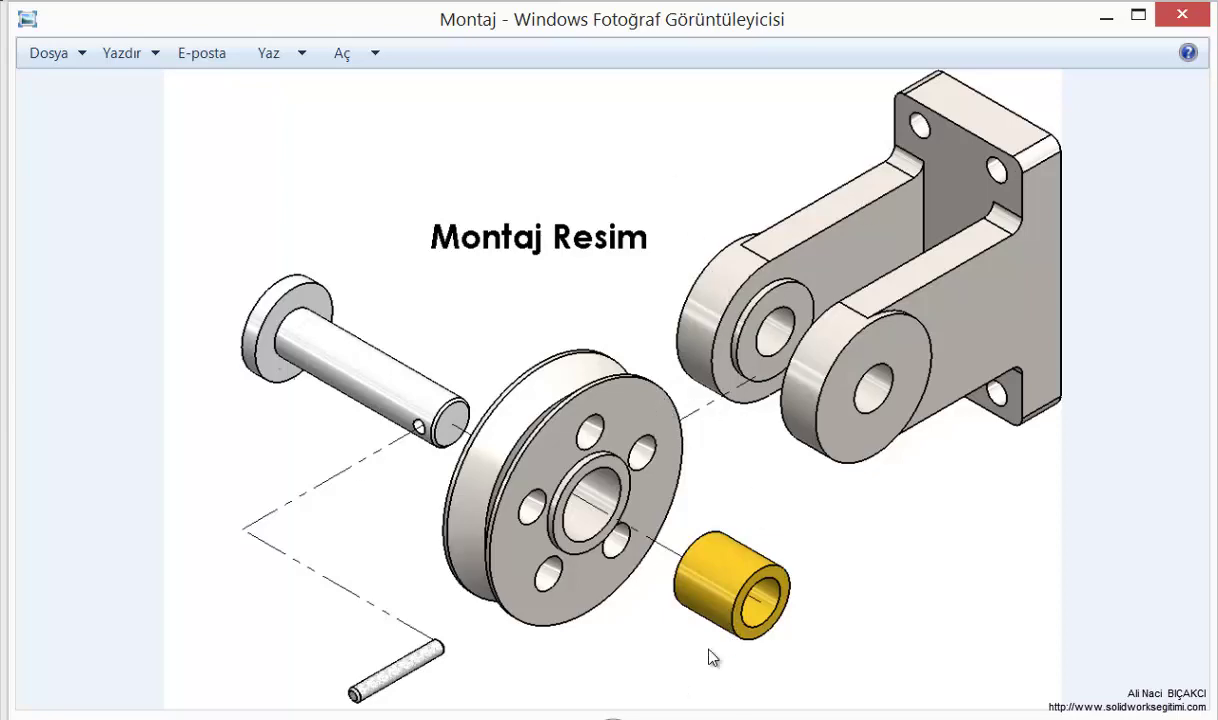
Page through reference images 1–5 and the Montaj image, then return to SOLIDWORKS's New Document dialog
{"action": "key", "text": "Right"}
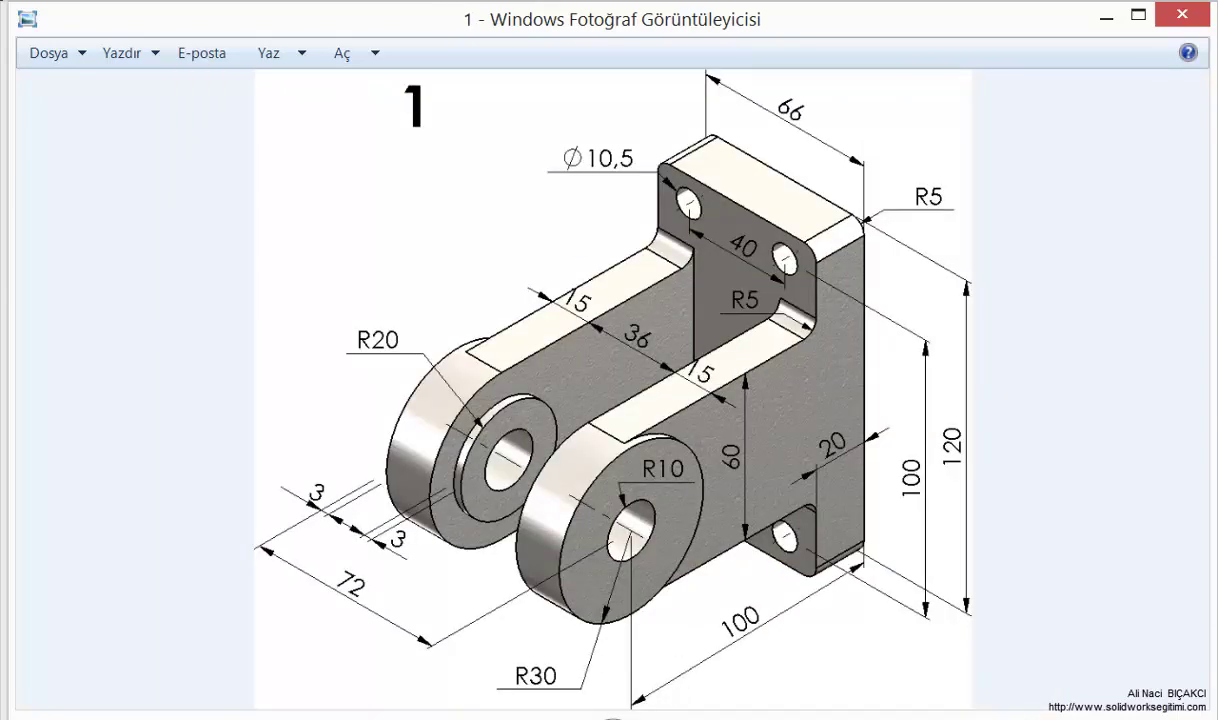
{"action": "key", "text": "Right"}
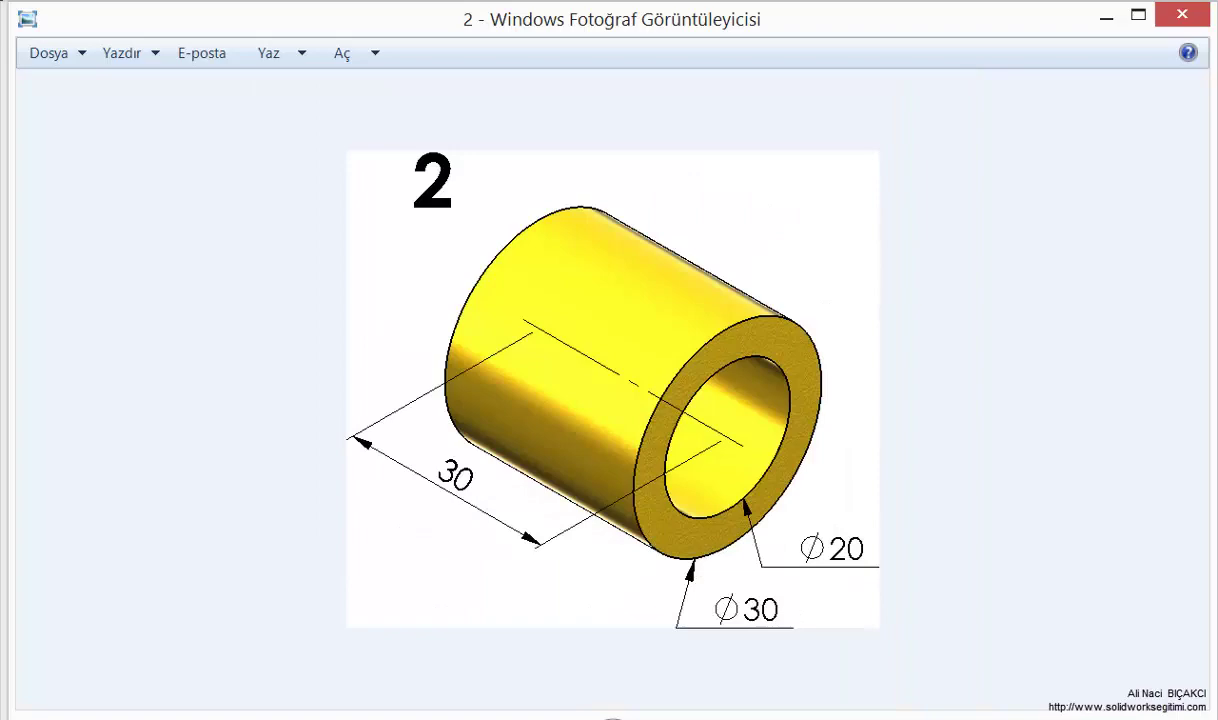
{"action": "key", "text": "Right"}
{"action": "key", "text": "Right"}
{"action": "key", "text": "Right"}
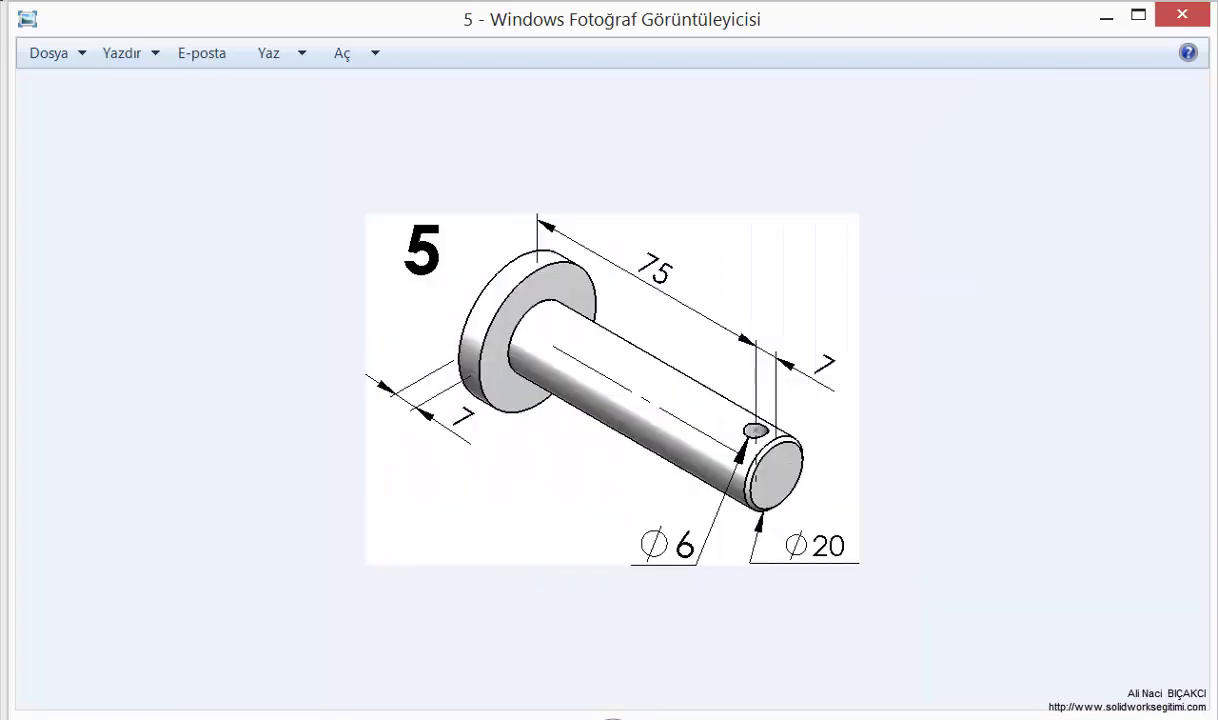
{"action": "key", "text": "Right"}
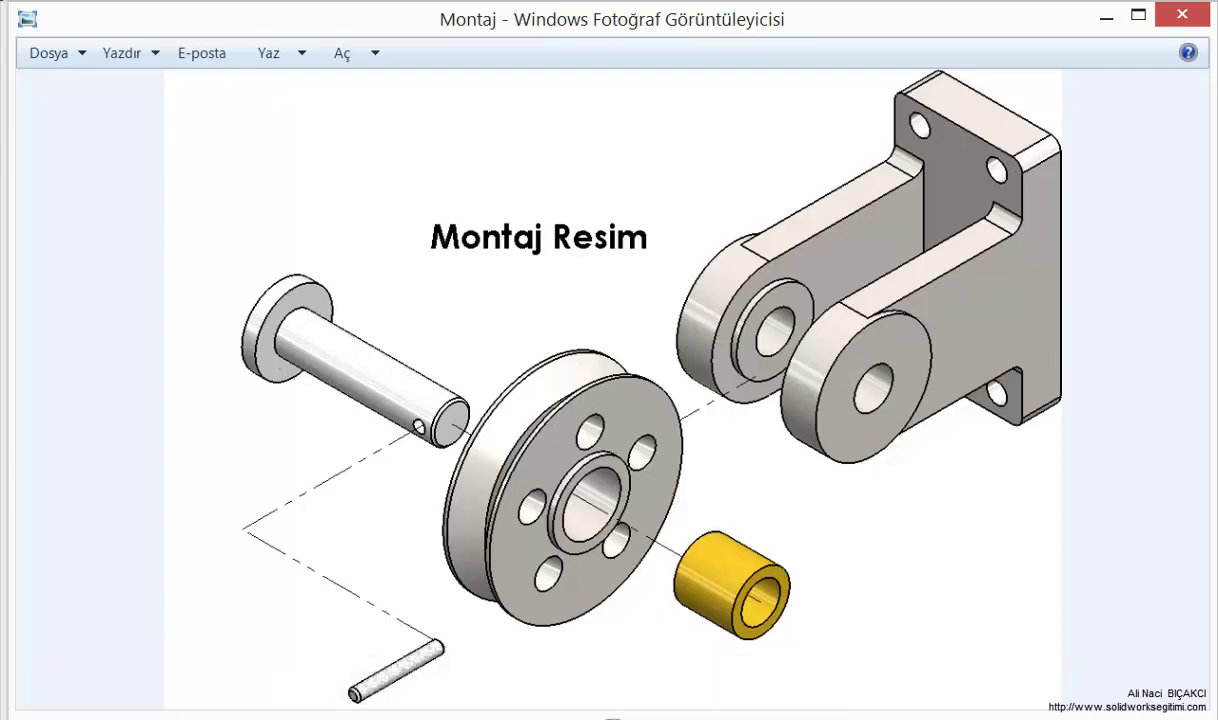
{"action": "left_click", "coordinate": [160, 690]}
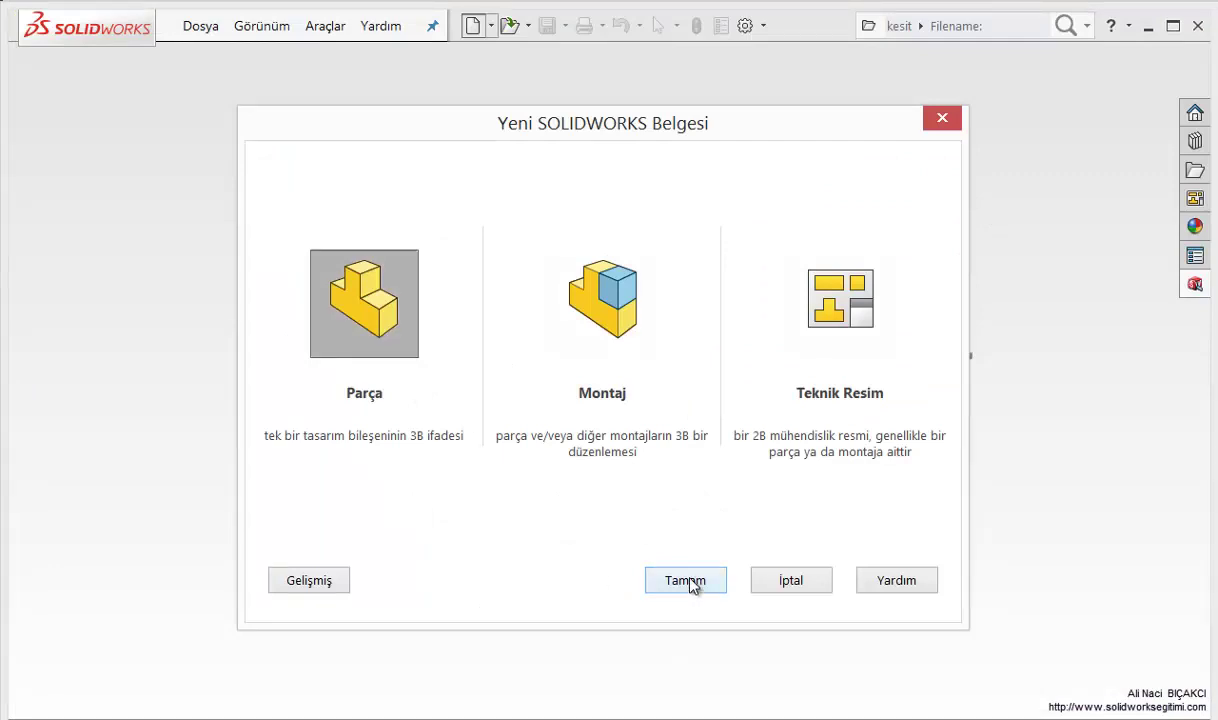
Confirm a new part, then frame views 1 and 2 on the Model 1 drawing sheet
{"action": "left_click", "coordinate": [690, 582]}
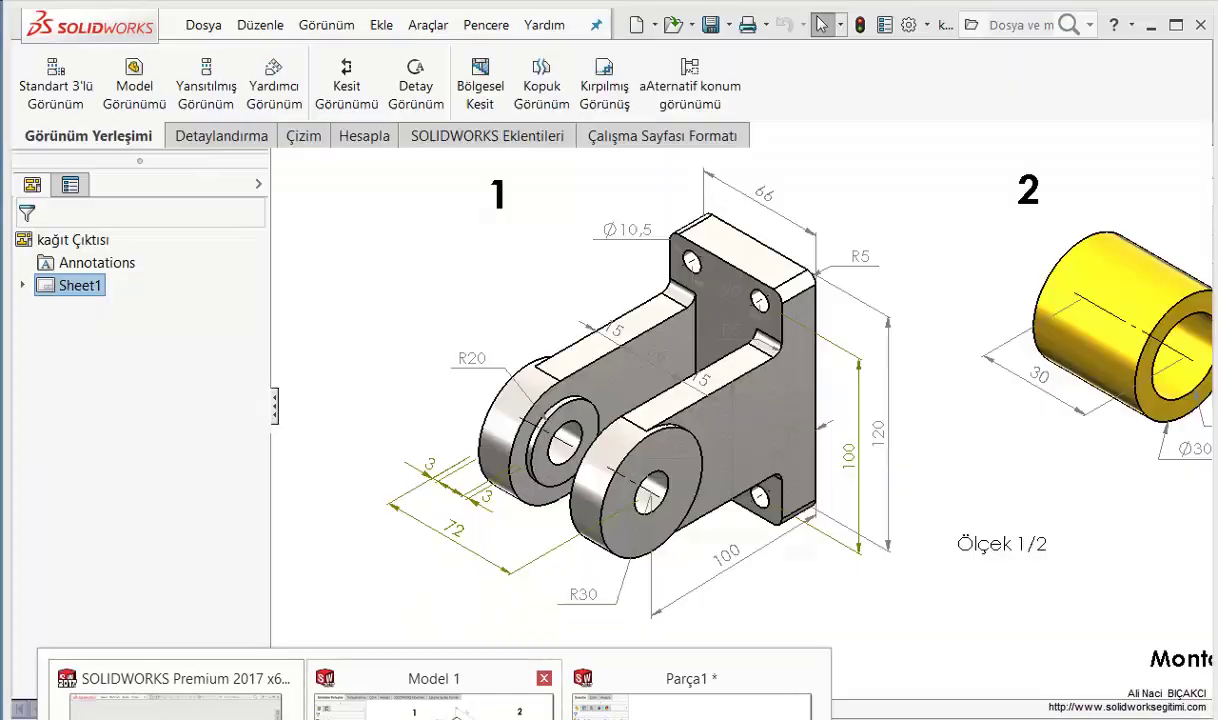
{"action": "left_click", "coordinate": [434, 700]}
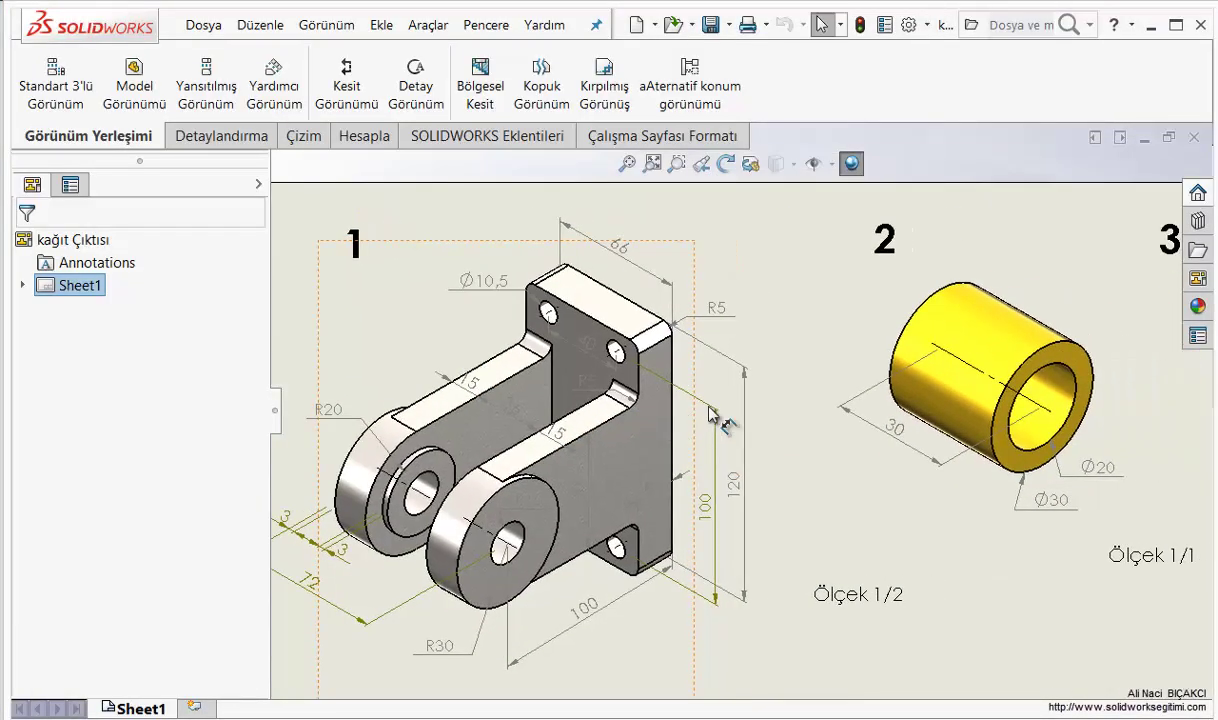
{"action": "scroll", "coordinate": [714, 418], "scroll_direction": "up", "scroll_amount": 3}
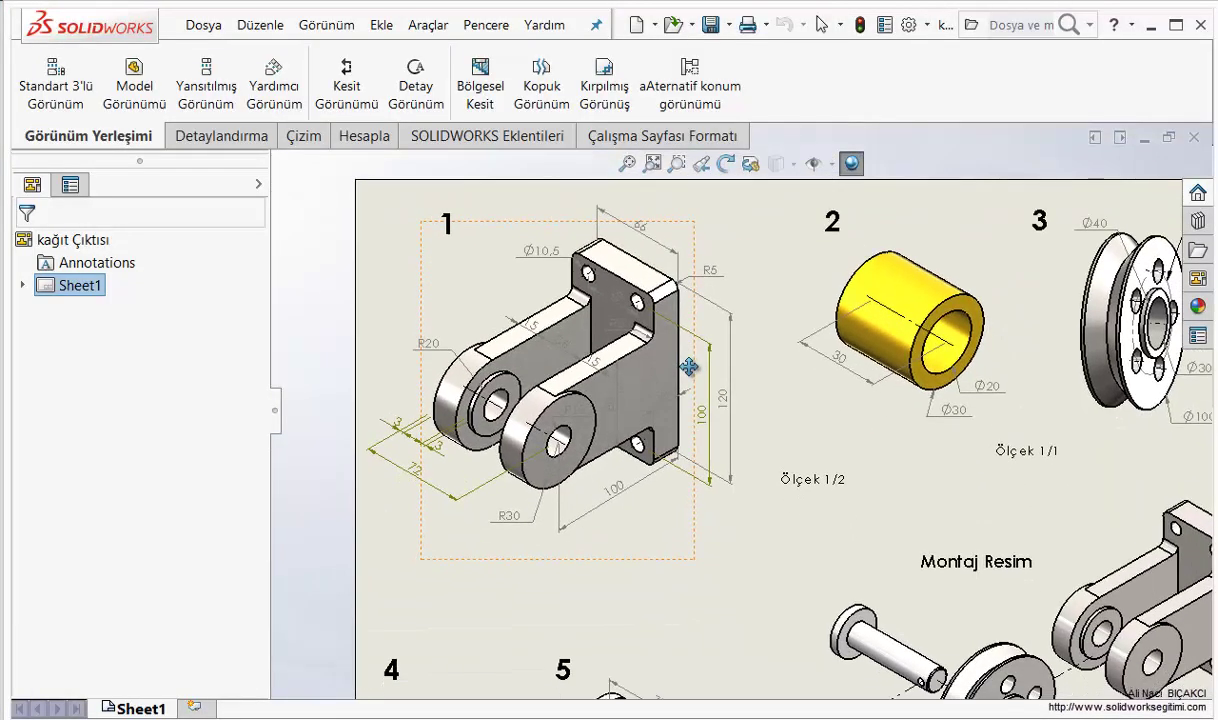
{"action": "mouse_move", "coordinate": [689, 367]}
{"action": "middle_mouse_down"}
{"action": "mouse_move", "coordinate": [694, 348]}
{"action": "mouse_move", "coordinate": [765, 371]}
{"action": "mouse_move", "coordinate": [728, 392]}
{"action": "middle_mouse_up"}
{"action": "scroll", "coordinate": [767, 371], "scroll_direction": "down", "scroll_amount": 2}
{"action": "scroll", "coordinate": [769, 371], "scroll_direction": "down", "scroll_amount": 1}
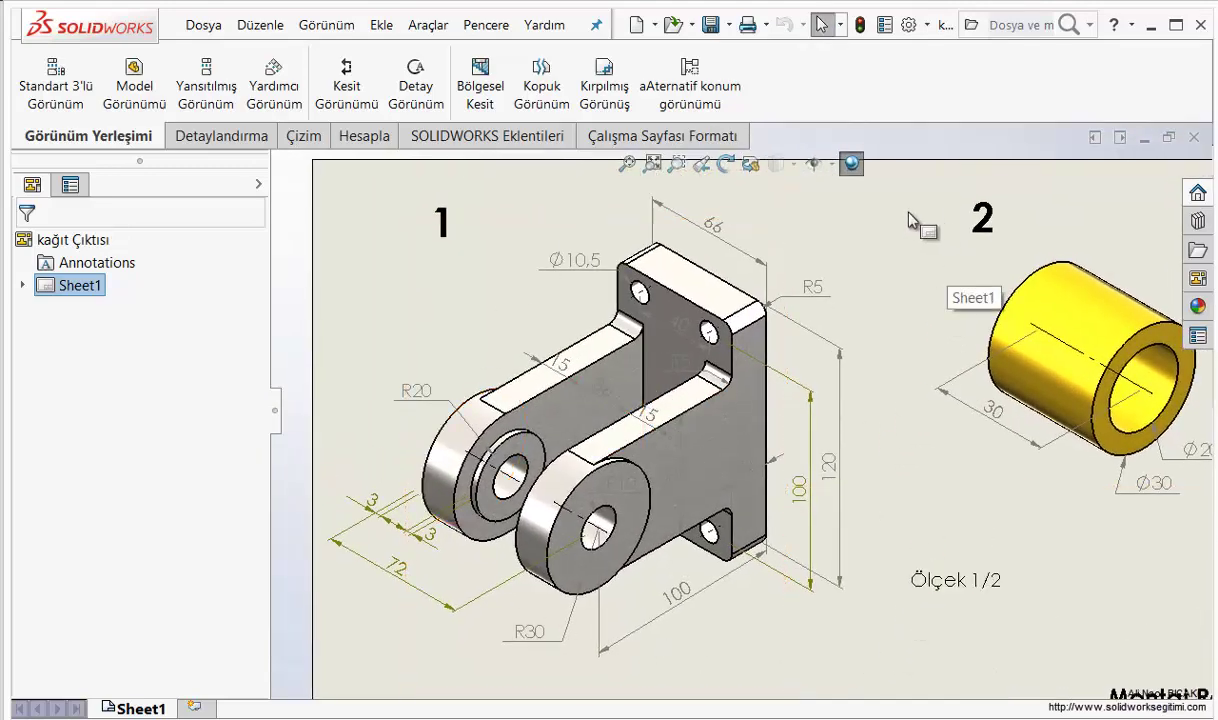
{"action": "middle_click_drag", "start_coordinate": [859, 467], "coordinate": [901, 439]}
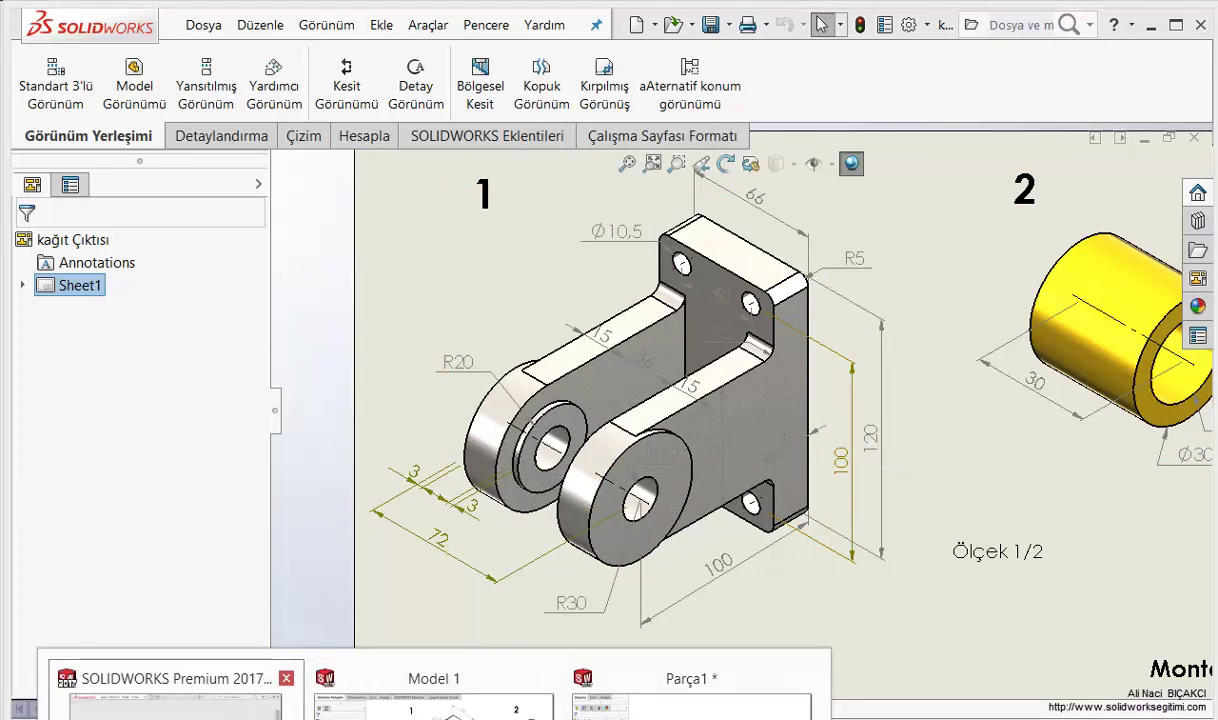
{"action": "left_click", "coordinate": [120, 690]}
Create another new part and start a sketch on the Front Plane
{"action": "left_click", "coordinate": [706, 585]}
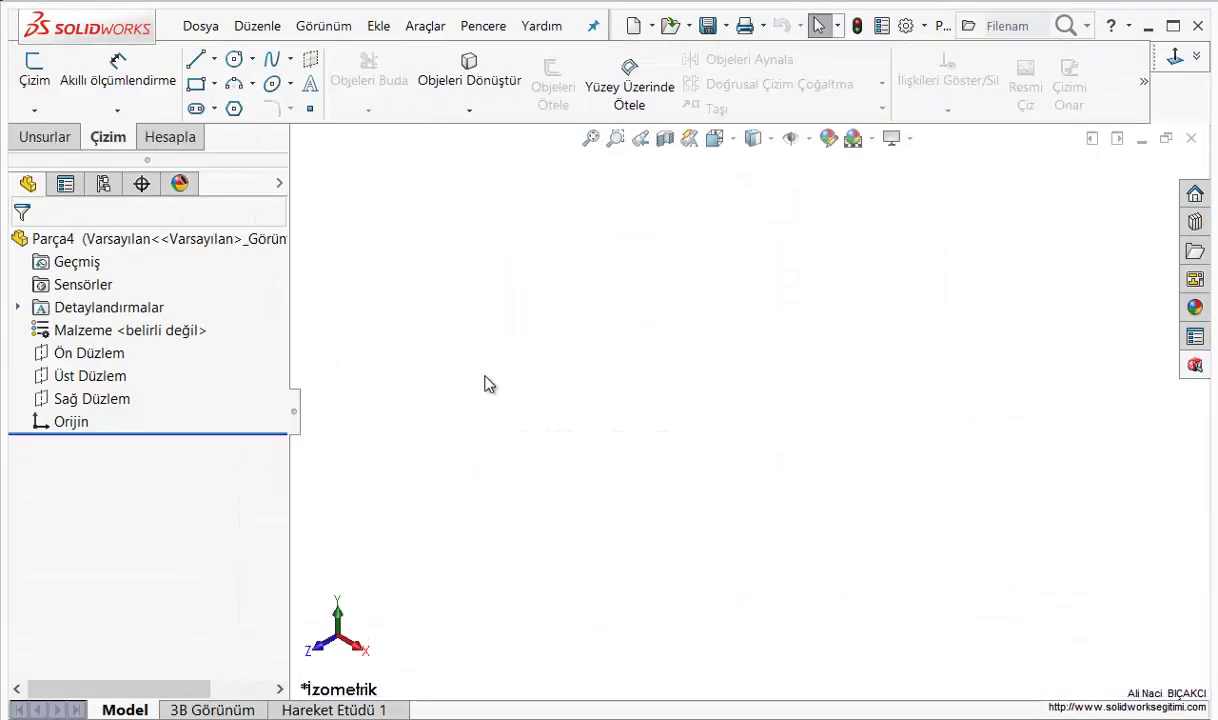
{"action": "left_click", "coordinate": [89, 353]}
{"action": "left_click", "coordinate": [117, 321]}
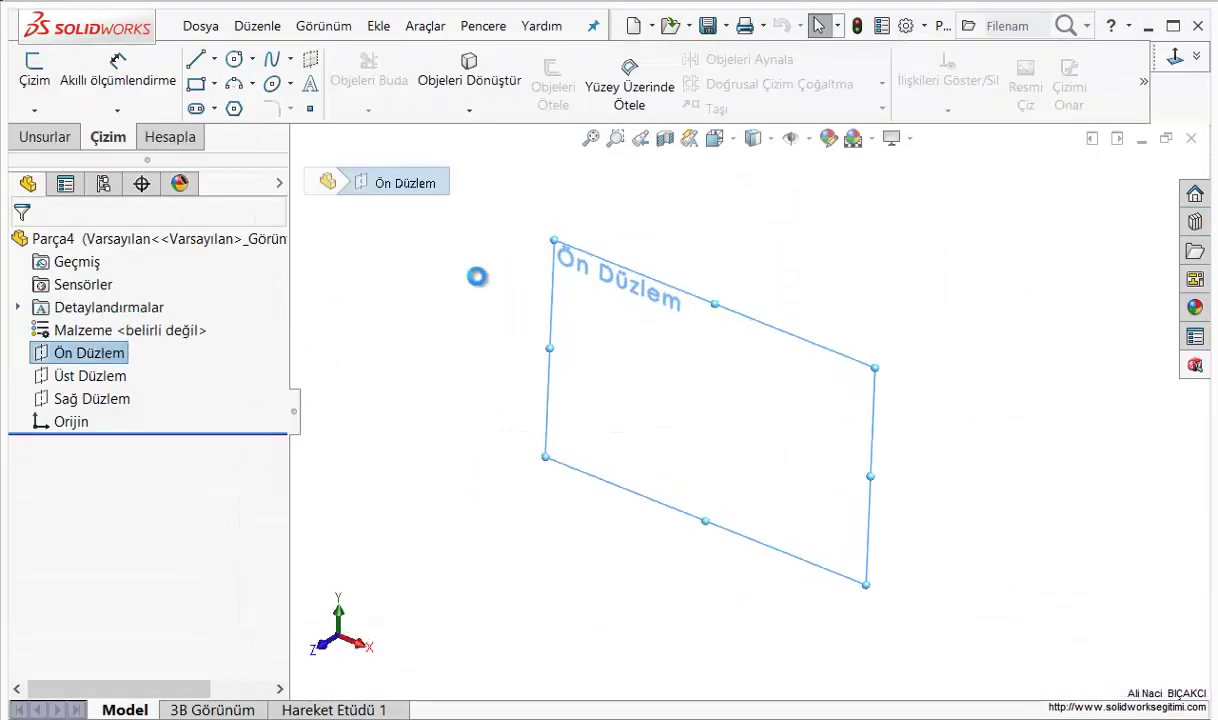
{"action": "left_click", "coordinate": [680, 304]}
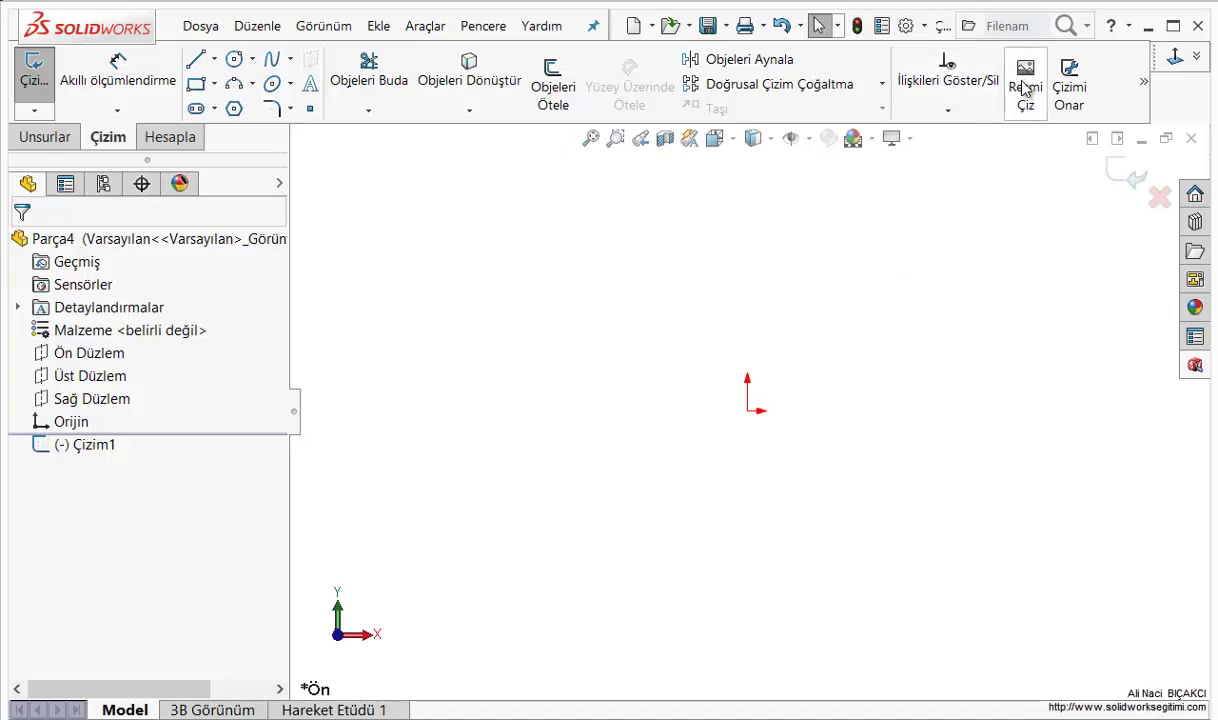
Insert reference image 1 from the Tek kasnaklı montaj folder as a sketch picture
{"action": "left_click", "coordinate": [1025, 90]}
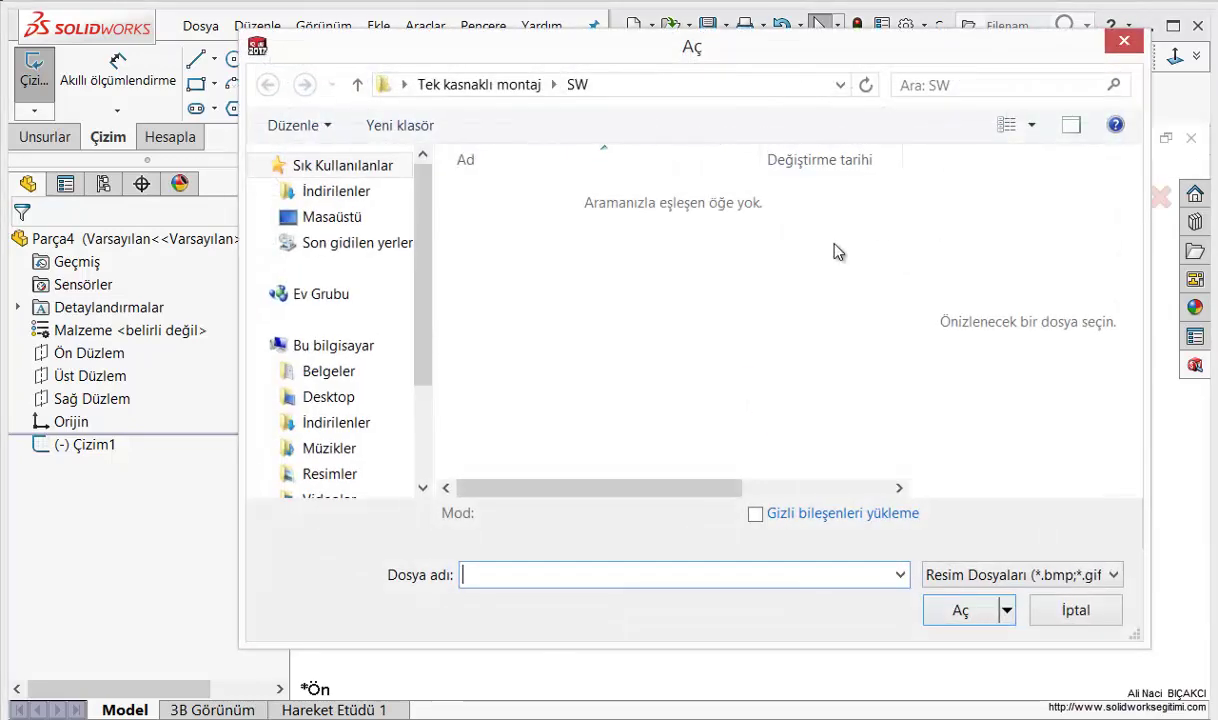
{"action": "left_click", "coordinate": [470, 87]}
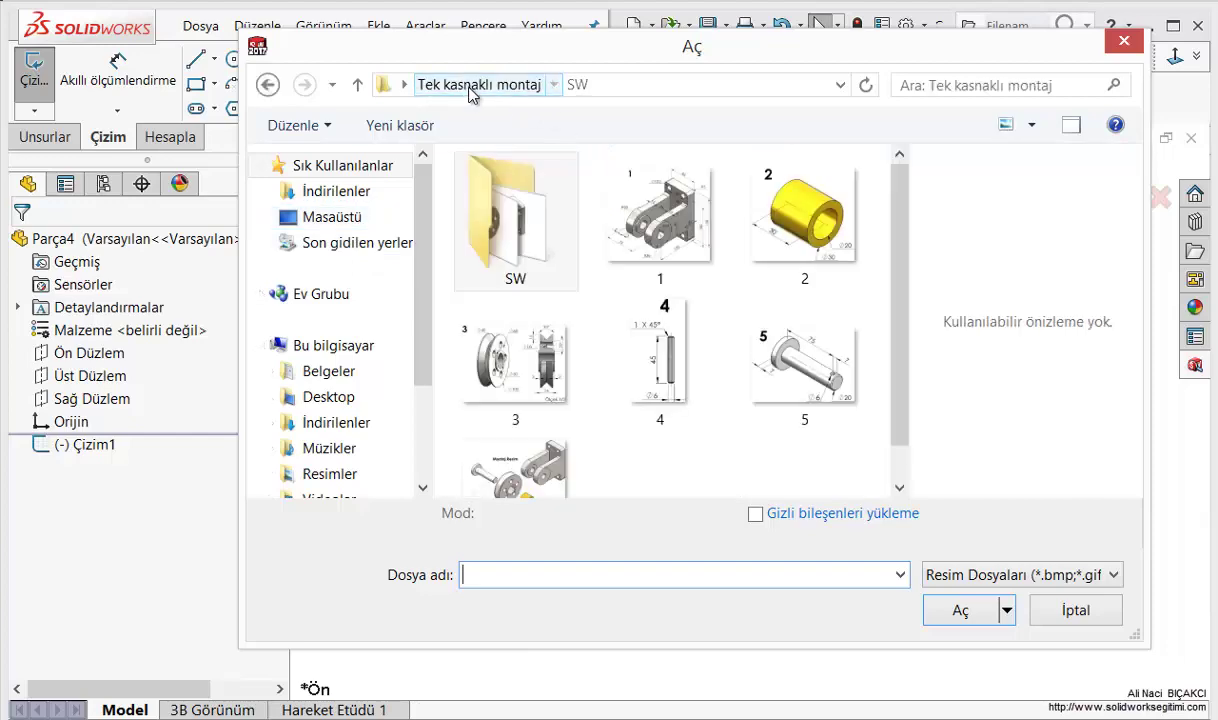
{"action": "left_click", "coordinate": [676, 226]}
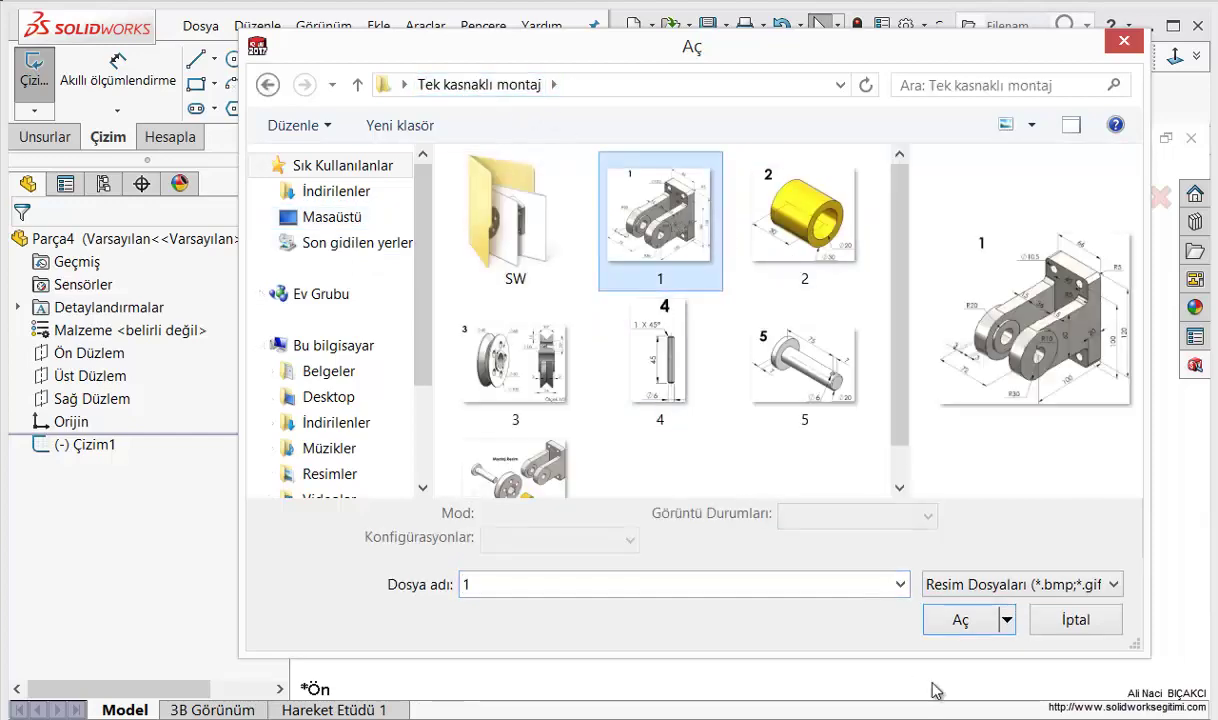
{"action": "left_click", "coordinate": [958, 621]}
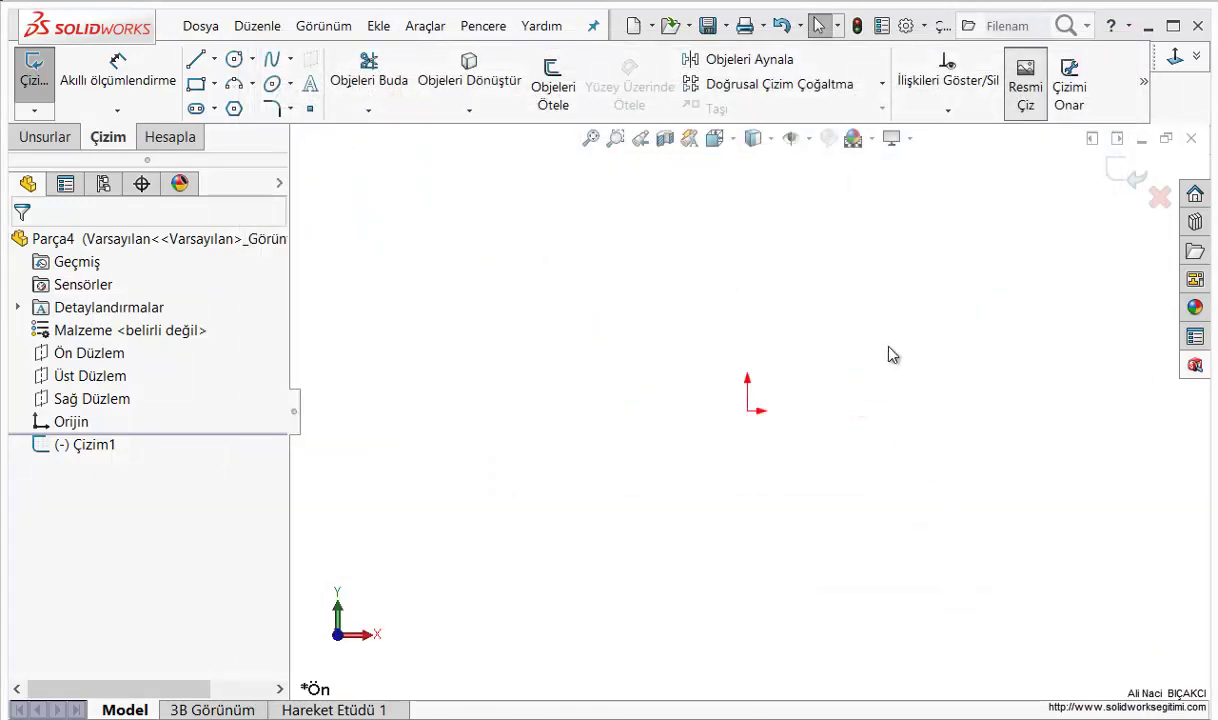
Scale the sketch picture to 80 mm wide and position it level with the origin
{"action": "double_click", "coordinate": [144, 430]}
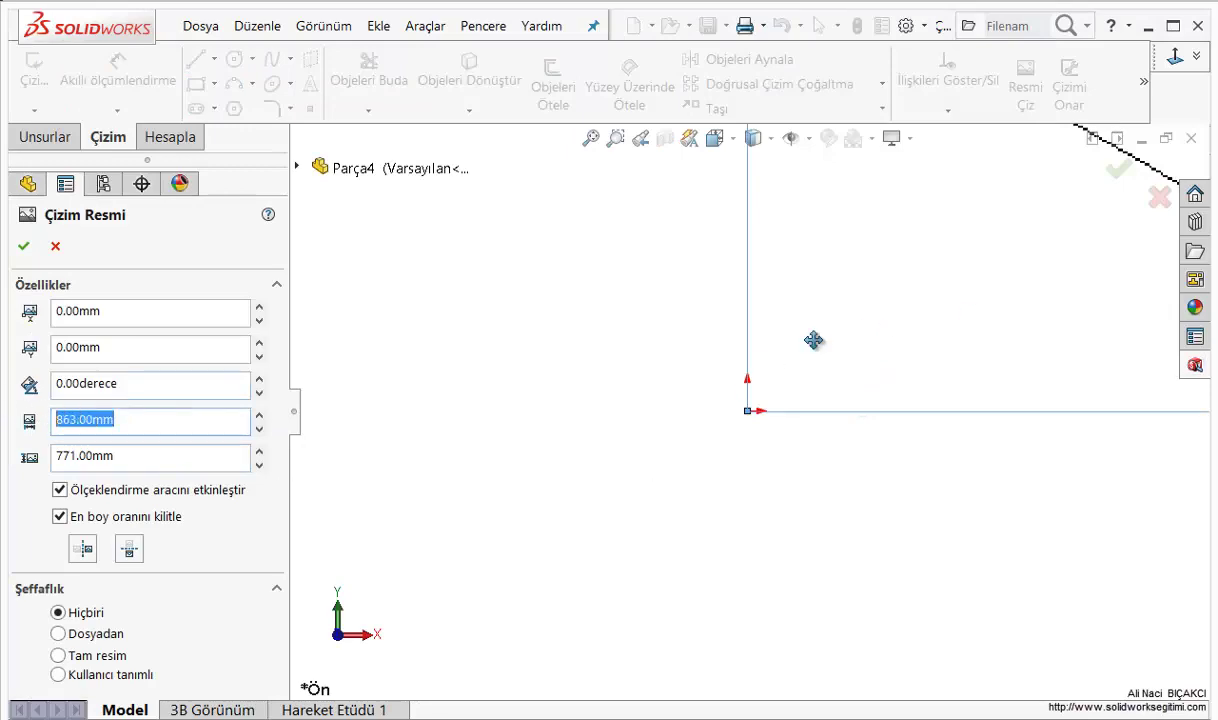
{"action": "type", "text": "100"}
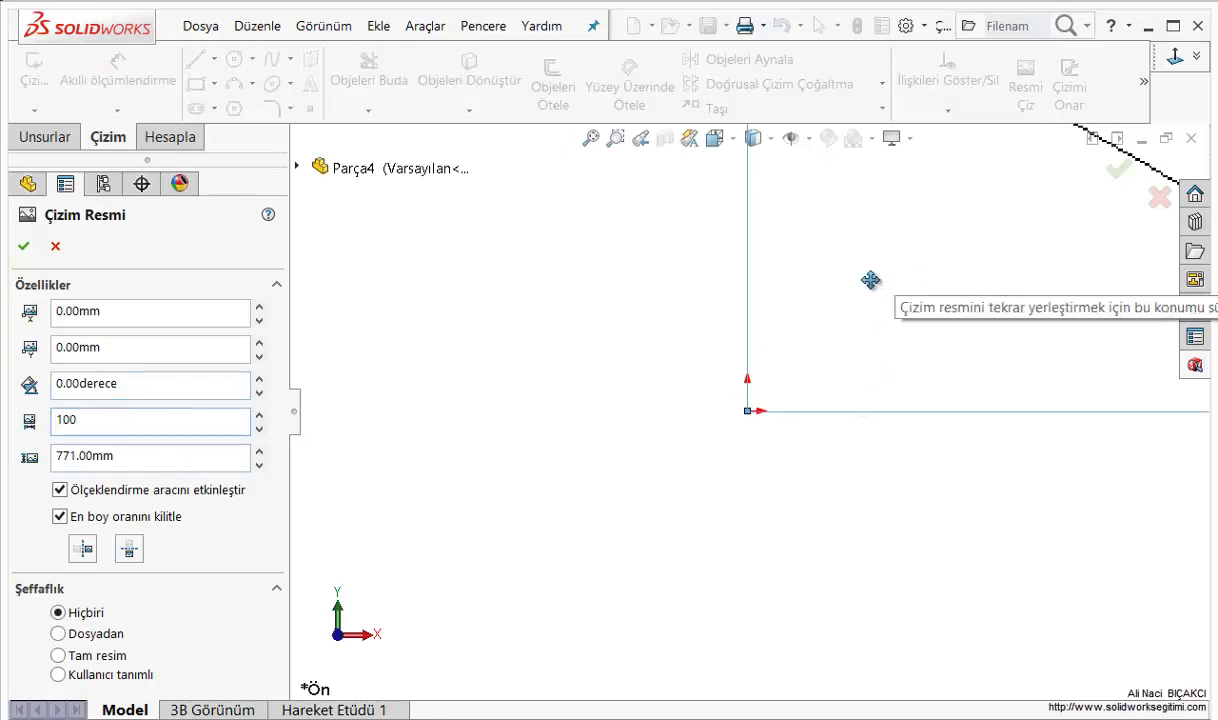
{"action": "key", "text": "Return"}
{"action": "left_click_drag", "start_coordinate": [805, 340], "coordinate": [904, 290]}
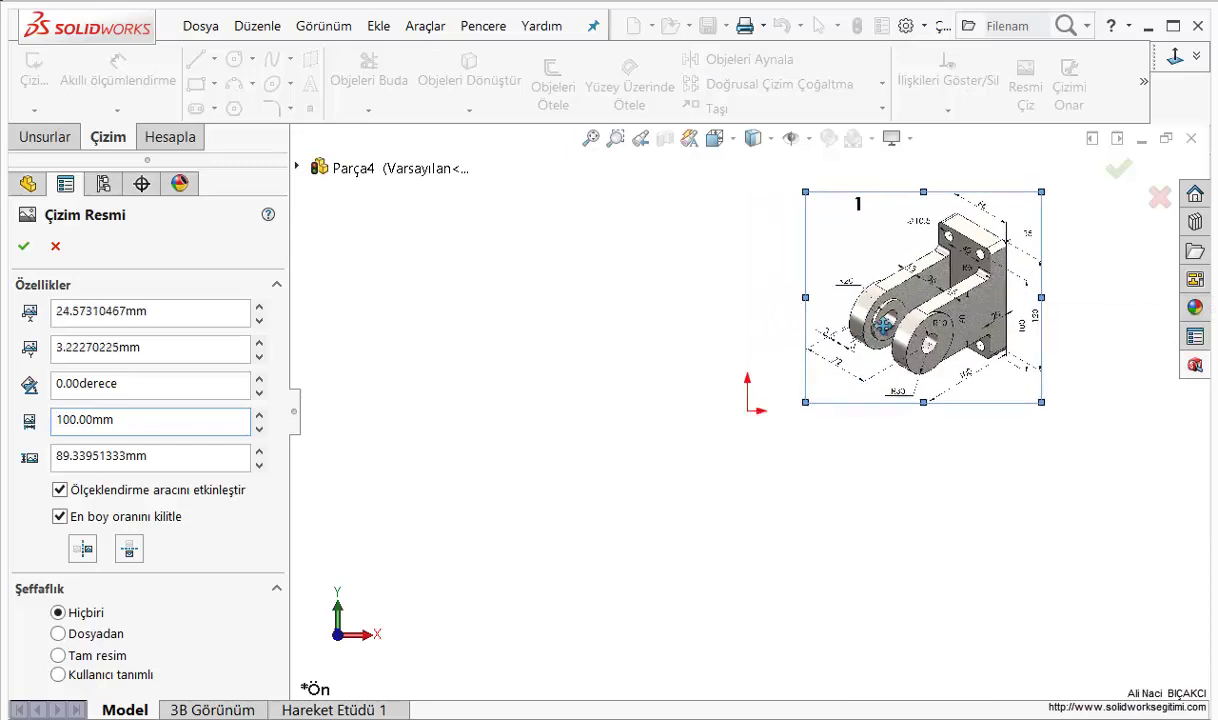
{"action": "left_click_drag", "start_coordinate": [124, 419], "coordinate": [18, 400]}
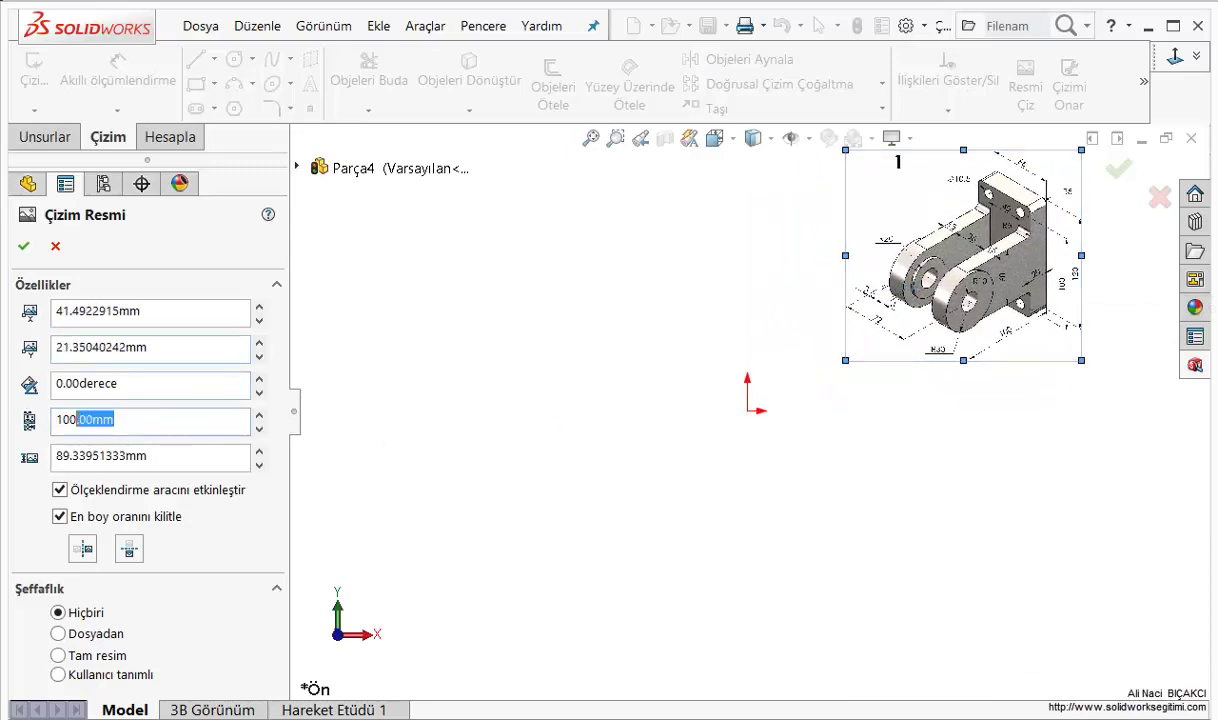
{"action": "type", "text": "80"}
{"action": "key", "text": "Return"}
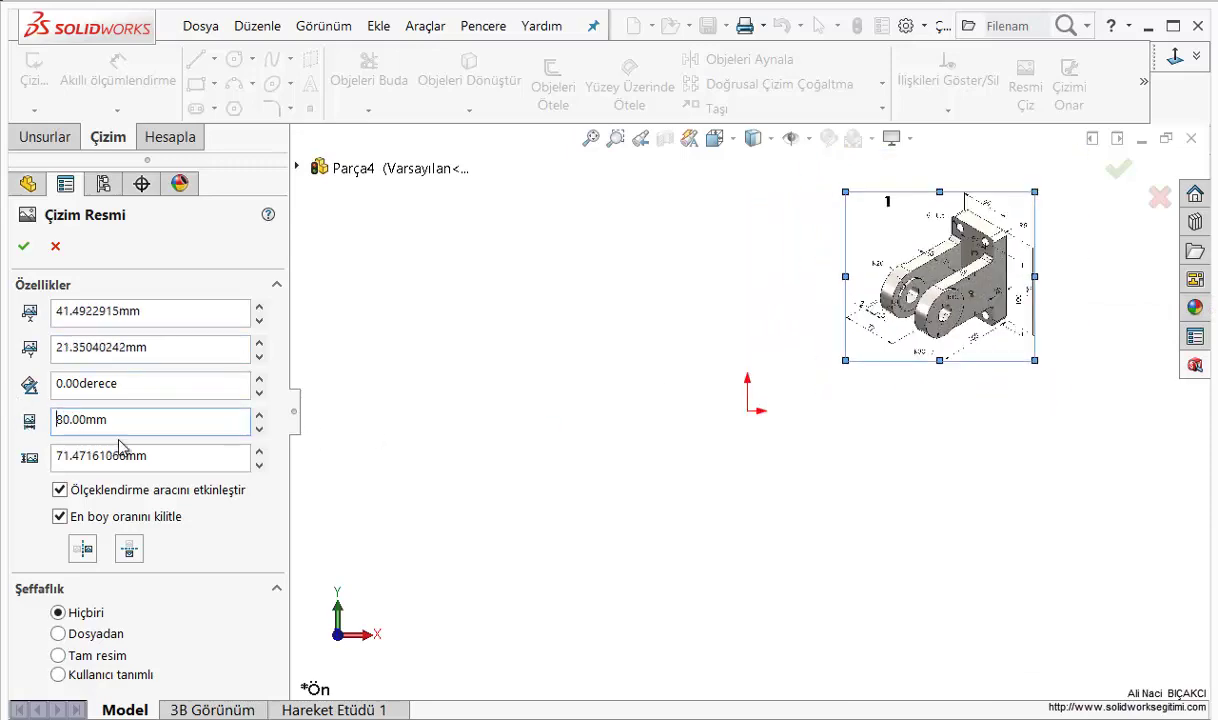
{"action": "left_click_drag", "start_coordinate": [930, 315], "coordinate": [798, 413]}
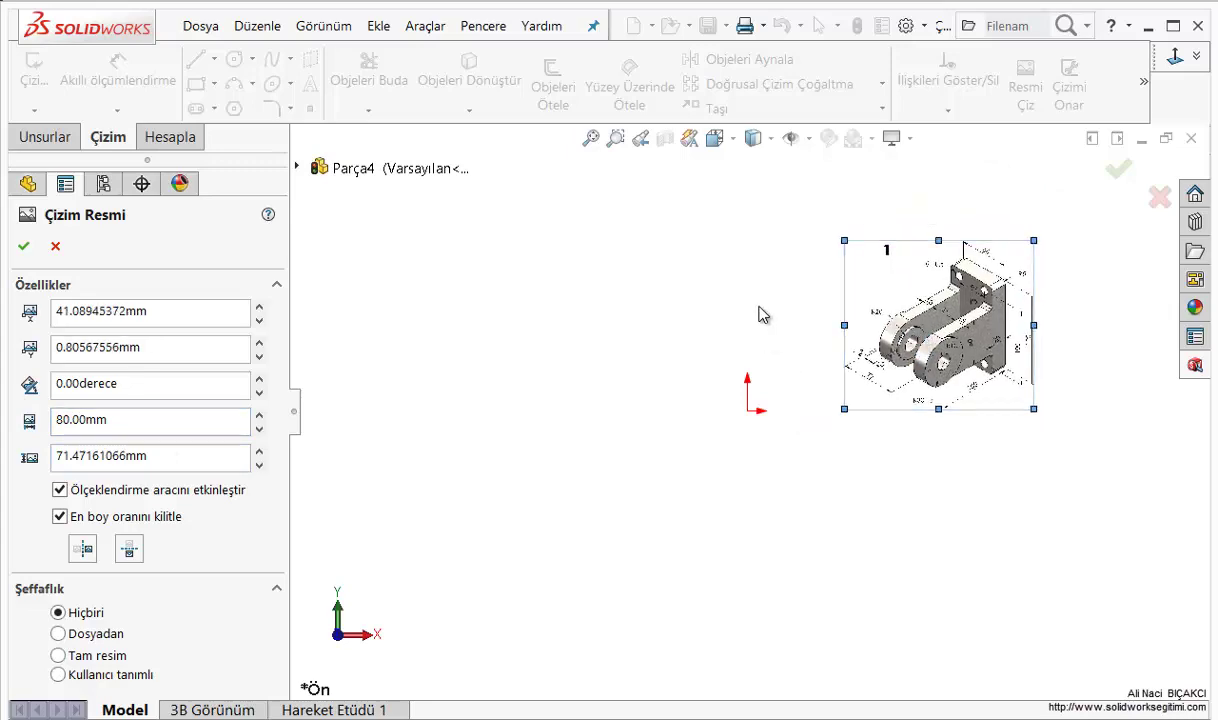
{"action": "left_click", "coordinate": [24, 246]}
Choose the Center Rectangle tool with corner construction lines, centring the bracket image in view
{"action": "scroll", "coordinate": [845, 335], "scroll_direction": "down", "scroll_amount": 3}
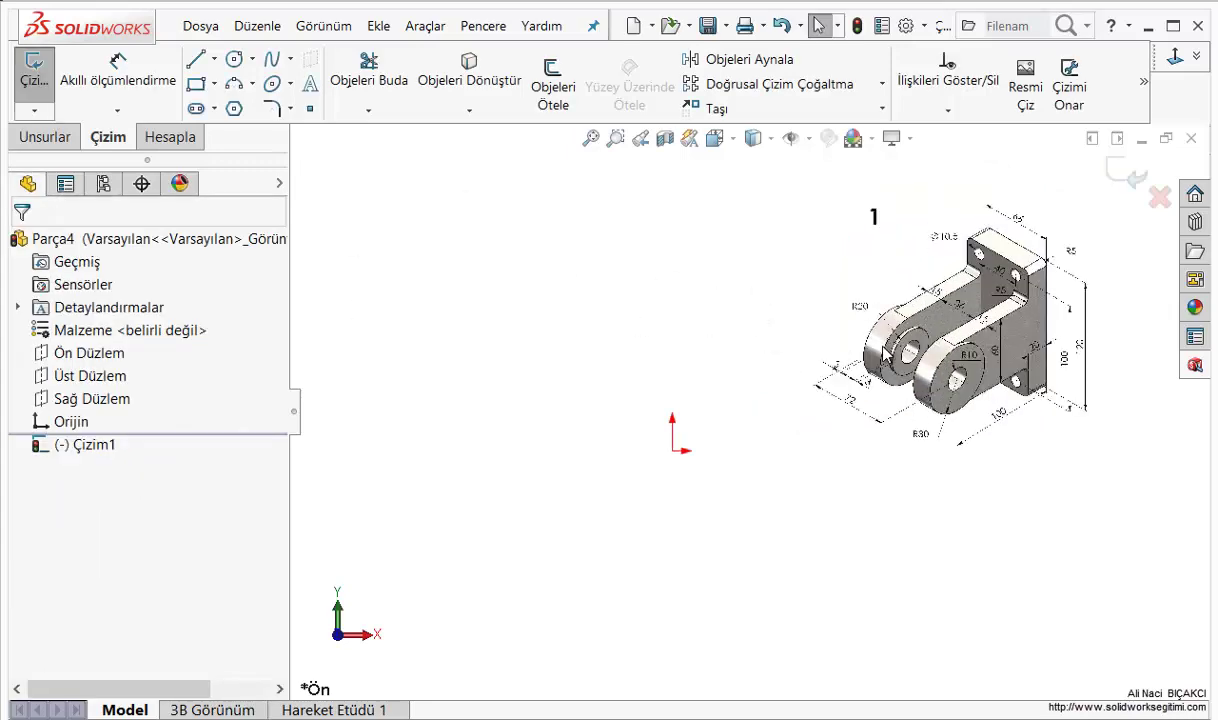
{"action": "scroll", "coordinate": [915, 380], "scroll_direction": "down", "scroll_amount": 2}
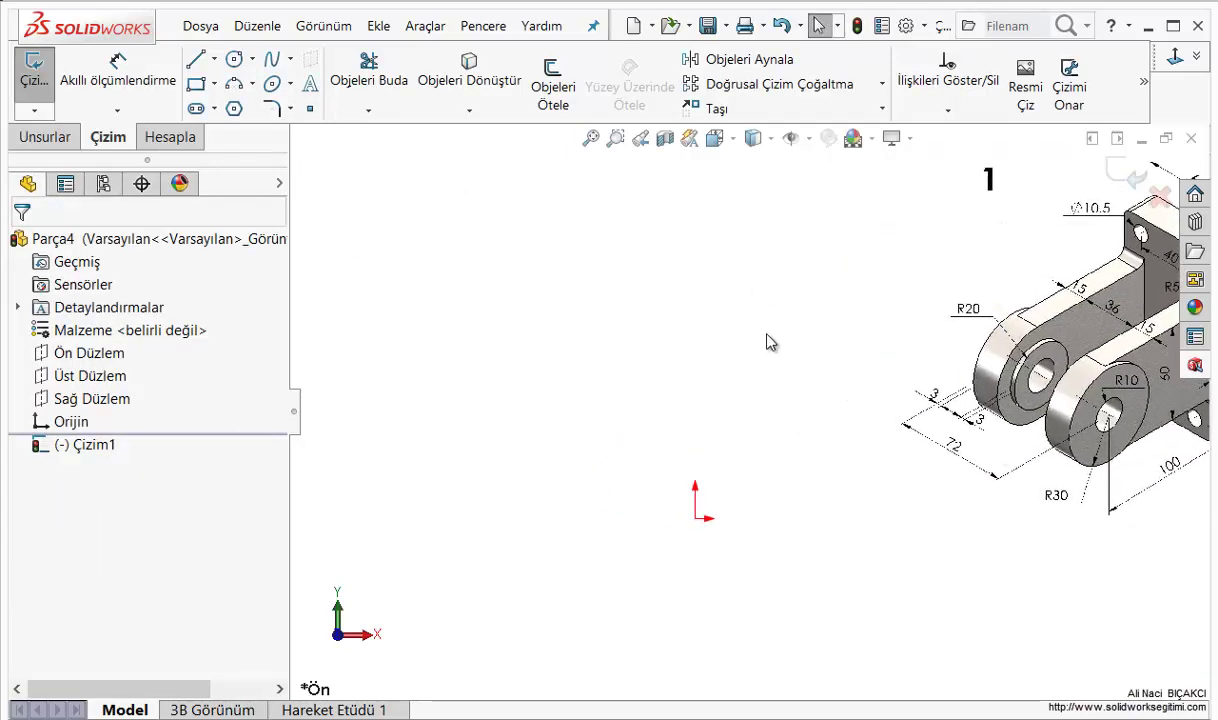
{"action": "left_click", "coordinate": [196, 83]}
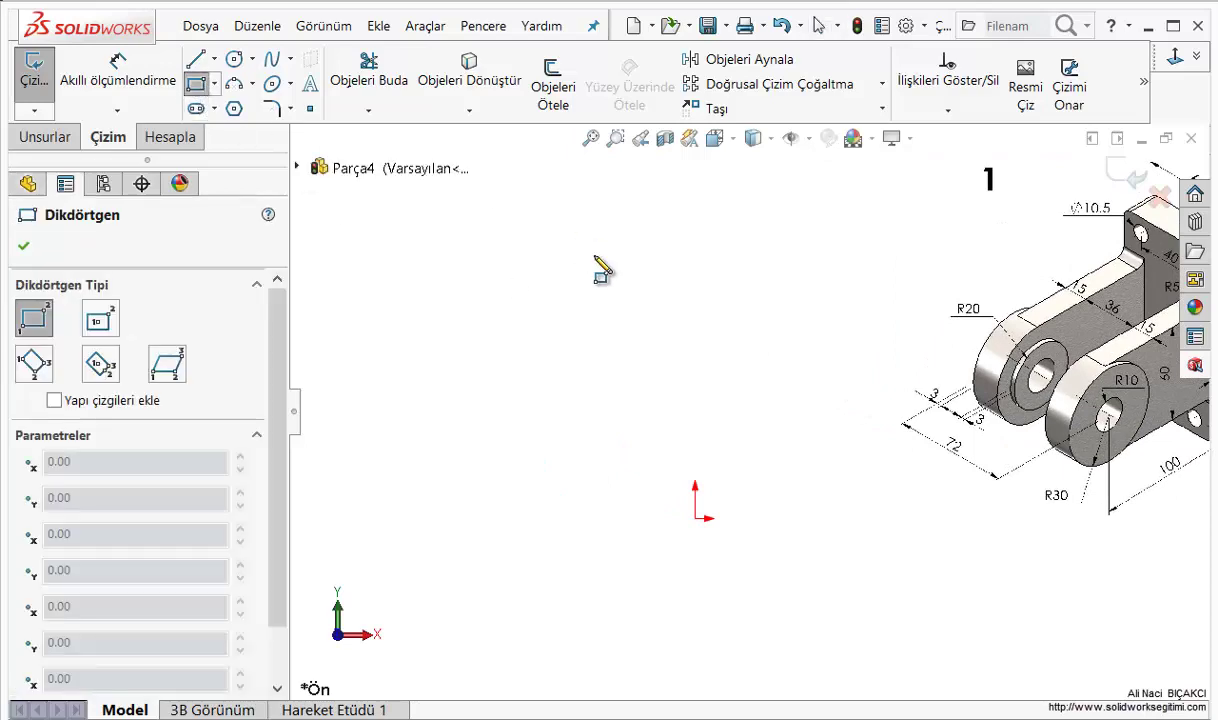
{"action": "scroll", "coordinate": [878, 400], "scroll_direction": "up", "scroll_amount": 2}
{"action": "scroll", "coordinate": [609, 413], "scroll_direction": "up", "scroll_amount": 1}
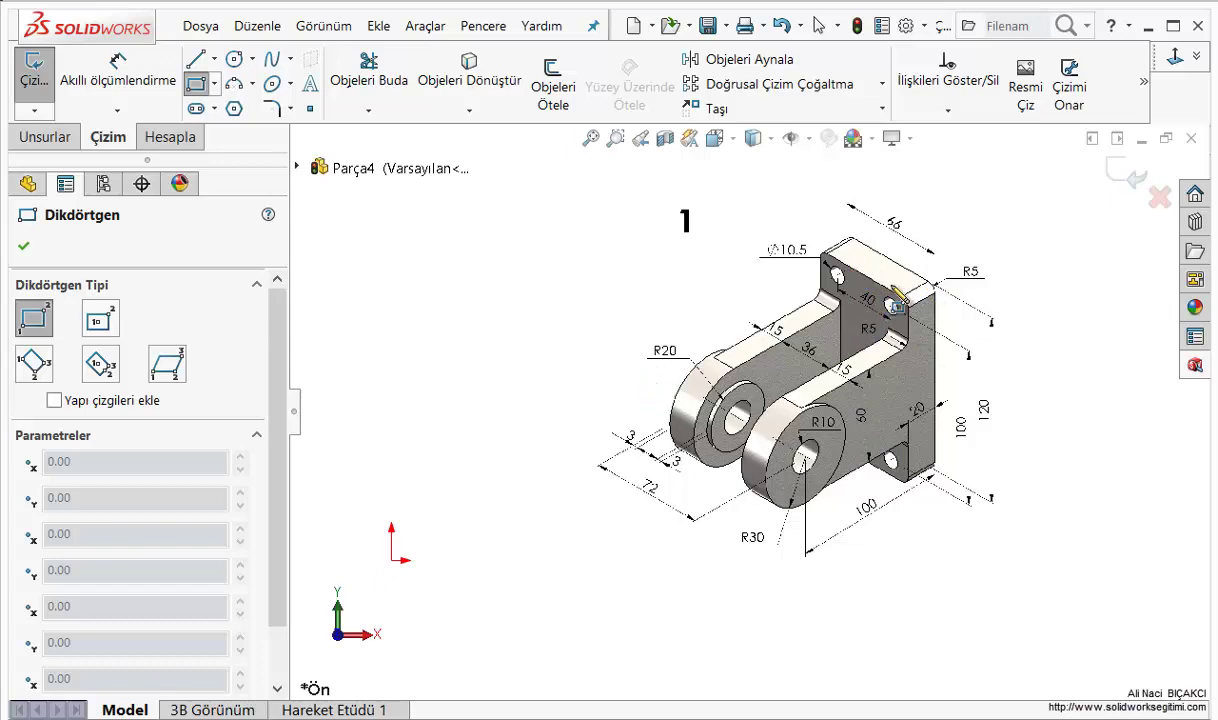
{"action": "middle_click_drag", "start_coordinate": [613, 435], "coordinate": [908, 335], "text": "ctrl"}
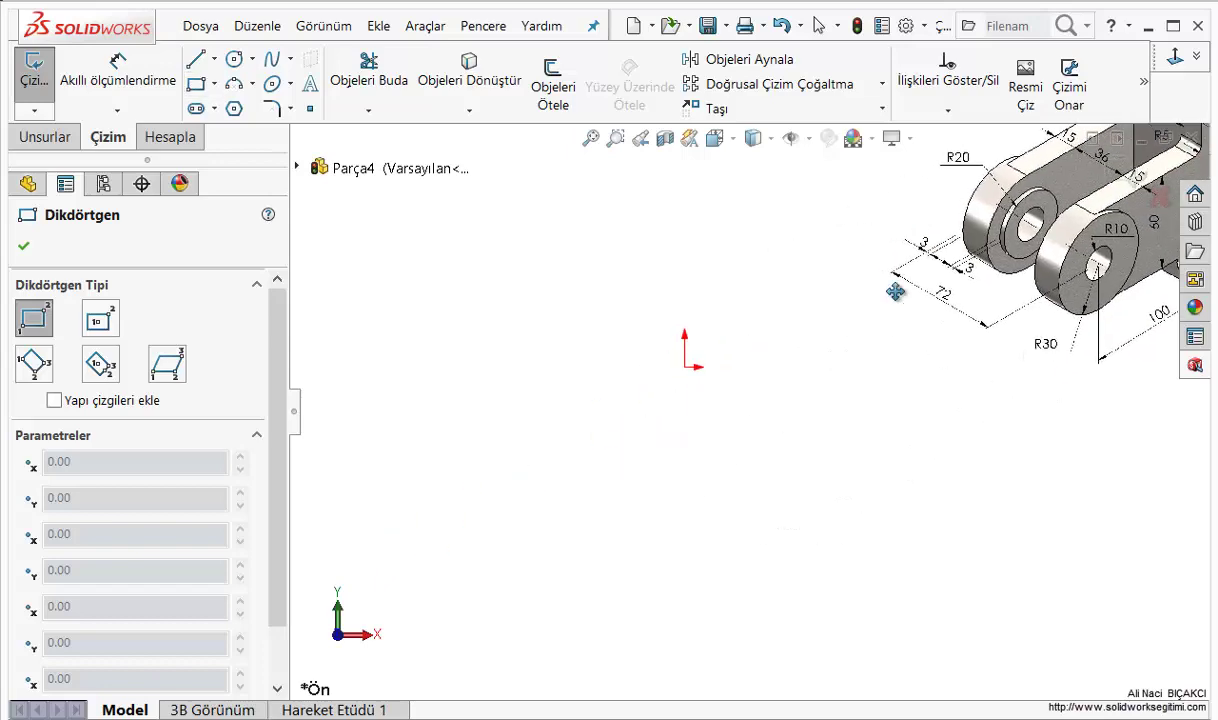
{"action": "left_click", "coordinate": [104, 318]}
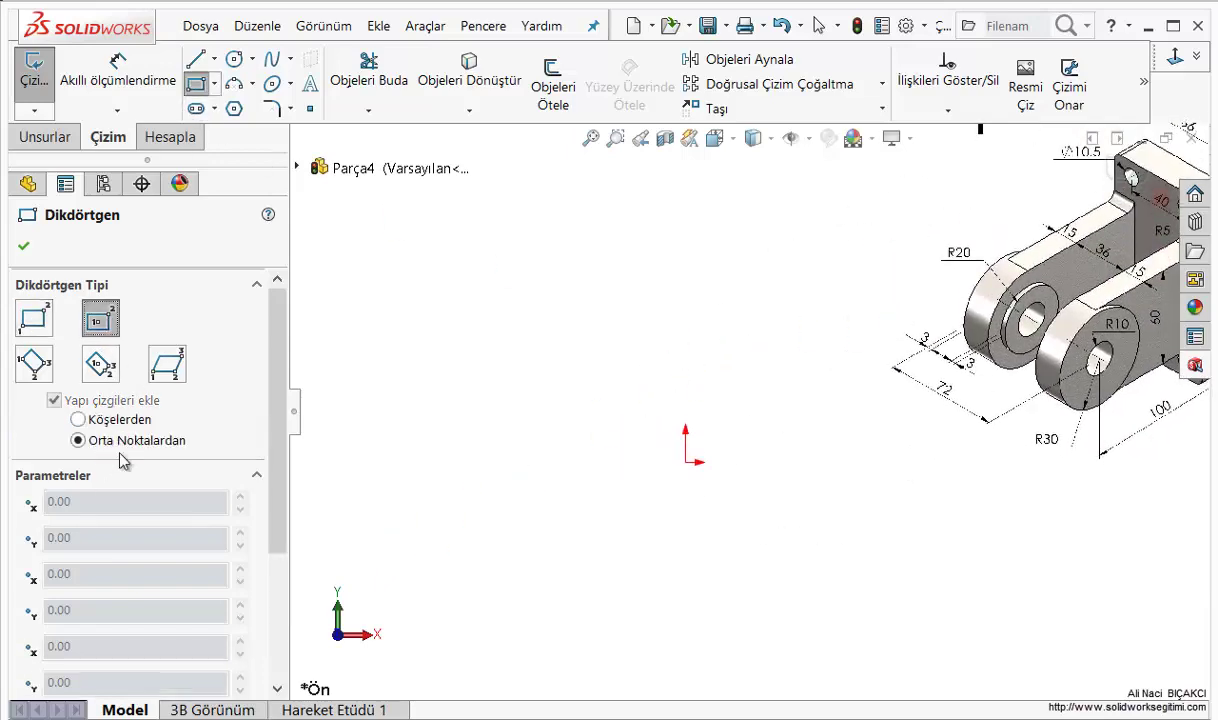
{"action": "left_click", "coordinate": [108, 424]}
Draw the rectangle from the origin out to its corner and compare it with the reference
{"action": "left_click", "coordinate": [685, 461]}
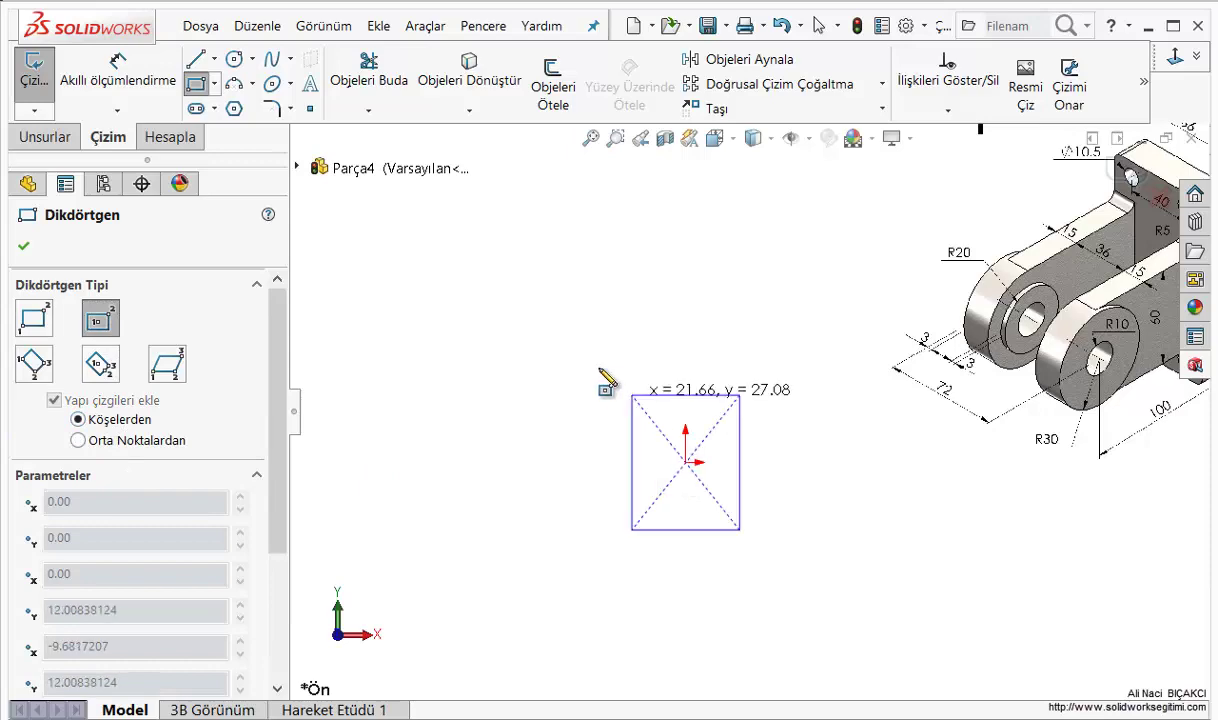
{"action": "left_click", "coordinate": [566, 288]}
{"action": "middle_click_drag", "start_coordinate": [800, 393], "coordinate": [505, 418], "text": "ctrl"}
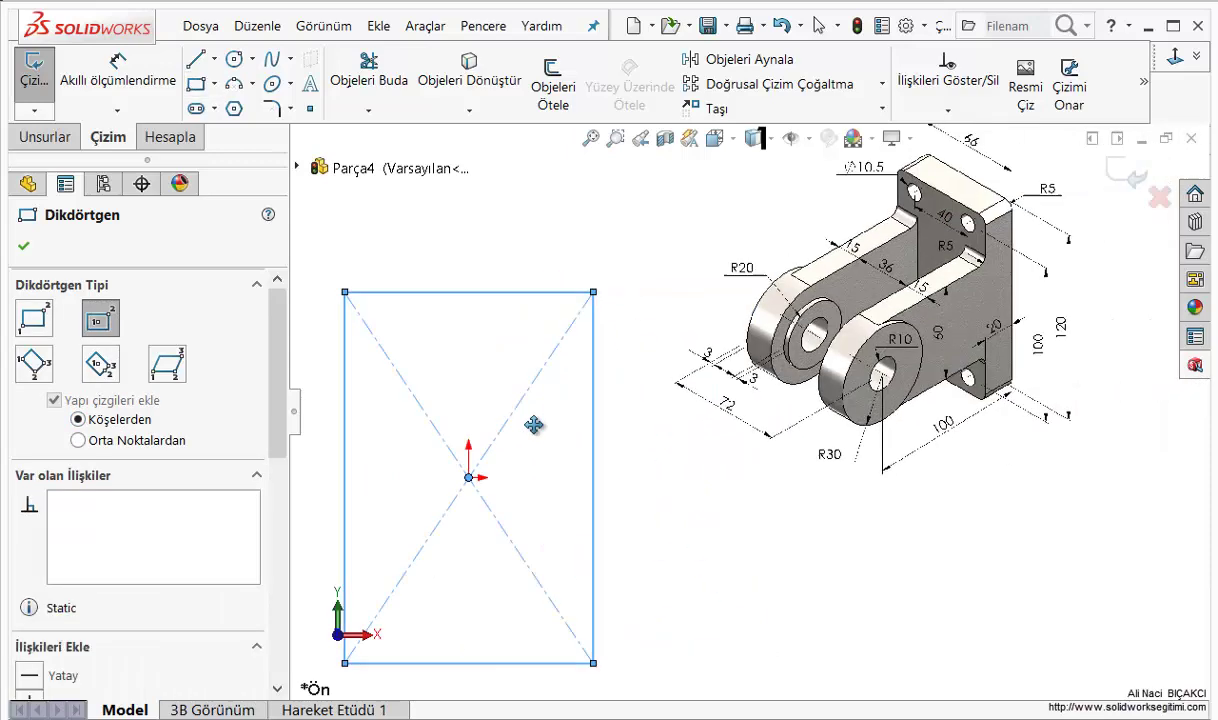
{"action": "scroll", "coordinate": [900, 270], "scroll_direction": "down", "scroll_amount": 2}
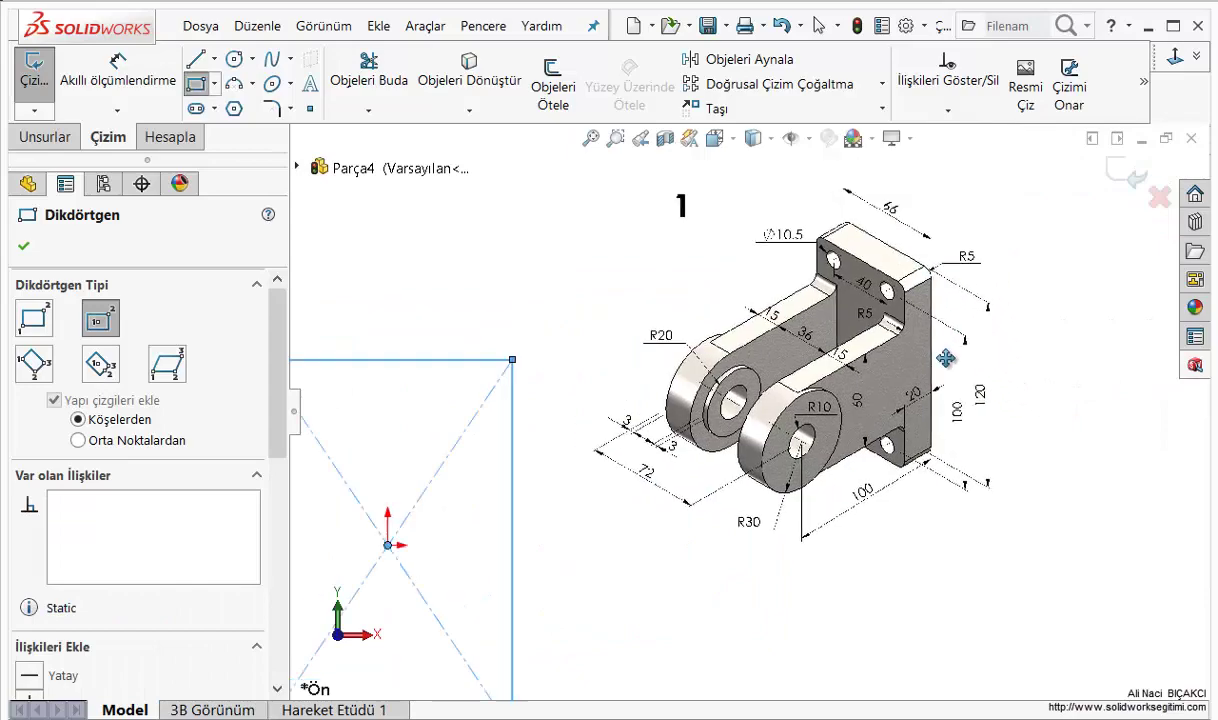
{"action": "scroll", "coordinate": [895, 265], "scroll_direction": "down", "scroll_amount": 1}
{"action": "scroll", "coordinate": [890, 262], "scroll_direction": "down", "scroll_amount": 1}
{"action": "scroll", "coordinate": [885, 370], "scroll_direction": "up", "scroll_amount": 2}
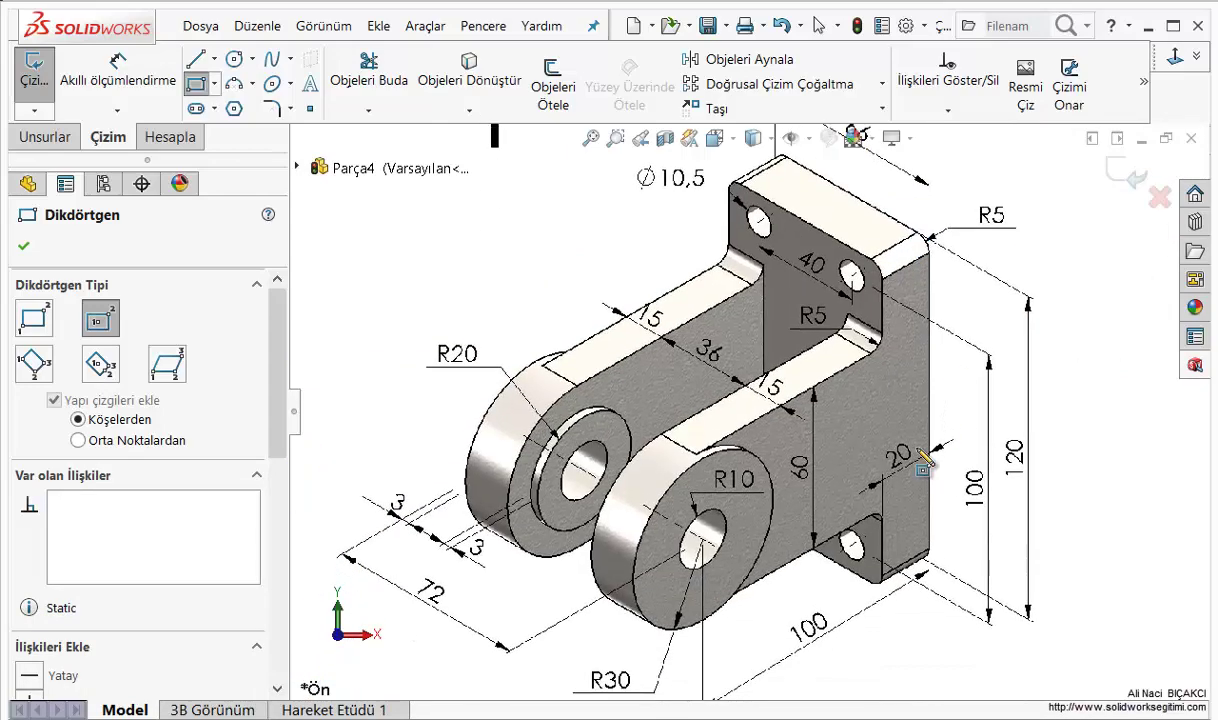
{"action": "middle_click_drag", "start_coordinate": [410, 530], "coordinate": [775, 381], "text": "ctrl"}
Dimension the rectangle 66 mm wide by 120 mm tall and enter a 5 mm sketch fillet radius
{"action": "right_click", "coordinate": [817, 212]}
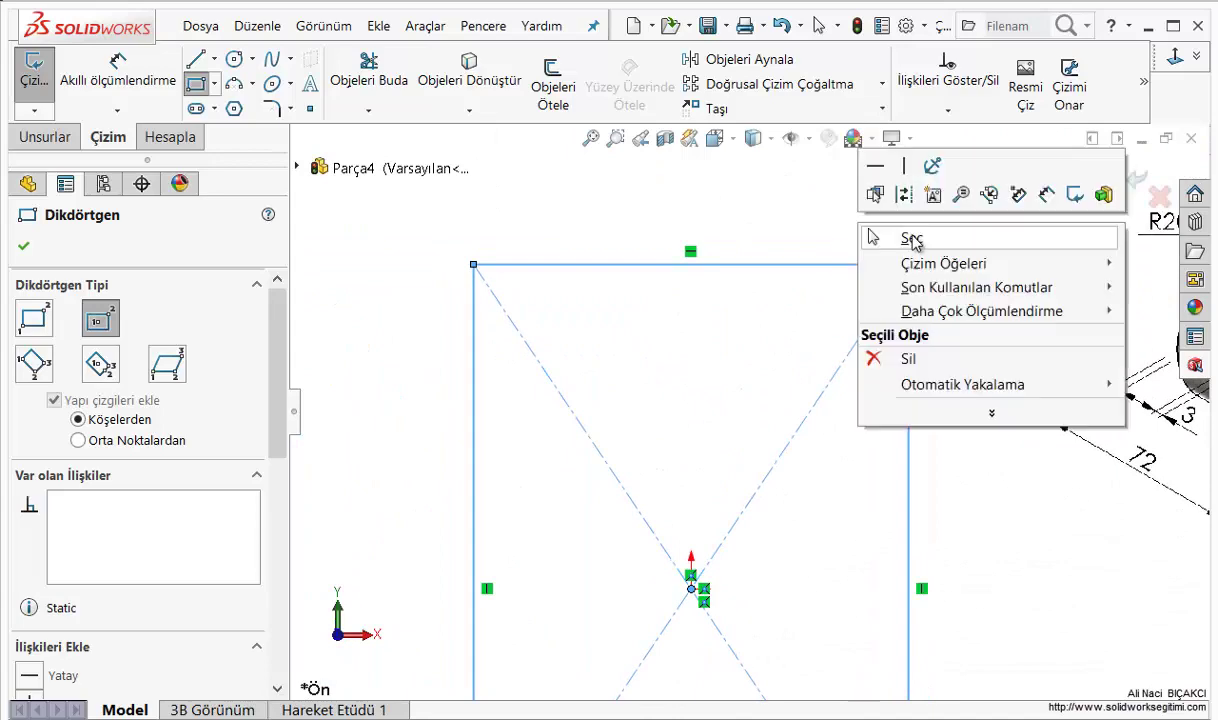
{"action": "left_click", "coordinate": [1047, 194]}
{"action": "left_click", "coordinate": [786, 263]}
{"action": "left_click", "coordinate": [786, 235]}
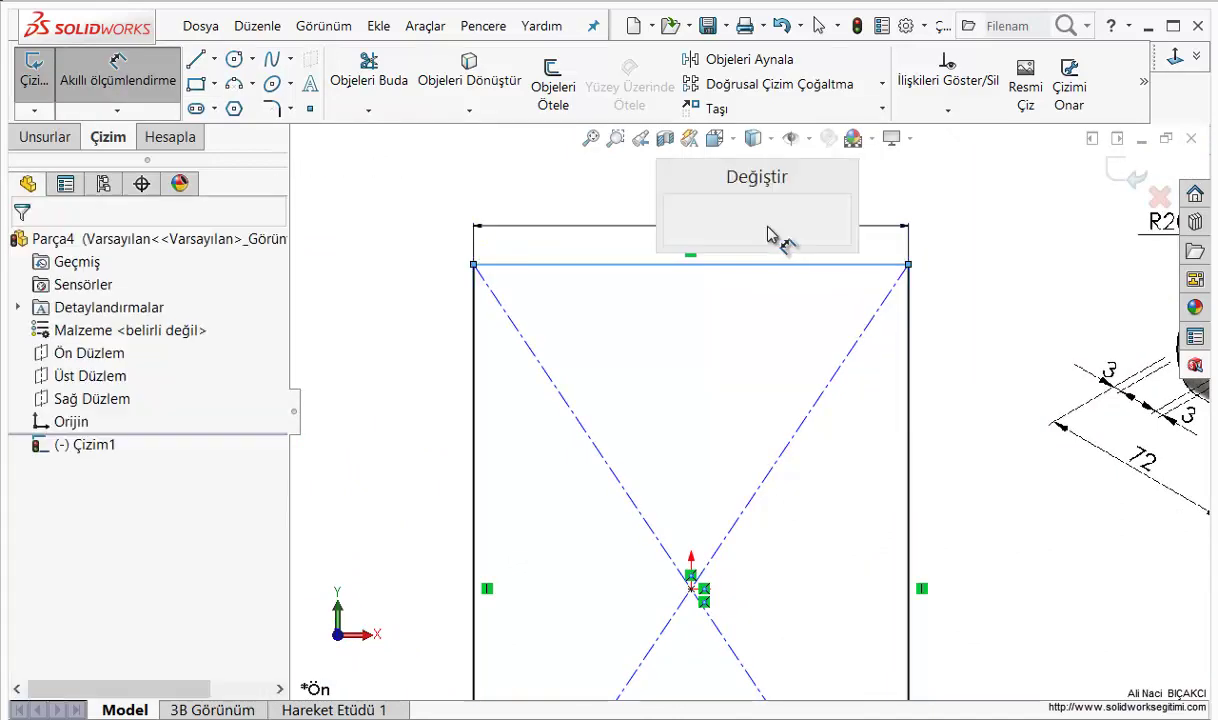
{"action": "type", "text": "66"}
{"action": "key", "text": "Return"}
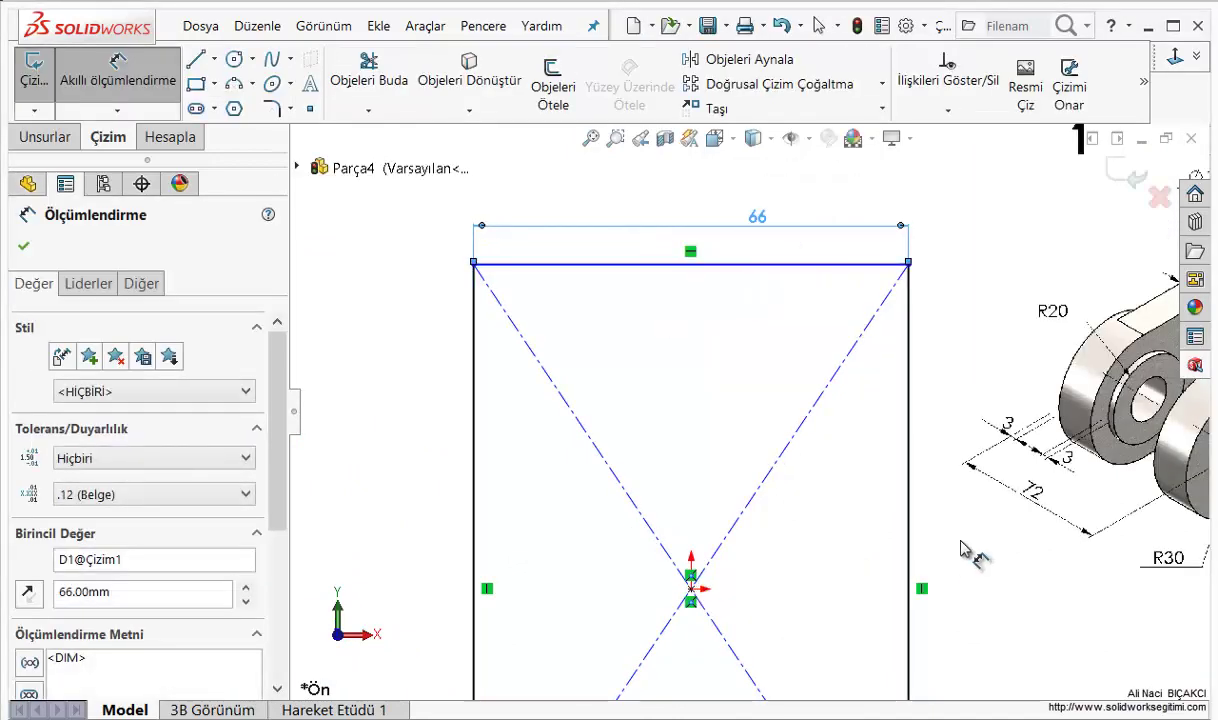
{"action": "left_click", "coordinate": [910, 543]}
{"action": "left_click", "coordinate": [940, 553]}
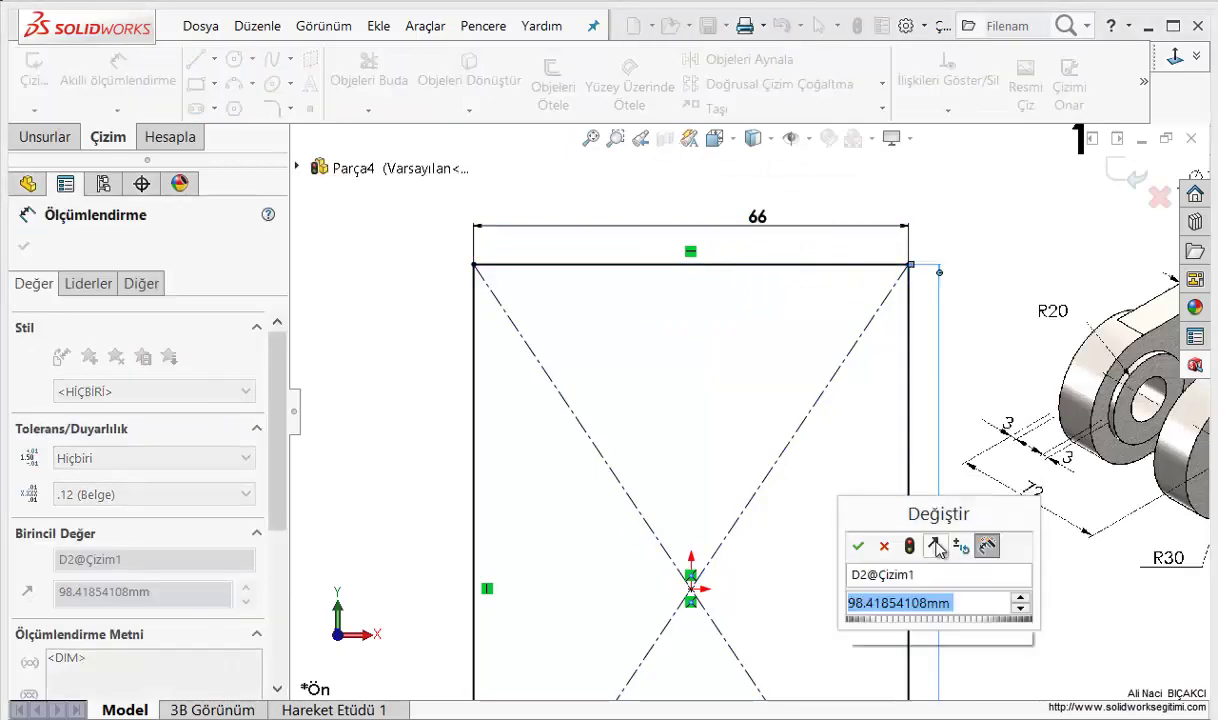
{"action": "type", "text": "120"}
{"action": "key", "text": "Return"}
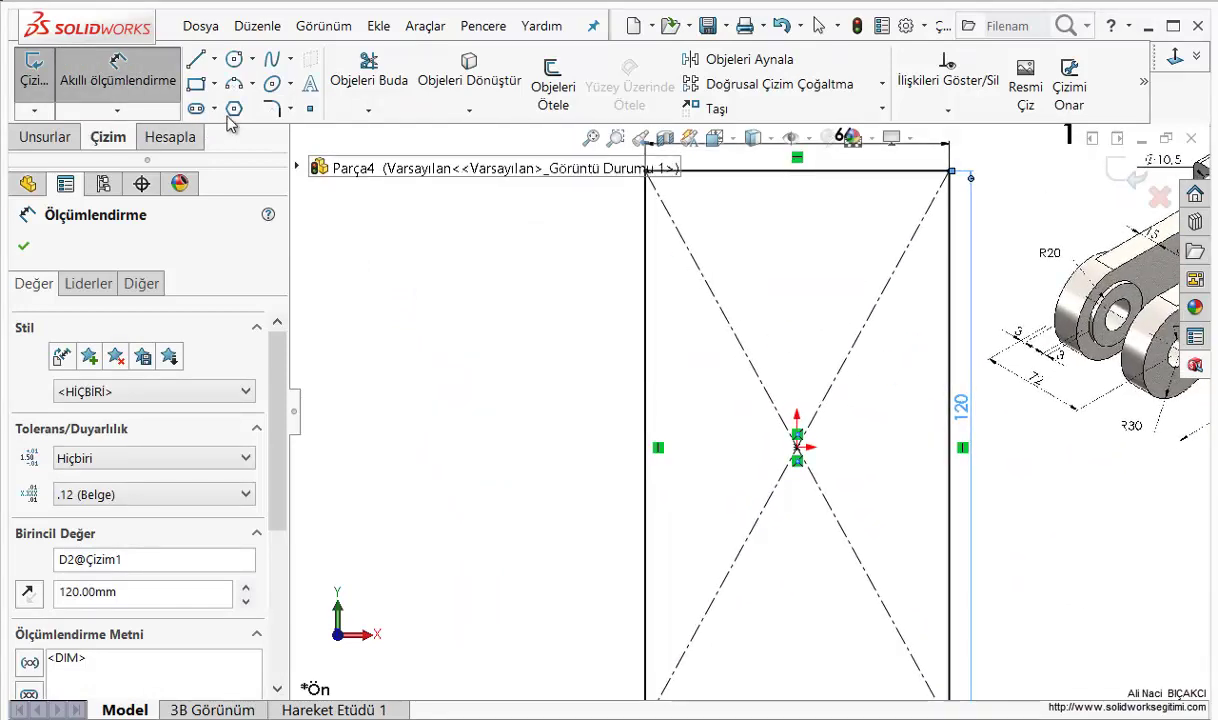
{"action": "left_click", "coordinate": [270, 108]}
{"action": "type", "text": "5.00mm"}
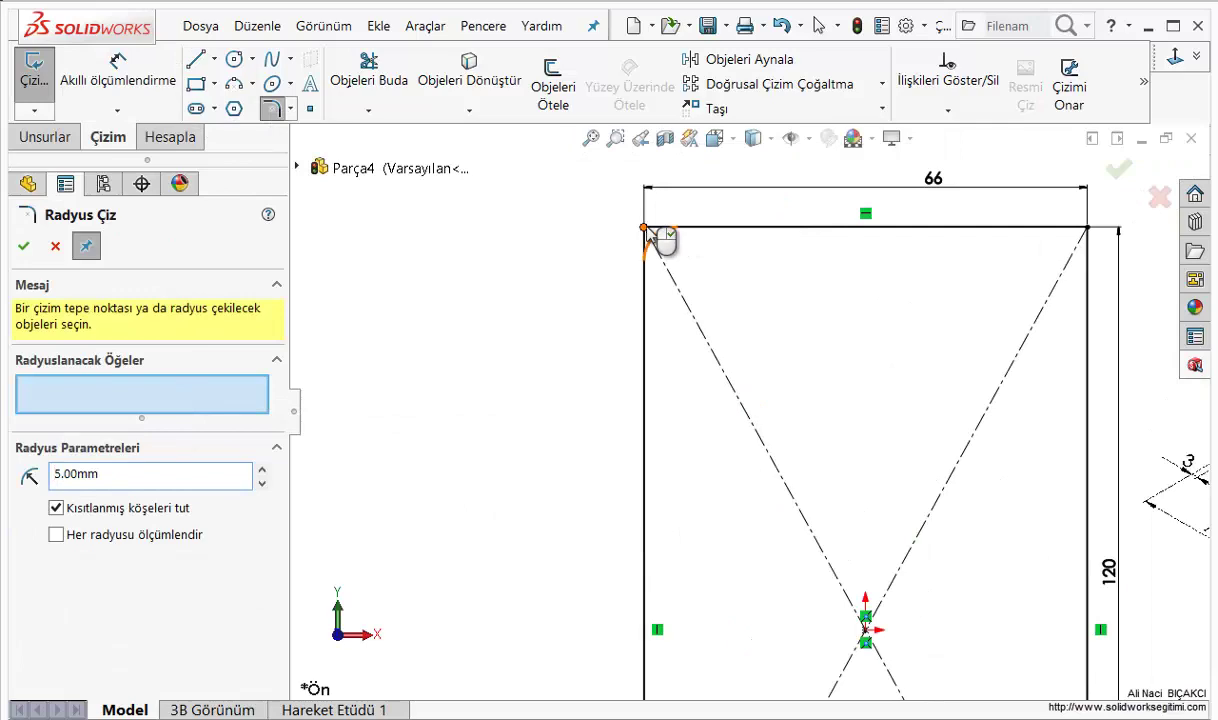
Apply 5 mm fillets to all four rectangle corners
{"action": "left_click", "coordinate": [646, 229]}
{"action": "left_click", "coordinate": [1086, 229]}
{"action": "middle_click_drag", "start_coordinate": [903, 484], "coordinate": [876, 283], "text": "ctrl"}
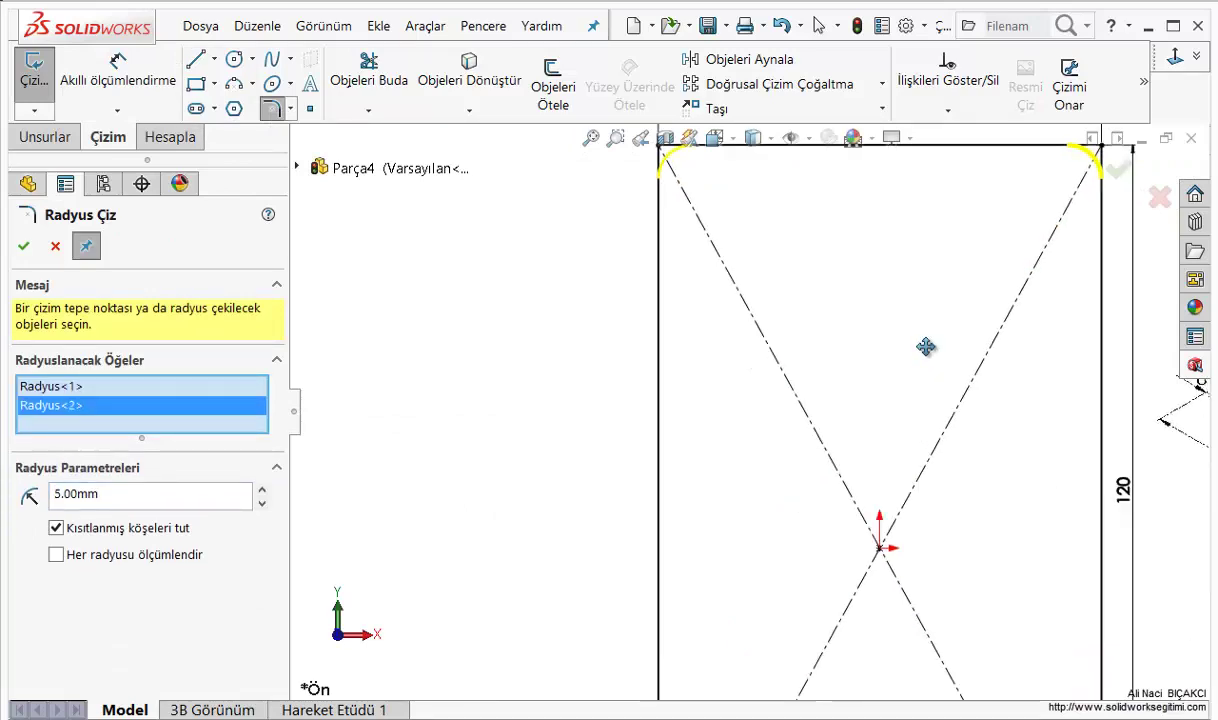
{"action": "left_click", "coordinate": [605, 504]}
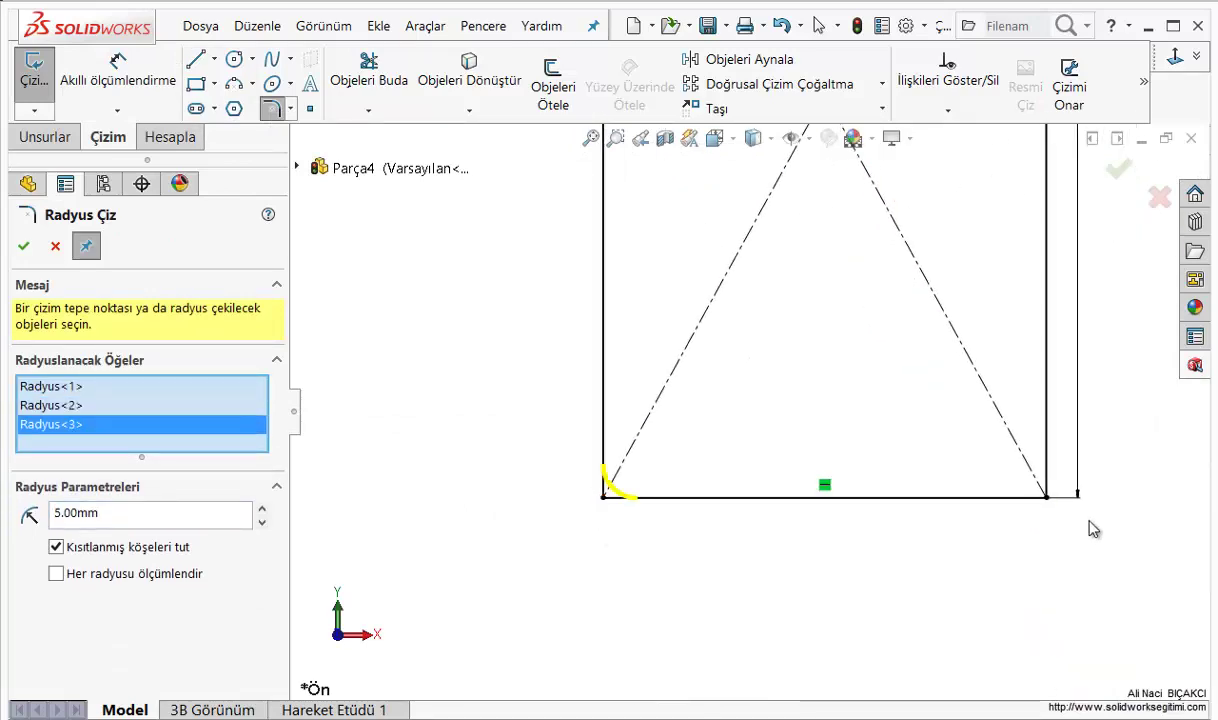
{"action": "left_click", "coordinate": [1049, 507]}
{"action": "left_click", "coordinate": [24, 248]}
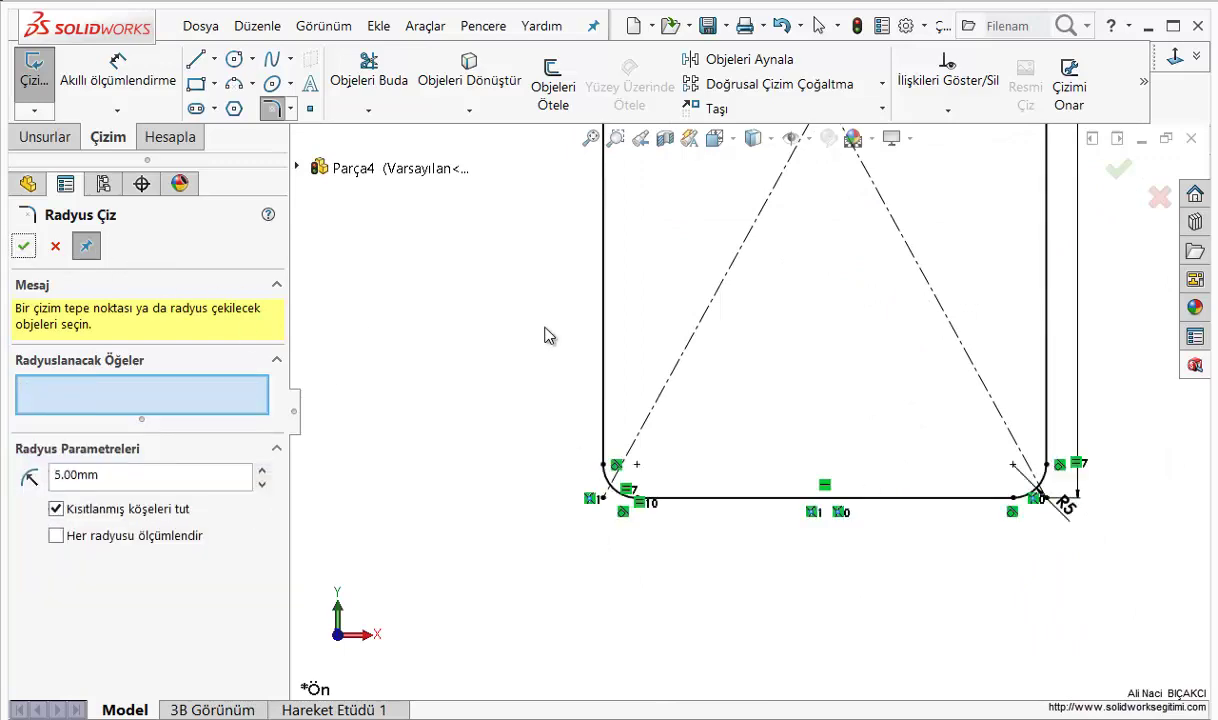
Review the rounded outline against the reference image and close the fillet command
{"action": "scroll", "coordinate": [830, 330], "scroll_direction": "up", "scroll_amount": 2}
{"action": "middle_click_drag", "start_coordinate": [837, 340], "coordinate": [752, 576], "text": "ctrl"}
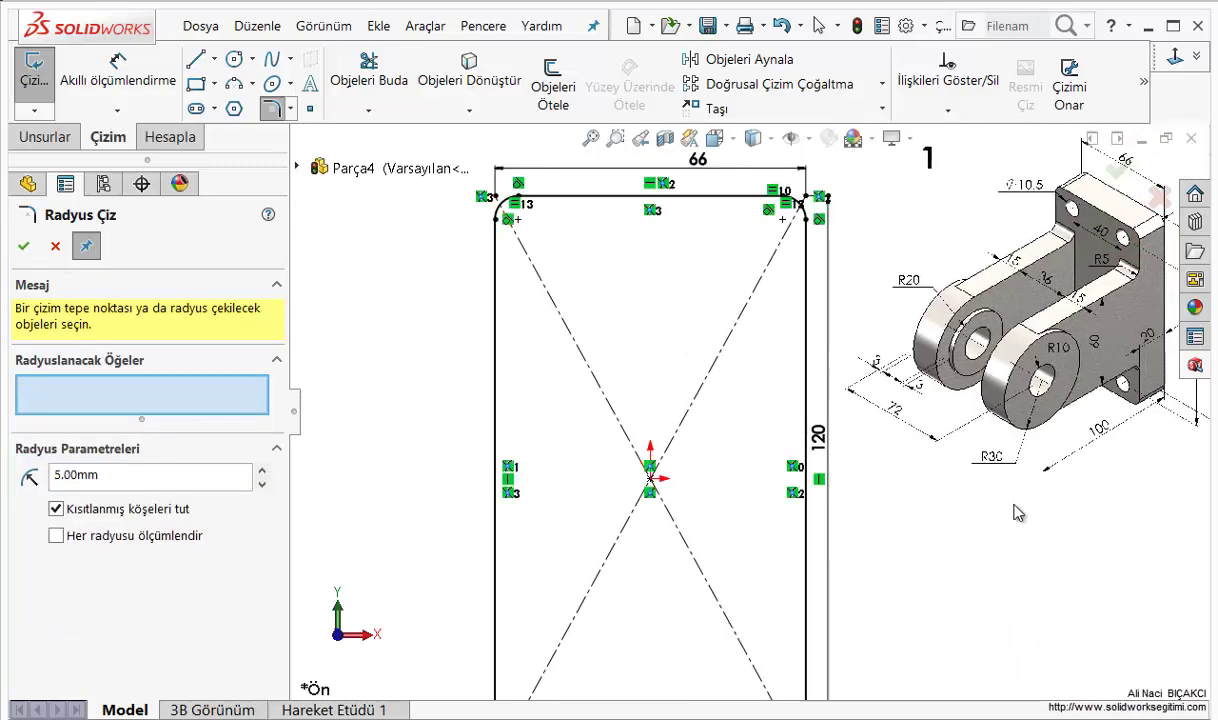
{"action": "scroll", "coordinate": [1055, 465], "scroll_direction": "down", "scroll_amount": 2}
{"action": "middle_click_drag", "start_coordinate": [1180, 233], "coordinate": [990, 313], "text": "ctrl"}
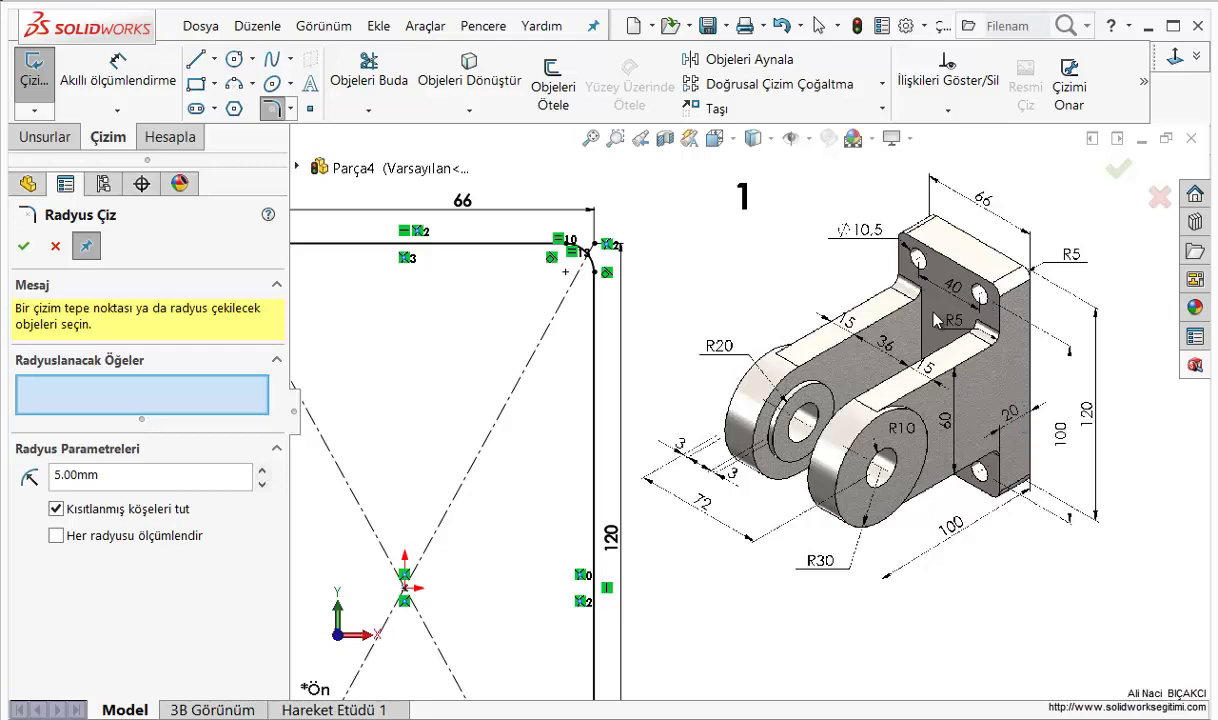
{"action": "scroll", "coordinate": [875, 217], "scroll_direction": "down", "scroll_amount": 1}
{"action": "scroll", "coordinate": [860, 280], "scroll_direction": "down", "scroll_amount": 2}
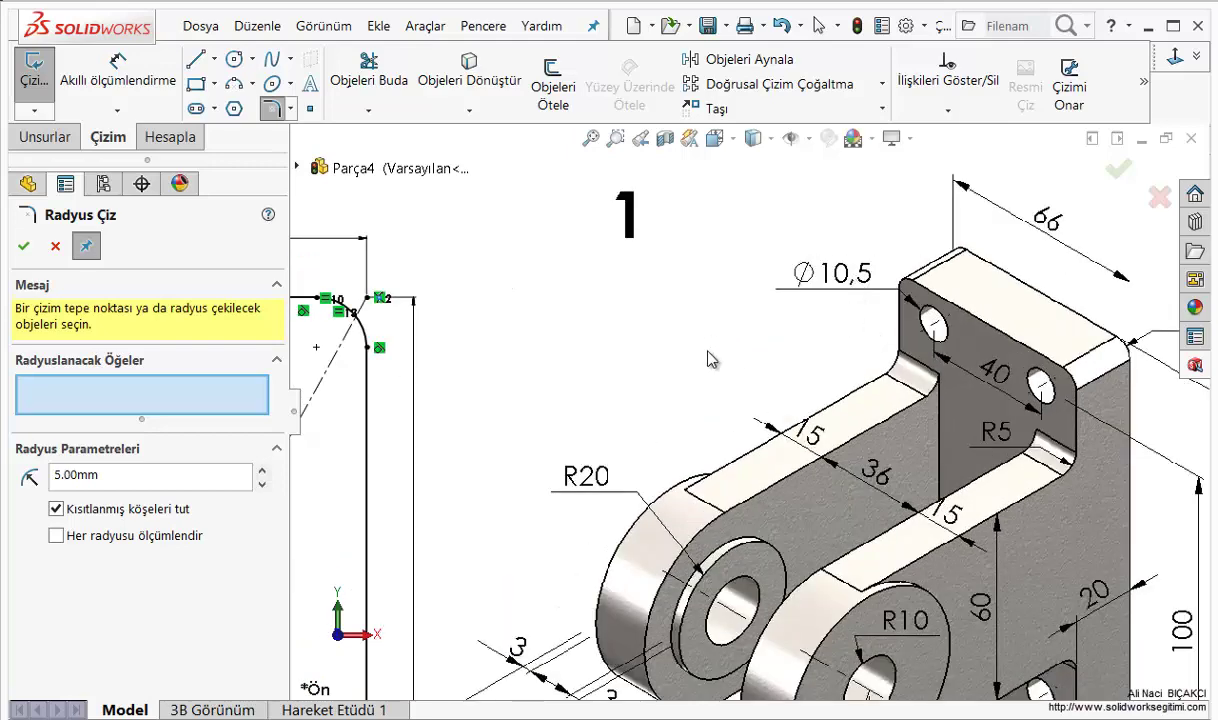
{"action": "scroll", "coordinate": [770, 360], "scroll_direction": "up", "scroll_amount": 1}
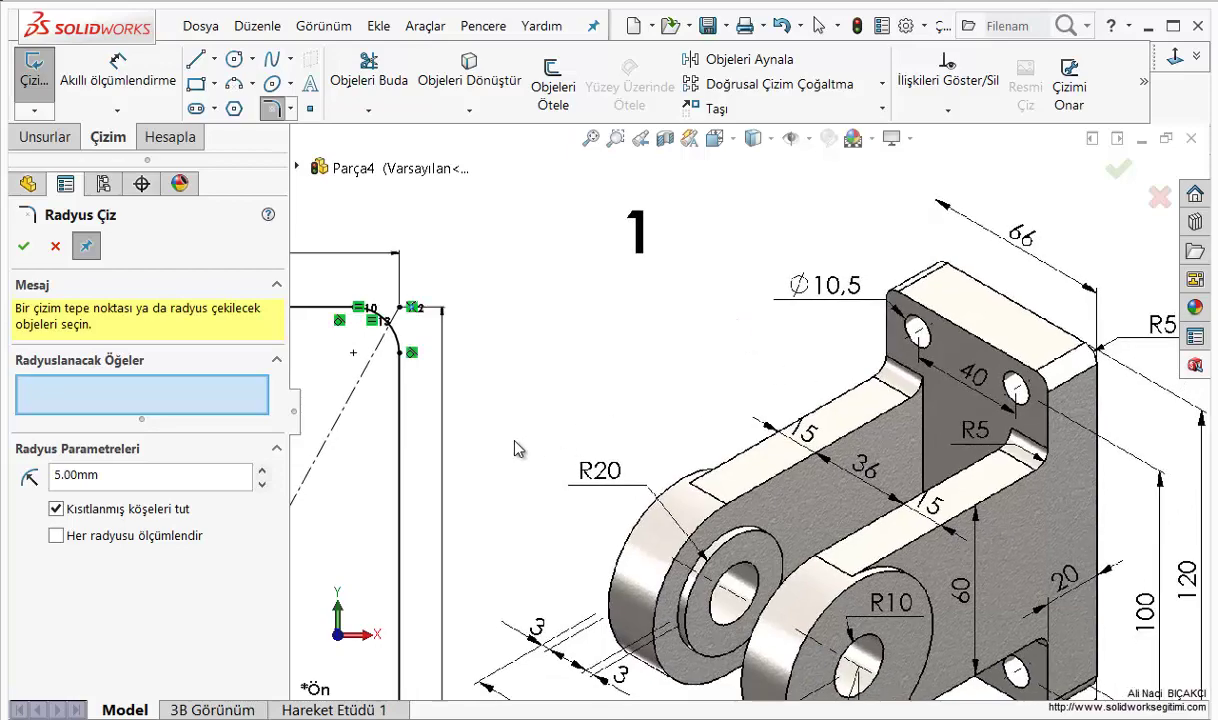
{"action": "scroll", "coordinate": [517, 448], "scroll_direction": "up", "scroll_amount": 1}
{"action": "scroll", "coordinate": [517, 448], "scroll_direction": "down", "scroll_amount": 3}
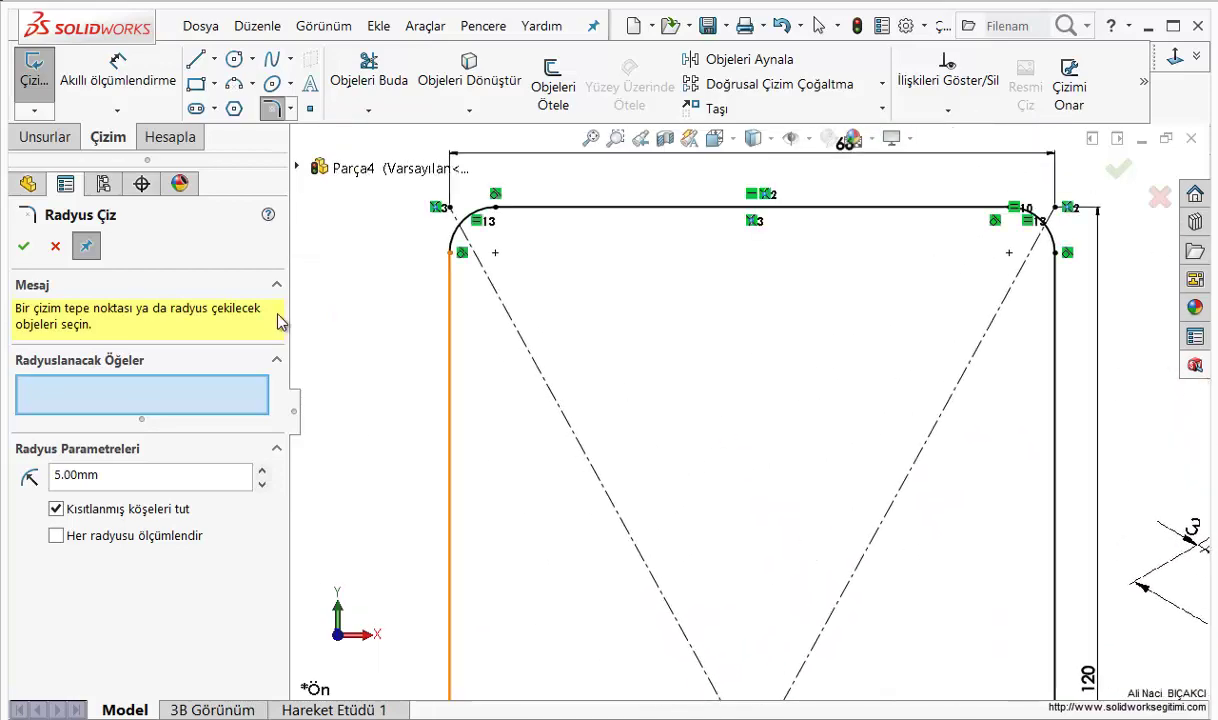
{"action": "left_click", "coordinate": [23, 246]}
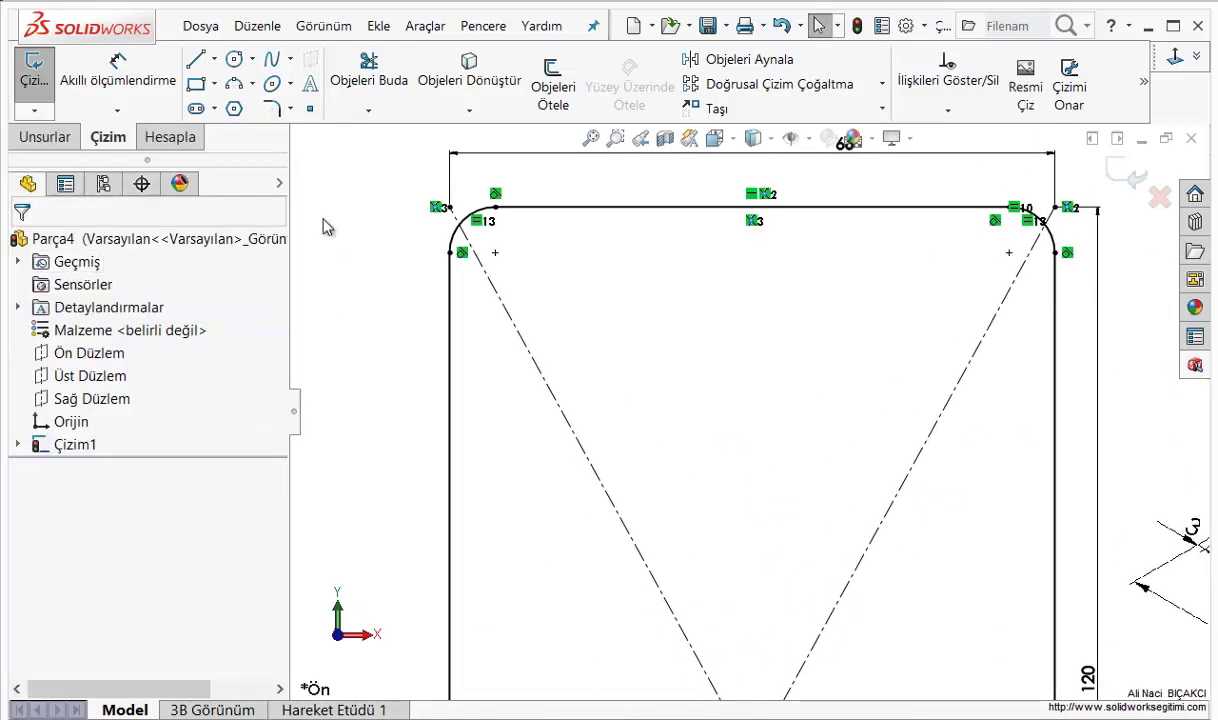
{"action": "left_click", "coordinate": [234, 59]}
Draw four hole circles near the plate's top and bottom corners
{"action": "left_click", "coordinate": [571, 340]}
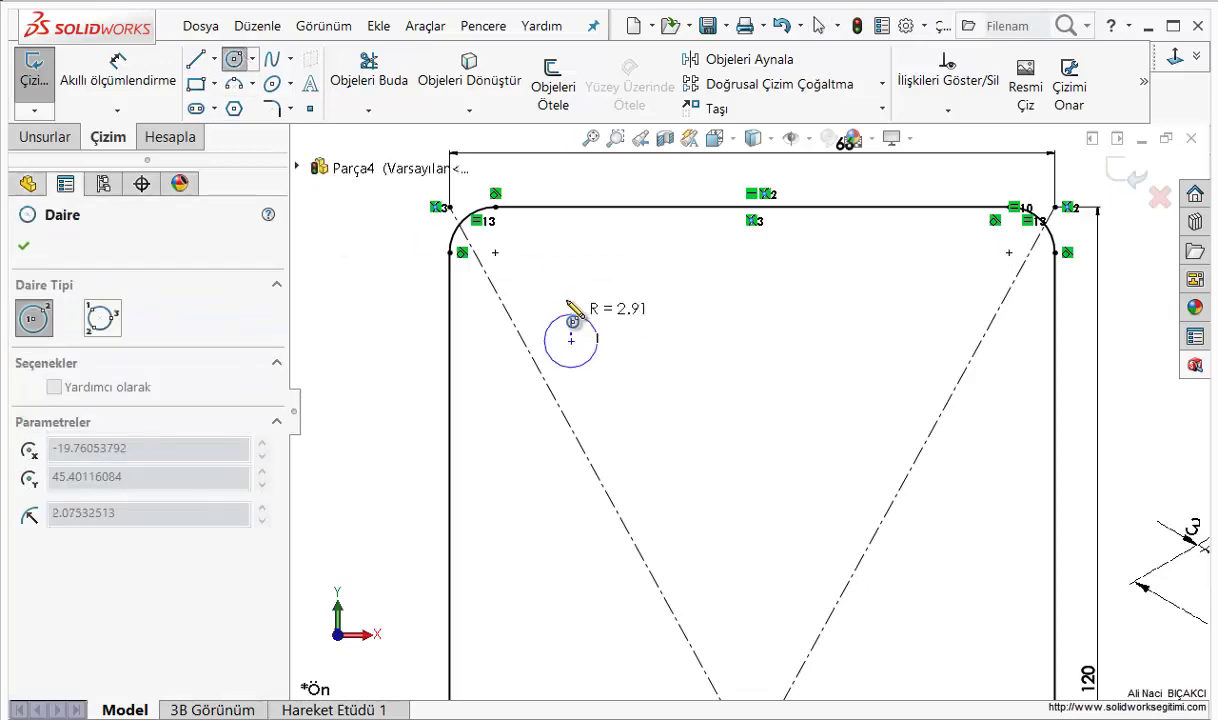
{"action": "left_click", "coordinate": [571, 293]}
{"action": "left_click", "coordinate": [931, 340]}
{"action": "left_click", "coordinate": [932, 293]}
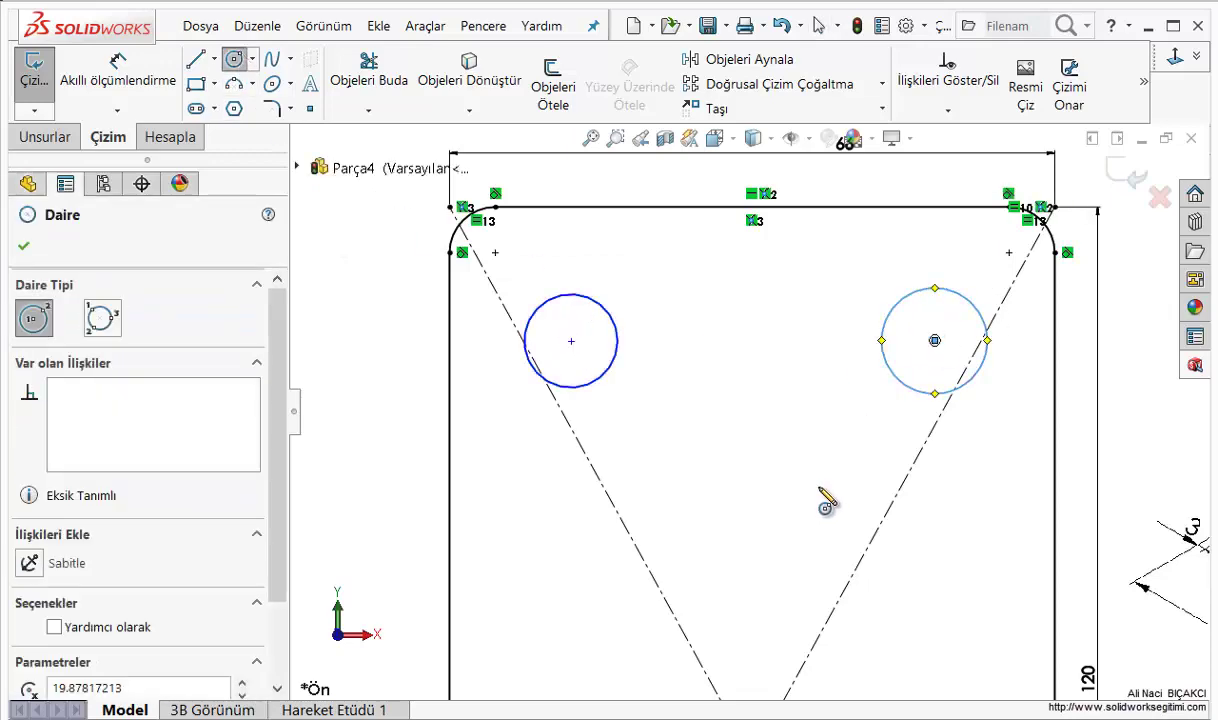
{"action": "middle_click_drag", "start_coordinate": [827, 497], "coordinate": [875, 299], "text": "ctrl"}
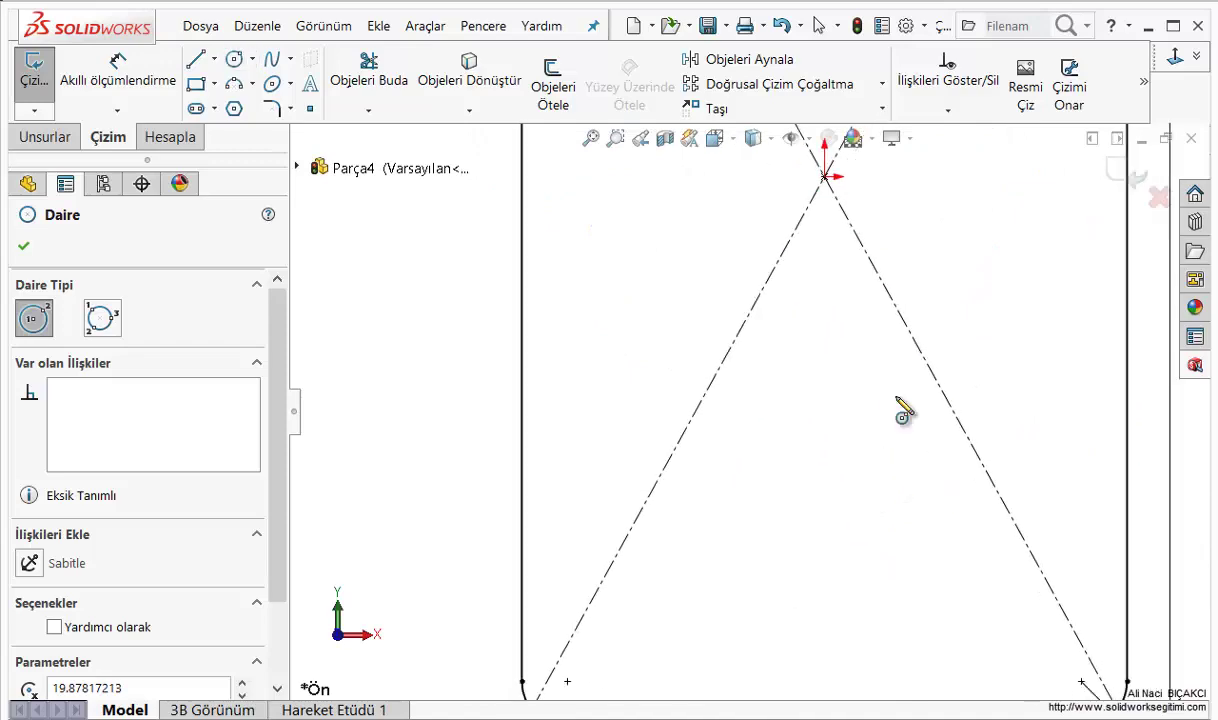
{"action": "left_click", "coordinate": [567, 577]}
{"action": "left_click", "coordinate": [596, 549]}
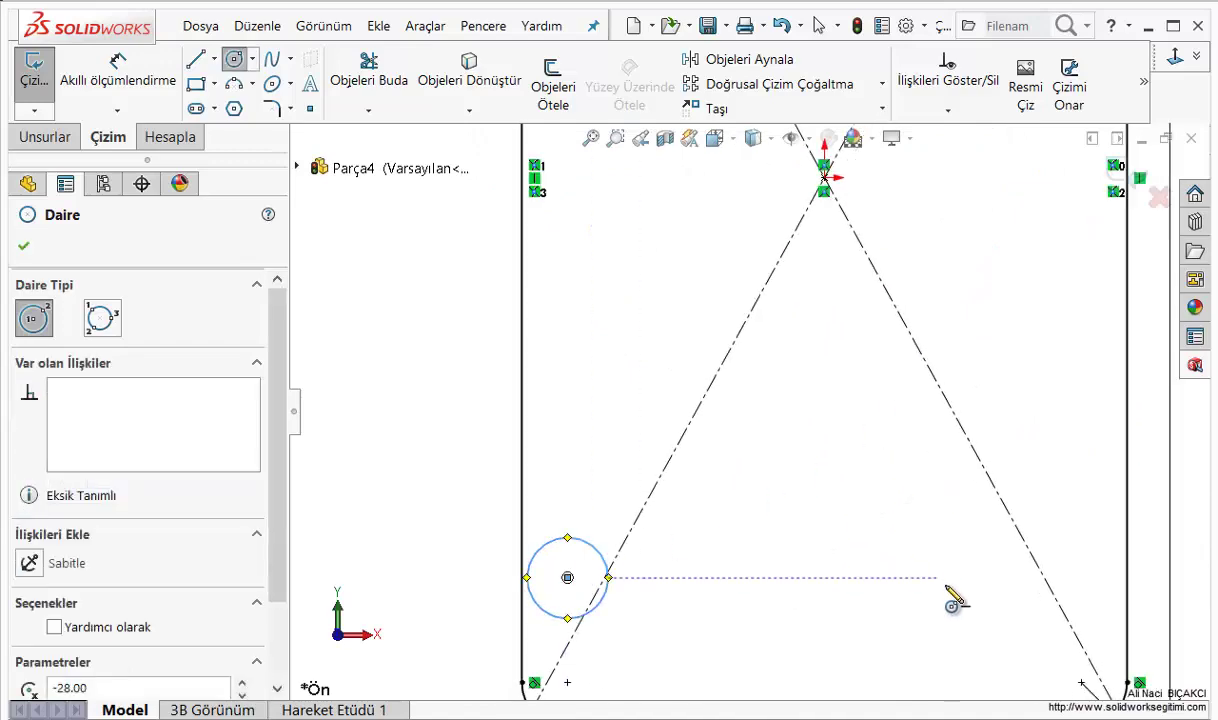
{"action": "left_click", "coordinate": [947, 585]}
{"action": "left_click", "coordinate": [929, 530]}
{"action": "key", "text": "Escape"}
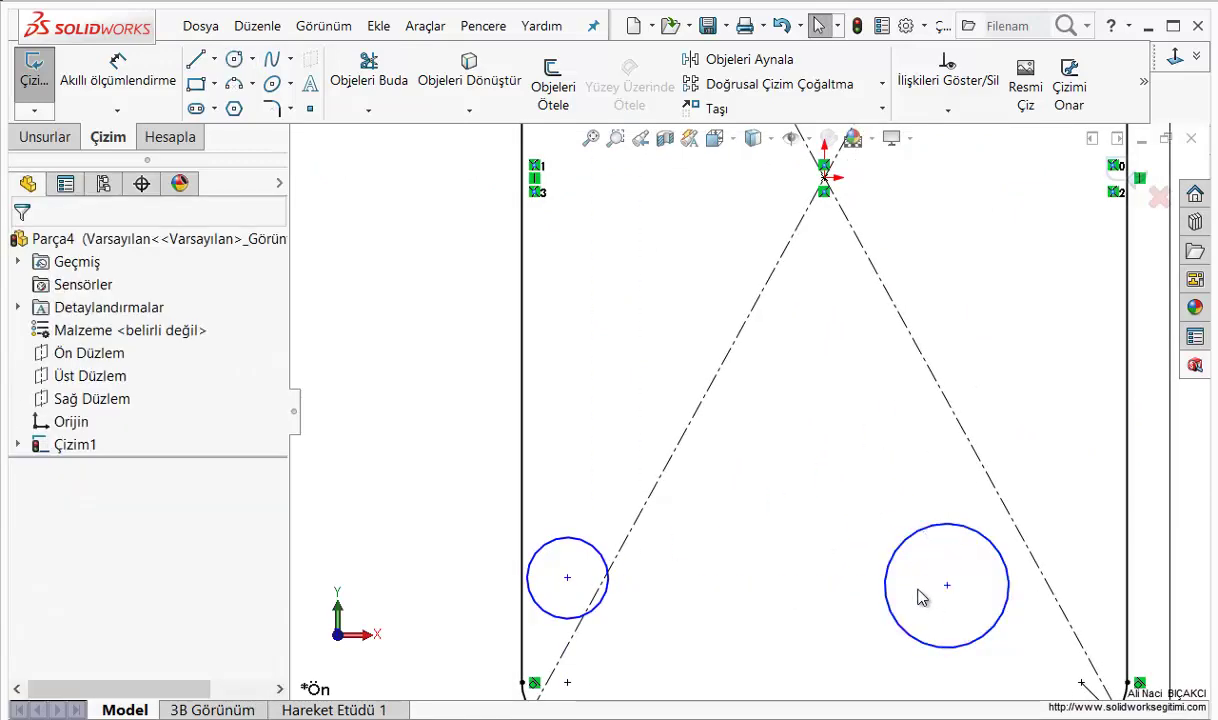
Select all four circles and give them an Equal relation
{"action": "left_click", "coordinate": [886, 592]}
{"action": "left_click", "coordinate": [604, 557], "text": "ctrl"}
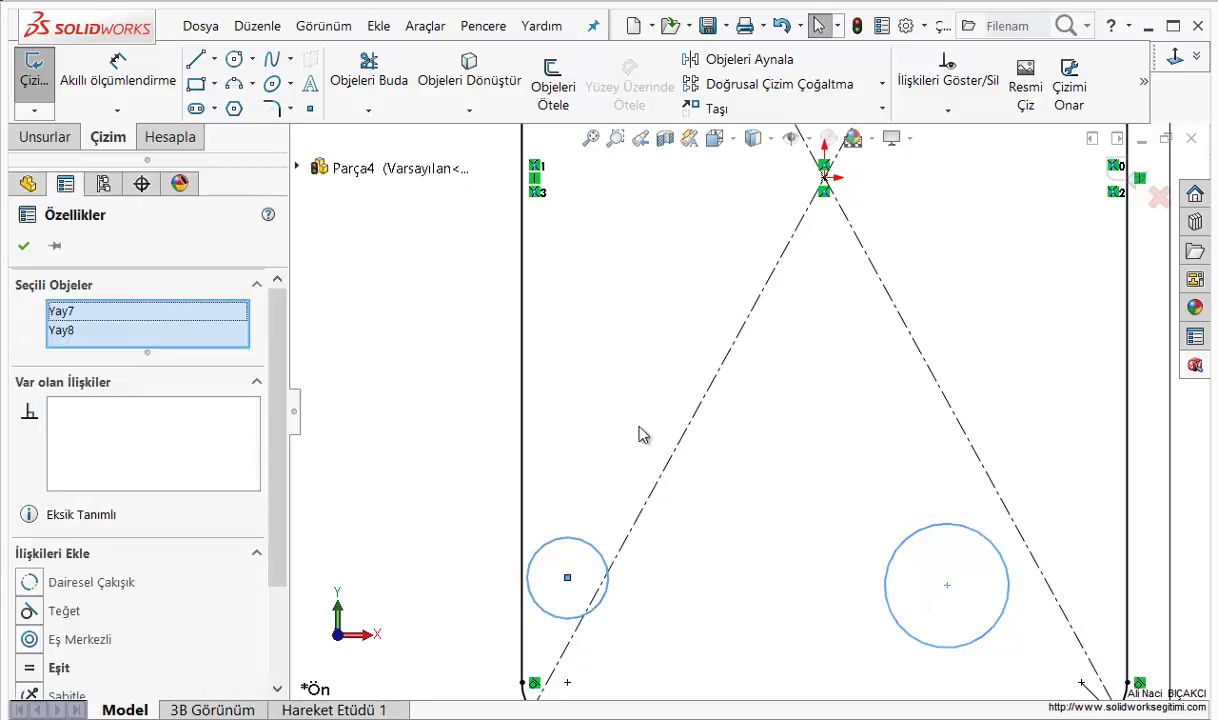
{"action": "mouse_move", "coordinate": [639, 432]}
{"action": "middle_mouse_down", "text": "ctrl"}
{"action": "mouse_move", "coordinate": [790, 425]}
{"action": "mouse_move", "coordinate": [851, 329]}
{"action": "middle_mouse_up", "text": "ctrl"}
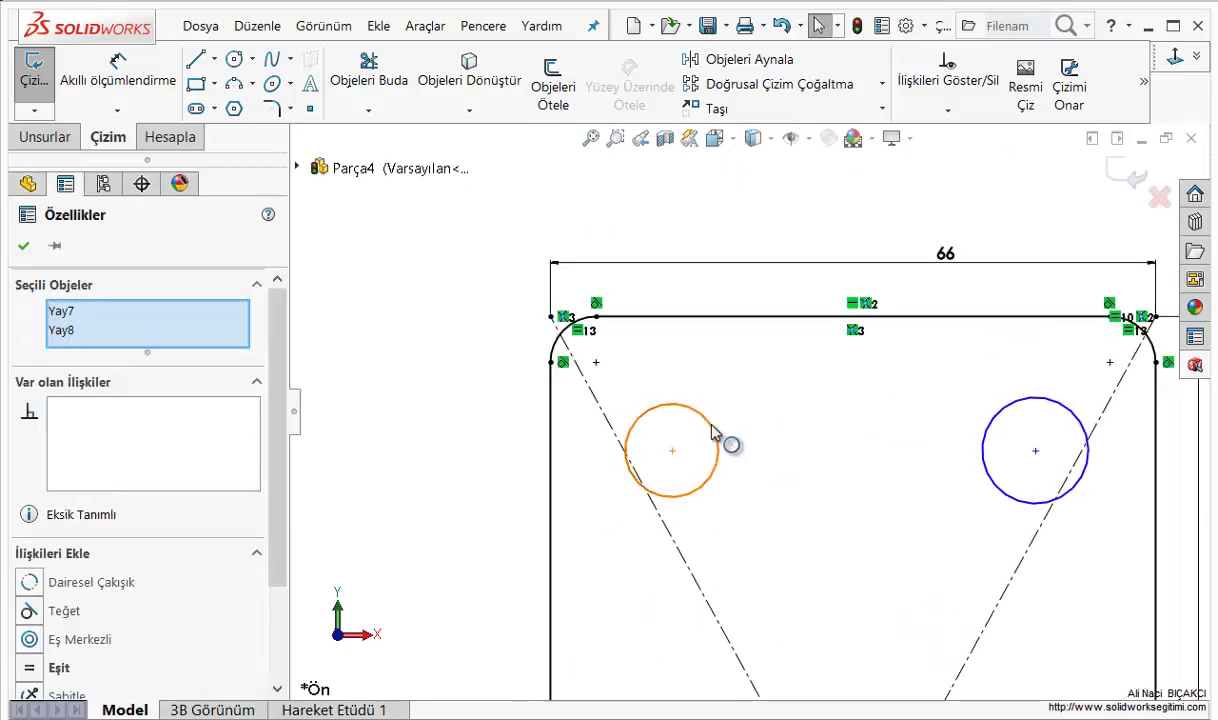
{"action": "left_click", "coordinate": [717, 438], "text": "ctrl"}
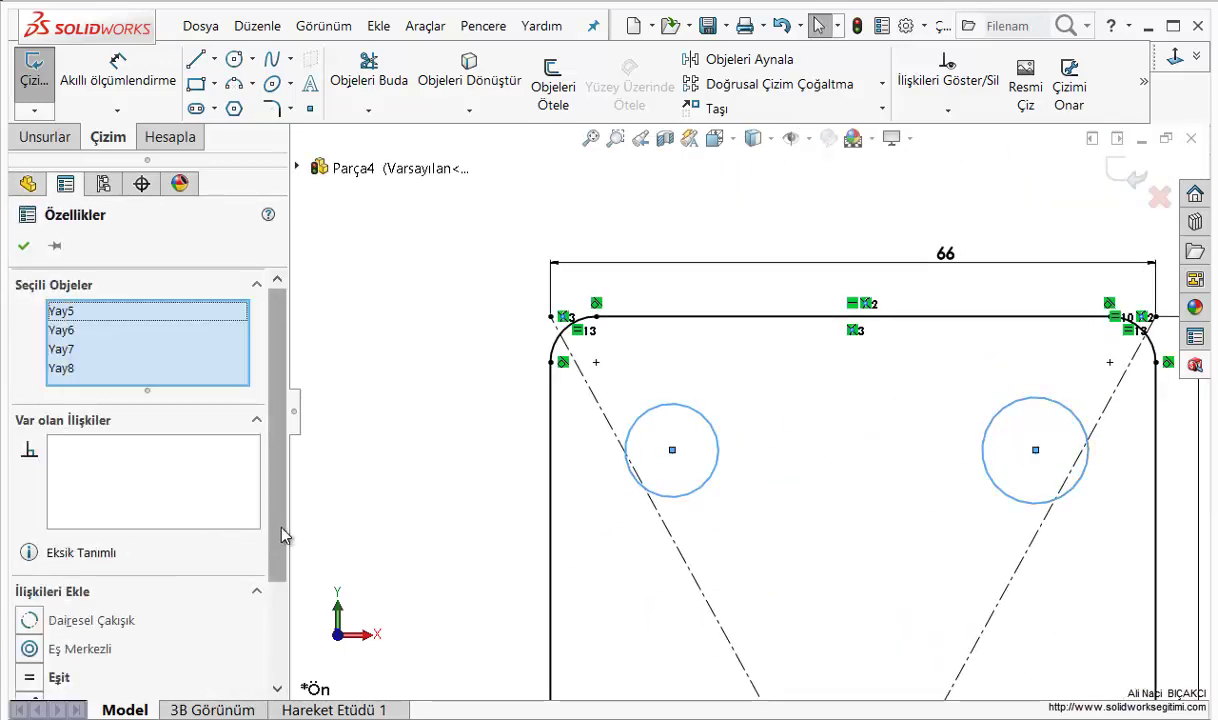
{"action": "scroll", "coordinate": [145, 605], "scroll_direction": "down", "scroll_amount": 3}
{"action": "left_click", "coordinate": [32, 544]}
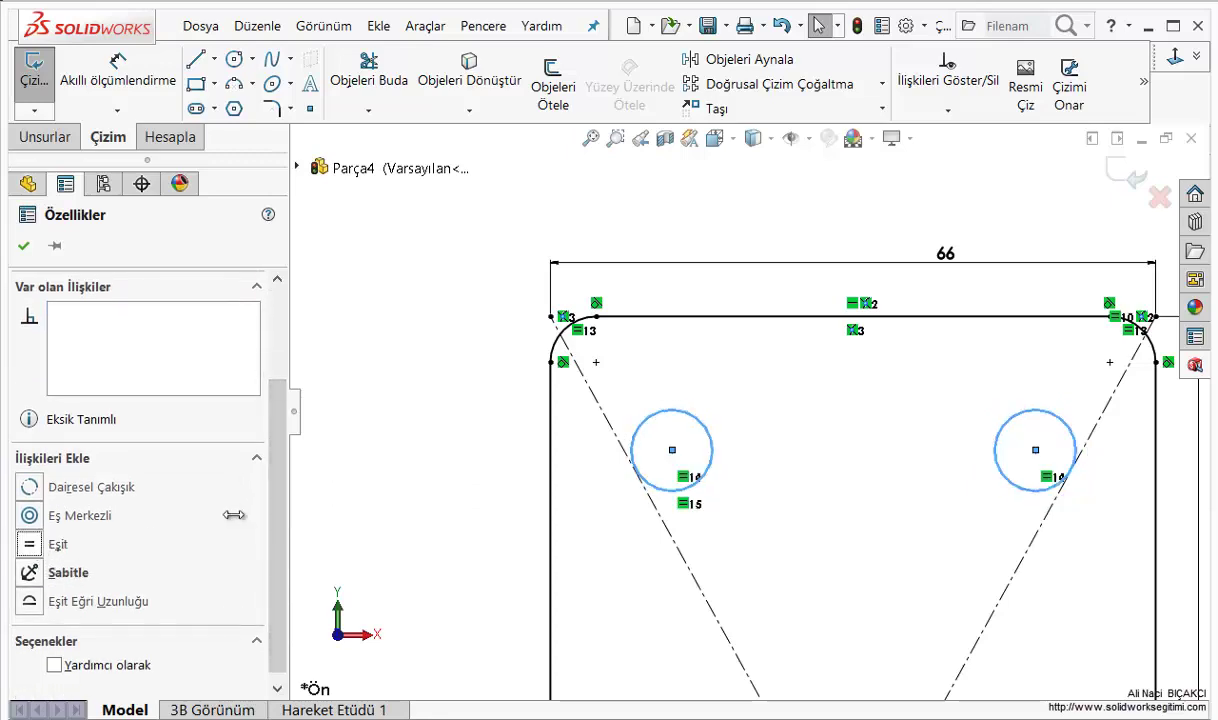
{"action": "left_click", "coordinate": [416, 275]}
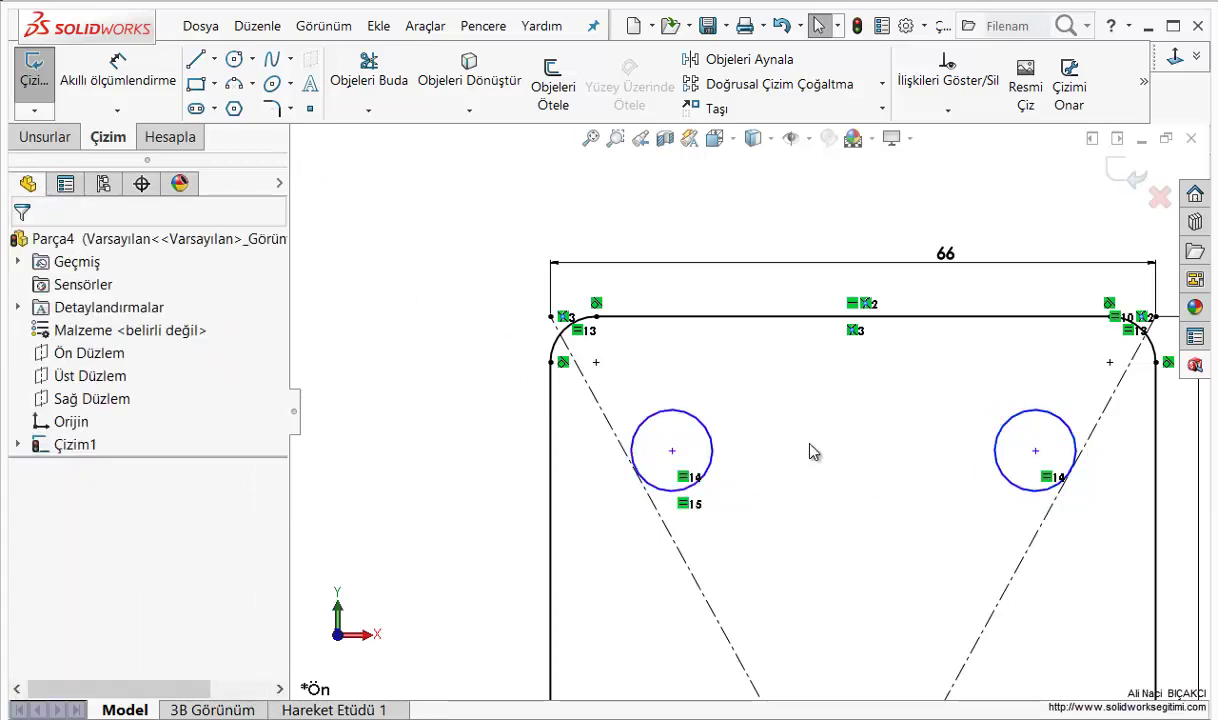
{"action": "scroll", "coordinate": [770, 422], "scroll_direction": "up", "scroll_amount": 2}
{"action": "middle_click_drag", "start_coordinate": [800, 460], "coordinate": [765, 359], "text": "ctrl"}
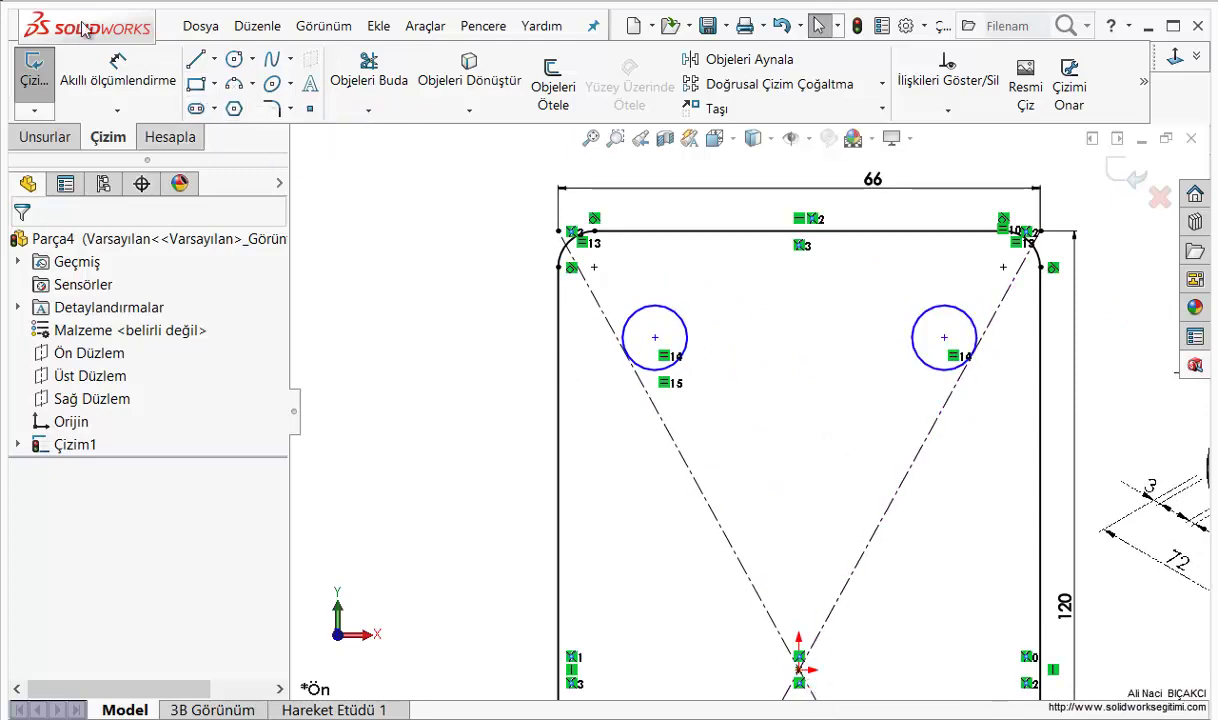
Draw an origin-centred construction rectangle with its corner near the upper-left circle
{"action": "left_click", "coordinate": [196, 83]}
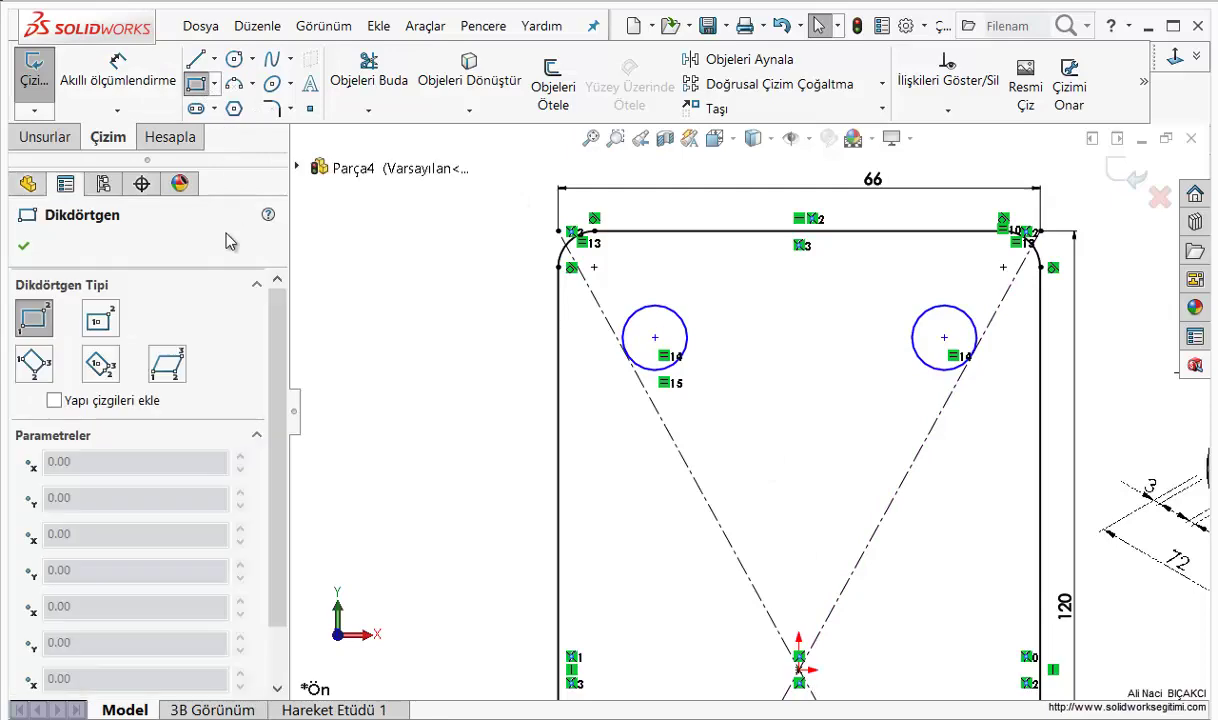
{"action": "left_click", "coordinate": [102, 320]}
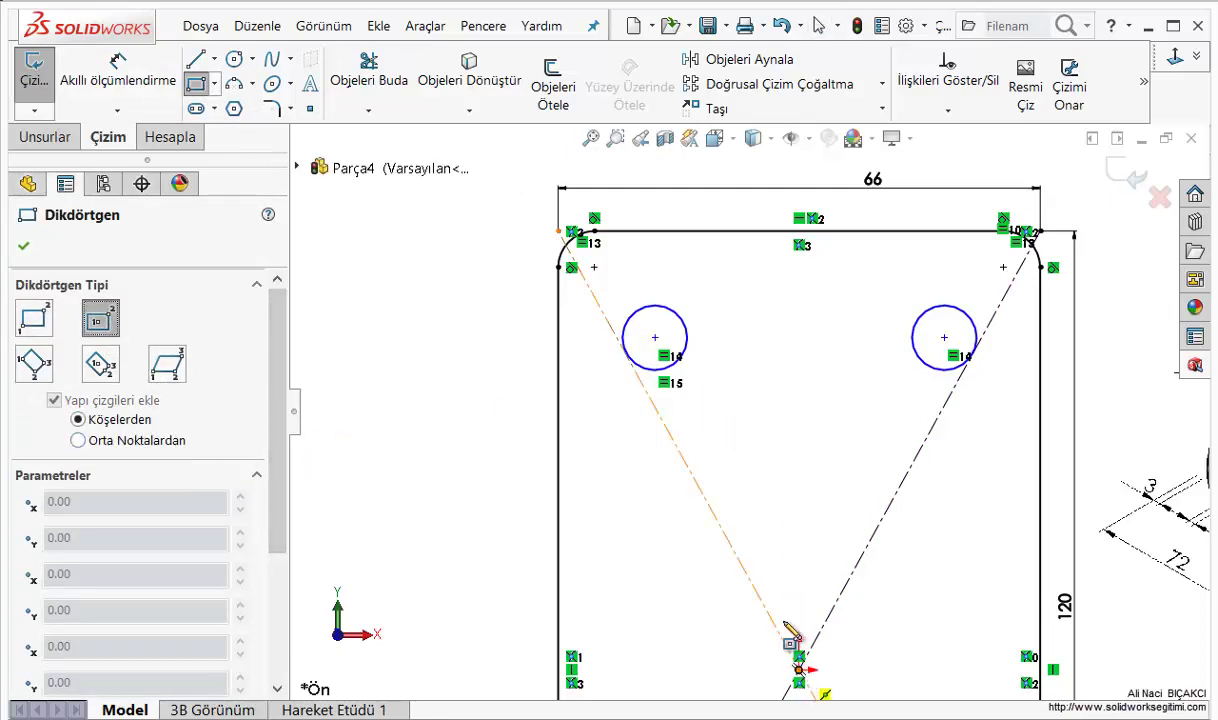
{"action": "left_click", "coordinate": [798, 667]}
{"action": "left_click", "coordinate": [605, 374]}
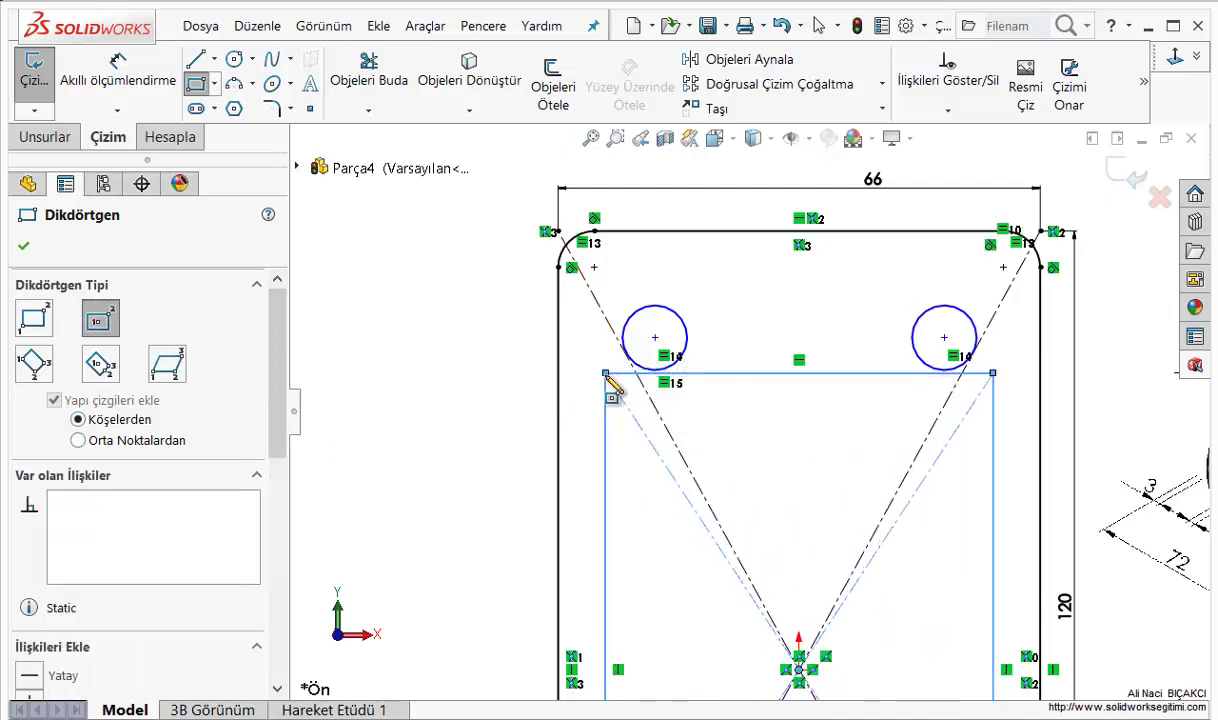
{"action": "mouse_move", "coordinate": [276, 455]}
{"action": "left_mouse_down"}
{"action": "mouse_move", "coordinate": [296, 648]}
{"action": "mouse_move", "coordinate": [300, 555]}
{"action": "left_mouse_up"}
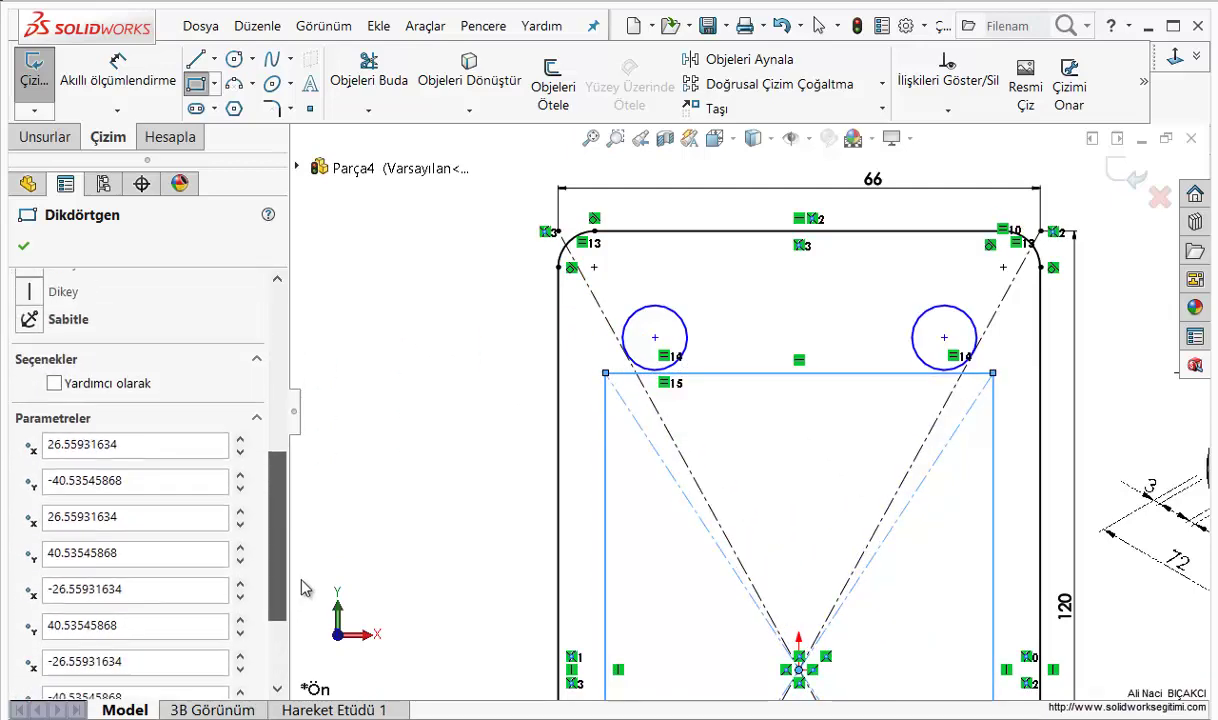
{"action": "left_click", "coordinate": [25, 248]}
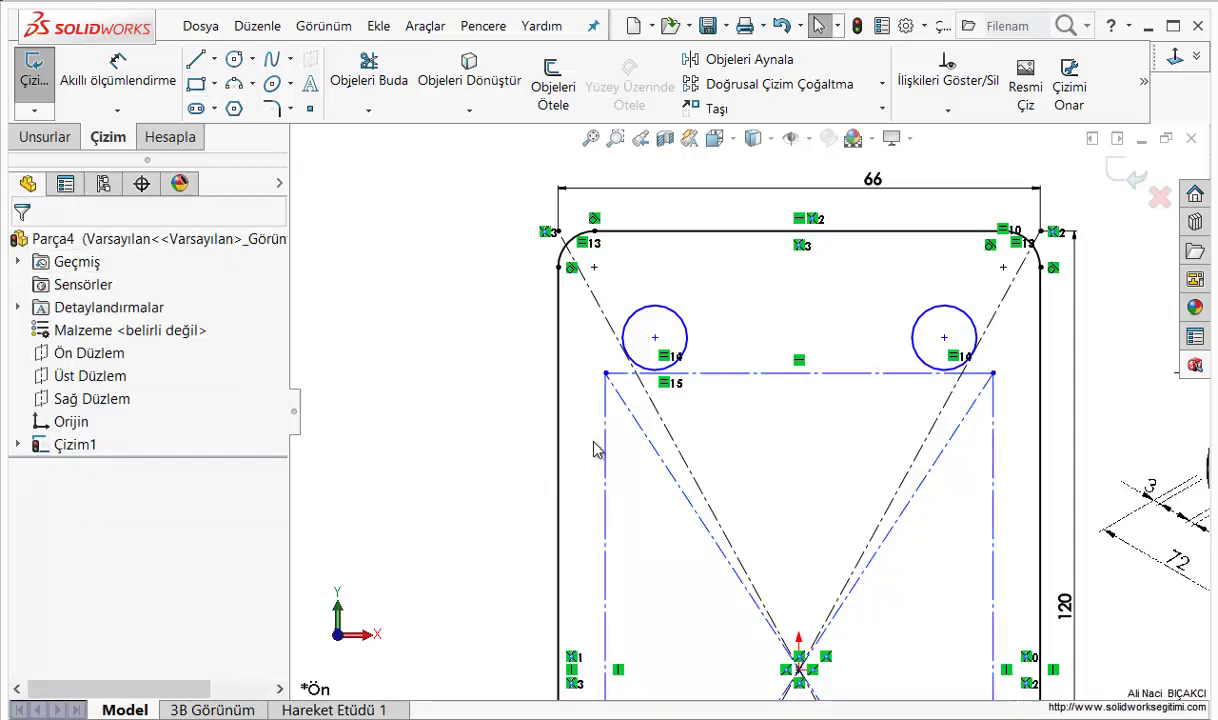
{"action": "scroll", "coordinate": [593, 449], "scroll_direction": "down", "scroll_amount": 1}
Snap the two upper circle centres onto the construction rectangle's top corners
{"action": "scroll", "coordinate": [705, 400], "scroll_direction": "up", "scroll_amount": 2}
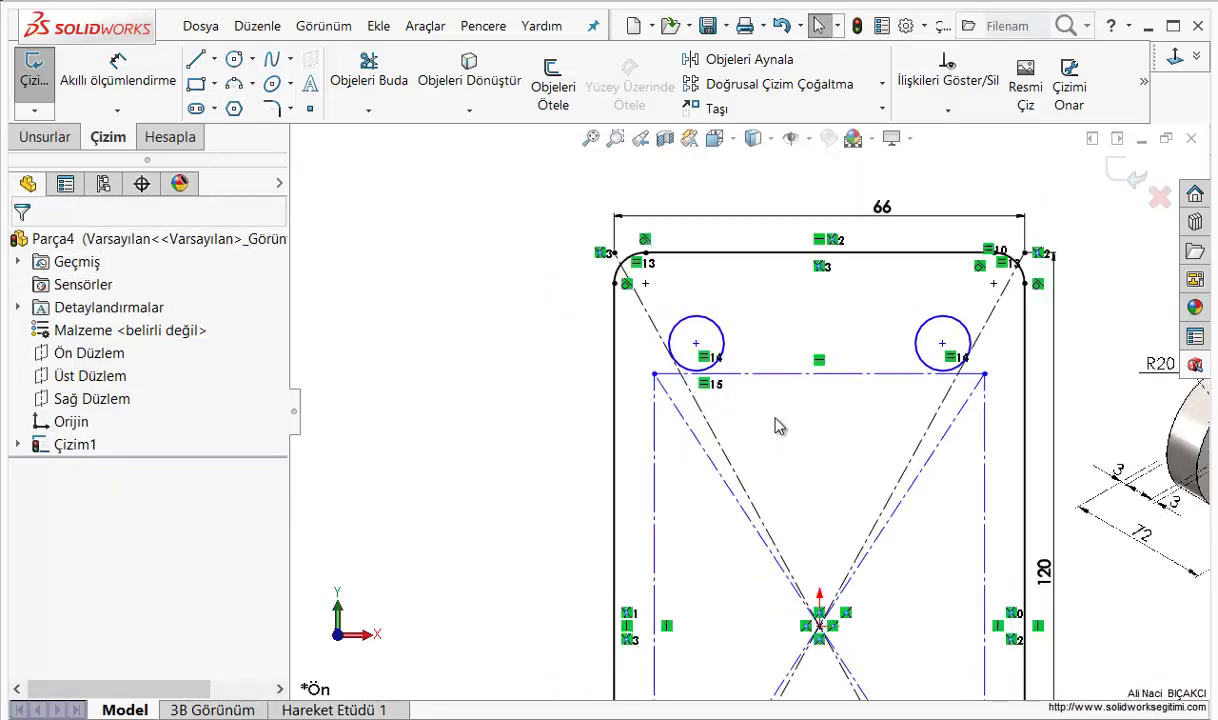
{"action": "scroll", "coordinate": [729, 345], "scroll_direction": "down", "scroll_amount": 1}
{"action": "scroll", "coordinate": [838, 288], "scroll_direction": "down", "scroll_amount": 2}
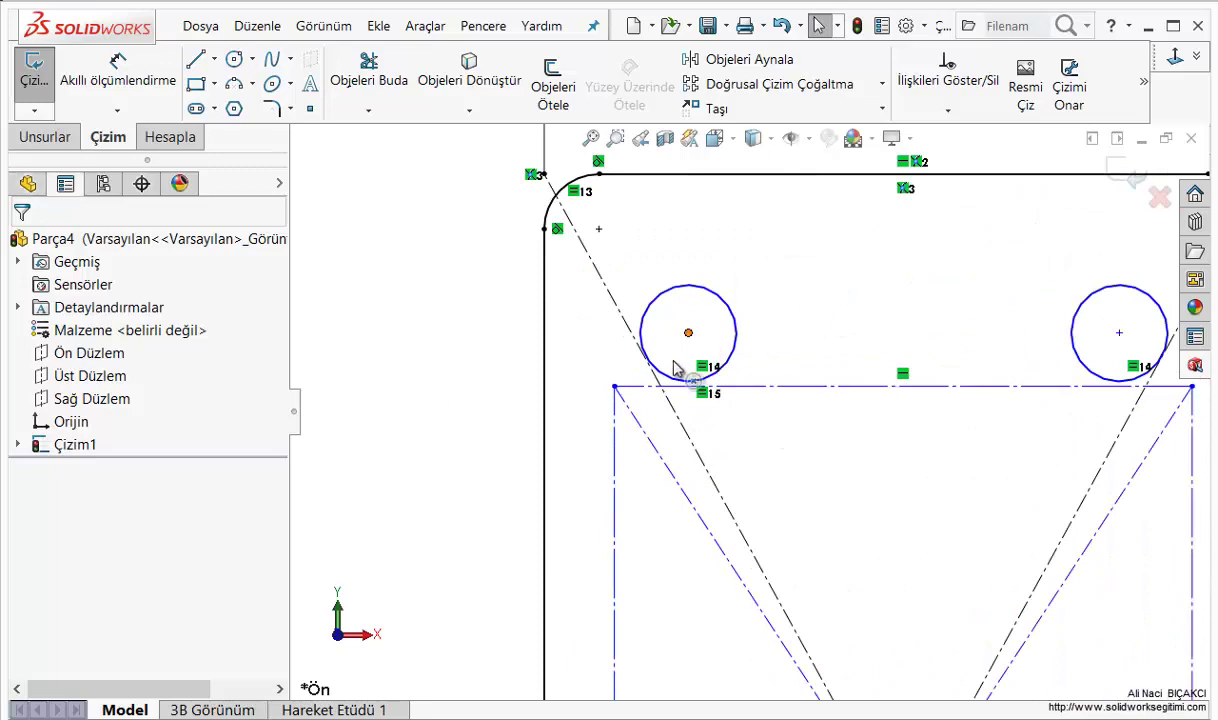
{"action": "left_click_drag", "start_coordinate": [688, 333], "coordinate": [613, 386]}
{"action": "key", "text": "Escape"}
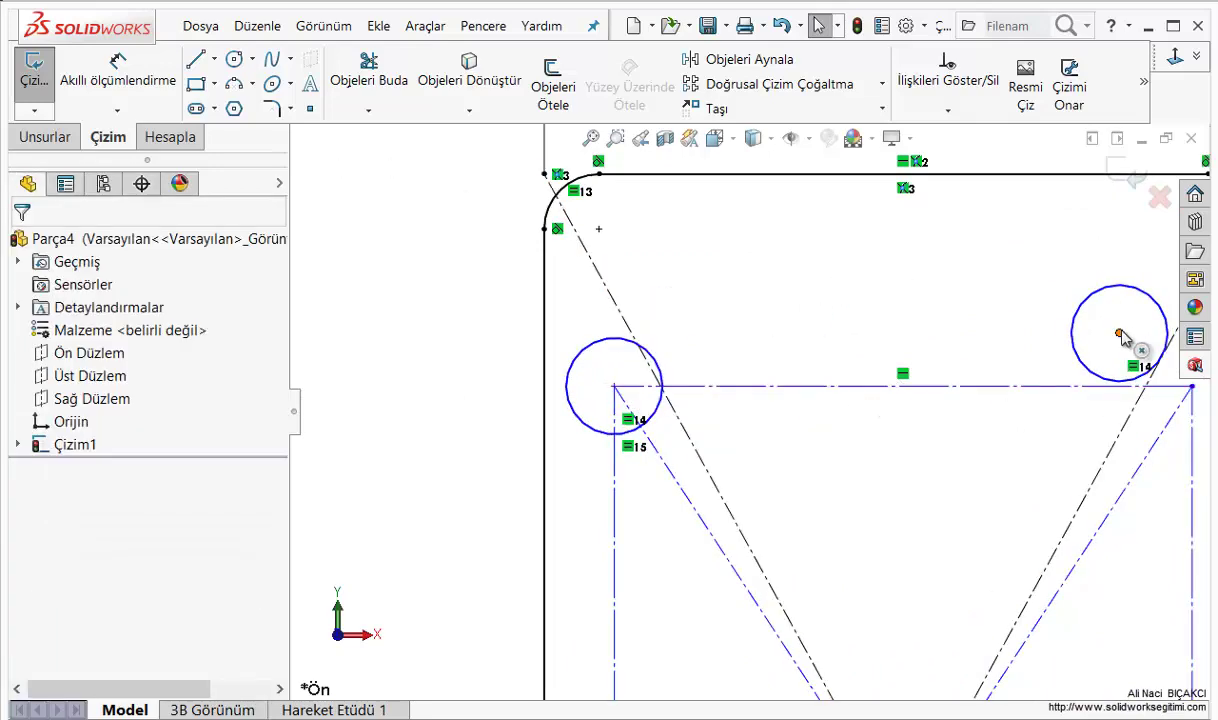
{"action": "left_click", "coordinate": [1119, 332]}
{"action": "middle_click_drag", "start_coordinate": [1101, 476], "coordinate": [836, 462], "text": "ctrl"}
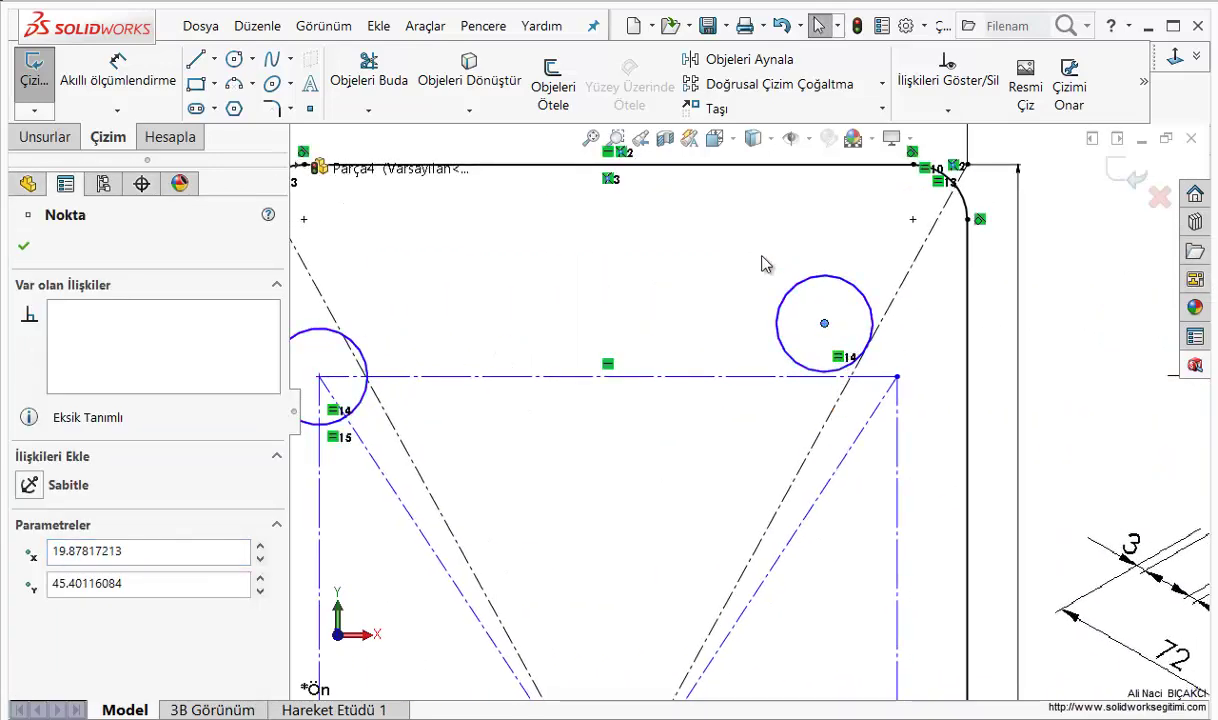
{"action": "key", "text": "Escape"}
{"action": "left_click_drag", "start_coordinate": [855, 355], "coordinate": [897, 377]}
{"action": "key", "text": "Escape"}
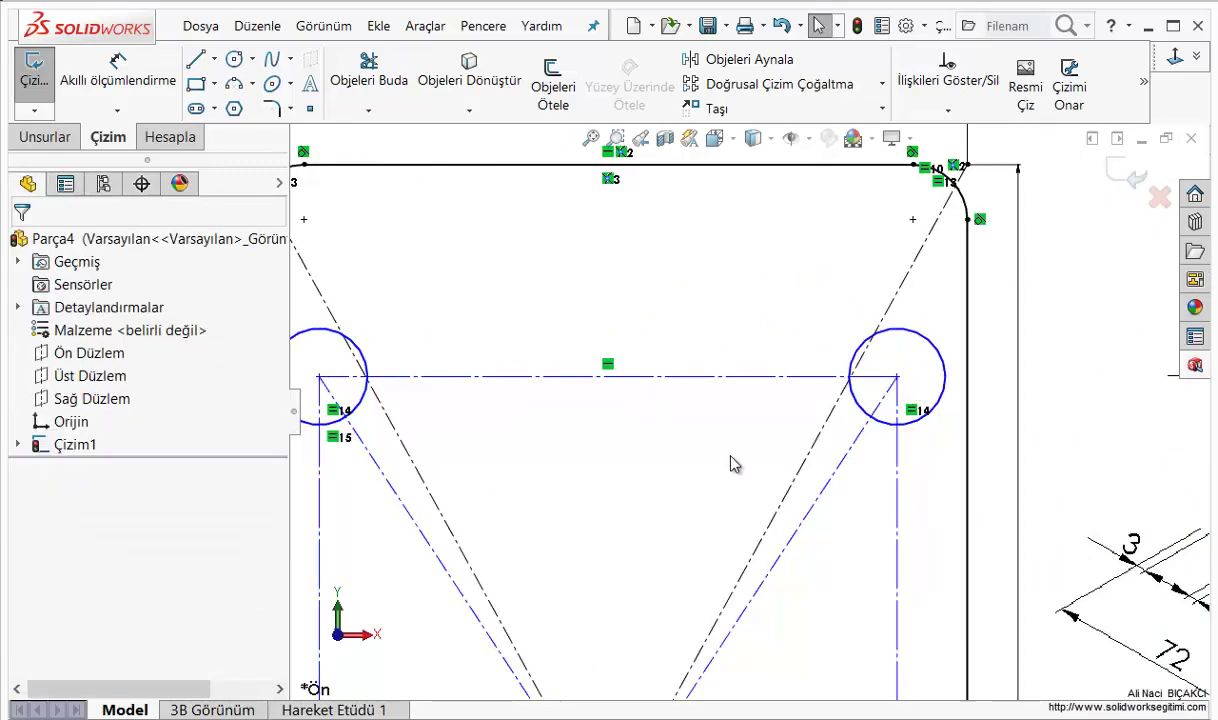
Snap the two lower circle centres onto the rectangle's bottom corners
{"action": "scroll", "coordinate": [740, 470], "scroll_direction": "up", "scroll_amount": 4}
{"action": "middle_click_drag", "start_coordinate": [800, 508], "coordinate": [858, 273], "text": "ctrl"}
{"action": "scroll", "coordinate": [790, 607], "scroll_direction": "down", "scroll_amount": 3}
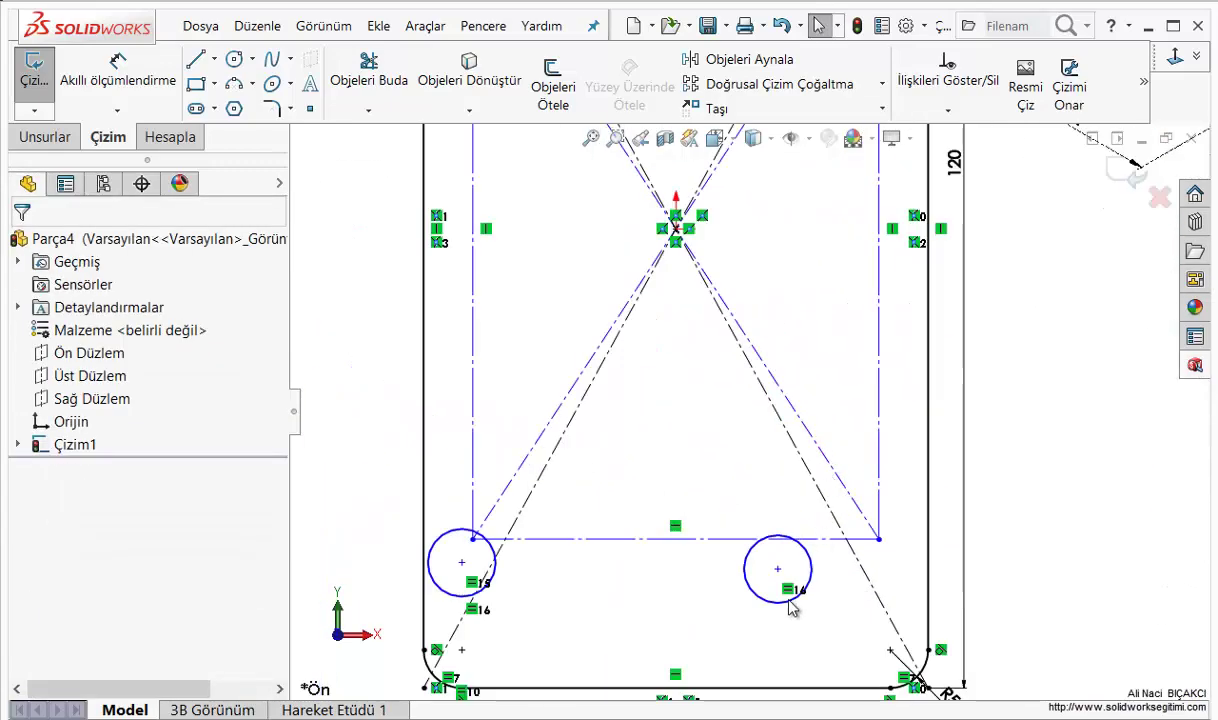
{"action": "left_click_drag", "start_coordinate": [778, 570], "coordinate": [879, 539]}
{"action": "key", "text": "Escape"}
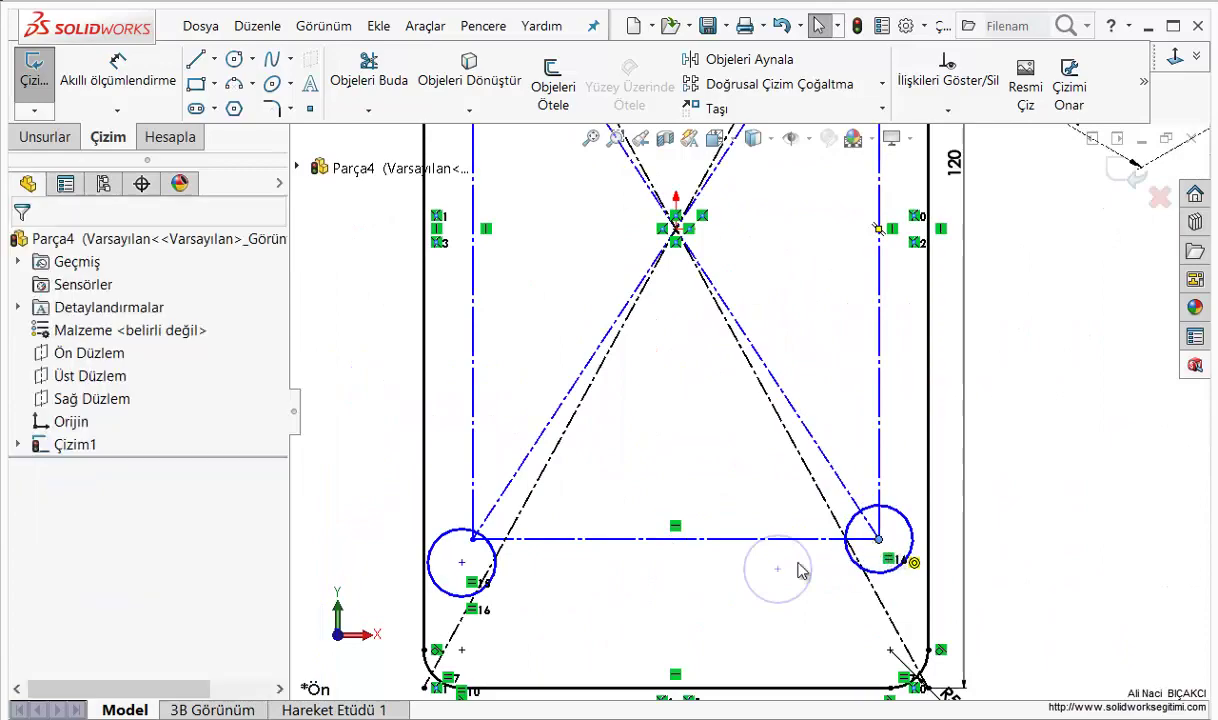
{"action": "left_click_drag", "start_coordinate": [467, 561], "coordinate": [473, 539]}
{"action": "key", "text": "Escape"}
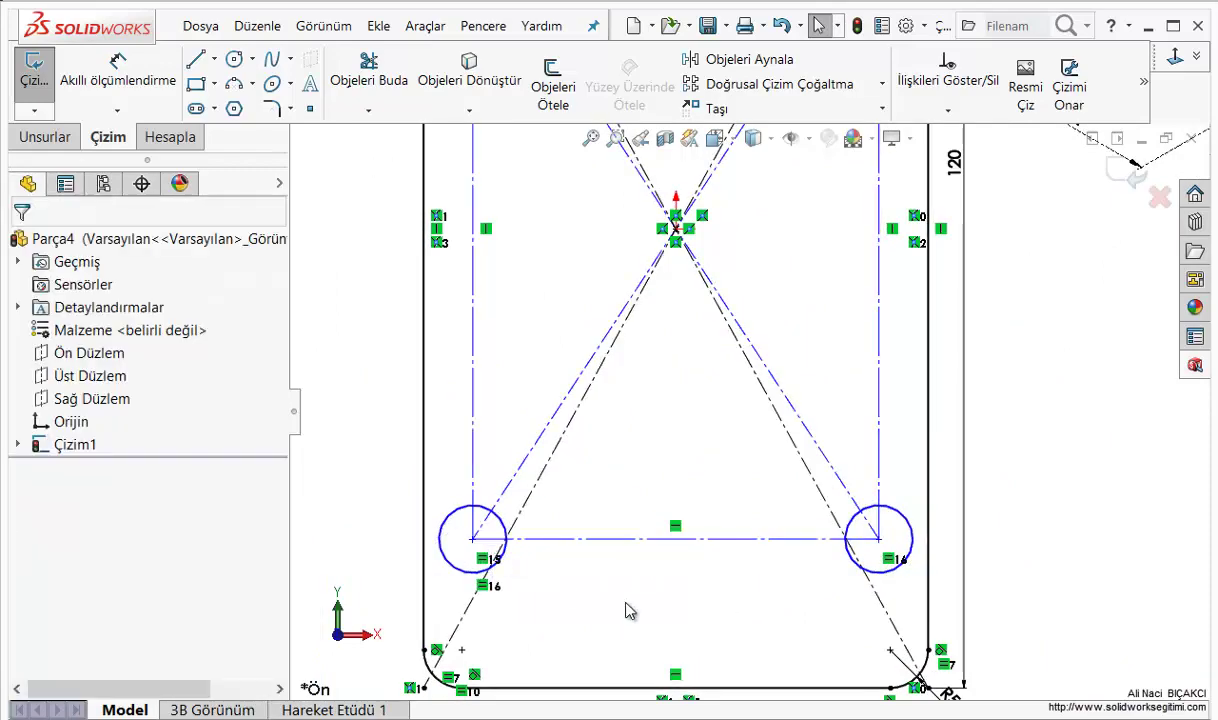
Adjust the bottom edge with its attached circles and zoom to fit the whole sketch
{"action": "left_click_drag", "start_coordinate": [819, 548], "coordinate": [808, 521]}
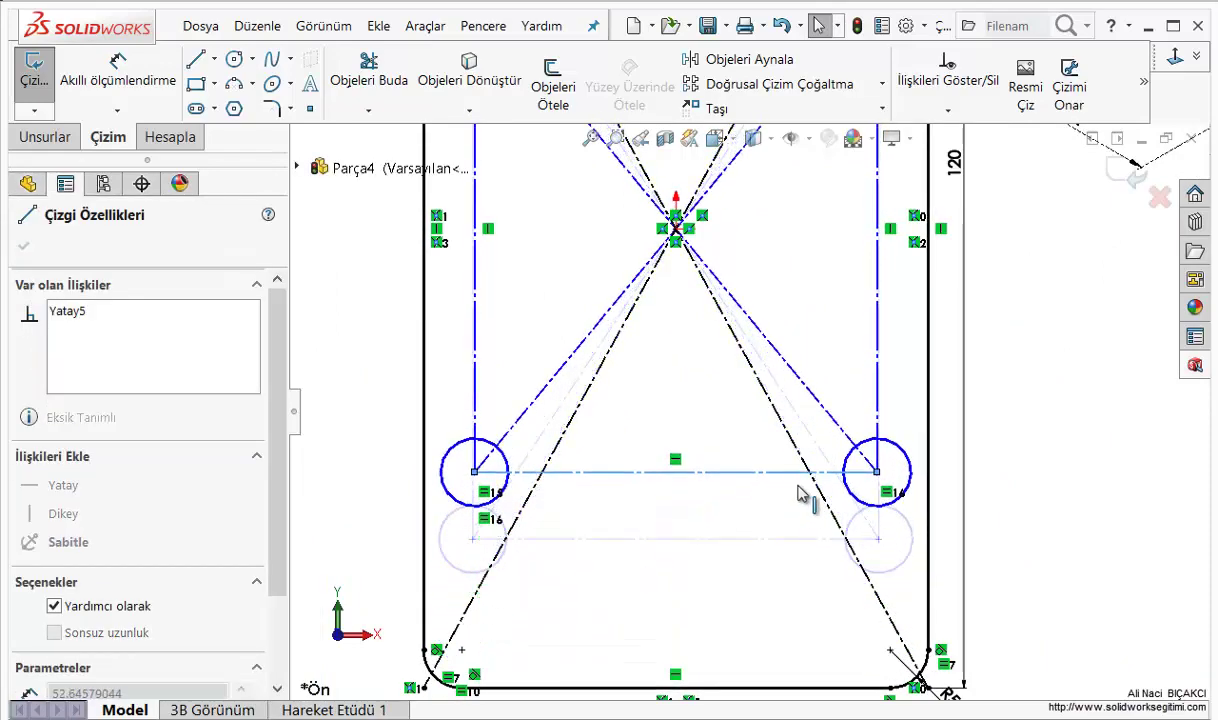
{"action": "key", "text": "z"}
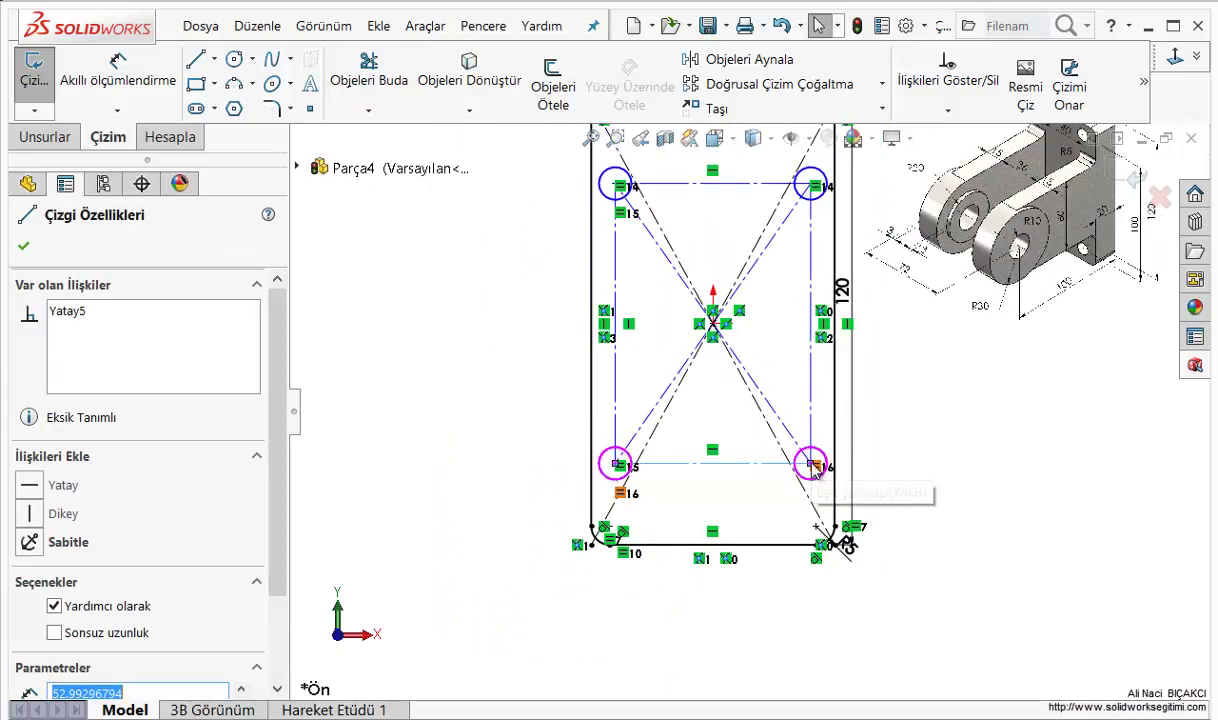
{"action": "left_click", "coordinate": [938, 437]}
{"action": "scroll", "coordinate": [880, 445], "scroll_direction": "down", "scroll_amount": 4}
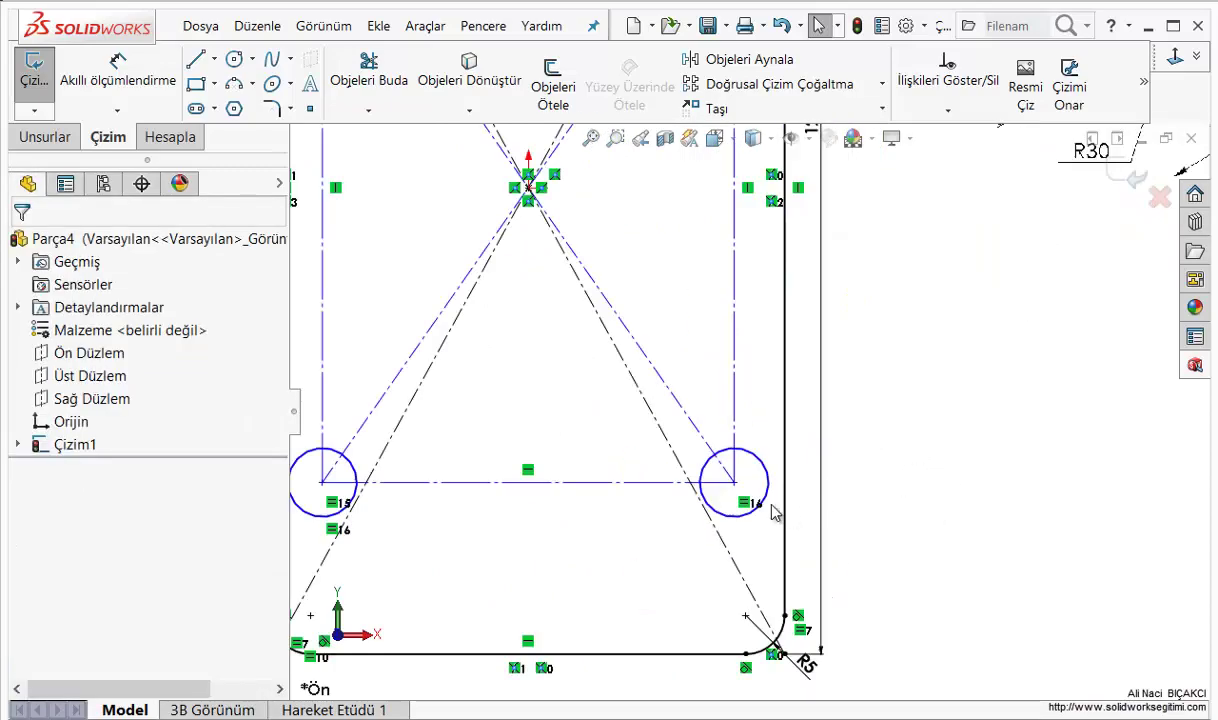
{"action": "left_click_drag", "start_coordinate": [735, 483], "coordinate": [744, 481]}
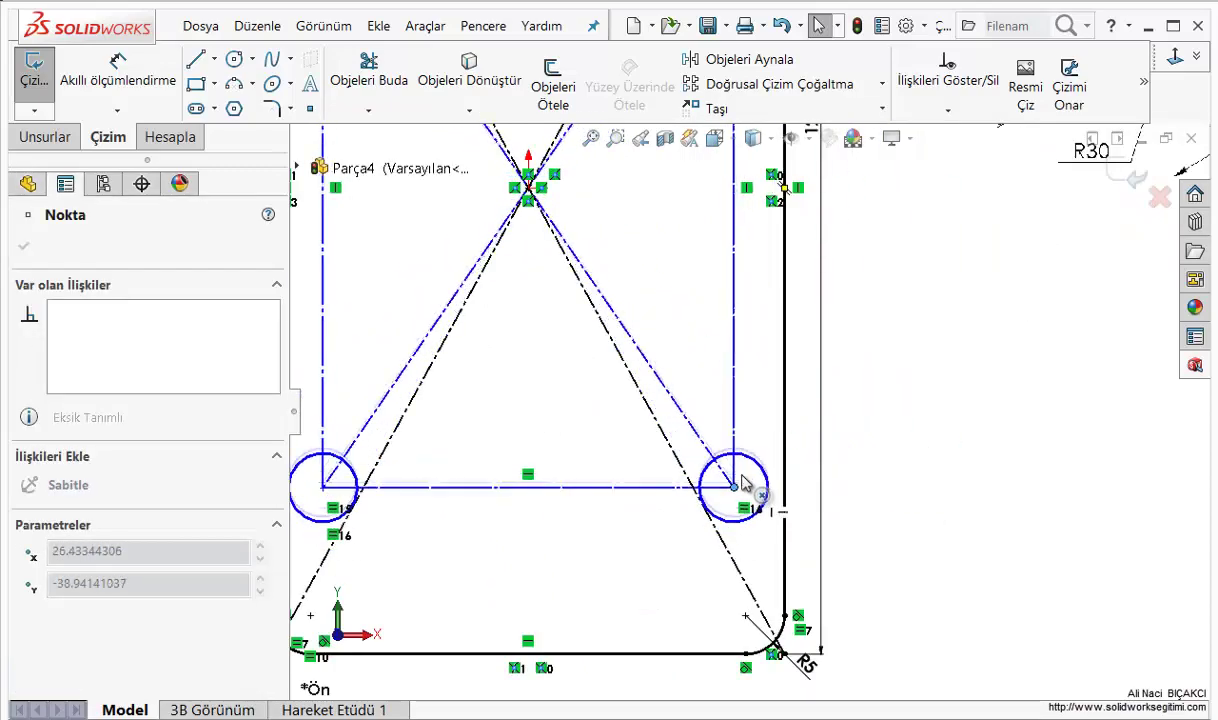
{"action": "scroll", "coordinate": [675, 545], "scroll_direction": "up", "scroll_amount": 3}
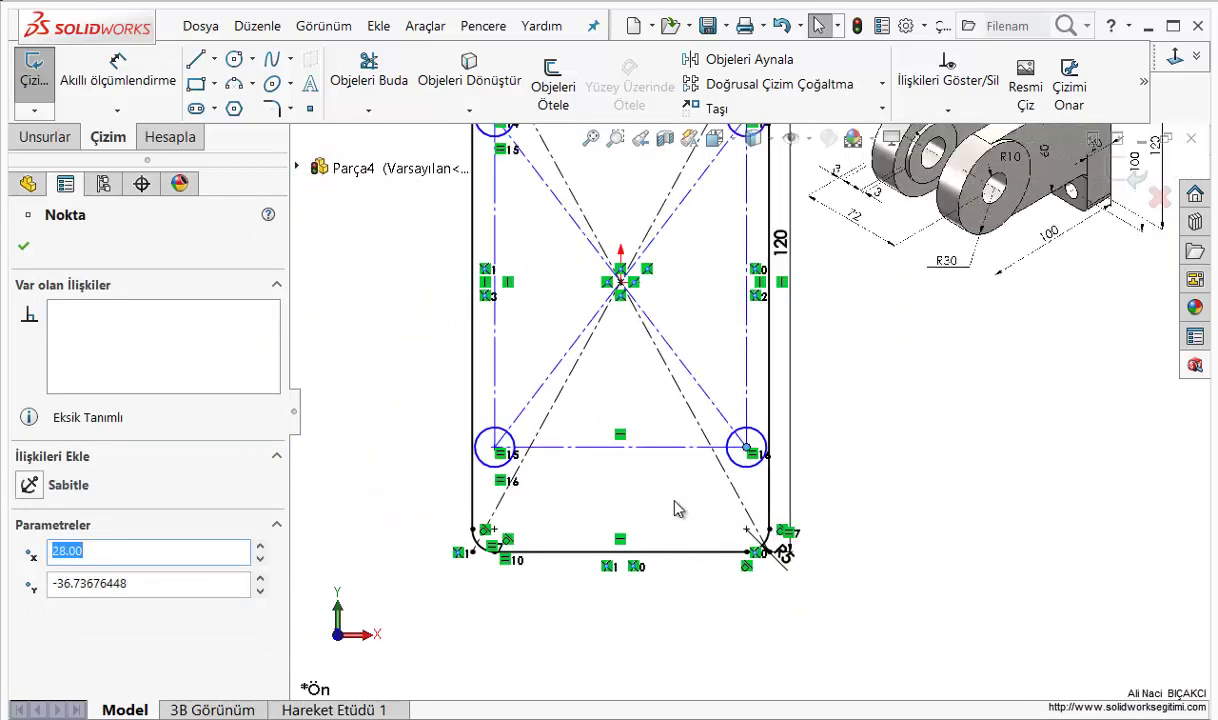
{"action": "key", "text": "f"}
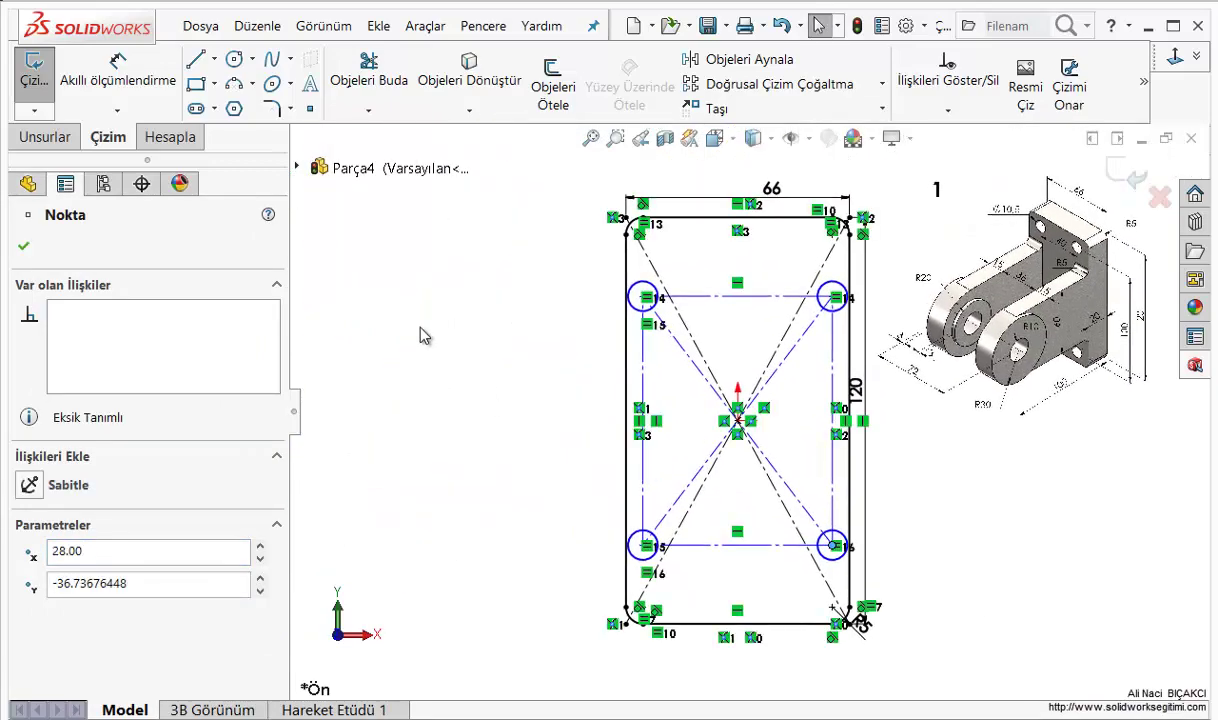
{"action": "left_click", "coordinate": [419, 337]}
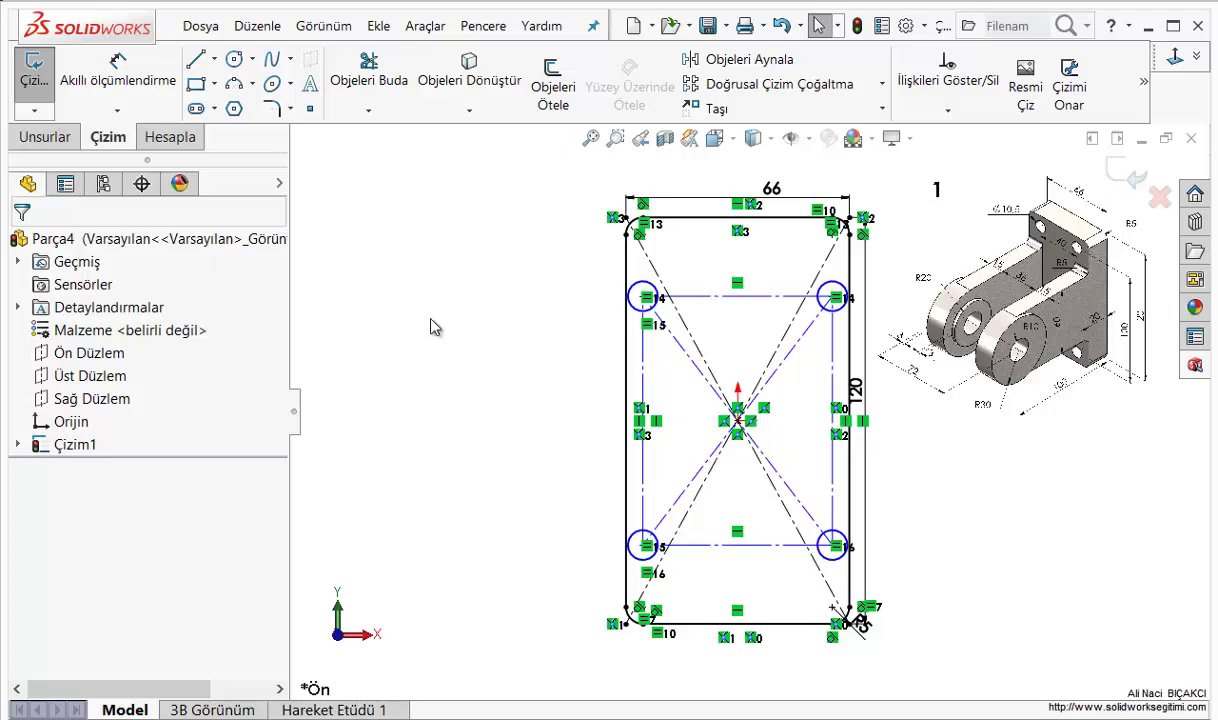
Dimension the spacing between the top hole circles as 40 mm
{"action": "left_click", "coordinate": [120, 70]}
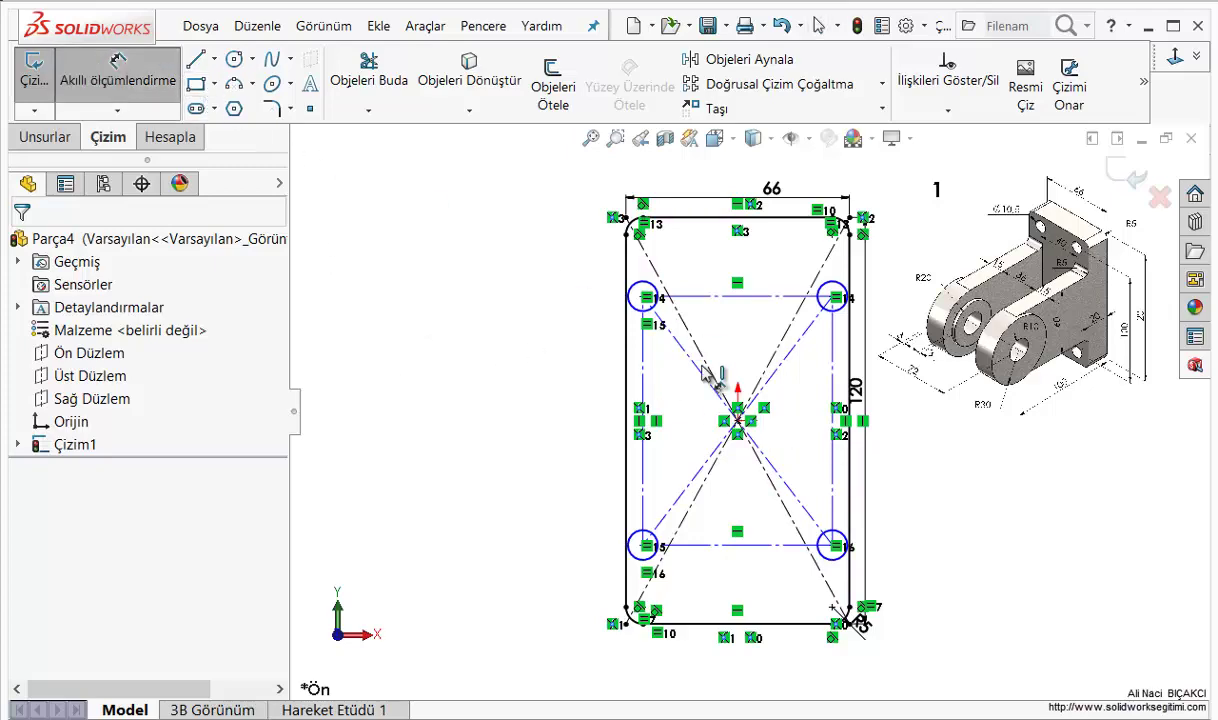
{"action": "scroll", "coordinate": [1110, 217], "scroll_direction": "down", "scroll_amount": 5}
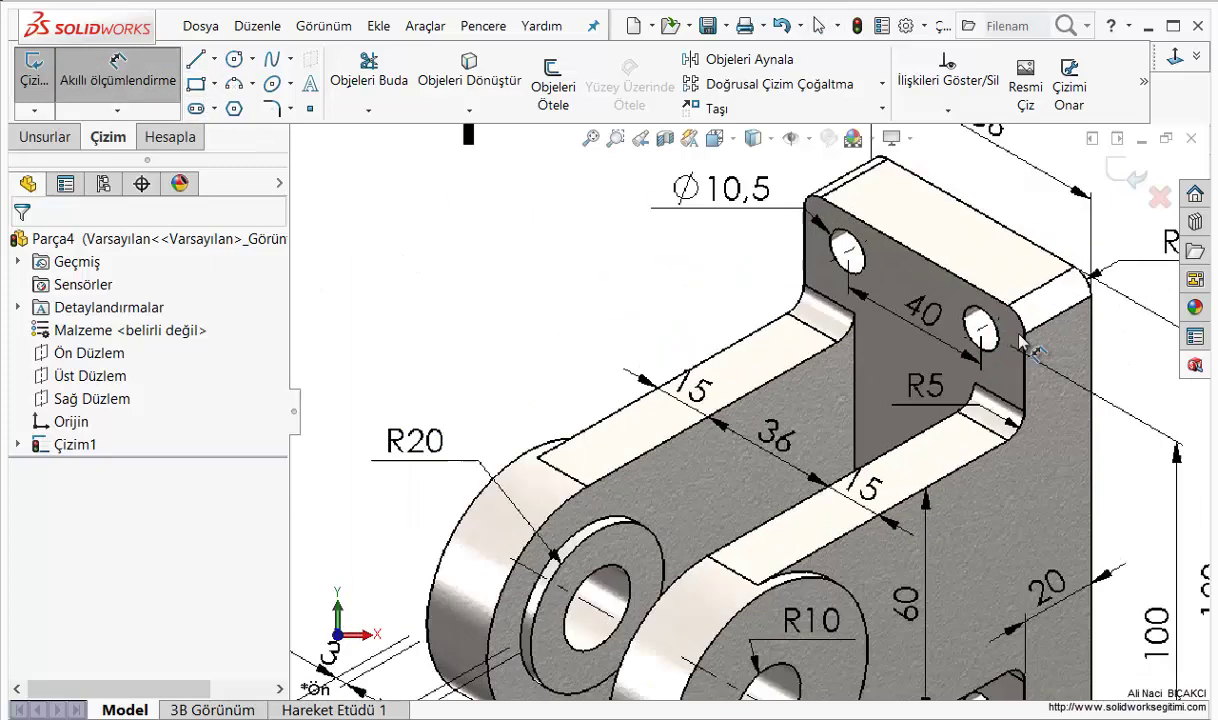
{"action": "scroll", "coordinate": [1030, 522], "scroll_direction": "up", "scroll_amount": 2}
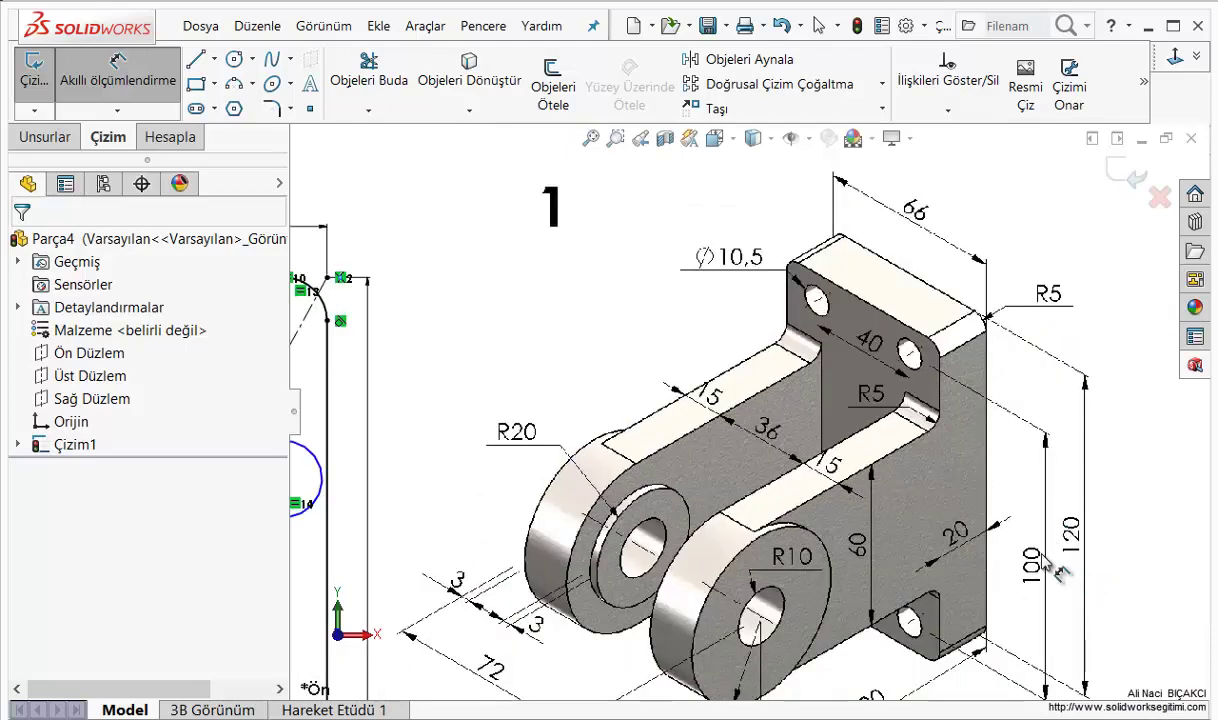
{"action": "middle_click_drag", "start_coordinate": [370, 495], "coordinate": [955, 300], "text": "ctrl"}
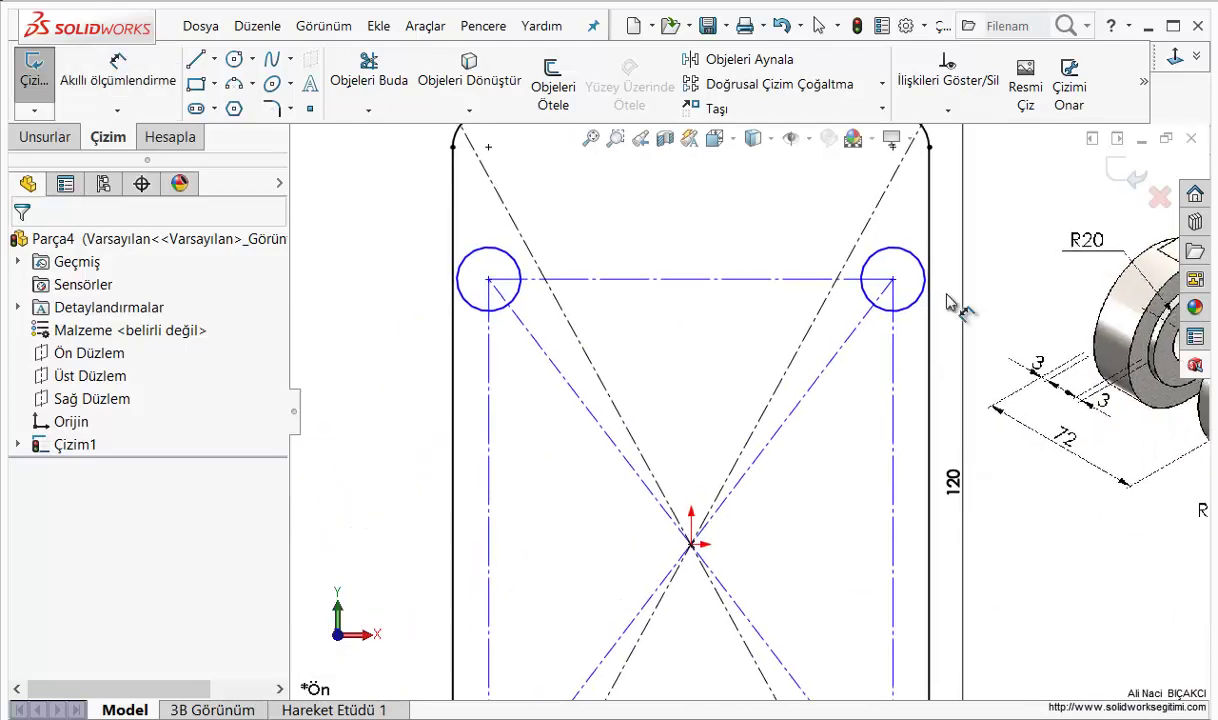
{"action": "left_click", "coordinate": [690, 278]}
{"action": "left_click", "coordinate": [690, 230]}
{"action": "type", "text": "40"}
{"action": "key", "text": "Return"}
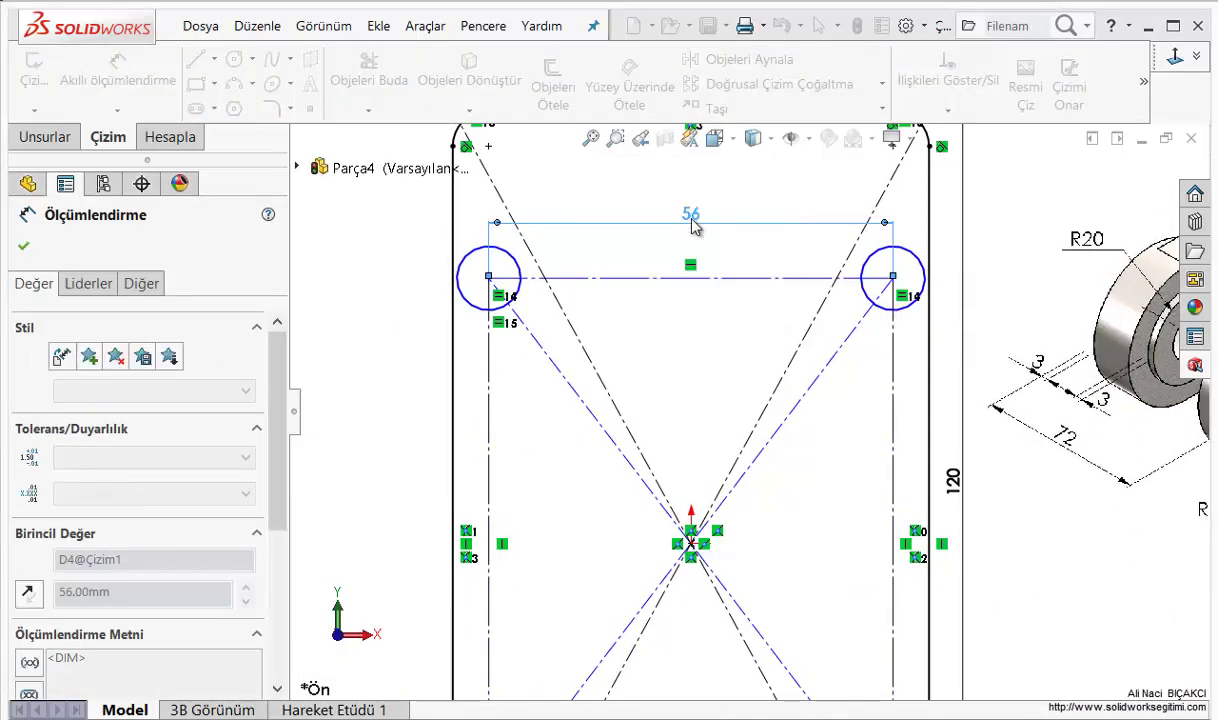
Dimension the vertical spacing of the holes as 100 mm
{"action": "left_click", "coordinate": [546, 490]}
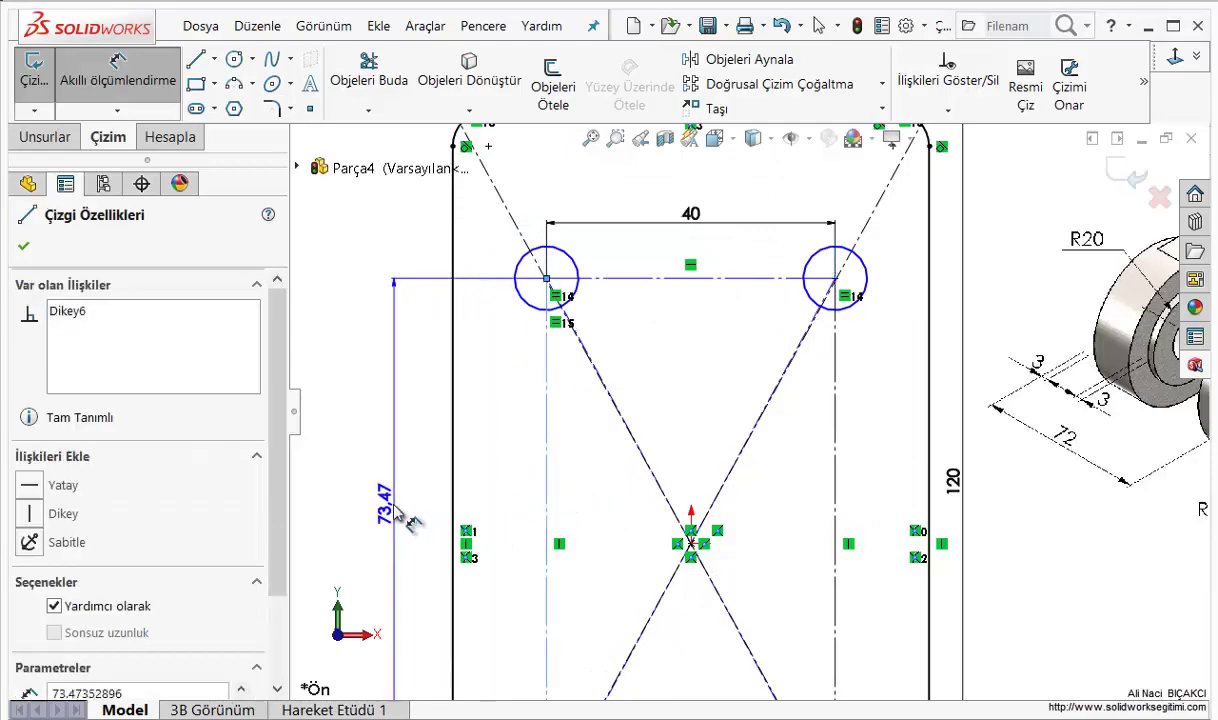
{"action": "left_click", "coordinate": [392, 490]}
{"action": "mouse_move", "coordinate": [1073, 445]}
{"action": "middle_mouse_down", "text": "ctrl"}
{"action": "mouse_move", "coordinate": [703, 500]}
{"action": "mouse_move", "coordinate": [1076, 404]}
{"action": "middle_mouse_up", "text": "ctrl"}
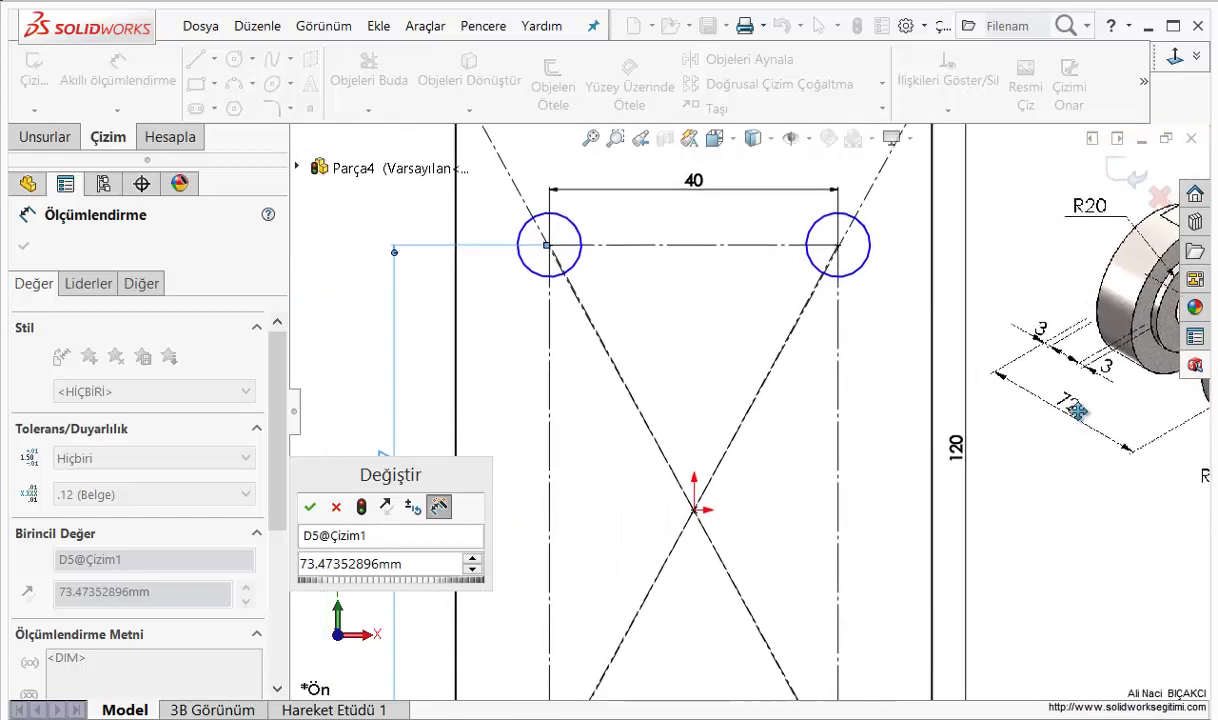
{"action": "double_click", "coordinate": [452, 566]}
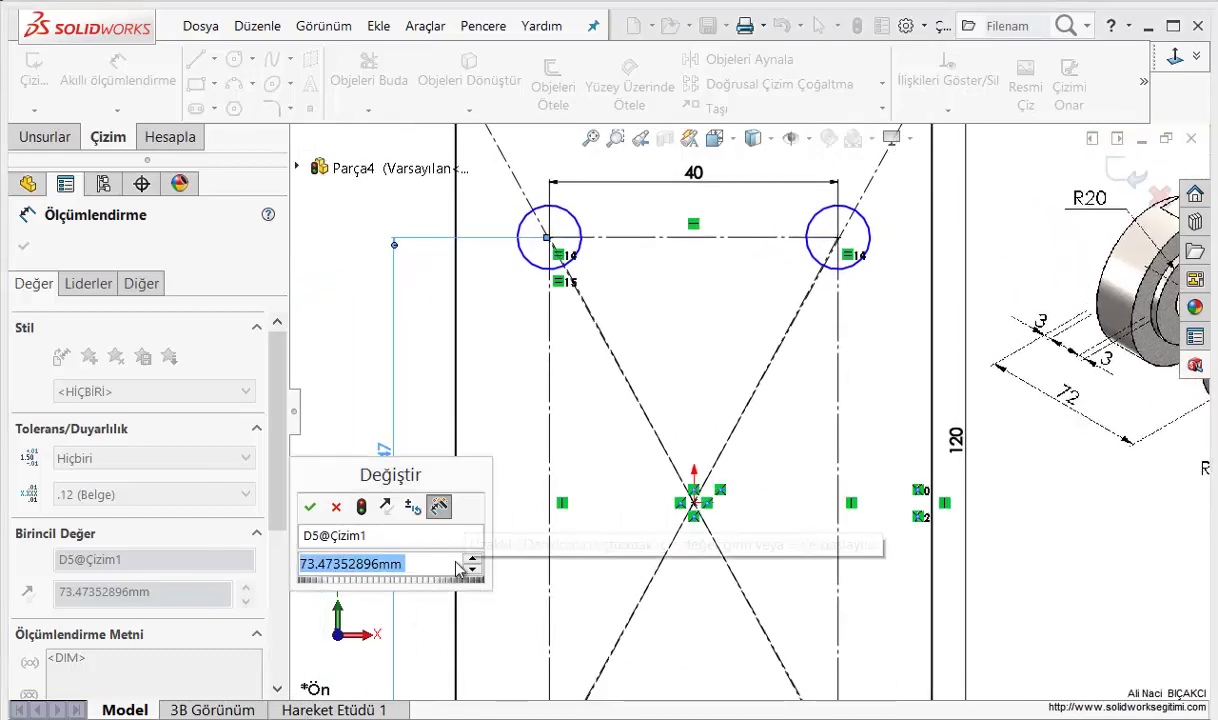
{"action": "type", "text": "100"}
{"action": "key", "text": "Return"}
{"action": "scroll", "coordinate": [728, 415], "scroll_direction": "up", "scroll_amount": 2}
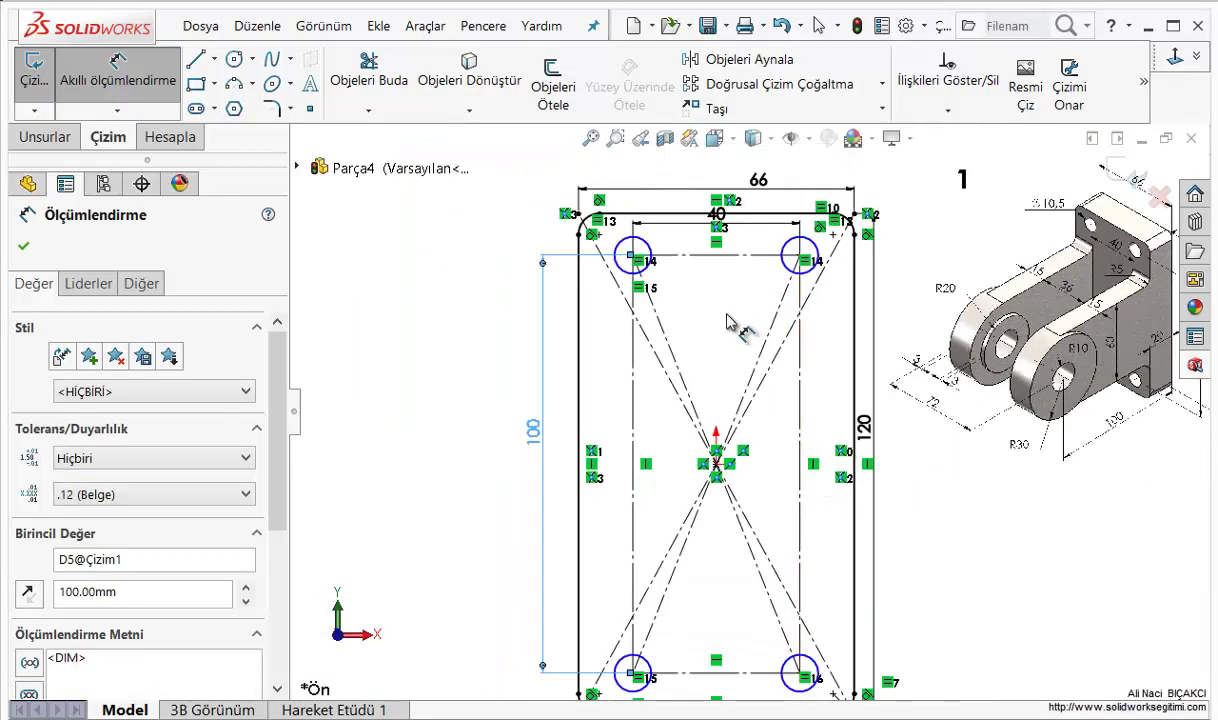
{"action": "scroll", "coordinate": [756, 416], "scroll_direction": "down", "scroll_amount": 1}
{"action": "scroll", "coordinate": [718, 381], "scroll_direction": "down", "scroll_amount": 1}
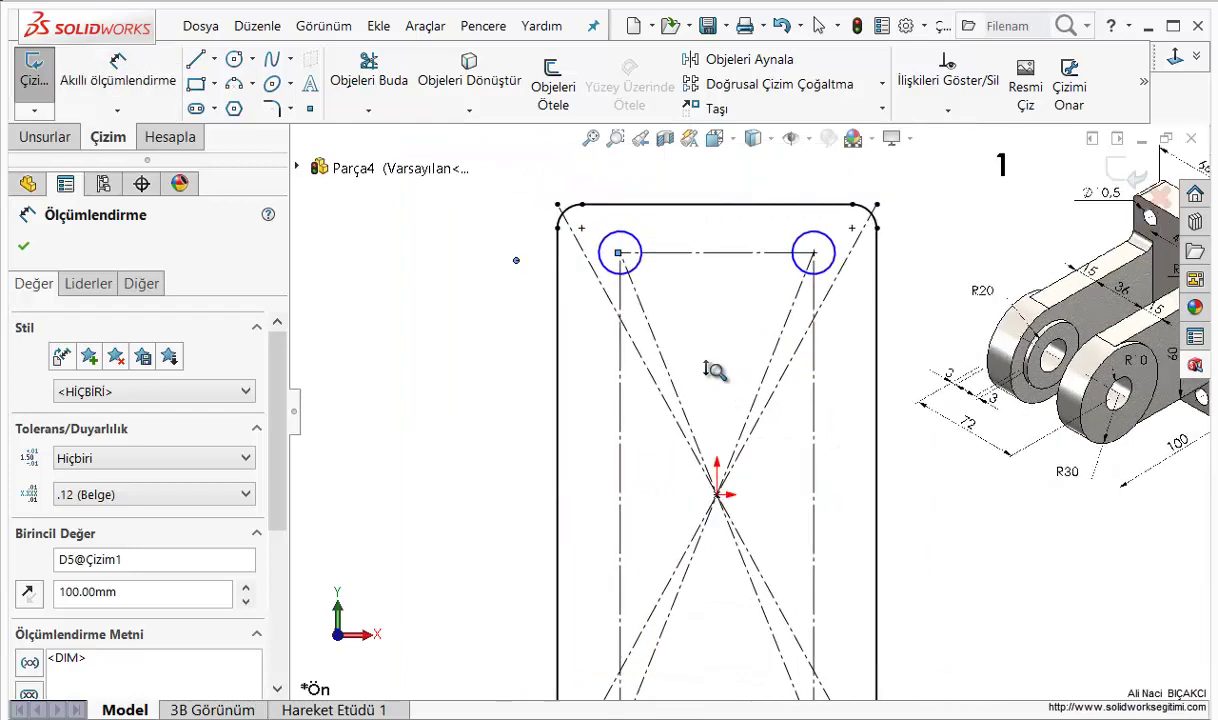
{"action": "middle_click_drag", "start_coordinate": [712, 375], "coordinate": [851, 508], "text": "ctrl"}
{"action": "key", "text": "Escape"}
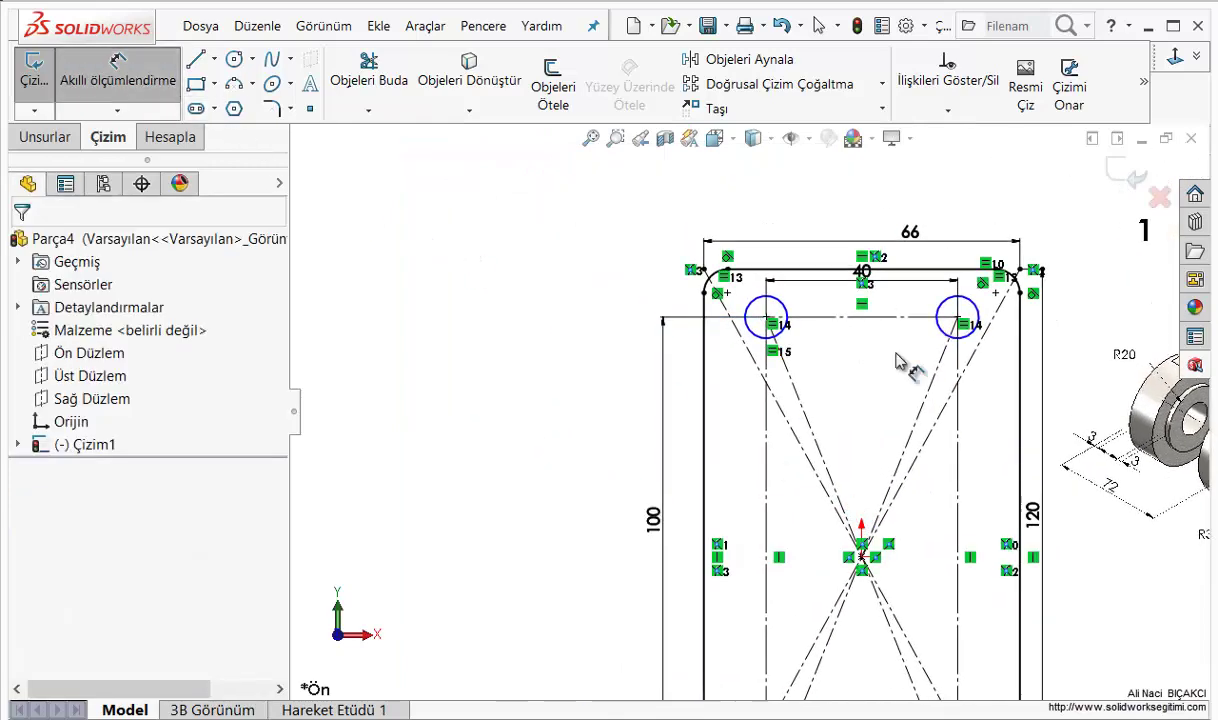
Set the left hole circle's diameter to Ø10.5
{"action": "scroll", "coordinate": [860, 350], "scroll_direction": "down", "scroll_amount": 2}
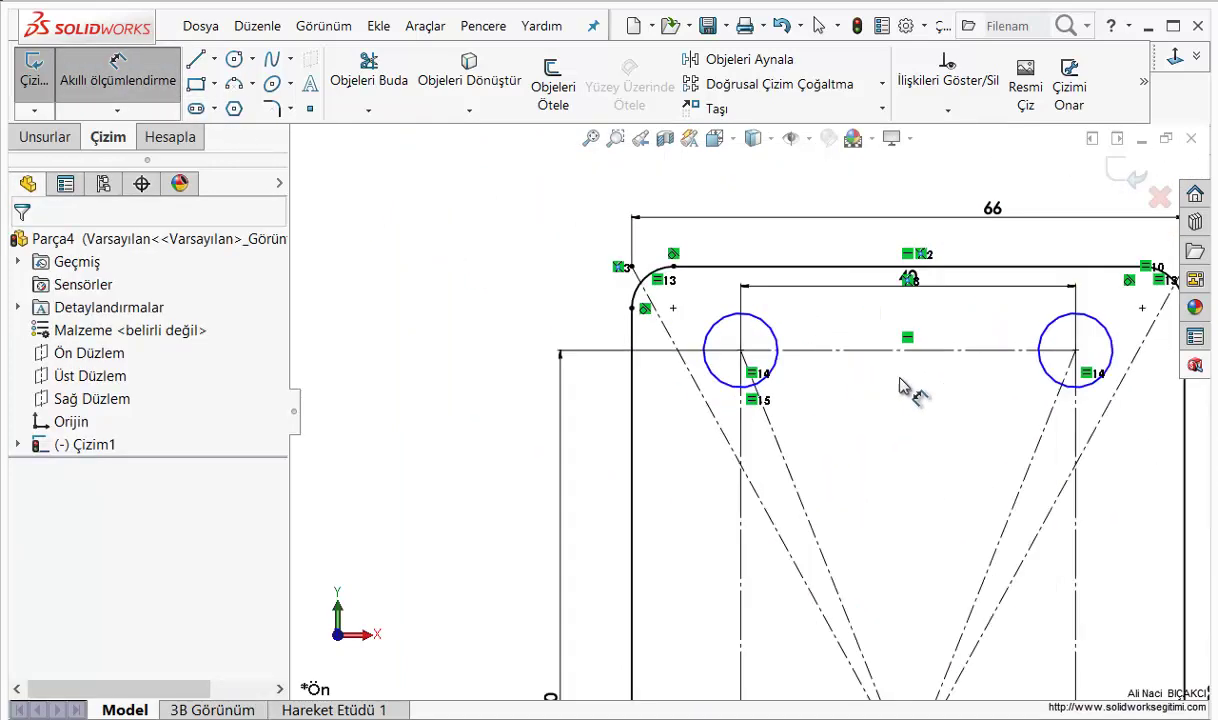
{"action": "left_click", "coordinate": [716, 336]}
{"action": "left_click", "coordinate": [506, 262]}
{"action": "type", "text": "10"}
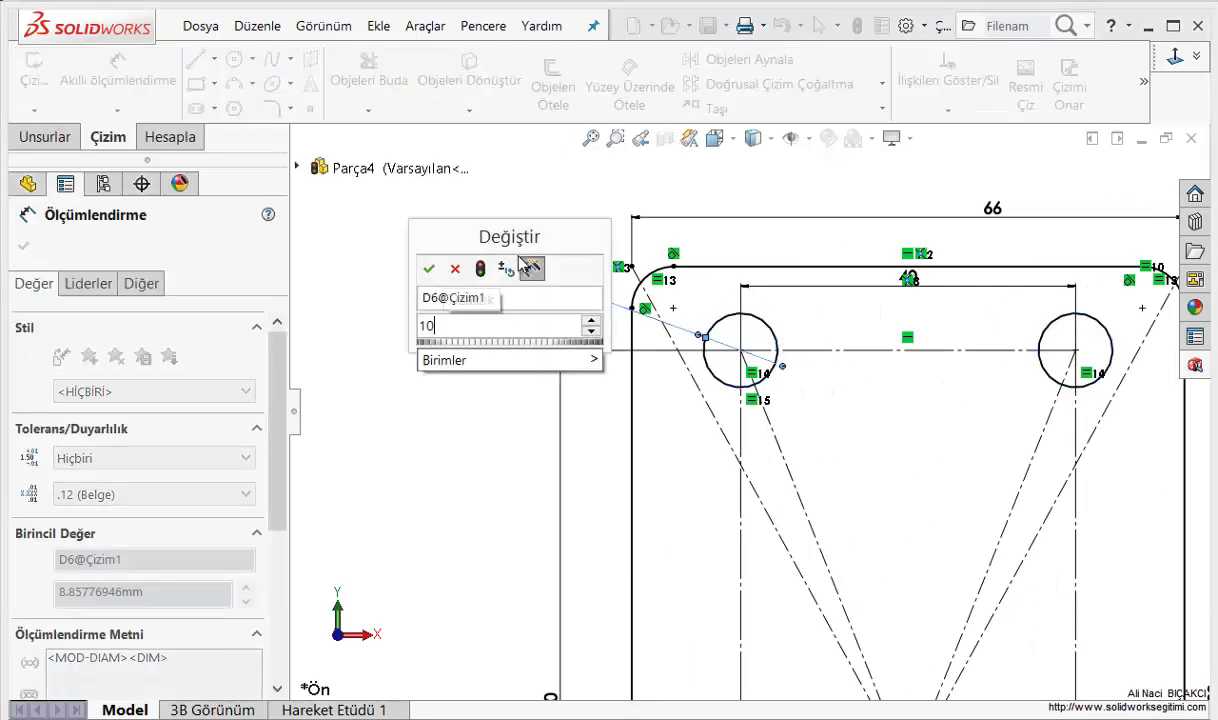
{"action": "type", "text": ".5"}
{"action": "key", "text": "Return"}
{"action": "key", "text": "Escape"}
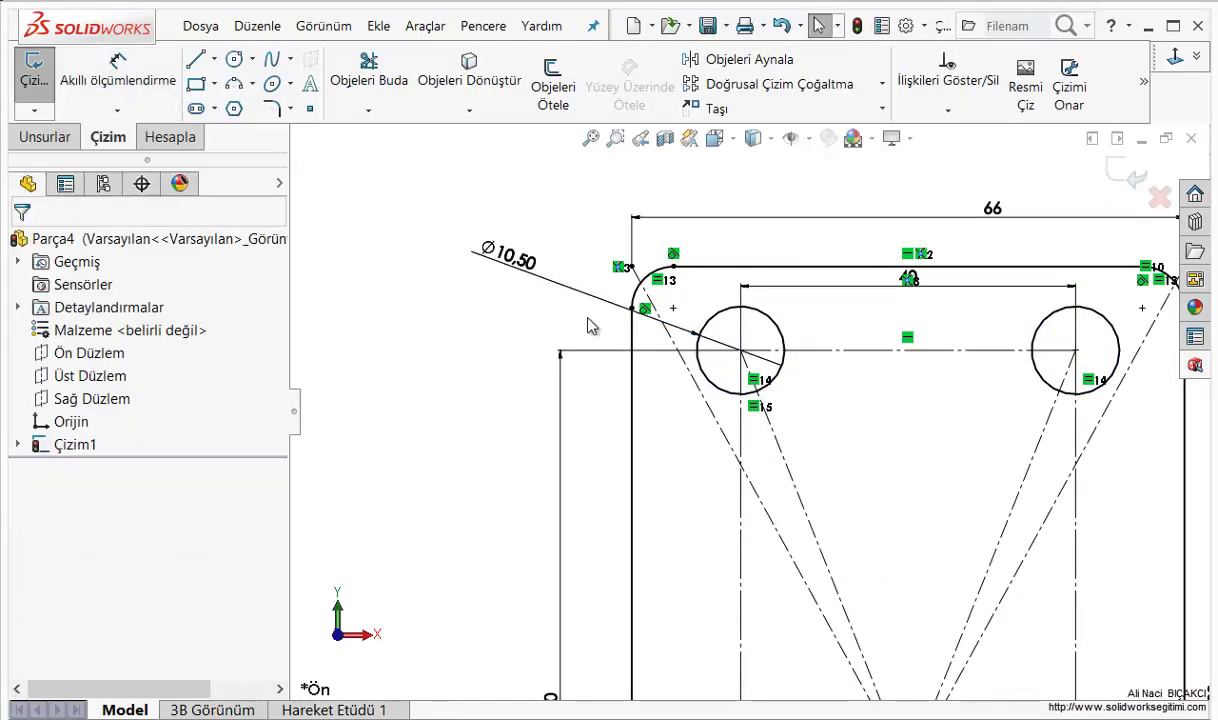
Reposition the Ø10.50, 66, 100 and 120 dimension labels neatly around the plate
{"action": "left_click_drag", "start_coordinate": [508, 258], "coordinate": [822, 440]}
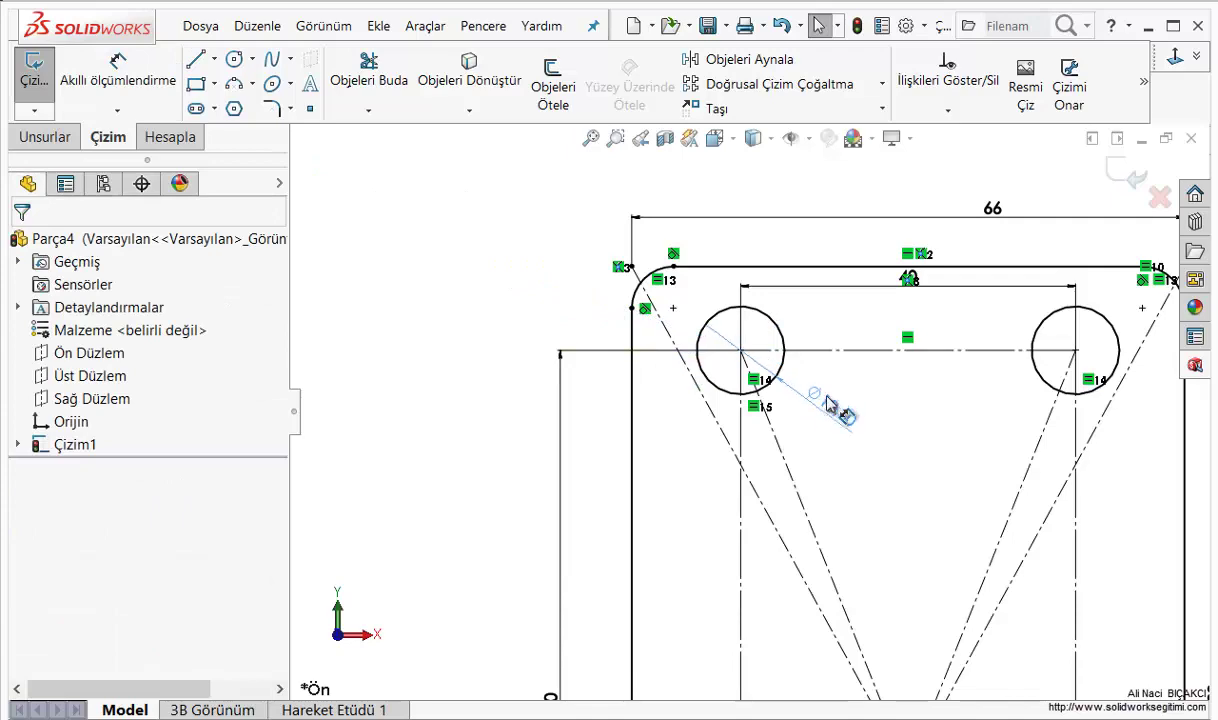
{"action": "scroll", "coordinate": [822, 440], "scroll_direction": "up", "scroll_amount": 3}
{"action": "left_click_drag", "start_coordinate": [889, 291], "coordinate": [835, 262]}
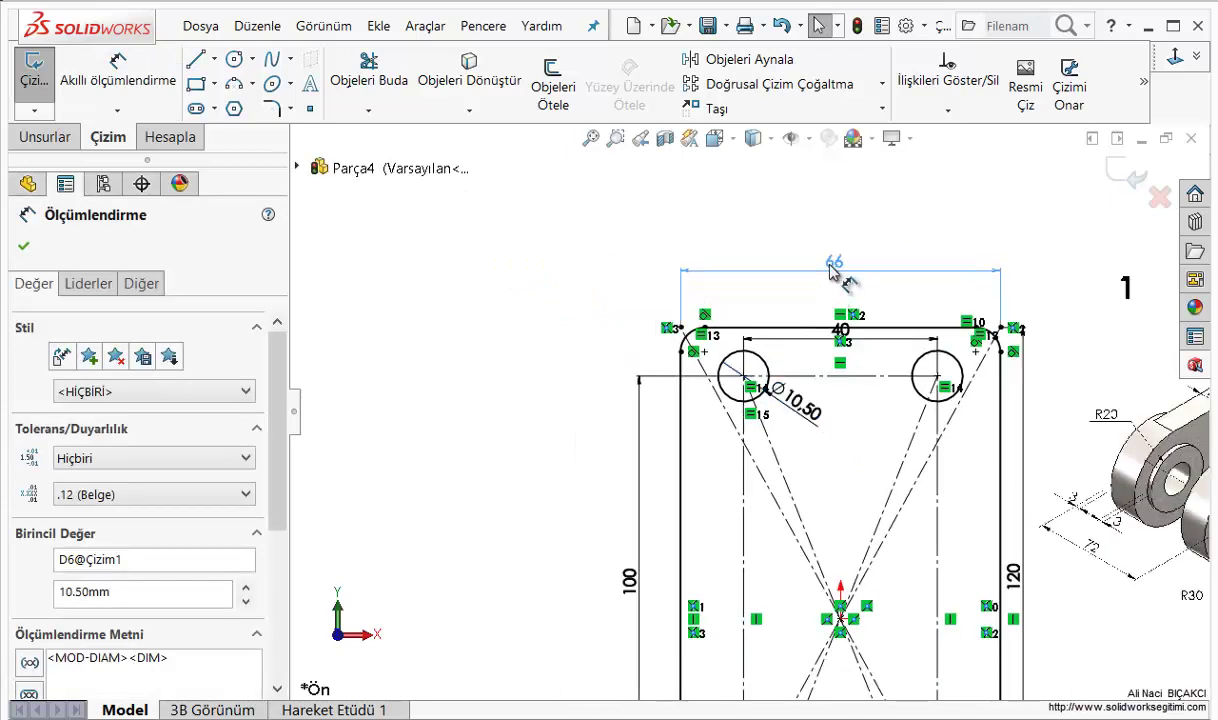
{"action": "scroll", "coordinate": [640, 562], "scroll_direction": "up", "scroll_amount": 2}
{"action": "scroll", "coordinate": [634, 533], "scroll_direction": "up", "scroll_amount": 2}
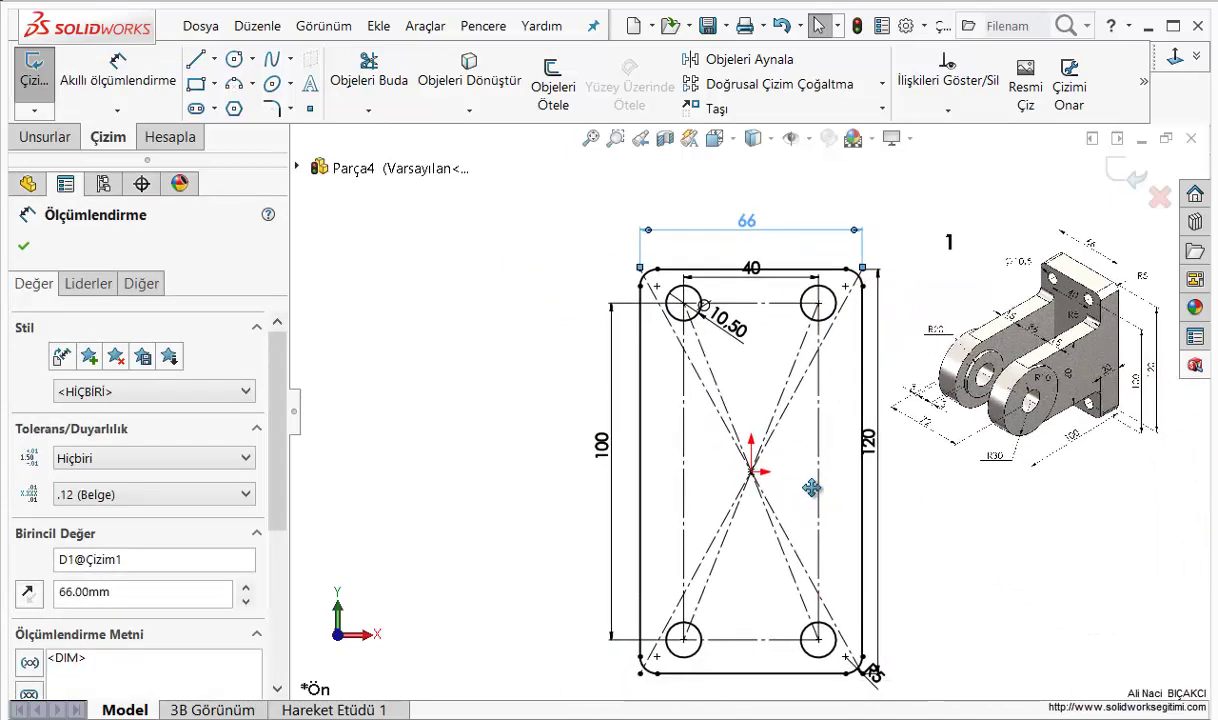
{"action": "left_click_drag", "start_coordinate": [598, 437], "coordinate": [600, 457]}
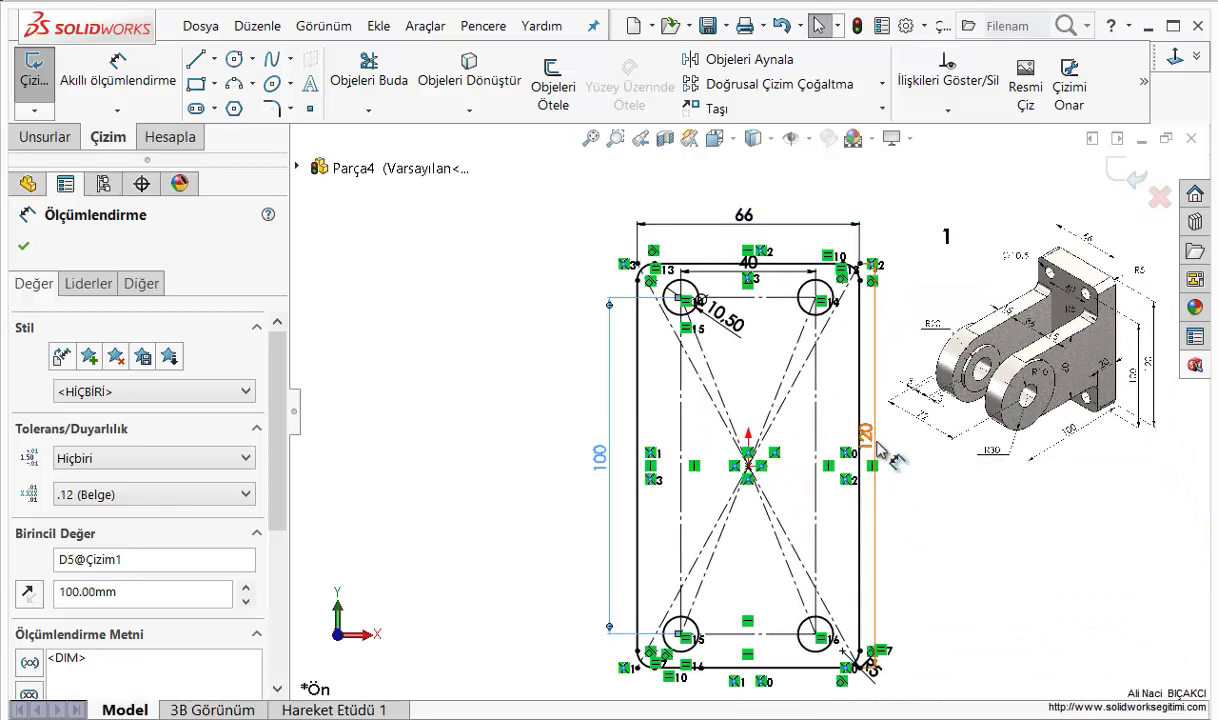
{"action": "mouse_move", "coordinate": [885, 455]}
{"action": "left_mouse_down"}
{"action": "mouse_move", "coordinate": [557, 421]}
{"action": "mouse_move", "coordinate": [570, 465]}
{"action": "left_mouse_up"}
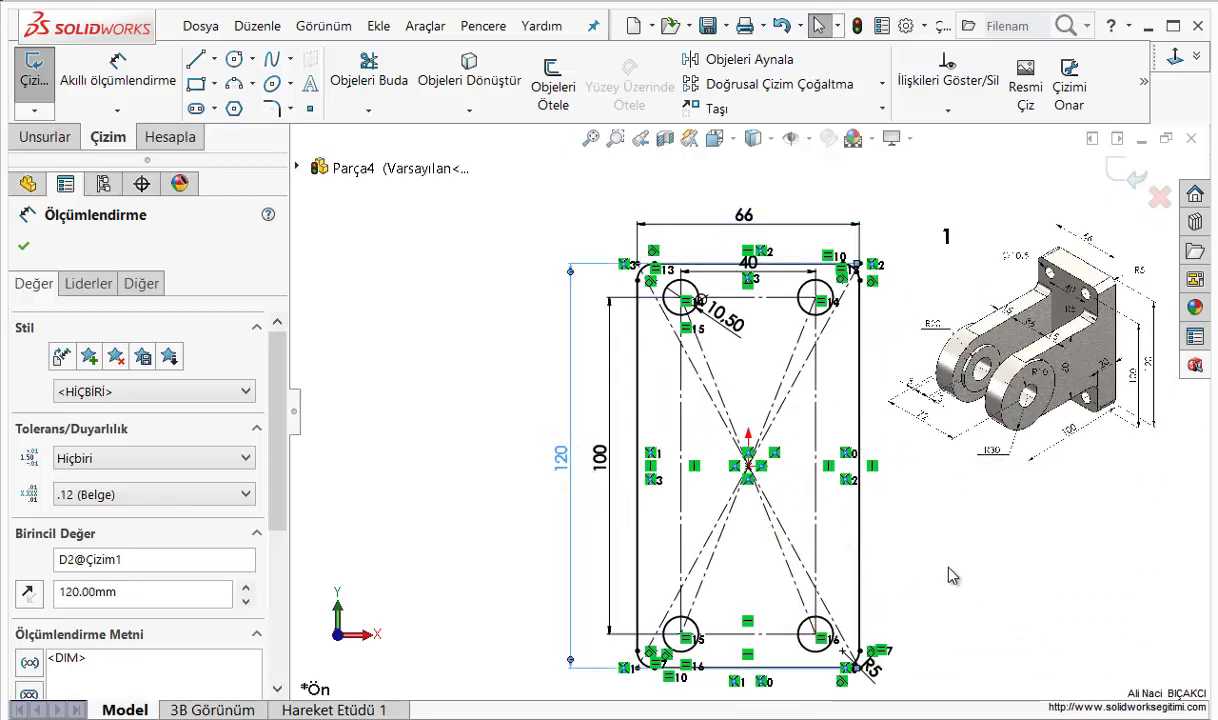
{"action": "middle_click_drag", "start_coordinate": [951, 576], "coordinate": [884, 594], "text": "ctrl"}
{"action": "left_click", "coordinate": [845, 594]}
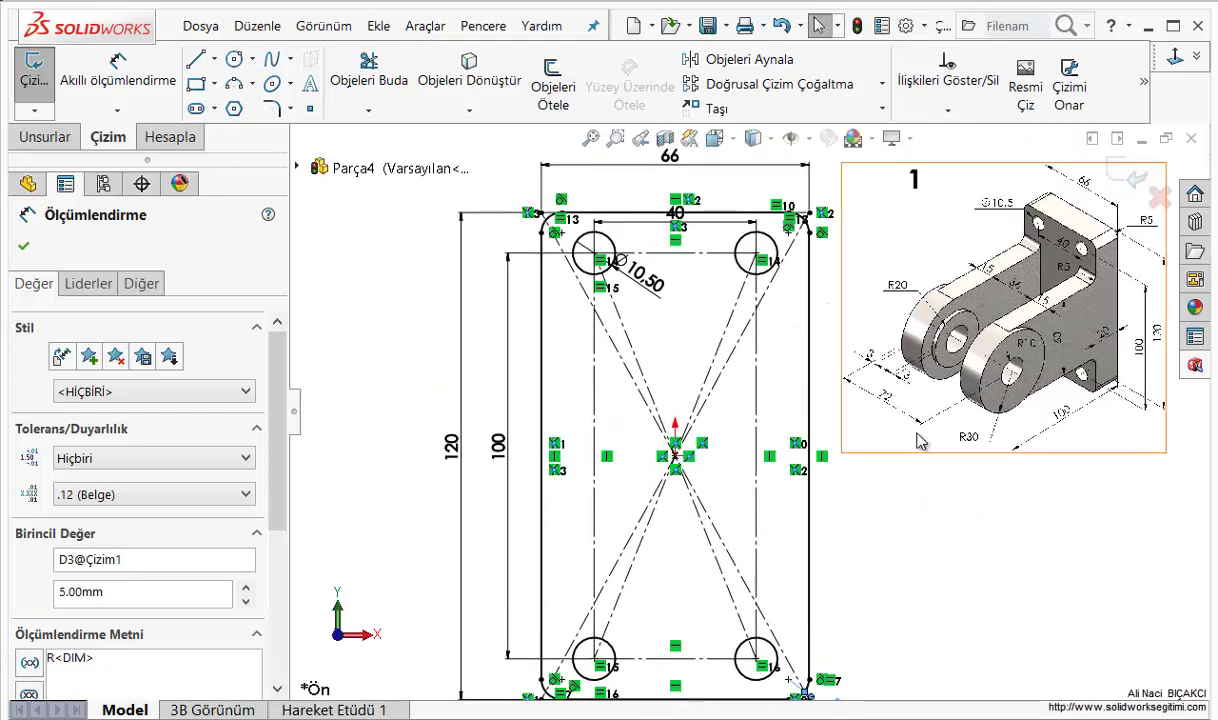
{"action": "left_click", "coordinate": [362, 284]}
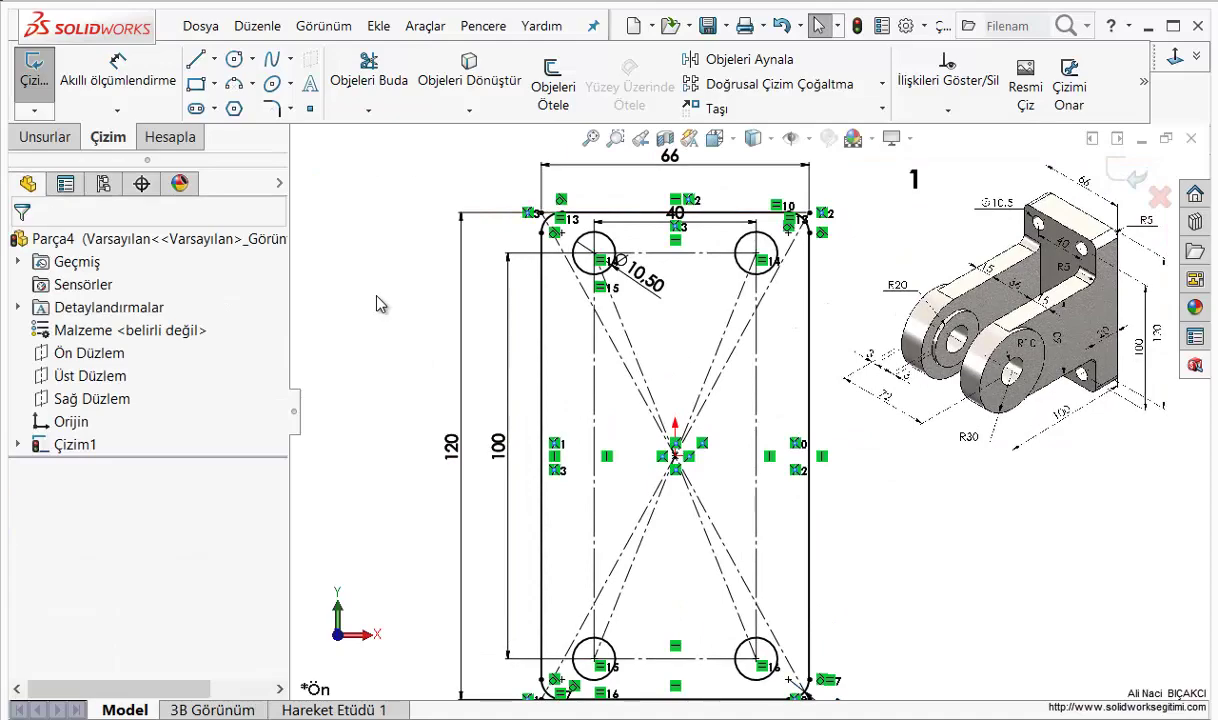
Extrude the plate sketch blind 20 mm into a four-hole solid plate and zoom to fit
{"action": "left_click", "coordinate": [46, 137]}
{"action": "left_click", "coordinate": [80, 100]}
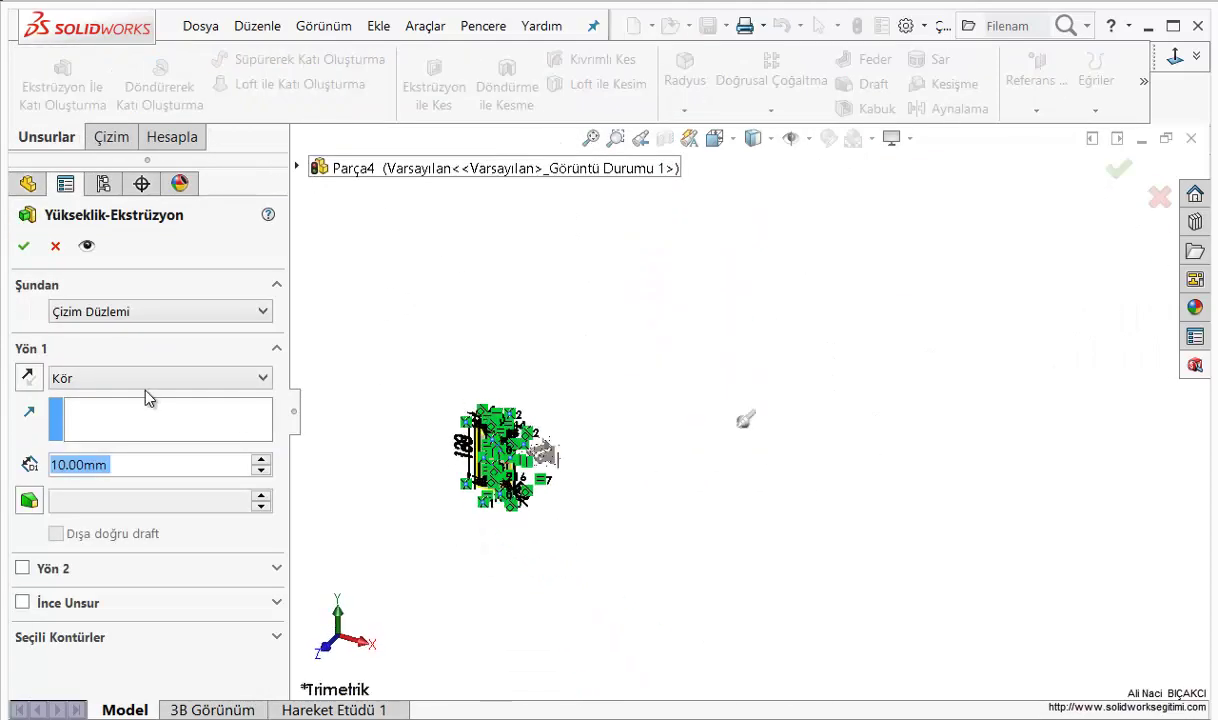
{"action": "scroll", "coordinate": [571, 424], "scroll_direction": "down", "scroll_amount": 2}
{"action": "scroll", "coordinate": [520, 440], "scroll_direction": "down", "scroll_amount": 3}
{"action": "scroll", "coordinate": [474, 462], "scroll_direction": "down", "scroll_amount": 3}
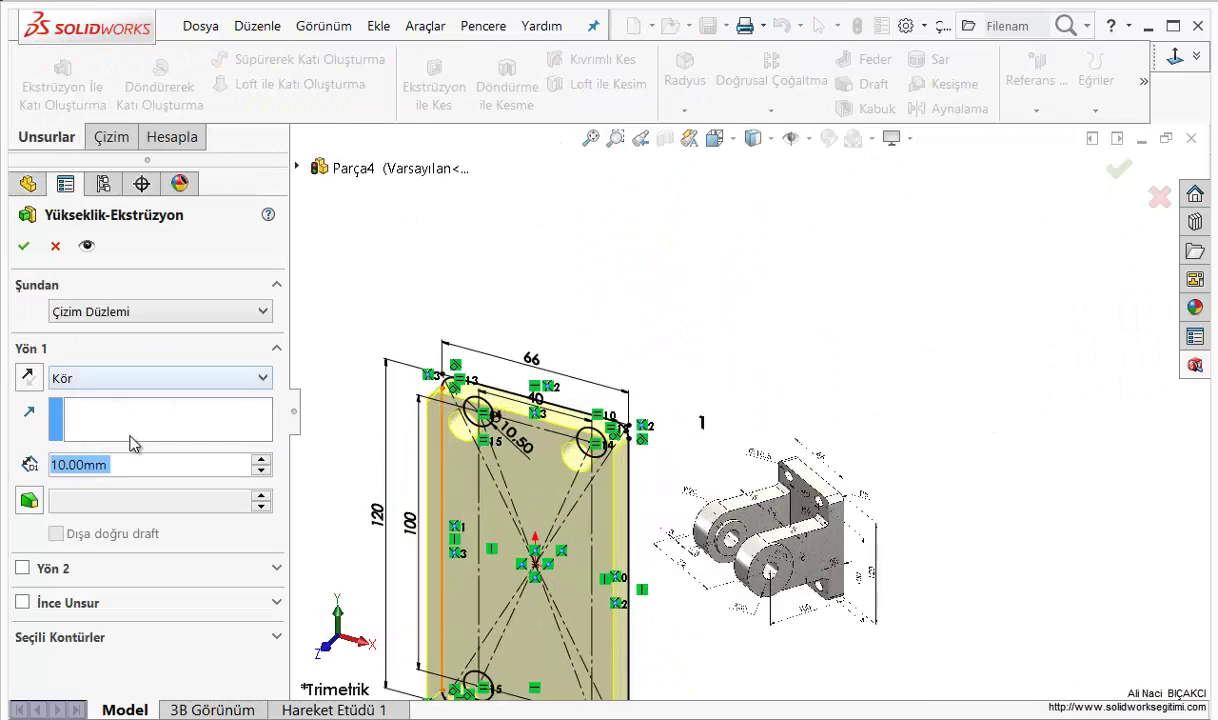
{"action": "type", "text": "20"}
{"action": "key", "text": "Return"}
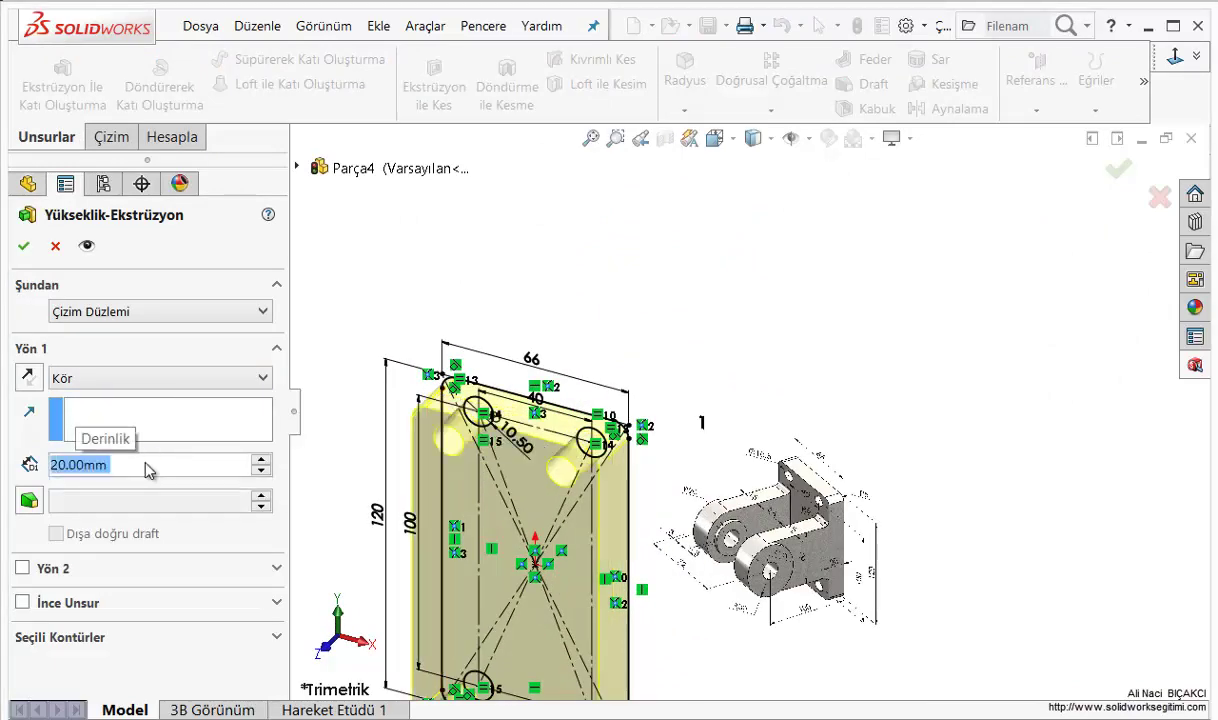
{"action": "left_click", "coordinate": [24, 245]}
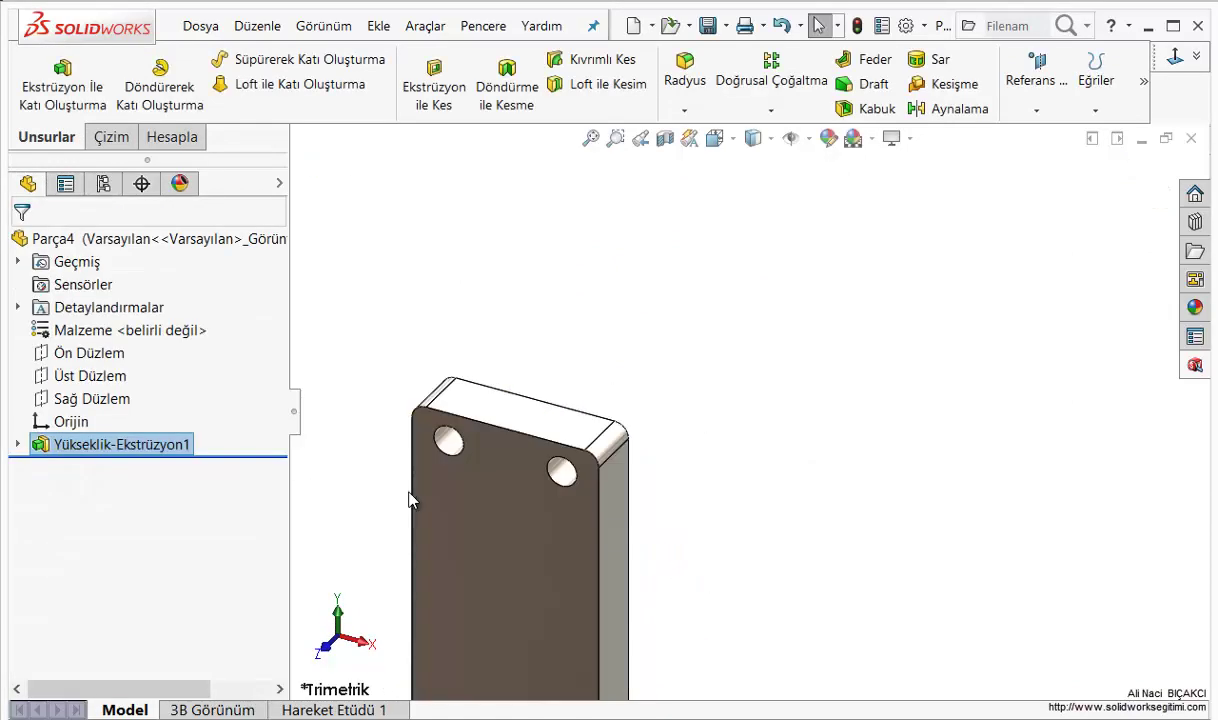
{"action": "key", "text": "f"}
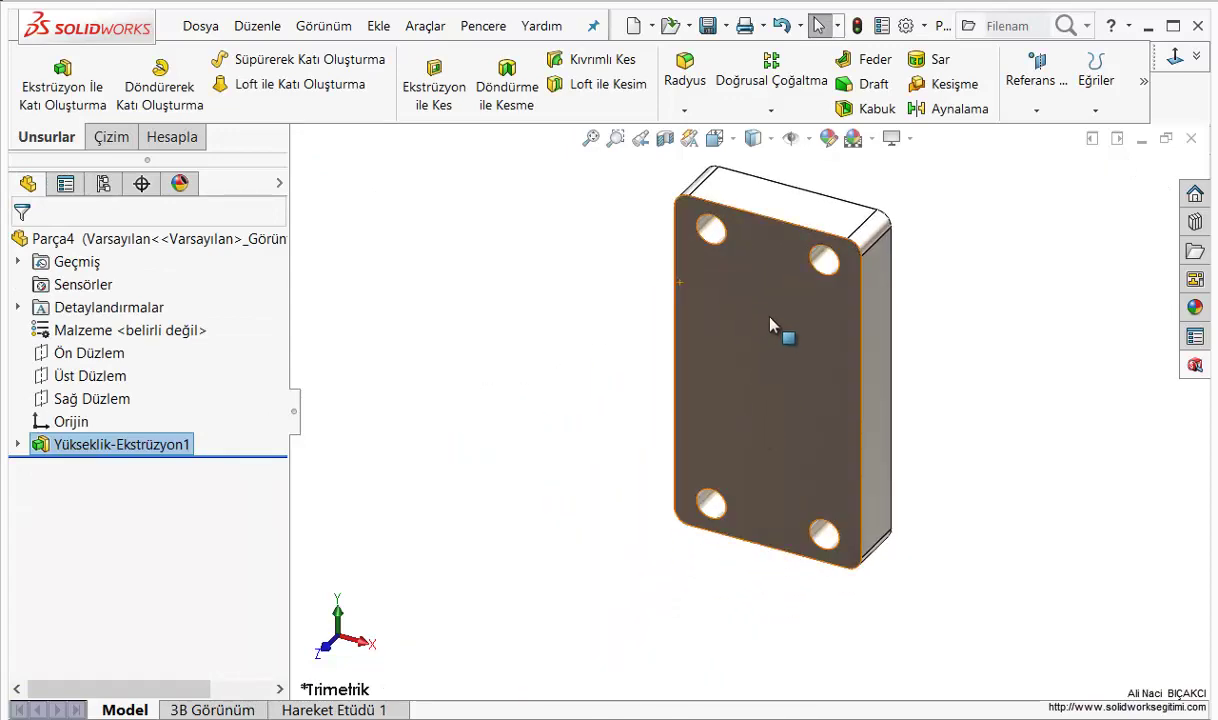
{"action": "scroll", "coordinate": [740, 440], "scroll_direction": "down", "scroll_amount": 1}
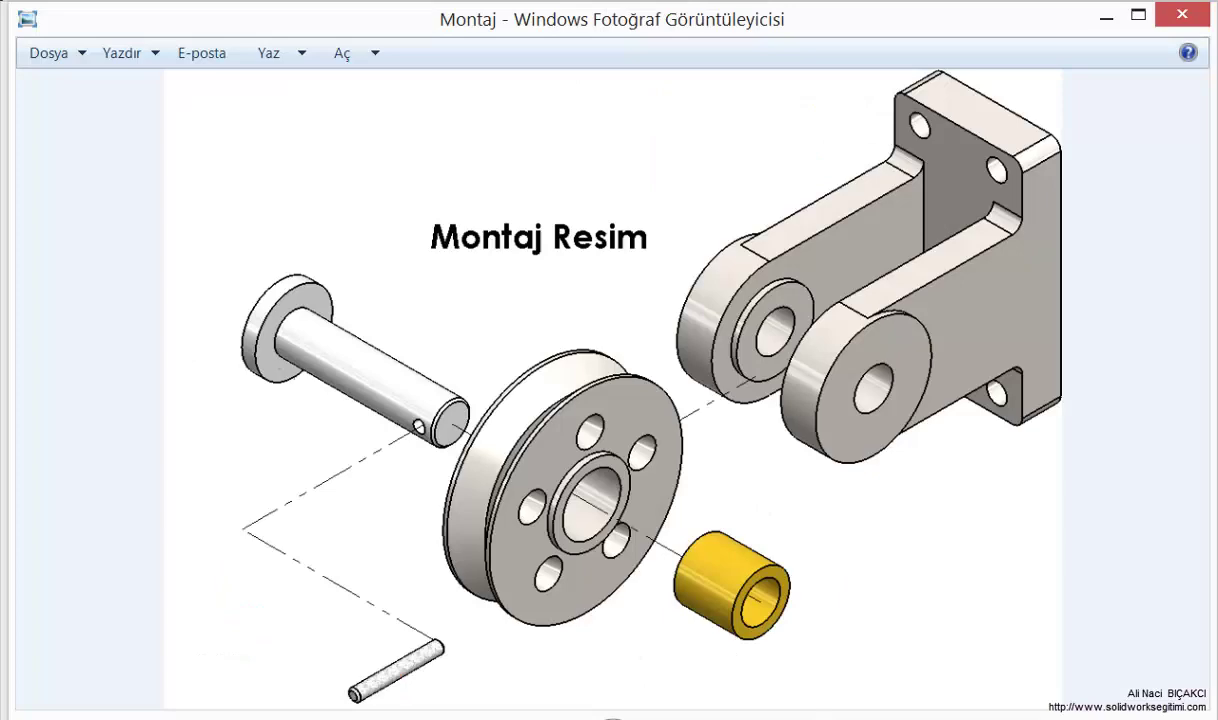
Check the reference image, then view the plate's side face straight on, centred in the window
{"action": "key", "text": "Left"}
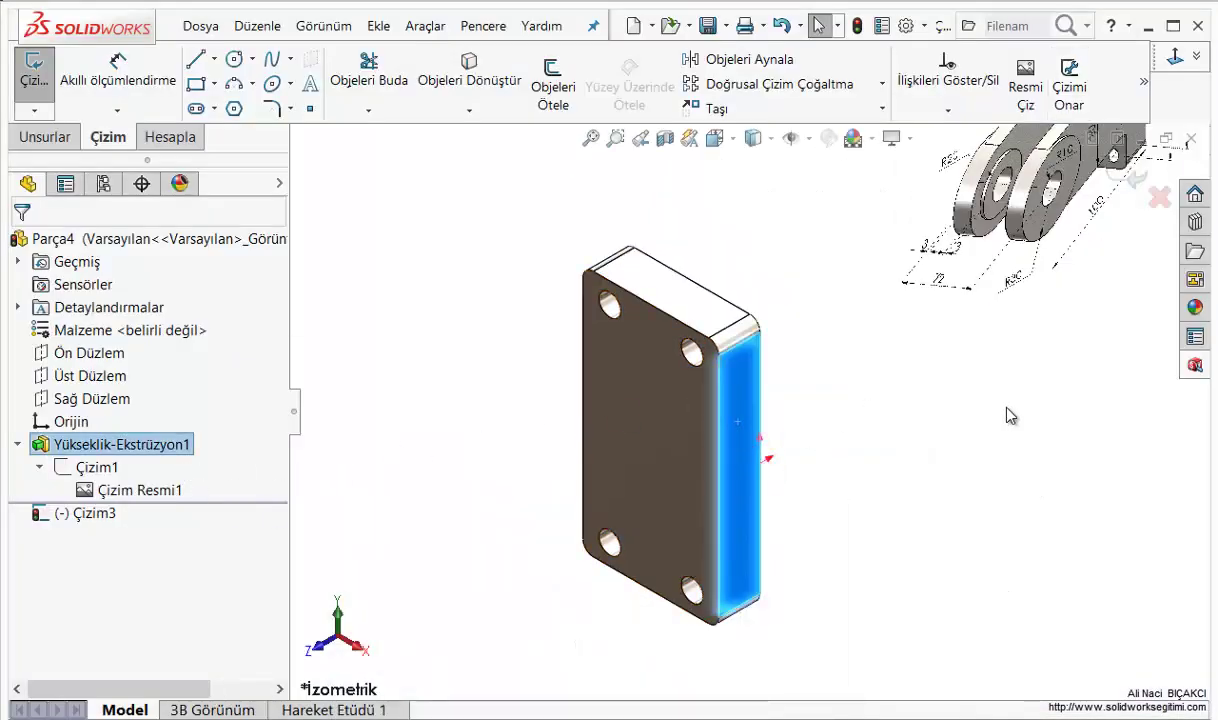
{"action": "left_click", "coordinate": [1178, 60]}
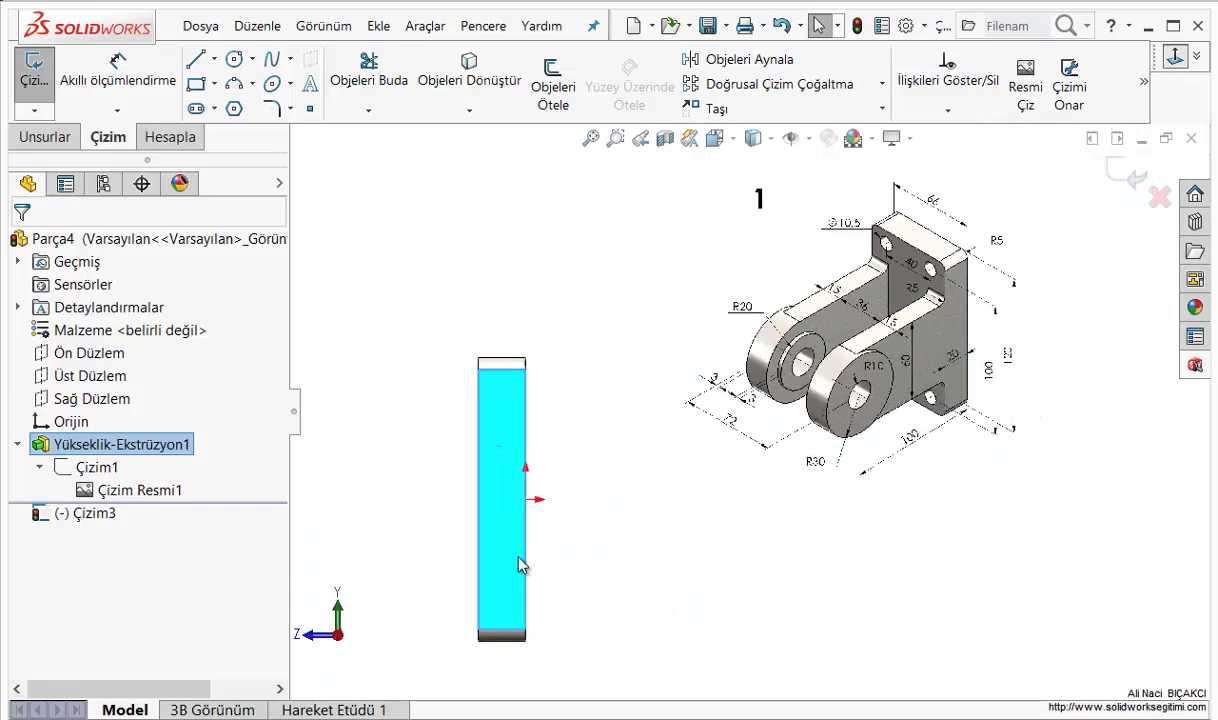
{"action": "middle_click_drag", "start_coordinate": [826, 517], "coordinate": [726, 498], "text": "ctrl"}
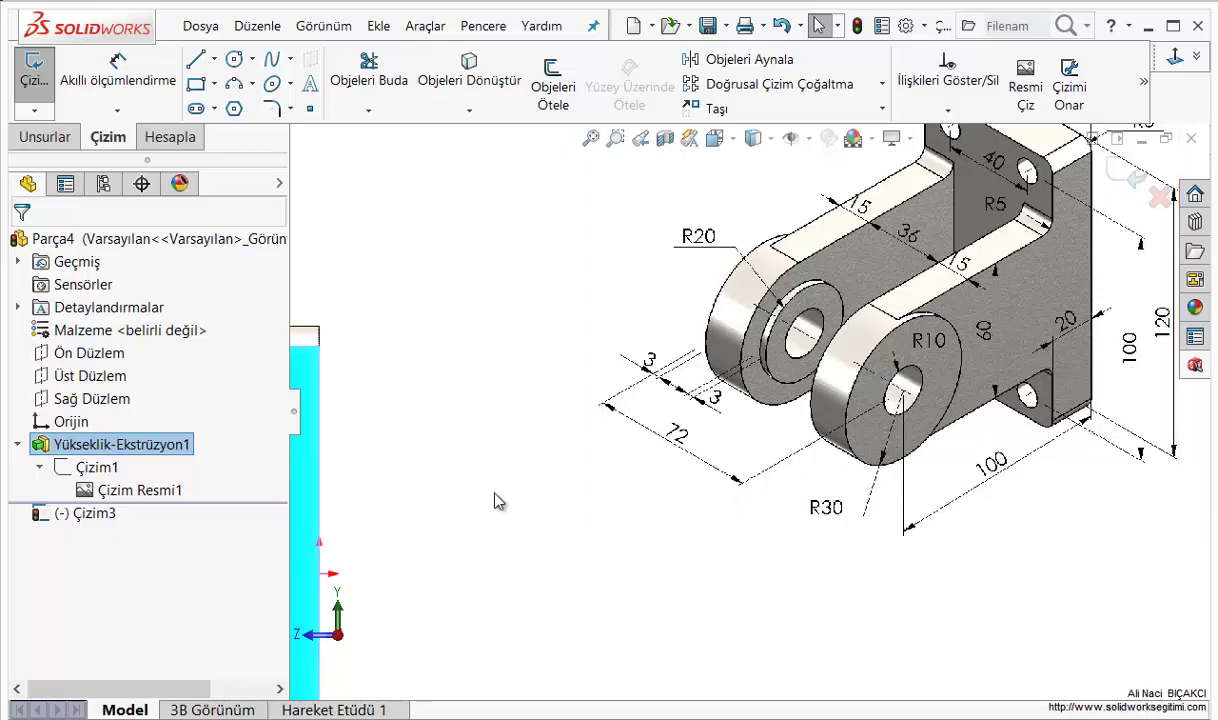
{"action": "middle_click_drag", "start_coordinate": [492, 500], "coordinate": [885, 420], "text": "ctrl"}
Draw a horizontal centreline running left from the plate's edge
{"action": "left_click", "coordinate": [503, 279]}
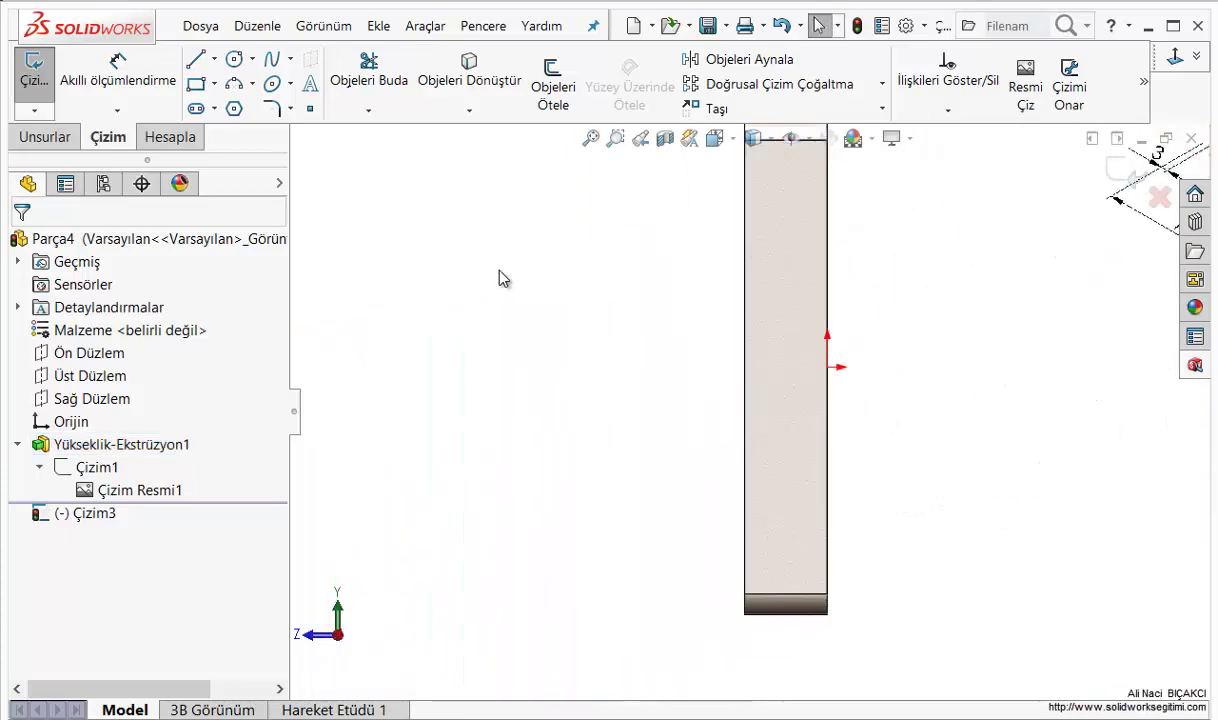
{"action": "left_click", "coordinate": [196, 66]}
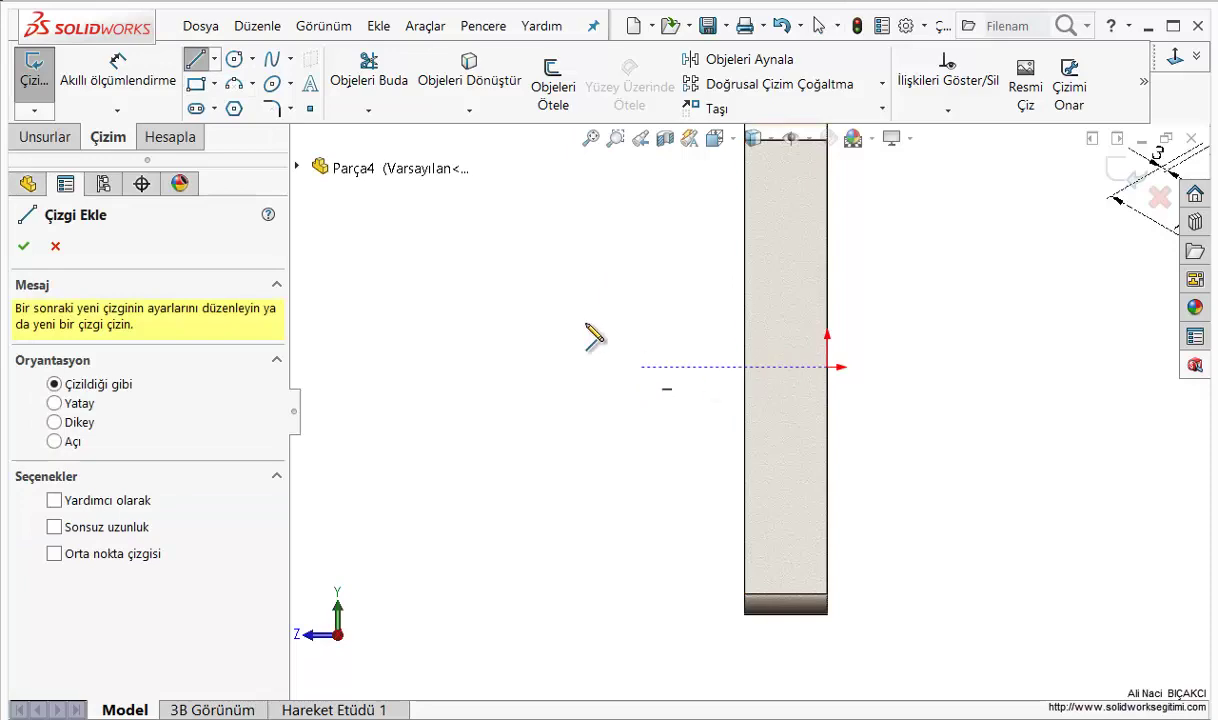
{"action": "left_click", "coordinate": [216, 59]}
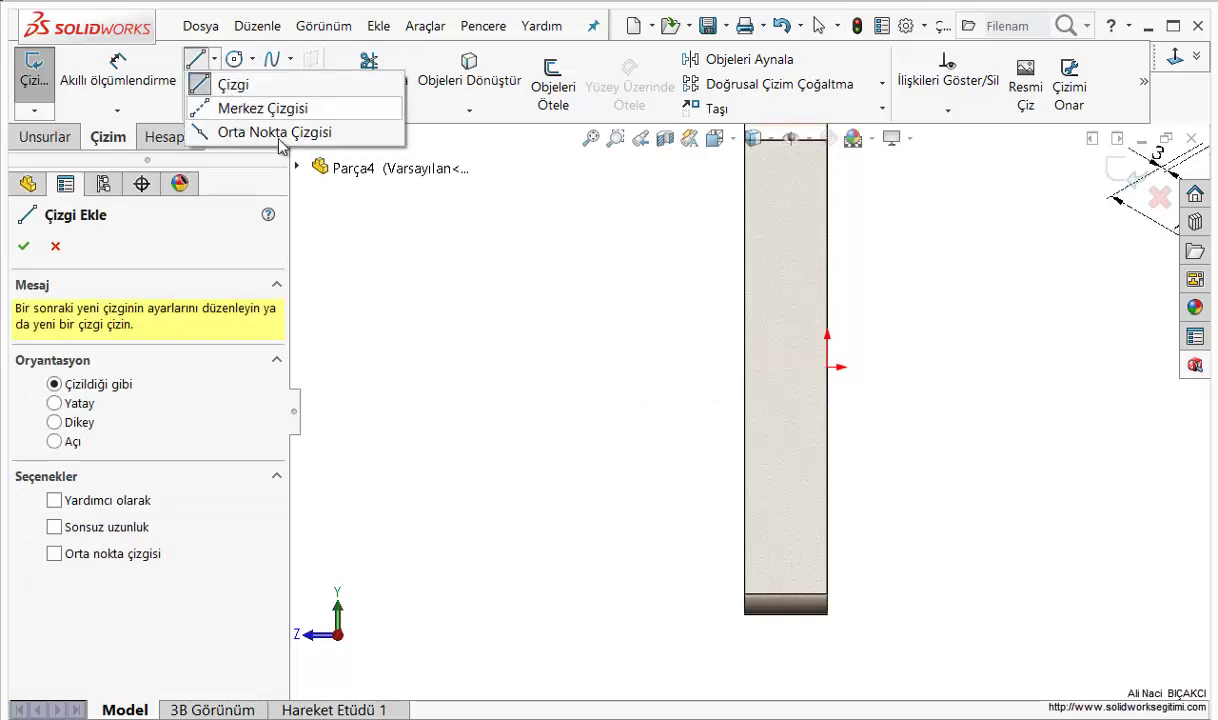
{"action": "left_click", "coordinate": [262, 108]}
{"action": "left_click", "coordinate": [827, 366]}
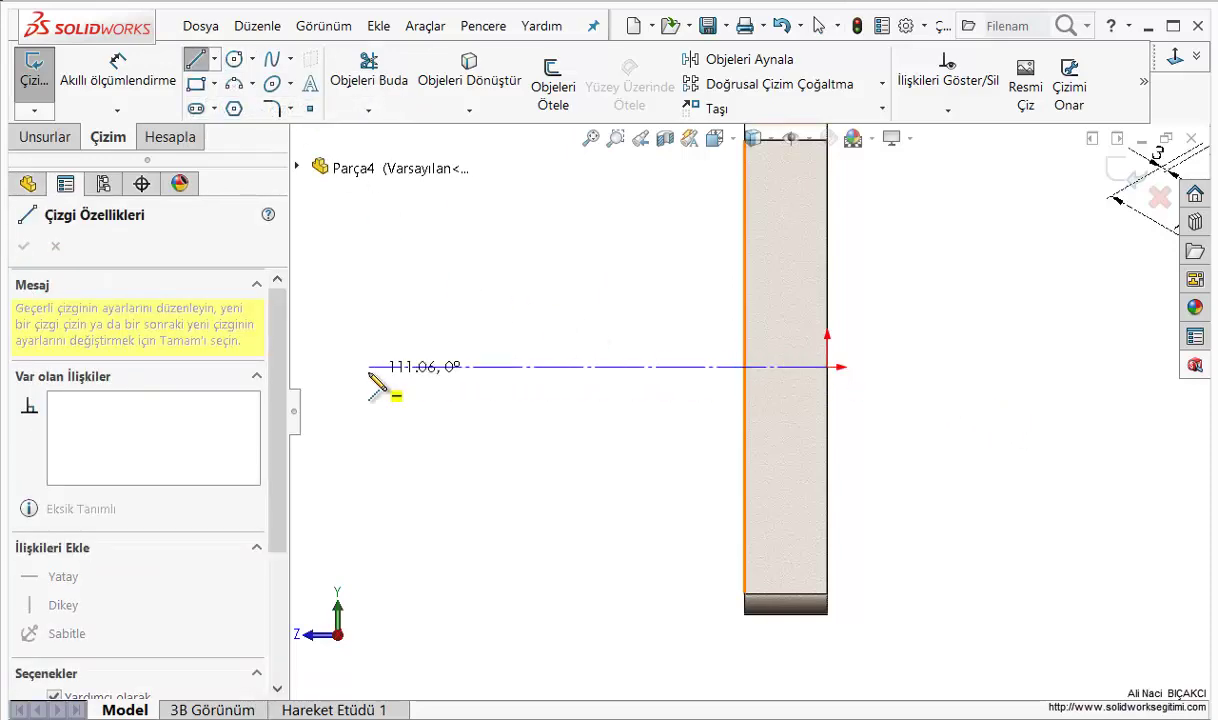
{"action": "left_click", "coordinate": [370, 363]}
{"action": "mouse_move", "coordinate": [463, 389]}
{"action": "middle_mouse_down", "text": "ctrl"}
{"action": "mouse_move", "coordinate": [710, 439]}
{"action": "mouse_move", "coordinate": [836, 445]}
{"action": "middle_mouse_up", "text": "ctrl"}
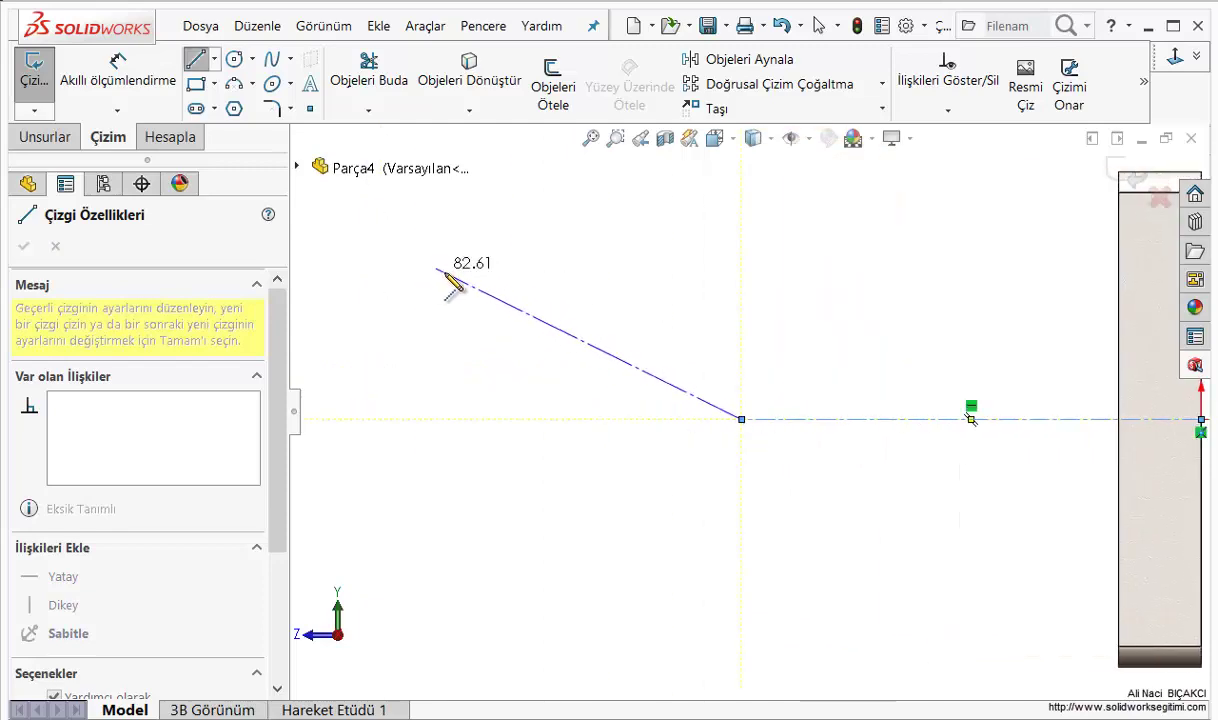
{"action": "key", "text": "Escape"}
Draw the U-shaped lug: two horizontal lines joined by a half-circle arc, closed at the plate face
{"action": "left_click", "coordinate": [194, 62]}
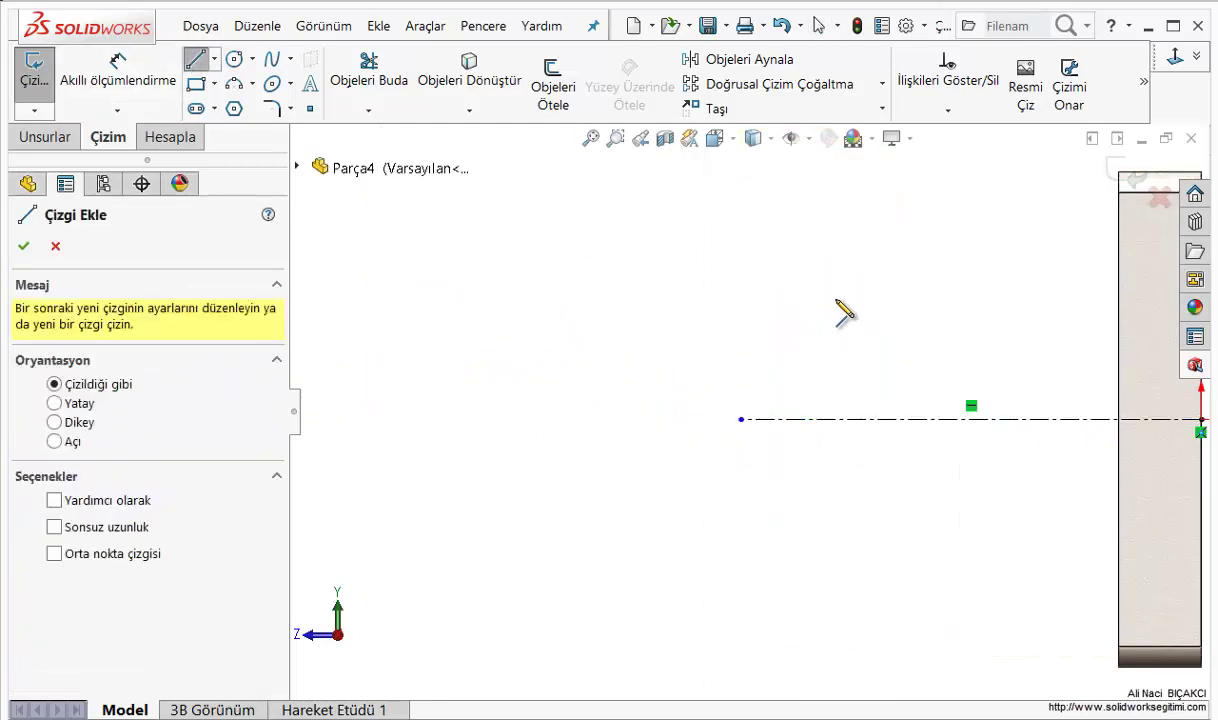
{"action": "middle_click_drag", "start_coordinate": [816, 299], "coordinate": [703, 299], "text": "ctrl"}
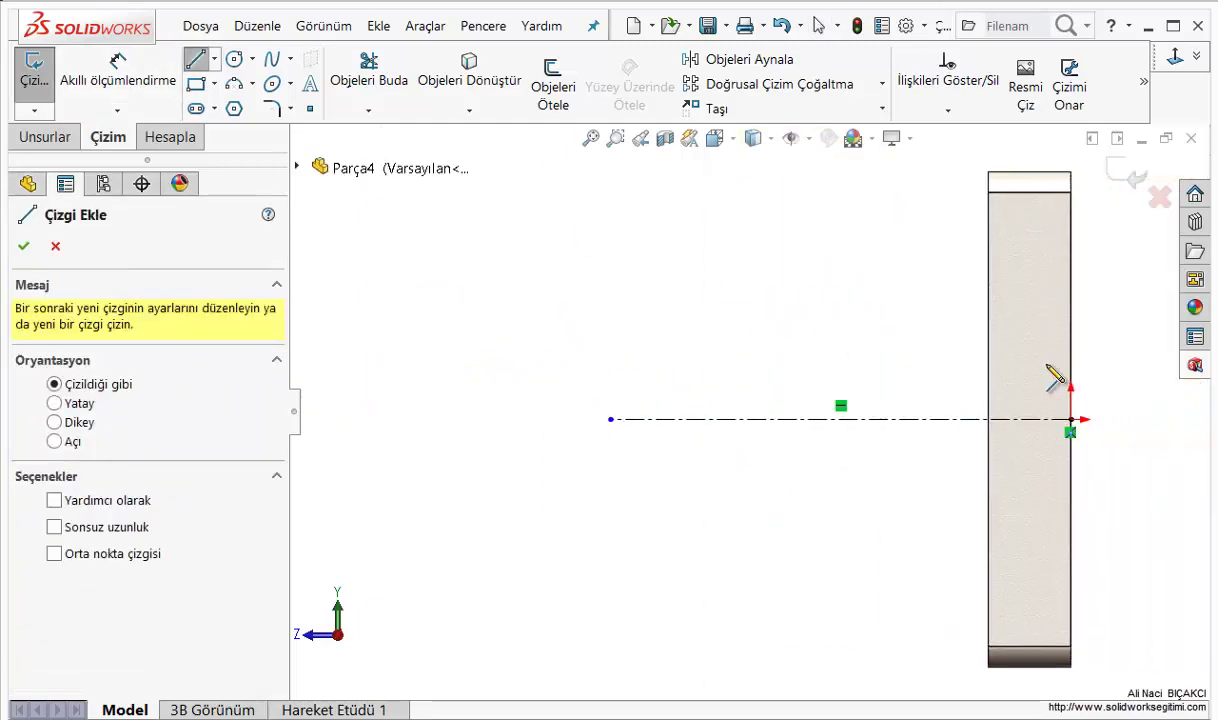
{"action": "left_click", "coordinate": [986, 314]}
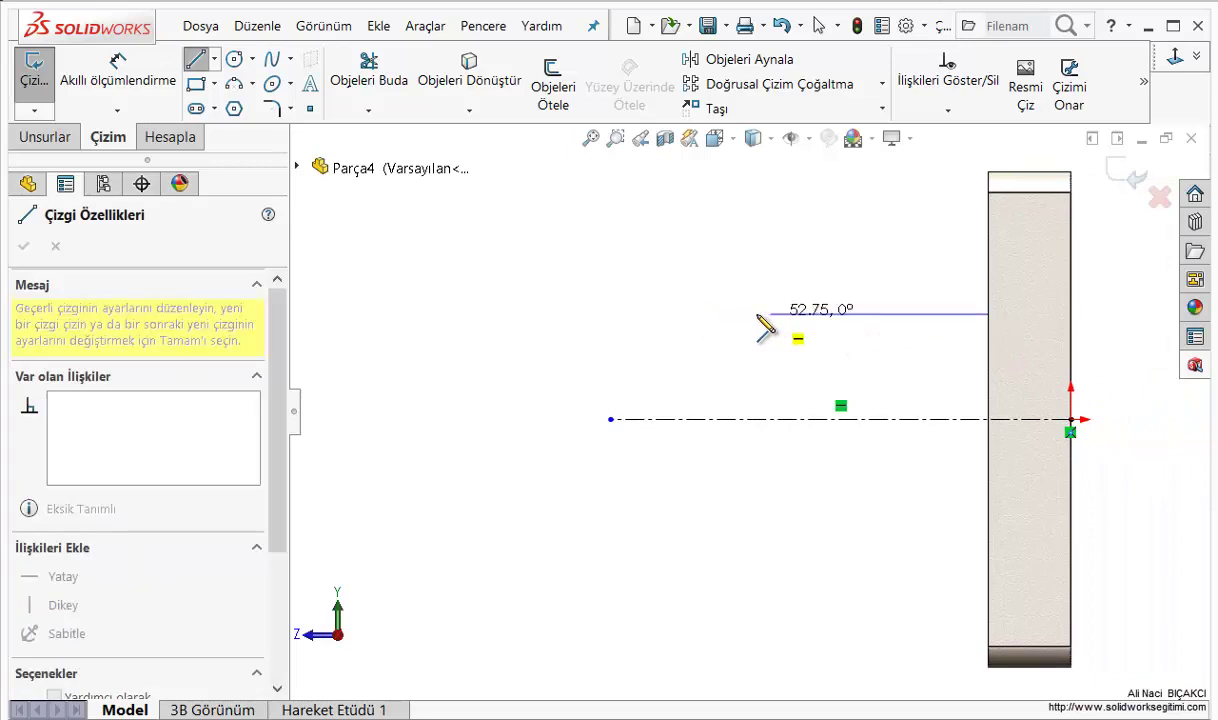
{"action": "left_click", "coordinate": [758, 314]}
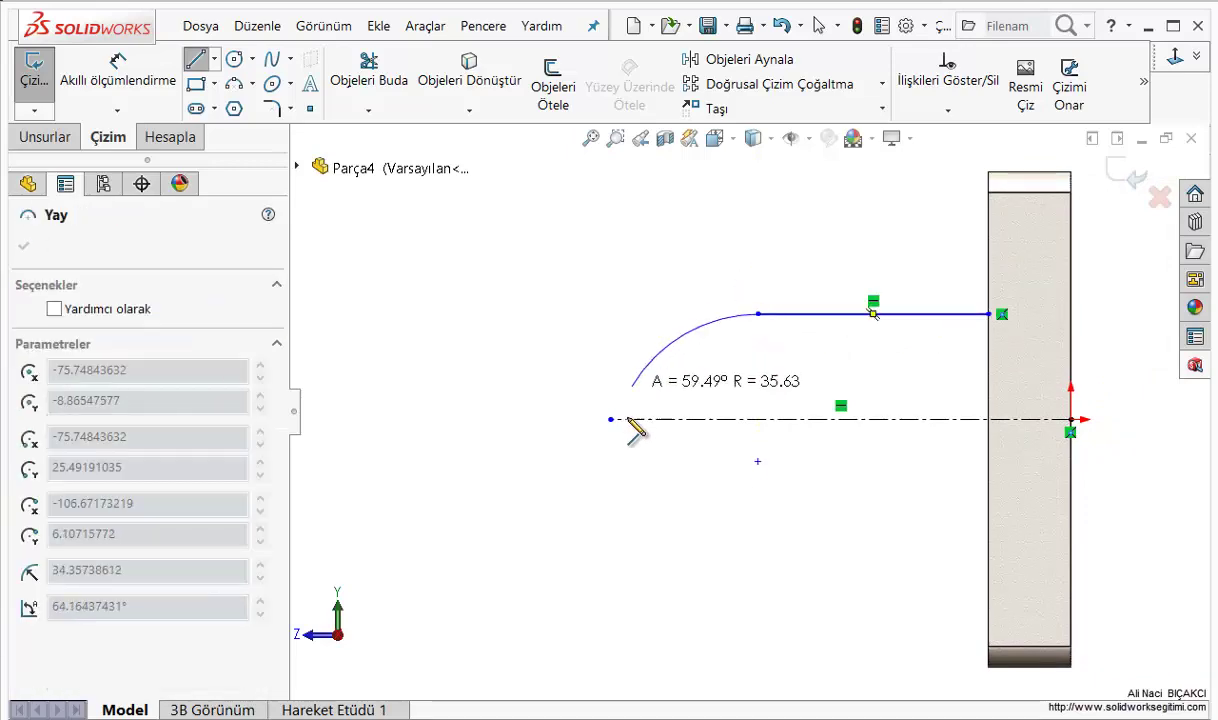
{"action": "left_click", "coordinate": [758, 514]}
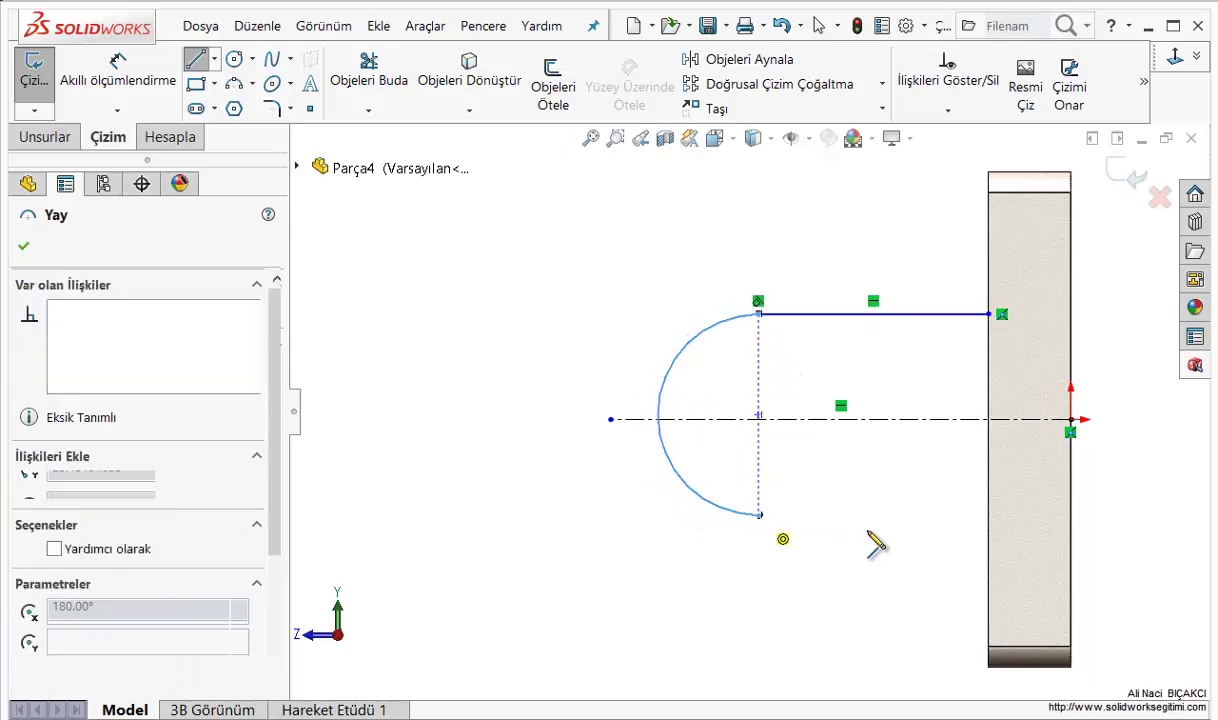
{"action": "left_click", "coordinate": [988, 514]}
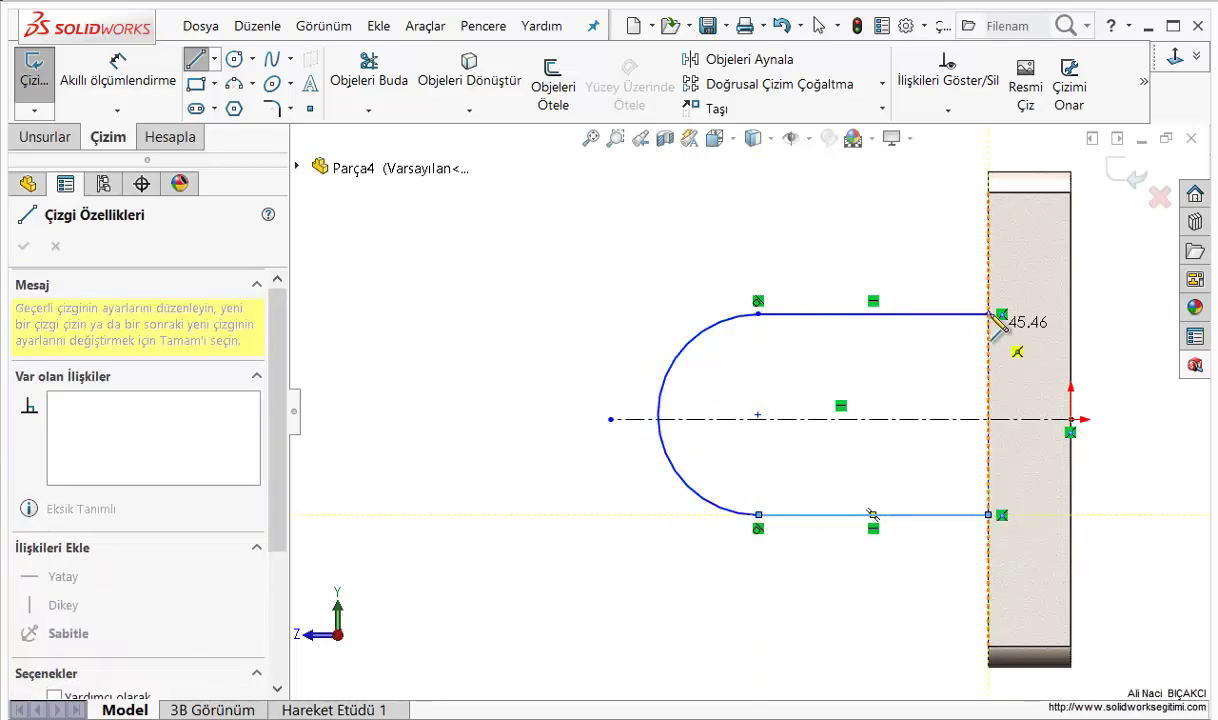
{"action": "left_click", "coordinate": [988, 314]}
{"action": "key", "text": "Escape"}
Dimension the lug arc's radius as R30
{"action": "right_click", "coordinate": [468, 248]}
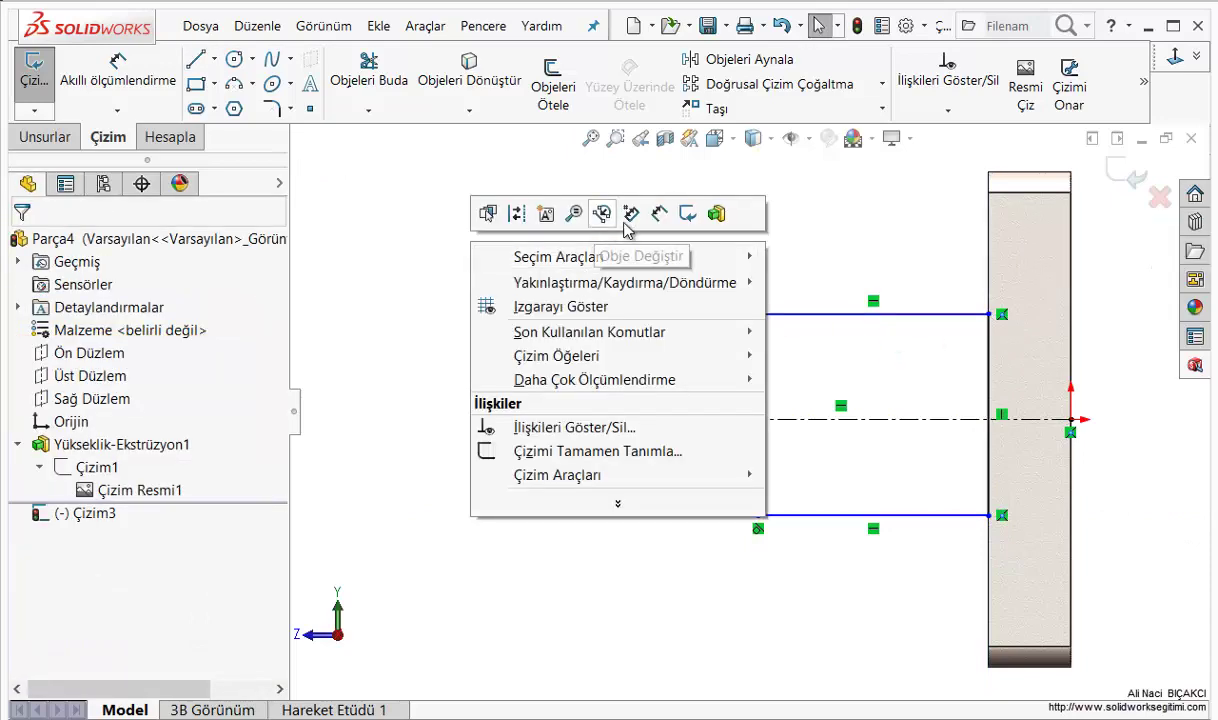
{"action": "left_click", "coordinate": [659, 213]}
{"action": "left_click", "coordinate": [685, 362]}
{"action": "left_click", "coordinate": [592, 324]}
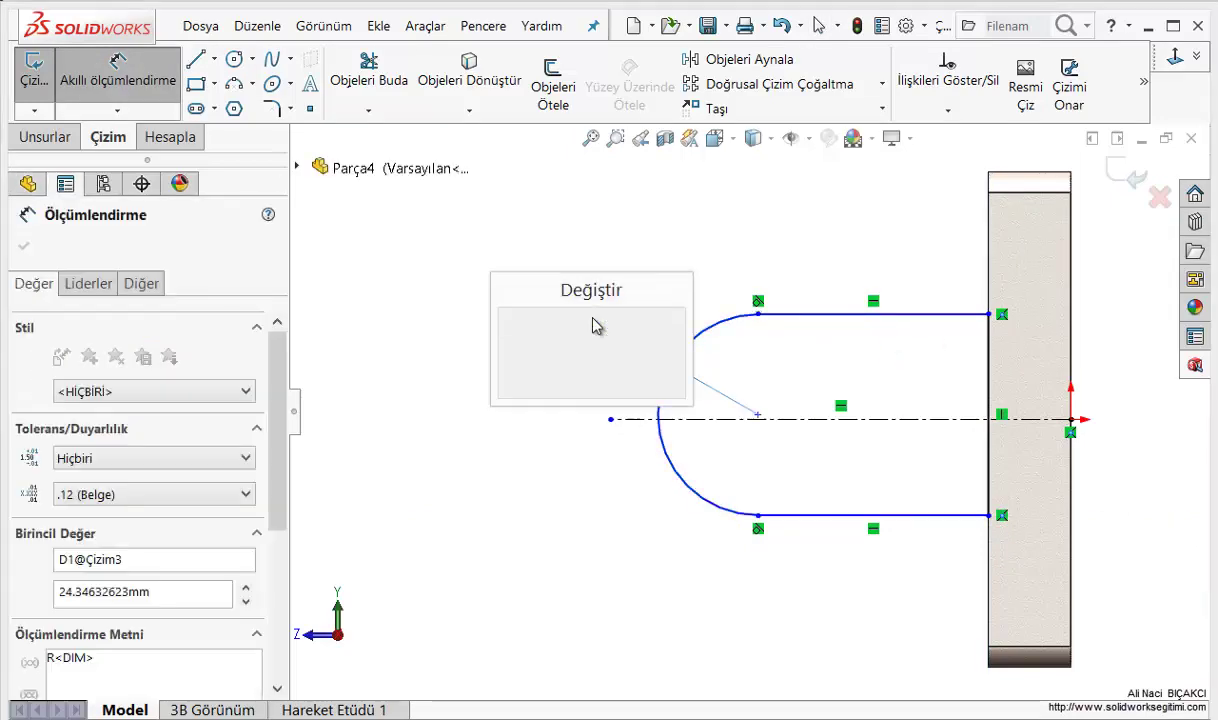
{"action": "type", "text": "30"}
{"action": "key", "text": "Return"}
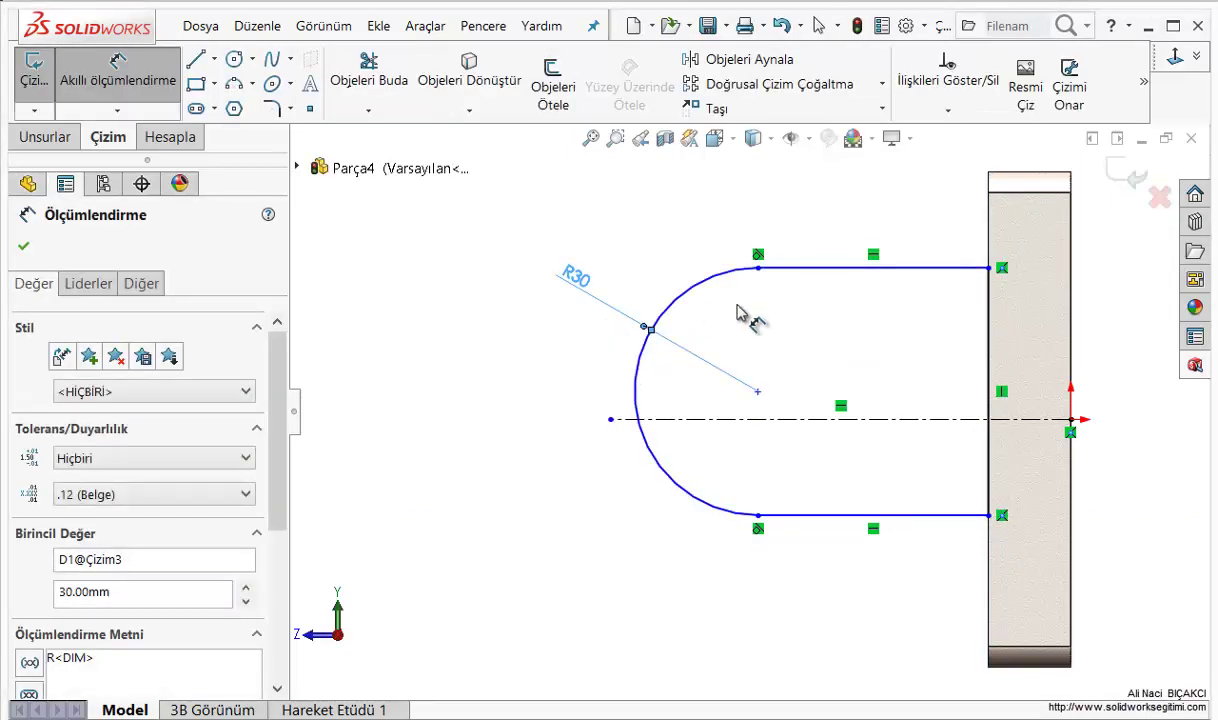
Dimension the arc centre 100 mm from the plate face, then select both sides and the centreline
{"action": "left_click", "coordinate": [1071, 355]}
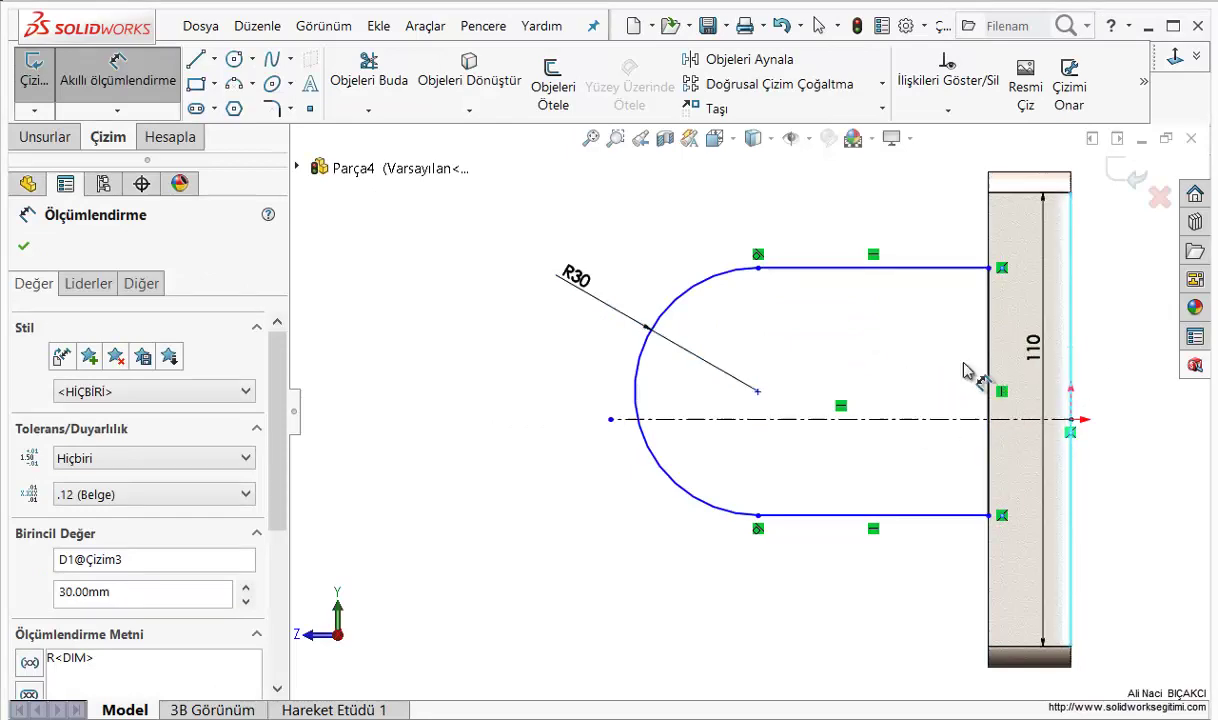
{"action": "left_click", "coordinate": [705, 279]}
{"action": "left_click", "coordinate": [874, 633]}
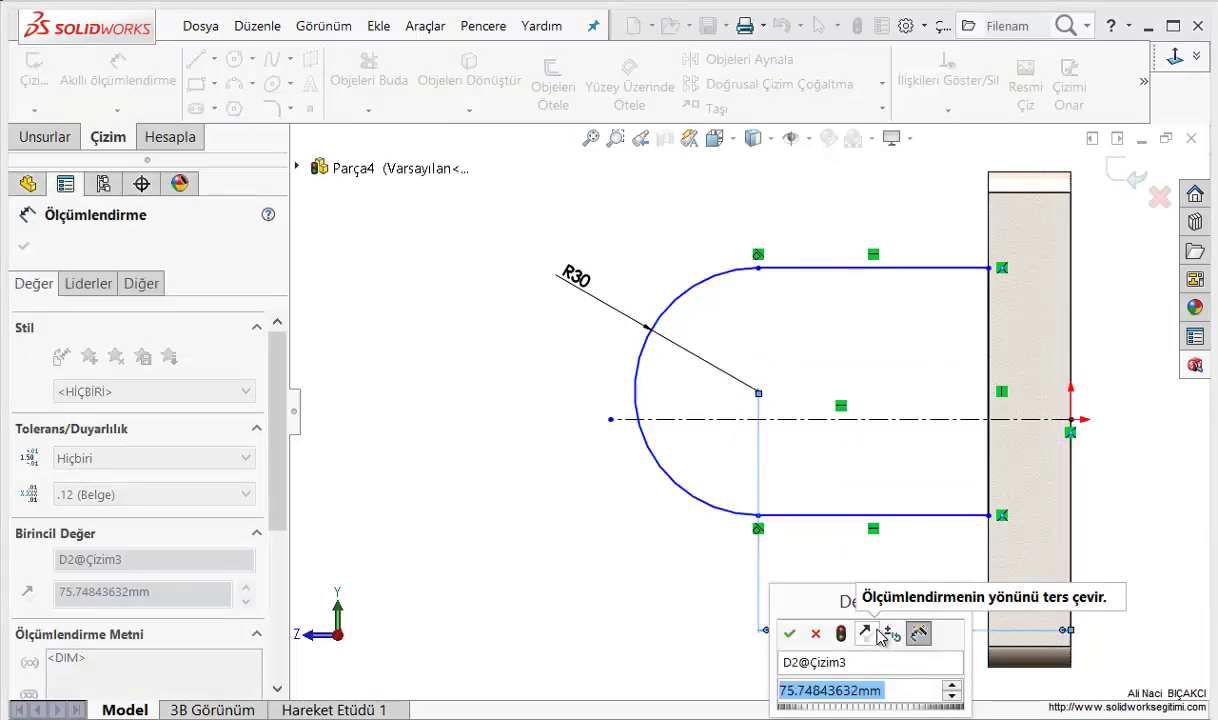
{"action": "type", "text": "100"}
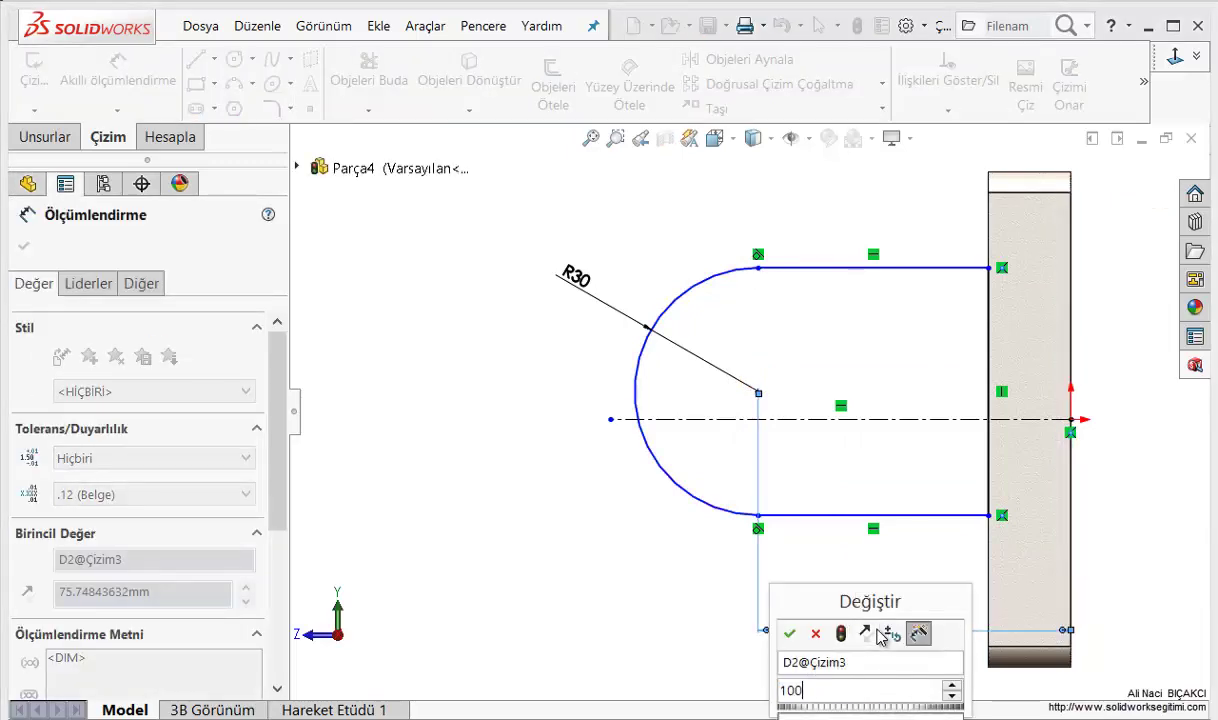
{"action": "key", "text": "Return"}
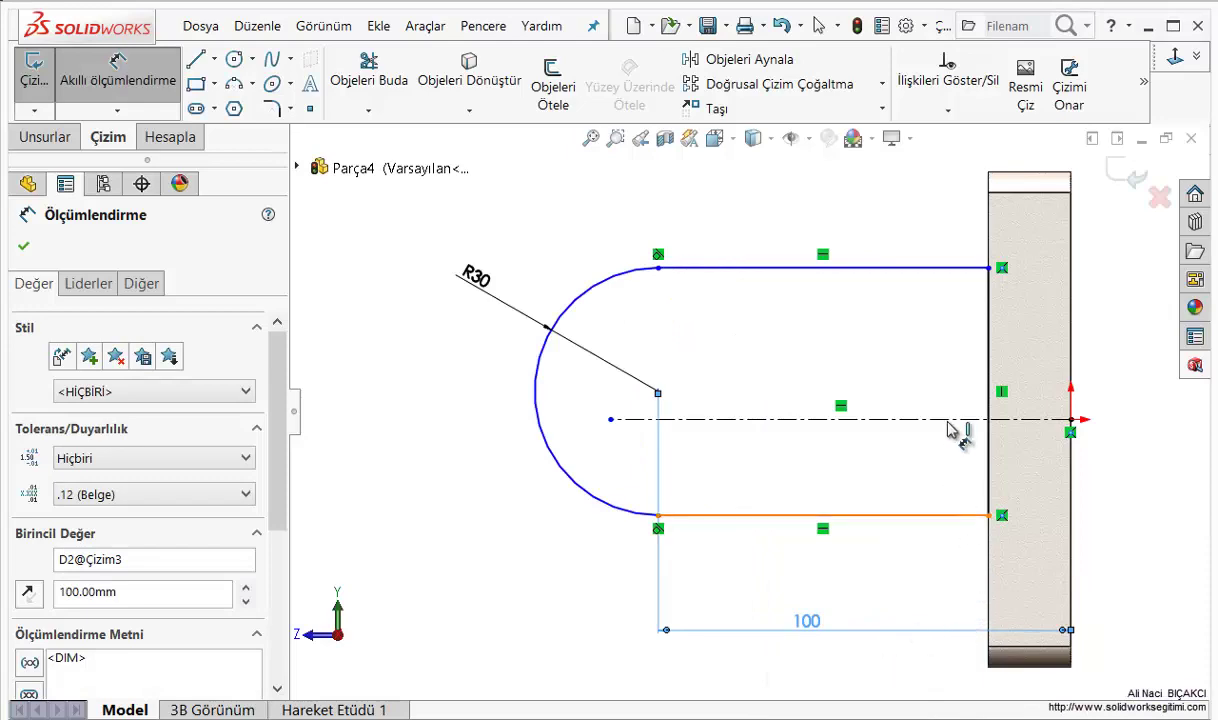
{"action": "key", "text": "Escape"}
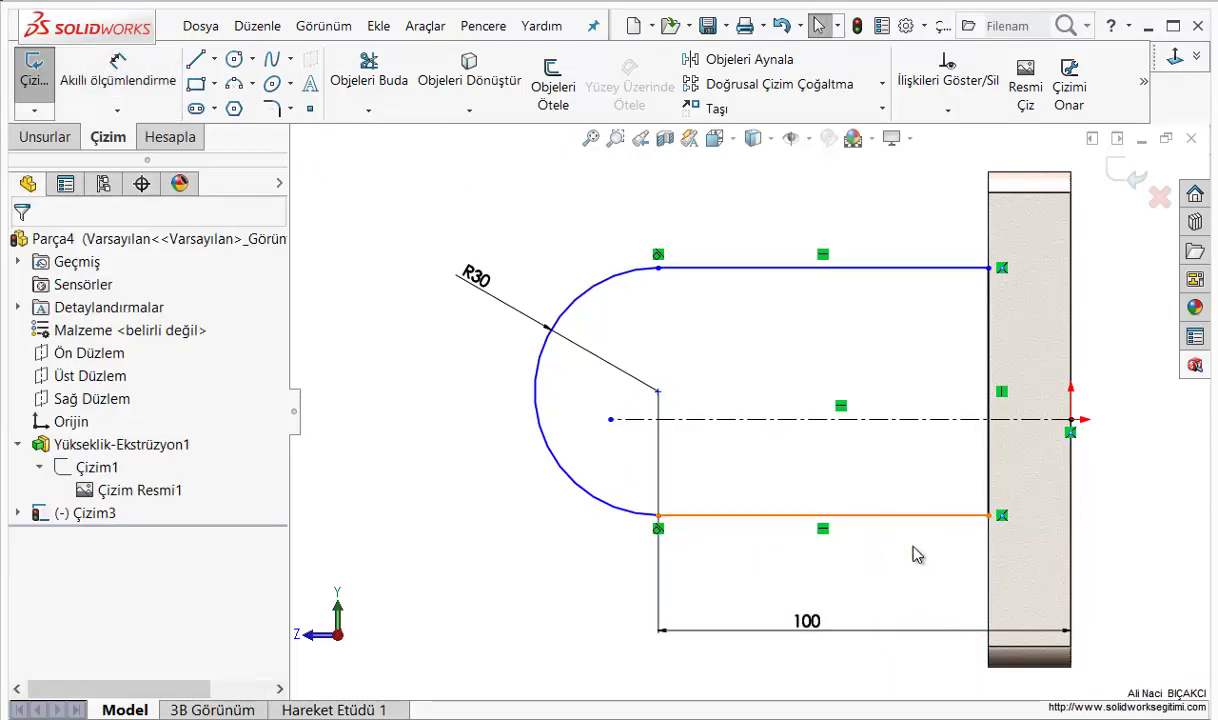
{"action": "mouse_move", "coordinate": [916, 568]}
{"action": "left_mouse_down"}
{"action": "mouse_move", "coordinate": [820, 224]}
{"action": "mouse_move", "coordinate": [810, 225]}
{"action": "left_mouse_up"}
Make the lug's long sides symmetric about the centreline, then orbit to a standard view
{"action": "left_click", "coordinate": [1051, 197]}
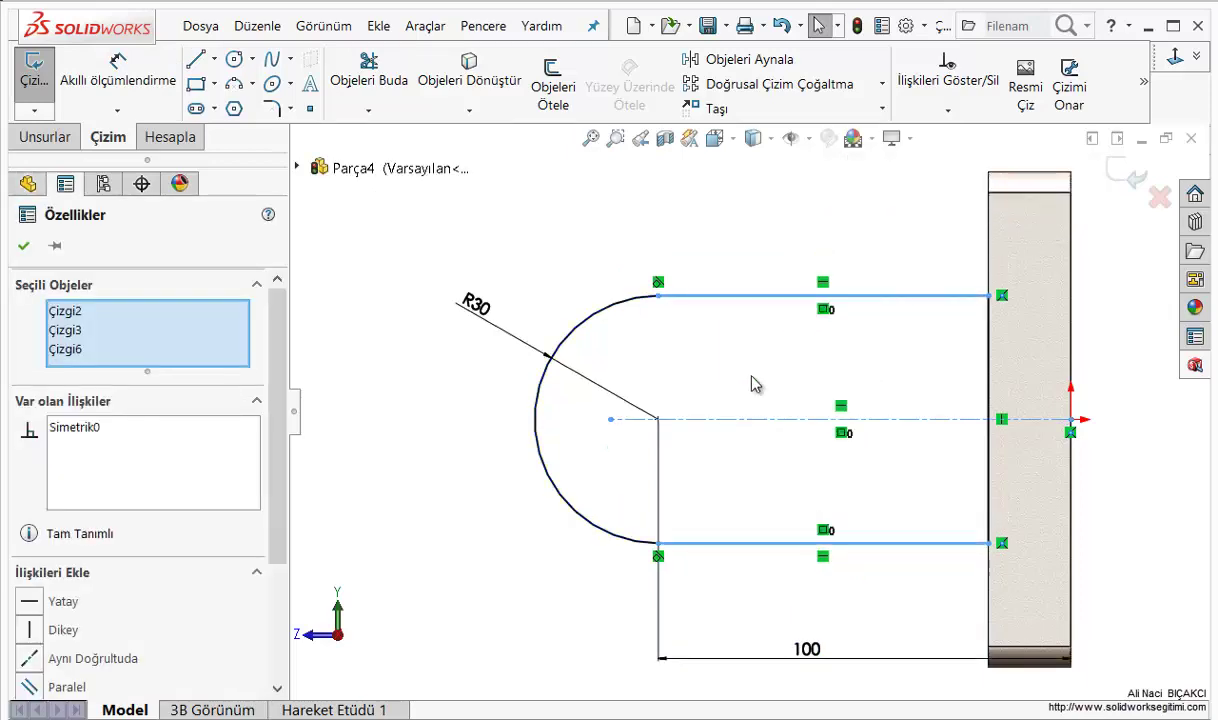
{"action": "key", "text": "Escape"}
{"action": "middle_click_drag", "start_coordinate": [758, 430], "coordinate": [710, 390]}
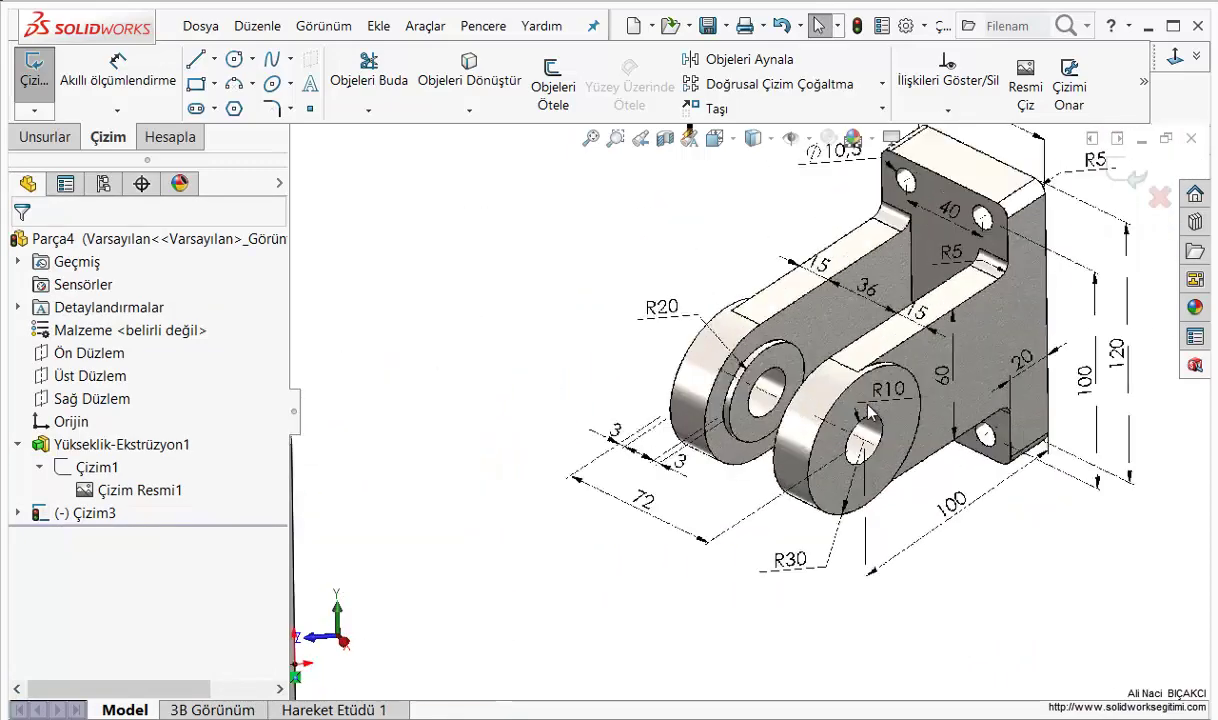
{"action": "scroll", "coordinate": [845, 440], "scroll_direction": "down", "scroll_amount": 2}
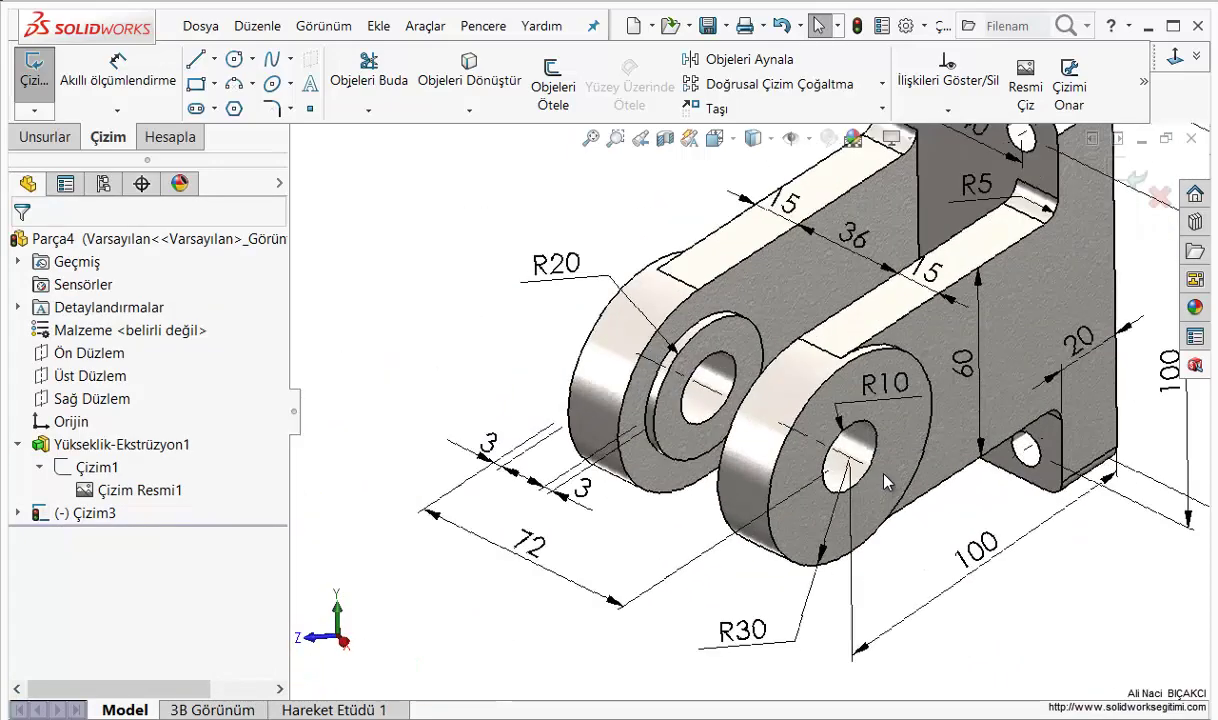
{"action": "scroll", "coordinate": [838, 446], "scroll_direction": "down", "scroll_amount": 3}
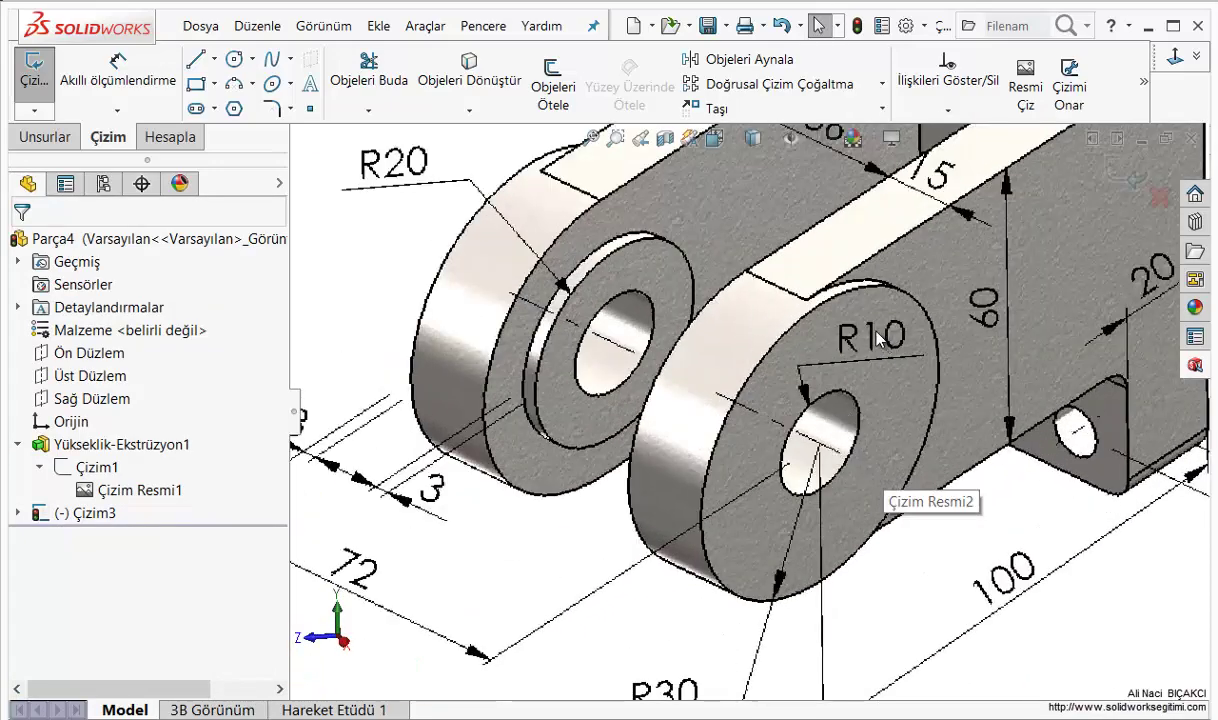
{"action": "scroll", "coordinate": [850, 436], "scroll_direction": "up", "scroll_amount": 2}
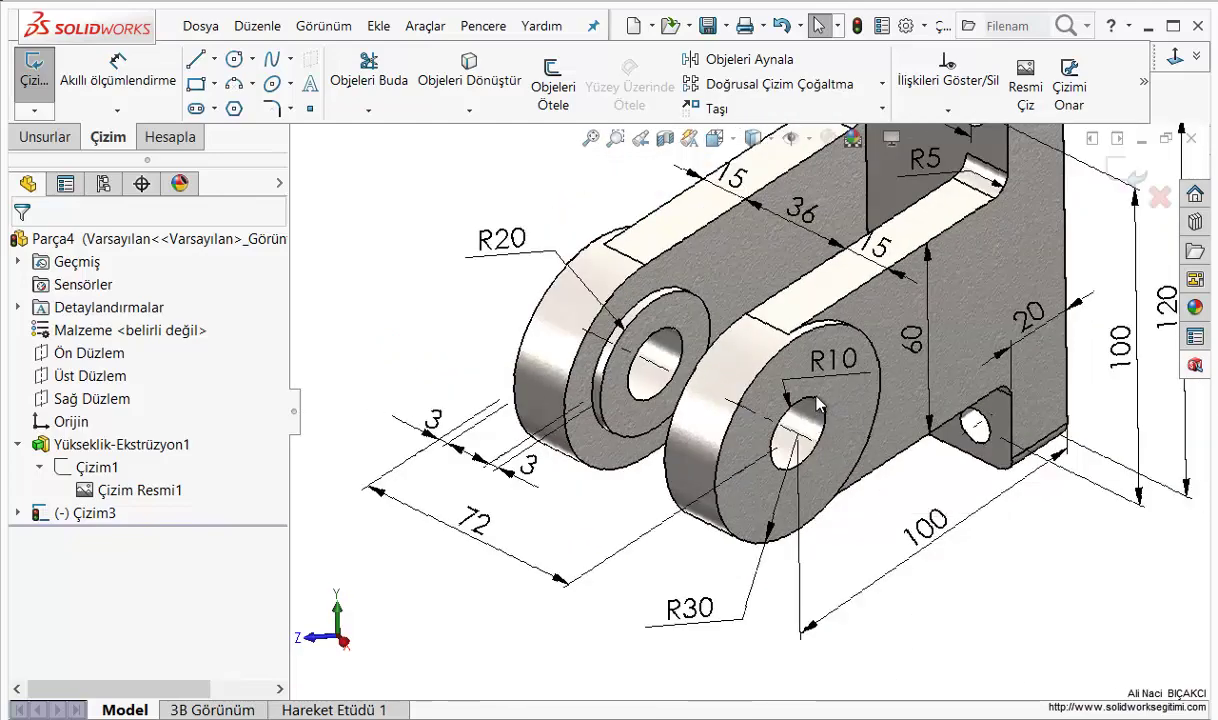
{"action": "scroll", "coordinate": [648, 442], "scroll_direction": "up", "scroll_amount": 1}
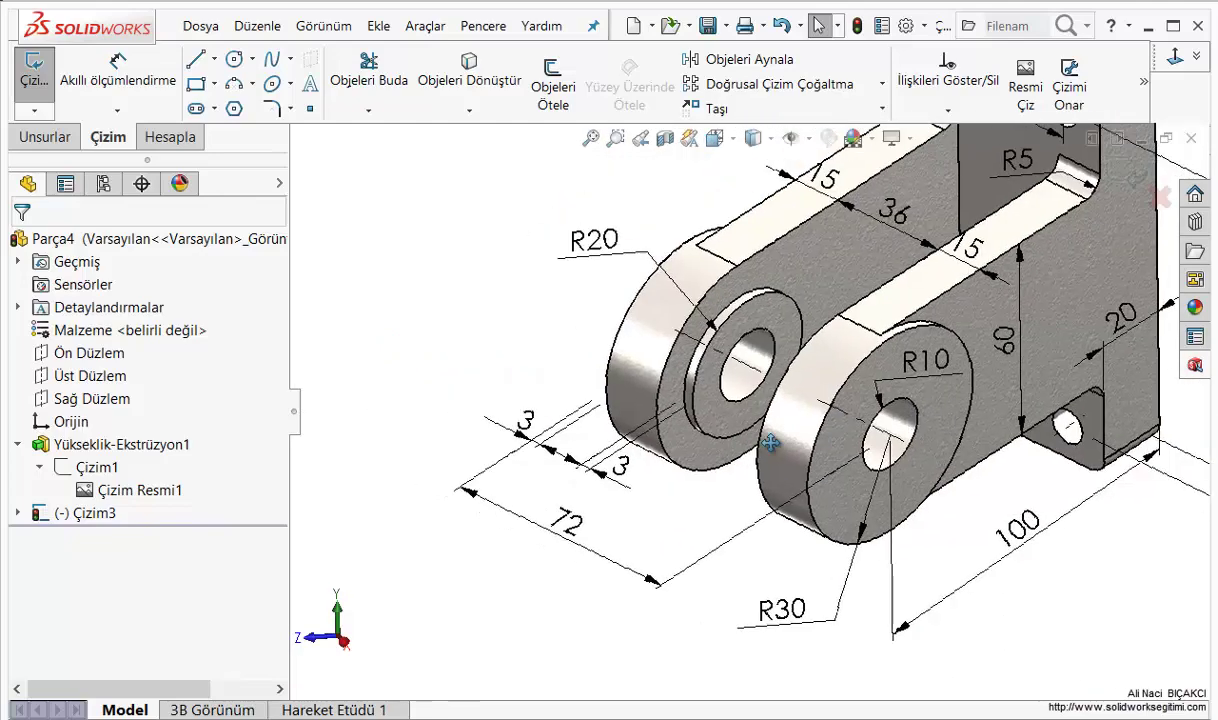
{"action": "scroll", "coordinate": [670, 400], "scroll_direction": "up", "scroll_amount": 2}
{"action": "scroll", "coordinate": [690, 355], "scroll_direction": "up", "scroll_amount": 1}
{"action": "scroll", "coordinate": [850, 390], "scroll_direction": "up", "scroll_amount": 1}
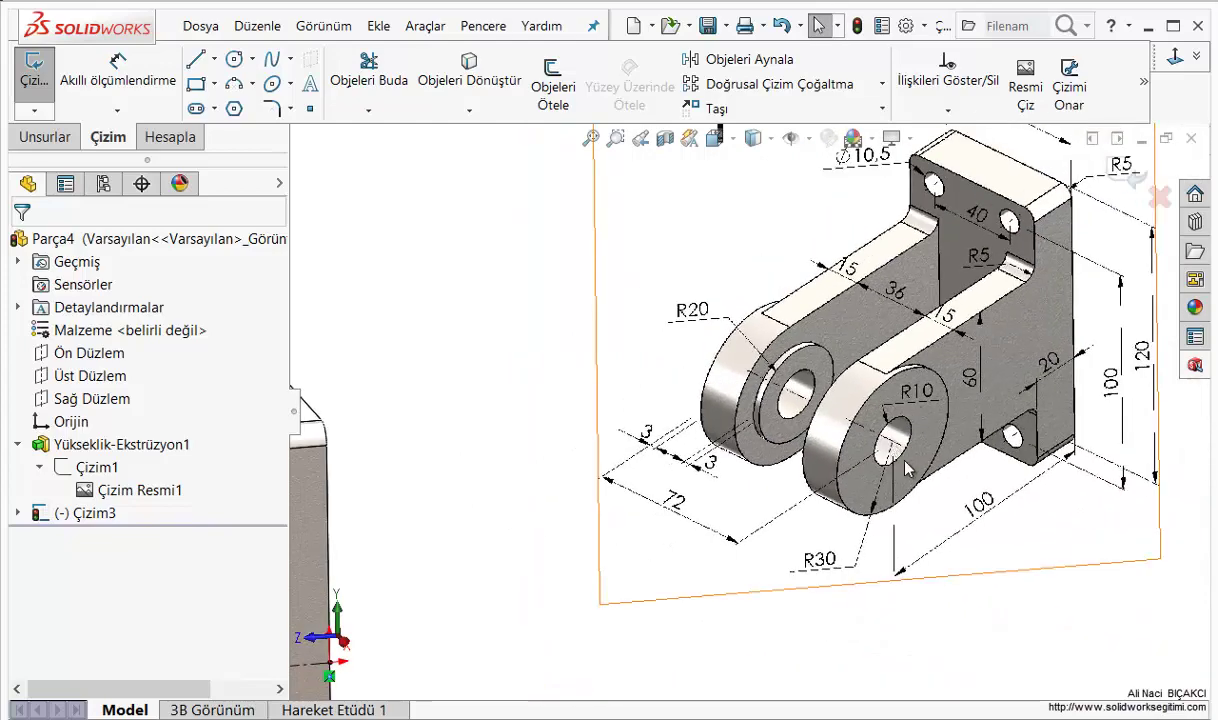
{"action": "key", "text": "ctrl+4"}
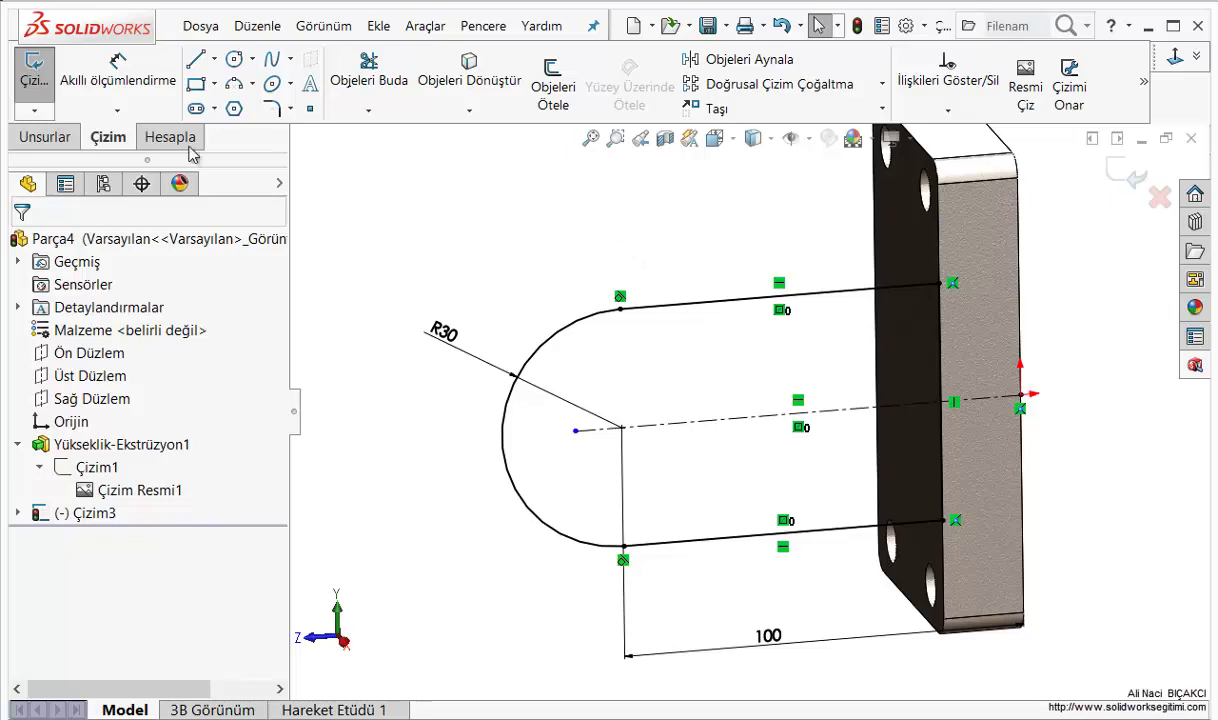
Extrude the lug sketch with Reverse Direction at 10 mm depth, merging it onto the plate
{"action": "left_click", "coordinate": [52, 137]}
{"action": "left_click", "coordinate": [80, 100]}
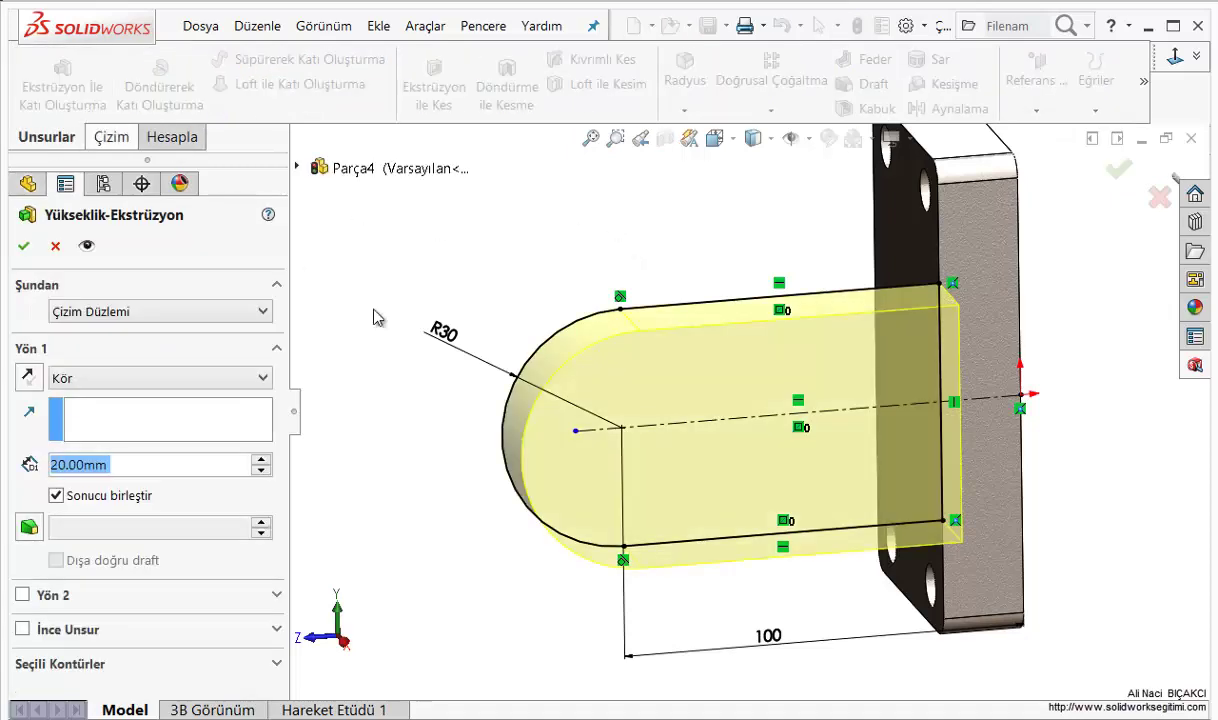
{"action": "left_click", "coordinate": [27, 376]}
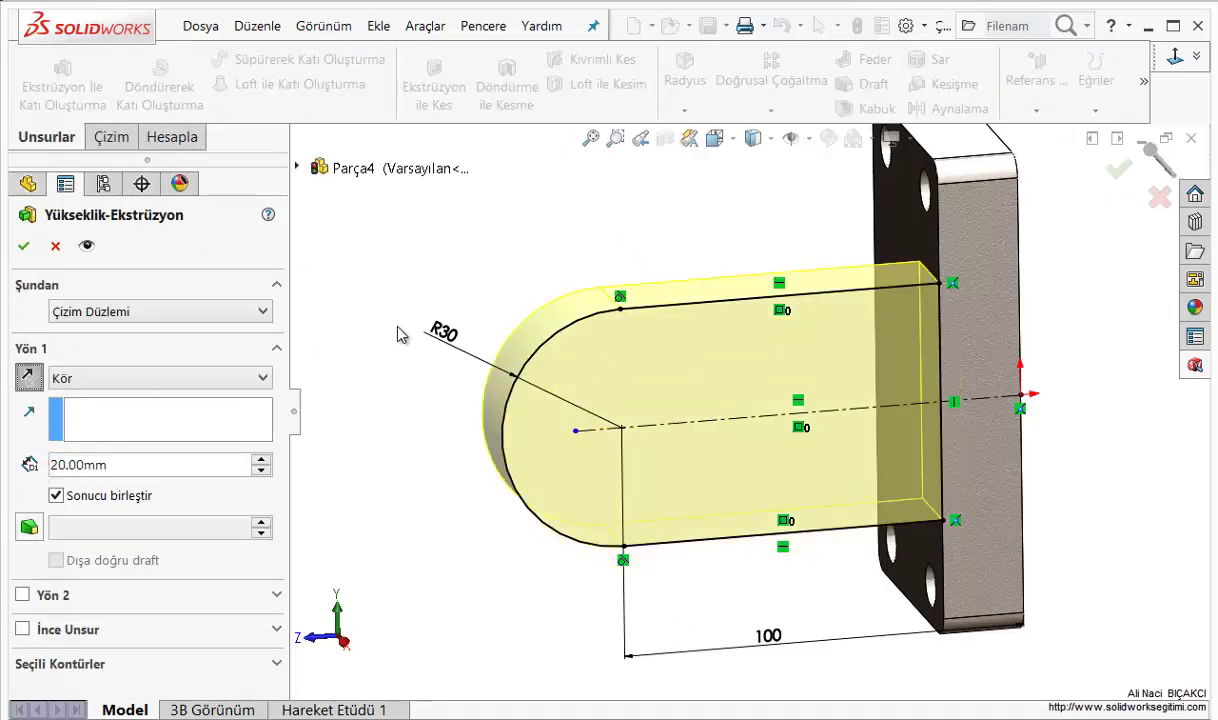
{"action": "middle_click_drag", "start_coordinate": [402, 334], "coordinate": [423, 429]}
{"action": "double_click", "coordinate": [80, 464]}
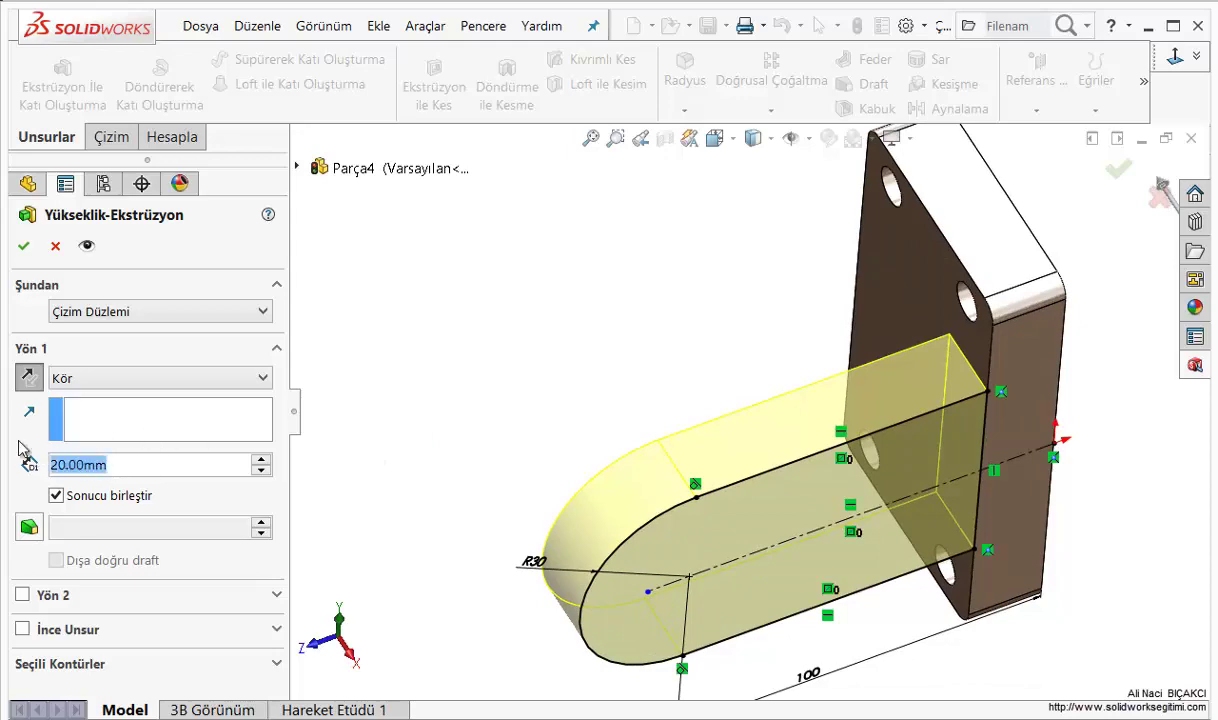
{"action": "type", "text": "10"}
{"action": "key", "text": "Return"}
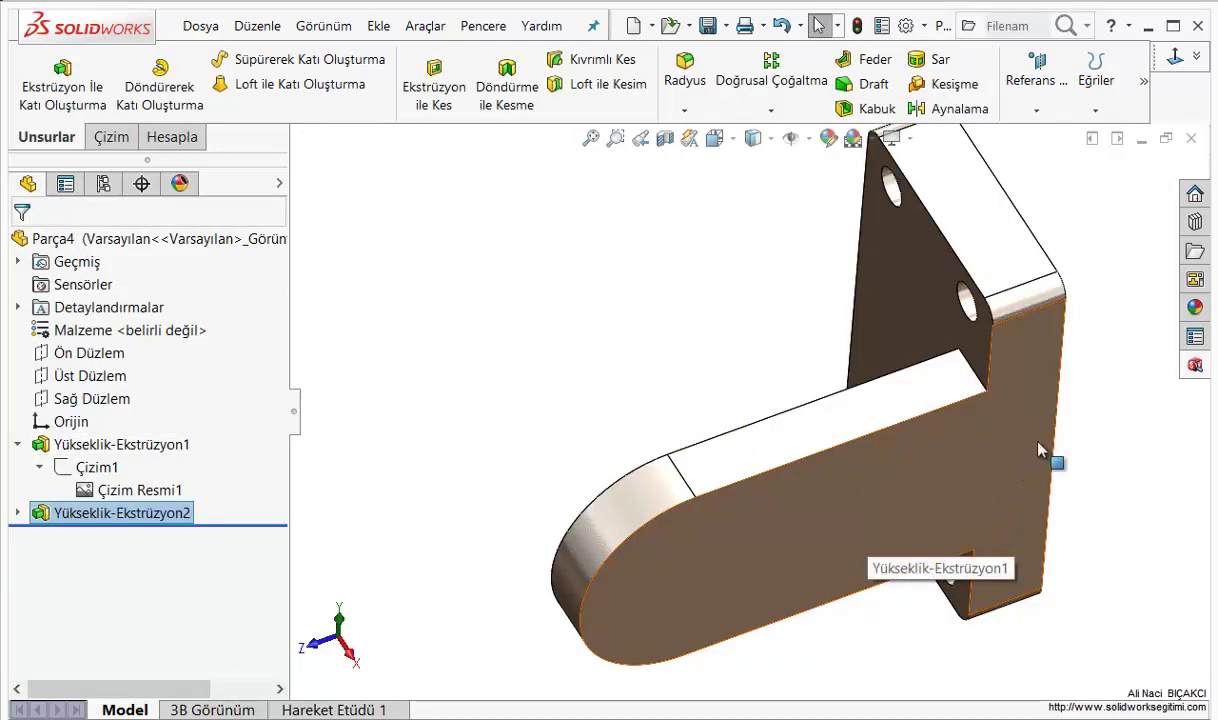
{"action": "middle_click_drag", "start_coordinate": [987, 420], "coordinate": [665, 503], "text": "ctrl"}
Briefly open and exit the plate sketch, then edit the sketch of Yükseklik-Ekstrüzyon2
{"action": "left_click", "coordinate": [514, 528]}
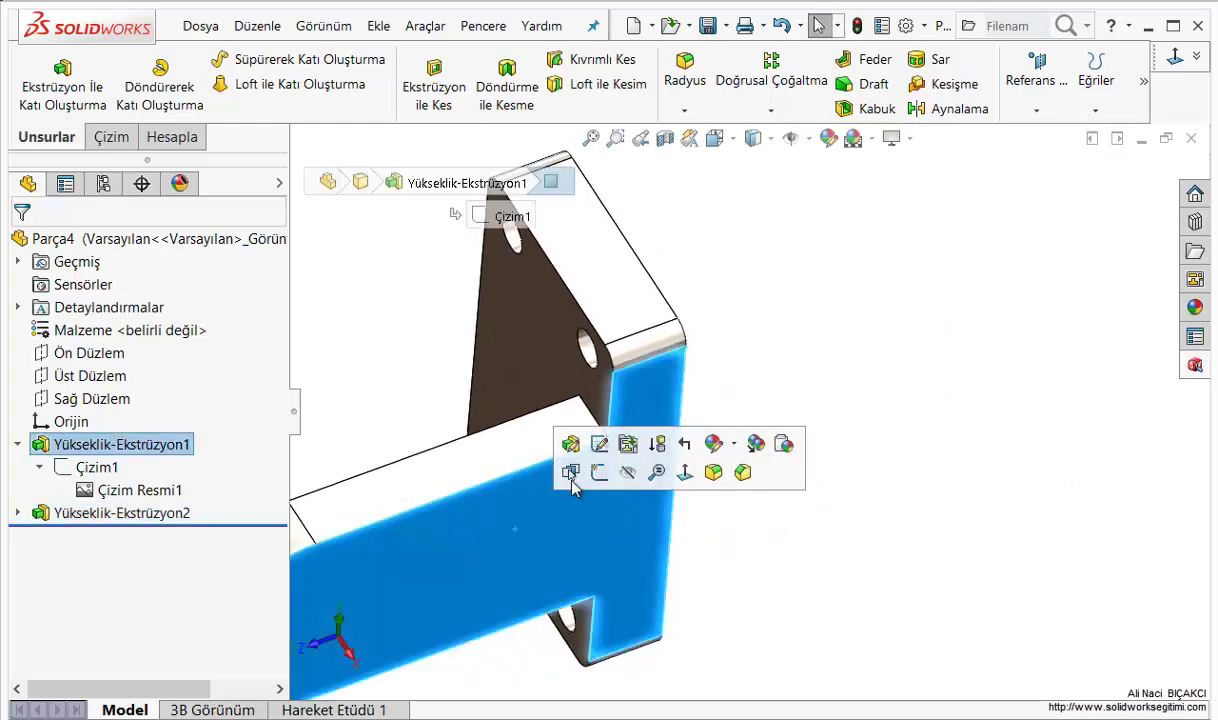
{"action": "left_click", "coordinate": [597, 452]}
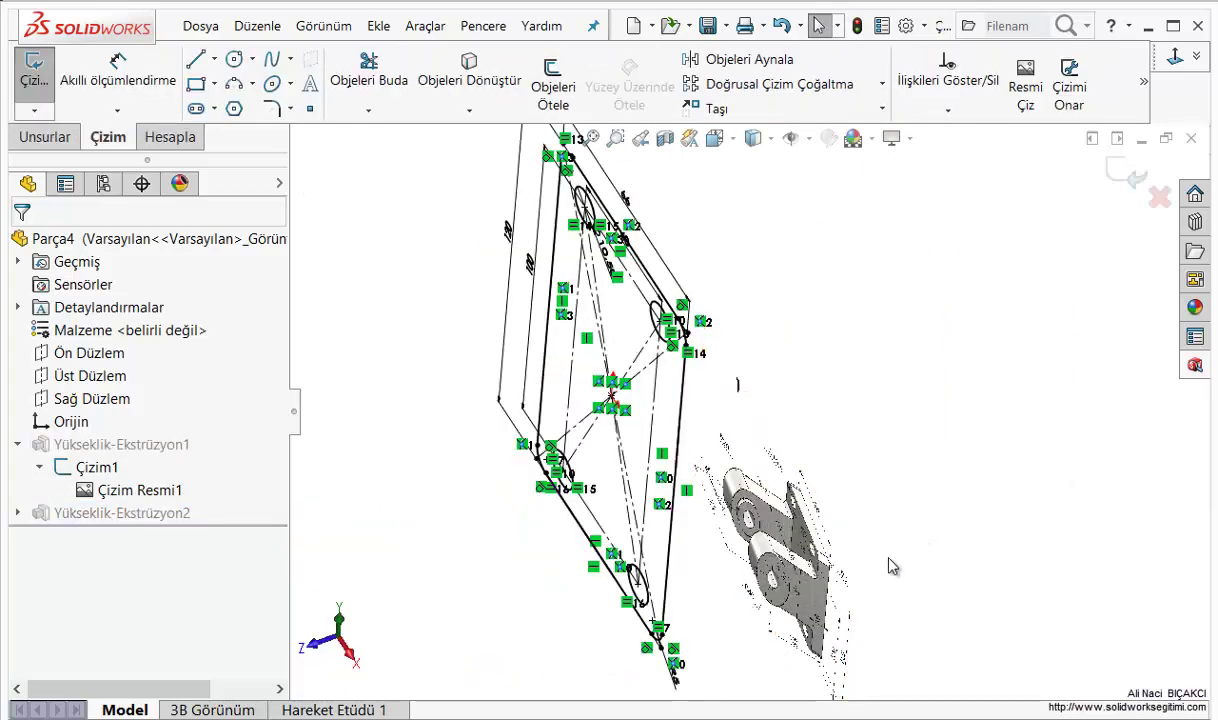
{"action": "left_click", "coordinate": [1120, 176]}
{"action": "left_click", "coordinate": [150, 512]}
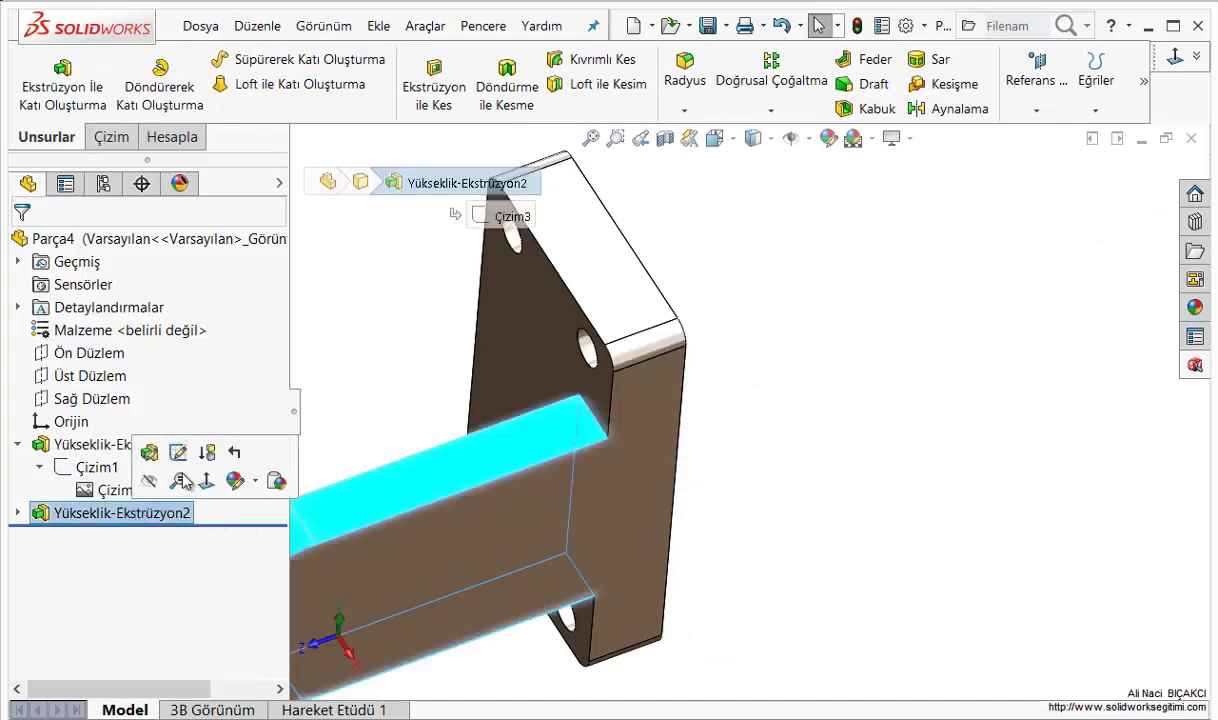
{"action": "left_click", "coordinate": [178, 452]}
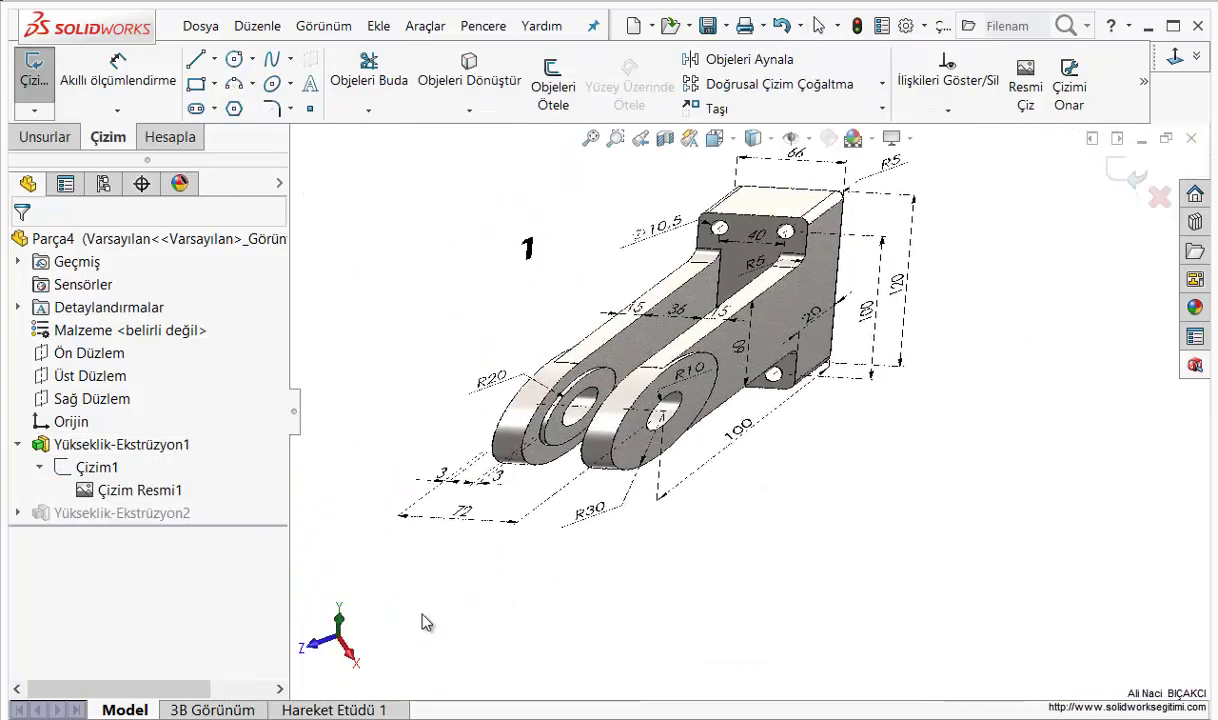
{"action": "middle_click_drag", "start_coordinate": [487, 579], "coordinate": [460, 588], "text": "ctrl"}
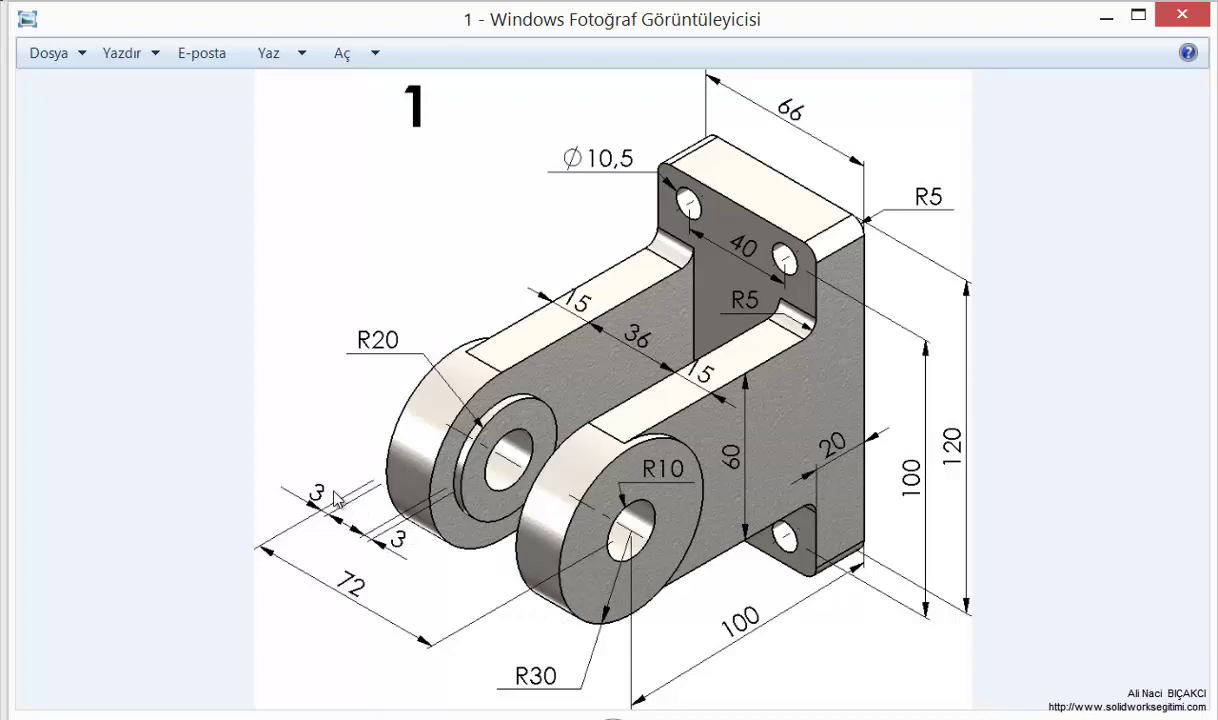
Minimize Windows Photo Viewer after reviewing the clevis drawing
{"action": "left_click", "coordinate": [1106, 18]}
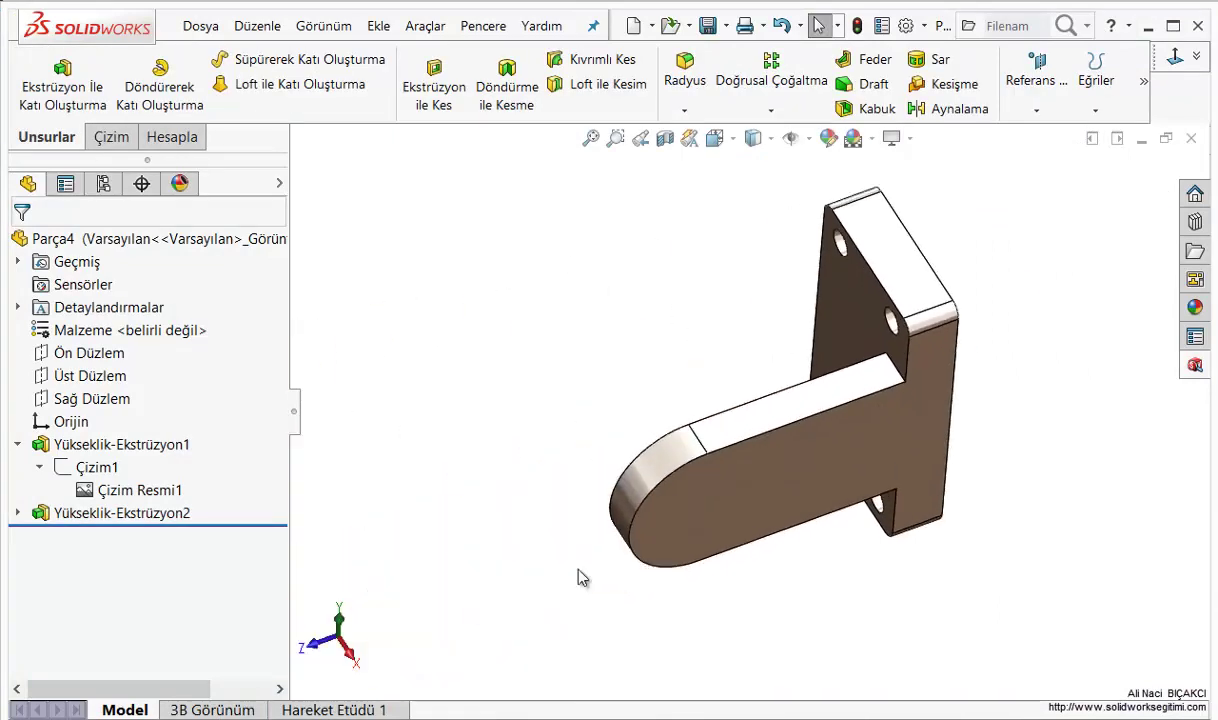
Sketch a circle on the lug's flat face, centred on the arc centre, matching the 30 mm radius
{"action": "scroll", "coordinate": [650, 530], "scroll_direction": "down", "scroll_amount": 3}
{"action": "left_click", "coordinate": [693, 503]}
{"action": "left_click", "coordinate": [776, 428]}
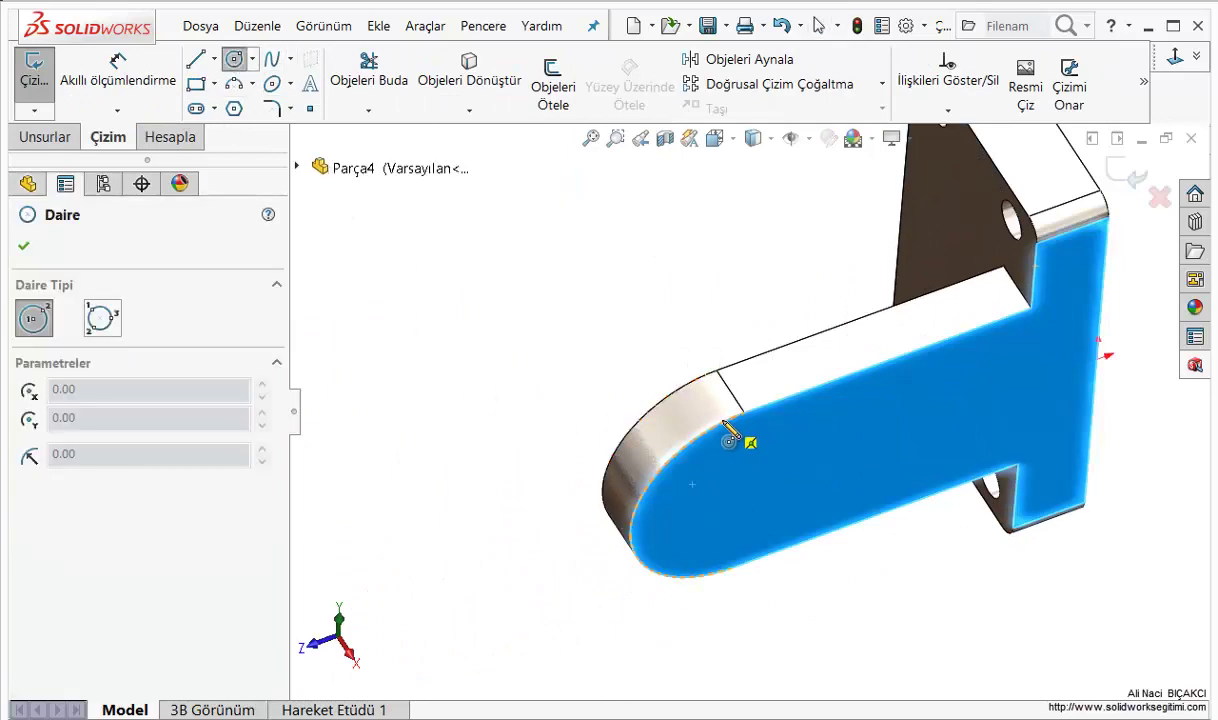
{"action": "left_click", "coordinate": [737, 489]}
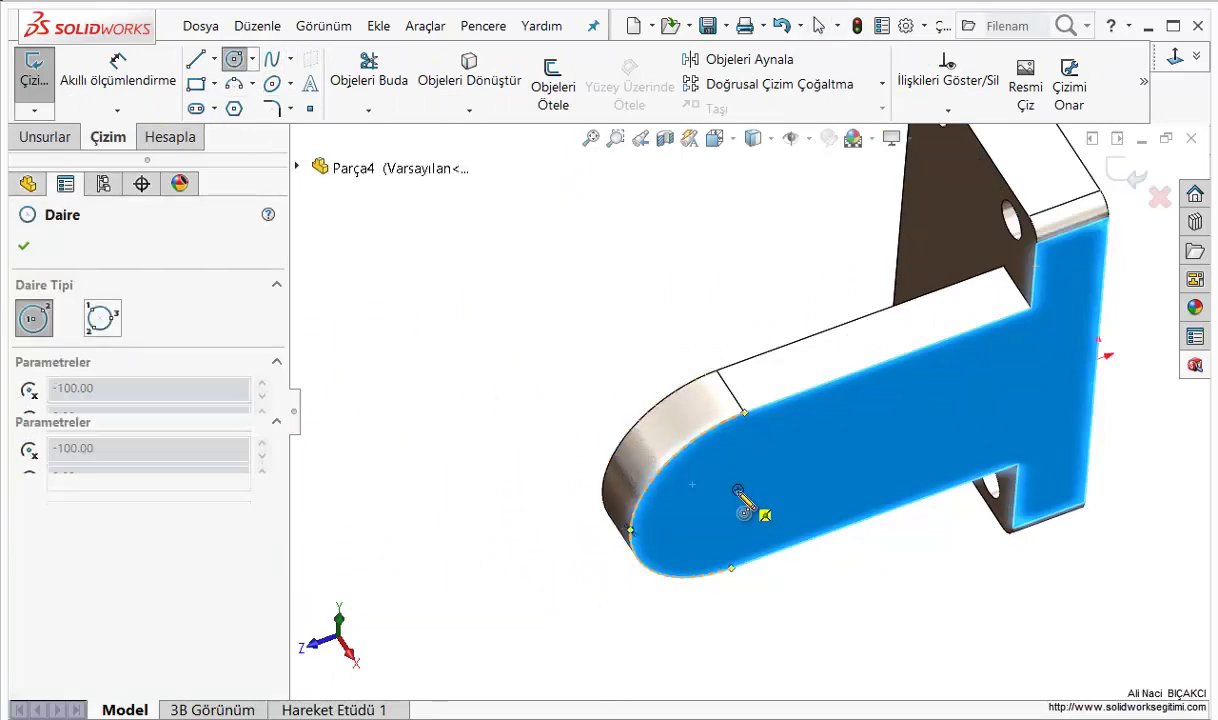
{"action": "left_click", "coordinate": [744, 412]}
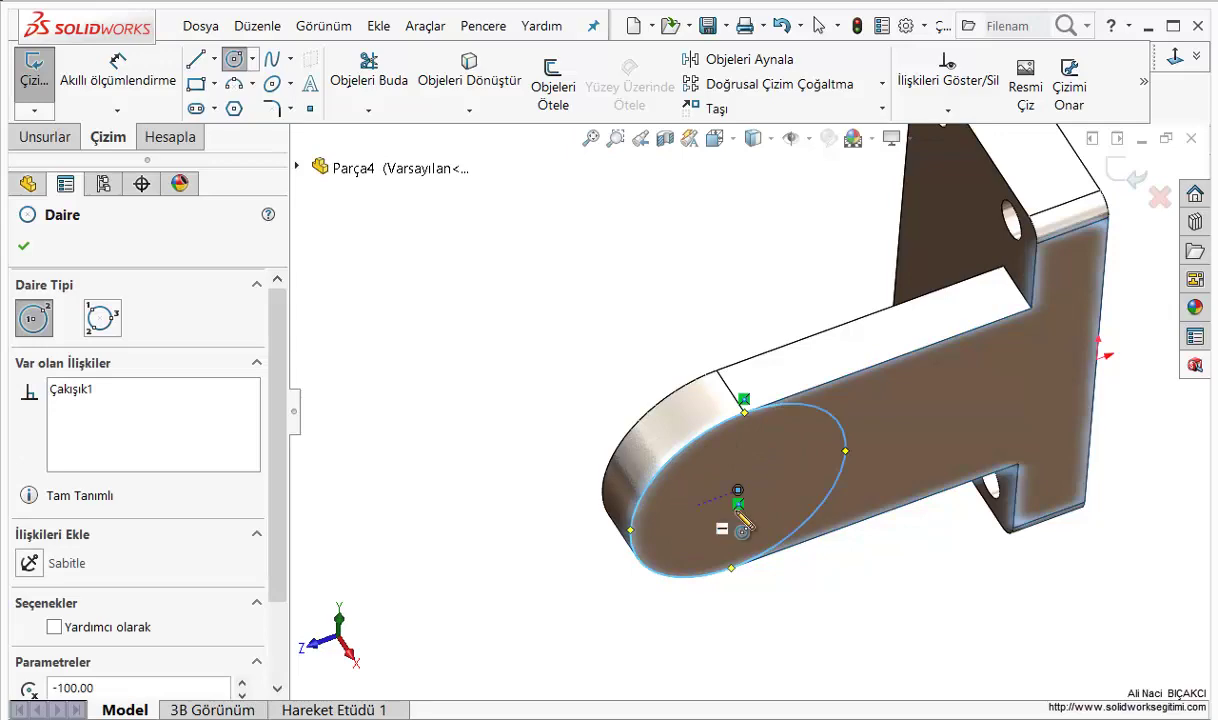
{"action": "key", "text": "Escape"}
{"action": "key", "text": "ctrl+8"}
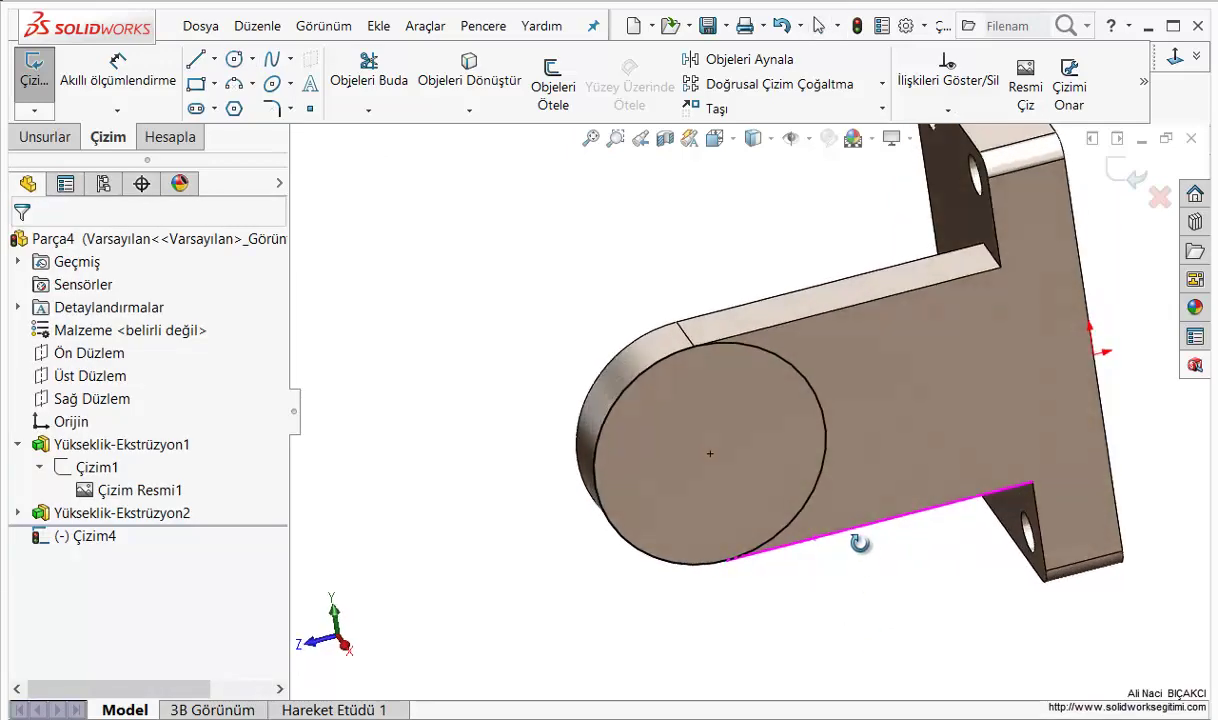
Extrude the circle 2 mm into a raised disc and compare it with the reference drawing
{"action": "left_click", "coordinate": [45, 137]}
{"action": "left_click", "coordinate": [61, 80]}
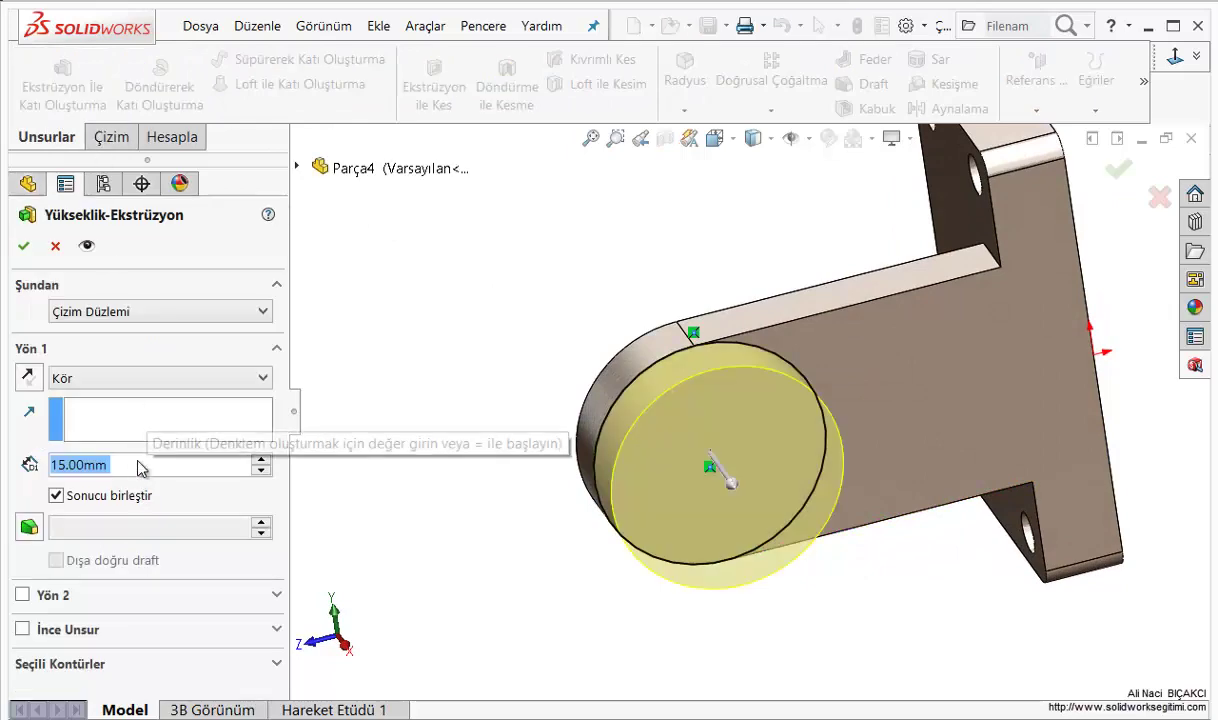
{"action": "type", "text": "2"}
{"action": "key", "text": "Return"}
{"action": "middle_click_drag", "start_coordinate": [598, 498], "coordinate": [707, 557]}
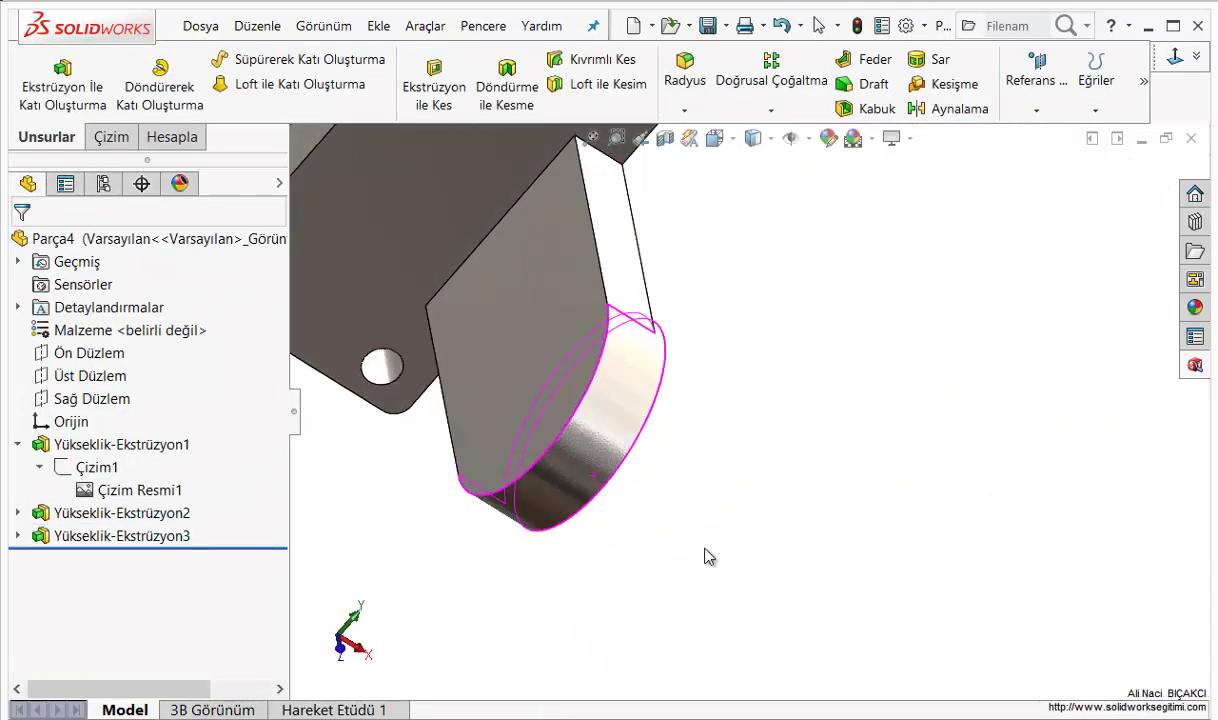
{"action": "middle_click_drag", "start_coordinate": [576, 470], "coordinate": [833, 576]}
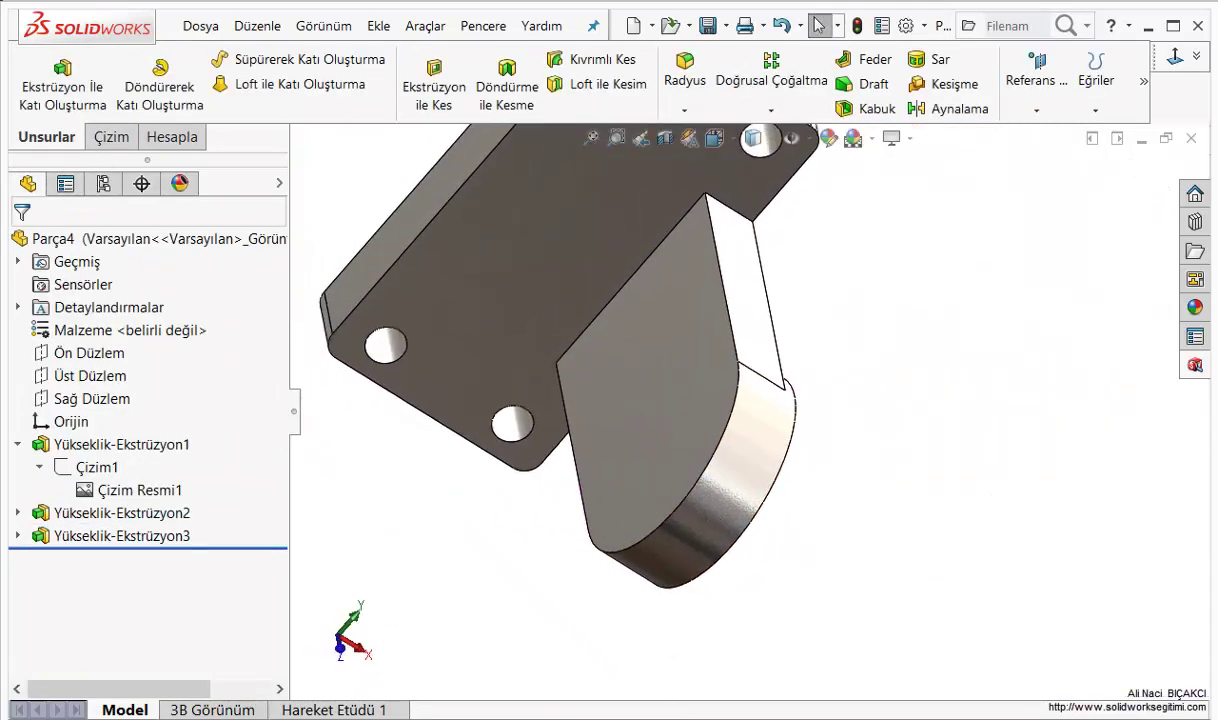
{"action": "key", "text": "alt+Tab"}
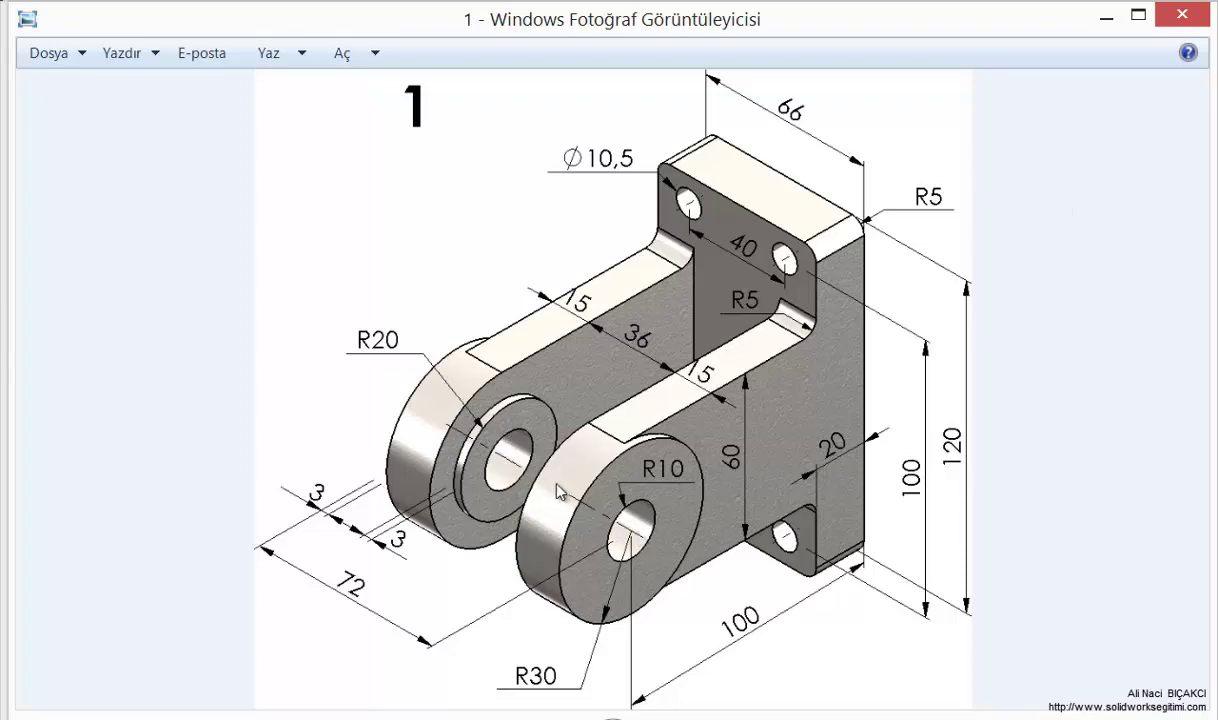
Start a sketch on the lug's flat face and draw a circle at the rounded end's centre
{"action": "left_click", "coordinate": [1107, 17]}
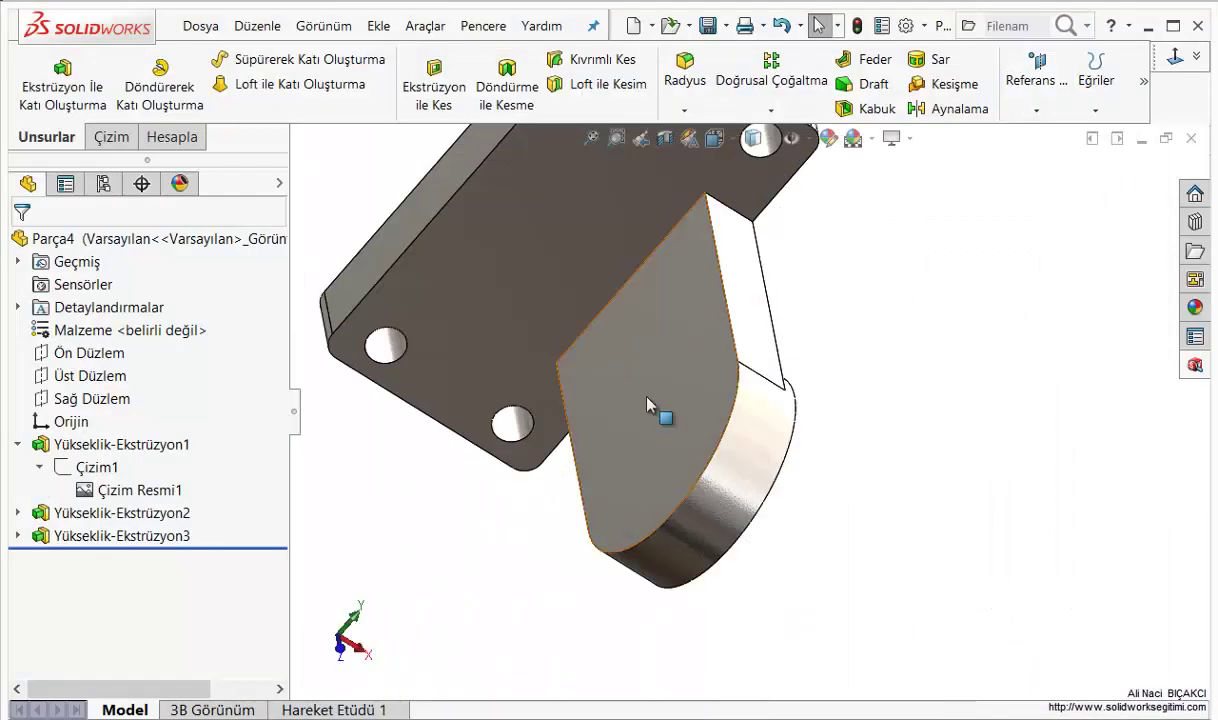
{"action": "left_click", "coordinate": [690, 427]}
{"action": "left_click", "coordinate": [772, 354]}
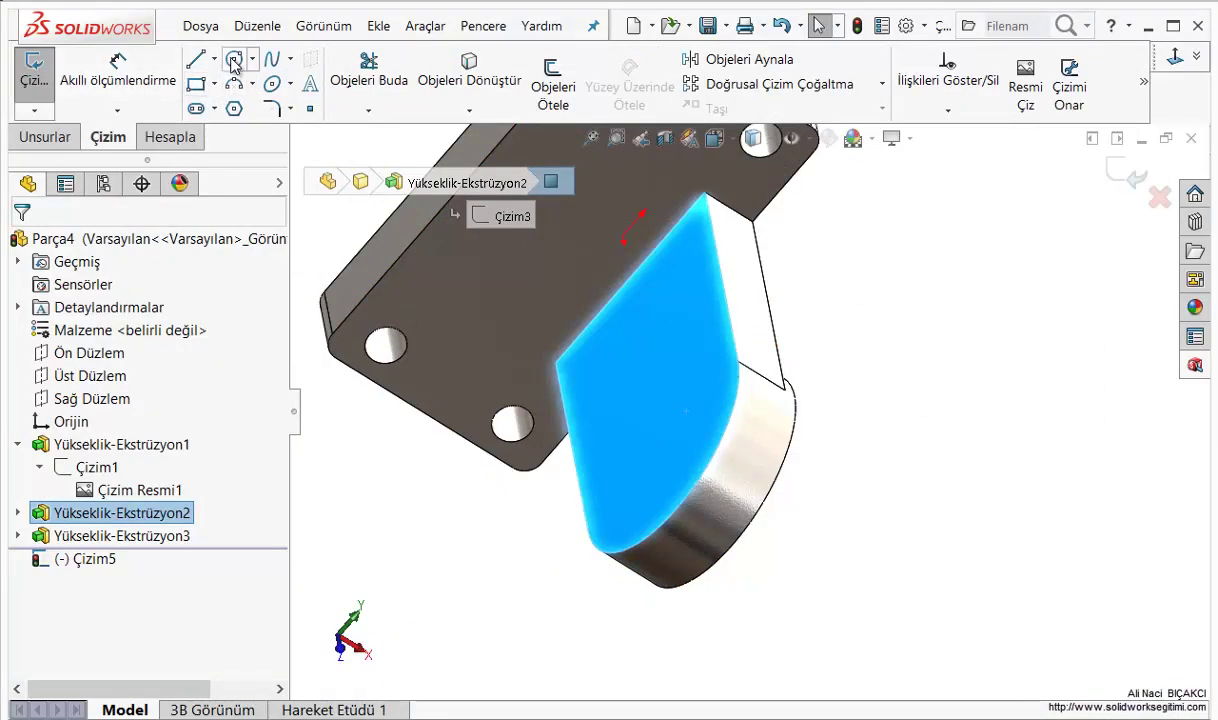
{"action": "left_click", "coordinate": [1175, 57]}
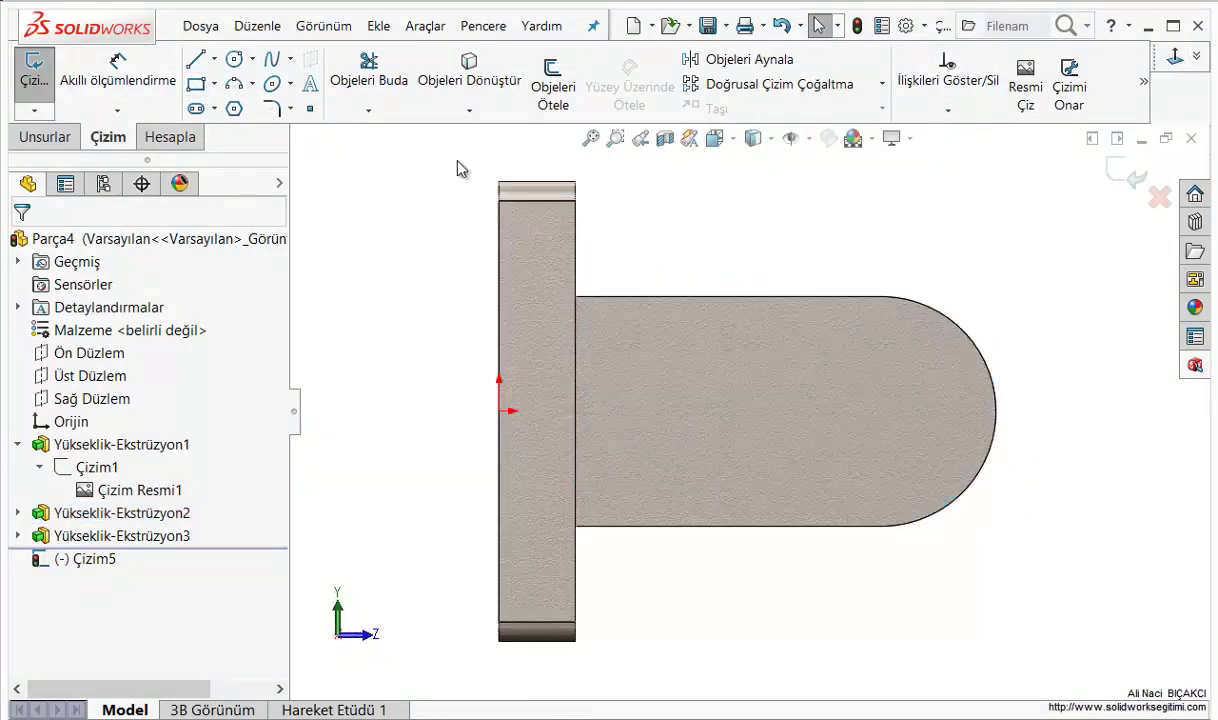
{"action": "left_click", "coordinate": [234, 58]}
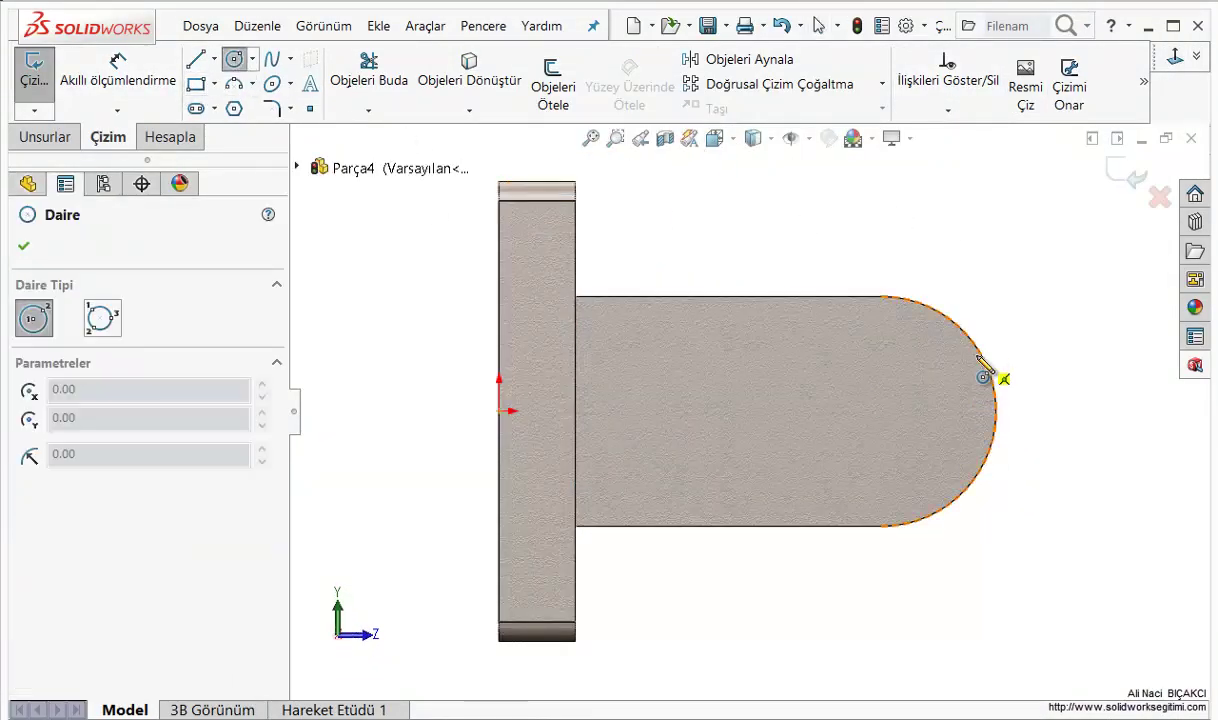
{"action": "left_click", "coordinate": [881, 411]}
{"action": "left_click", "coordinate": [925, 366]}
Dimension the circle to Ø40, correcting it from an initial 20
{"action": "right_click", "coordinate": [935, 240]}
{"action": "left_click", "coordinate": [1118, 201]}
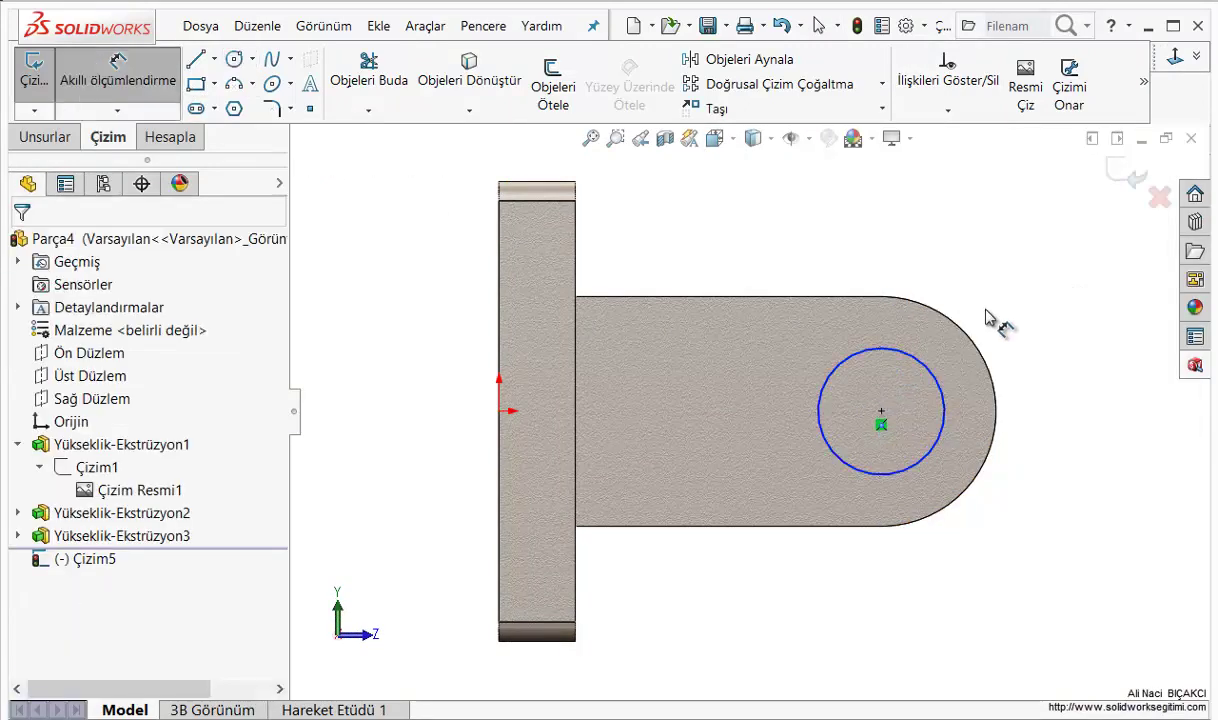
{"action": "left_click", "coordinate": [919, 359]}
{"action": "left_click", "coordinate": [1008, 285]}
{"action": "type", "text": "20"}
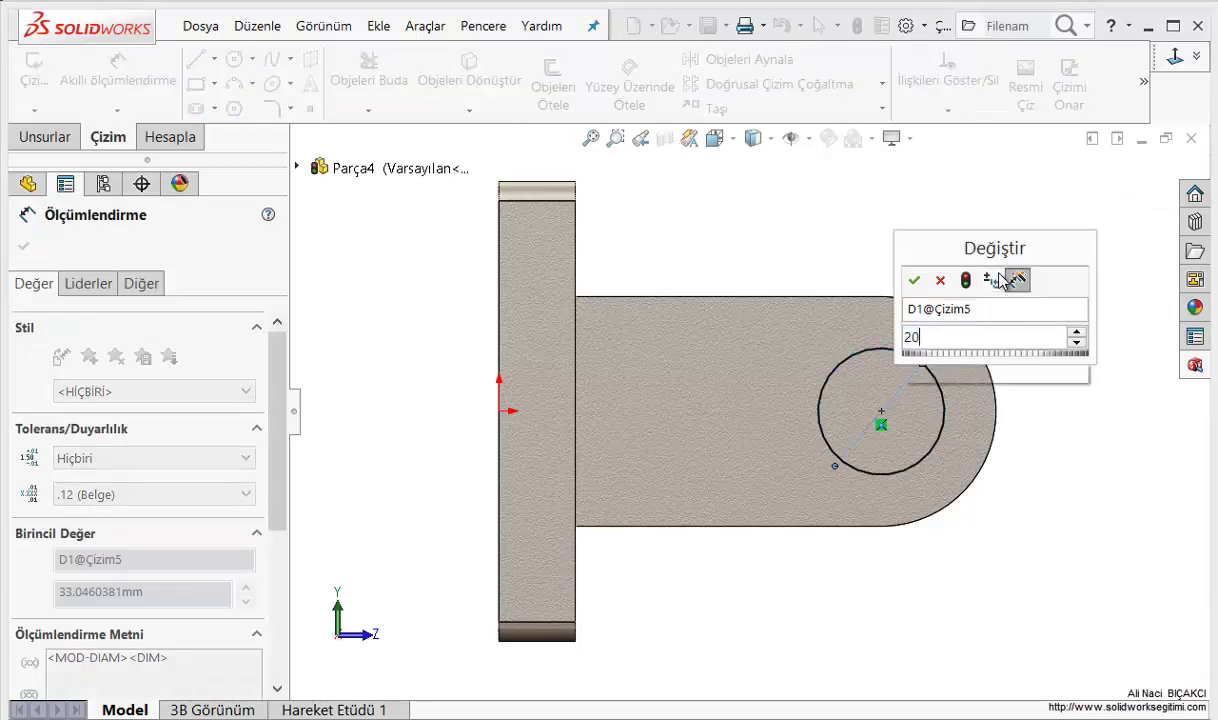
{"action": "key", "text": "Return"}
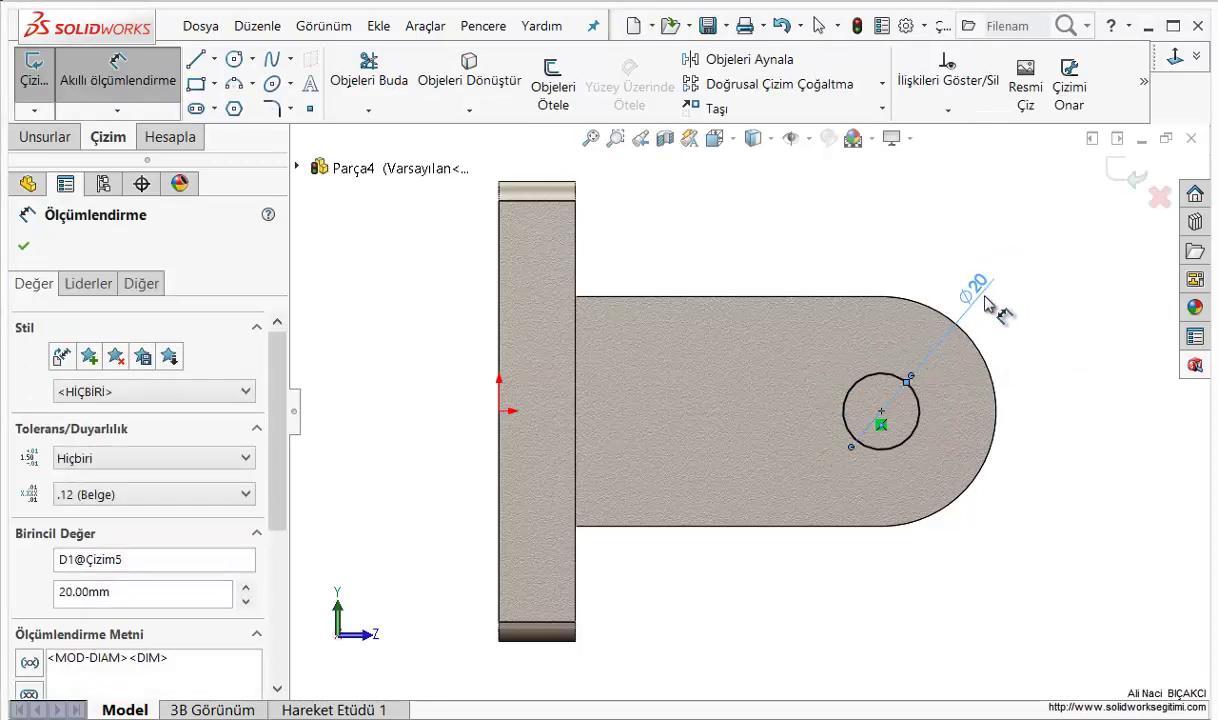
{"action": "double_click", "coordinate": [979, 286]}
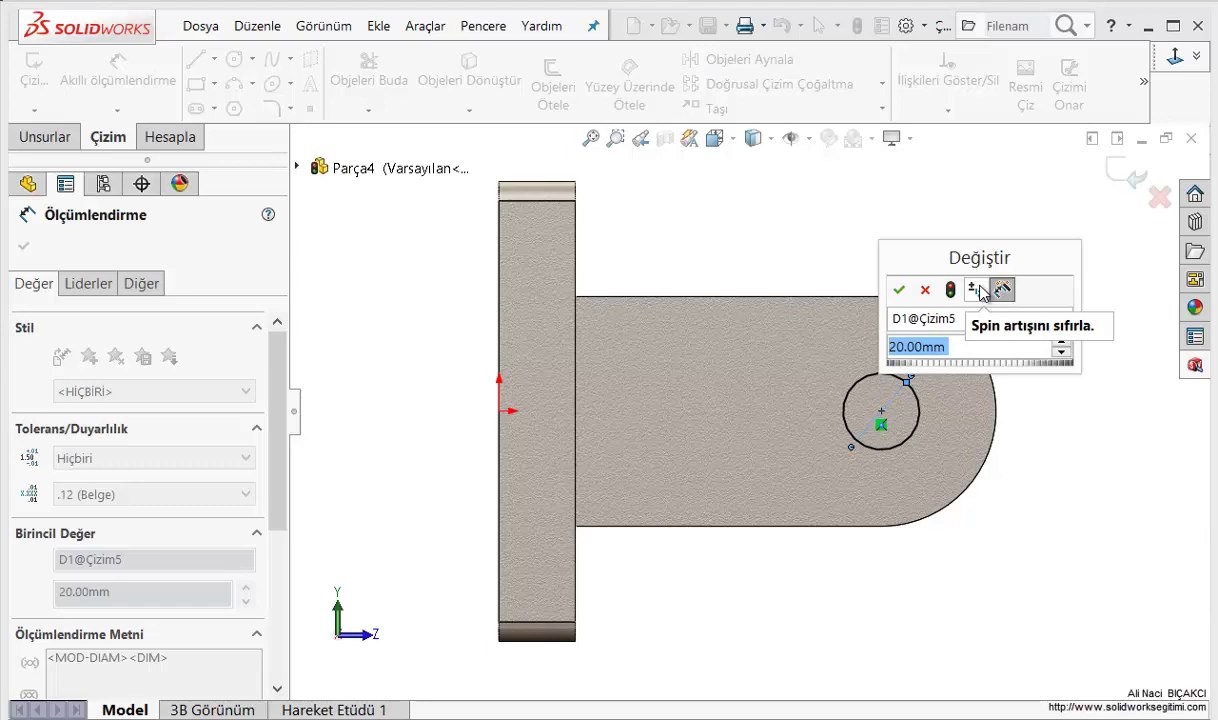
{"action": "type", "text": "40"}
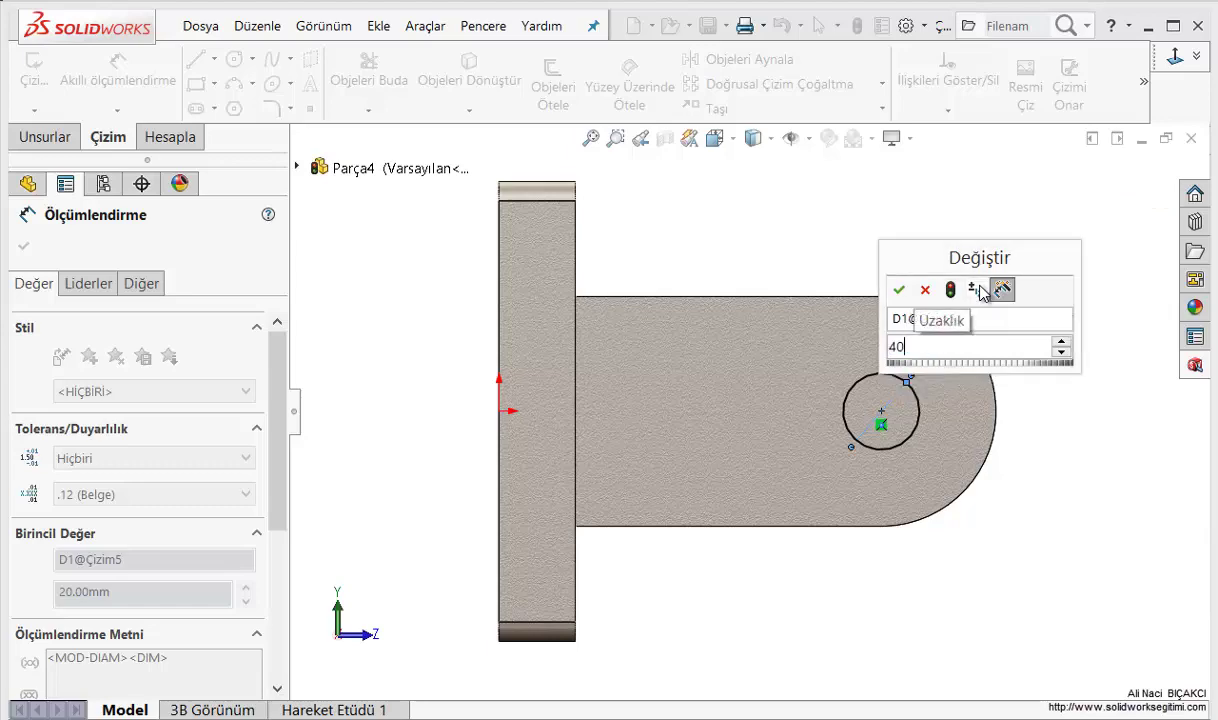
{"action": "key", "text": "Return"}
{"action": "key", "text": "Escape"}
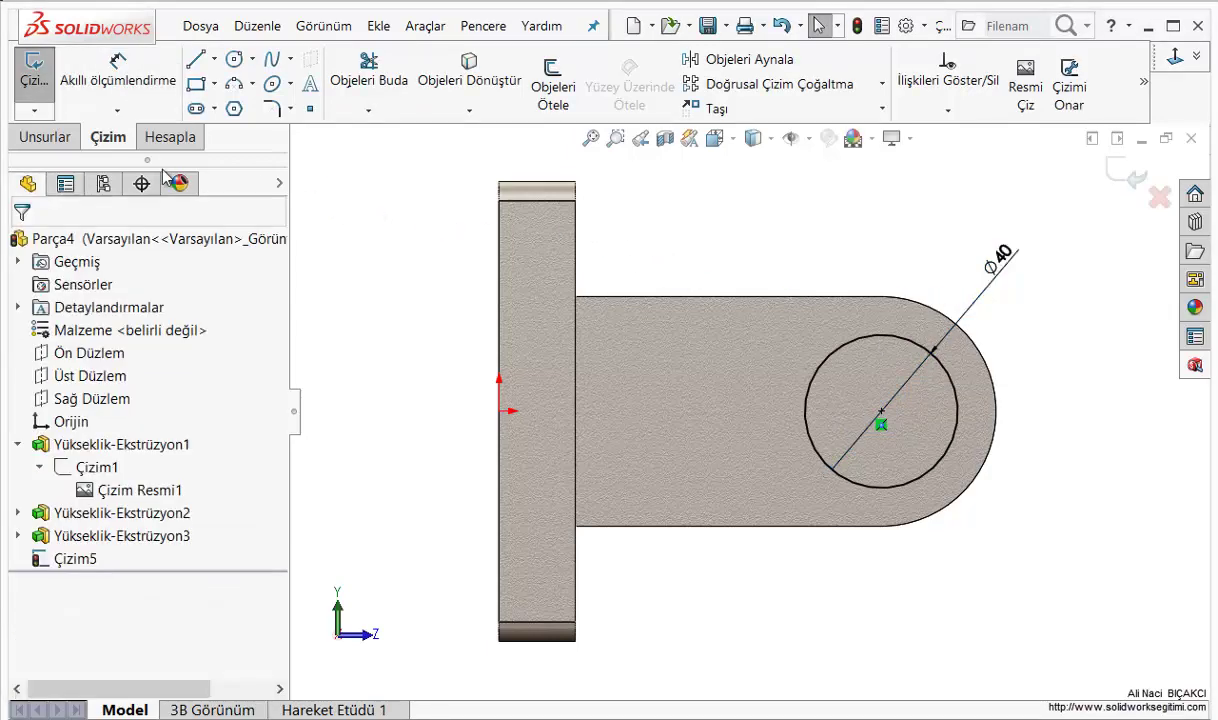
Extrude the Ø40 circle 3 mm into a boss and compare with the reference drawing
{"action": "left_click", "coordinate": [46, 137]}
{"action": "left_click", "coordinate": [62, 85]}
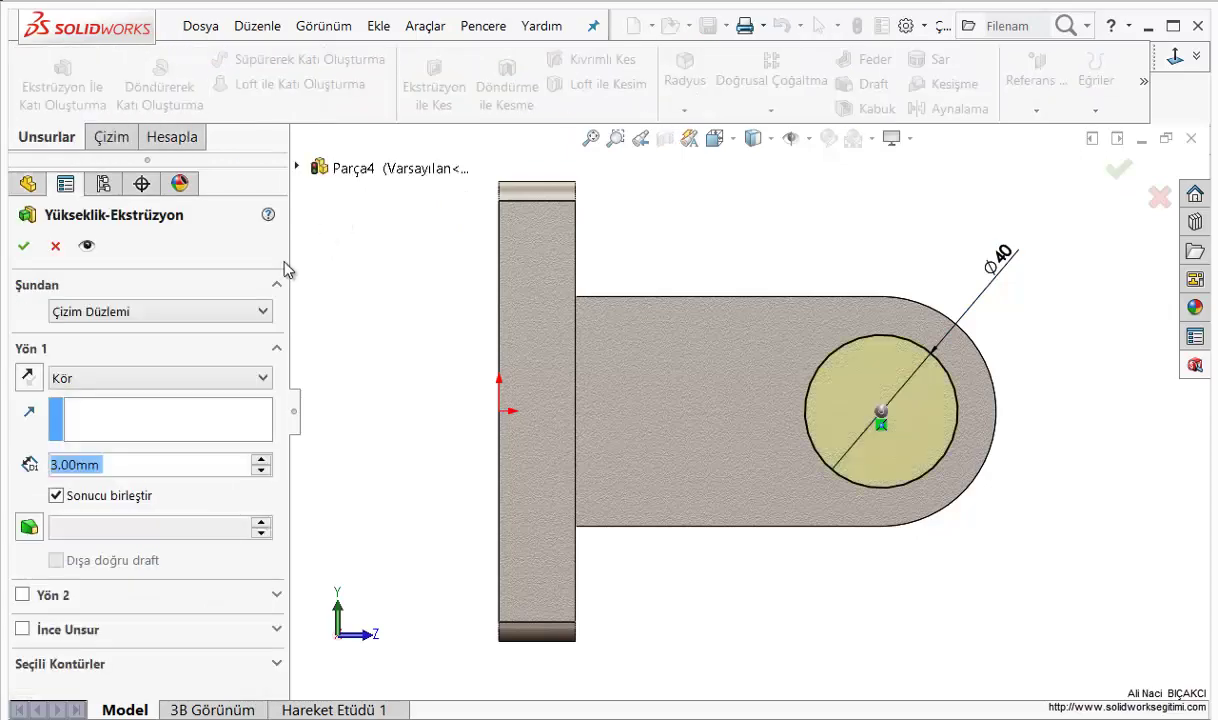
{"action": "key", "text": "Return"}
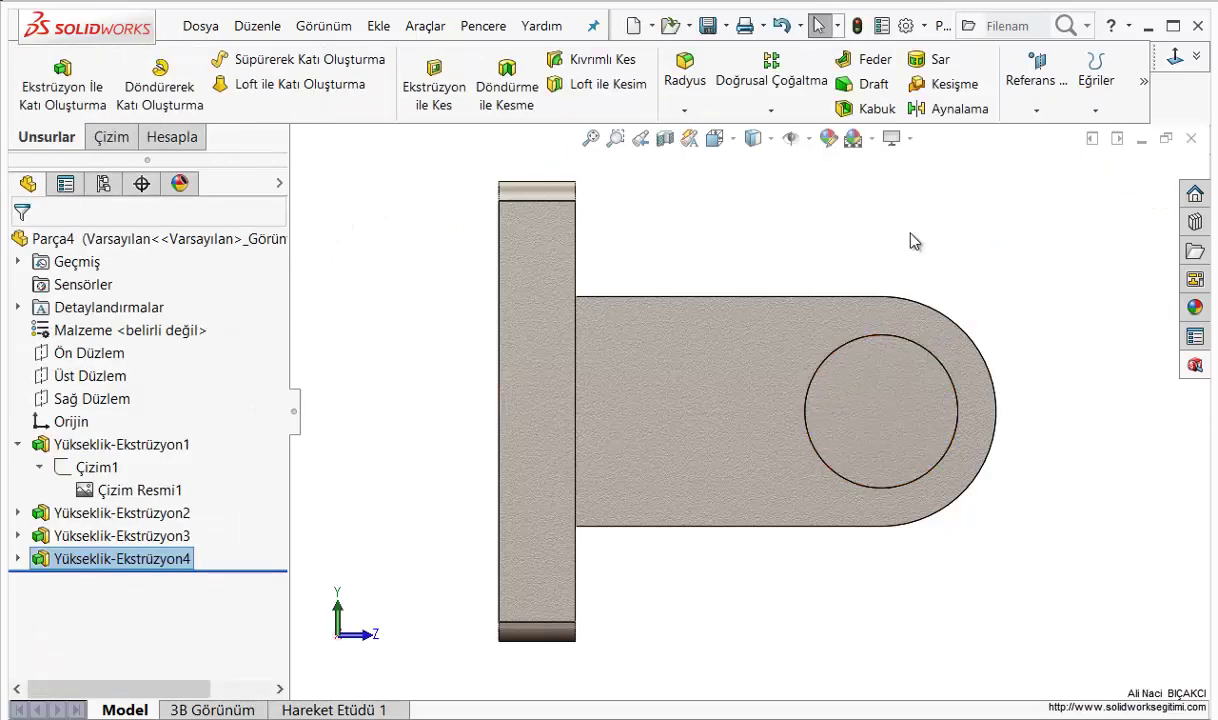
{"action": "mouse_move", "coordinate": [911, 239]}
{"action": "middle_mouse_down"}
{"action": "mouse_move", "coordinate": [825, 466]}
{"action": "mouse_move", "coordinate": [760, 480]}
{"action": "middle_mouse_up"}
{"action": "key", "text": "alt+Tab"}
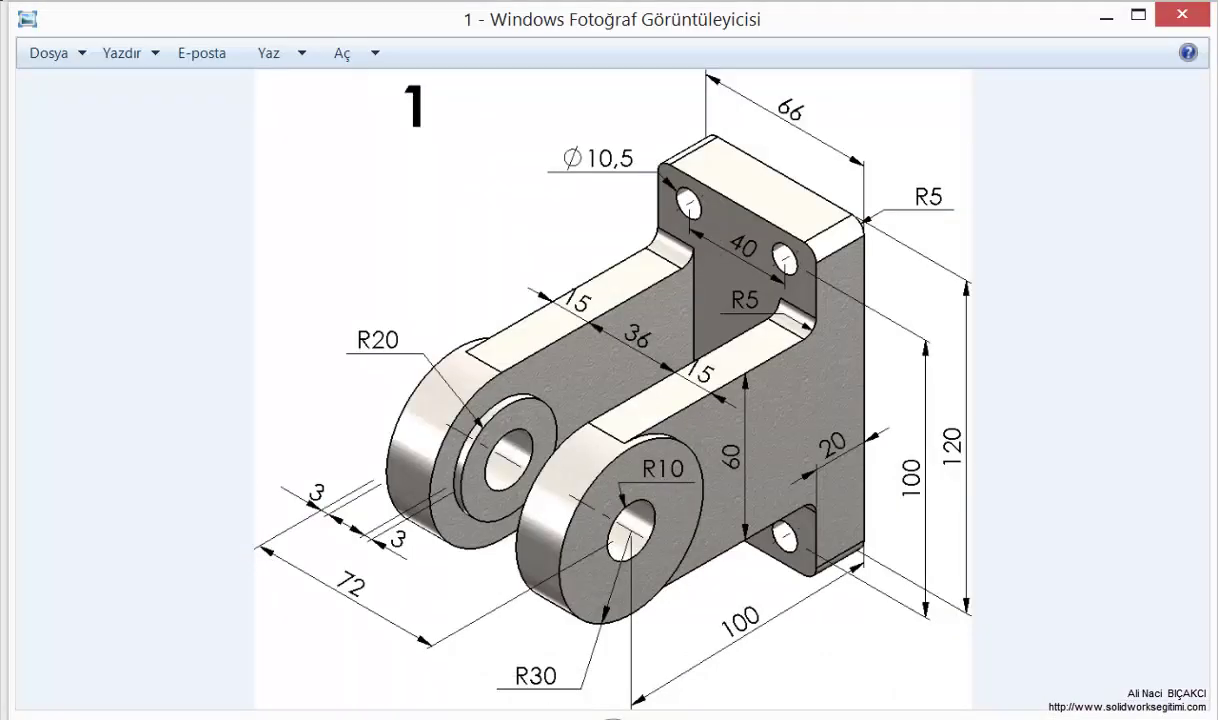
Start a sketch on the disc's round end face and draw a circle at its centre
{"action": "left_click", "coordinate": [160, 700]}
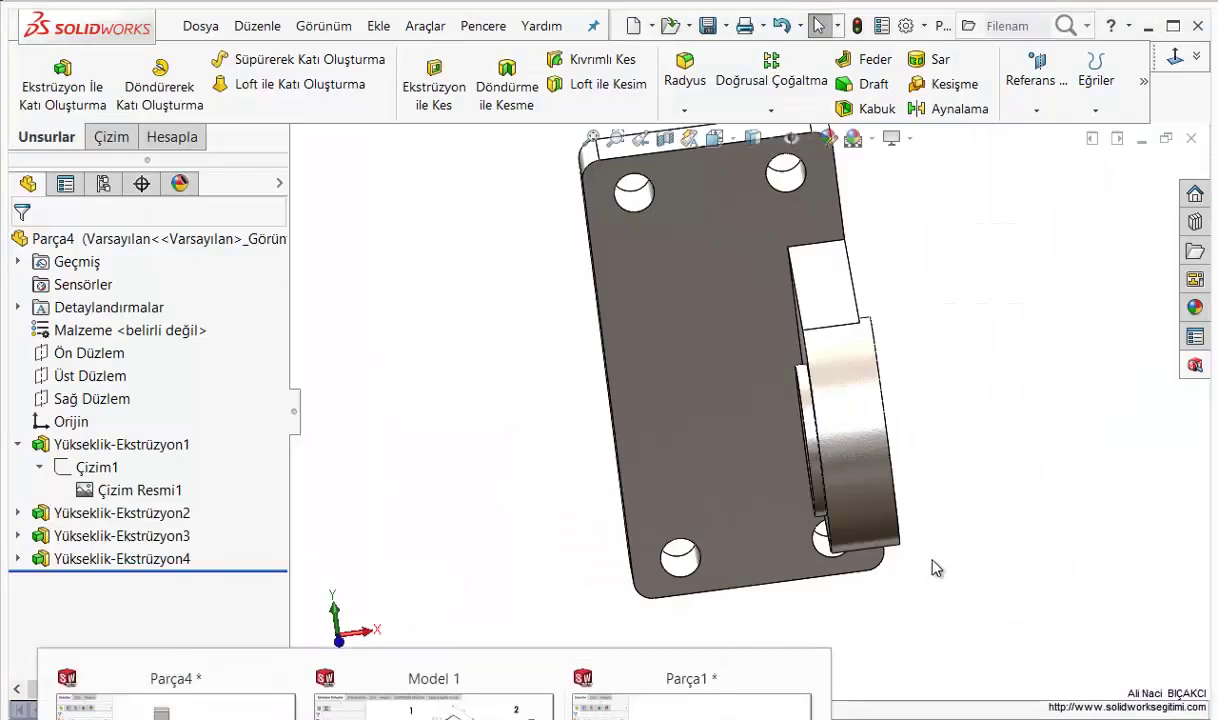
{"action": "mouse_move", "coordinate": [1020, 468]}
{"action": "middle_mouse_down"}
{"action": "mouse_move", "coordinate": [952, 430]}
{"action": "mouse_move", "coordinate": [772, 484]}
{"action": "middle_mouse_up"}
{"action": "left_click", "coordinate": [772, 484]}
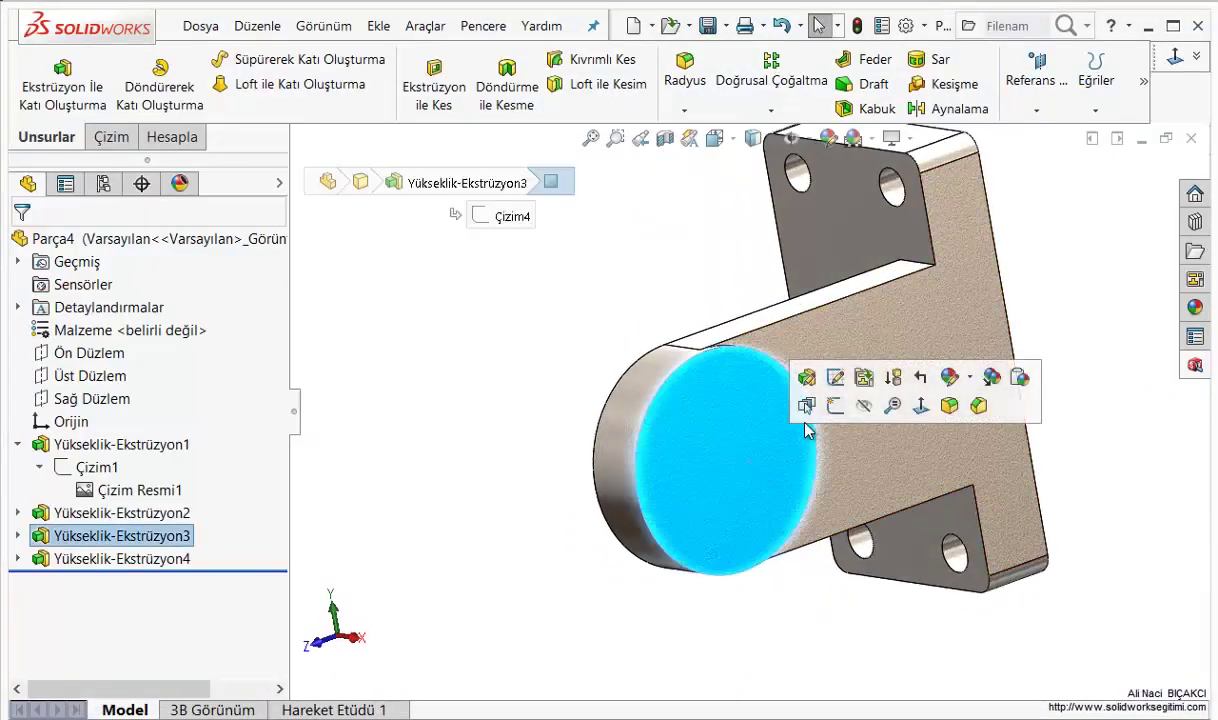
{"action": "left_click", "coordinate": [834, 405]}
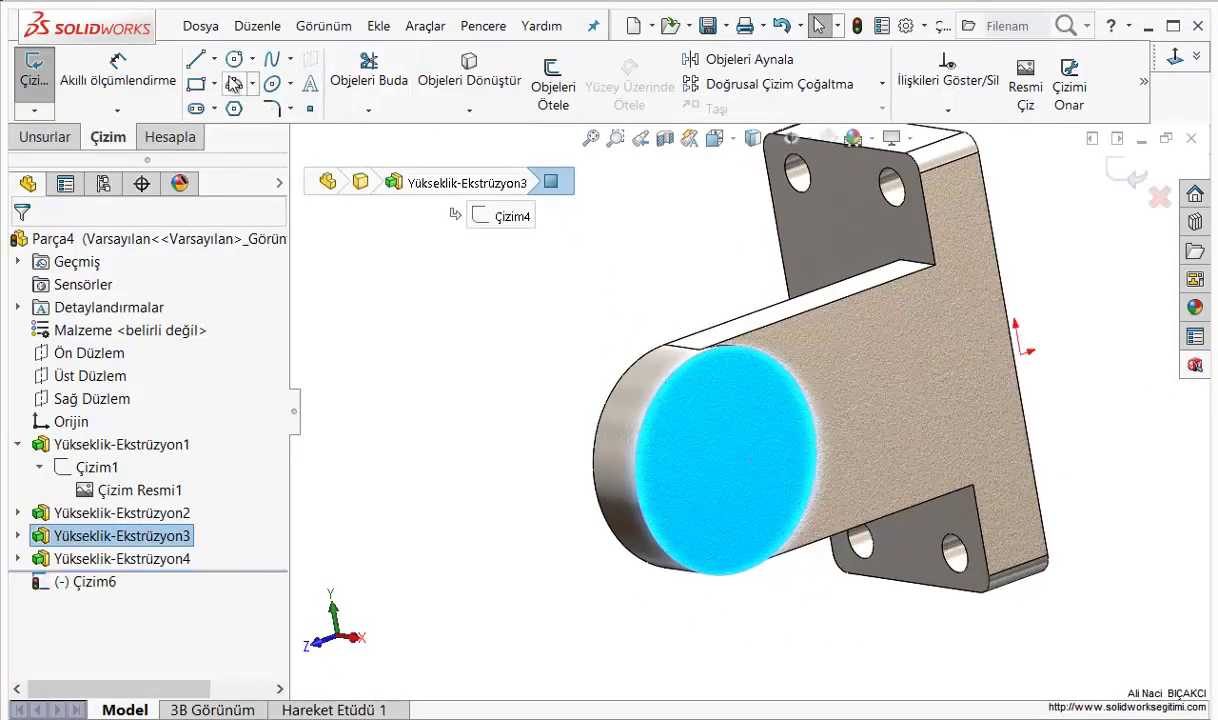
{"action": "key", "text": "c"}
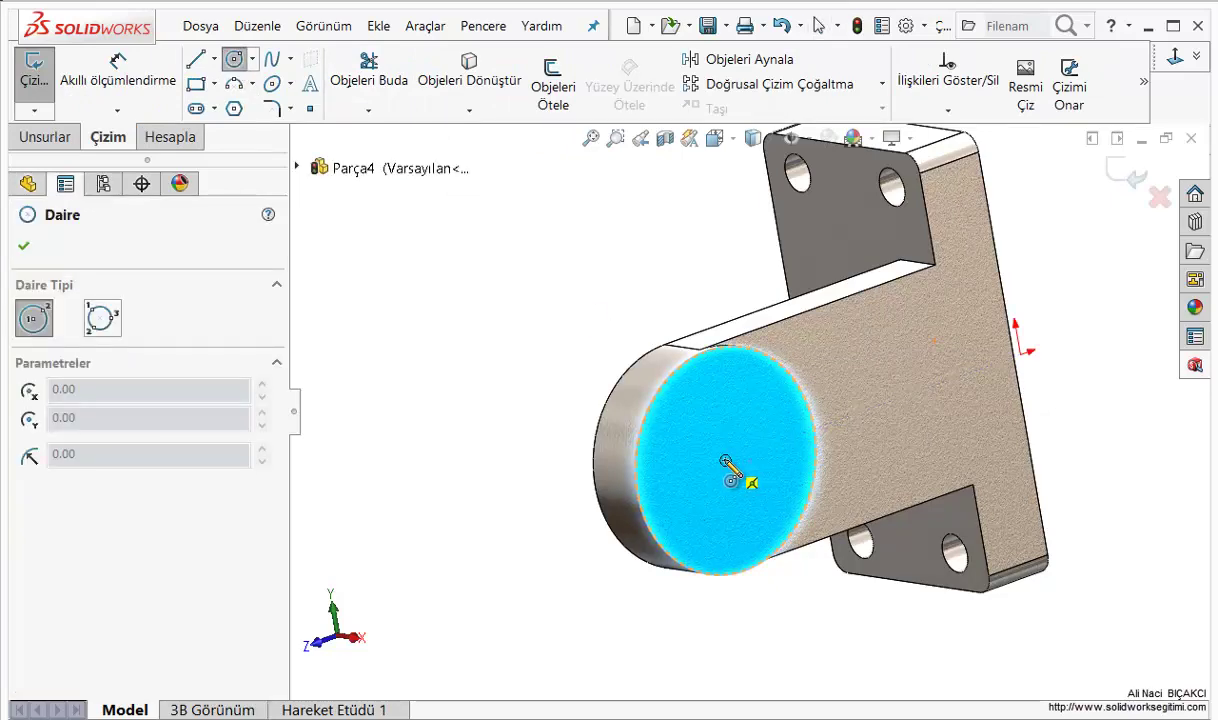
{"action": "left_click", "coordinate": [726, 461]}
{"action": "left_click", "coordinate": [724, 414]}
Dimension the circle Ø20 and move its label inside the face
{"action": "right_click", "coordinate": [500, 236]}
{"action": "left_click", "coordinate": [700, 258]}
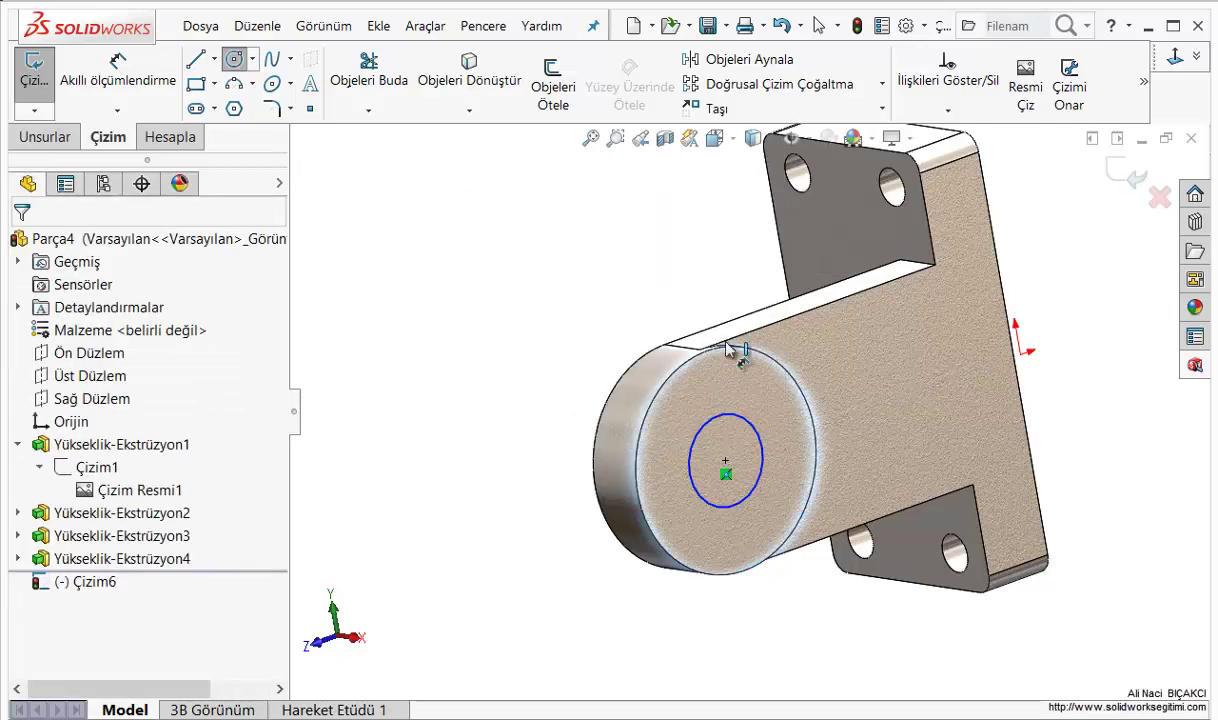
{"action": "left_click", "coordinate": [742, 421]}
{"action": "left_click", "coordinate": [585, 425]}
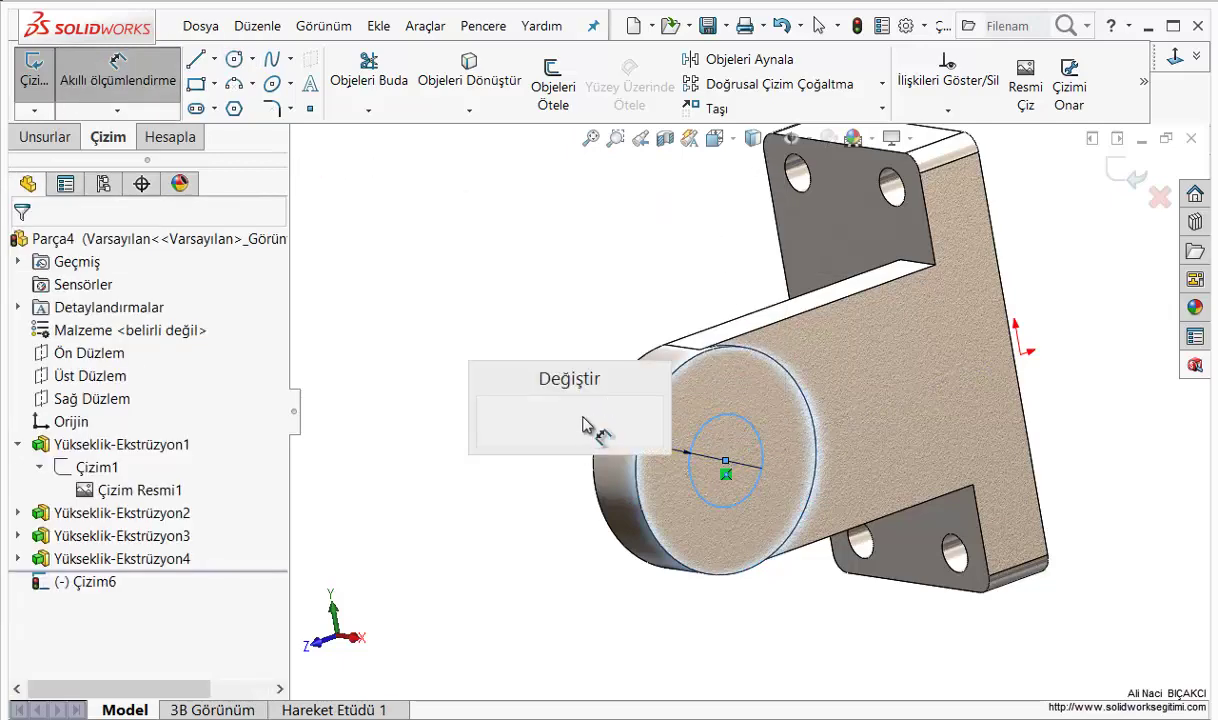
{"action": "type", "text": "20"}
{"action": "key", "text": "Return"}
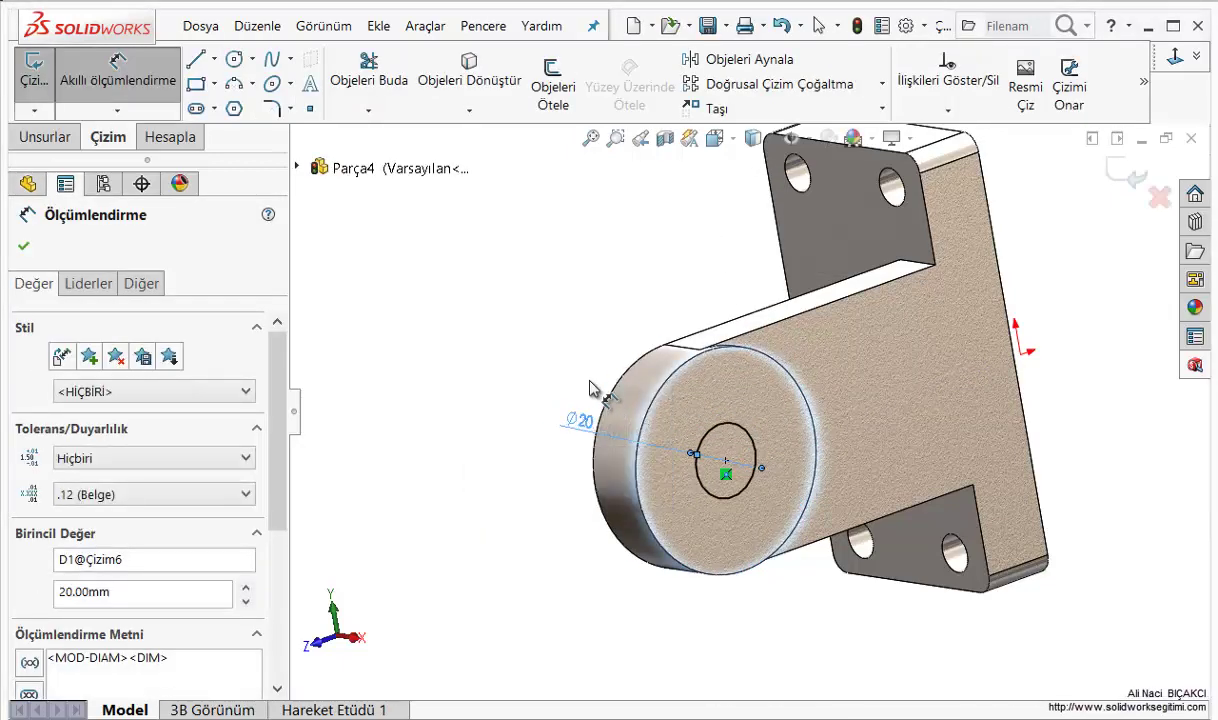
{"action": "key", "text": "Escape"}
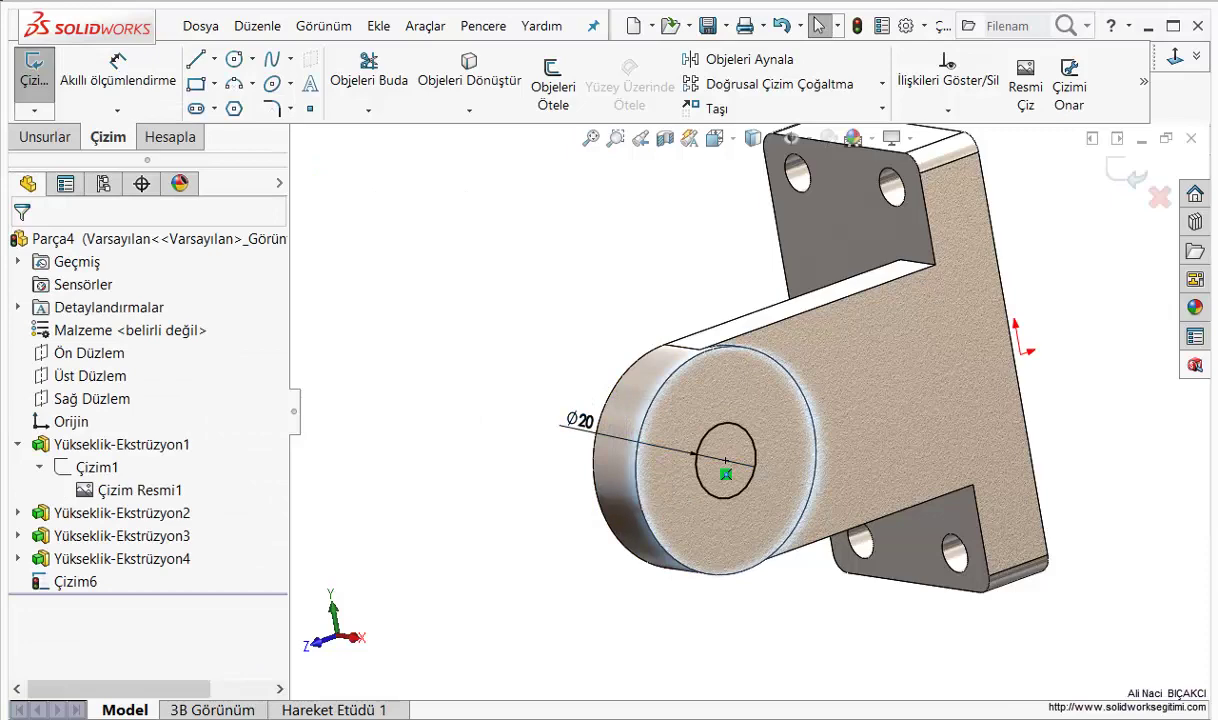
{"action": "left_click", "coordinate": [738, 713]}
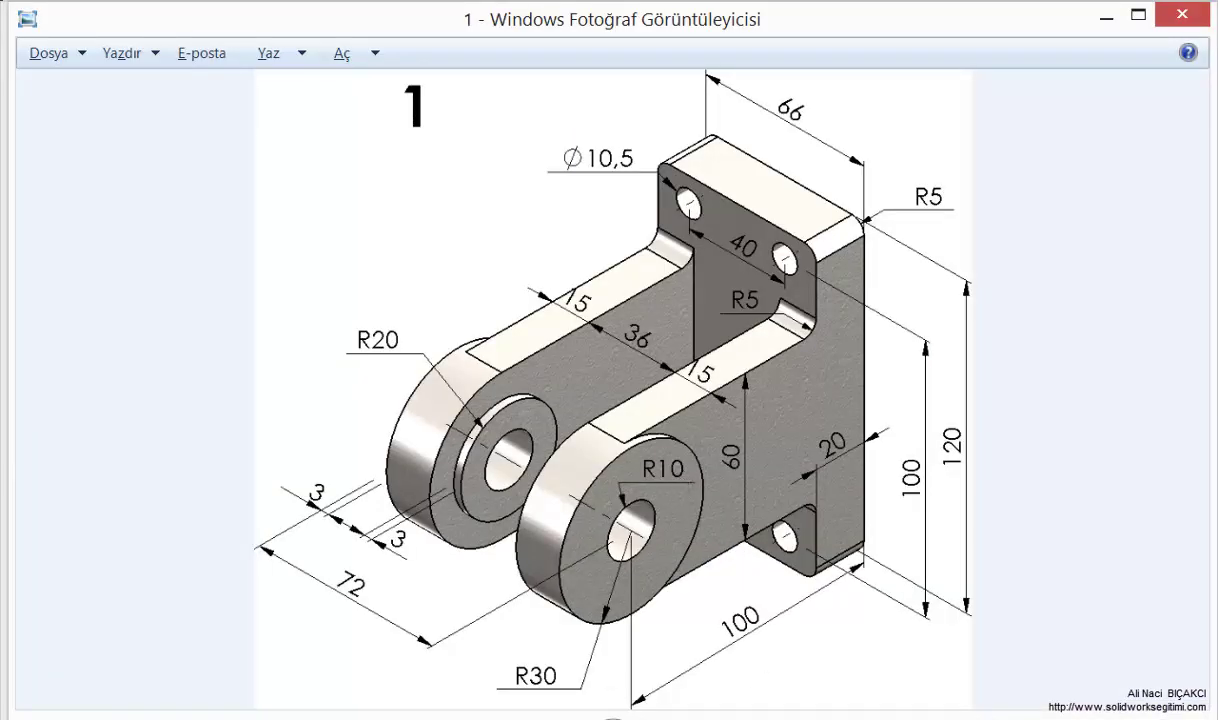
{"action": "left_click", "coordinate": [163, 655]}
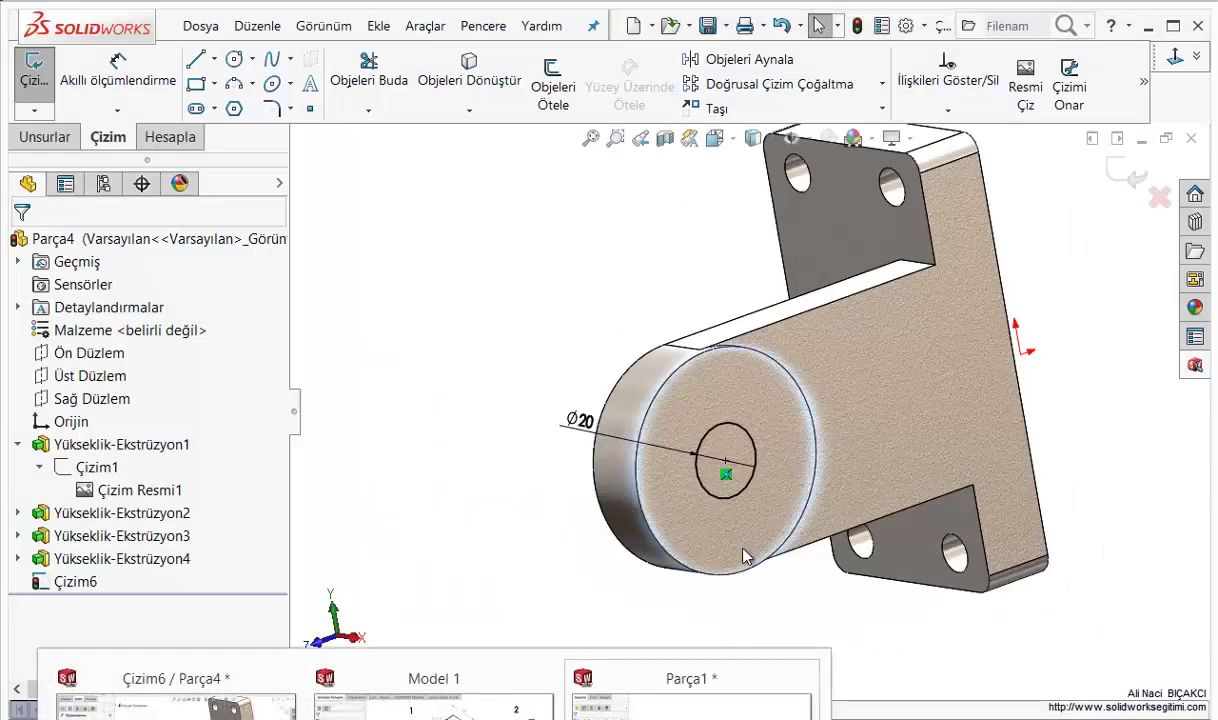
{"action": "scroll", "coordinate": [593, 432], "scroll_direction": "down", "scroll_amount": 3}
{"action": "left_click_drag", "start_coordinate": [593, 432], "coordinate": [708, 474]}
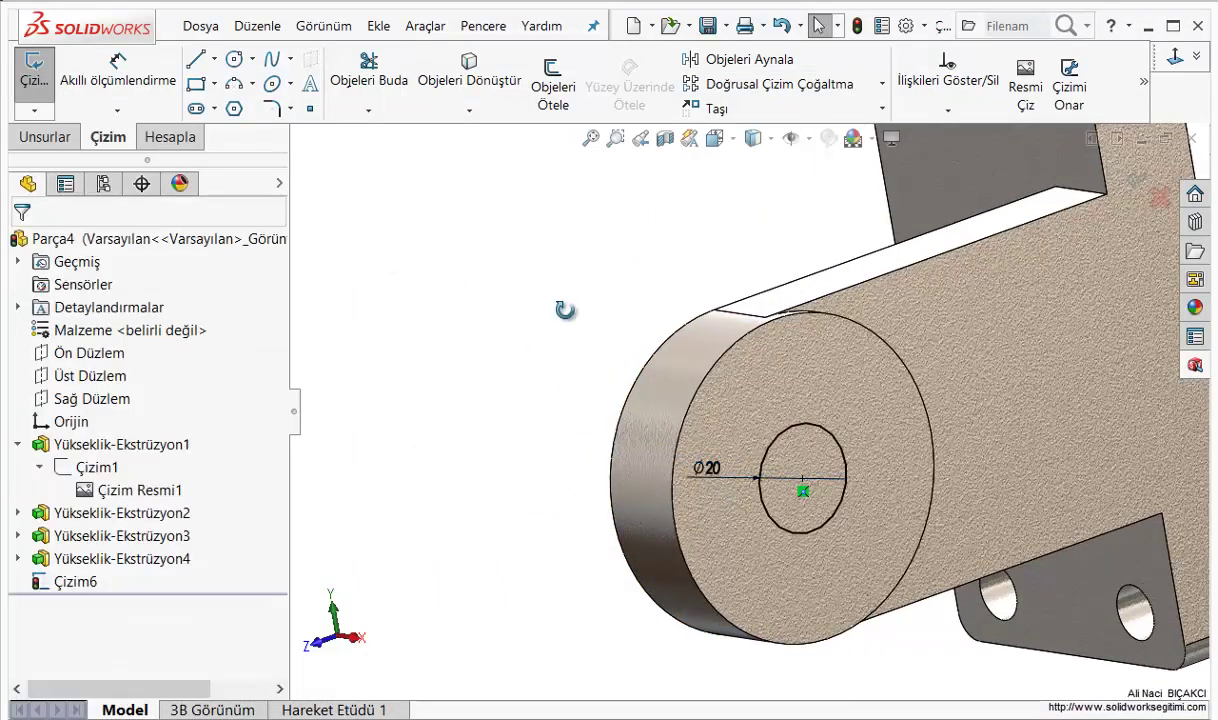
{"action": "middle_click_drag", "start_coordinate": [565, 310], "coordinate": [560, 308]}
Cut-extrude the Ø20 circle Through All (Tümünden) to make the lug hole
{"action": "left_click", "coordinate": [46, 137]}
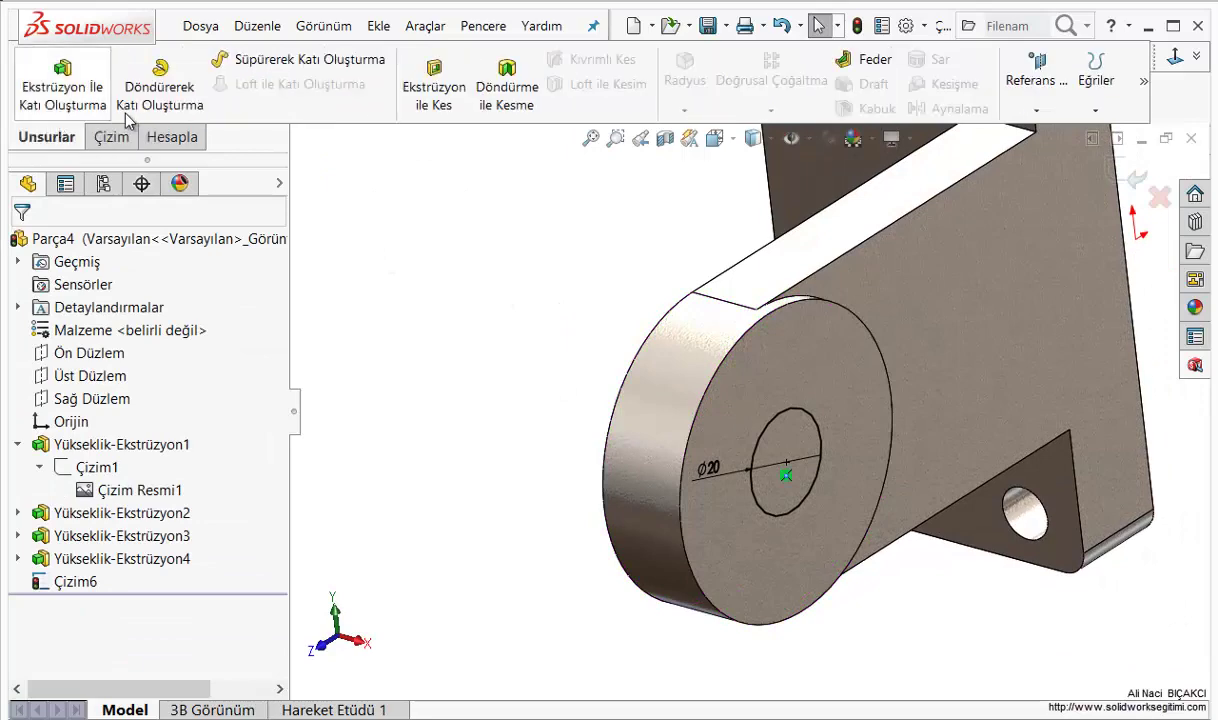
{"action": "left_click", "coordinate": [434, 85]}
{"action": "left_click", "coordinate": [138, 380]}
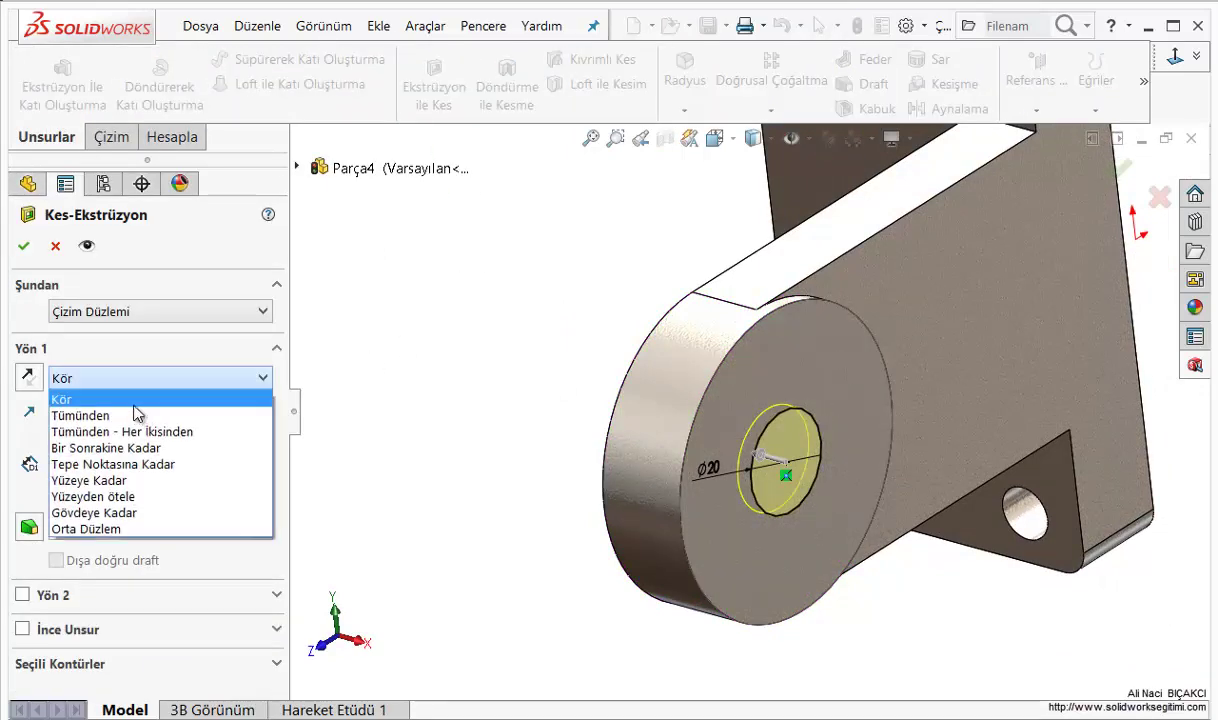
{"action": "left_click", "coordinate": [138, 413]}
{"action": "left_click", "coordinate": [24, 245]}
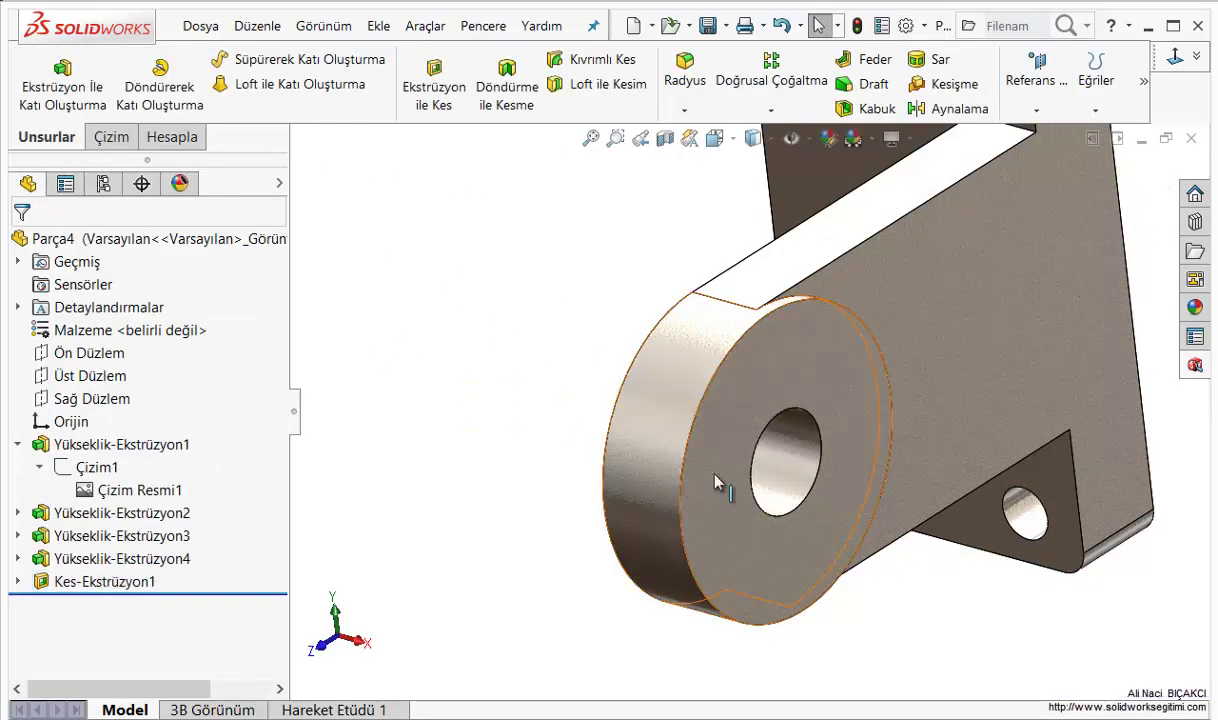
{"action": "mouse_move", "coordinate": [714, 482]}
{"action": "middle_mouse_down"}
{"action": "mouse_move", "coordinate": [800, 470]}
{"action": "mouse_move", "coordinate": [859, 497]}
{"action": "middle_mouse_up"}
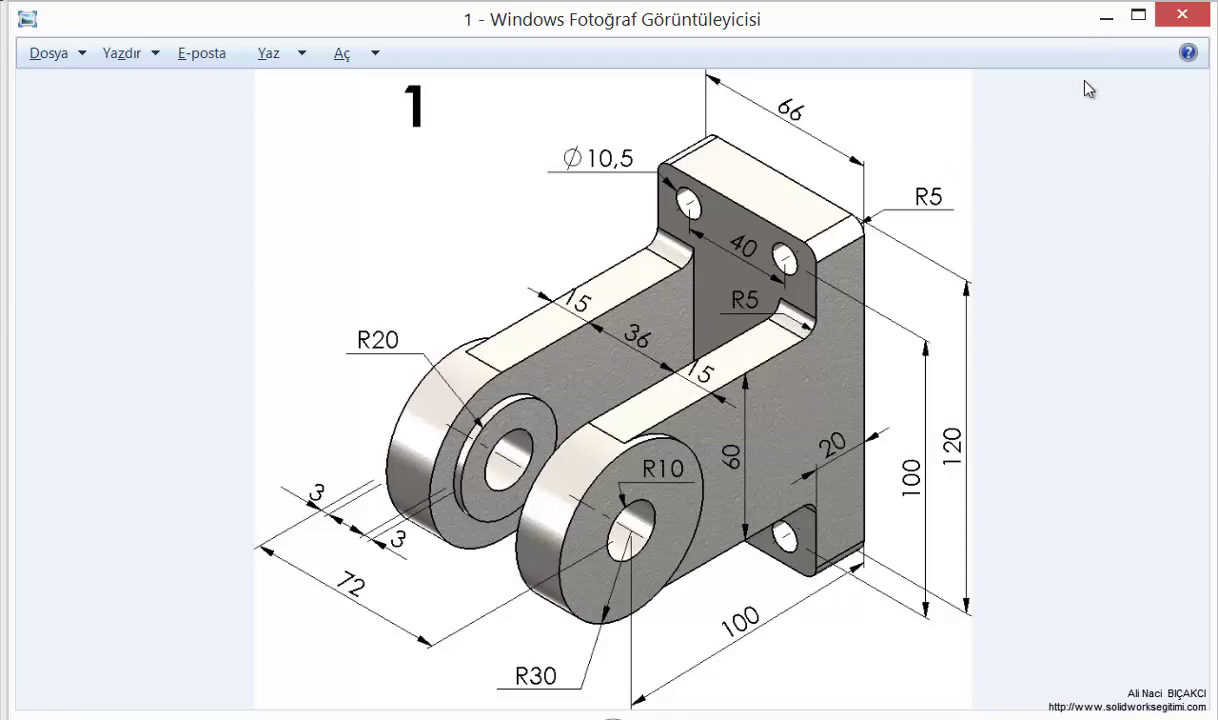
Bring the whole bracket back into view and start a fillet at 15 mm radius
{"action": "left_click", "coordinate": [1106, 16]}
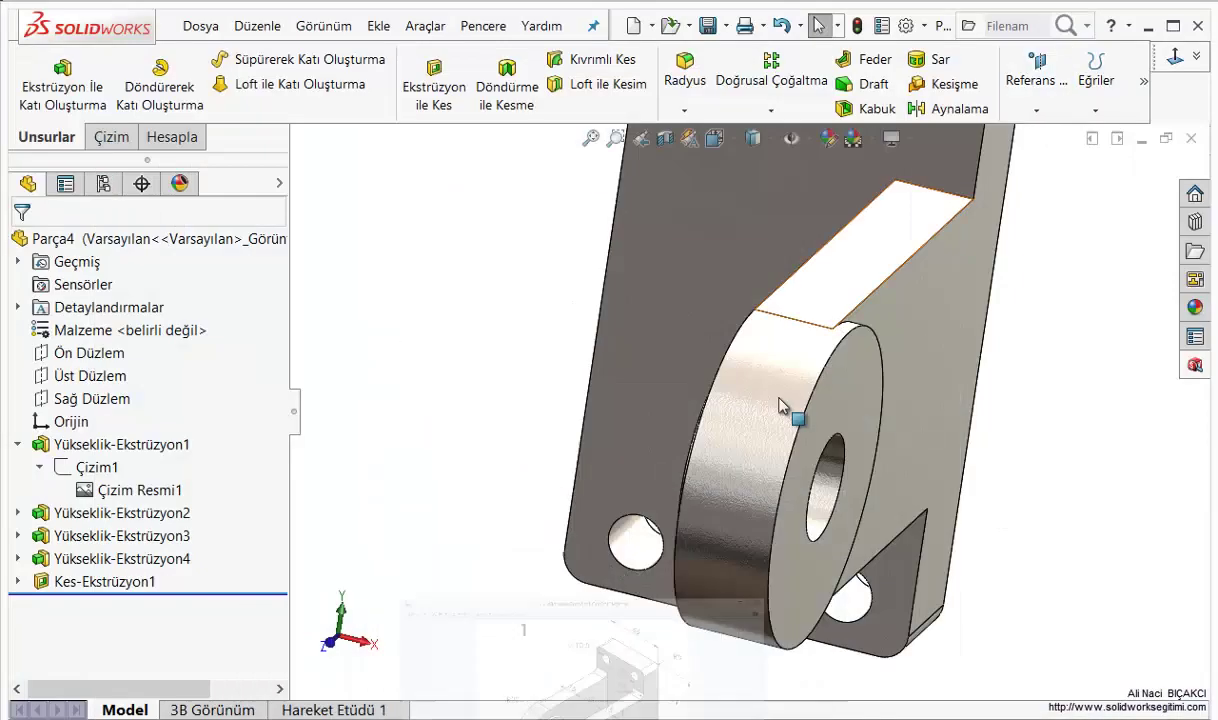
{"action": "scroll", "coordinate": [840, 390], "scroll_direction": "down", "scroll_amount": 3}
{"action": "scroll", "coordinate": [816, 412], "scroll_direction": "up", "scroll_amount": 2}
{"action": "scroll", "coordinate": [870, 340], "scroll_direction": "up", "scroll_amount": 3}
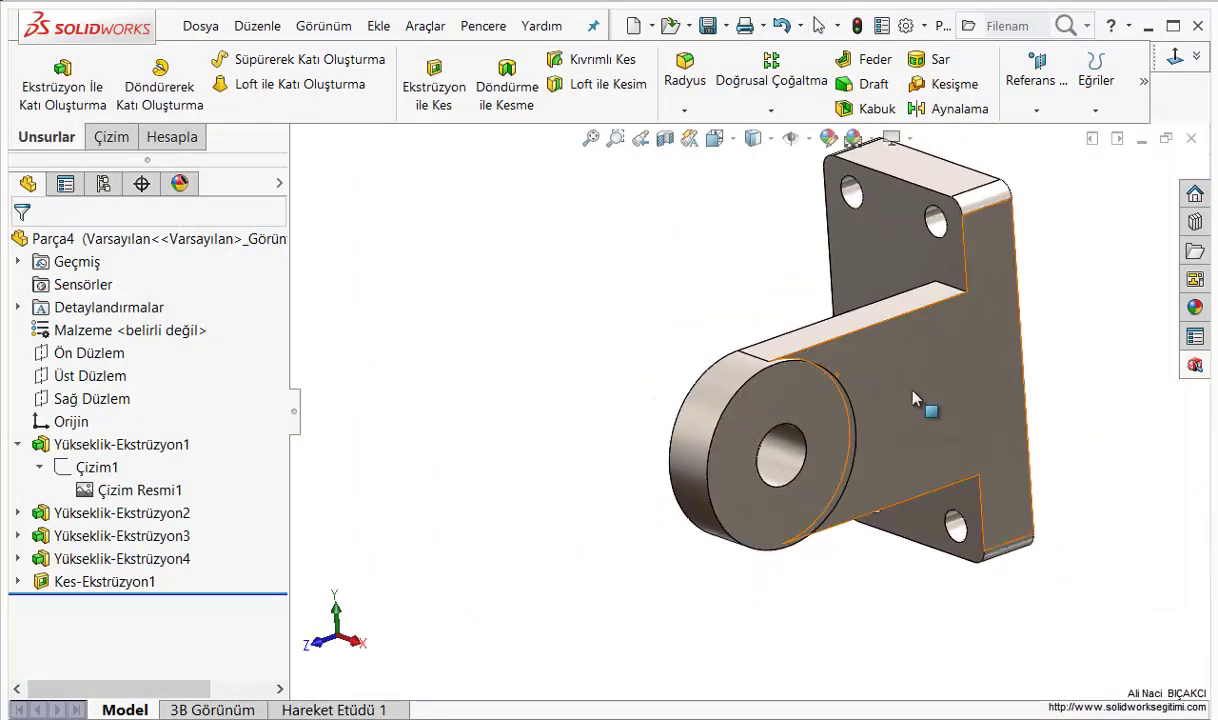
{"action": "middle_click_drag", "start_coordinate": [868, 371], "coordinate": [701, 448], "text": "ctrl"}
{"action": "scroll", "coordinate": [697, 472], "scroll_direction": "up", "scroll_amount": 1}
{"action": "key", "text": "Escape"}
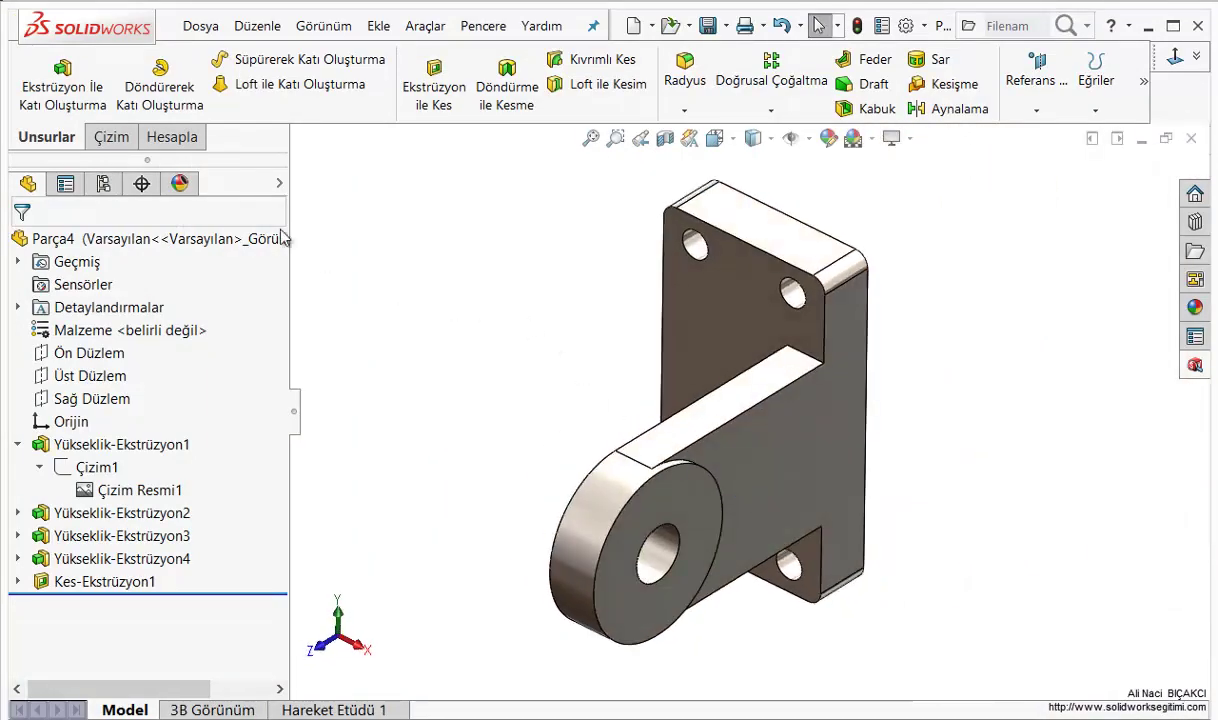
{"action": "left_click", "coordinate": [684, 80]}
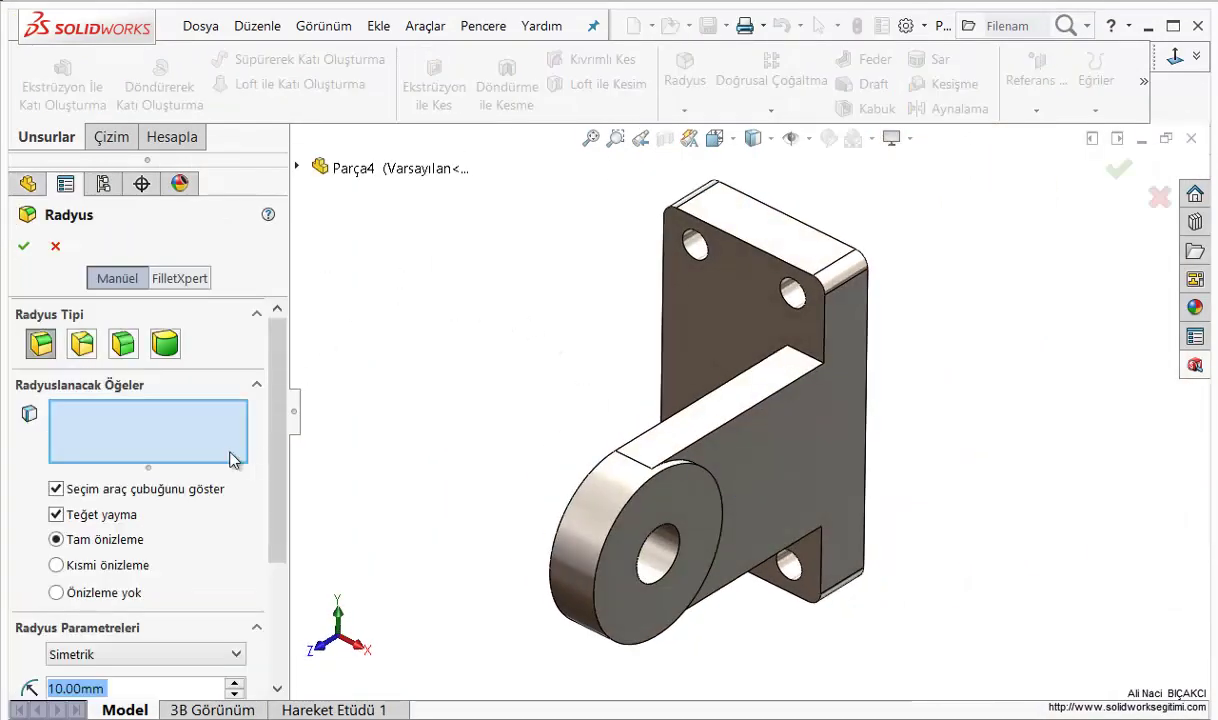
{"action": "scroll", "coordinate": [258, 620], "scroll_direction": "down", "scroll_amount": 3}
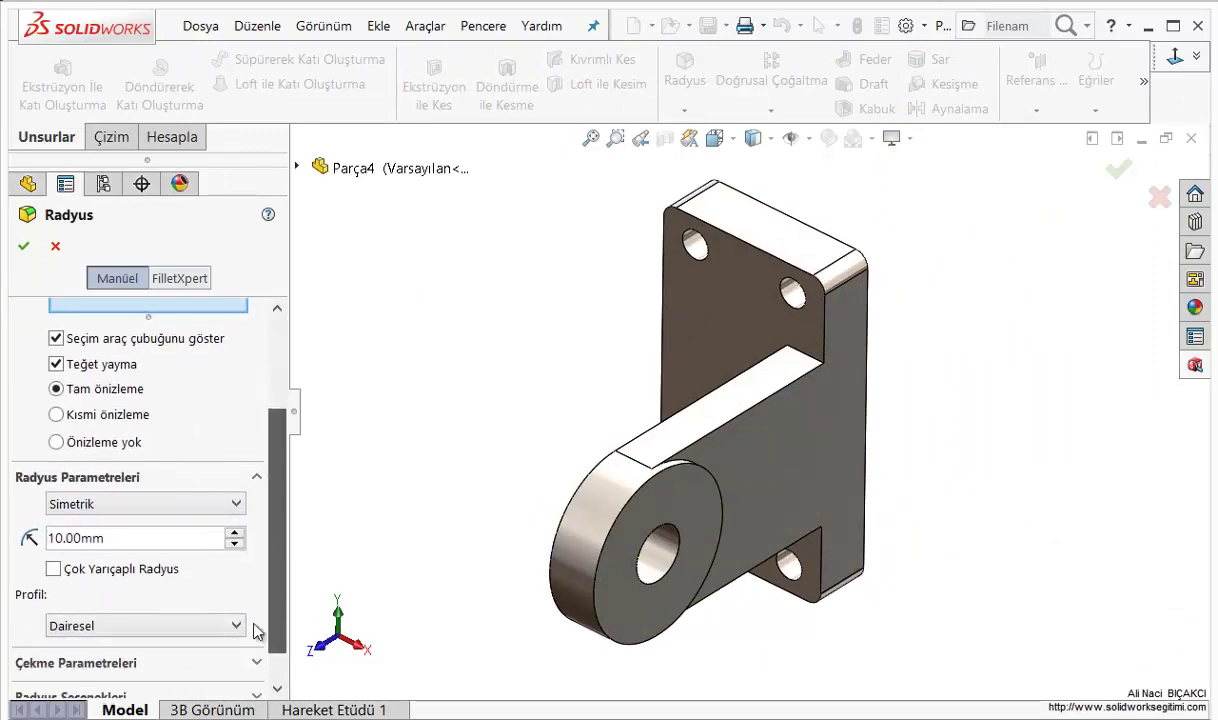
{"action": "type", "text": "15"}
{"action": "key", "text": "Return"}
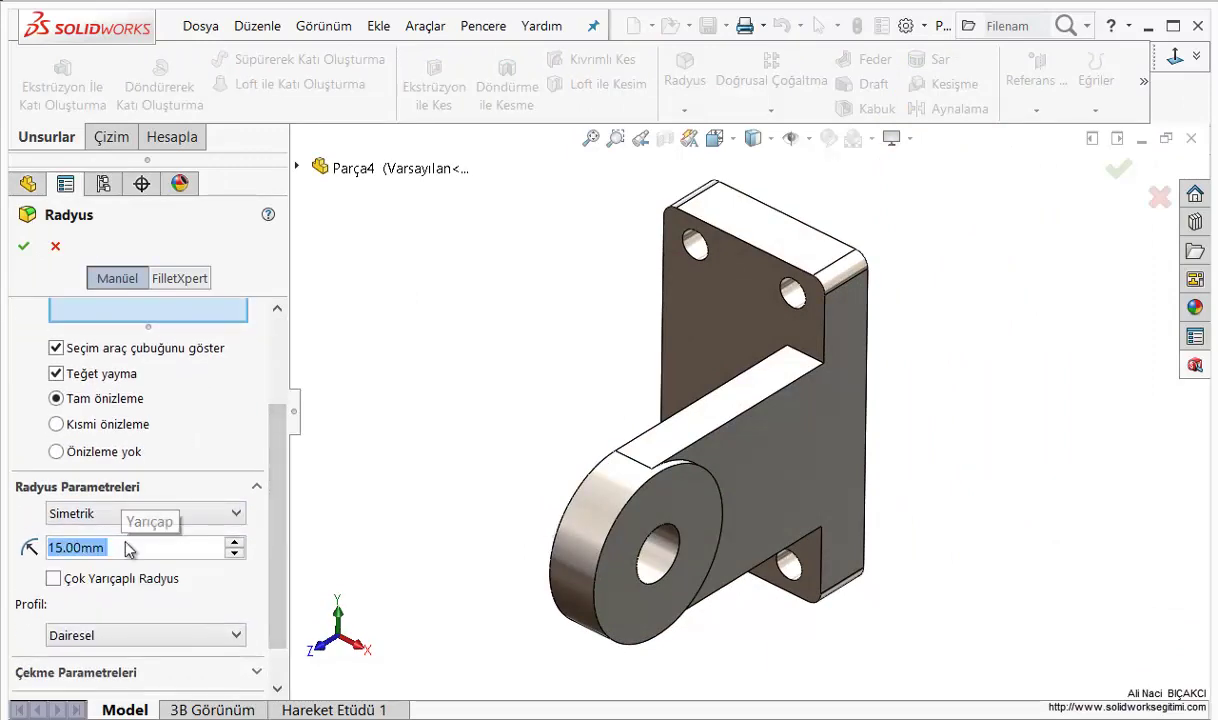
Select the upper and lower edges where the arm meets the back plate
{"action": "left_click", "coordinate": [810, 356]}
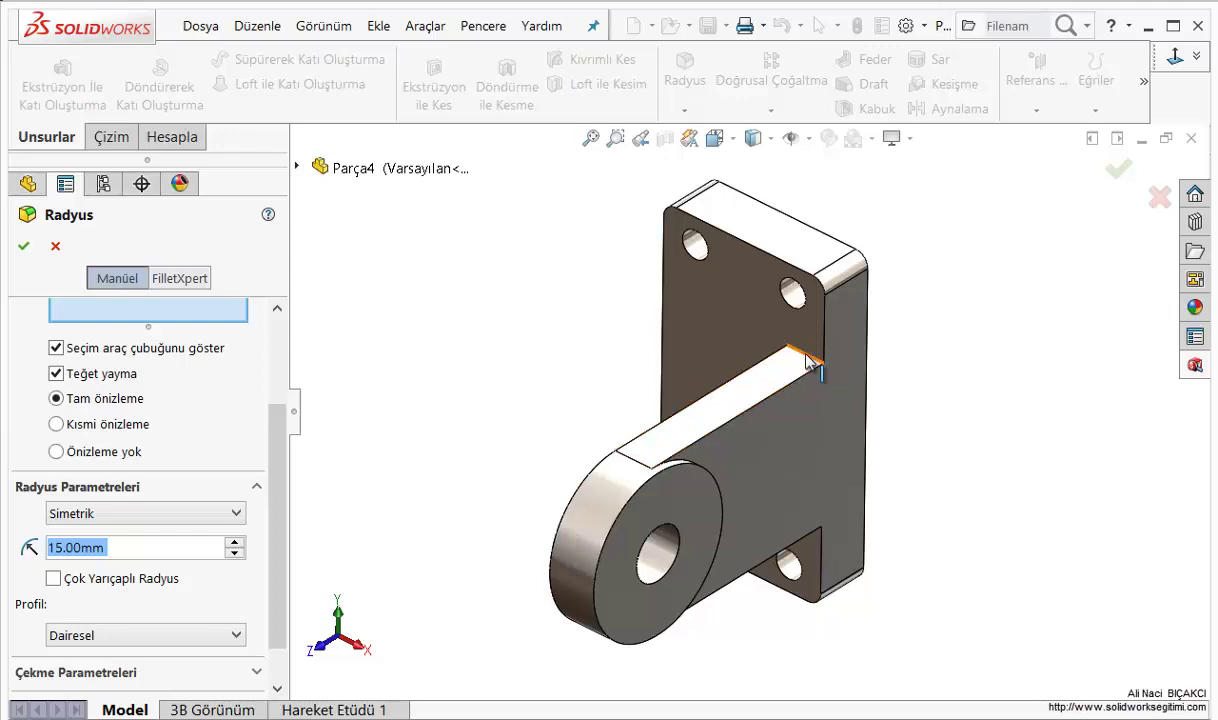
{"action": "middle_click_drag", "start_coordinate": [793, 588], "coordinate": [810, 571]}
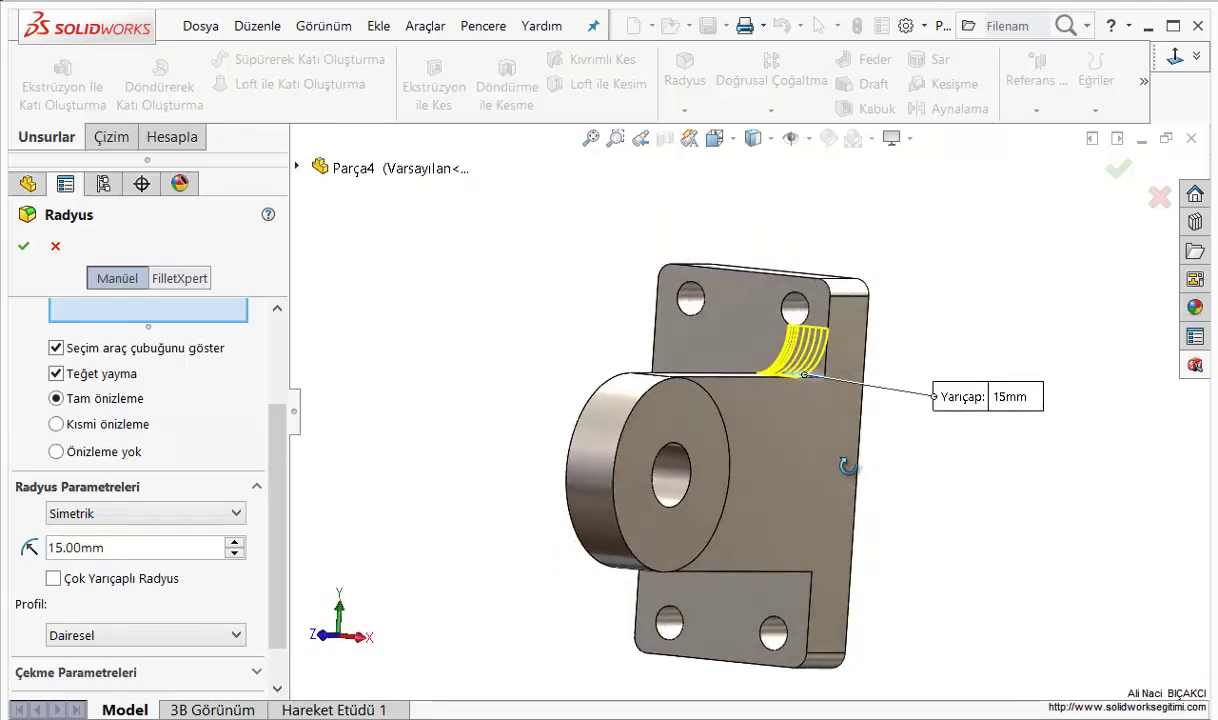
{"action": "left_click", "coordinate": [812, 570]}
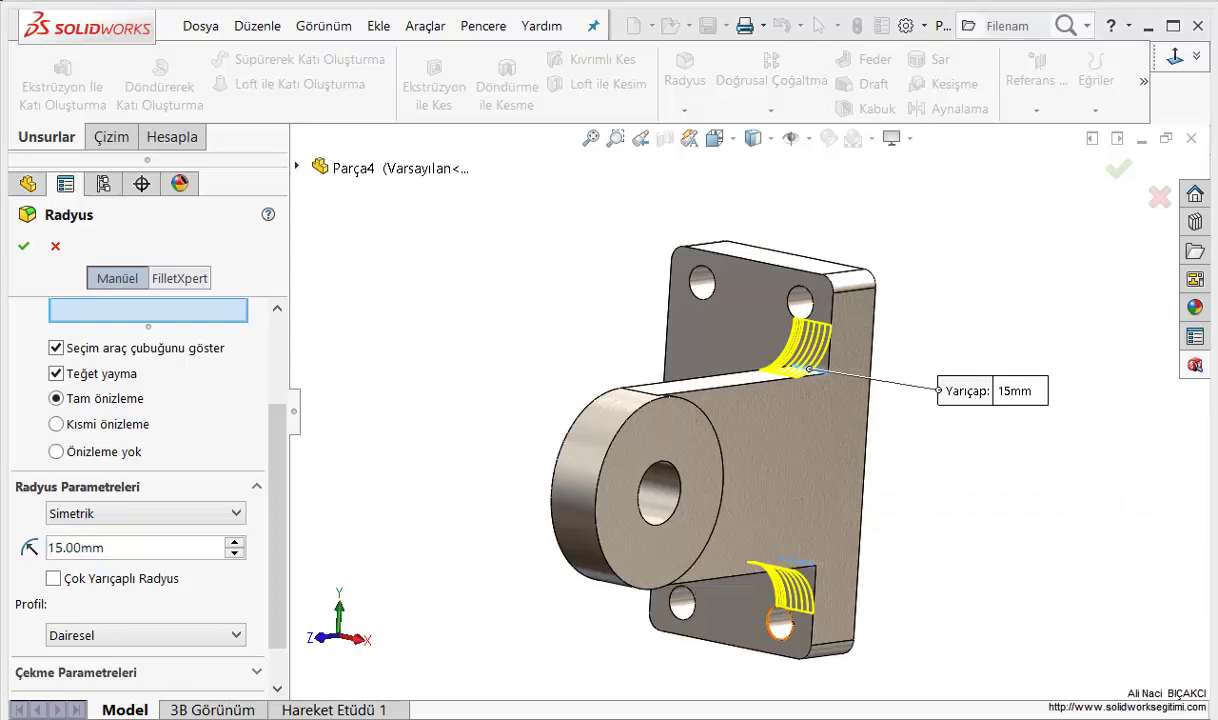
{"action": "key", "text": "alt+Tab"}
{"action": "left_click", "coordinate": [1106, 16]}
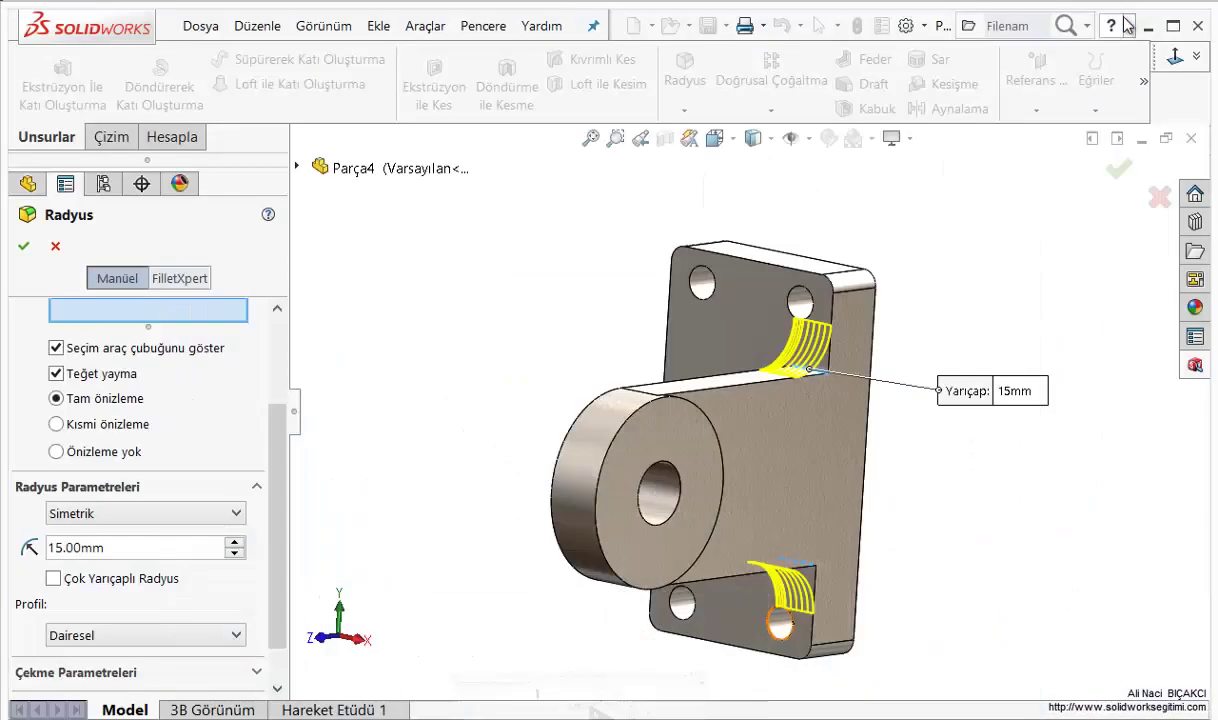
Change the fillet radius to 5 mm and accept the fillet
{"action": "left_click", "coordinate": [139, 546]}
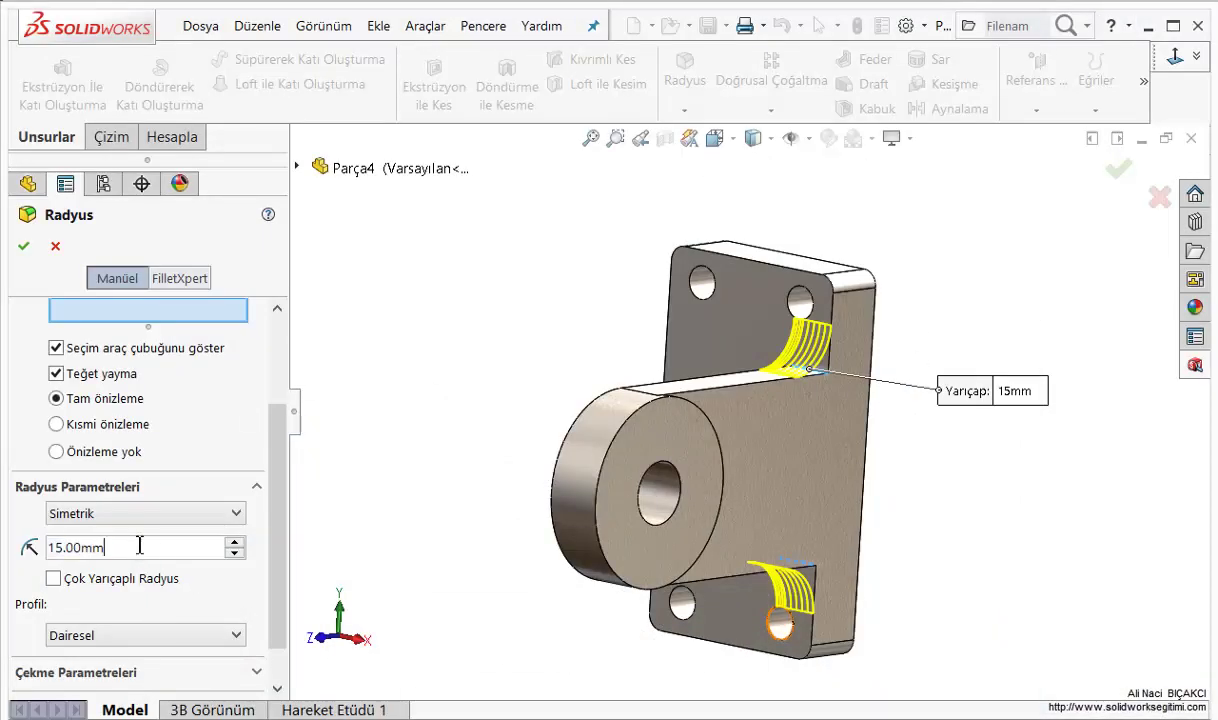
{"action": "left_click_drag", "start_coordinate": [62, 548], "coordinate": [22, 490]}
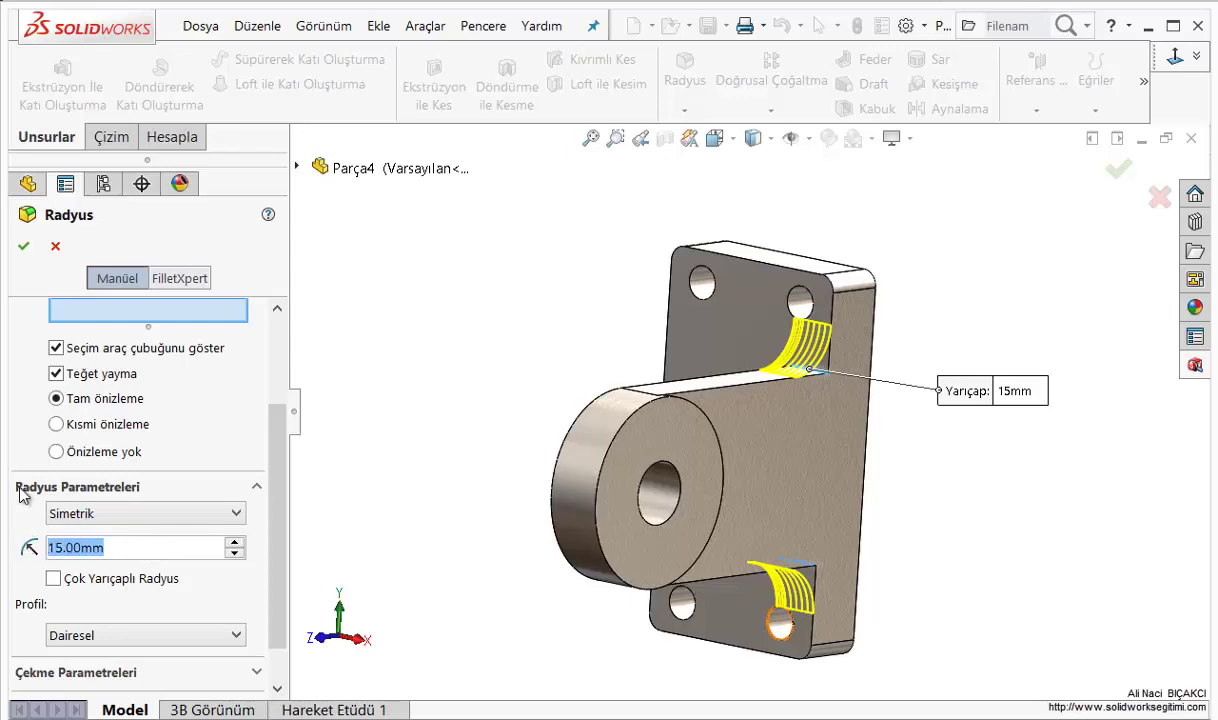
{"action": "type", "text": "5"}
{"action": "key", "text": "Return"}
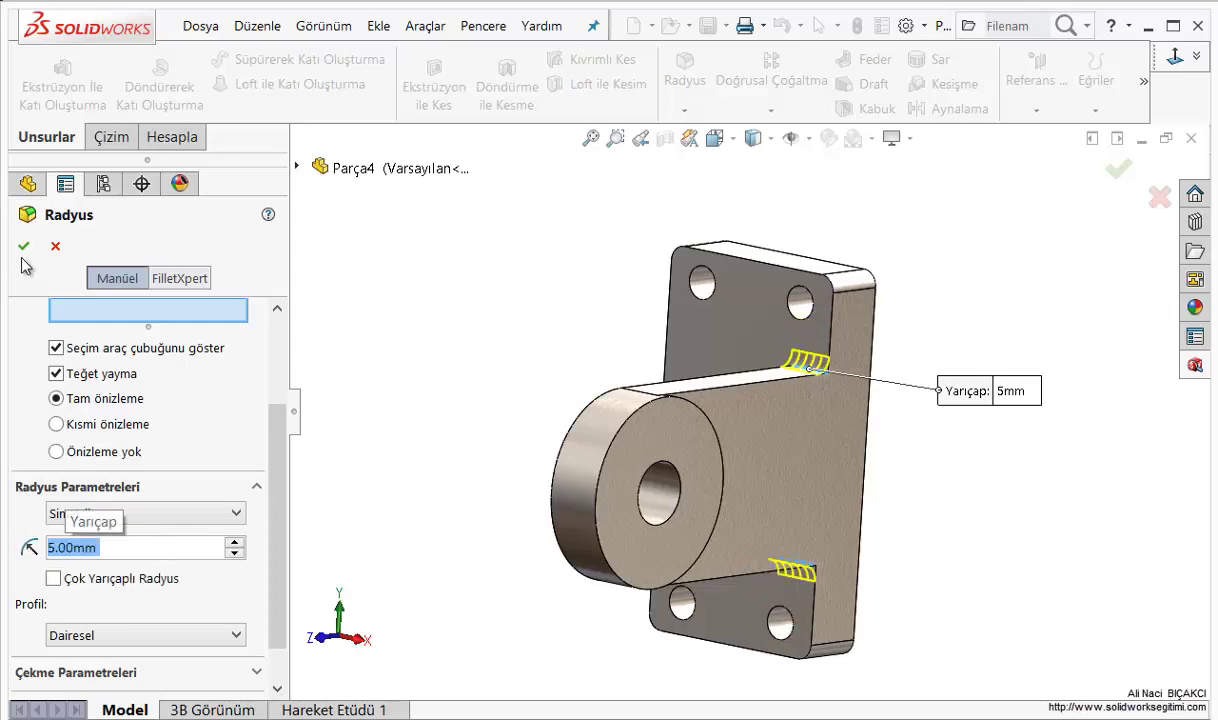
{"action": "left_click", "coordinate": [23, 245]}
{"action": "mouse_move", "coordinate": [525, 340]}
{"action": "middle_mouse_down"}
{"action": "mouse_move", "coordinate": [631, 413]}
{"action": "mouse_move", "coordinate": [625, 458]}
{"action": "mouse_move", "coordinate": [696, 443]}
{"action": "mouse_move", "coordinate": [835, 364]}
{"action": "mouse_move", "coordinate": [745, 456]}
{"action": "mouse_move", "coordinate": [609, 419]}
{"action": "mouse_move", "coordinate": [663, 479]}
{"action": "mouse_move", "coordinate": [549, 413]}
{"action": "middle_mouse_up"}
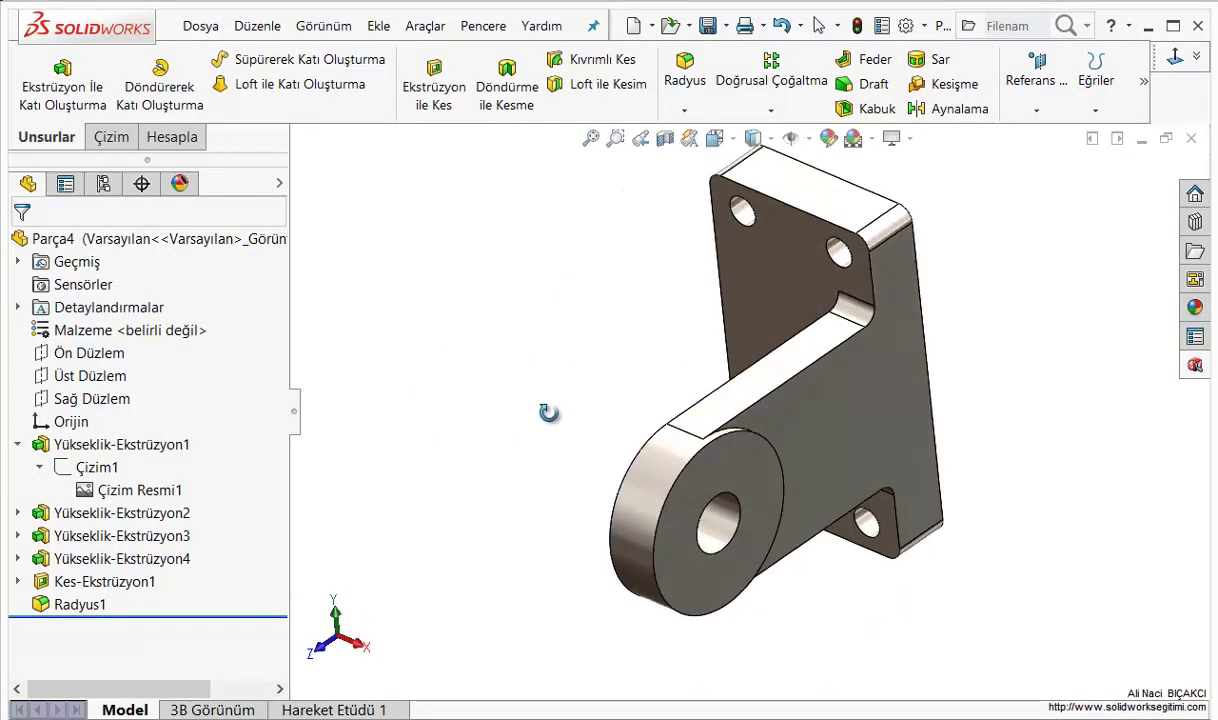
{"action": "middle_click_drag", "start_coordinate": [571, 359], "coordinate": [603, 388], "text": "ctrl"}
{"action": "mouse_move", "coordinate": [706, 431]}
{"action": "middle_mouse_down"}
{"action": "mouse_move", "coordinate": [555, 359]}
{"action": "mouse_move", "coordinate": [590, 356]}
{"action": "mouse_move", "coordinate": [617, 378]}
{"action": "middle_mouse_up"}
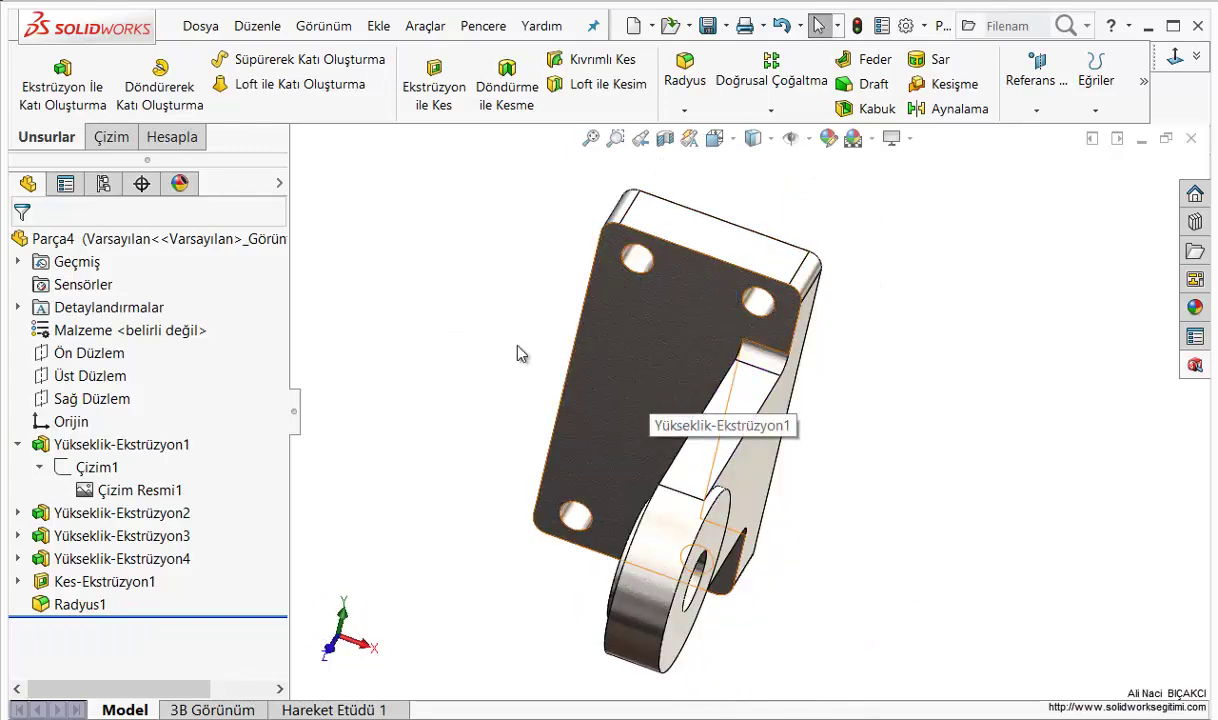
{"action": "left_click", "coordinate": [90, 398]}
{"action": "middle_click_drag", "start_coordinate": [425, 281], "coordinate": [397, 272]}
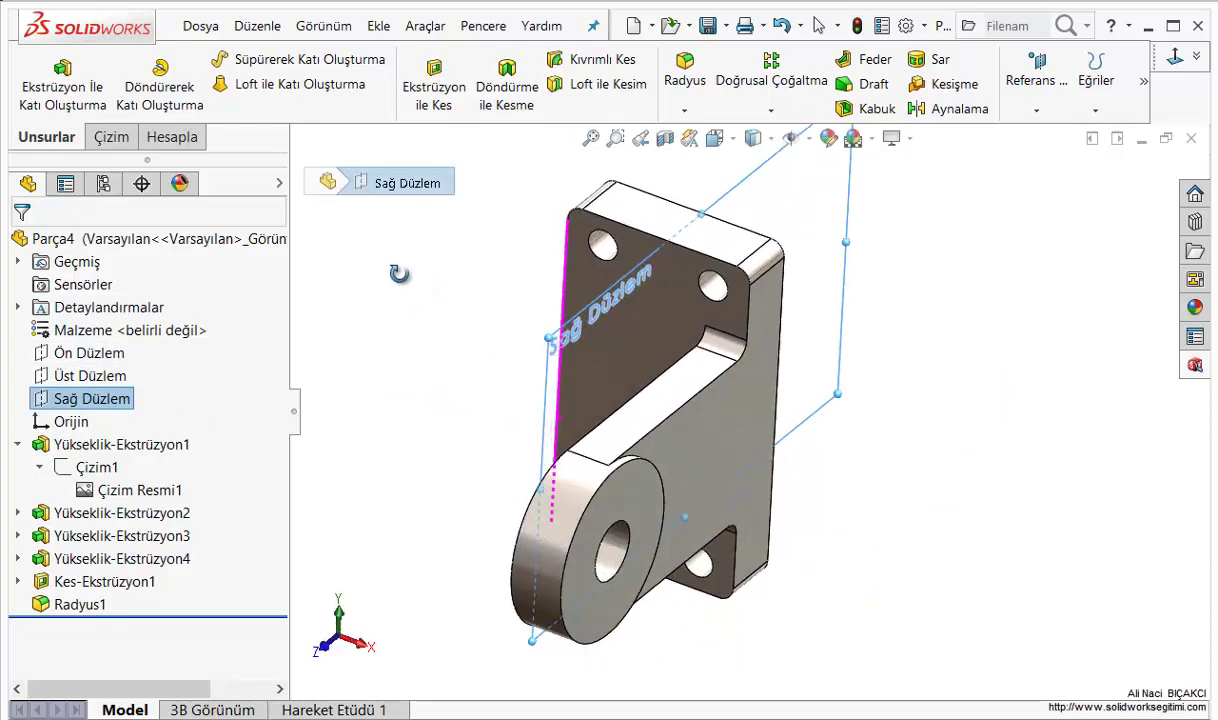
{"action": "mouse_move", "coordinate": [432, 340]}
{"action": "middle_mouse_down", "text": "ctrl"}
{"action": "mouse_move", "coordinate": [642, 405]}
{"action": "mouse_move", "coordinate": [495, 315]}
{"action": "middle_mouse_up", "text": "ctrl"}
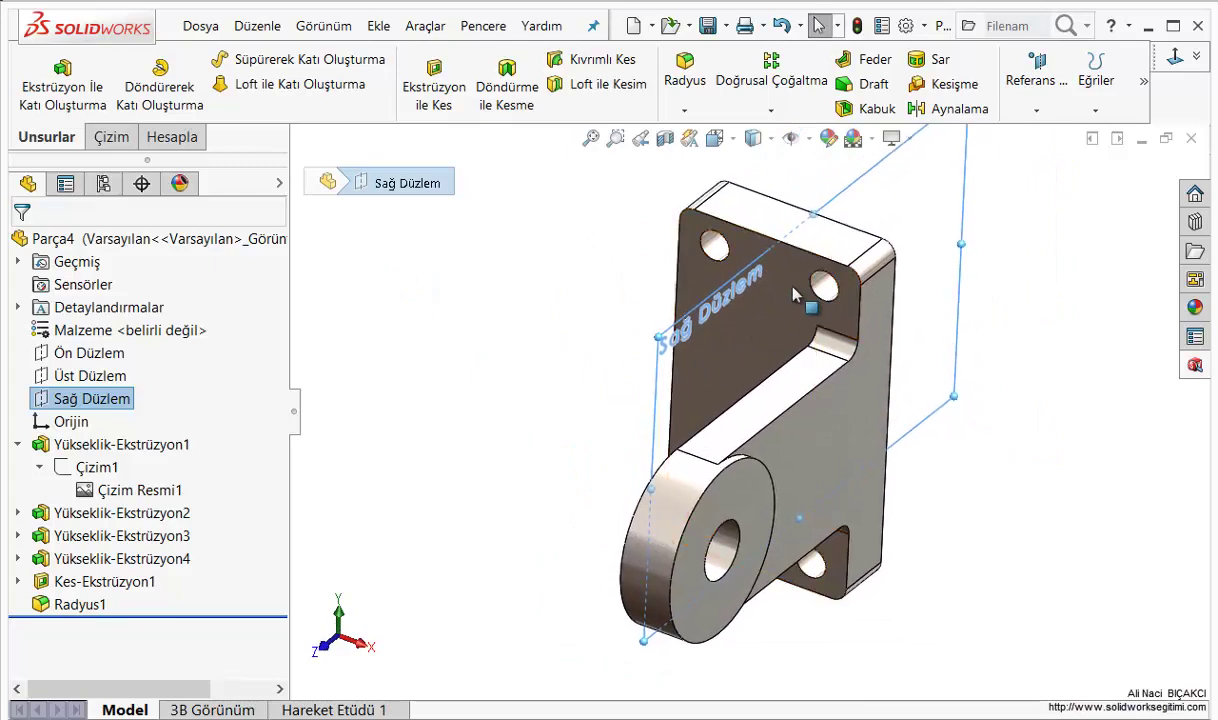
{"action": "left_click", "coordinate": [556, 190]}
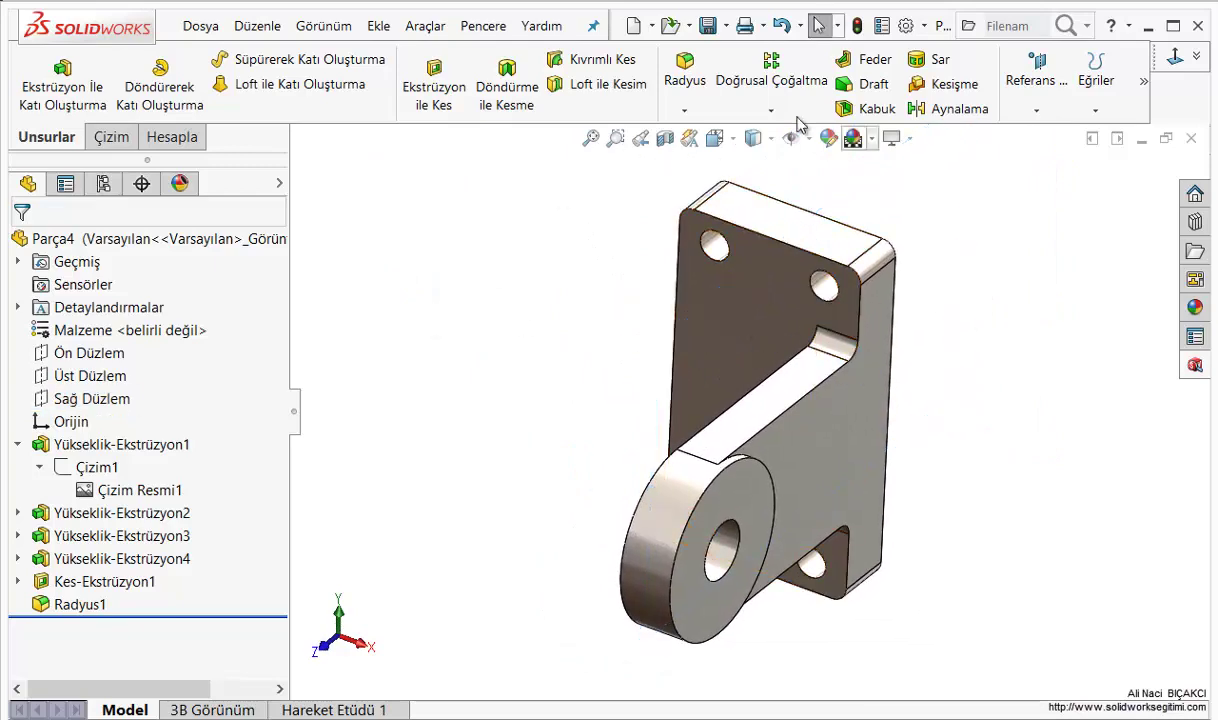
Mirror Yükseklik-Ekstrüzyon2, Yükseklik-Ekstrüzyon4, Radyus1 and Kes-Ekstrüzyon1 across Sağ Düzlem
{"action": "left_click", "coordinate": [946, 110]}
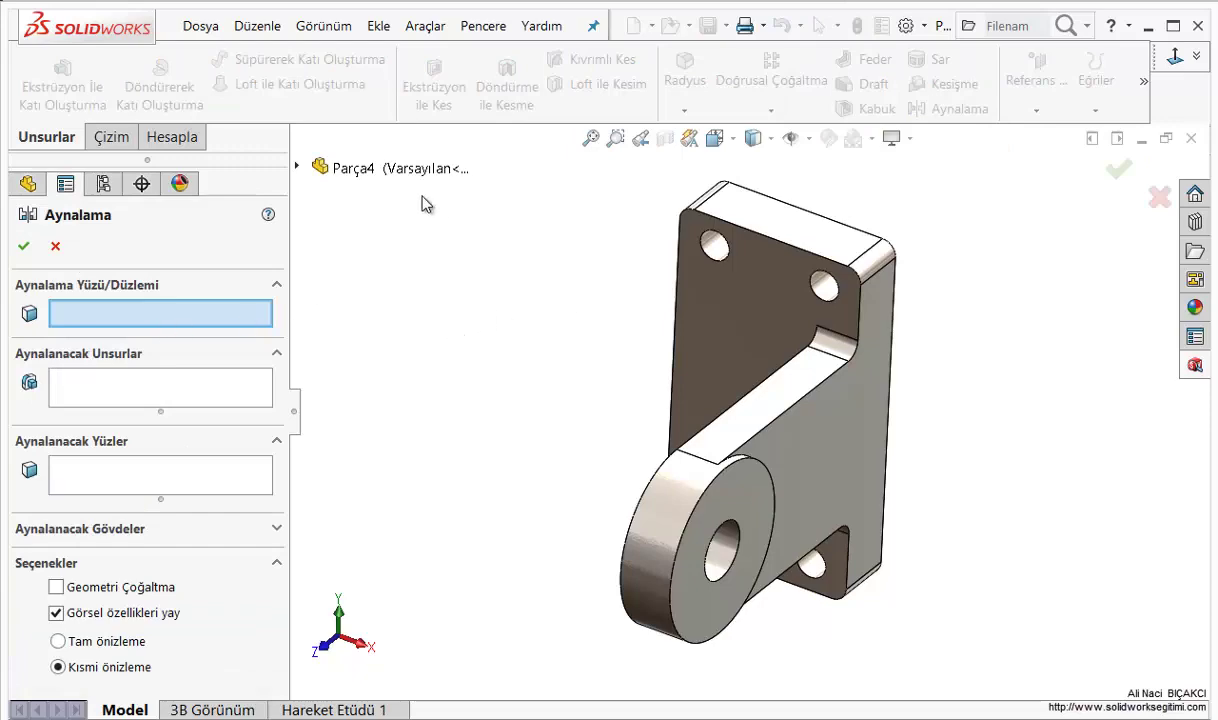
{"action": "left_click", "coordinate": [297, 170]}
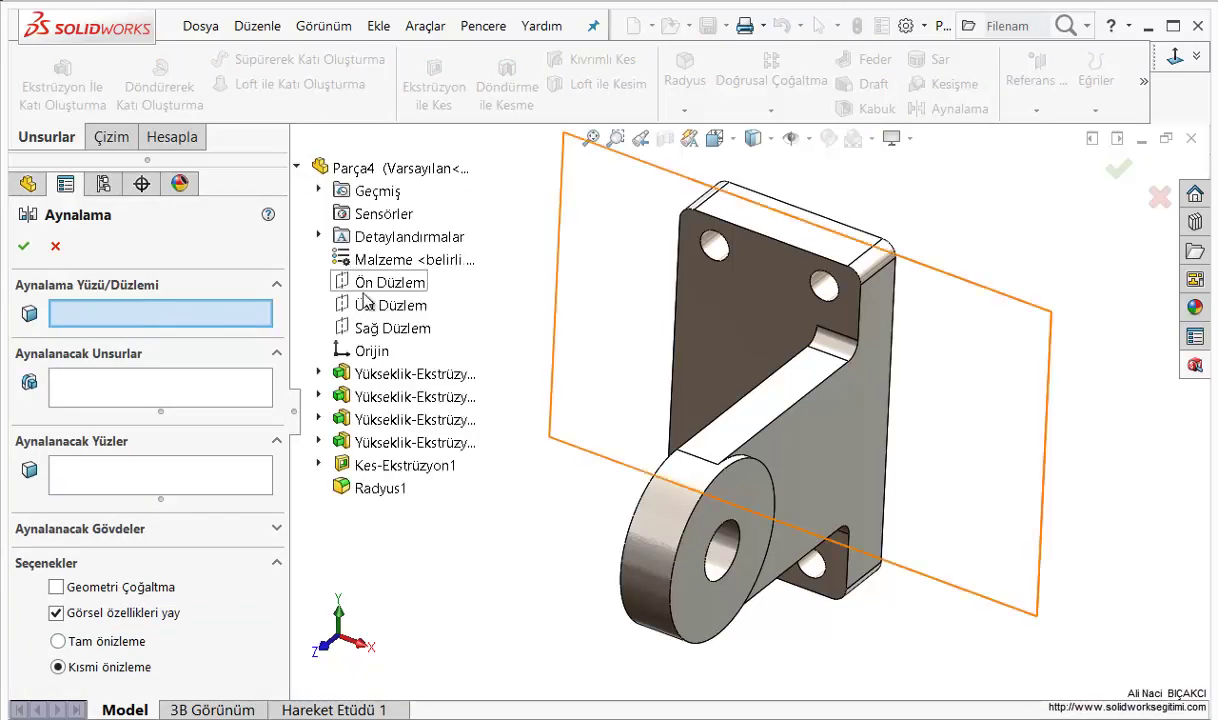
{"action": "left_click", "coordinate": [378, 327]}
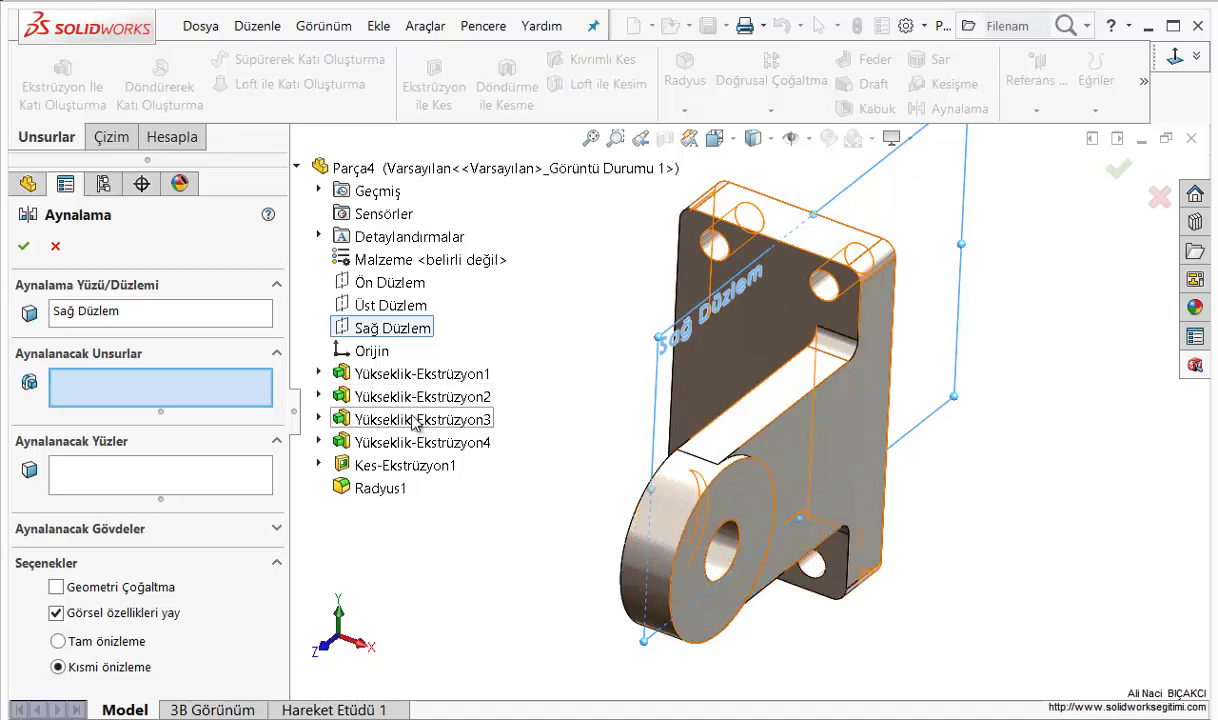
{"action": "left_click", "coordinate": [415, 398]}
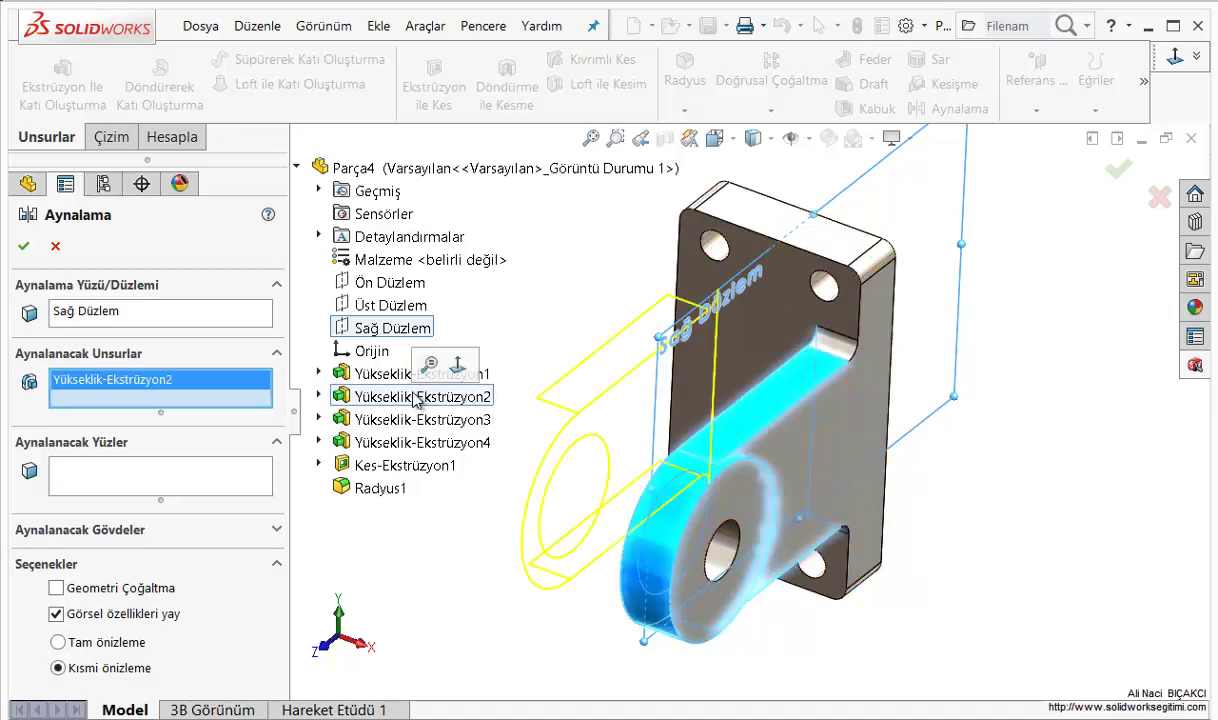
{"action": "left_click", "coordinate": [405, 443]}
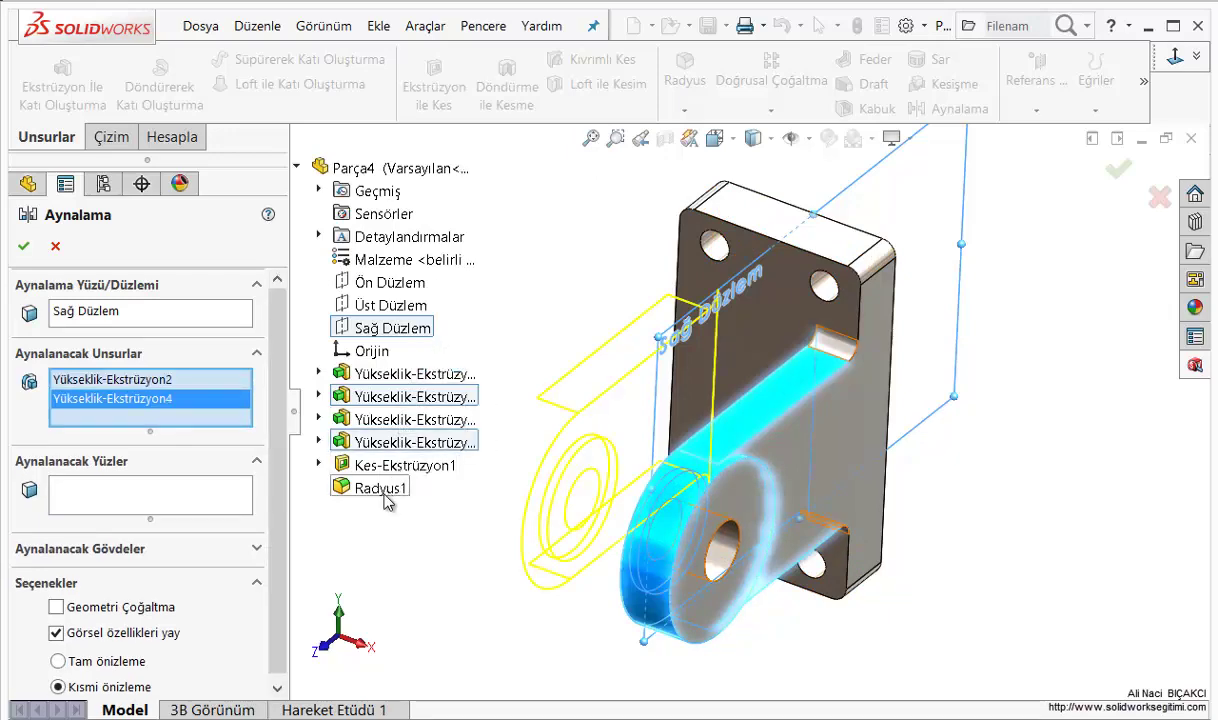
{"action": "left_click", "coordinate": [376, 488]}
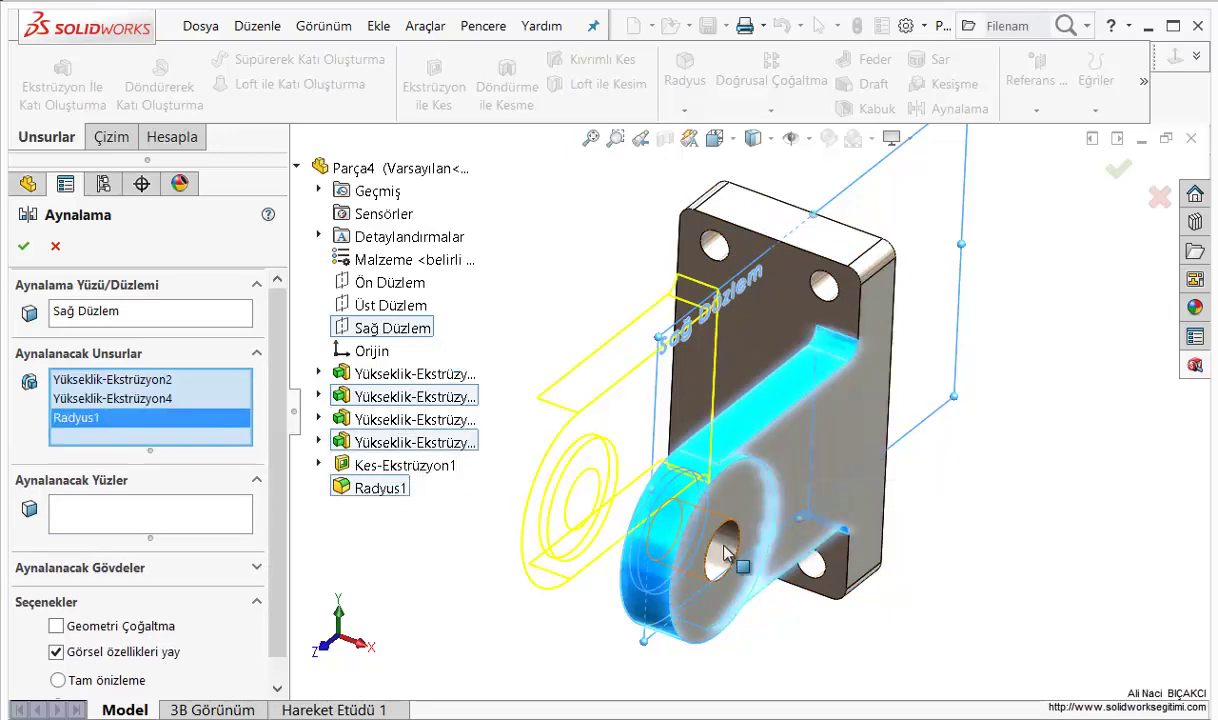
{"action": "left_click", "coordinate": [376, 470]}
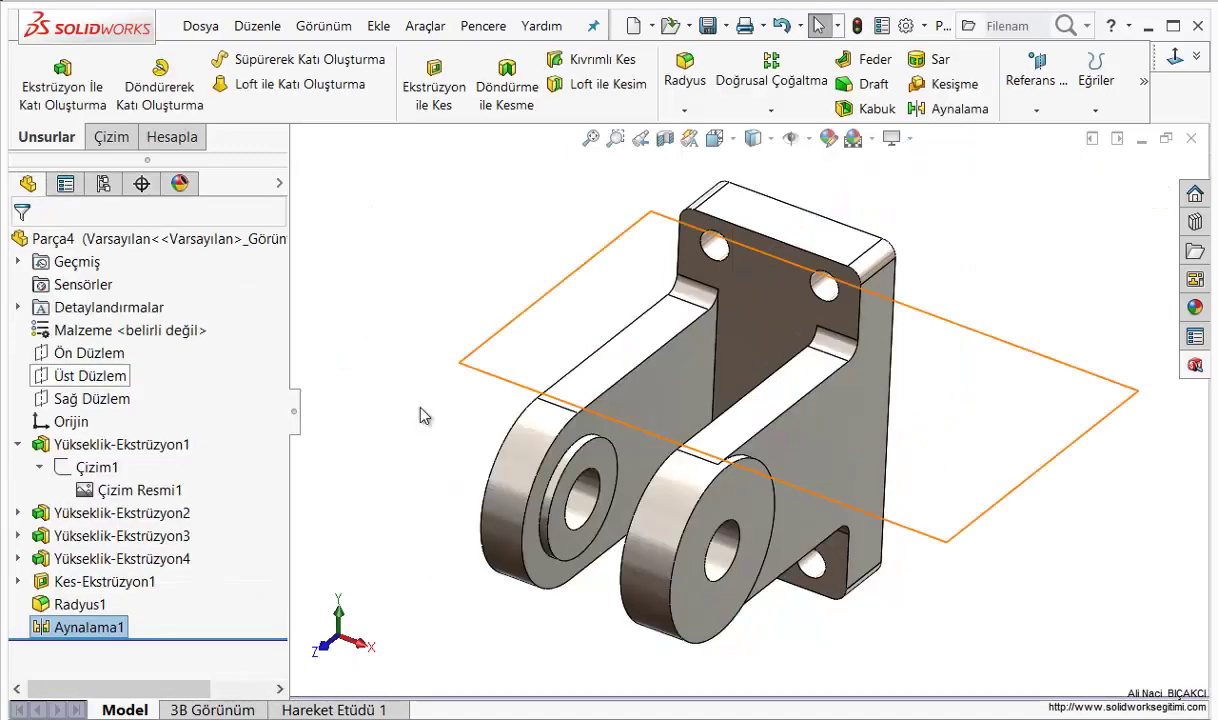
Edit Aynalama1 to also mirror Yükseklik-Ekstrüzyon3 onto the second lug
{"action": "mouse_move", "coordinate": [468, 332]}
{"action": "middle_mouse_down"}
{"action": "mouse_move", "coordinate": [555, 425]}
{"action": "mouse_move", "coordinate": [511, 402]}
{"action": "mouse_move", "coordinate": [530, 408]}
{"action": "mouse_move", "coordinate": [511, 402]}
{"action": "mouse_move", "coordinate": [500, 441]}
{"action": "mouse_move", "coordinate": [702, 490]}
{"action": "middle_mouse_up"}
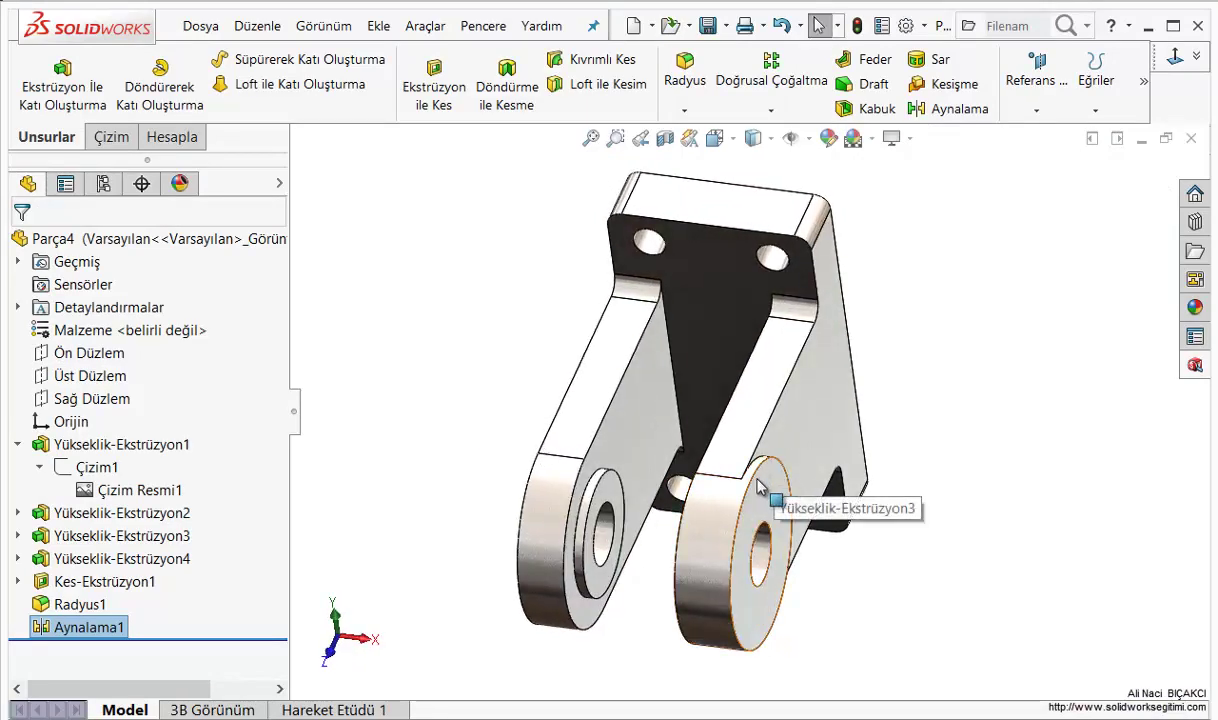
{"action": "scroll", "coordinate": [758, 487], "scroll_direction": "down", "scroll_amount": 3}
{"action": "scroll", "coordinate": [511, 503], "scroll_direction": "up", "scroll_amount": 3}
{"action": "middle_click_drag", "start_coordinate": [544, 503], "coordinate": [474, 376]}
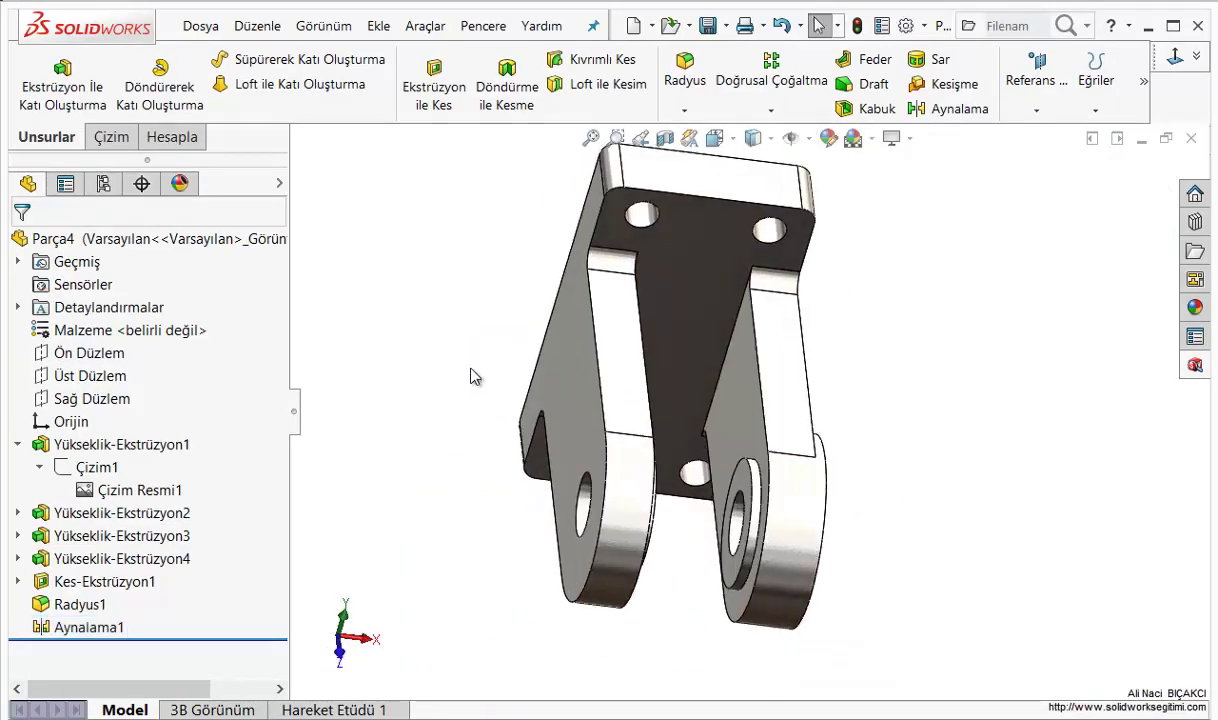
{"action": "right_click", "coordinate": [75, 627]}
{"action": "left_click", "coordinate": [110, 445]}
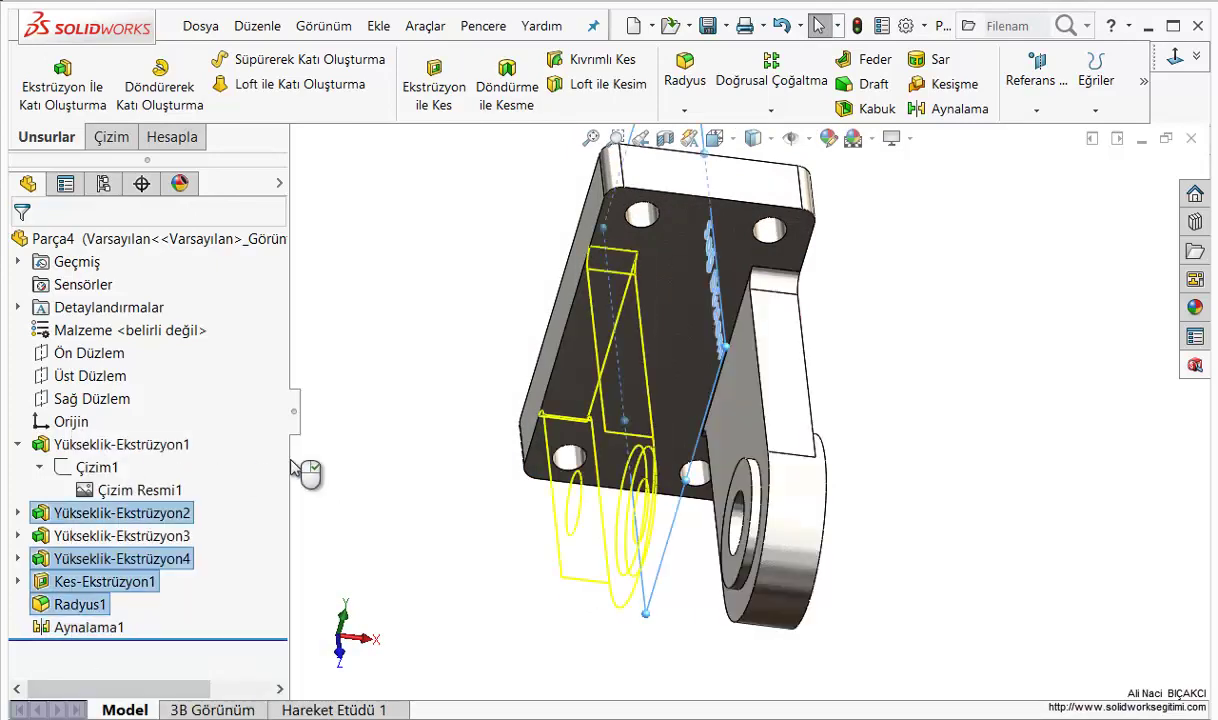
{"action": "mouse_move", "coordinate": [697, 530]}
{"action": "middle_mouse_down"}
{"action": "mouse_move", "coordinate": [704, 550]}
{"action": "mouse_move", "coordinate": [765, 460]}
{"action": "middle_mouse_up"}
{"action": "left_click", "coordinate": [765, 452]}
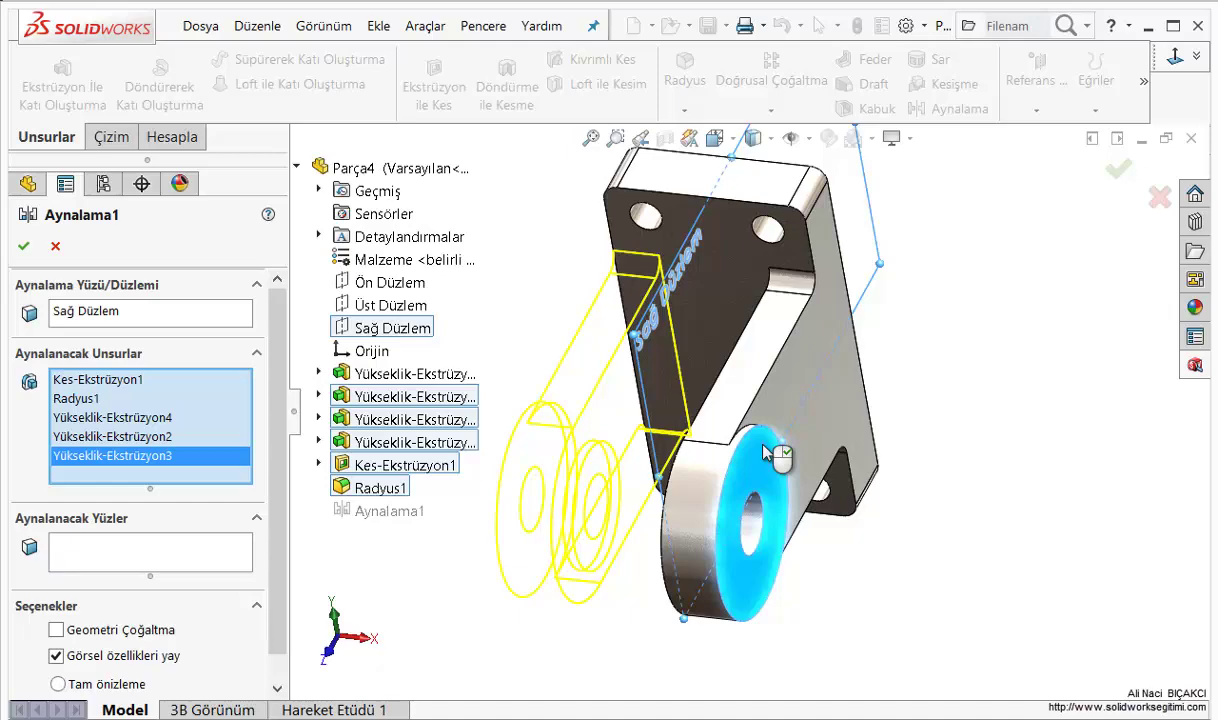
{"action": "key", "text": "Return"}
{"action": "mouse_move", "coordinate": [729, 579]}
{"action": "middle_mouse_down"}
{"action": "mouse_move", "coordinate": [661, 468]}
{"action": "mouse_move", "coordinate": [683, 483]}
{"action": "middle_mouse_up"}
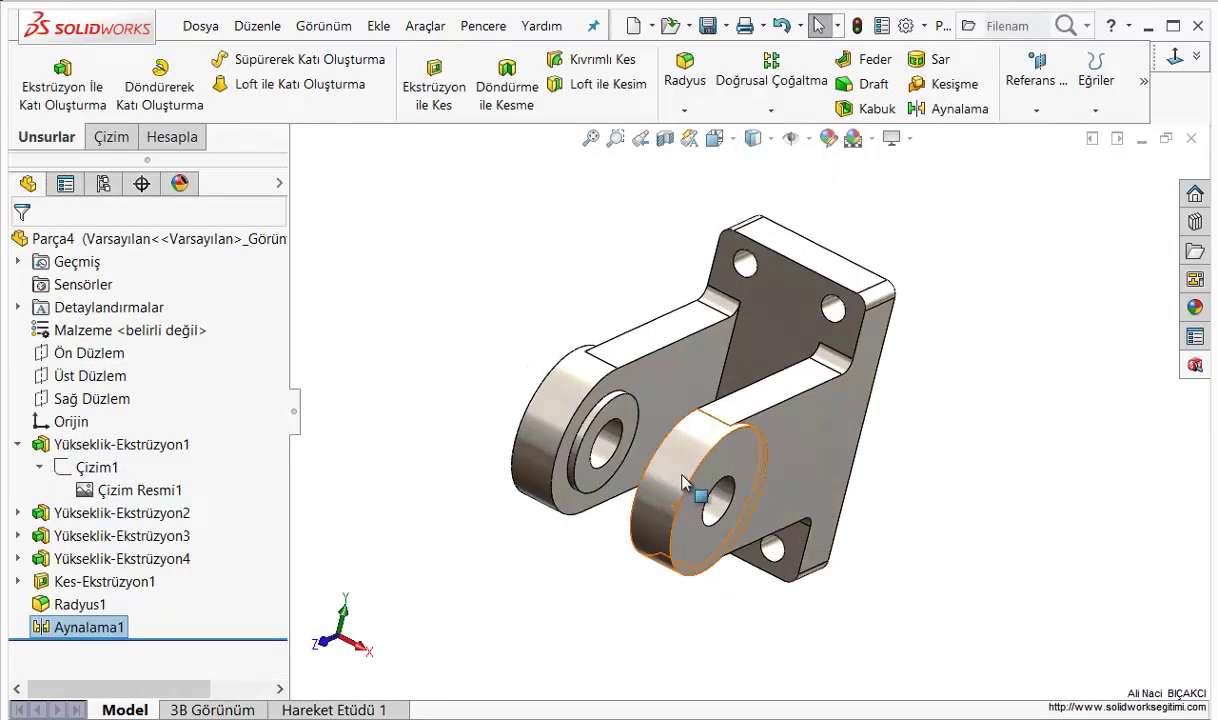
{"action": "left_click", "coordinate": [1088, 185]}
Turn the finished bracket to the isometric view
{"action": "left_click", "coordinate": [1200, 58]}
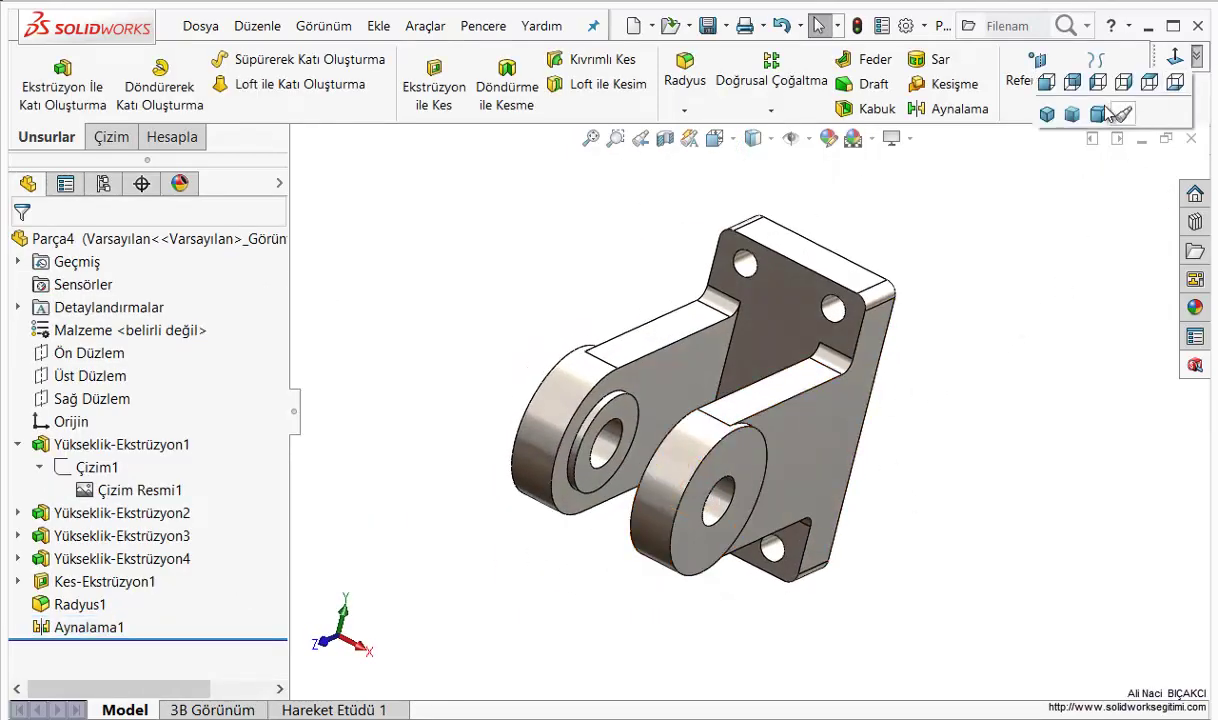
{"action": "left_click", "coordinate": [1000, 112]}
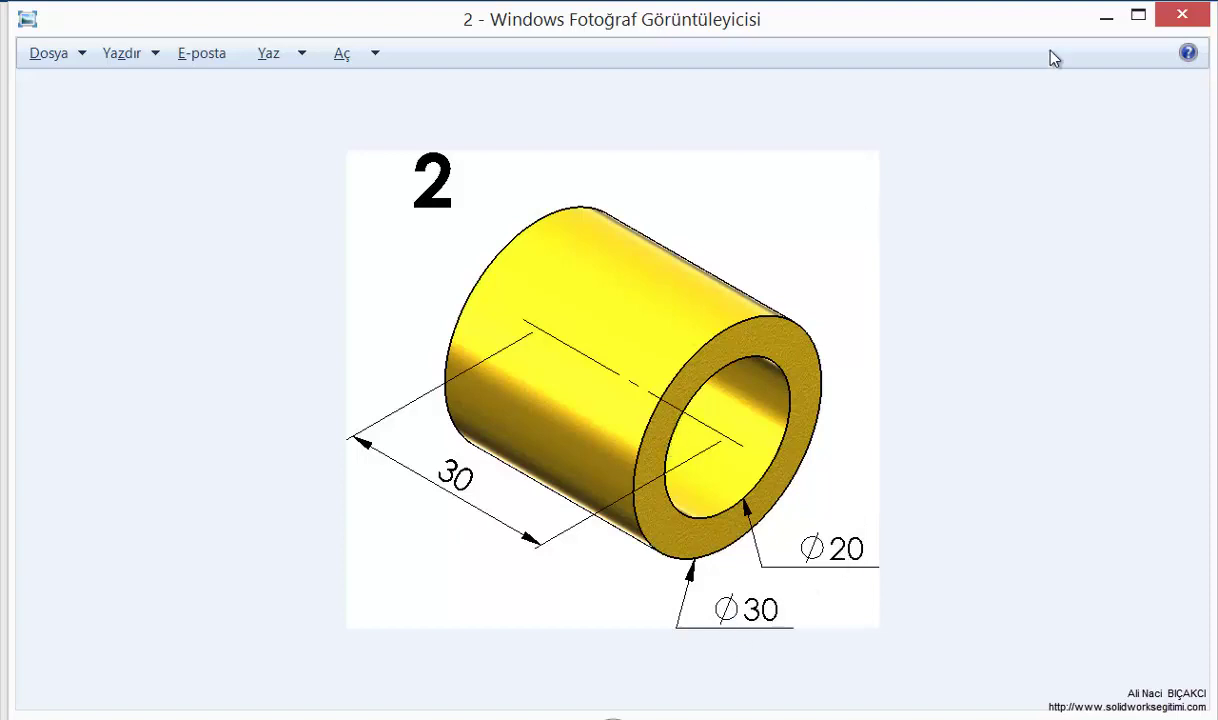
Start a sketch on Sağ Düzlem and insert bushing image 2 as a sketch picture
{"action": "left_click", "coordinate": [1105, 17]}
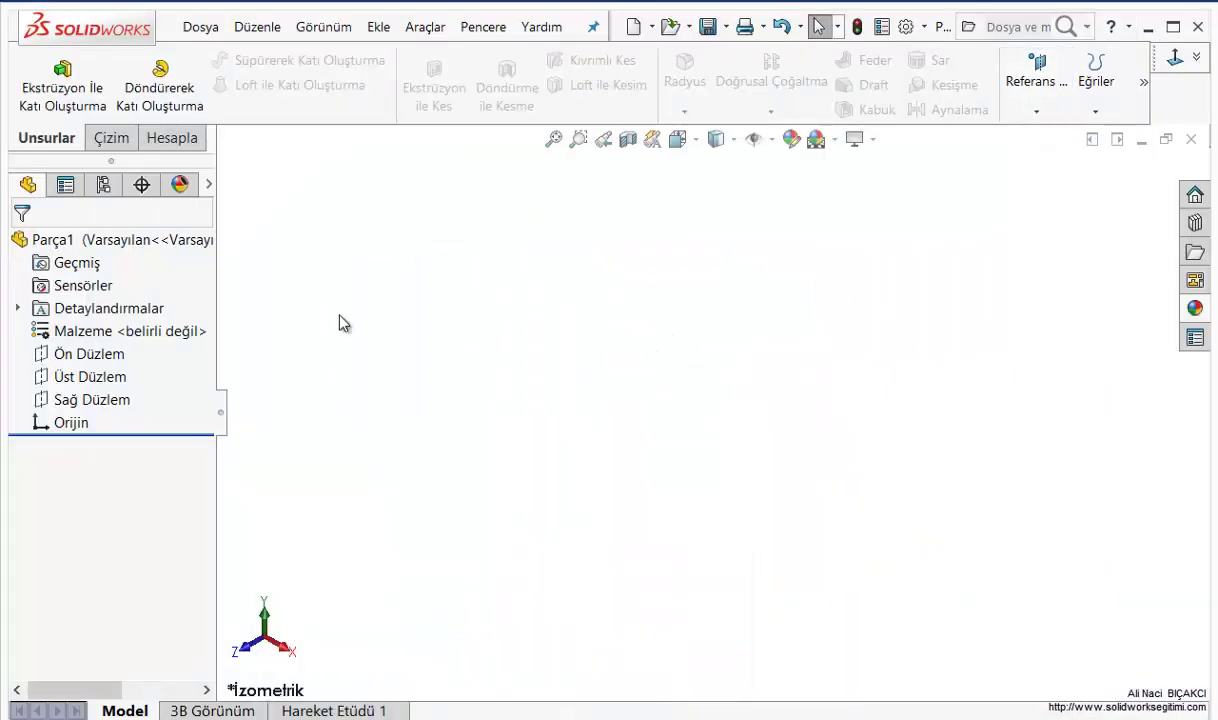
{"action": "left_click", "coordinate": [82, 402]}
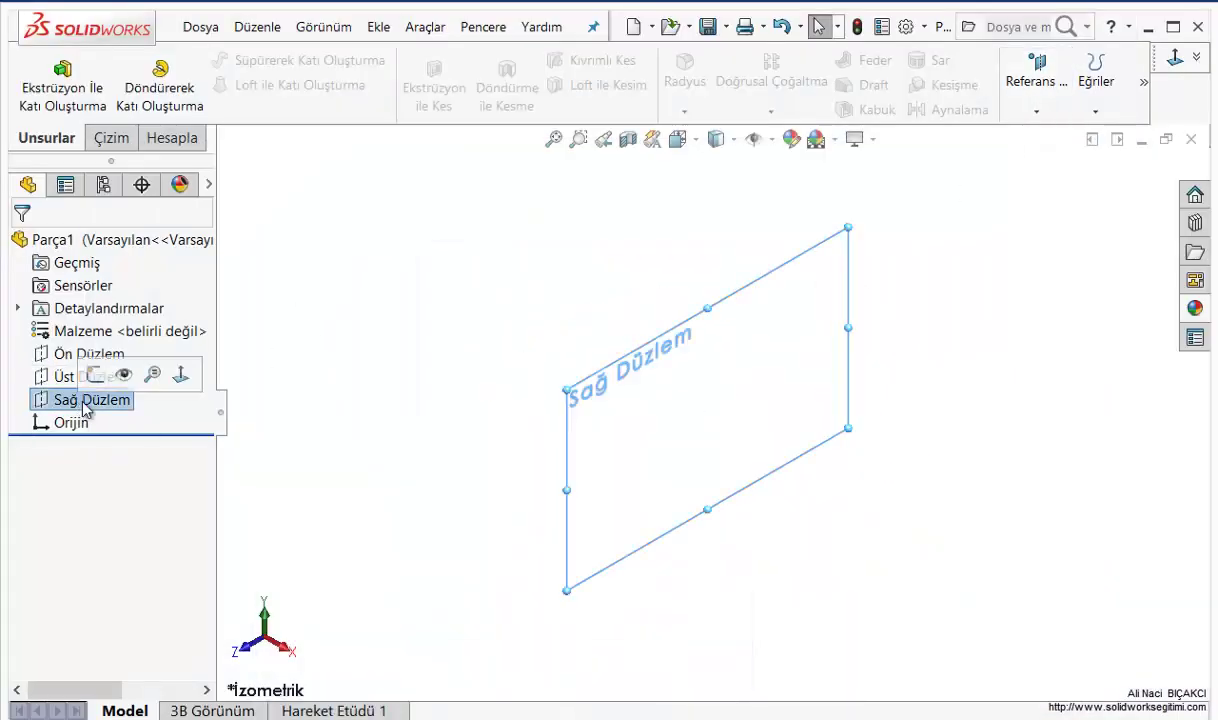
{"action": "left_click", "coordinate": [96, 375]}
{"action": "left_click", "coordinate": [1066, 75]}
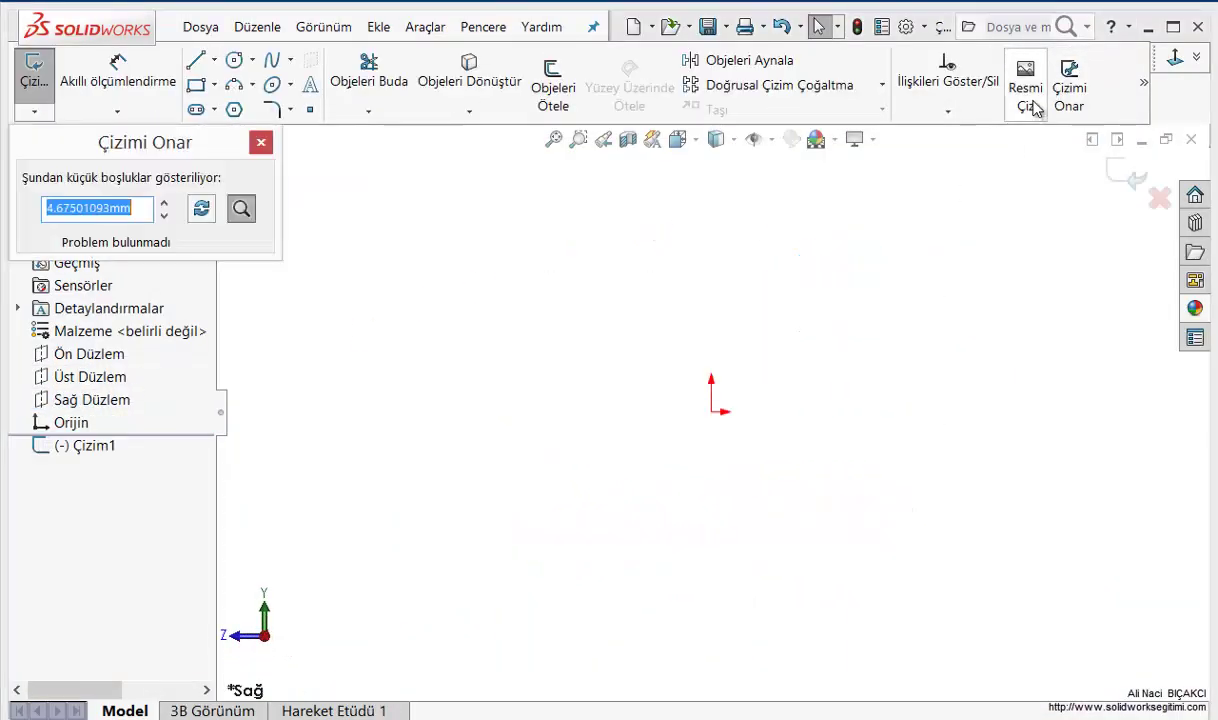
{"action": "left_click", "coordinate": [1035, 97]}
{"action": "left_click", "coordinate": [800, 212]}
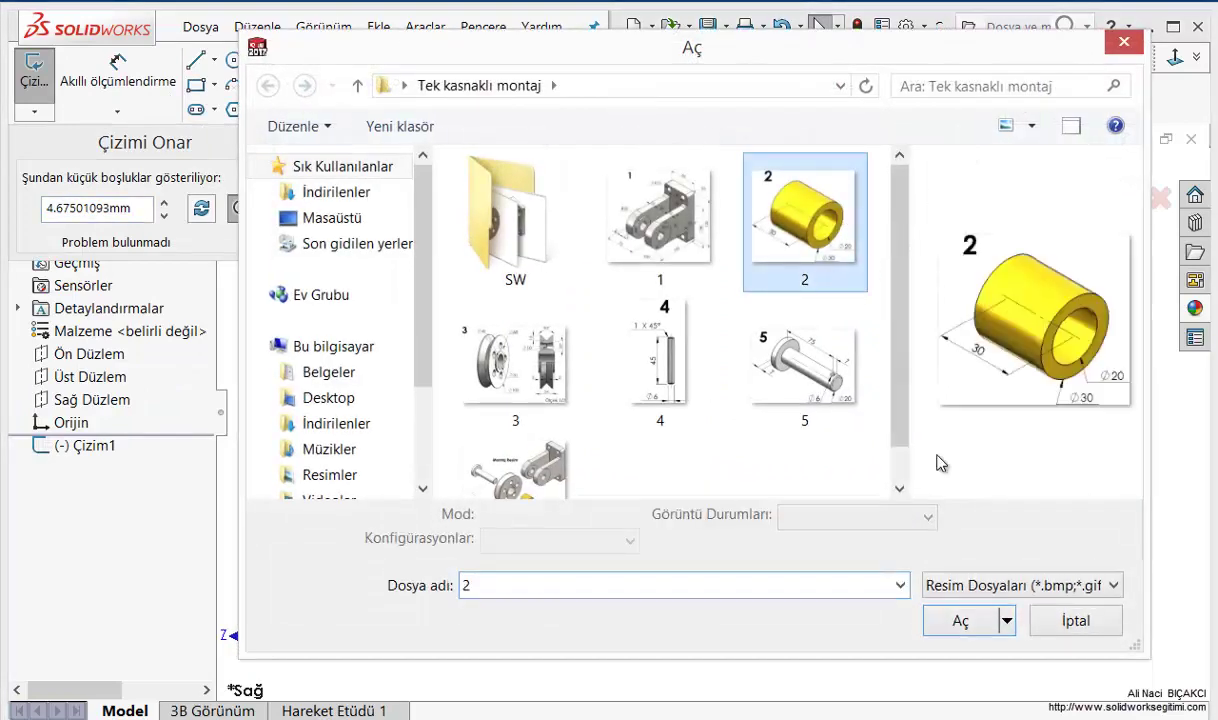
{"action": "left_click", "coordinate": [962, 621]}
Scale the picture to 60 mm height and place it right of the origin
{"action": "left_click_drag", "start_coordinate": [145, 428], "coordinate": [3, 418]}
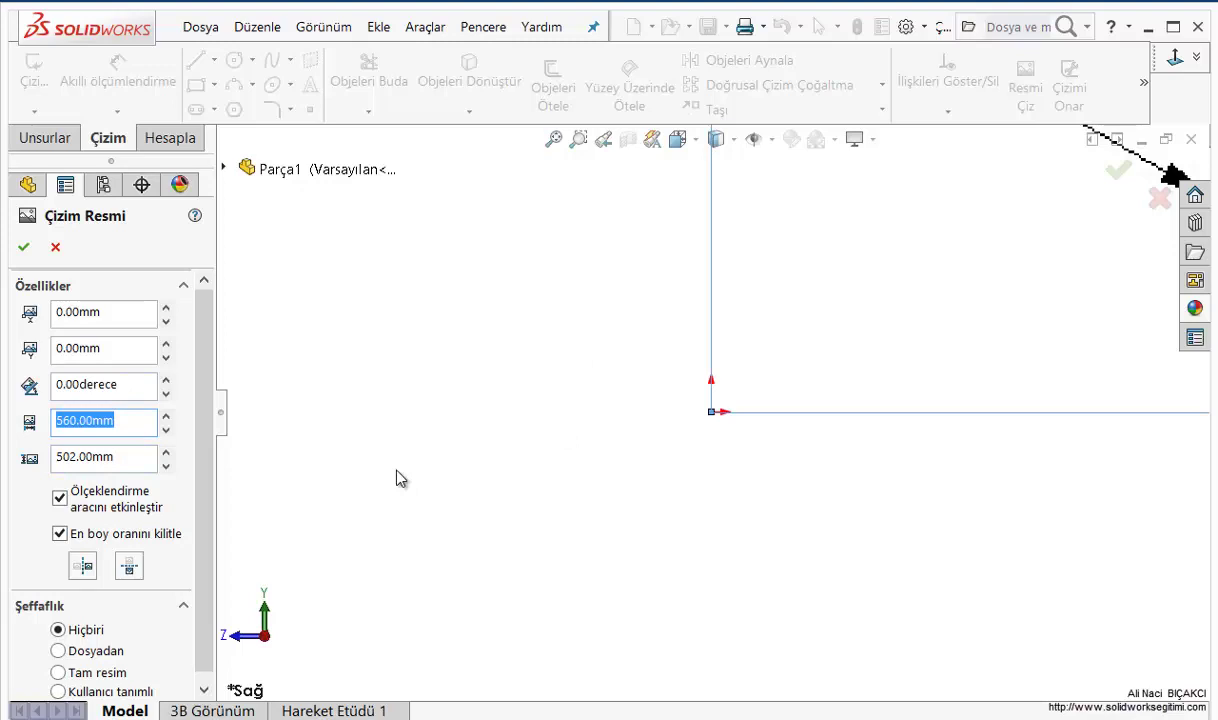
{"action": "type", "text": "60"}
{"action": "key", "text": "Return"}
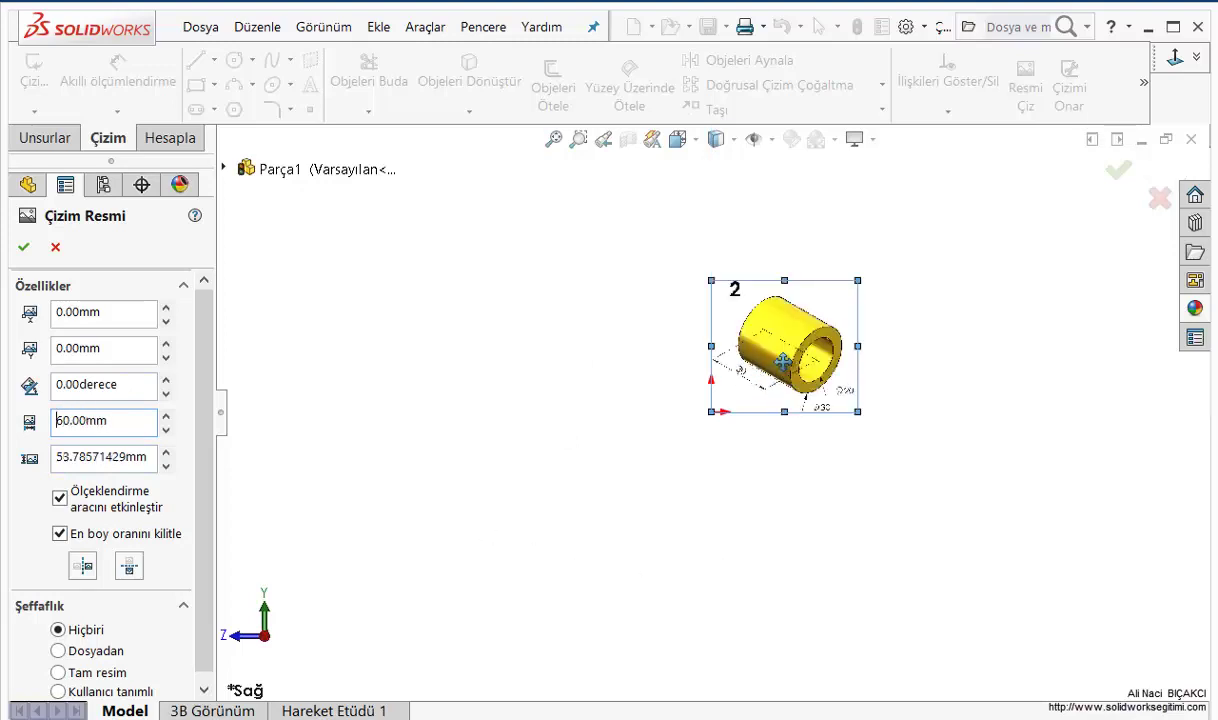
{"action": "left_click_drag", "start_coordinate": [783, 362], "coordinate": [846, 351]}
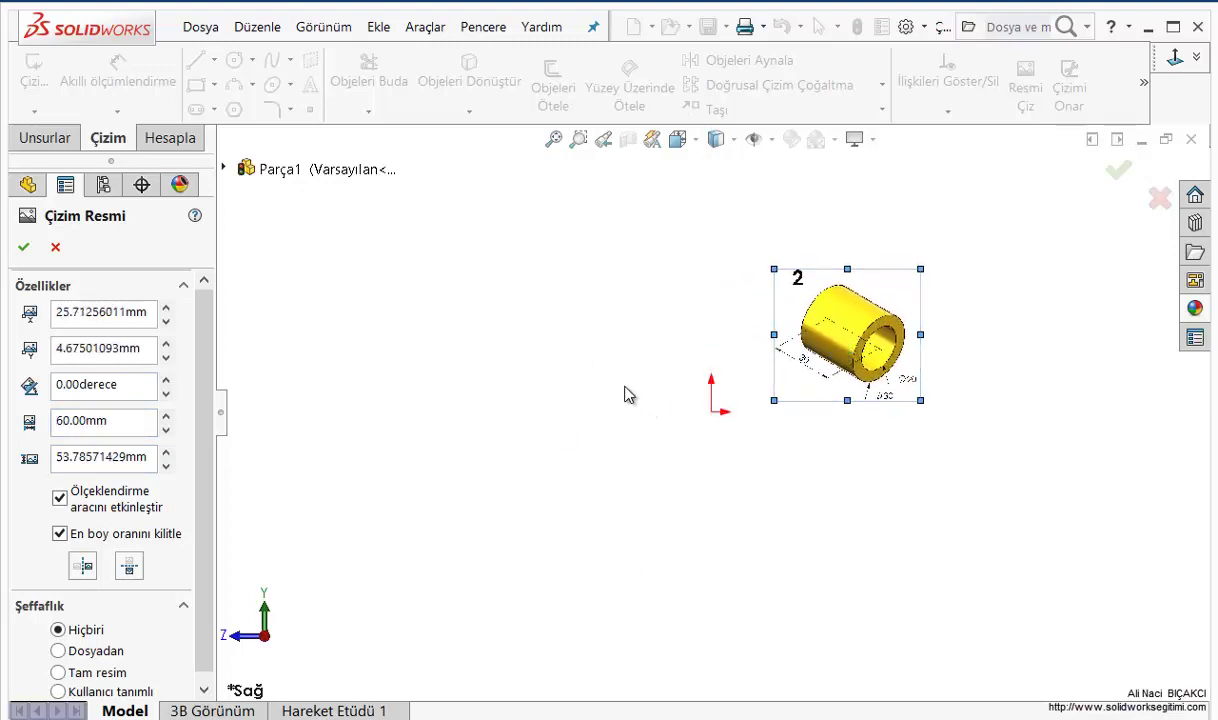
{"action": "left_click", "coordinate": [24, 247]}
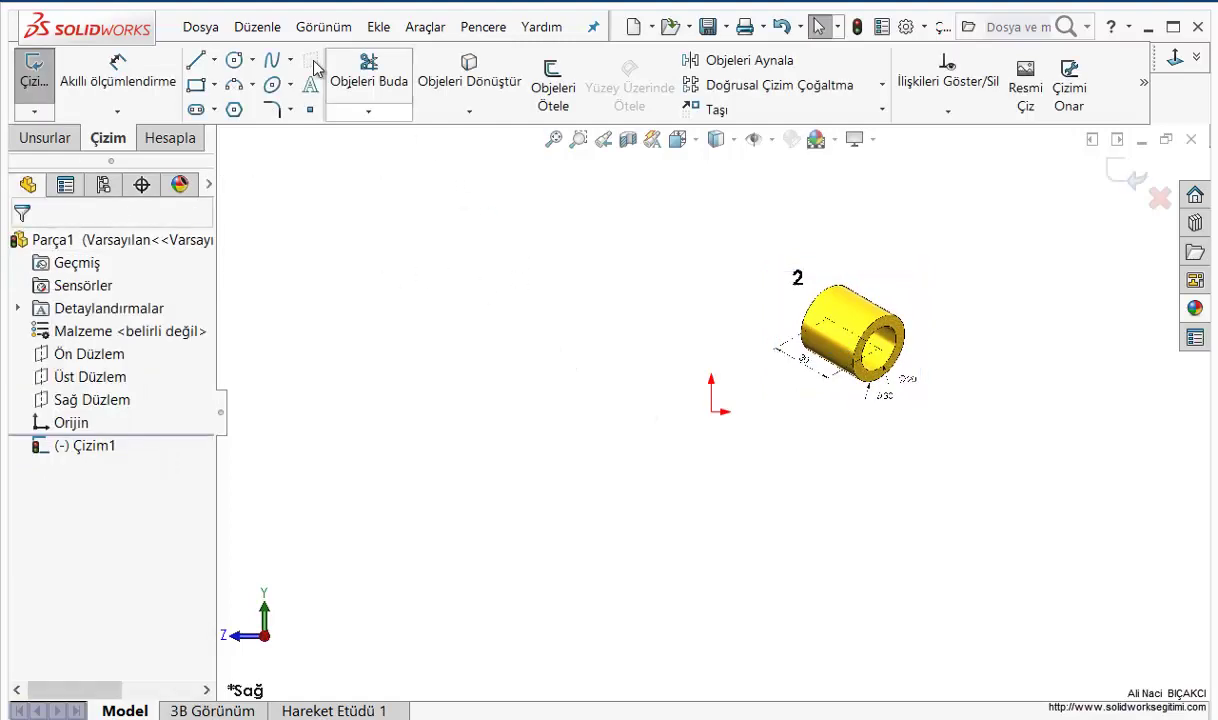
Draw two concentric circles centred on the origin
{"action": "left_click", "coordinate": [234, 60]}
{"action": "left_click", "coordinate": [711, 410]}
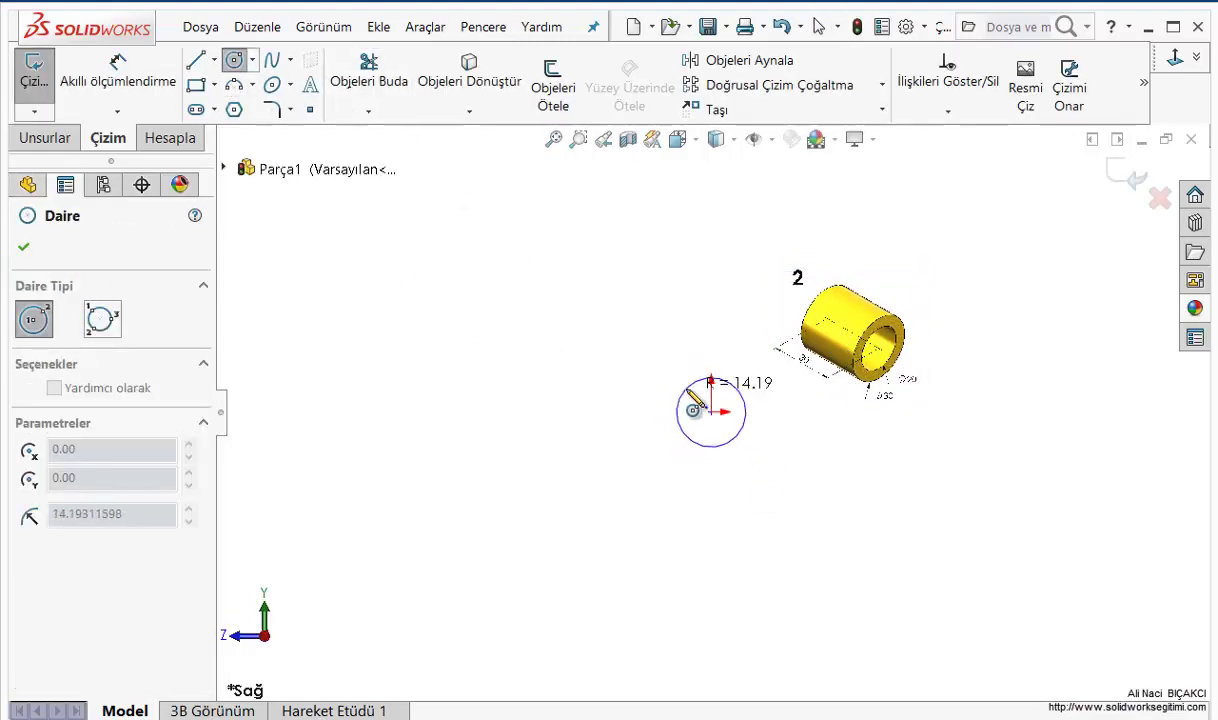
{"action": "left_click", "coordinate": [686, 389]}
{"action": "left_click", "coordinate": [711, 410]}
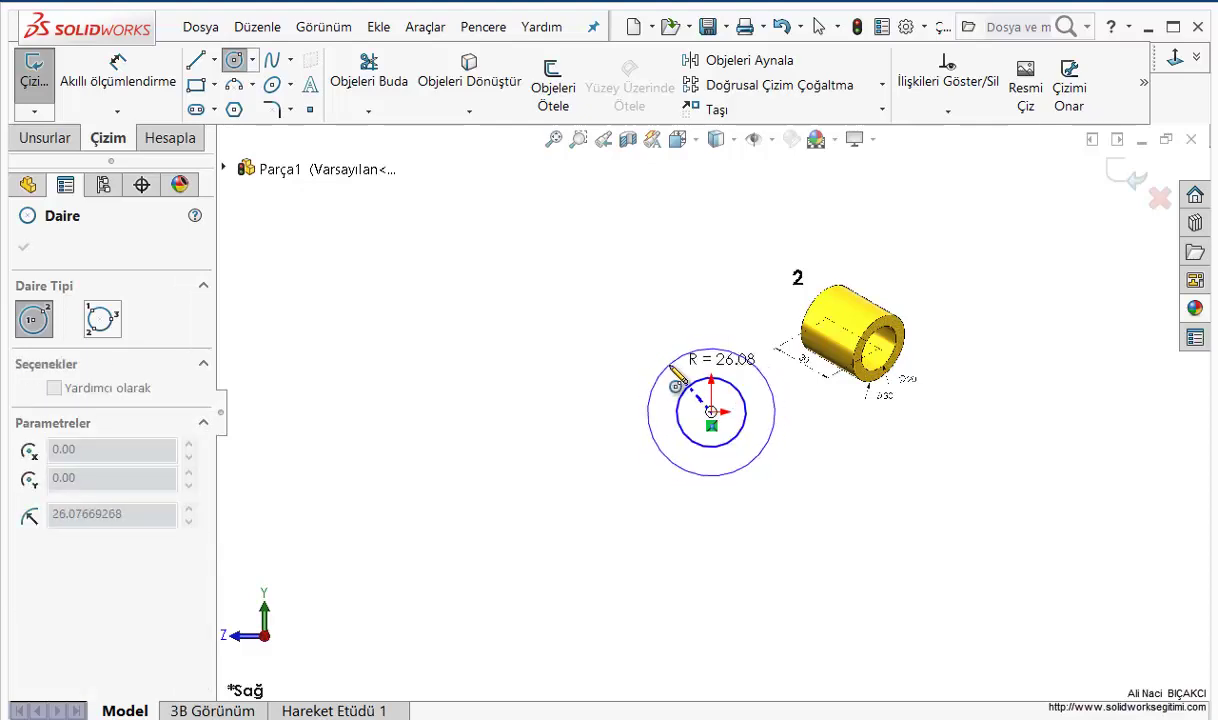
{"action": "left_click", "coordinate": [666, 367]}
Dimension the inner circle Ø20 and the outer circle Ø40
{"action": "right_click", "coordinate": [556, 272]}
{"action": "left_click", "coordinate": [745, 242]}
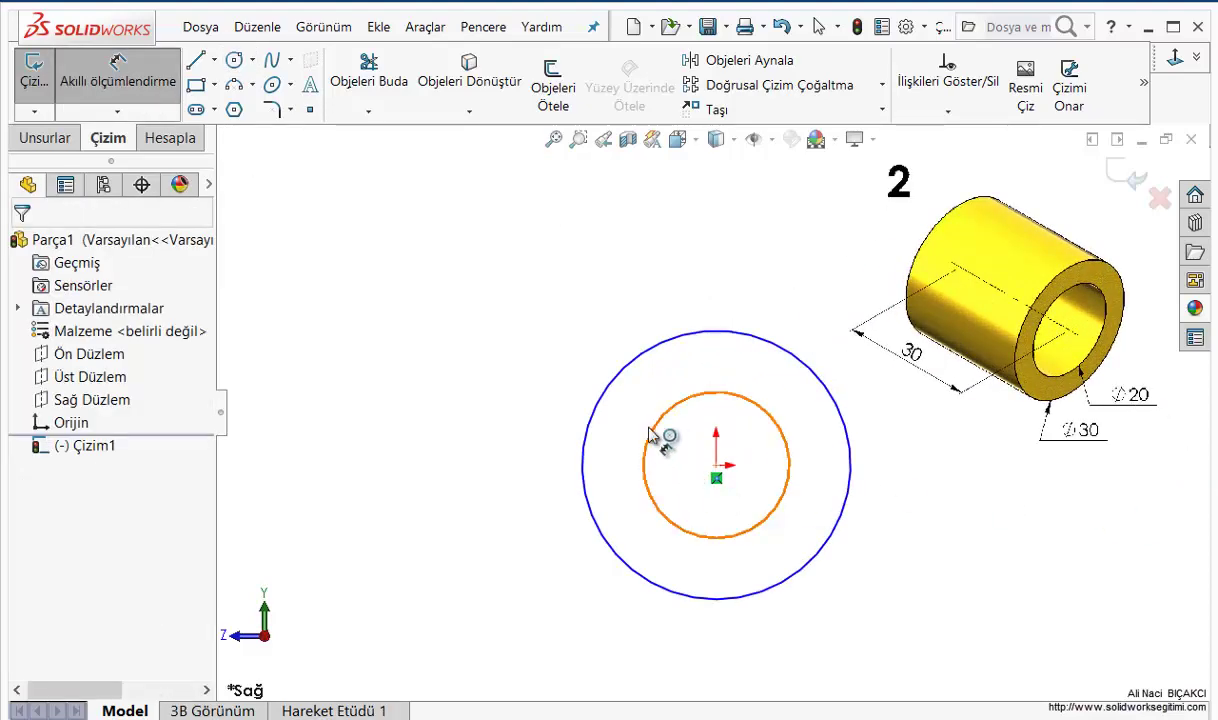
{"action": "left_click", "coordinate": [653, 428]}
{"action": "left_click", "coordinate": [545, 340]}
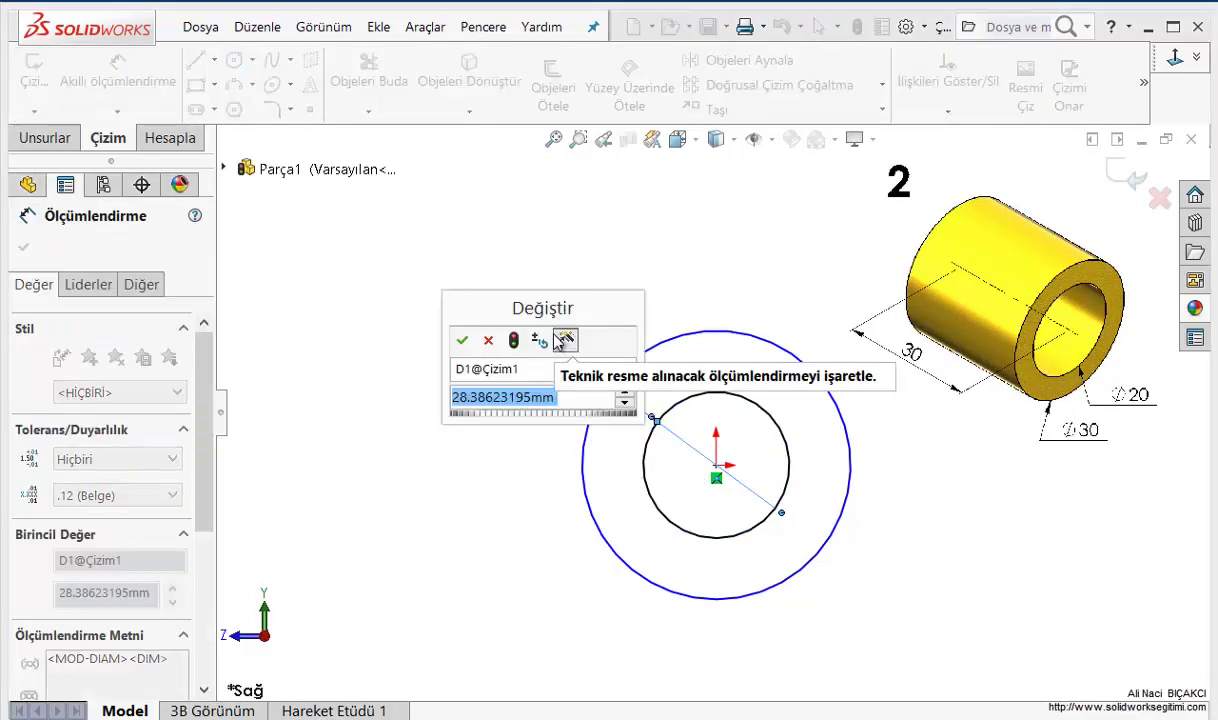
{"action": "type", "text": "20"}
{"action": "key", "text": "Return"}
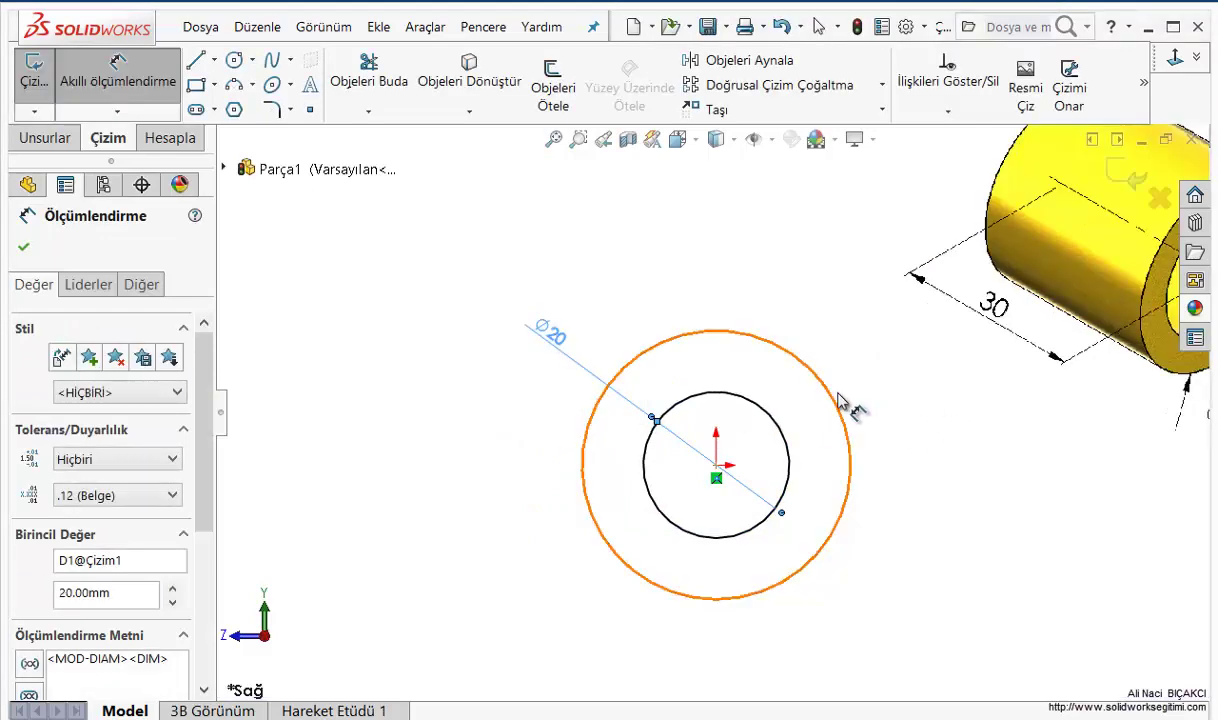
{"action": "left_click", "coordinate": [828, 400]}
{"action": "left_click", "coordinate": [845, 355]}
{"action": "type", "text": "40"}
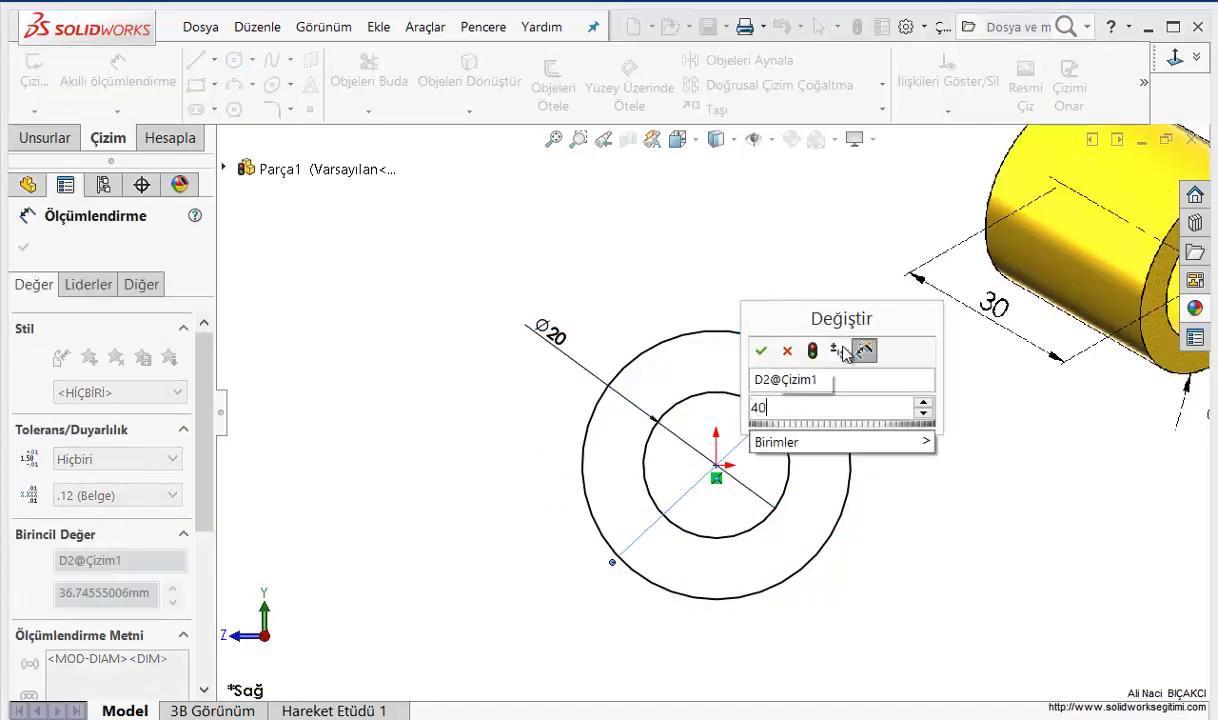
{"action": "key", "text": "Return"}
{"action": "key", "text": "Escape"}
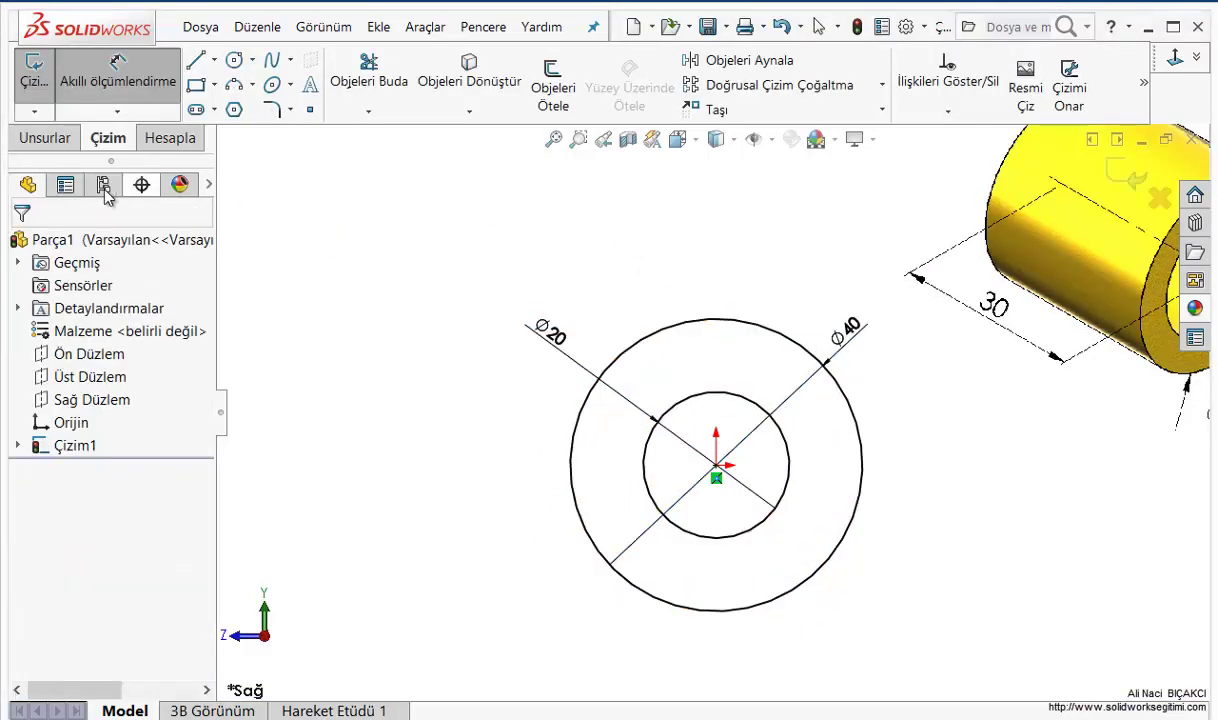
{"action": "left_click", "coordinate": [44, 137]}
Extrude the ring sketch and zoom in to check the 10 mm preview
{"action": "left_click", "coordinate": [70, 88]}
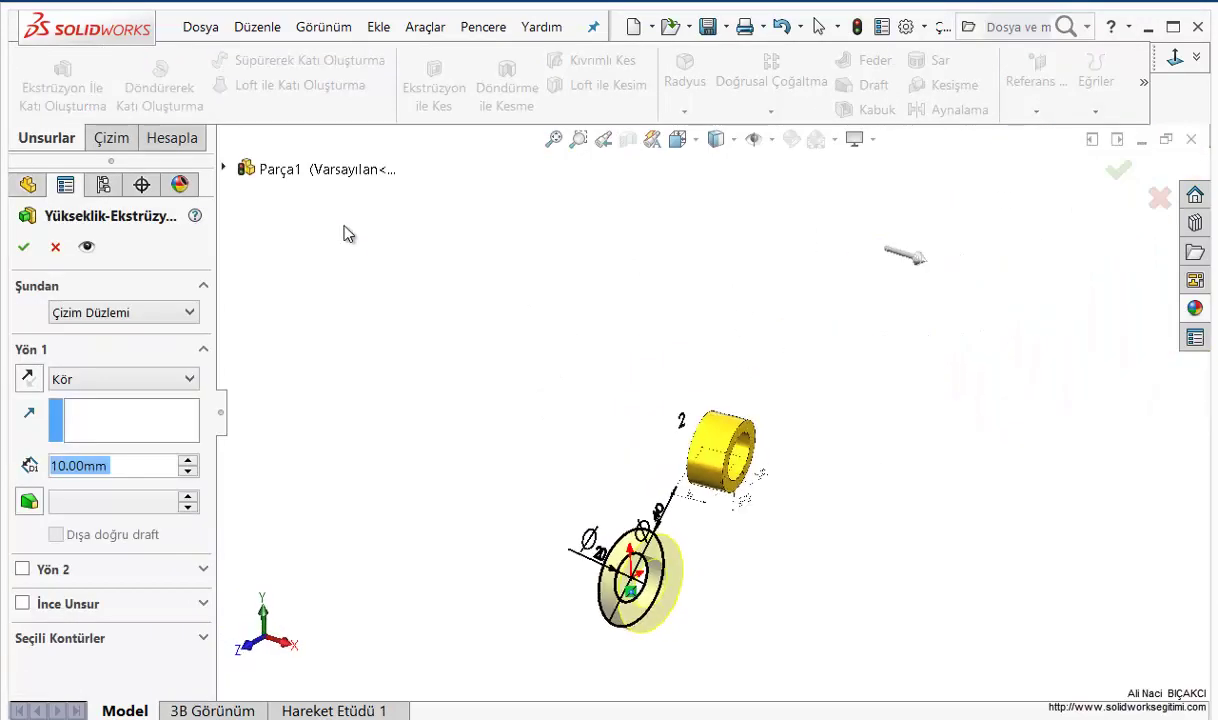
{"action": "scroll", "coordinate": [640, 590], "scroll_direction": "down", "scroll_amount": 2}
{"action": "scroll", "coordinate": [700, 580], "scroll_direction": "down", "scroll_amount": 2}
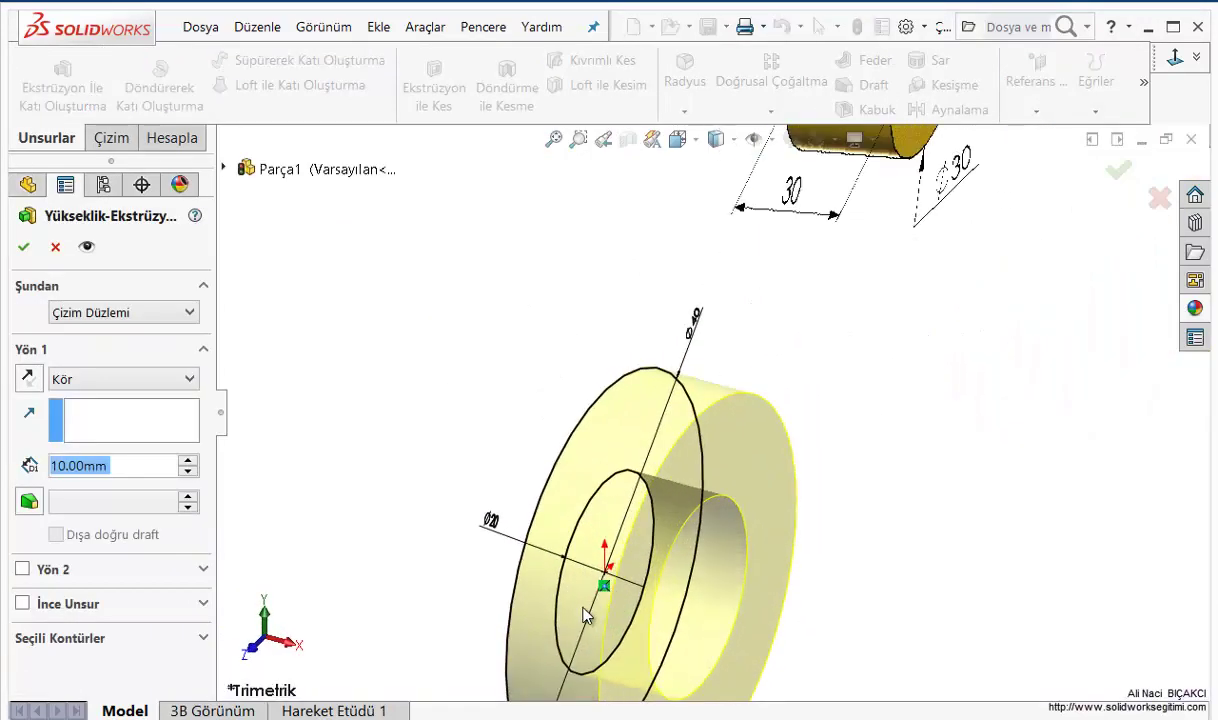
{"action": "scroll", "coordinate": [697, 557], "scroll_direction": "down", "scroll_amount": 2}
{"action": "scroll", "coordinate": [737, 457], "scroll_direction": "up", "scroll_amount": 2}
{"action": "scroll", "coordinate": [760, 470], "scroll_direction": "up", "scroll_amount": 1}
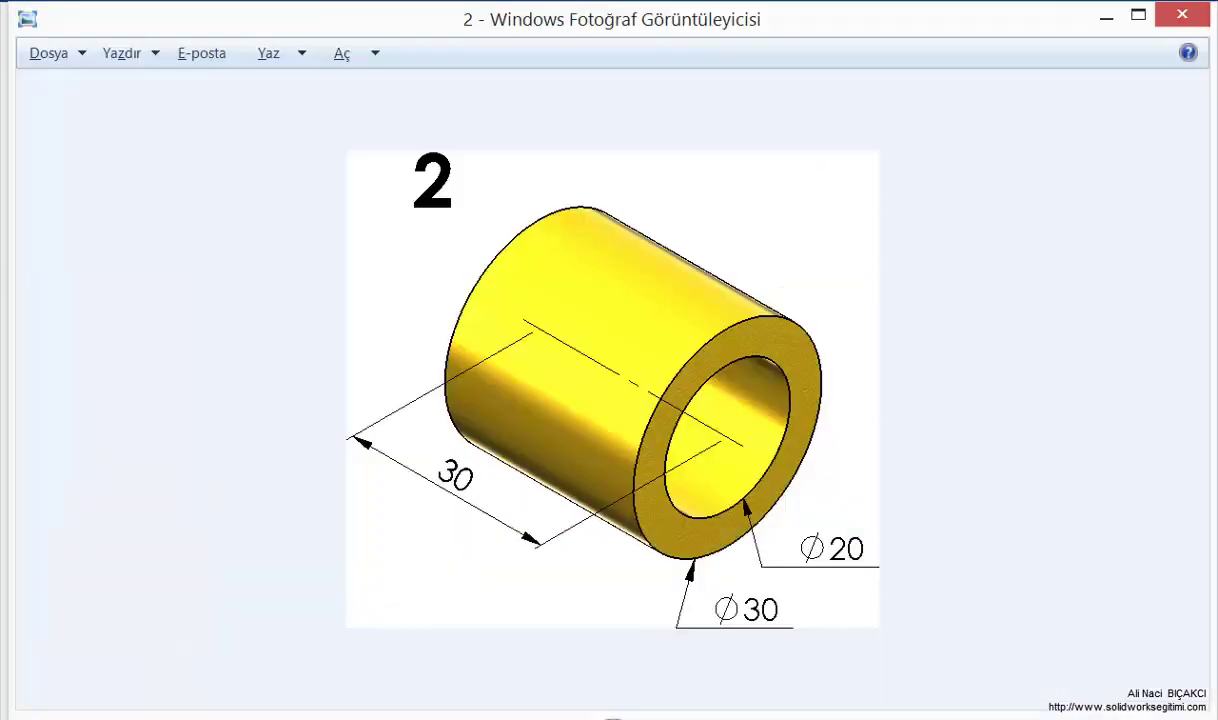
Page past the bracket picture to the 'Montaj Resim' exploded assembly image
{"action": "key", "text": "Left"}
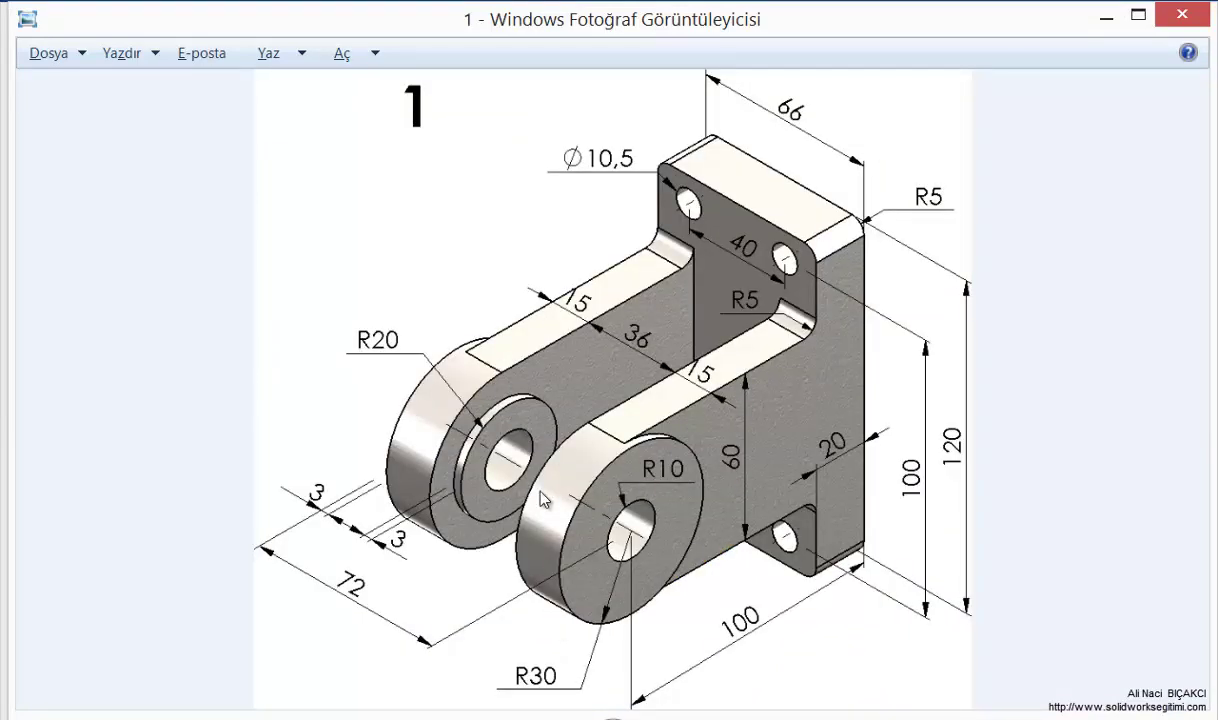
{"action": "key", "text": "Left"}
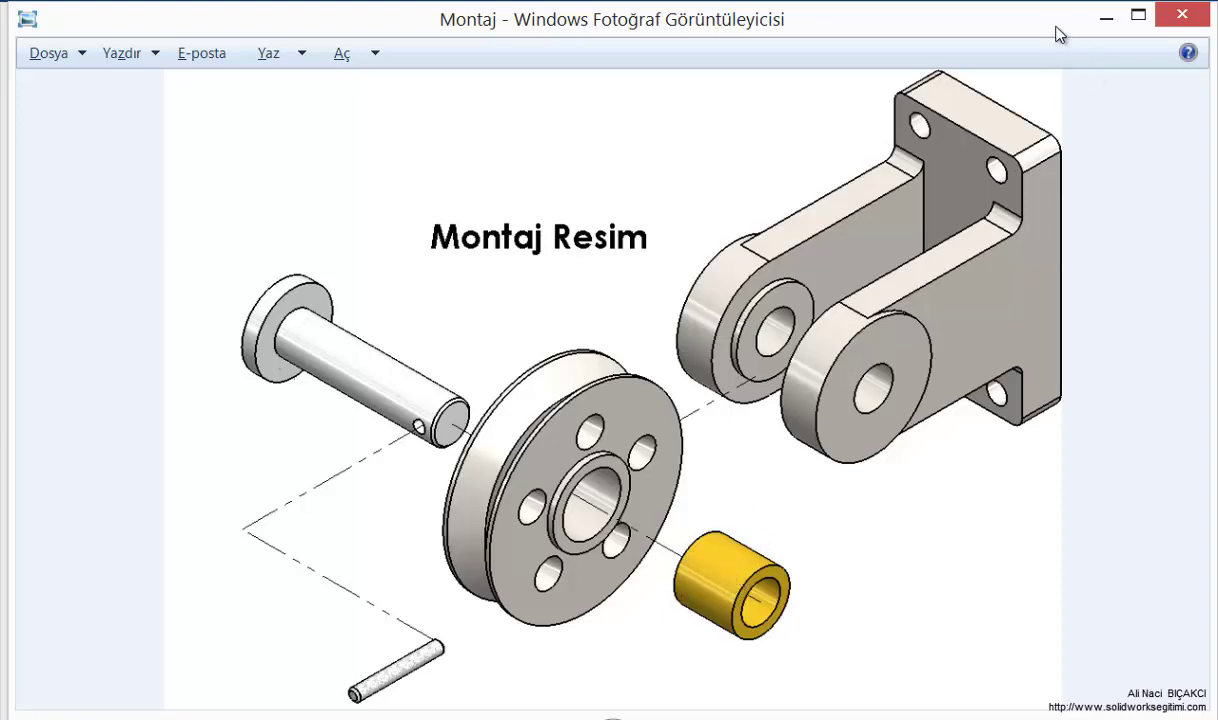
Minimize the Windows Photo Viewer window showing the Montaj Resim assembly picture
{"action": "left_click", "coordinate": [1105, 18]}
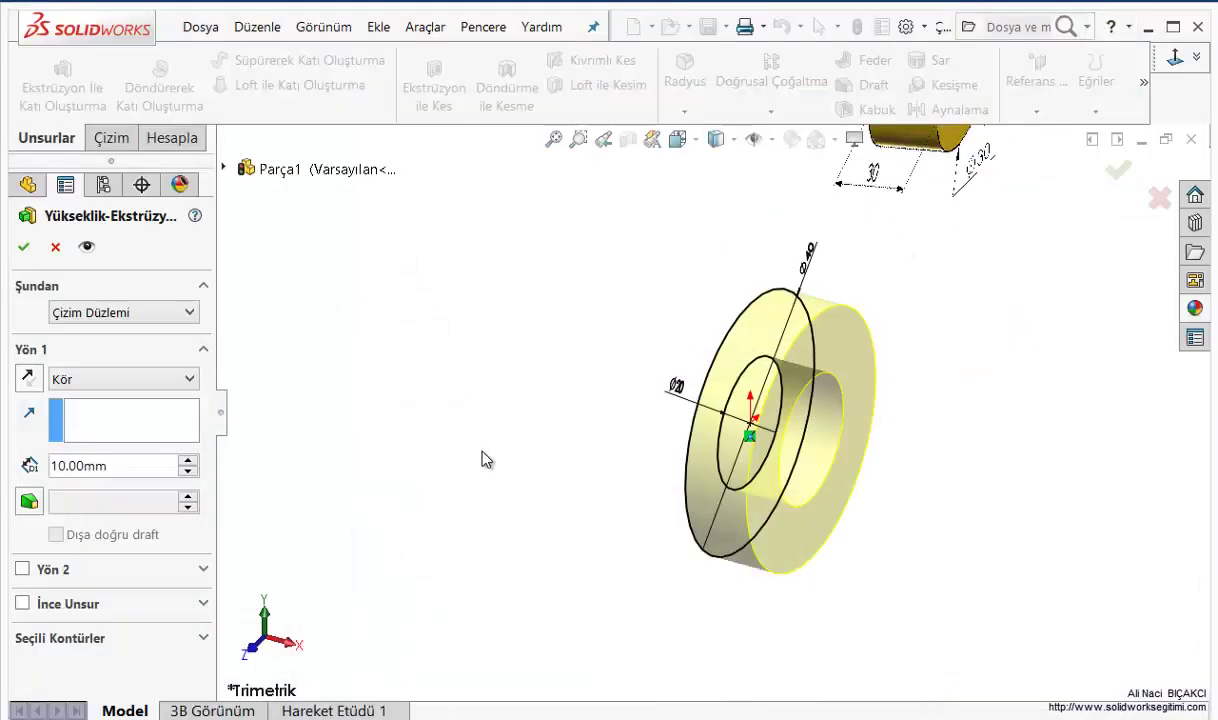
Extrude the ring sketch Mid Plane to a 30 mm depth to form the bushing
{"action": "left_click", "coordinate": [136, 388]}
{"action": "left_click", "coordinate": [105, 480]}
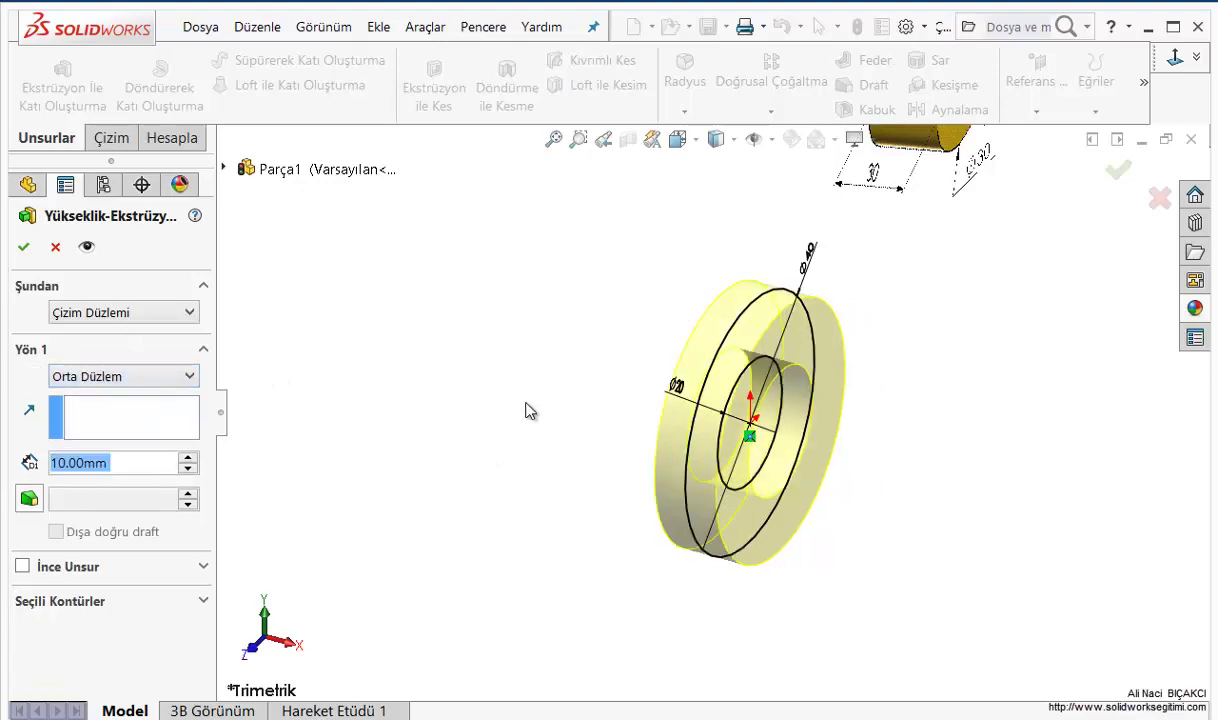
{"action": "type", "text": "30"}
{"action": "key", "text": "Return"}
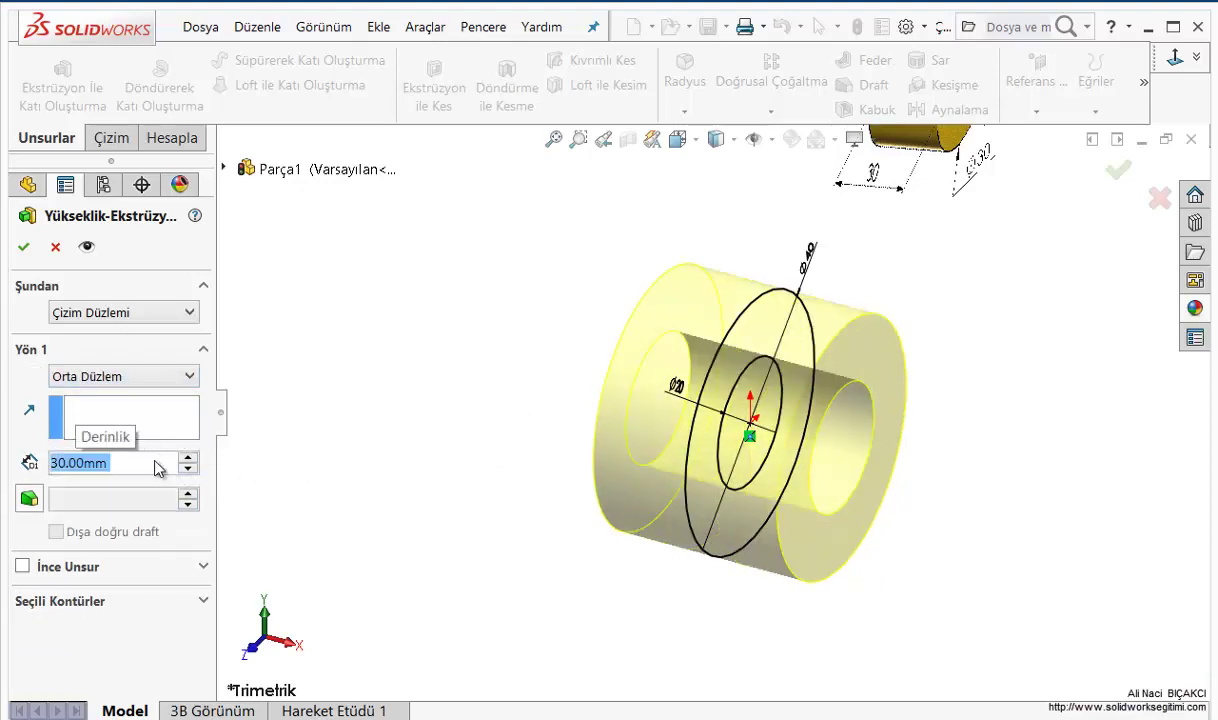
{"action": "left_click", "coordinate": [24, 246]}
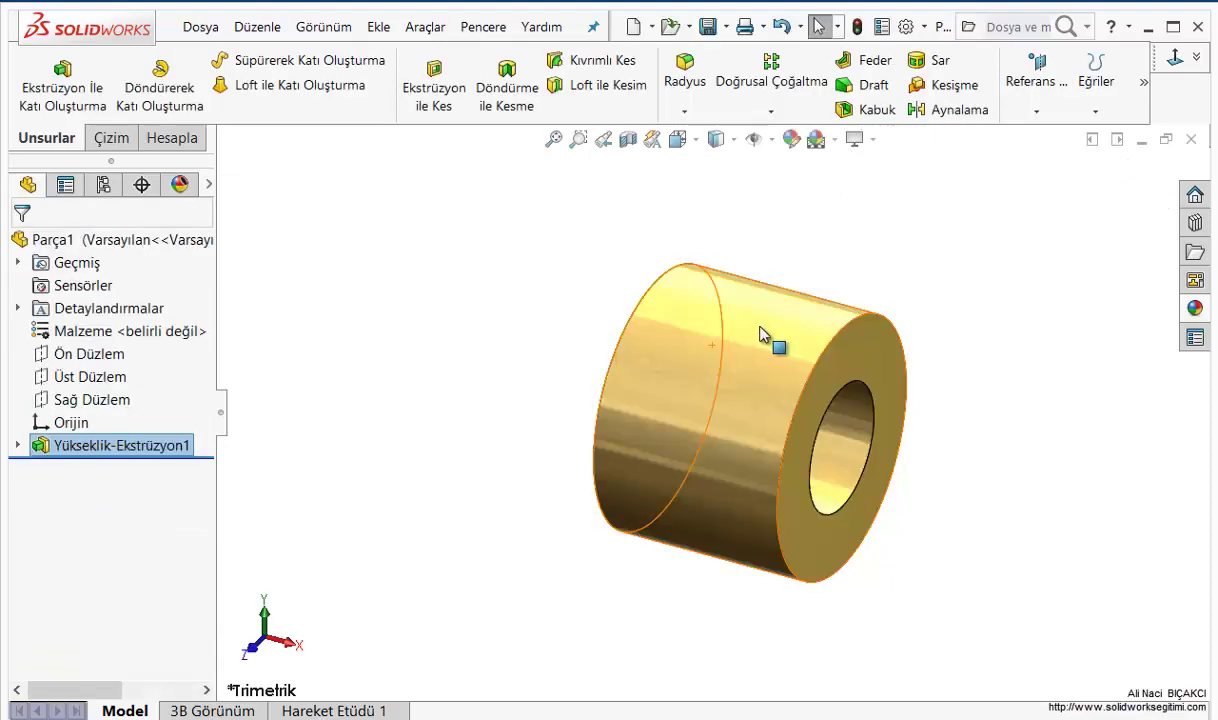
Select the Right Plane, orbit around the bushing, and switch to isometric view
{"action": "left_click", "coordinate": [90, 399]}
{"action": "mouse_move", "coordinate": [570, 360]}
{"action": "middle_mouse_down"}
{"action": "mouse_move", "coordinate": [587, 413]}
{"action": "mouse_move", "coordinate": [560, 332]}
{"action": "mouse_move", "coordinate": [613, 389]}
{"action": "middle_mouse_up"}
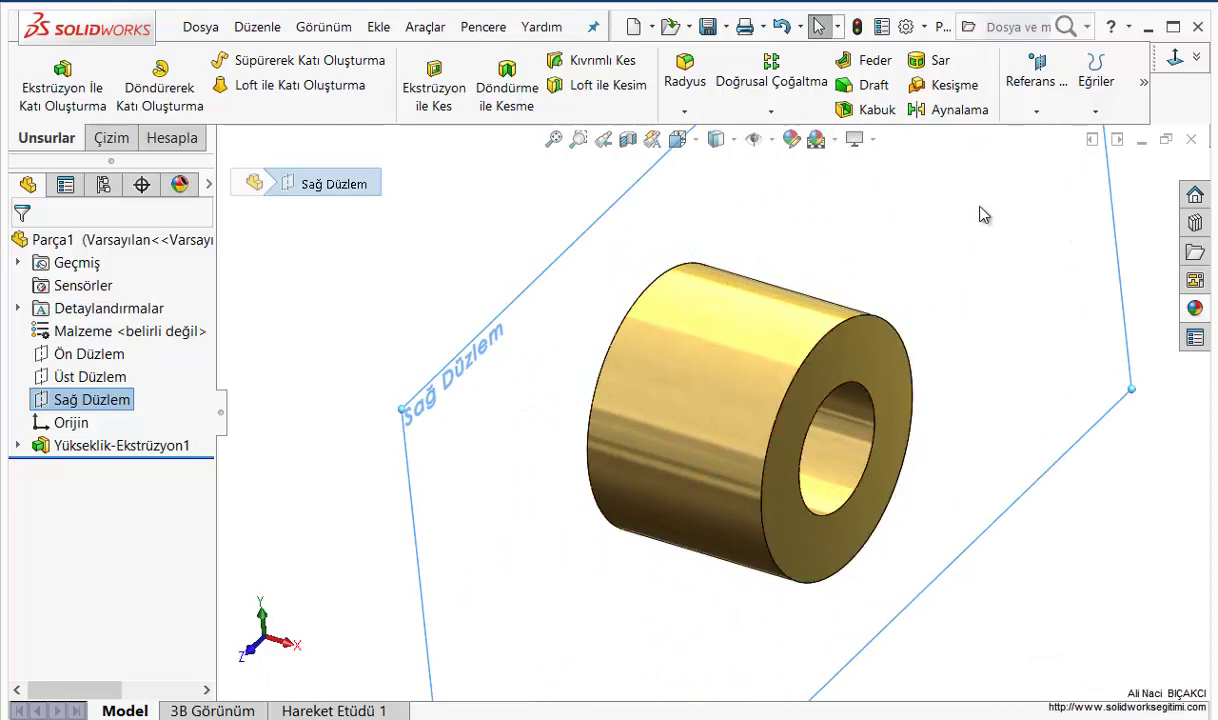
{"action": "left_click", "coordinate": [1196, 58]}
{"action": "left_click", "coordinate": [1020, 114]}
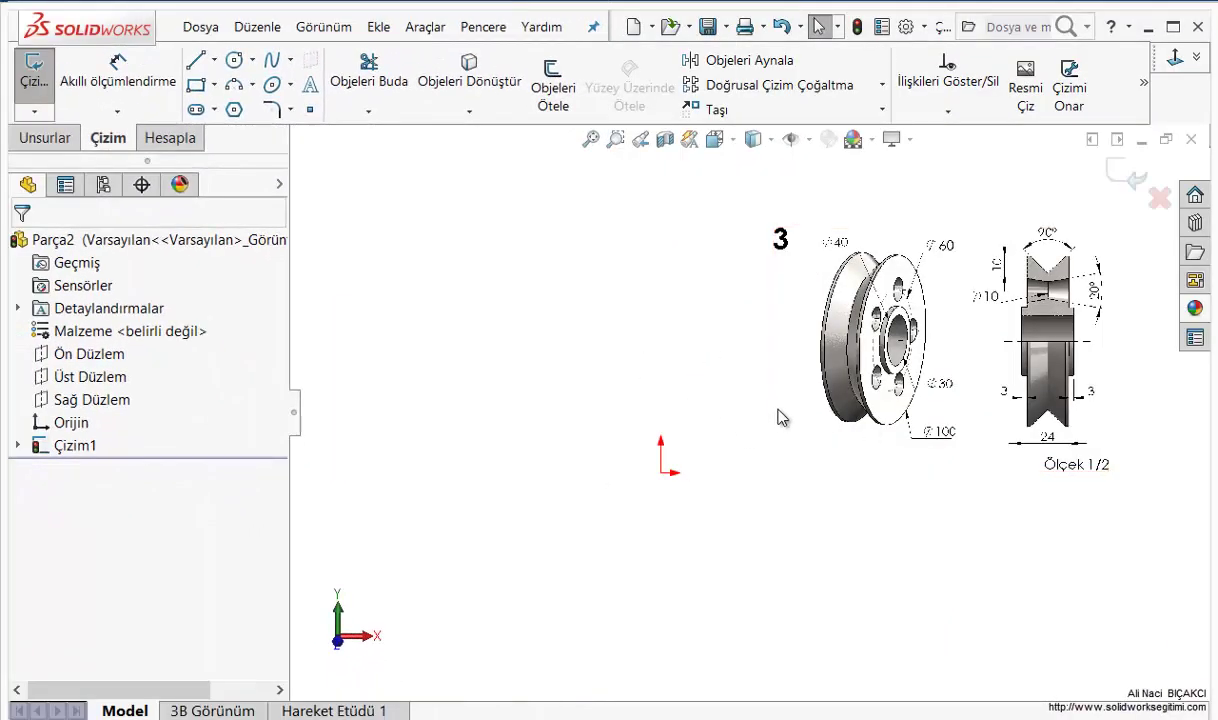
{"action": "scroll", "coordinate": [800, 400], "scroll_direction": "down", "scroll_amount": 3}
{"action": "mouse_move", "coordinate": [490, 436]}
{"action": "middle_mouse_down", "text": "ctrl"}
{"action": "mouse_move", "coordinate": [596, 465]}
{"action": "mouse_move", "coordinate": [596, 449]}
{"action": "middle_mouse_up", "text": "ctrl"}
{"action": "left_click", "coordinate": [213, 60]}
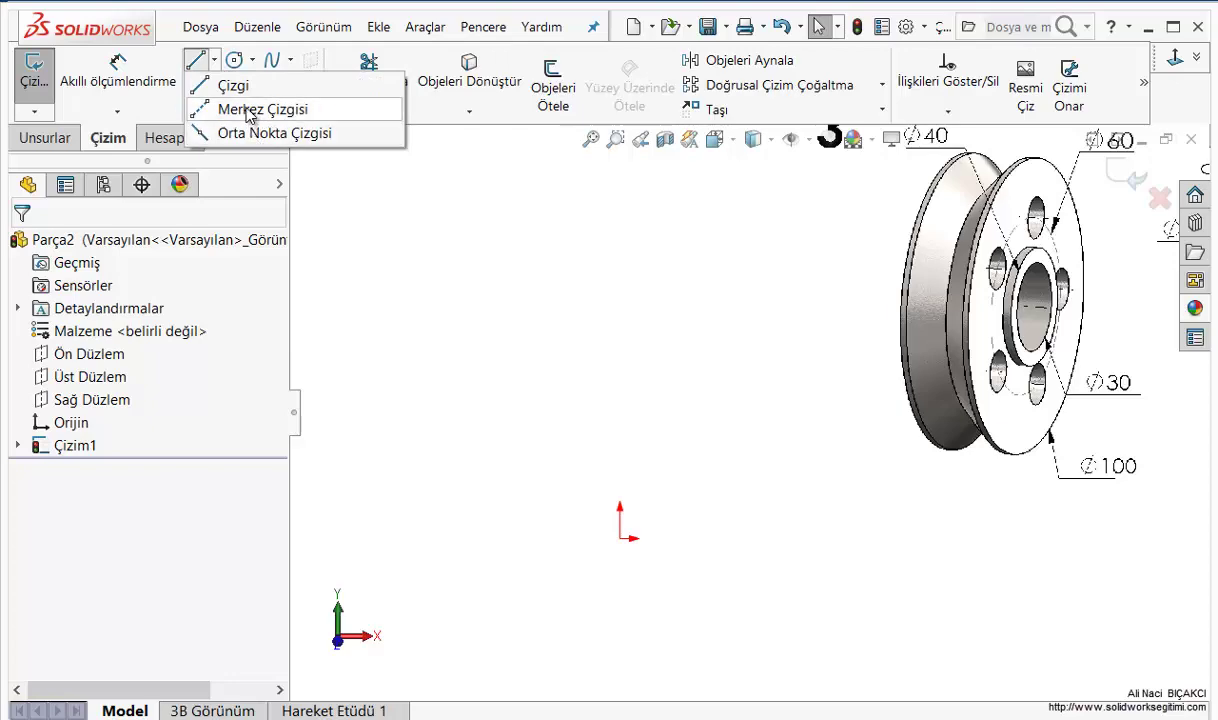
{"action": "left_click", "coordinate": [250, 133]}
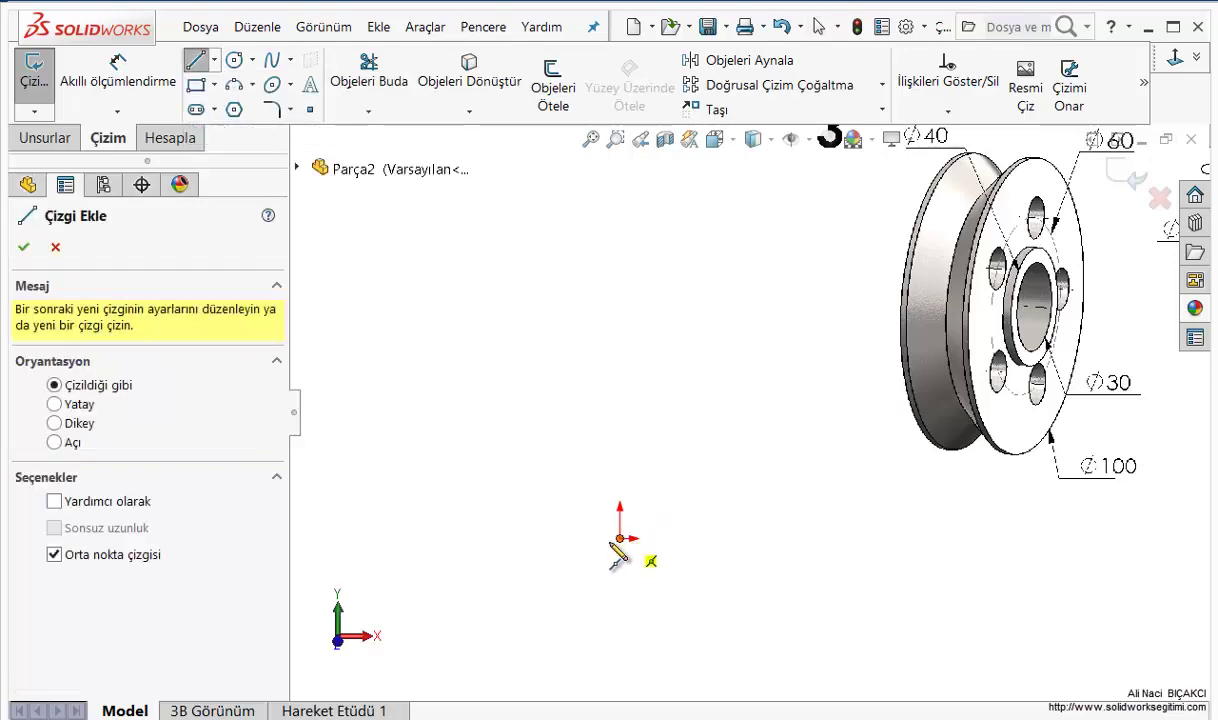
{"action": "mouse_move", "coordinate": [541, 561]}
{"action": "middle_mouse_down", "text": "ctrl"}
{"action": "mouse_move", "coordinate": [604, 522]}
{"action": "mouse_move", "coordinate": [711, 402]}
{"action": "middle_mouse_up", "text": "ctrl"}
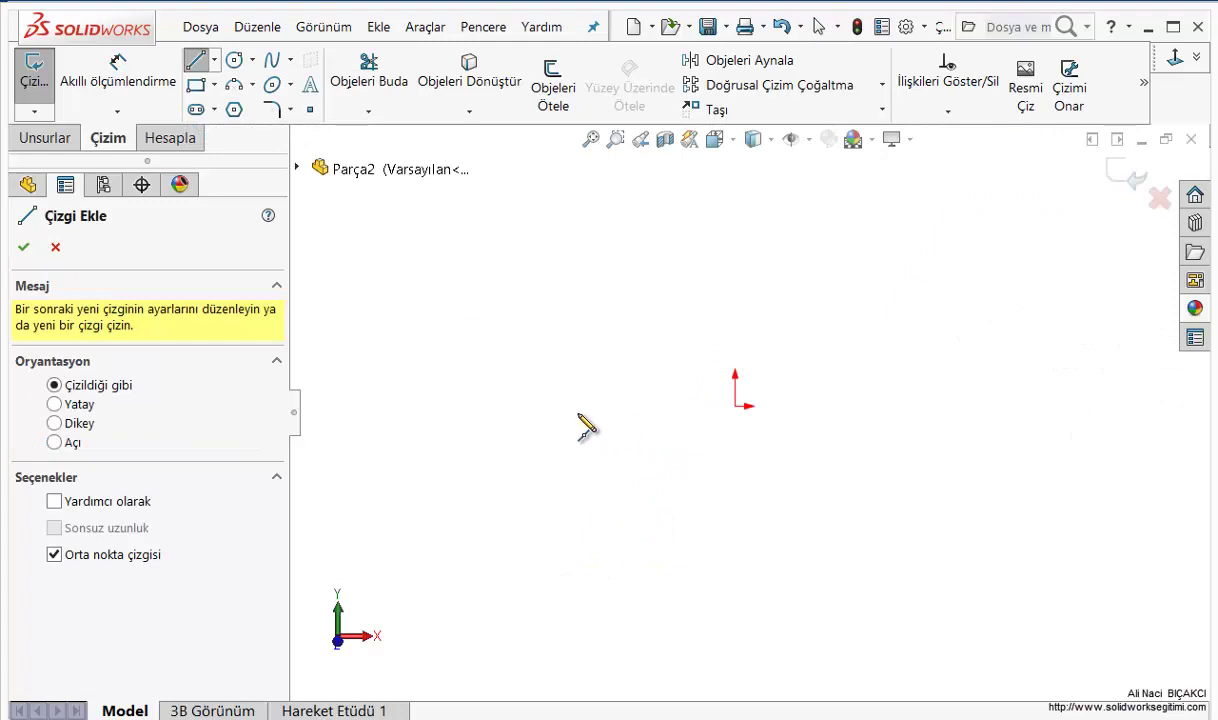
{"action": "left_click", "coordinate": [735, 406]}
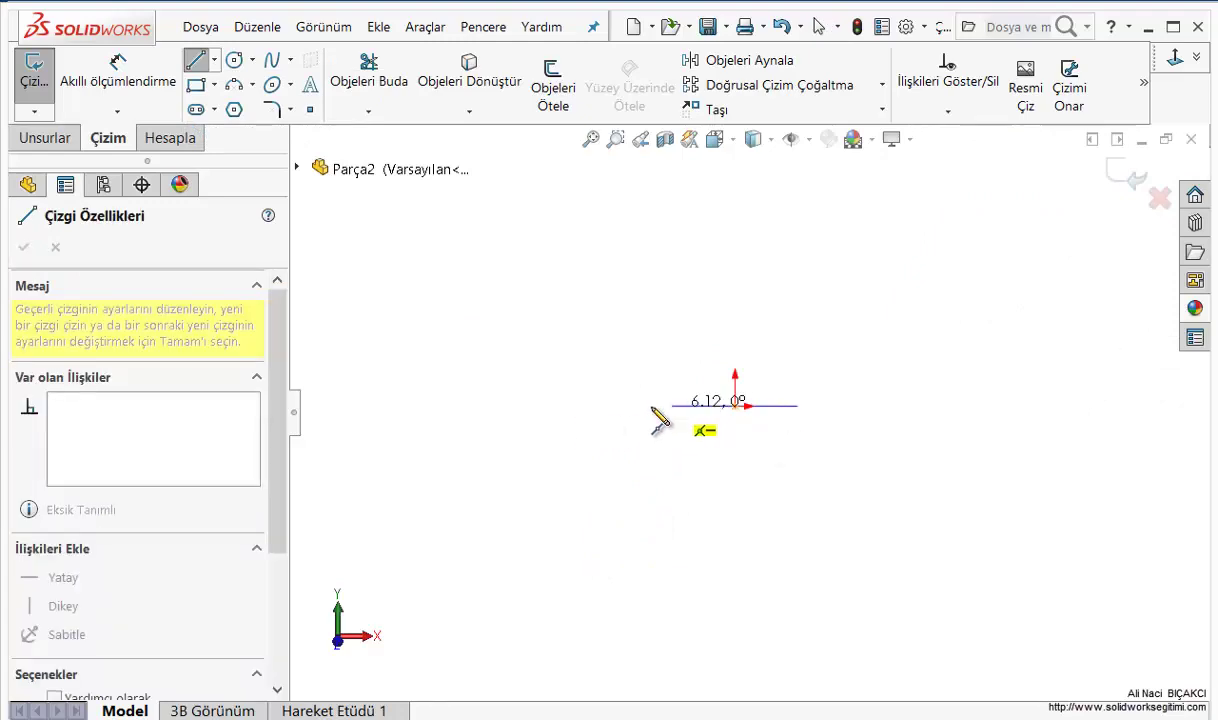
{"action": "left_click", "coordinate": [567, 406]}
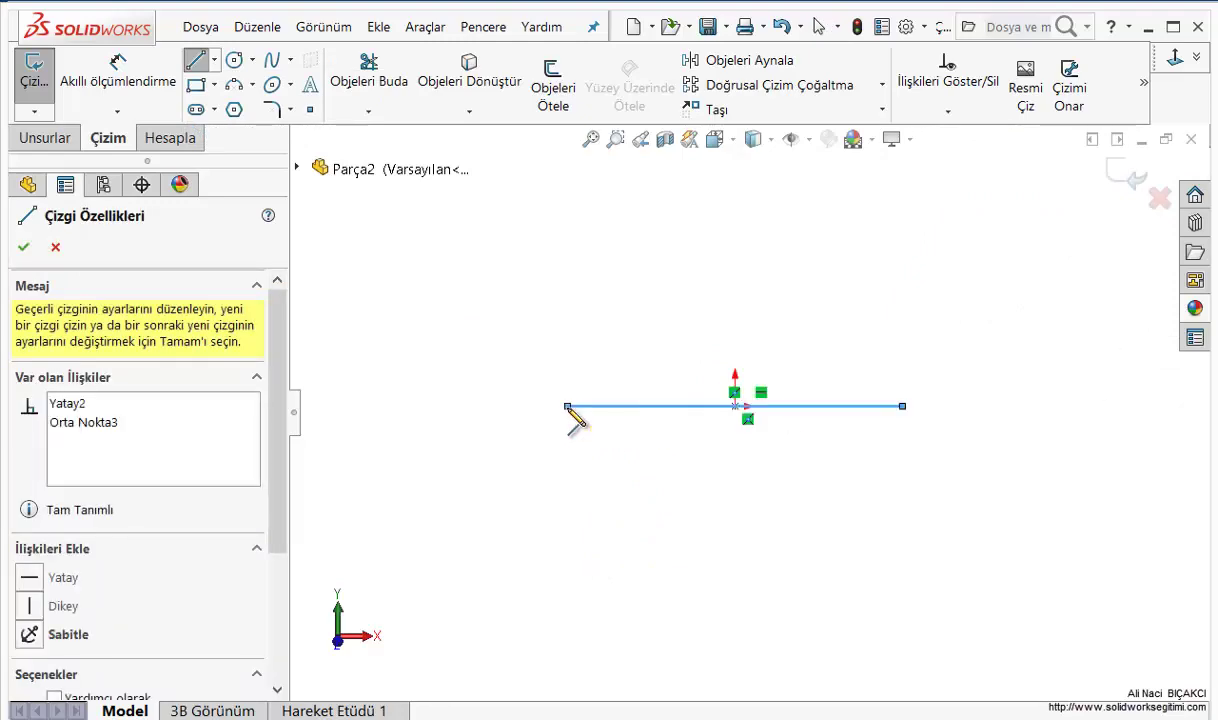
{"action": "key", "text": "Escape"}
{"action": "left_click", "coordinate": [671, 406]}
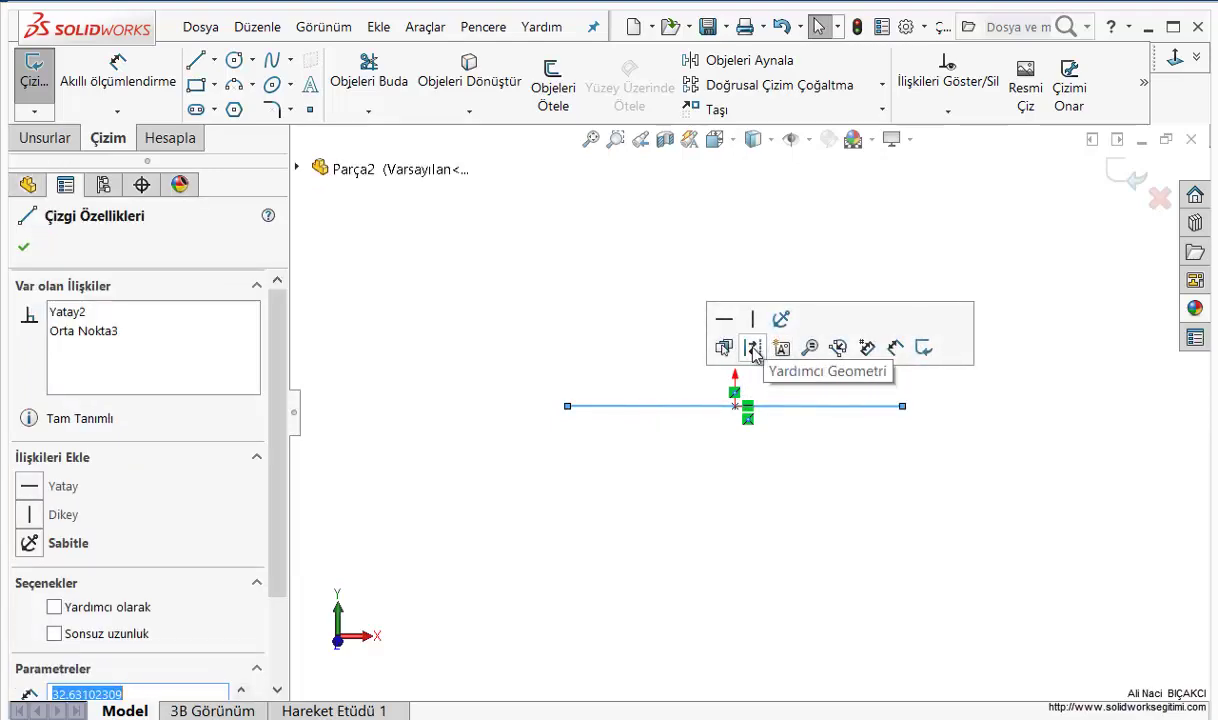
{"action": "left_click", "coordinate": [753, 349]}
{"action": "scroll", "coordinate": [775, 329], "scroll_direction": "up", "scroll_amount": 2}
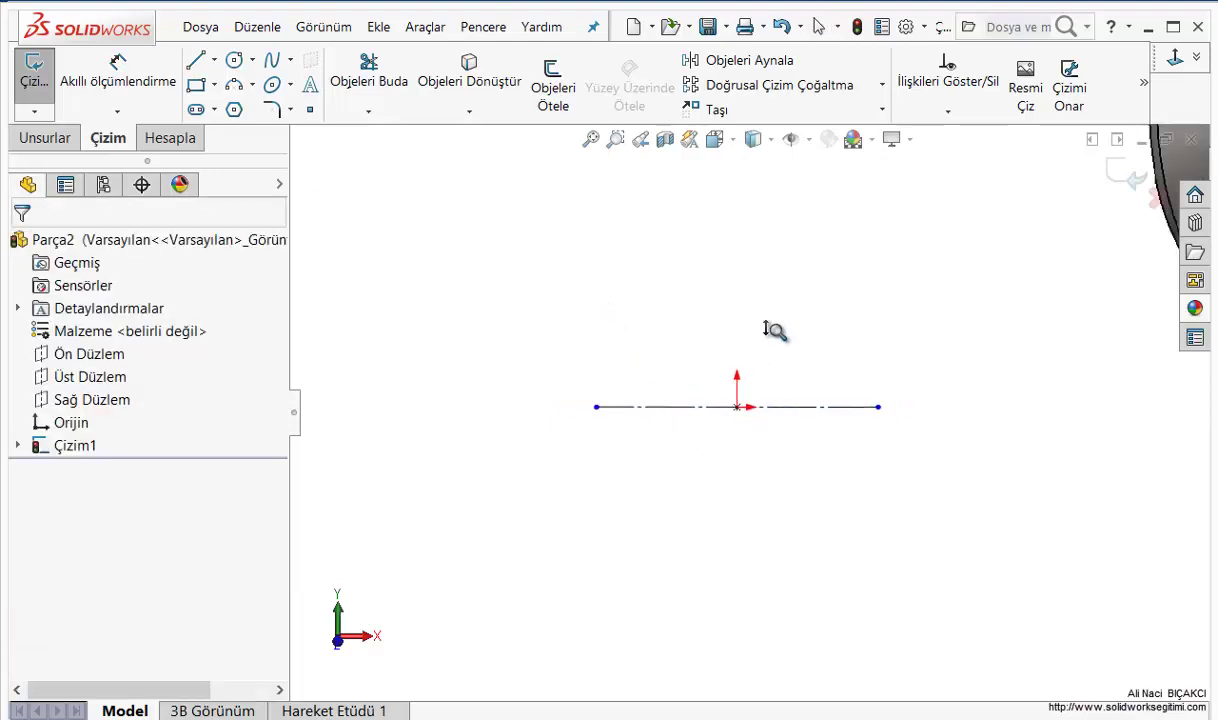
{"action": "scroll", "coordinate": [769, 432], "scroll_direction": "up", "scroll_amount": 2}
{"action": "middle_click_drag", "start_coordinate": [769, 432], "coordinate": [791, 478], "text": "ctrl"}
{"action": "mouse_move", "coordinate": [831, 445]}
{"action": "left_mouse_down"}
{"action": "mouse_move", "coordinate": [889, 447]}
{"action": "mouse_move", "coordinate": [828, 451]}
{"action": "mouse_move", "coordinate": [862, 450]}
{"action": "left_mouse_up"}
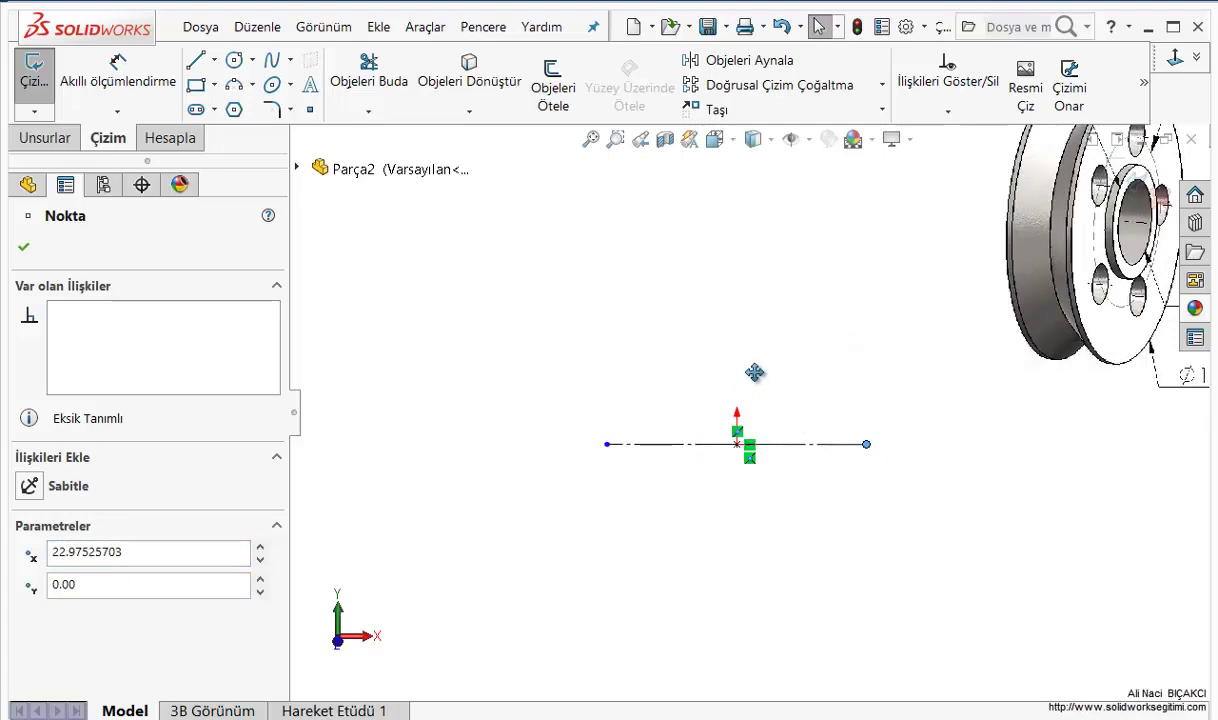
{"action": "key", "text": "Escape"}
{"action": "left_click", "coordinate": [794, 440]}
{"action": "key", "text": "Delete"}
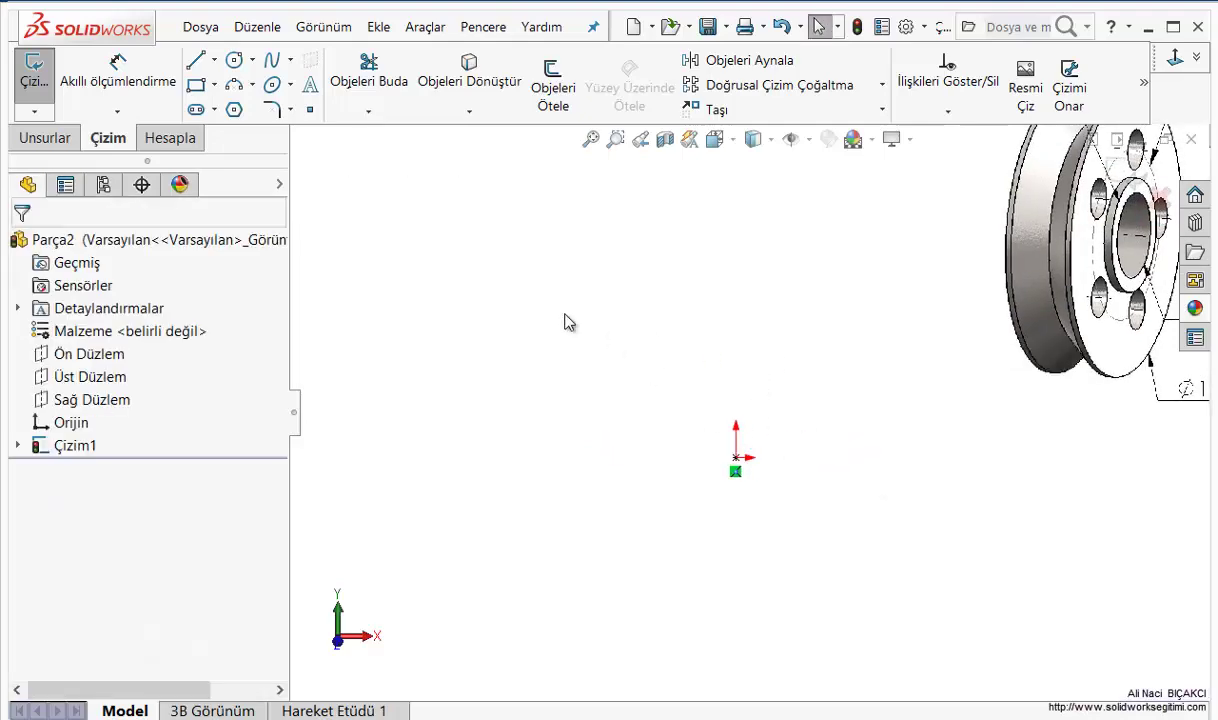
{"action": "left_click", "coordinate": [214, 60]}
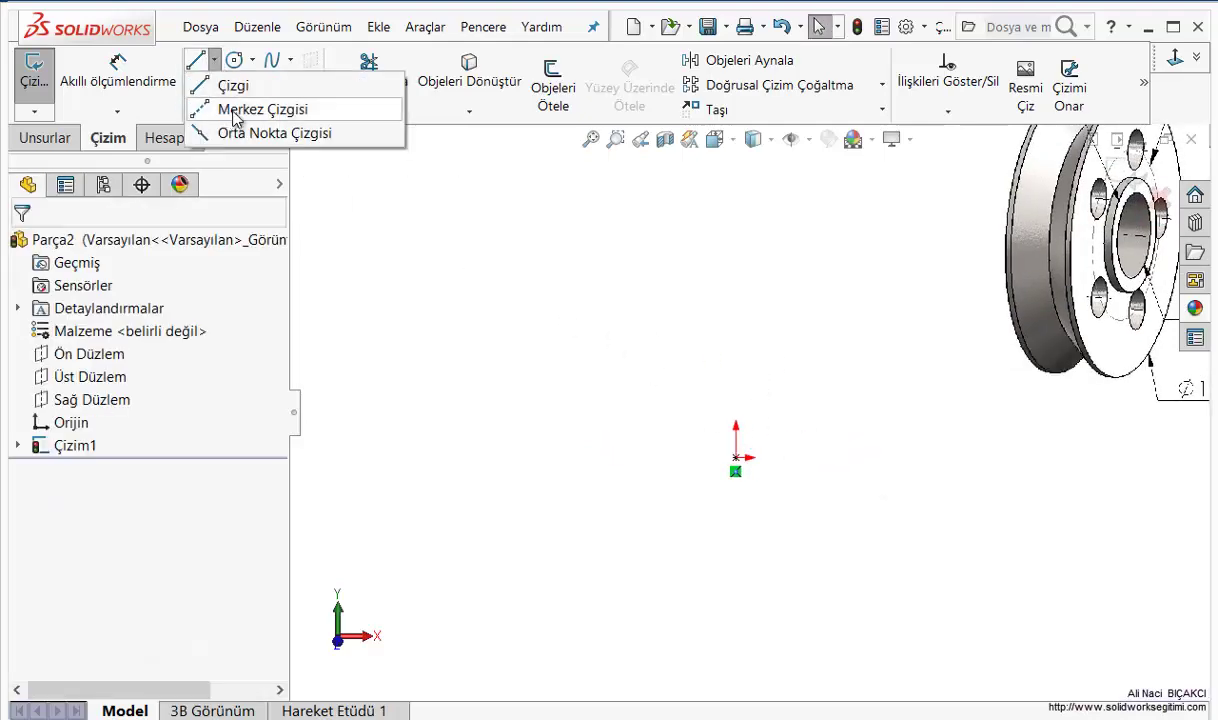
Draw a horizontal centerline and make its midpoint coincident with the origin
{"action": "left_click", "coordinate": [224, 112]}
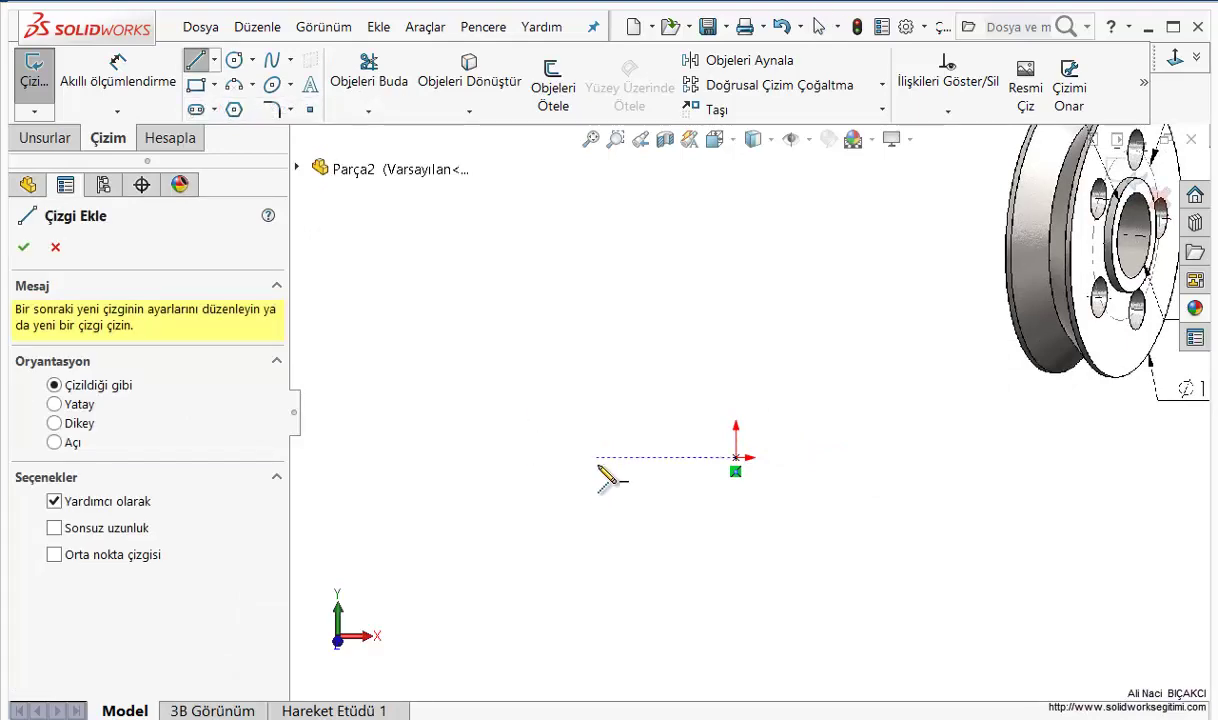
{"action": "left_click", "coordinate": [598, 472]}
{"action": "left_click", "coordinate": [878, 472]}
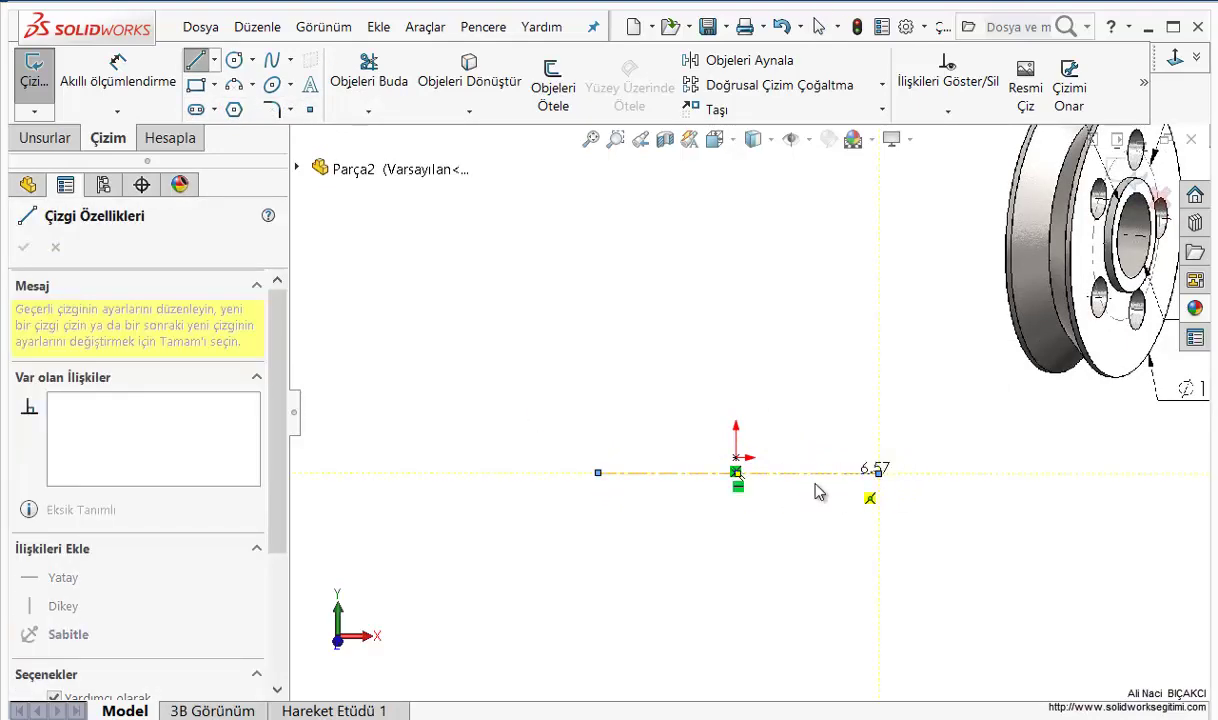
{"action": "key", "text": "Escape"}
{"action": "right_click", "coordinate": [807, 472]}
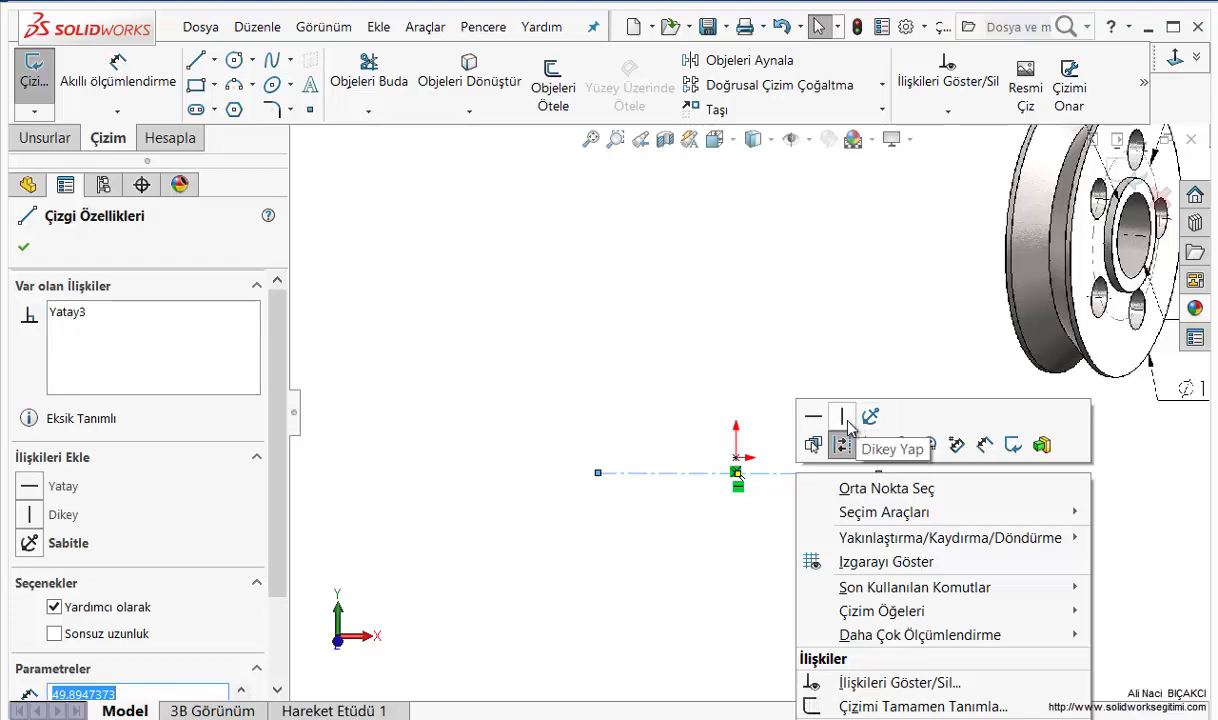
{"action": "left_click", "coordinate": [898, 492]}
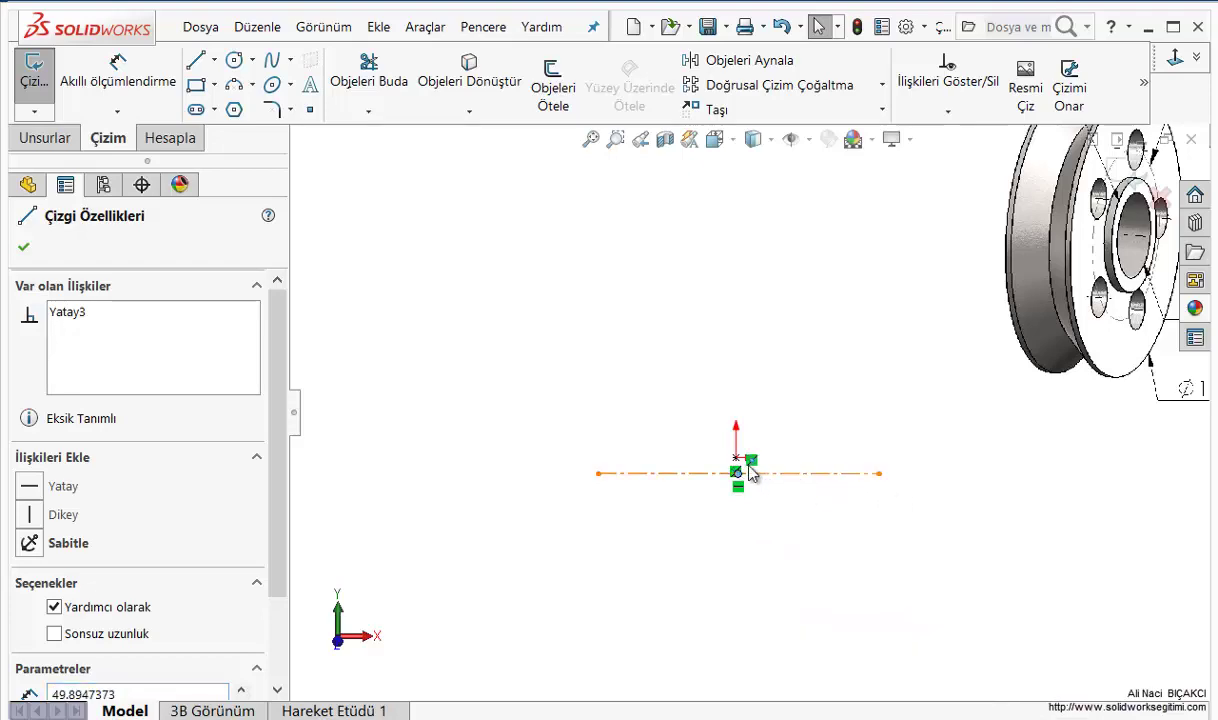
{"action": "left_click", "coordinate": [737, 460], "text": "ctrl"}
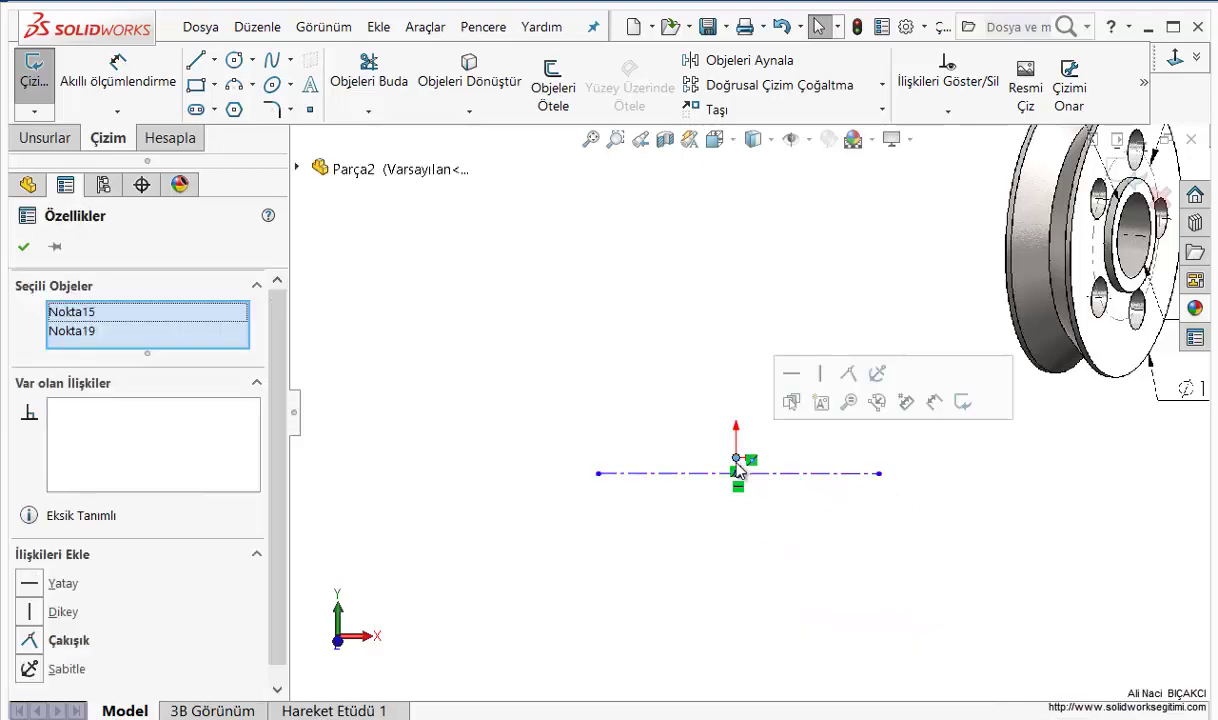
{"action": "left_click", "coordinate": [847, 373]}
Lengthen that first centerline, then select and delete it
{"action": "left_click", "coordinate": [876, 485]}
{"action": "left_click_drag", "start_coordinate": [875, 460], "coordinate": [890, 457]}
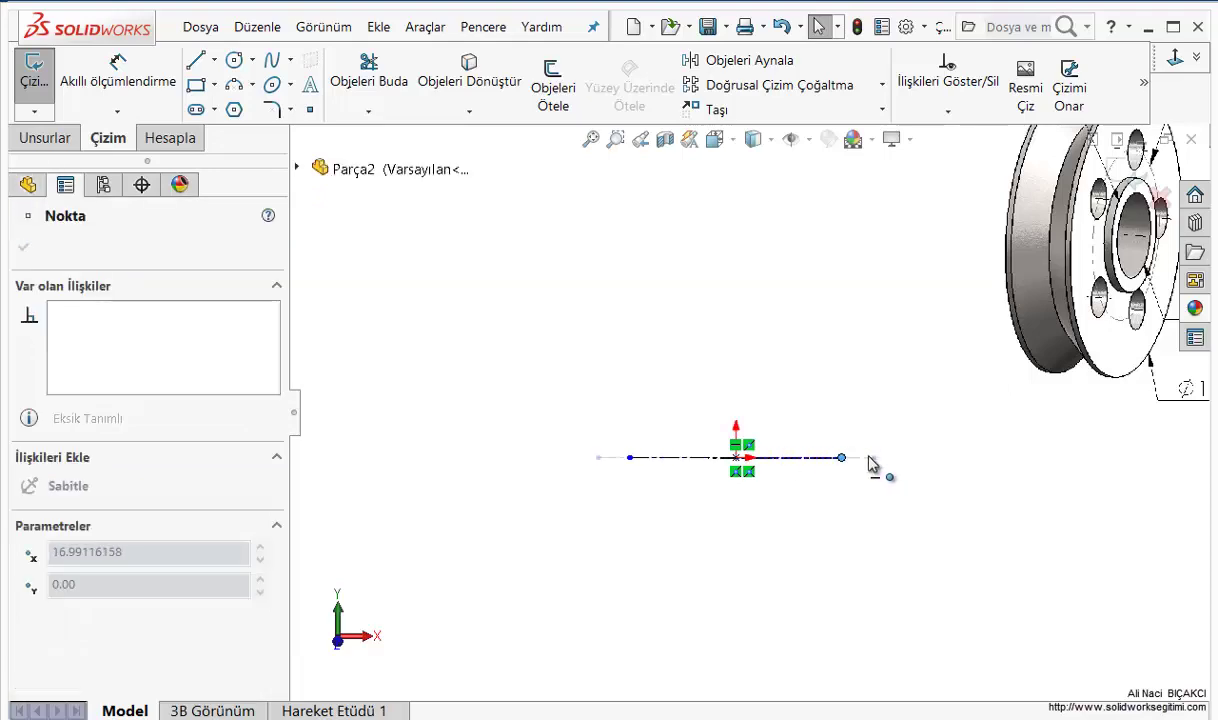
{"action": "left_click", "coordinate": [767, 500]}
{"action": "left_click_drag", "start_coordinate": [810, 493], "coordinate": [525, 352]}
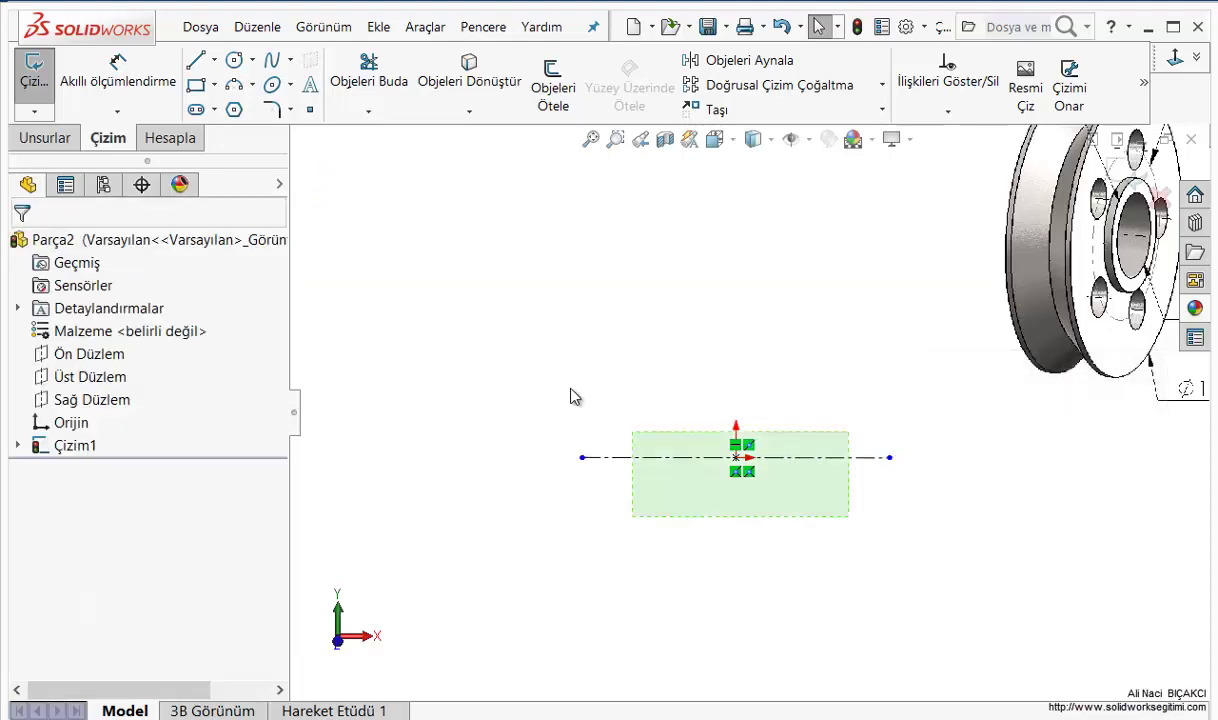
{"action": "key", "text": "Delete"}
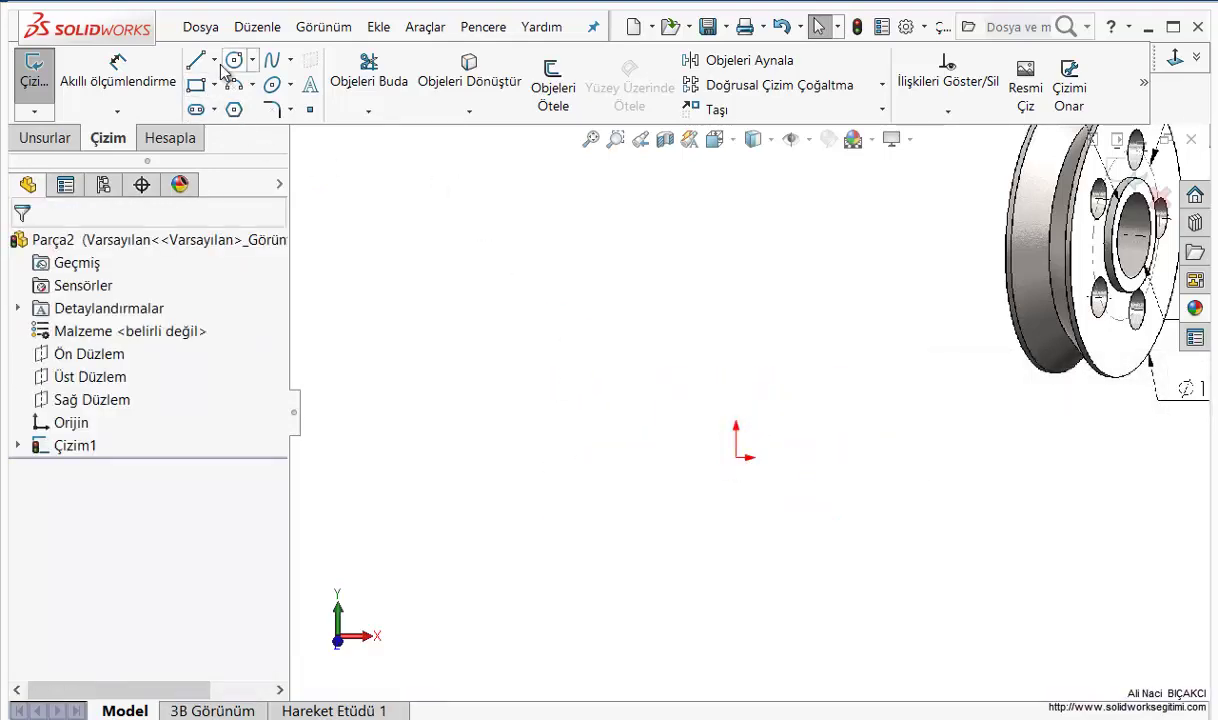
Draw a horizontal midpoint line from the origin and convert it to construction geometry
{"action": "left_click", "coordinate": [214, 60]}
{"action": "left_click", "coordinate": [252, 130]}
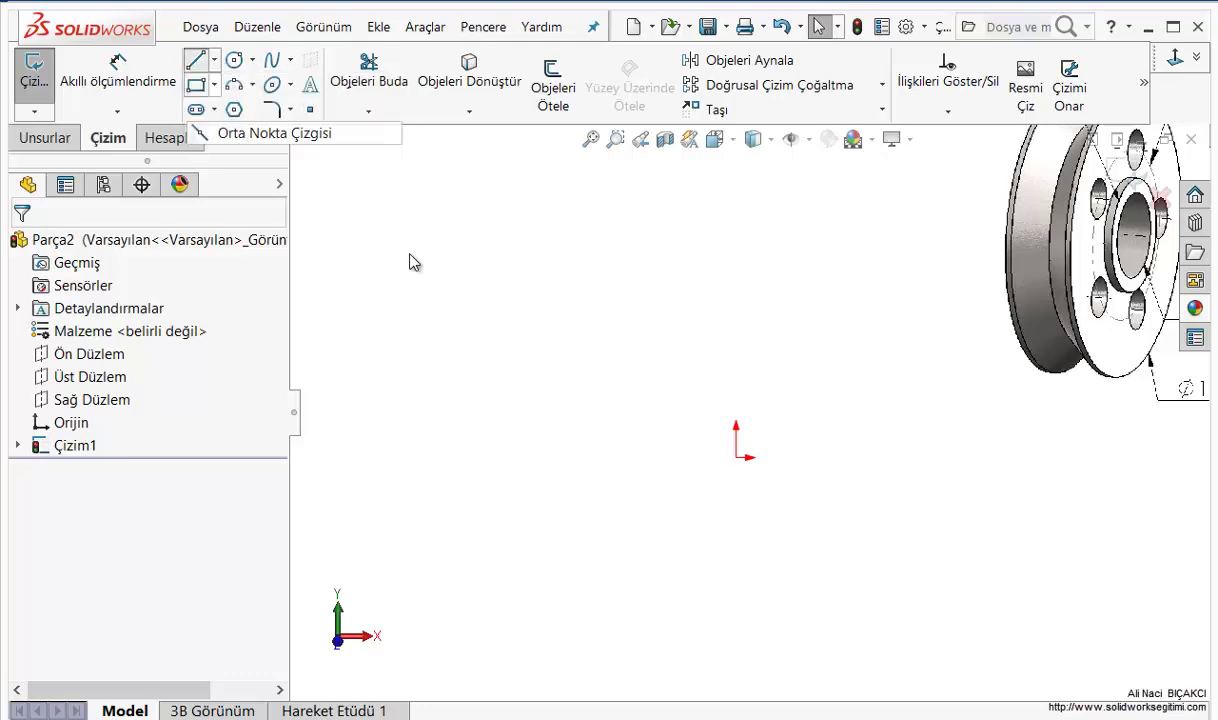
{"action": "left_click", "coordinate": [737, 458]}
{"action": "left_click", "coordinate": [603, 458]}
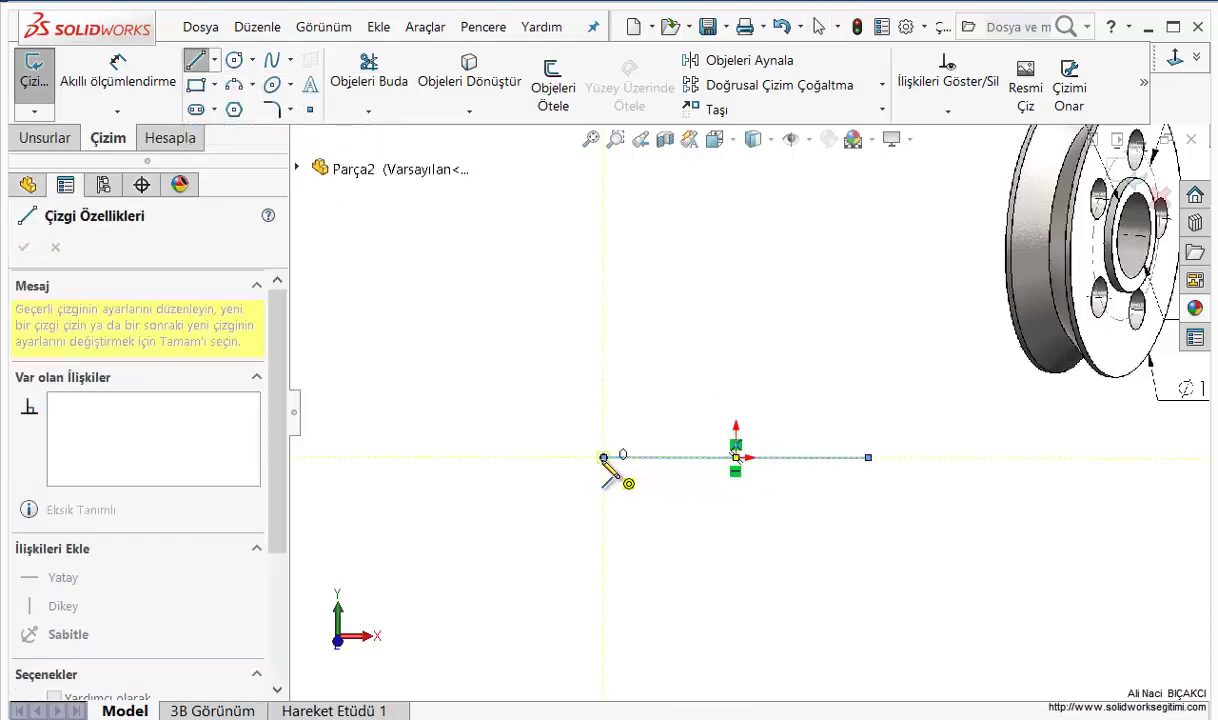
{"action": "key", "text": "Escape"}
{"action": "left_click", "coordinate": [670, 458]}
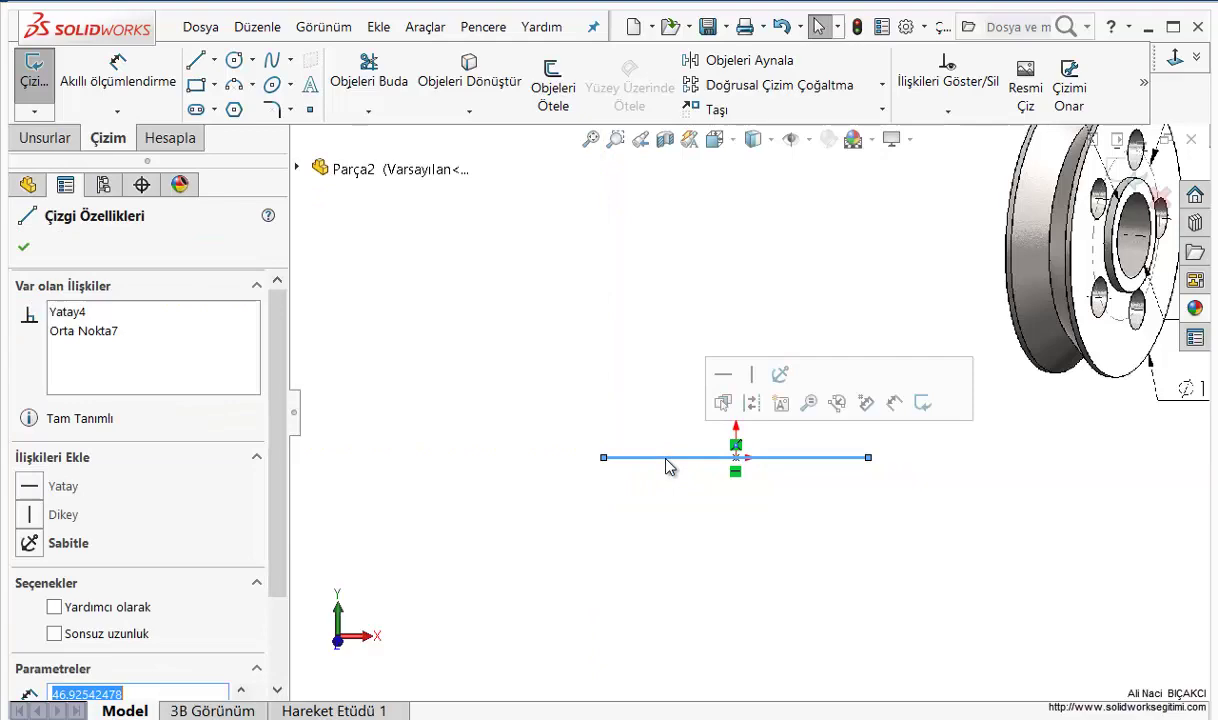
{"action": "left_click", "coordinate": [754, 404]}
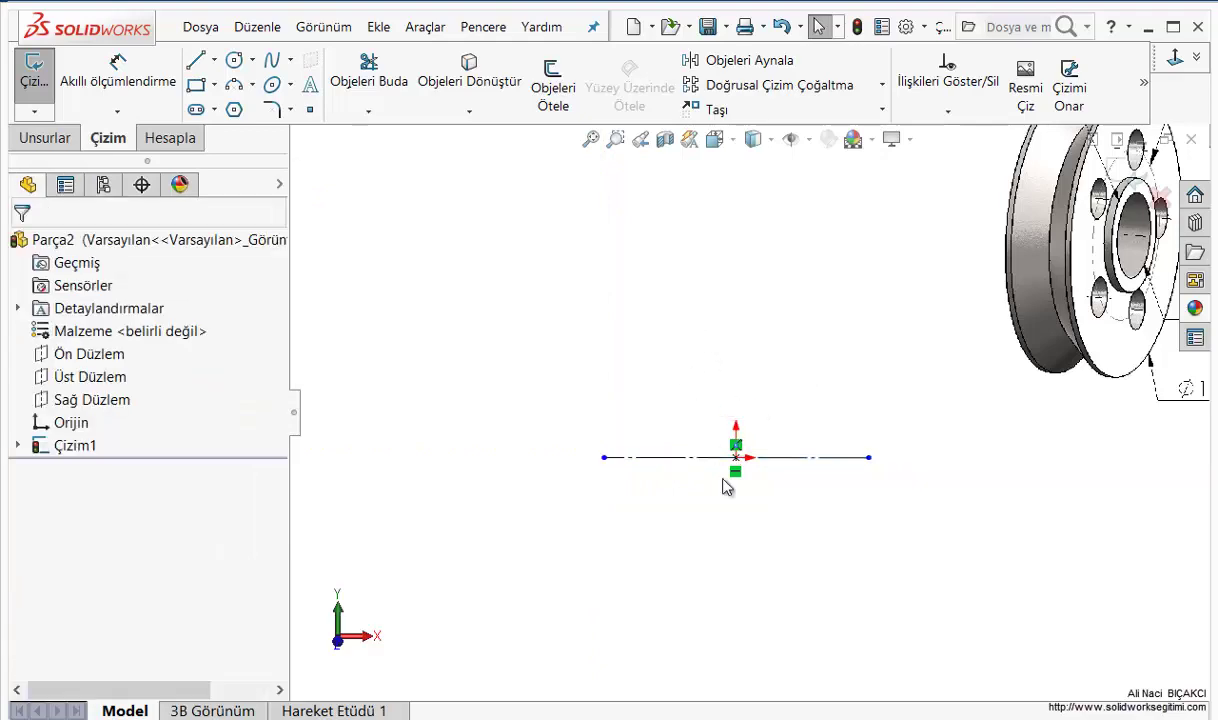
Draw a vertical centerline rising from the sketch origin and pan the sketch to centre
{"action": "left_click", "coordinate": [215, 60]}
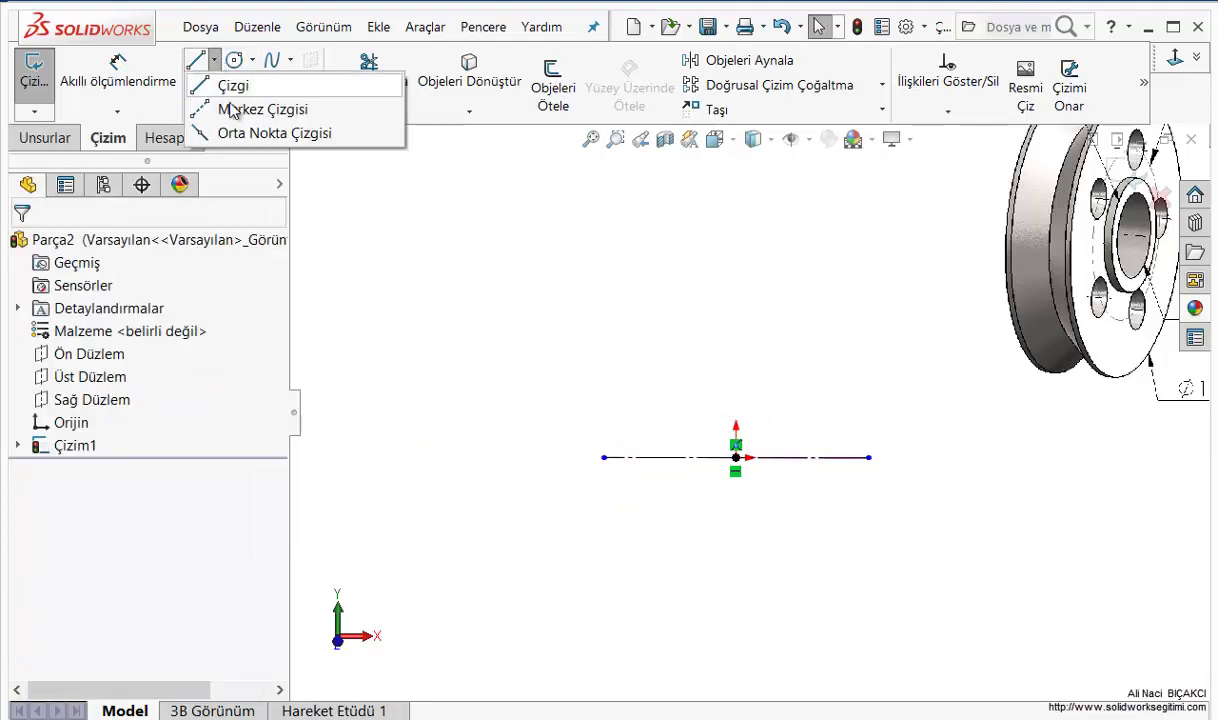
{"action": "left_click", "coordinate": [245, 109]}
{"action": "left_click", "coordinate": [736, 457]}
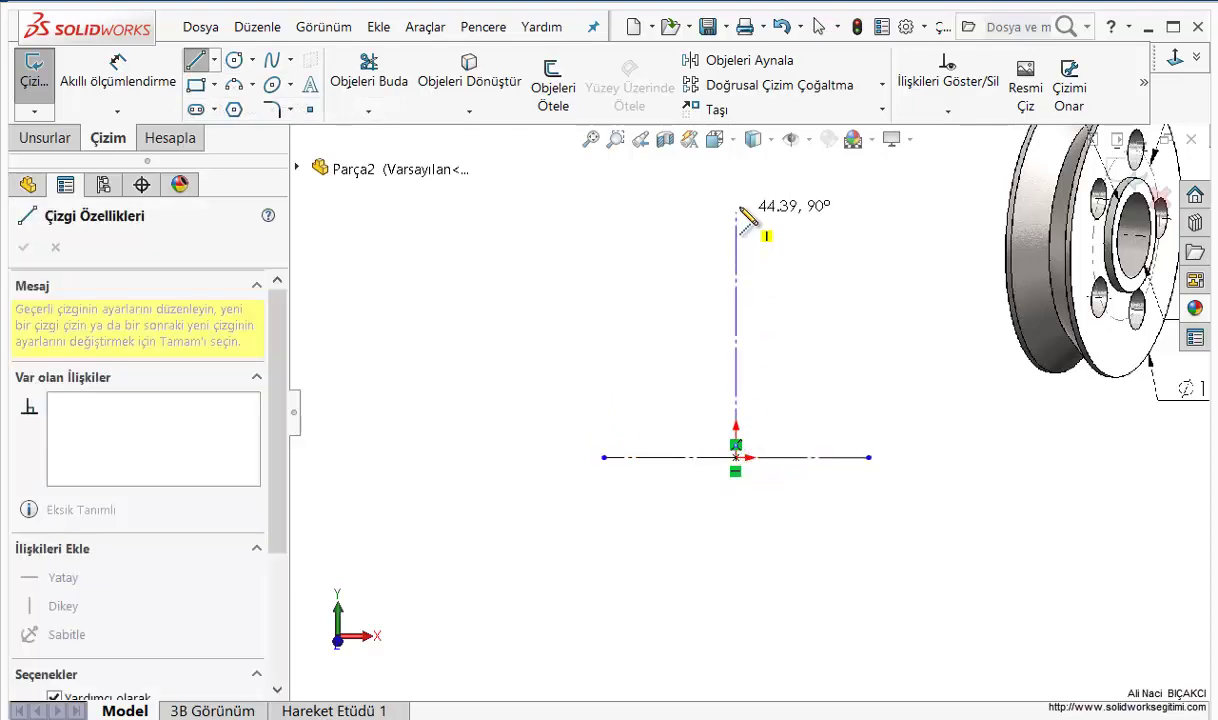
{"action": "left_click", "coordinate": [737, 183]}
{"action": "key", "text": "Escape"}
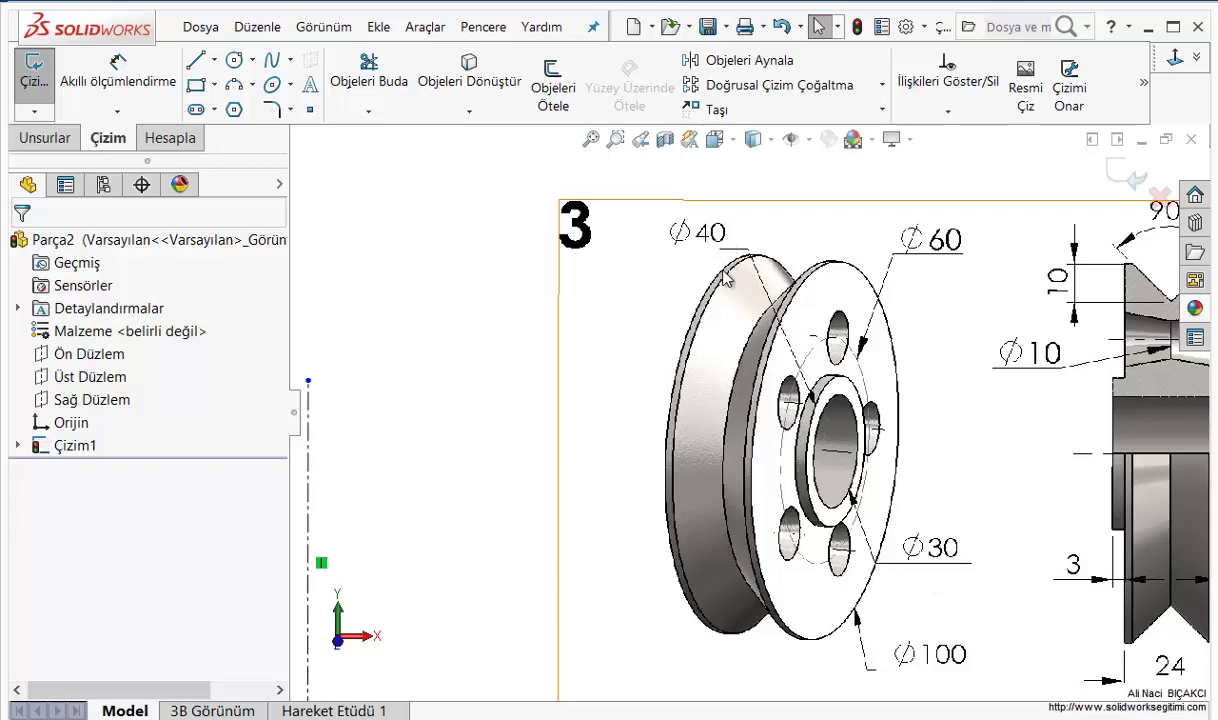
{"action": "mouse_move", "coordinate": [530, 630]}
{"action": "middle_mouse_down", "text": "ctrl"}
{"action": "mouse_move", "coordinate": [750, 524]}
{"action": "mouse_move", "coordinate": [878, 345]}
{"action": "middle_mouse_up", "text": "ctrl"}
{"action": "left_click", "coordinate": [217, 61]}
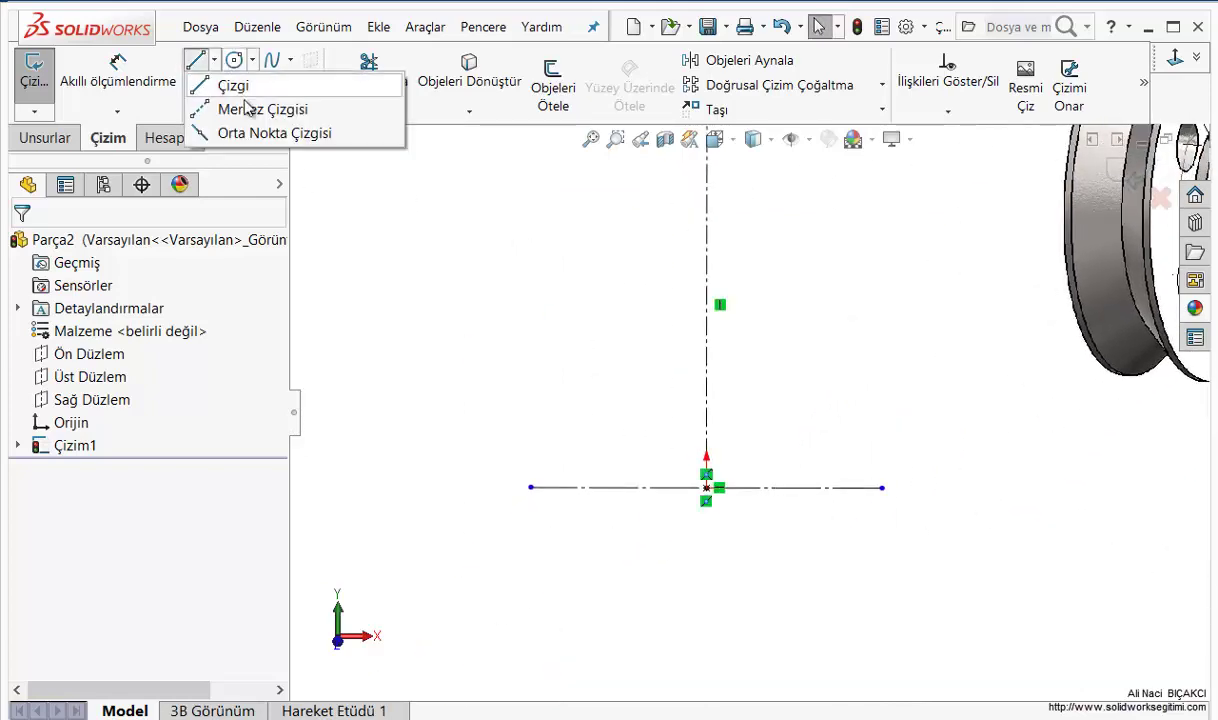
{"action": "left_click", "coordinate": [230, 82]}
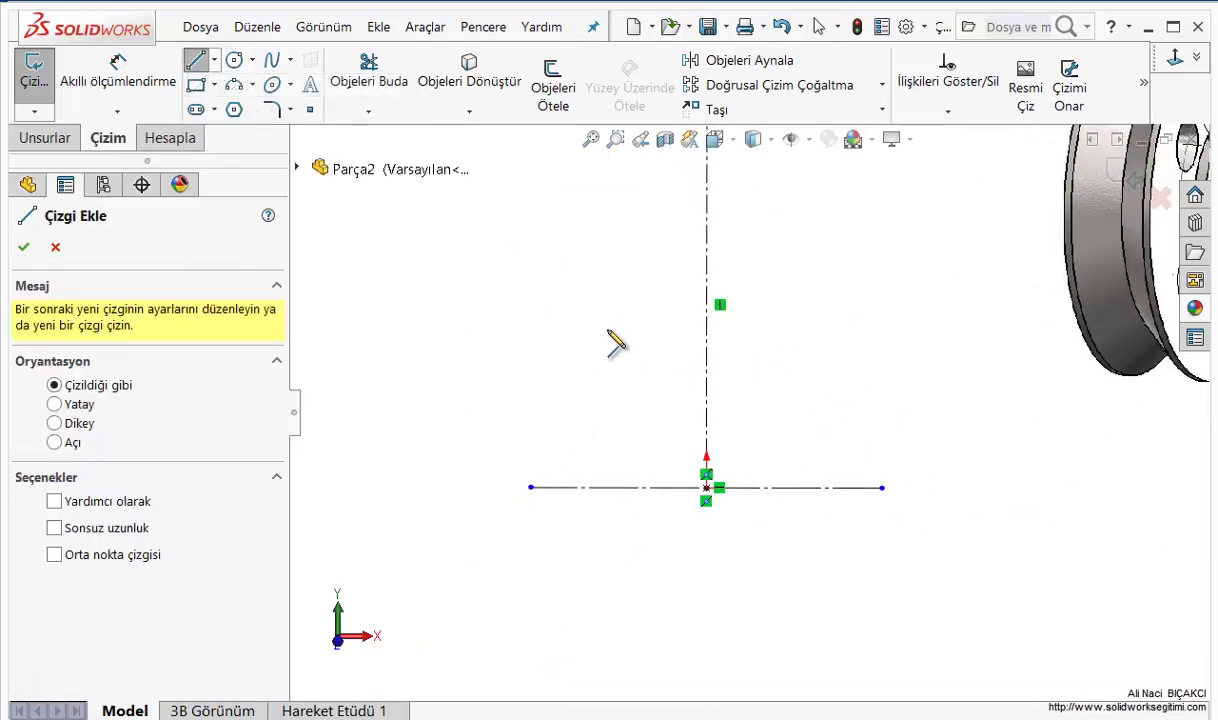
Draw the connected line chain: stepped base, tall sides, and a V notch across the top
{"action": "left_click", "coordinate": [576, 310]}
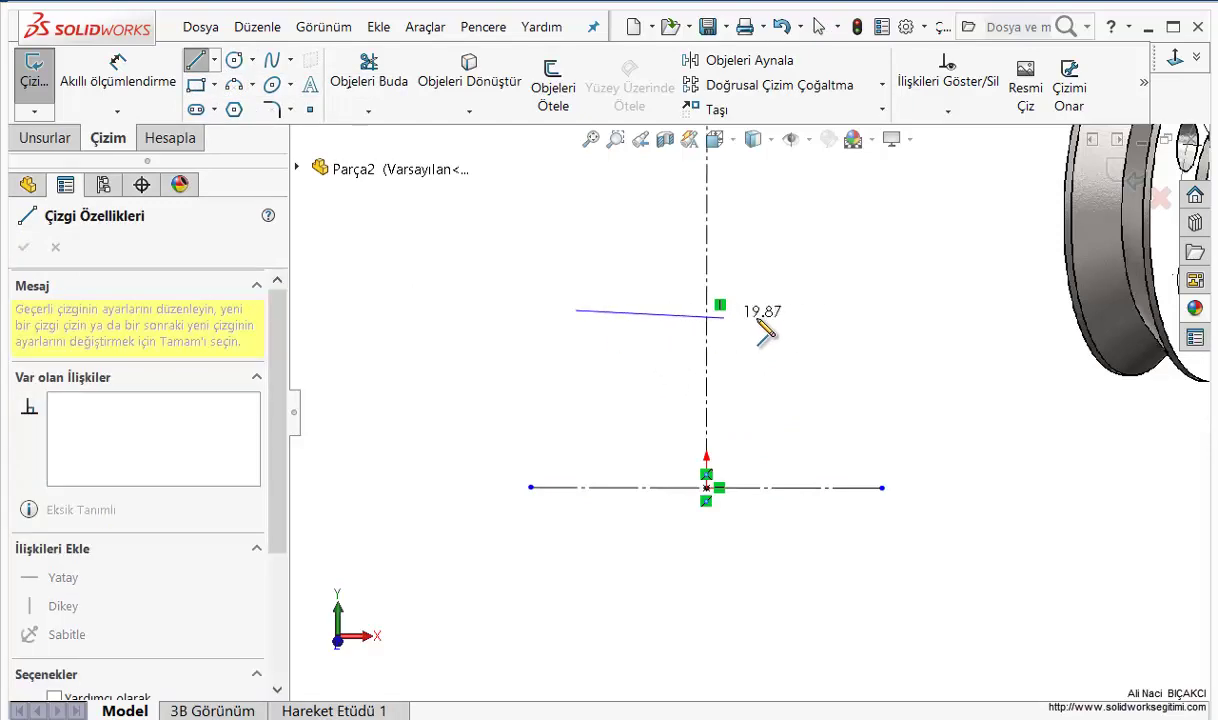
{"action": "left_click", "coordinate": [822, 310]}
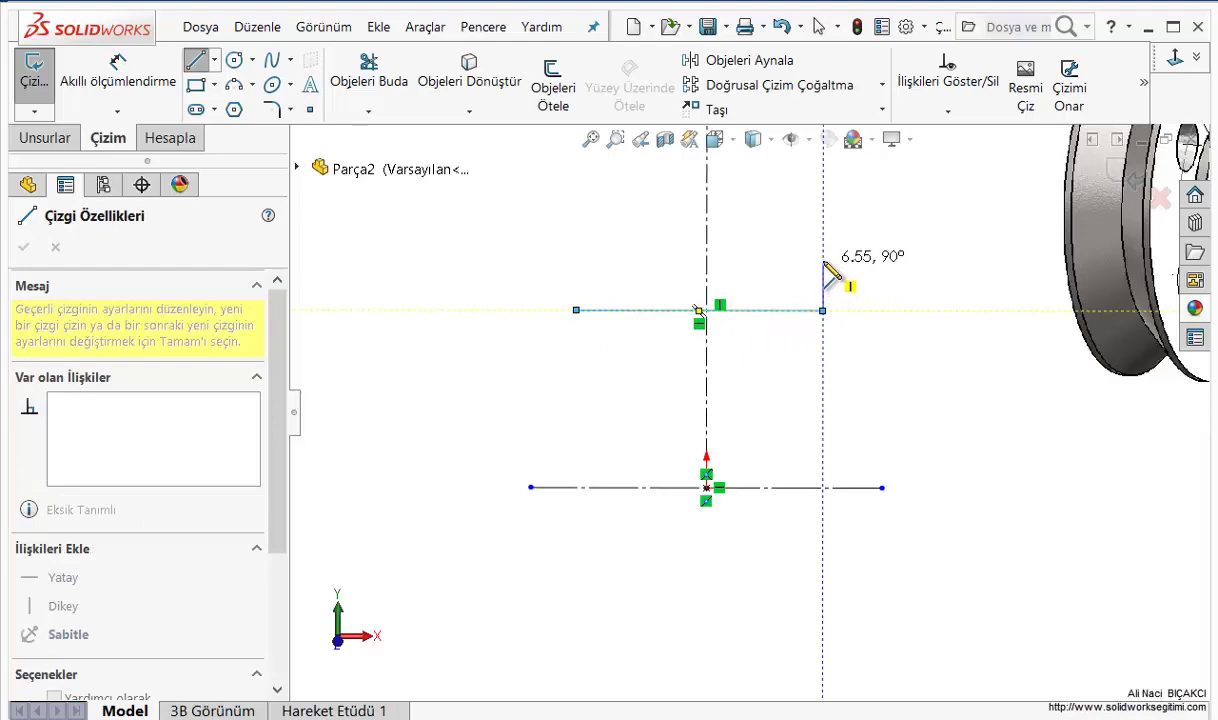
{"action": "left_click", "coordinate": [823, 260]}
{"action": "mouse_move", "coordinate": [858, 300]}
{"action": "middle_mouse_down", "text": "ctrl"}
{"action": "mouse_move", "coordinate": [546, 453]}
{"action": "mouse_move", "coordinate": [800, 552]}
{"action": "mouse_move", "coordinate": [776, 498]}
{"action": "middle_mouse_up", "text": "ctrl"}
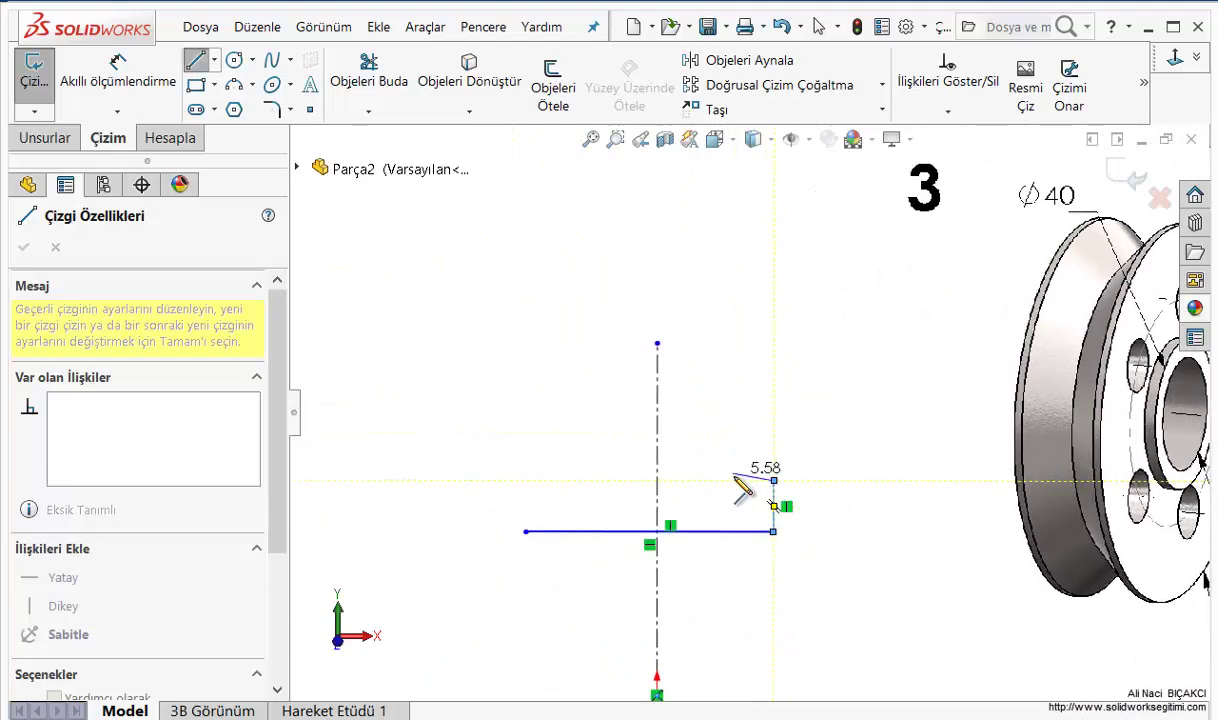
{"action": "left_click", "coordinate": [773, 480]}
{"action": "left_click", "coordinate": [739, 480]}
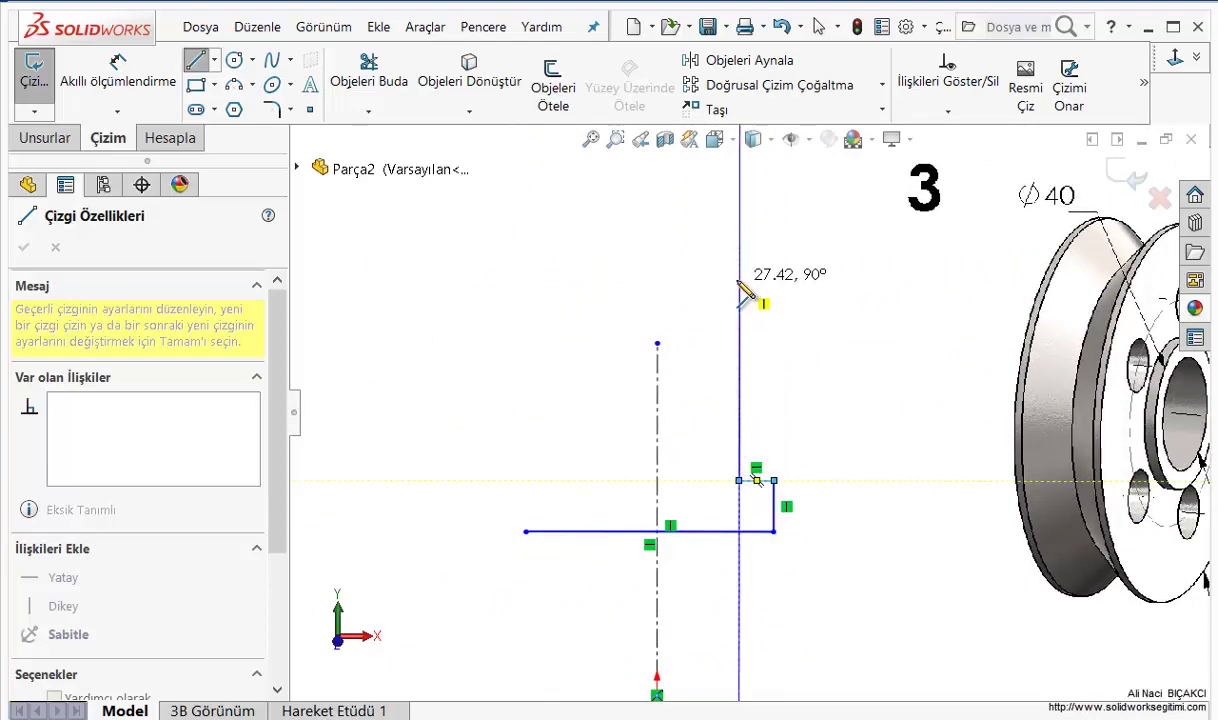
{"action": "left_click", "coordinate": [739, 280]}
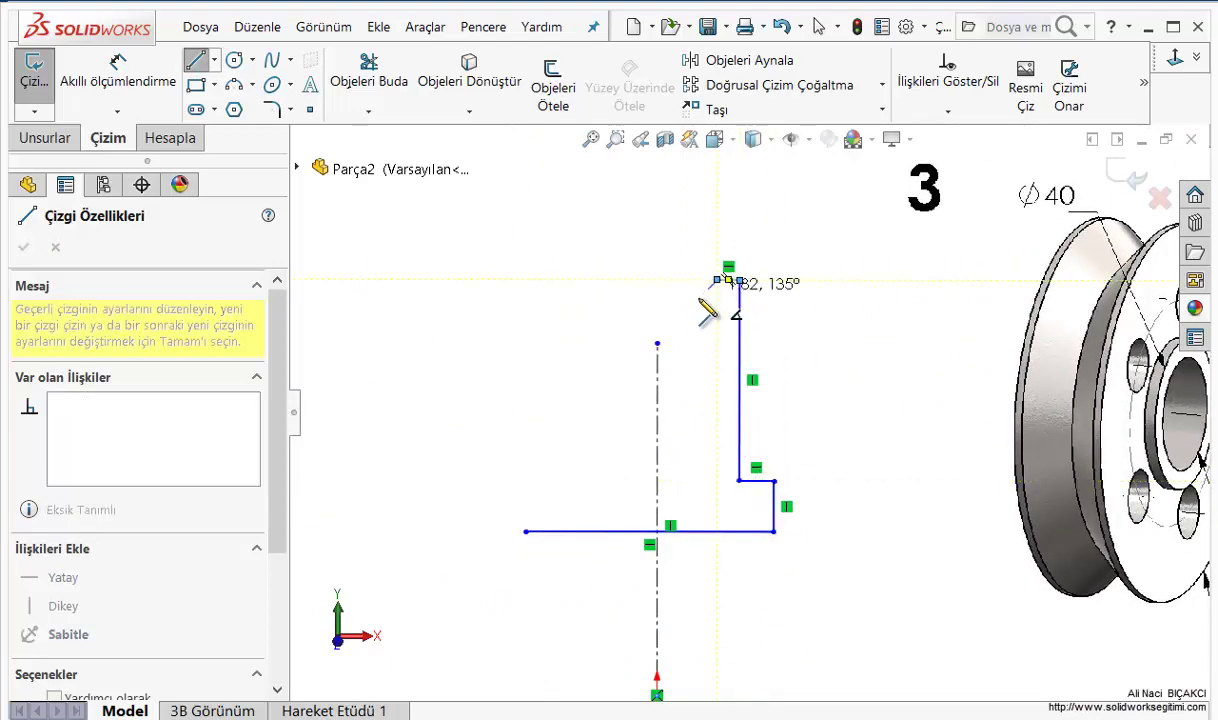
{"action": "left_click", "coordinate": [717, 279]}
{"action": "left_click", "coordinate": [666, 313]}
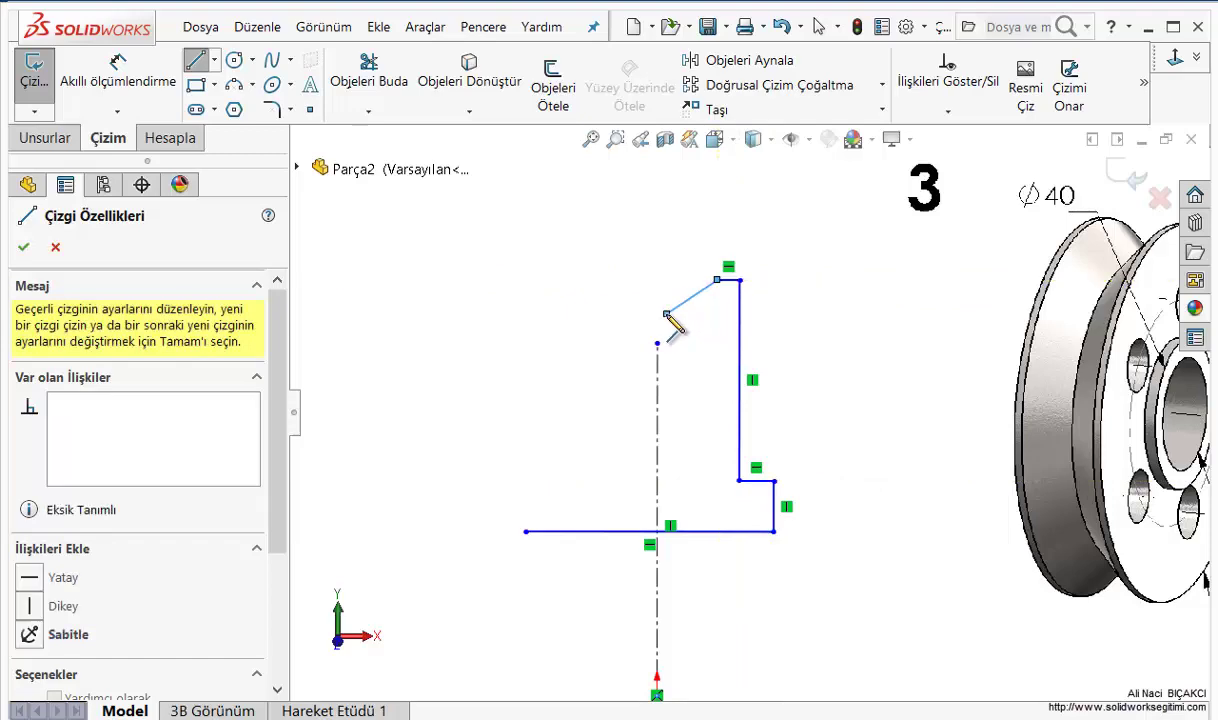
{"action": "left_click", "coordinate": [620, 267]}
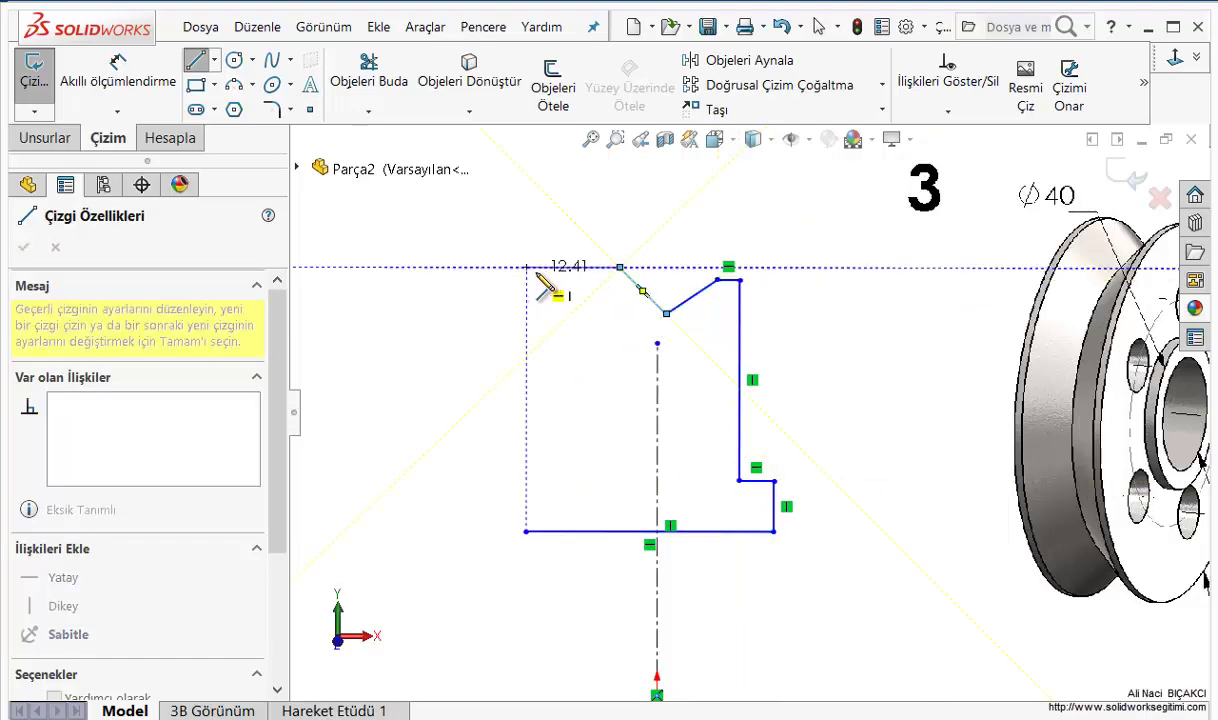
{"action": "left_click", "coordinate": [552, 267]}
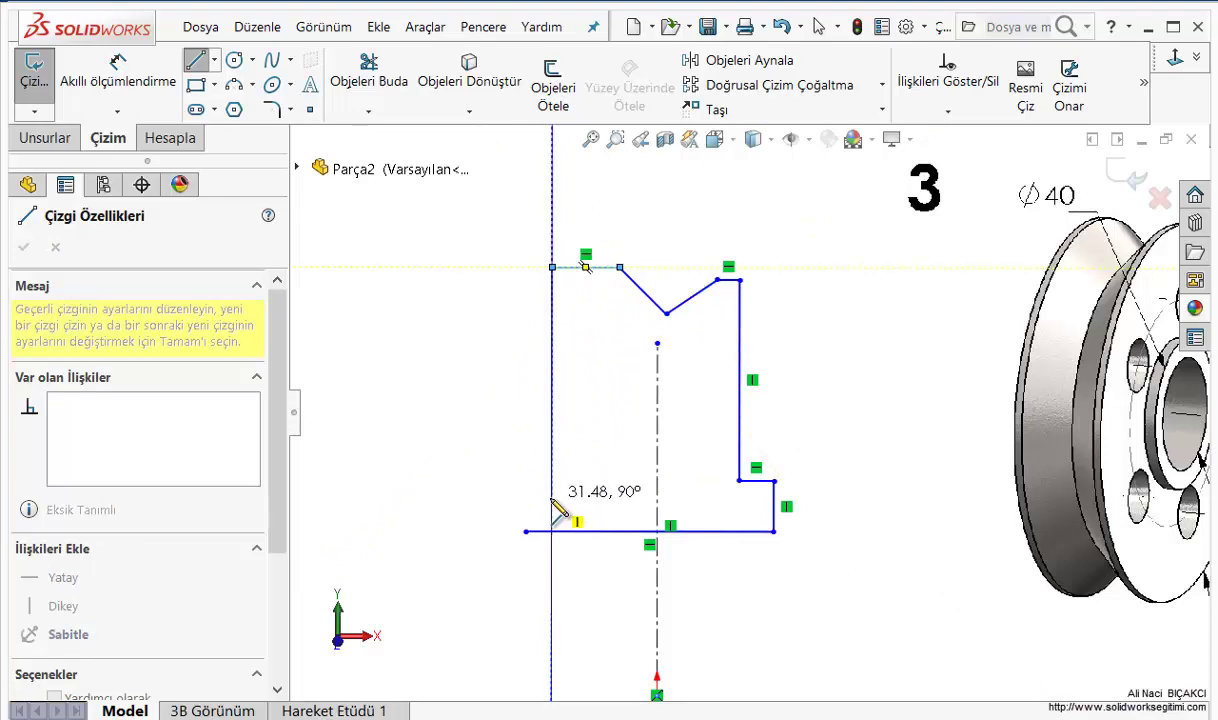
{"action": "left_click", "coordinate": [552, 480]}
Close the outline, extend the centerline upward, and drag the notch tip onto it
{"action": "left_click", "coordinate": [527, 480]}
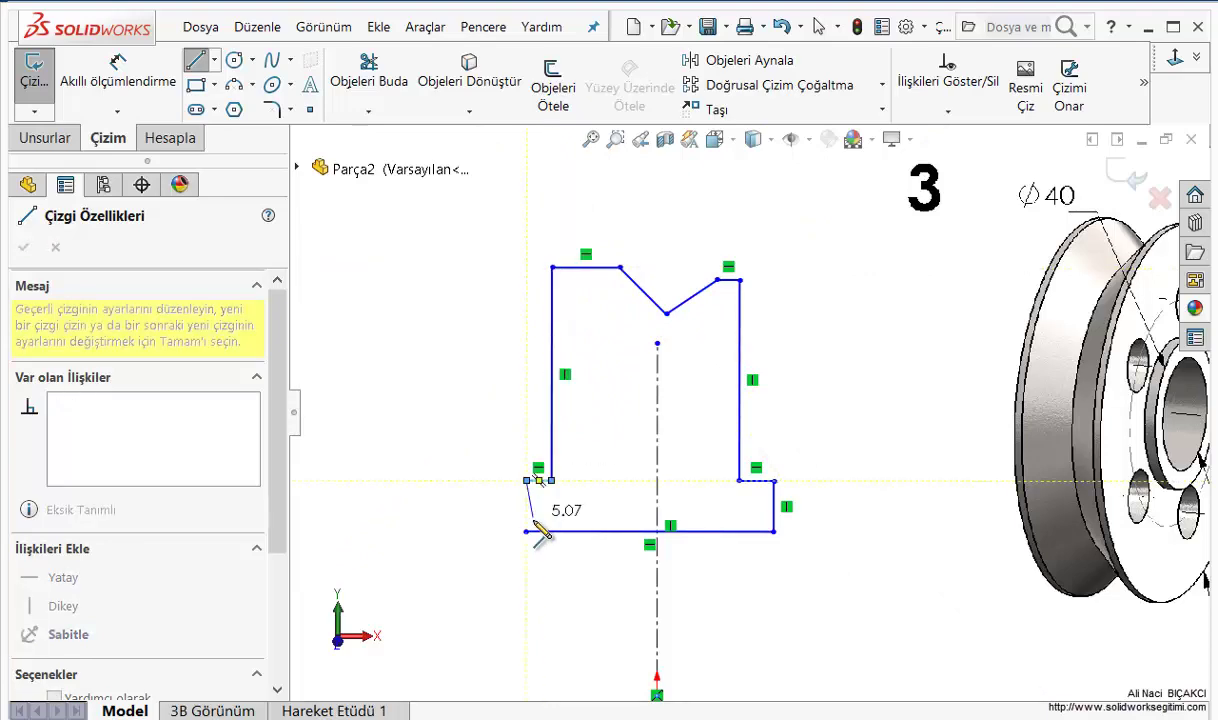
{"action": "left_click", "coordinate": [526, 531]}
{"action": "key", "text": "Escape"}
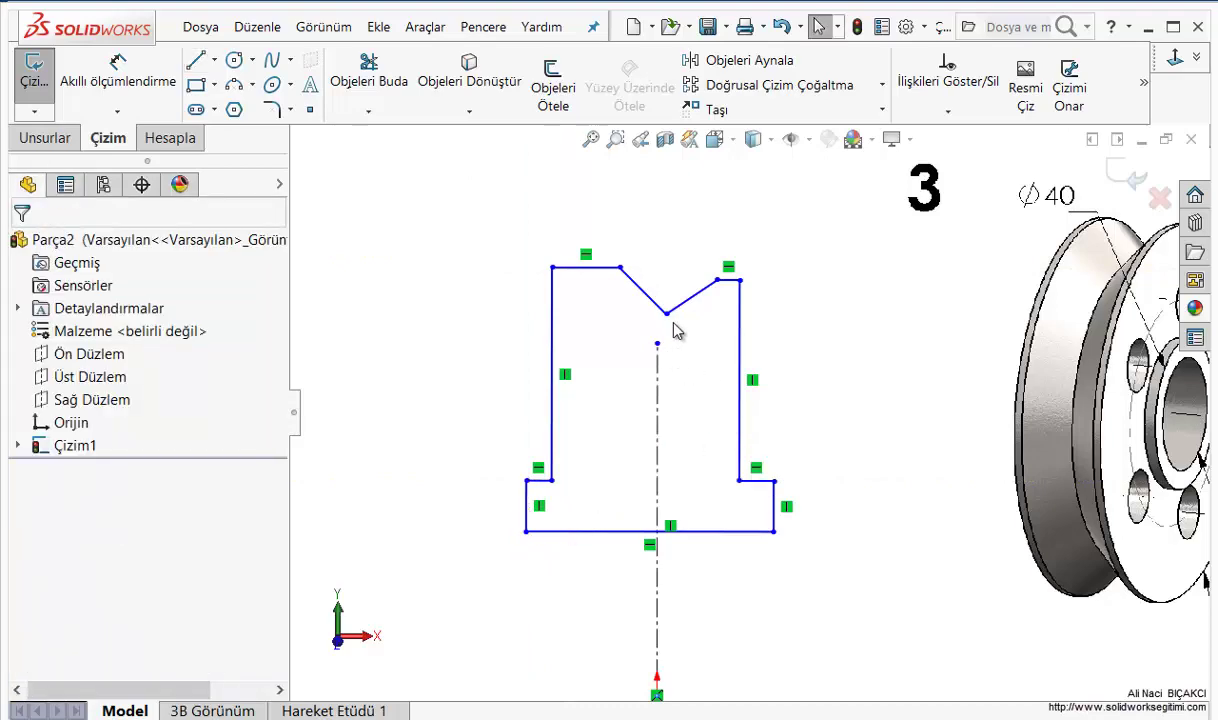
{"action": "left_click_drag", "start_coordinate": [656, 347], "coordinate": [657, 175]}
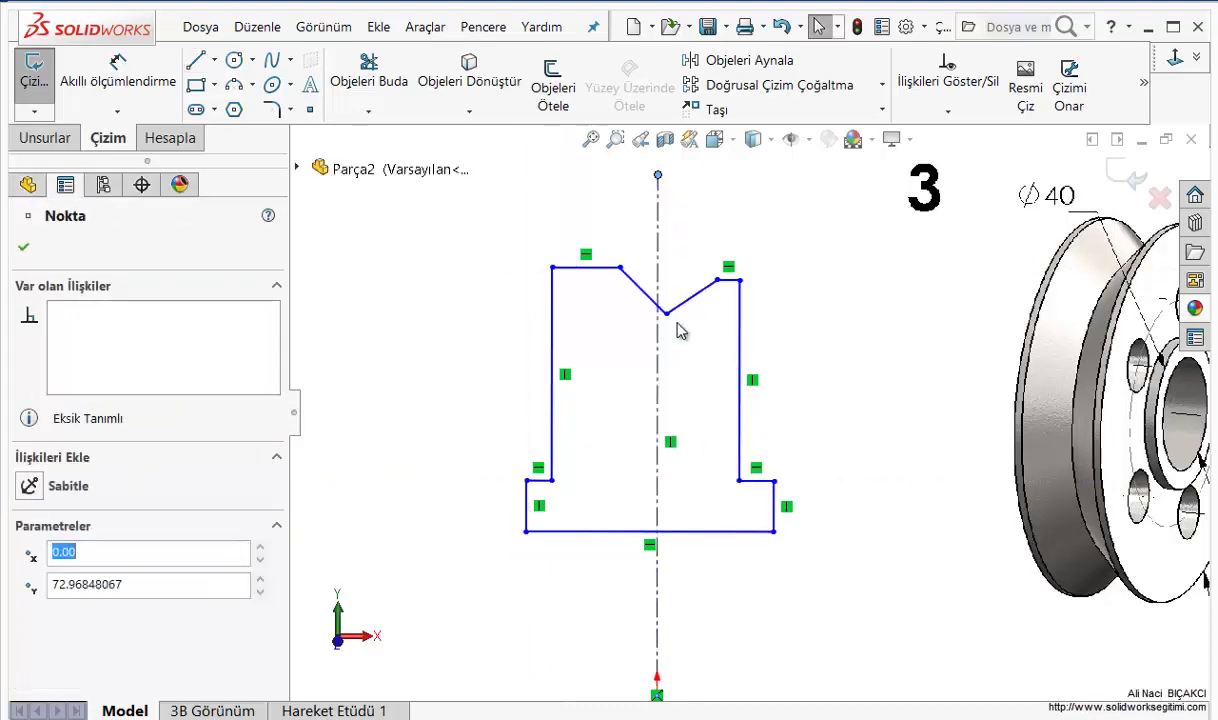
{"action": "mouse_move", "coordinate": [672, 318]}
{"action": "left_mouse_down"}
{"action": "mouse_move", "coordinate": [639, 356]}
{"action": "mouse_move", "coordinate": [668, 327]}
{"action": "left_mouse_up"}
{"action": "key", "text": "Escape"}
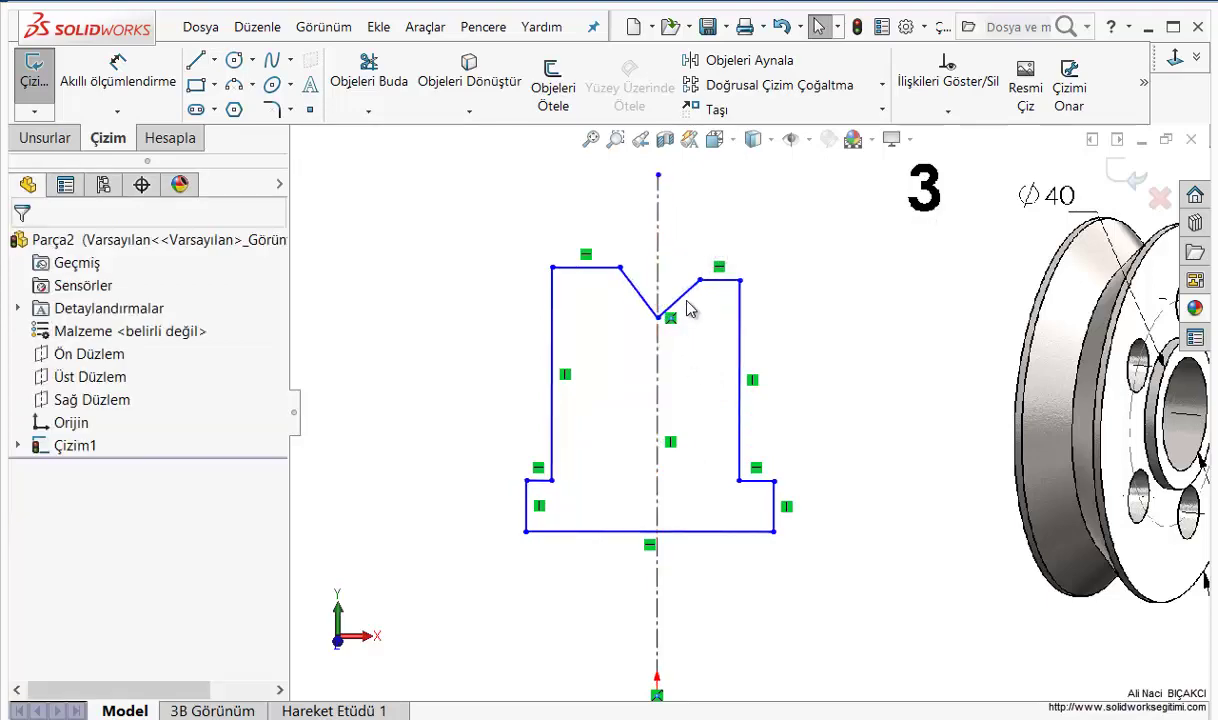
Make the two notch top endpoints horizontal to each other
{"action": "scroll", "coordinate": [690, 307], "scroll_direction": "down", "scroll_amount": 2}
{"action": "scroll", "coordinate": [690, 302], "scroll_direction": "down", "scroll_amount": 1}
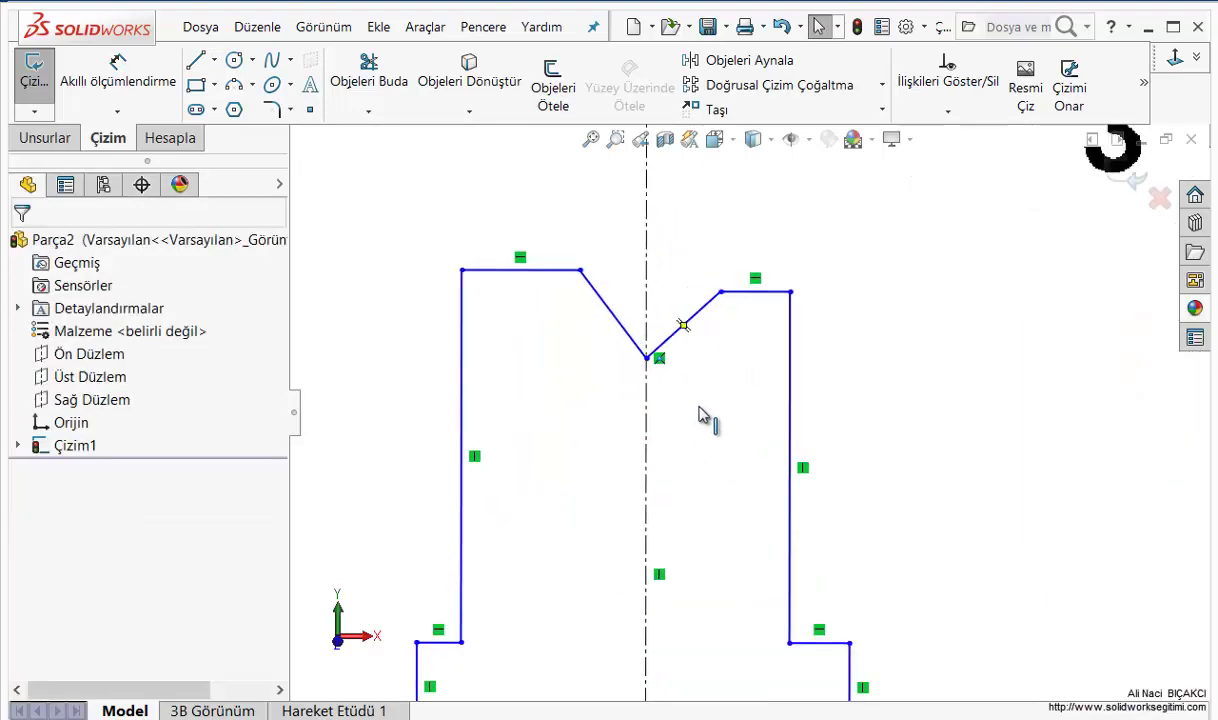
{"action": "left_click", "coordinate": [721, 294]}
{"action": "left_click", "coordinate": [586, 275], "text": "ctrl"}
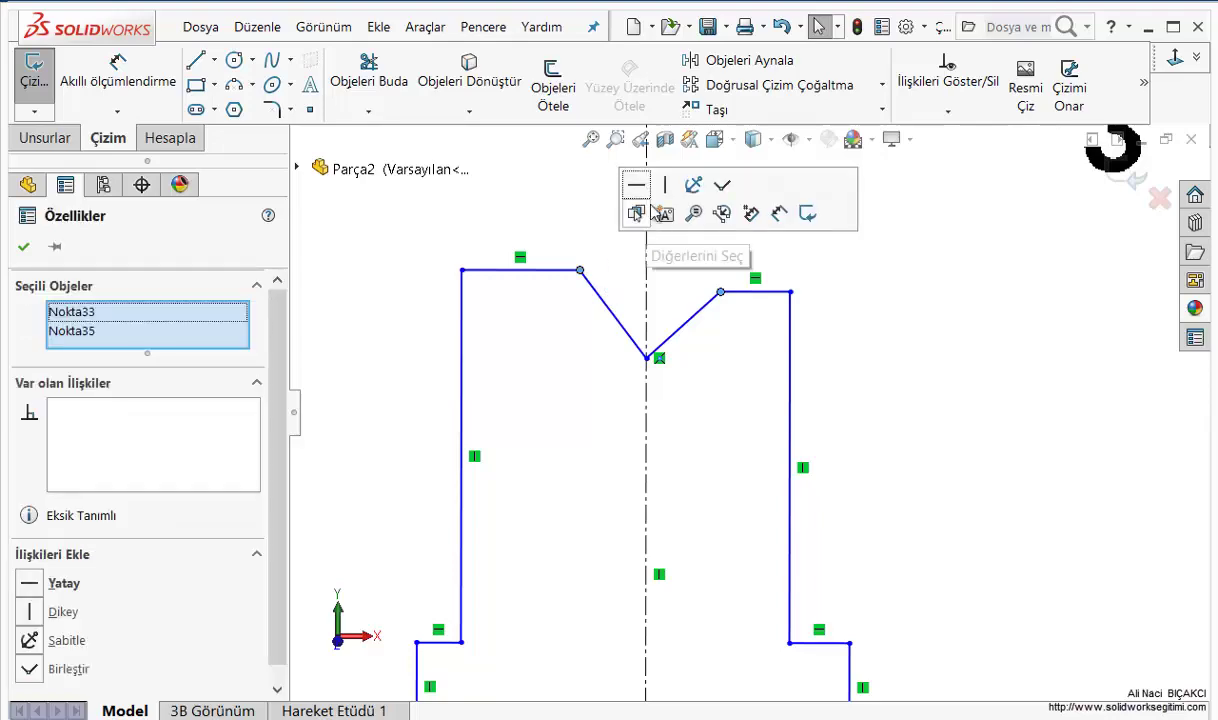
{"action": "left_click", "coordinate": [699, 210]}
{"action": "left_click", "coordinate": [753, 353]}
Make the V-notch edges perpendicular and symmetric about the centerline
{"action": "left_click", "coordinate": [690, 316]}
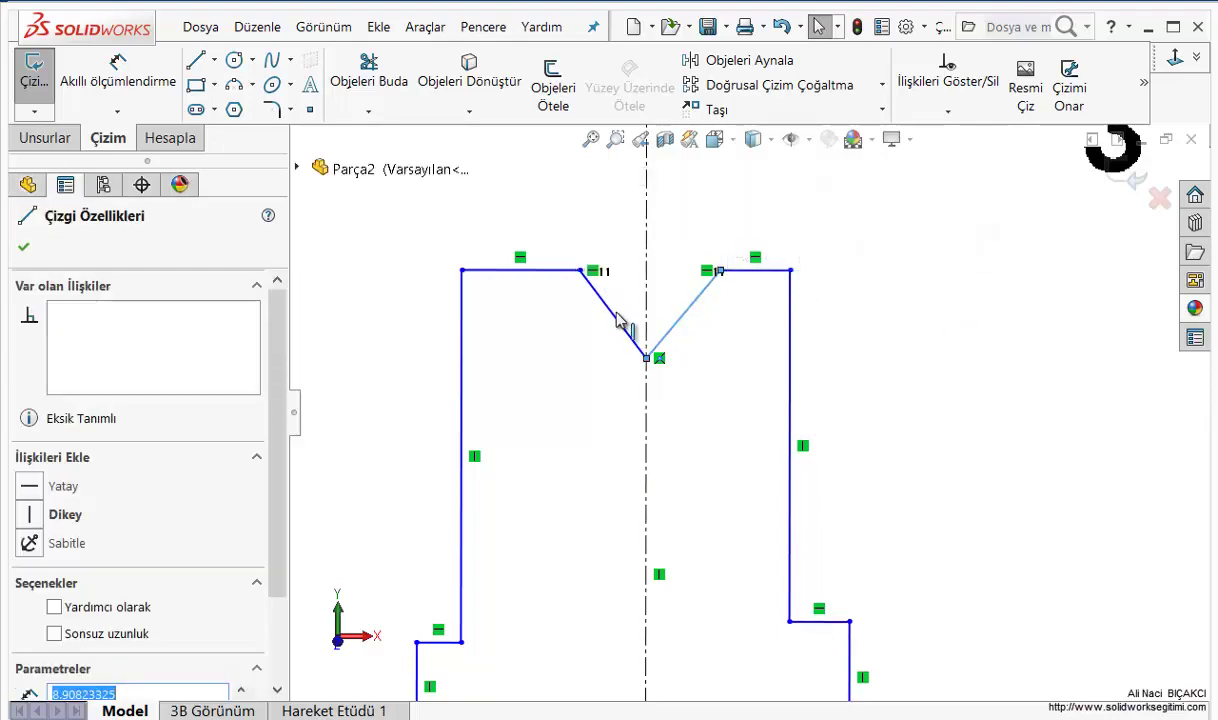
{"action": "left_click", "coordinate": [617, 320], "text": "ctrl"}
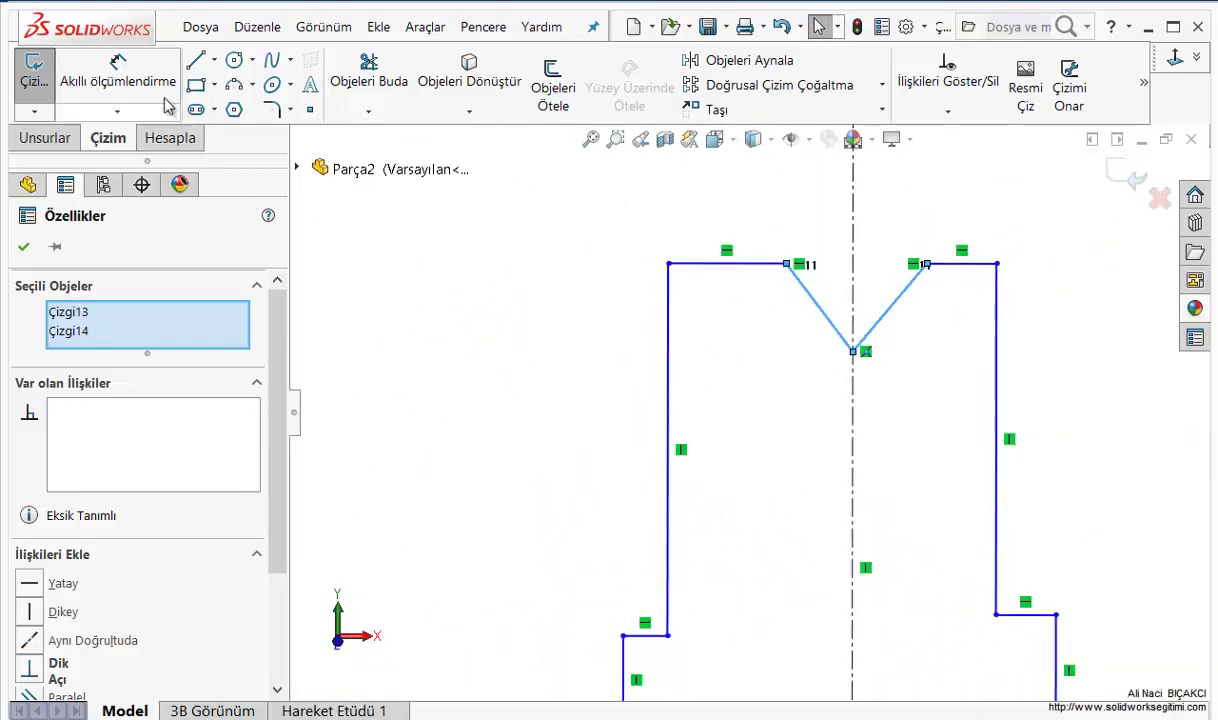
{"action": "left_click", "coordinate": [32, 668]}
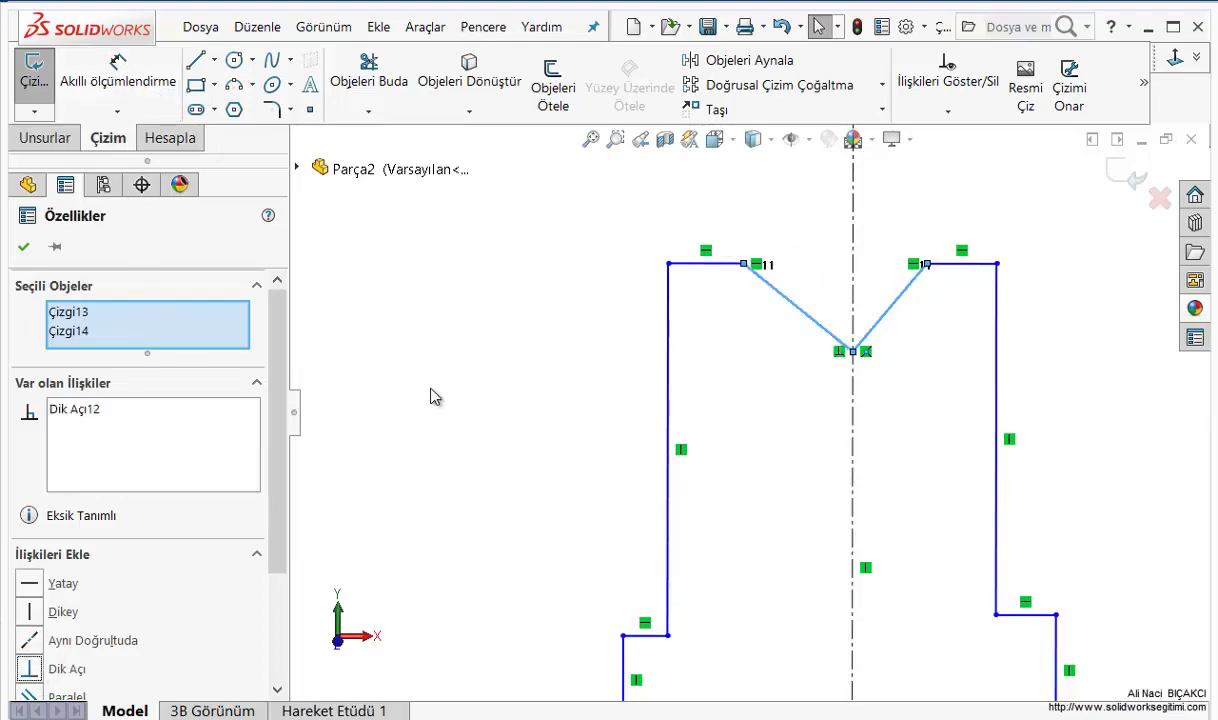
{"action": "left_click", "coordinate": [476, 287]}
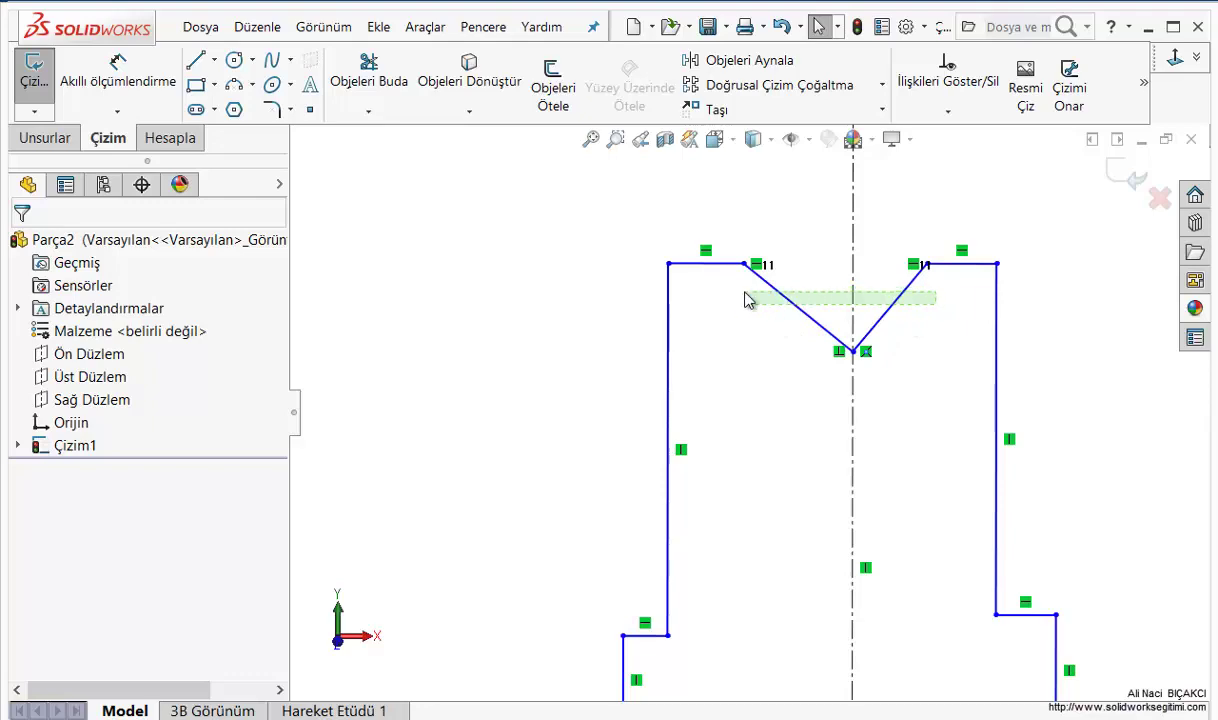
{"action": "left_click_drag", "start_coordinate": [858, 296], "coordinate": [708, 301]}
{"action": "left_click", "coordinate": [965, 220]}
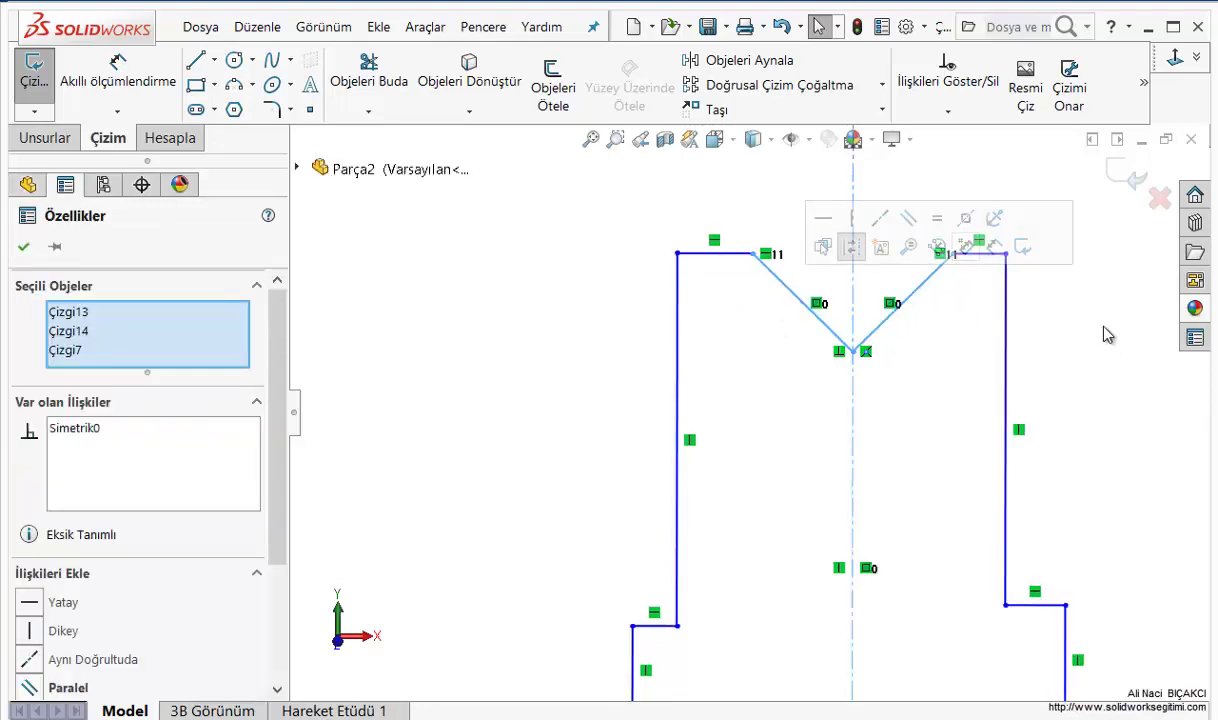
{"action": "left_click", "coordinate": [988, 308]}
Make the tall sides and the lower step sides symmetric about the centerline
{"action": "left_click_drag", "start_coordinate": [1006, 254], "coordinate": [1017, 254]}
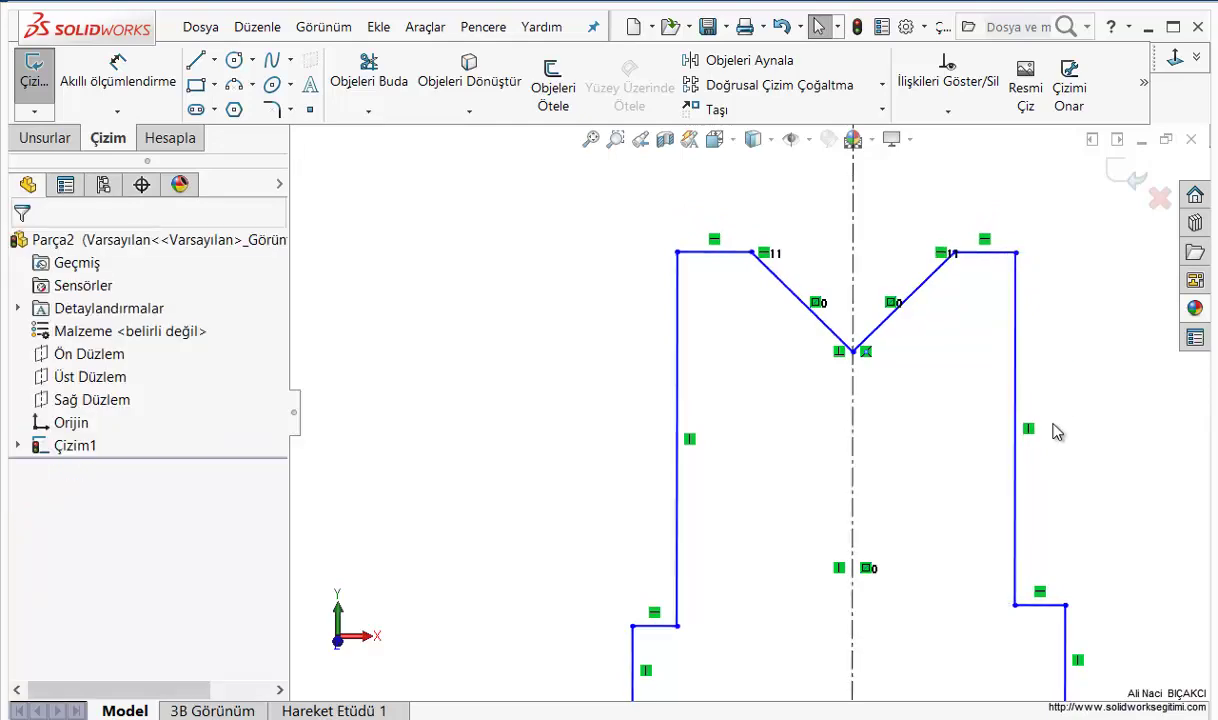
{"action": "left_click_drag", "start_coordinate": [1110, 489], "coordinate": [571, 489]}
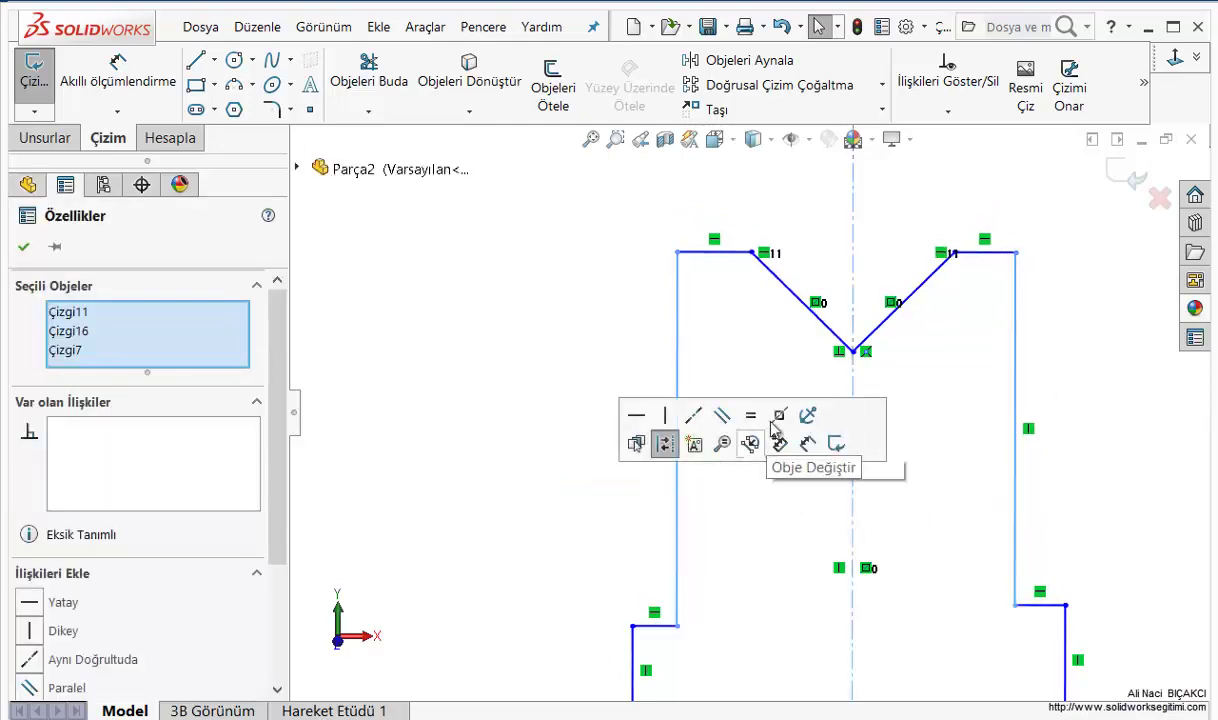
{"action": "left_click", "coordinate": [779, 413]}
{"action": "key", "text": "f"}
{"action": "left_click_drag", "start_coordinate": [950, 532], "coordinate": [440, 540]}
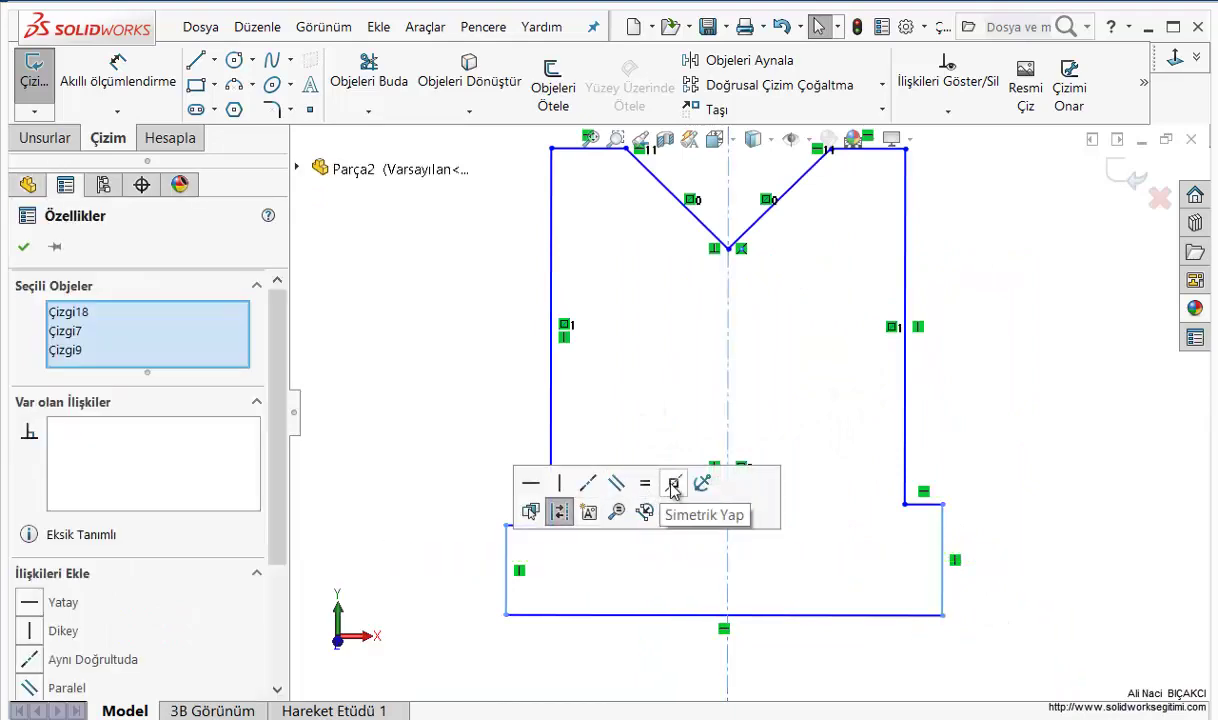
{"action": "left_click", "coordinate": [674, 483]}
{"action": "left_click", "coordinate": [908, 450]}
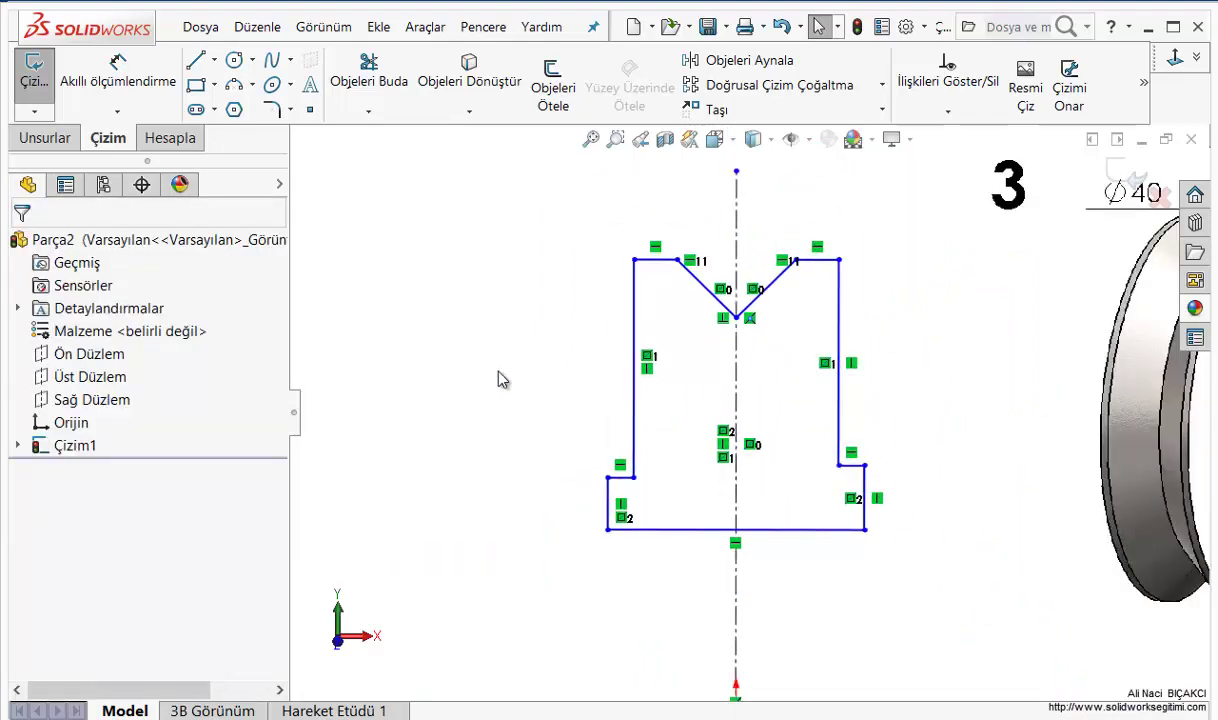
Dimension the bottom line 15 mm from the centerline and the step line 20 mm
{"action": "left_click", "coordinate": [117, 72]}
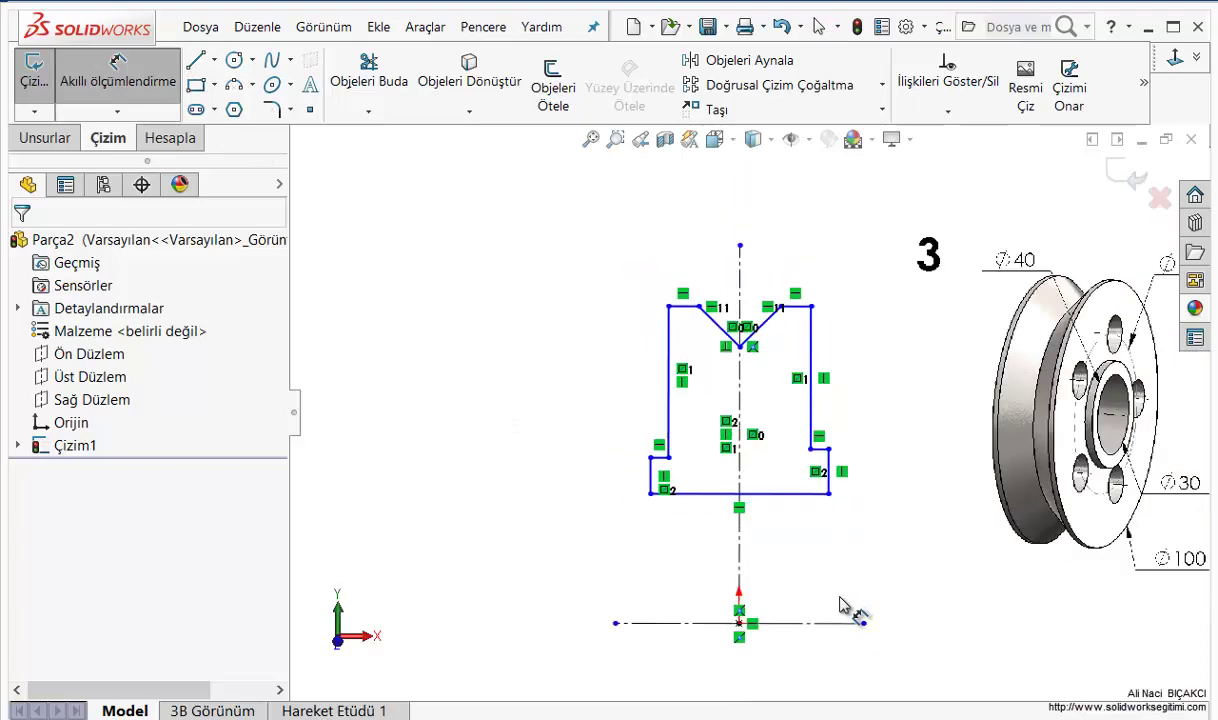
{"action": "left_click", "coordinate": [780, 474]}
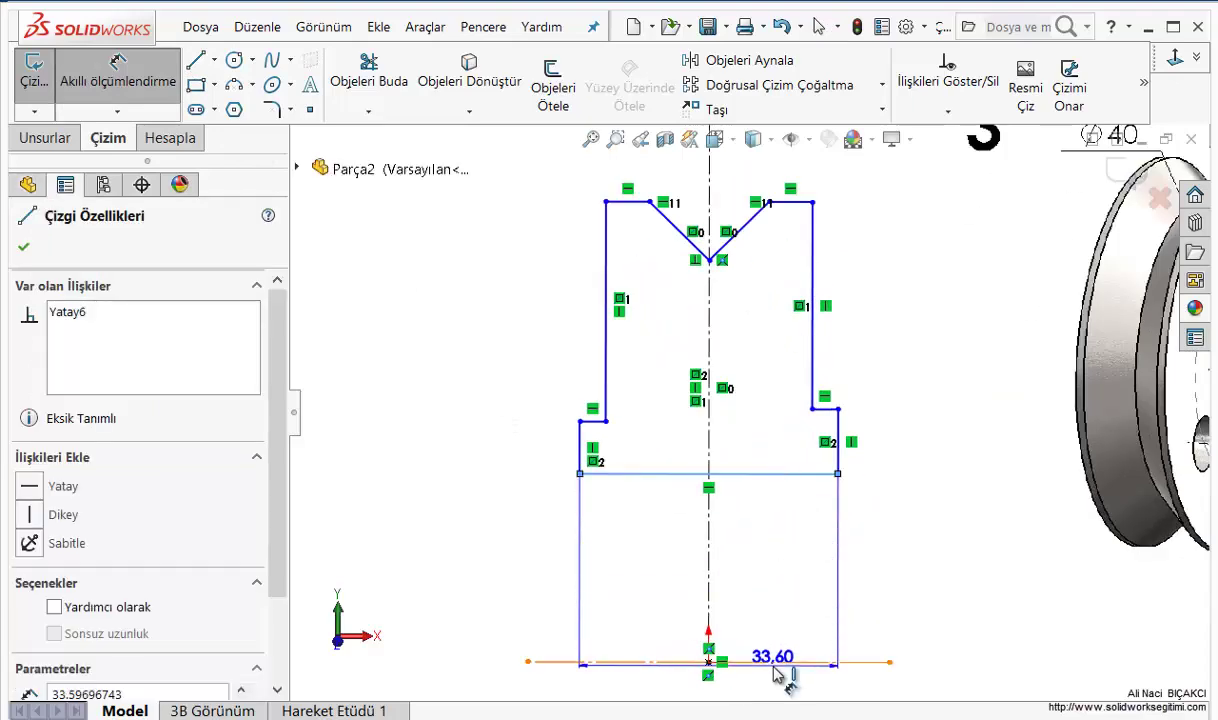
{"action": "left_click", "coordinate": [785, 661]}
{"action": "left_click", "coordinate": [824, 612]}
{"action": "type", "text": "15"}
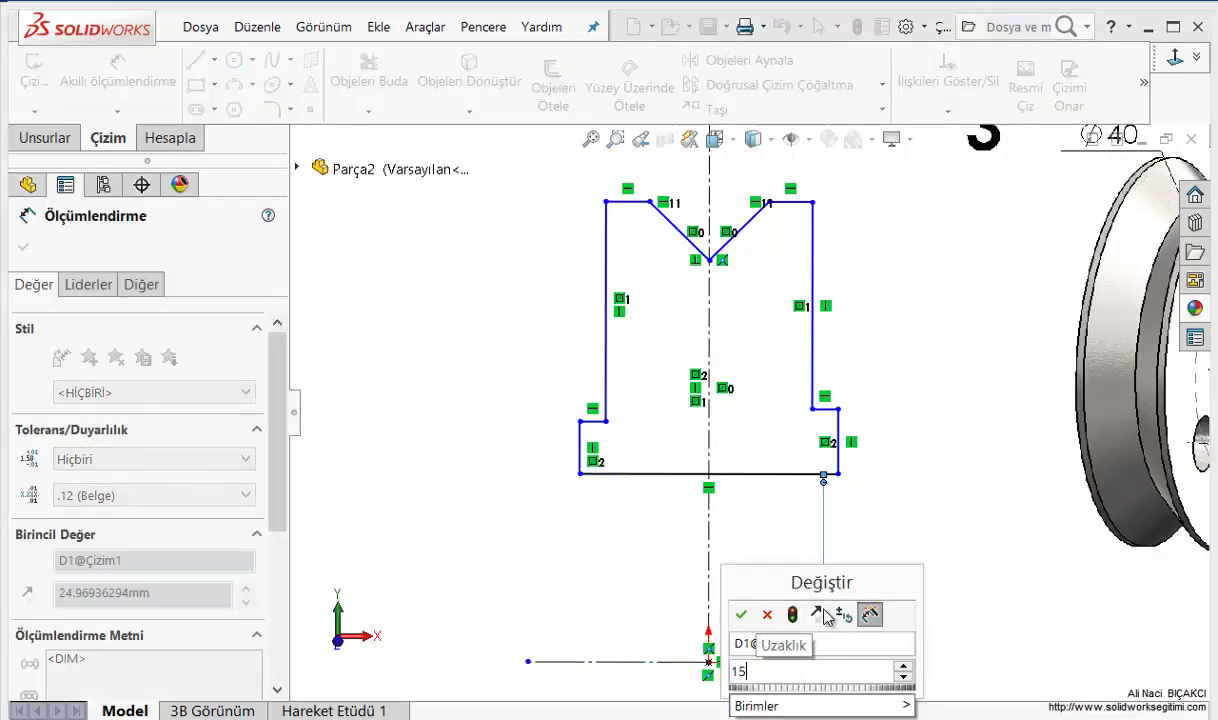
{"action": "key", "text": "Return"}
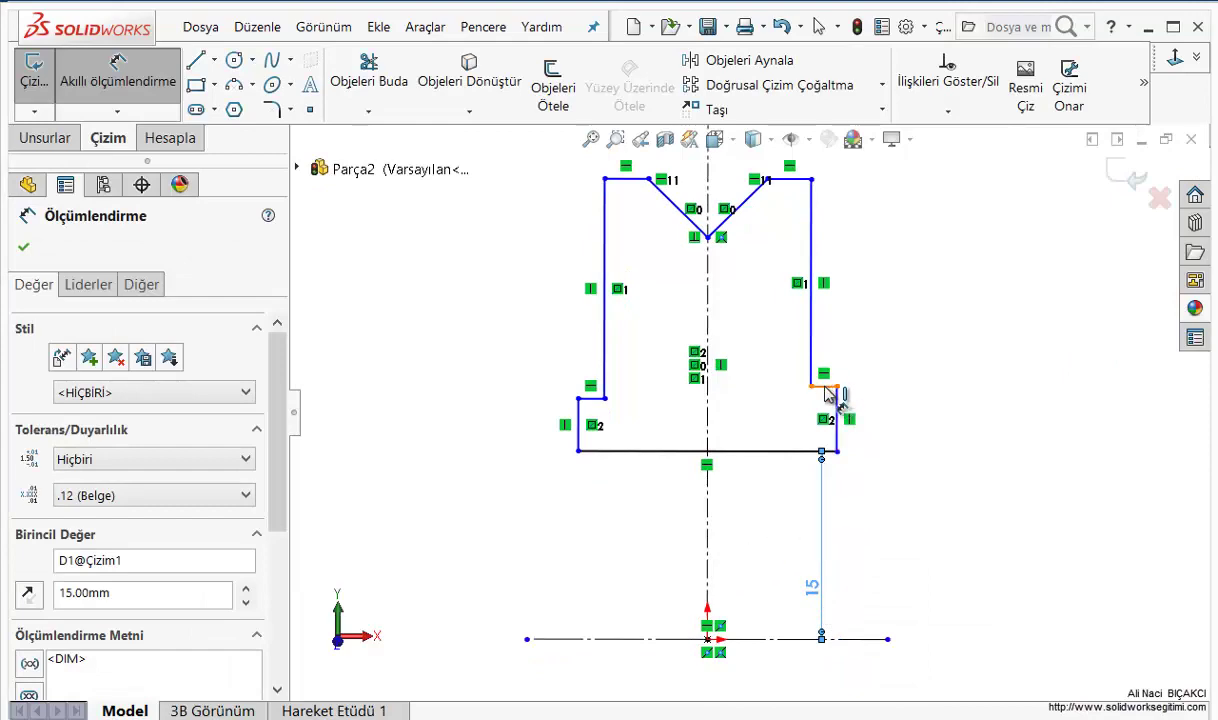
{"action": "left_click", "coordinate": [825, 388]}
{"action": "left_click", "coordinate": [912, 532]}
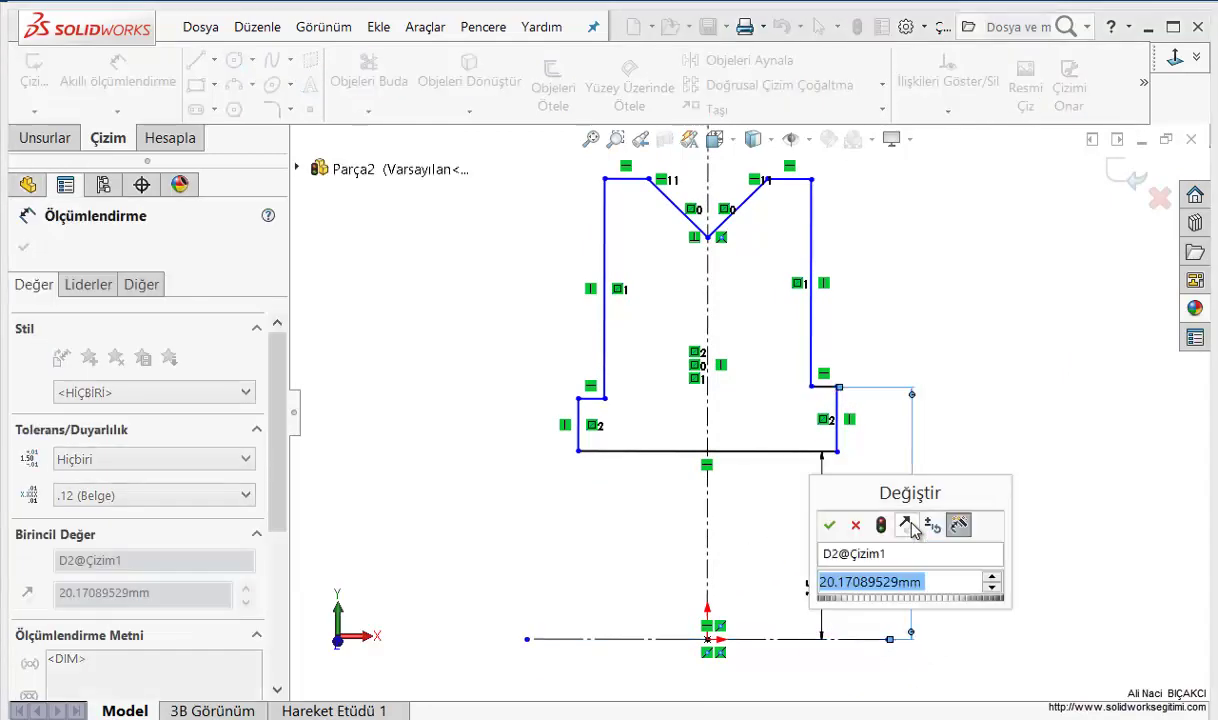
{"action": "type", "text": "20"}
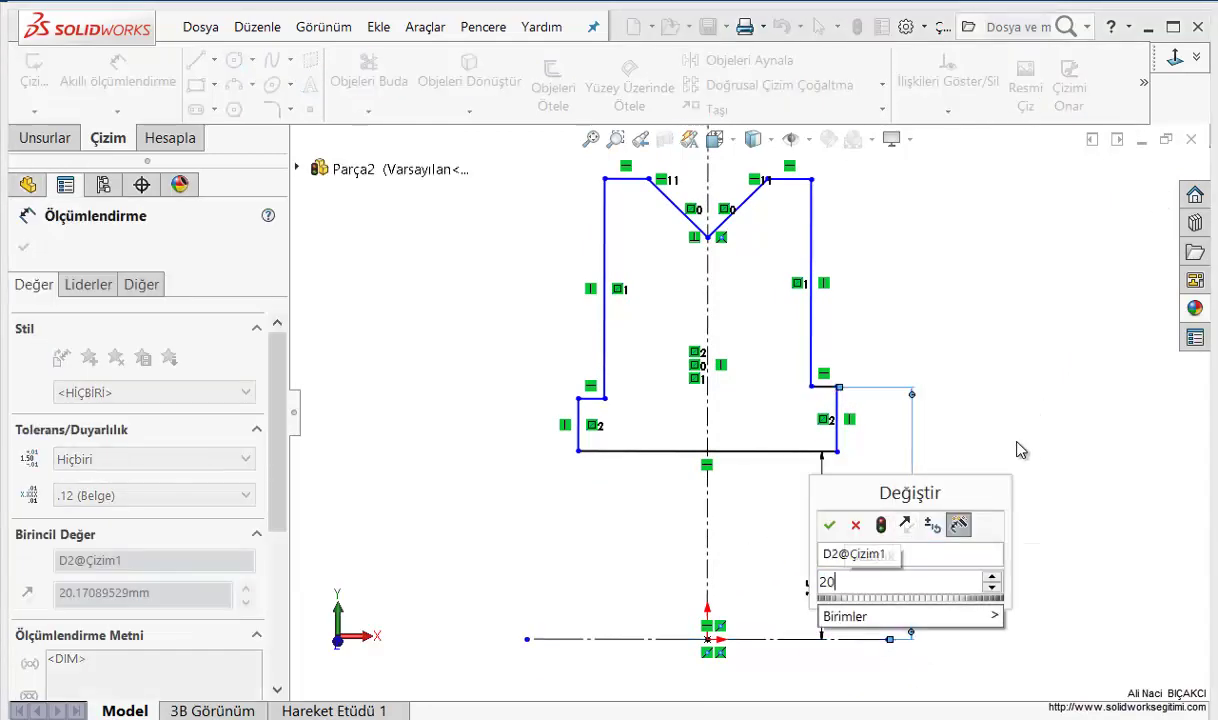
{"action": "key", "text": "Return"}
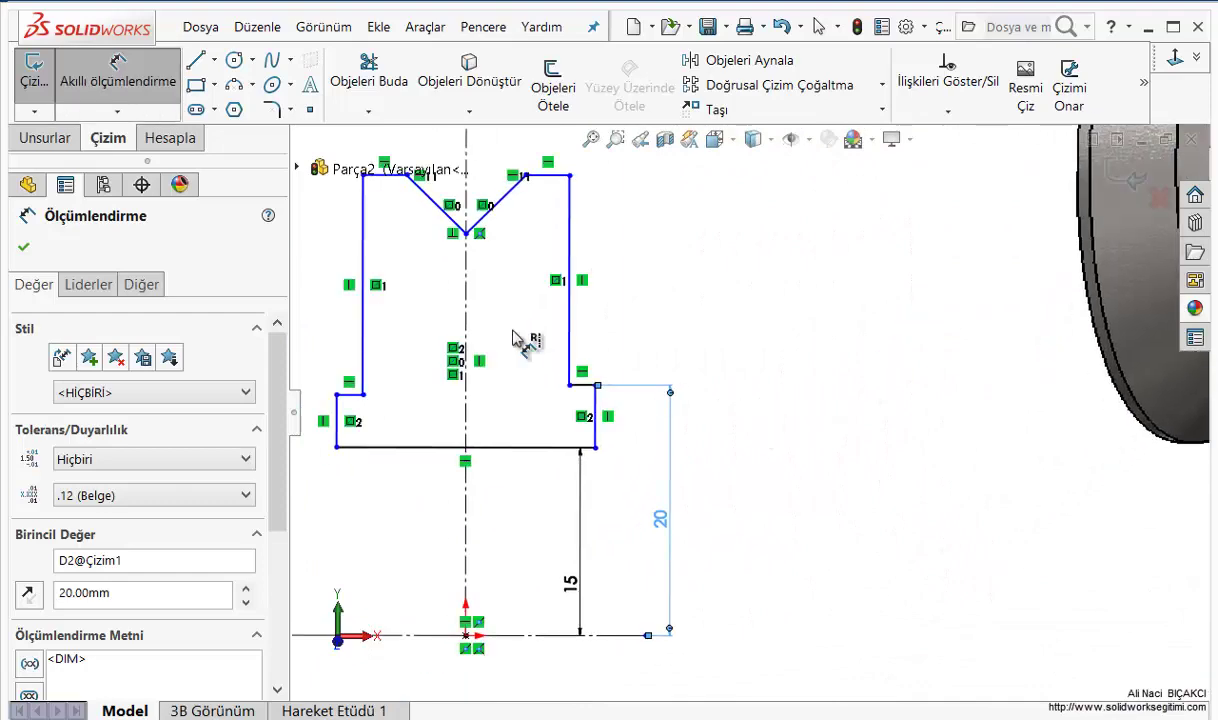
Add the 50 mm overall height dimension and bring the V-notch into view
{"action": "left_click", "coordinate": [583, 198]}
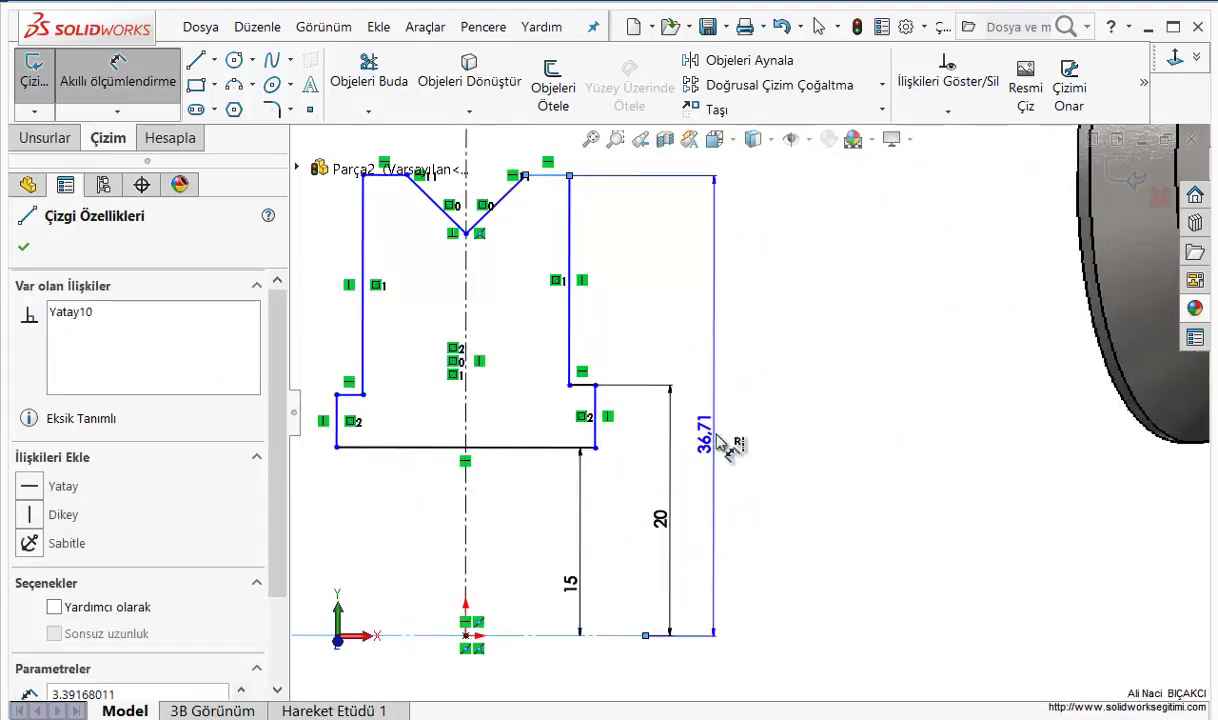
{"action": "left_click", "coordinate": [728, 419]}
{"action": "type", "text": "50"}
{"action": "key", "text": "Return"}
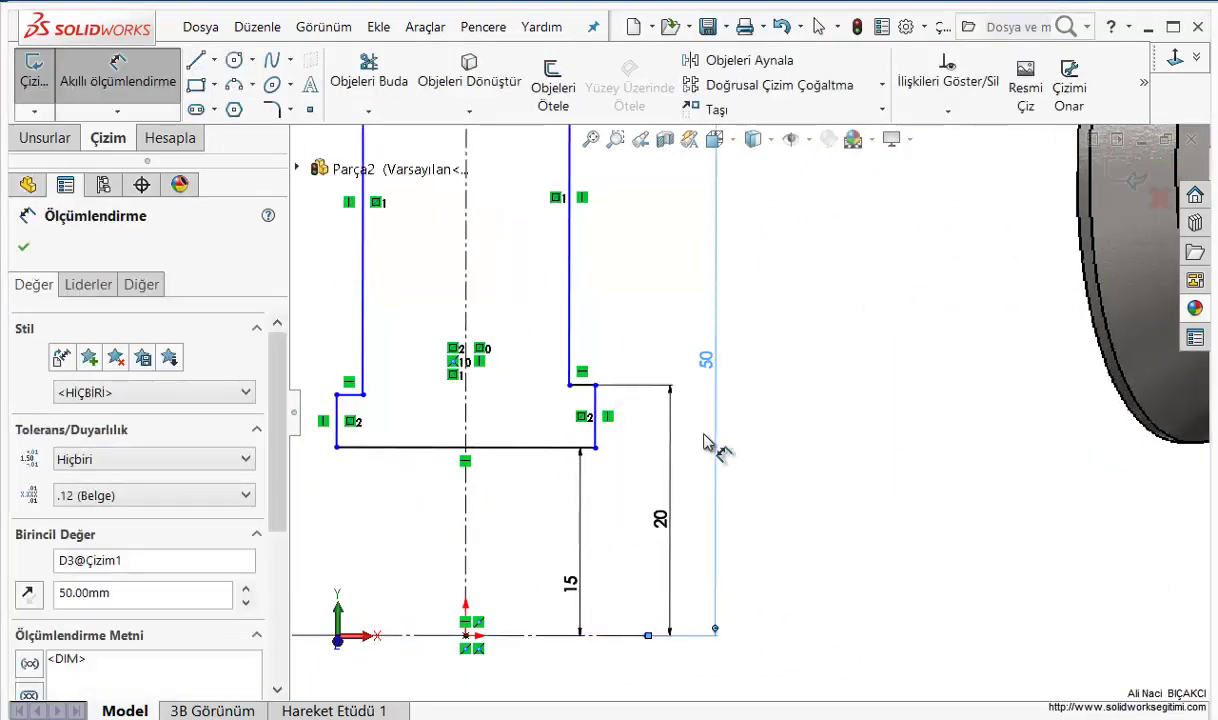
{"action": "middle_click_drag", "start_coordinate": [813, 436], "coordinate": [1003, 668], "text": "ctrl"}
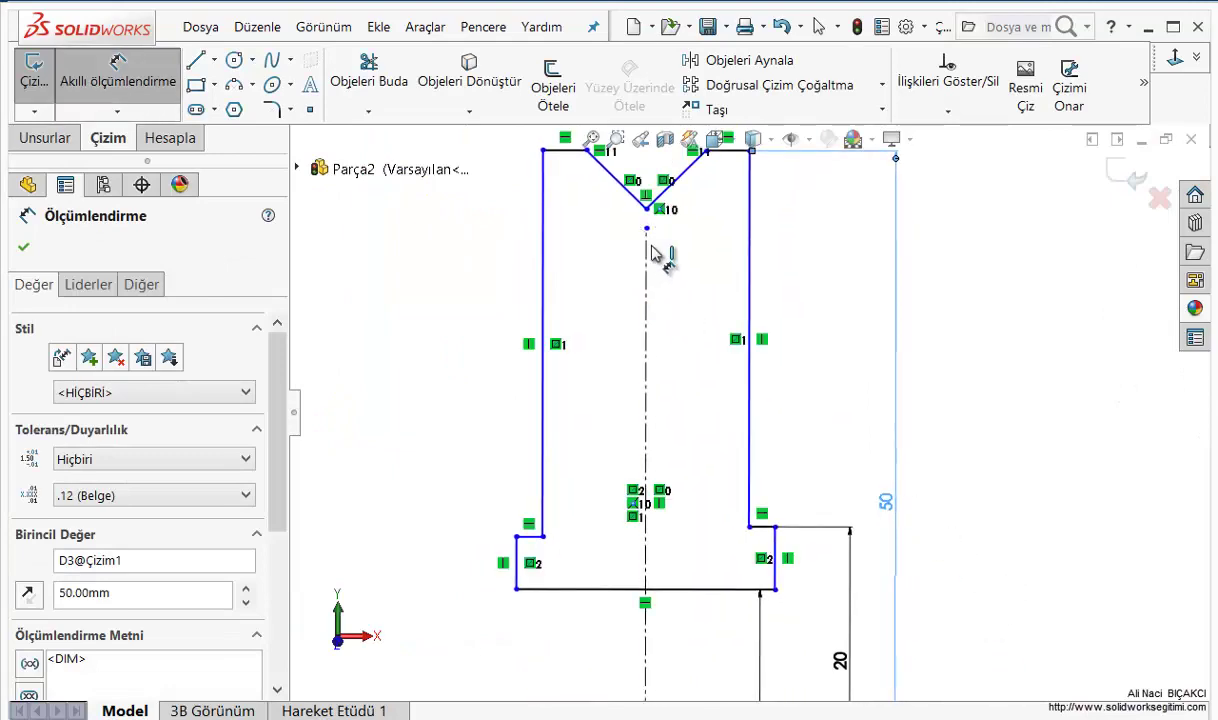
{"action": "middle_click_drag", "start_coordinate": [651, 253], "coordinate": [695, 488], "text": "ctrl"}
{"action": "left_click", "coordinate": [689, 443]}
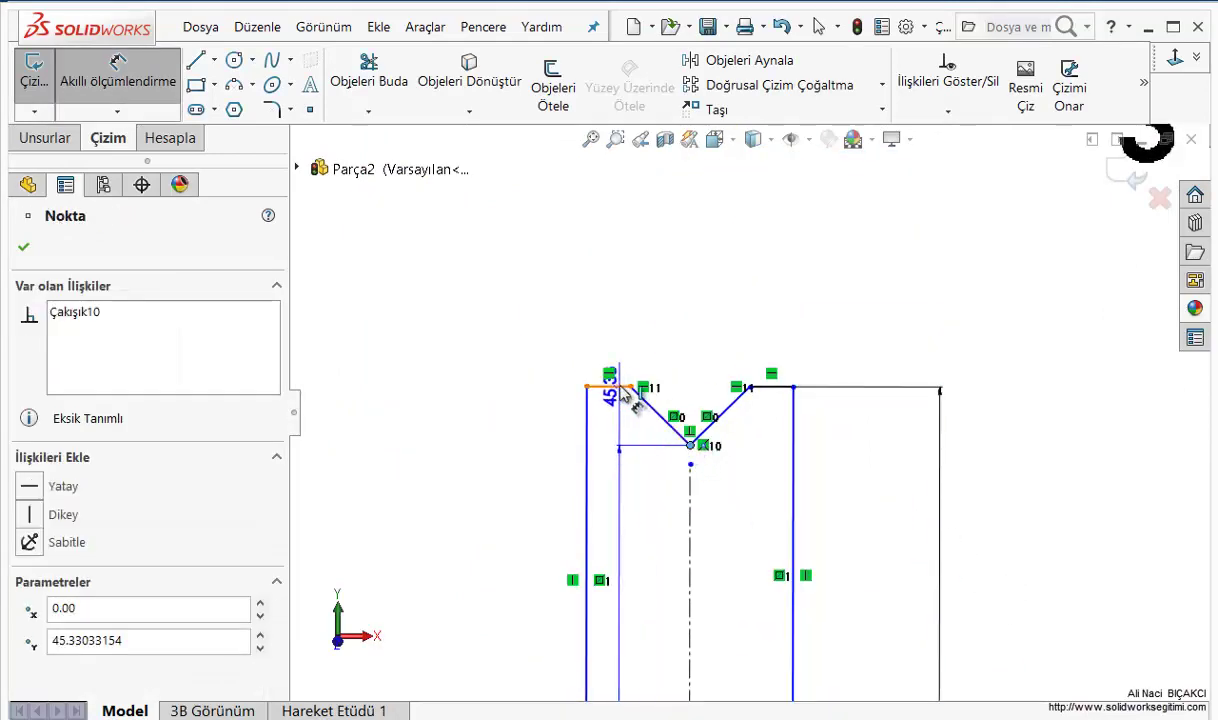
{"action": "key", "text": "Escape"}
Add a 10 mm V-groove depth dimension and pull the top-right corner outward
{"action": "left_click", "coordinate": [150, 83]}
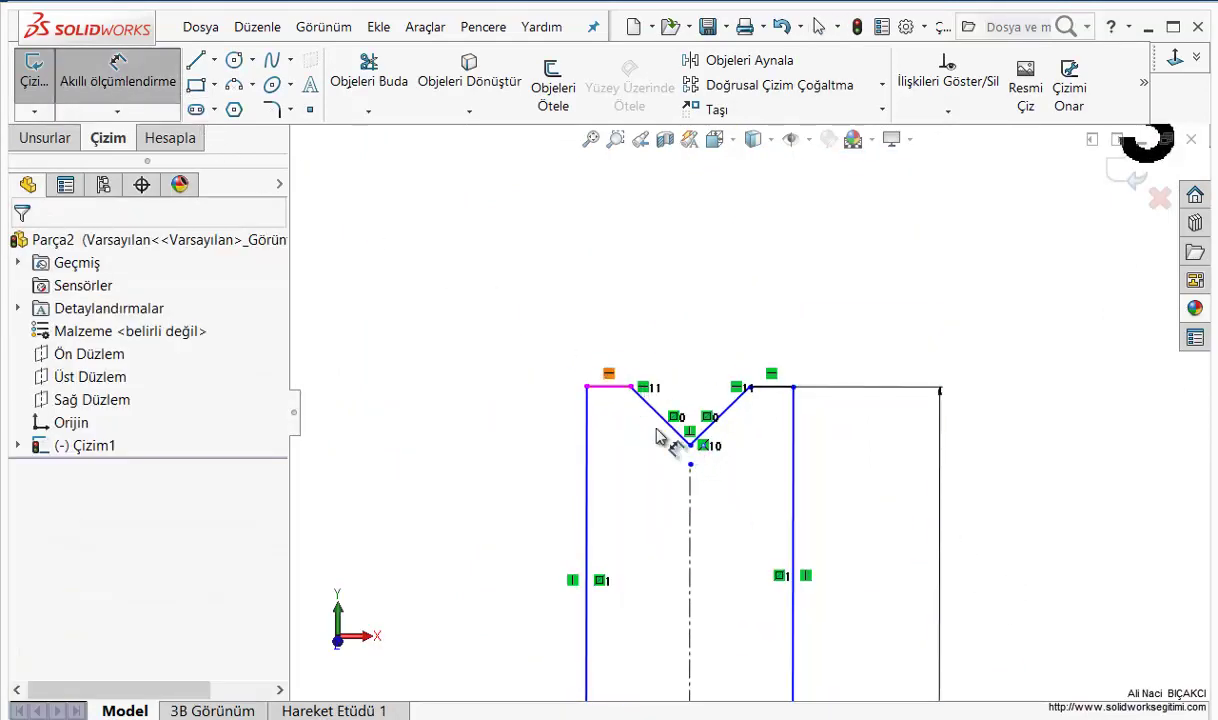
{"action": "left_click", "coordinate": [616, 396]}
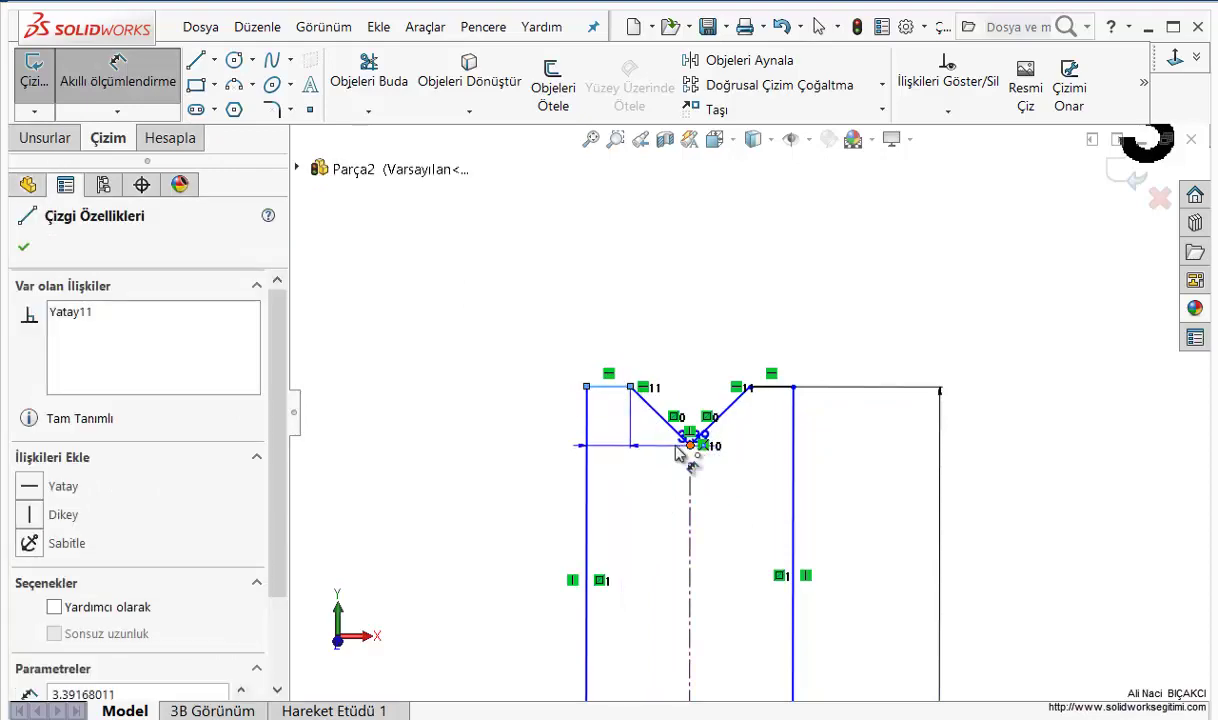
{"action": "left_click", "coordinate": [689, 443]}
{"action": "left_click", "coordinate": [538, 438]}
{"action": "type", "text": "10"}
{"action": "key", "text": "Return"}
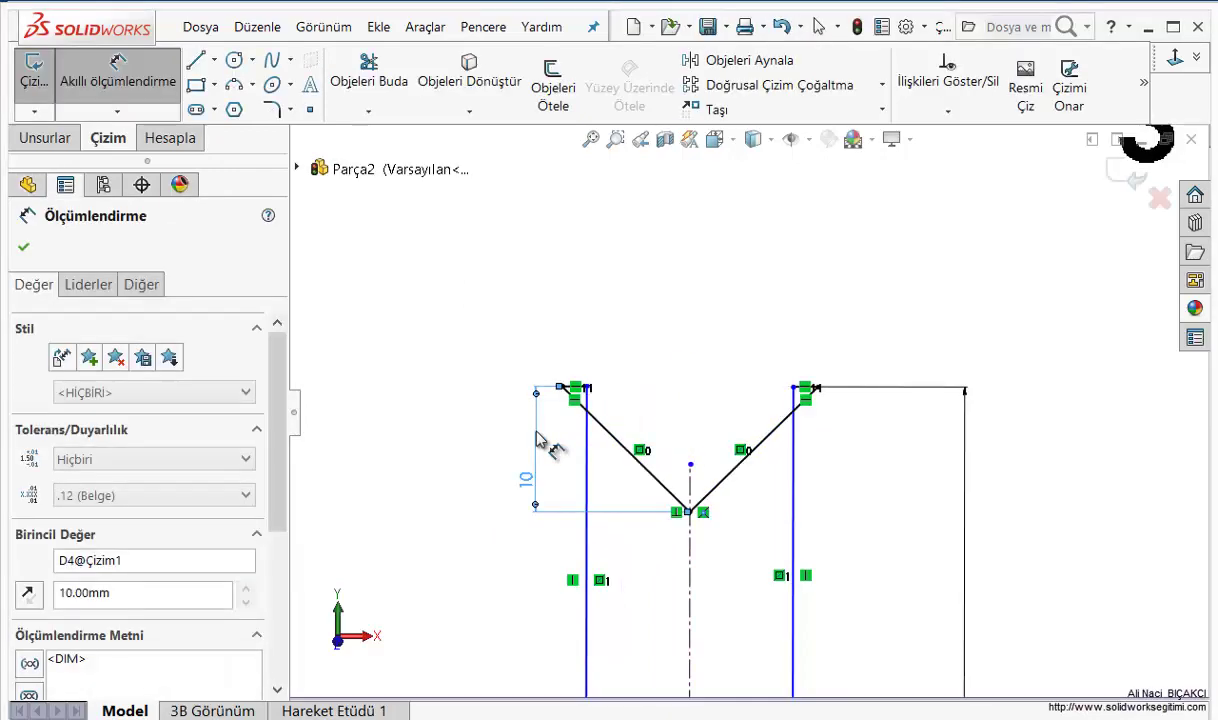
{"action": "key", "text": "Escape"}
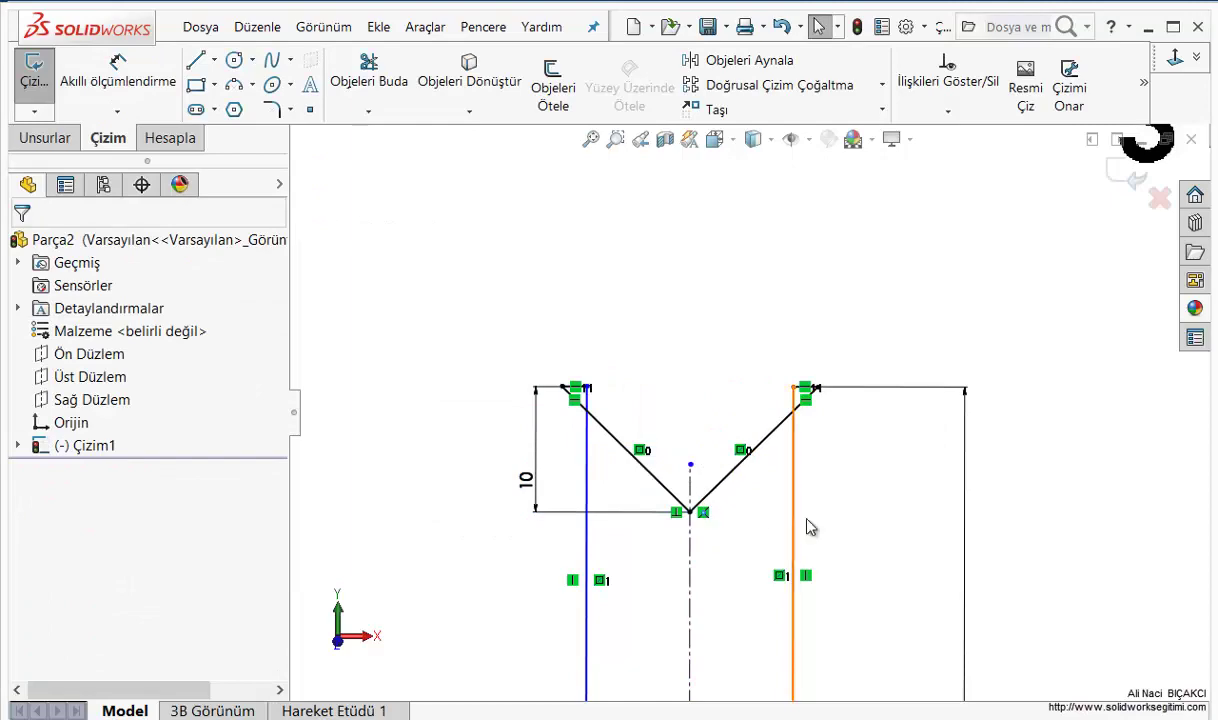
{"action": "left_click_drag", "start_coordinate": [806, 388], "coordinate": [870, 410]}
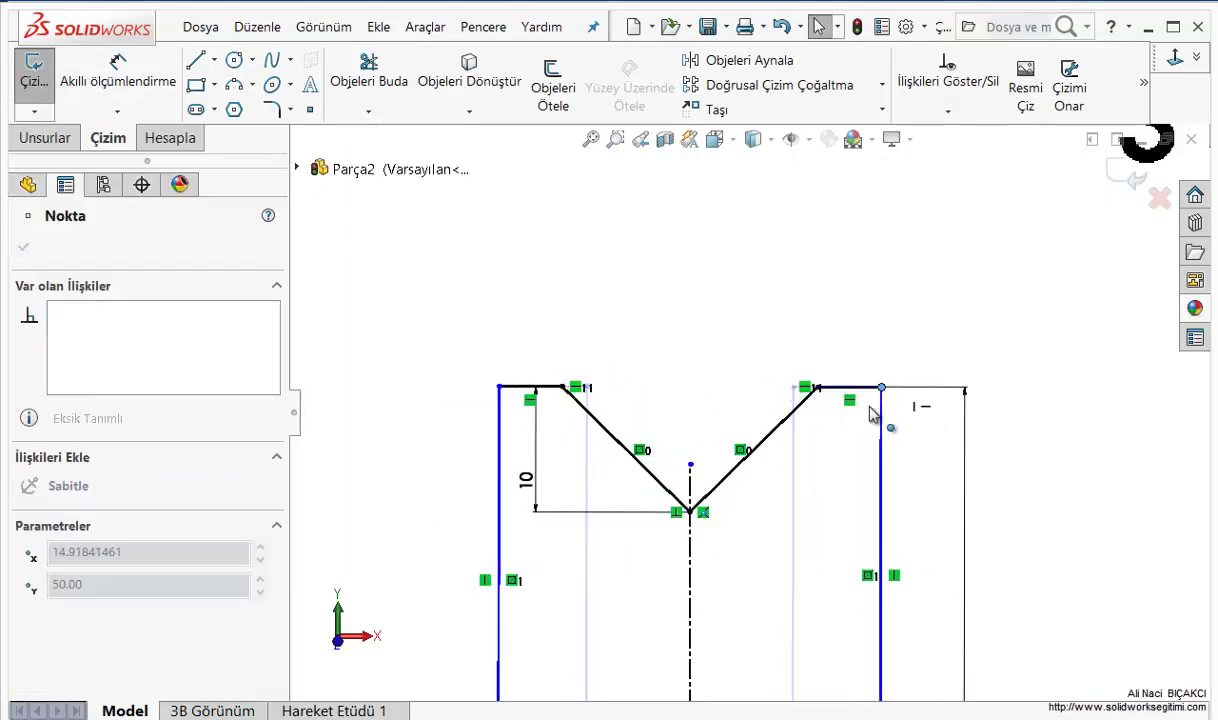
Pan and zoom to compare the V-profile sketch with the pulley reference drawing
{"action": "scroll", "coordinate": [934, 461], "scroll_direction": "up", "scroll_amount": 5}
{"action": "middle_click_drag", "start_coordinate": [1097, 446], "coordinate": [755, 474], "text": "ctrl"}
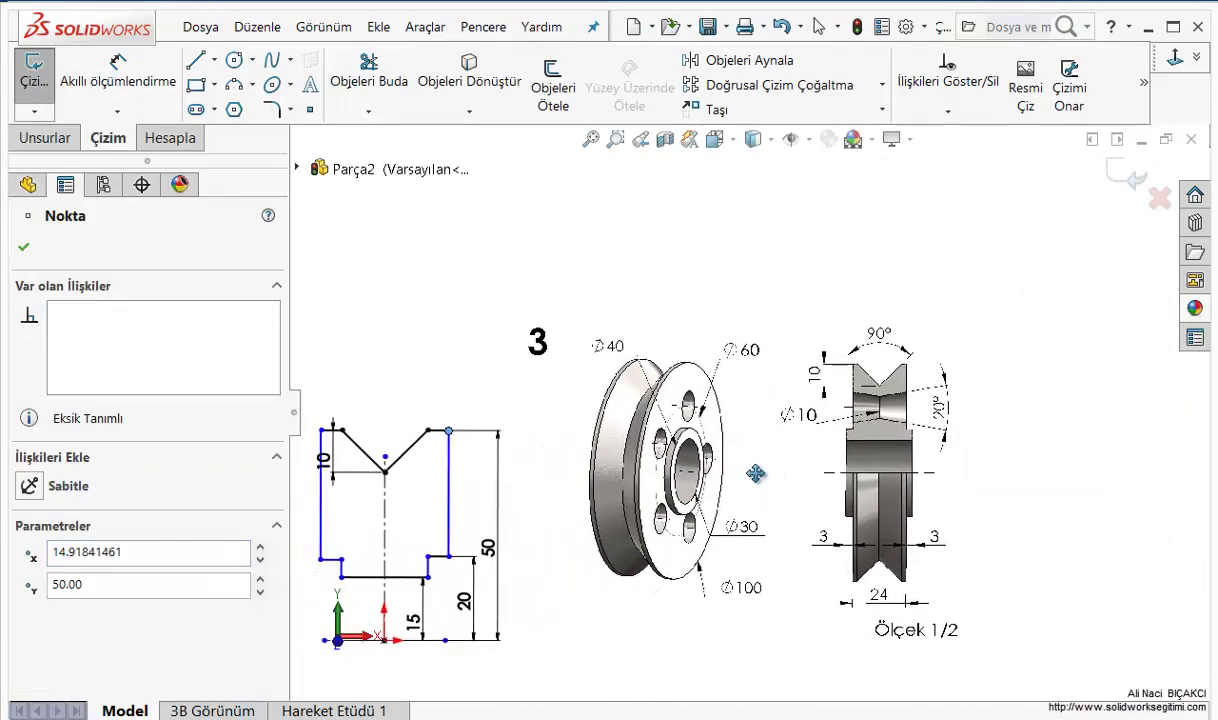
{"action": "scroll", "coordinate": [757, 483], "scroll_direction": "down", "scroll_amount": 2}
{"action": "middle_click_drag", "start_coordinate": [900, 470], "coordinate": [880, 325], "text": "ctrl"}
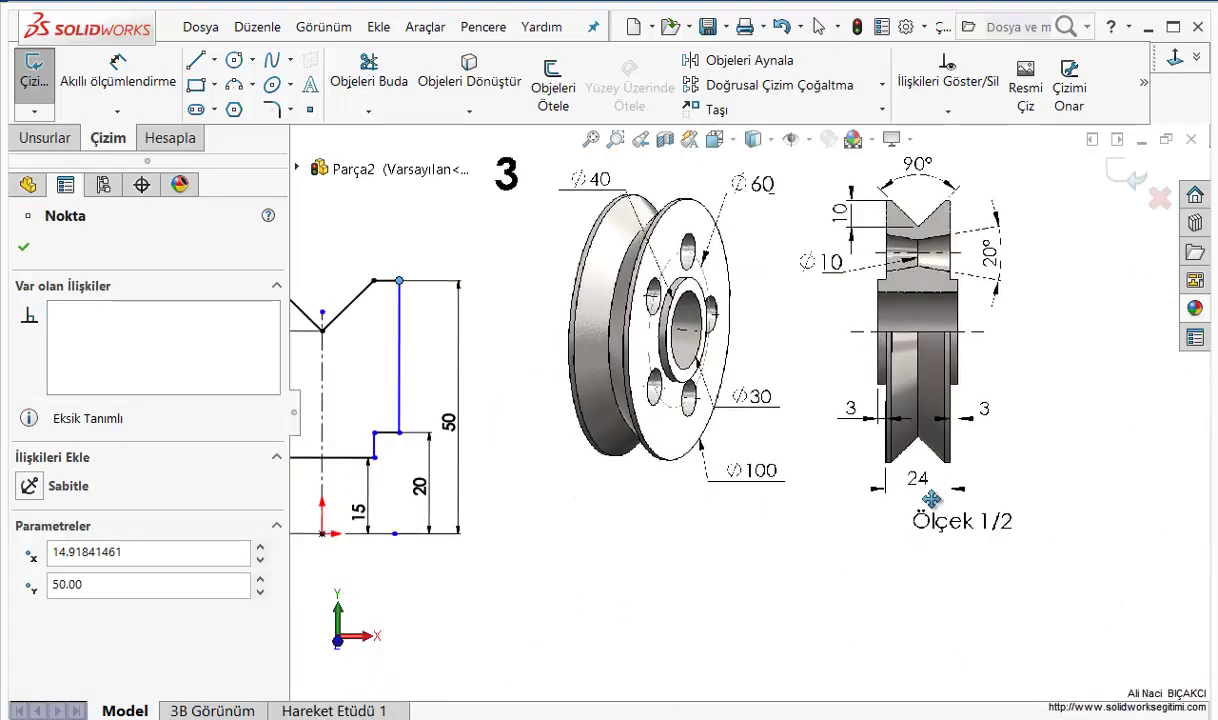
{"action": "scroll", "coordinate": [576, 489], "scroll_direction": "up", "scroll_amount": 3}
{"action": "middle_click_drag", "start_coordinate": [595, 508], "coordinate": [900, 540], "text": "ctrl"}
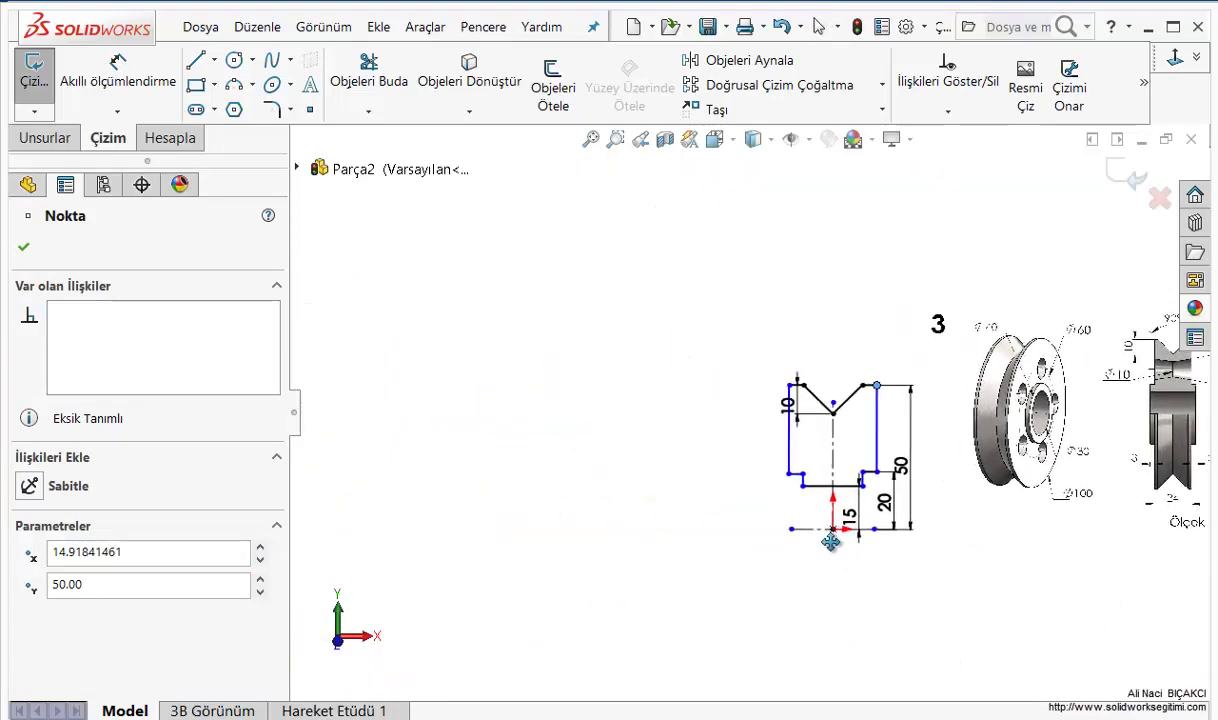
{"action": "scroll", "coordinate": [975, 572], "scroll_direction": "down", "scroll_amount": 1}
{"action": "scroll", "coordinate": [975, 572], "scroll_direction": "down", "scroll_amount": 3}
{"action": "mouse_move", "coordinate": [954, 484]}
{"action": "middle_mouse_down", "text": "ctrl"}
{"action": "mouse_move", "coordinate": [810, 593]}
{"action": "mouse_move", "coordinate": [582, 503]}
{"action": "middle_mouse_up", "text": "ctrl"}
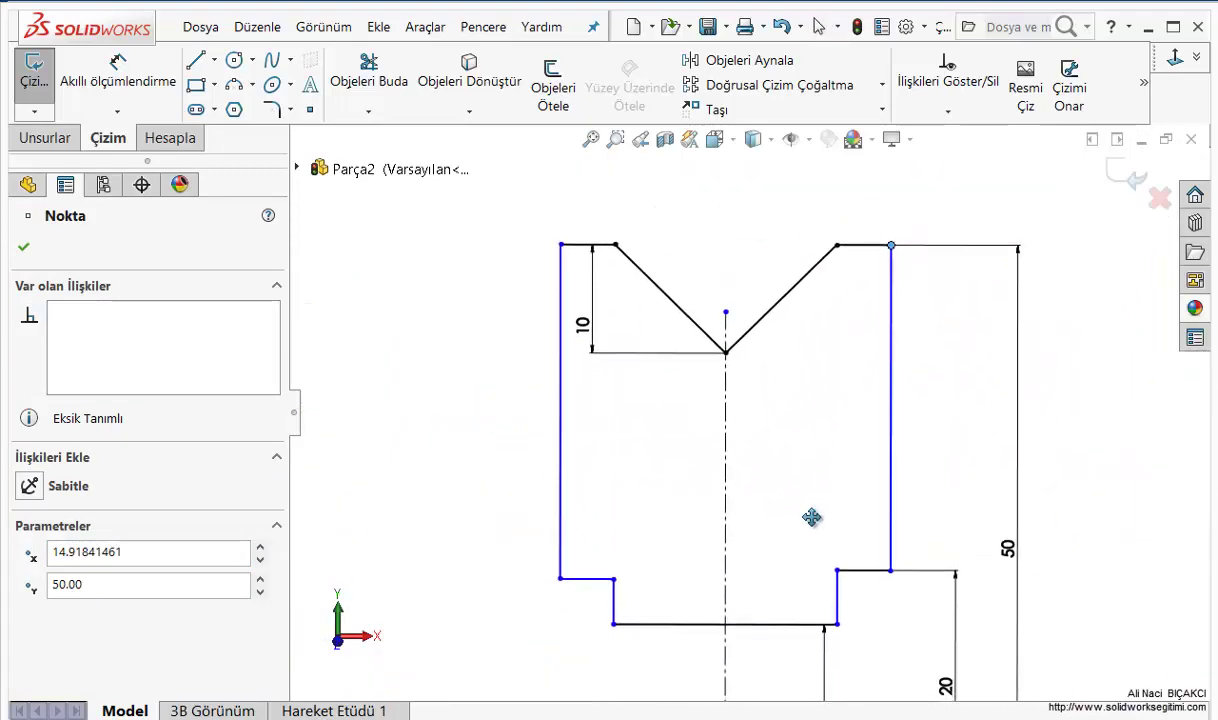
Dimension the profile's top width at 24 mm and base width at 30 mm
{"action": "left_click", "coordinate": [117, 70]}
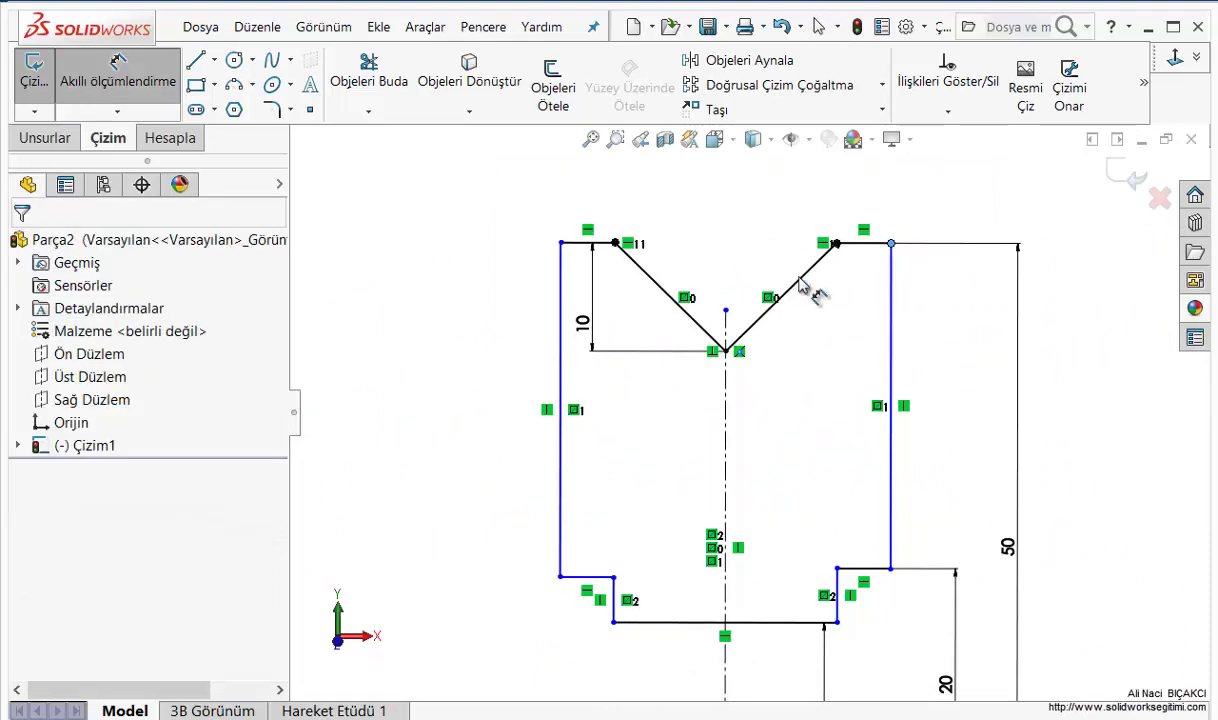
{"action": "left_click", "coordinate": [891, 306]}
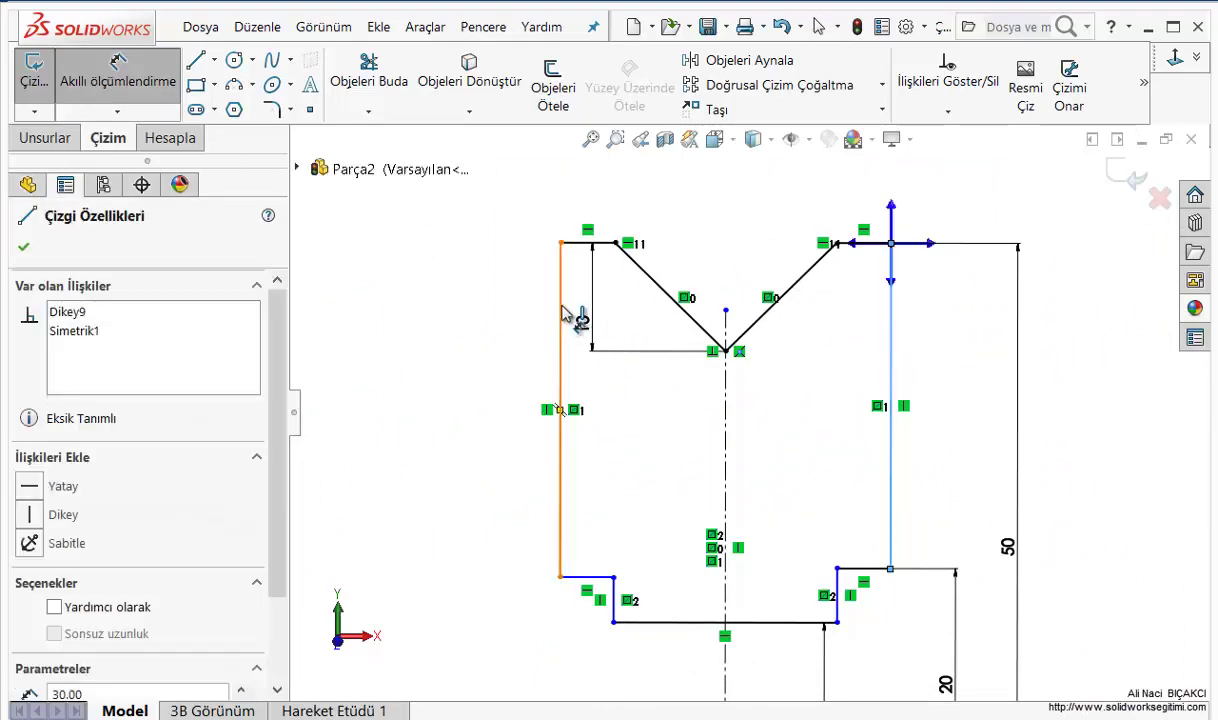
{"action": "left_click", "coordinate": [561, 316]}
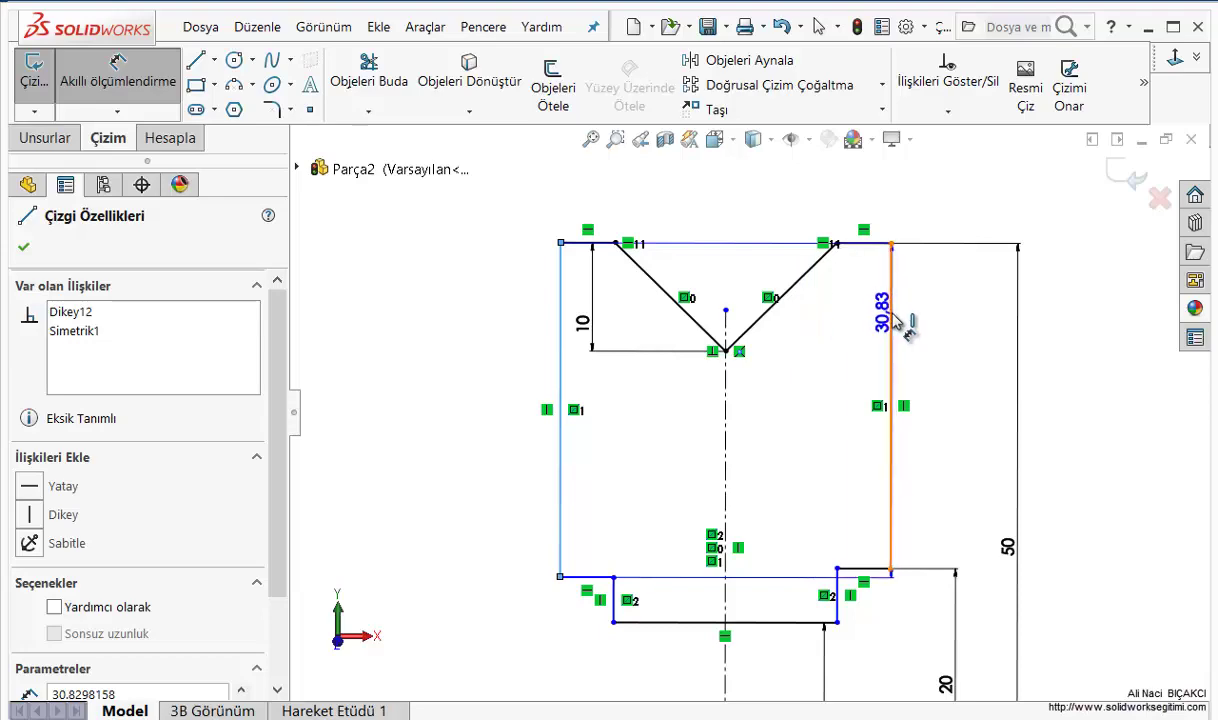
{"action": "left_click", "coordinate": [891, 320]}
{"action": "left_click", "coordinate": [756, 217]}
{"action": "type", "text": "24"}
{"action": "key", "text": "Return"}
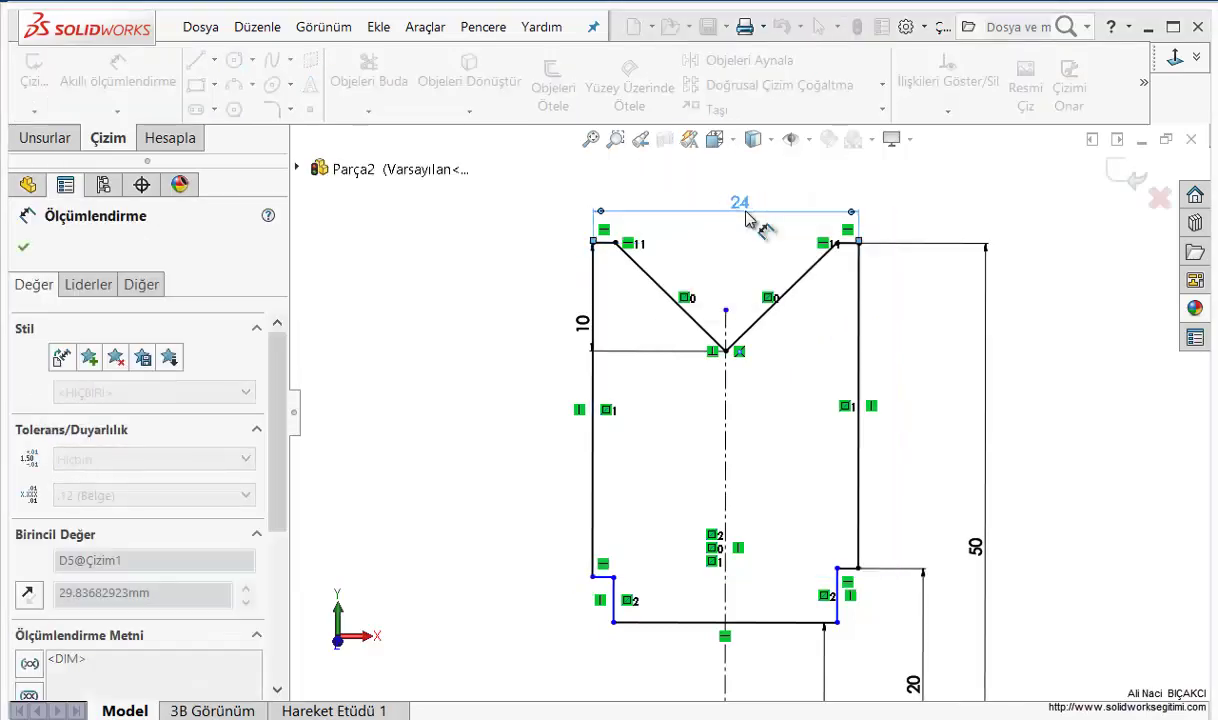
{"action": "key", "text": "Escape"}
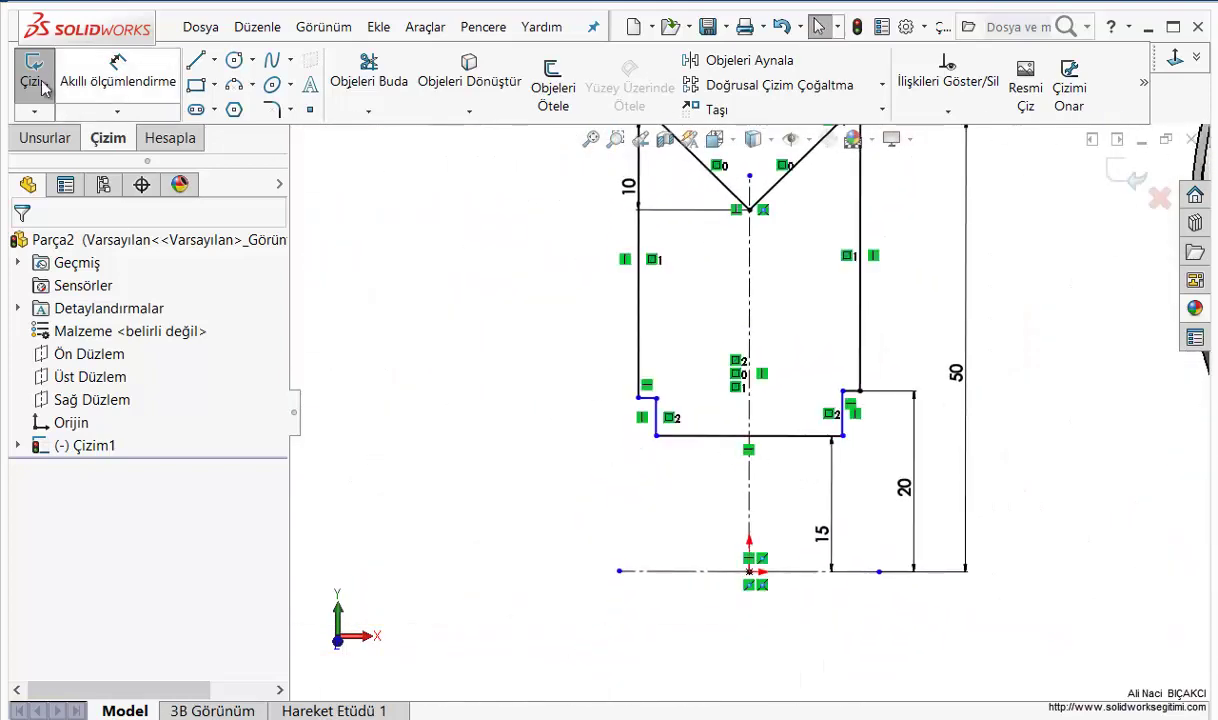
{"action": "left_click", "coordinate": [117, 80]}
{"action": "left_click", "coordinate": [727, 447]}
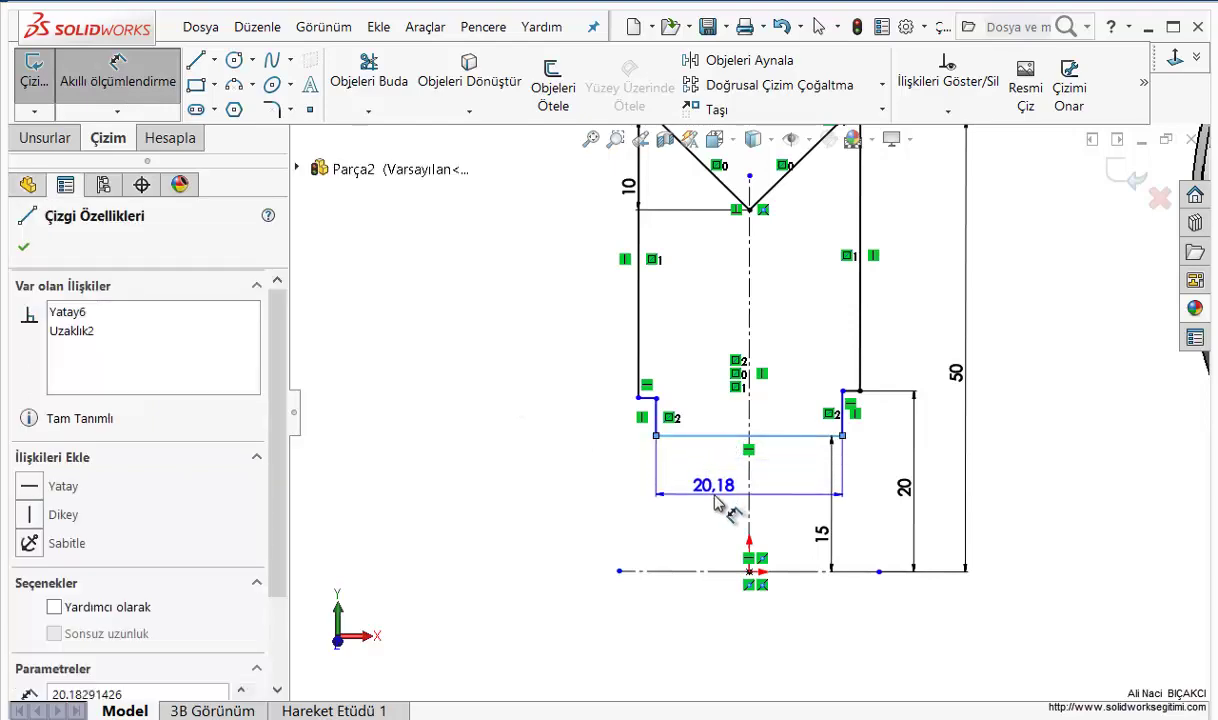
{"action": "left_click", "coordinate": [715, 500]}
{"action": "type", "text": "30"}
{"action": "key", "text": "Return"}
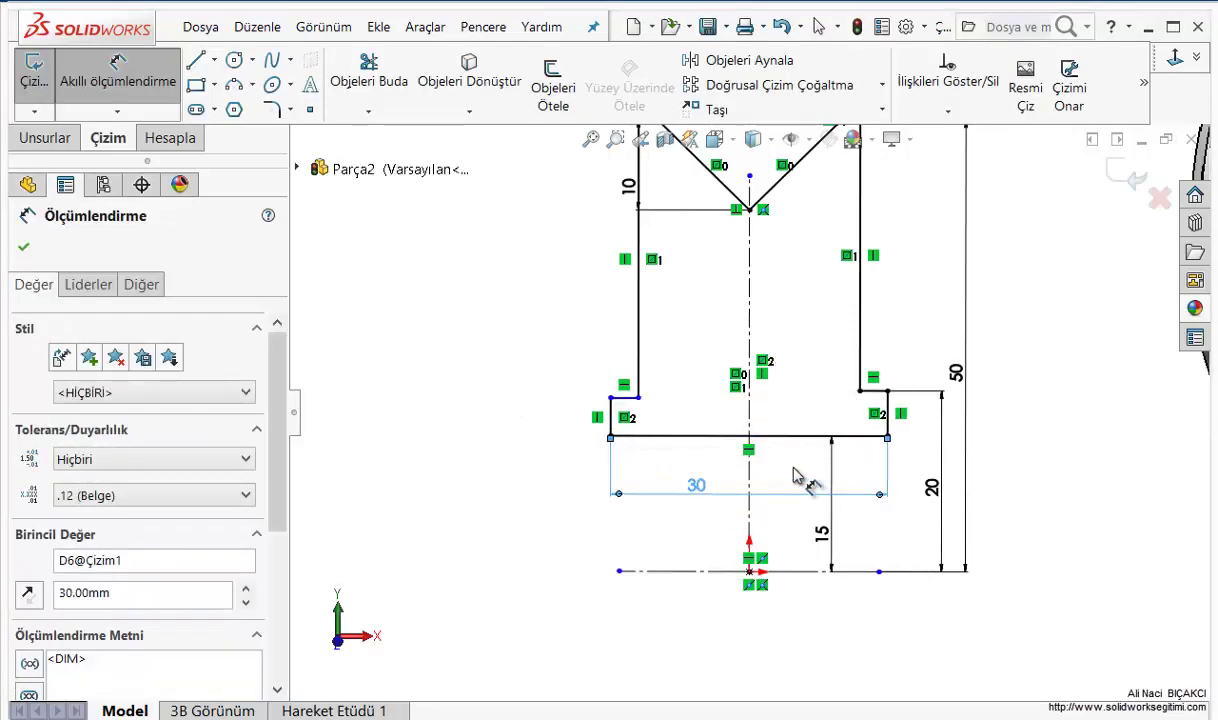
{"action": "key", "text": "Escape"}
Drag the left step line up to its corner and make the two step points level
{"action": "scroll", "coordinate": [650, 415], "scroll_direction": "down", "scroll_amount": 3}
{"action": "scroll", "coordinate": [650, 415], "scroll_direction": "down", "scroll_amount": 2}
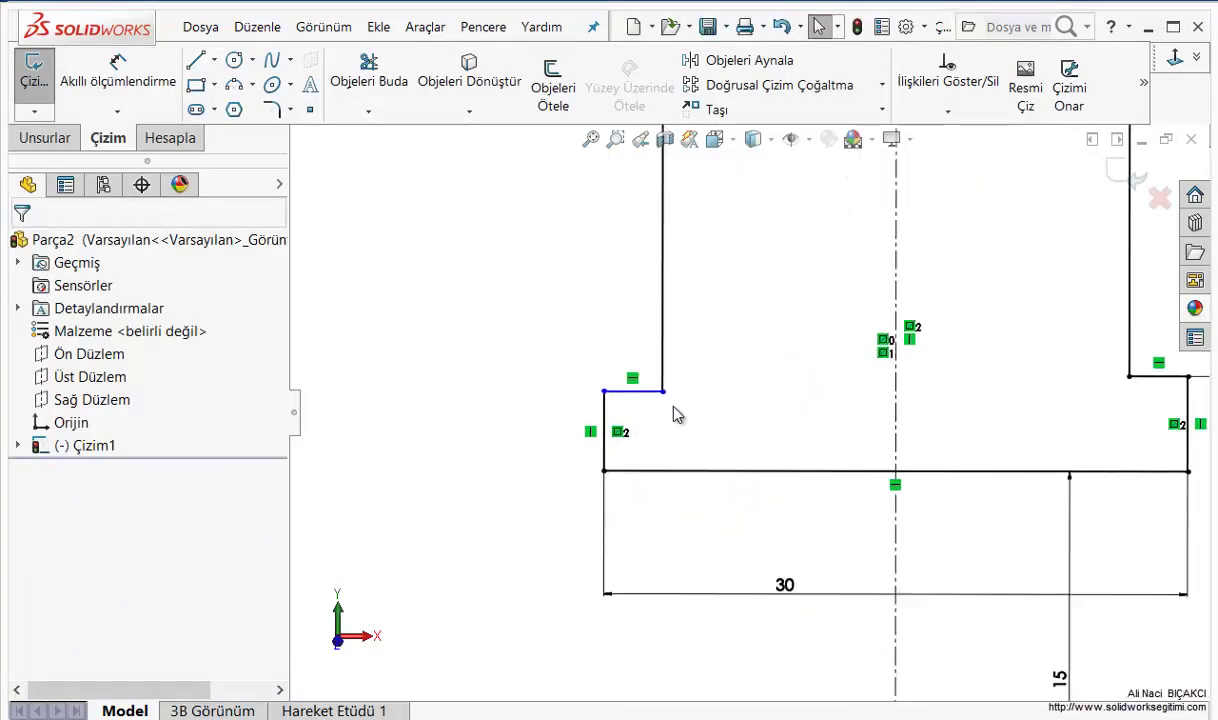
{"action": "left_click", "coordinate": [634, 394]}
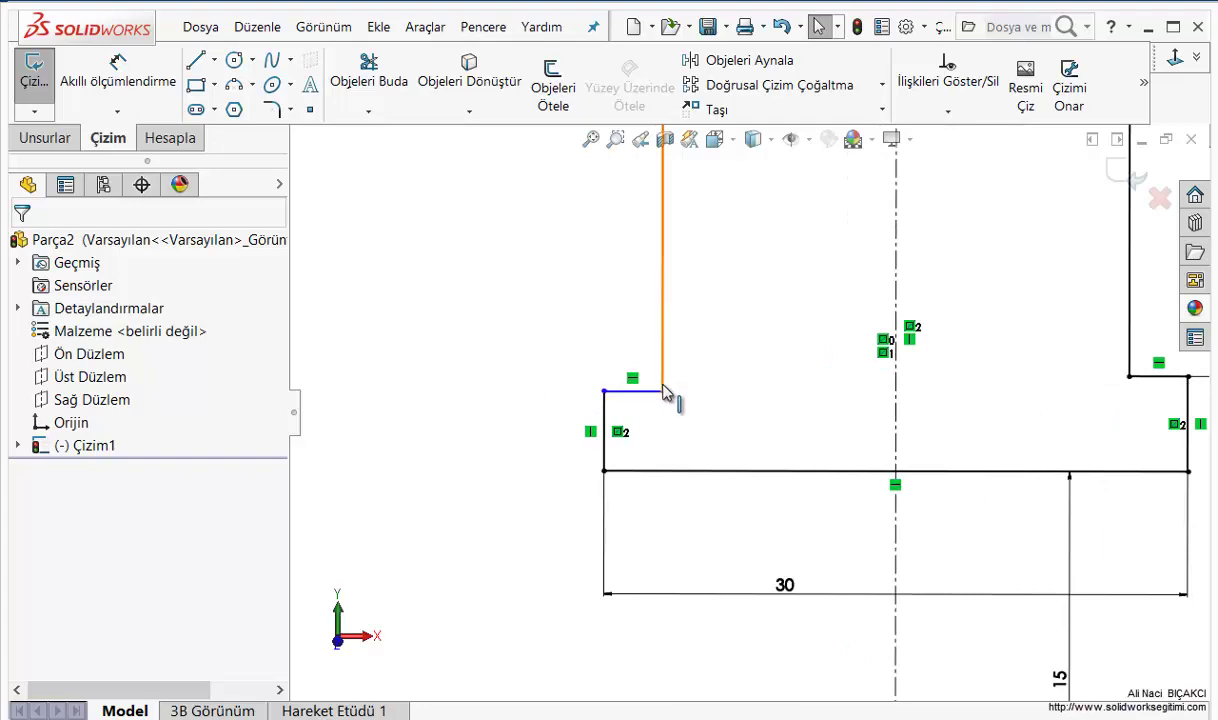
{"action": "left_click_drag", "start_coordinate": [662, 391], "coordinate": [662, 322]}
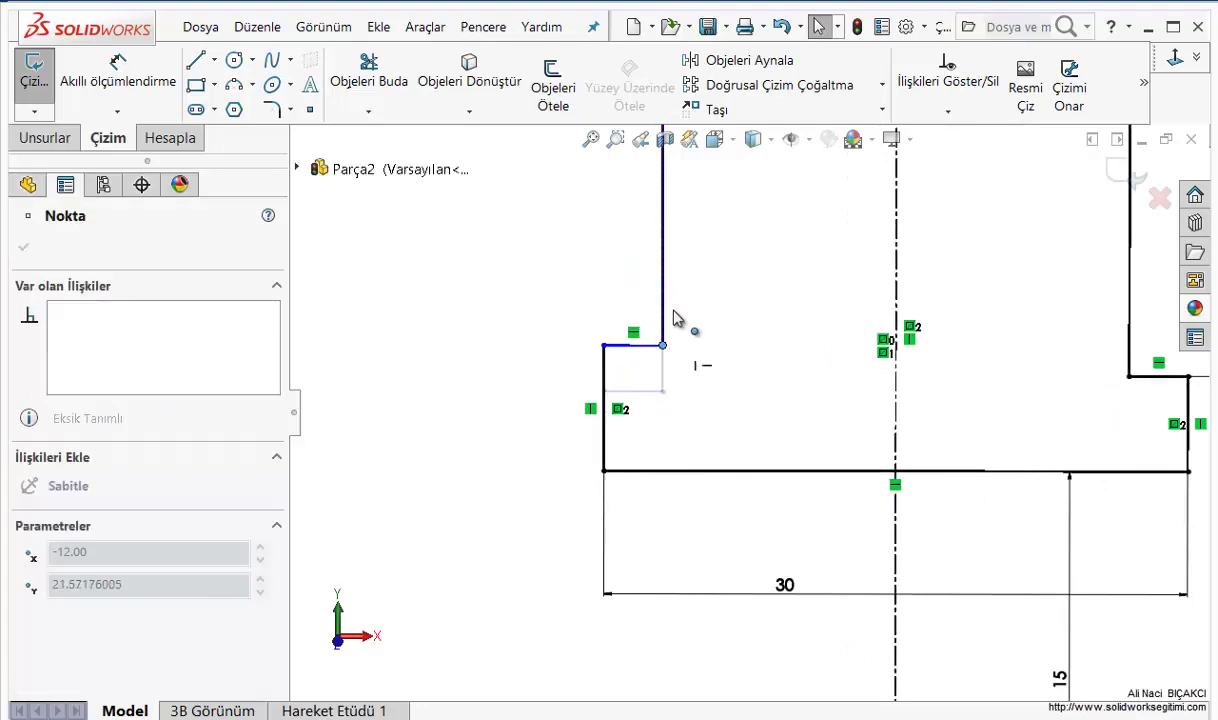
{"action": "left_click", "coordinate": [1130, 378], "text": "ctrl"}
{"action": "left_click", "coordinate": [1172, 290]}
{"action": "left_click", "coordinate": [990, 360]}
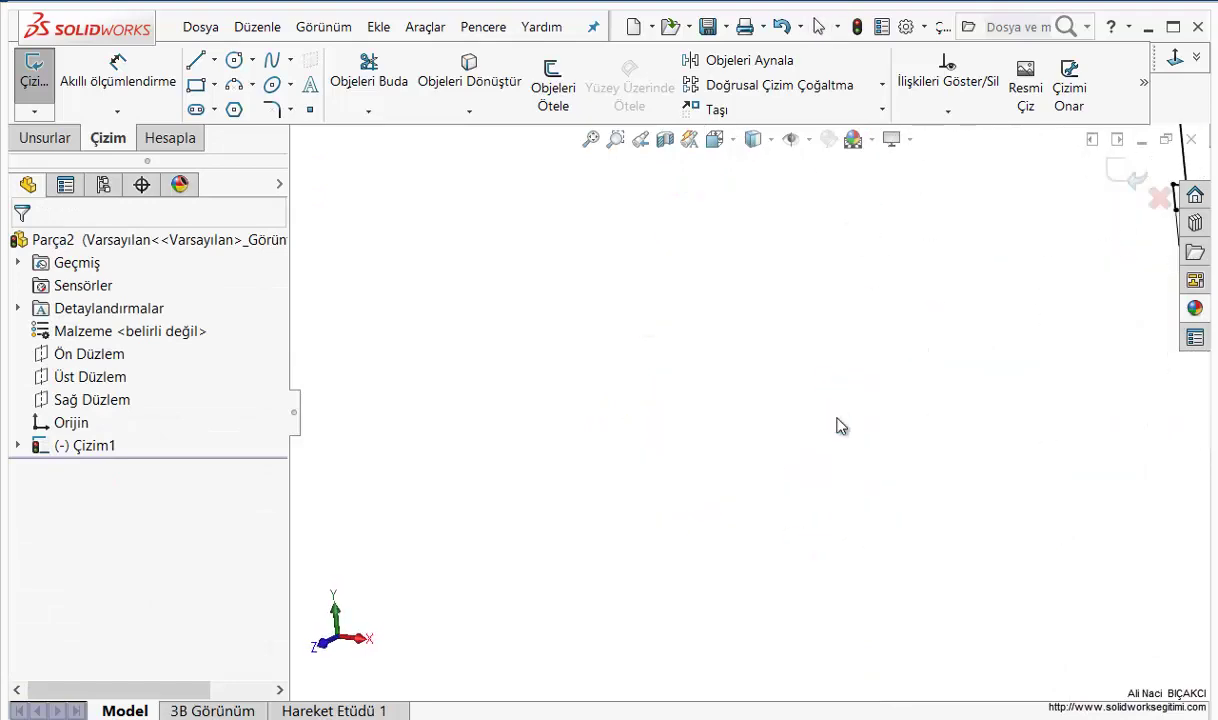
{"action": "mouse_move", "coordinate": [960, 395]}
{"action": "middle_mouse_down", "text": "ctrl"}
{"action": "mouse_move", "coordinate": [386, 516]}
{"action": "mouse_move", "coordinate": [421, 568]}
{"action": "middle_mouse_up", "text": "ctrl"}
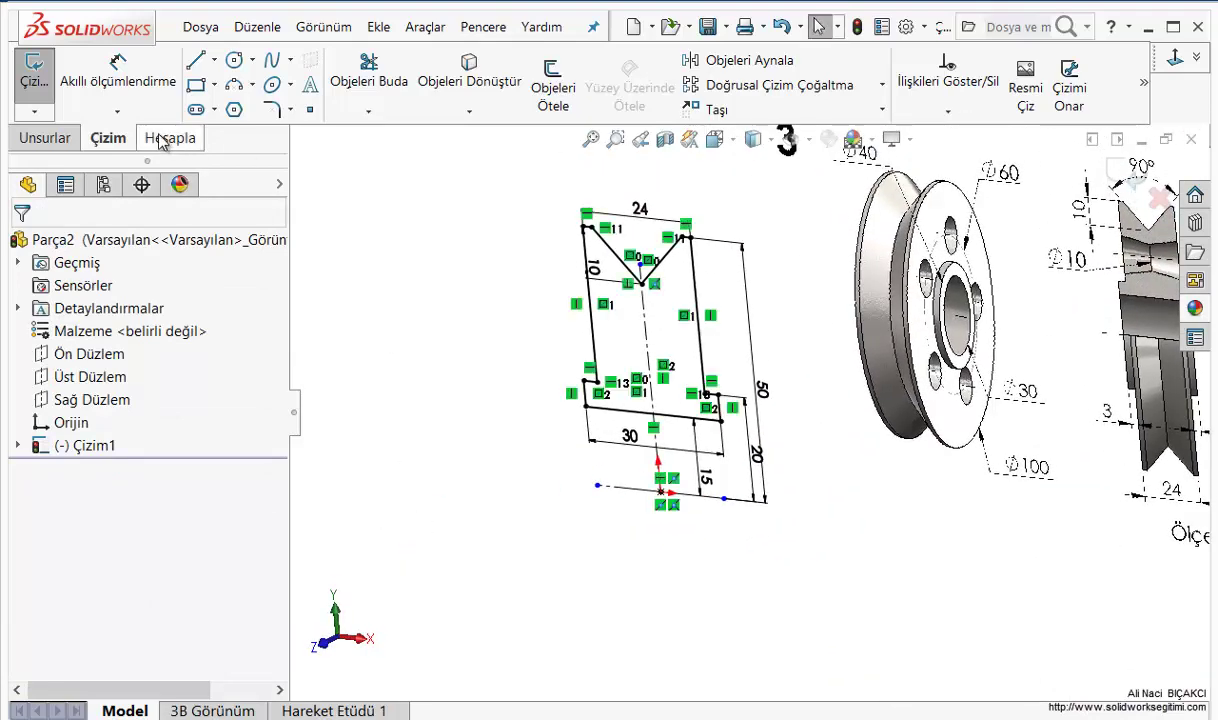
Revolve the profile 360° about centre line Çizgi6, creating Döndür1
{"action": "left_click", "coordinate": [65, 139]}
{"action": "left_click", "coordinate": [161, 90]}
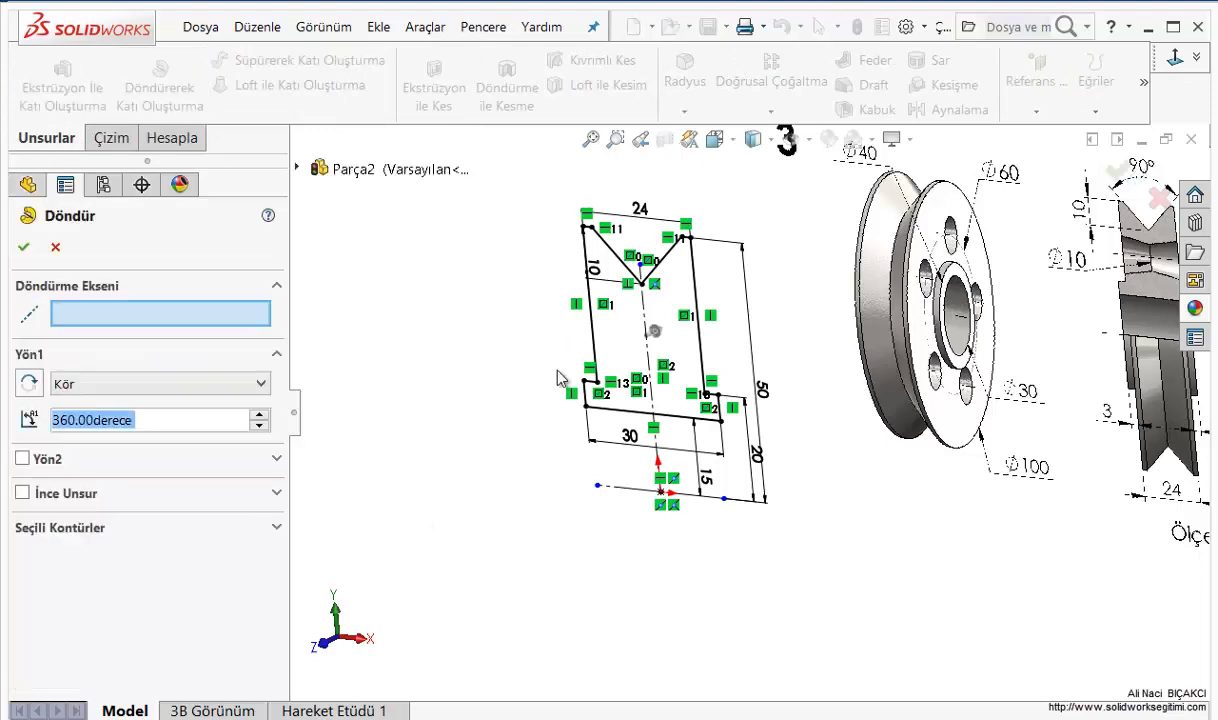
{"action": "left_click", "coordinate": [632, 492]}
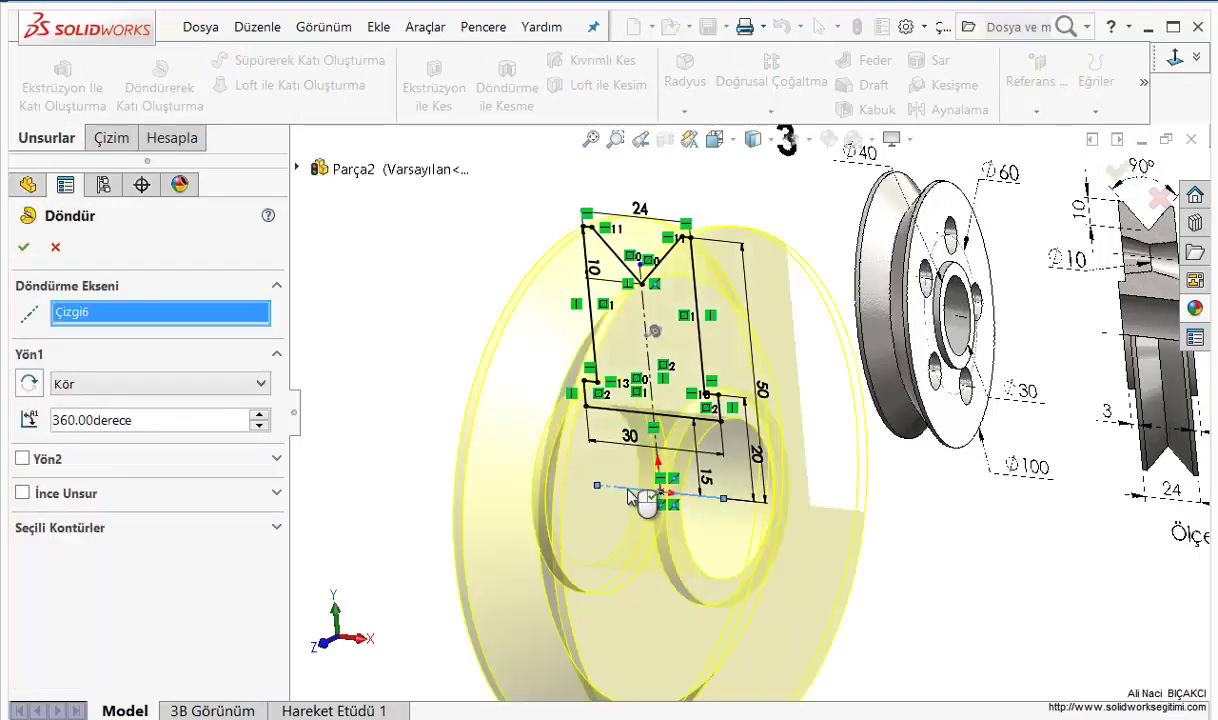
{"action": "left_click", "coordinate": [25, 248]}
{"action": "middle_click_drag", "start_coordinate": [699, 500], "coordinate": [721, 436], "text": "ctrl"}
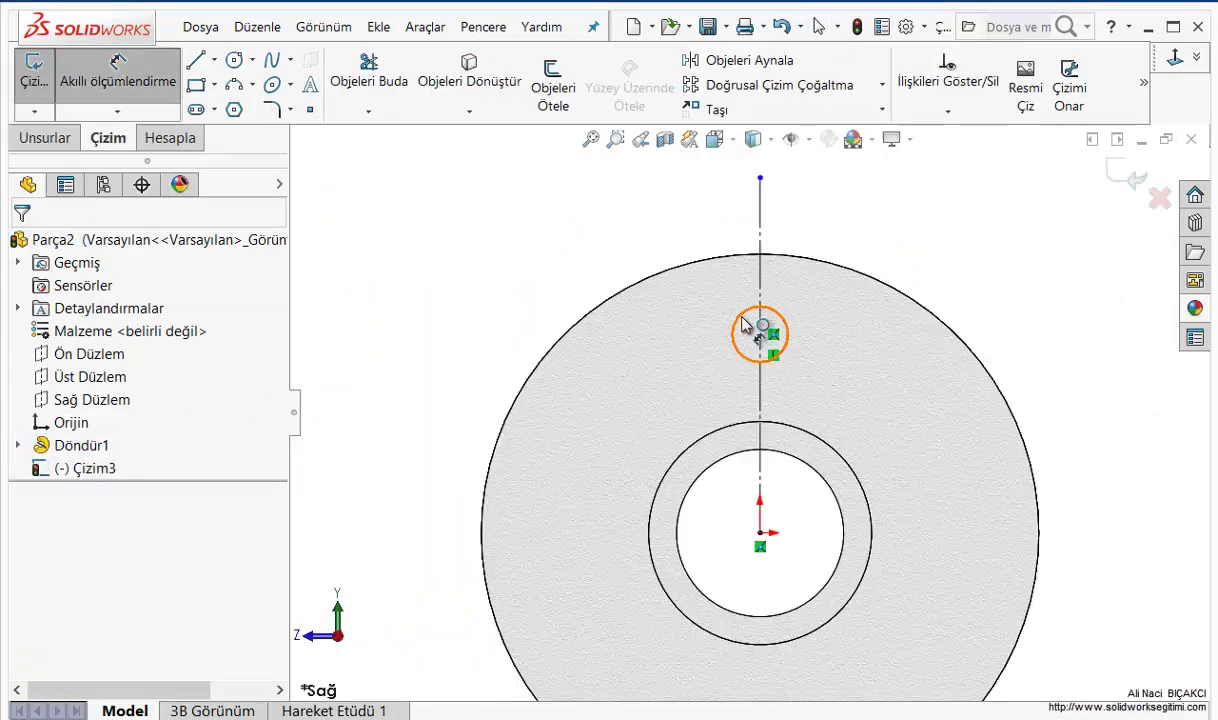
Dimension the small circle to Ø10 and its centre 30 mm above the pulley centre
{"action": "left_click", "coordinate": [742, 323]}
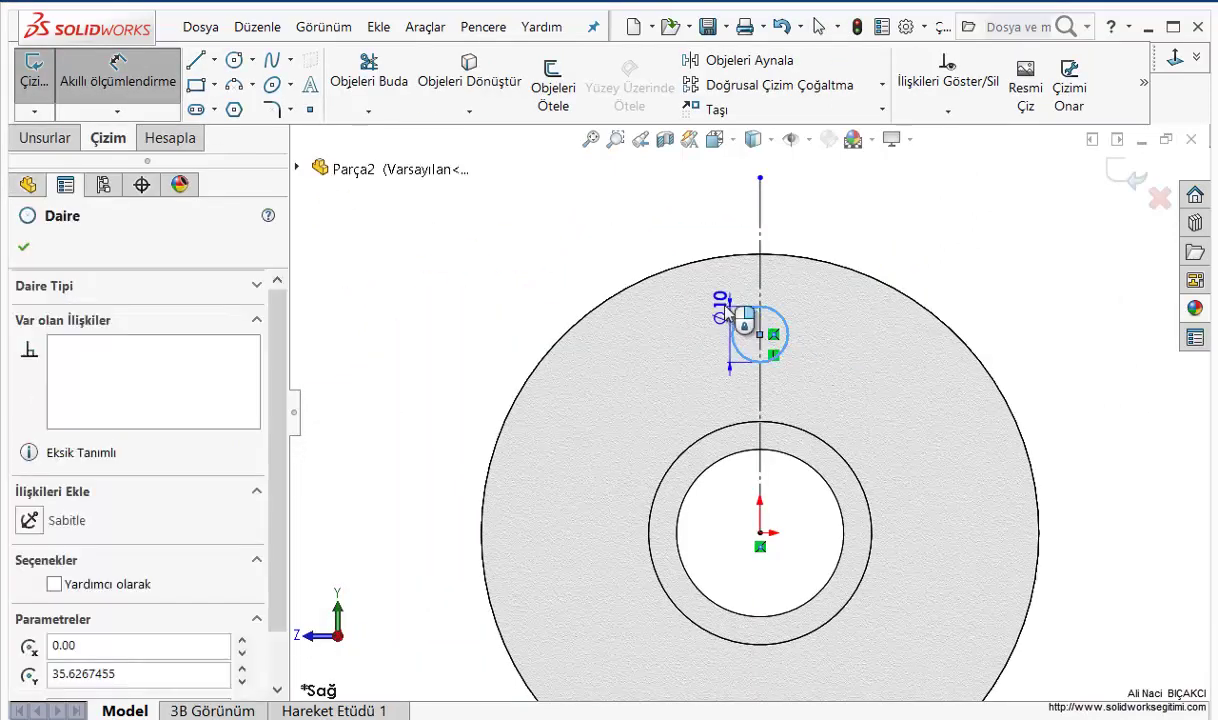
{"action": "left_click", "coordinate": [634, 255]}
{"action": "key", "text": "Return"}
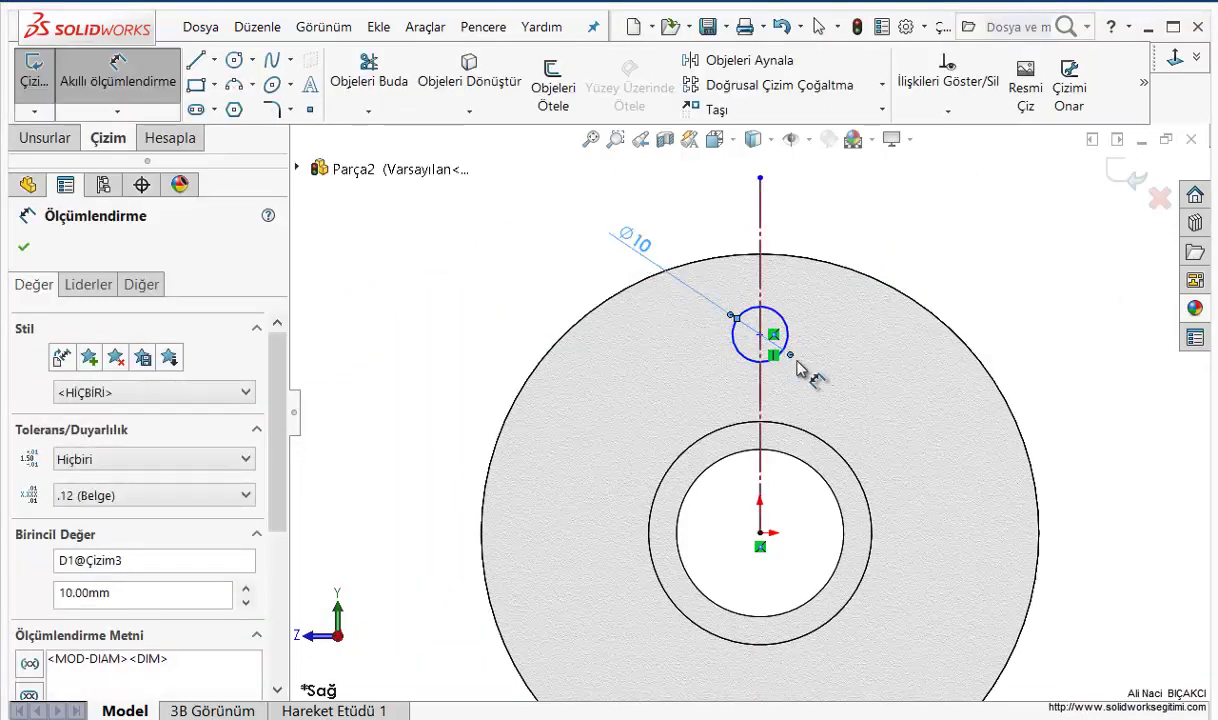
{"action": "key", "text": "Escape"}
{"action": "left_click", "coordinate": [760, 534]}
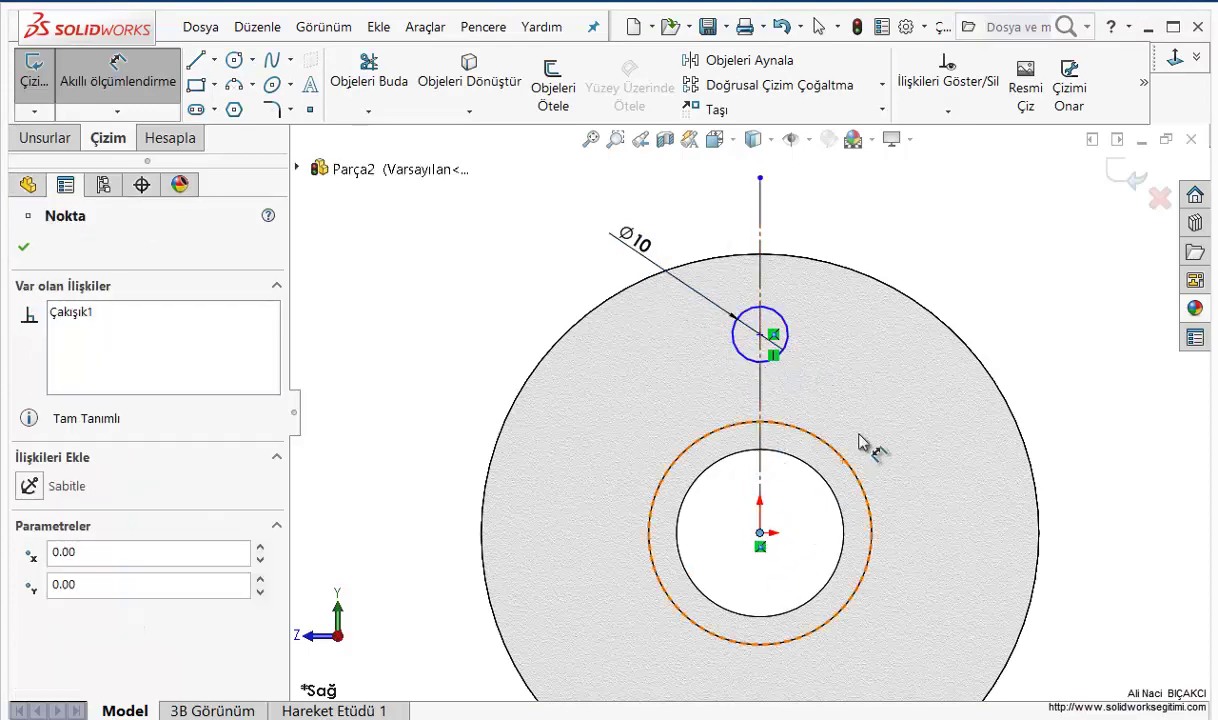
{"action": "left_click", "coordinate": [789, 342]}
{"action": "left_click", "coordinate": [838, 432]}
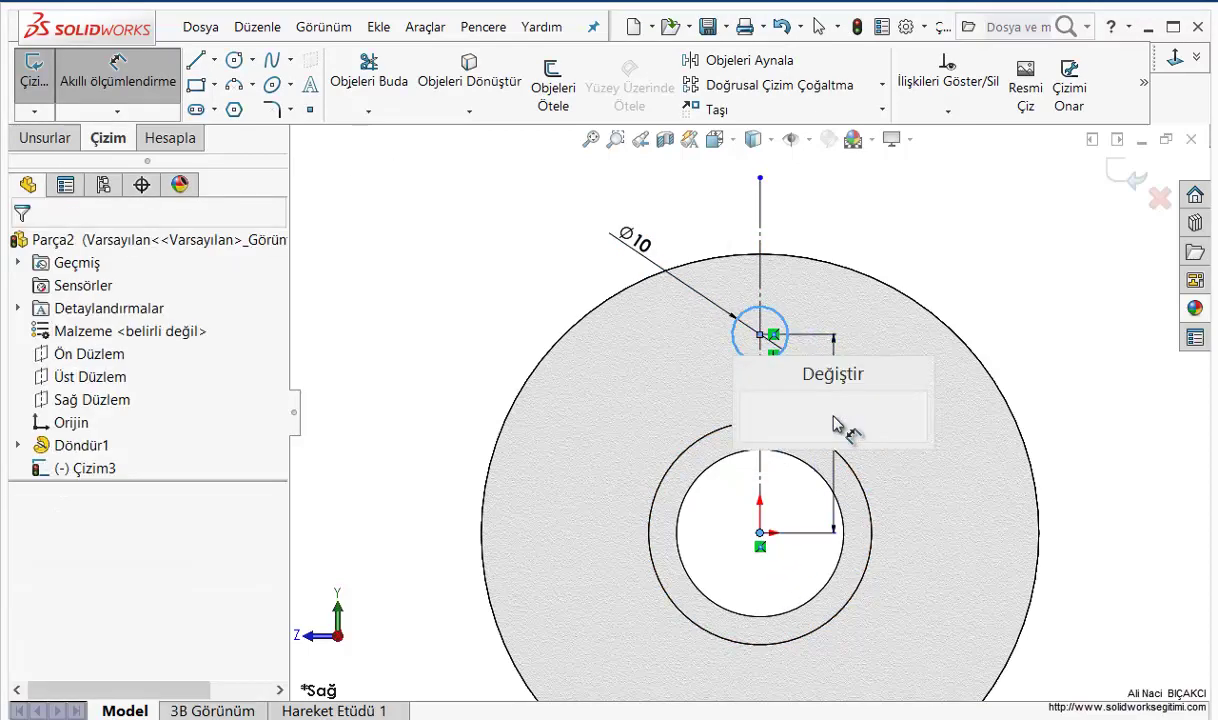
{"action": "type", "text": "30"}
{"action": "key", "text": "Return"}
{"action": "key", "text": "Escape"}
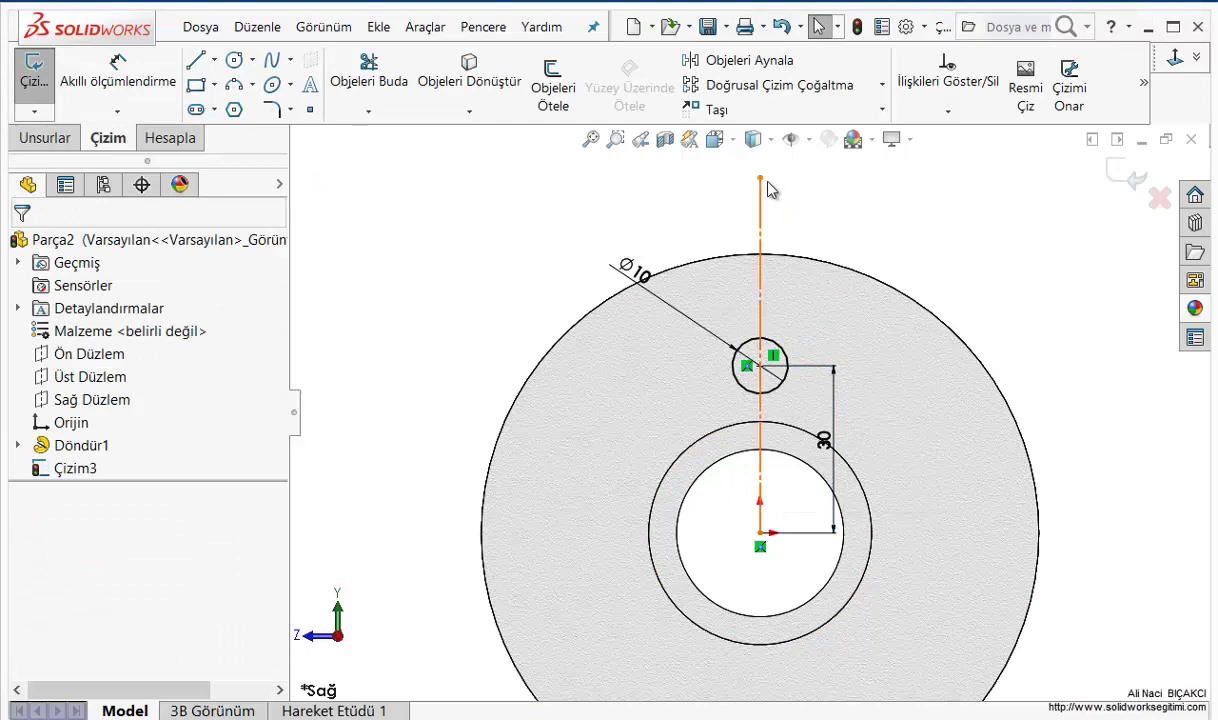
Tidy the centre line and dimension labels, exit the sketch and orbit to 3-D
{"action": "left_click_drag", "start_coordinate": [760, 179], "coordinate": [760, 266]}
{"action": "left_click_drag", "start_coordinate": [640, 278], "coordinate": [713, 330]}
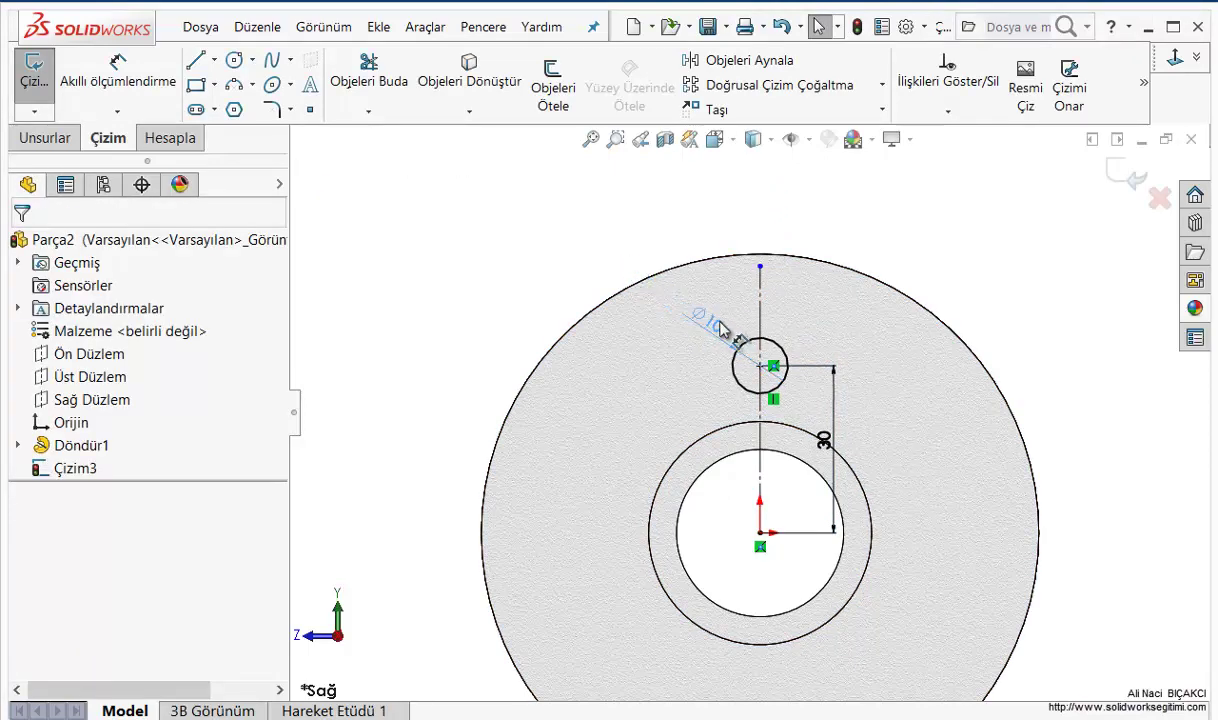
{"action": "left_click_drag", "start_coordinate": [822, 441], "coordinate": [815, 455]}
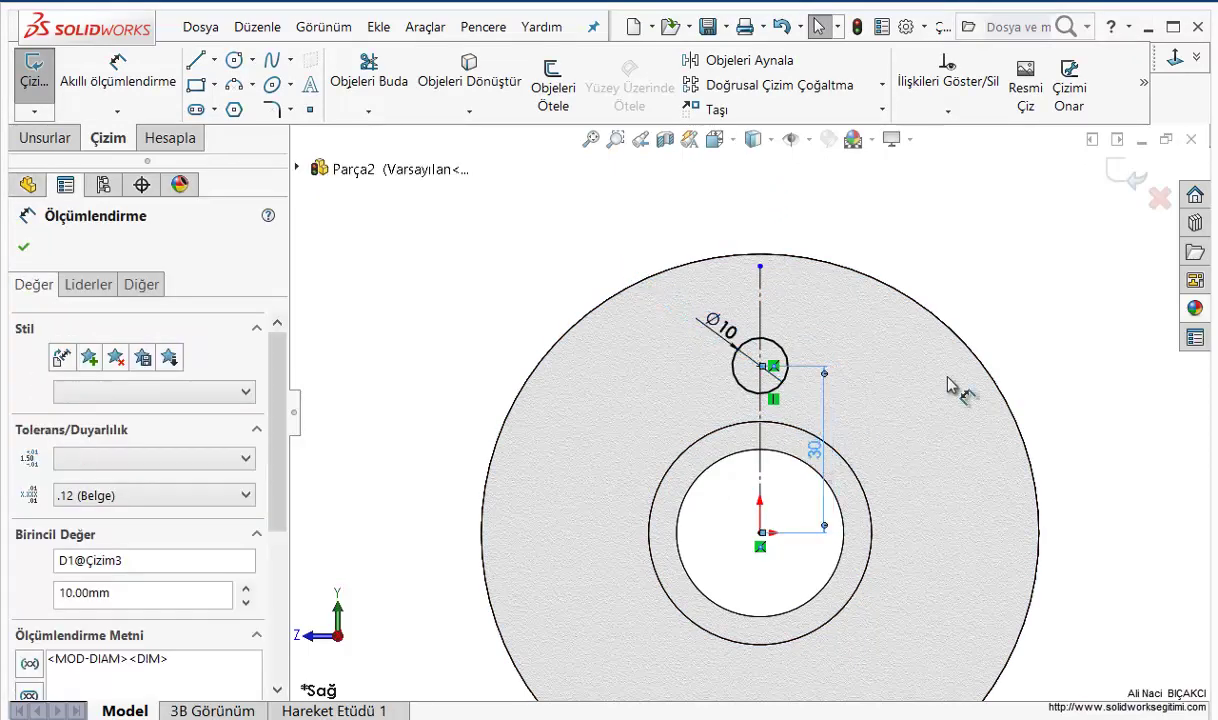
{"action": "left_click", "coordinate": [1128, 178]}
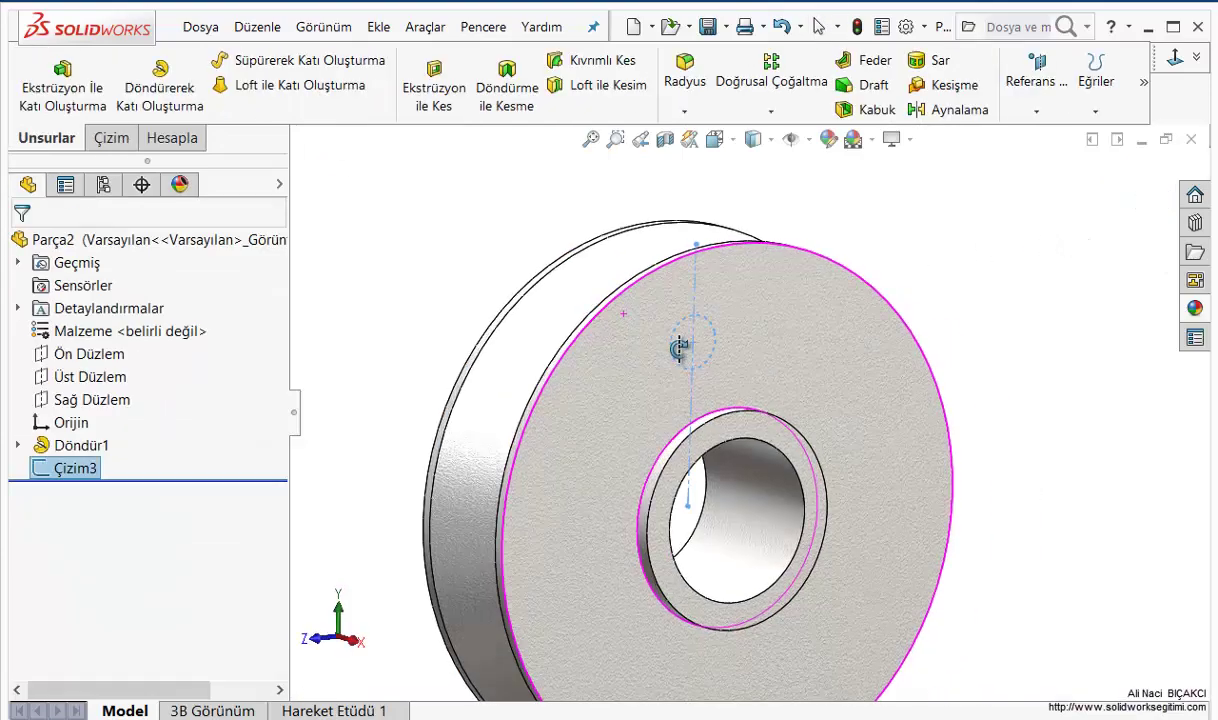
{"action": "mouse_move", "coordinate": [383, 220]}
{"action": "middle_mouse_down"}
{"action": "mouse_move", "coordinate": [543, 342]}
{"action": "mouse_move", "coordinate": [519, 391]}
{"action": "mouse_move", "coordinate": [756, 470]}
{"action": "middle_mouse_up"}
Start an extruded cut from the Ø10 circle sketch with a mid-plane end condition
{"action": "left_click", "coordinate": [434, 95]}
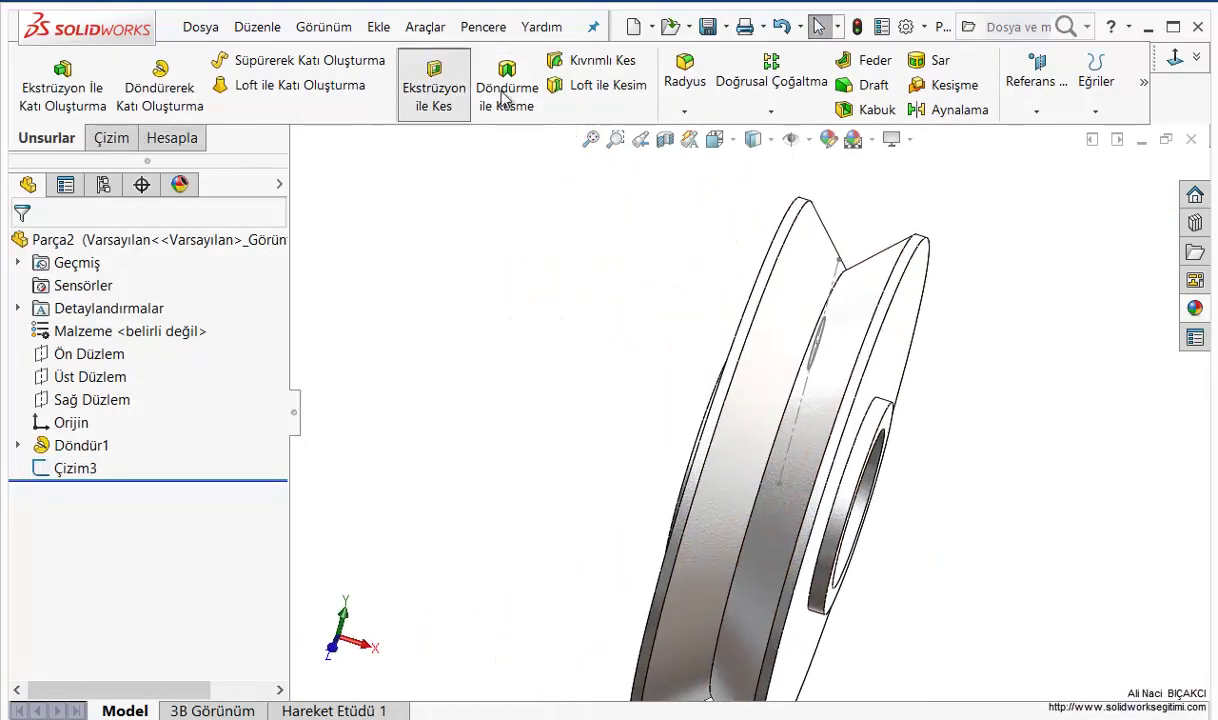
{"action": "left_click", "coordinate": [827, 329]}
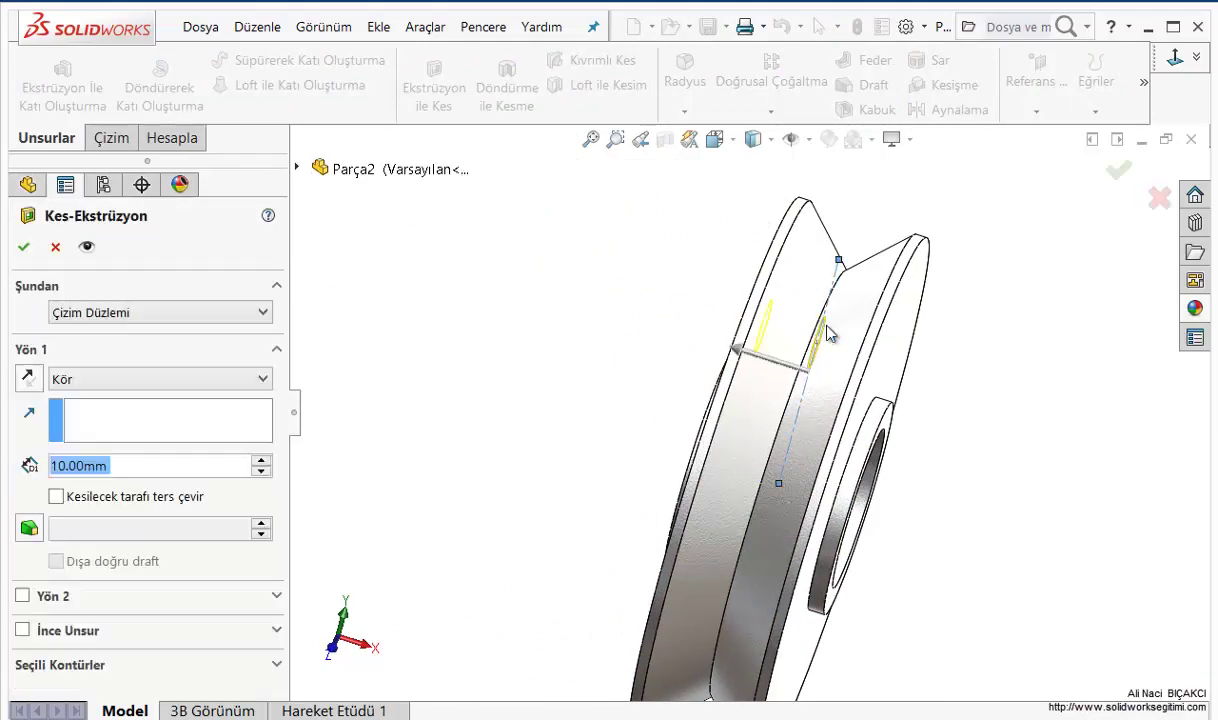
{"action": "left_click", "coordinate": [107, 380]}
{"action": "left_click", "coordinate": [114, 530]}
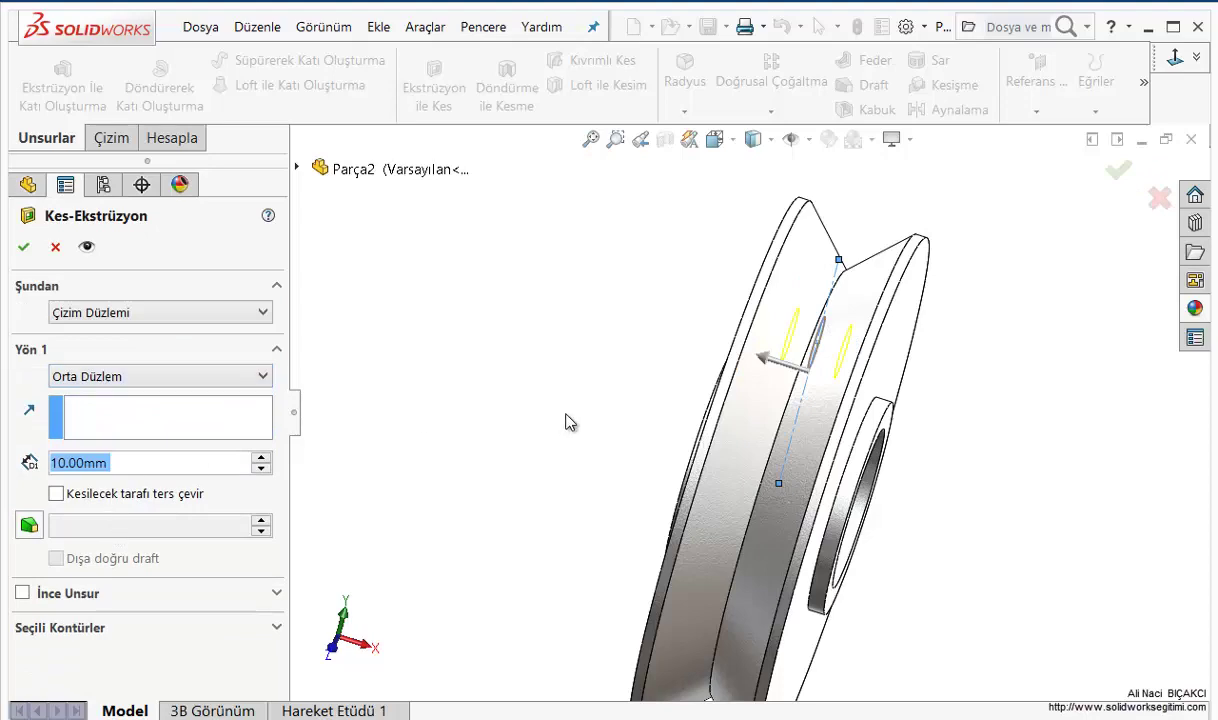
{"action": "middle_click_drag", "start_coordinate": [568, 422], "coordinate": [386, 476]}
{"action": "scroll", "coordinate": [272, 468], "scroll_direction": "up", "scroll_amount": 2}
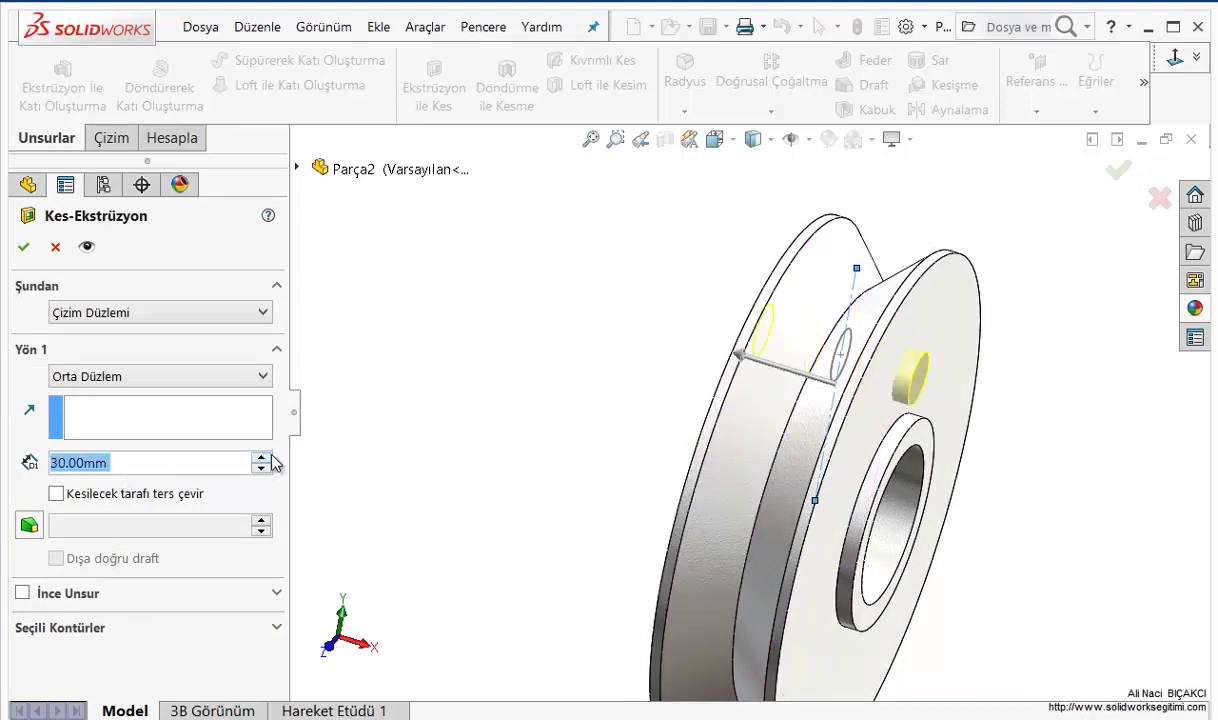
{"action": "scroll", "coordinate": [276, 463], "scroll_direction": "up", "scroll_amount": 2}
Add a 10° outward draft, set the cut depth to 77 mm, and accept the cut
{"action": "left_click", "coordinate": [28, 525]}
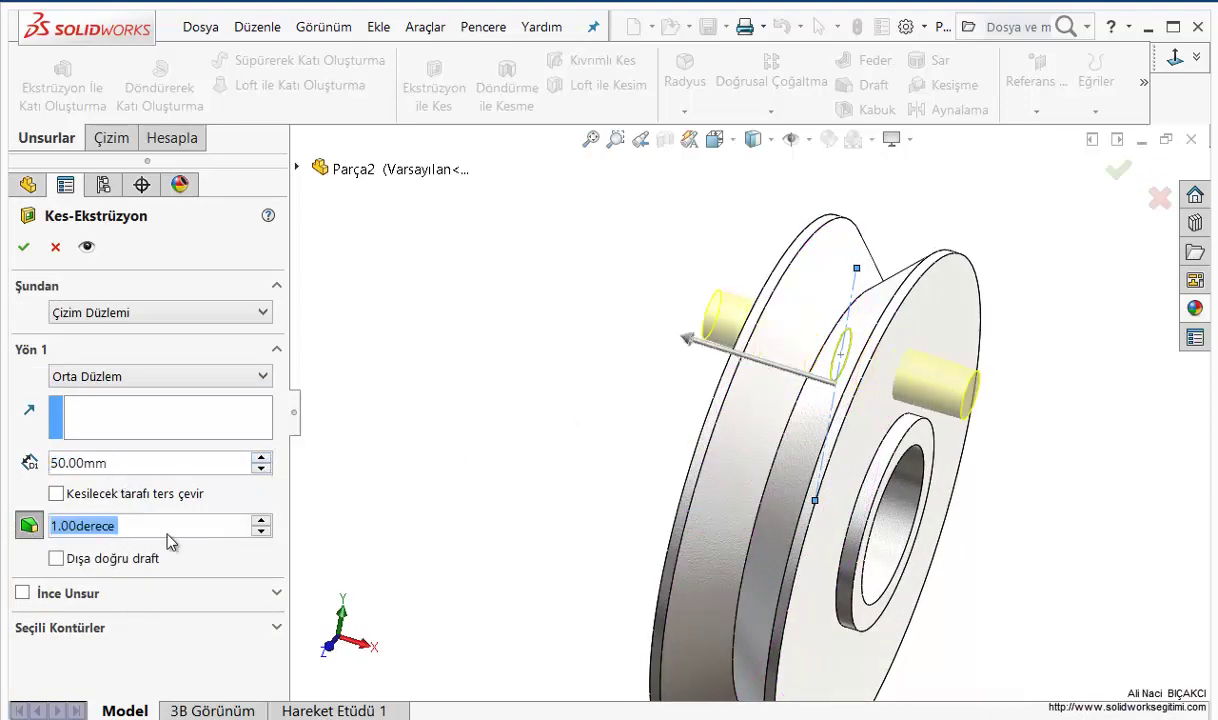
{"action": "type", "text": "10"}
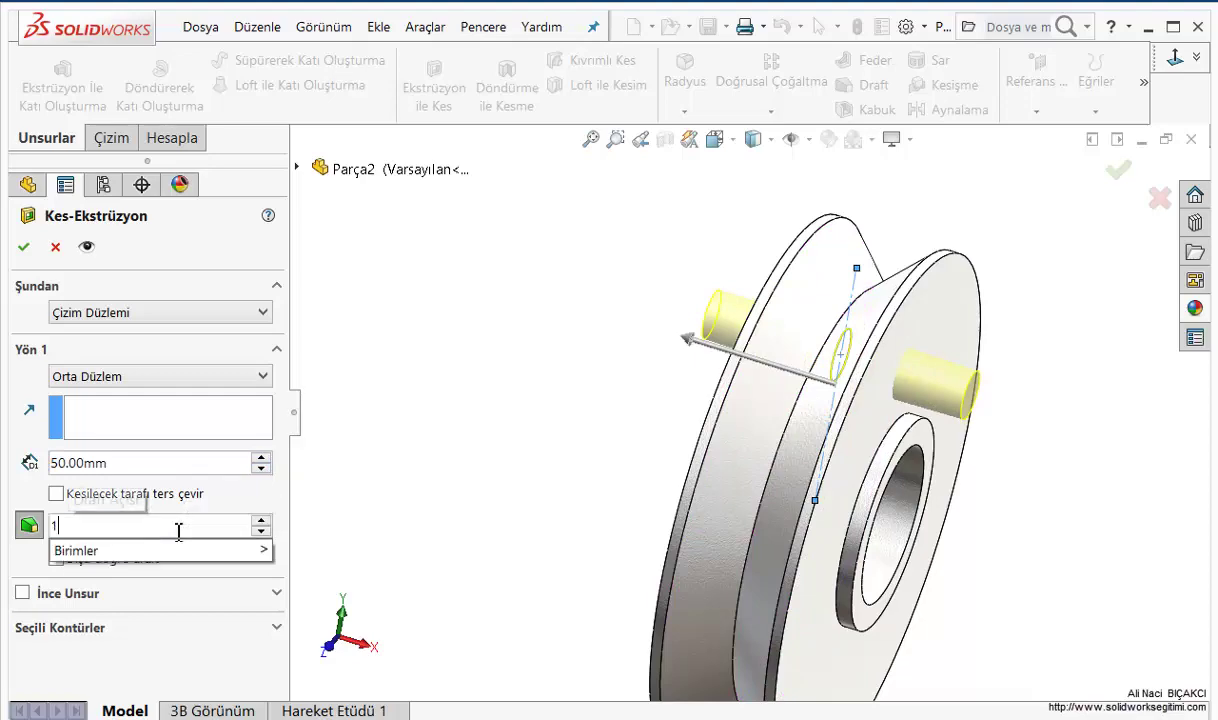
{"action": "key", "text": "Return"}
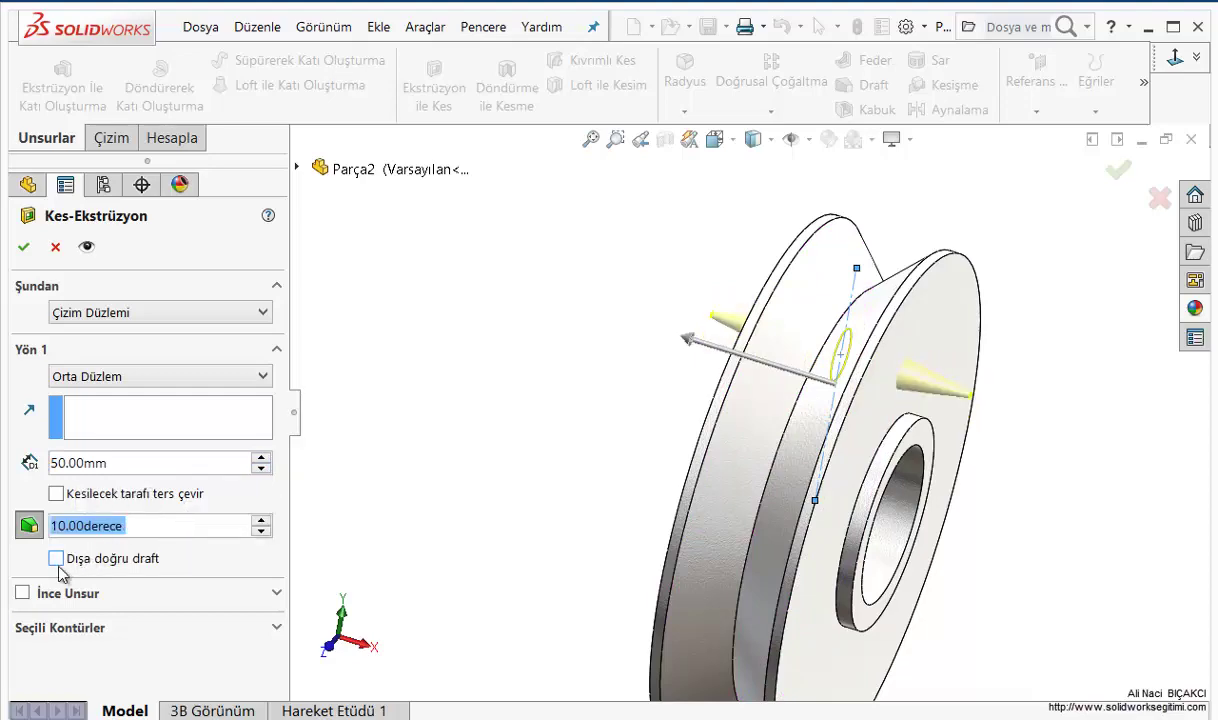
{"action": "left_click", "coordinate": [57, 562]}
{"action": "mouse_move", "coordinate": [371, 461]}
{"action": "middle_mouse_down"}
{"action": "mouse_move", "coordinate": [492, 443]}
{"action": "mouse_move", "coordinate": [481, 454]}
{"action": "mouse_move", "coordinate": [465, 432]}
{"action": "middle_mouse_up"}
{"action": "left_click_drag", "start_coordinate": [617, 282], "coordinate": [550, 262]}
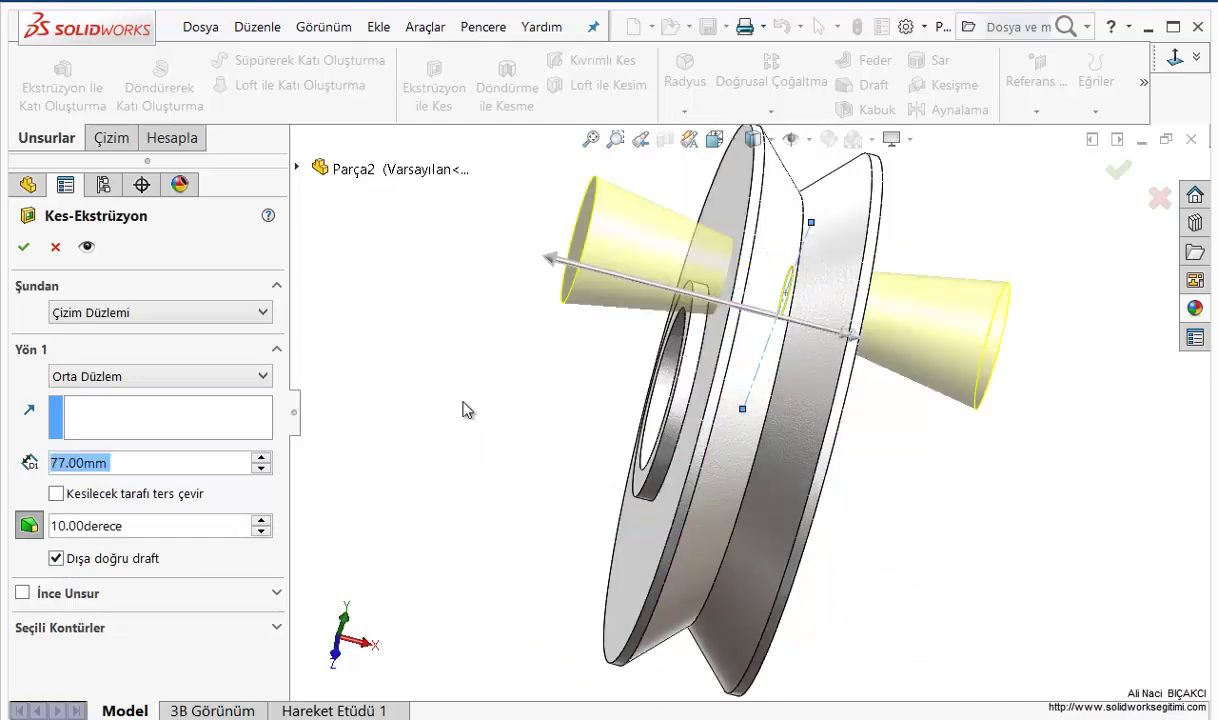
{"action": "middle_click_drag", "start_coordinate": [418, 432], "coordinate": [340, 400]}
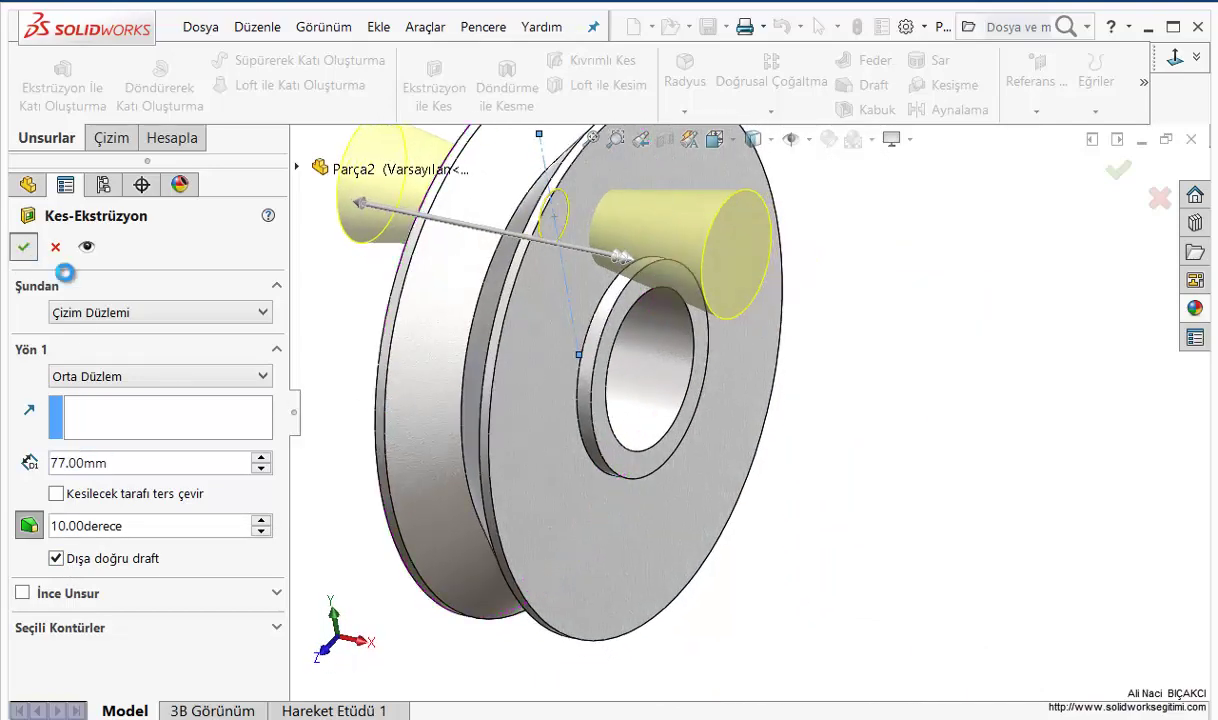
{"action": "left_click", "coordinate": [23, 246]}
Orbit the pulley to its side and preview a section view, then cancel it
{"action": "mouse_move", "coordinate": [693, 443]}
{"action": "middle_mouse_down"}
{"action": "mouse_move", "coordinate": [797, 424]}
{"action": "mouse_move", "coordinate": [884, 517]}
{"action": "mouse_move", "coordinate": [800, 192]}
{"action": "middle_mouse_up"}
{"action": "left_click", "coordinate": [640, 138]}
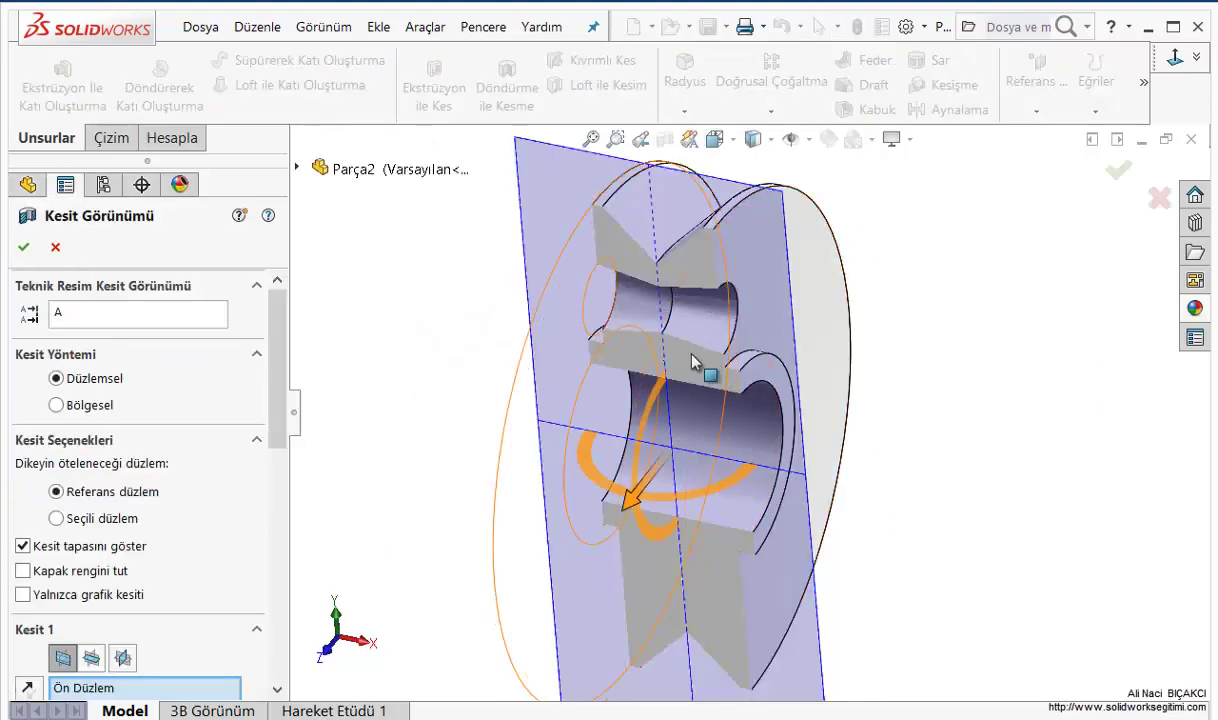
{"action": "left_click", "coordinate": [52, 249]}
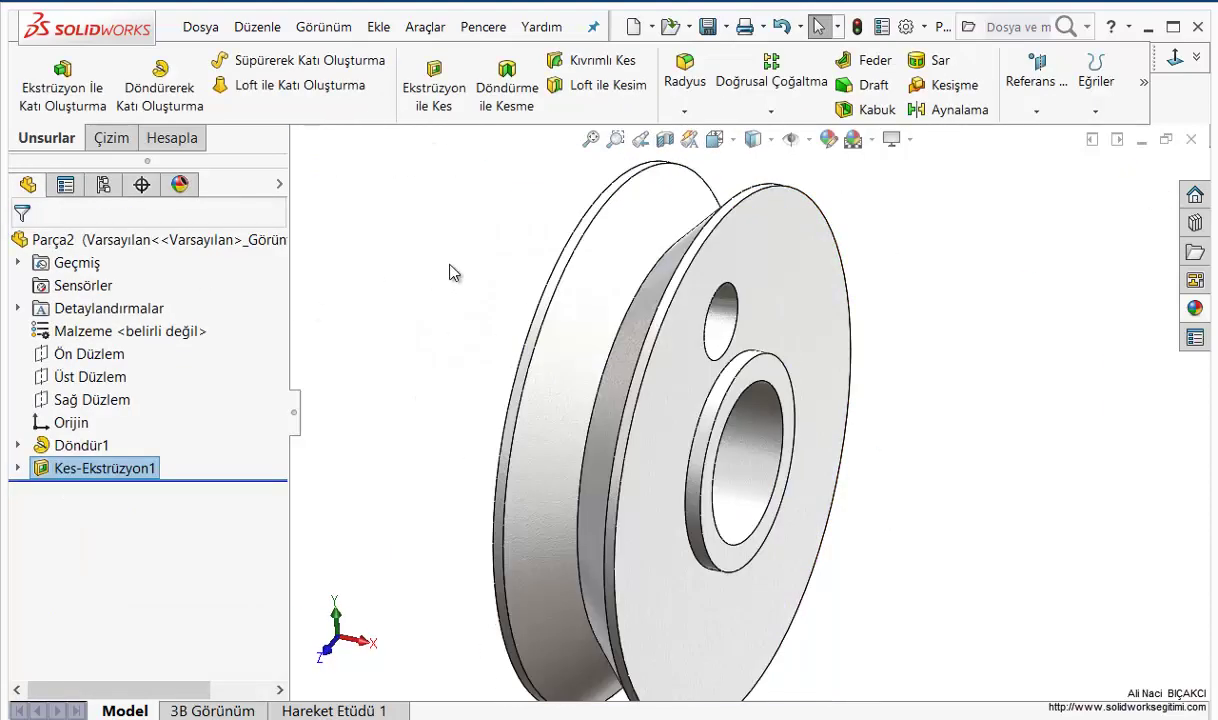
Turn the pulley to the frontal view and show temporary axes
{"action": "key", "text": "ctrl+7"}
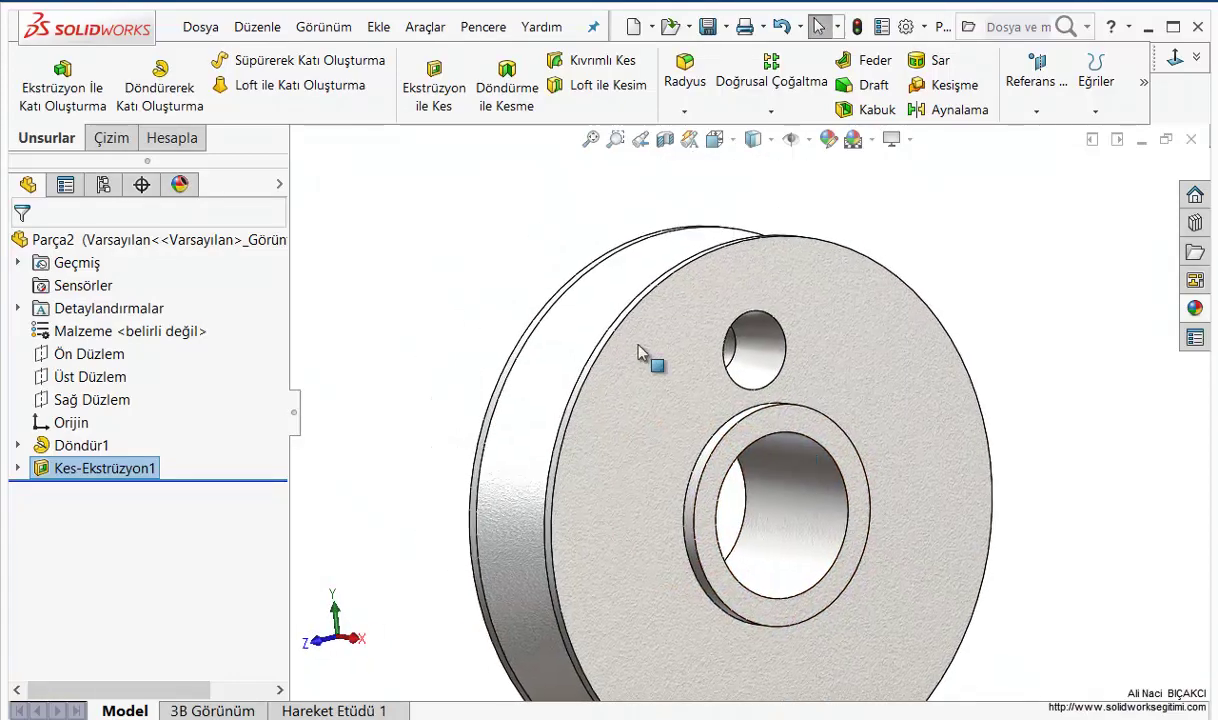
{"action": "left_click", "coordinate": [809, 141]}
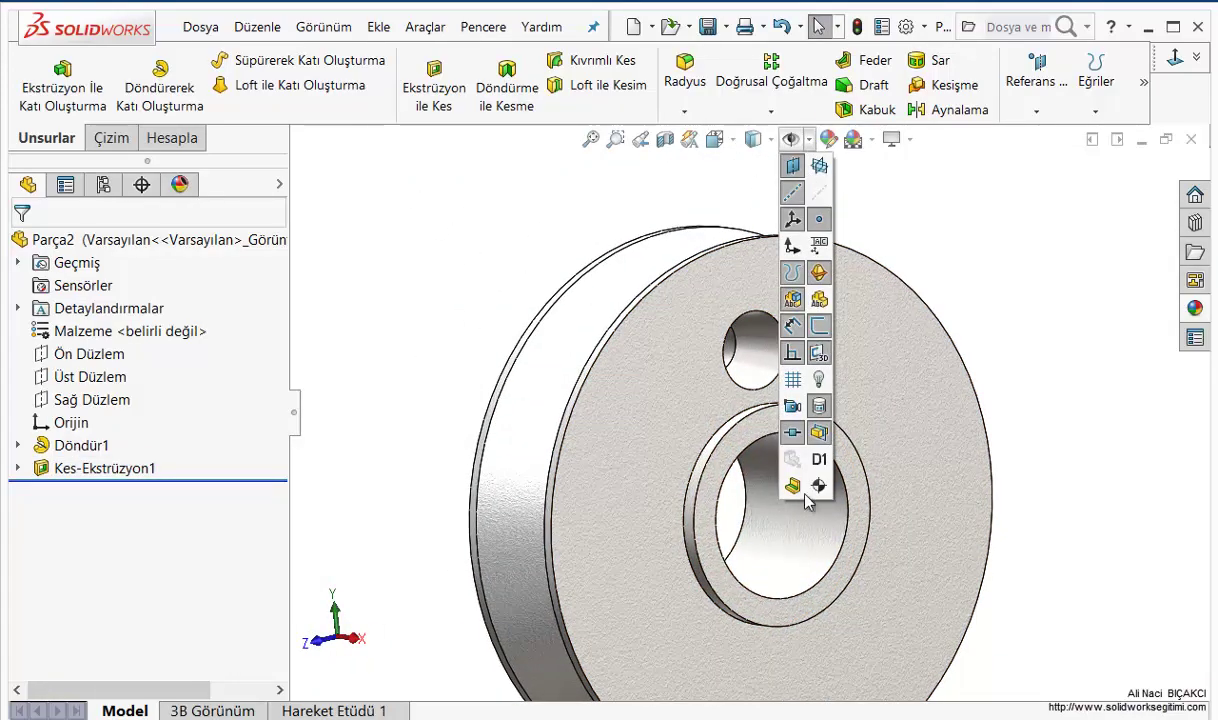
{"action": "left_click", "coordinate": [821, 197]}
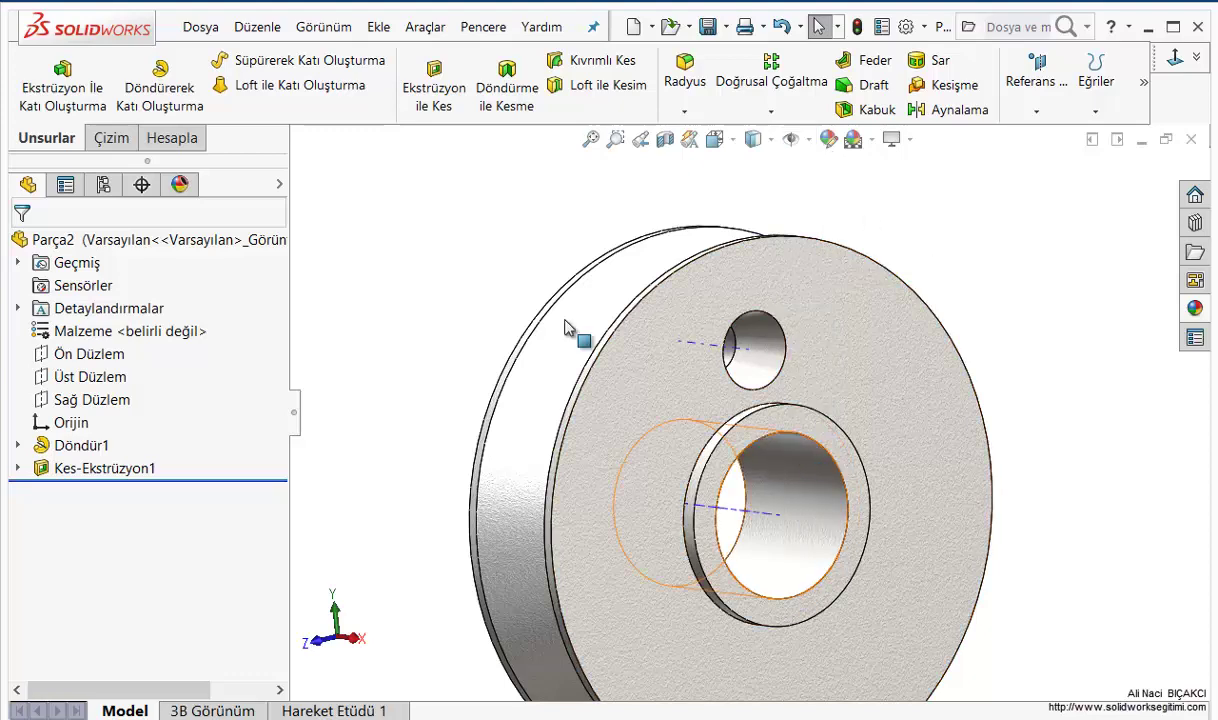
Start a circular pattern about the central axis Eksen<1> with Kes-Ekstrüzyon1 as the feature
{"action": "left_click", "coordinate": [772, 112]}
{"action": "left_click", "coordinate": [768, 160]}
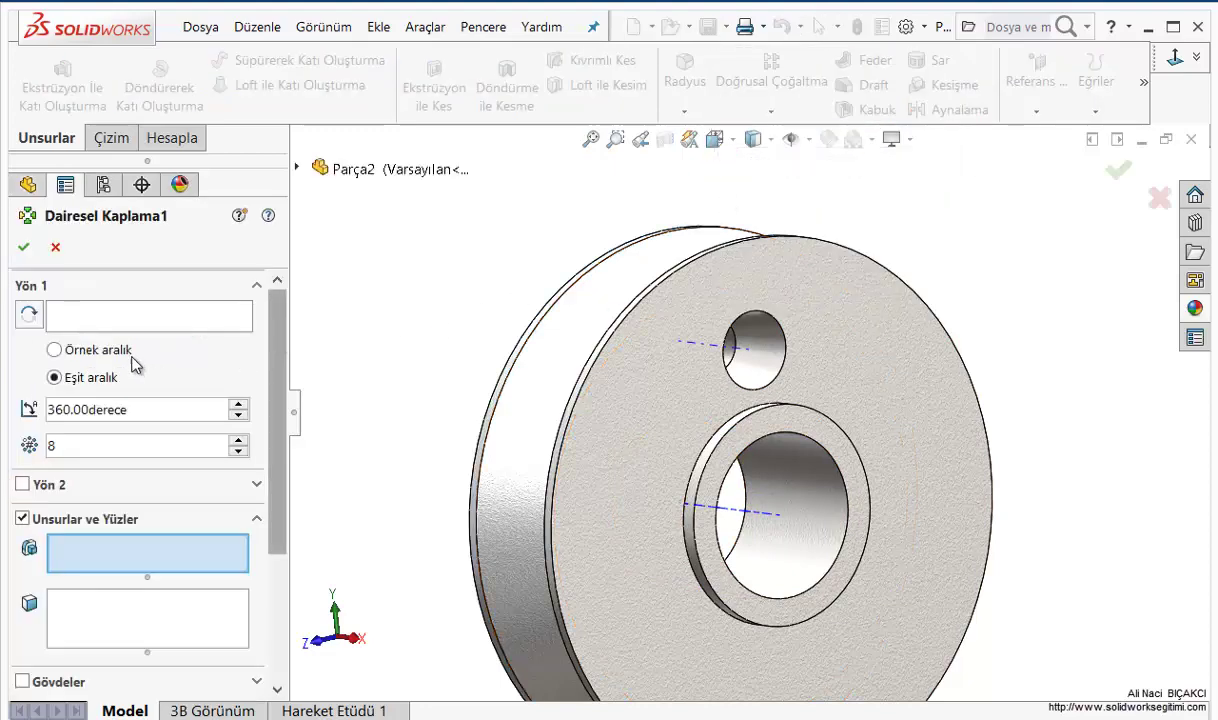
{"action": "left_click", "coordinate": [151, 315]}
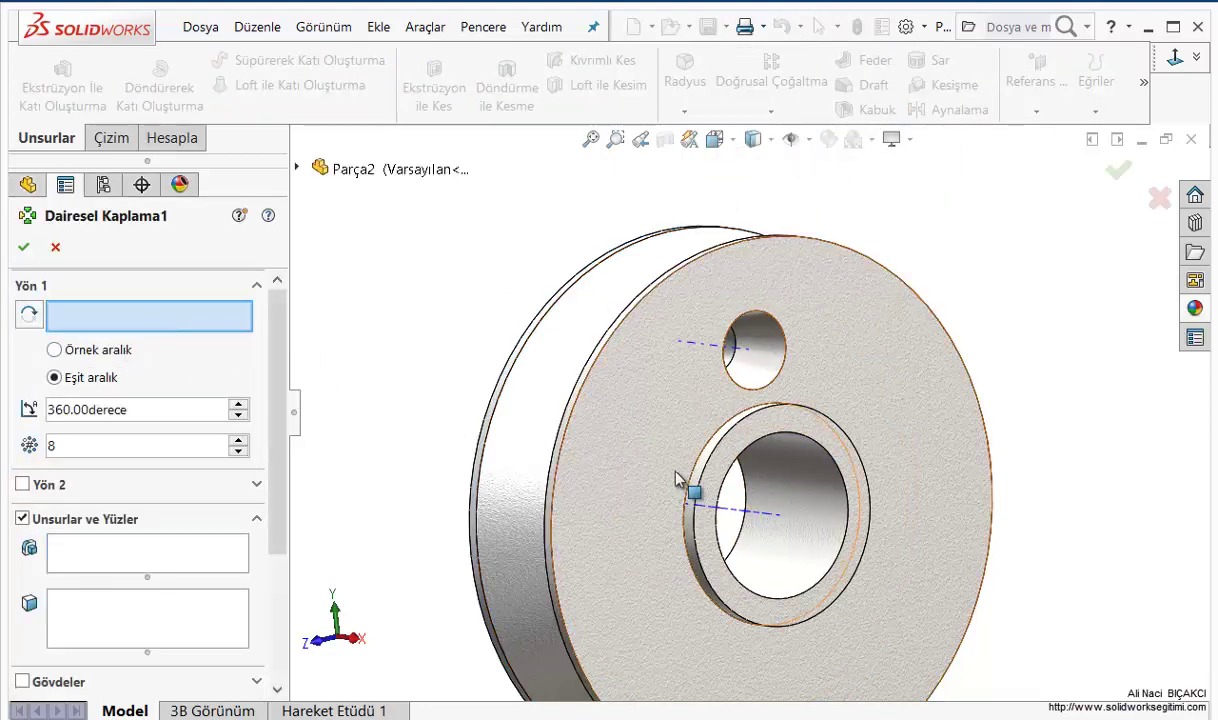
{"action": "left_click", "coordinate": [757, 519]}
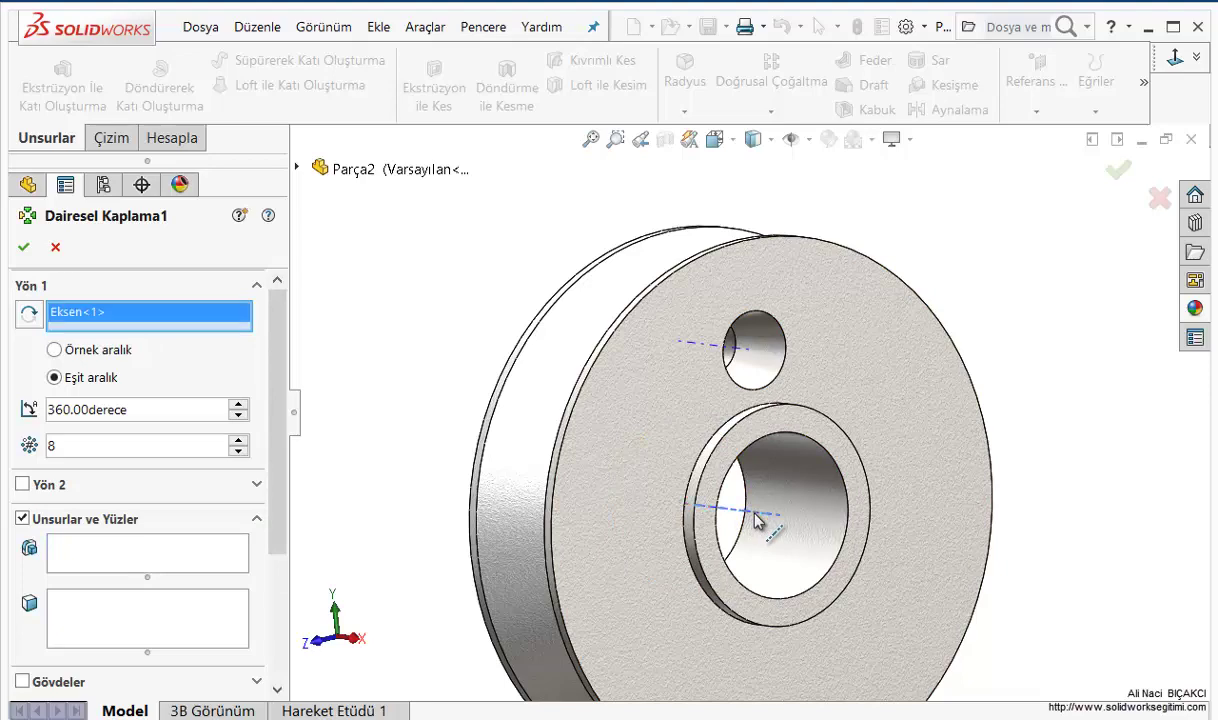
{"action": "left_click", "coordinate": [135, 577]}
{"action": "left_click", "coordinate": [770, 368]}
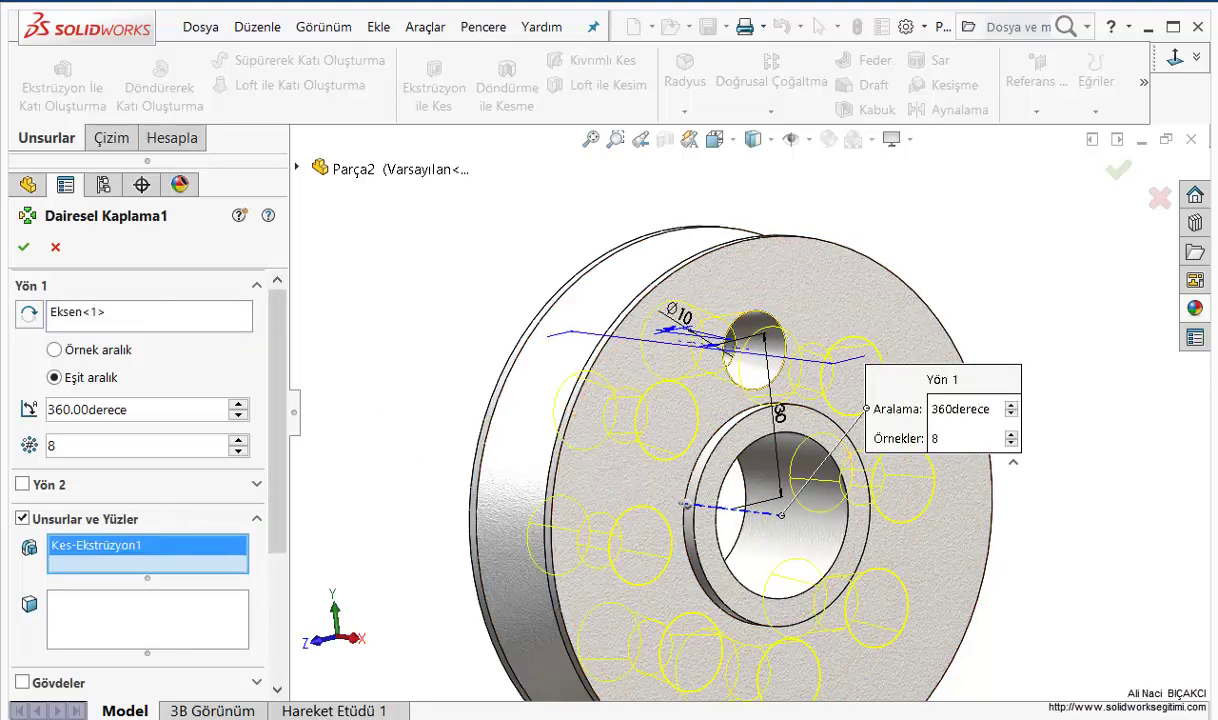
Check the reference drawing, then set five instances and confirm the circular pattern
{"action": "key", "text": "alt+Tab"}
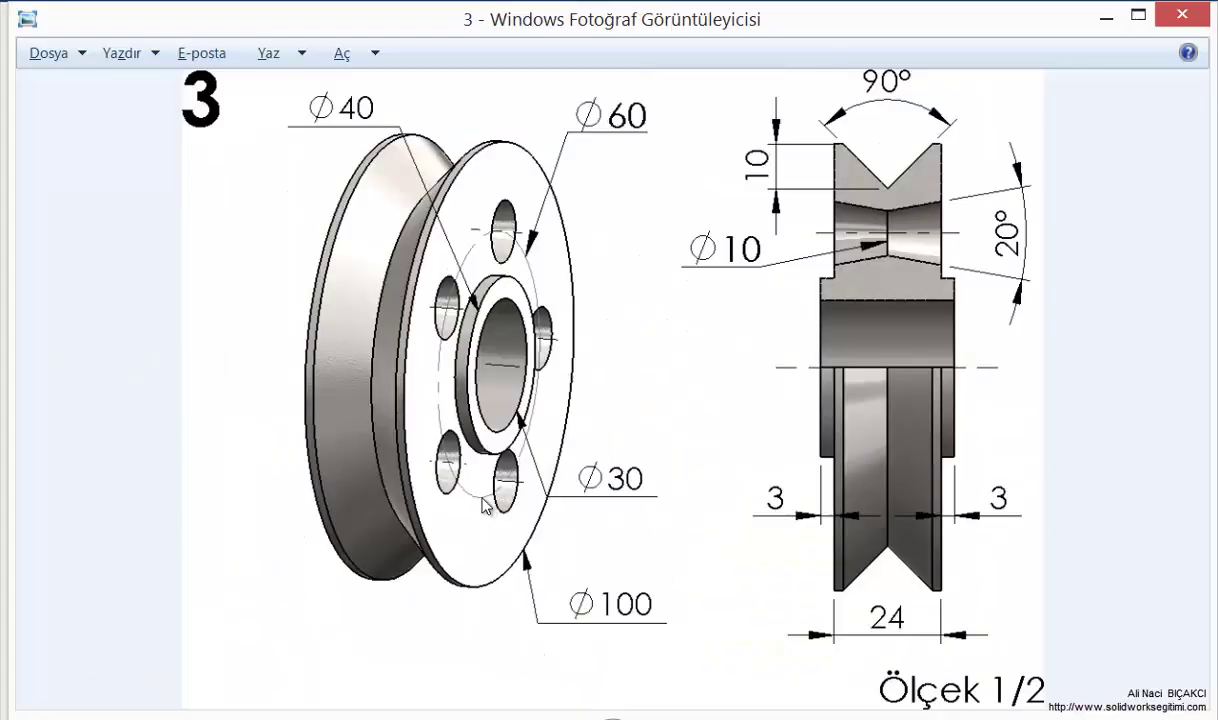
{"action": "left_click", "coordinate": [1107, 17]}
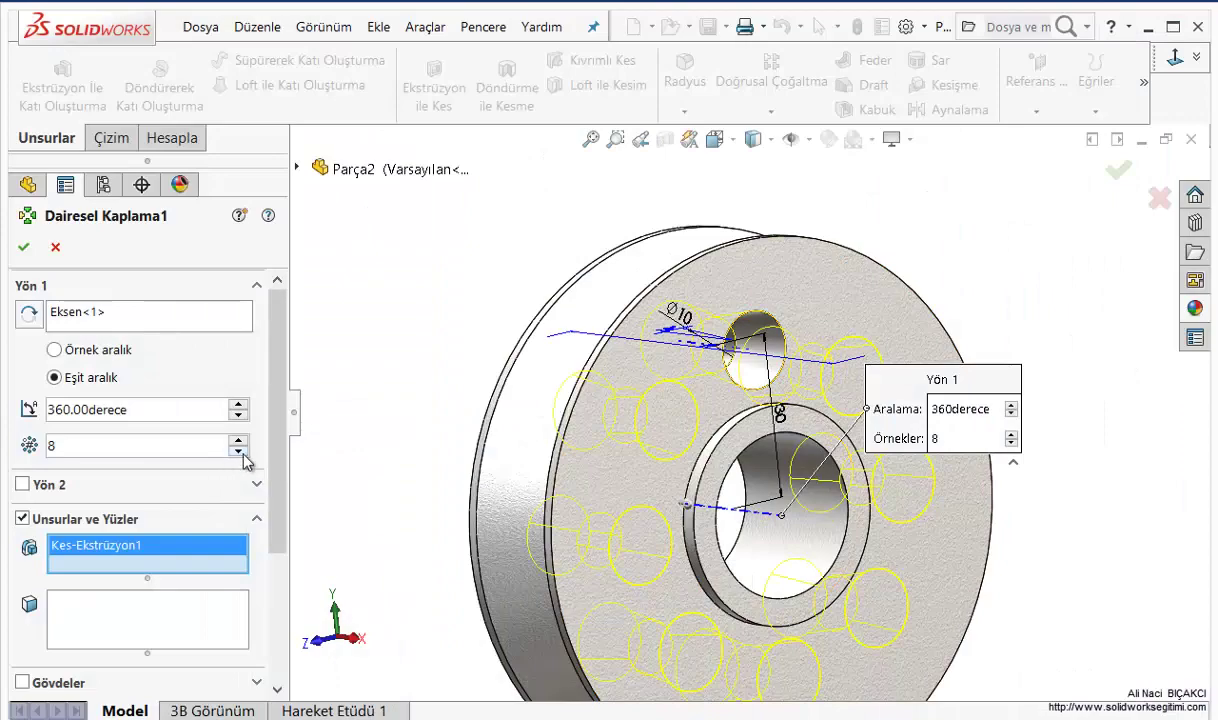
{"action": "left_click", "coordinate": [239, 451]}
{"action": "left_click", "coordinate": [239, 451]}
{"action": "left_click", "coordinate": [239, 451]}
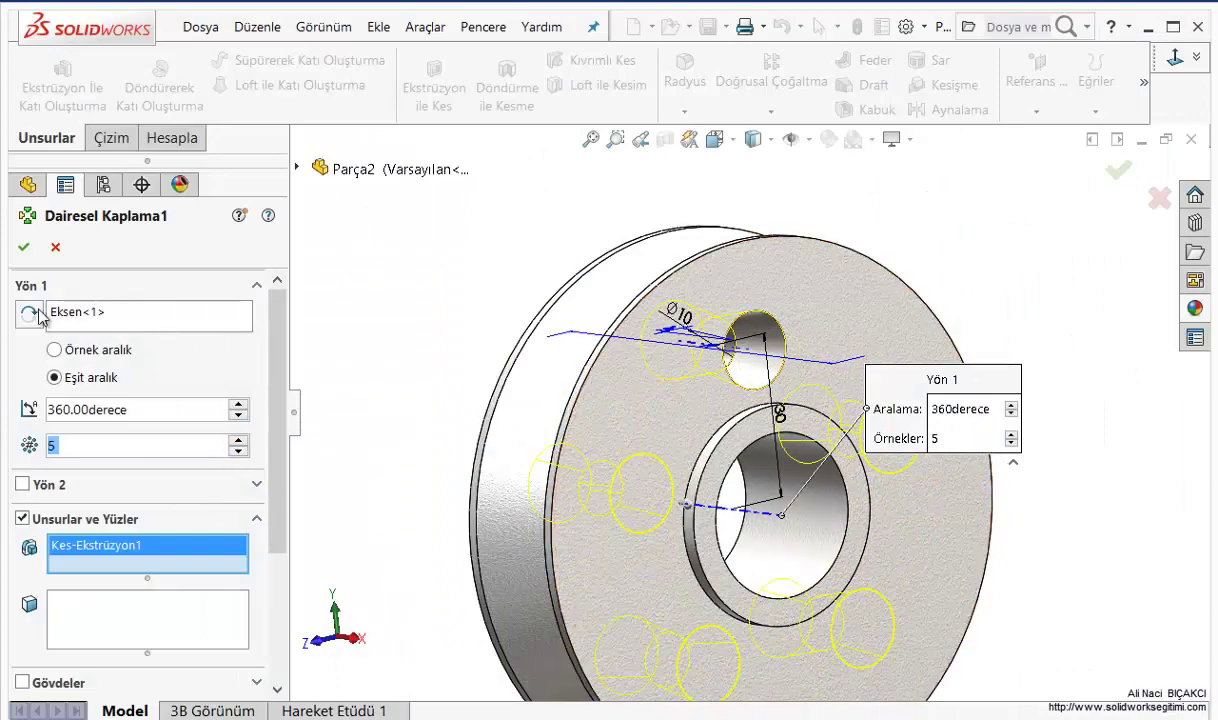
{"action": "left_click", "coordinate": [24, 247]}
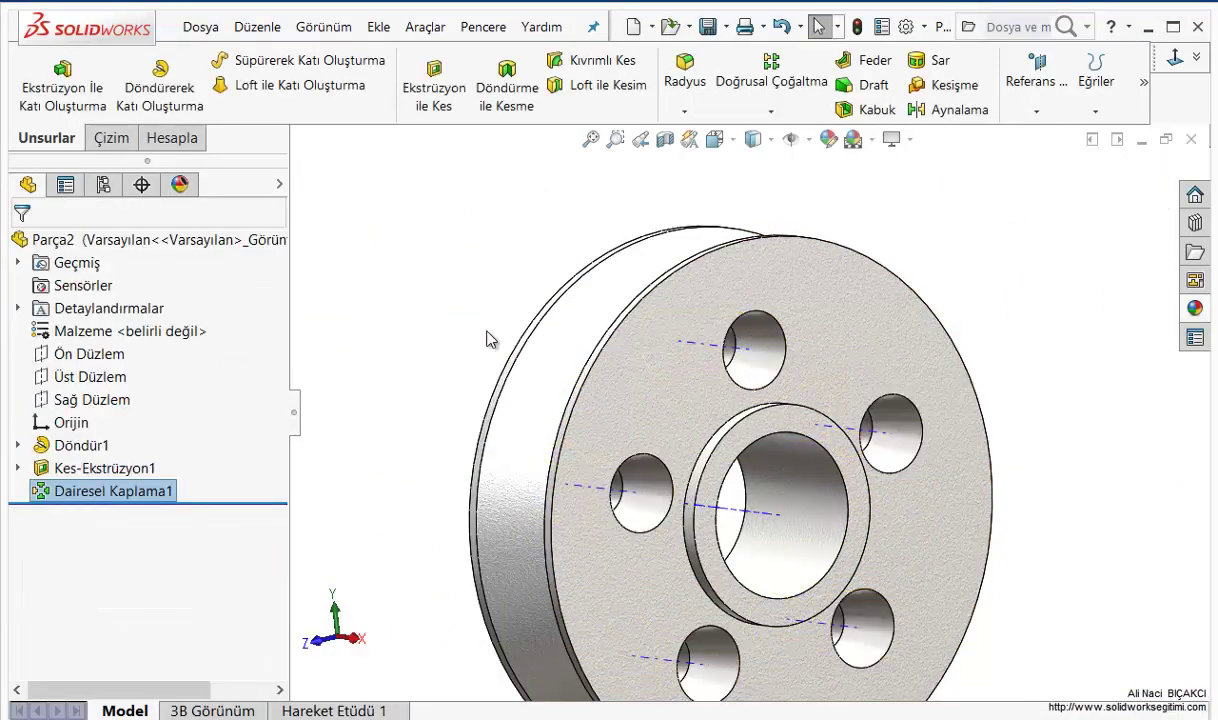
{"action": "left_click", "coordinate": [808, 140]}
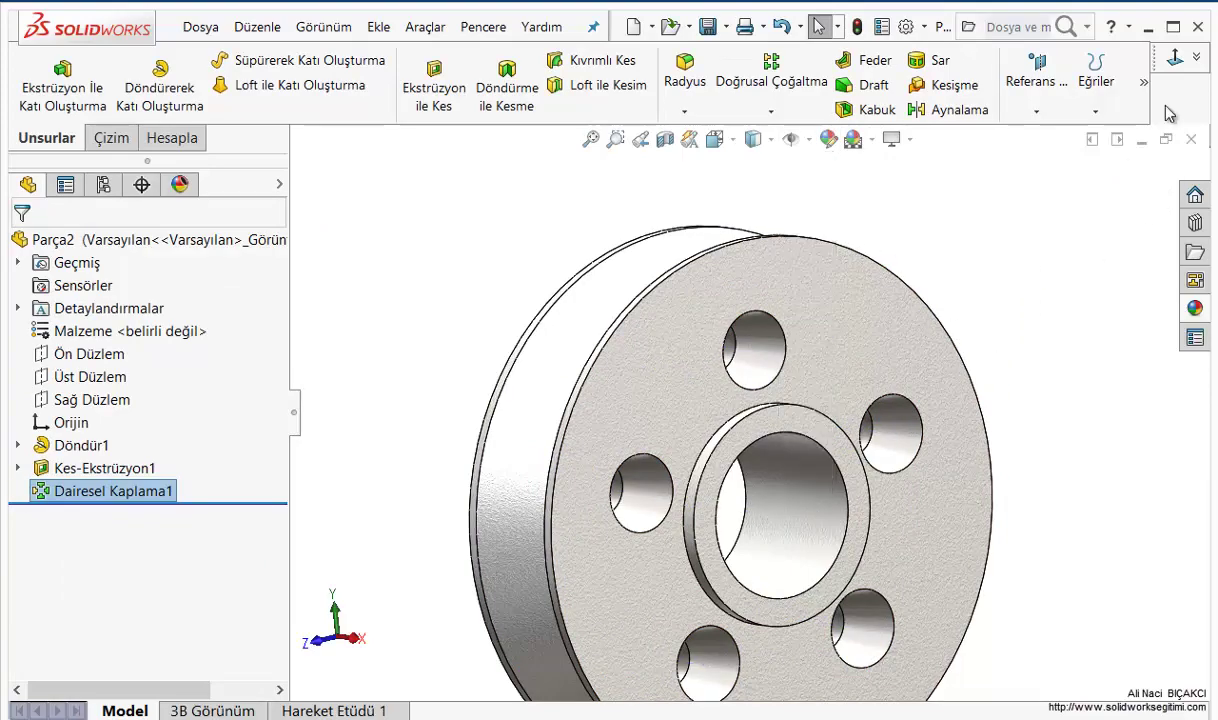
{"action": "left_click", "coordinate": [1196, 61]}
Show the pulley in isometric view, then begin an exploded view of the Montaj assembly
{"action": "left_click", "coordinate": [1050, 117]}
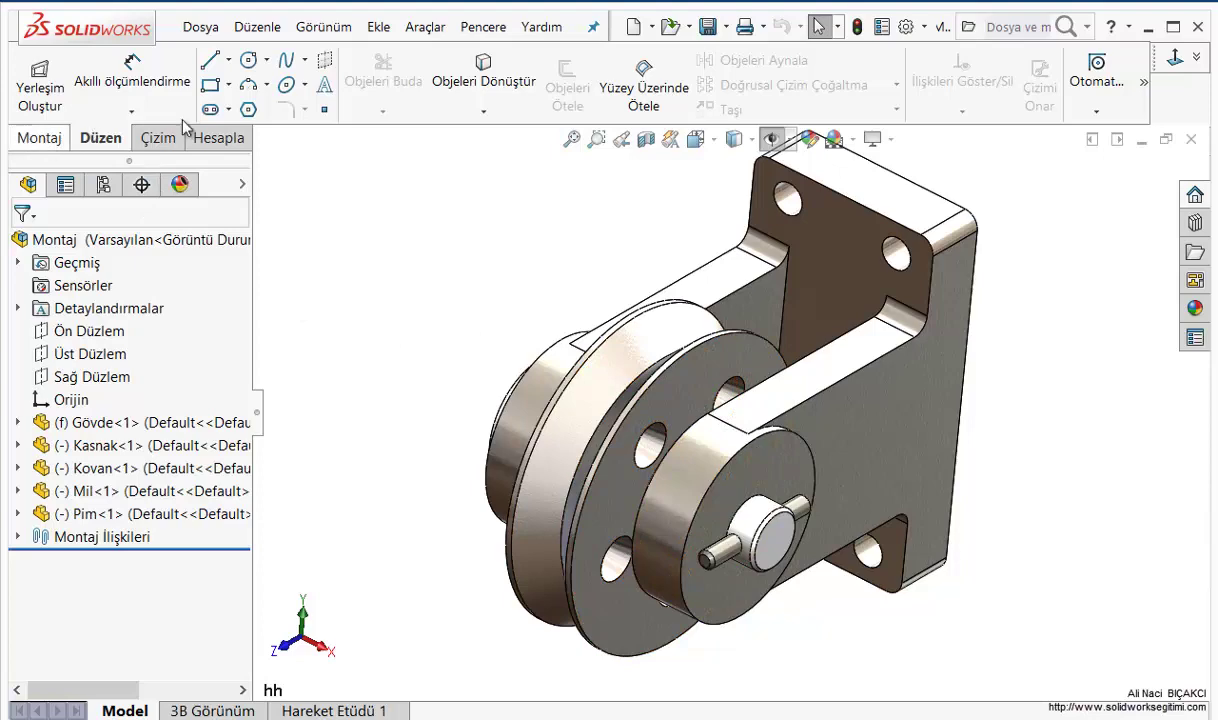
{"action": "left_click", "coordinate": [42, 140]}
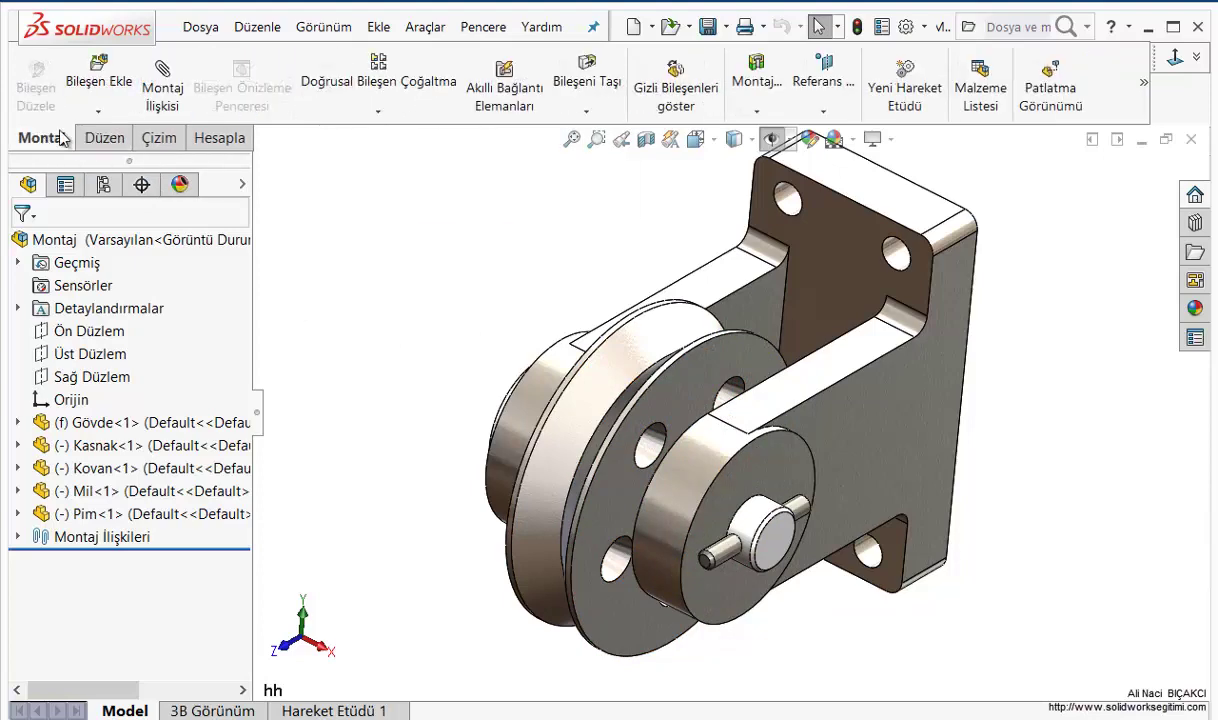
{"action": "left_click", "coordinate": [1050, 95]}
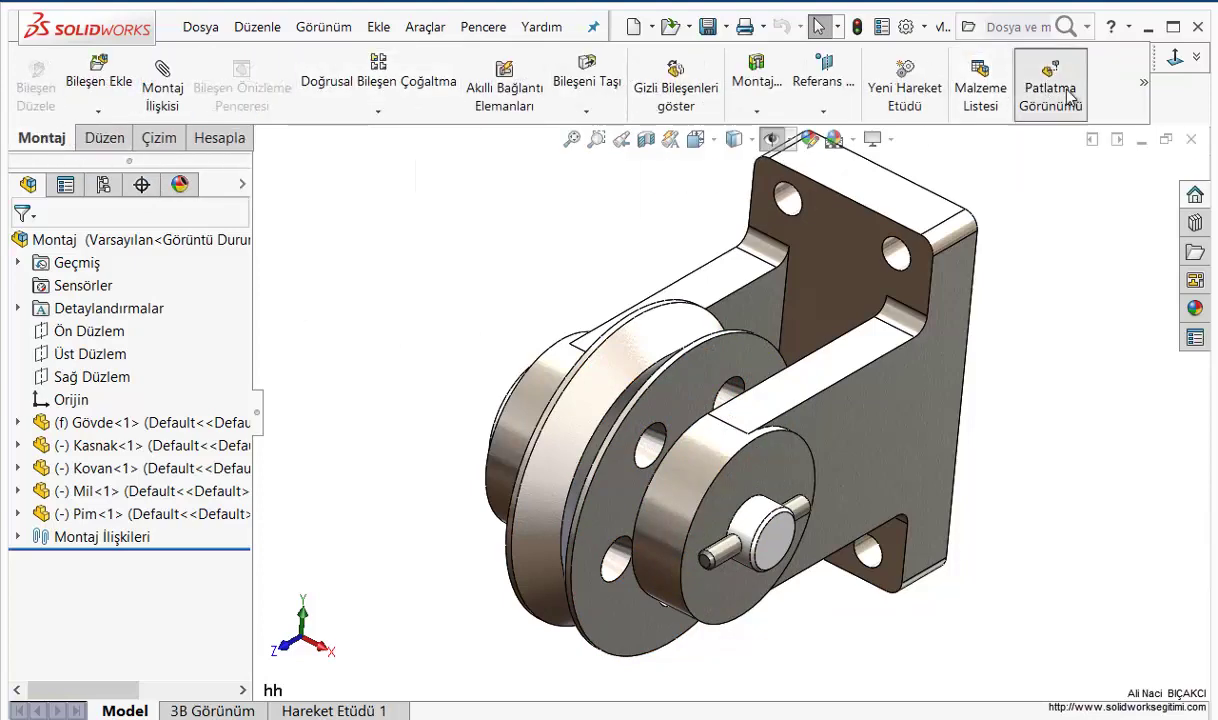
Select the pin Pim-1 and move it 150 mm along Z
{"action": "scroll", "coordinate": [247, 420], "scroll_direction": "down", "scroll_amount": 3}
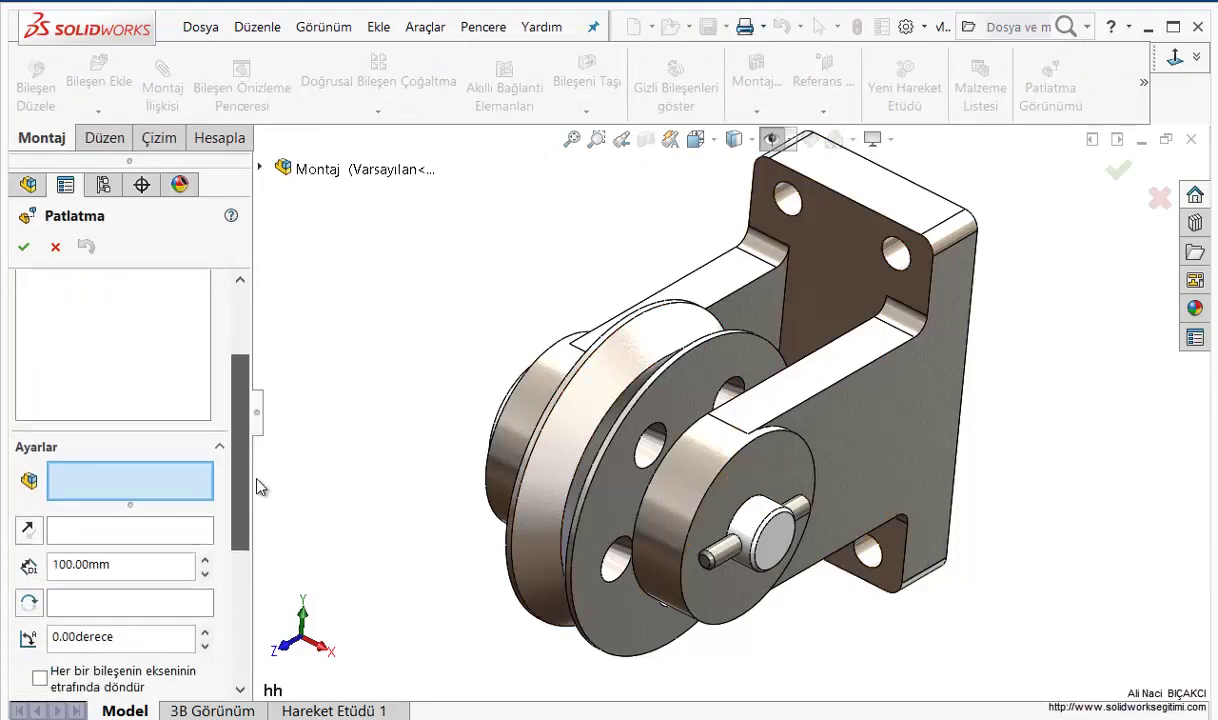
{"action": "scroll", "coordinate": [820, 613], "scroll_direction": "up", "scroll_amount": 1}
{"action": "scroll", "coordinate": [820, 613], "scroll_direction": "up", "scroll_amount": 1}
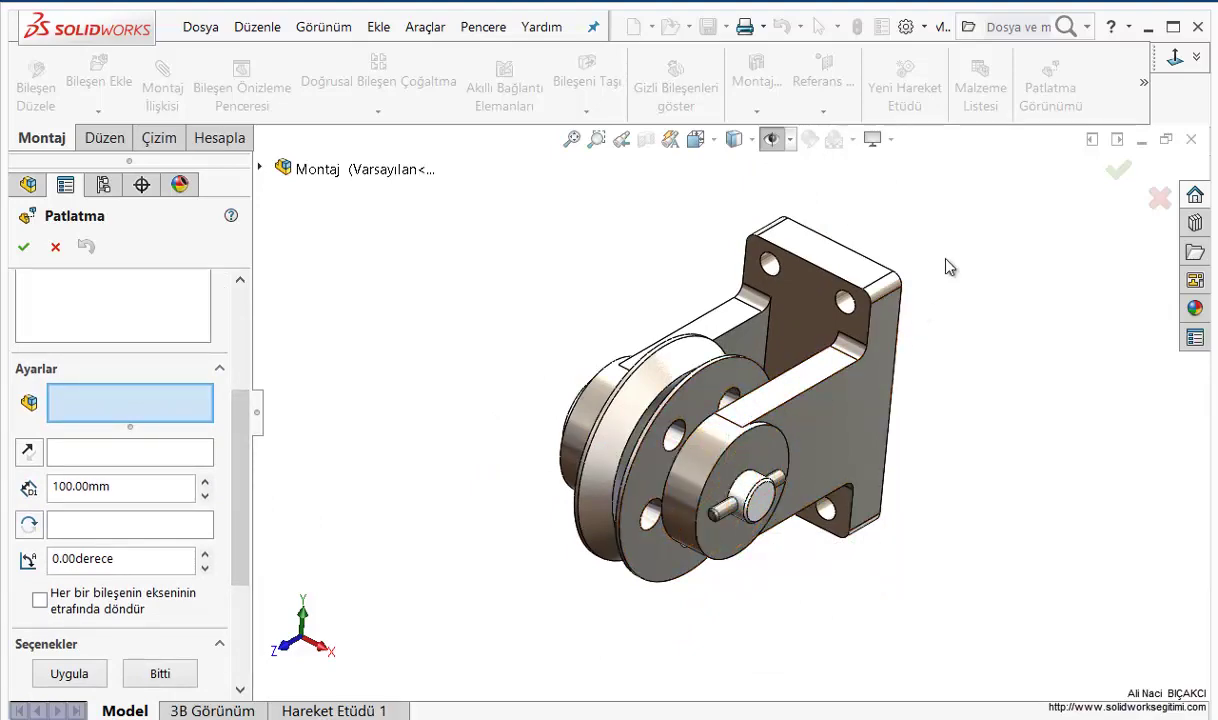
{"action": "left_click", "coordinate": [728, 516]}
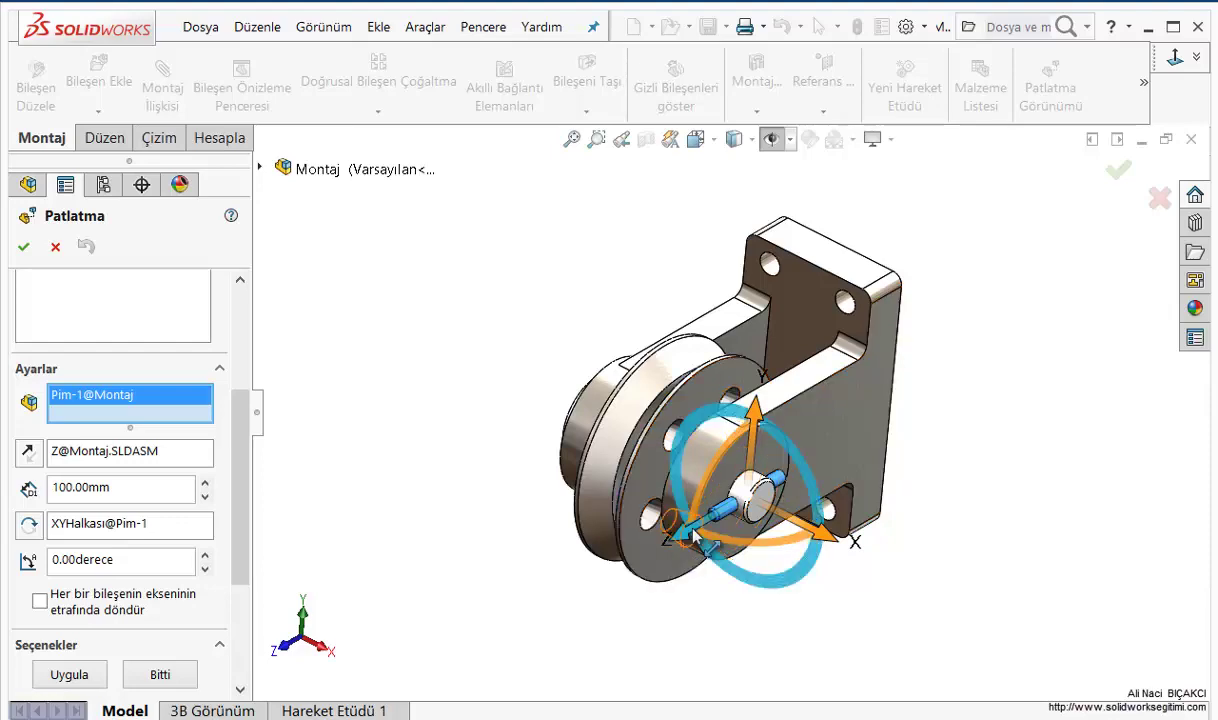
{"action": "left_click", "coordinate": [692, 536]}
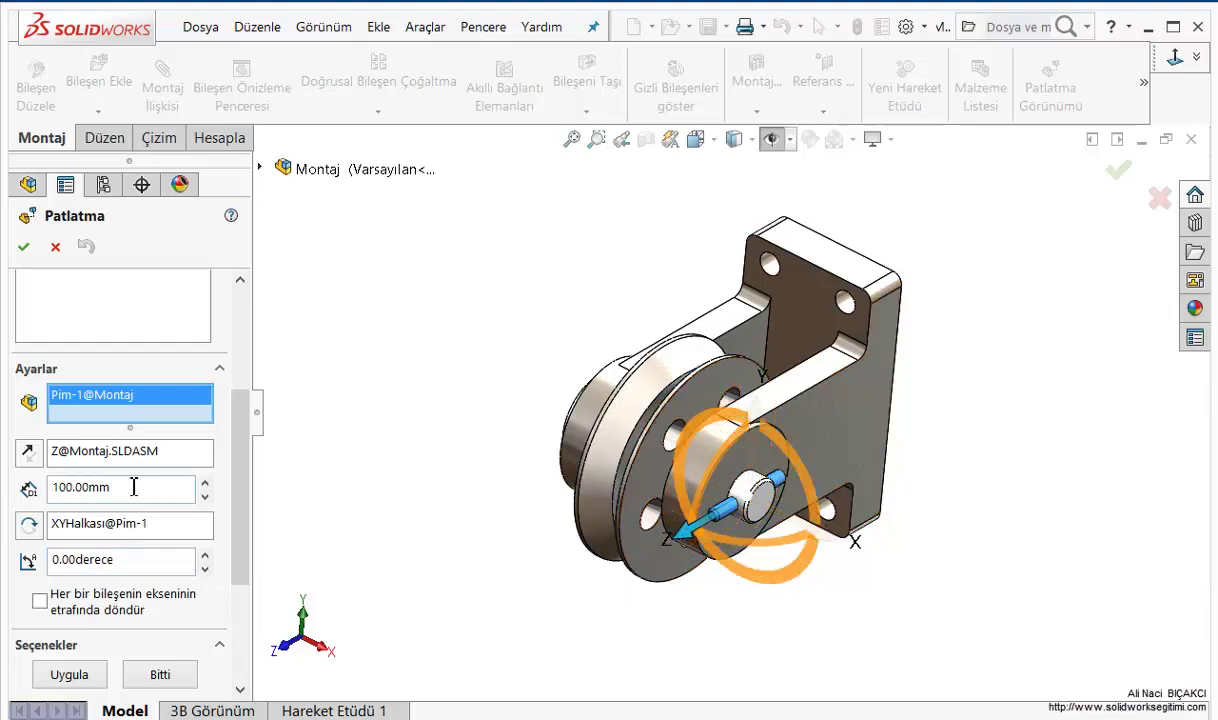
{"action": "left_click_drag", "start_coordinate": [134, 487], "coordinate": [50, 487]}
{"action": "type", "text": "50"}
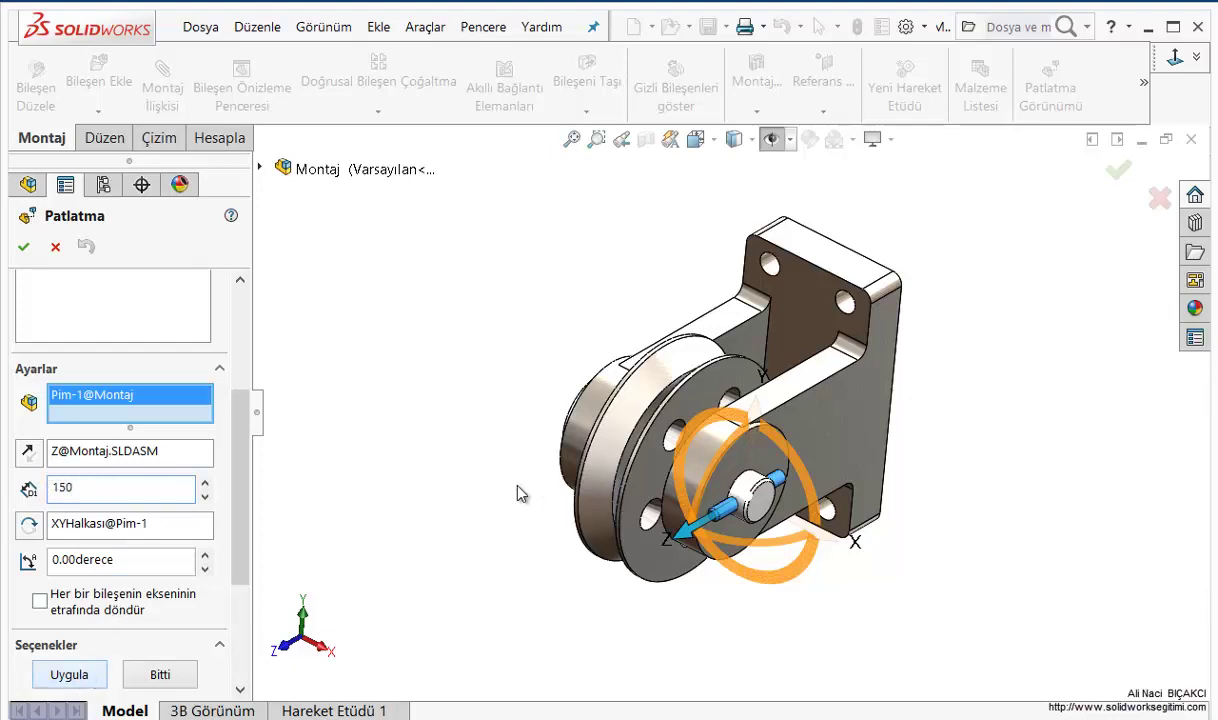
{"action": "left_click", "coordinate": [70, 677]}
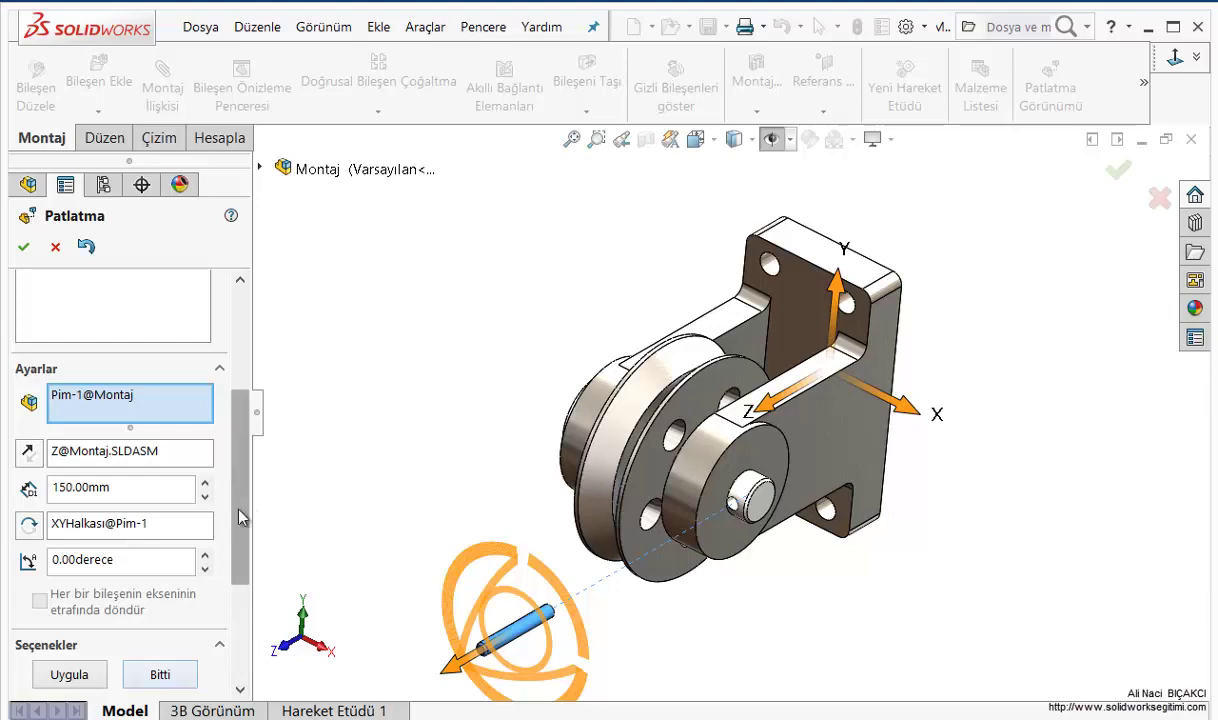
Finish the pin's explode step, then reopen Adımı Patlat1 for editing and finish again
{"action": "scroll", "coordinate": [235, 480], "scroll_direction": "up", "scroll_amount": 3}
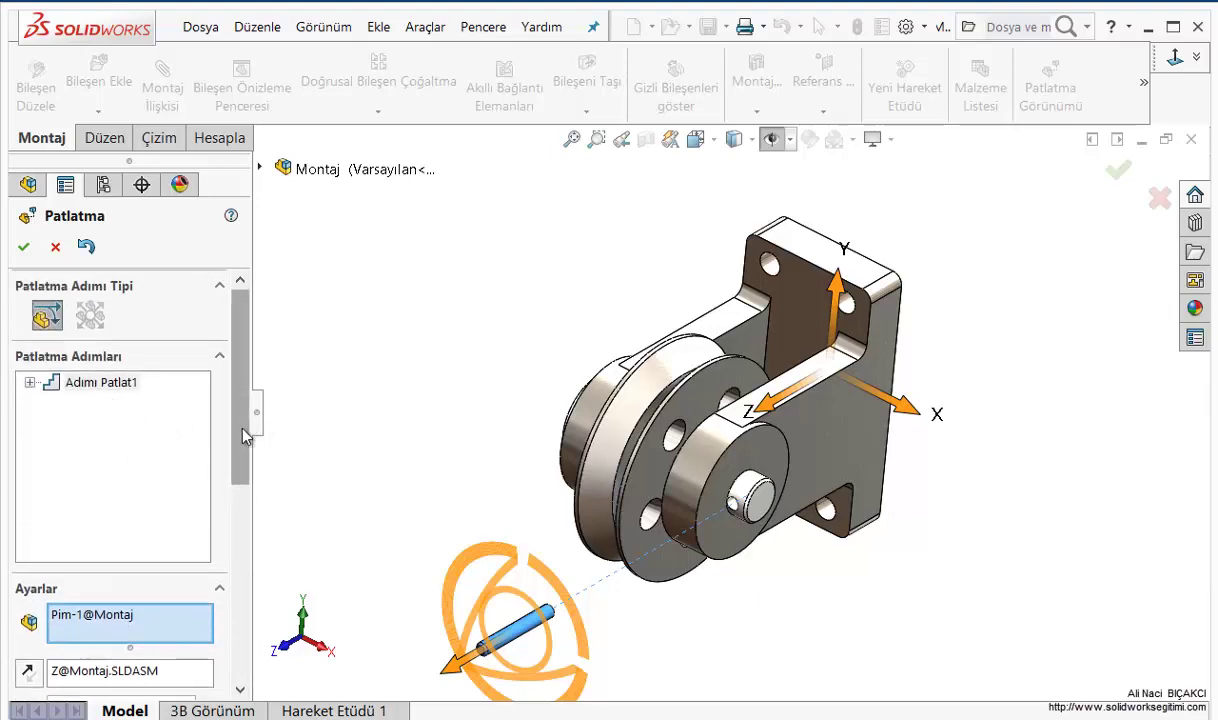
{"action": "scroll", "coordinate": [230, 407], "scroll_direction": "down", "scroll_amount": 3}
{"action": "scroll", "coordinate": [222, 484], "scroll_direction": "down", "scroll_amount": 2}
{"action": "left_click", "coordinate": [157, 610]}
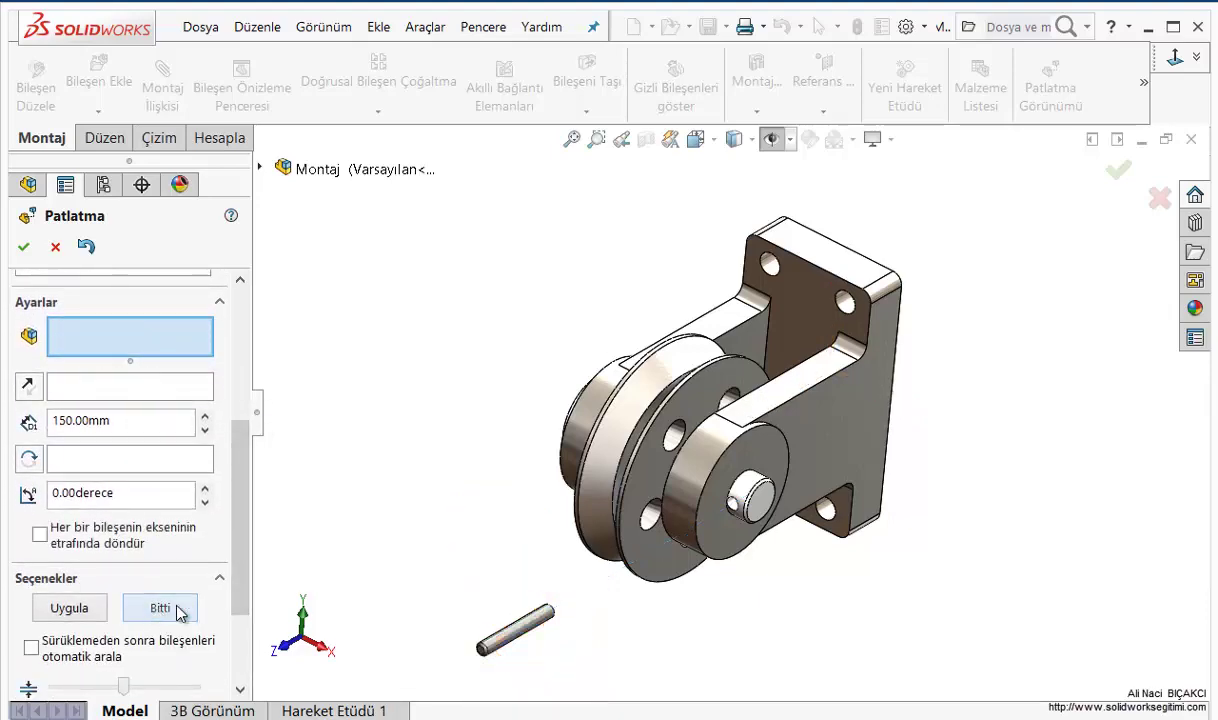
{"action": "scroll", "coordinate": [233, 523], "scroll_direction": "up", "scroll_amount": 3}
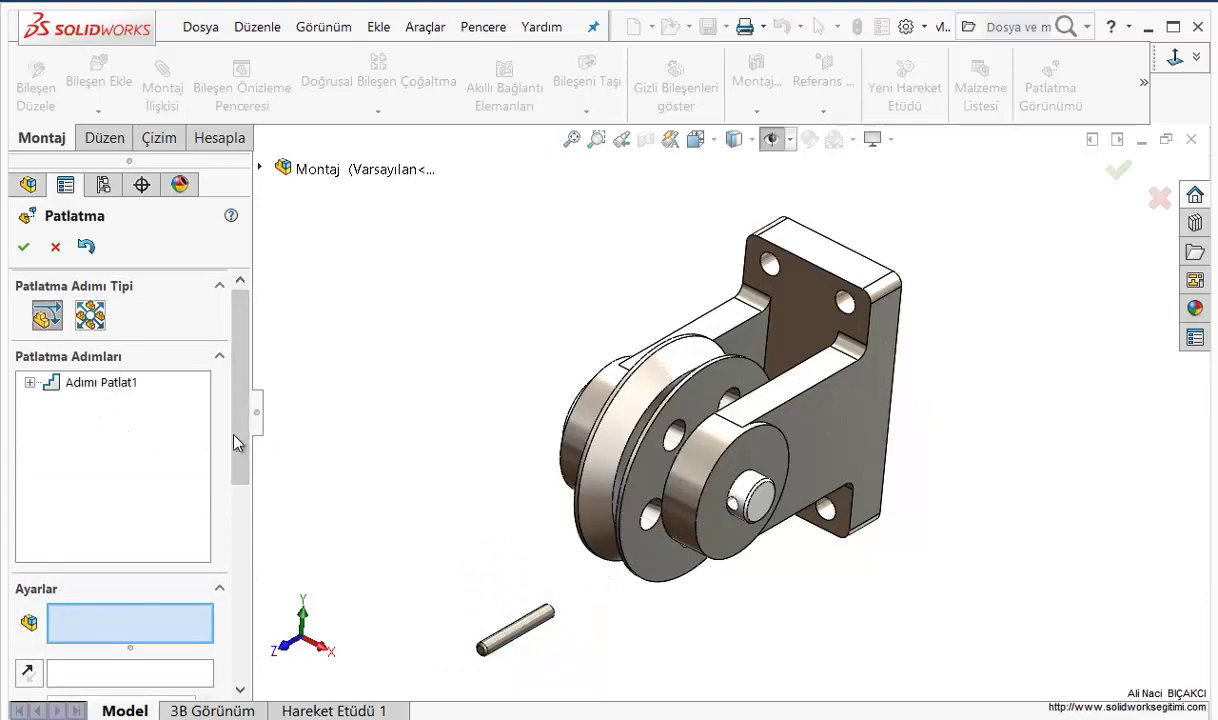
{"action": "right_click", "coordinate": [92, 389]}
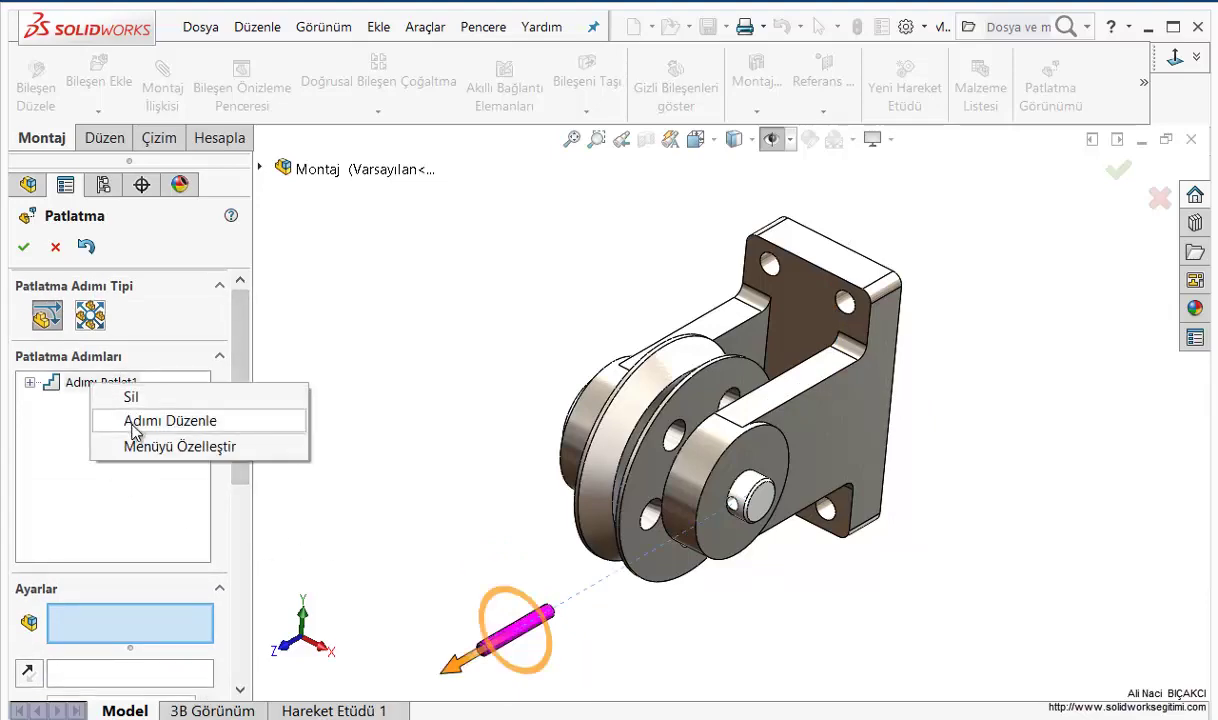
{"action": "left_click", "coordinate": [137, 421]}
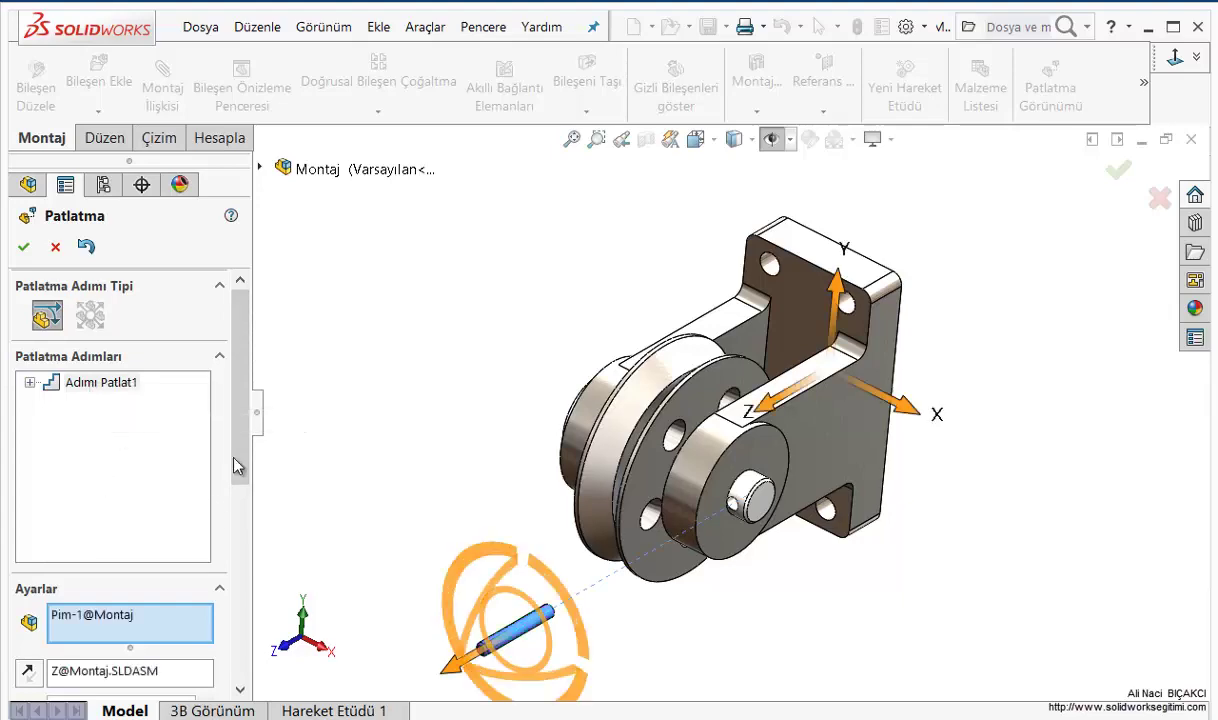
{"action": "scroll", "coordinate": [225, 450], "scroll_direction": "down", "scroll_amount": 2}
{"action": "scroll", "coordinate": [235, 530], "scroll_direction": "down", "scroll_amount": 3}
{"action": "scroll", "coordinate": [243, 597], "scroll_direction": "down", "scroll_amount": 1}
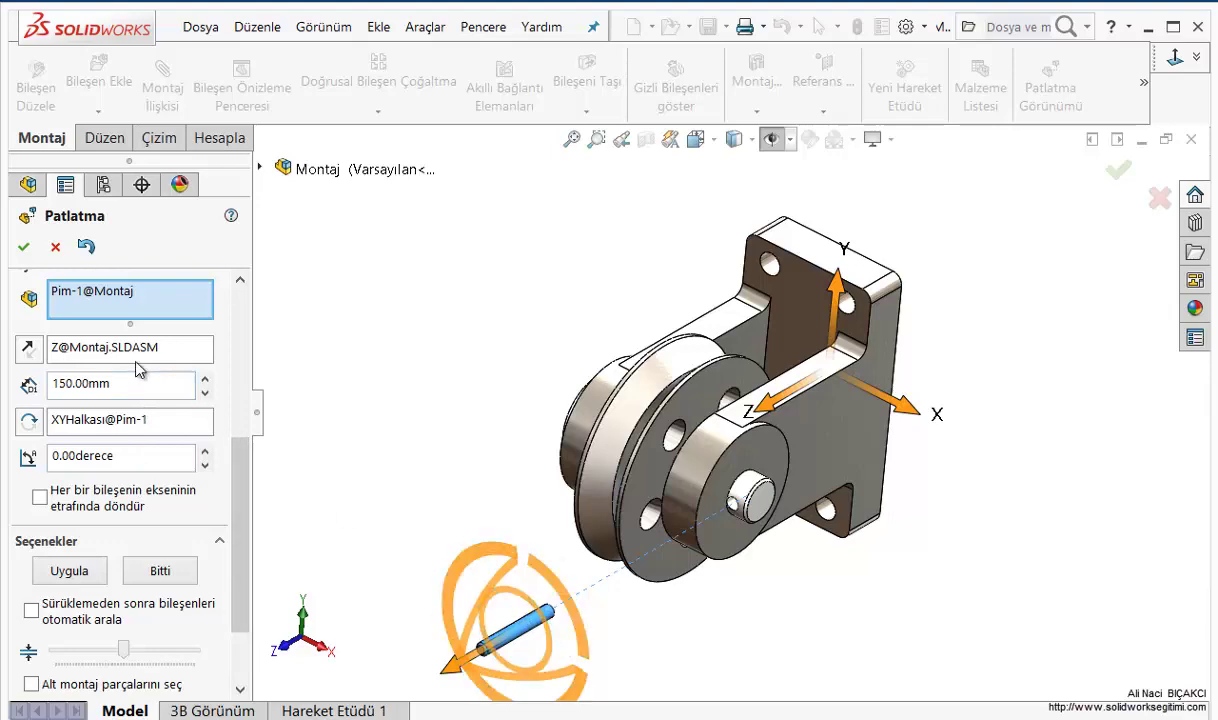
{"action": "left_click", "coordinate": [174, 570]}
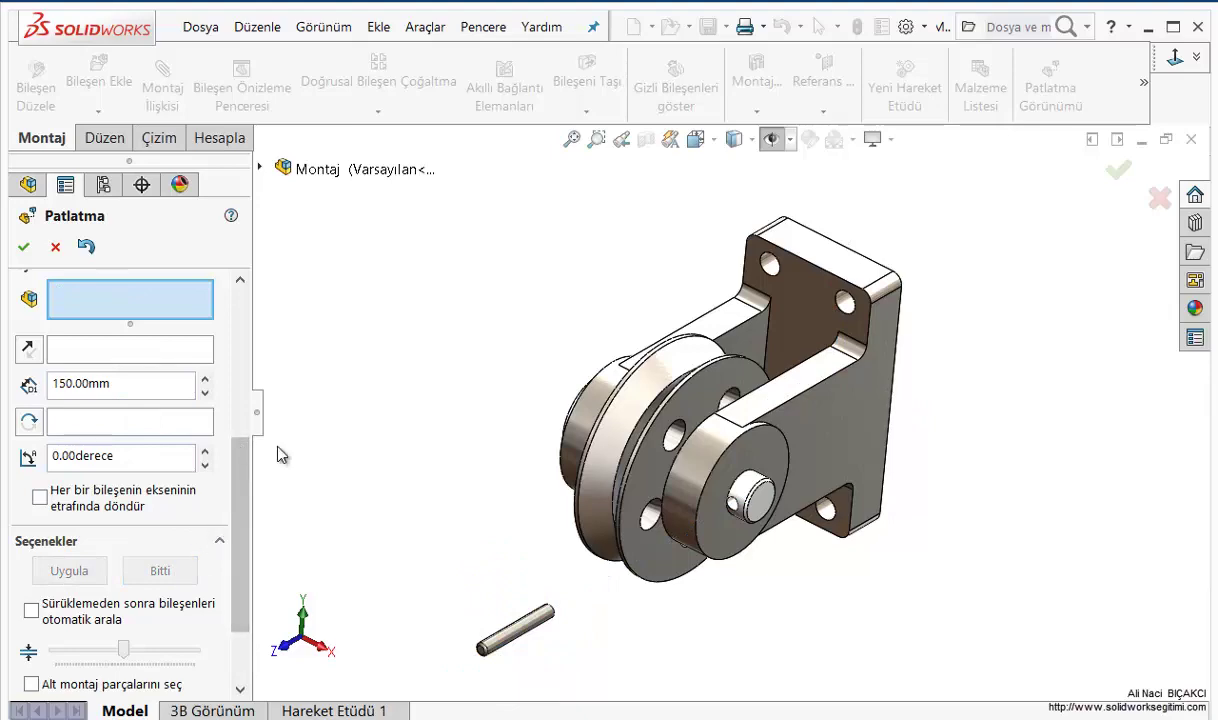
Explode the Mil-1 shaft 100 mm along reversed X and finish the step
{"action": "left_click", "coordinate": [758, 505]}
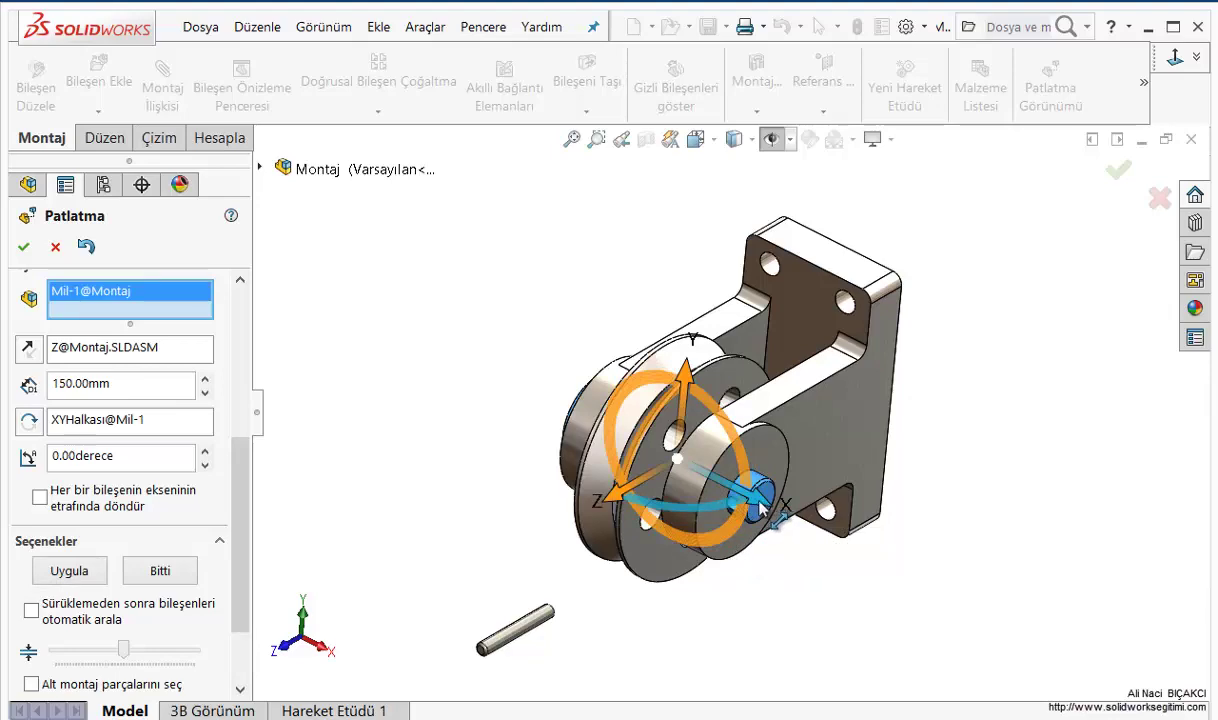
{"action": "left_click", "coordinate": [760, 508]}
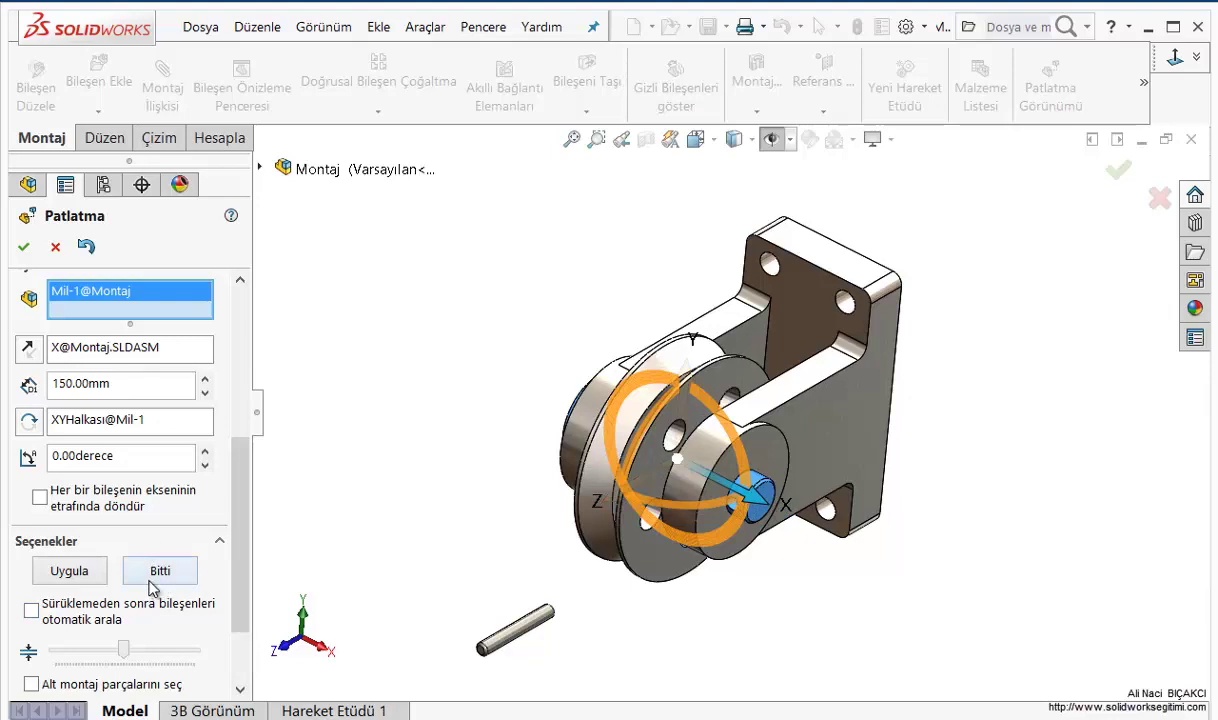
{"action": "left_click", "coordinate": [70, 572]}
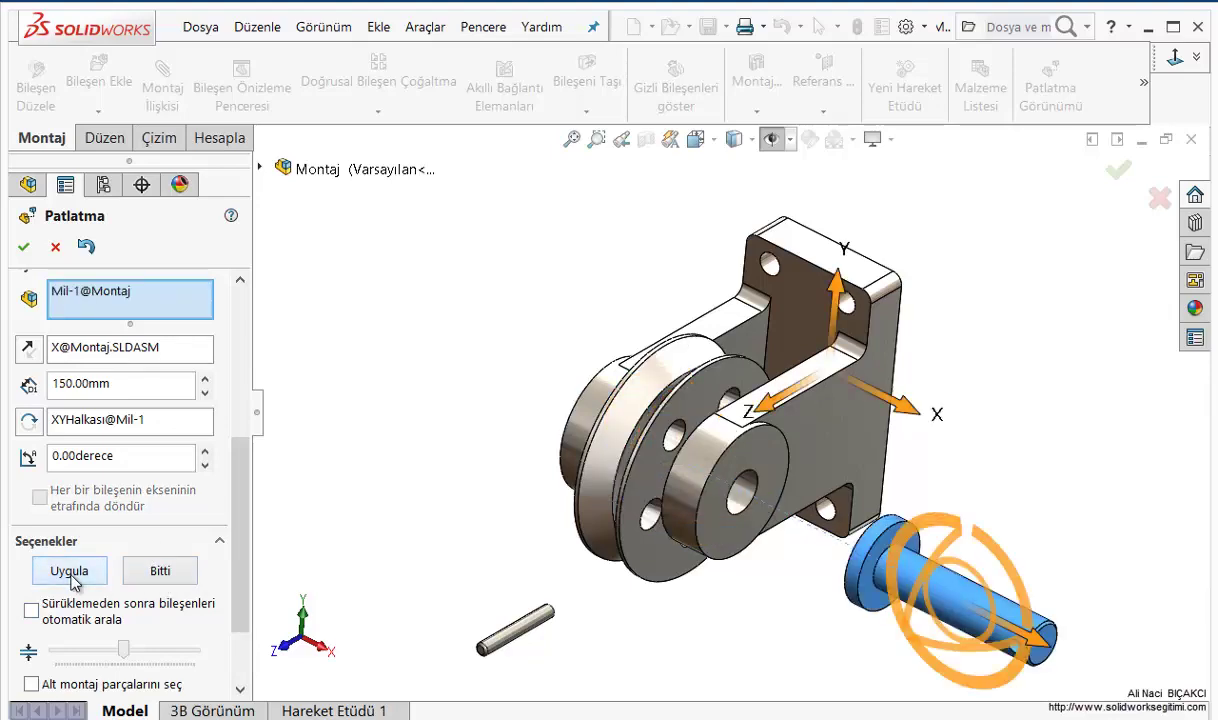
{"action": "left_click", "coordinate": [28, 352]}
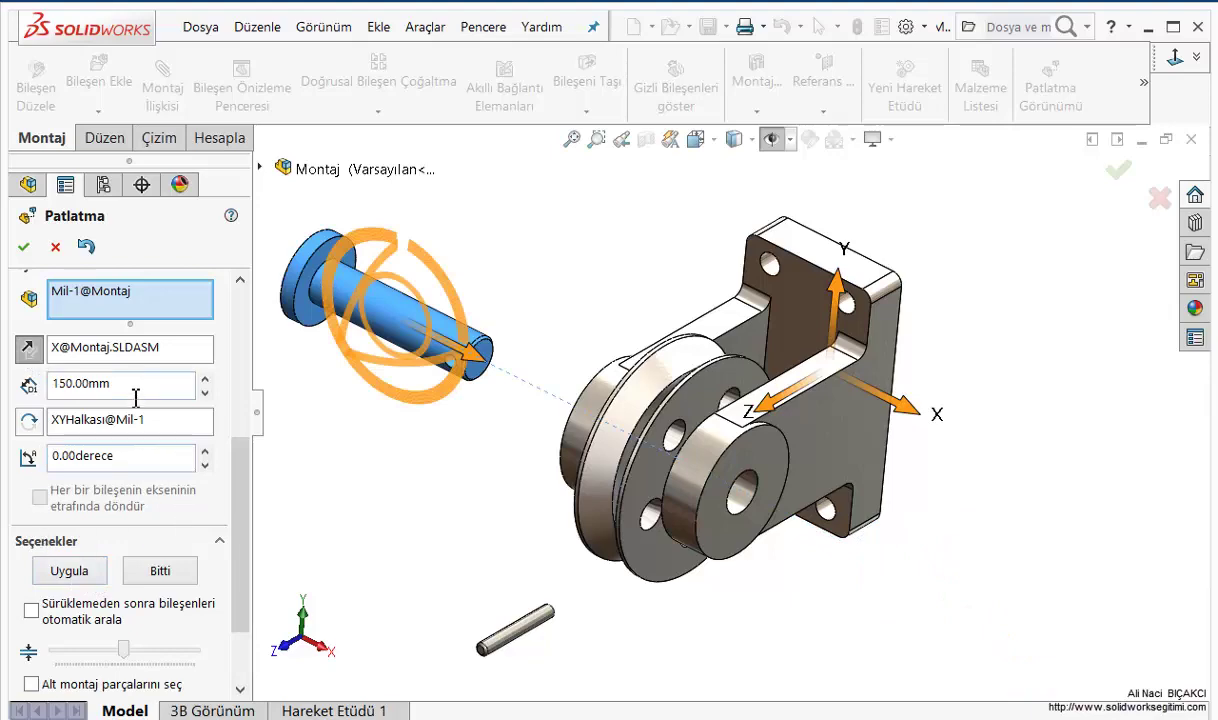
{"action": "left_click_drag", "start_coordinate": [118, 384], "coordinate": [50, 384]}
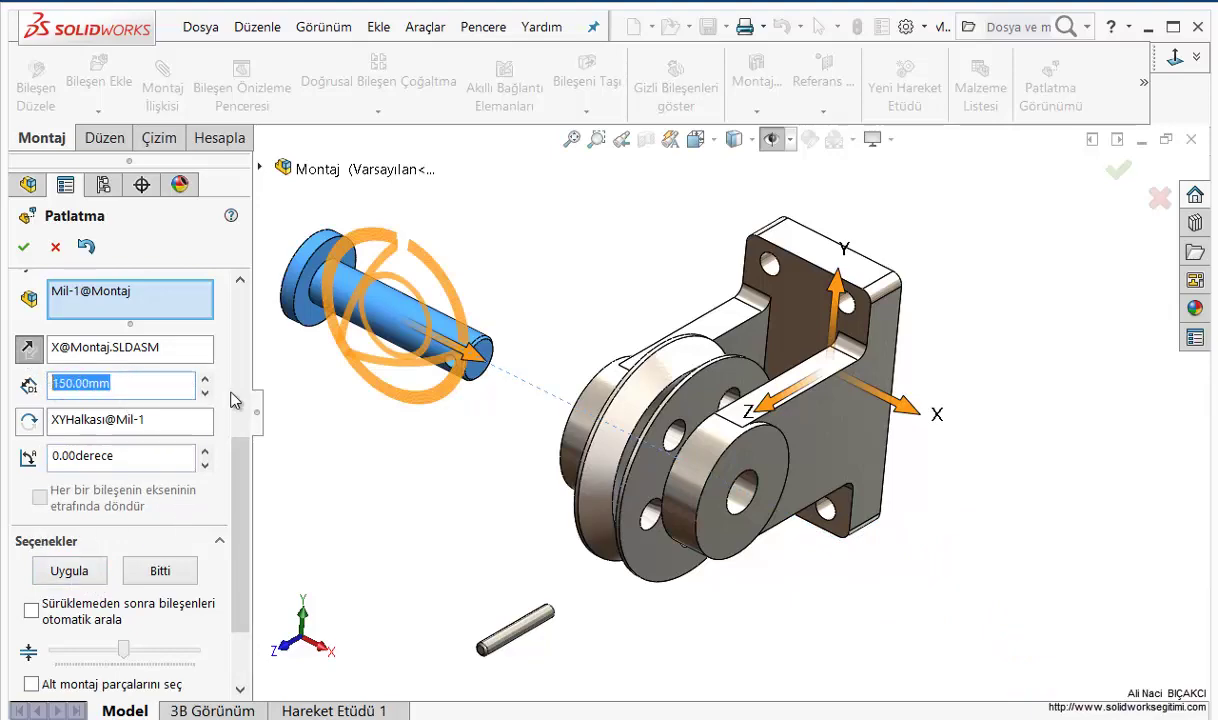
{"action": "type", "text": "100"}
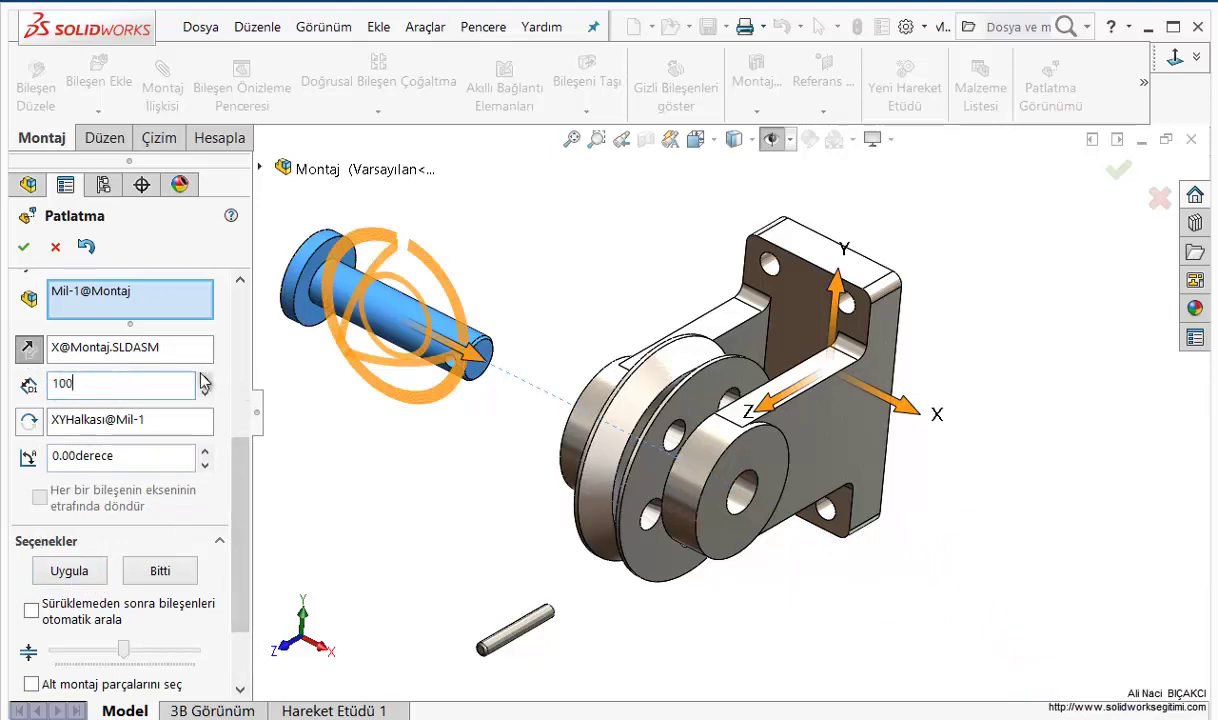
{"action": "left_click", "coordinate": [82, 578]}
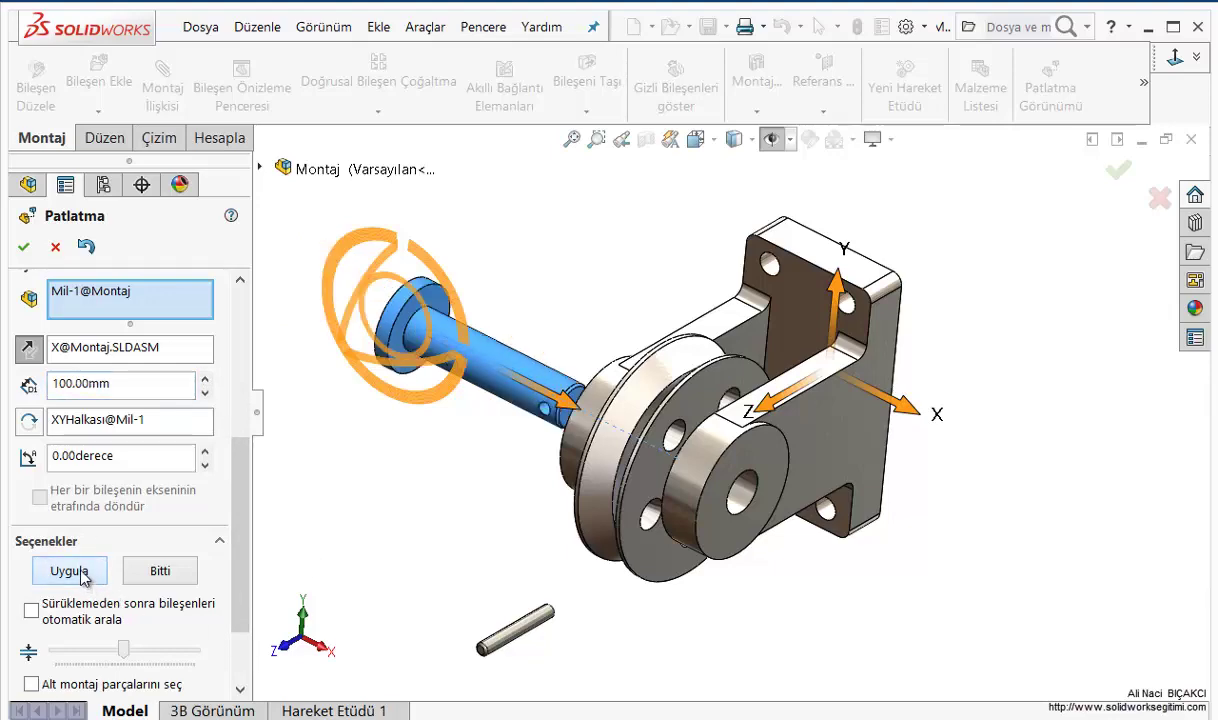
{"action": "left_click", "coordinate": [164, 582]}
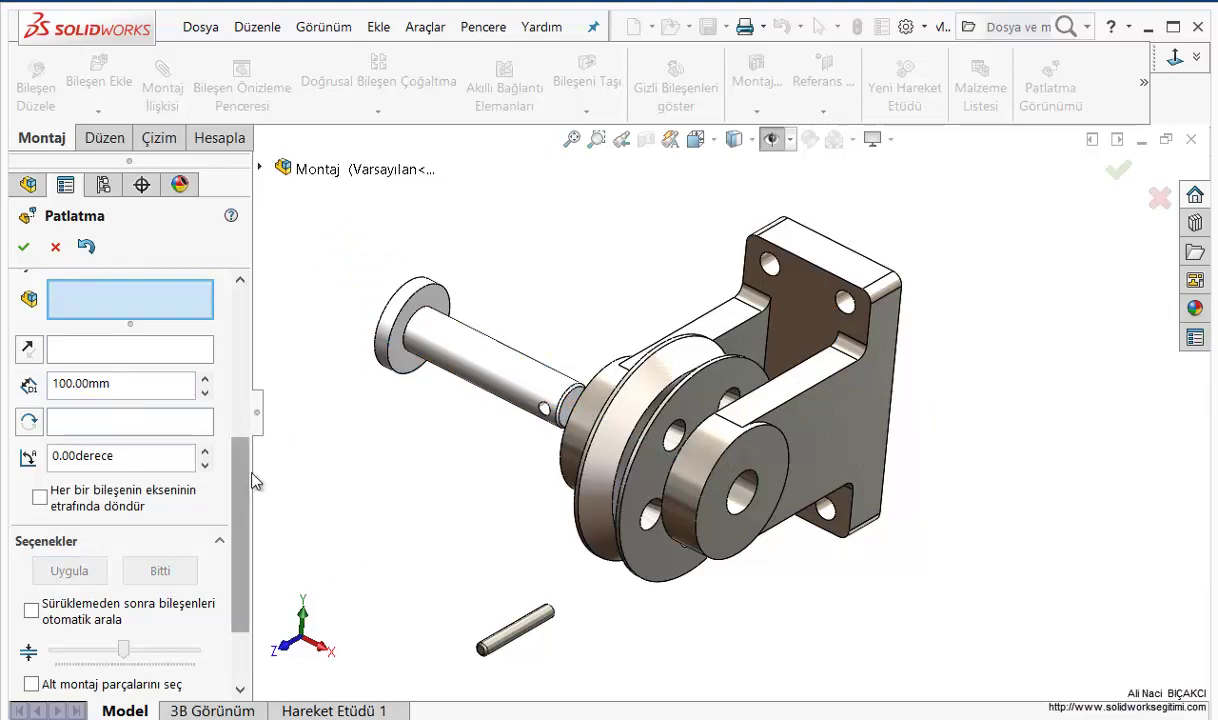
Explode the Gövde-1 bracket 100 mm in the reversed direction and finish its step
{"action": "left_click", "coordinate": [858, 440]}
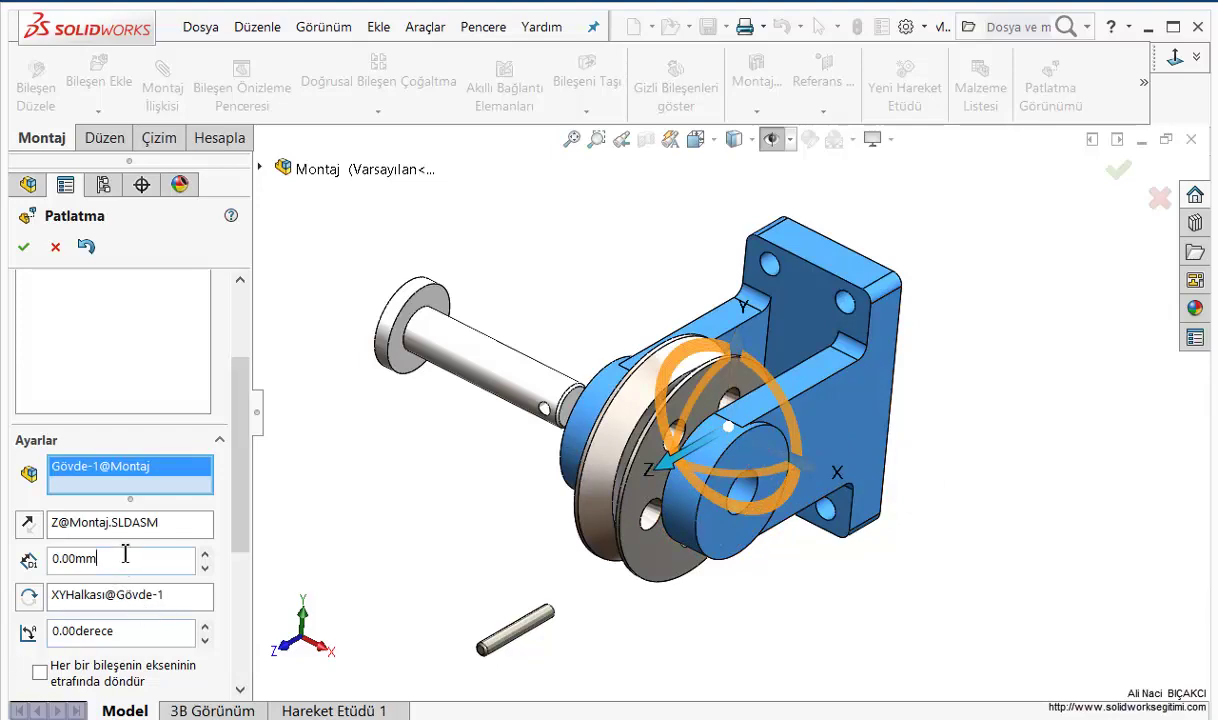
{"action": "left_click_drag", "start_coordinate": [125, 554], "coordinate": [49, 553]}
{"action": "type", "text": "100"}
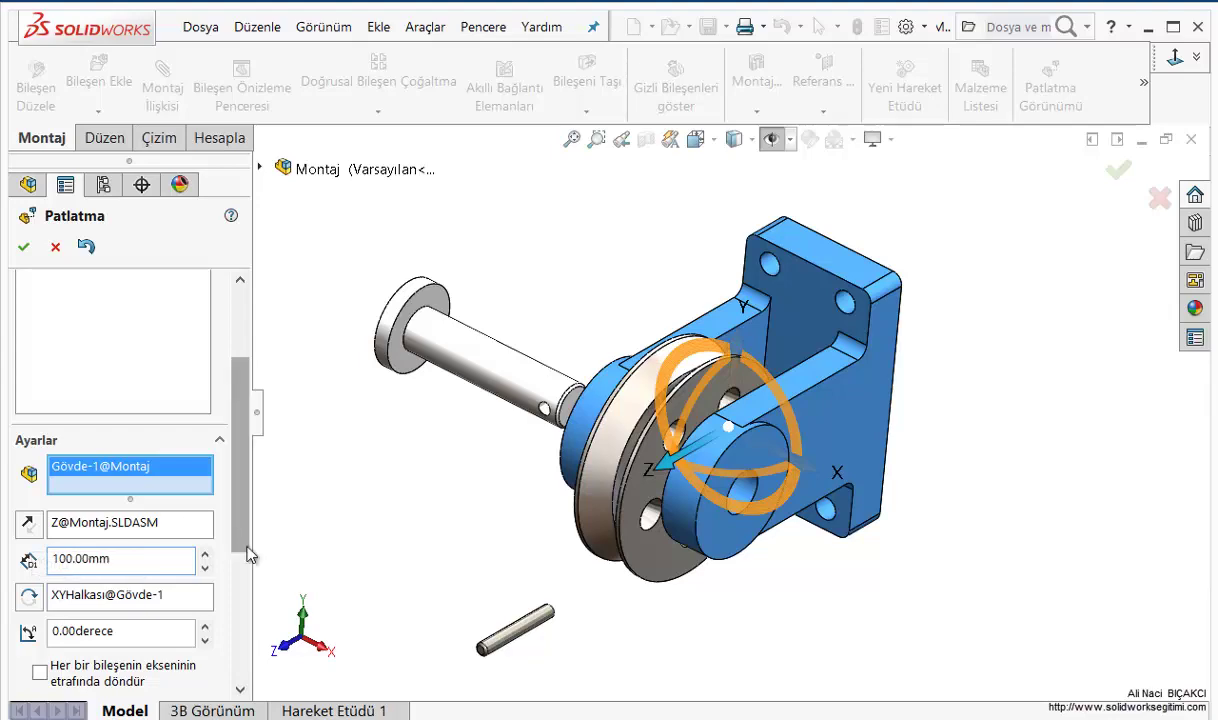
{"action": "left_click_drag", "start_coordinate": [245, 552], "coordinate": [256, 603]}
{"action": "left_click", "coordinate": [75, 594]}
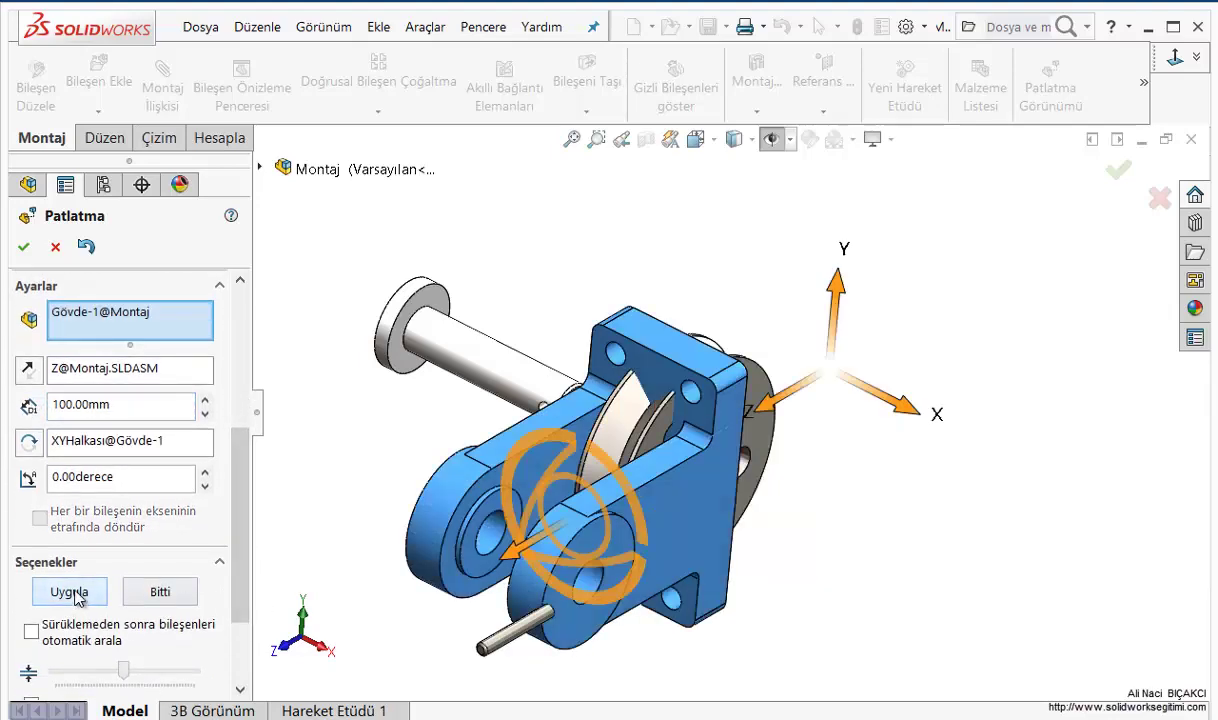
{"action": "left_click", "coordinate": [33, 373]}
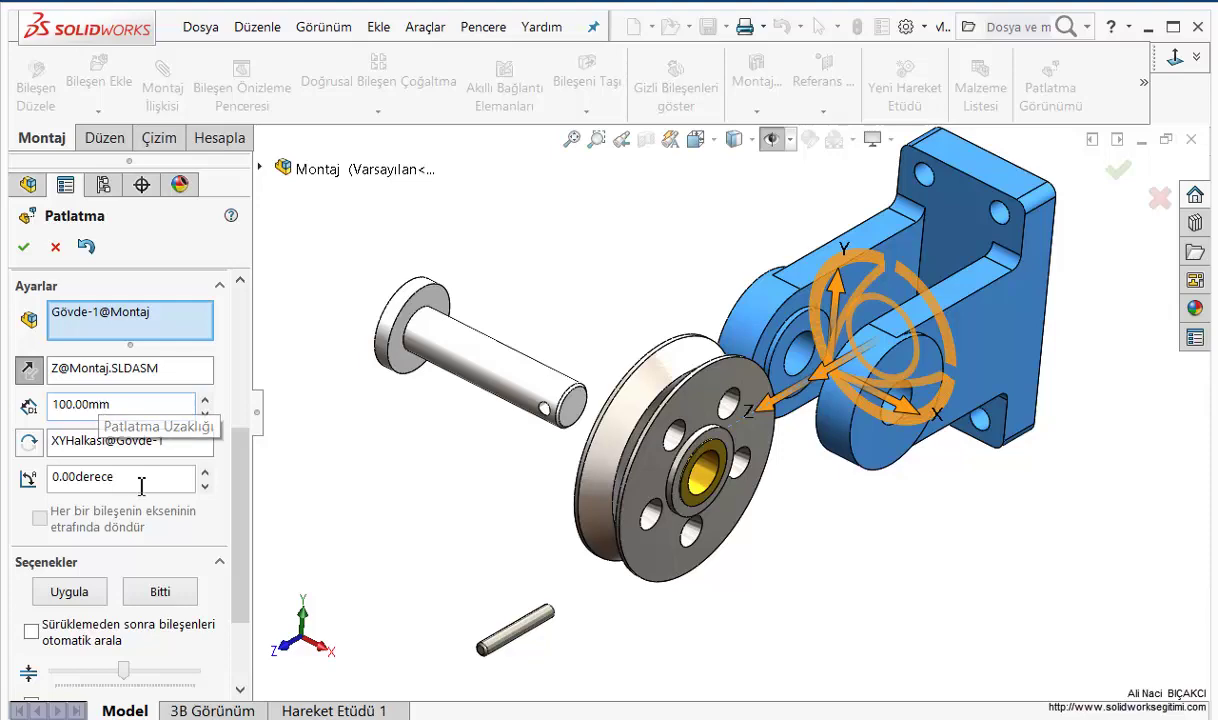
{"action": "left_click", "coordinate": [162, 587]}
Push the Kovan-1 bushing out along X and close the explode tool
{"action": "middle_click_drag", "start_coordinate": [900, 577], "coordinate": [865, 514]}
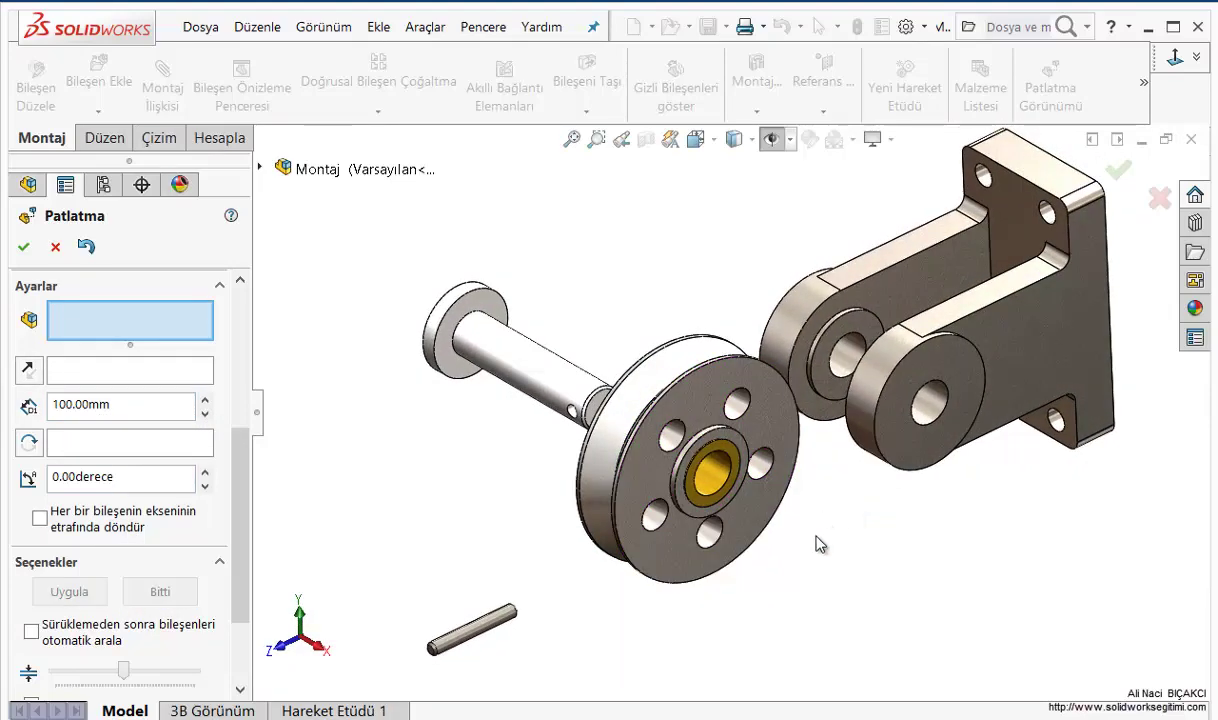
{"action": "left_click", "coordinate": [734, 495]}
{"action": "left_click_drag", "start_coordinate": [762, 503], "coordinate": [700, 530]}
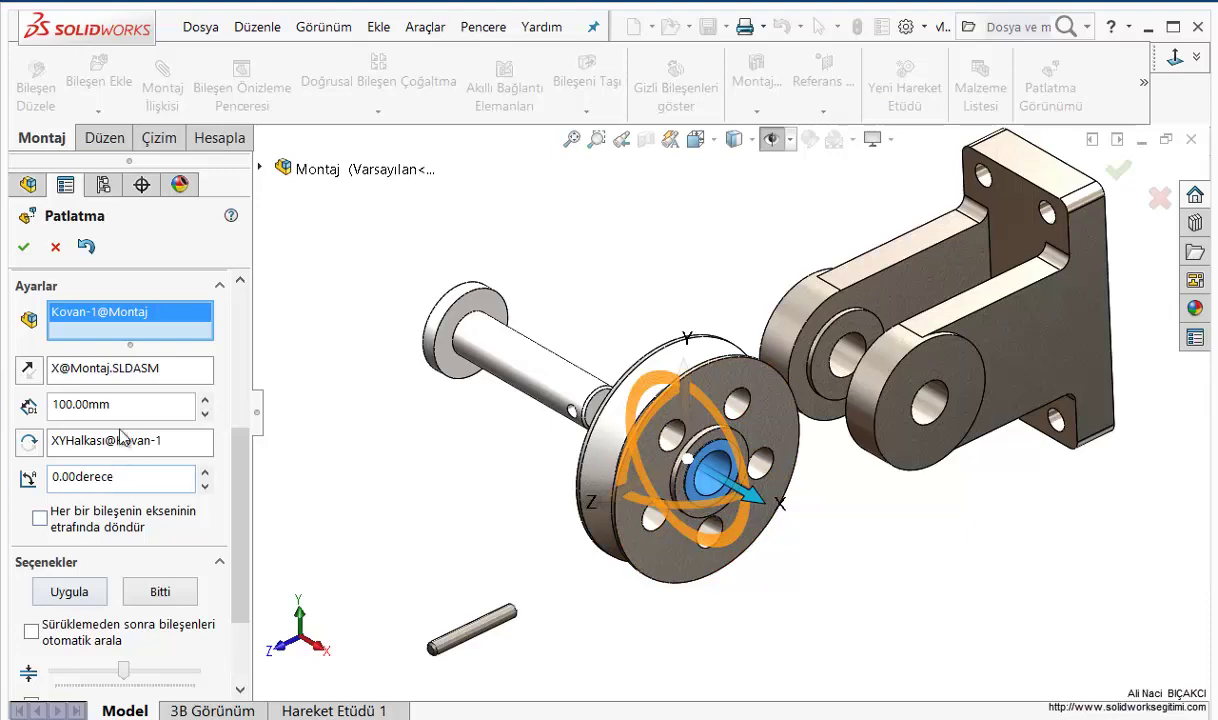
{"action": "left_click", "coordinate": [69, 592]}
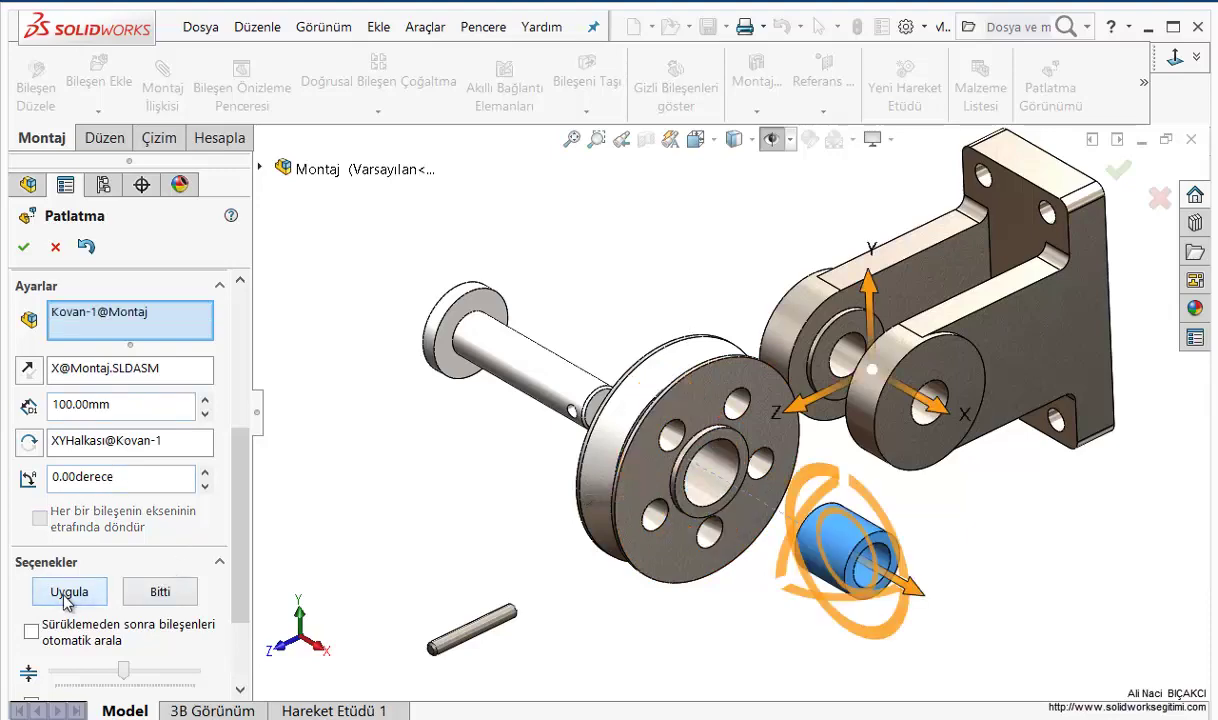
{"action": "left_click", "coordinate": [25, 249]}
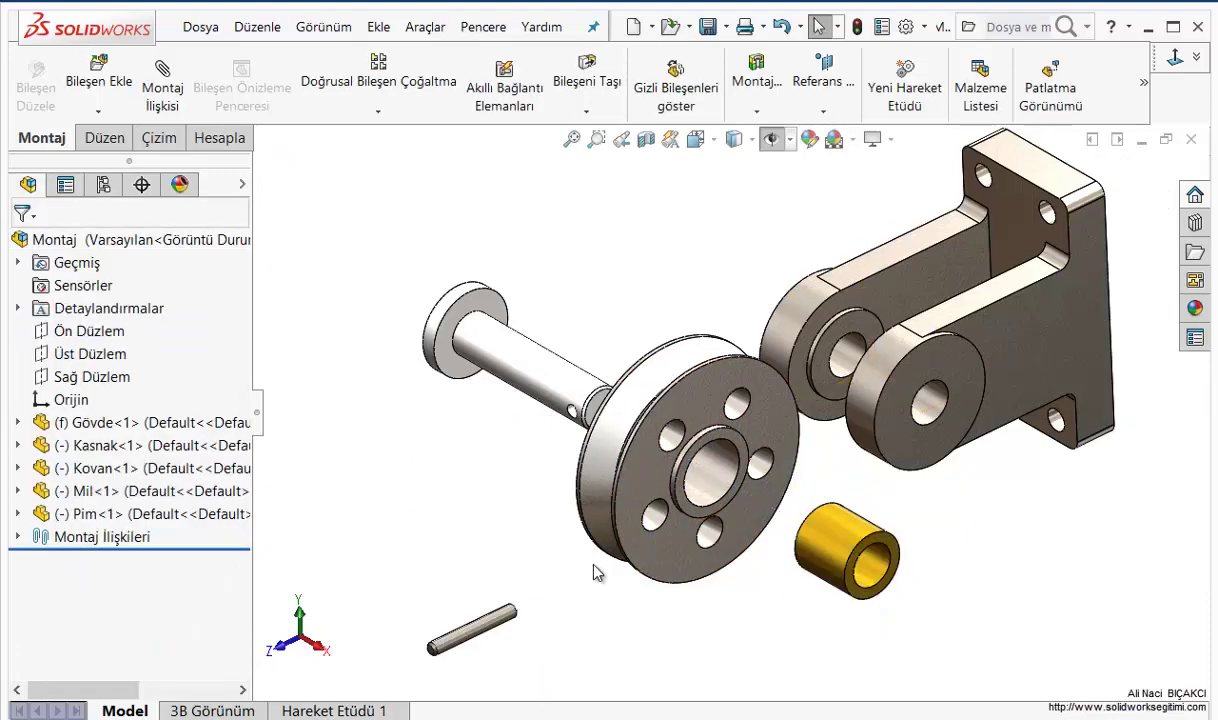
Show the ConfigurationManager and expand the Varsayılan configuration
{"action": "scroll", "coordinate": [775, 505], "scroll_direction": "down", "scroll_amount": 2}
{"action": "scroll", "coordinate": [785, 509], "scroll_direction": "down", "scroll_amount": 1}
{"action": "scroll", "coordinate": [785, 509], "scroll_direction": "up", "scroll_amount": 2}
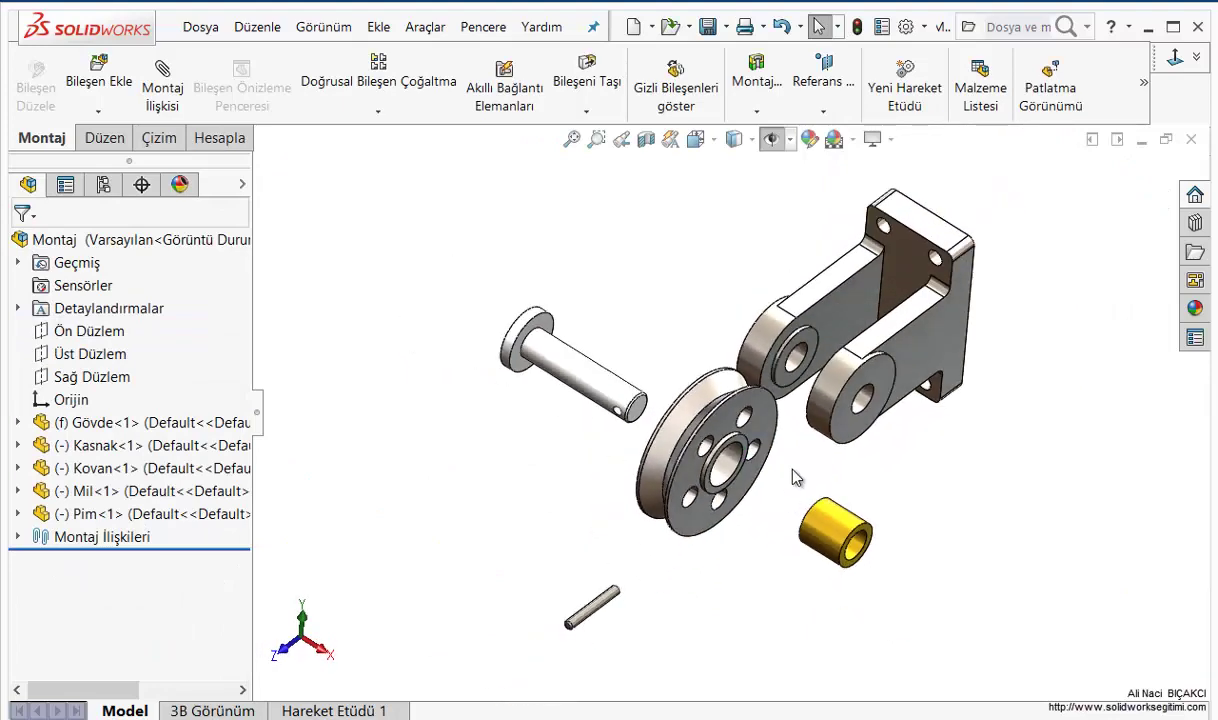
{"action": "middle_click_drag", "start_coordinate": [795, 477], "coordinate": [779, 479]}
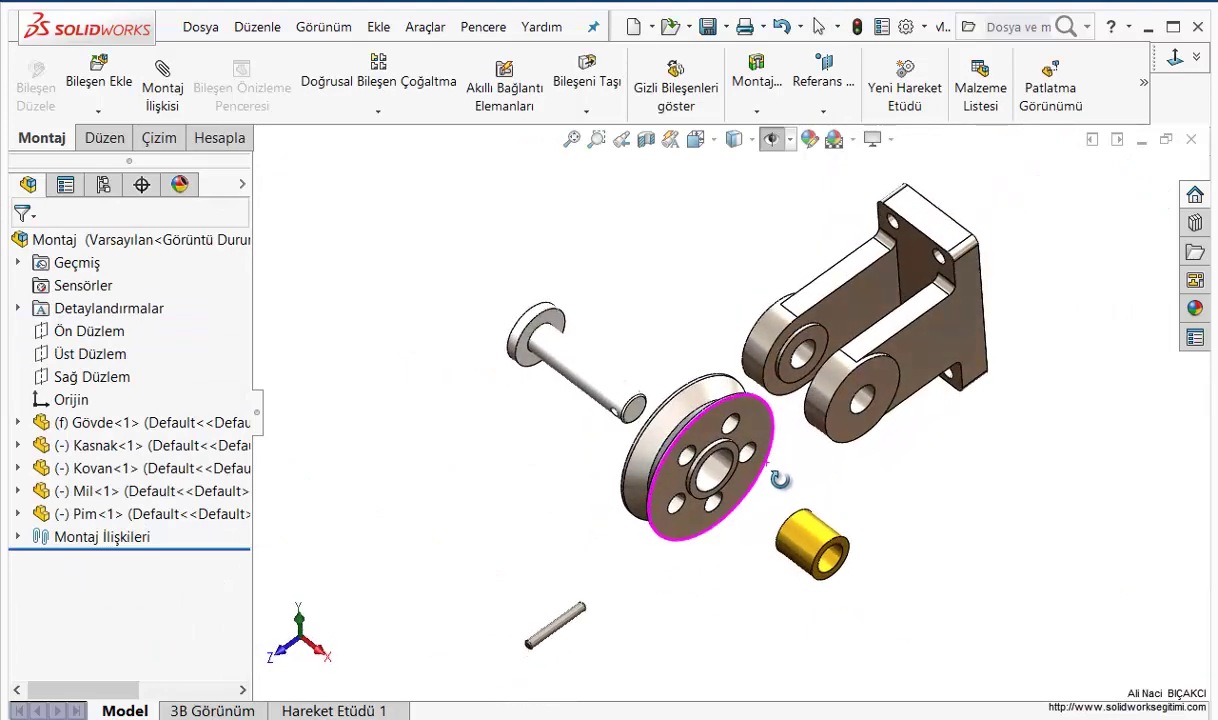
{"action": "left_click", "coordinate": [106, 188]}
{"action": "left_click", "coordinate": [27, 184]}
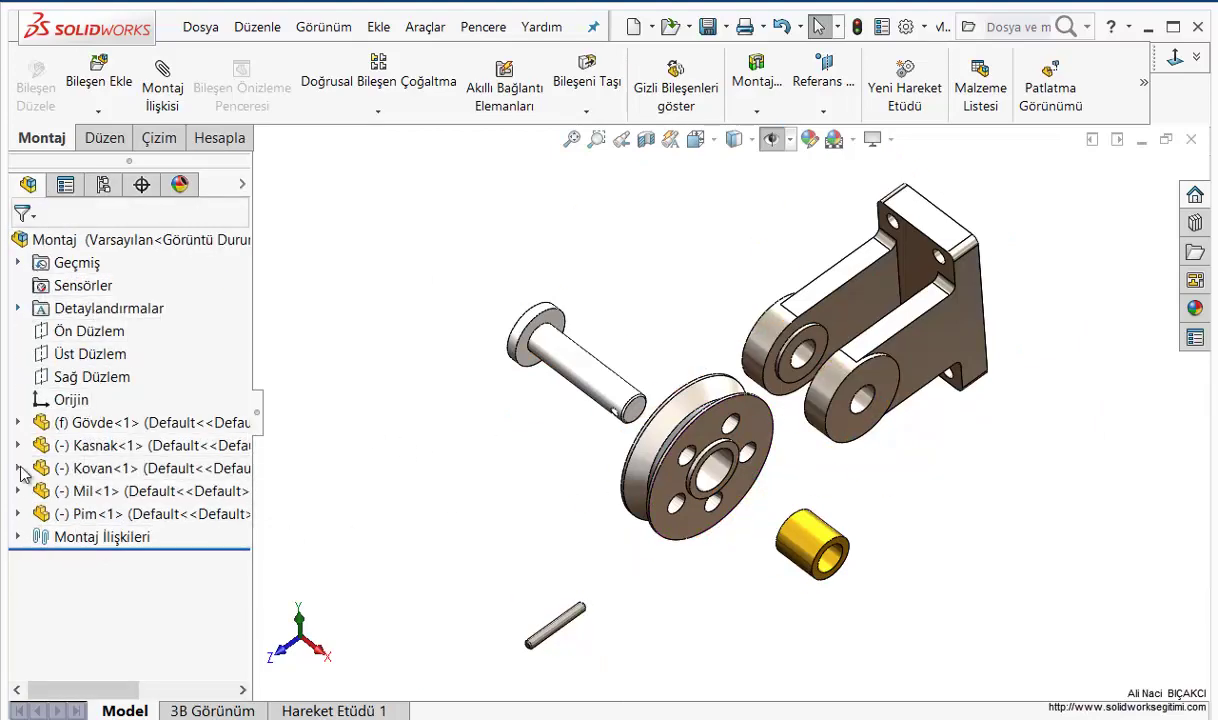
{"action": "left_click", "coordinate": [104, 185]}
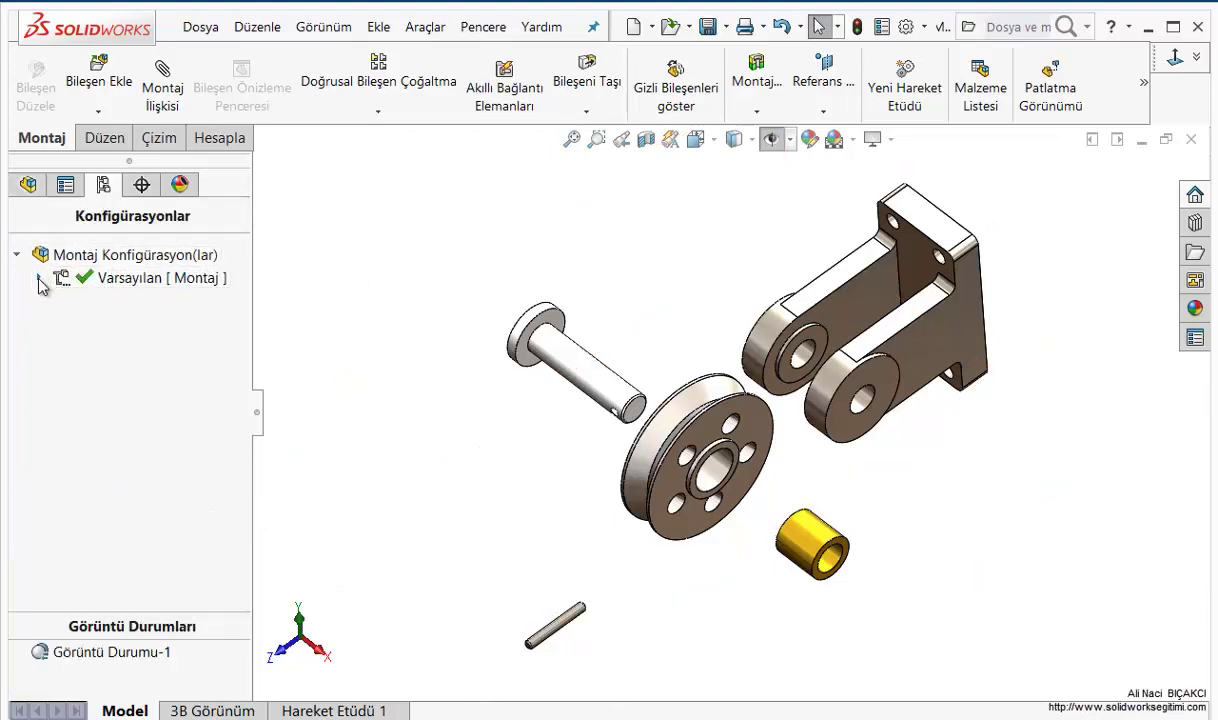
{"action": "left_click", "coordinate": [39, 280]}
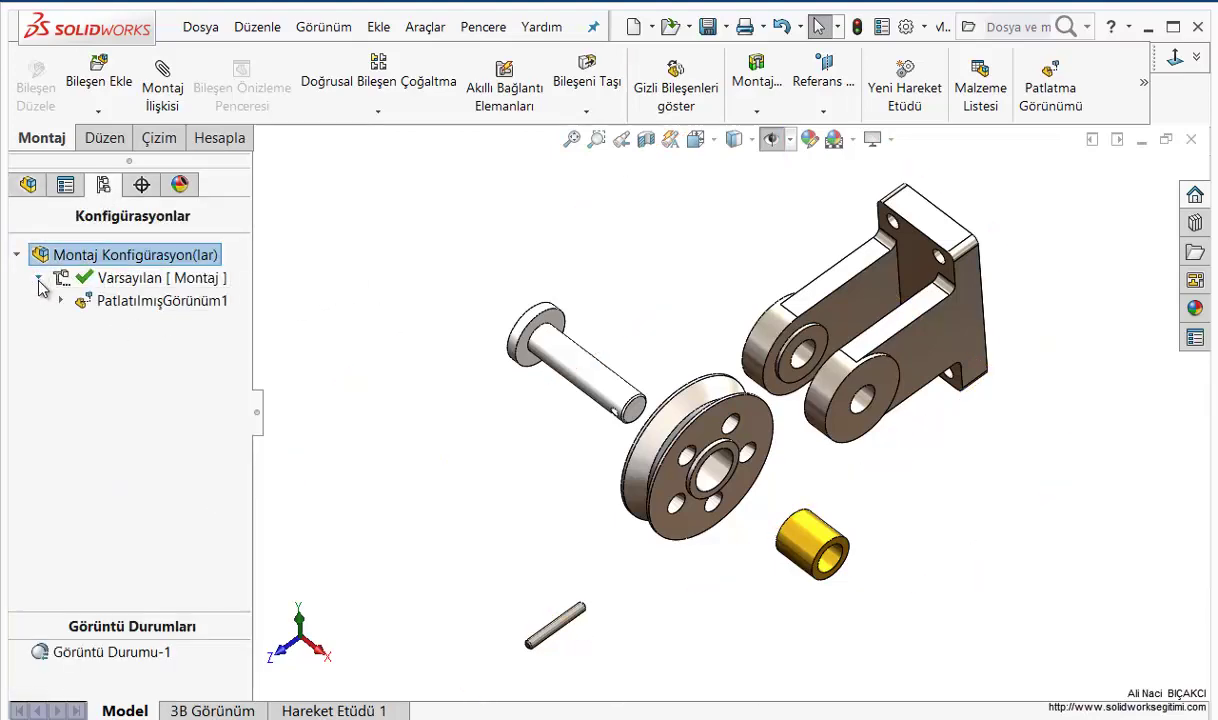
Open PatlatılmışGörünüm1 for editing to review its steps, then cancel
{"action": "right_click", "coordinate": [130, 310]}
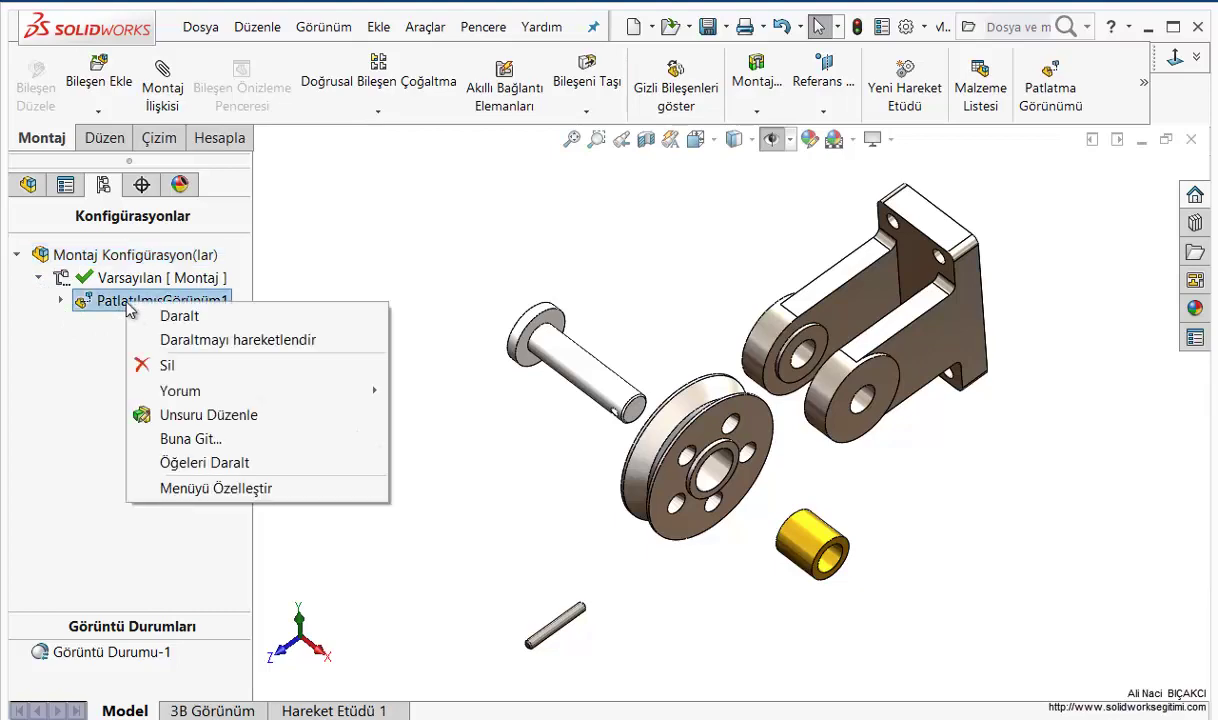
{"action": "left_click", "coordinate": [194, 412]}
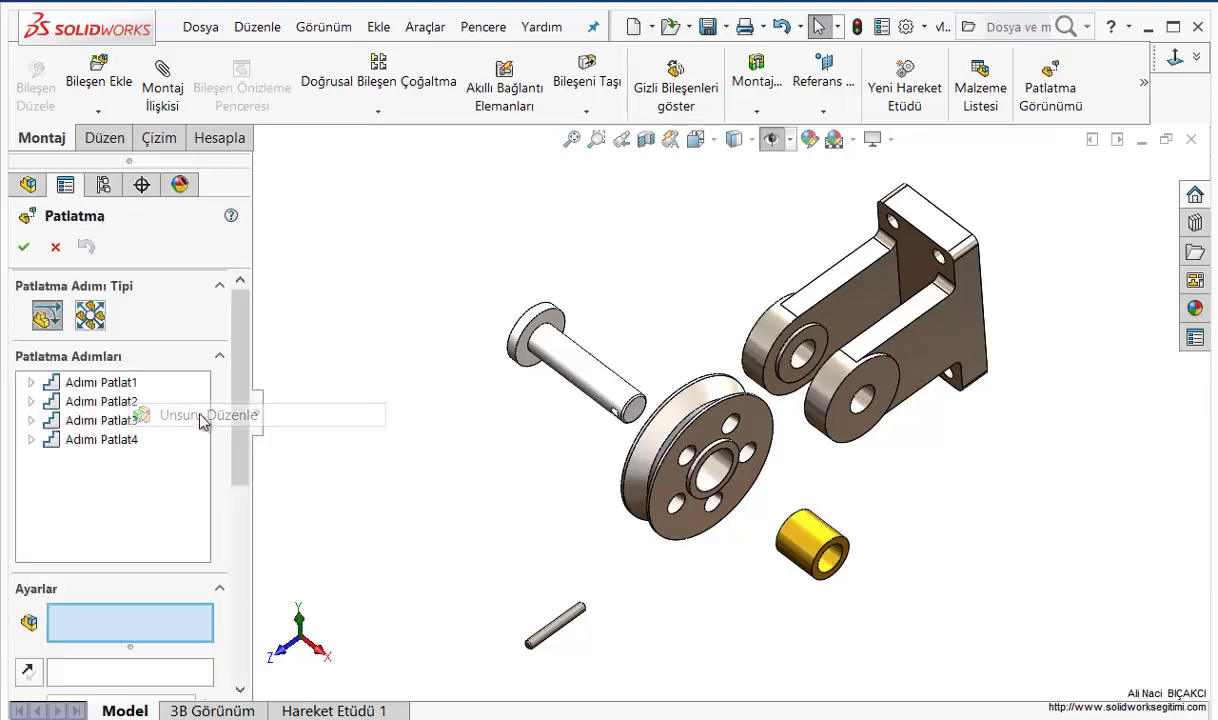
{"action": "left_click", "coordinate": [56, 247]}
Collapse the exploded assembly via PatlatılmışGörünüm1
{"action": "right_click", "coordinate": [130, 308]}
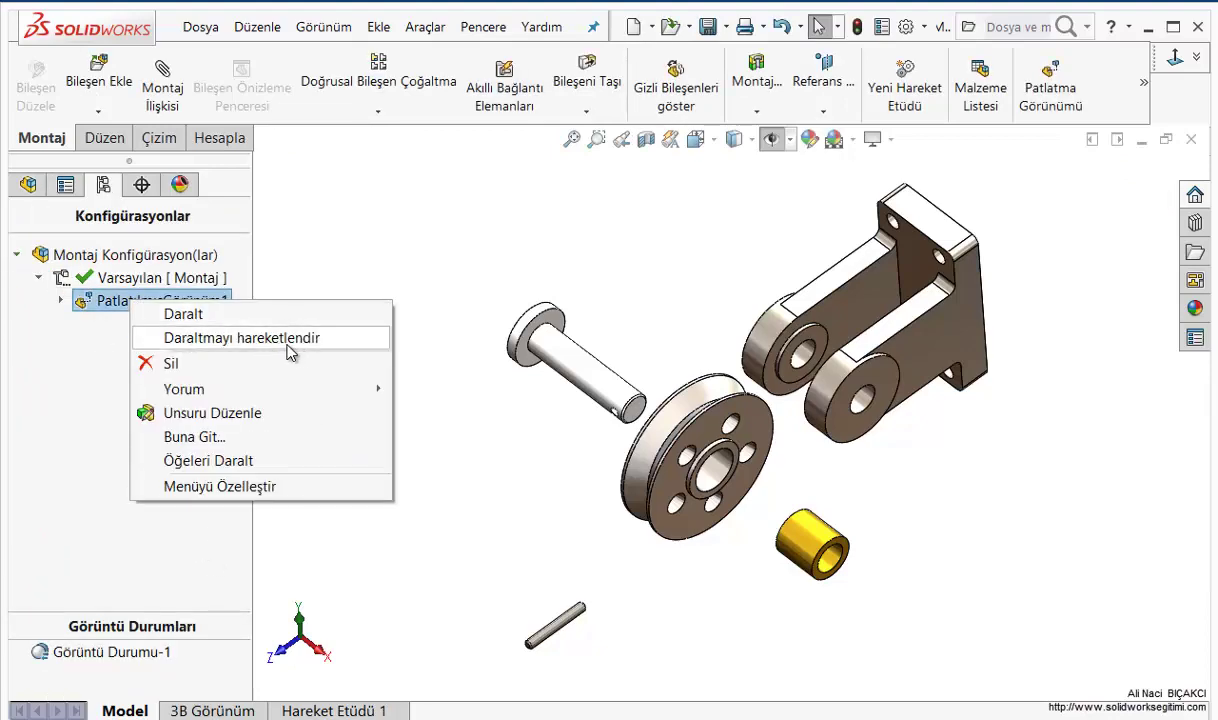
{"action": "left_click", "coordinate": [201, 315]}
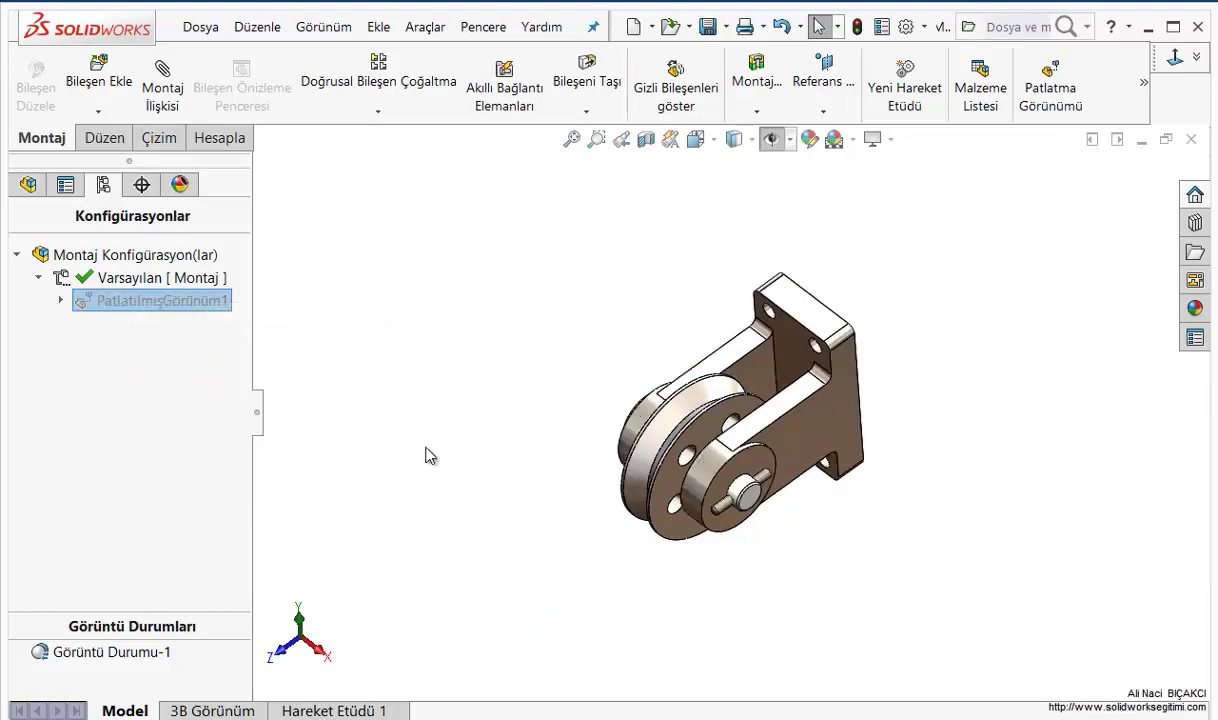
{"action": "scroll", "coordinate": [598, 440], "scroll_direction": "down", "scroll_amount": 1}
{"action": "scroll", "coordinate": [600, 438], "scroll_direction": "down", "scroll_amount": 1}
{"action": "scroll", "coordinate": [610, 435], "scroll_direction": "down", "scroll_amount": 1}
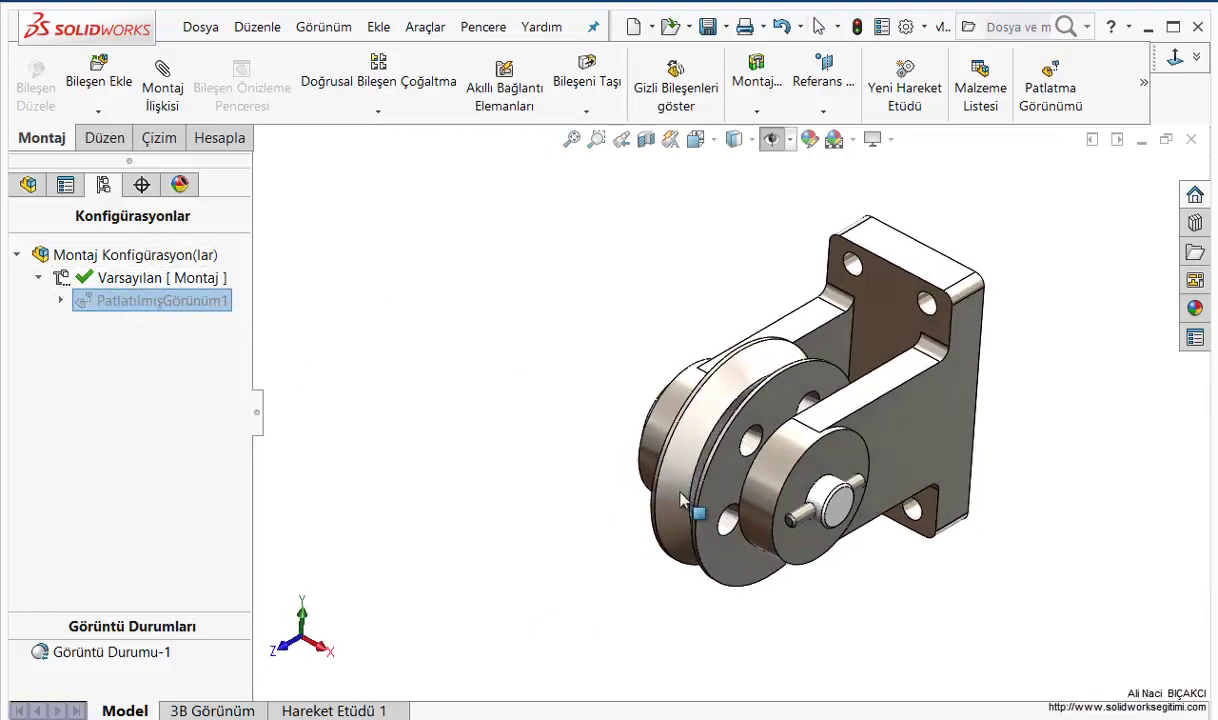
Play the explode animation in the Animation Controller, then close the controller
{"action": "right_click", "coordinate": [127, 306]}
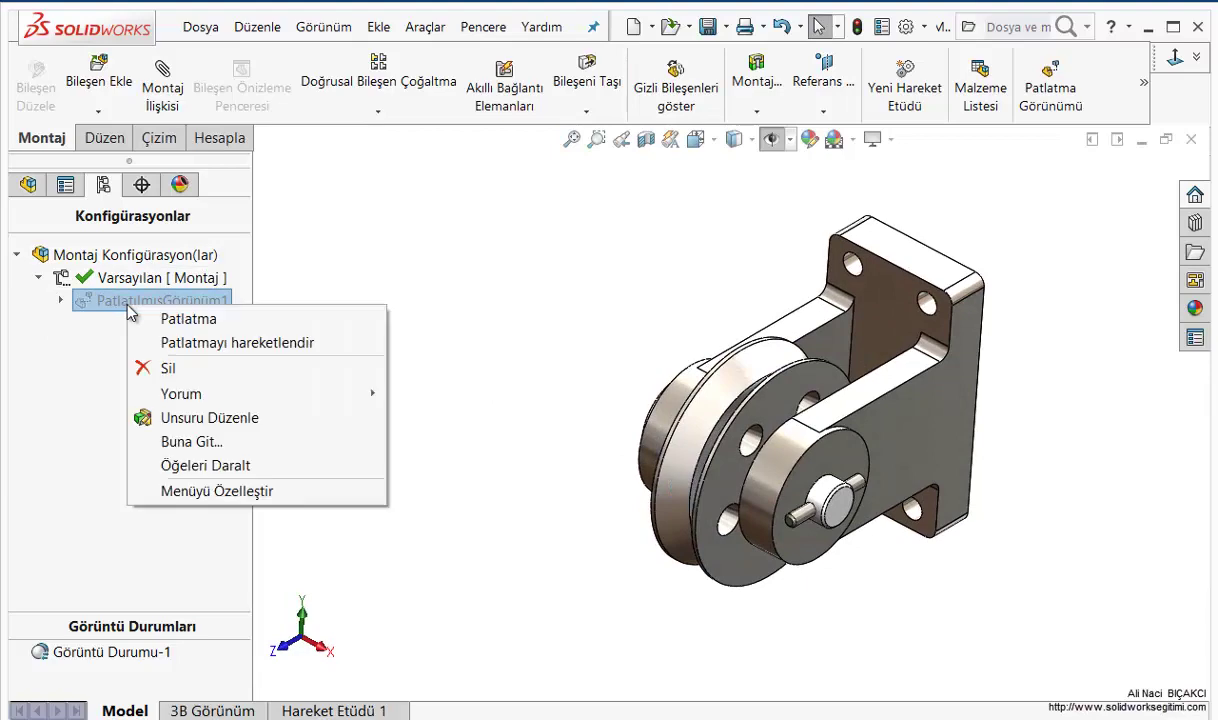
{"action": "left_click", "coordinate": [190, 343]}
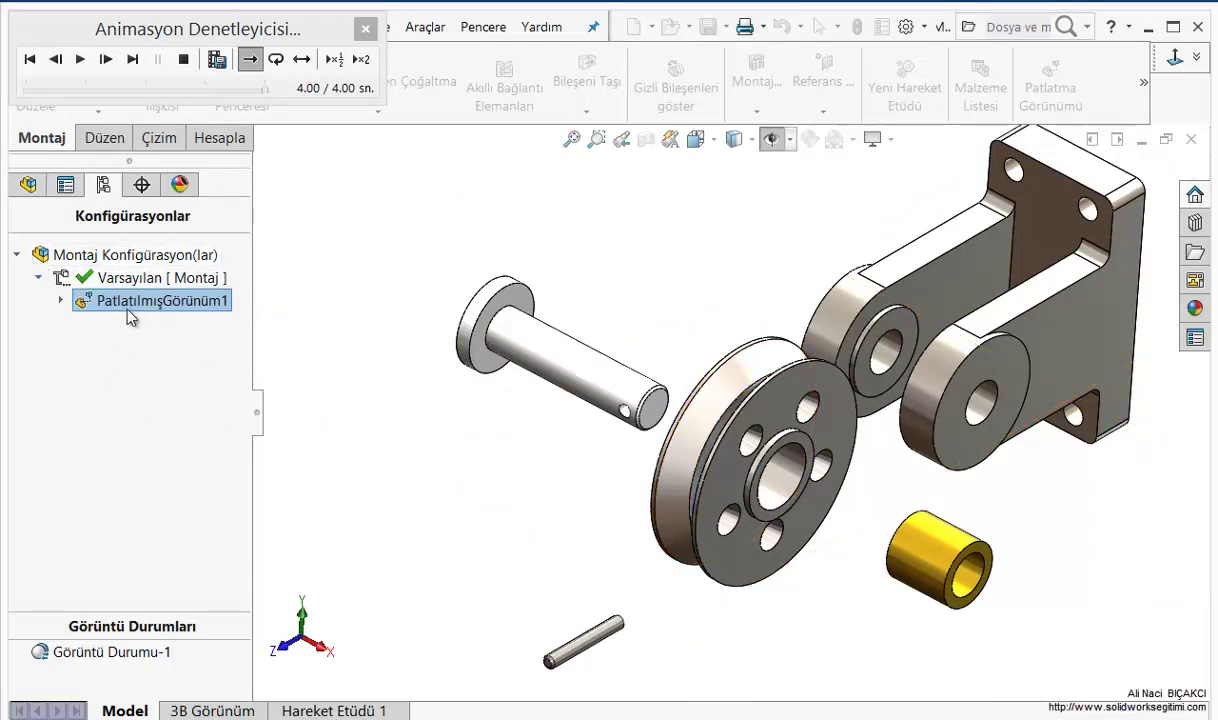
{"action": "mouse_move", "coordinate": [133, 30]}
{"action": "left_mouse_down"}
{"action": "mouse_move", "coordinate": [460, 195]}
{"action": "mouse_move", "coordinate": [422, 177]}
{"action": "left_mouse_up"}
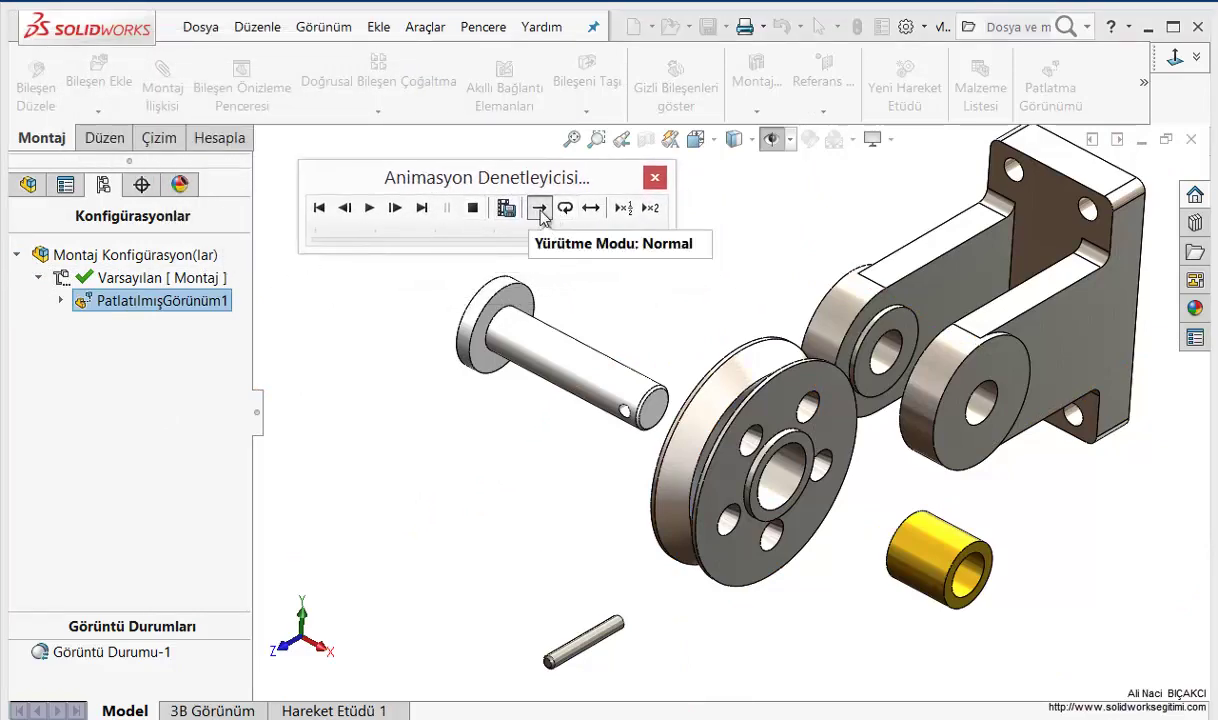
{"action": "left_click", "coordinate": [370, 210]}
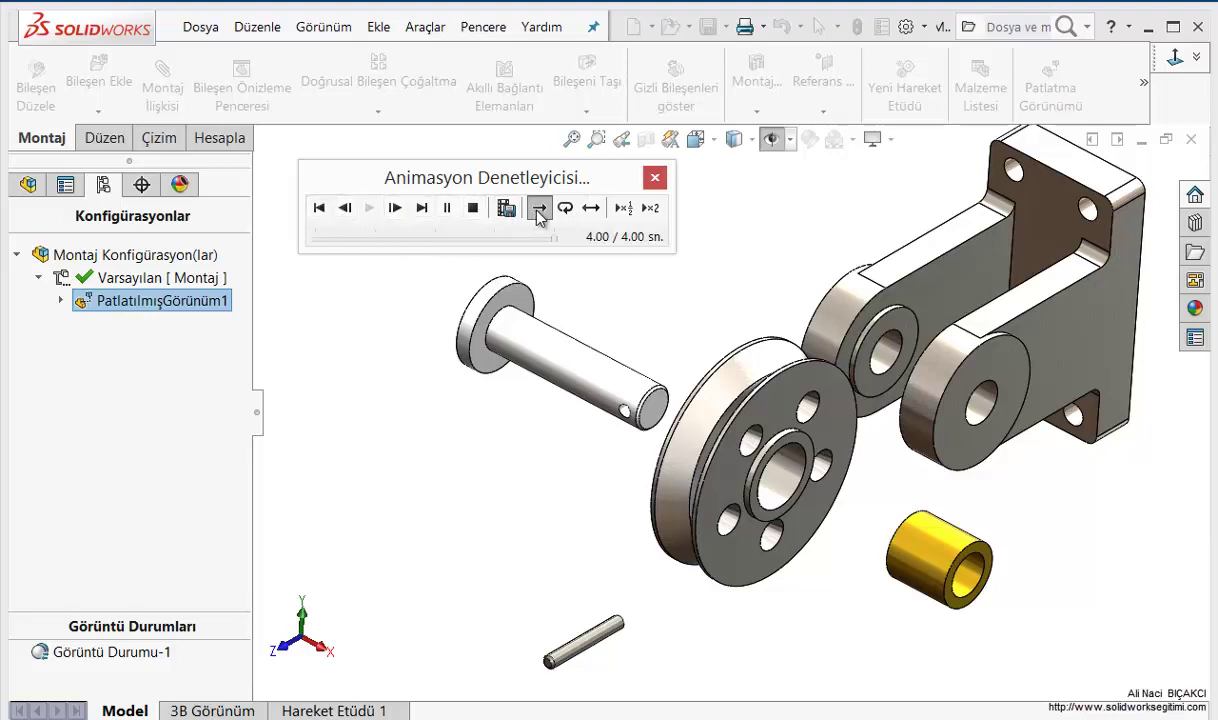
{"action": "key", "text": "Escape"}
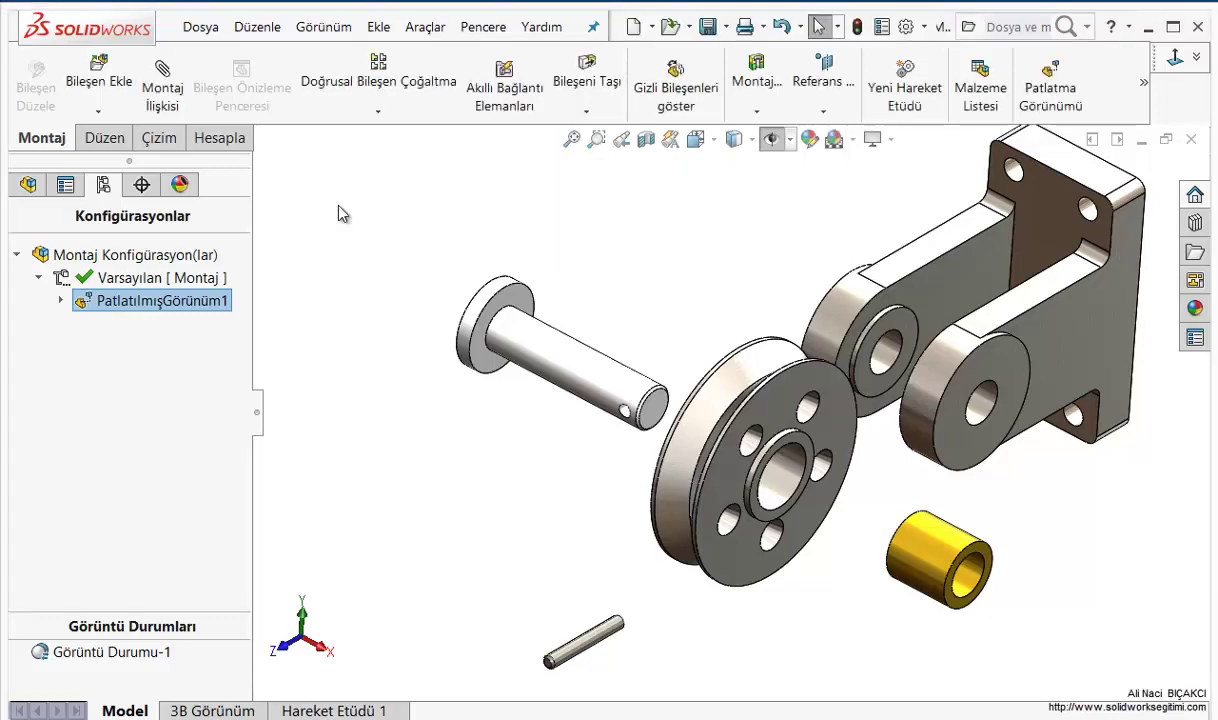
{"action": "right_click", "coordinate": [164, 305]}
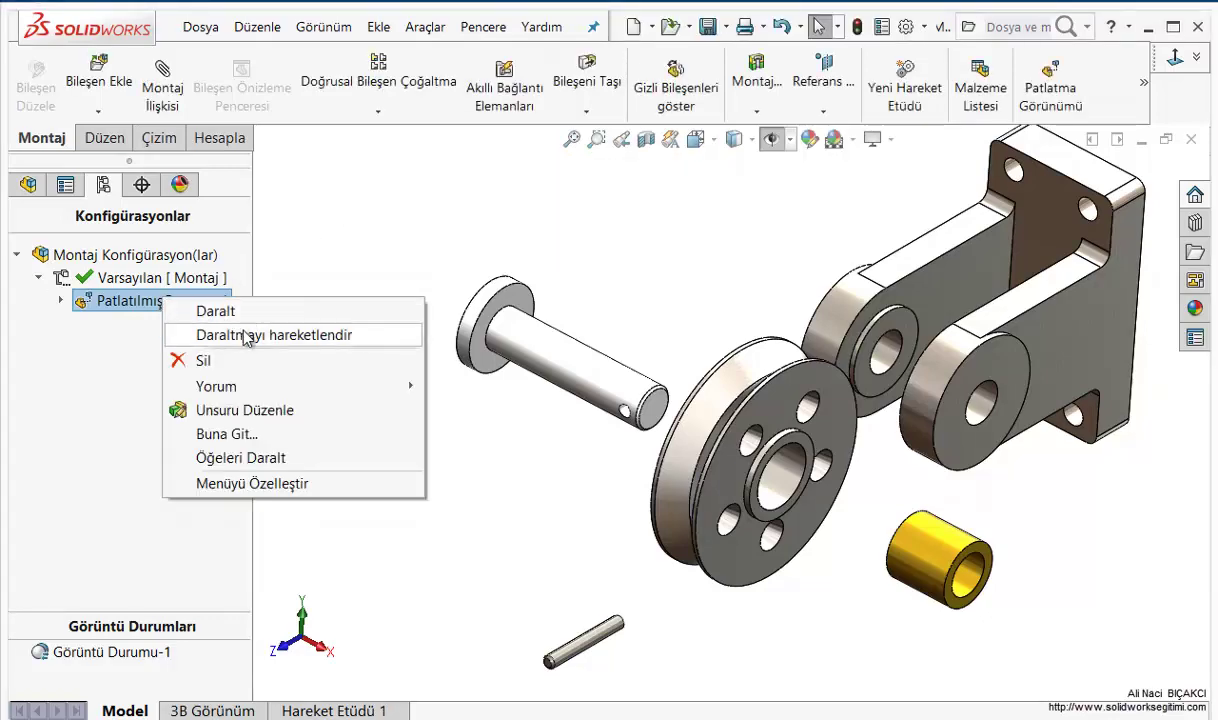
Play the collapse animation in loop, then back-and-forth mode
{"action": "left_click", "coordinate": [250, 333]}
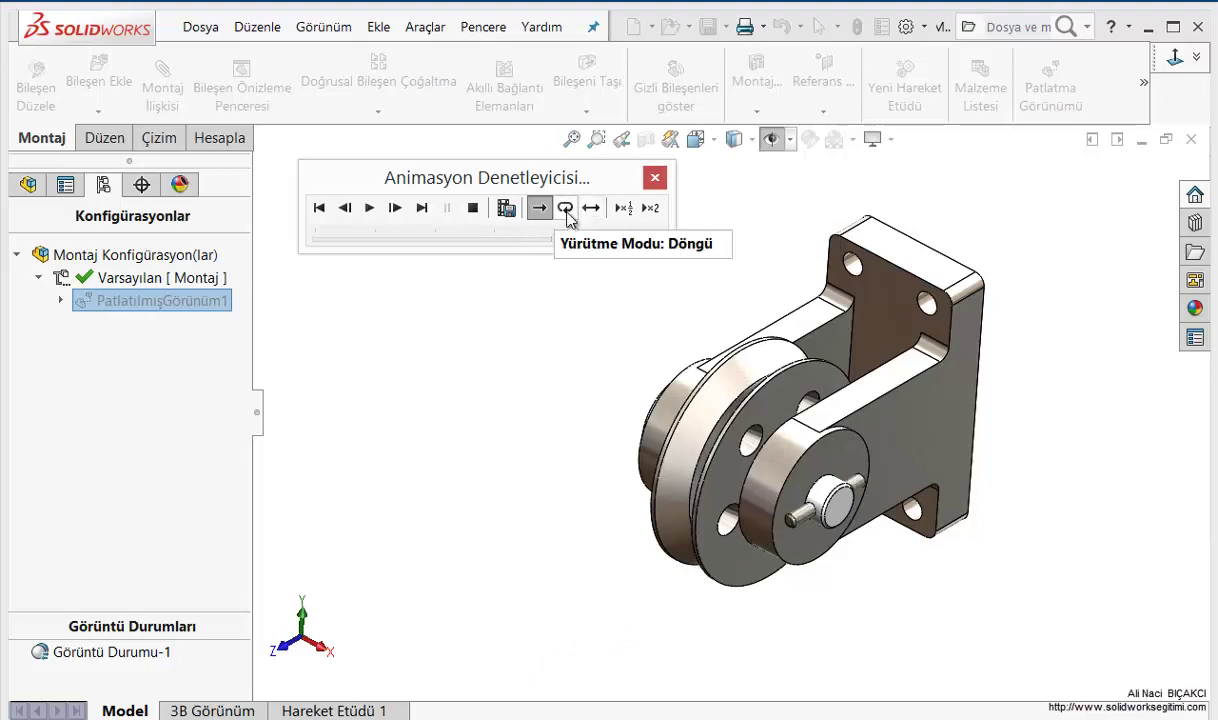
{"action": "left_click", "coordinate": [567, 216]}
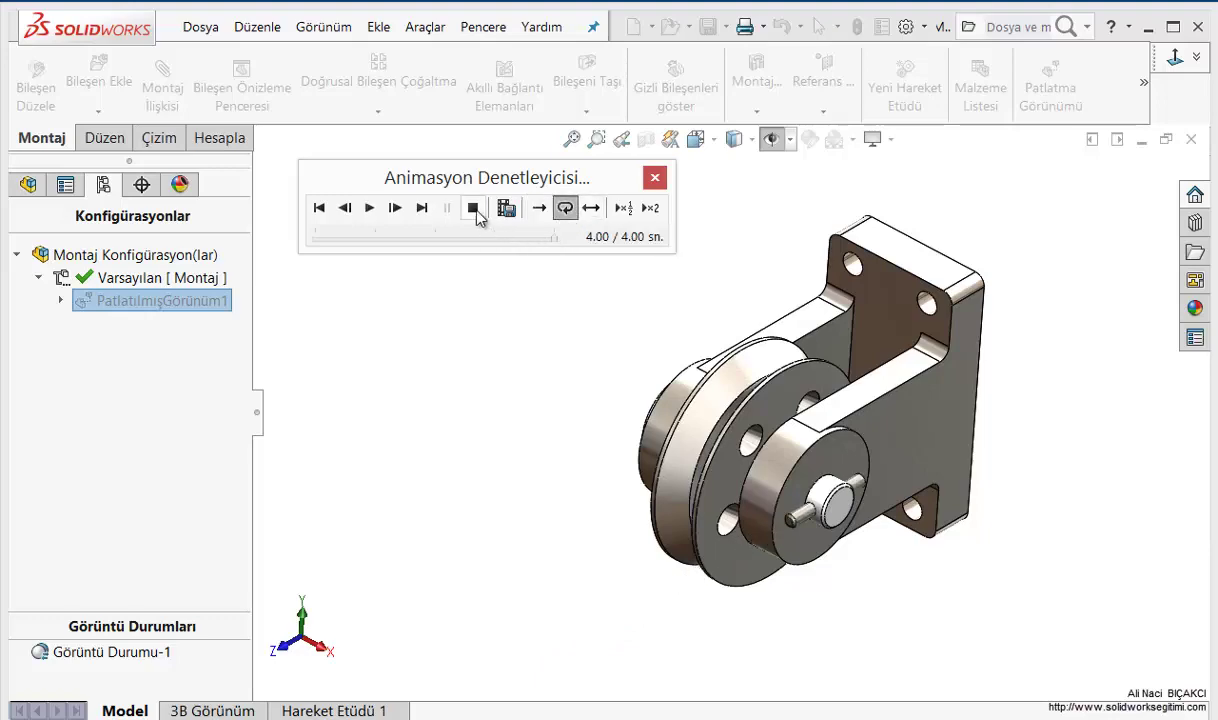
{"action": "left_click", "coordinate": [475, 210]}
{"action": "left_click", "coordinate": [369, 209]}
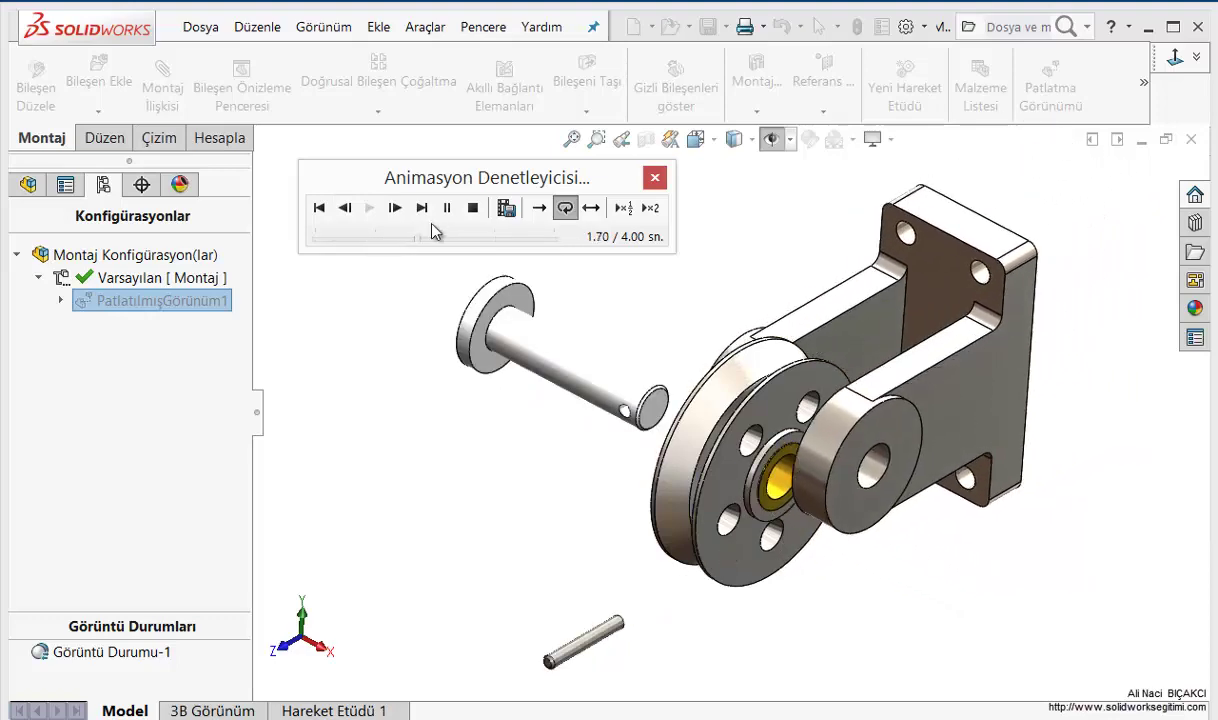
{"action": "left_click", "coordinate": [591, 208]}
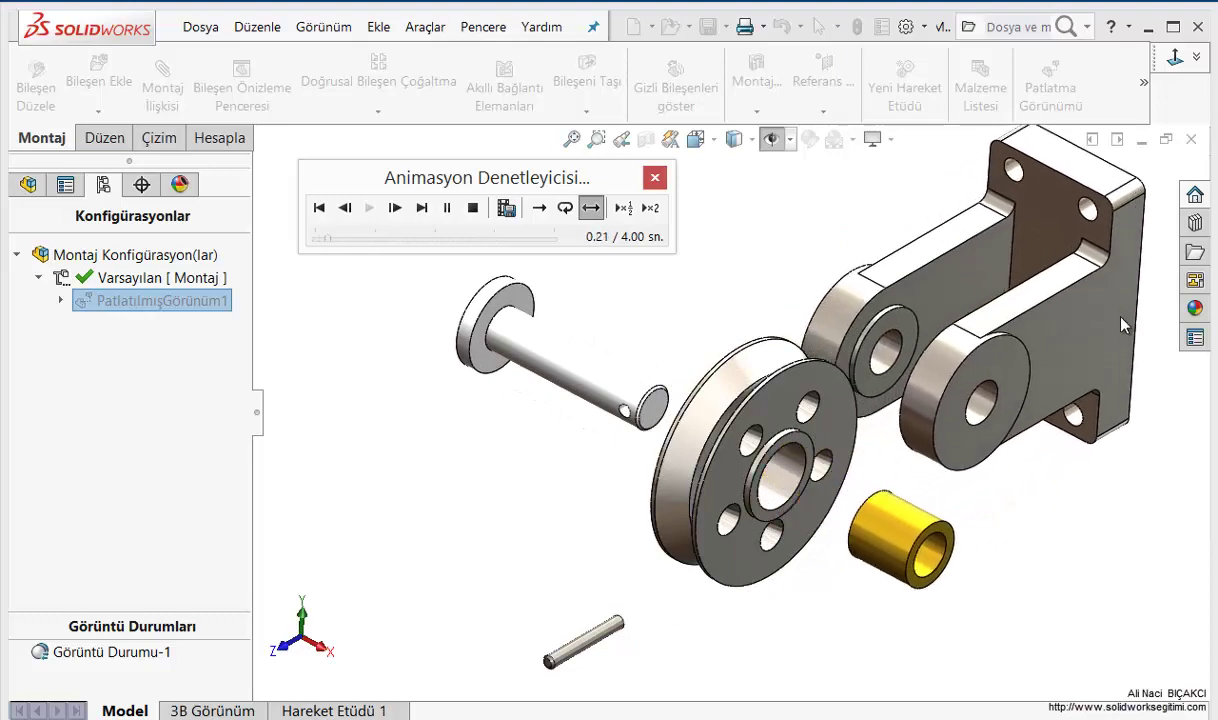
Replay the explode at double then half speed, stop it and close the controller
{"action": "left_click", "coordinate": [650, 208]}
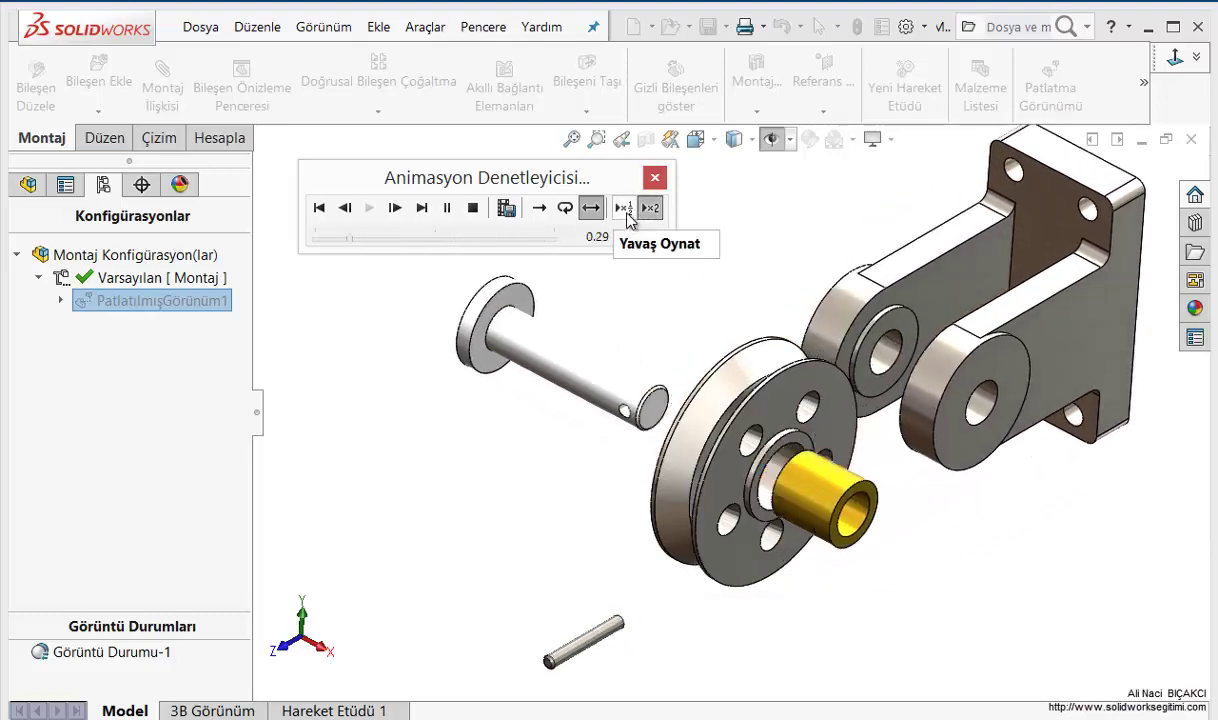
{"action": "left_click", "coordinate": [623, 208]}
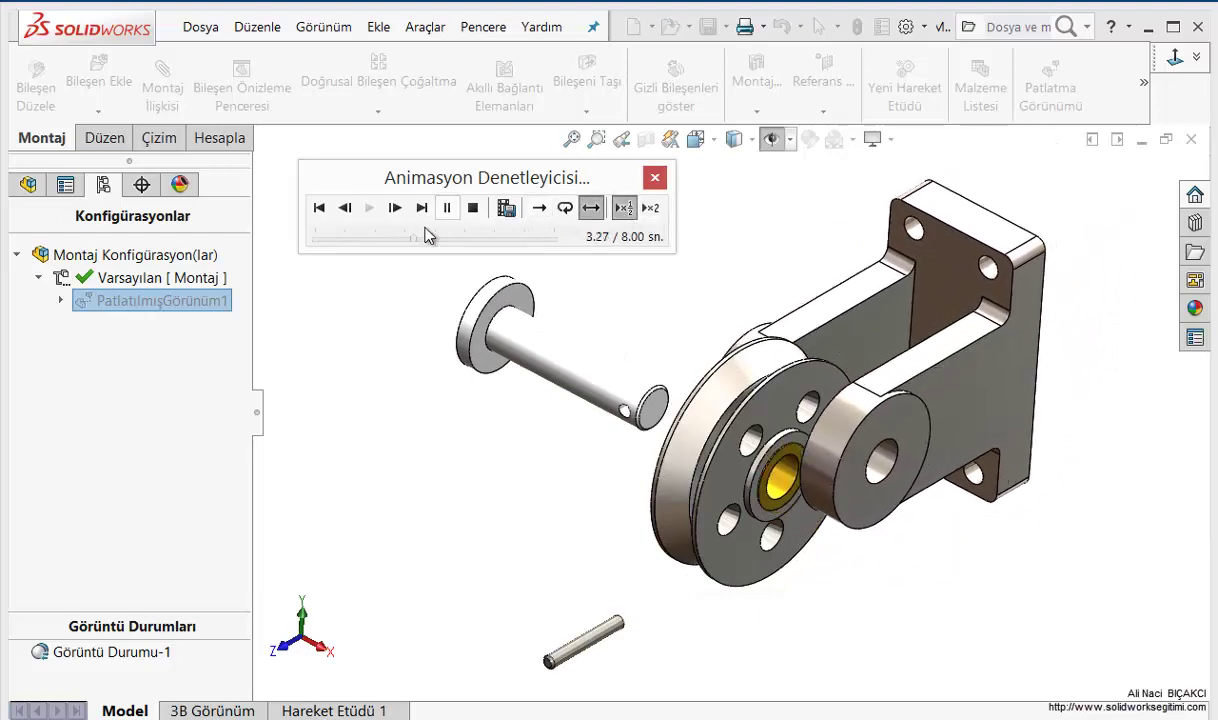
{"action": "left_click_drag", "start_coordinate": [457, 182], "coordinate": [441, 184]}
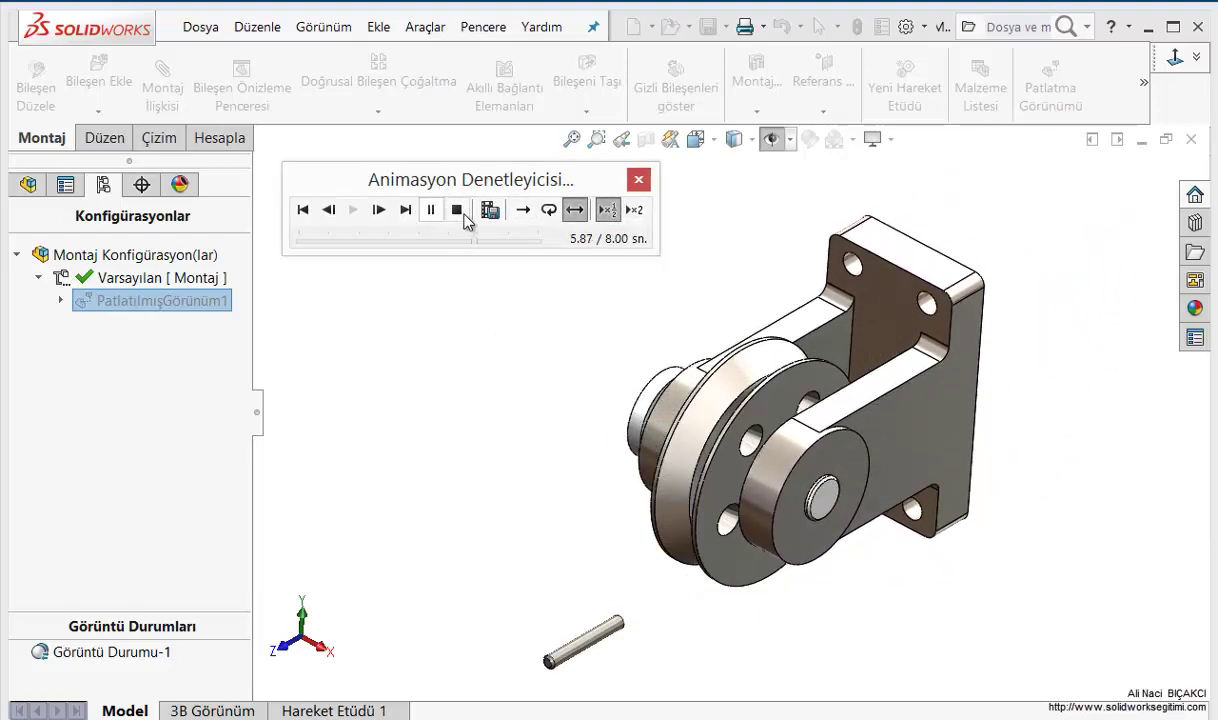
{"action": "left_click", "coordinate": [457, 214]}
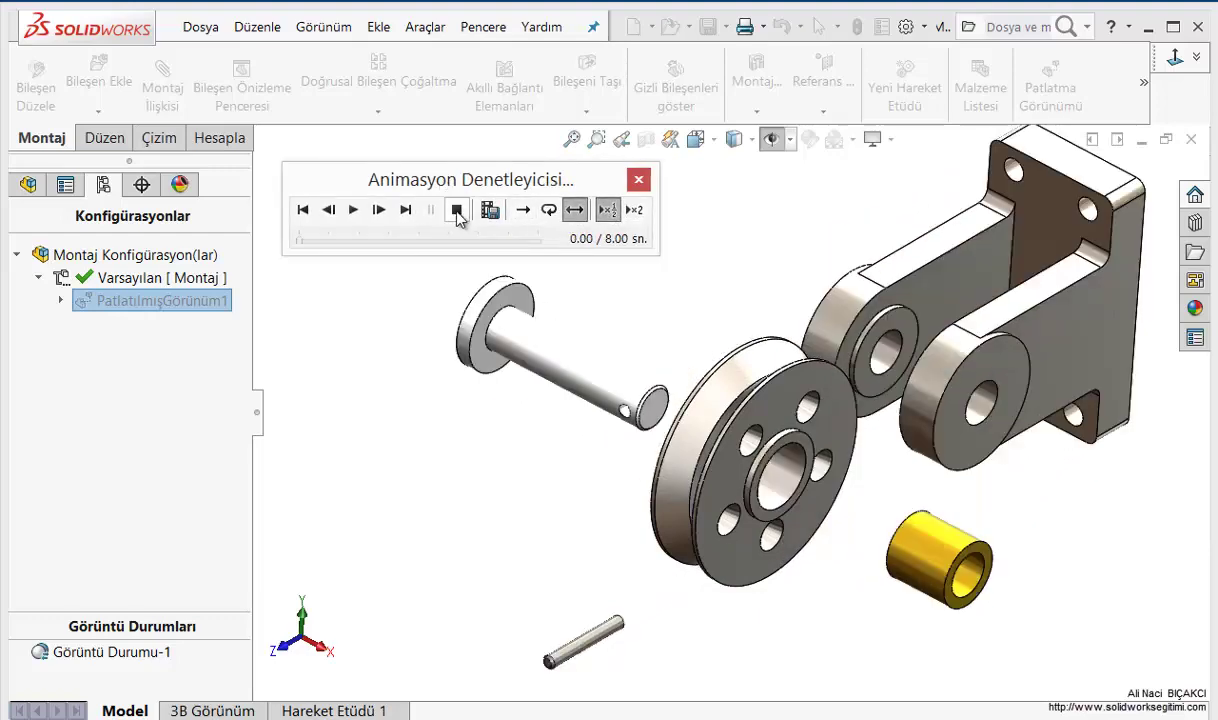
{"action": "left_click", "coordinate": [639, 183]}
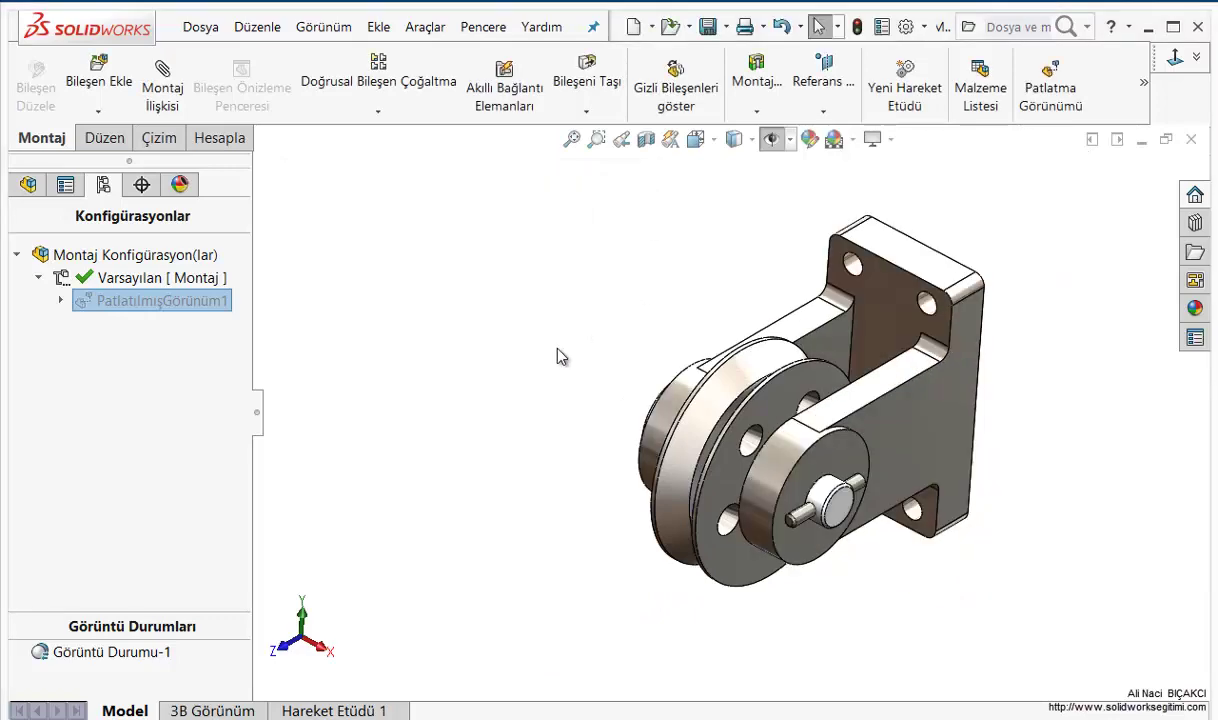
Use the Animation Wizard in Hareket Etüdü 1 to build a 10-second Patlat (explode) animation
{"action": "left_click", "coordinate": [325, 710]}
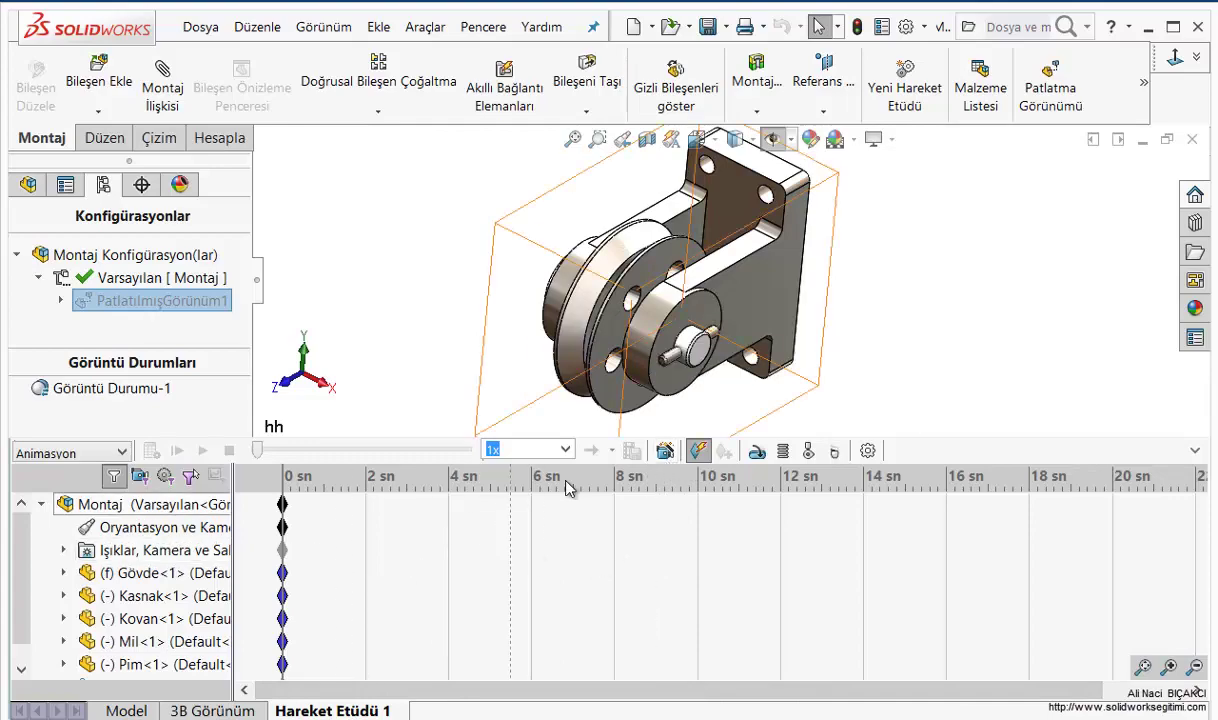
{"action": "left_click", "coordinate": [664, 451]}
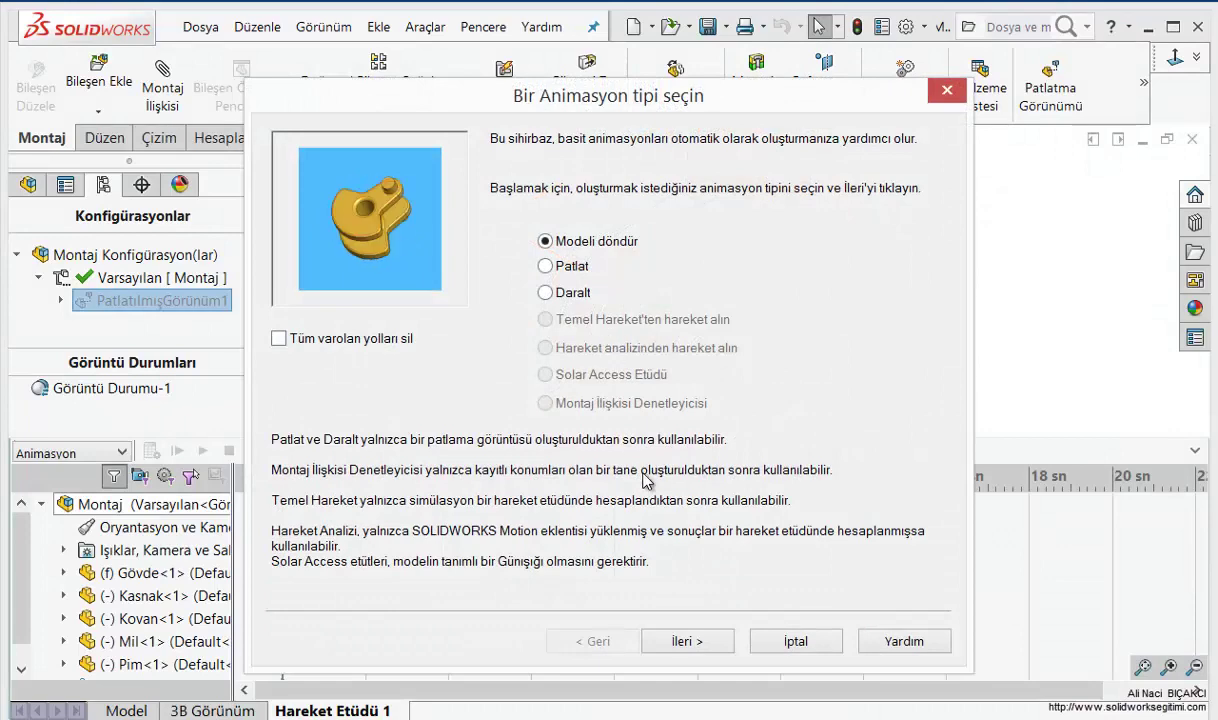
{"action": "left_click", "coordinate": [546, 266]}
{"action": "left_click", "coordinate": [696, 645]}
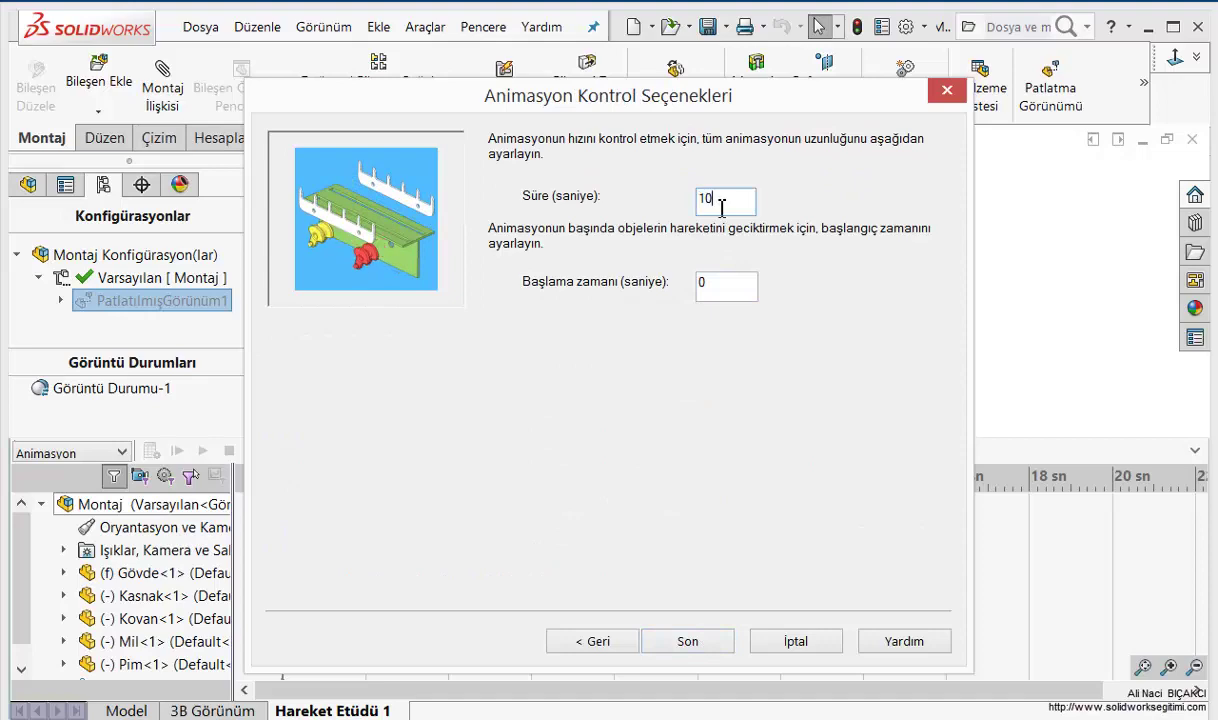
{"action": "left_click", "coordinate": [702, 641]}
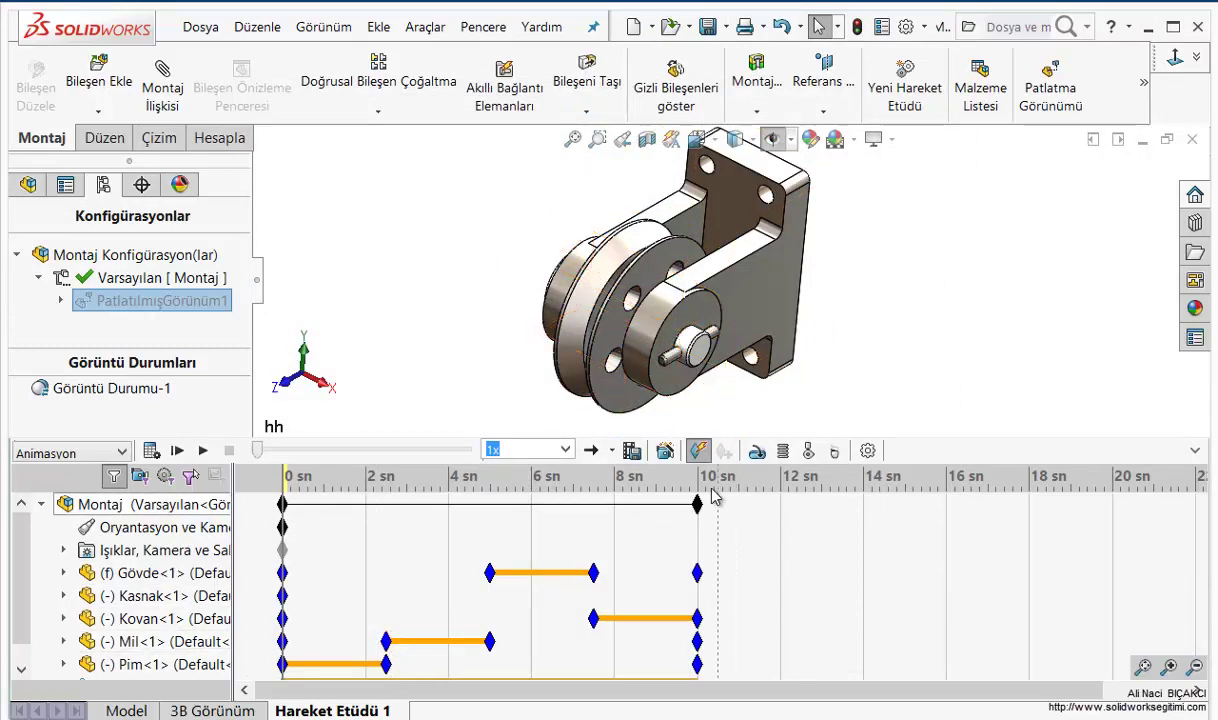
Scrub the timeline to about 2.3, 5 and 7.5 s to watch the pin and shaft slide out
{"action": "left_click", "coordinate": [305, 481]}
{"action": "left_click_drag", "start_coordinate": [313, 483], "coordinate": [384, 500]}
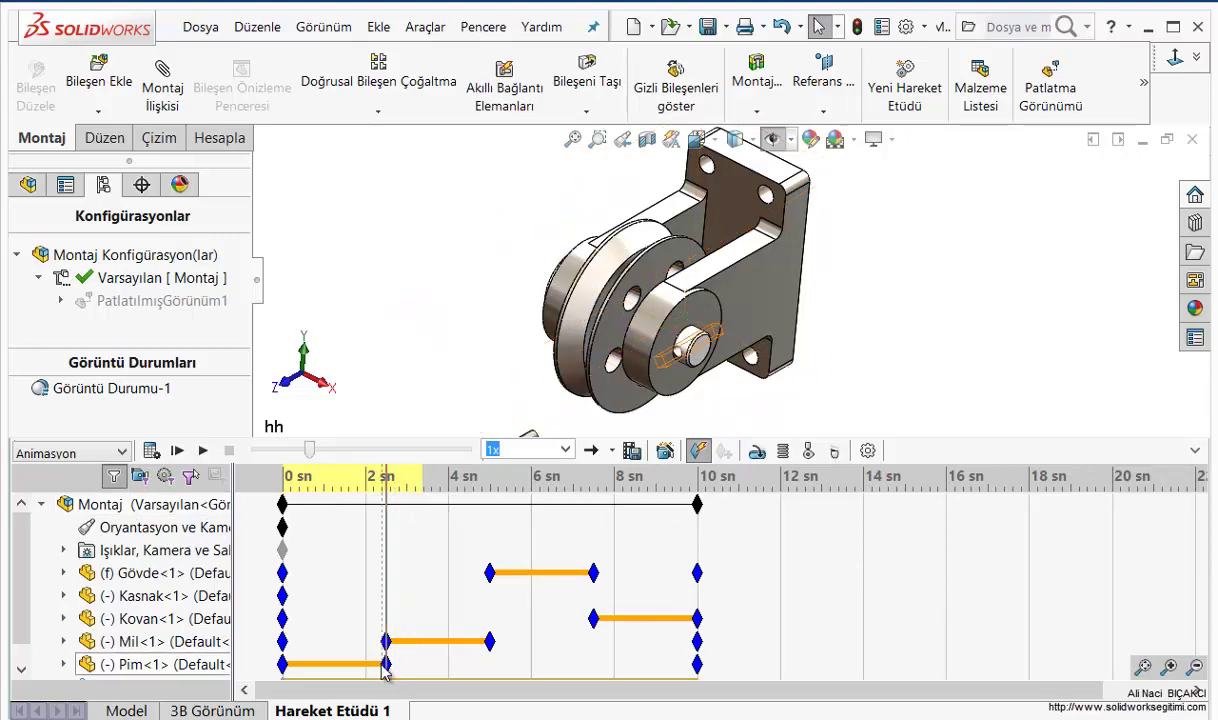
{"action": "left_click_drag", "start_coordinate": [386, 490], "coordinate": [490, 490]}
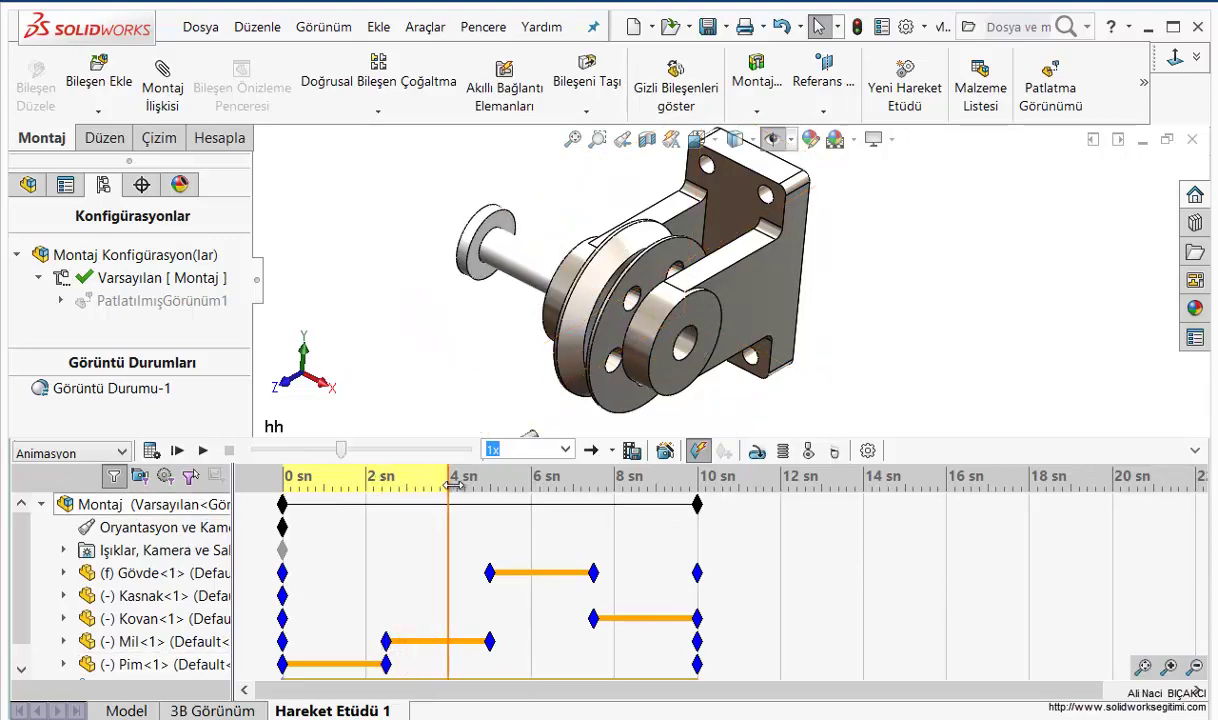
{"action": "mouse_move", "coordinate": [498, 492]}
{"action": "left_mouse_down"}
{"action": "mouse_move", "coordinate": [706, 506]}
{"action": "mouse_move", "coordinate": [693, 507]}
{"action": "left_mouse_up"}
Play the explode animation from the start at normal 1x speed
{"action": "left_click", "coordinate": [508, 514]}
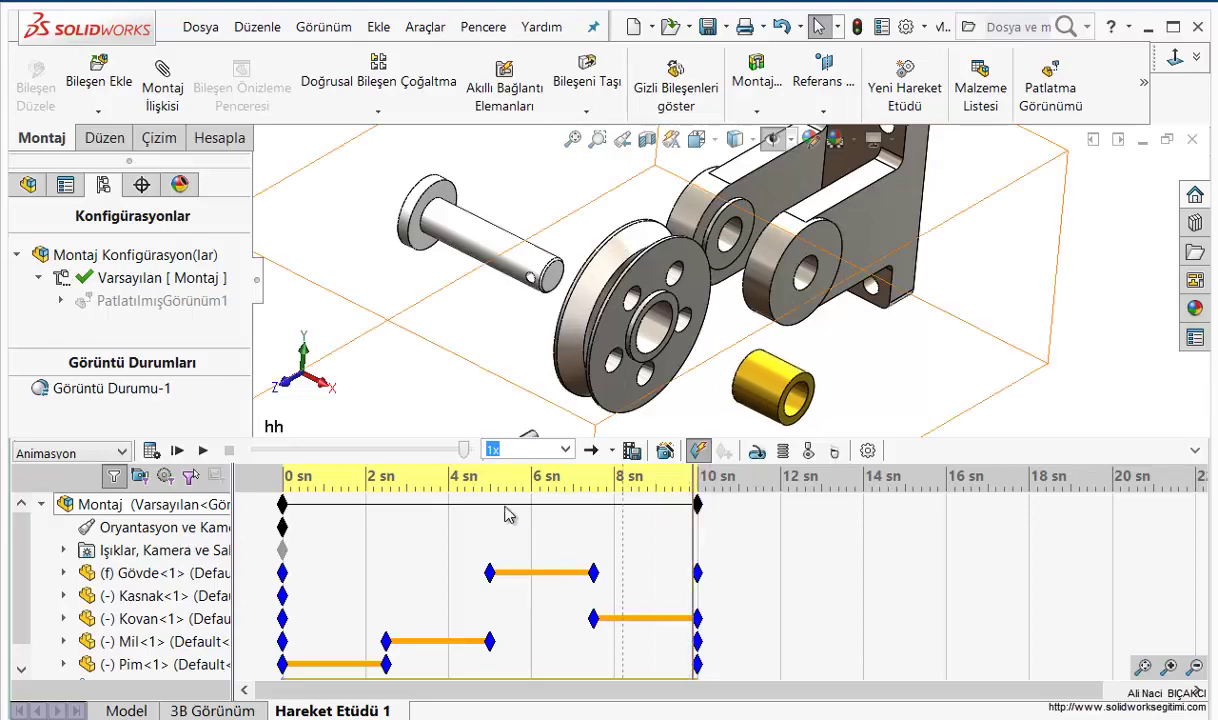
{"action": "left_click", "coordinate": [204, 452]}
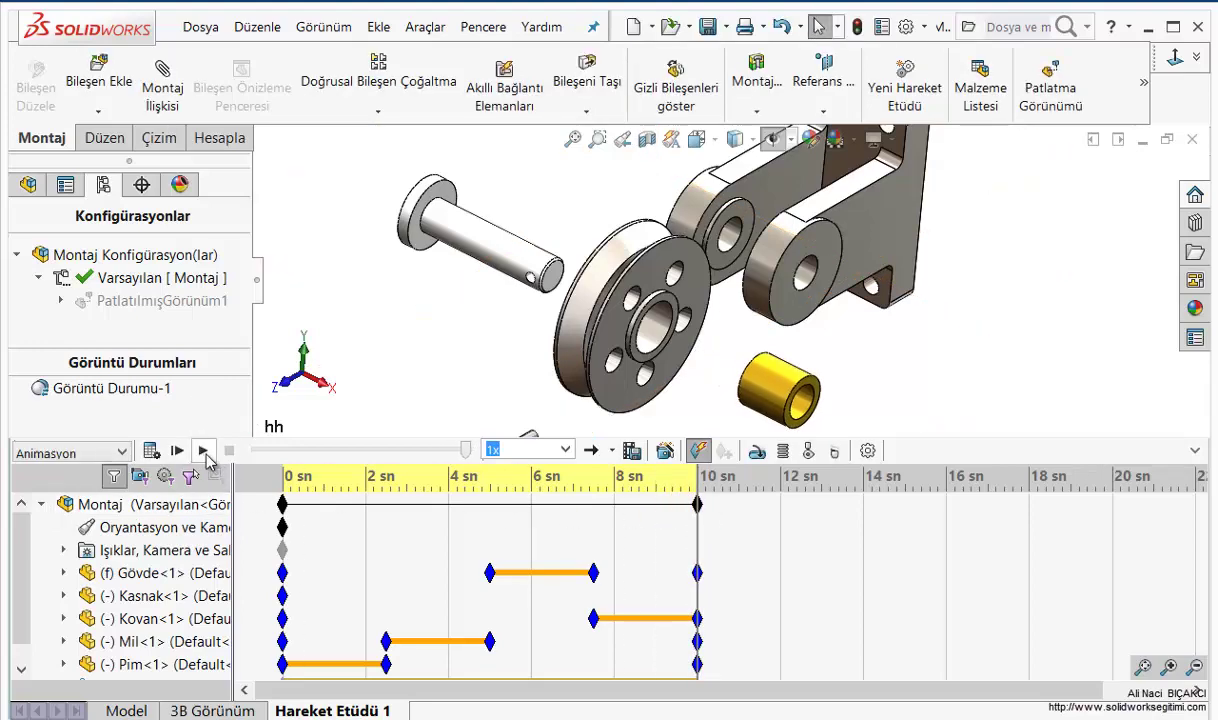
{"action": "left_click", "coordinate": [177, 451]}
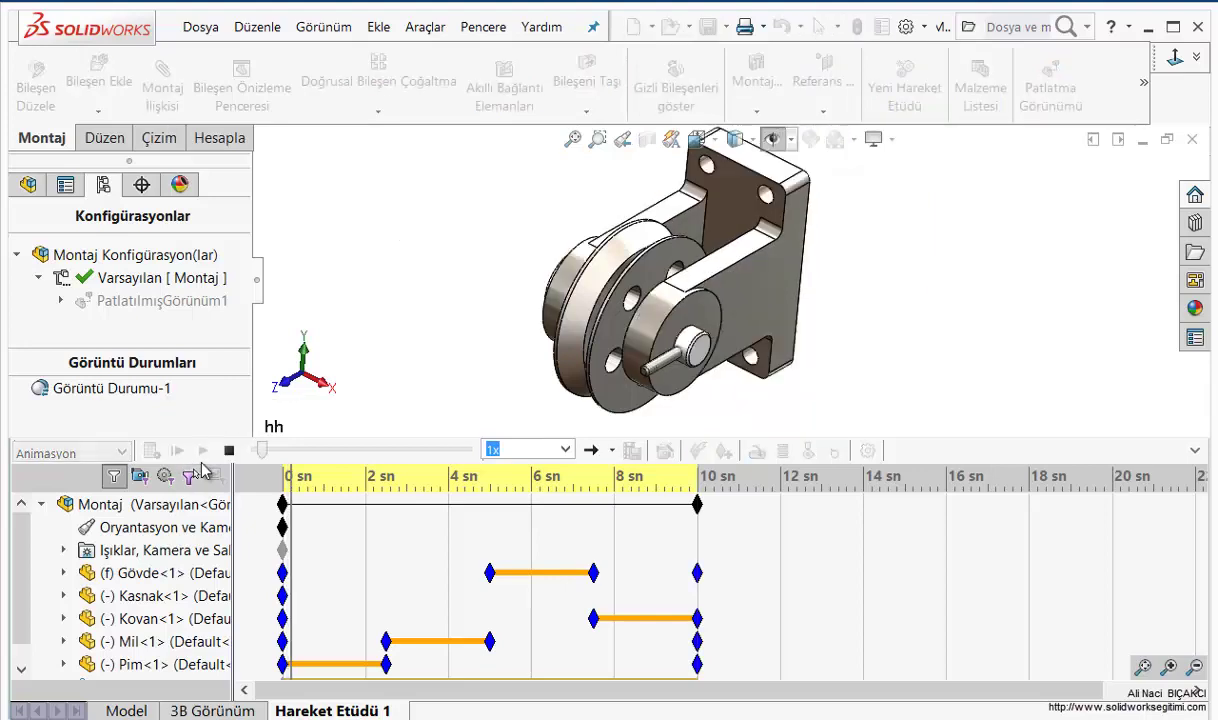
{"action": "left_click", "coordinate": [565, 450]}
{"action": "left_click", "coordinate": [388, 360]}
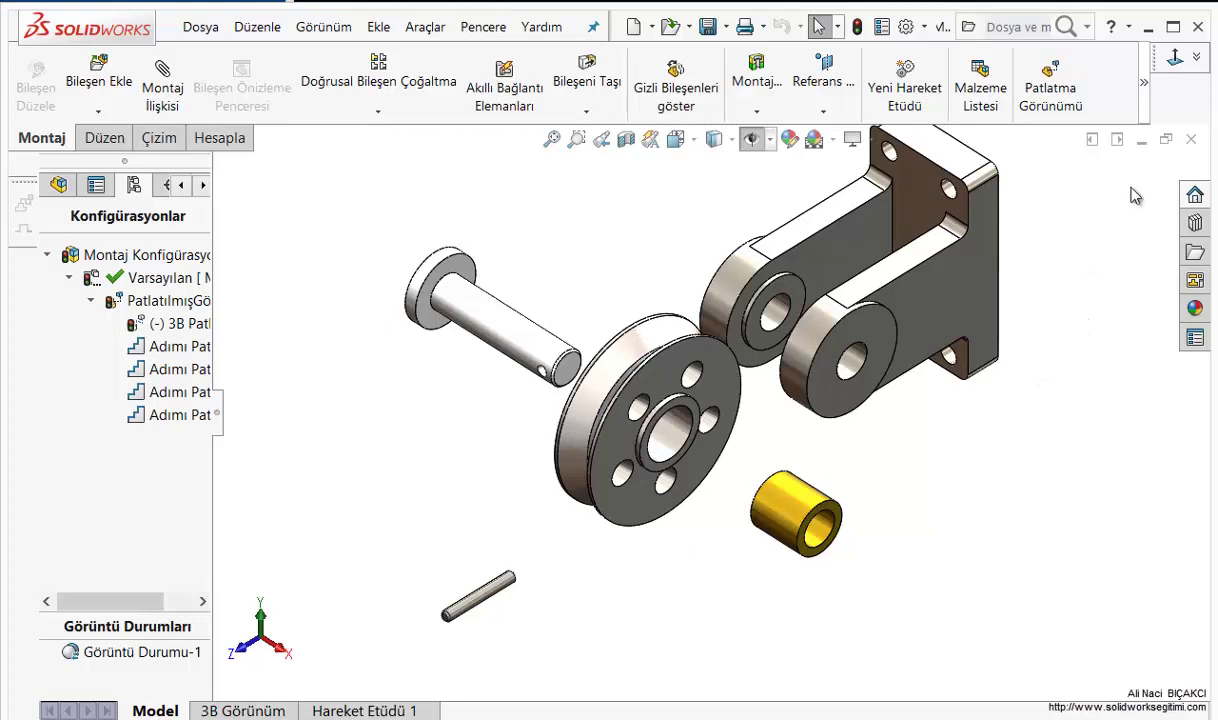
{"action": "mouse_move", "coordinate": [1144, 82]}
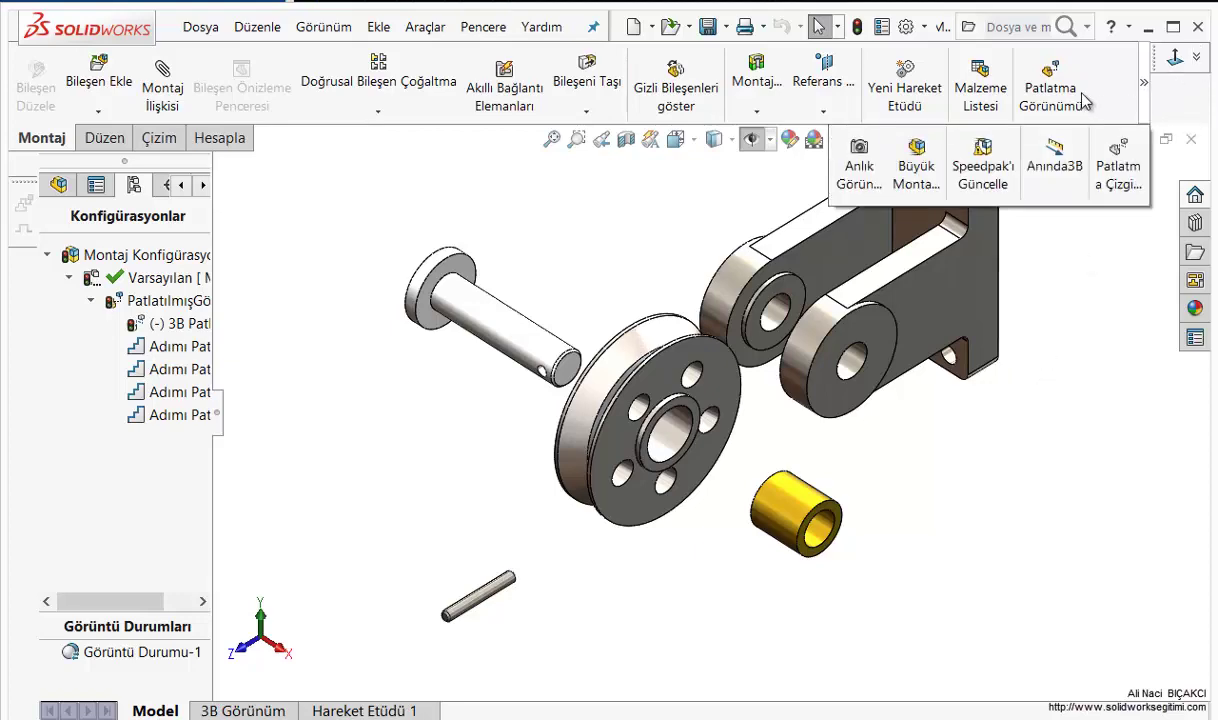
Start Route Line, re-dock its tools, and add a line from the bushing to the pulley bore
{"action": "left_click", "coordinate": [1122, 195]}
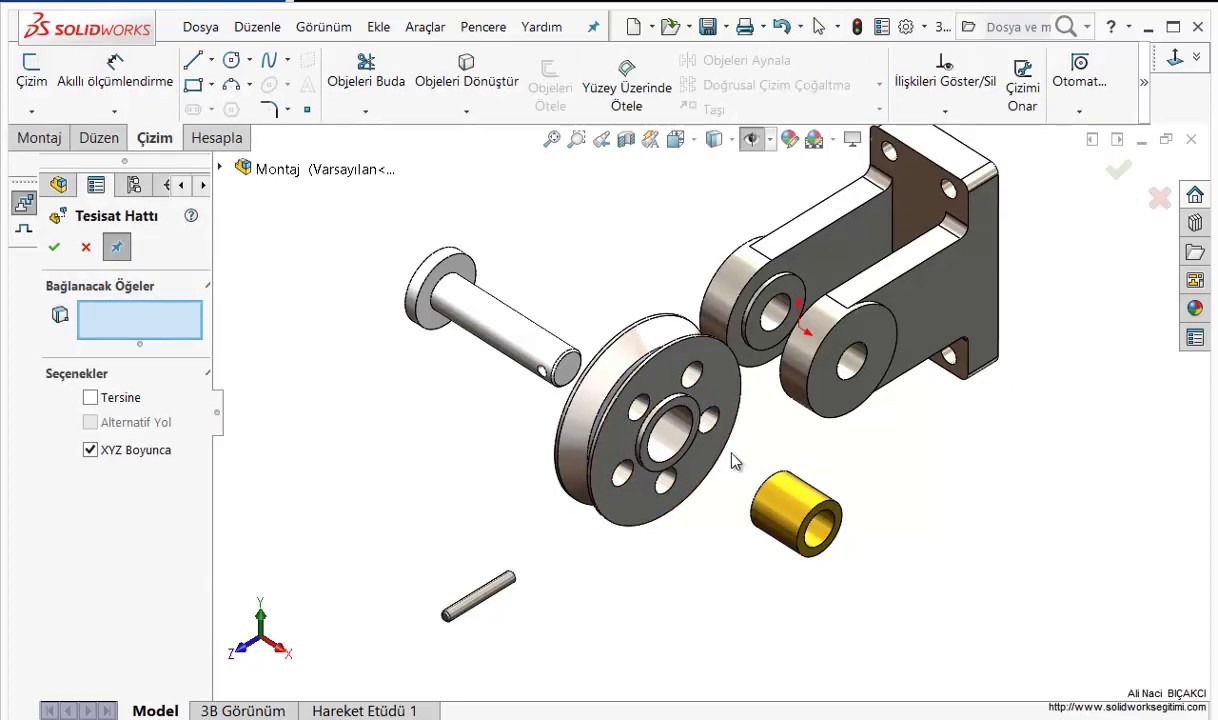
{"action": "scroll", "coordinate": [727, 477], "scroll_direction": "down", "scroll_amount": 3}
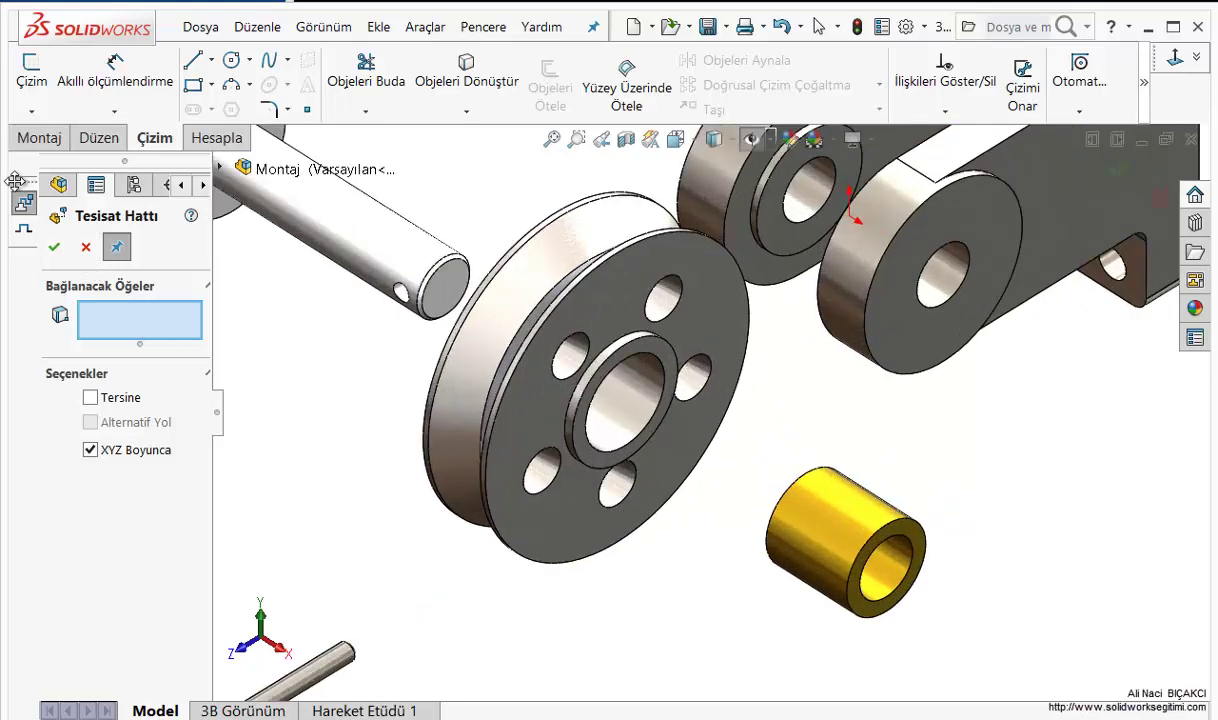
{"action": "left_click_drag", "start_coordinate": [16, 180], "coordinate": [313, 353]}
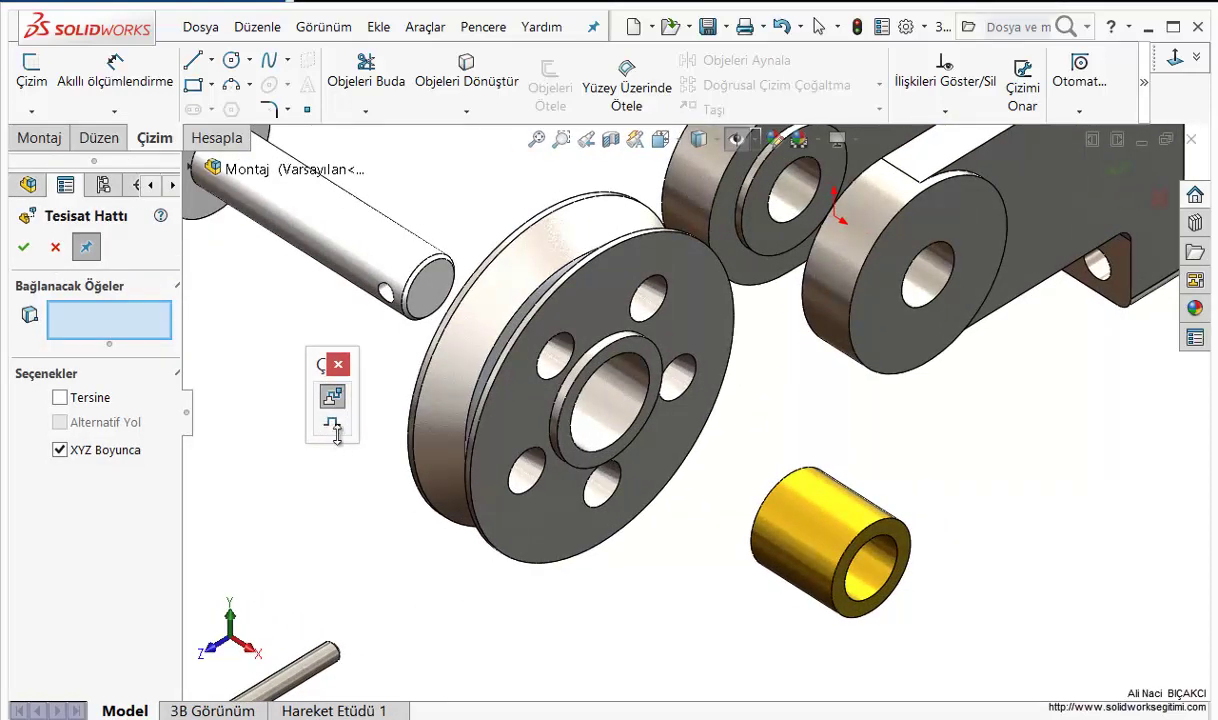
{"action": "left_click_drag", "start_coordinate": [336, 432], "coordinate": [329, 370]}
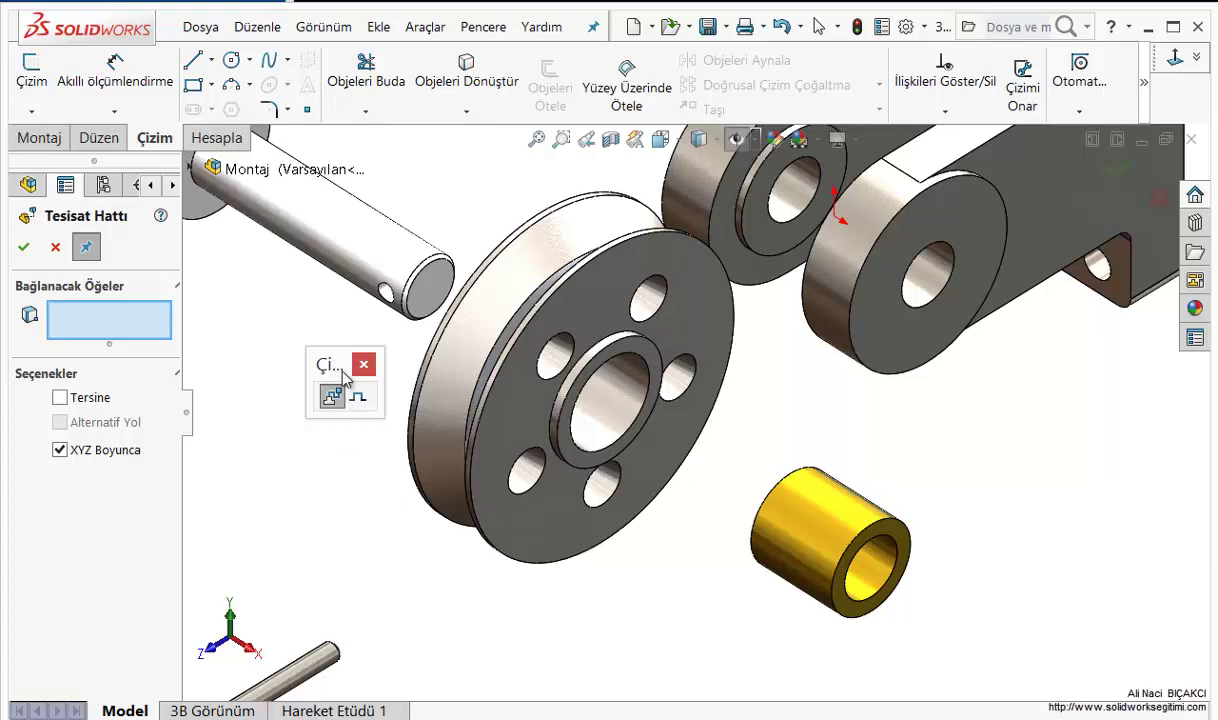
{"action": "left_click_drag", "start_coordinate": [343, 375], "coordinate": [16, 211]}
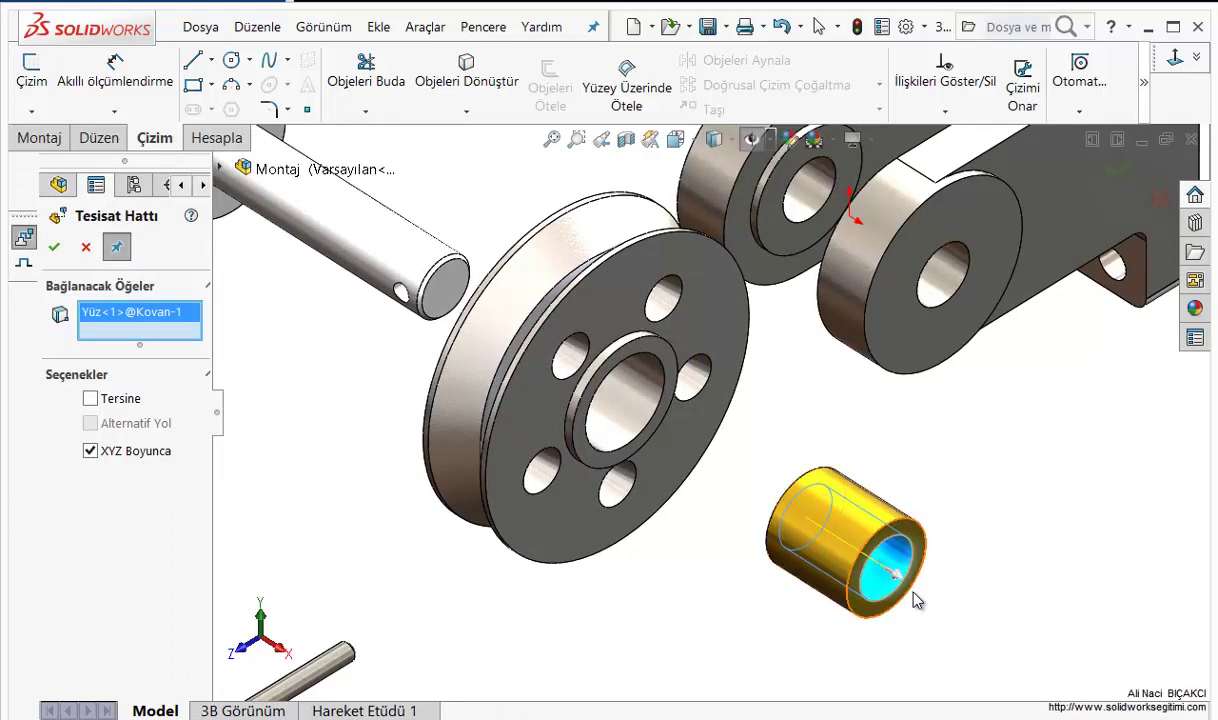
{"action": "scroll", "coordinate": [885, 568], "scroll_direction": "down", "scroll_amount": 2}
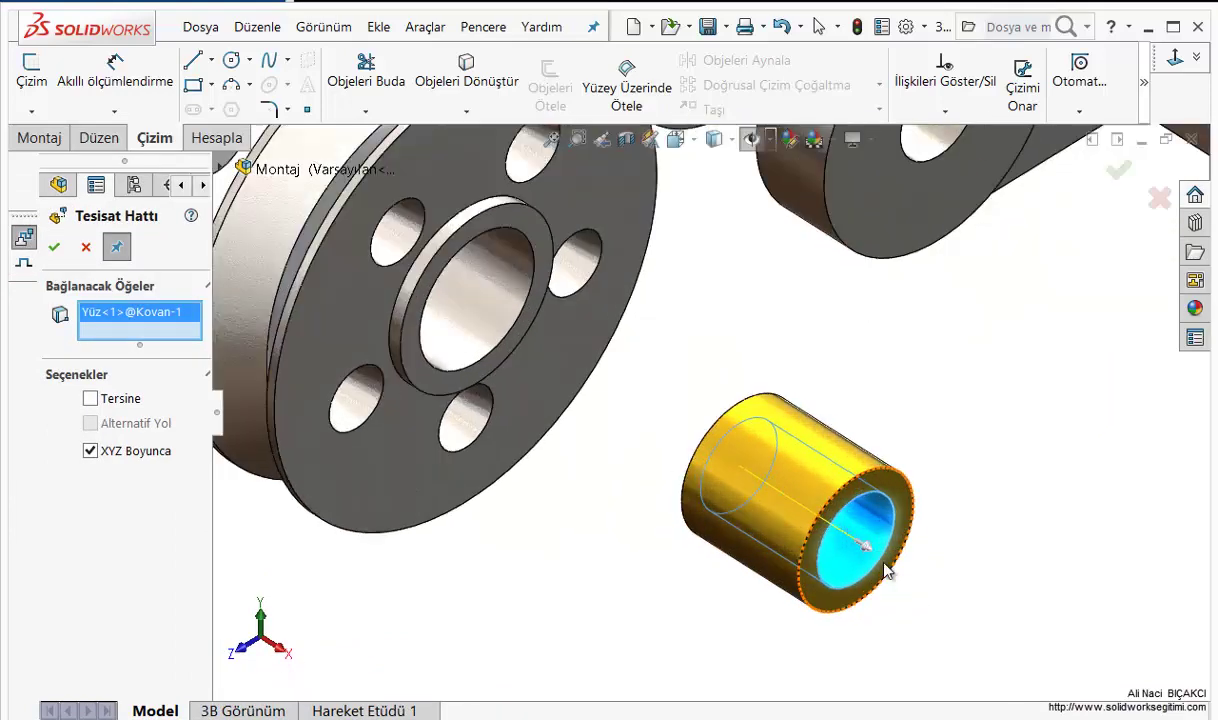
{"action": "left_click", "coordinate": [470, 306]}
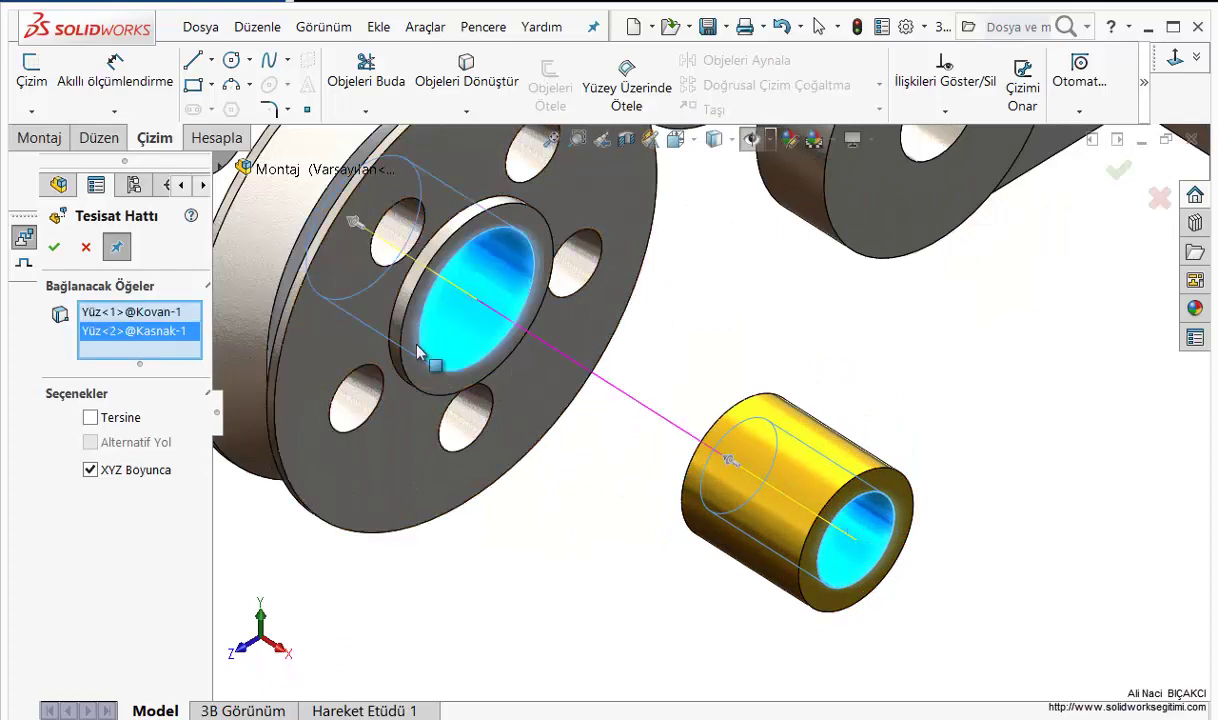
{"action": "scroll", "coordinate": [650, 390], "scroll_direction": "up", "scroll_amount": 3}
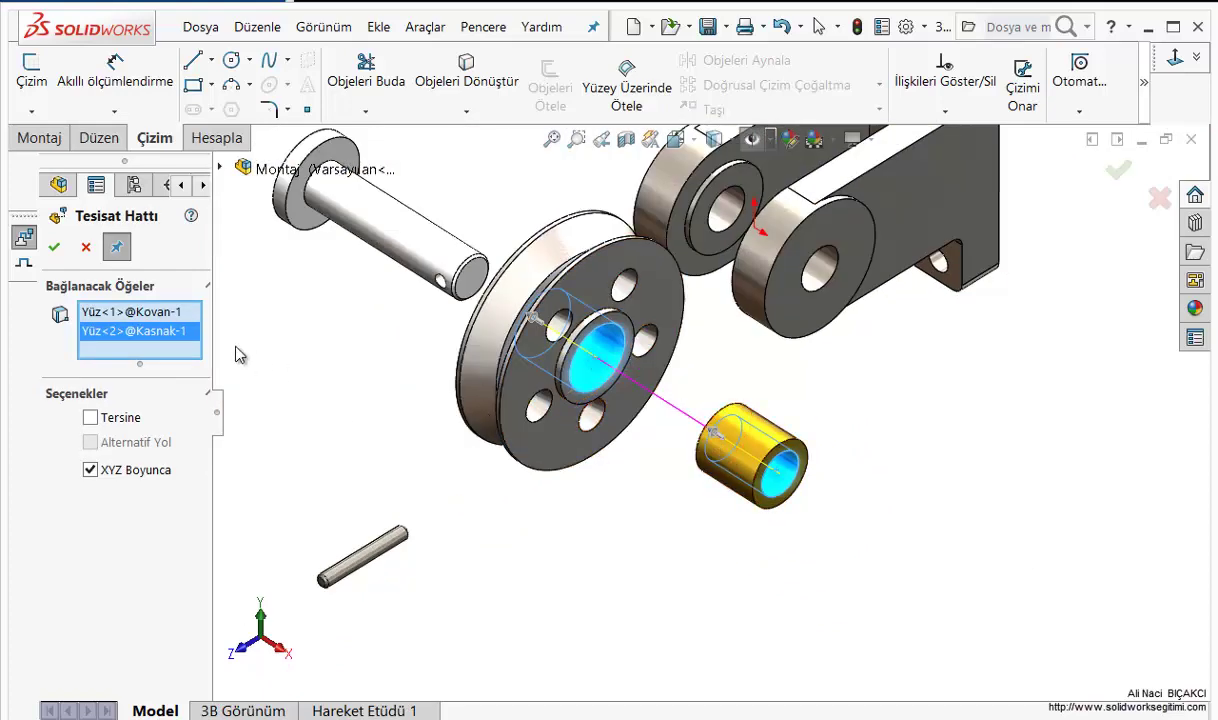
{"action": "left_click", "coordinate": [55, 248]}
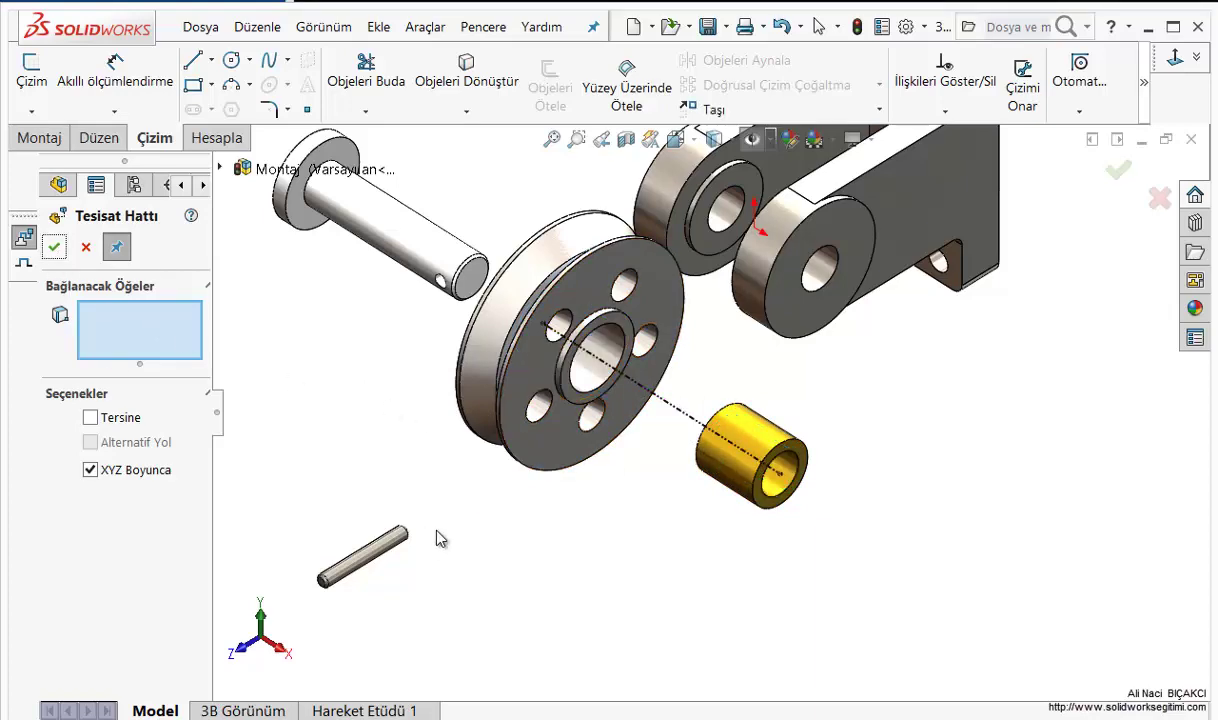
Add an explode route line from the shaft's cylindrical face to the pulley bore
{"action": "scroll", "coordinate": [440, 535], "scroll_direction": "down", "scroll_amount": 1}
{"action": "middle_click_drag", "start_coordinate": [672, 453], "coordinate": [423, 279]}
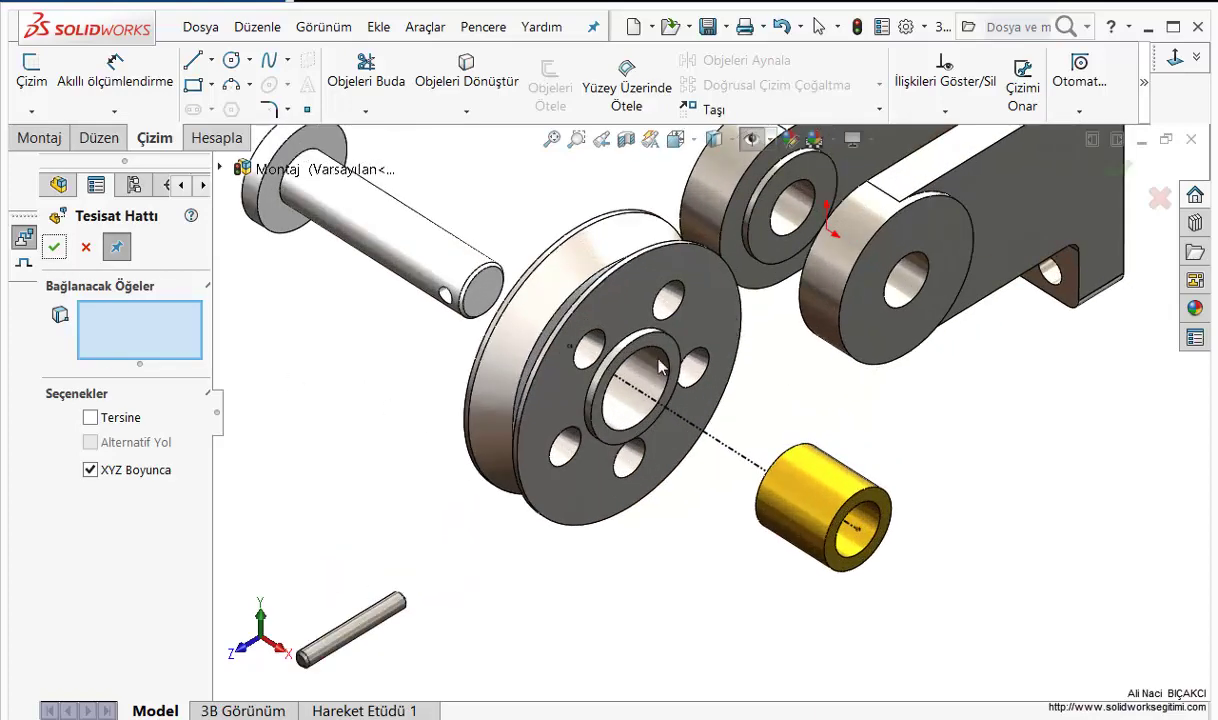
{"action": "left_click", "coordinate": [423, 263]}
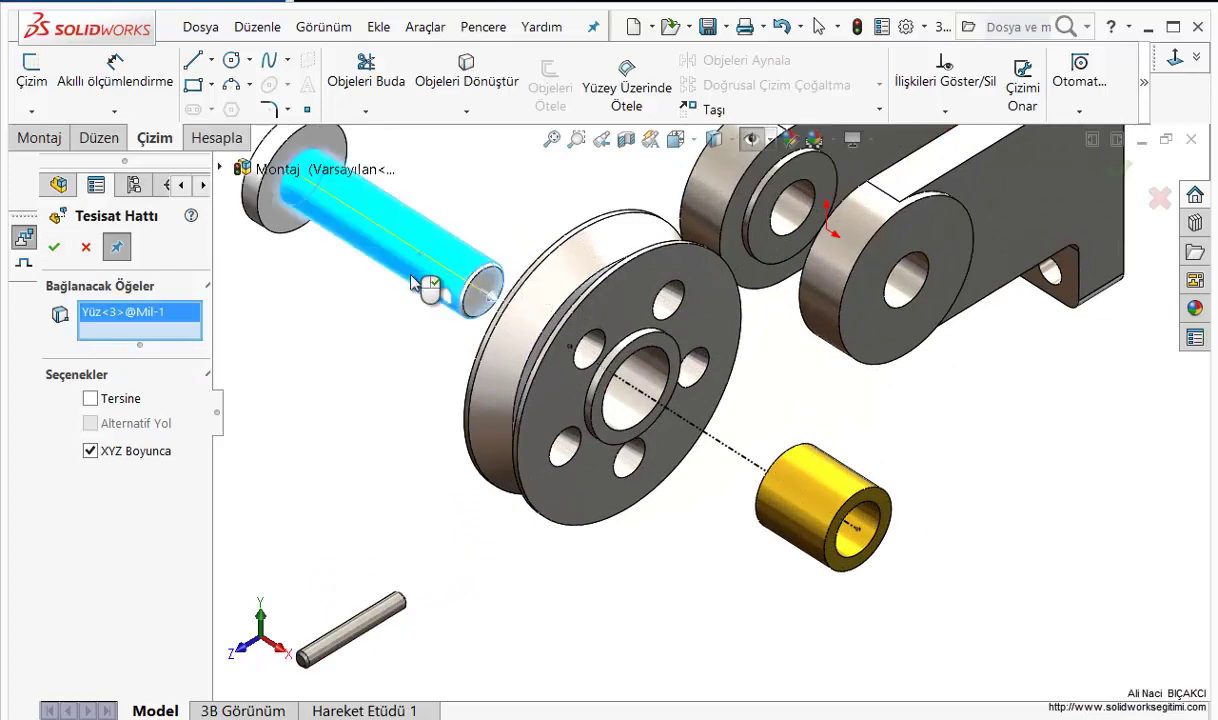
{"action": "left_click", "coordinate": [632, 418]}
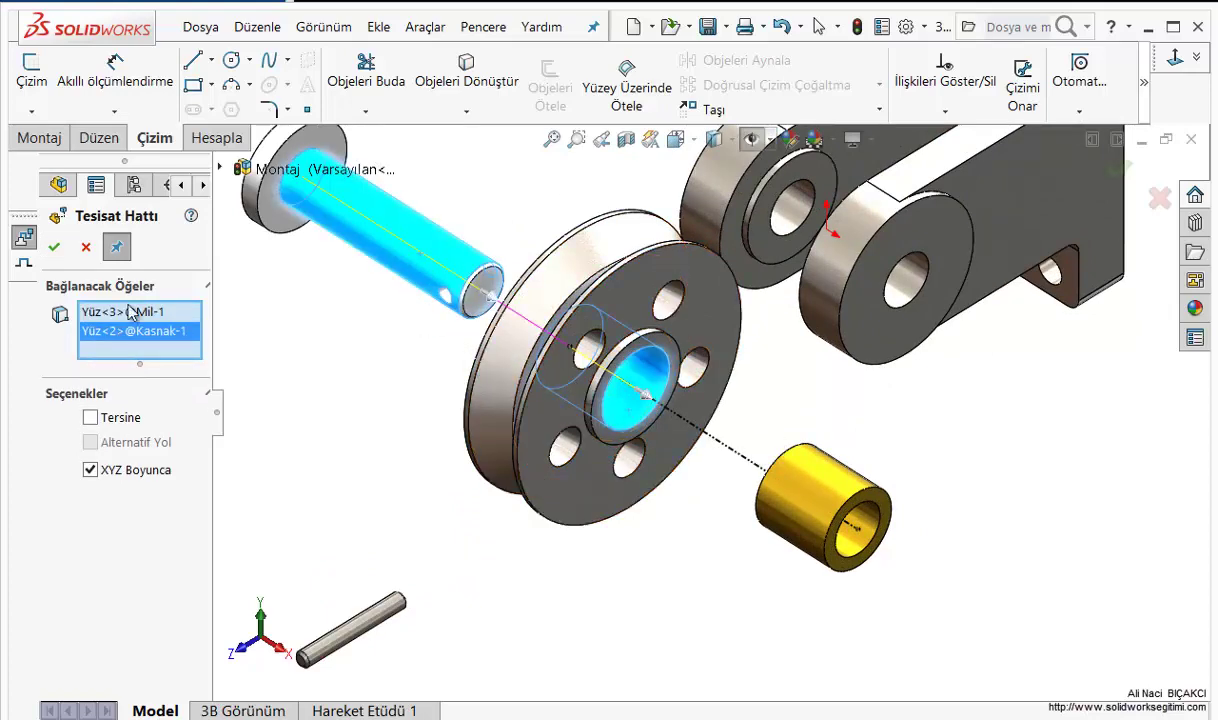
{"action": "left_click", "coordinate": [54, 249]}
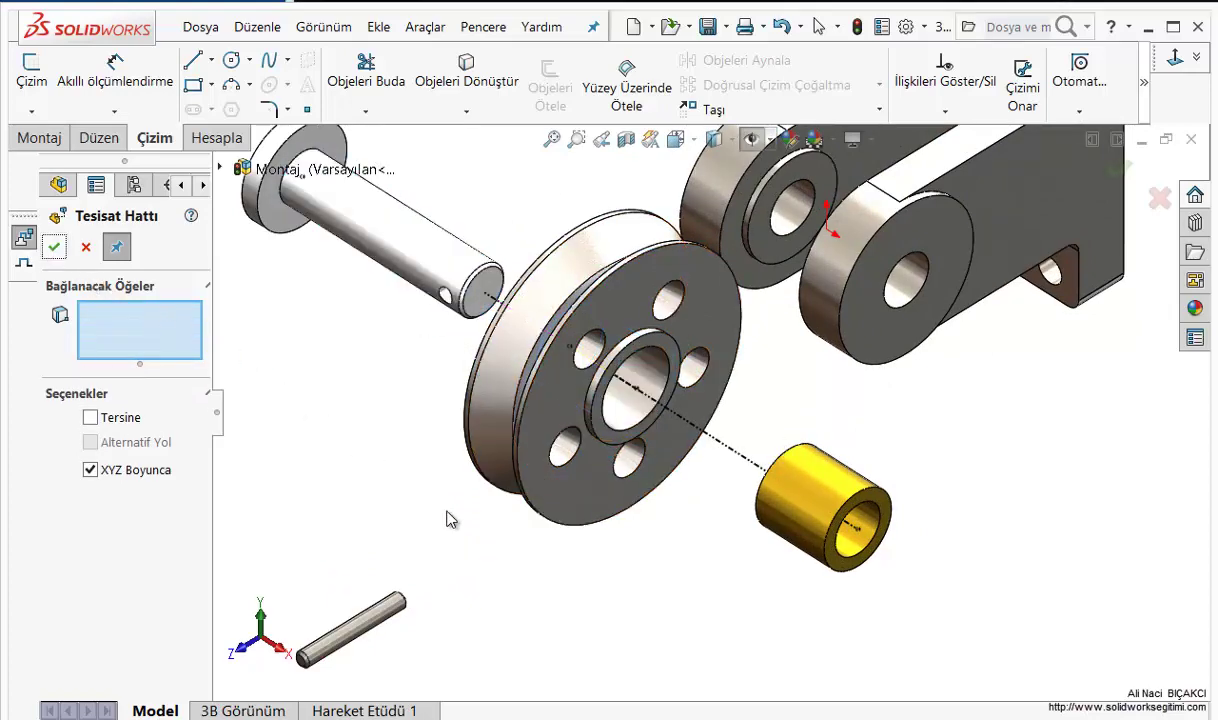
Add an explode route line from the pin face to the shaft's end face
{"action": "left_click", "coordinate": [392, 618]}
{"action": "scroll", "coordinate": [457, 344], "scroll_direction": "down", "scroll_amount": 2}
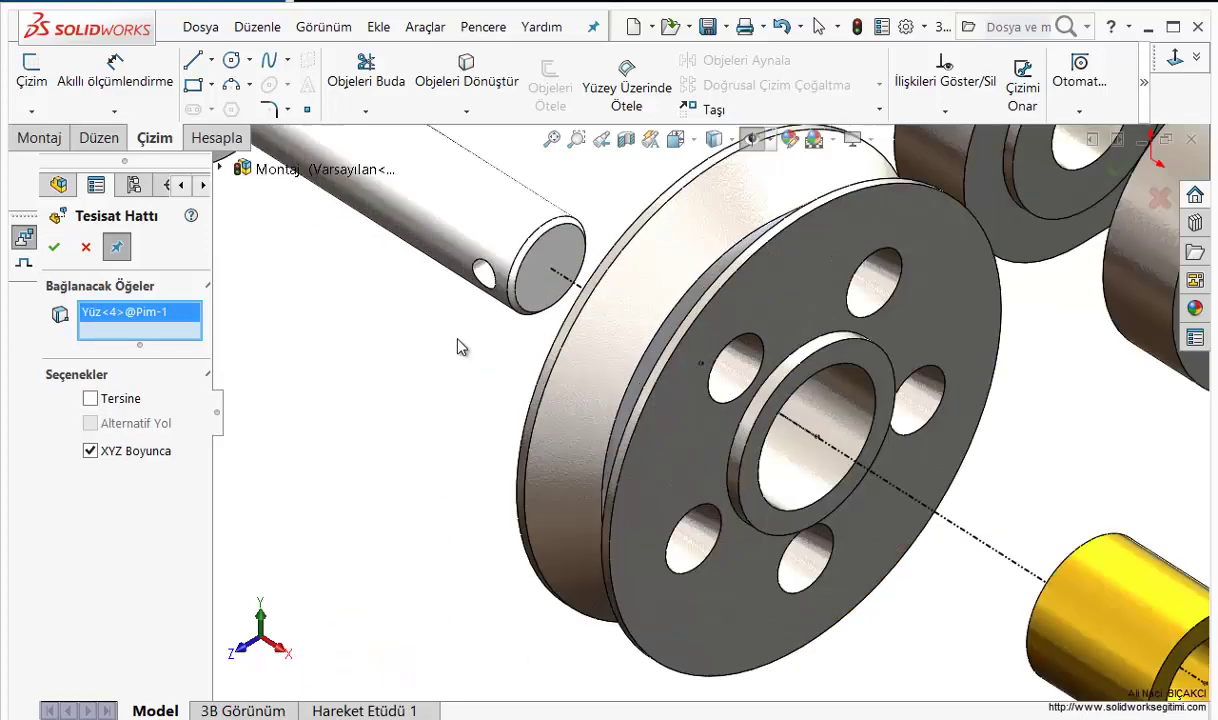
{"action": "scroll", "coordinate": [457, 344], "scroll_direction": "down", "scroll_amount": 3}
{"action": "left_click", "coordinate": [566, 247]}
{"action": "scroll", "coordinate": [563, 470], "scroll_direction": "up", "scroll_amount": 2}
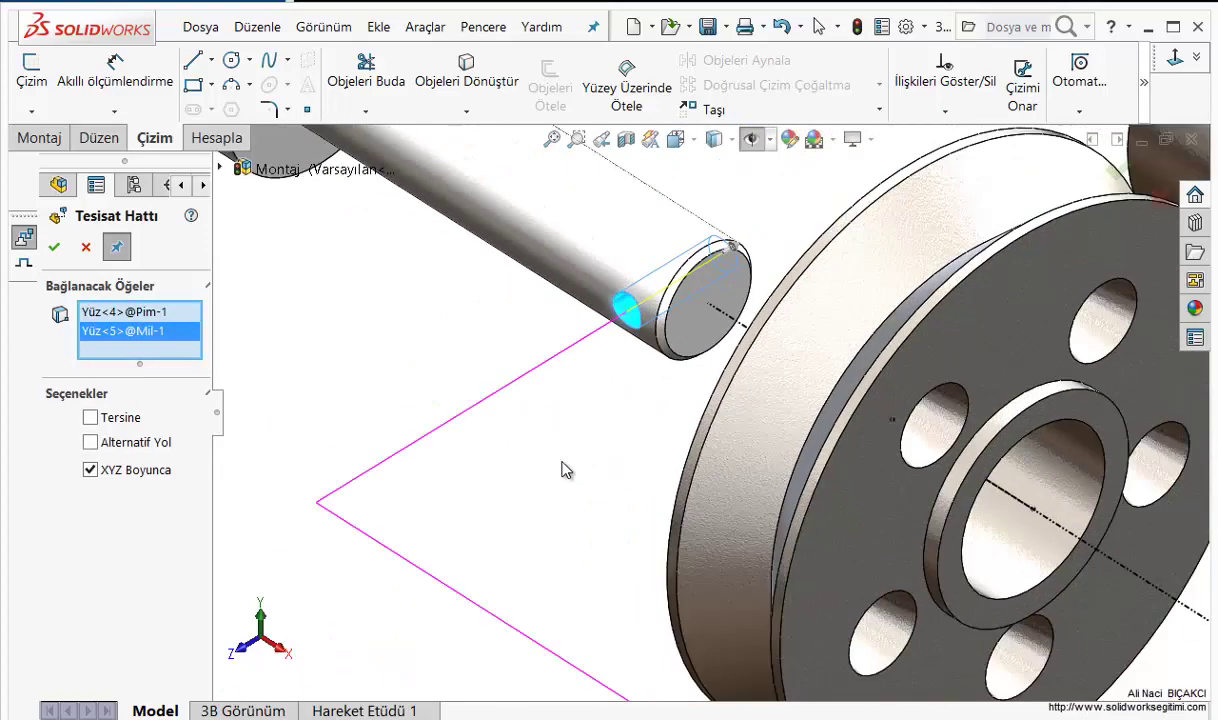
{"action": "scroll", "coordinate": [563, 470], "scroll_direction": "up", "scroll_amount": 2}
{"action": "left_click", "coordinate": [54, 247]}
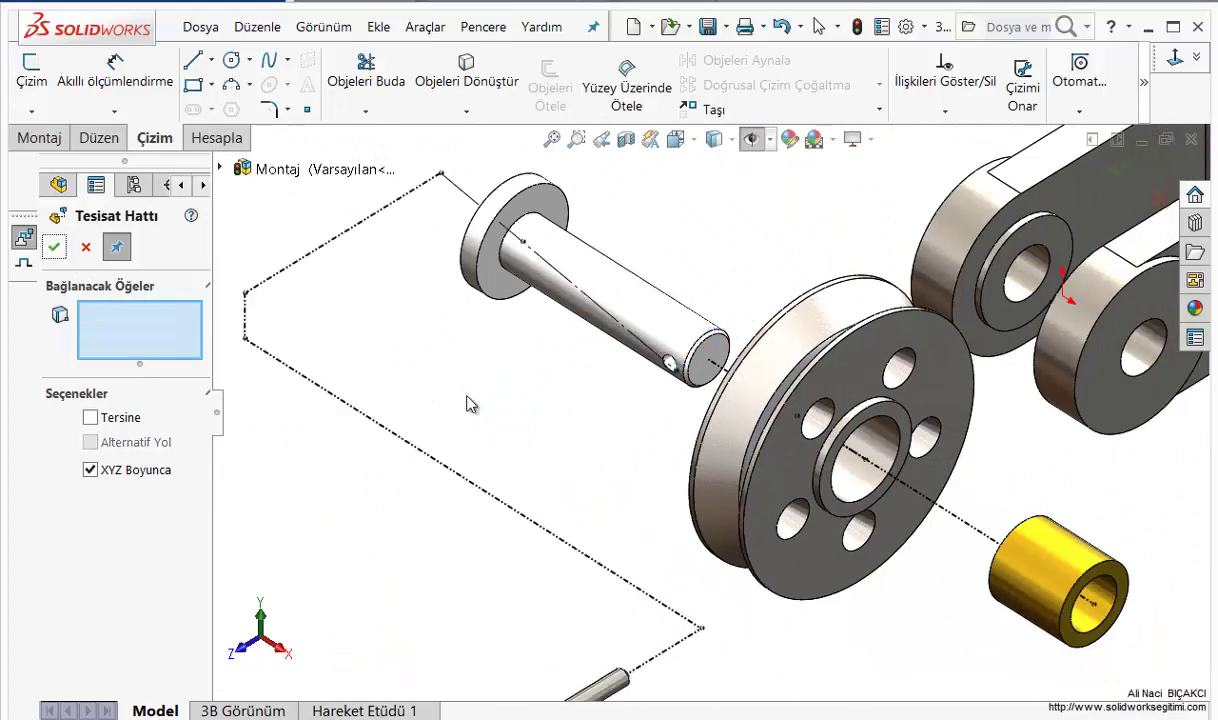
Link the bracket's back face to the pulley with Alternatif Yol and Tersine, then finish route lines
{"action": "scroll", "coordinate": [998, 321], "scroll_direction": "up", "scroll_amount": 3}
{"action": "scroll", "coordinate": [952, 290], "scroll_direction": "down", "scroll_amount": 1}
{"action": "left_click", "coordinate": [952, 290]}
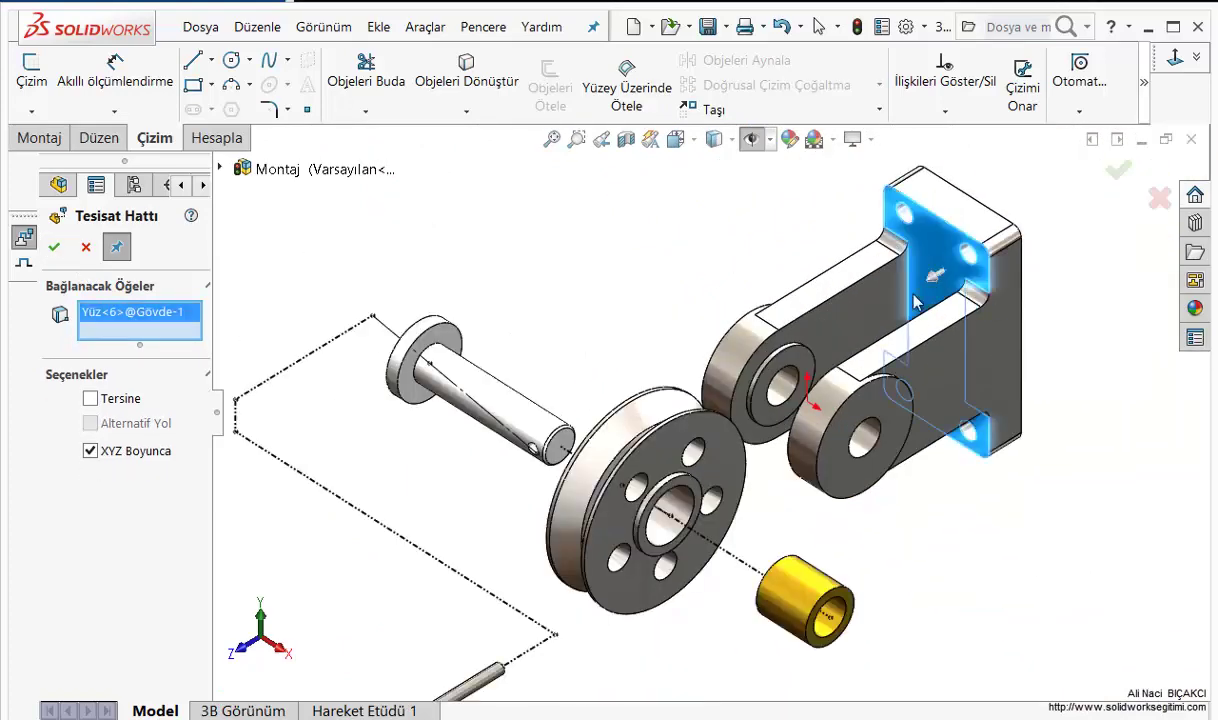
{"action": "left_click", "coordinate": [727, 460]}
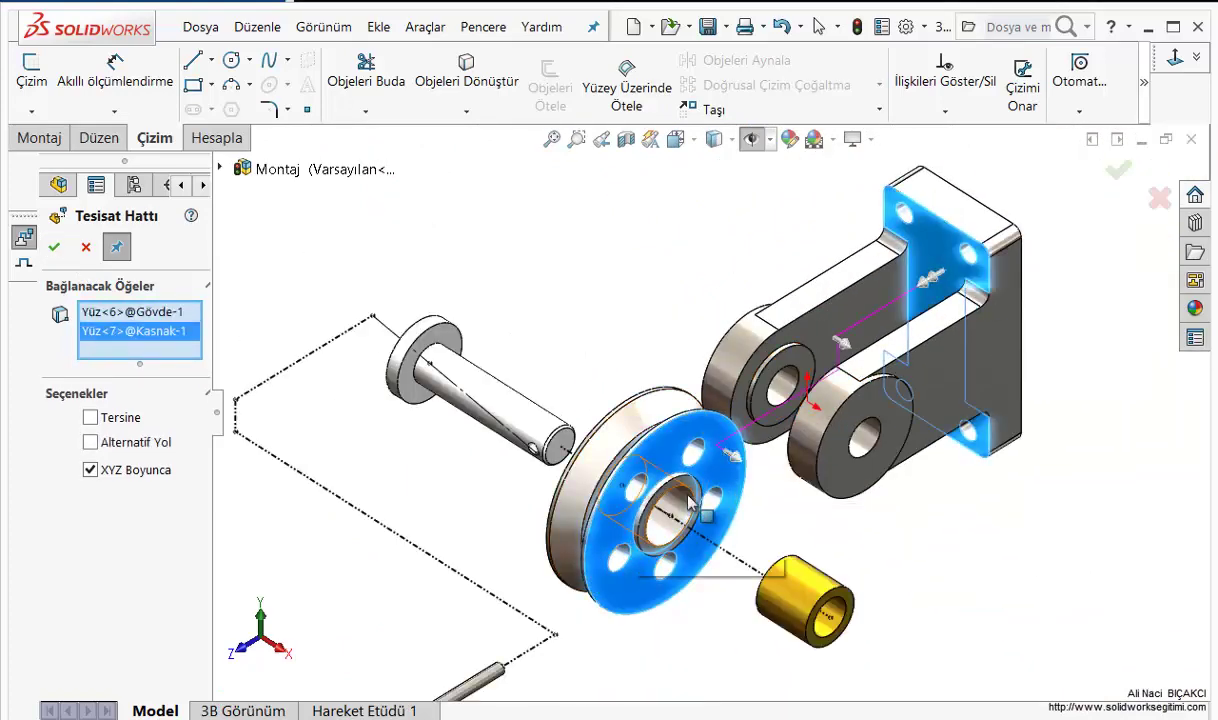
{"action": "left_click", "coordinate": [91, 443]}
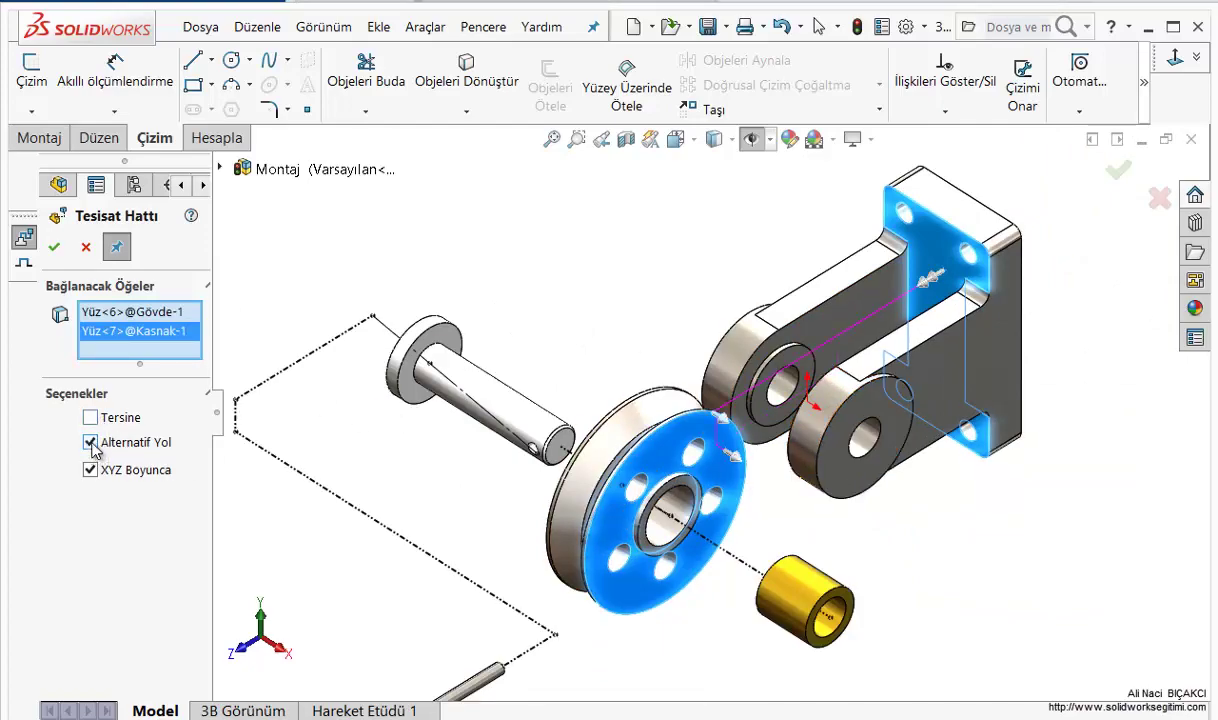
{"action": "mouse_move", "coordinate": [883, 434]}
{"action": "middle_mouse_down"}
{"action": "mouse_move", "coordinate": [908, 565]}
{"action": "mouse_move", "coordinate": [868, 538]}
{"action": "middle_mouse_up"}
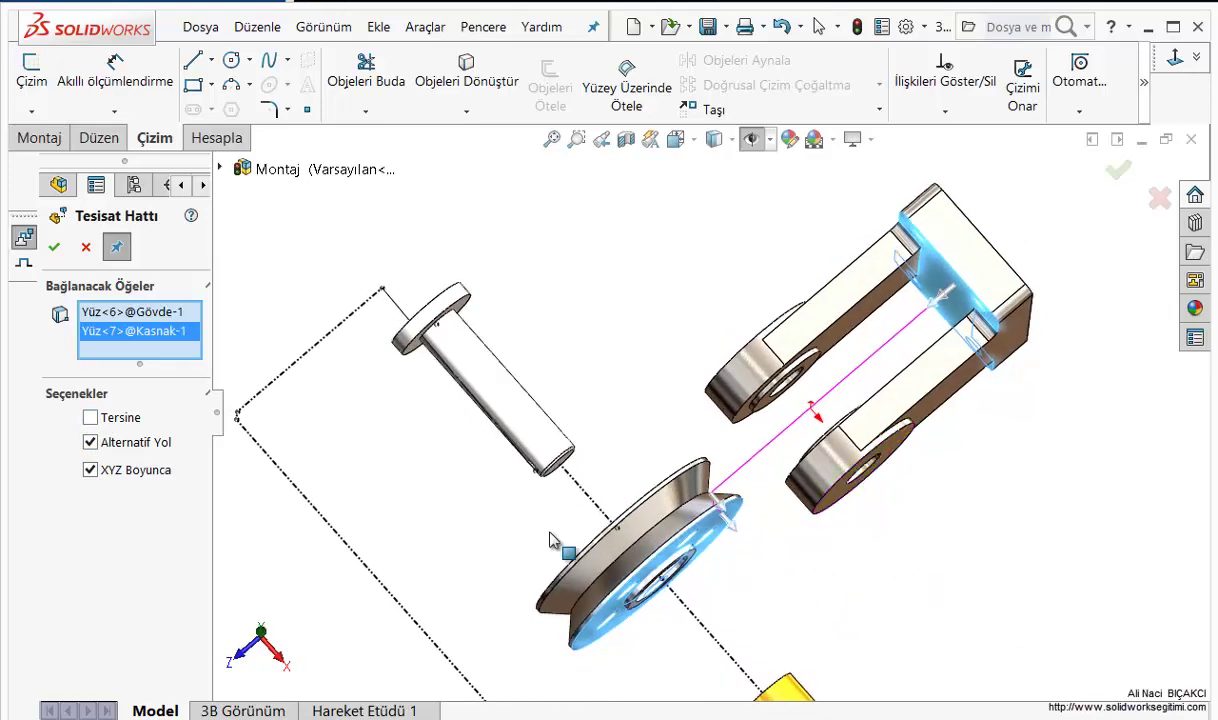
{"action": "left_click", "coordinate": [90, 420]}
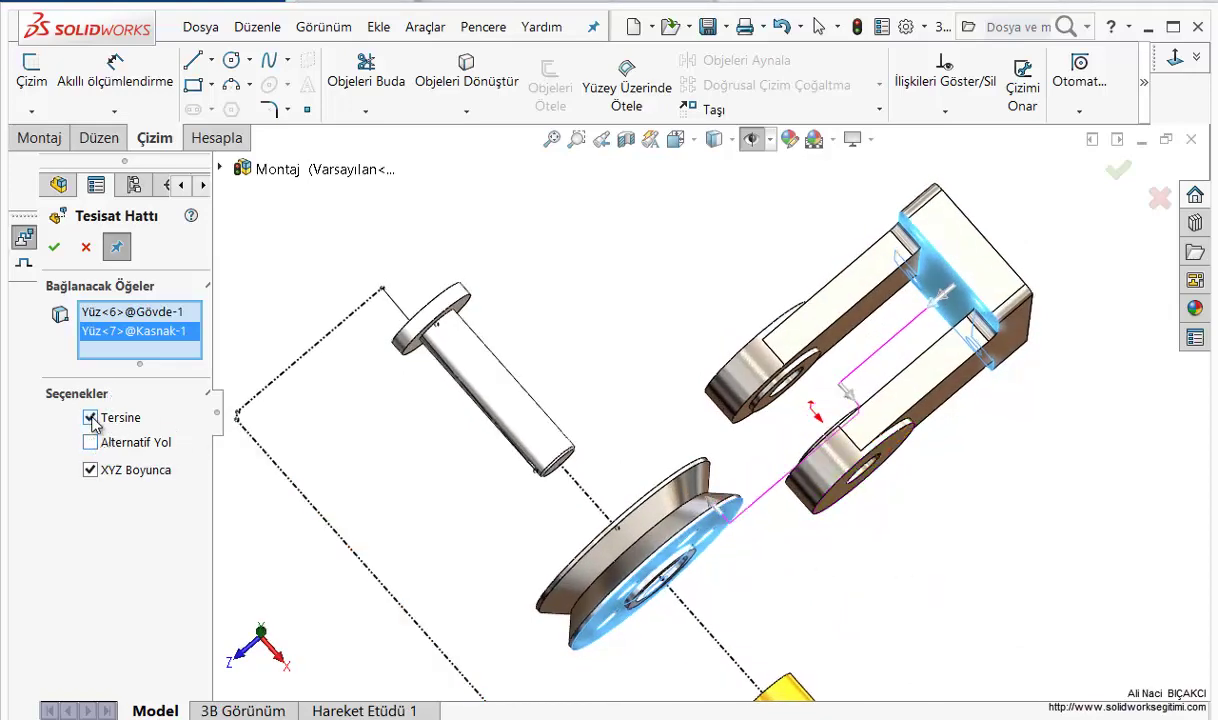
{"action": "left_click", "coordinate": [54, 247]}
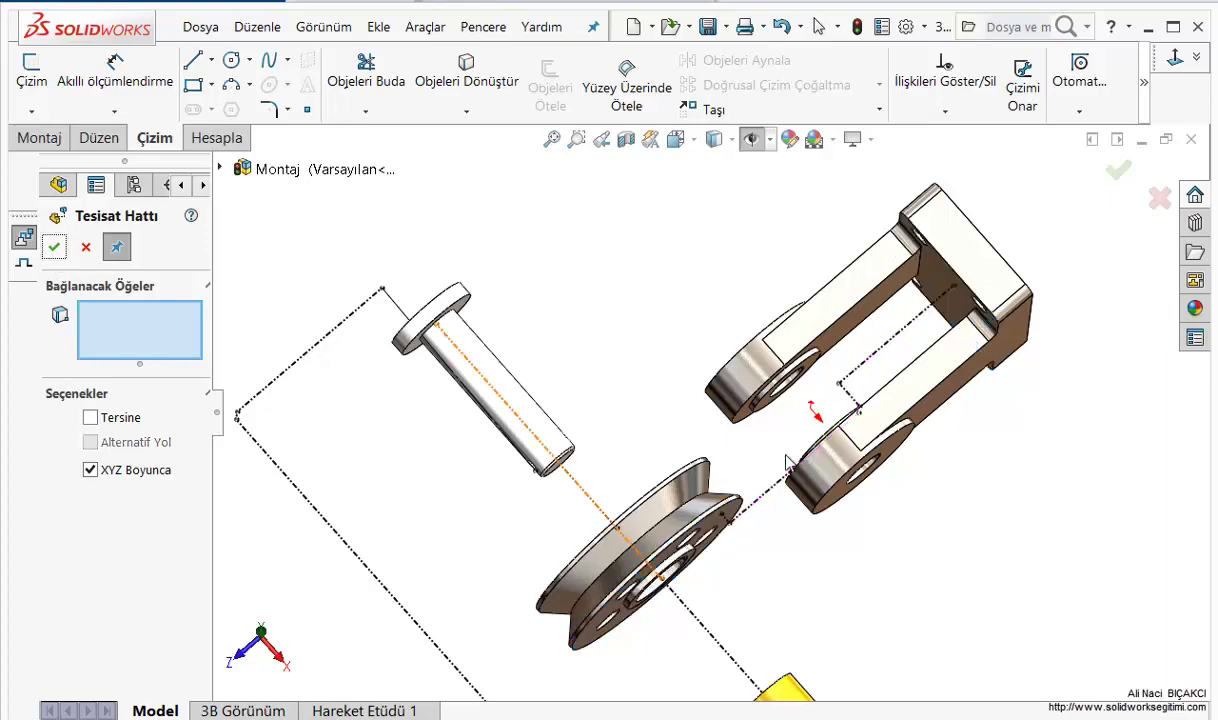
{"action": "mouse_move", "coordinate": [881, 560]}
{"action": "middle_mouse_down"}
{"action": "mouse_move", "coordinate": [903, 393]}
{"action": "mouse_move", "coordinate": [860, 420]}
{"action": "middle_mouse_up"}
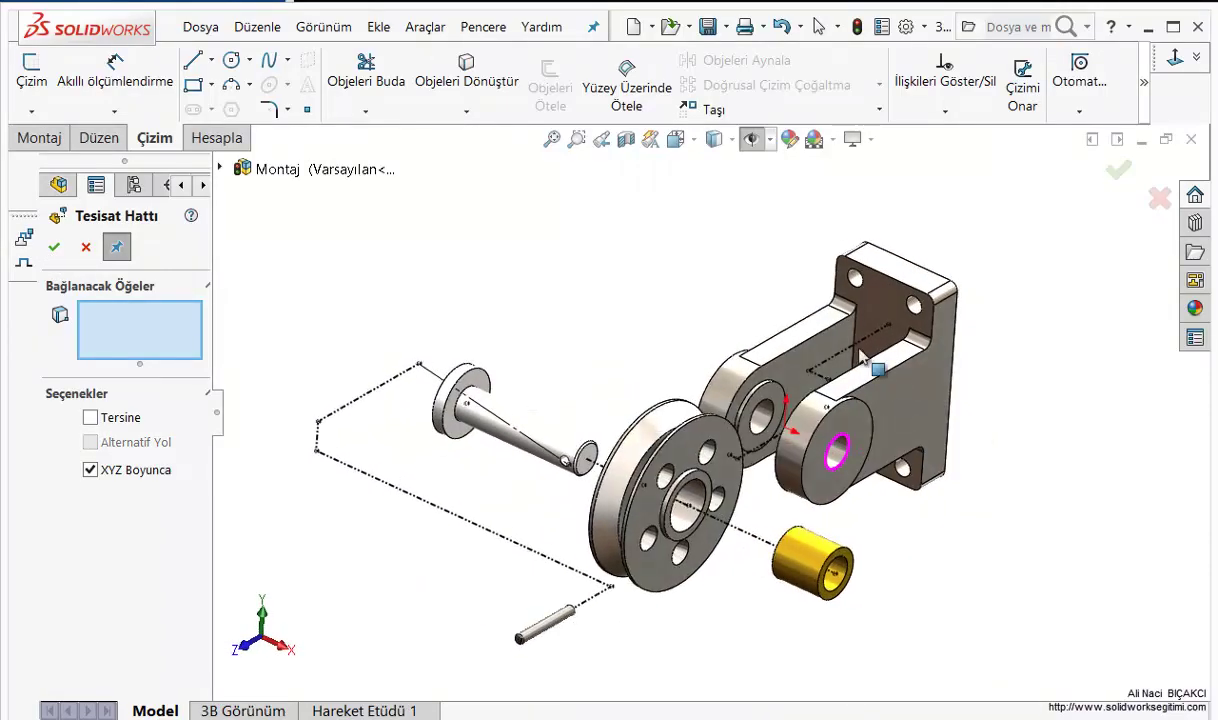
{"action": "left_click", "coordinate": [54, 247]}
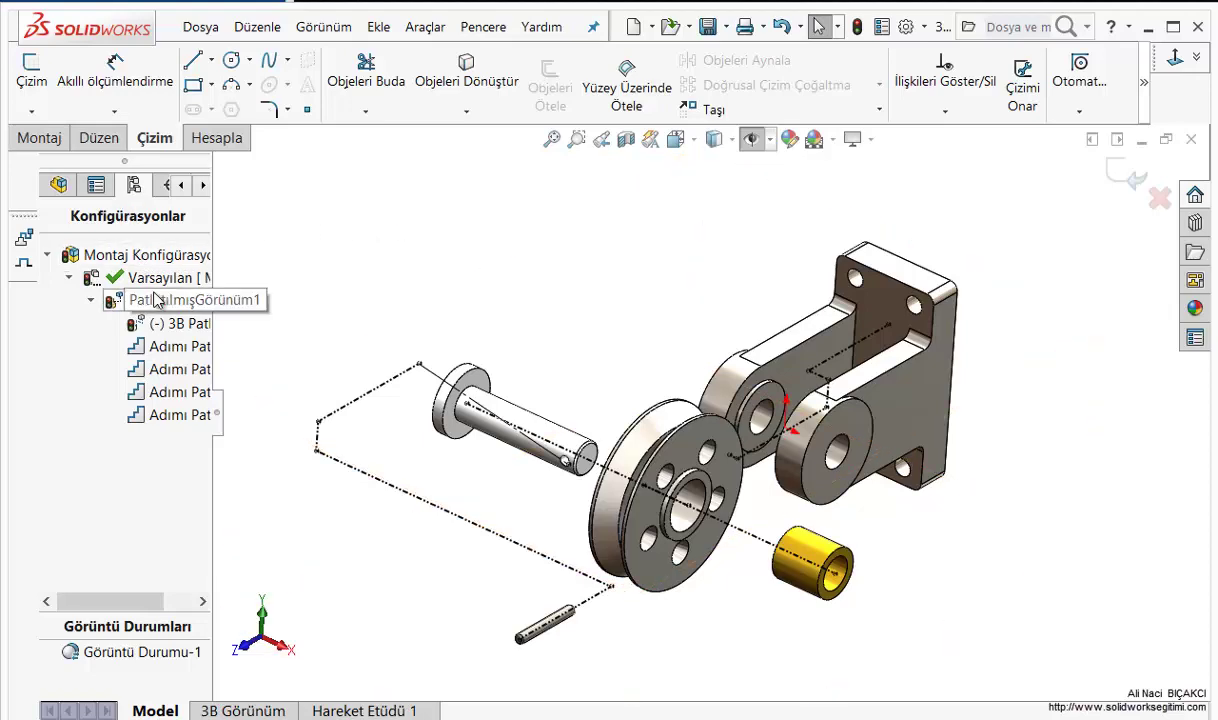
Exit the route-line sketch and collapse PatlatılmışGörünüm1 with Daralt, then orbit to inspect
{"action": "left_click", "coordinate": [855, 26]}
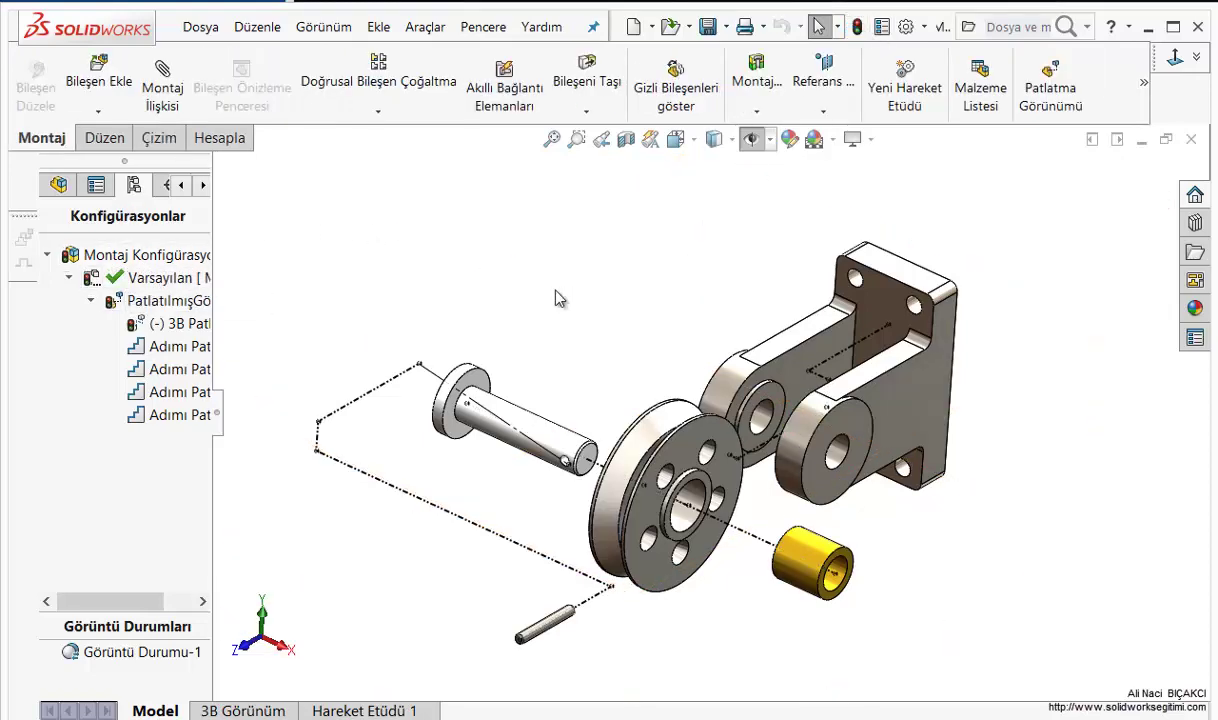
{"action": "right_click", "coordinate": [138, 281]}
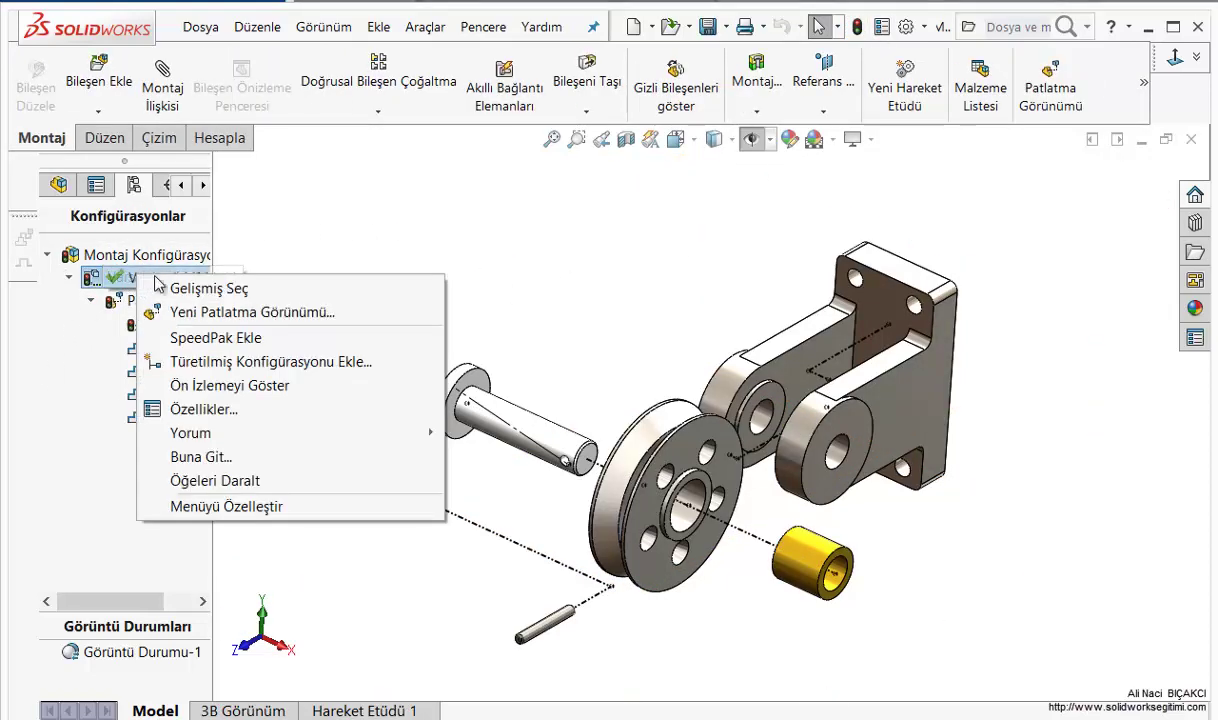
{"action": "right_click", "coordinate": [127, 258]}
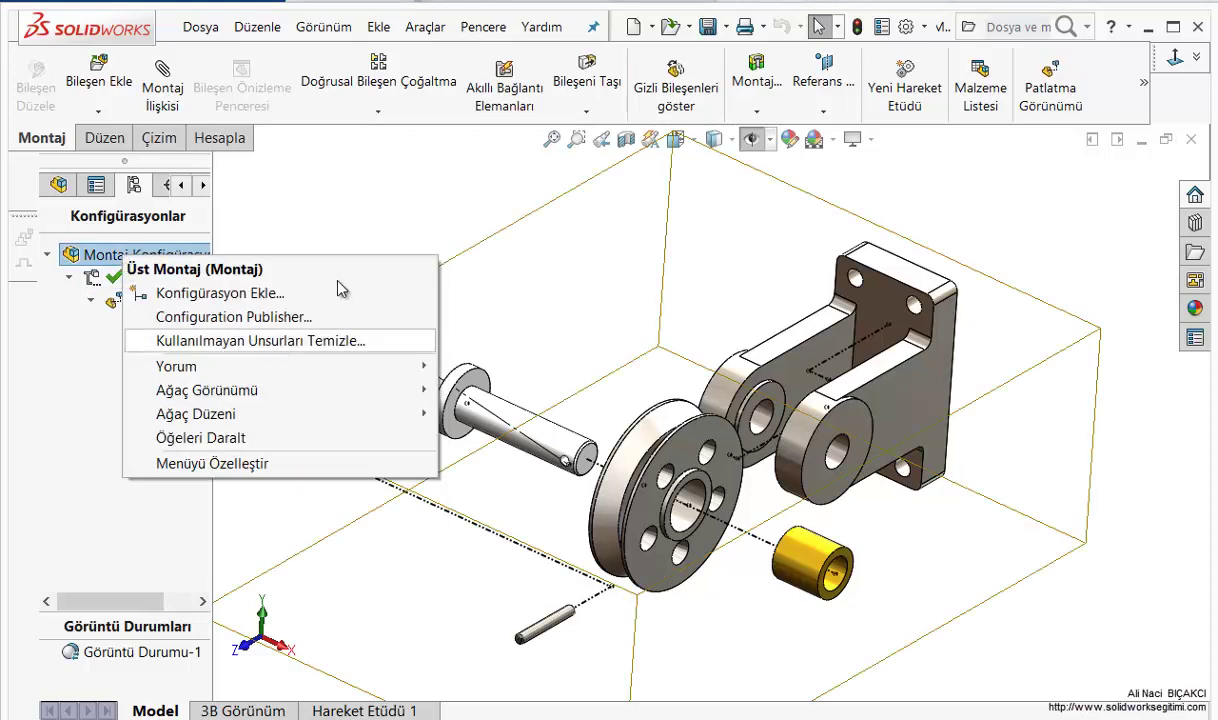
{"action": "left_click", "coordinate": [375, 239]}
{"action": "right_click", "coordinate": [138, 302]}
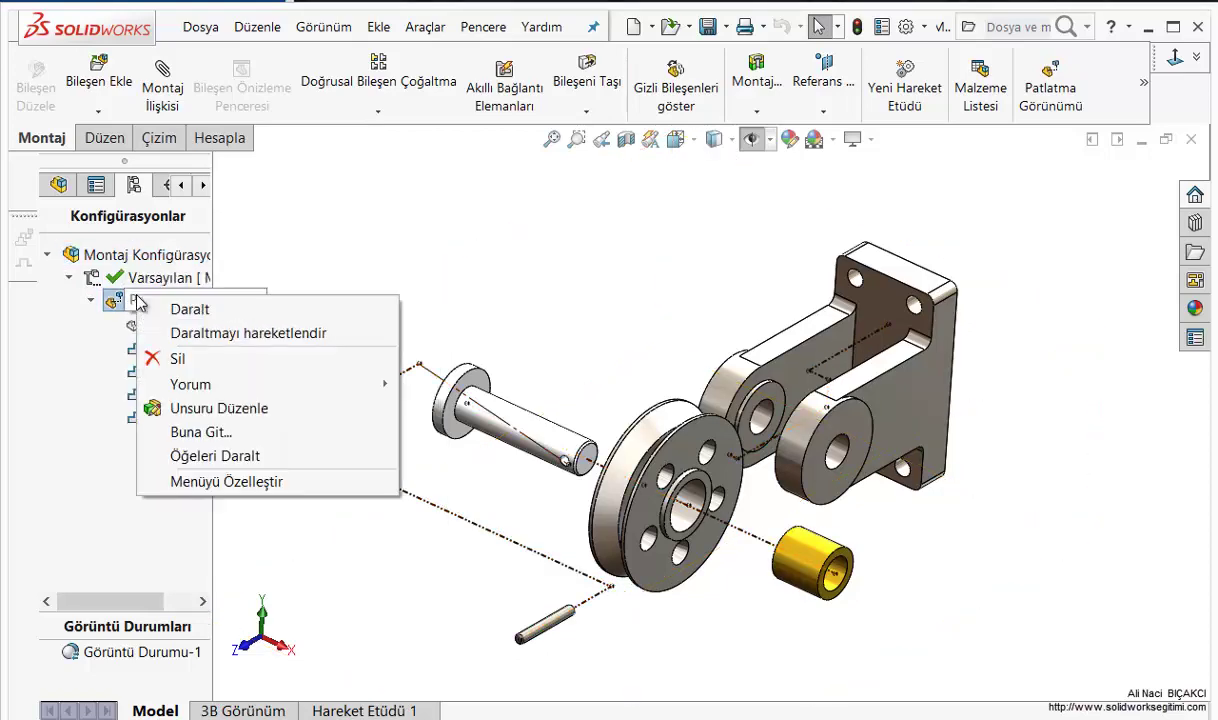
{"action": "left_click", "coordinate": [185, 310]}
{"action": "scroll", "coordinate": [745, 413], "scroll_direction": "down", "scroll_amount": 3}
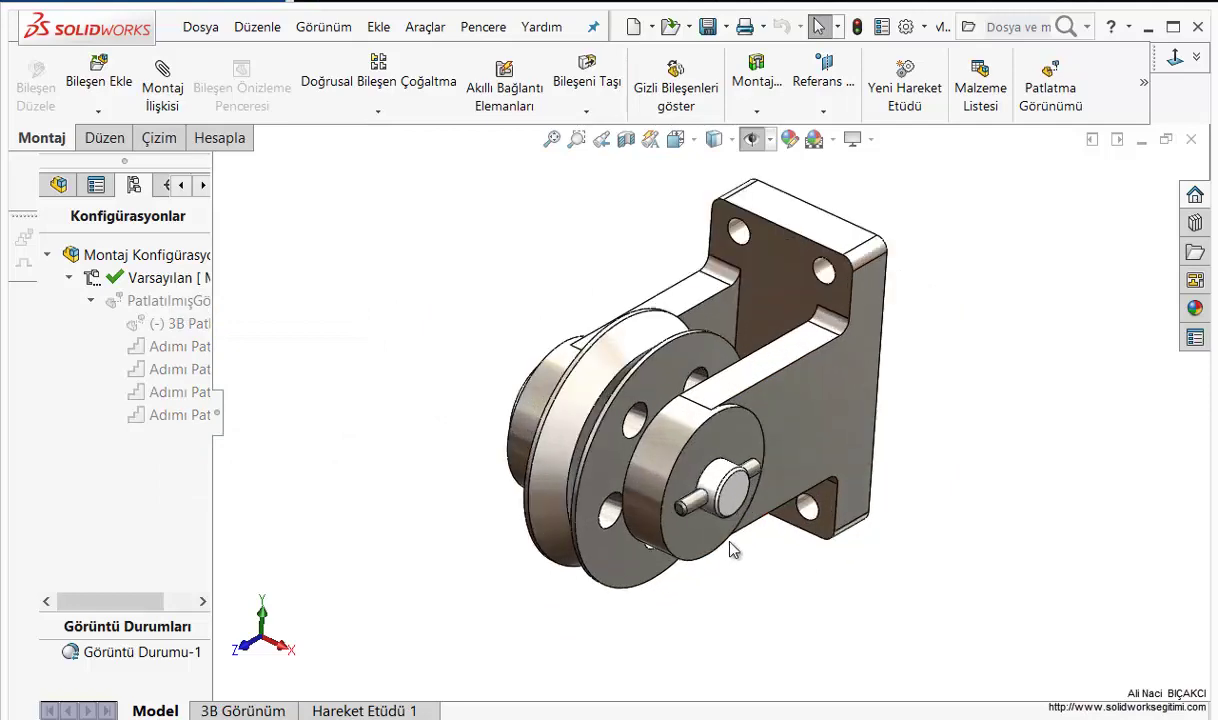
{"action": "mouse_move", "coordinate": [729, 549]}
{"action": "middle_mouse_down"}
{"action": "mouse_move", "coordinate": [990, 523]}
{"action": "mouse_move", "coordinate": [1001, 484]}
{"action": "mouse_move", "coordinate": [1033, 449]}
{"action": "middle_mouse_up"}
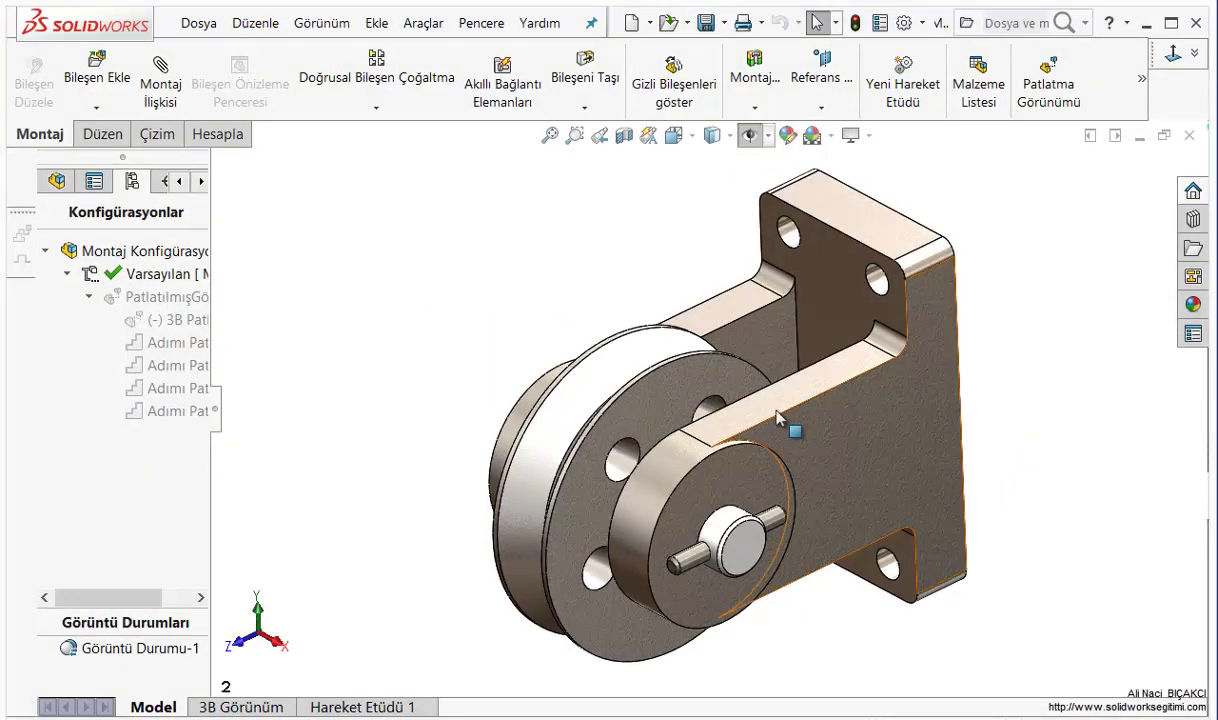
Show the feature tree, close the detached sketch toolbar and reveal the extra assembly commands
{"action": "left_click", "coordinate": [50, 183]}
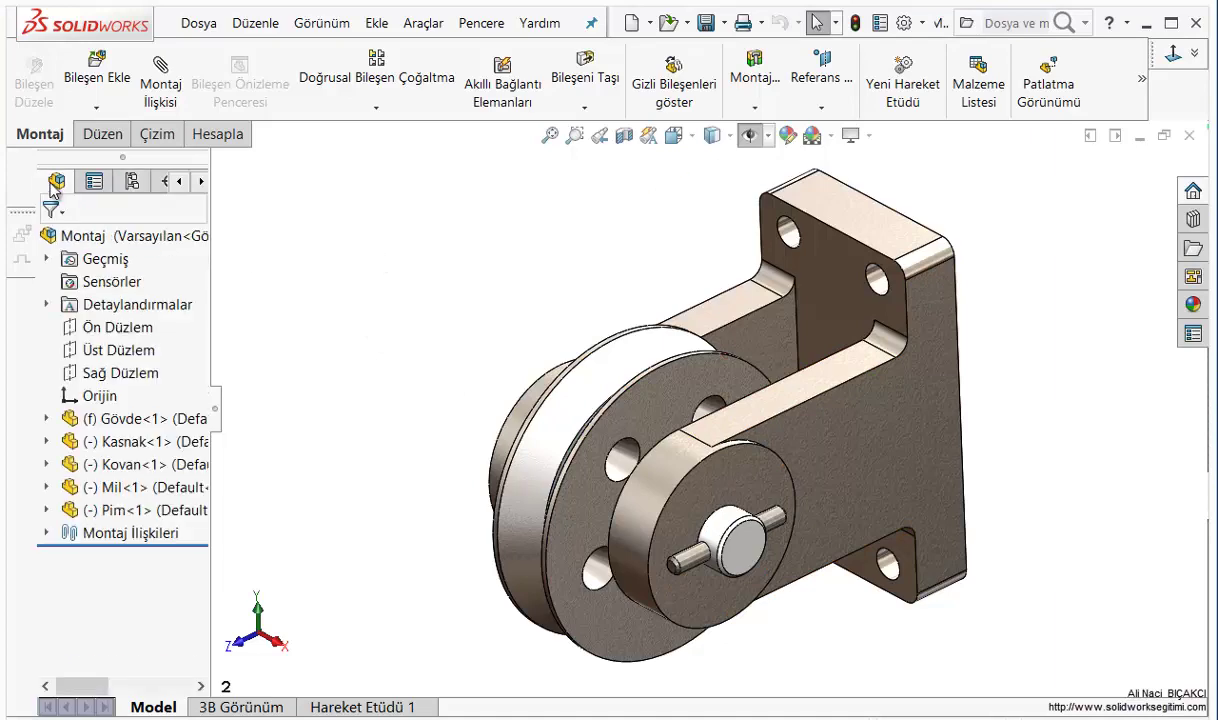
{"action": "left_click_drag", "start_coordinate": [22, 211], "coordinate": [420, 238]}
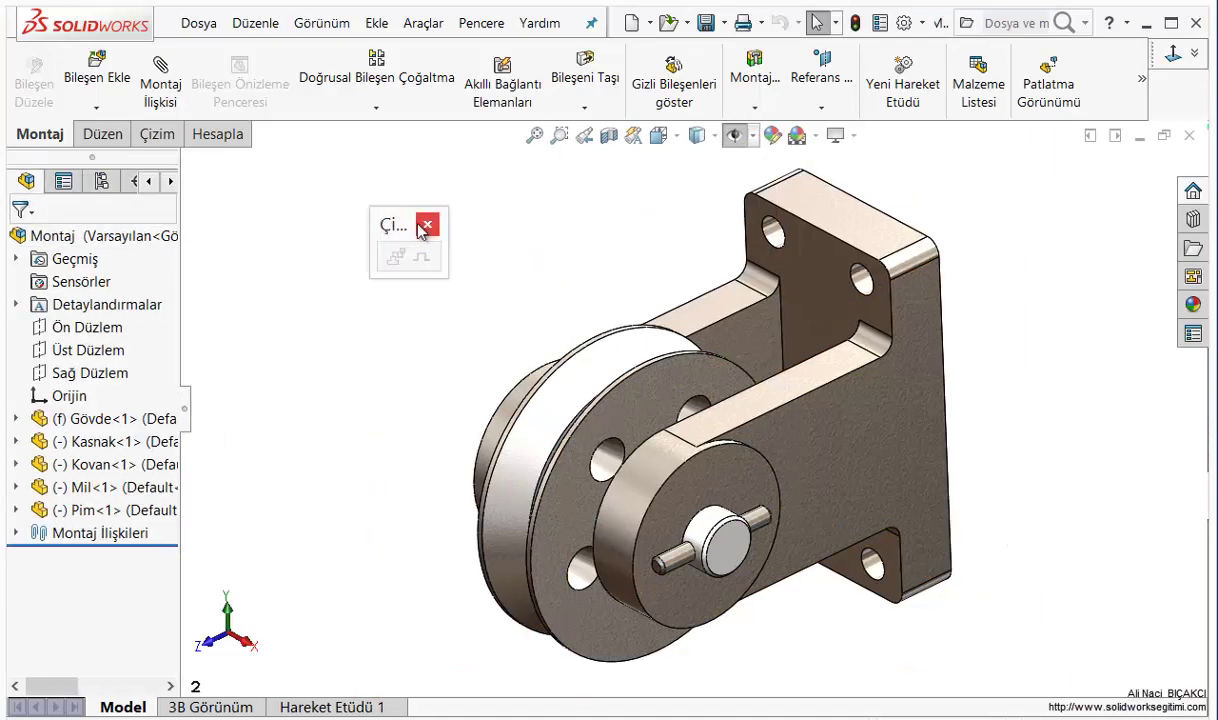
{"action": "left_click", "coordinate": [427, 225]}
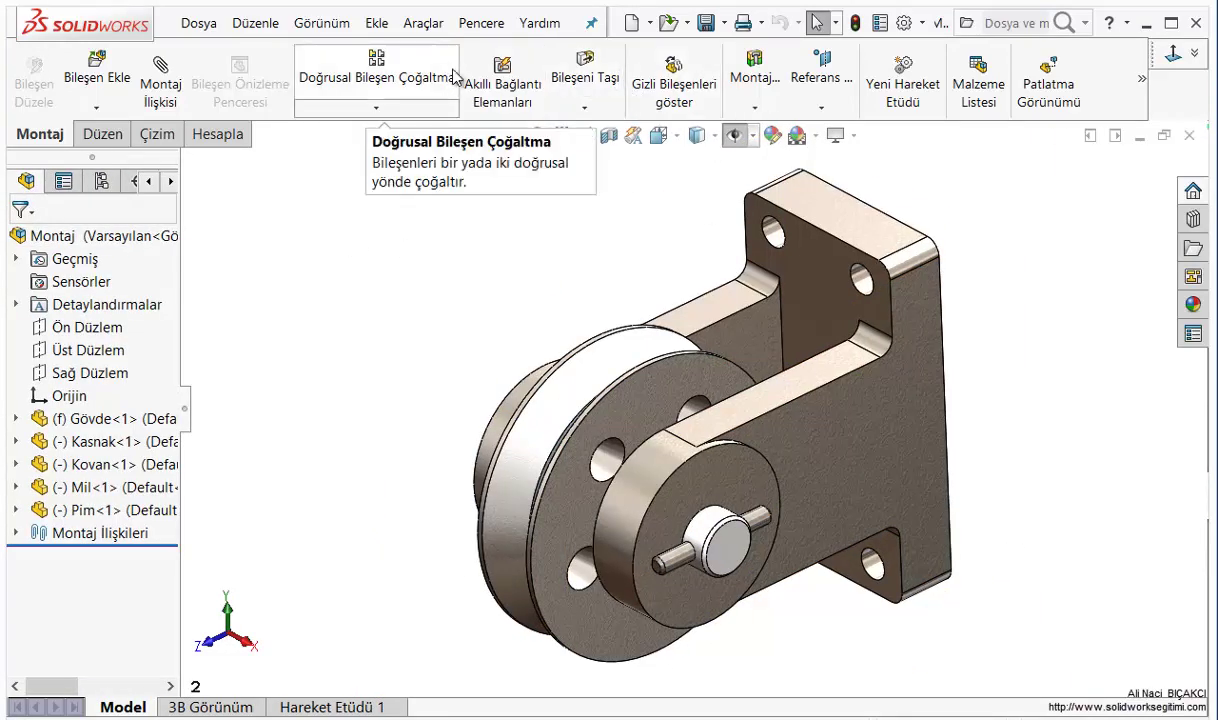
{"action": "left_click", "coordinate": [1145, 85]}
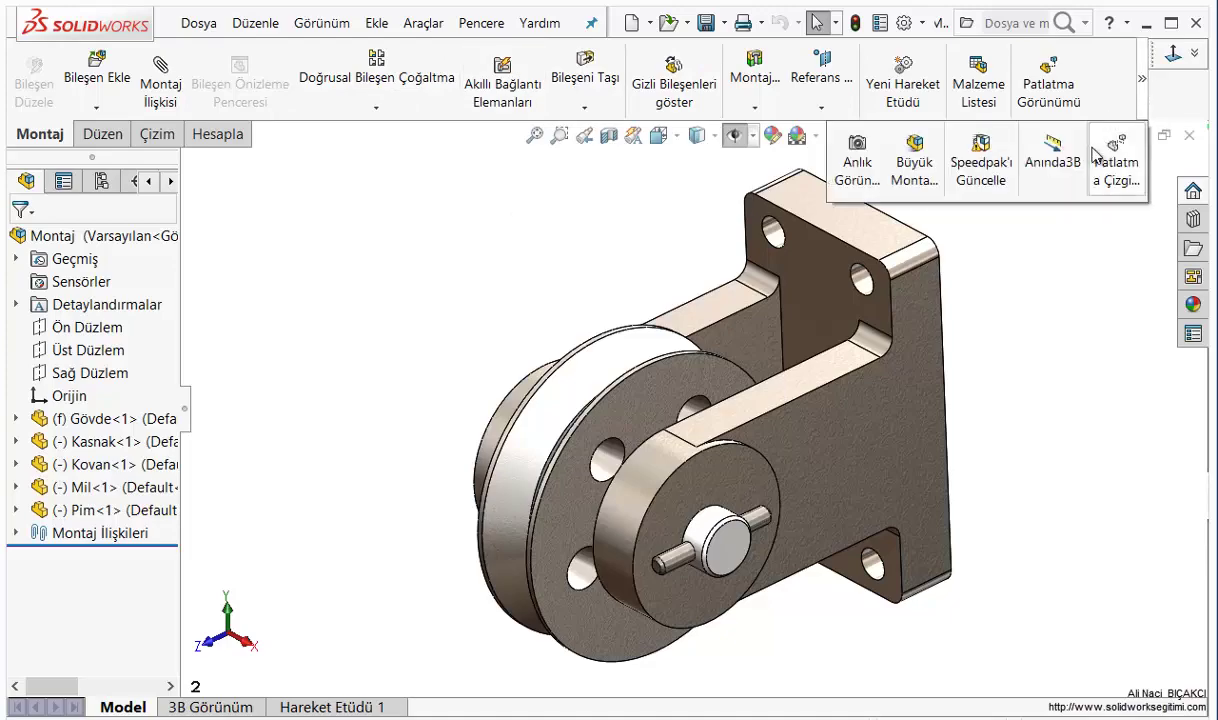
Add Engelleme Algılaması to the Montaj ribbon from Kişiselleştir's Montaj command category
{"action": "right_click", "coordinate": [274, 78]}
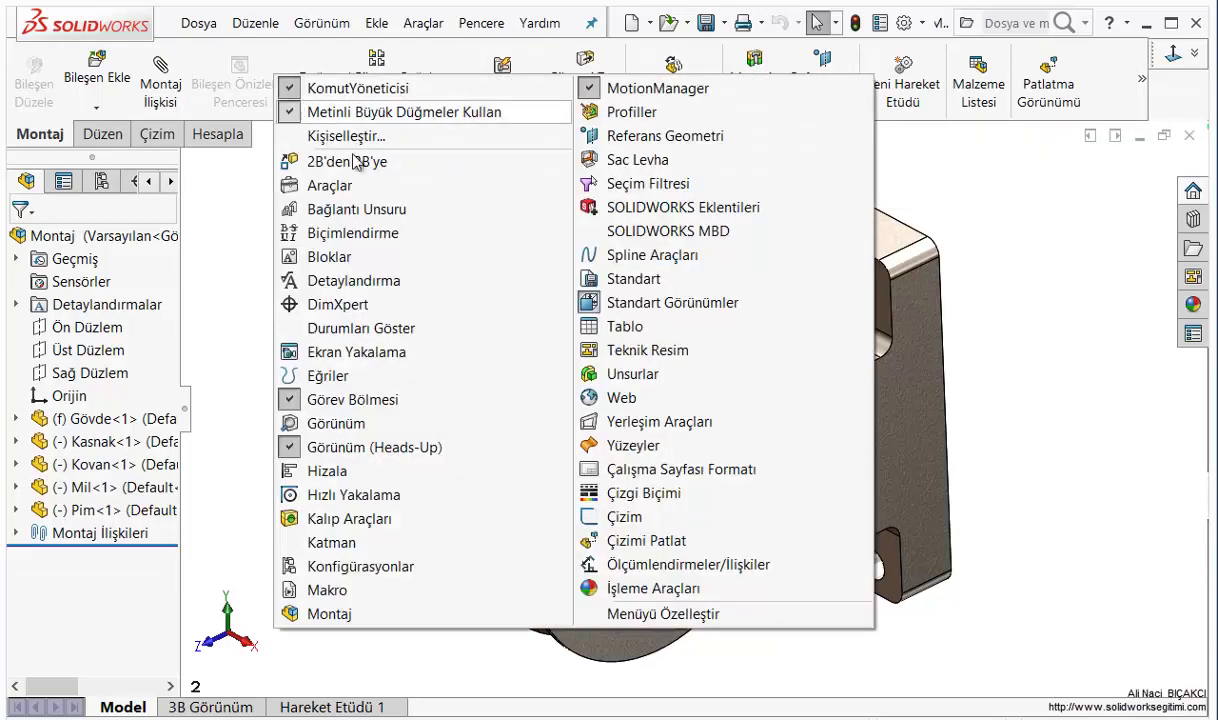
{"action": "left_click", "coordinate": [349, 137]}
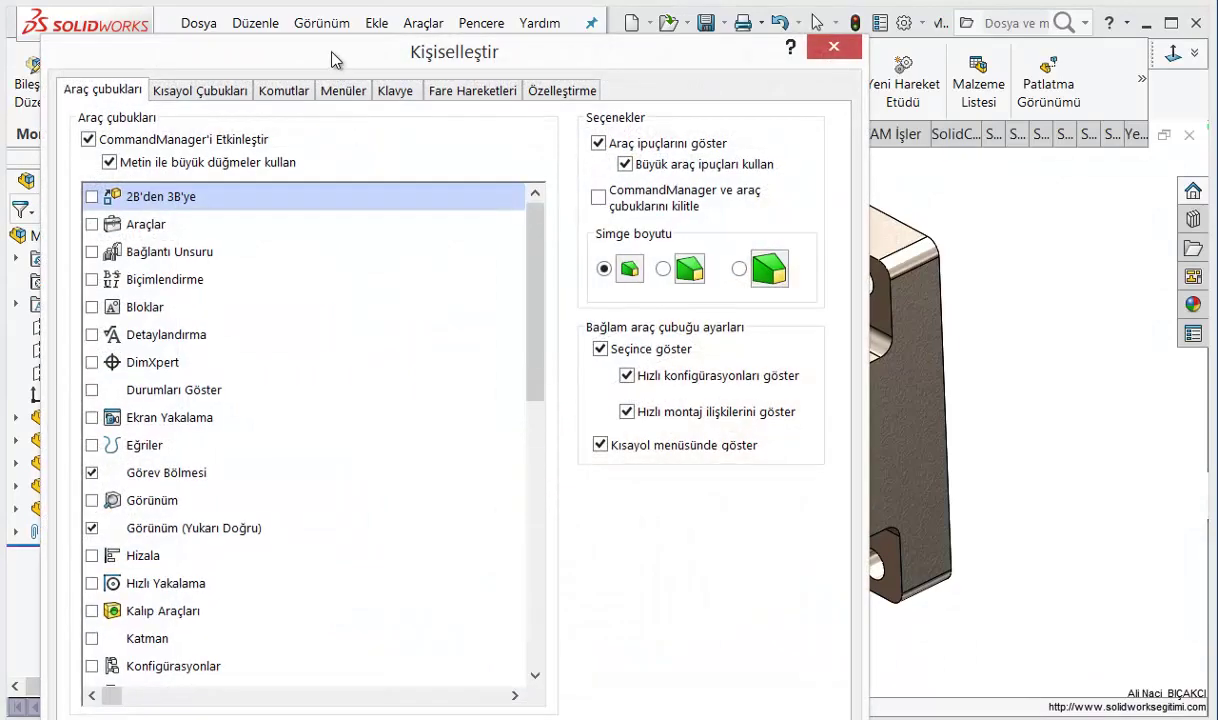
{"action": "left_click", "coordinate": [311, 62]}
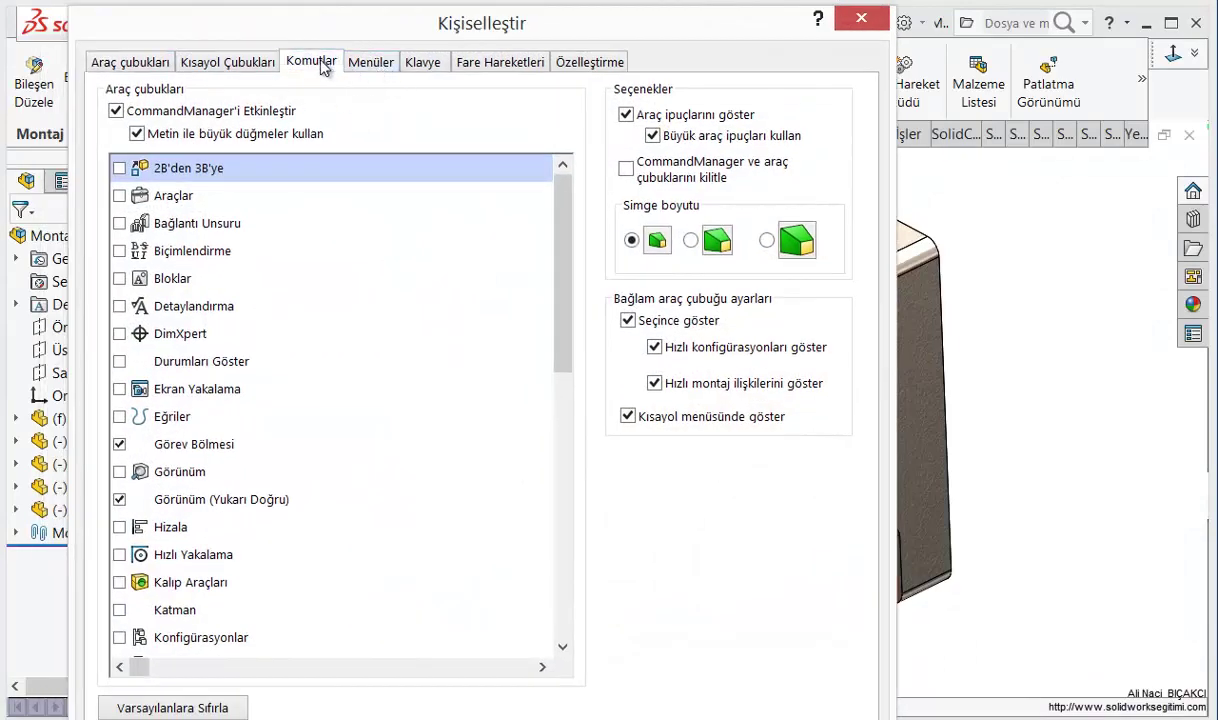
{"action": "left_click", "coordinate": [141, 422]}
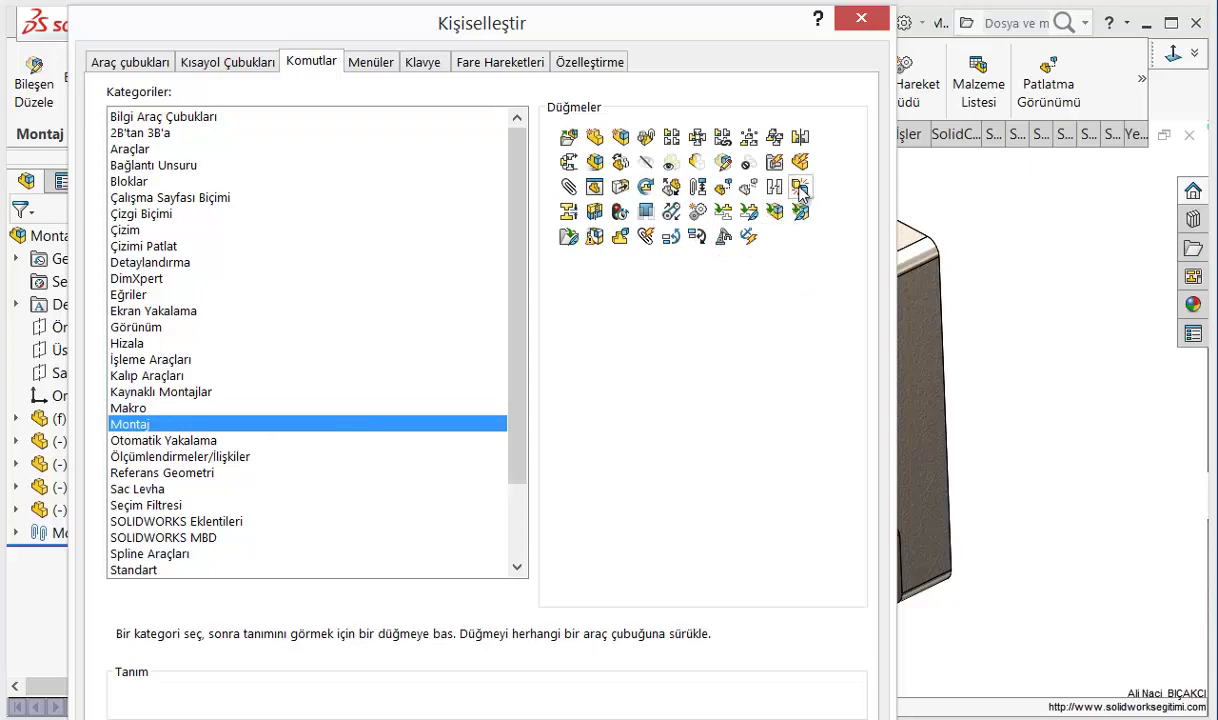
{"action": "left_click_drag", "start_coordinate": [803, 193], "coordinate": [875, 190]}
{"action": "left_click_drag", "start_coordinate": [1012, 100], "coordinate": [1012, 100]}
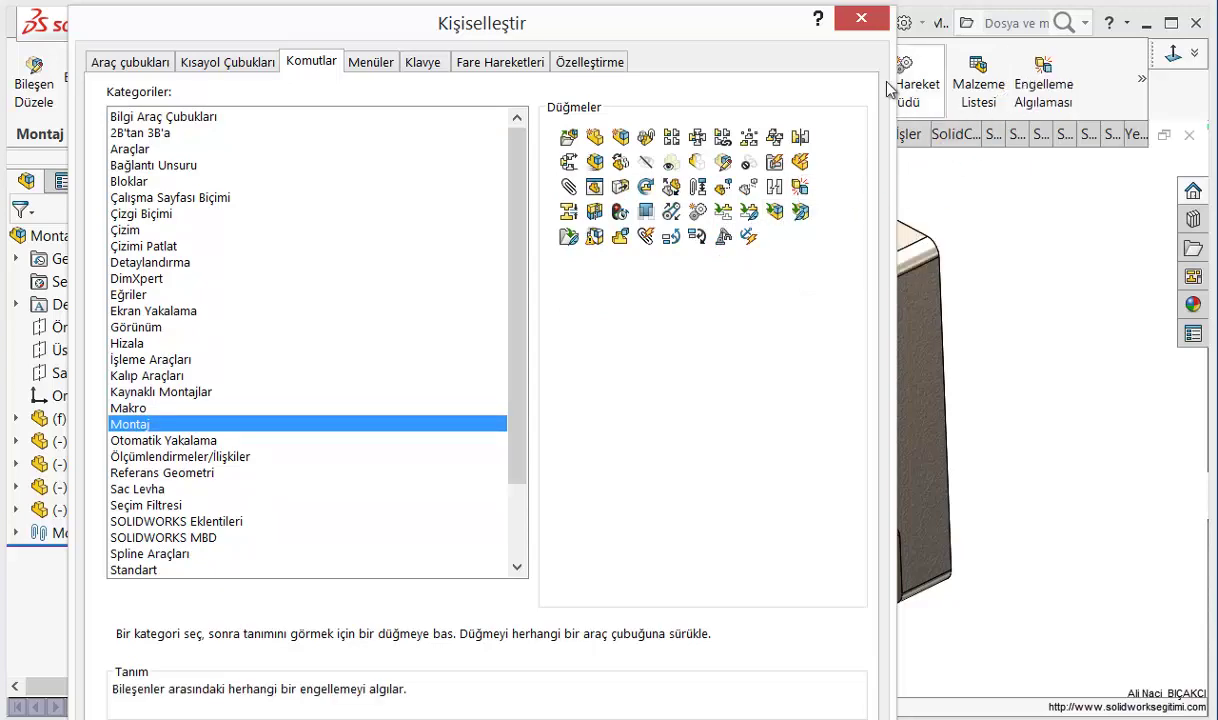
{"action": "left_click", "coordinate": [861, 18]}
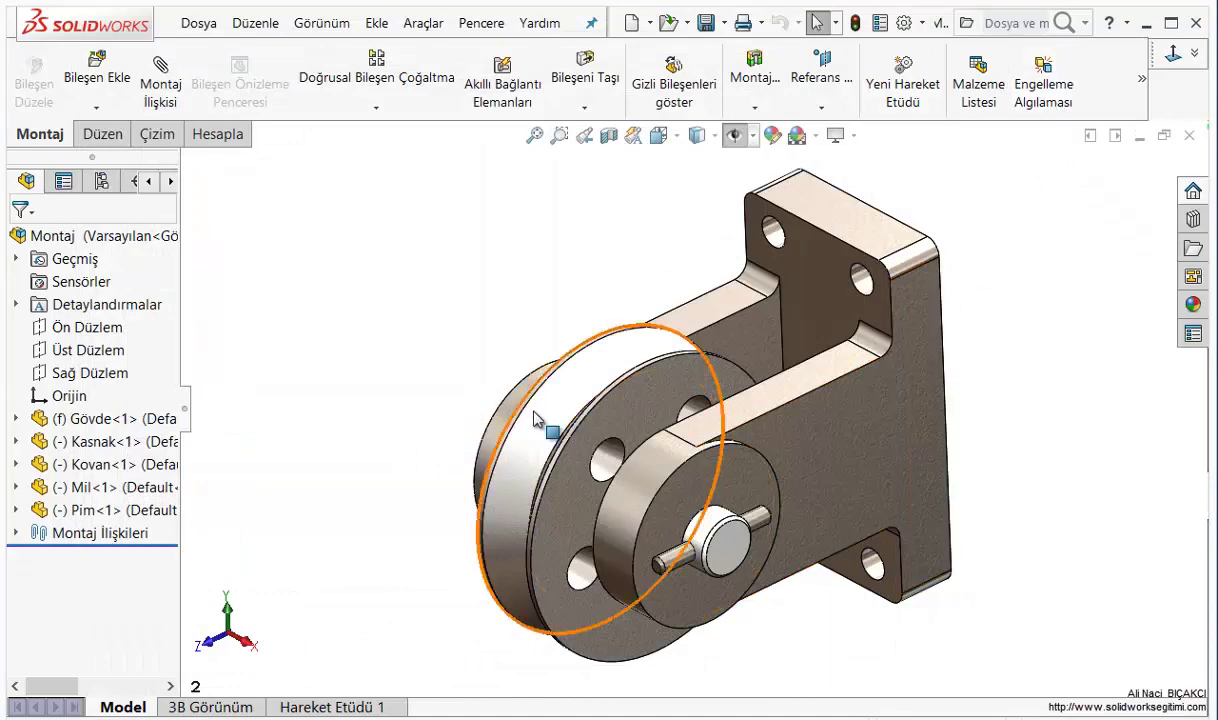
Orbit and zoom the assembly, snapping to Isometric with Ctrl+7, then orbit to a frontal angle
{"action": "middle_click_drag", "start_coordinate": [544, 421], "coordinate": [557, 421]}
{"action": "scroll", "coordinate": [860, 470], "scroll_direction": "down", "scroll_amount": 1}
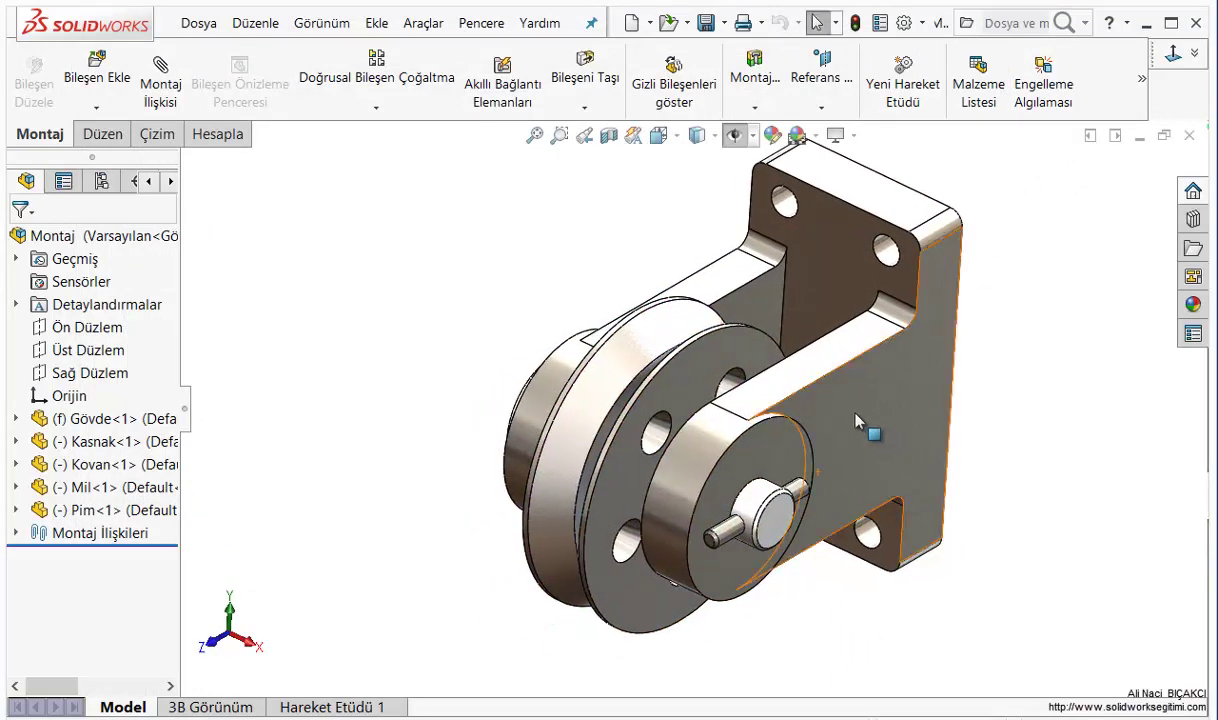
{"action": "scroll", "coordinate": [790, 440], "scroll_direction": "down", "scroll_amount": 1}
{"action": "middle_click_drag", "start_coordinate": [702, 517], "coordinate": [722, 570]}
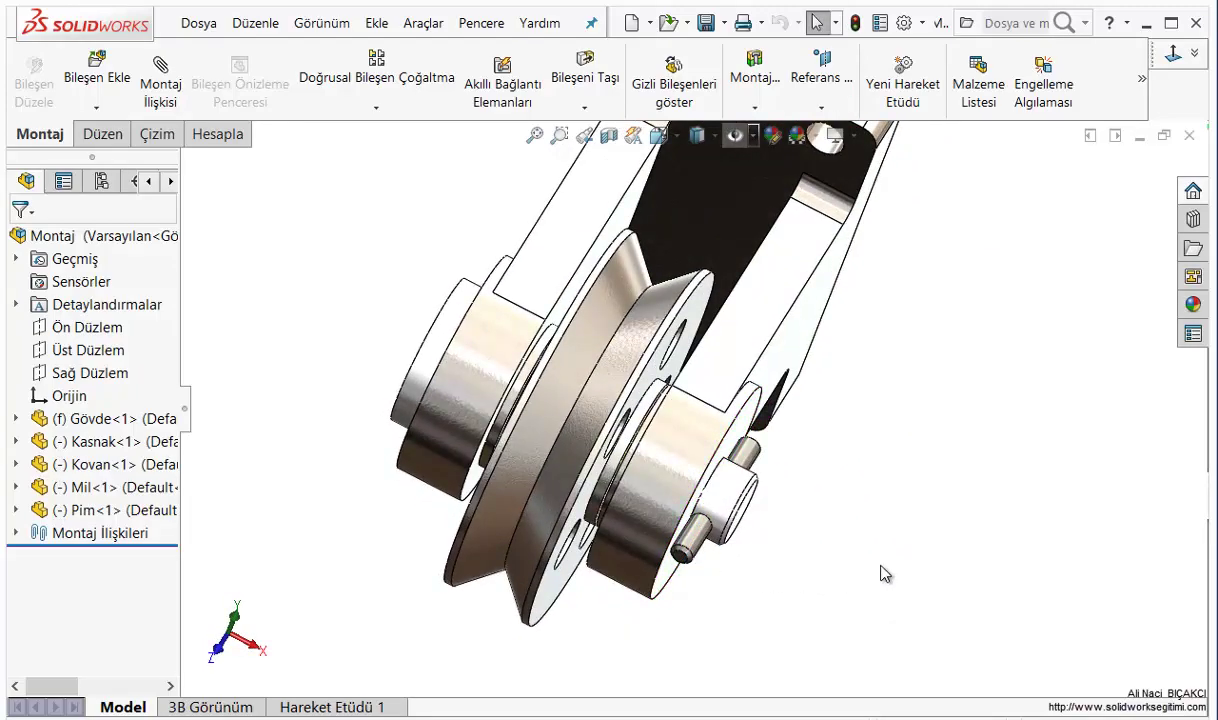
{"action": "mouse_move", "coordinate": [882, 574]}
{"action": "middle_mouse_down"}
{"action": "mouse_move", "coordinate": [941, 590]}
{"action": "mouse_move", "coordinate": [900, 527]}
{"action": "mouse_move", "coordinate": [883, 544]}
{"action": "middle_mouse_up"}
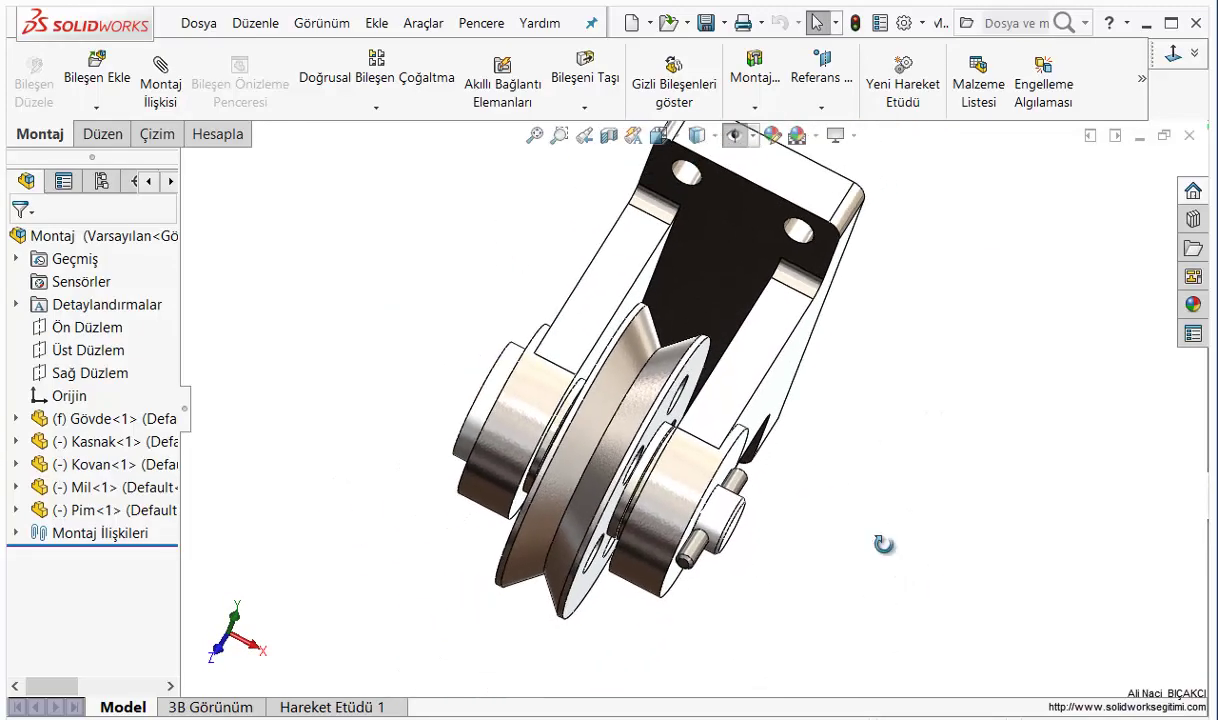
{"action": "key", "text": "ctrl+7"}
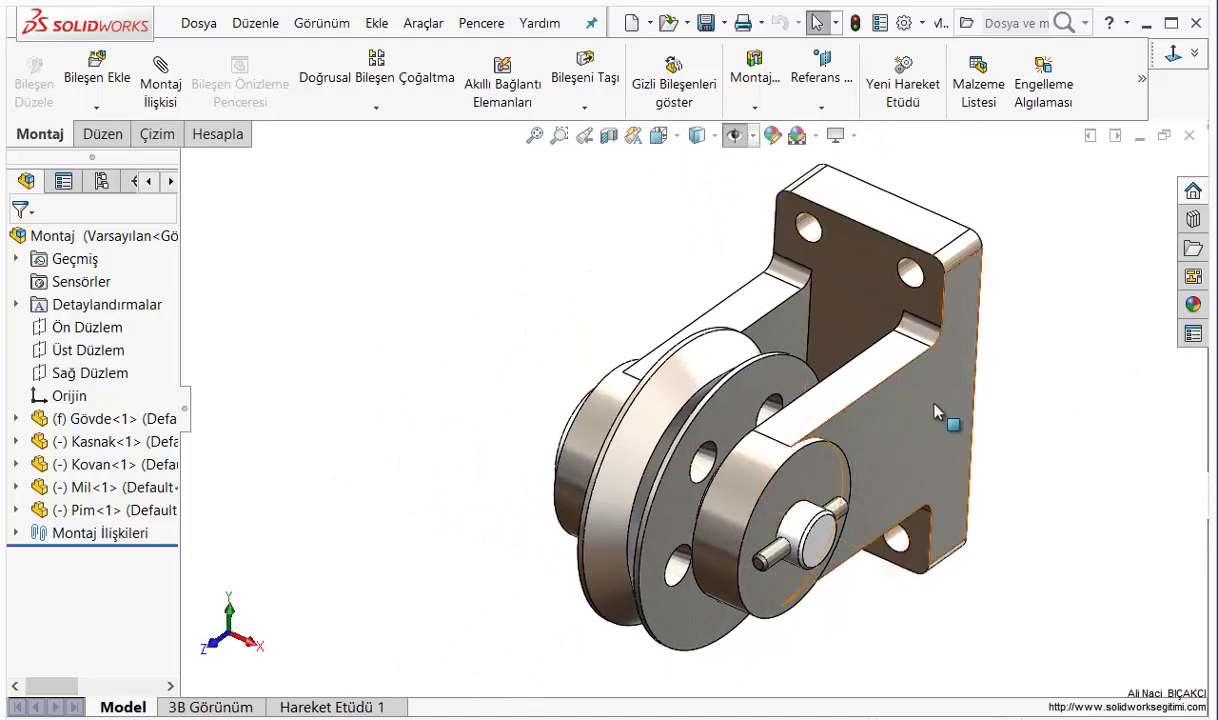
{"action": "scroll", "coordinate": [949, 410], "scroll_direction": "down", "scroll_amount": 2}
{"action": "scroll", "coordinate": [862, 457], "scroll_direction": "down", "scroll_amount": 2}
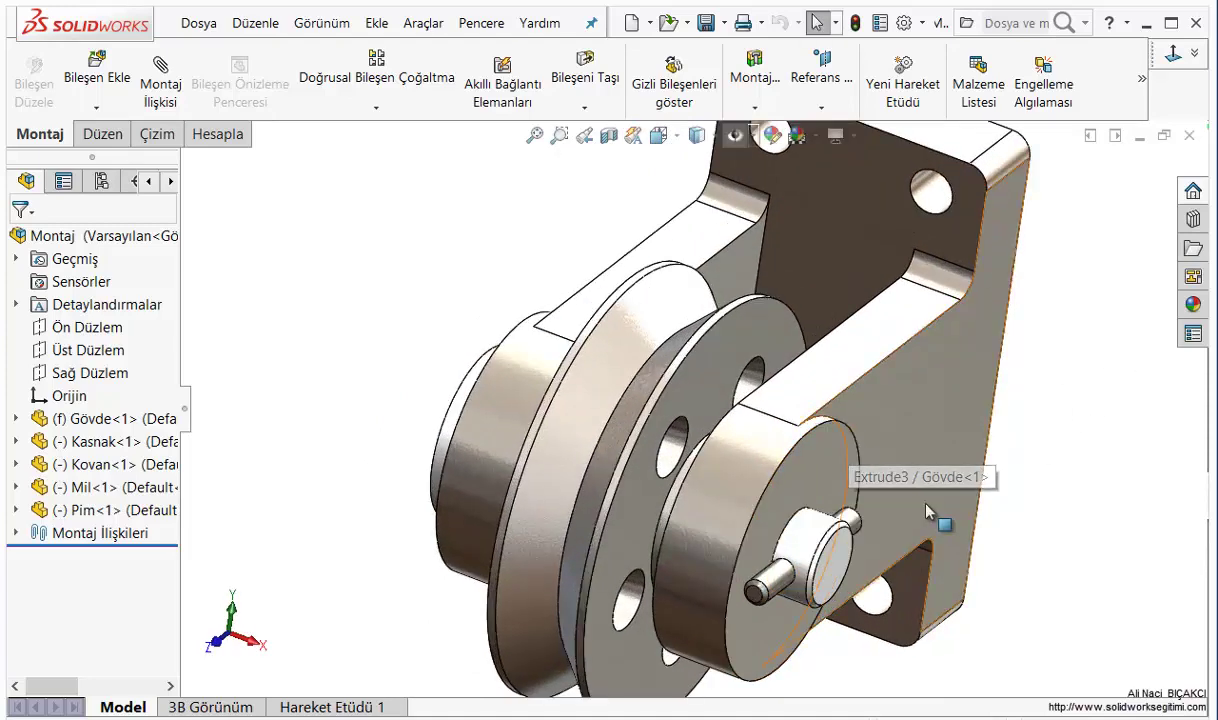
{"action": "scroll", "coordinate": [875, 460], "scroll_direction": "up", "scroll_amount": 2}
{"action": "scroll", "coordinate": [991, 467], "scroll_direction": "up", "scroll_amount": 2}
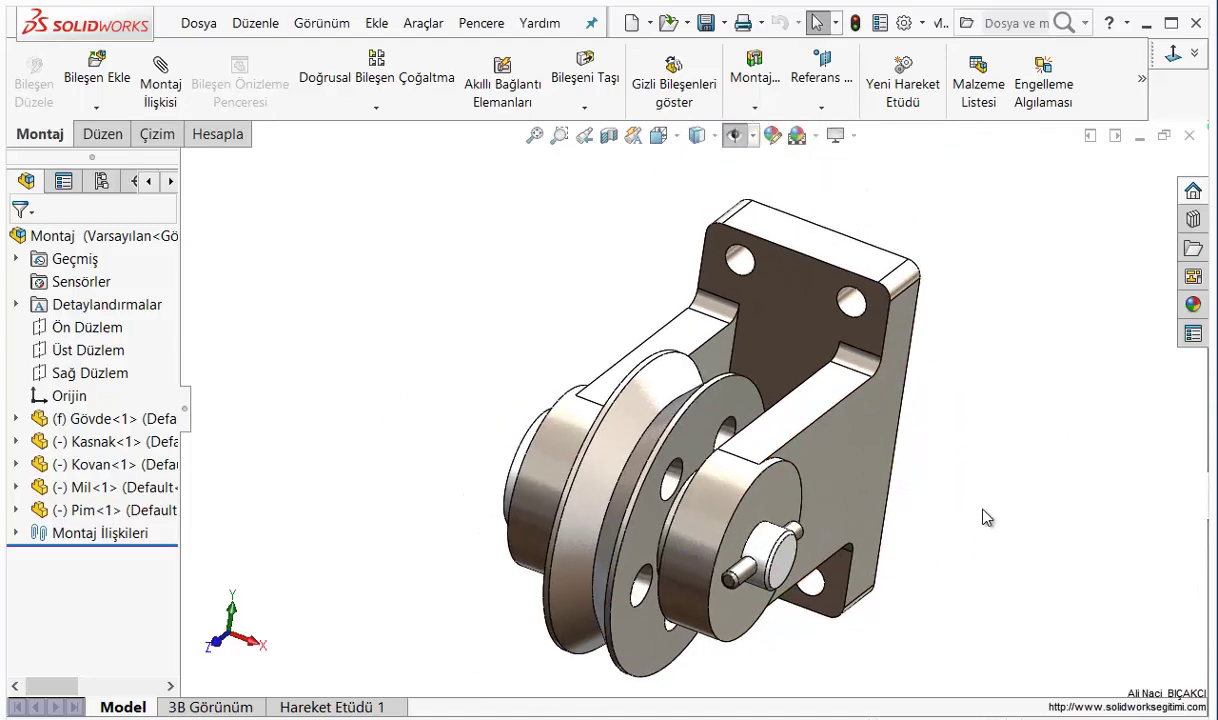
{"action": "middle_click_drag", "start_coordinate": [984, 517], "coordinate": [957, 484]}
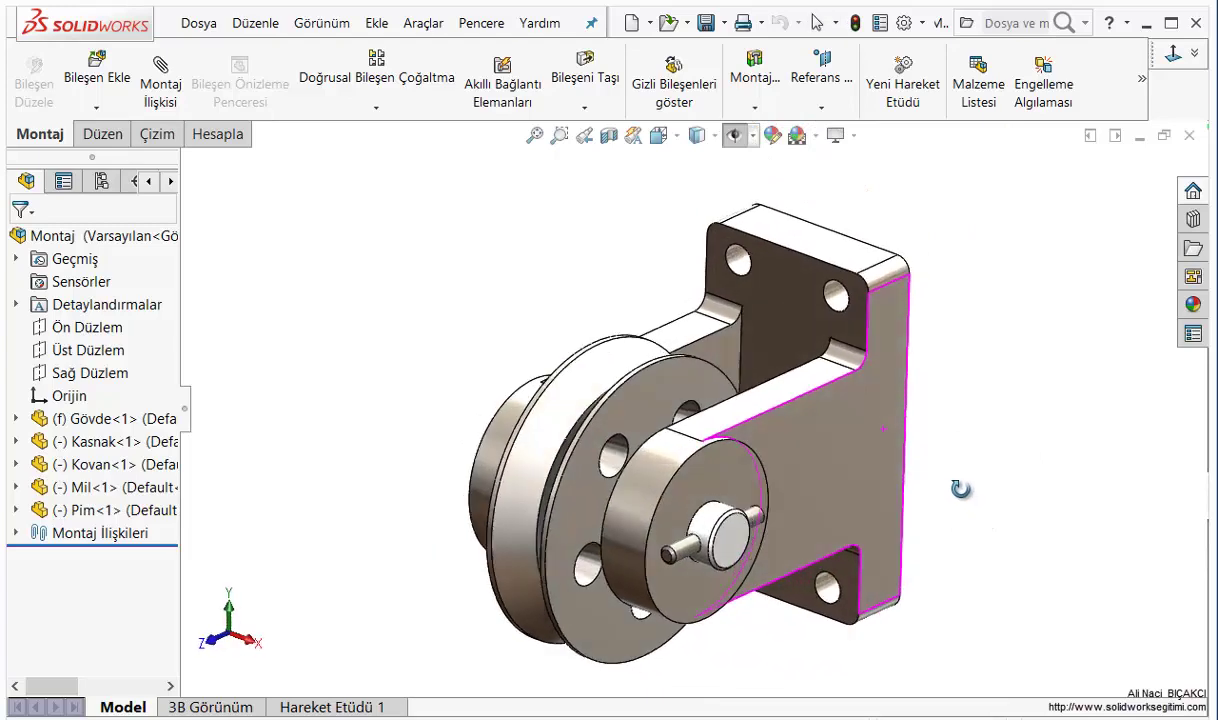
Start Engelleme Algılaması and clear the default selected components with Seçimleri Temizle
{"action": "left_click", "coordinate": [1040, 97]}
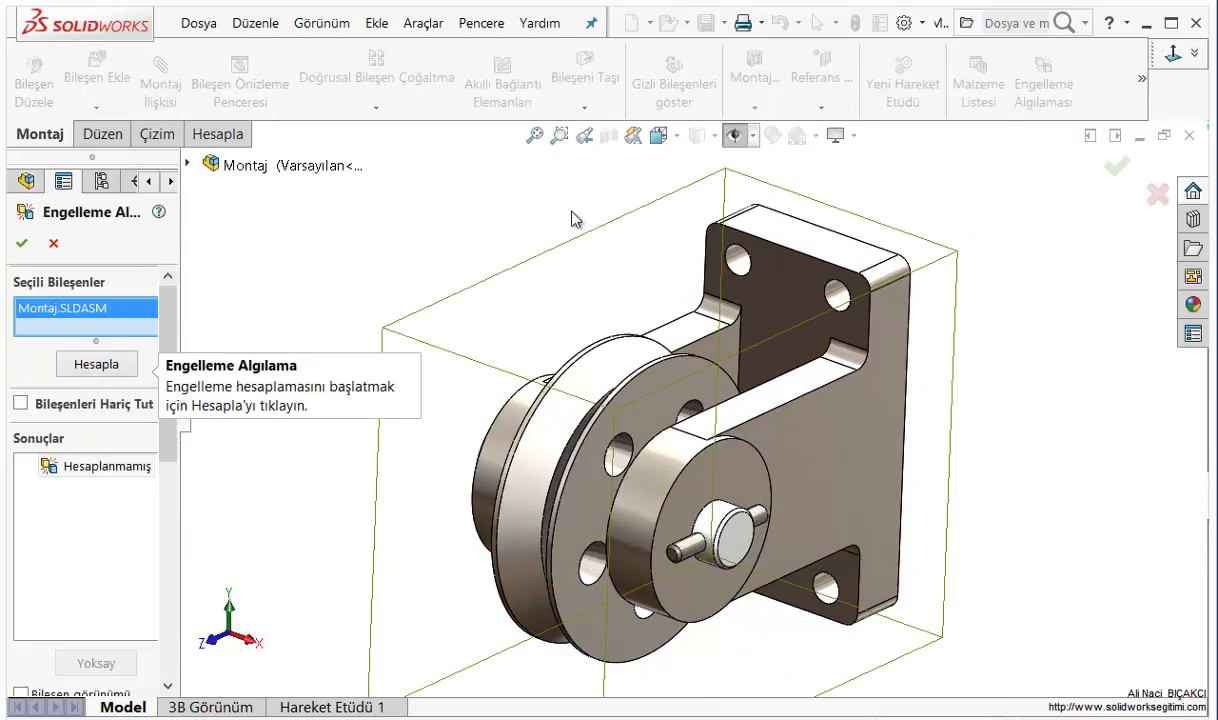
{"action": "right_click", "coordinate": [122, 326]}
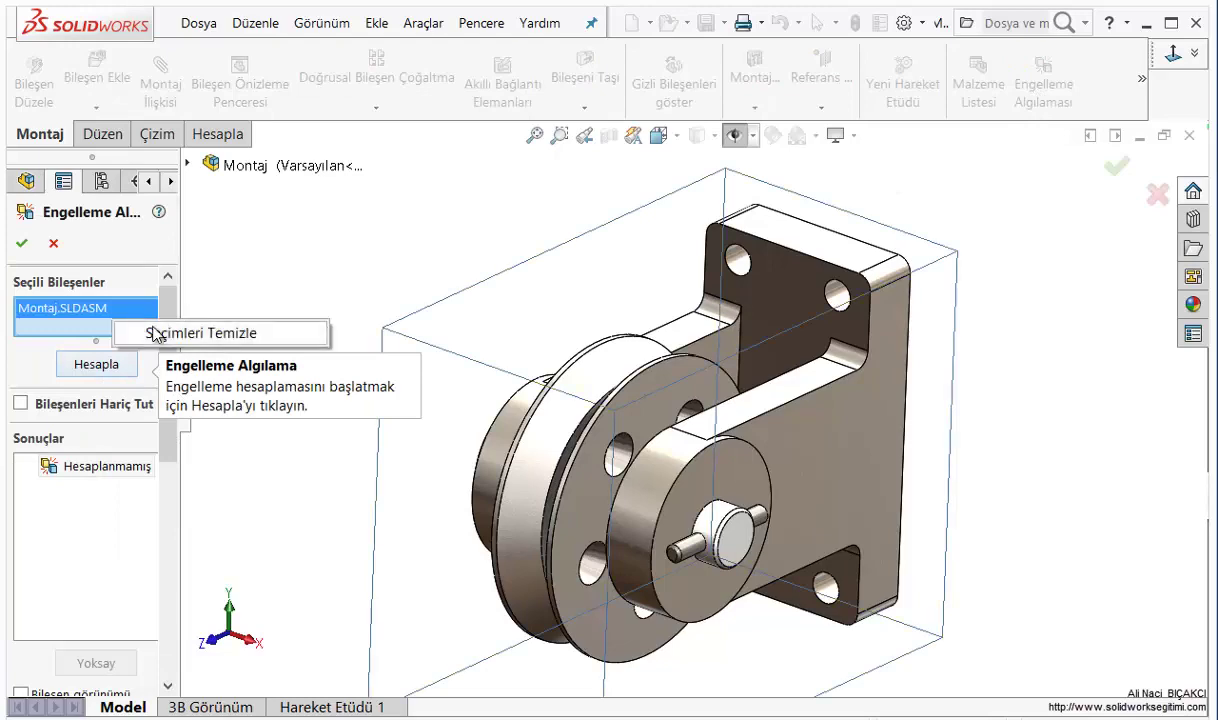
{"action": "left_click", "coordinate": [135, 334]}
{"action": "left_click", "coordinate": [239, 174]}
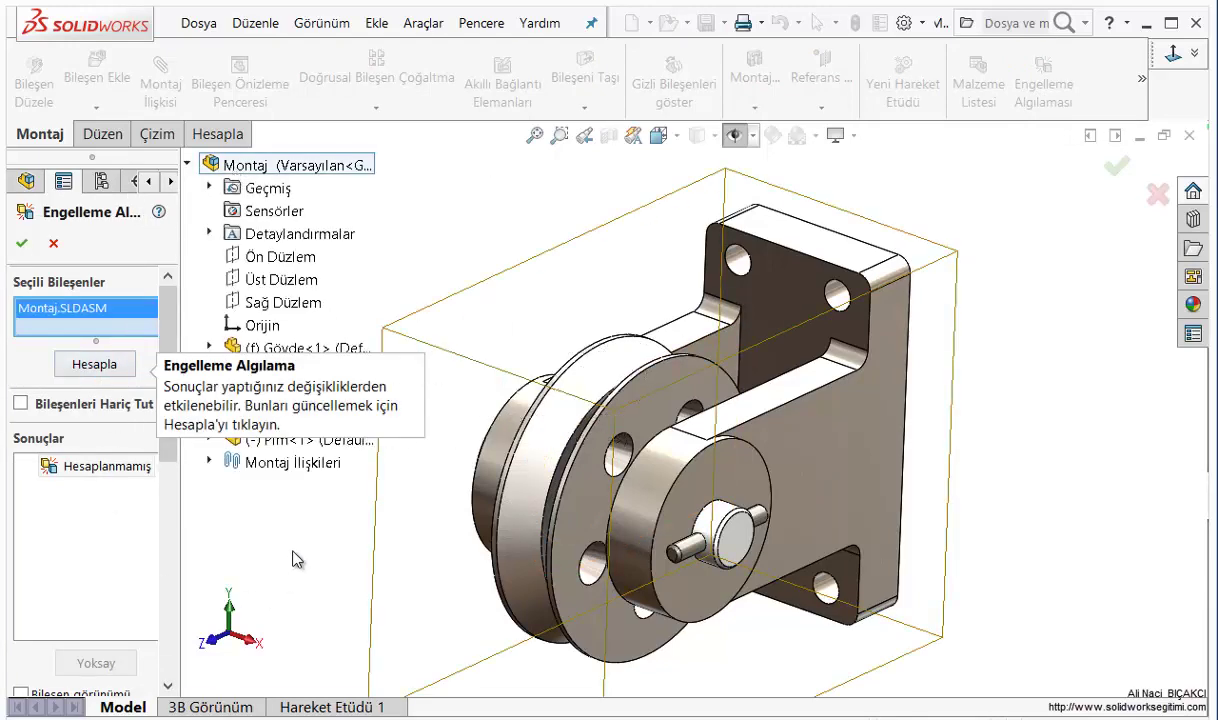
{"action": "right_click", "coordinate": [80, 318]}
{"action": "left_click", "coordinate": [110, 328]}
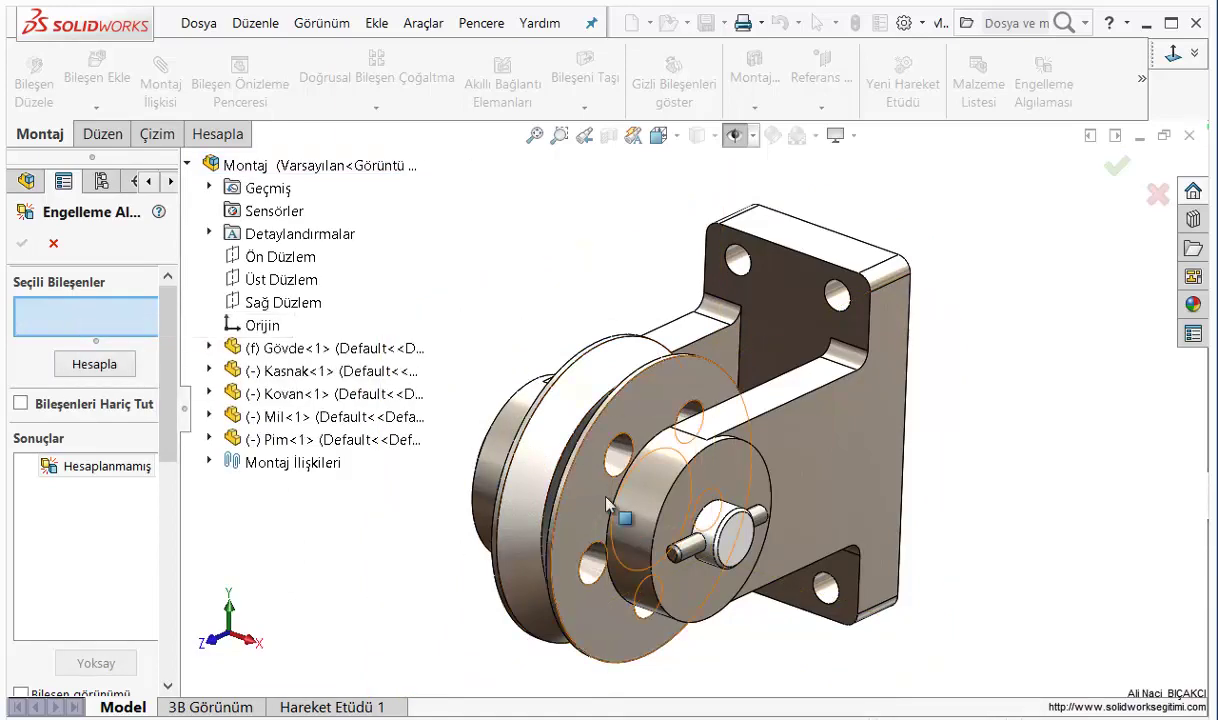
Check Mil against Pim, see Engelleme Yok reported, and close the check
{"action": "left_click", "coordinate": [724, 538]}
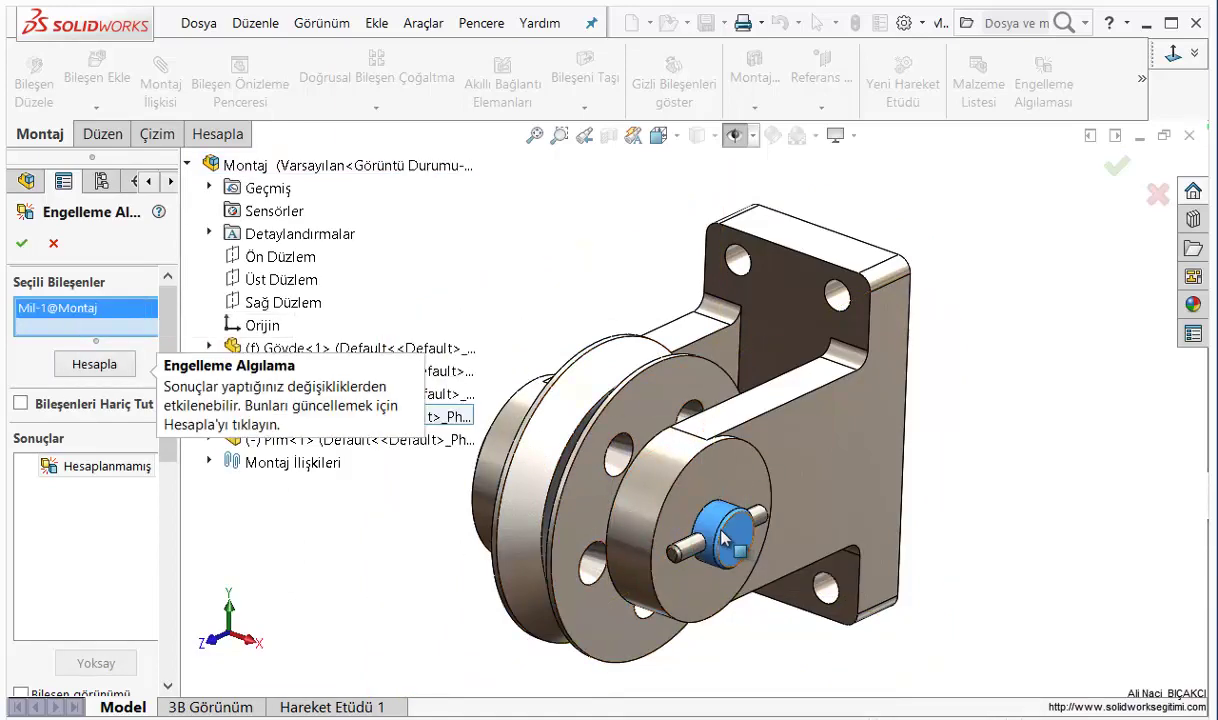
{"action": "left_click", "coordinate": [690, 552]}
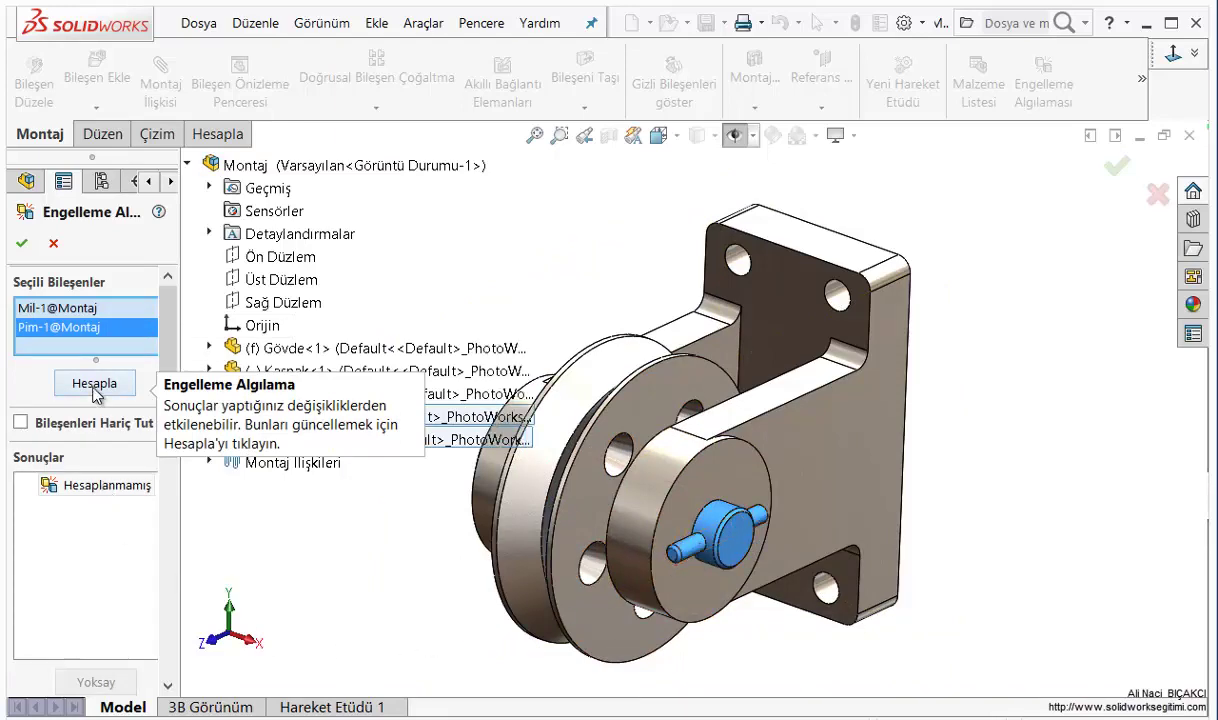
{"action": "left_click", "coordinate": [95, 388]}
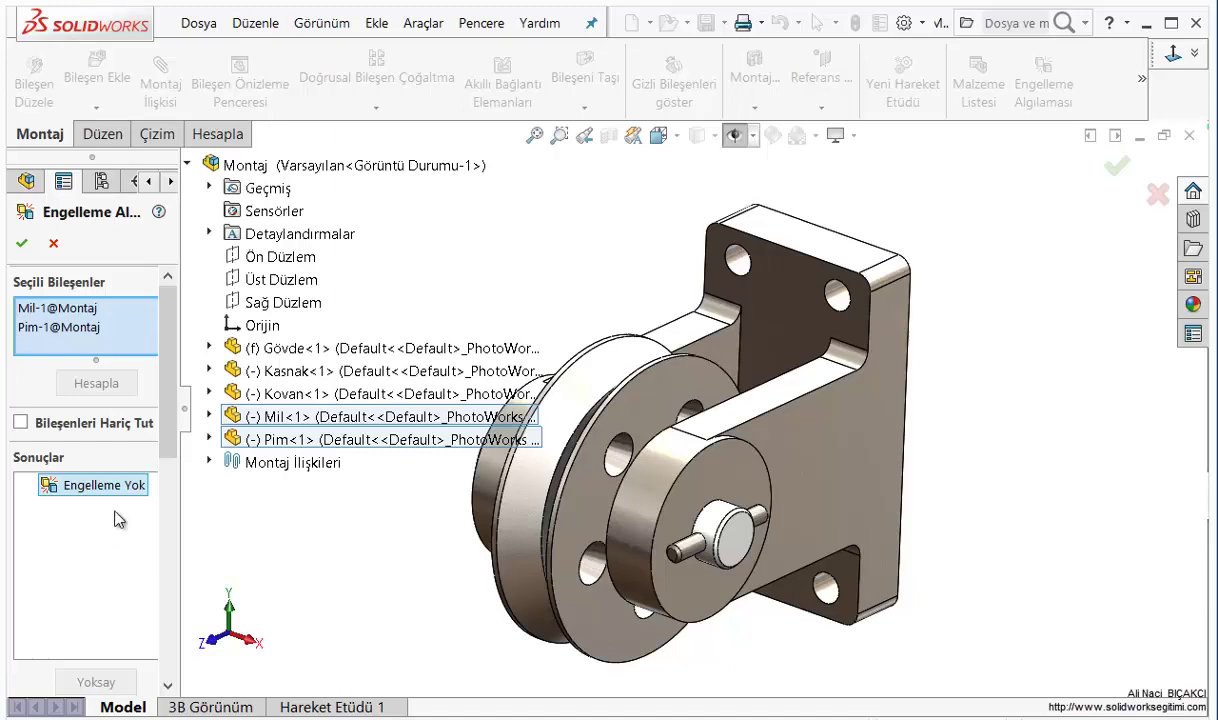
{"action": "left_click_drag", "start_coordinate": [180, 508], "coordinate": [193, 510]}
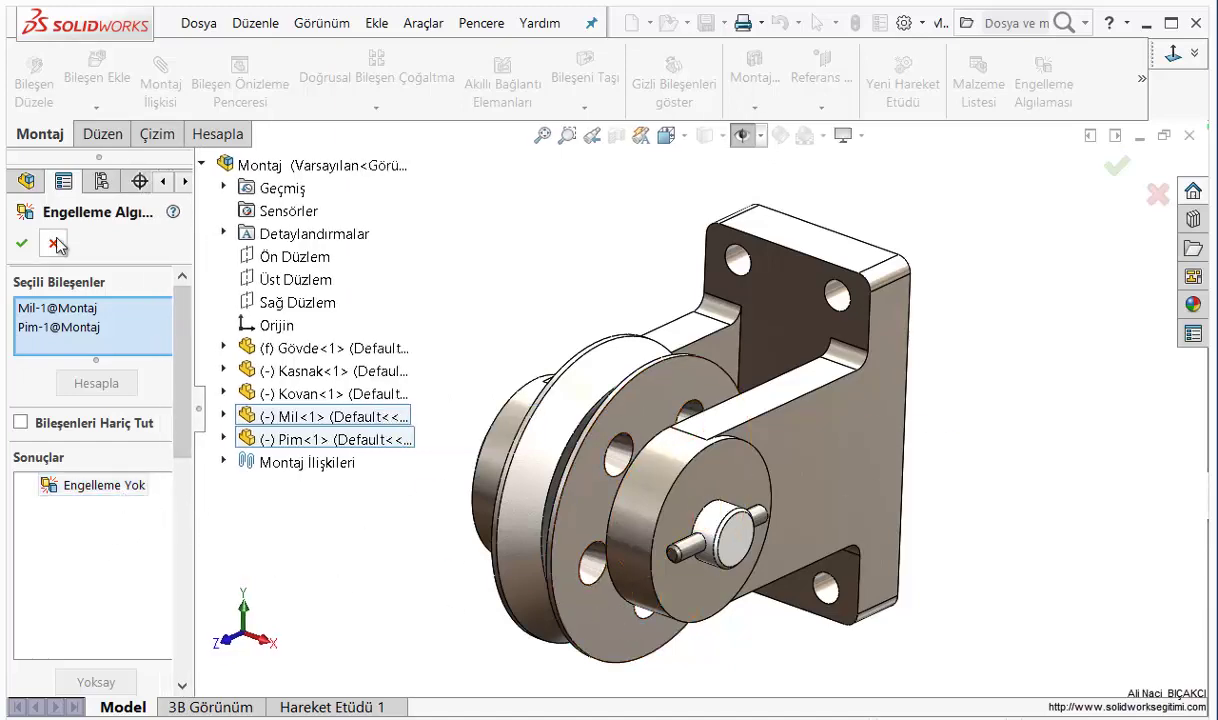
{"action": "key", "text": "Escape"}
Change the pin's diameter dimension from 6 mm to 7 mm
{"action": "scroll", "coordinate": [703, 522], "scroll_direction": "down", "scroll_amount": 2}
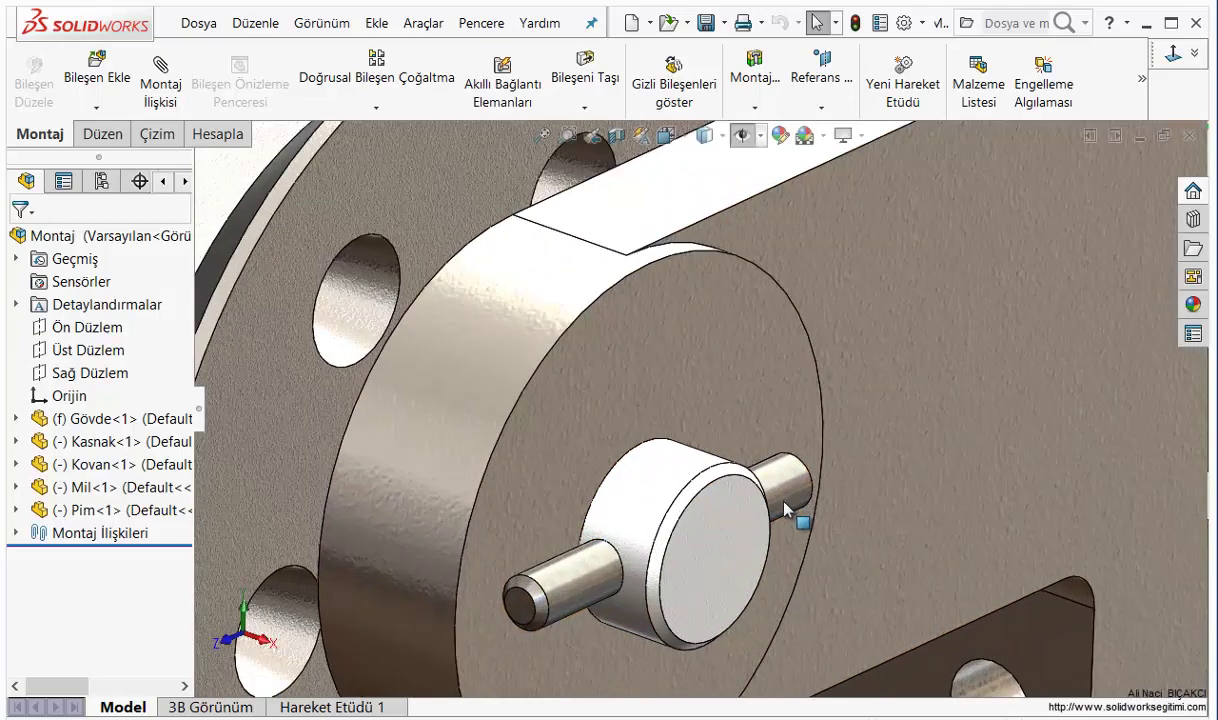
{"action": "scroll", "coordinate": [781, 487], "scroll_direction": "down", "scroll_amount": 3}
{"action": "left_click", "coordinate": [783, 487]}
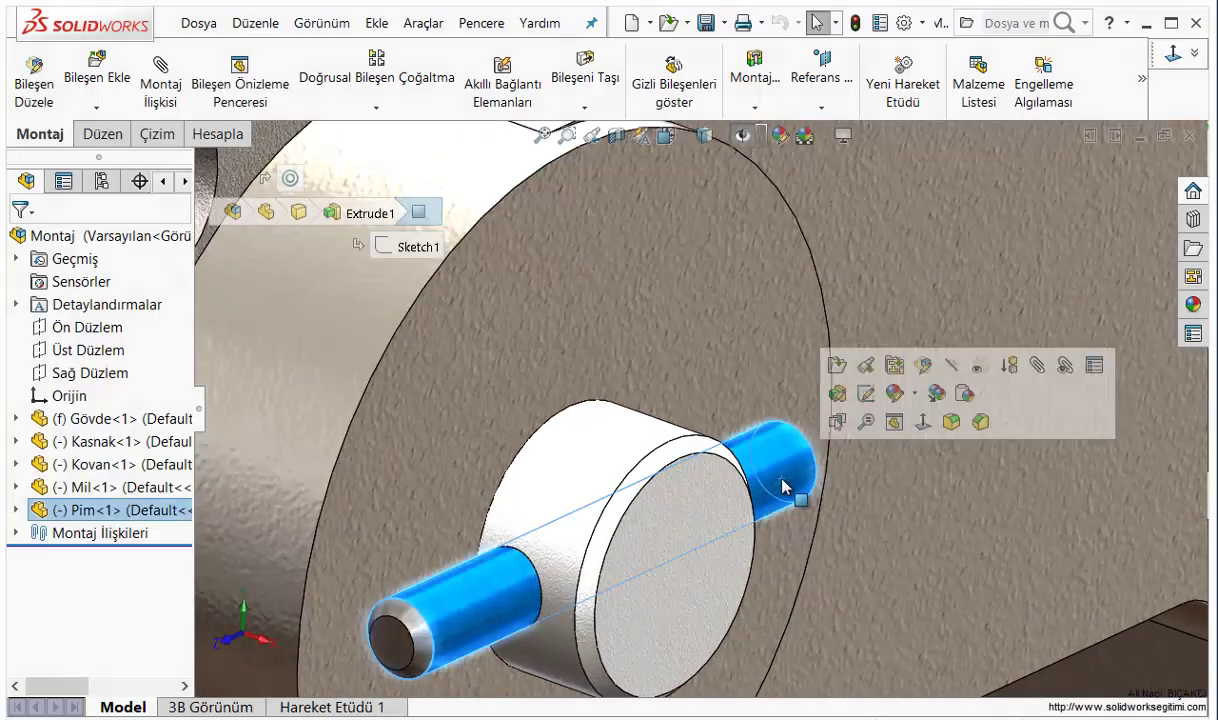
{"action": "double_click", "coordinate": [783, 487]}
{"action": "double_click", "coordinate": [556, 569]}
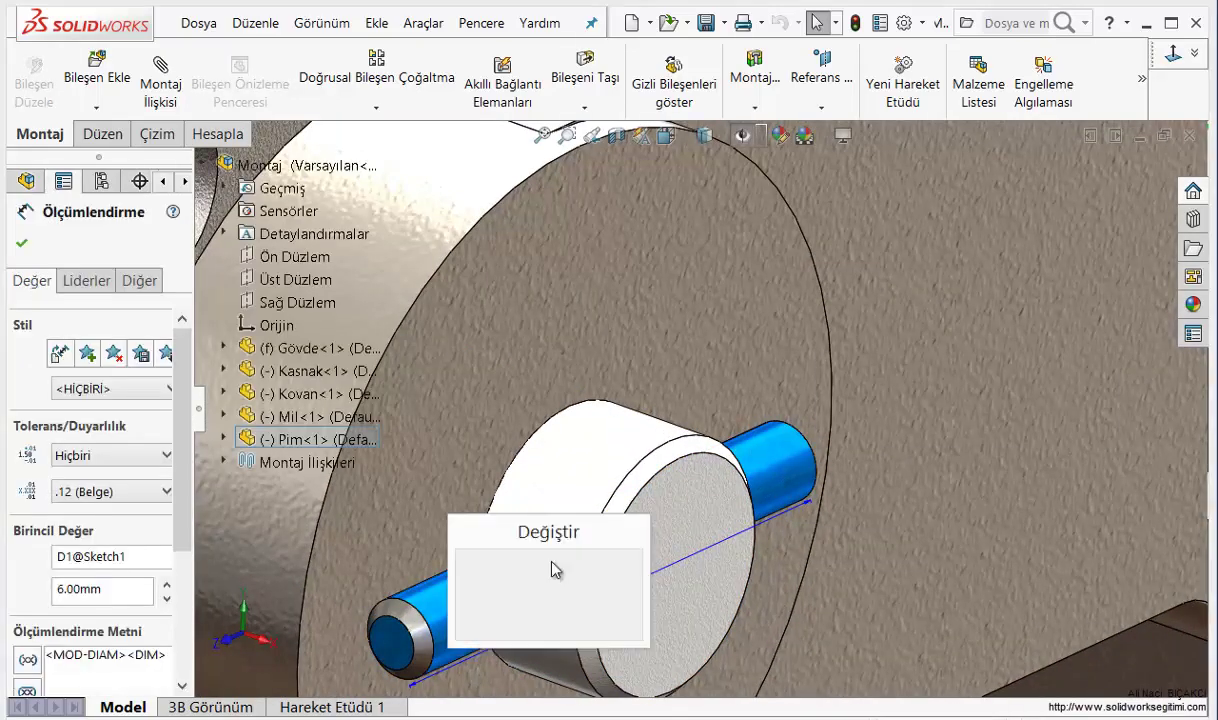
{"action": "type", "text": "7"}
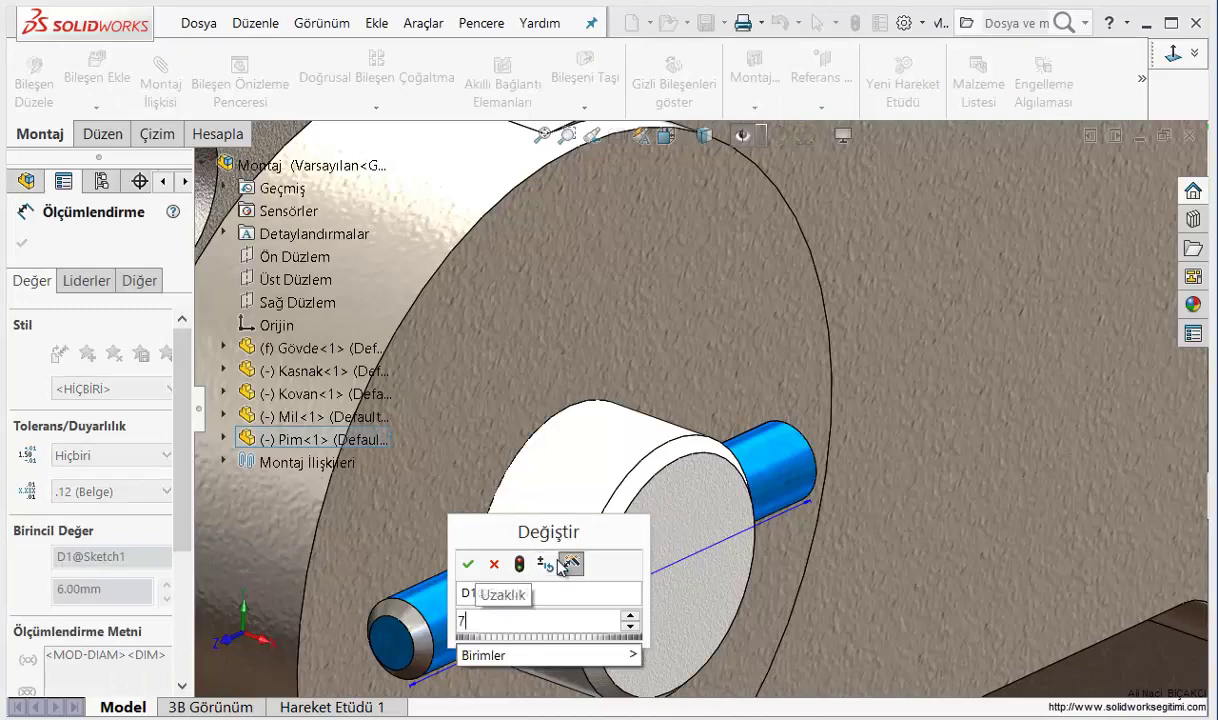
{"action": "left_click", "coordinate": [468, 566]}
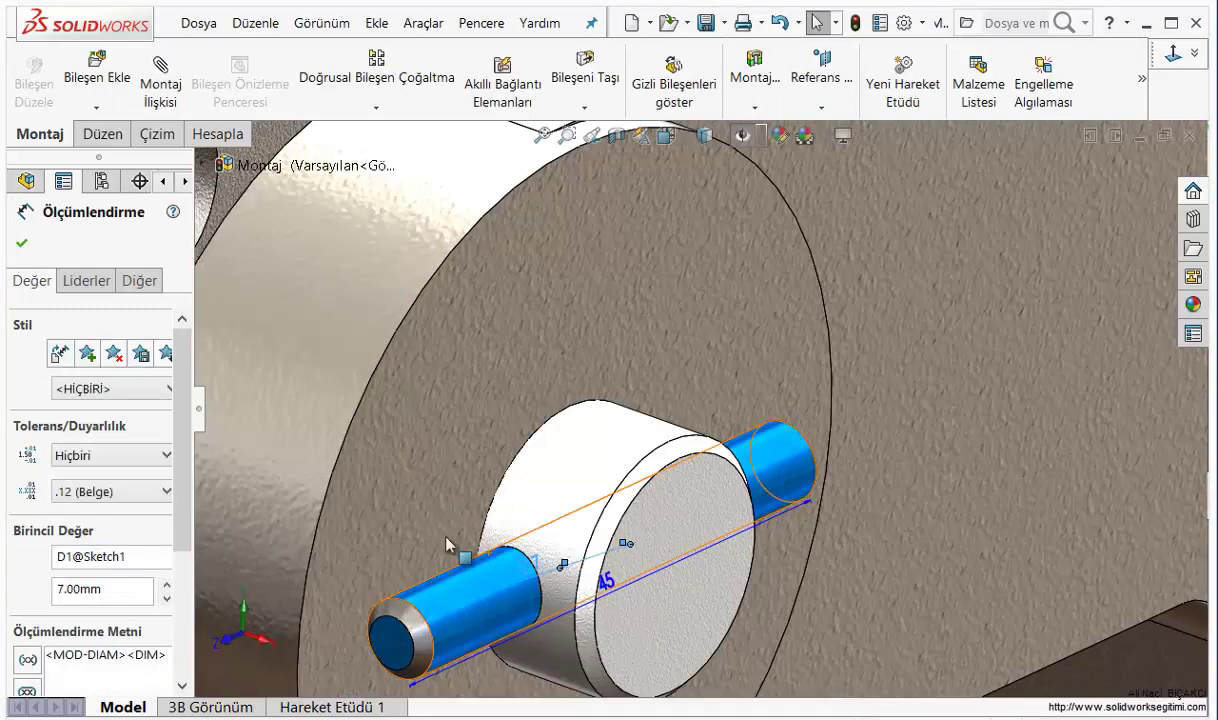
{"action": "key", "text": "f"}
{"action": "key", "text": "Escape"}
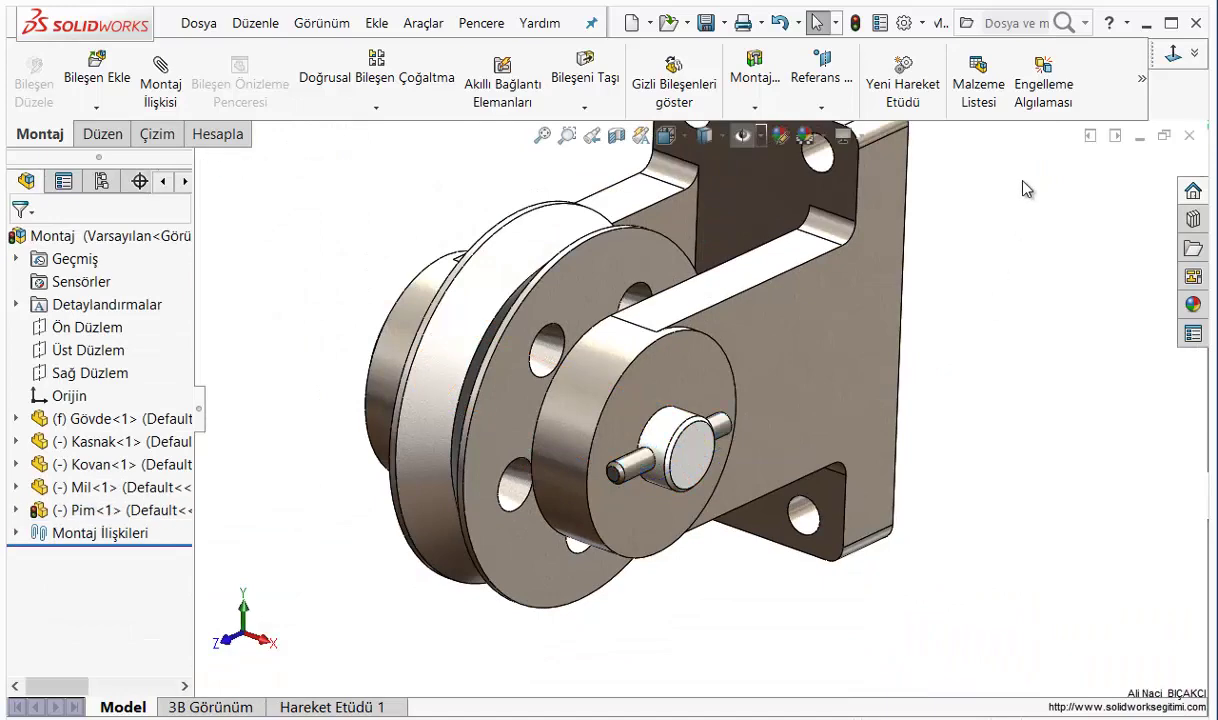
Run a whole-assembly interference check on Montaj.SLDASM, close it, and rebuild the model
{"action": "left_click", "coordinate": [1043, 88]}
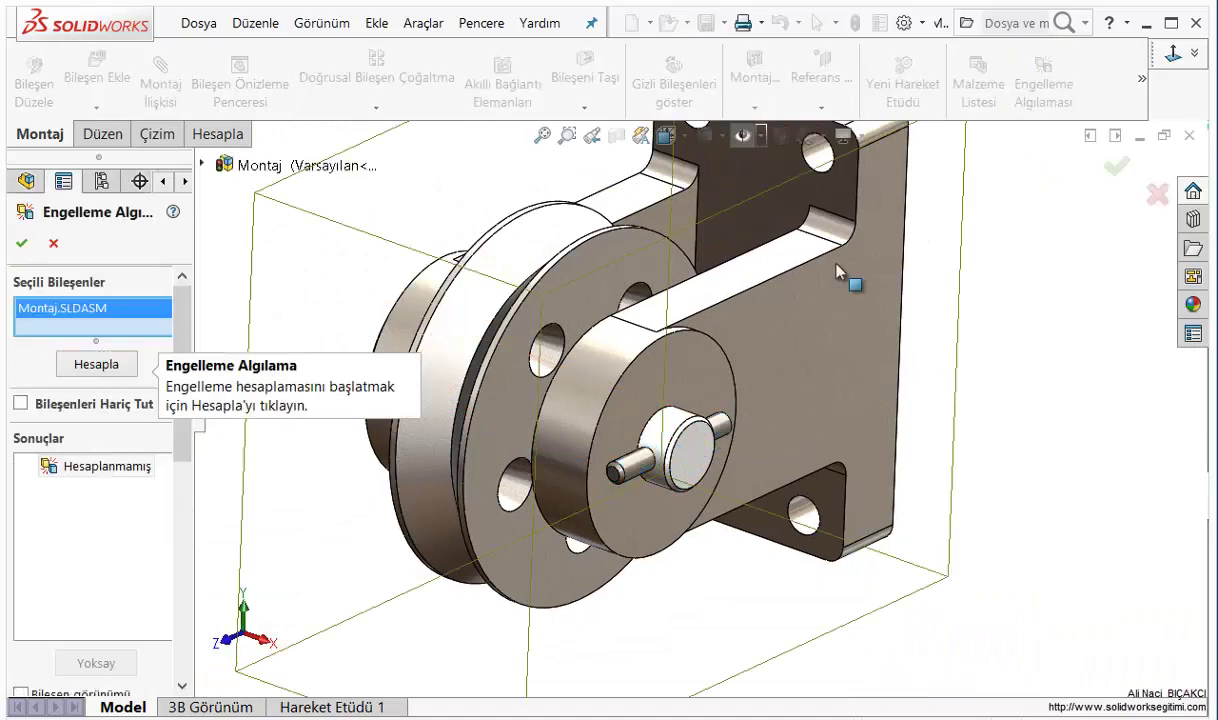
{"action": "left_click", "coordinate": [105, 372]}
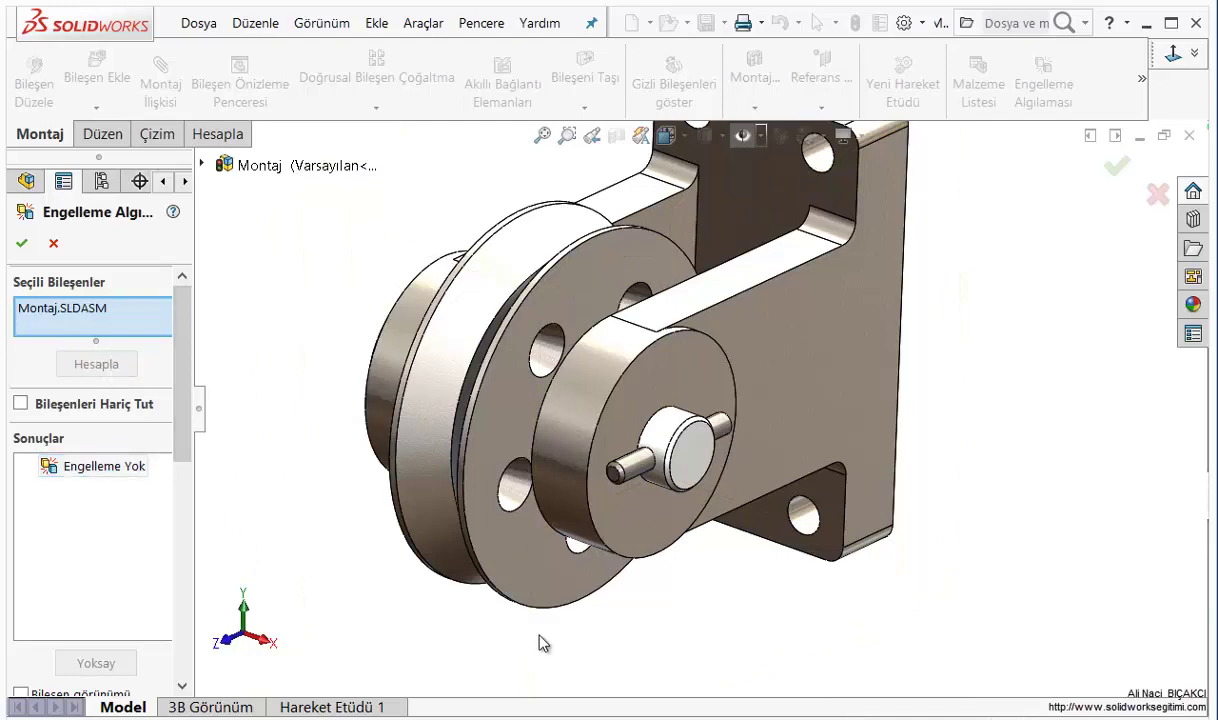
{"action": "middle_click_drag", "start_coordinate": [538, 641], "coordinate": [335, 468]}
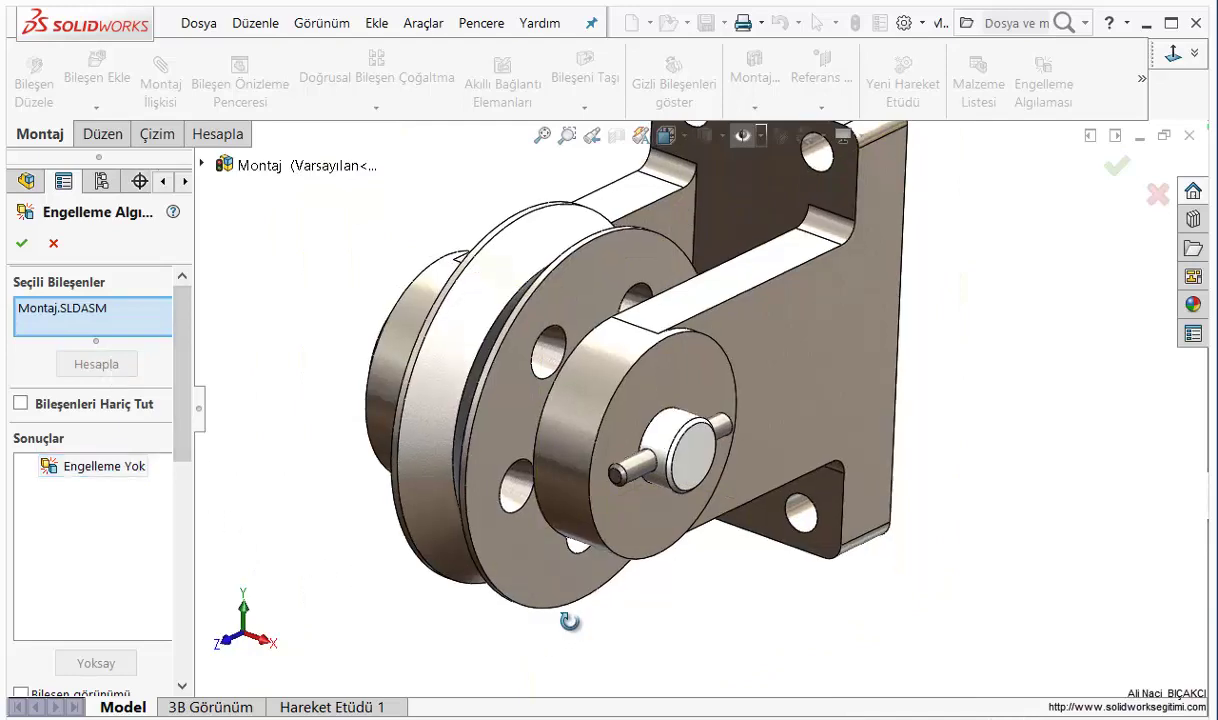
{"action": "right_click", "coordinate": [135, 328]}
{"action": "left_click", "coordinate": [200, 334]}
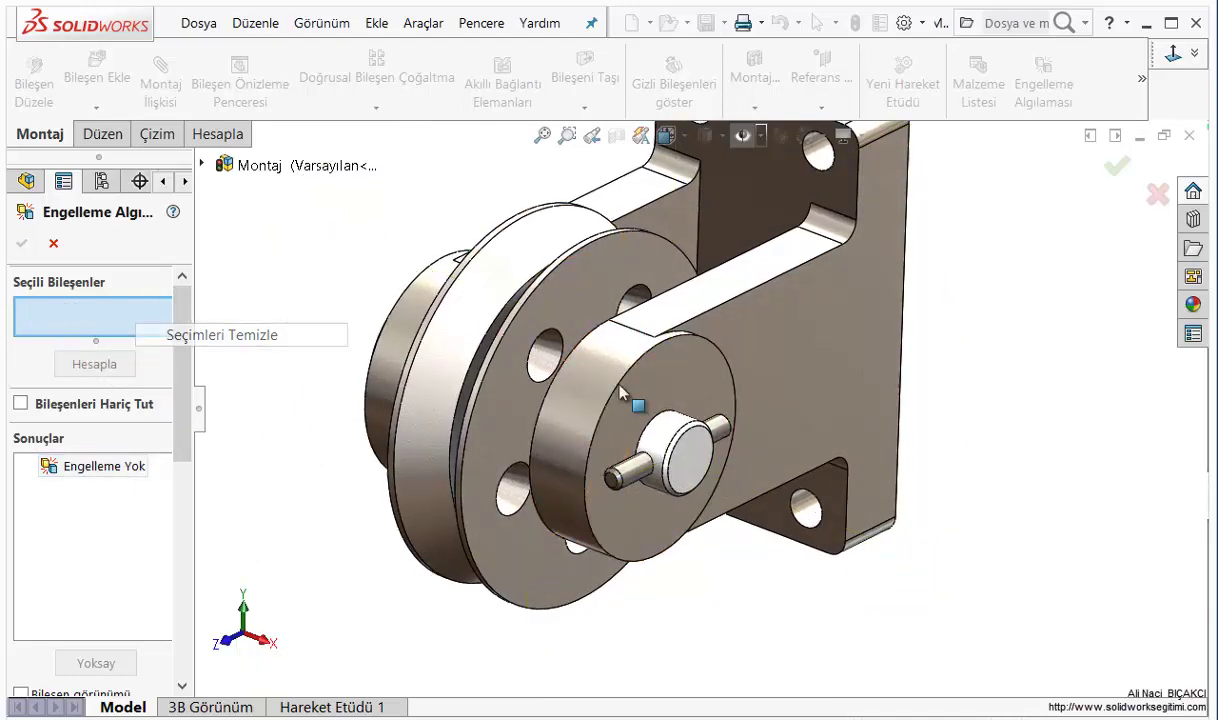
{"action": "left_click", "coordinate": [268, 172]}
{"action": "left_click", "coordinate": [94, 360]}
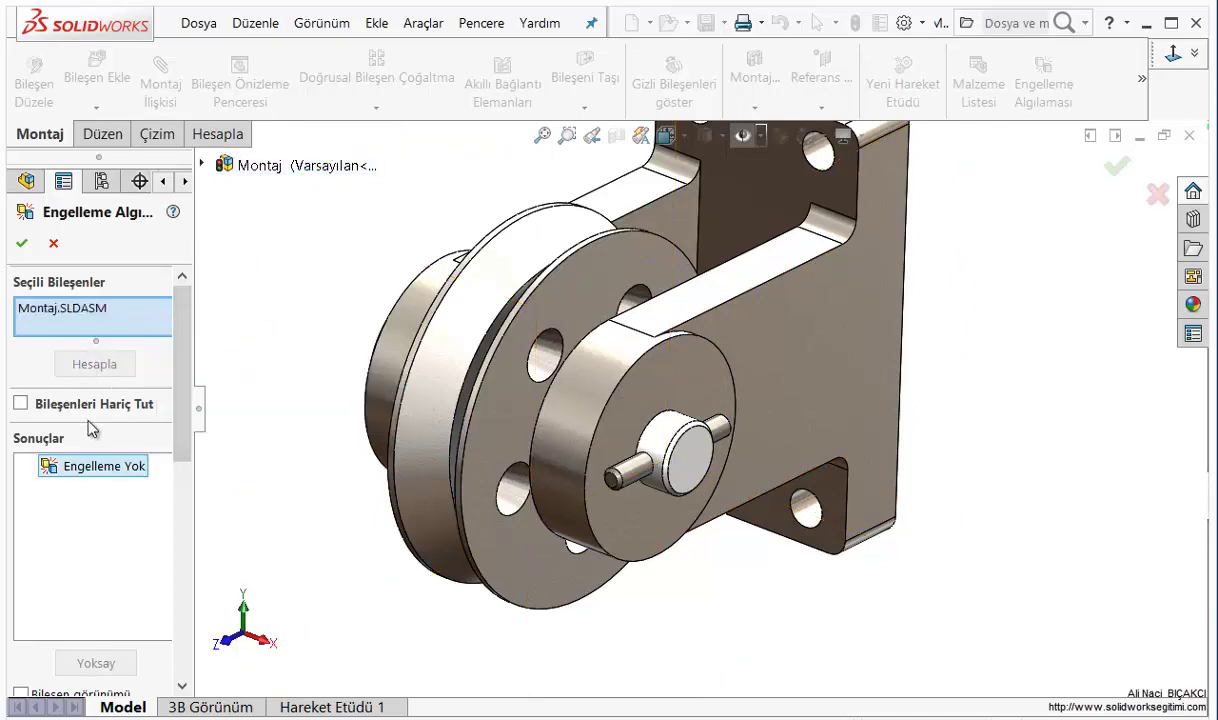
{"action": "scroll", "coordinate": [90, 430], "scroll_direction": "down", "scroll_amount": 5}
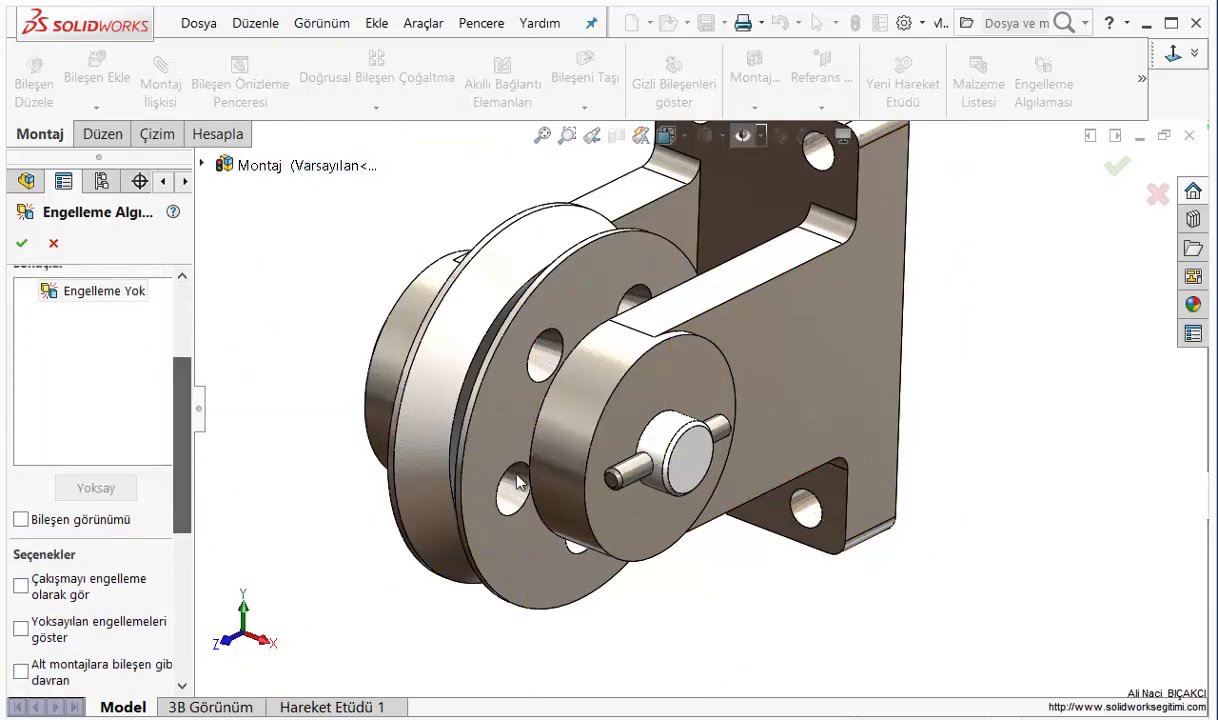
{"action": "left_click", "coordinate": [53, 243]}
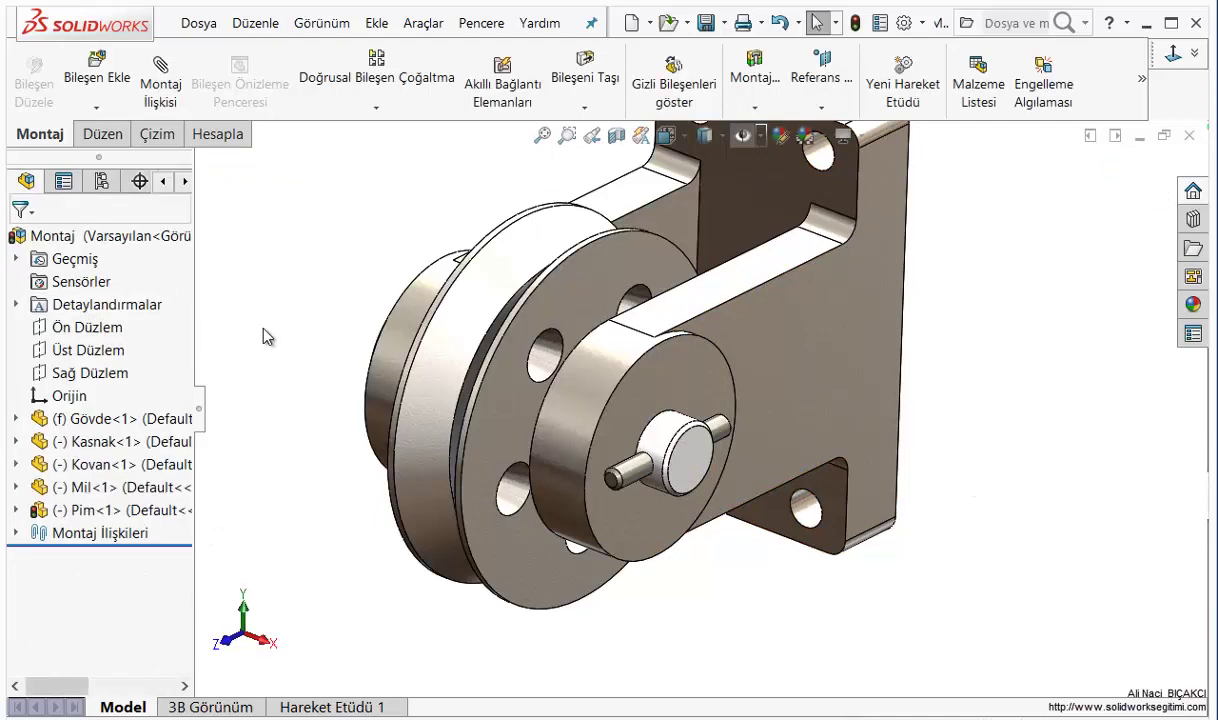
{"action": "left_click", "coordinate": [856, 24]}
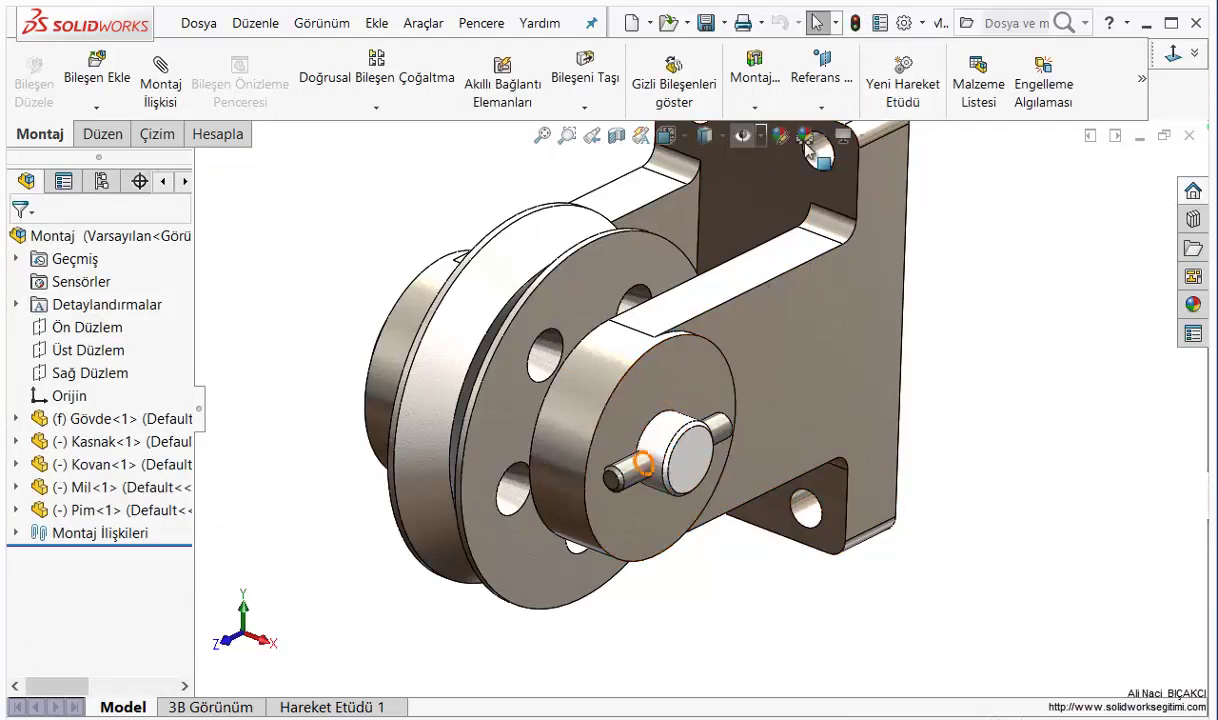
Run a new whole-assembly interference check after the rebuild
{"action": "left_click", "coordinate": [1043, 80]}
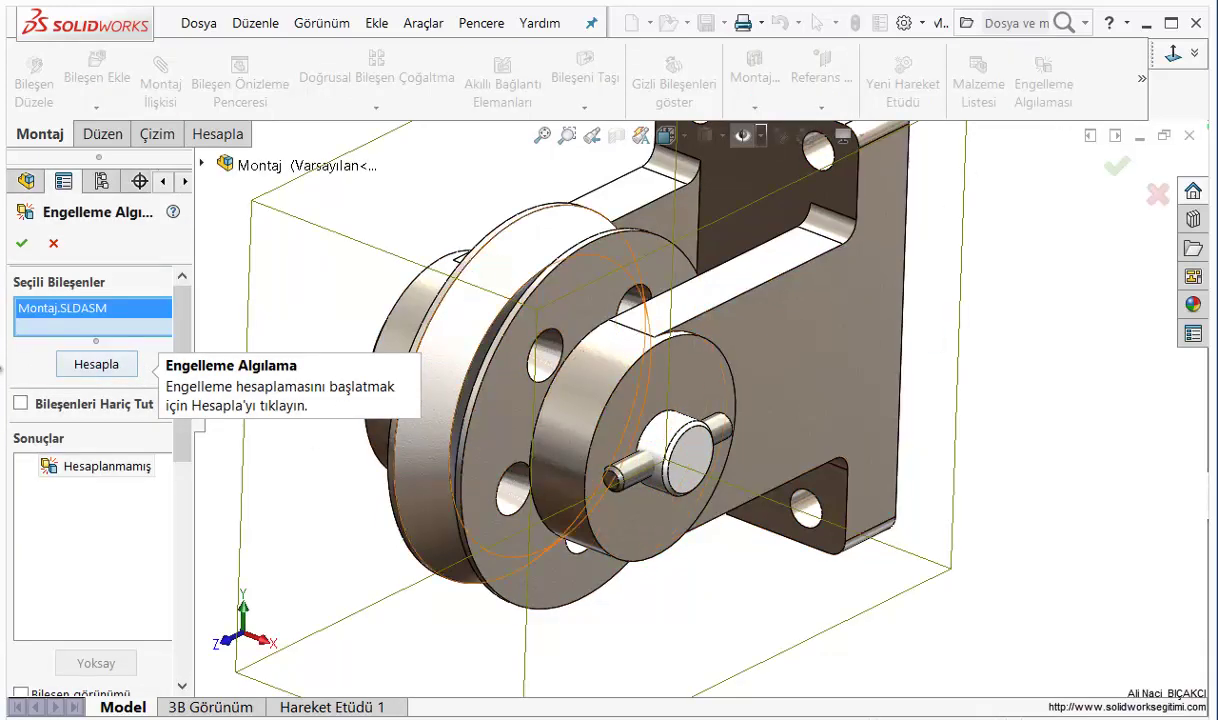
{"action": "left_click", "coordinate": [89, 371]}
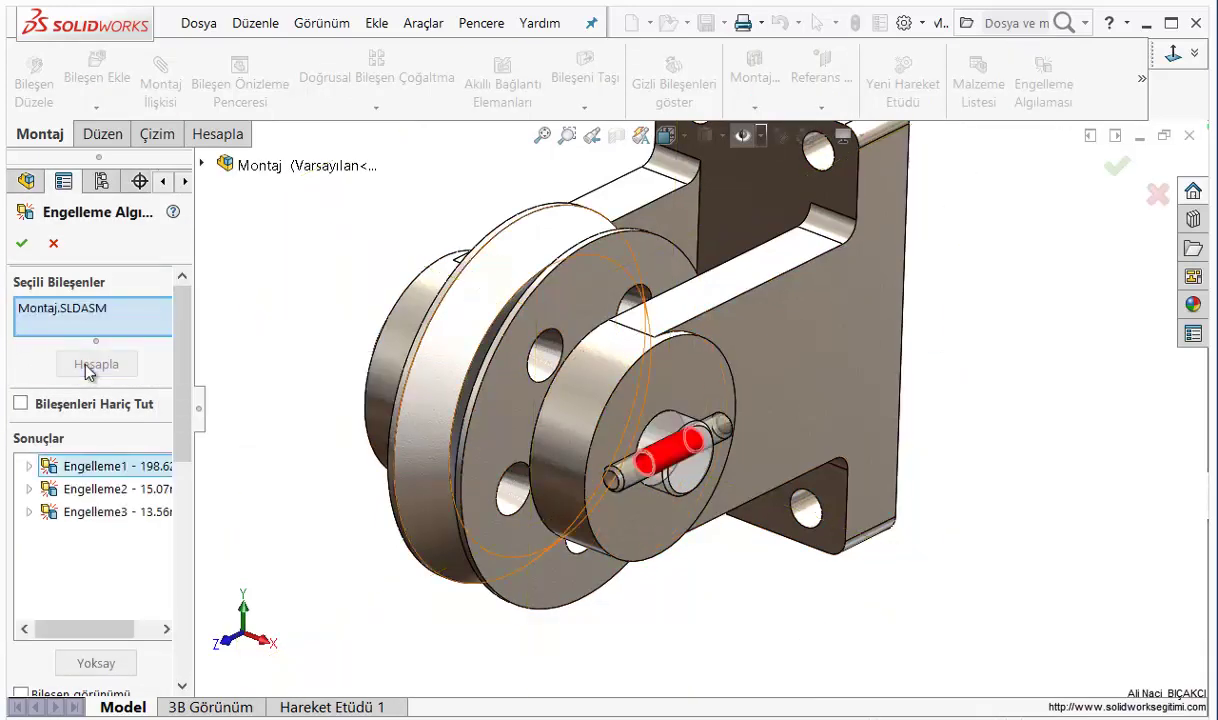
{"action": "scroll", "coordinate": [655, 455], "scroll_direction": "down", "scroll_amount": 2}
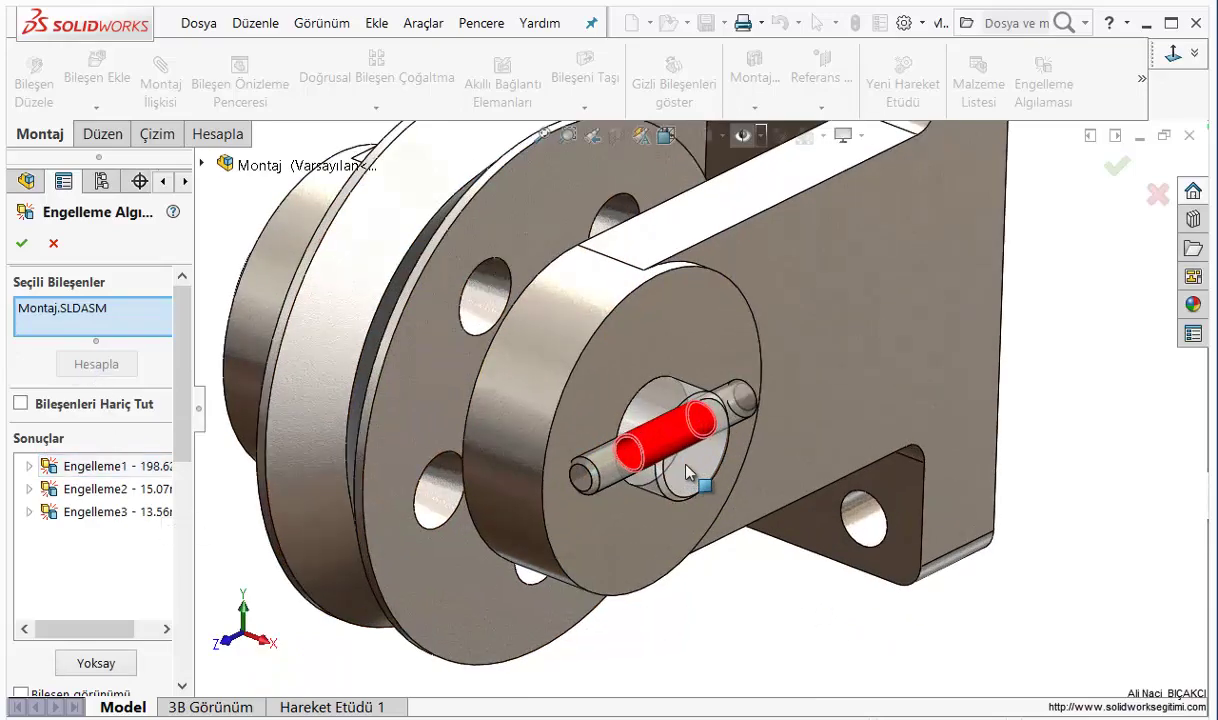
{"action": "scroll", "coordinate": [658, 462], "scroll_direction": "down", "scroll_amount": 2}
{"action": "middle_click_drag", "start_coordinate": [658, 462], "coordinate": [600, 470]}
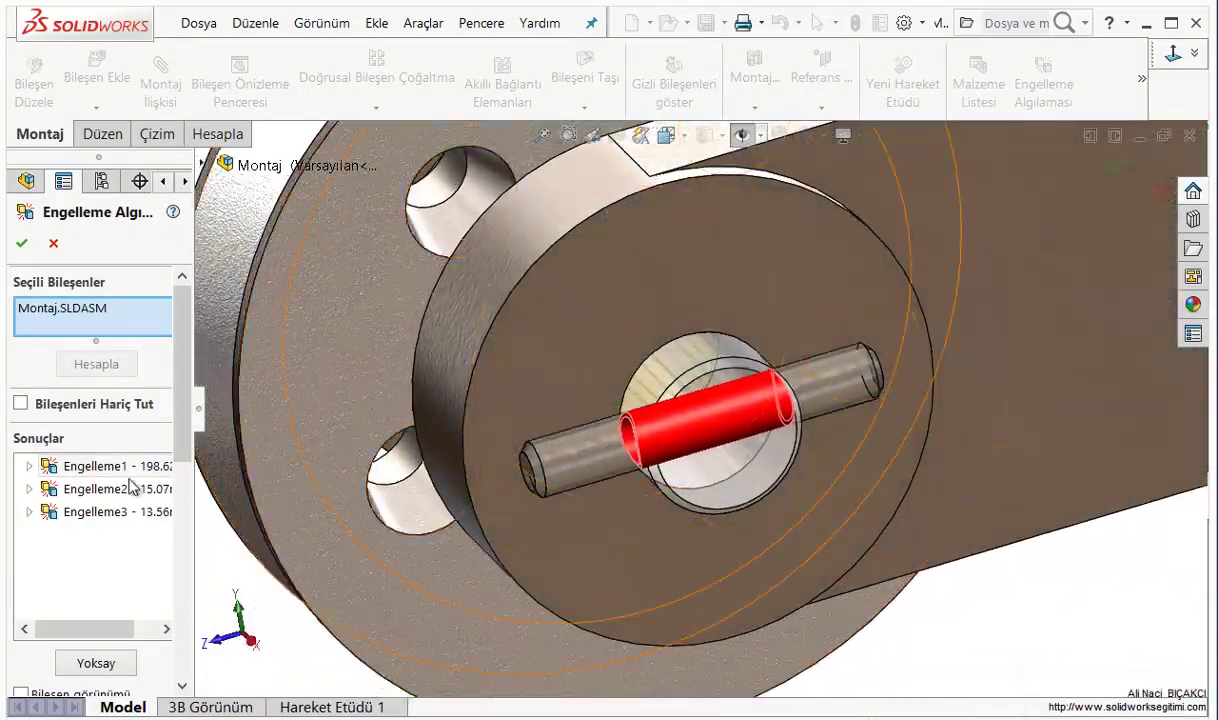
Highlight Engelleme1, Engelleme2 and Engelleme3 and zoom around the red regions at the pin
{"action": "left_click", "coordinate": [98, 467]}
{"action": "left_click", "coordinate": [98, 490]}
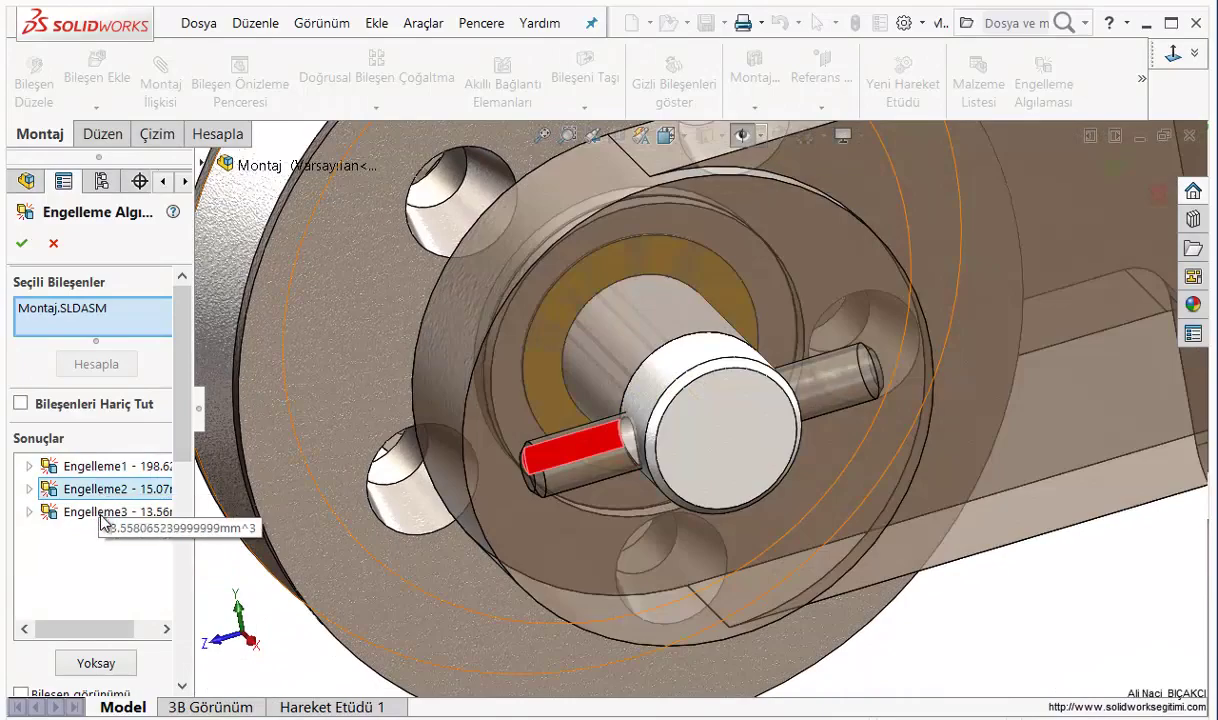
{"action": "left_click", "coordinate": [100, 512]}
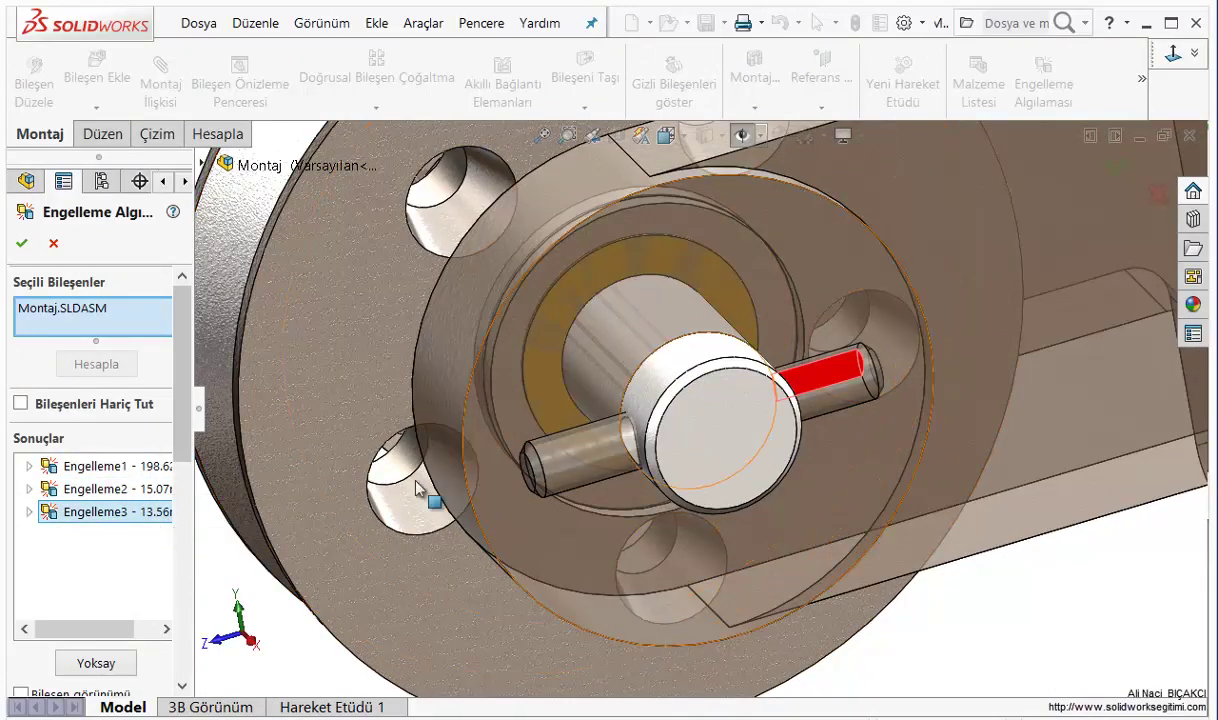
{"action": "scroll", "coordinate": [585, 533], "scroll_direction": "up", "scroll_amount": 2}
{"action": "mouse_move", "coordinate": [585, 533]}
{"action": "middle_mouse_down"}
{"action": "mouse_move", "coordinate": [680, 530]}
{"action": "mouse_move", "coordinate": [666, 476]}
{"action": "middle_mouse_up"}
{"action": "scroll", "coordinate": [826, 449], "scroll_direction": "down", "scroll_amount": 5}
{"action": "scroll", "coordinate": [897, 372], "scroll_direction": "down", "scroll_amount": 2}
{"action": "scroll", "coordinate": [1055, 326], "scroll_direction": "down", "scroll_amount": 2}
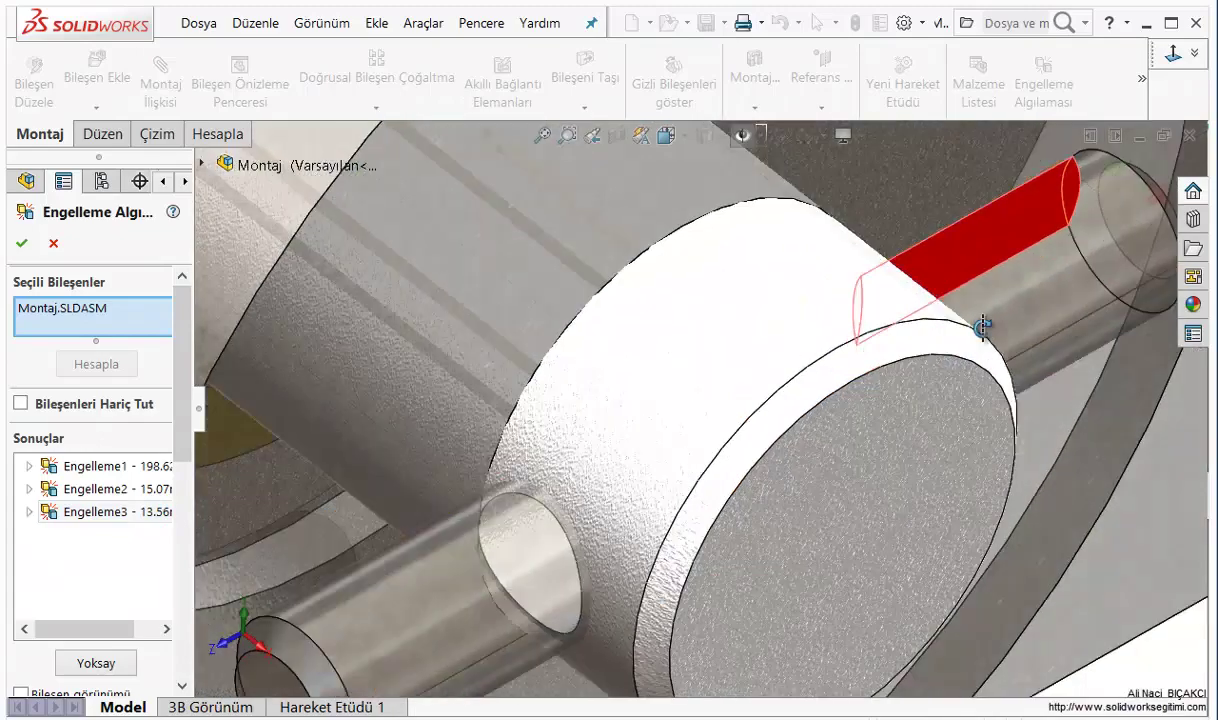
{"action": "scroll", "coordinate": [1155, 394], "scroll_direction": "down", "scroll_amount": 3}
{"action": "scroll", "coordinate": [977, 430], "scroll_direction": "down", "scroll_amount": 2}
{"action": "scroll", "coordinate": [970, 425], "scroll_direction": "up", "scroll_amount": 1}
{"action": "scroll", "coordinate": [945, 300], "scroll_direction": "up", "scroll_amount": 3}
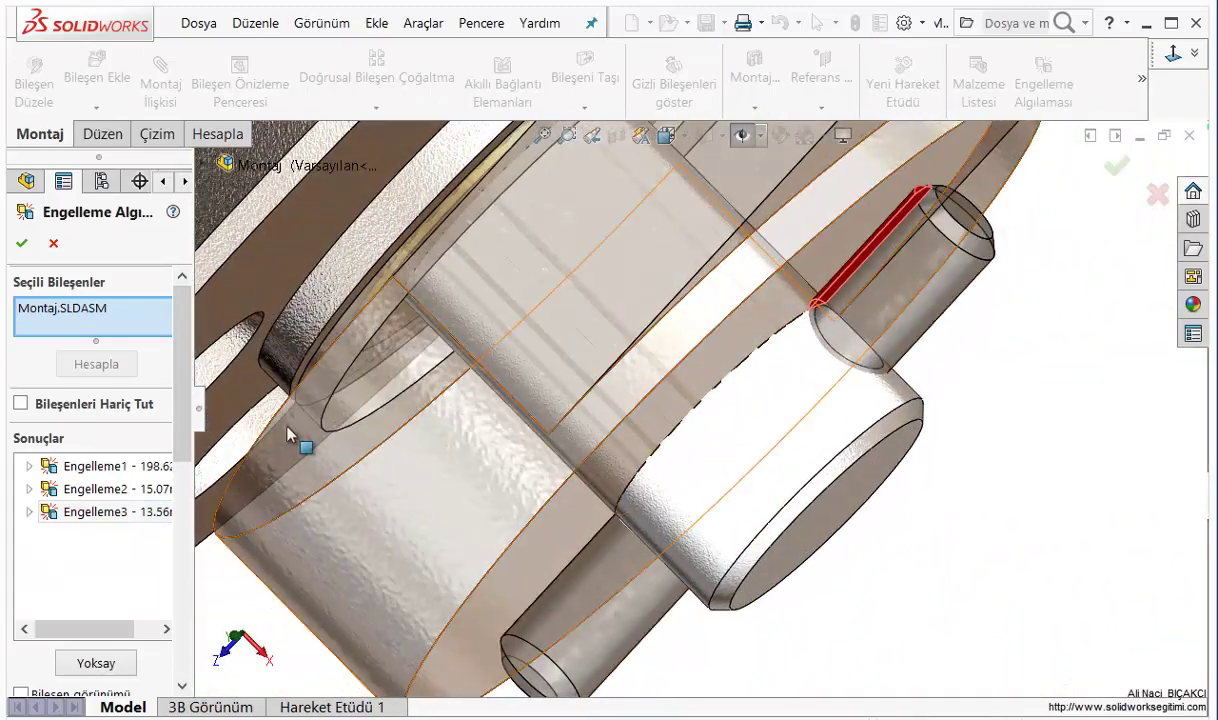
Re-examine Engelleme2 and Engelleme1, widening the panel to read the 198.62, 15.07, 13.56 mm³ volumes
{"action": "left_click", "coordinate": [110, 490]}
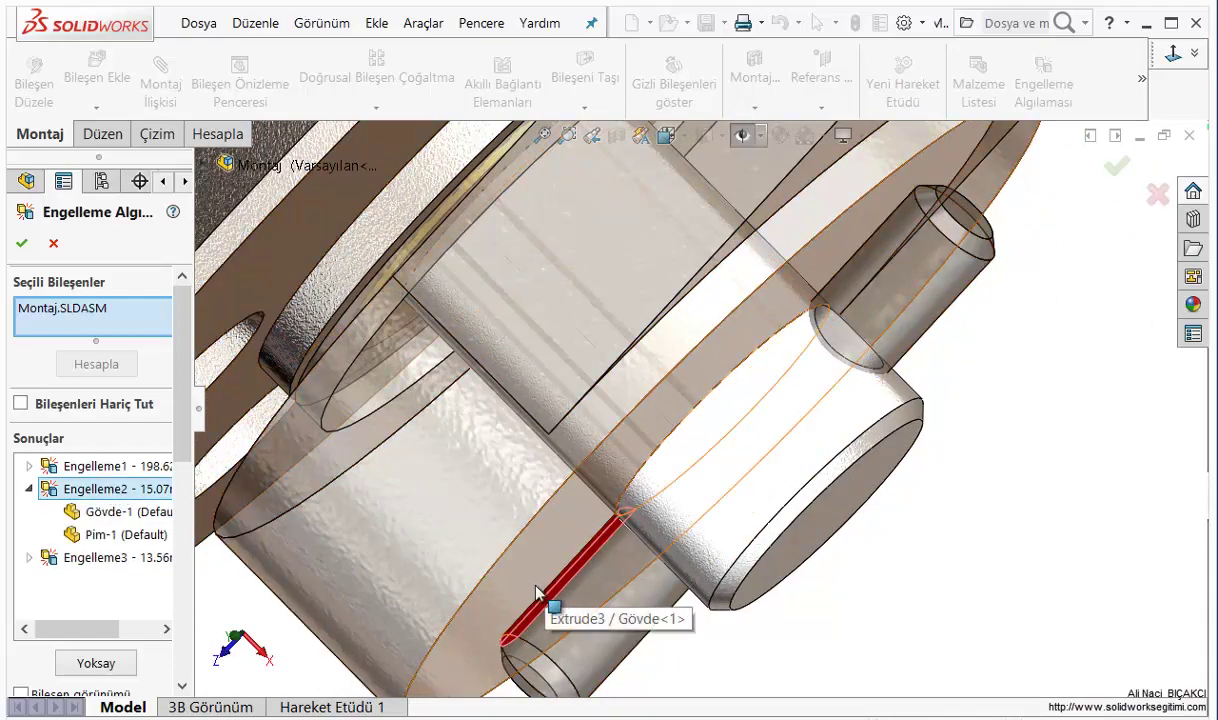
{"action": "middle_click_drag", "start_coordinate": [548, 565], "coordinate": [511, 547]}
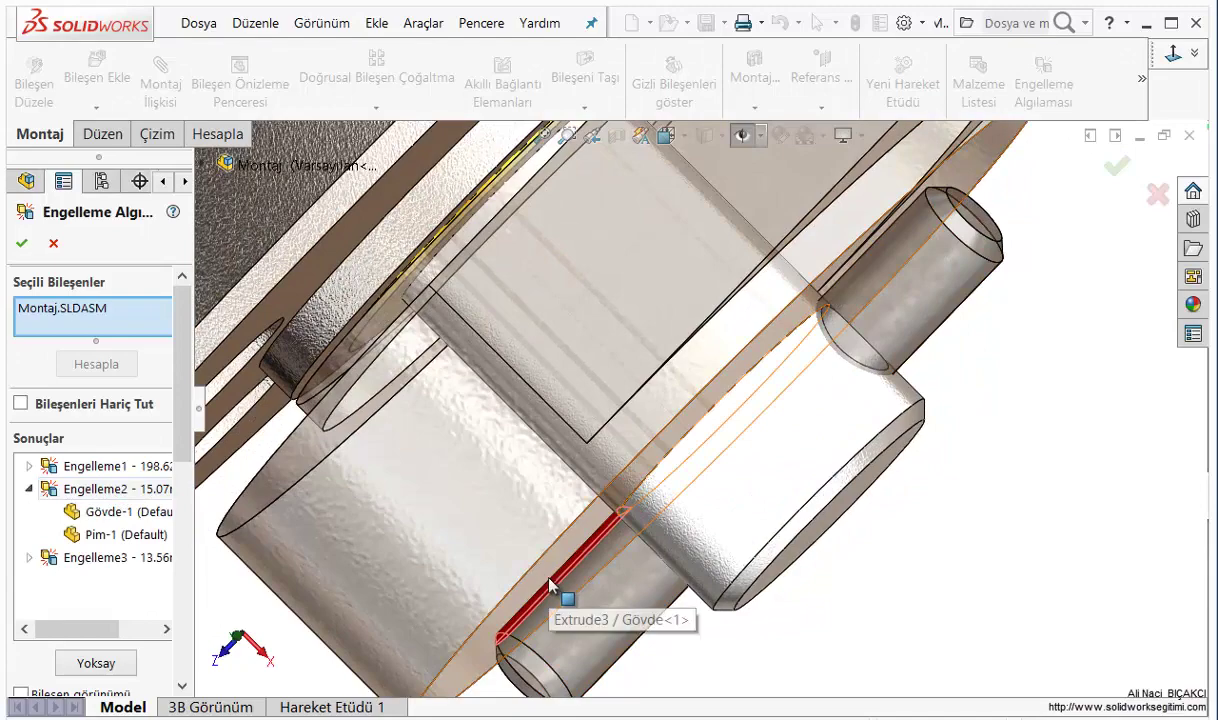
{"action": "left_click", "coordinate": [134, 469]}
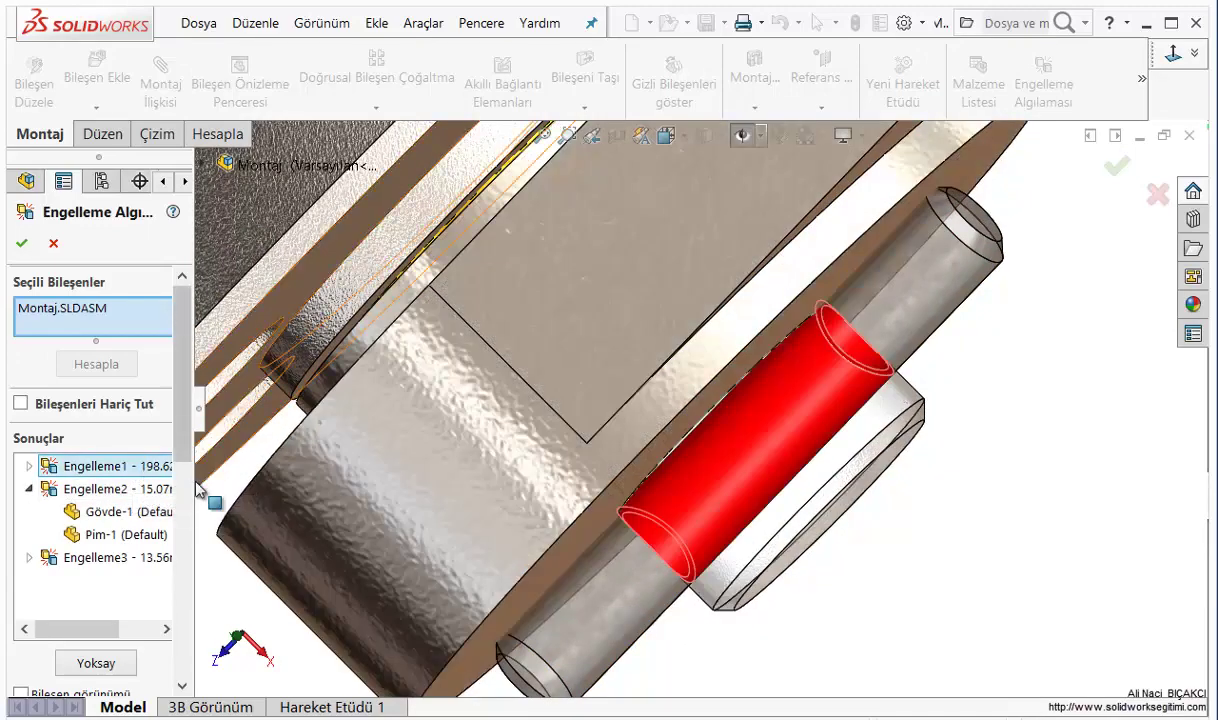
{"action": "left_click_drag", "start_coordinate": [193, 481], "coordinate": [265, 481]}
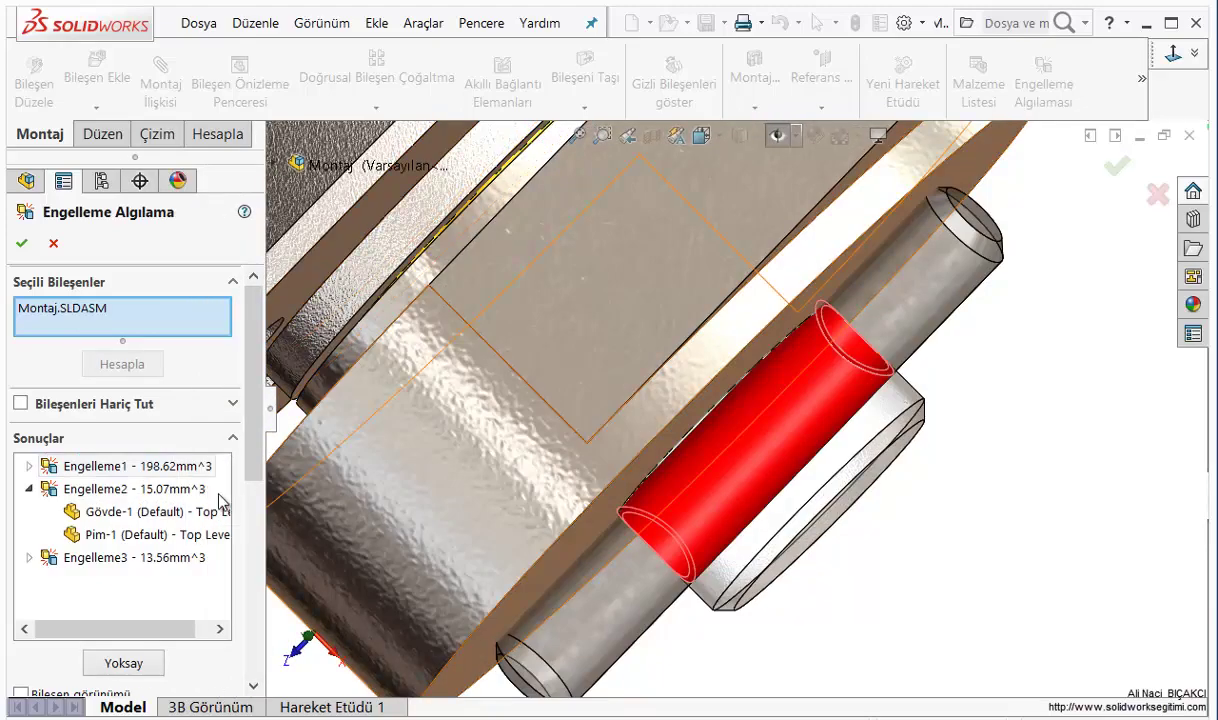
{"action": "mouse_move", "coordinate": [924, 562]}
{"action": "middle_mouse_down"}
{"action": "mouse_move", "coordinate": [824, 530]}
{"action": "mouse_move", "coordinate": [875, 337]}
{"action": "mouse_move", "coordinate": [848, 403]}
{"action": "middle_mouse_up"}
Close the interference check and set the pin's diameter back to 6 mm
{"action": "left_click", "coordinate": [54, 245]}
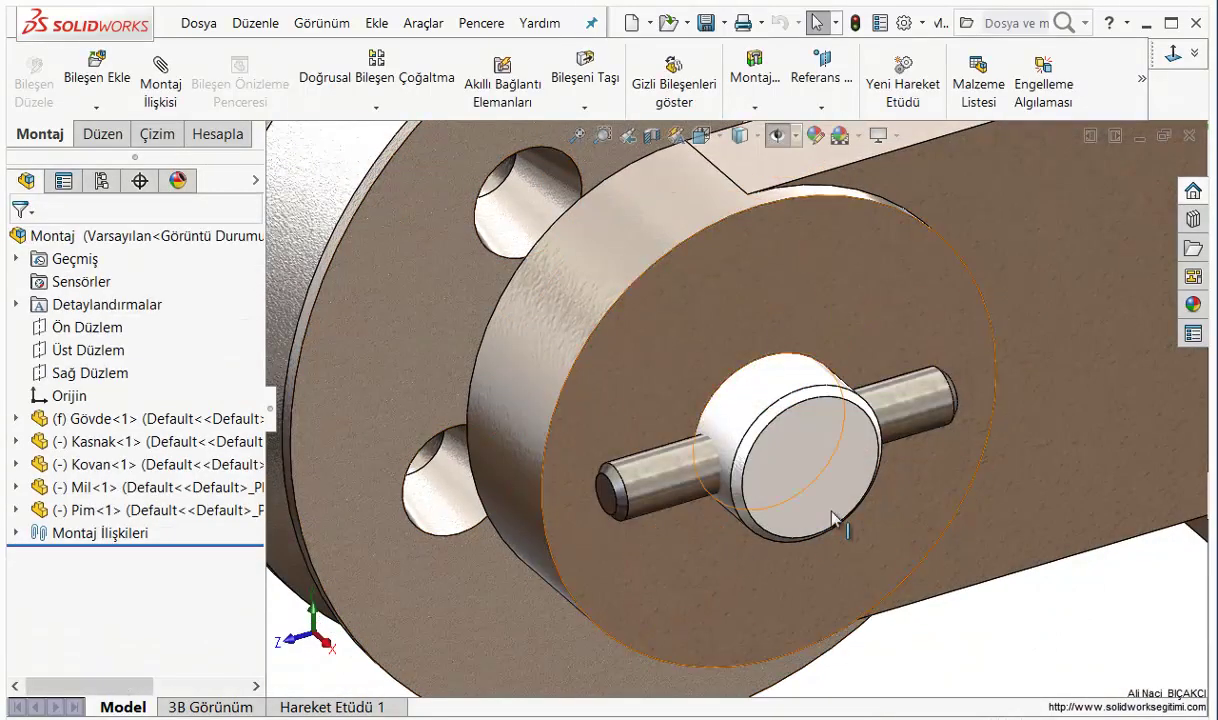
{"action": "left_click", "coordinate": [865, 393]}
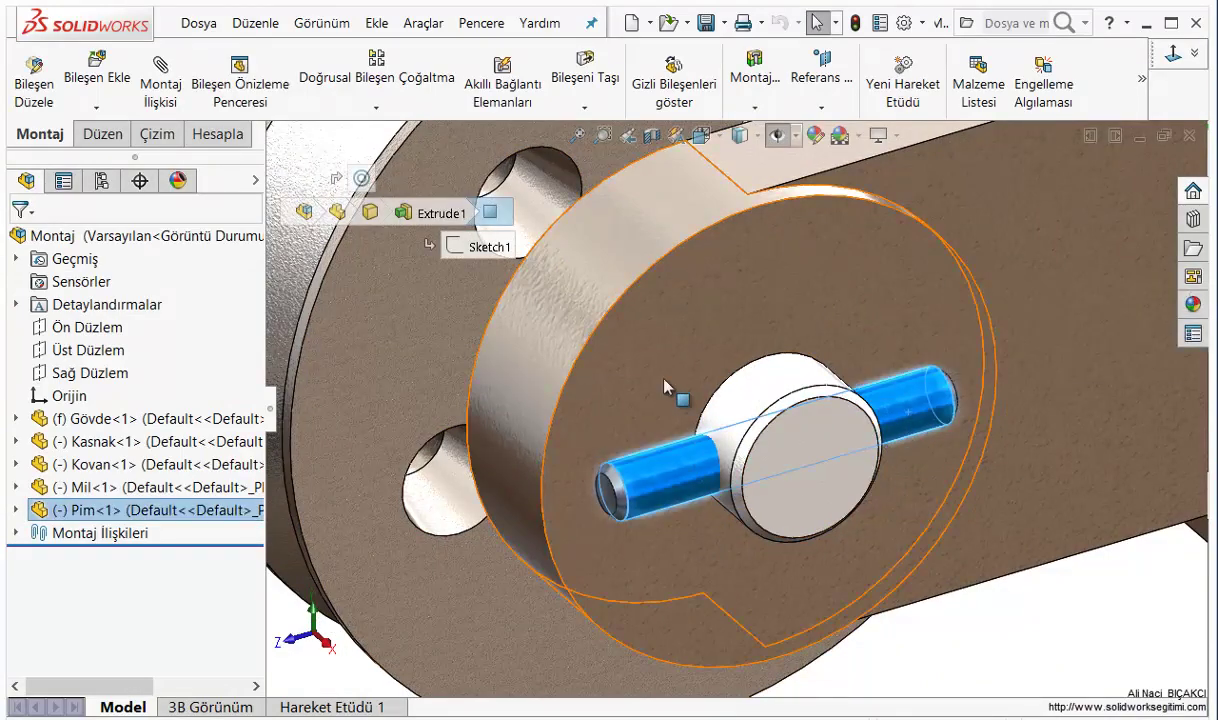
{"action": "double_click", "coordinate": [667, 487]}
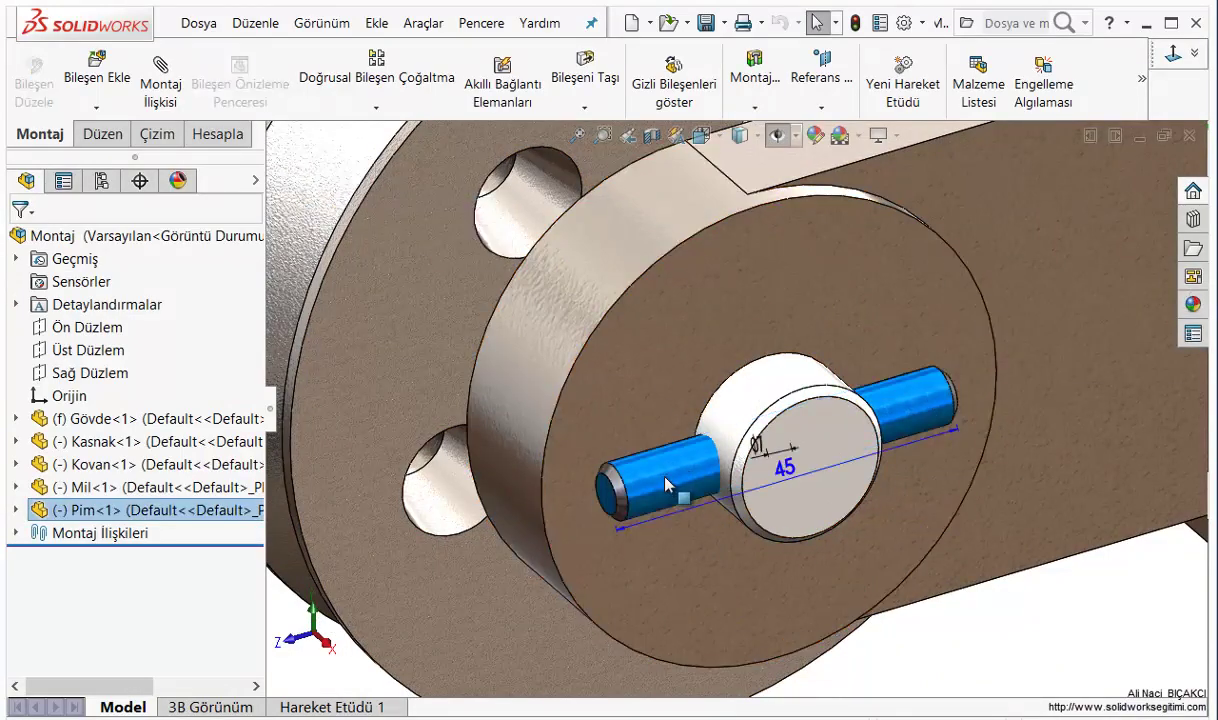
{"action": "double_click", "coordinate": [762, 449]}
{"action": "type", "text": "6"}
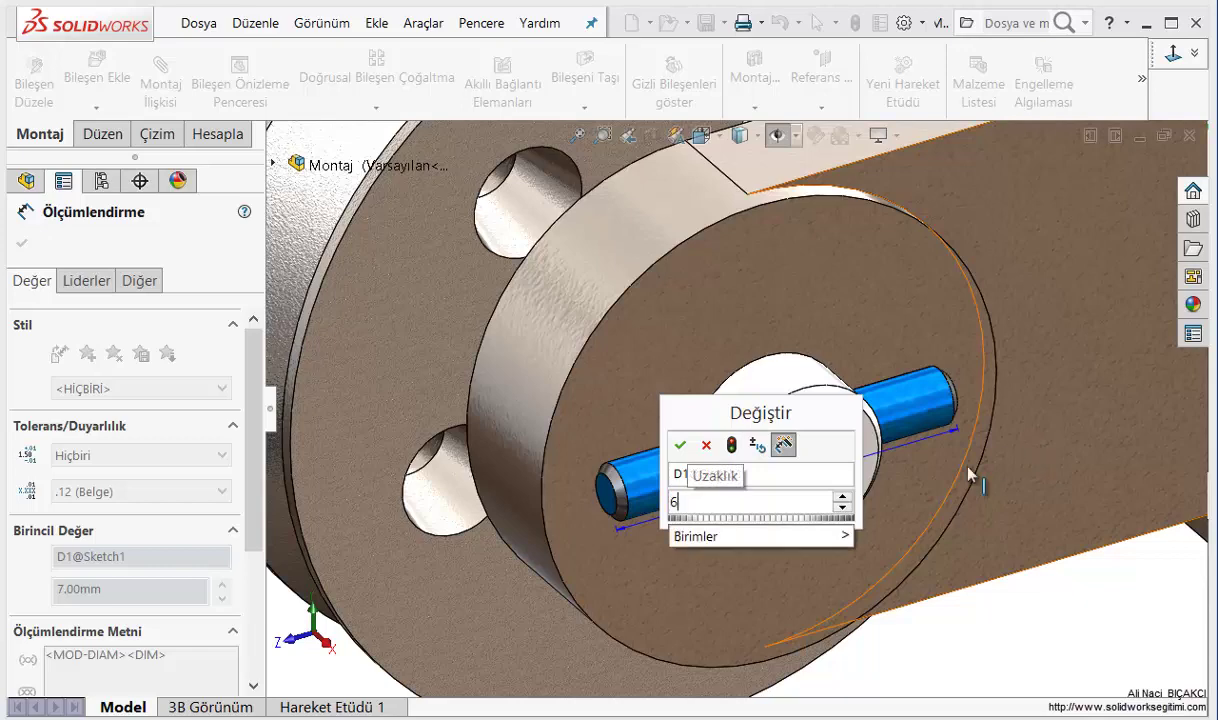
{"action": "left_click", "coordinate": [680, 445]}
{"action": "key", "text": "Escape"}
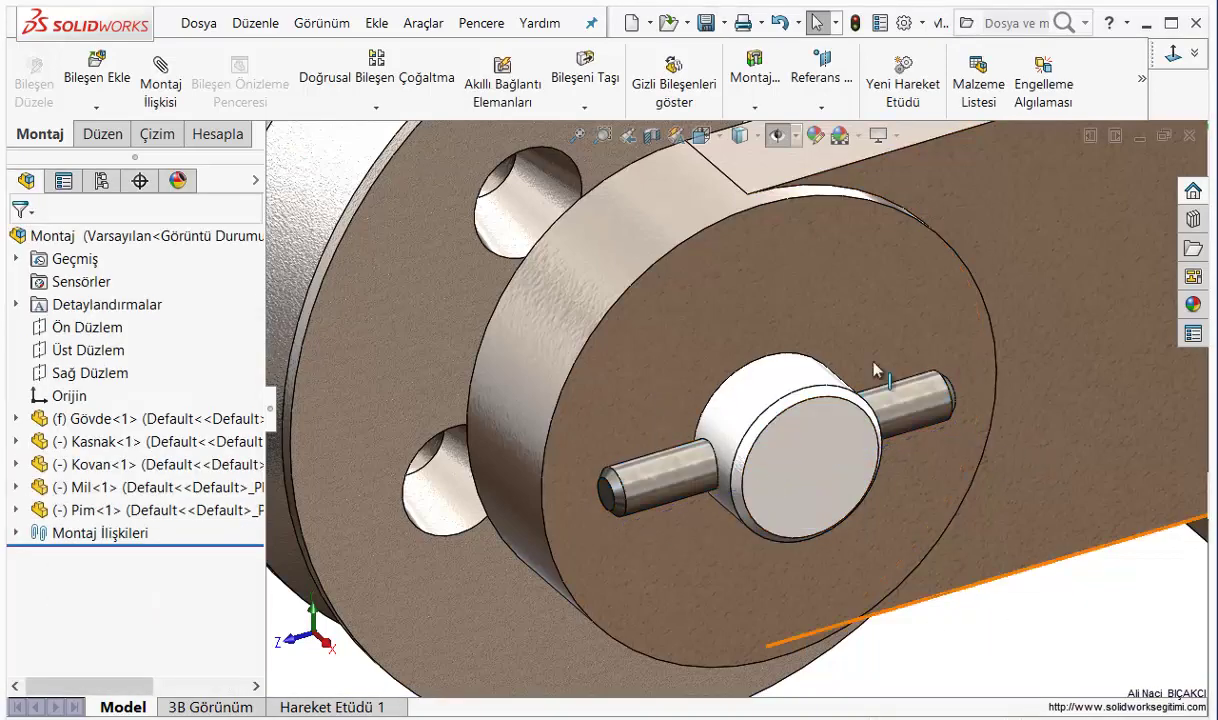
Rerun the whole-assembly interference check, get Engelleme Yok, and close it
{"action": "left_click", "coordinate": [1040, 88]}
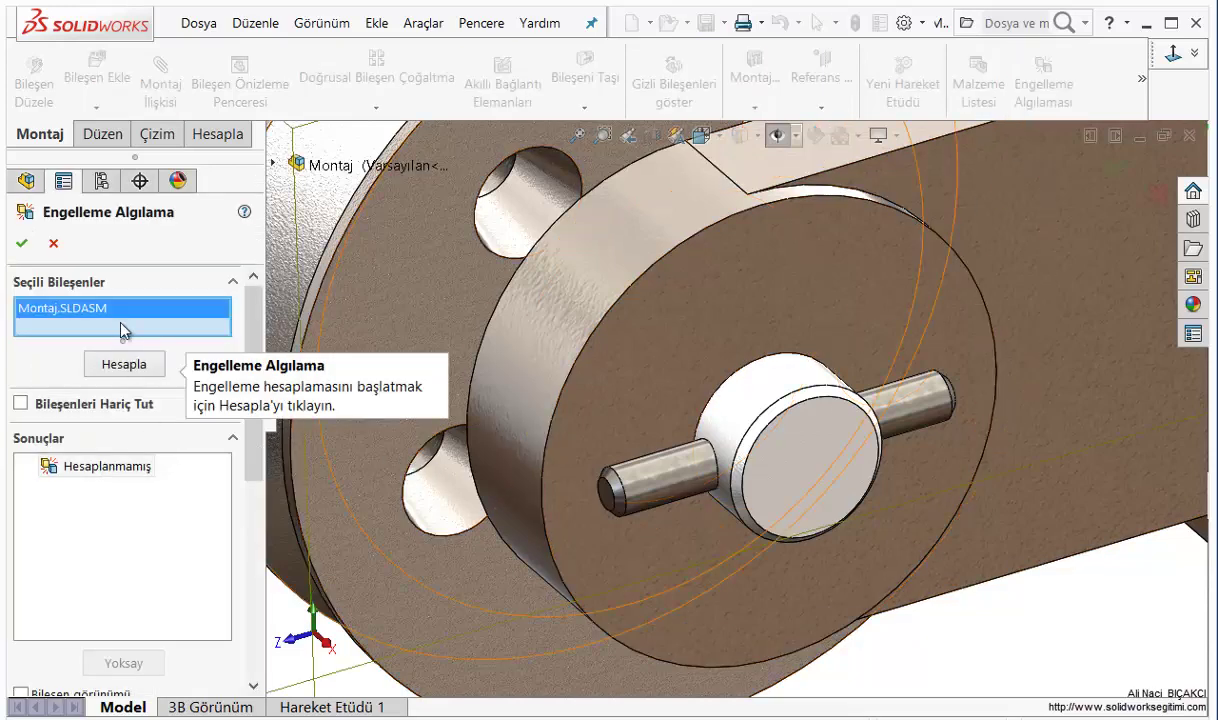
{"action": "left_click", "coordinate": [116, 366]}
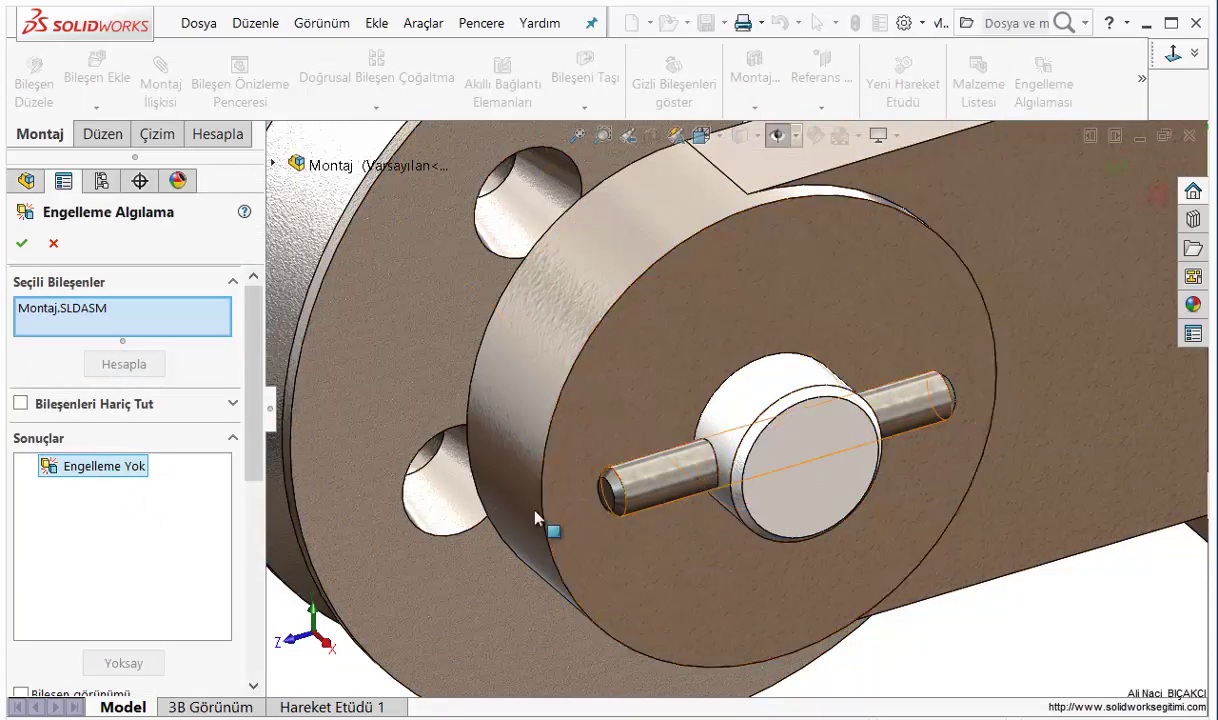
{"action": "scroll", "coordinate": [535, 518], "scroll_direction": "up", "scroll_amount": 3}
{"action": "left_click", "coordinate": [53, 243]}
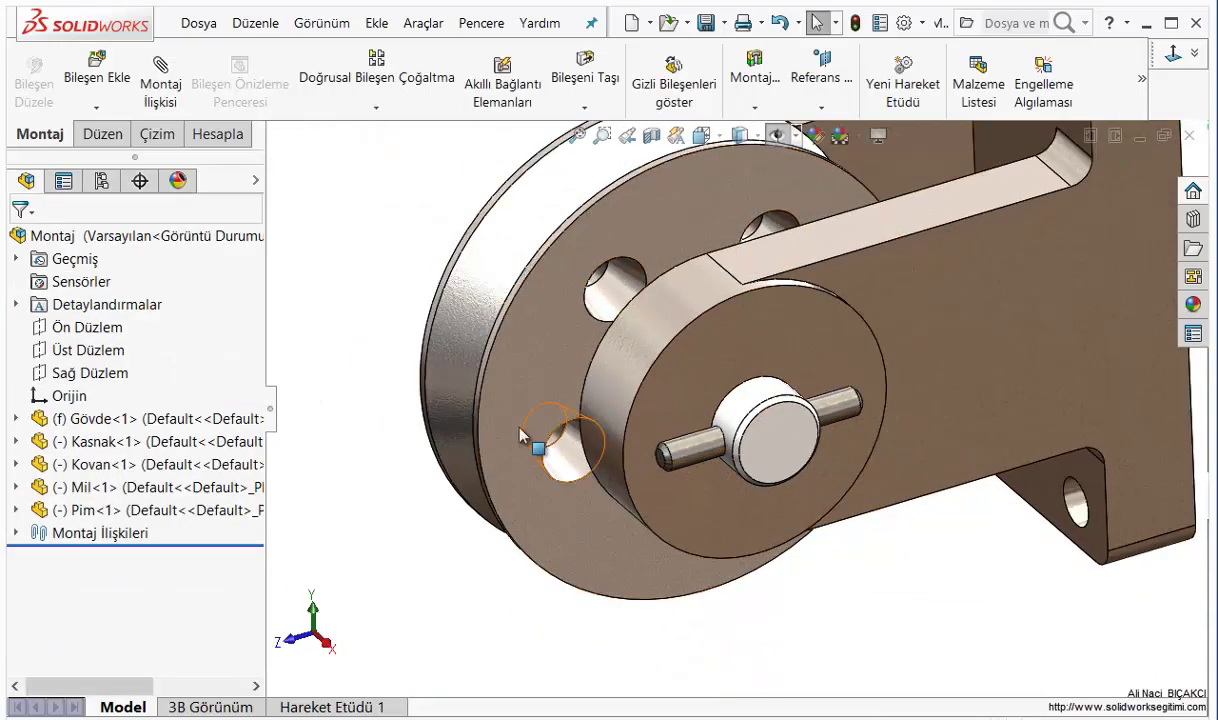
{"action": "mouse_move", "coordinate": [520, 435]}
{"action": "middle_mouse_down"}
{"action": "mouse_move", "coordinate": [637, 507]}
{"action": "mouse_move", "coordinate": [843, 584]}
{"action": "middle_mouse_up"}
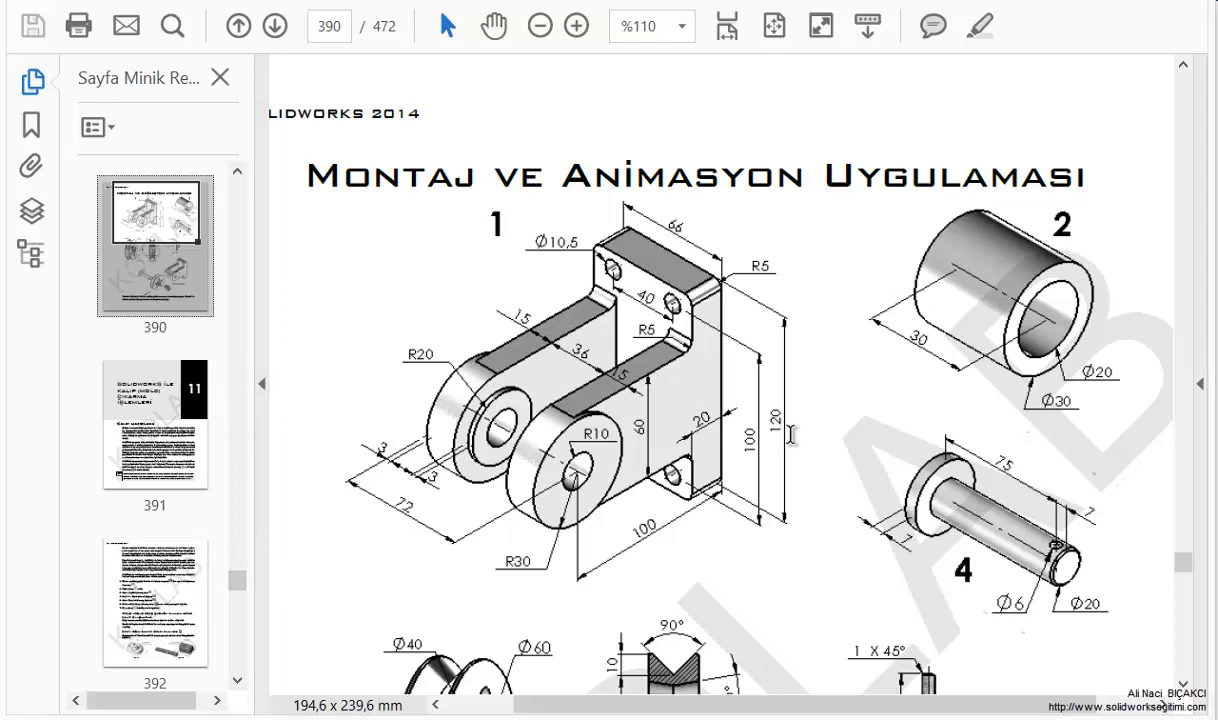
Read the PDF from page 390 to the Mold tools steps on page 392, then return to Parça5
{"action": "scroll", "coordinate": [727, 430], "scroll_direction": "down", "scroll_amount": 2}
{"action": "scroll", "coordinate": [735, 435], "scroll_direction": "down", "scroll_amount": 2}
{"action": "scroll", "coordinate": [740, 440], "scroll_direction": "down", "scroll_amount": 2}
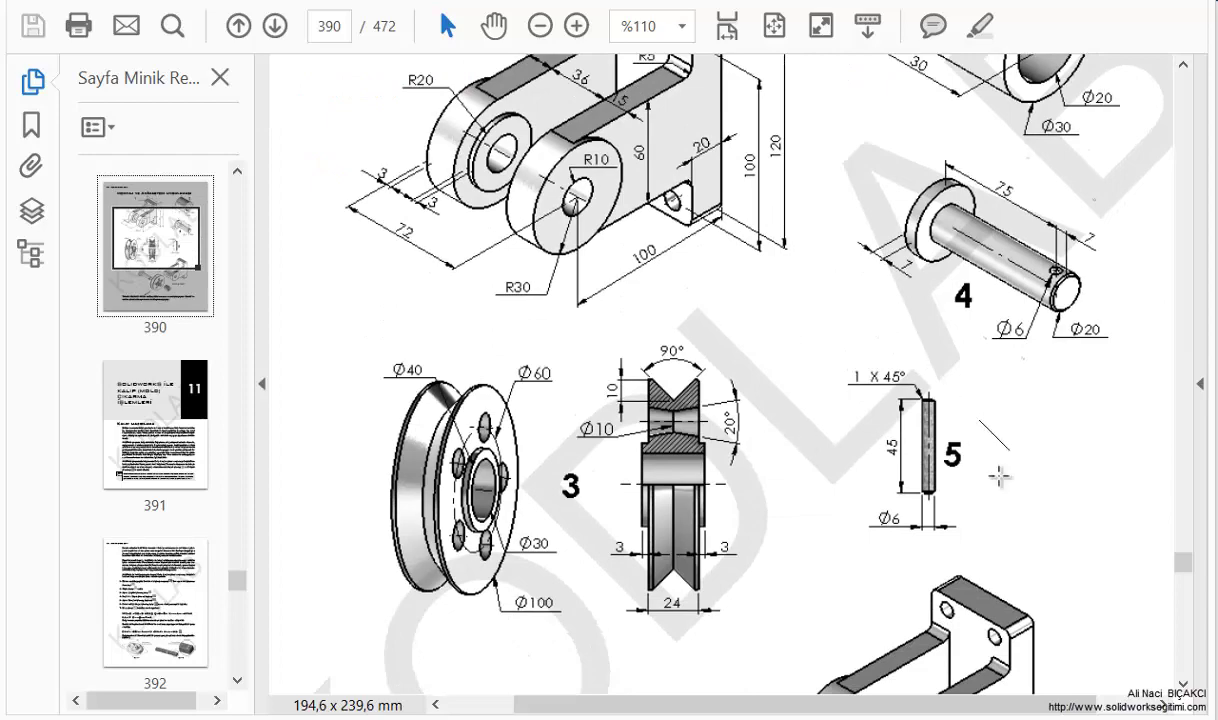
{"action": "scroll", "coordinate": [1000, 560], "scroll_direction": "down", "scroll_amount": 2}
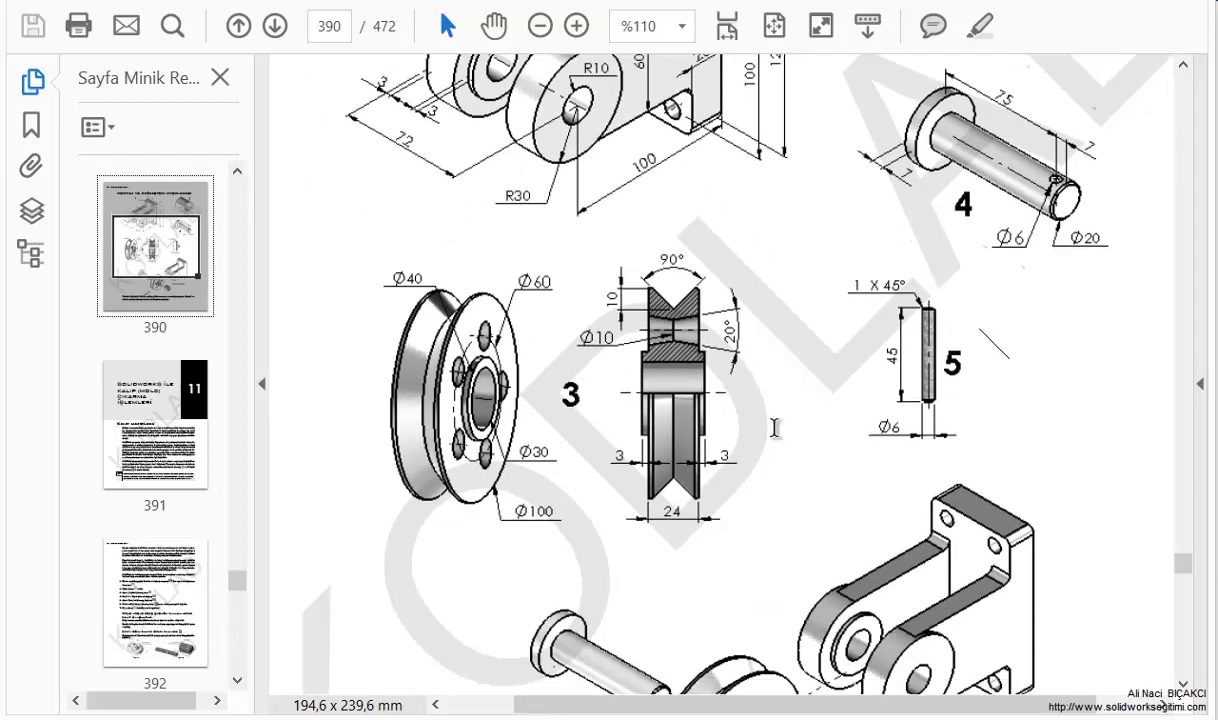
{"action": "scroll", "coordinate": [920, 510], "scroll_direction": "down", "scroll_amount": 4}
{"action": "scroll", "coordinate": [840, 470], "scroll_direction": "down", "scroll_amount": 4}
{"action": "scroll", "coordinate": [827, 451], "scroll_direction": "down", "scroll_amount": 5}
{"action": "scroll", "coordinate": [720, 465], "scroll_direction": "down", "scroll_amount": 2}
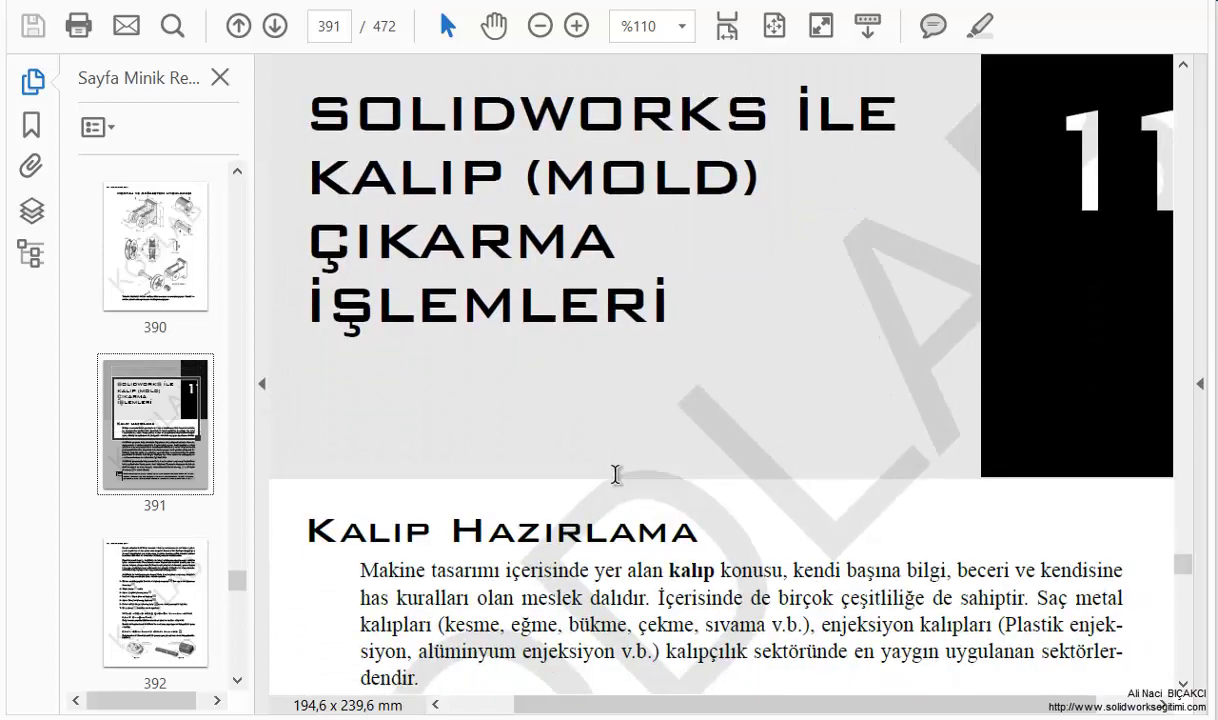
{"action": "scroll", "coordinate": [614, 476], "scroll_direction": "down", "scroll_amount": 3}
{"action": "scroll", "coordinate": [590, 455], "scroll_direction": "down", "scroll_amount": 2}
{"action": "scroll", "coordinate": [565, 433], "scroll_direction": "down", "scroll_amount": 4}
{"action": "scroll", "coordinate": [630, 436], "scroll_direction": "down", "scroll_amount": 10}
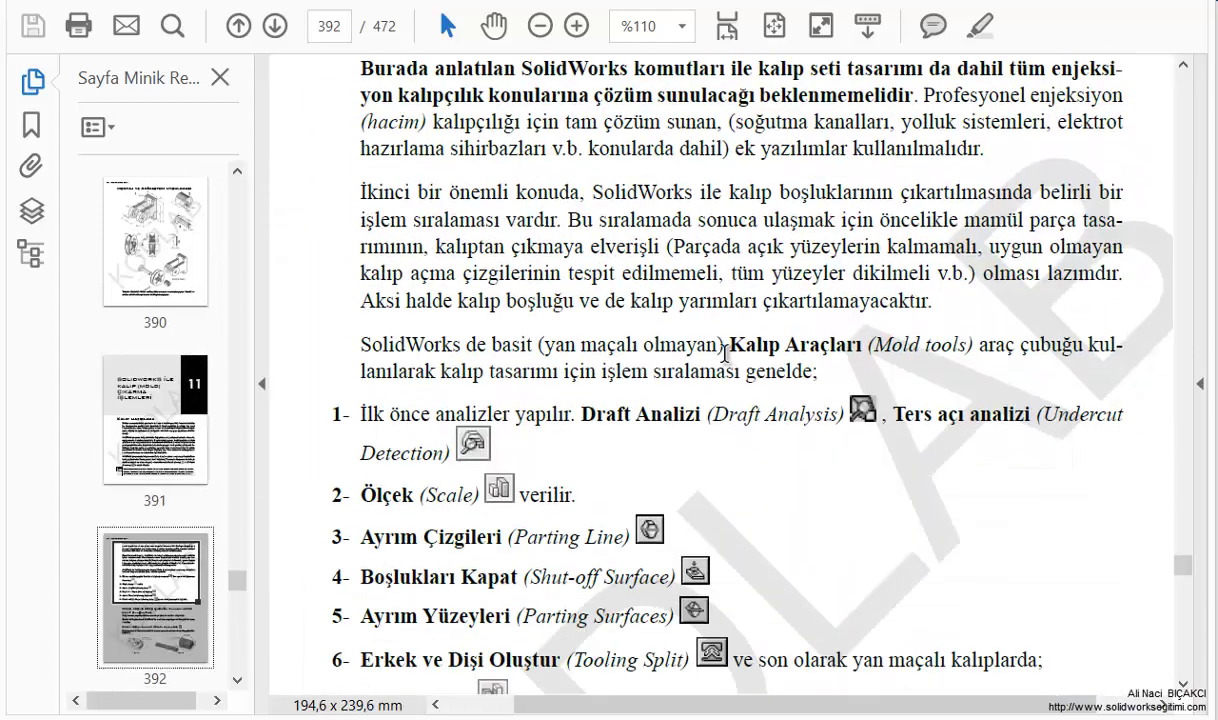
{"action": "scroll", "coordinate": [706, 440], "scroll_direction": "down", "scroll_amount": 7}
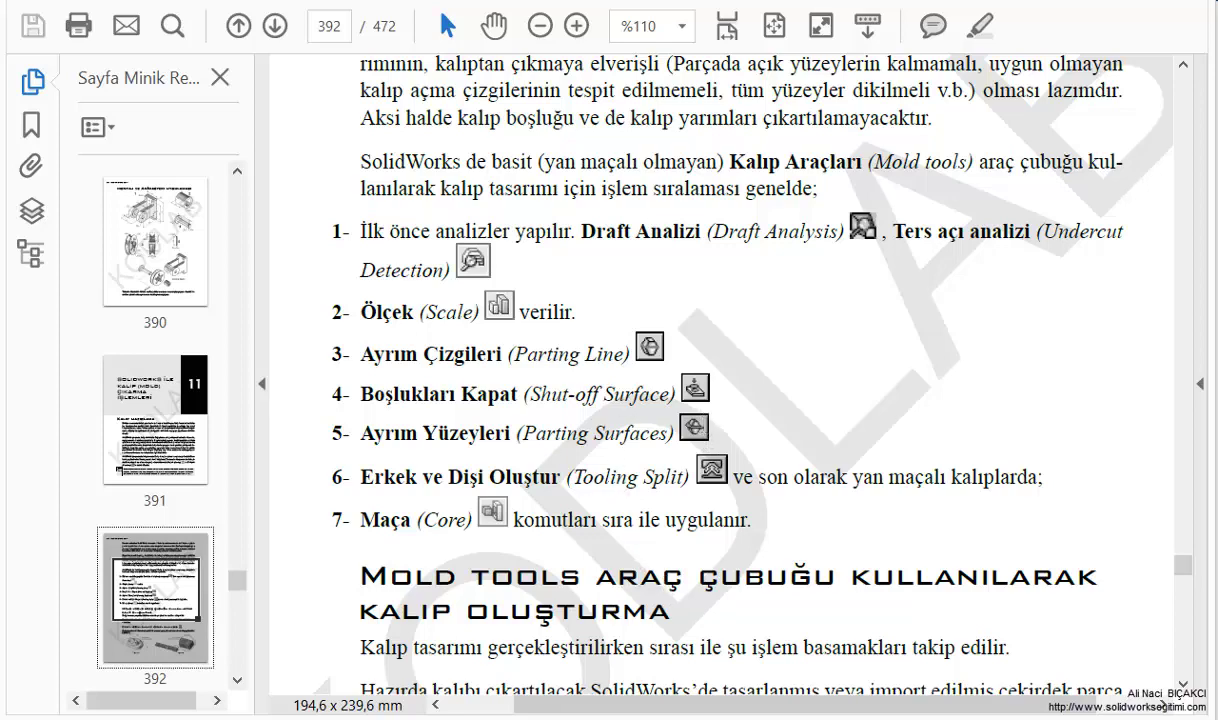
{"action": "left_click", "coordinate": [120, 686]}
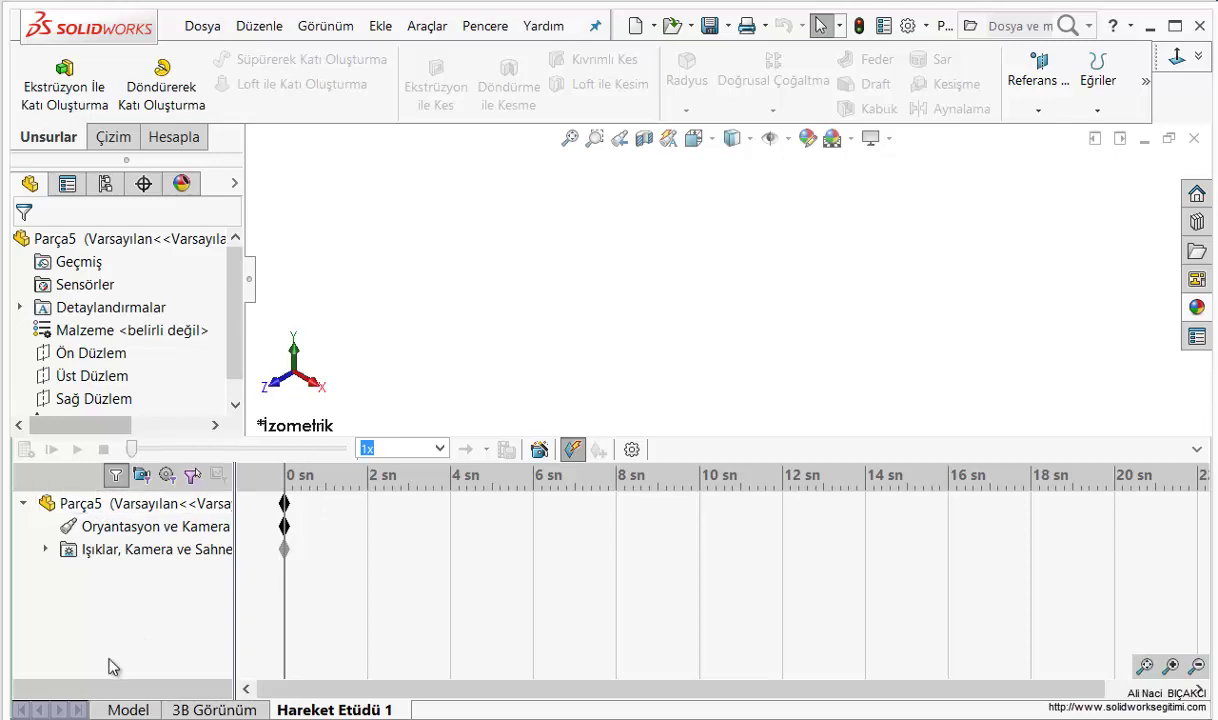
Return Parça5 to the Model workspace and add and show the Kalıp Araçları CommandManager tab
{"action": "left_click", "coordinate": [127, 709]}
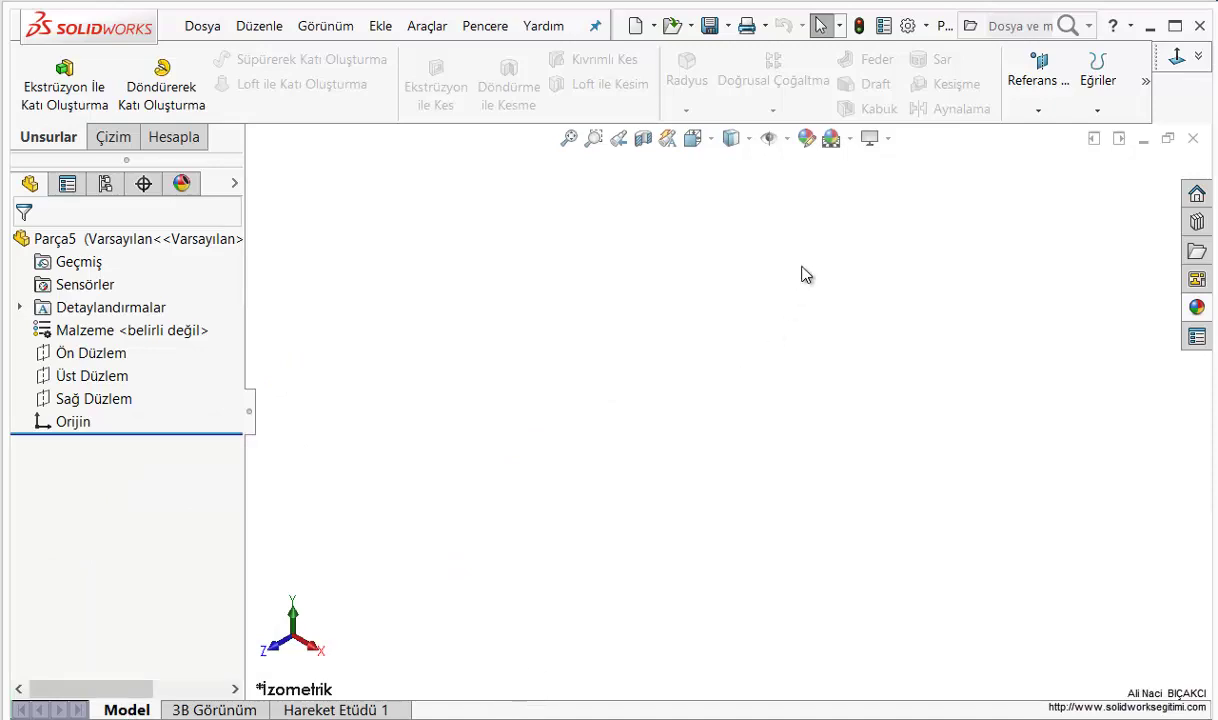
{"action": "right_click", "coordinate": [187, 142]}
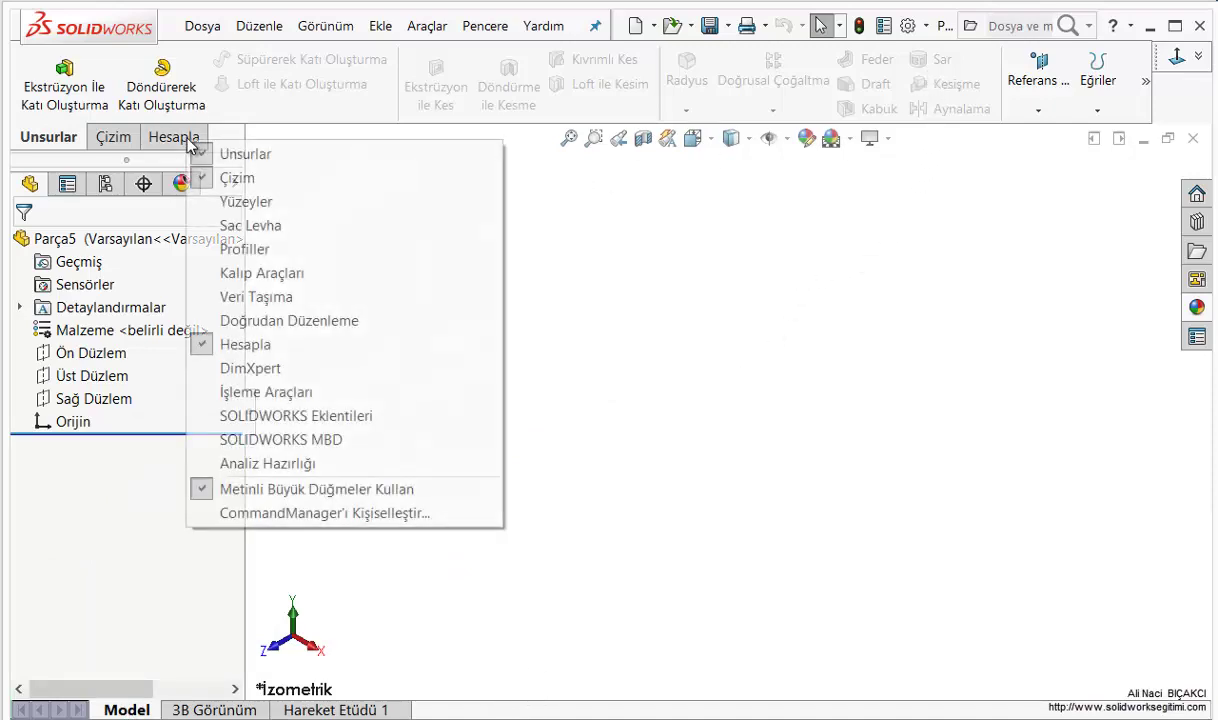
{"action": "left_click", "coordinate": [260, 280]}
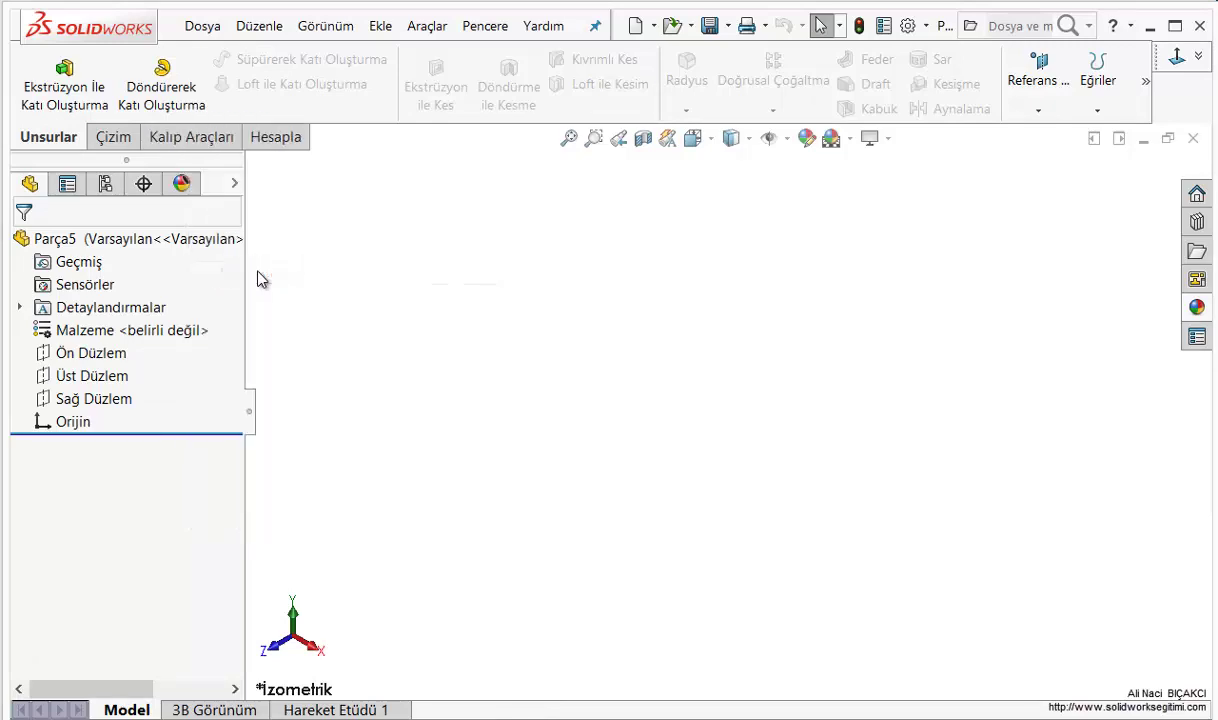
{"action": "left_click", "coordinate": [196, 144]}
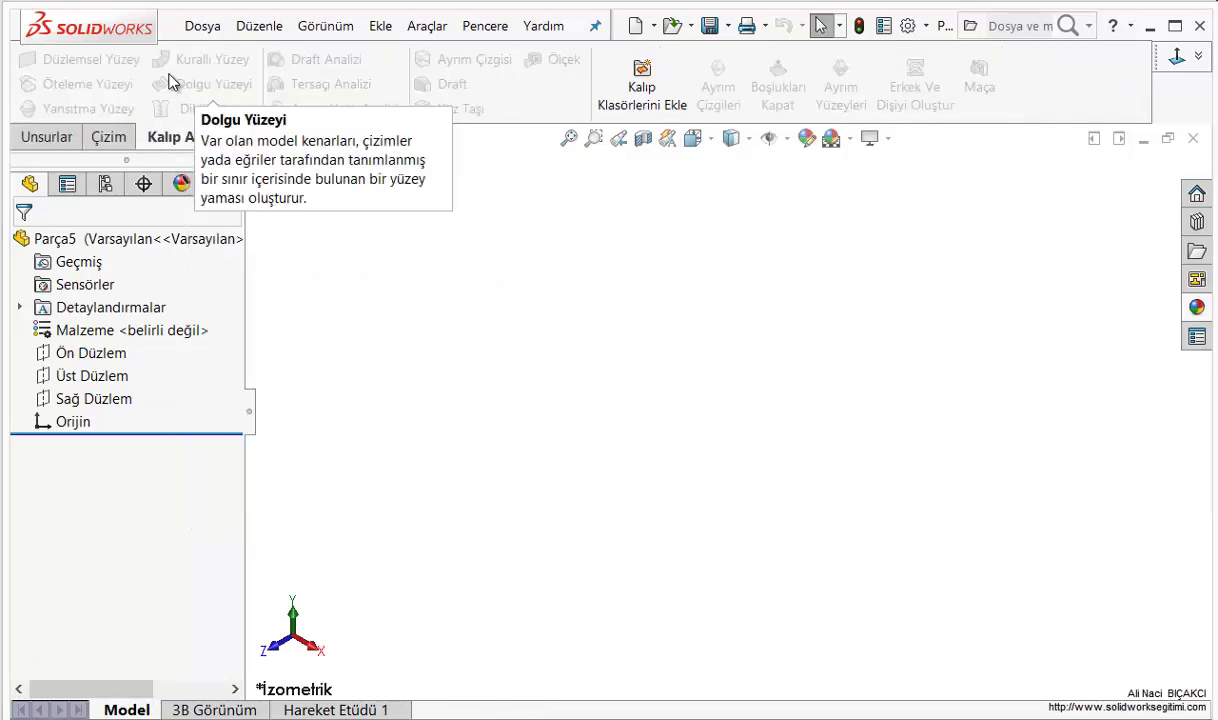
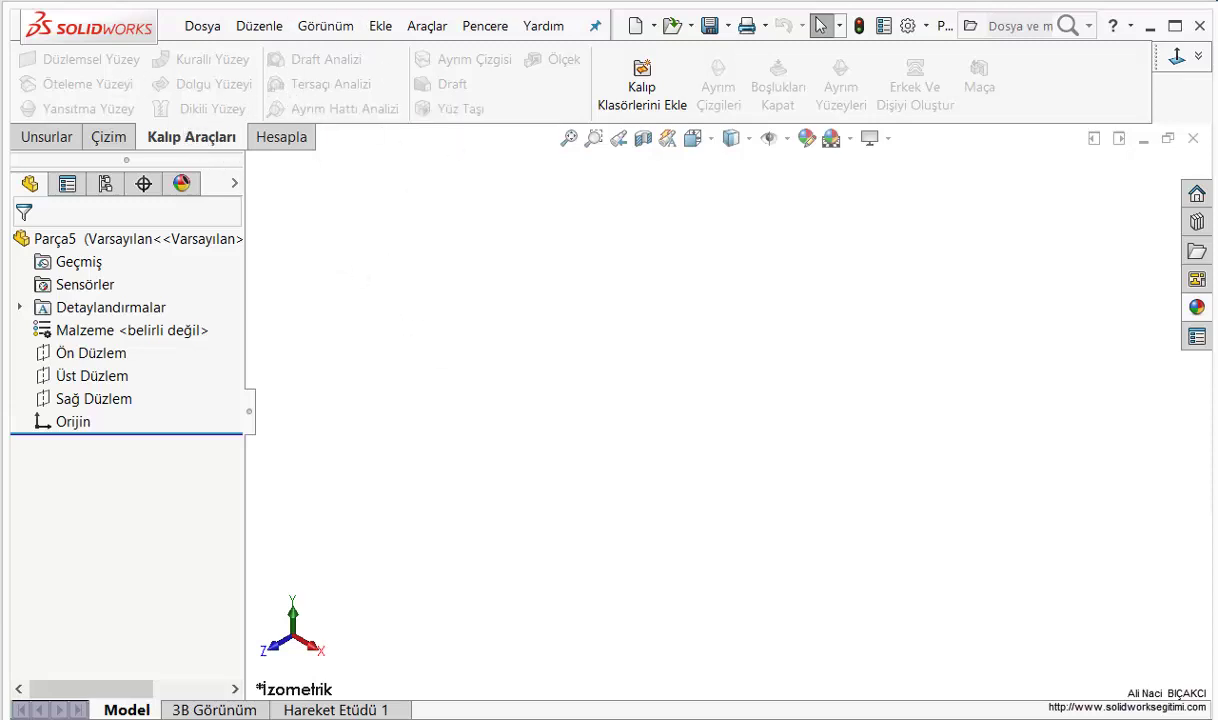
In the kalıp montaj assembly, drag the lower mold plate apart and back, then orbit
{"action": "key", "text": "ctrl+Tab"}
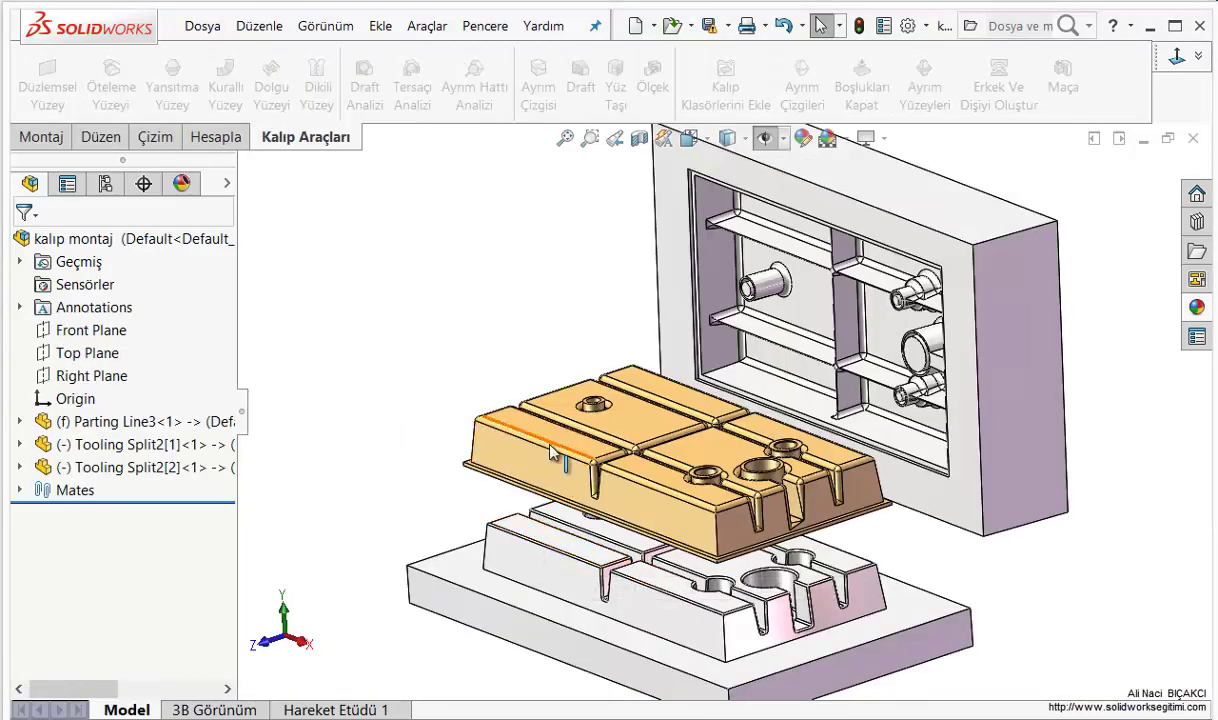
{"action": "key", "text": "f"}
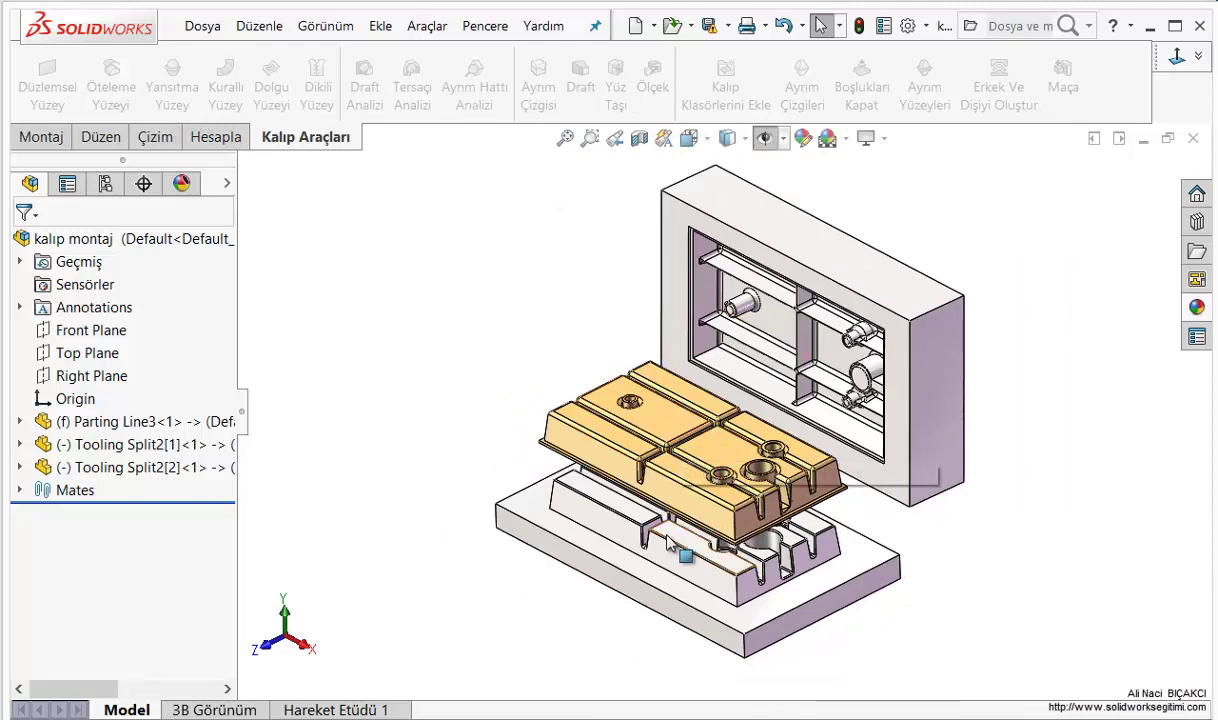
{"action": "mouse_move", "coordinate": [661, 532]}
{"action": "left_mouse_down"}
{"action": "mouse_move", "coordinate": [657, 638]}
{"action": "mouse_move", "coordinate": [697, 577]}
{"action": "mouse_move", "coordinate": [698, 590]}
{"action": "left_mouse_up"}
{"action": "left_click", "coordinate": [688, 470]}
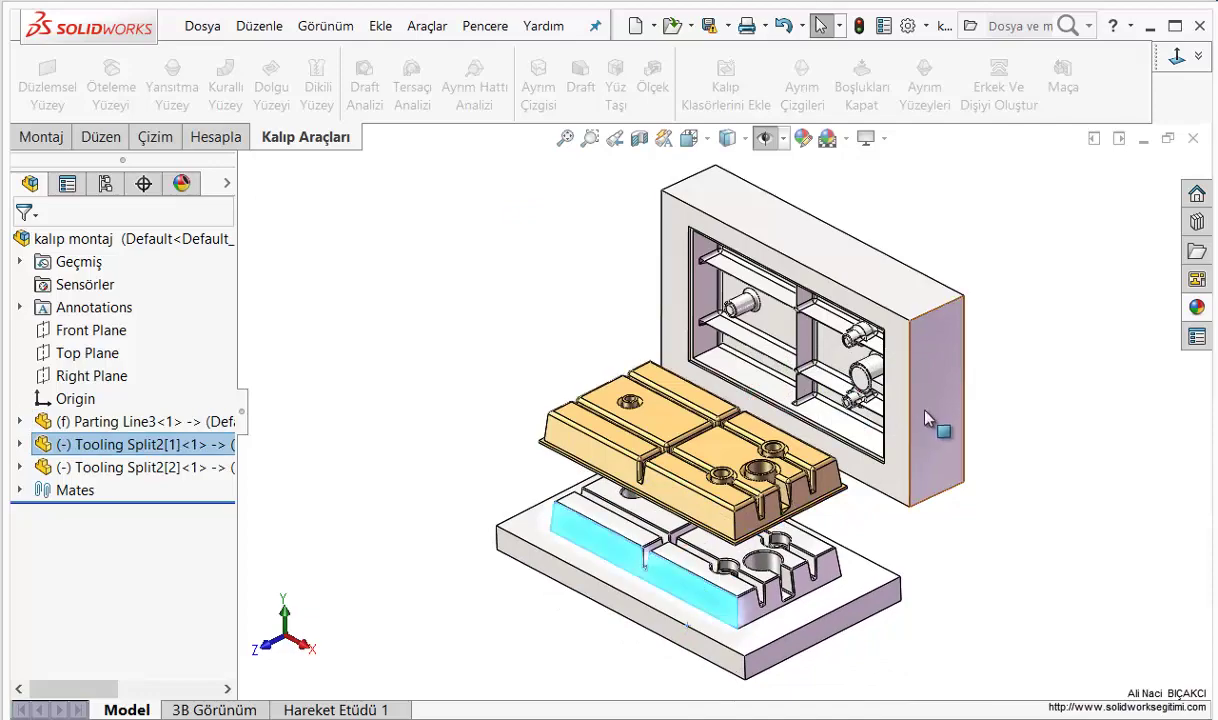
{"action": "mouse_move", "coordinate": [805, 462]}
{"action": "middle_mouse_down"}
{"action": "mouse_move", "coordinate": [757, 525]}
{"action": "mouse_move", "coordinate": [780, 517]}
{"action": "middle_mouse_up"}
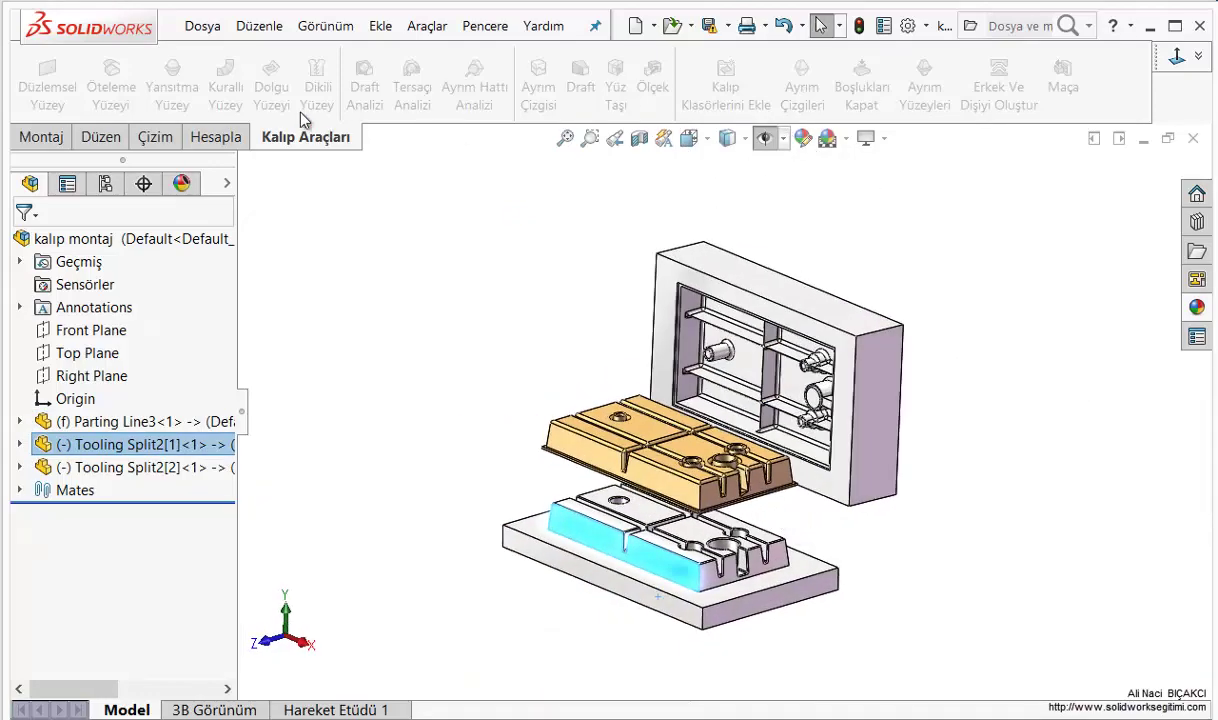
{"action": "left_click", "coordinate": [460, 243]}
Switch to the montaj mouse mold assembly, then over to the Mold Tools PDF guide
{"action": "key", "text": "ctrl+Tab"}
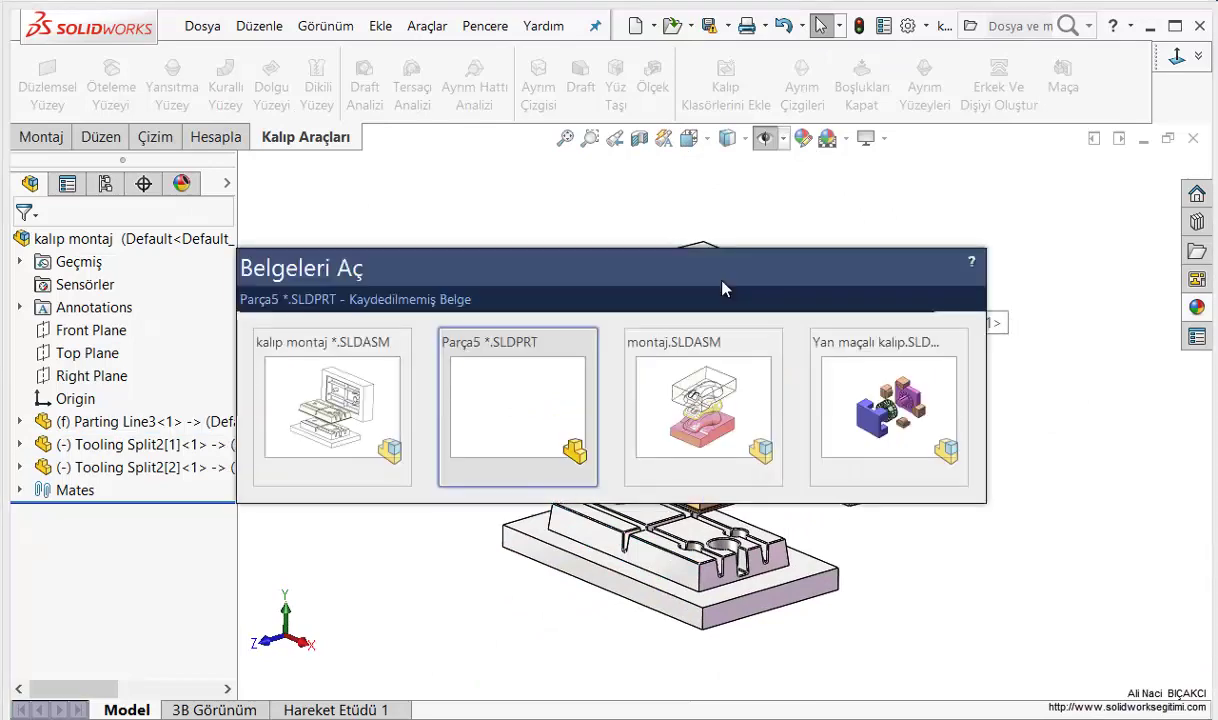
{"action": "key", "text": "Escape"}
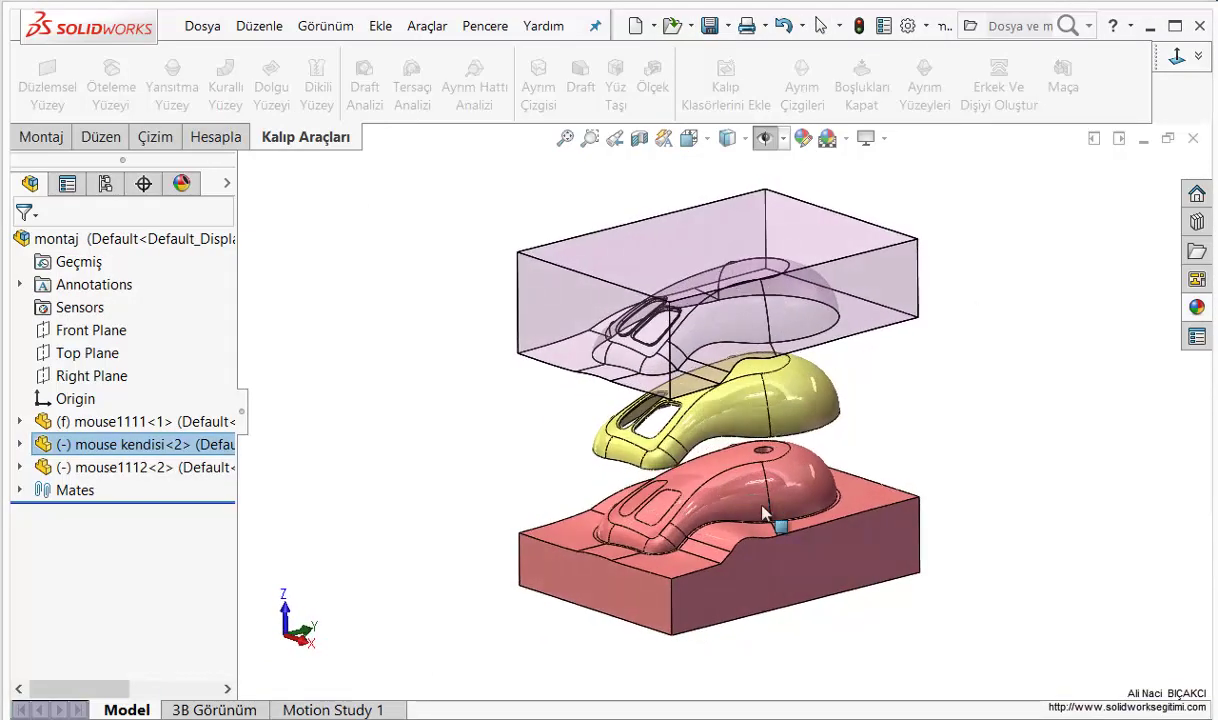
{"action": "key", "text": "alt+Tab"}
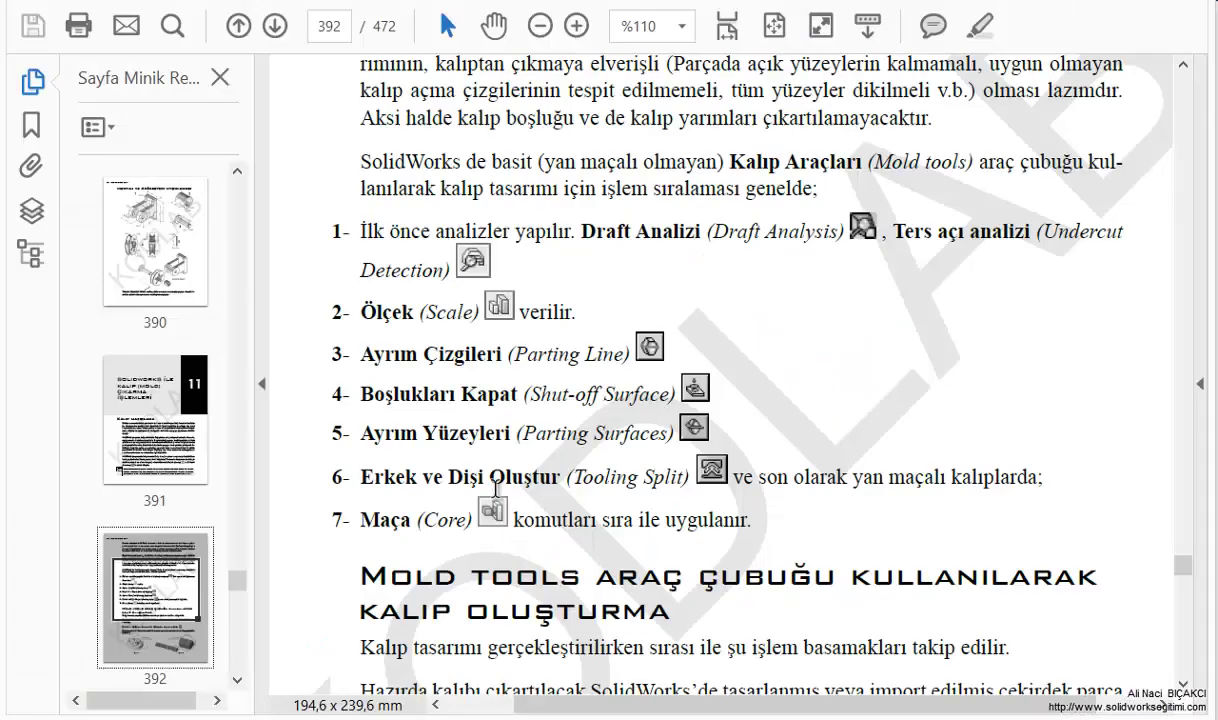
Scroll down through the Mold Tools chapter of the PDF guide from page 392
{"action": "scroll", "coordinate": [365, 388], "scroll_direction": "down", "scroll_amount": 5}
{"action": "scroll", "coordinate": [365, 388], "scroll_direction": "down", "scroll_amount": 3}
{"action": "scroll", "coordinate": [700, 420], "scroll_direction": "down", "scroll_amount": 5}
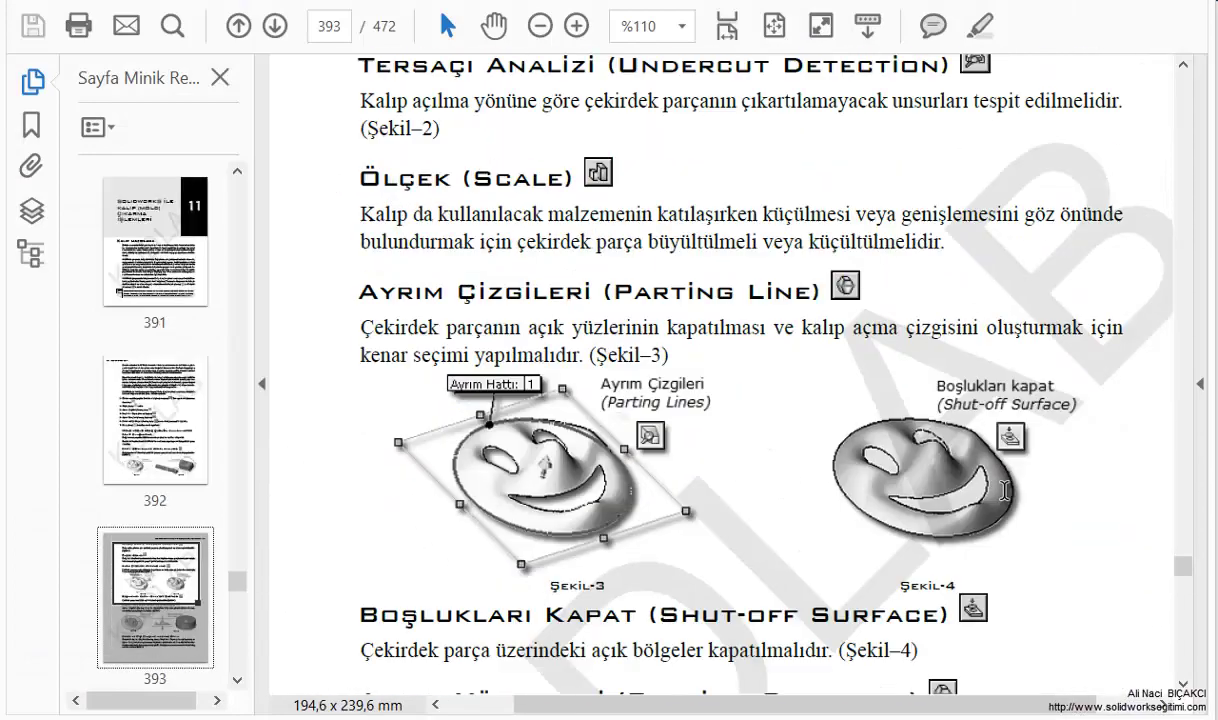
{"action": "scroll", "coordinate": [1027, 460], "scroll_direction": "down", "scroll_amount": 5}
{"action": "scroll", "coordinate": [1027, 460], "scroll_direction": "down", "scroll_amount": 4}
{"action": "scroll", "coordinate": [1040, 430], "scroll_direction": "down", "scroll_amount": 2}
{"action": "scroll", "coordinate": [994, 410], "scroll_direction": "down", "scroll_amount": 8}
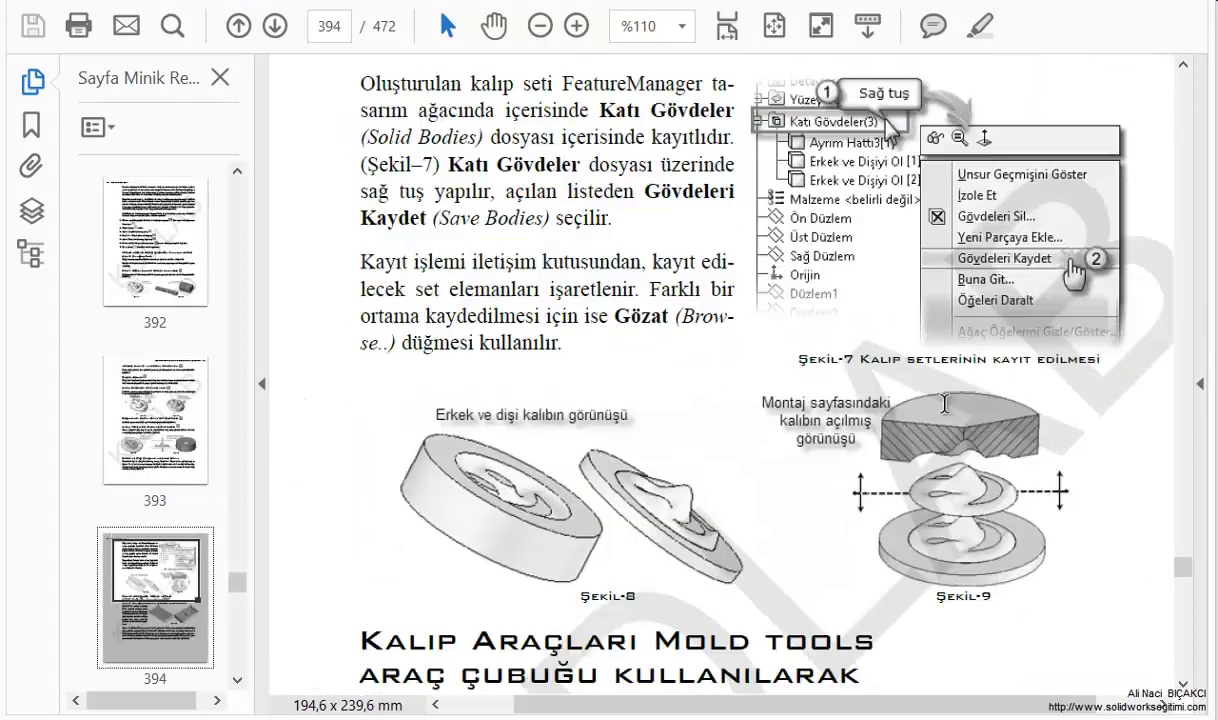
{"action": "scroll", "coordinate": [929, 403], "scroll_direction": "down", "scroll_amount": 2}
{"action": "scroll", "coordinate": [929, 403], "scroll_direction": "down", "scroll_amount": 6}
{"action": "scroll", "coordinate": [817, 360], "scroll_direction": "down", "scroll_amount": 1}
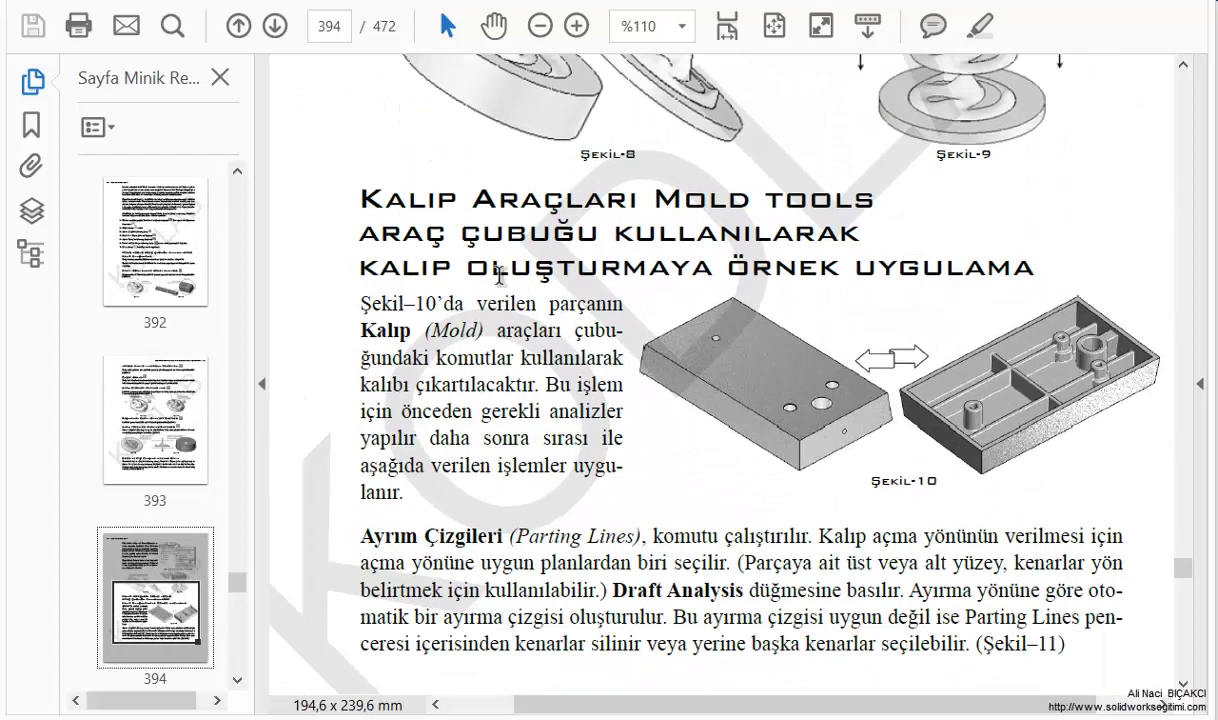
{"action": "scroll", "coordinate": [447, 368], "scroll_direction": "down", "scroll_amount": 2}
{"action": "scroll", "coordinate": [700, 400], "scroll_direction": "down", "scroll_amount": 3}
{"action": "scroll", "coordinate": [1000, 430], "scroll_direction": "down", "scroll_amount": 5}
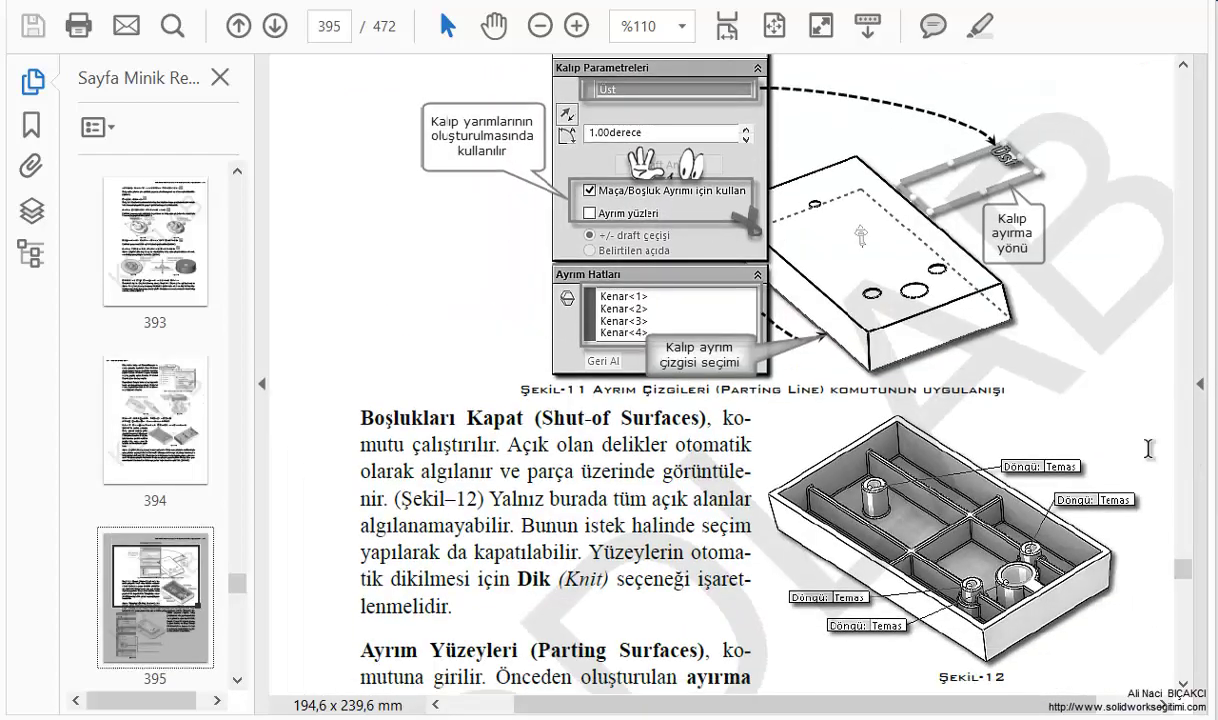
{"action": "scroll", "coordinate": [1153, 448], "scroll_direction": "down", "scroll_amount": 5}
{"action": "scroll", "coordinate": [1098, 416], "scroll_direction": "down", "scroll_amount": 6}
{"action": "scroll", "coordinate": [1098, 416], "scroll_direction": "down", "scroll_amount": 3}
{"action": "scroll", "coordinate": [1150, 400], "scroll_direction": "down", "scroll_amount": 10}
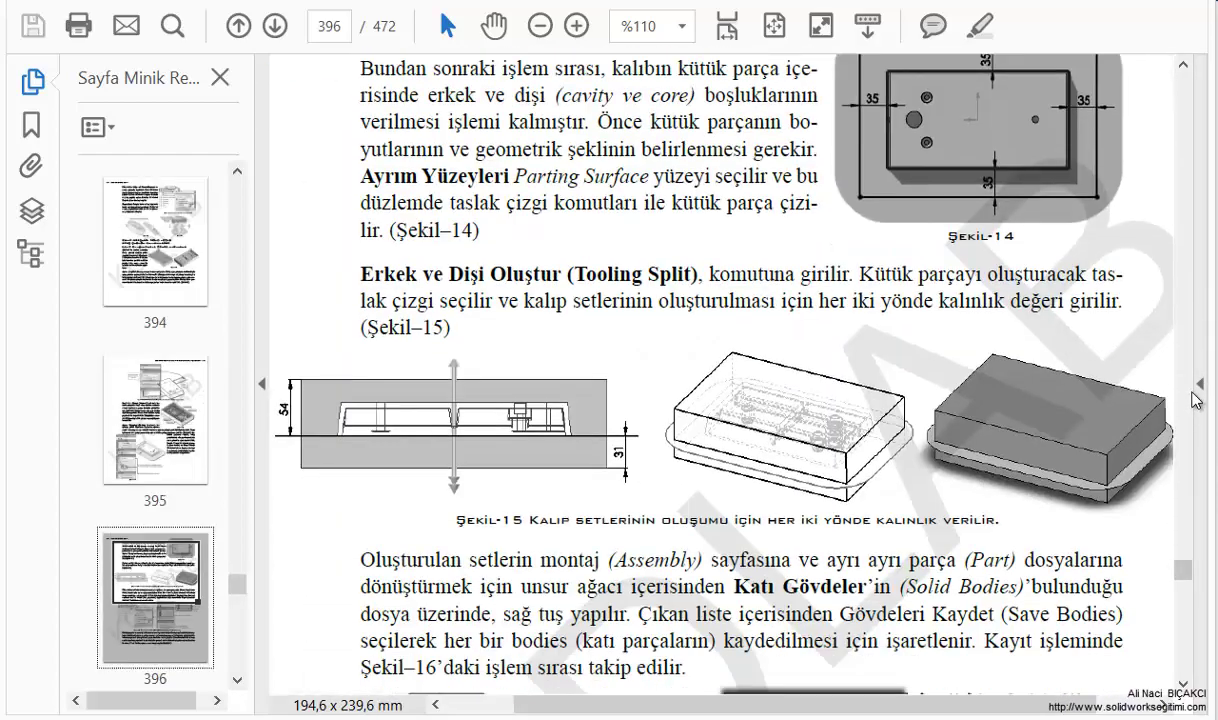
{"action": "left_click", "coordinate": [241, 590]}
{"action": "scroll", "coordinate": [241, 590], "scroll_direction": "down", "scroll_amount": 5}
Jump to guide pages 398, 399 and 401 (Ruled Surface), then return to SOLIDWORKS
{"action": "left_click", "coordinate": [160, 465]}
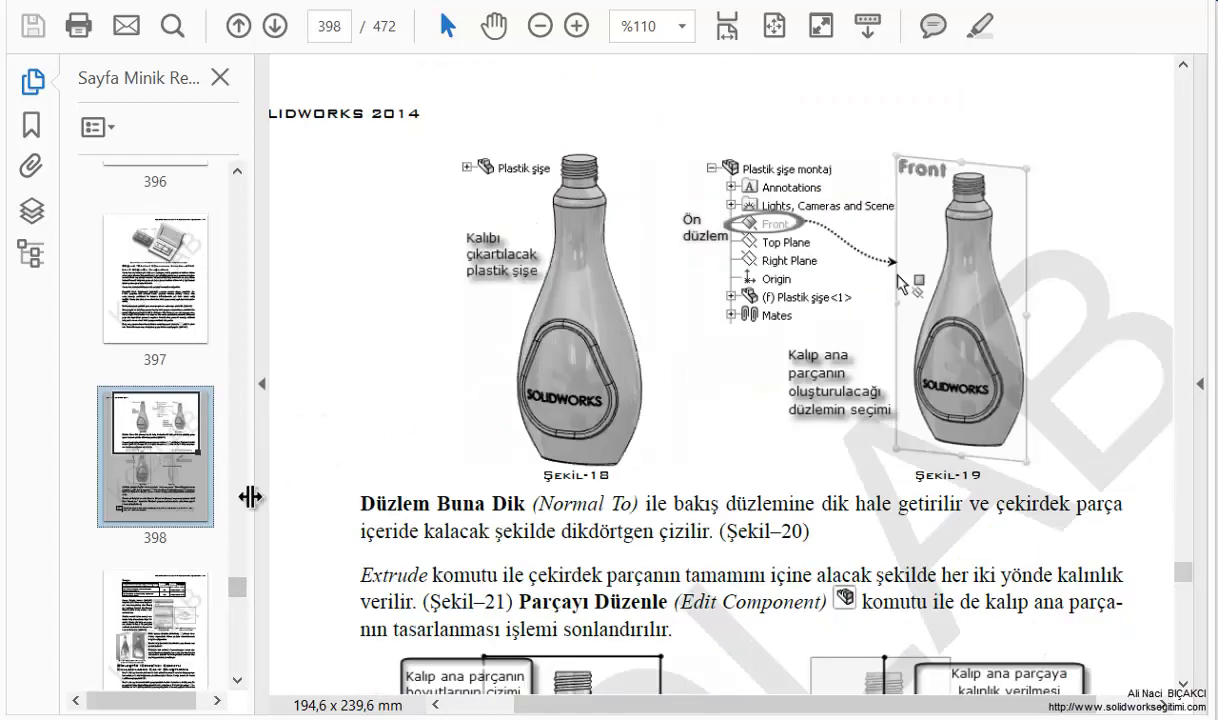
{"action": "left_click", "coordinate": [164, 626]}
{"action": "scroll", "coordinate": [172, 630], "scroll_direction": "down", "scroll_amount": 2}
{"action": "scroll", "coordinate": [172, 600], "scroll_direction": "down", "scroll_amount": 1}
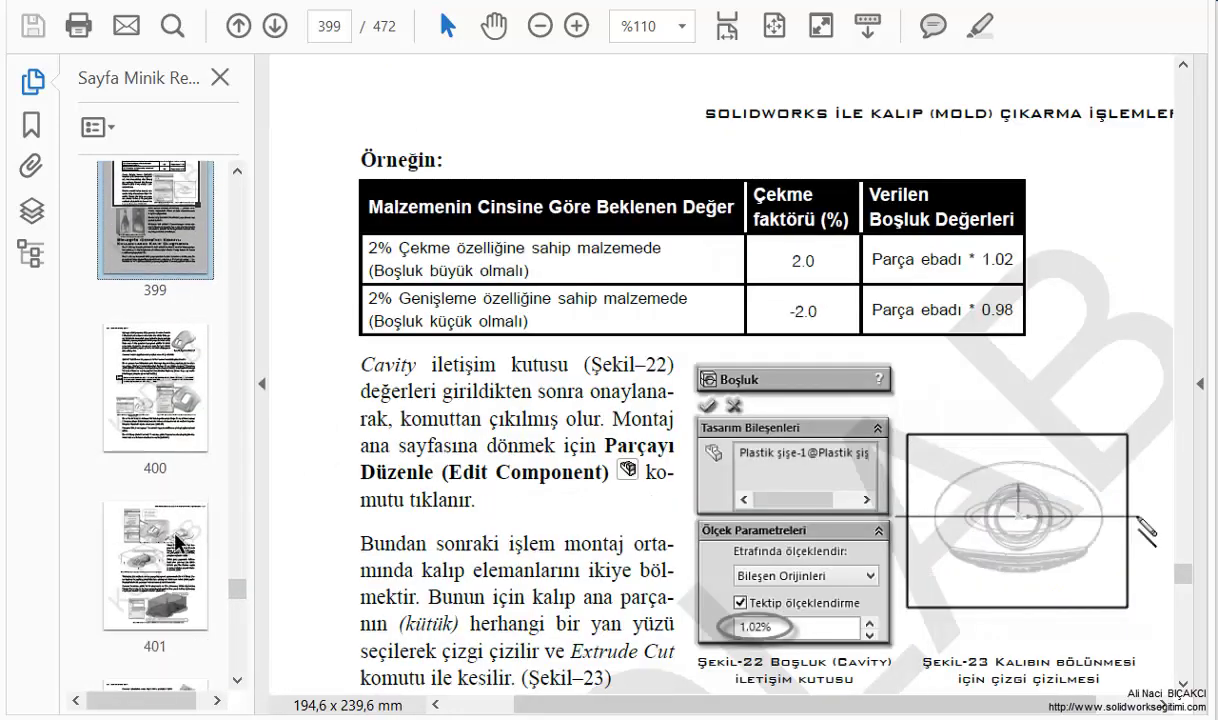
{"action": "left_click", "coordinate": [165, 512]}
{"action": "double_click", "coordinate": [920, 577]}
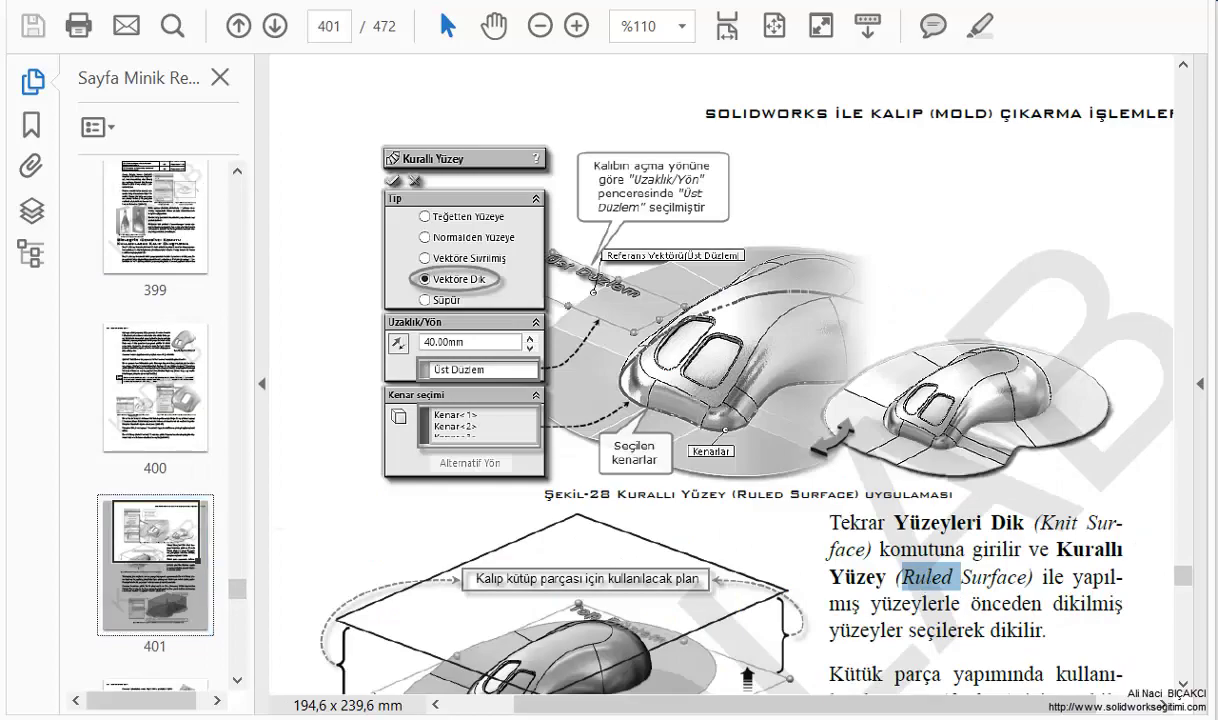
{"action": "left_click", "coordinate": [385, 655]}
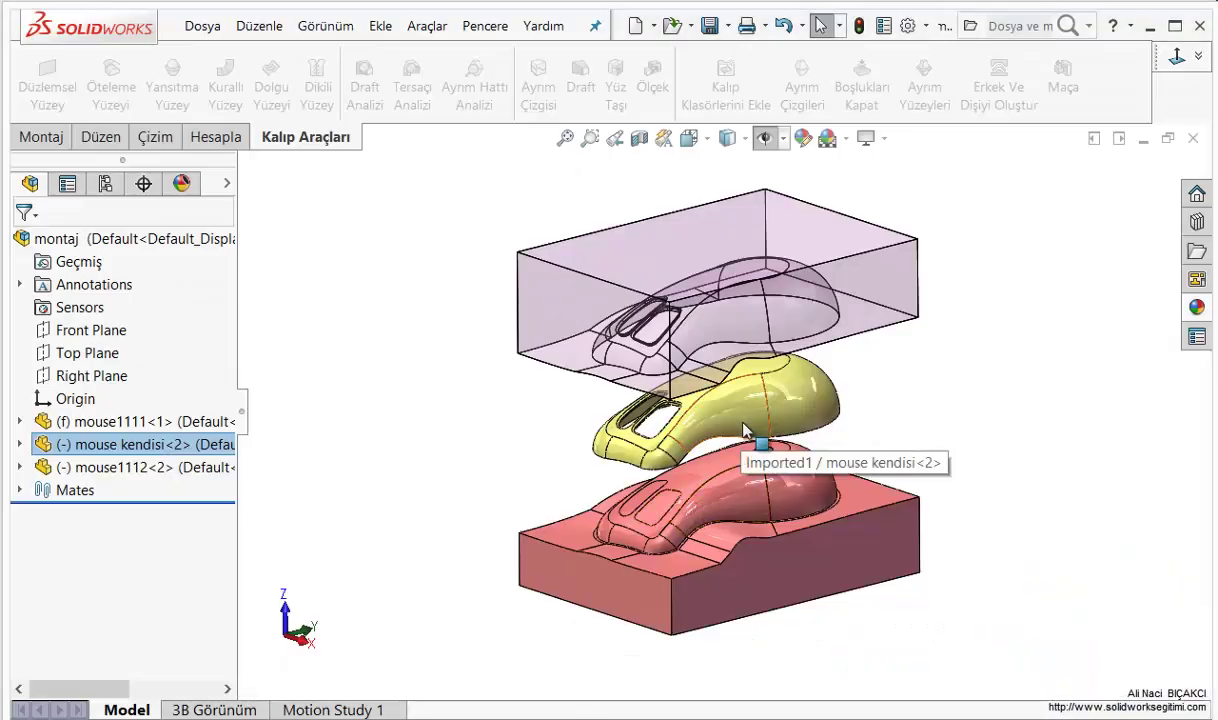
Switch to the Yan maçalı kalıp side-core mold and orbit it to a level frontal view
{"action": "key", "text": "ctrl+Tab"}
{"action": "key", "text": "ctrl+Tab"}
{"action": "left_click", "coordinate": [885, 401]}
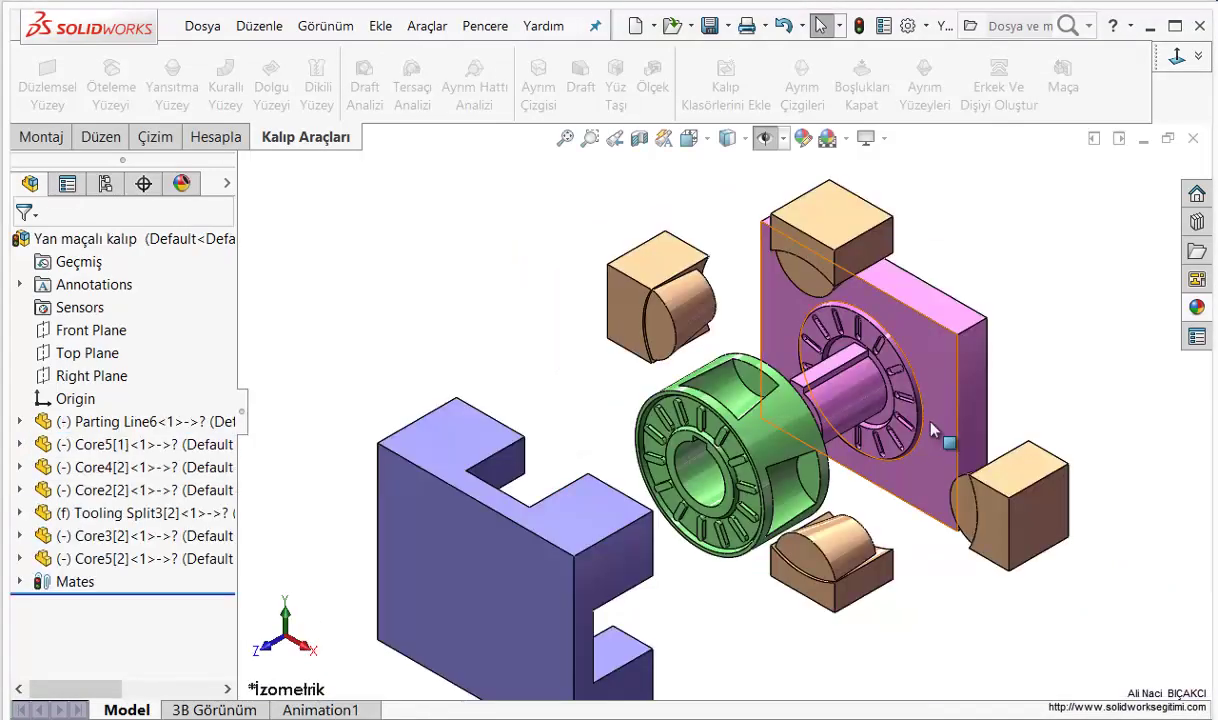
{"action": "middle_click_drag", "start_coordinate": [824, 487], "coordinate": [850, 436]}
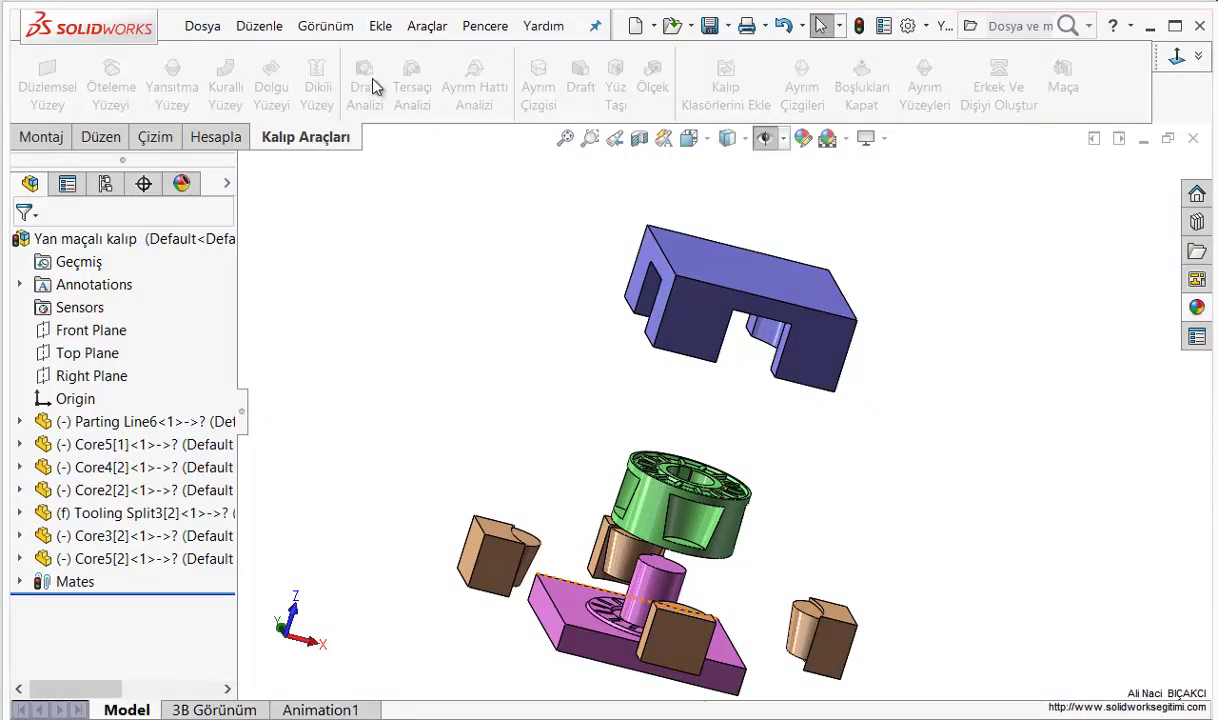
{"action": "middle_click_drag", "start_coordinate": [560, 337], "coordinate": [603, 449]}
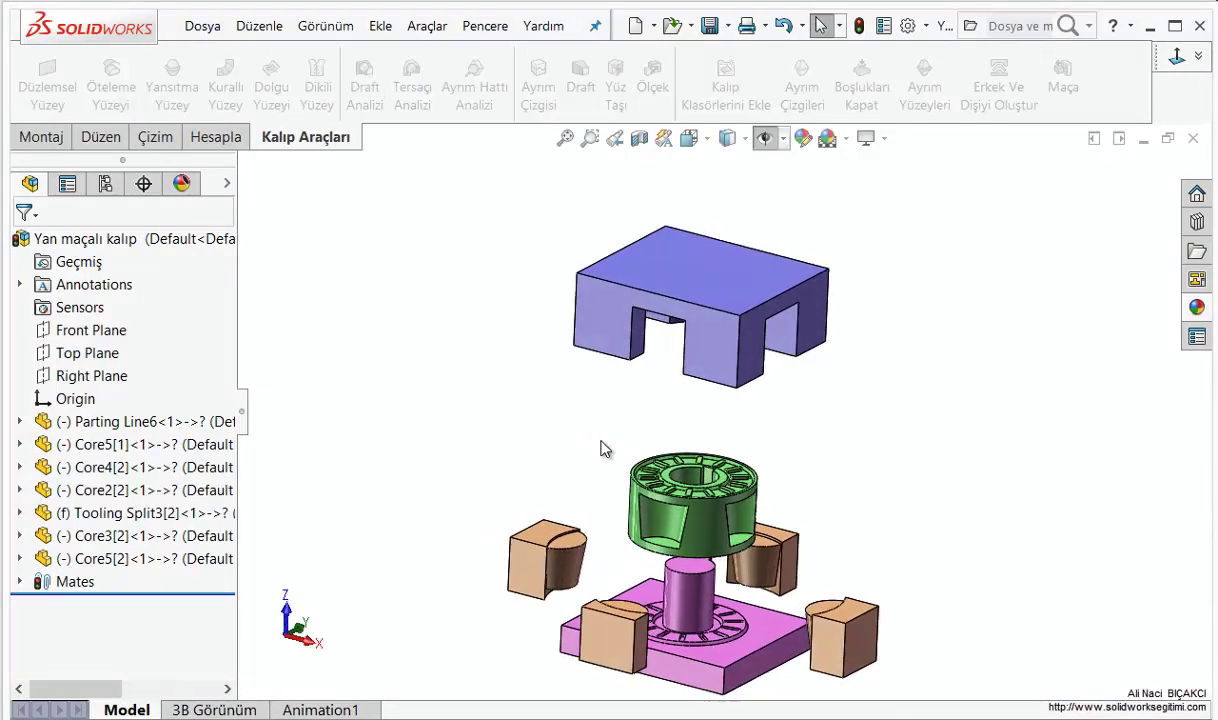
{"action": "scroll", "coordinate": [676, 501], "scroll_direction": "down", "scroll_amount": 1}
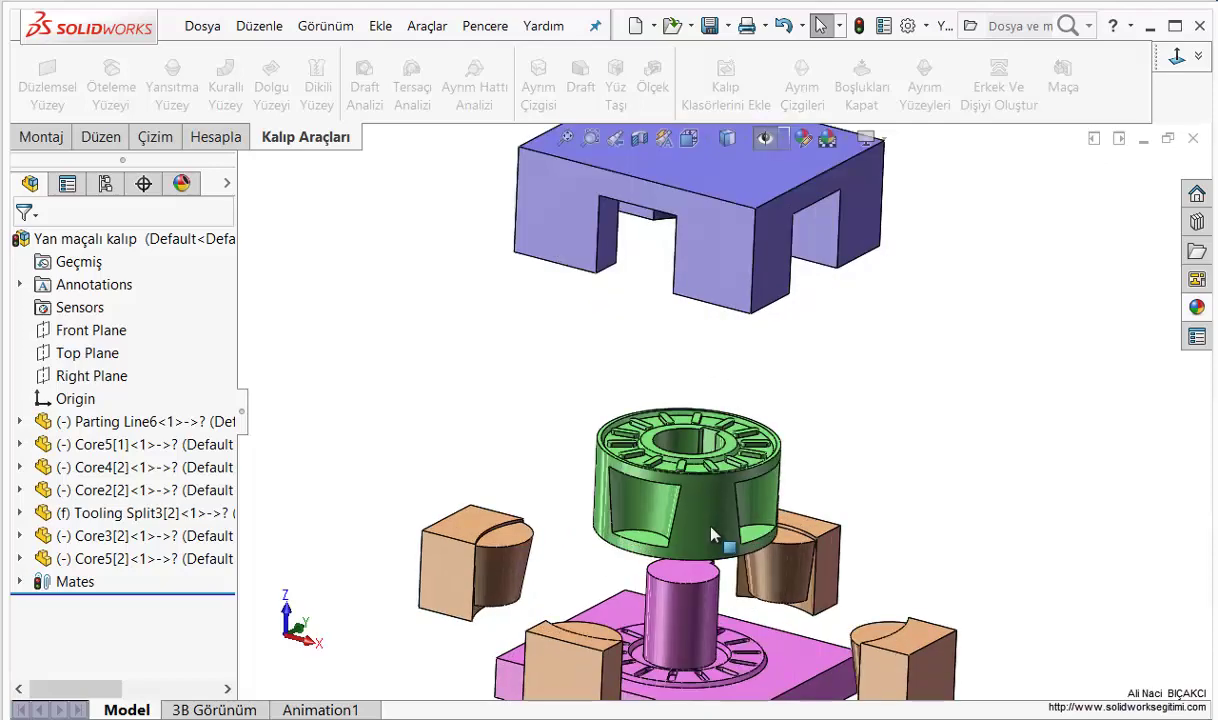
{"action": "scroll", "coordinate": [710, 520], "scroll_direction": "down", "scroll_amount": 3}
{"action": "scroll", "coordinate": [700, 570], "scroll_direction": "up", "scroll_amount": 3}
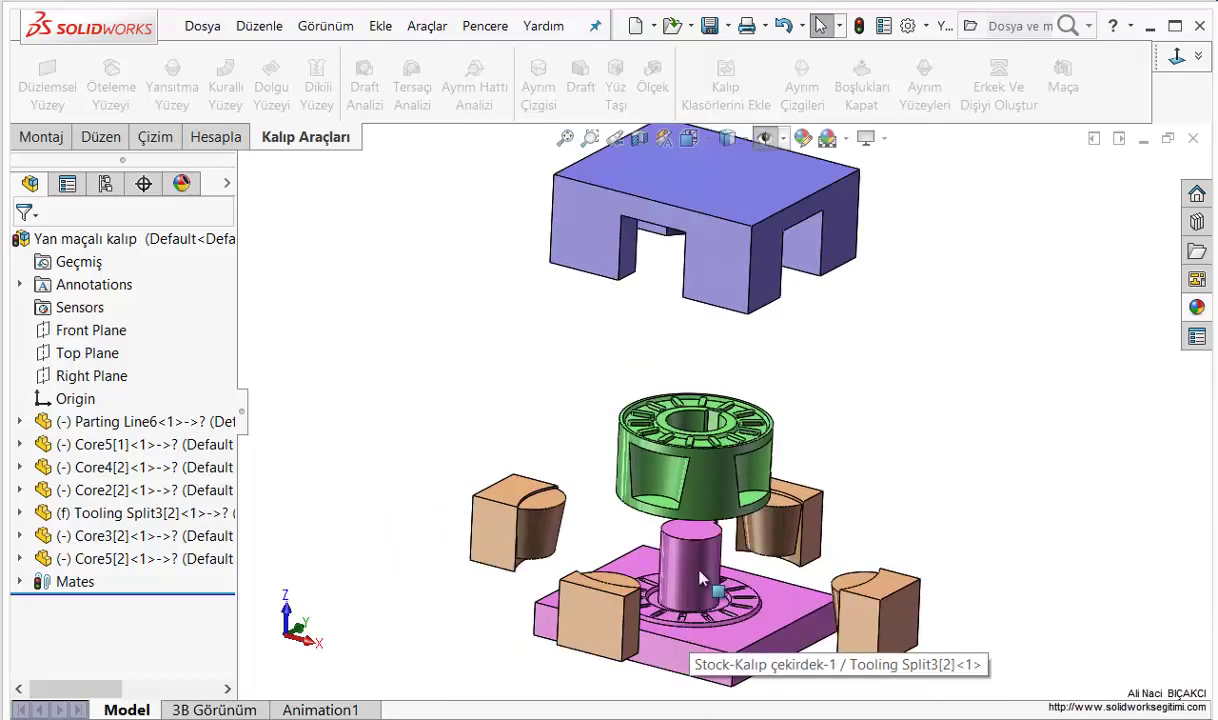
Slide the green ring down and push side blocks Core4, Core2, Core3 and Core5 into the base
{"action": "left_click", "coordinate": [700, 565]}
{"action": "left_click", "coordinate": [713, 458]}
{"action": "left_click_drag", "start_coordinate": [700, 385], "coordinate": [710, 488]}
{"action": "left_click", "coordinate": [578, 597]}
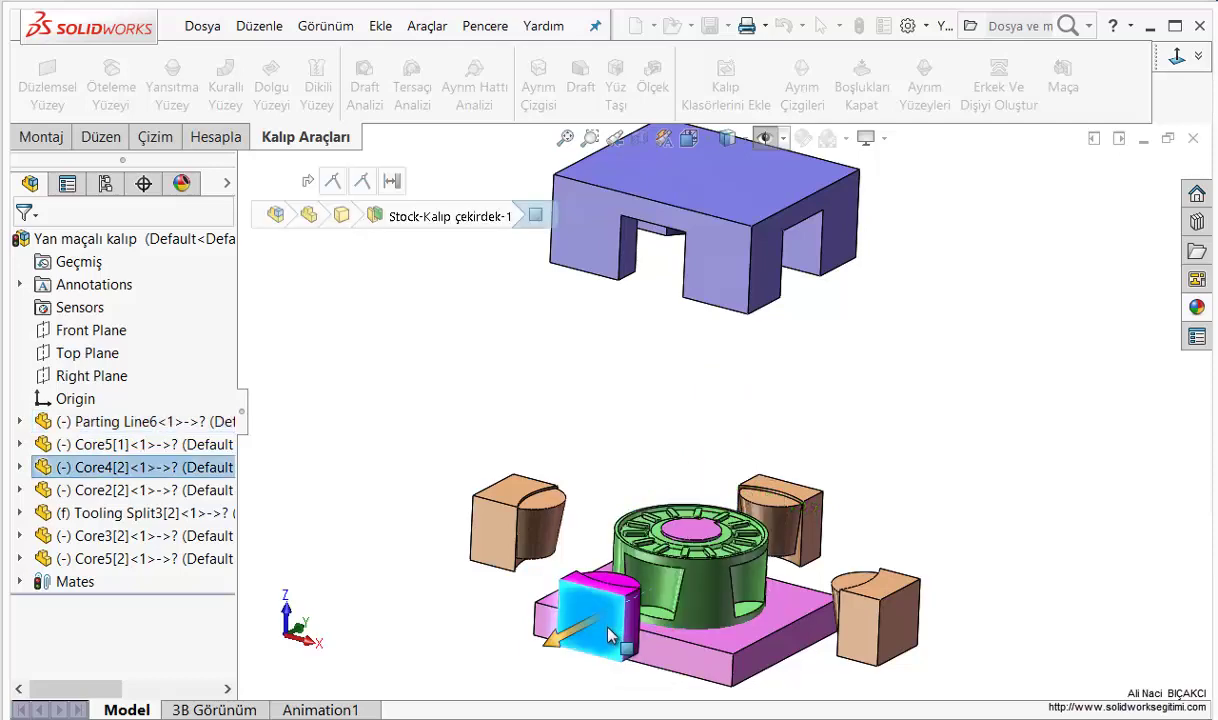
{"action": "mouse_move", "coordinate": [575, 597]}
{"action": "left_mouse_down"}
{"action": "mouse_move", "coordinate": [597, 622]}
{"action": "mouse_move", "coordinate": [625, 607]}
{"action": "left_mouse_up"}
{"action": "left_click", "coordinate": [487, 519]}
{"action": "left_click_drag", "start_coordinate": [440, 505], "coordinate": [535, 534]}
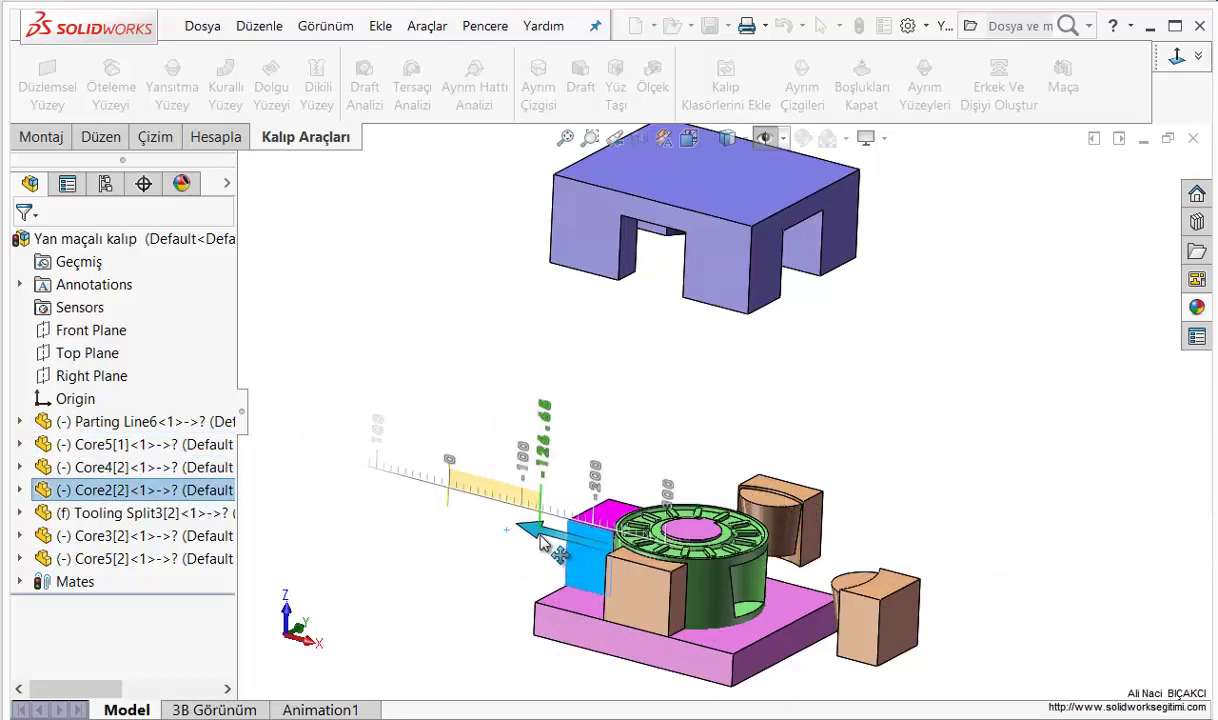
{"action": "left_click", "coordinate": [875, 640]}
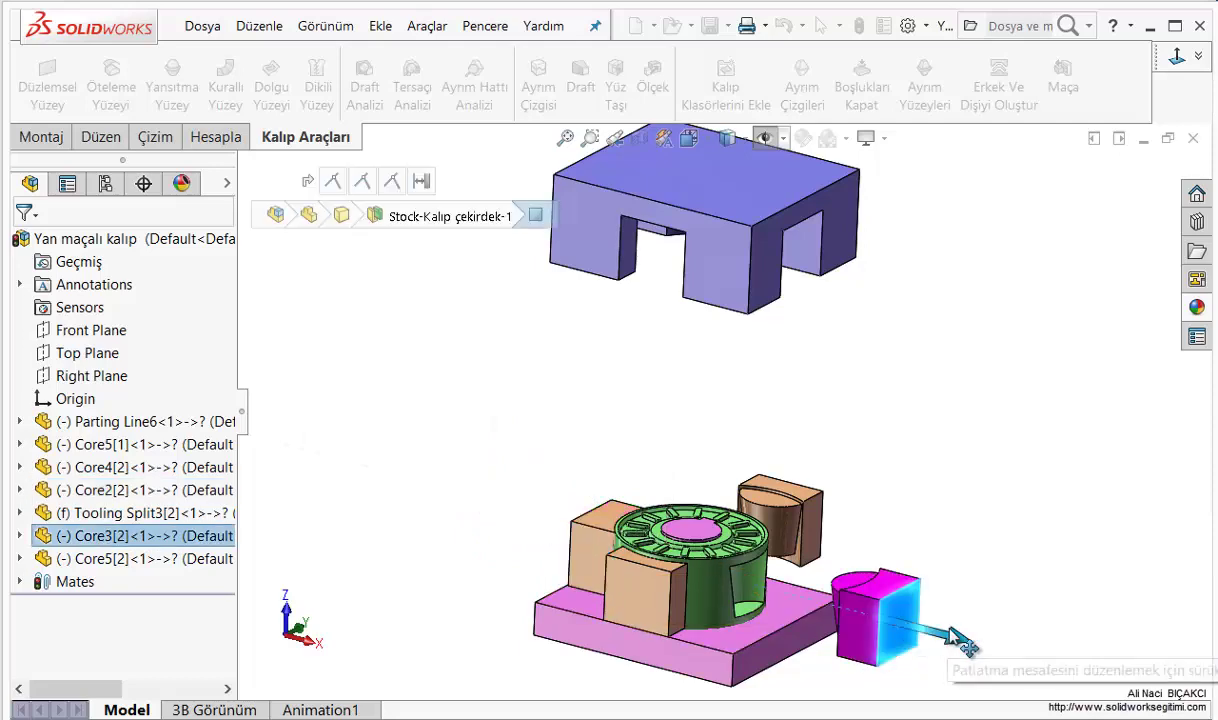
{"action": "left_click_drag", "start_coordinate": [950, 642], "coordinate": [840, 612]}
{"action": "left_click", "coordinate": [815, 515]}
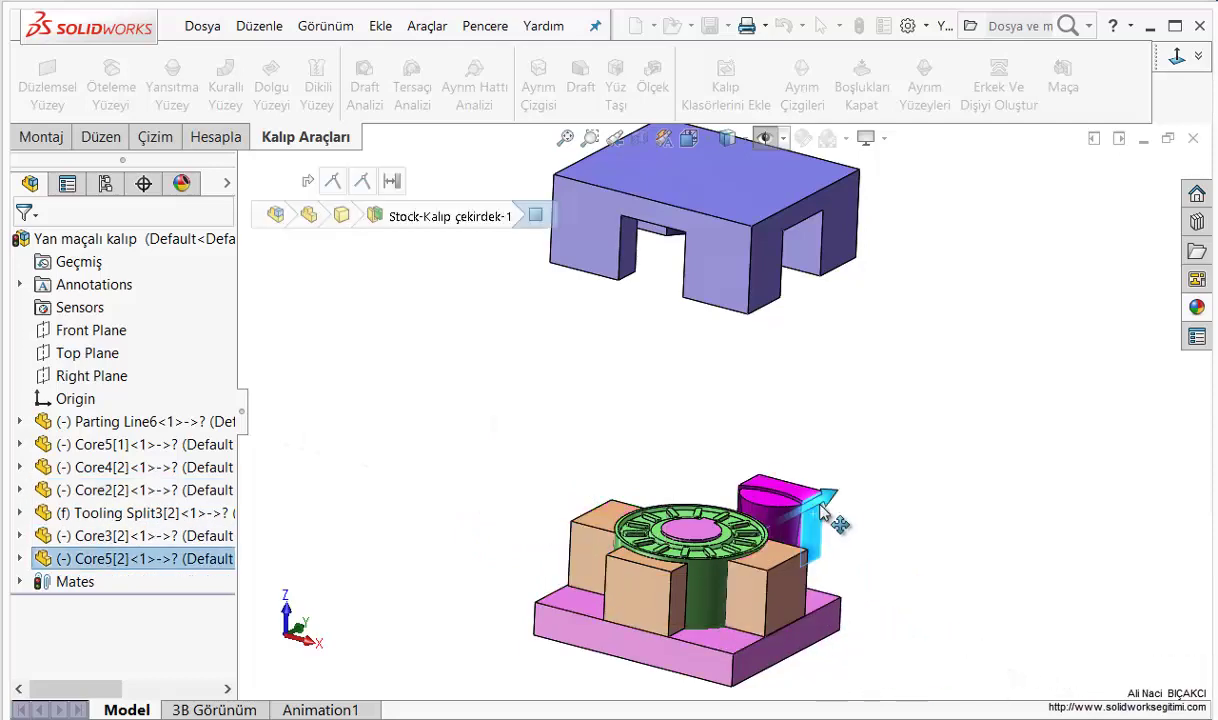
{"action": "left_click_drag", "start_coordinate": [836, 522], "coordinate": [783, 524]}
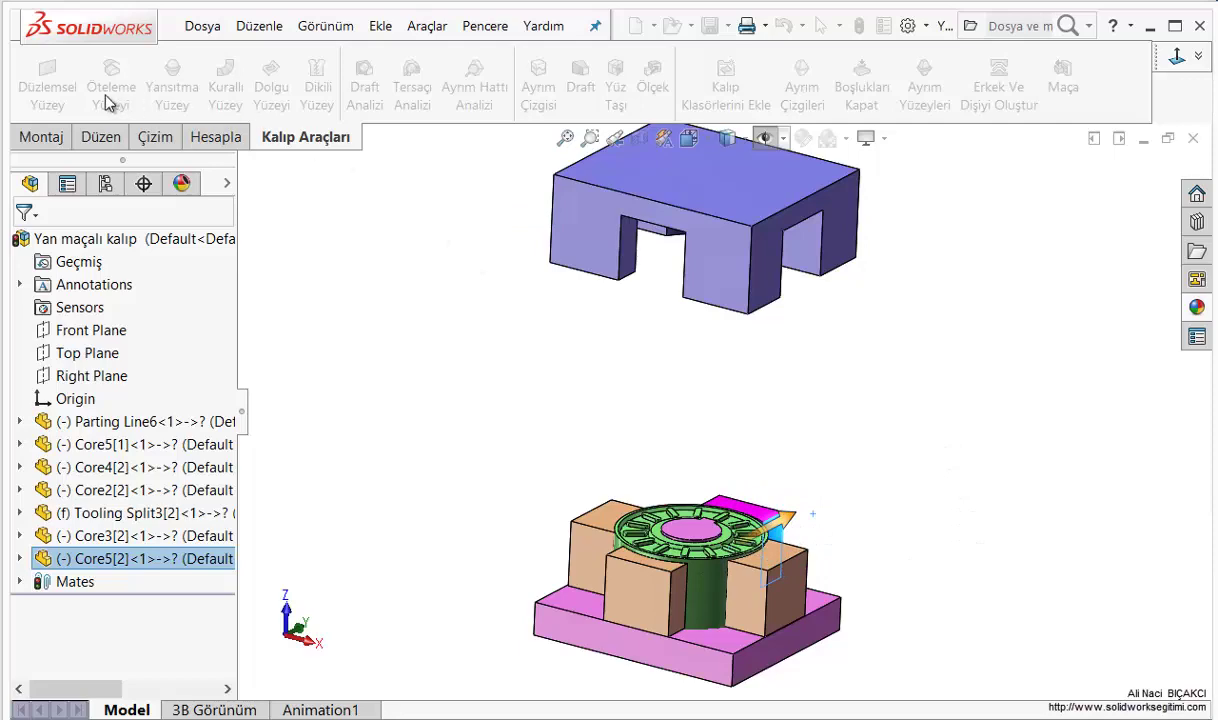
Lower the upper core block Core5[1] onto the mold and clear the selection
{"action": "mouse_move", "coordinate": [472, 317]}
{"action": "middle_mouse_down"}
{"action": "mouse_move", "coordinate": [644, 362]}
{"action": "mouse_move", "coordinate": [691, 430]}
{"action": "middle_mouse_up"}
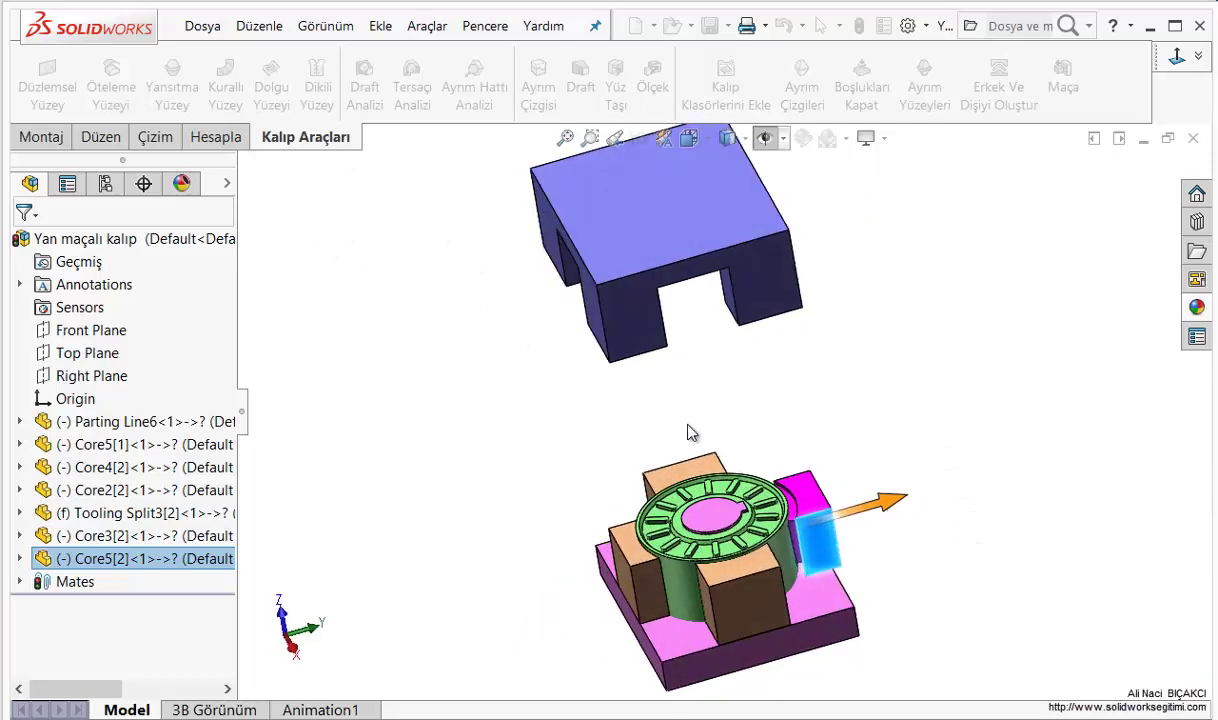
{"action": "left_click_drag", "start_coordinate": [897, 508], "coordinate": [890, 506]}
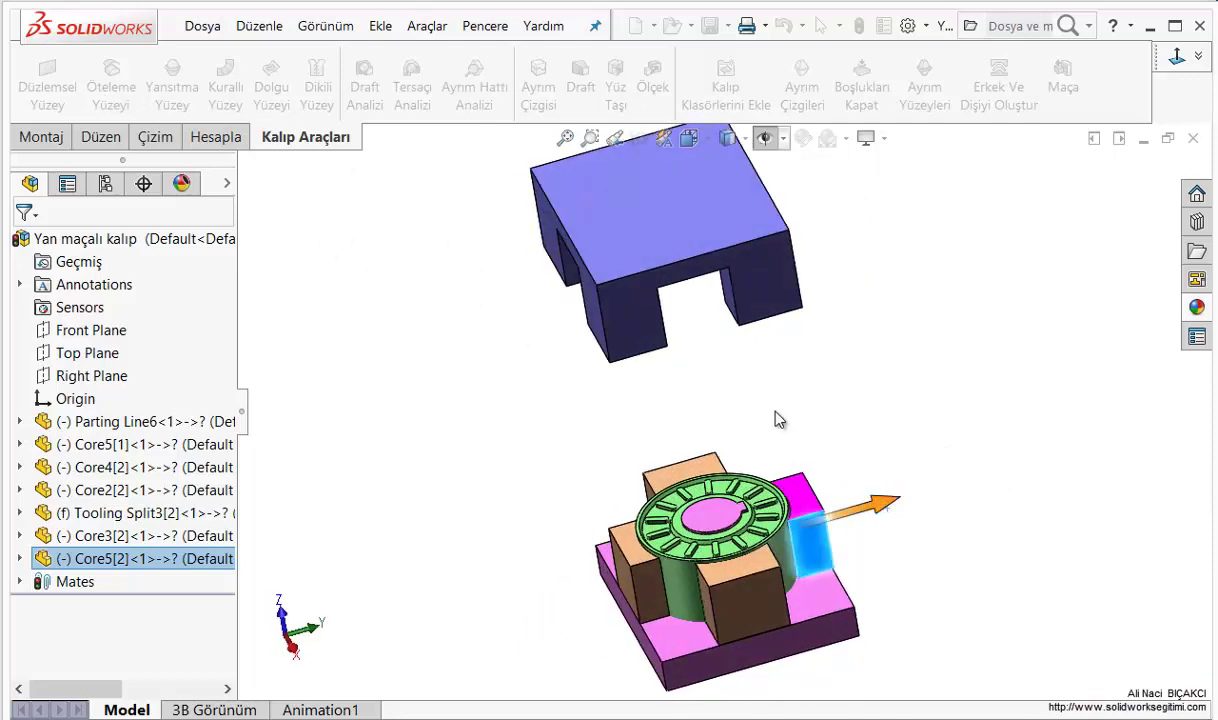
{"action": "left_click", "coordinate": [737, 391]}
{"action": "left_click", "coordinate": [620, 285]}
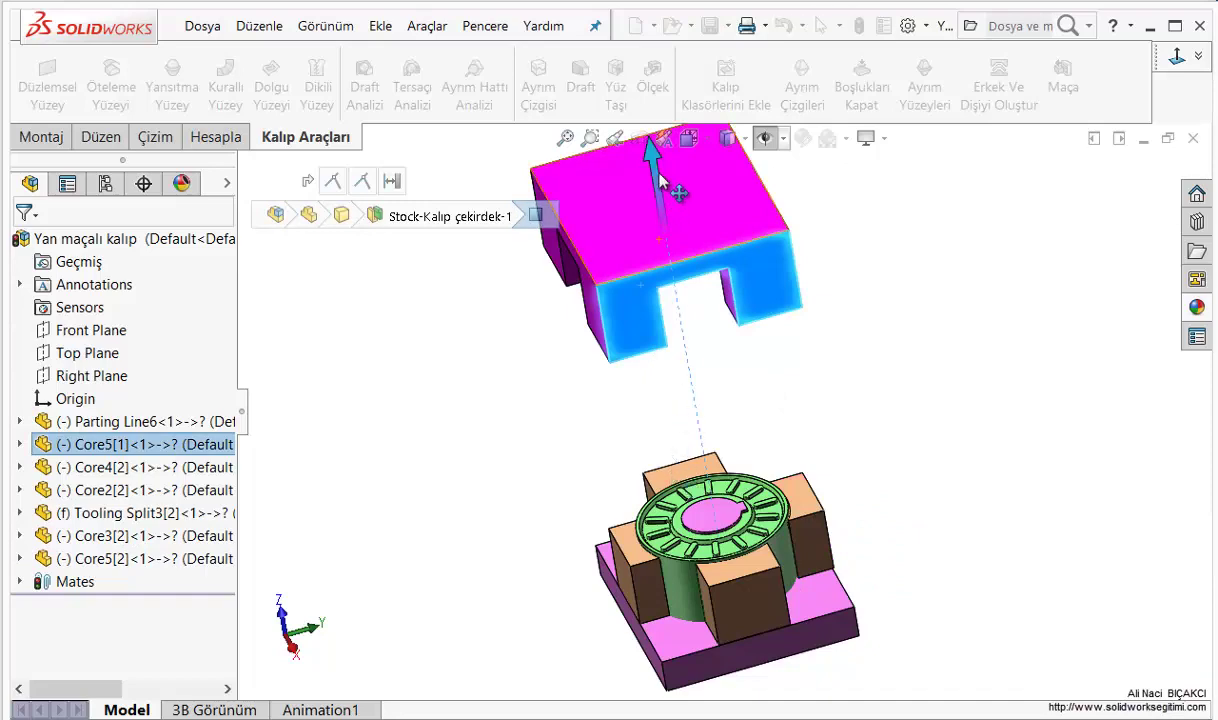
{"action": "left_click_drag", "start_coordinate": [657, 165], "coordinate": [701, 476]}
{"action": "left_click", "coordinate": [598, 321]}
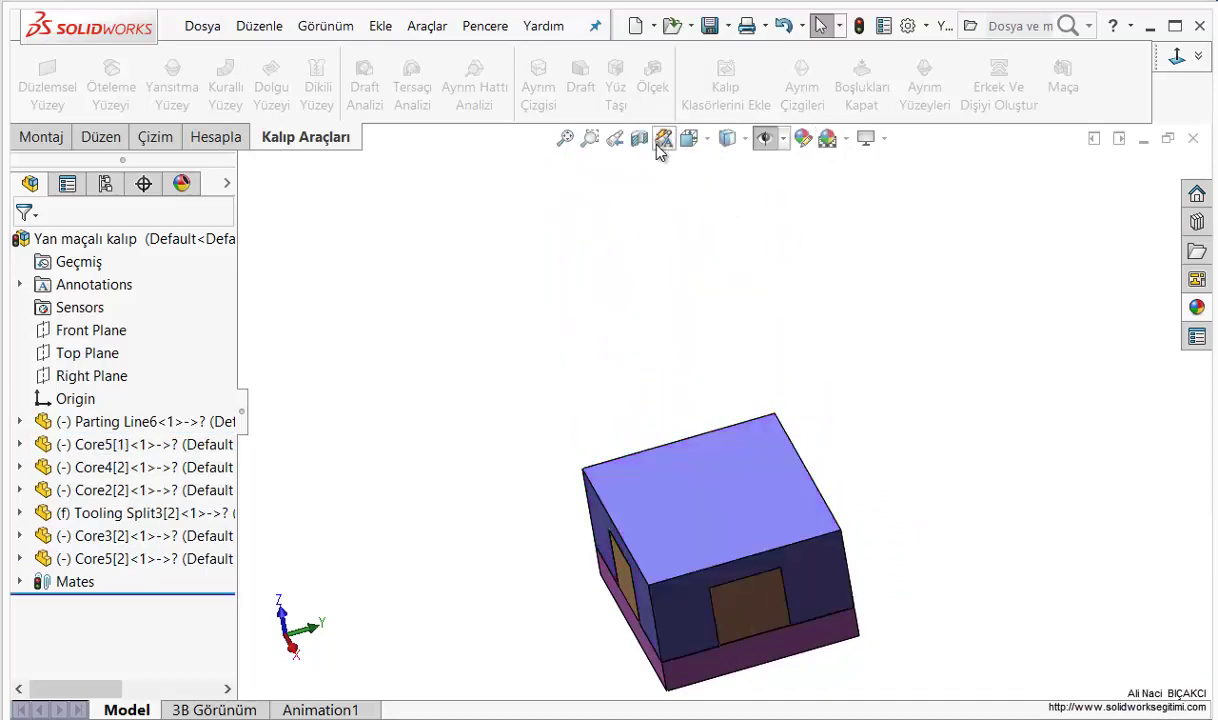
Apply a section view to the closed mold and inspect the cut from the front
{"action": "left_click", "coordinate": [640, 142]}
{"action": "left_click", "coordinate": [25, 245]}
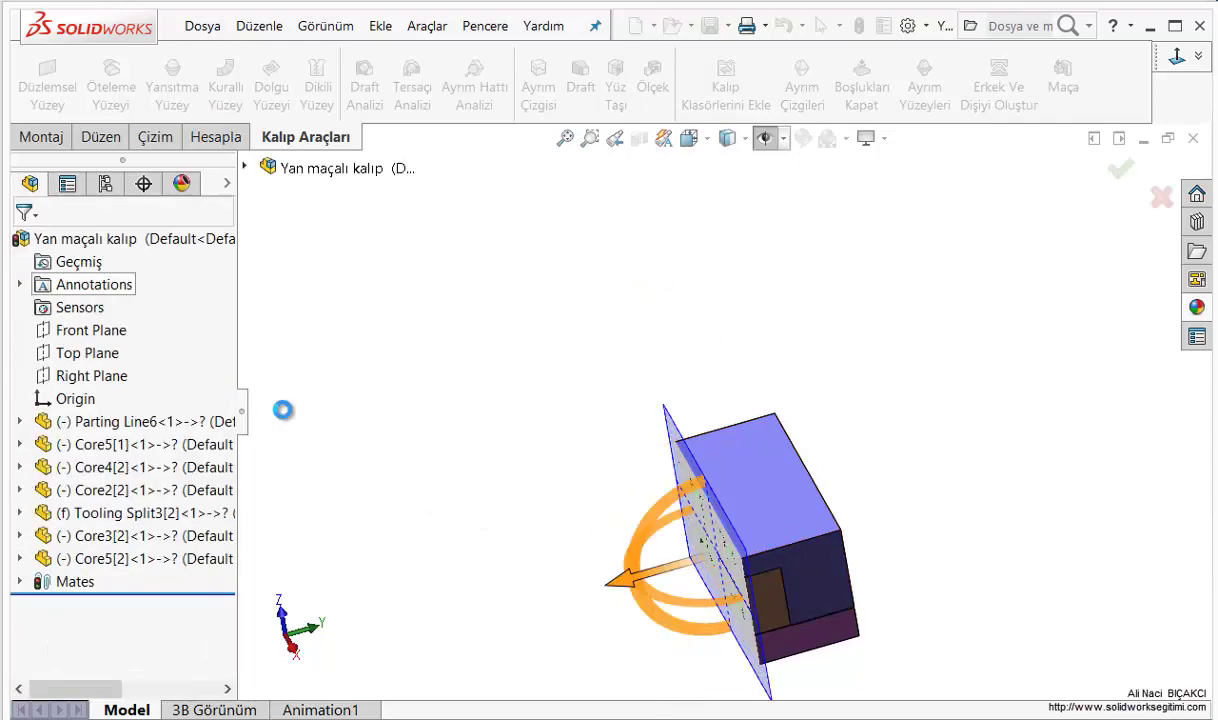
{"action": "middle_click_drag", "start_coordinate": [285, 408], "coordinate": [584, 456]}
{"action": "scroll", "coordinate": [737, 540], "scroll_direction": "down", "scroll_amount": 4}
{"action": "scroll", "coordinate": [737, 540], "scroll_direction": "down", "scroll_amount": 3}
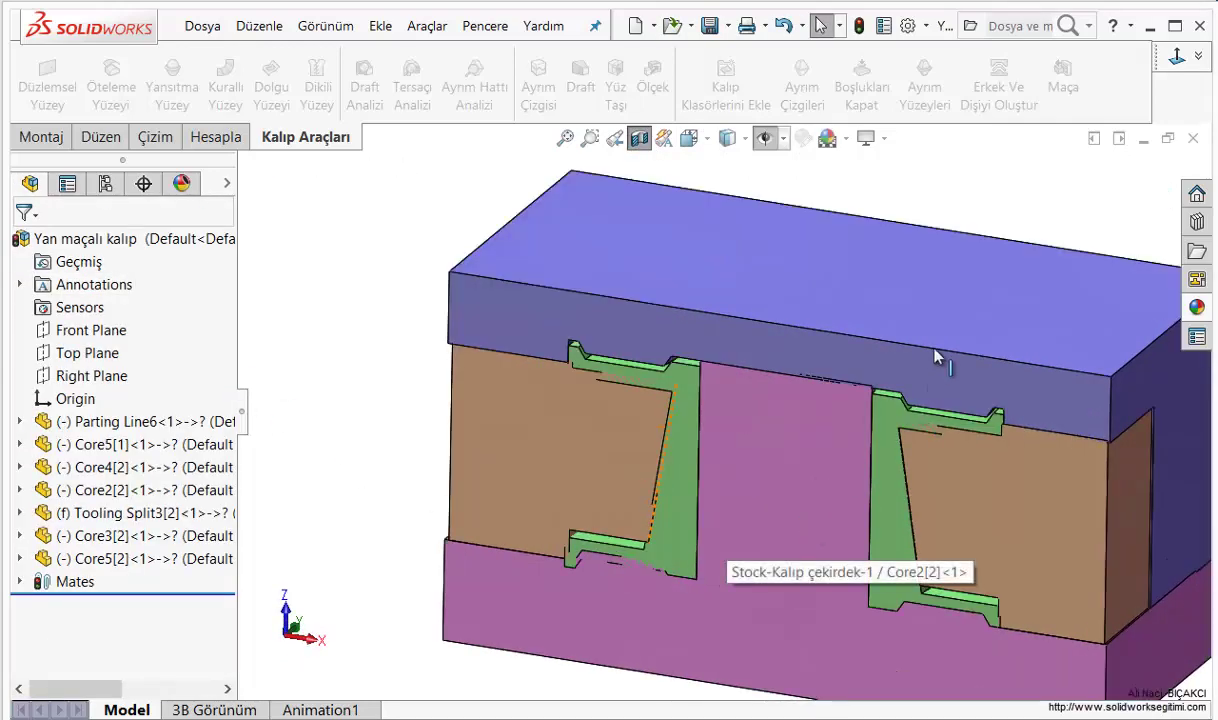
{"action": "left_click", "coordinate": [978, 270]}
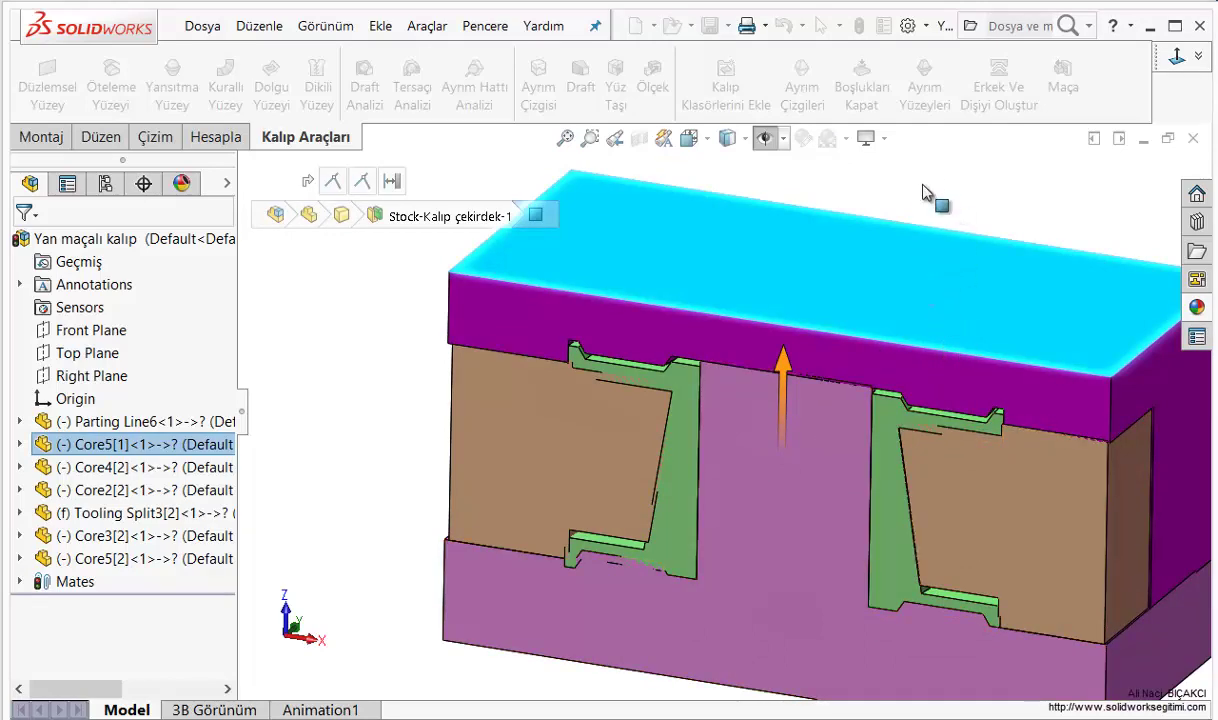
Remove the section, lift the top block back up, and open Parting Line6 as a part
{"action": "left_click", "coordinate": [615, 137]}
{"action": "left_click_drag", "start_coordinate": [803, 360], "coordinate": [789, 258]}
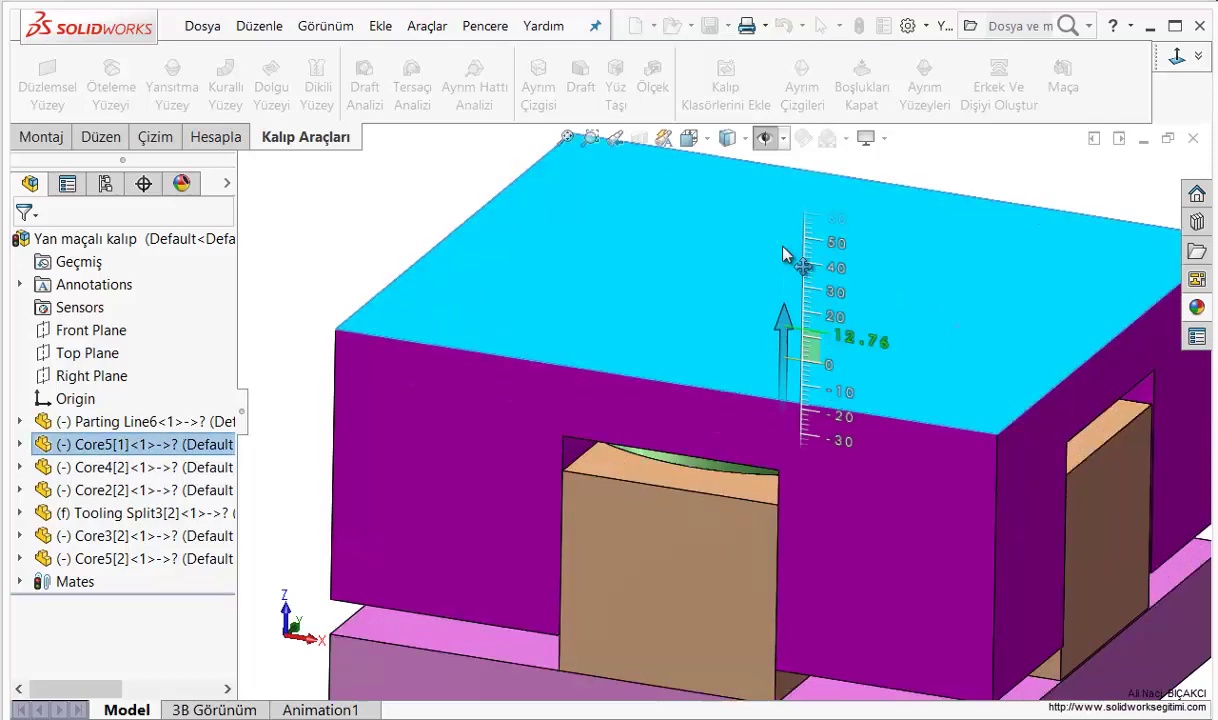
{"action": "scroll", "coordinate": [818, 459], "scroll_direction": "up", "scroll_amount": 5}
{"action": "right_click", "coordinate": [793, 477]}
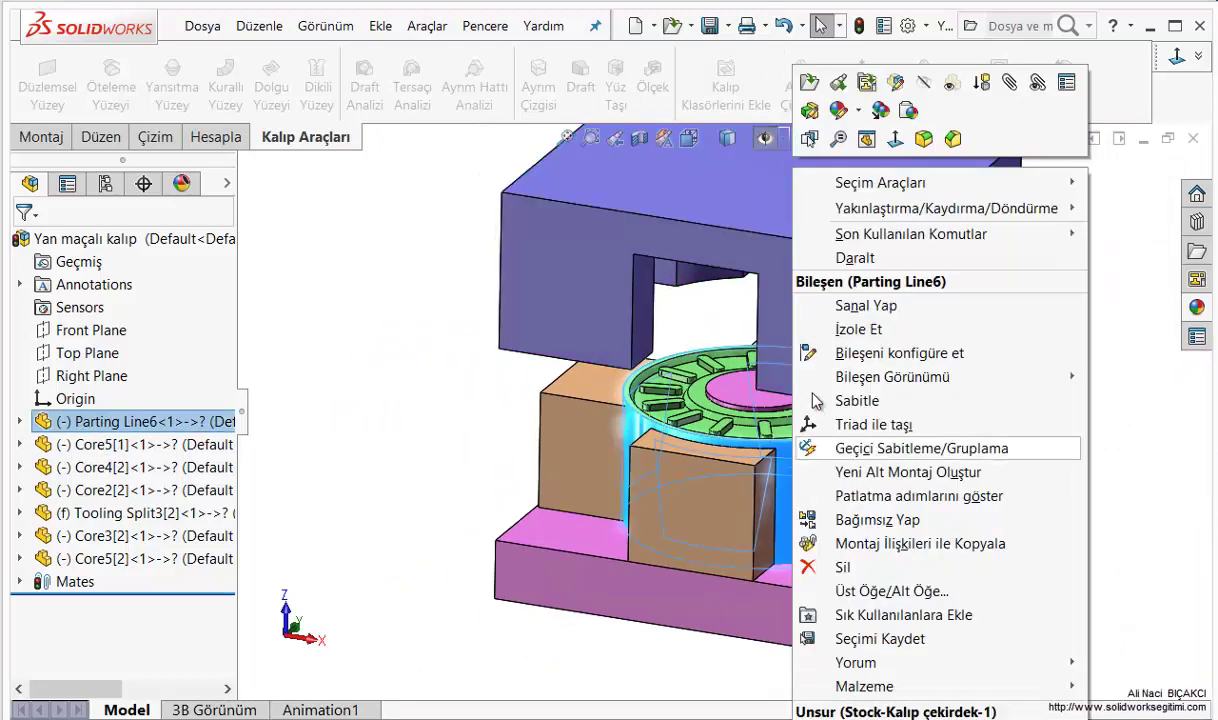
{"action": "left_click", "coordinate": [808, 80]}
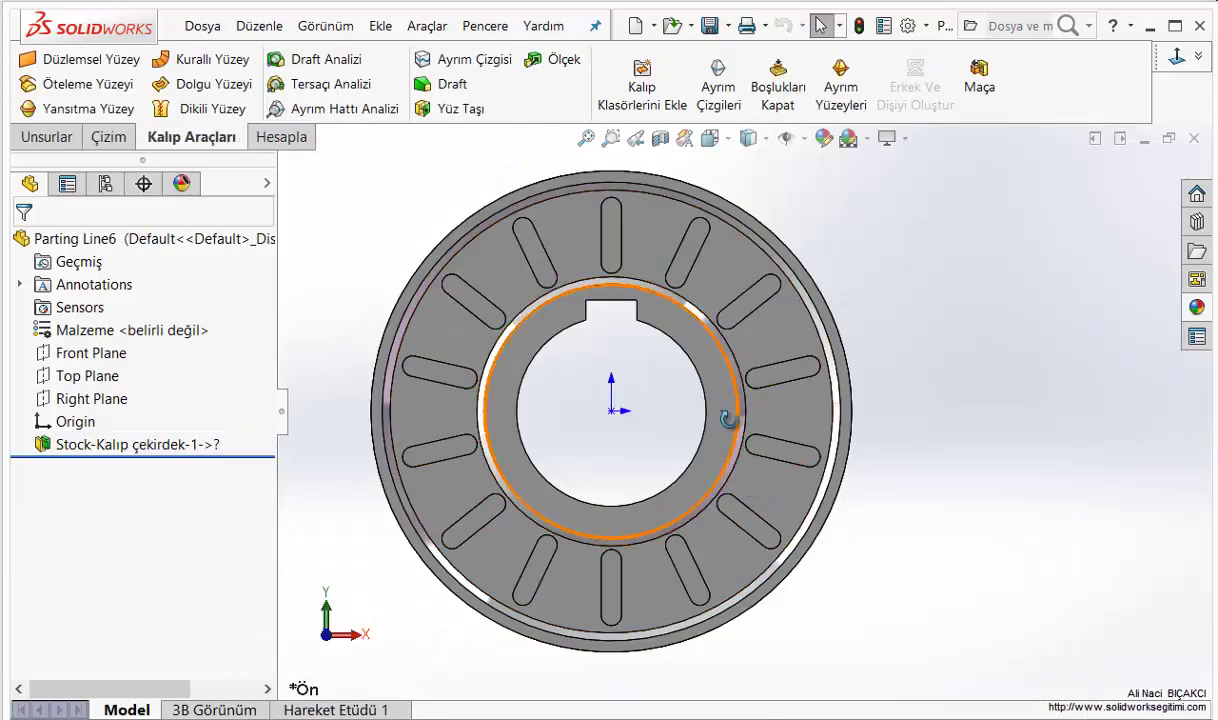
Orbit the Parting Line6 ring core through several tilted views, then bring up the Options dropdown
{"action": "mouse_move", "coordinate": [760, 473]}
{"action": "middle_mouse_down"}
{"action": "mouse_move", "coordinate": [686, 509]}
{"action": "mouse_move", "coordinate": [829, 530]}
{"action": "mouse_move", "coordinate": [748, 416]}
{"action": "mouse_move", "coordinate": [710, 490]}
{"action": "middle_mouse_up"}
{"action": "middle_click_drag", "start_coordinate": [790, 487], "coordinate": [876, 495]}
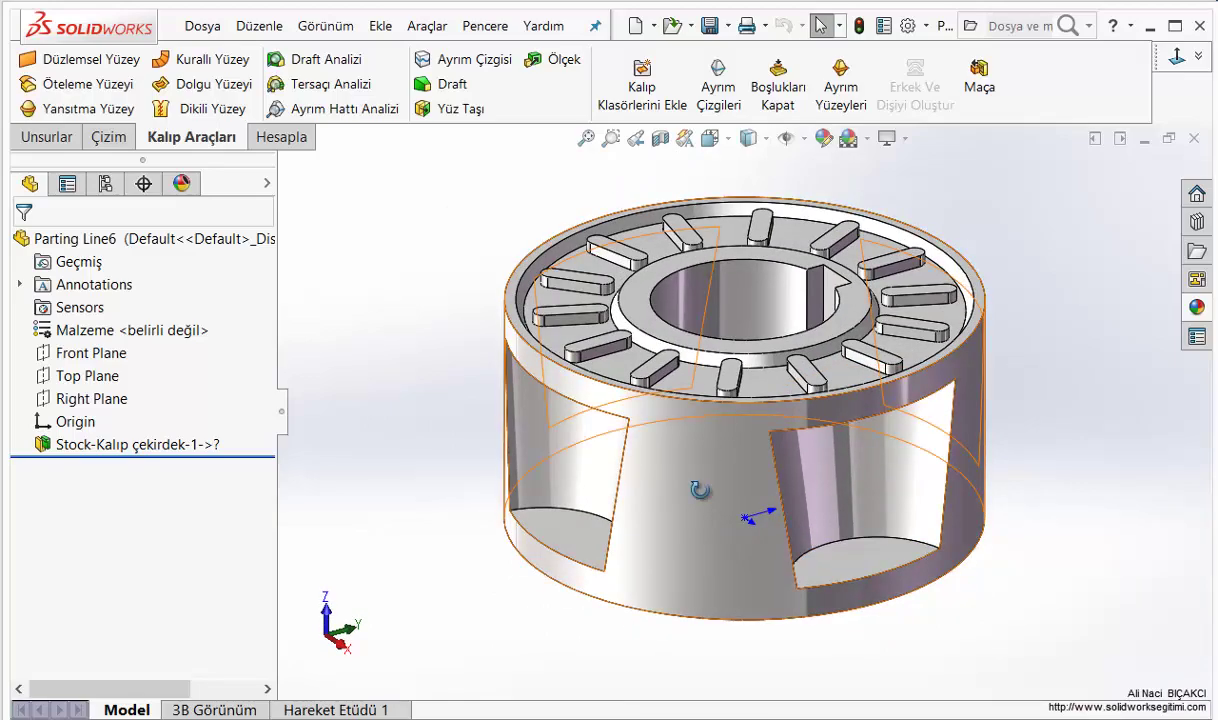
{"action": "middle_click_drag", "start_coordinate": [699, 489], "coordinate": [829, 525]}
{"action": "mouse_move", "coordinate": [905, 463]}
{"action": "middle_mouse_down"}
{"action": "mouse_move", "coordinate": [900, 340]}
{"action": "mouse_move", "coordinate": [944, 348]}
{"action": "mouse_move", "coordinate": [700, 415]}
{"action": "middle_mouse_up"}
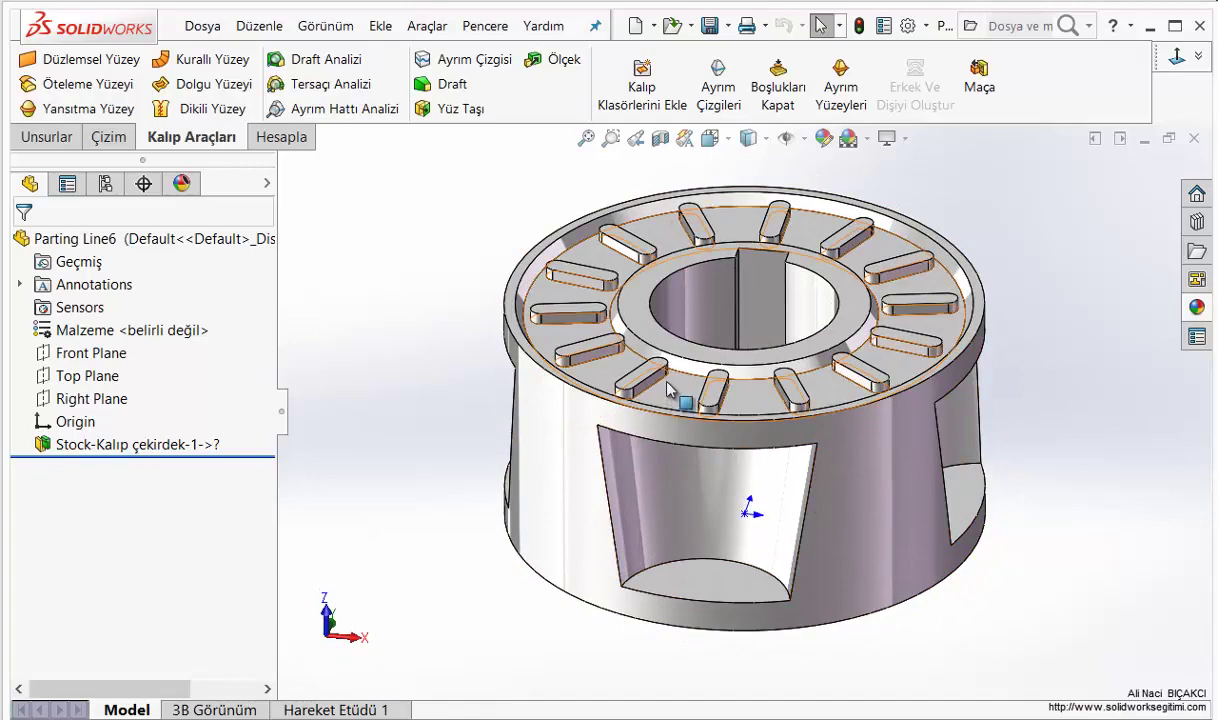
{"action": "mouse_move", "coordinate": [645, 462]}
{"action": "middle_mouse_down"}
{"action": "mouse_move", "coordinate": [636, 421]}
{"action": "mouse_move", "coordinate": [484, 253]}
{"action": "middle_mouse_up"}
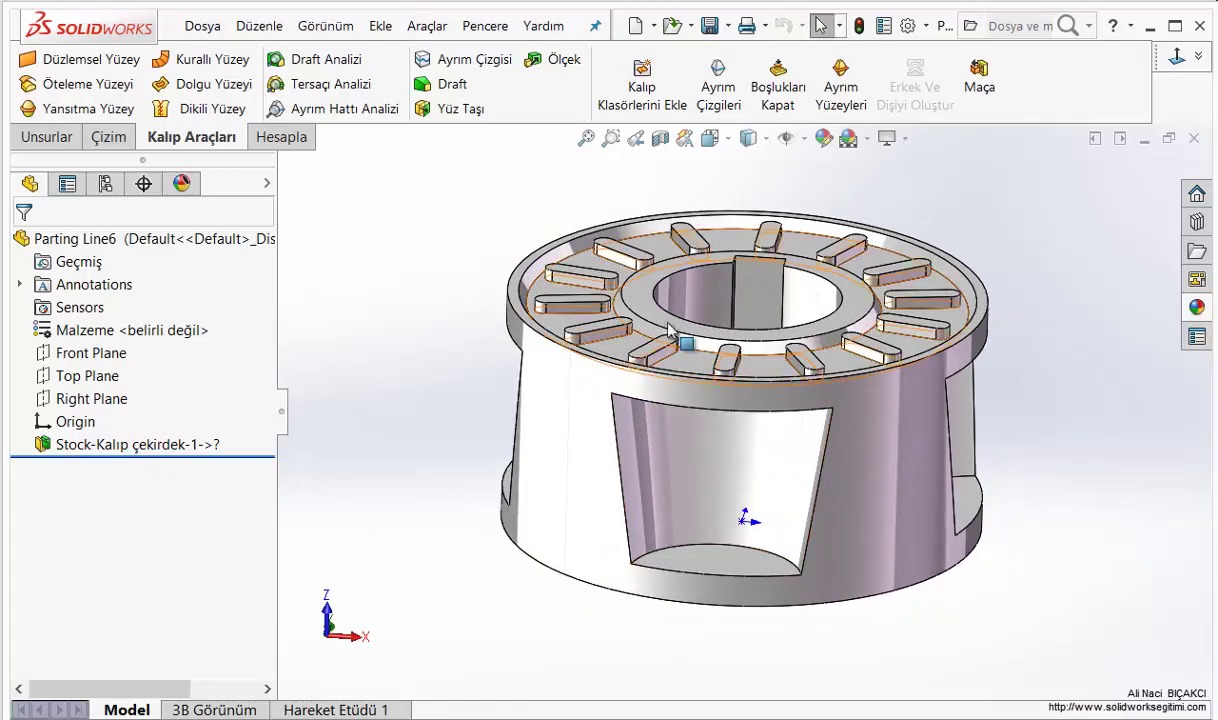
{"action": "middle_click_drag", "start_coordinate": [850, 400], "coordinate": [886, 451]}
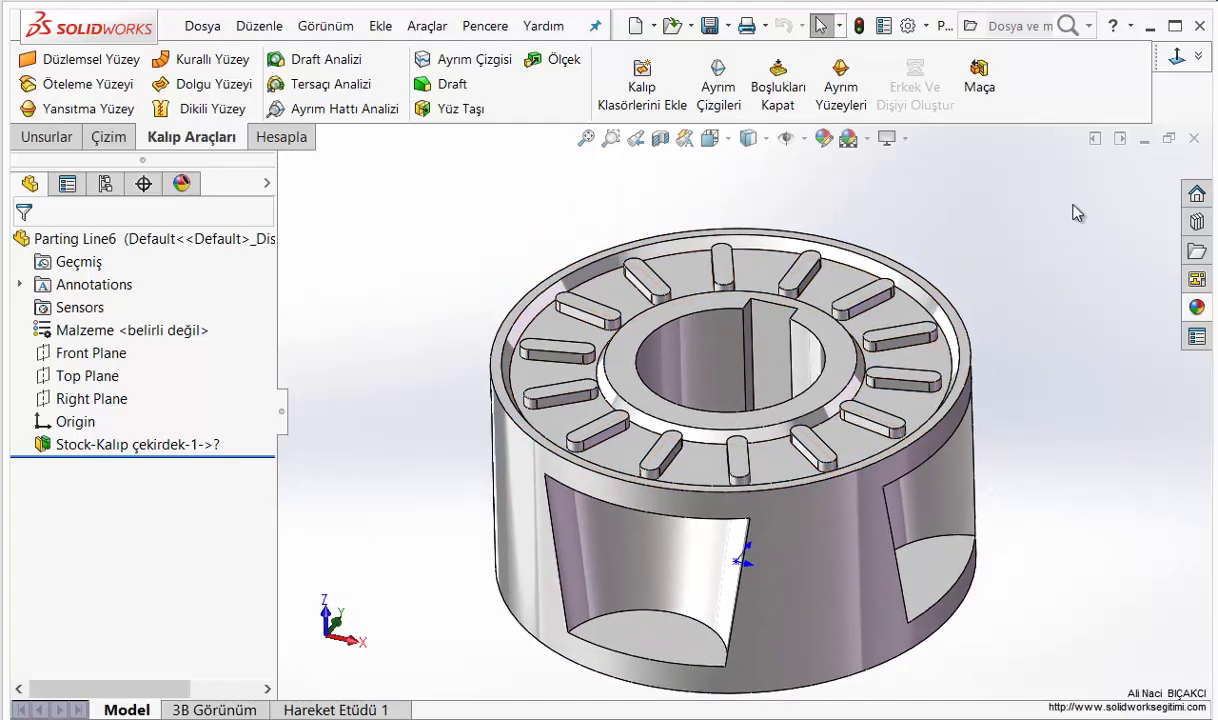
{"action": "left_click", "coordinate": [926, 26]}
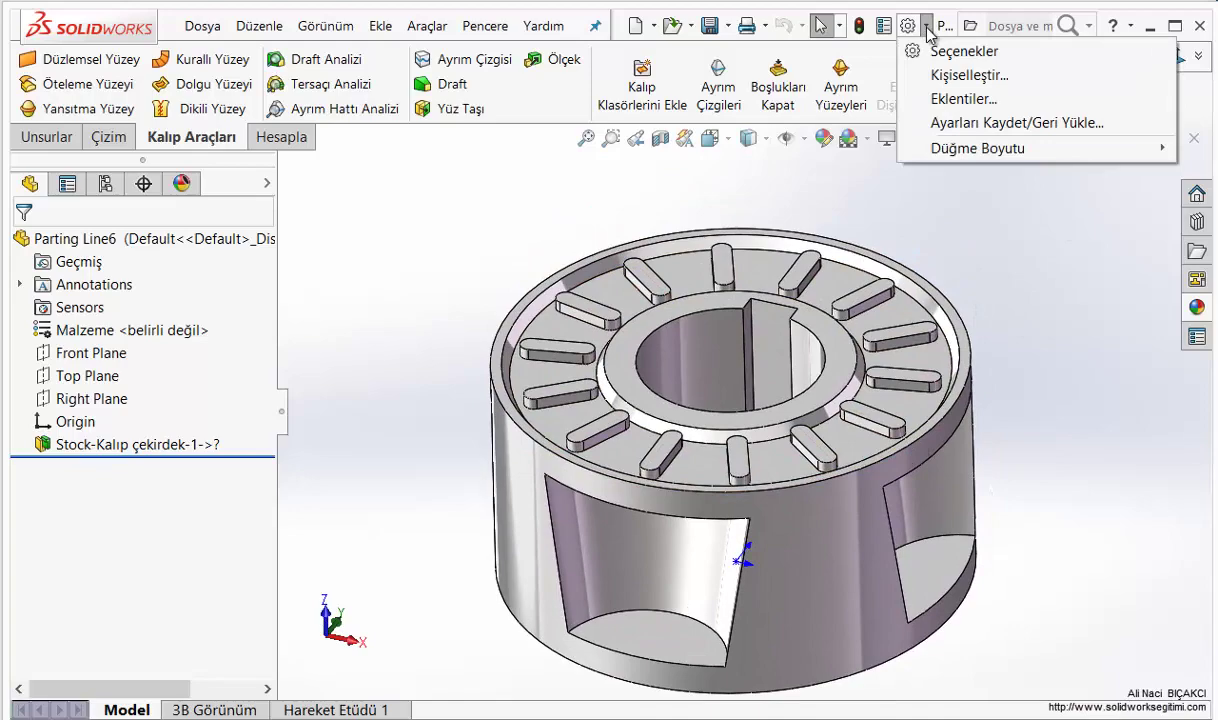
Review the Add-ins list down to Diğer Eklentiler and cancel without enabling anything
{"action": "left_click", "coordinate": [940, 99]}
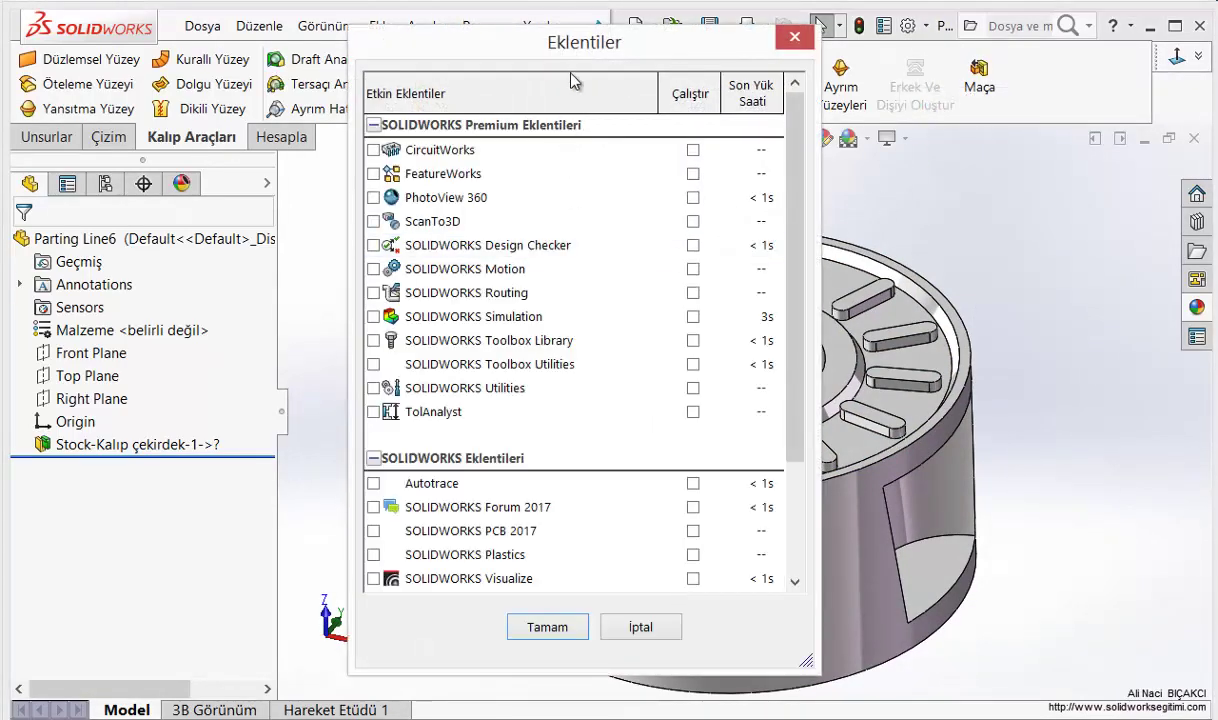
{"action": "left_click_drag", "start_coordinate": [790, 360], "coordinate": [810, 474]}
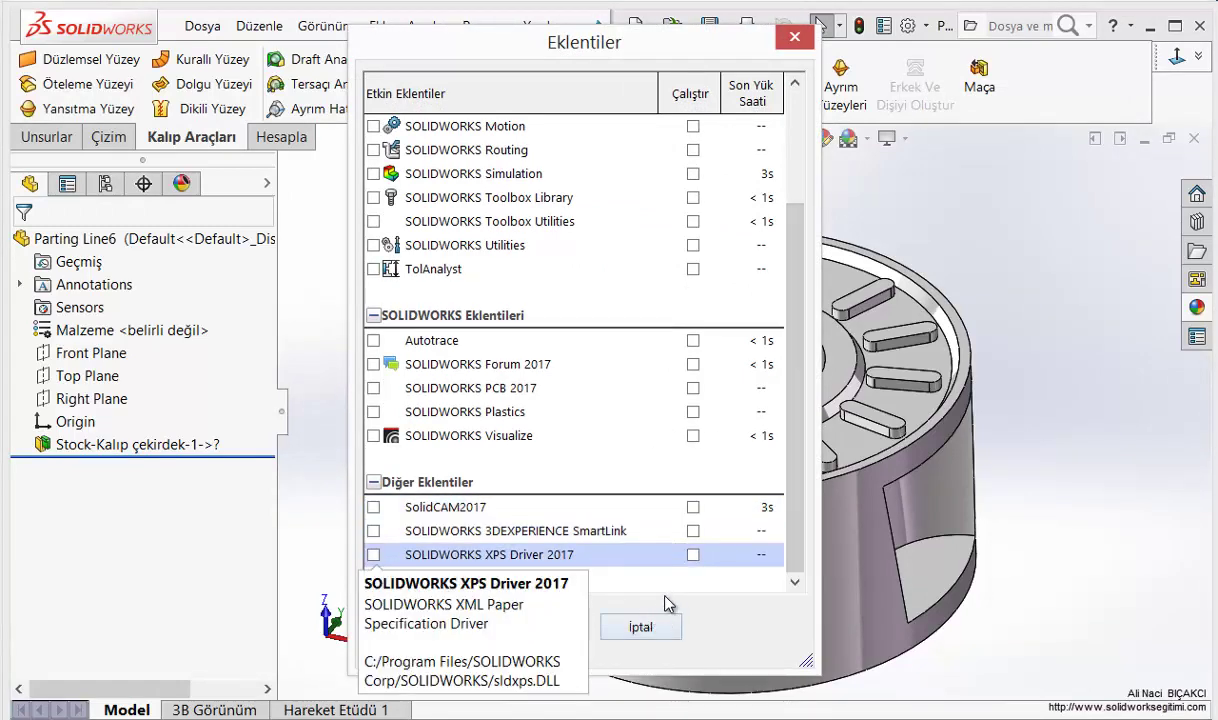
{"action": "left_click", "coordinate": [650, 628]}
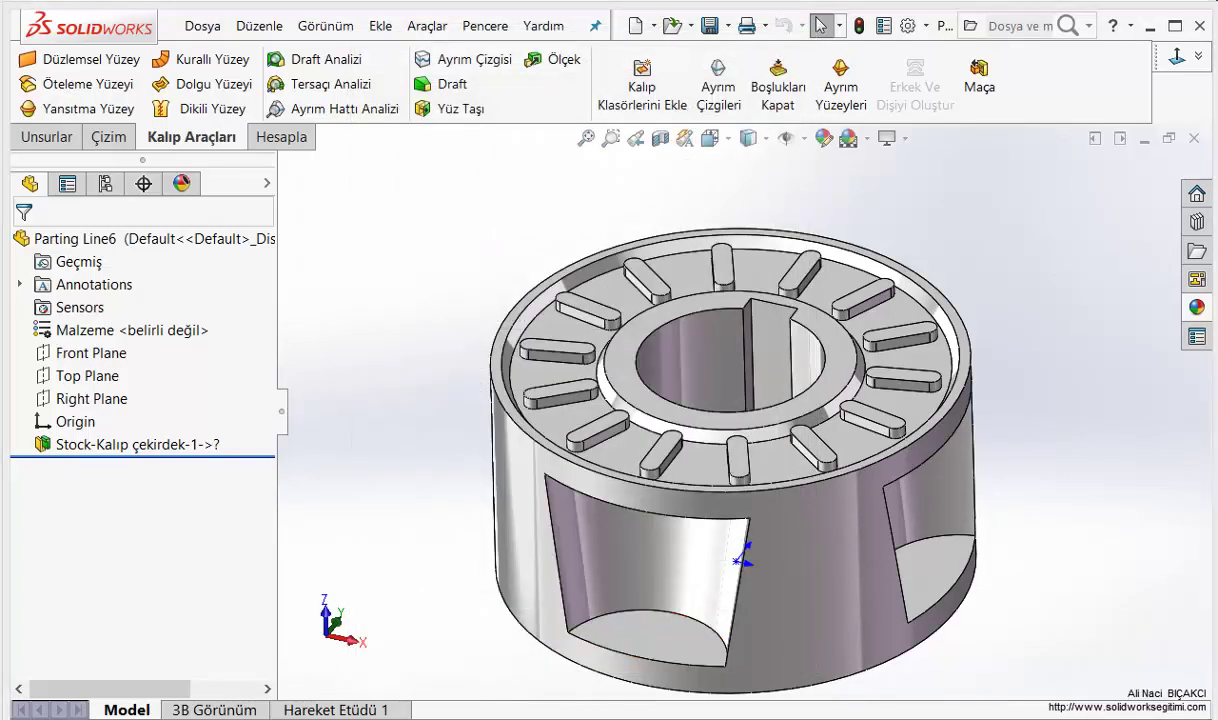
Rerun the 'mold' partner product search, browse the mold design results, then go to 3D QuickTools
{"action": "left_click", "coordinate": [160, 690]}
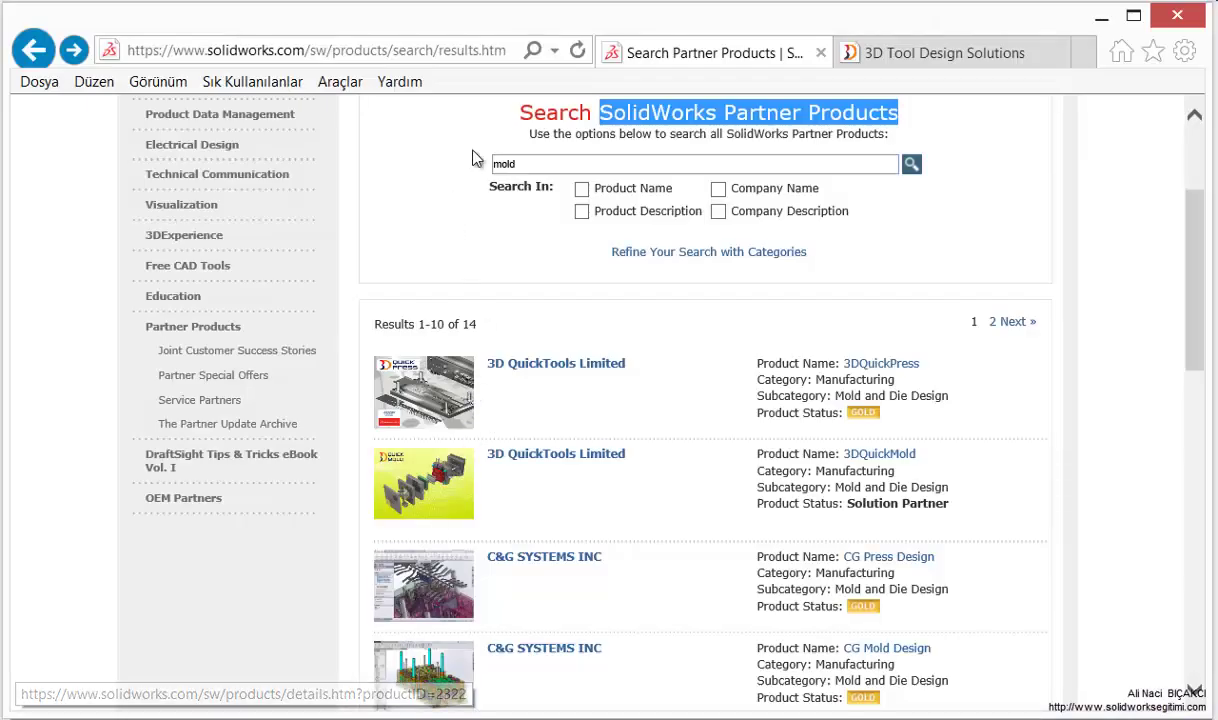
{"action": "left_click_drag", "start_coordinate": [533, 163], "coordinate": [475, 164]}
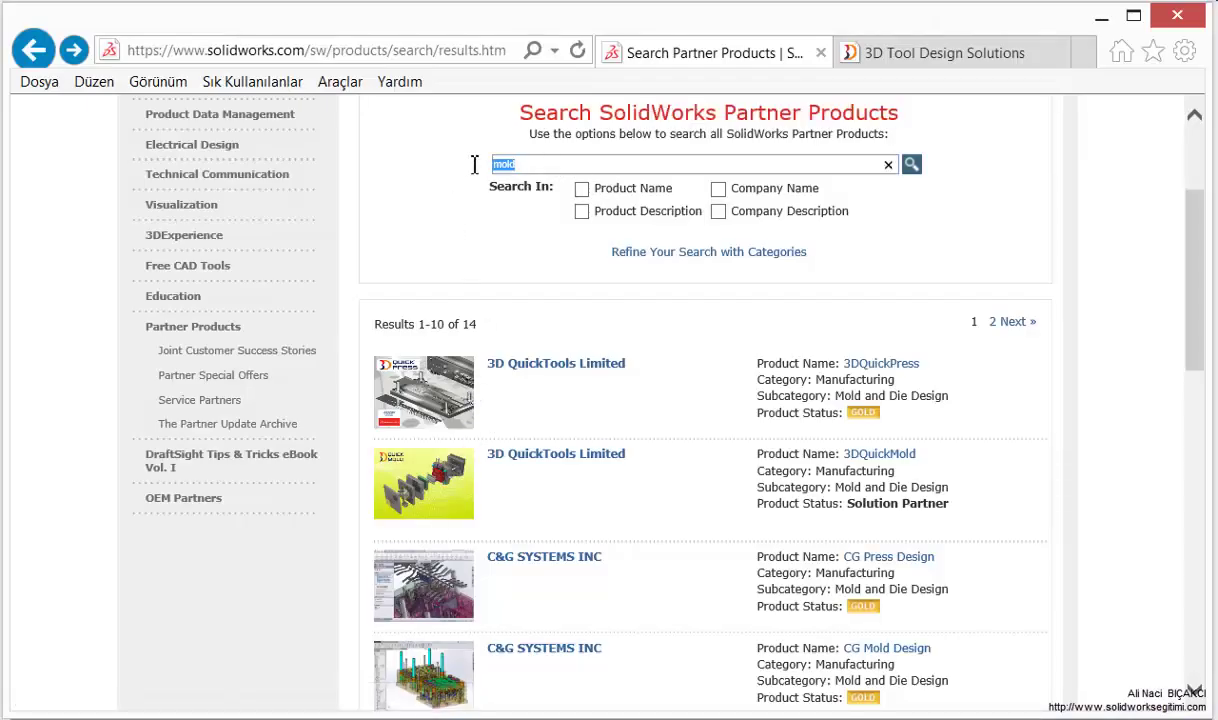
{"action": "left_click", "coordinate": [913, 167]}
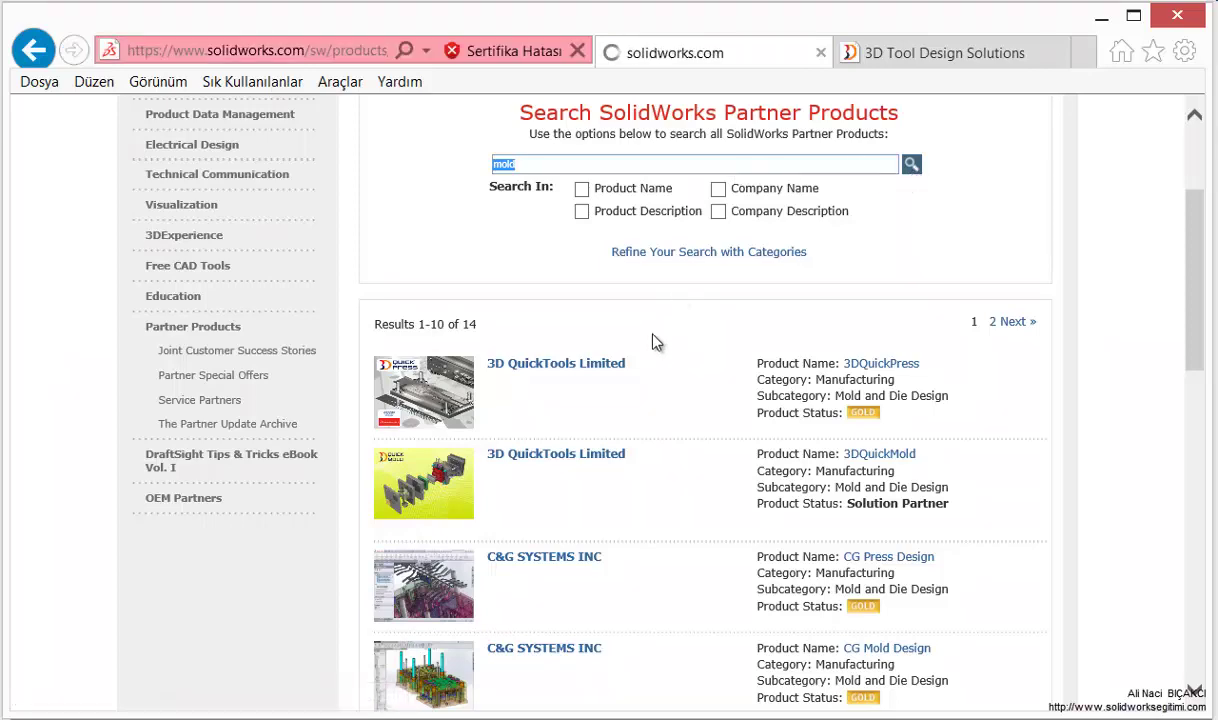
{"action": "scroll", "coordinate": [786, 457], "scroll_direction": "down", "scroll_amount": 3}
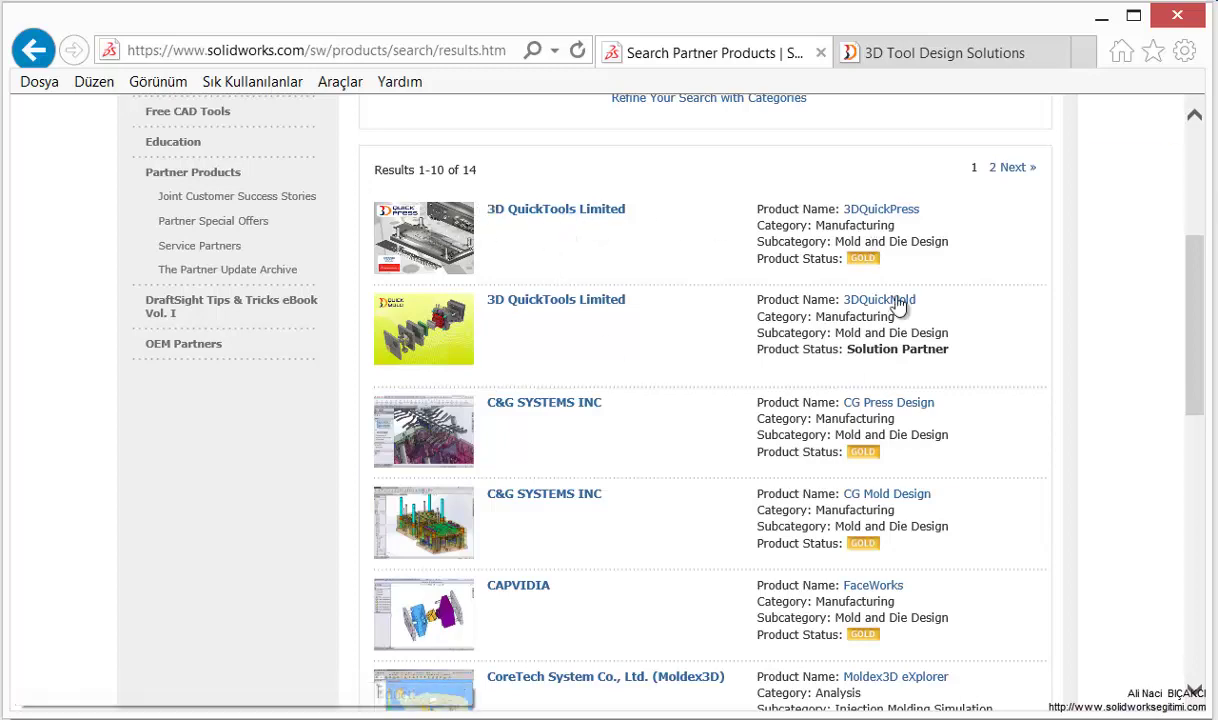
{"action": "double_click", "coordinate": [865, 262]}
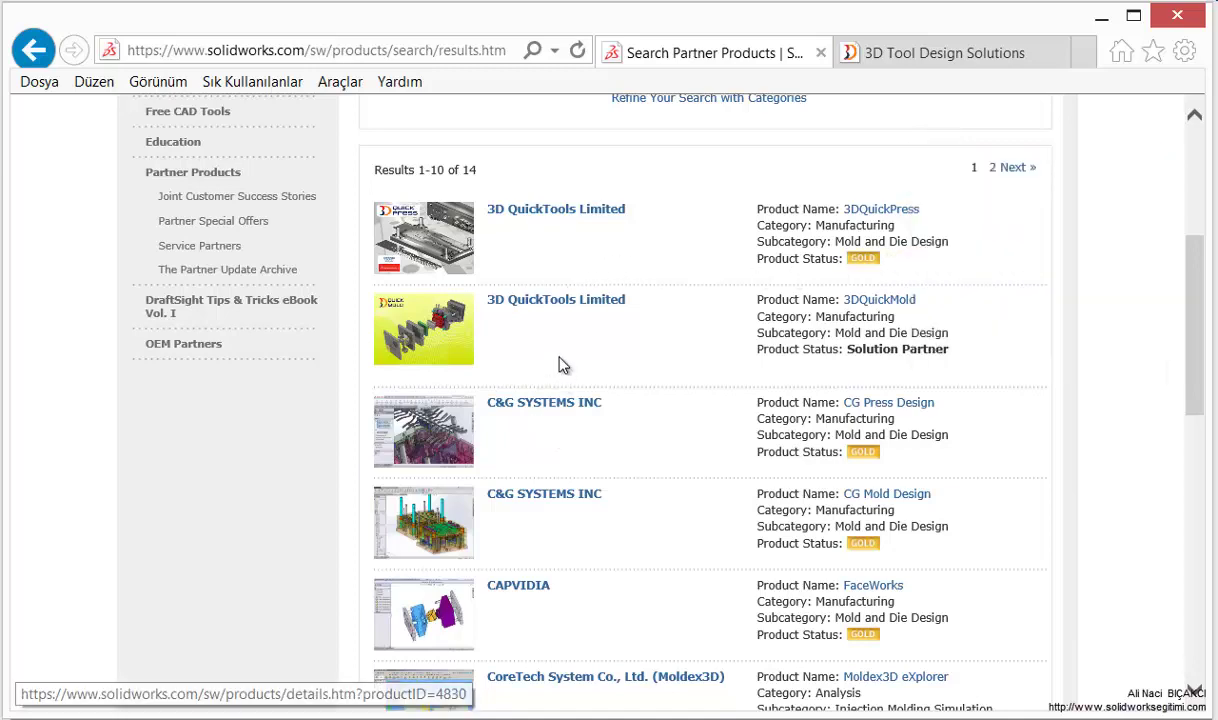
{"action": "scroll", "coordinate": [708, 502], "scroll_direction": "down", "scroll_amount": 2}
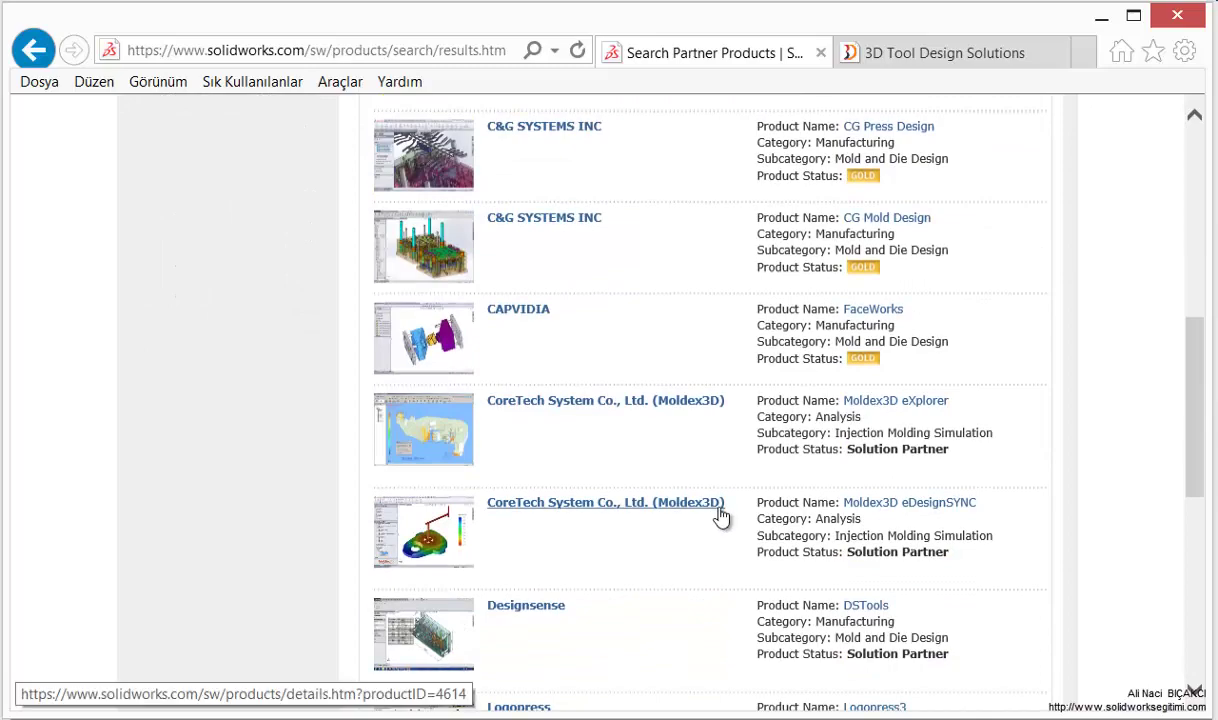
{"action": "scroll", "coordinate": [700, 512], "scroll_direction": "down", "scroll_amount": 1}
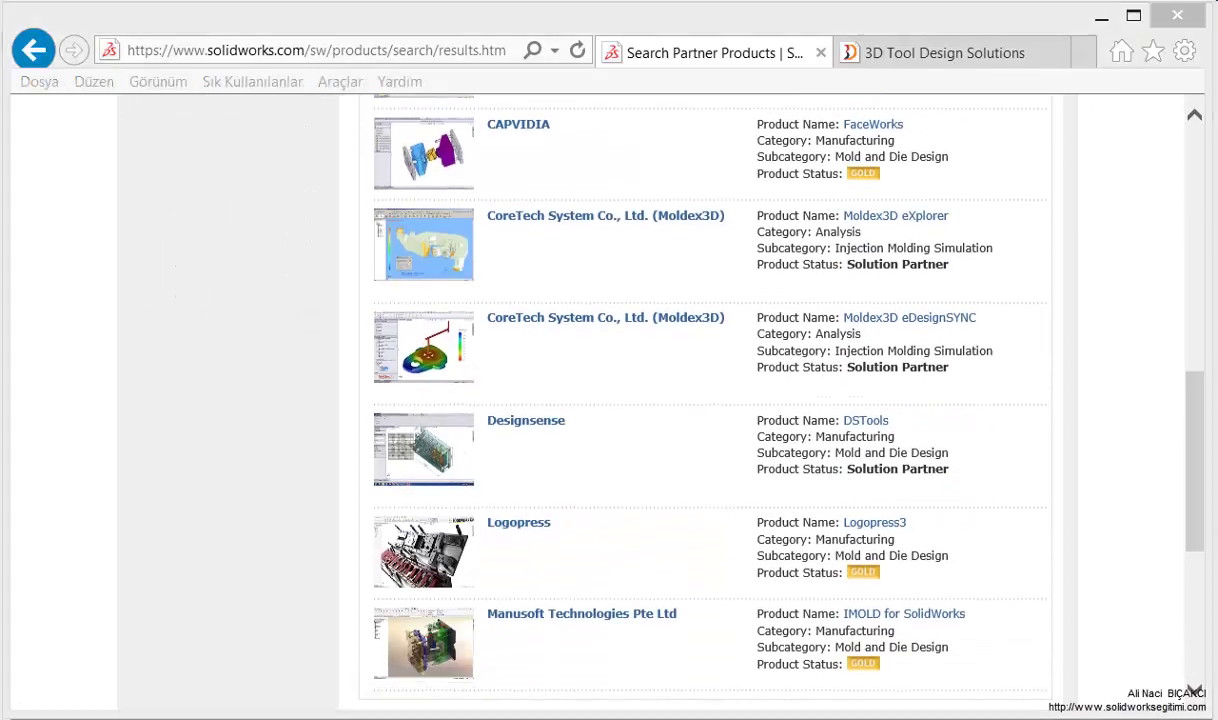
{"action": "left_click", "coordinate": [440, 690]}
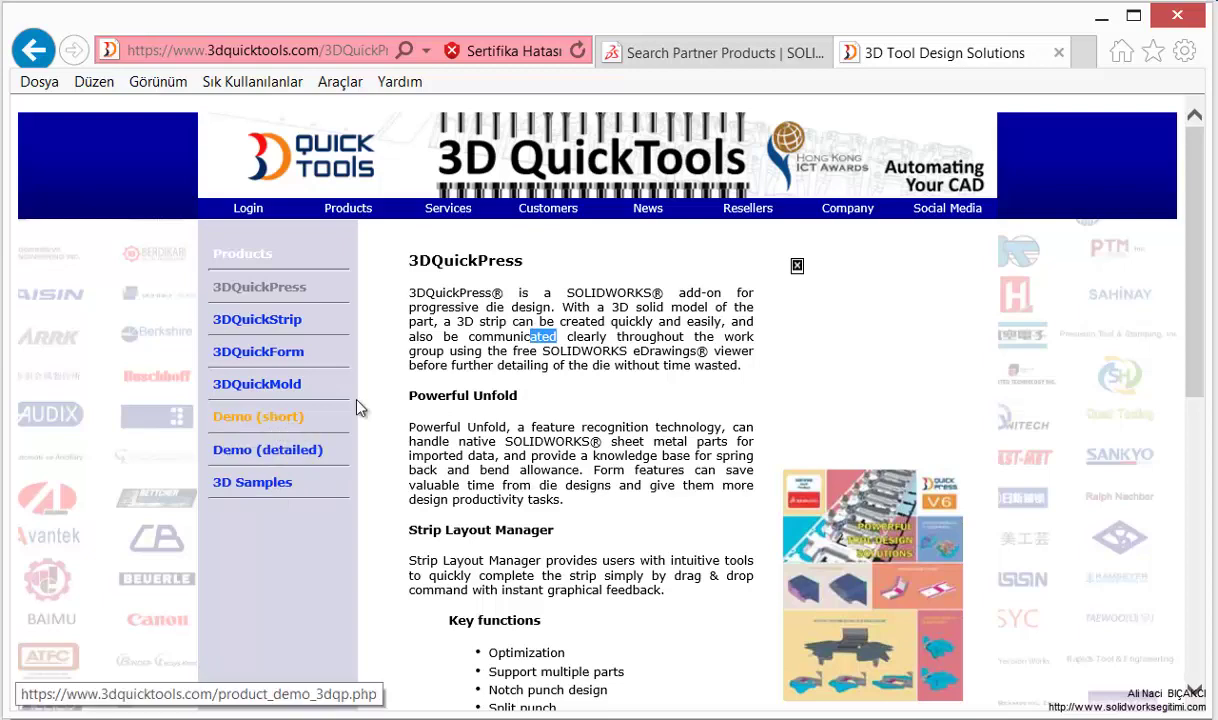
Read the 3DQuickPress page, highlighting 3DQuickForm and 3DQuickMold, then return to Yan maçalı kalıp
{"action": "left_click", "coordinate": [502, 366]}
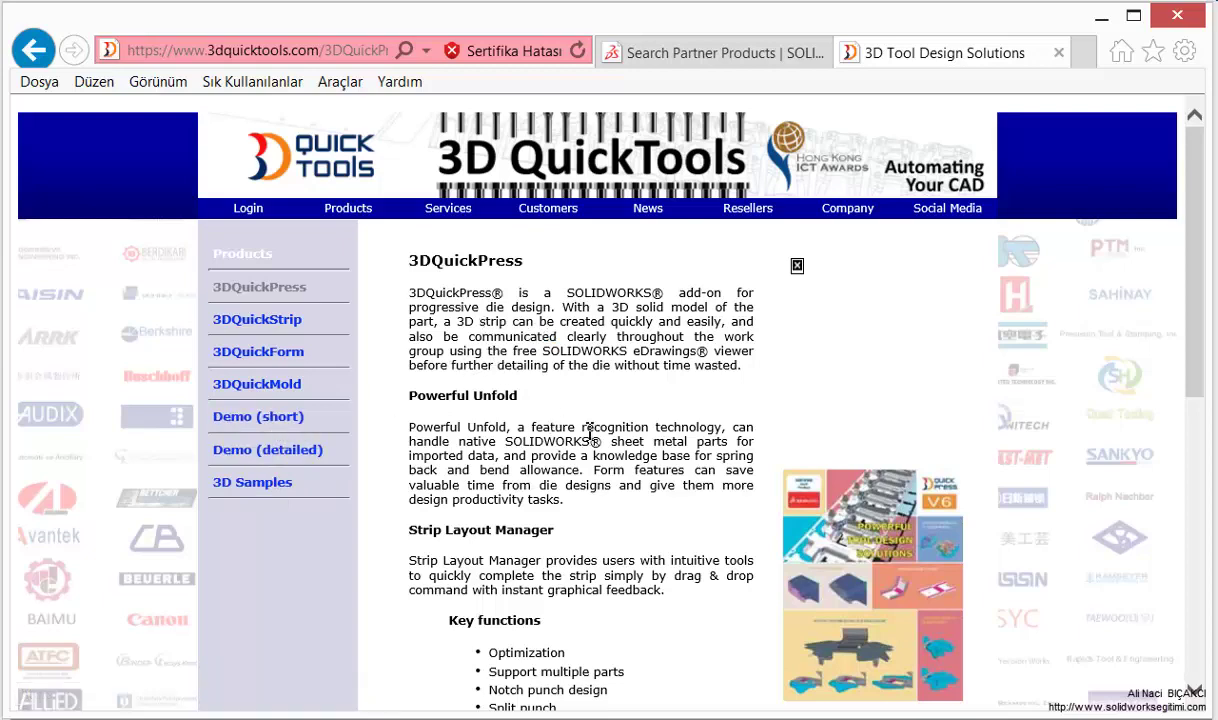
{"action": "left_click_drag", "start_coordinate": [585, 340], "coordinate": [546, 343]}
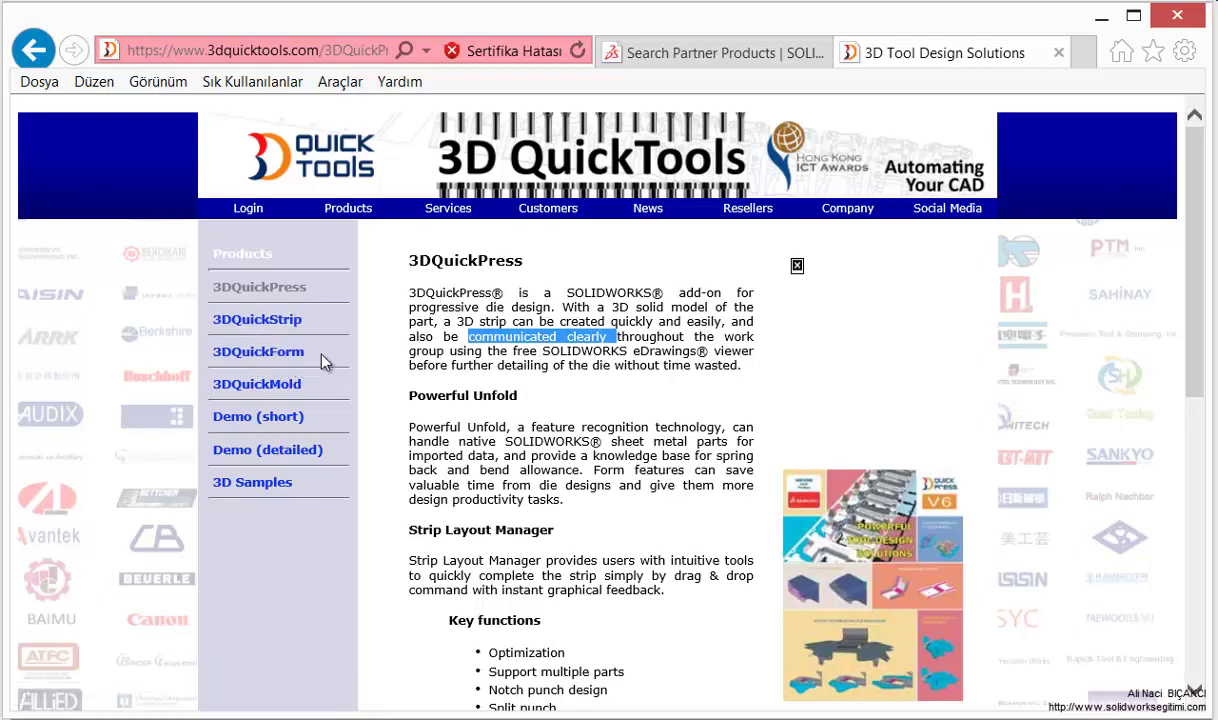
{"action": "left_click_drag", "start_coordinate": [318, 356], "coordinate": [212, 352]}
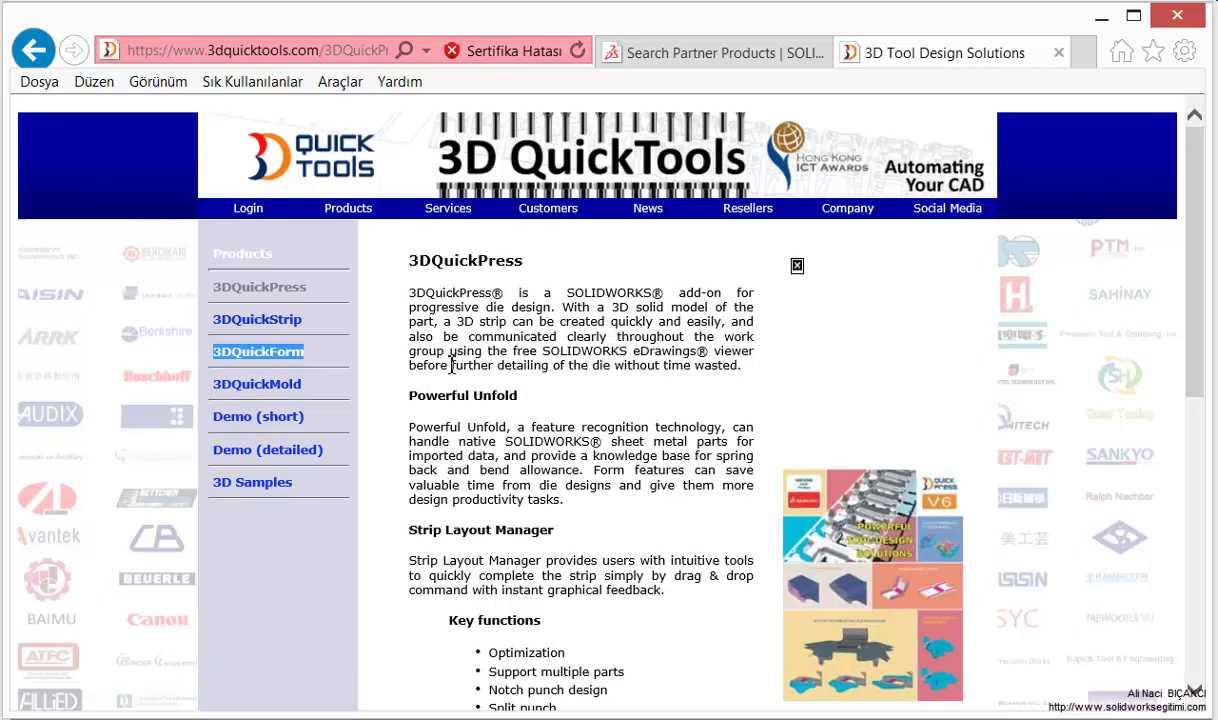
{"action": "left_click_drag", "start_coordinate": [316, 395], "coordinate": [212, 396]}
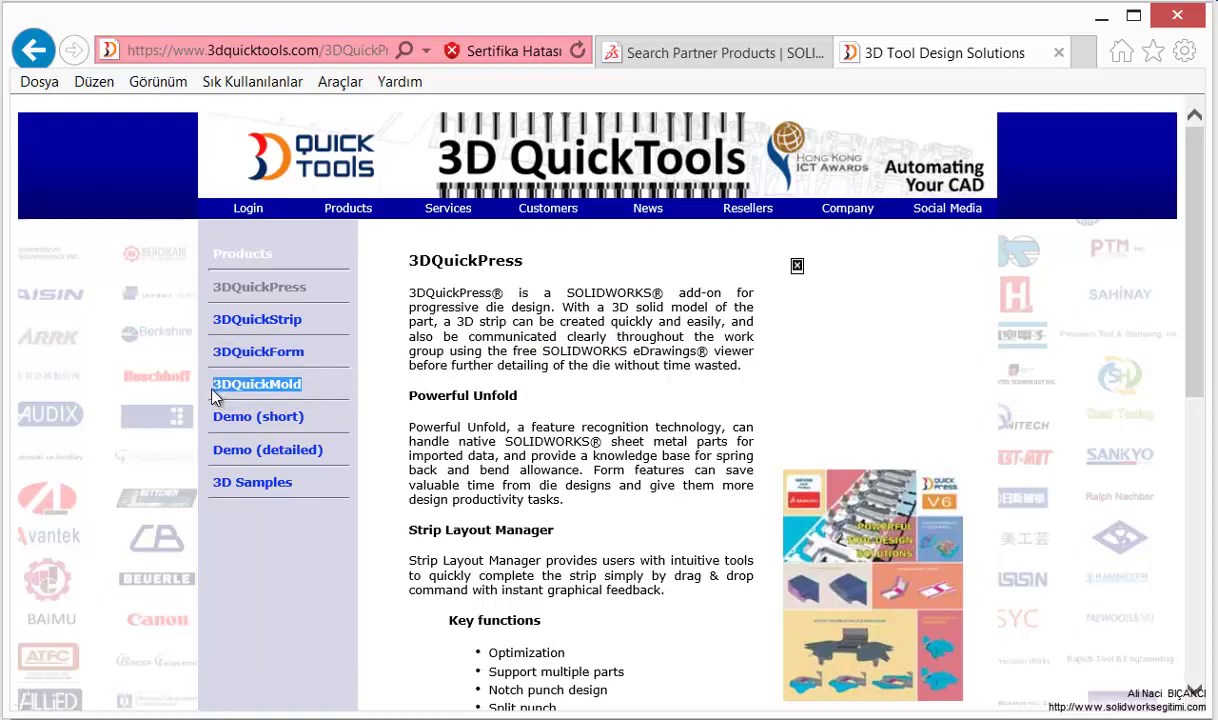
{"action": "left_click", "coordinate": [640, 716]}
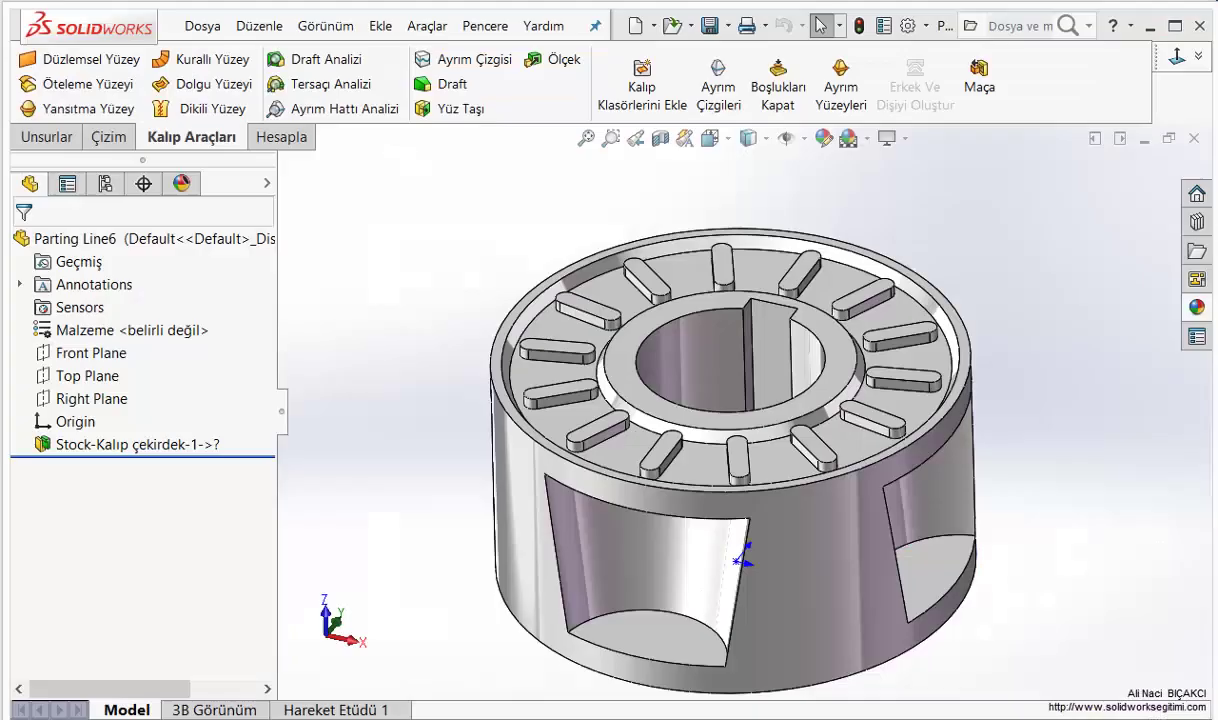
{"action": "left_click", "coordinate": [920, 690]}
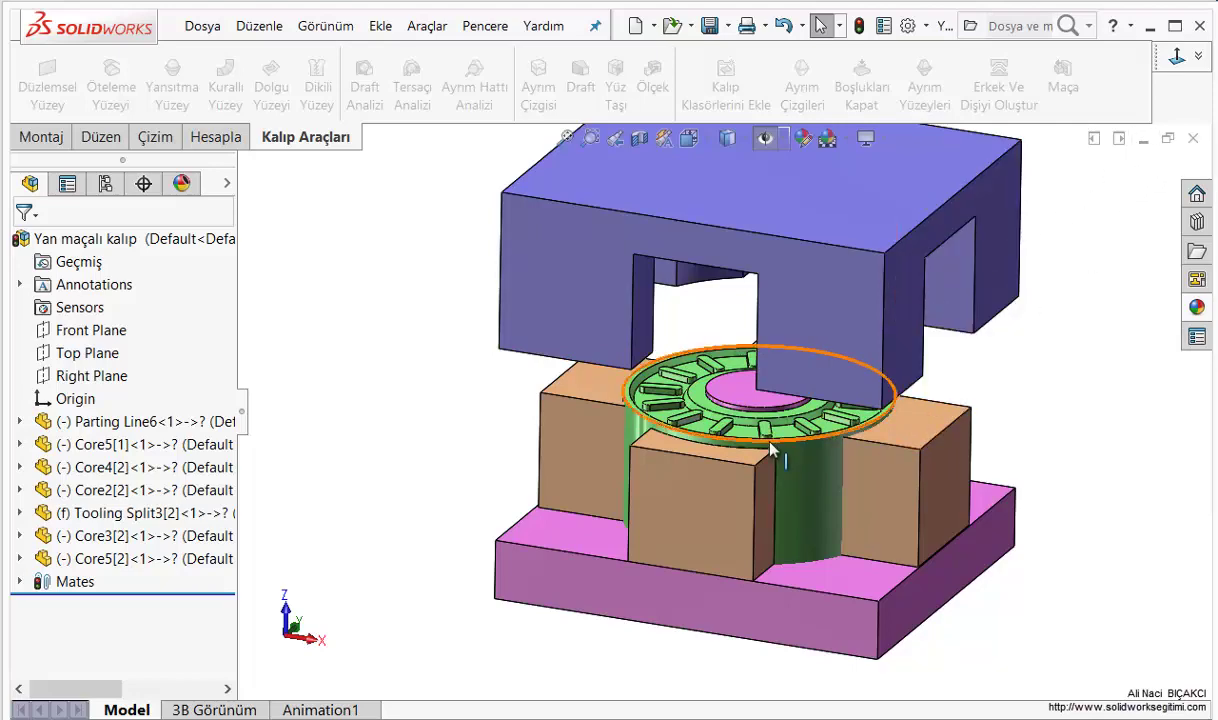
Minimize the mold assembly and Parting Line6 windows to reveal the 3D QuickTools page
{"action": "left_click", "coordinate": [1146, 140]}
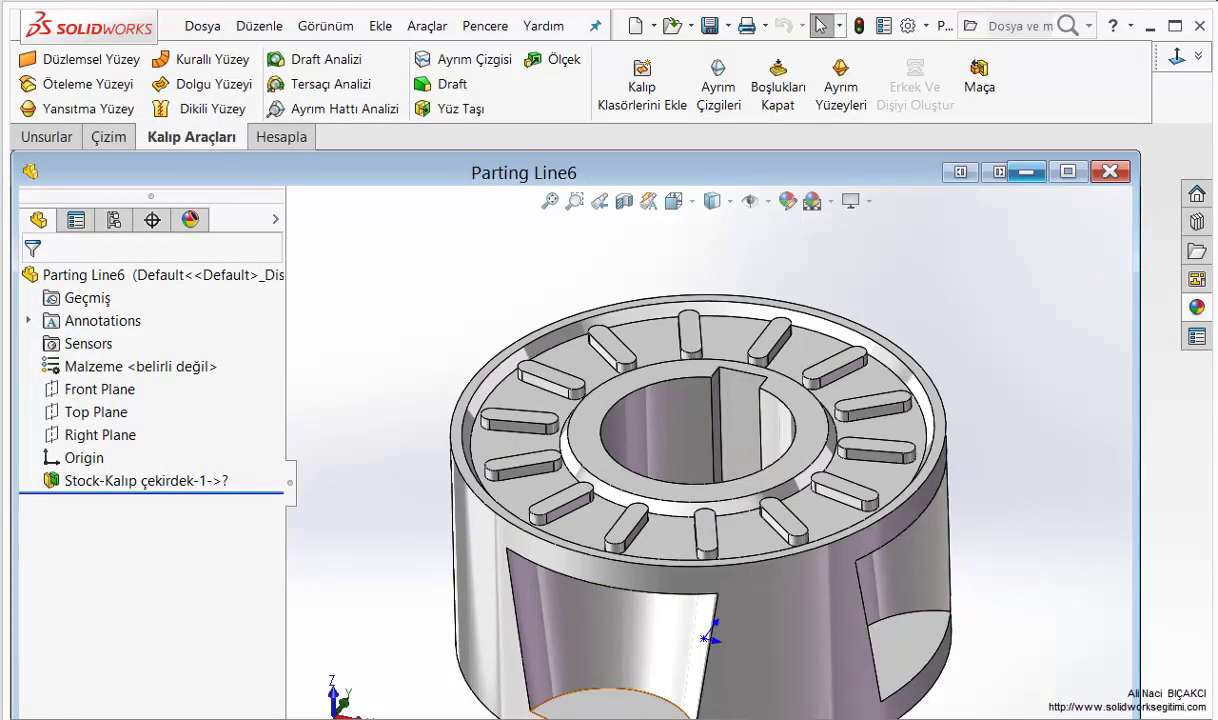
{"action": "left_click", "coordinate": [1026, 172]}
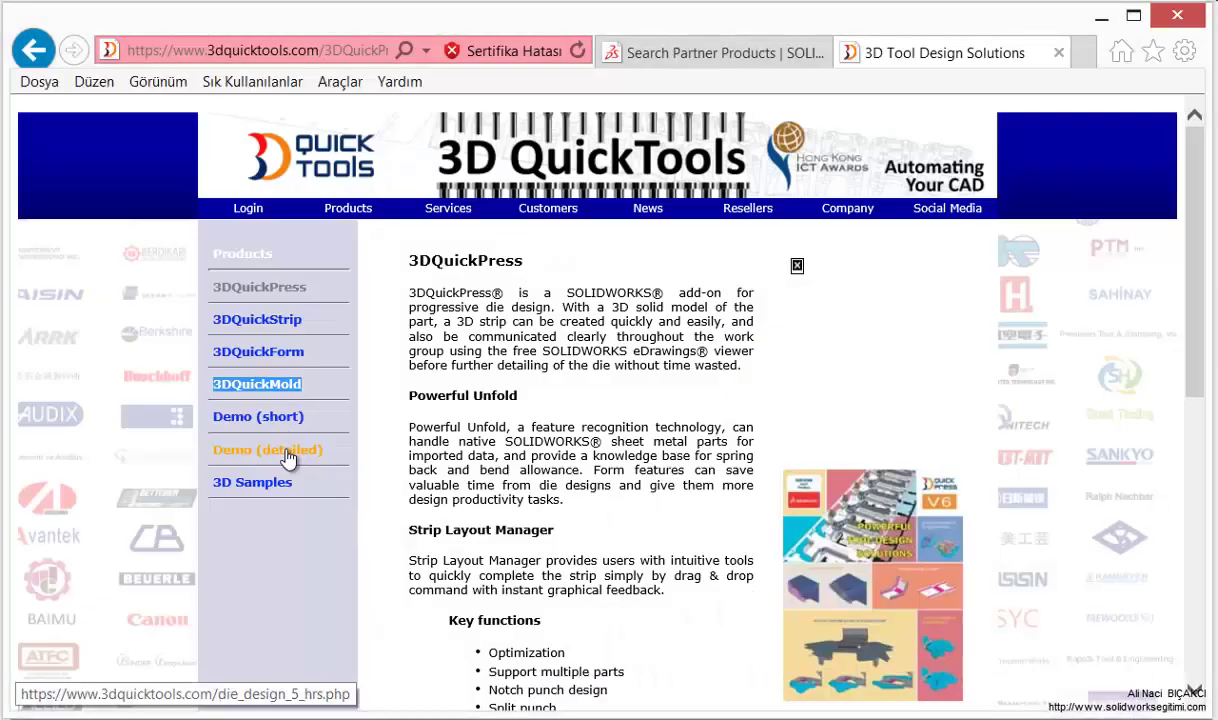
Highlight passages of the 3DQuickPress description through Powerful Unfold, then minimize the browser
{"action": "left_click", "coordinate": [309, 287]}
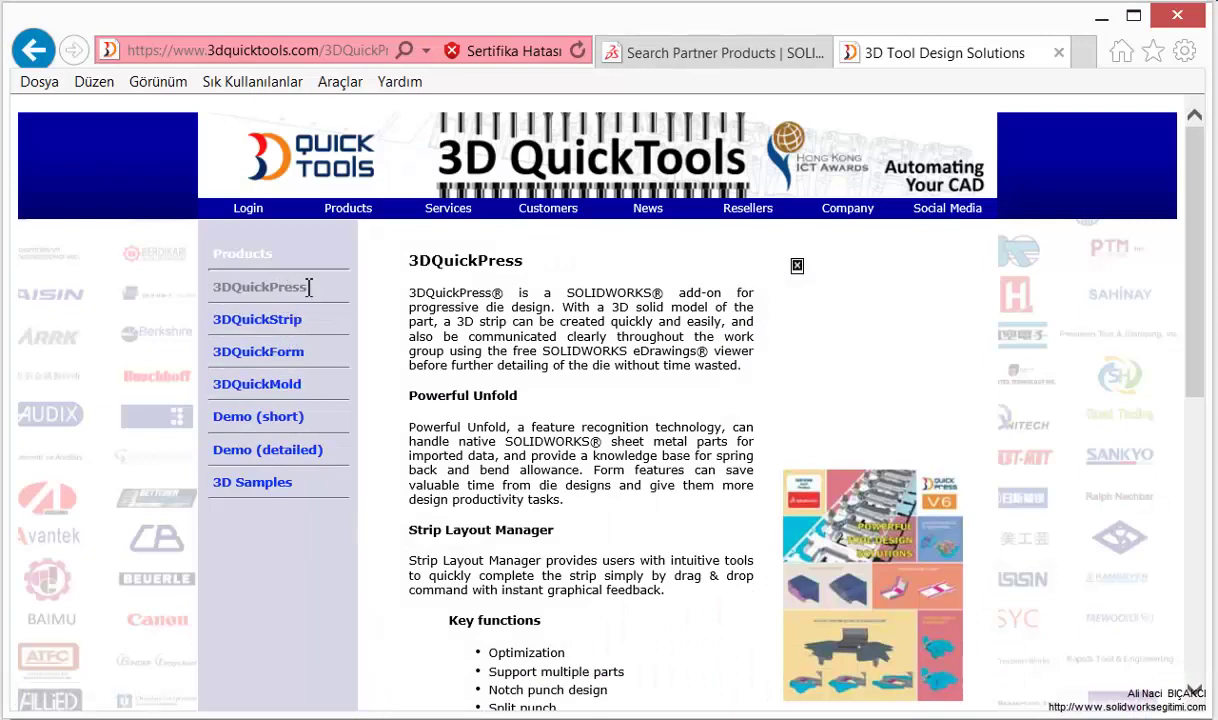
{"action": "left_click_drag", "start_coordinate": [574, 288], "coordinate": [555, 307]}
{"action": "double_click", "coordinate": [542, 352]}
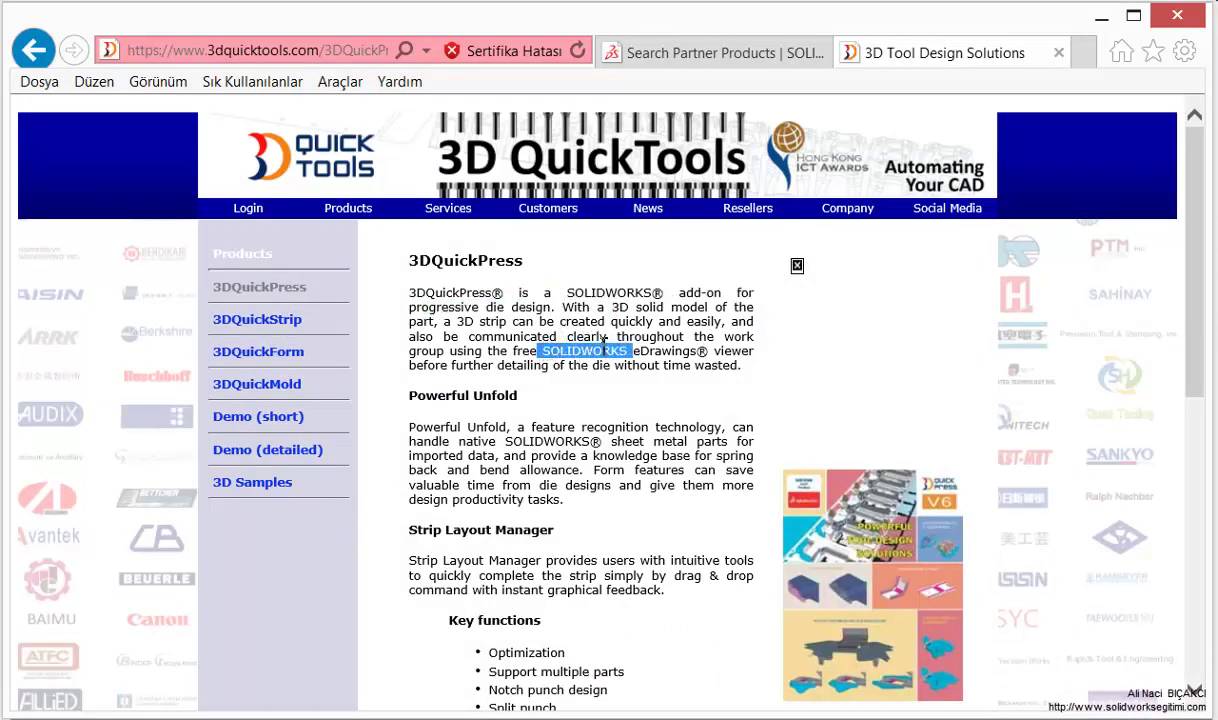
{"action": "left_click_drag", "start_coordinate": [628, 327], "coordinate": [549, 333]}
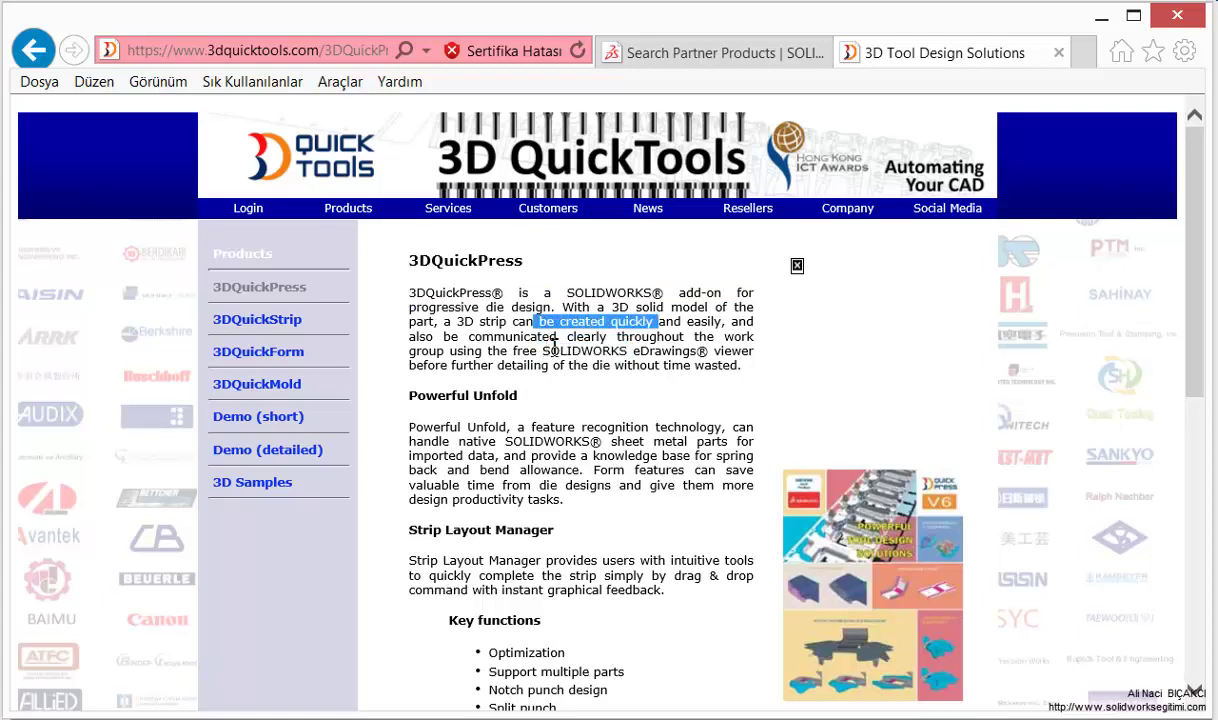
{"action": "mouse_move", "coordinate": [621, 351]}
{"action": "left_mouse_down"}
{"action": "mouse_move", "coordinate": [452, 318]}
{"action": "mouse_move", "coordinate": [431, 293]}
{"action": "left_mouse_up"}
{"action": "left_click", "coordinate": [471, 338]}
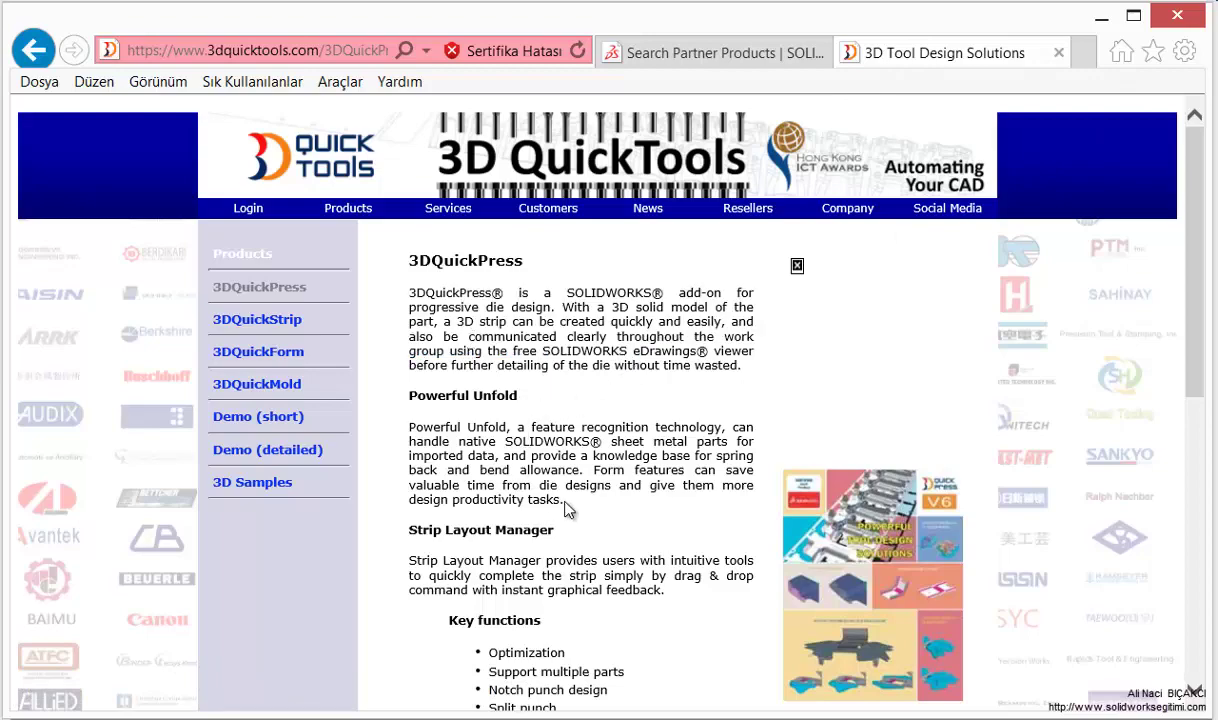
{"action": "mouse_move", "coordinate": [566, 510]}
{"action": "left_mouse_down"}
{"action": "mouse_move", "coordinate": [410, 293]}
{"action": "mouse_move", "coordinate": [430, 340]}
{"action": "left_mouse_up"}
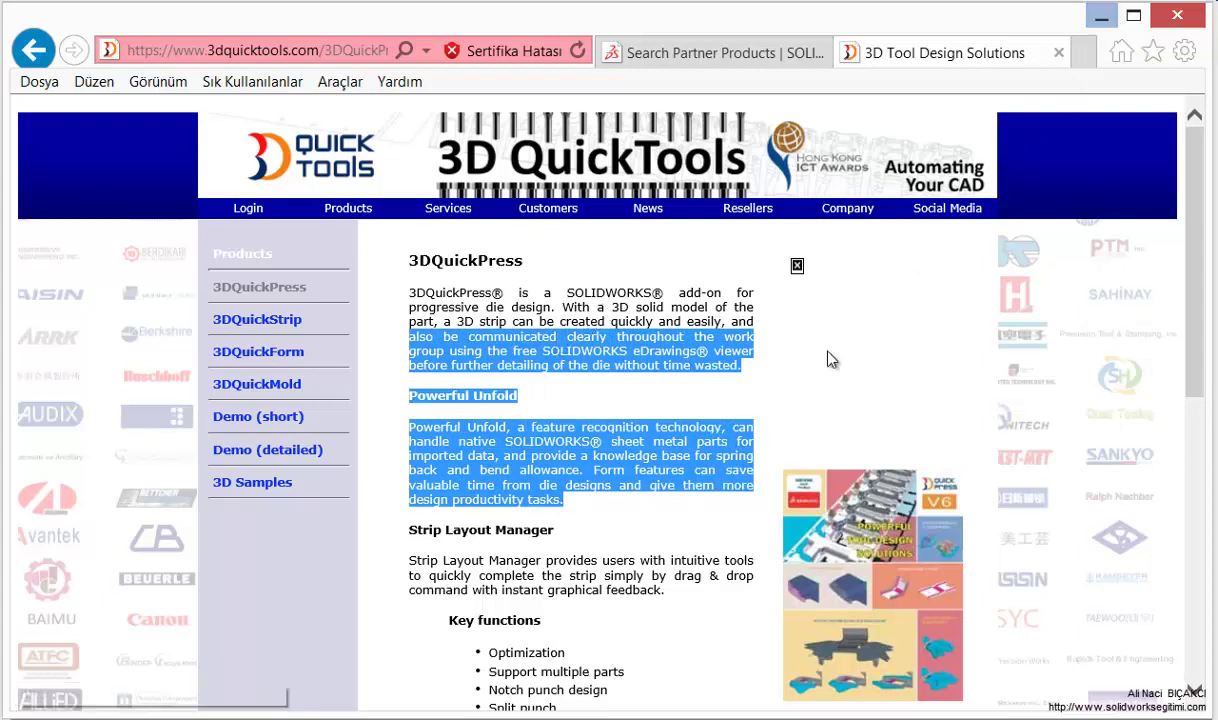
{"action": "left_click", "coordinate": [630, 446]}
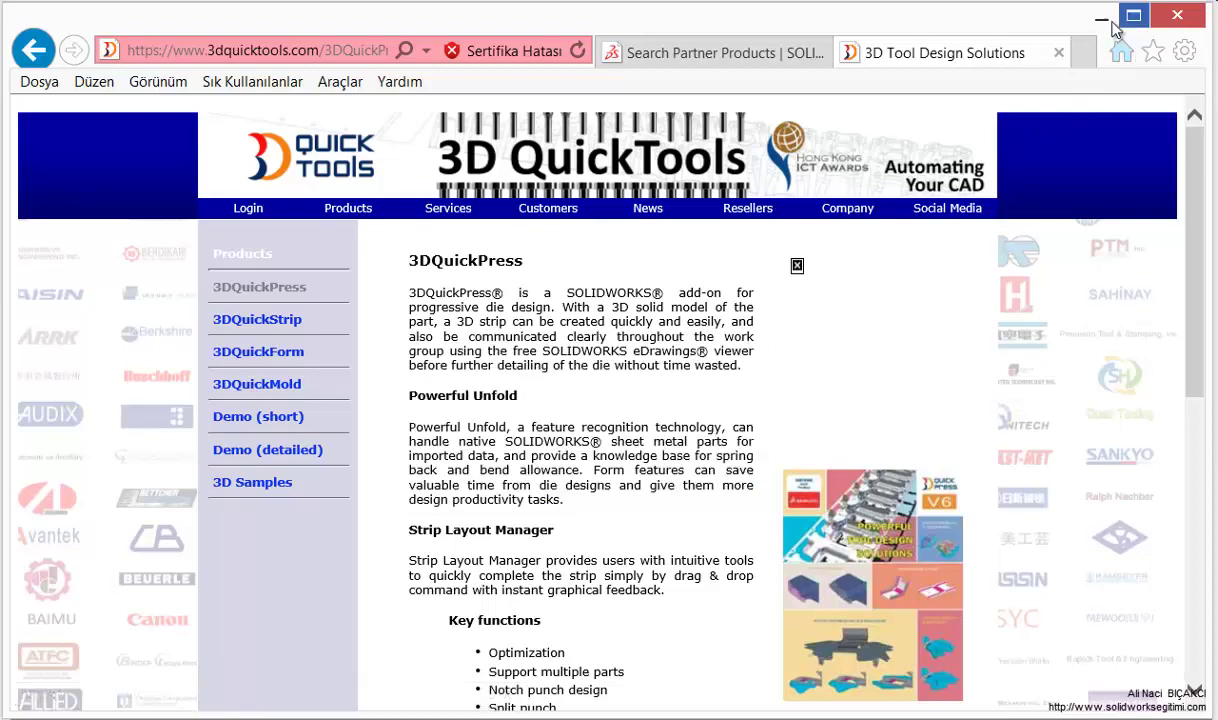
{"action": "left_click", "coordinate": [1101, 15]}
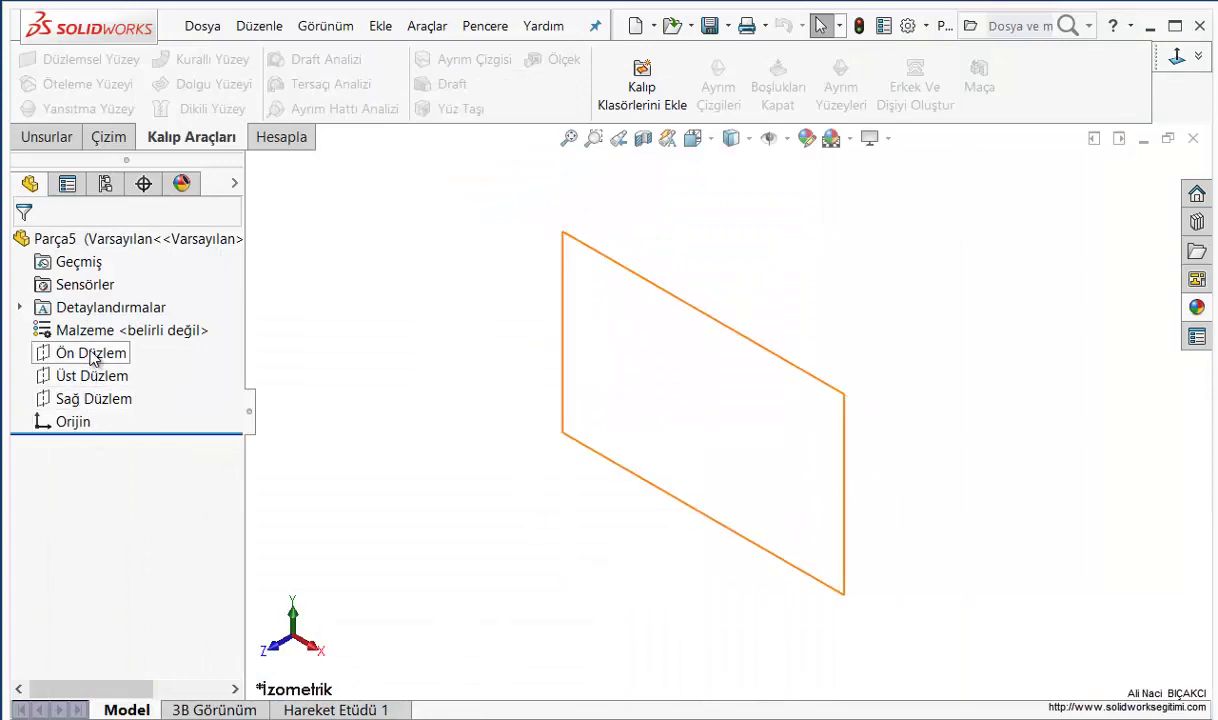
On the front plane, draw a five-point S-shaped spline rising from beside the origin, then exit the sketch
{"action": "left_click", "coordinate": [93, 356]}
{"action": "left_click", "coordinate": [108, 323]}
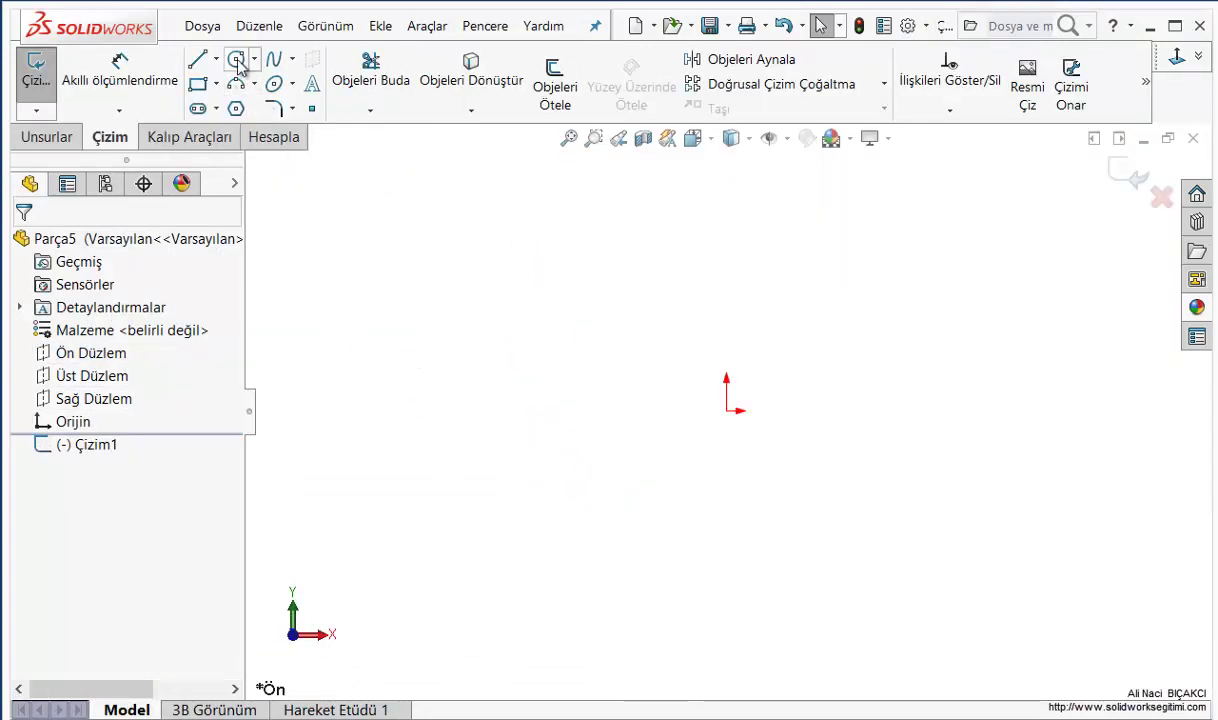
{"action": "left_click", "coordinate": [276, 61]}
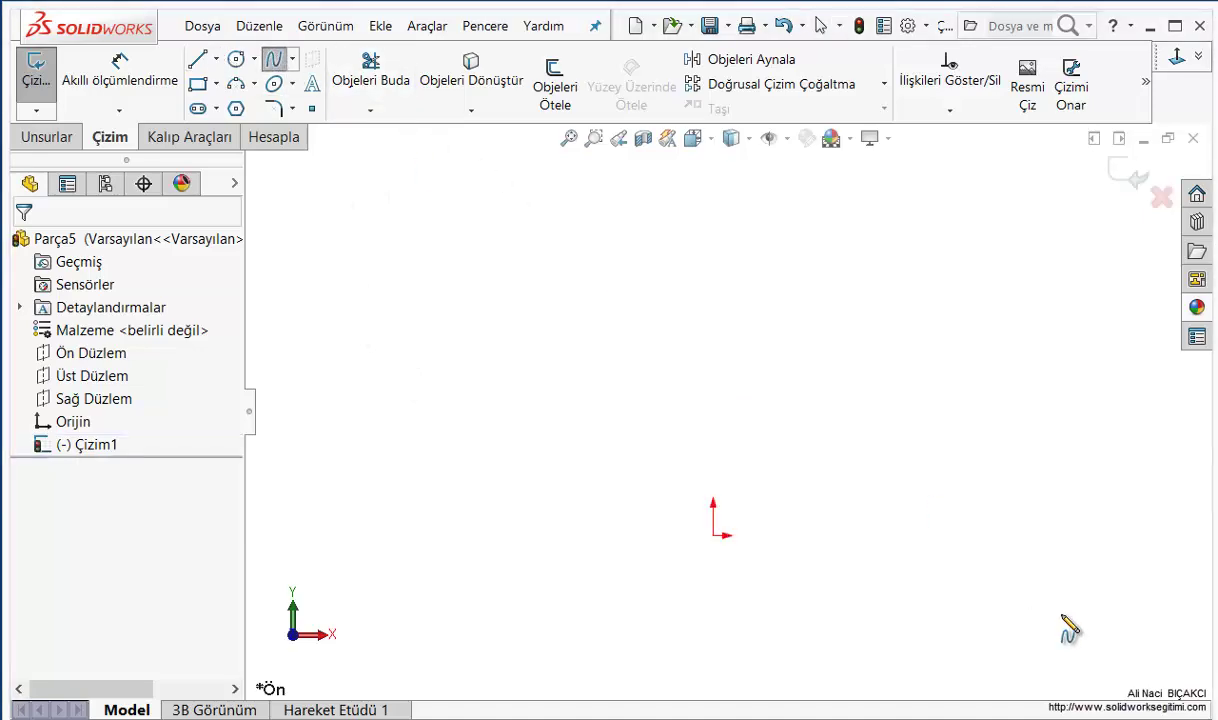
{"action": "left_click", "coordinate": [813, 536]}
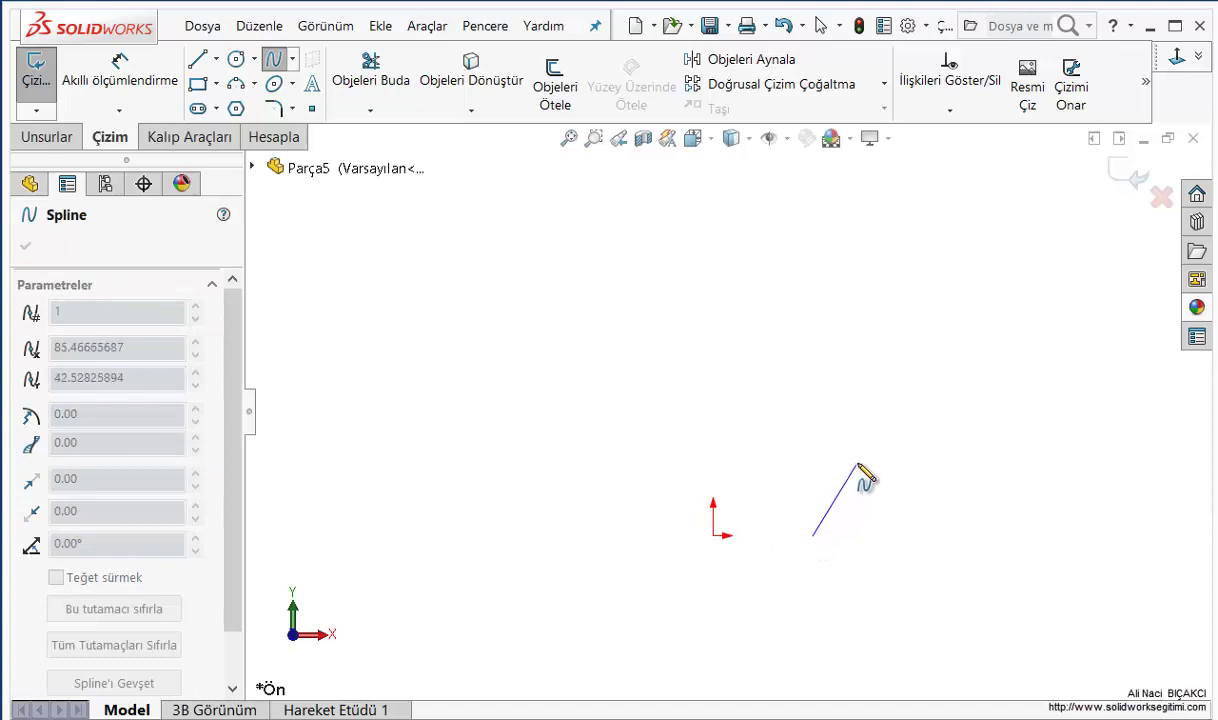
{"action": "left_click", "coordinate": [860, 462]}
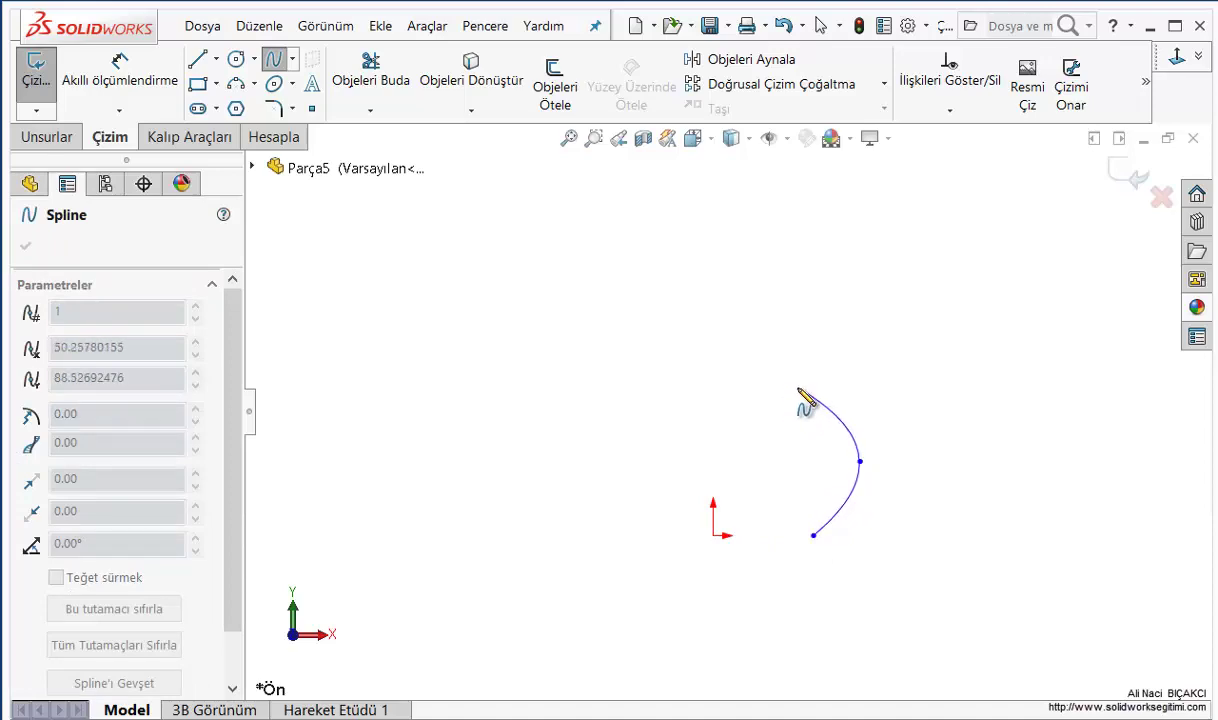
{"action": "left_click", "coordinate": [797, 387]}
{"action": "left_click", "coordinate": [776, 330]}
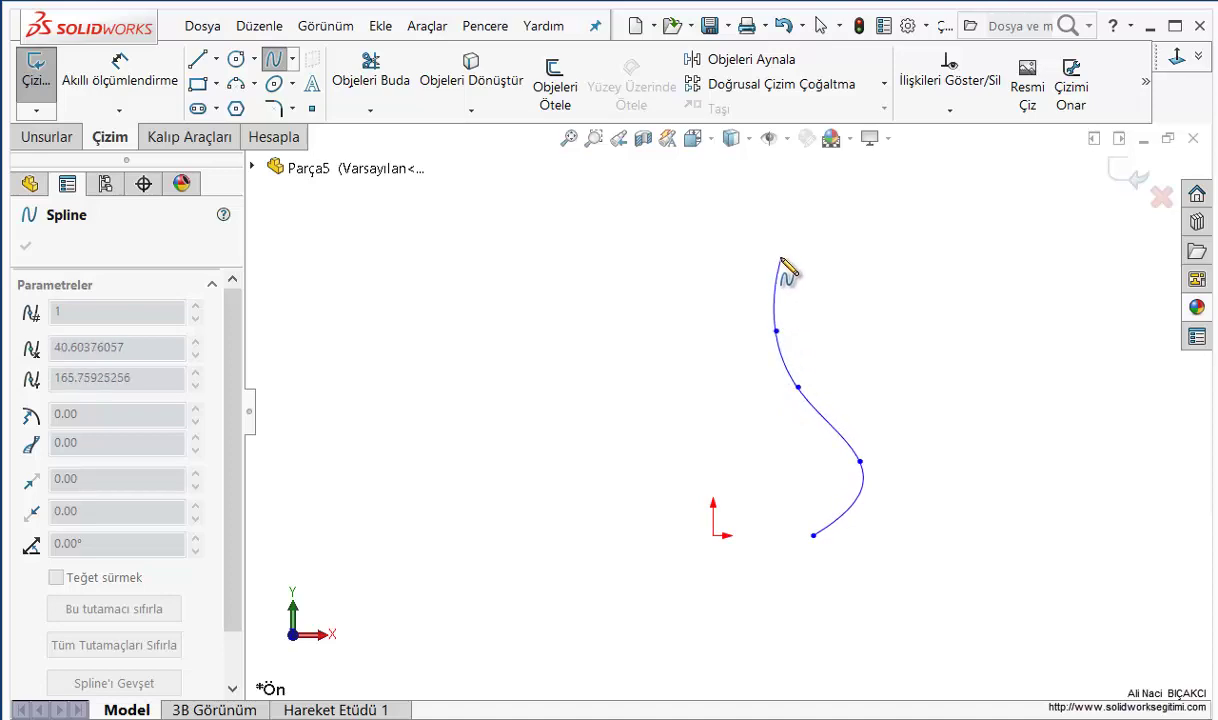
{"action": "double_click", "coordinate": [781, 260]}
{"action": "key", "text": "Escape"}
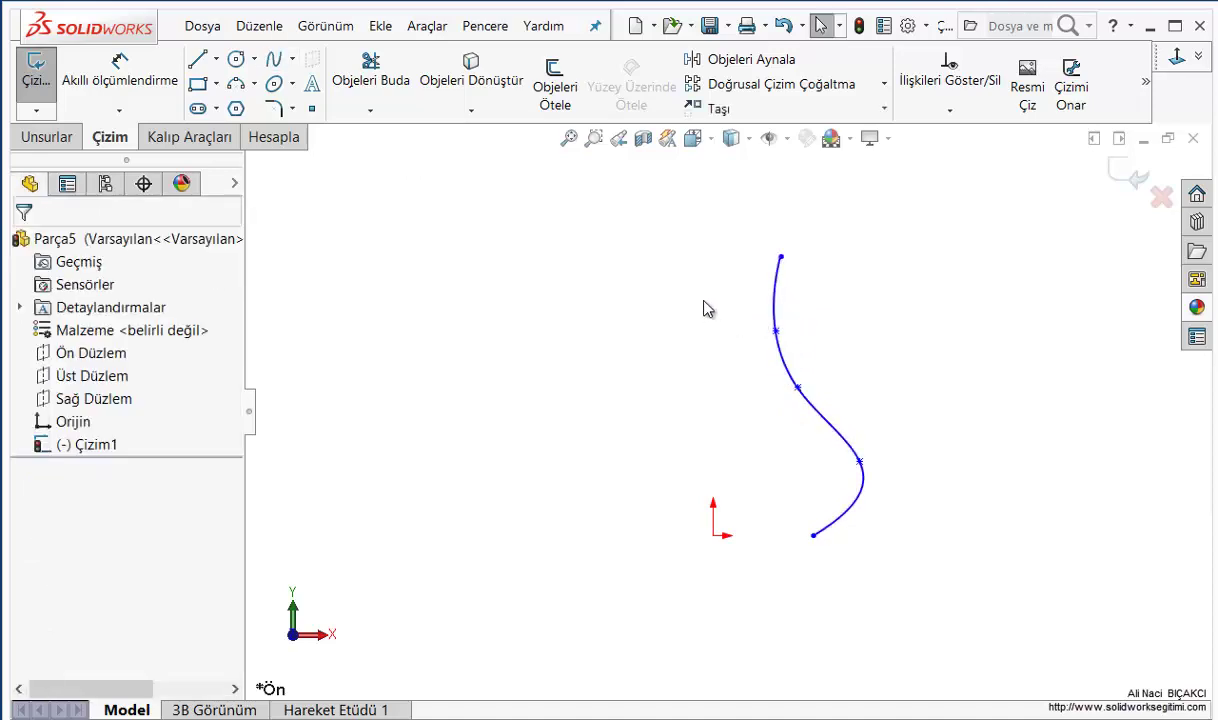
{"action": "left_click", "coordinate": [1128, 176]}
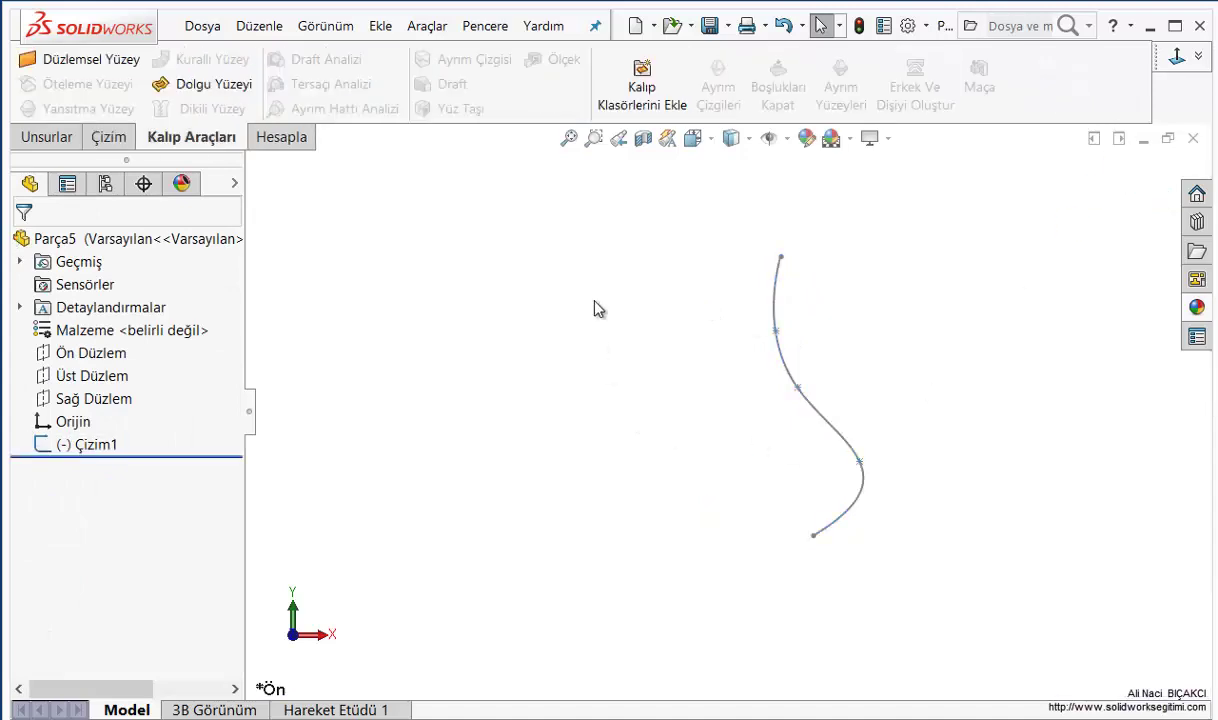
In a second front-plane sketch, draw a vertical line from the origin up to the spline's top height
{"action": "left_click", "coordinate": [90, 353]}
{"action": "left_click", "coordinate": [155, 326]}
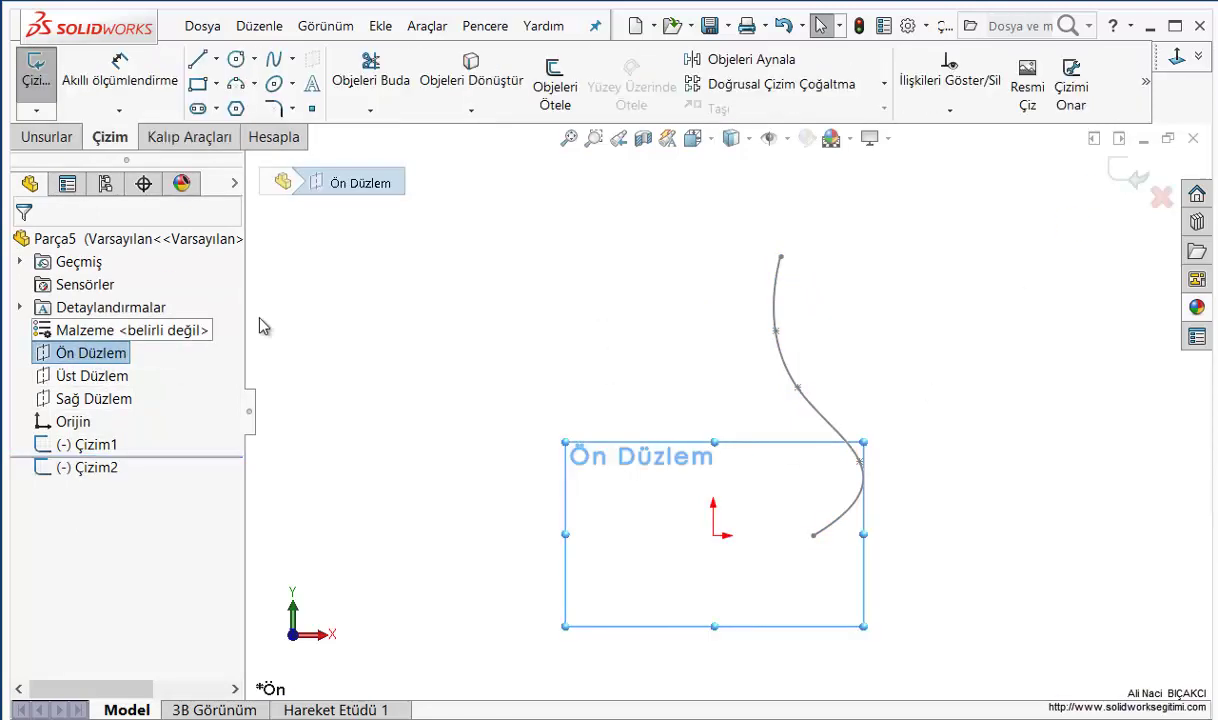
{"action": "left_click", "coordinate": [197, 59]}
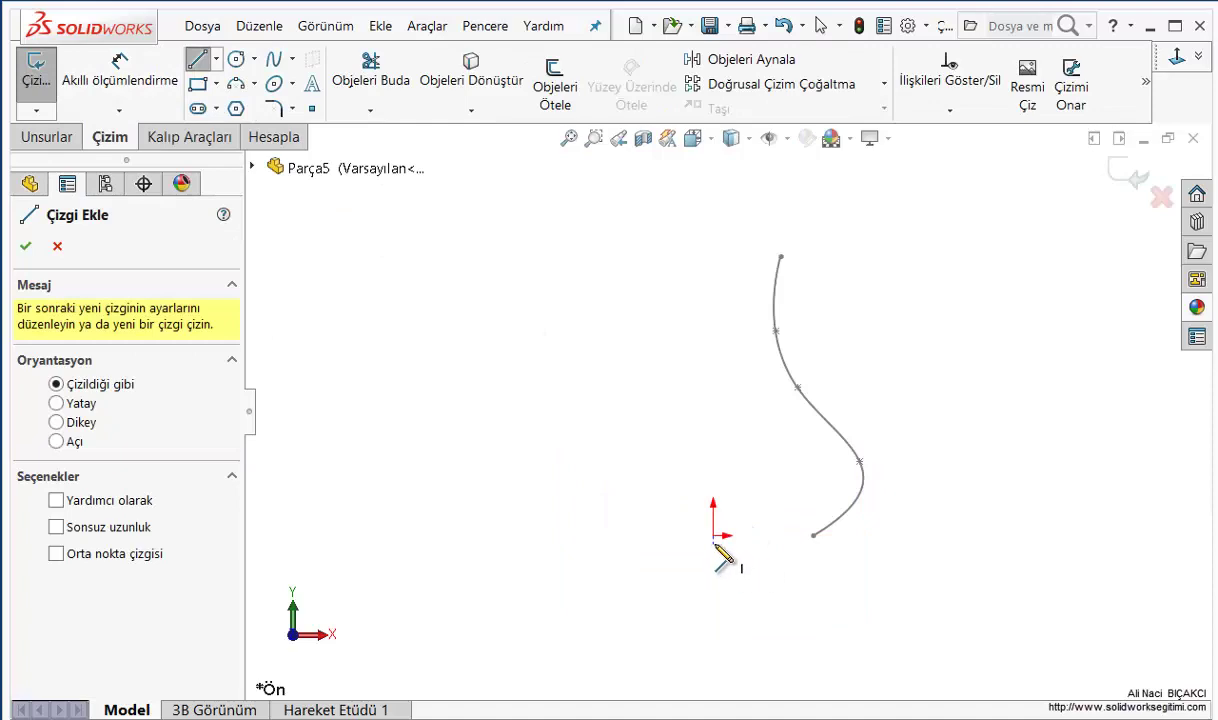
{"action": "left_click", "coordinate": [713, 535]}
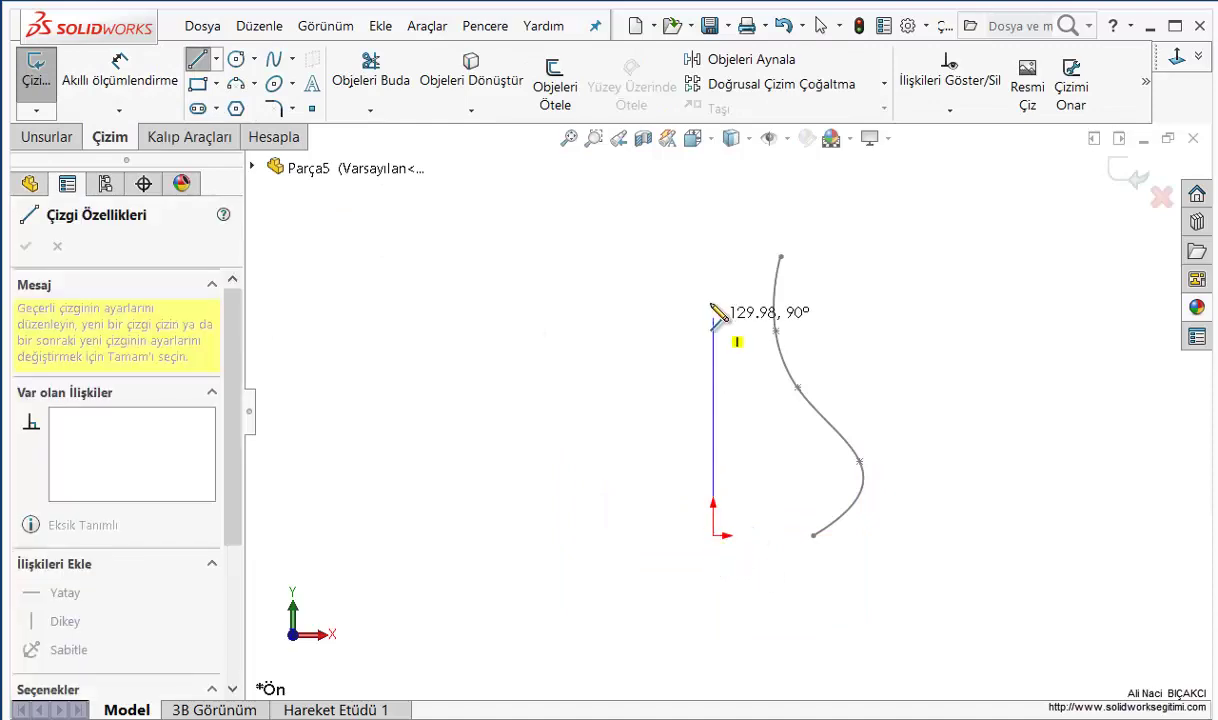
{"action": "left_click", "coordinate": [713, 258]}
{"action": "key", "text": "Escape"}
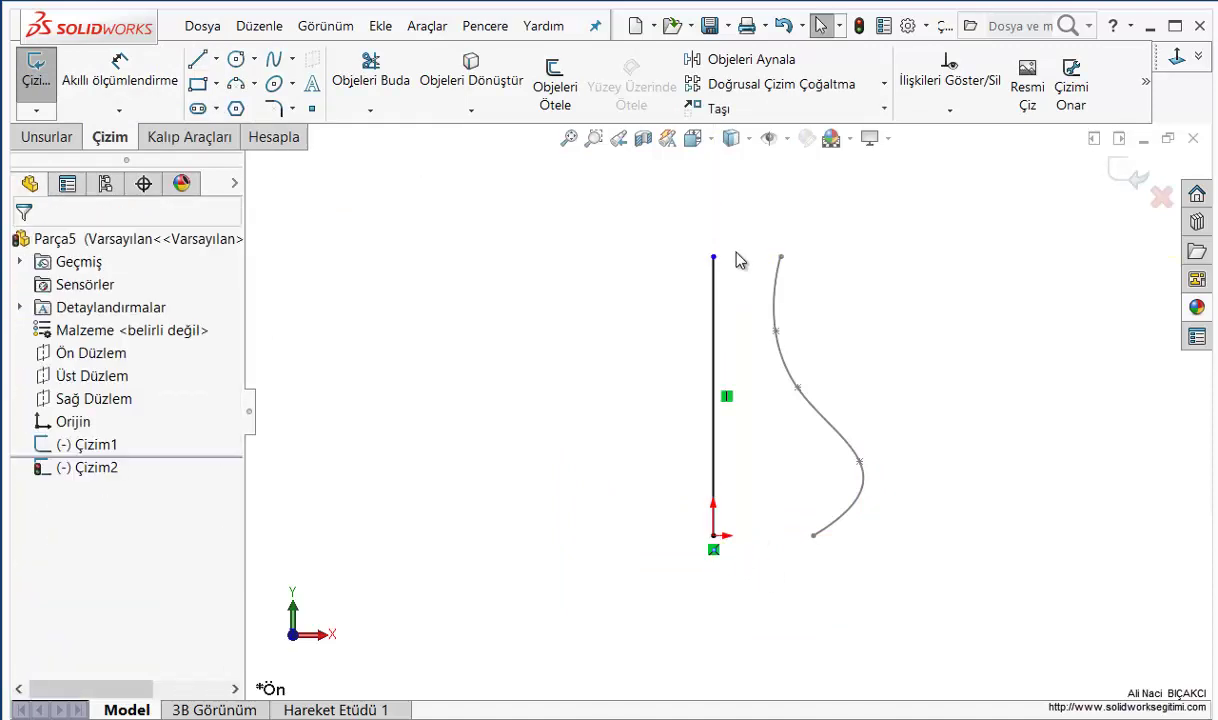
Level the spline's top endpoint with the line's top using a Horizontal relation
{"action": "left_click", "coordinate": [781, 258]}
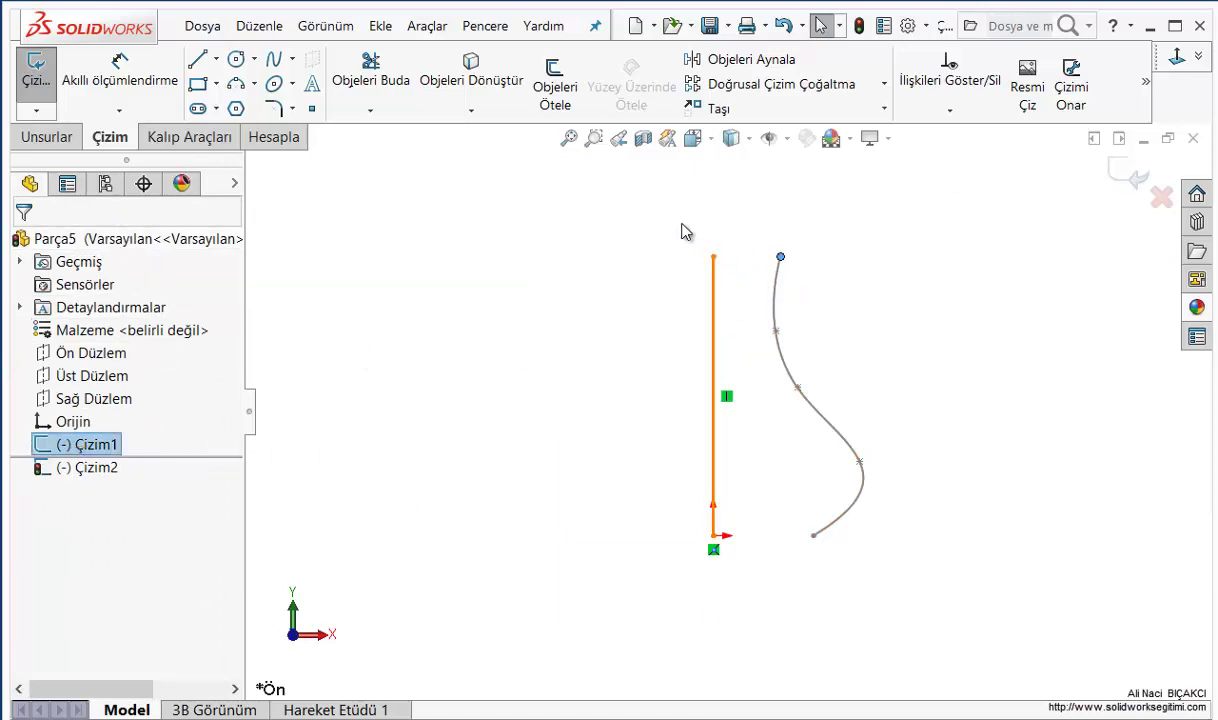
{"action": "left_click", "coordinate": [714, 258]}
{"action": "left_click", "coordinate": [781, 258], "text": "ctrl"}
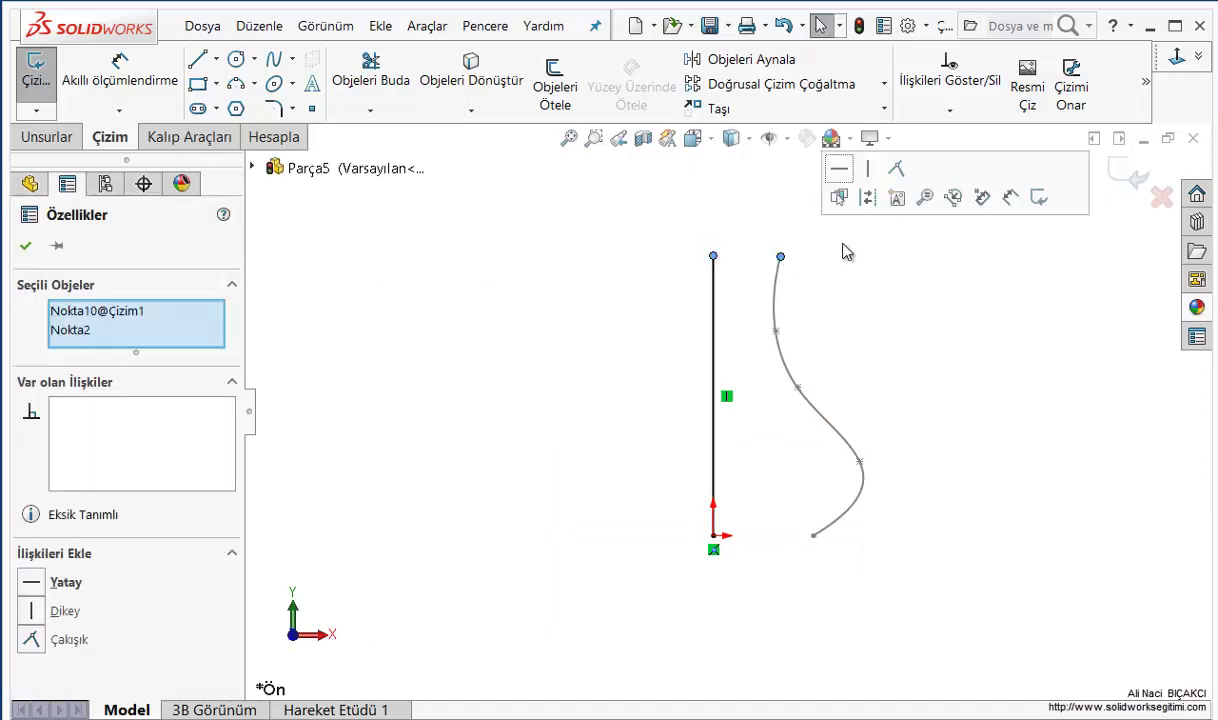
{"action": "left_click", "coordinate": [842, 172]}
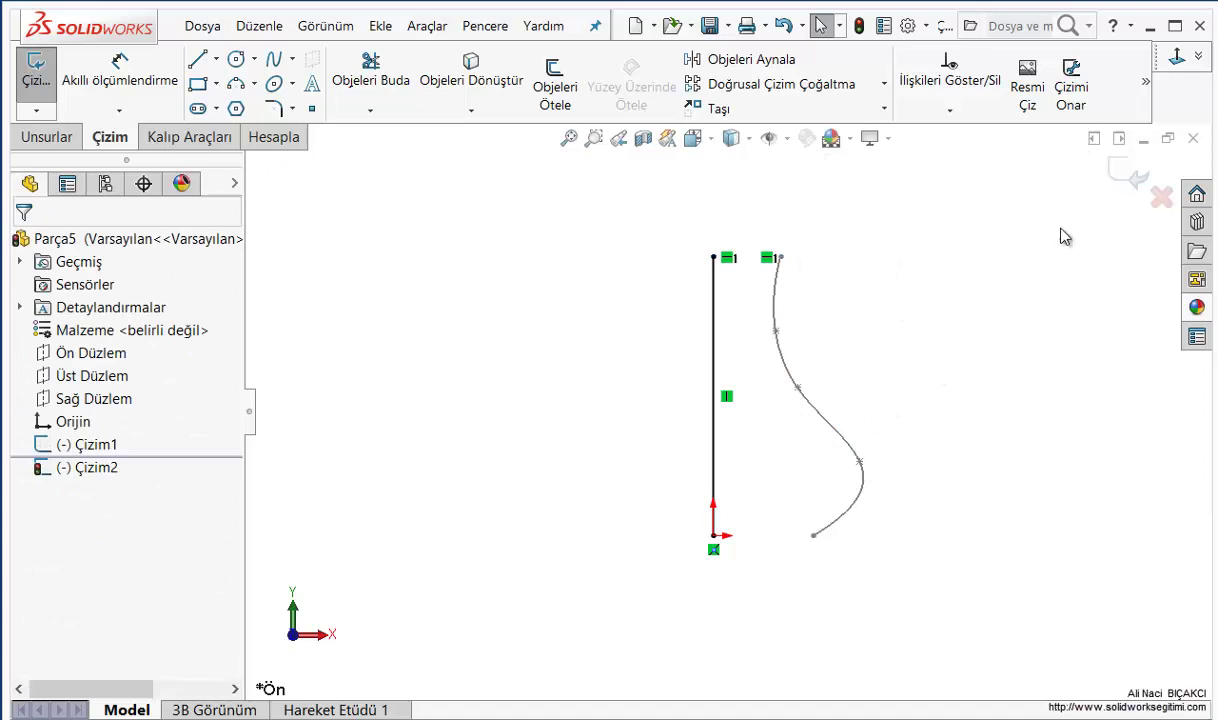
{"action": "left_click", "coordinate": [1113, 180]}
Reshape the spline by moving a middle point and its top end left, then select the top plane
{"action": "left_click", "coordinate": [778, 278]}
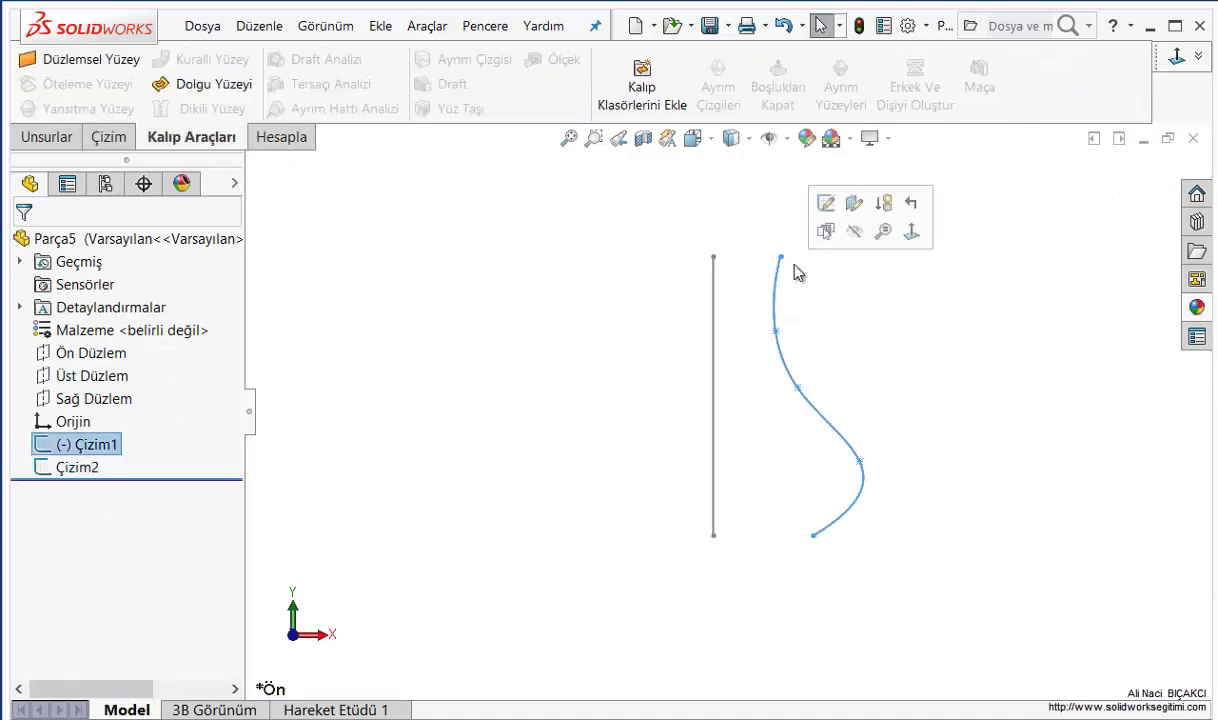
{"action": "left_click", "coordinate": [826, 204]}
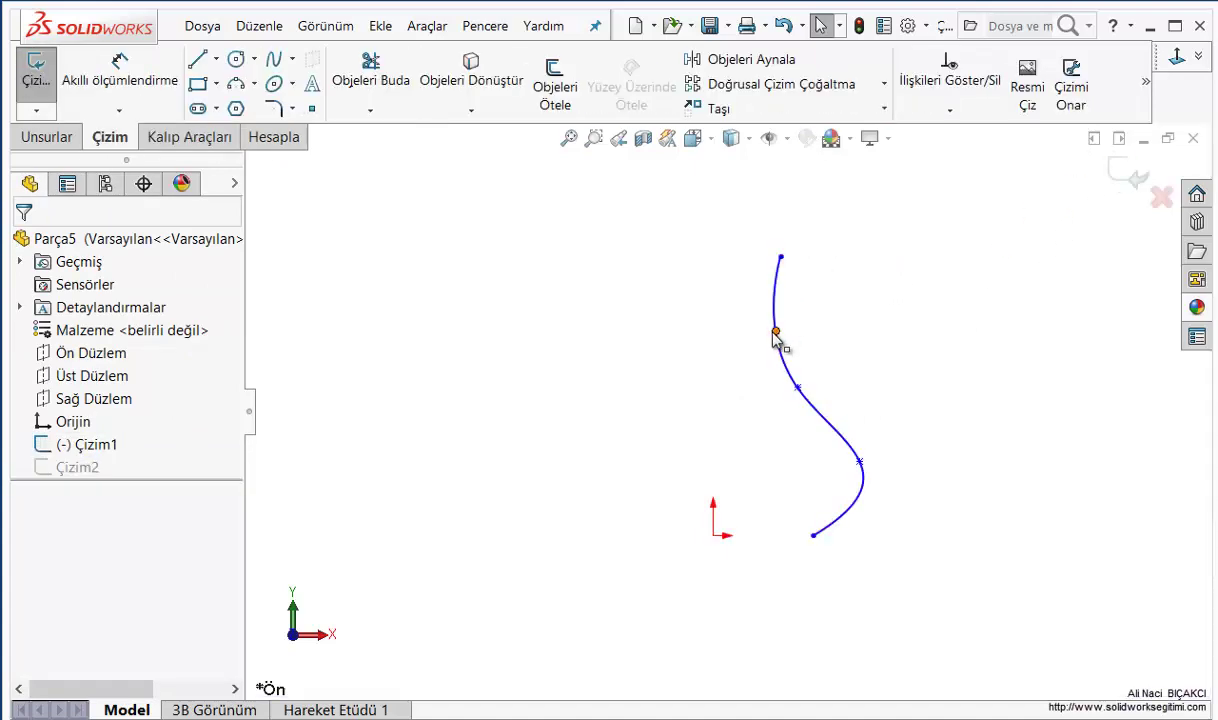
{"action": "left_click", "coordinate": [775, 332]}
{"action": "left_click_drag", "start_coordinate": [775, 332], "coordinate": [757, 323]}
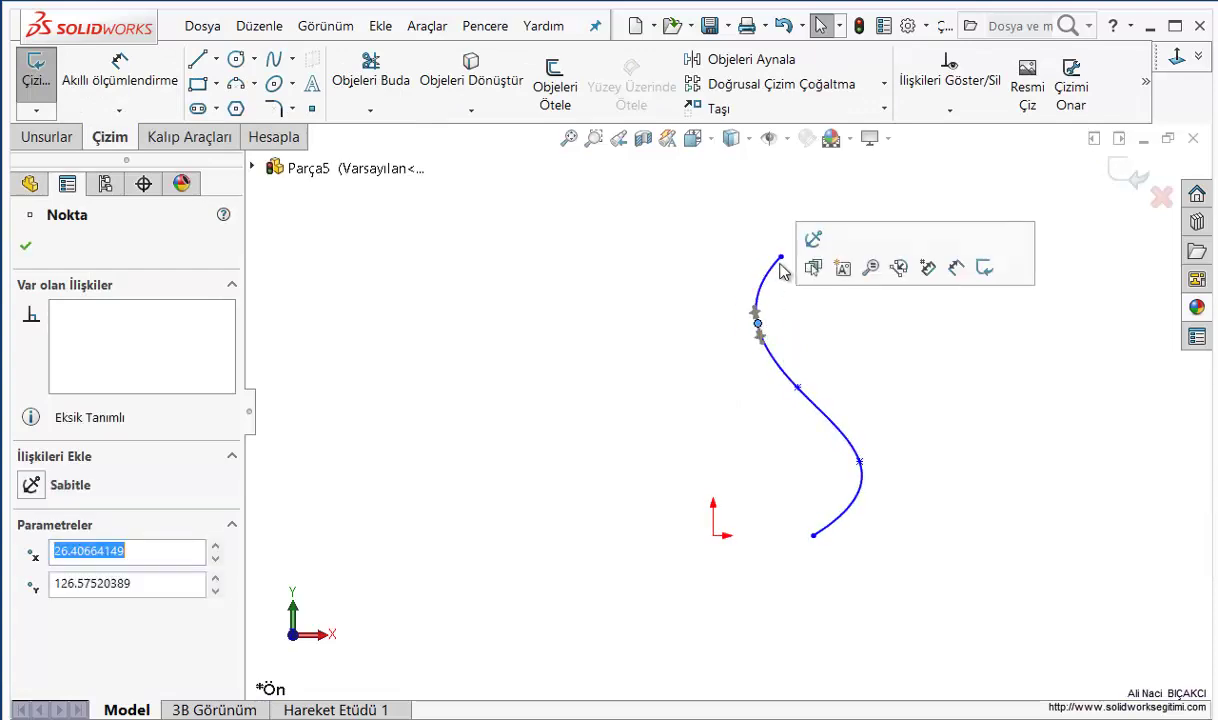
{"action": "left_click_drag", "start_coordinate": [781, 258], "coordinate": [757, 259]}
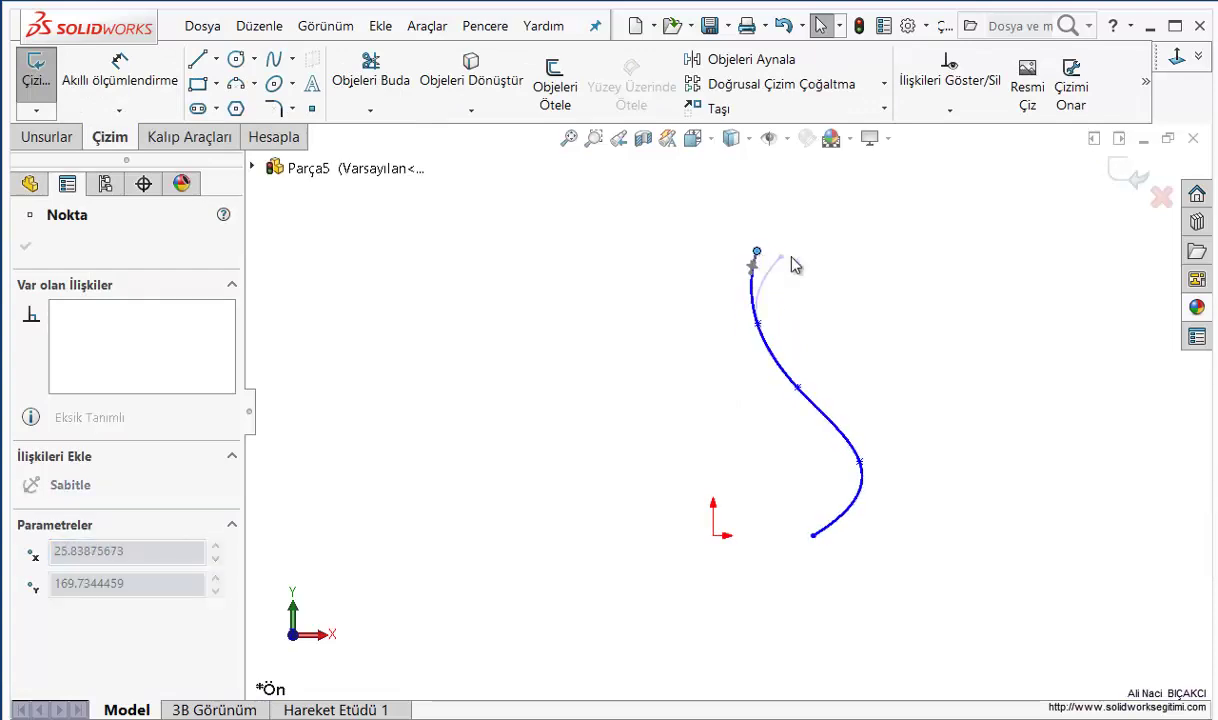
{"action": "left_click", "coordinate": [1130, 176]}
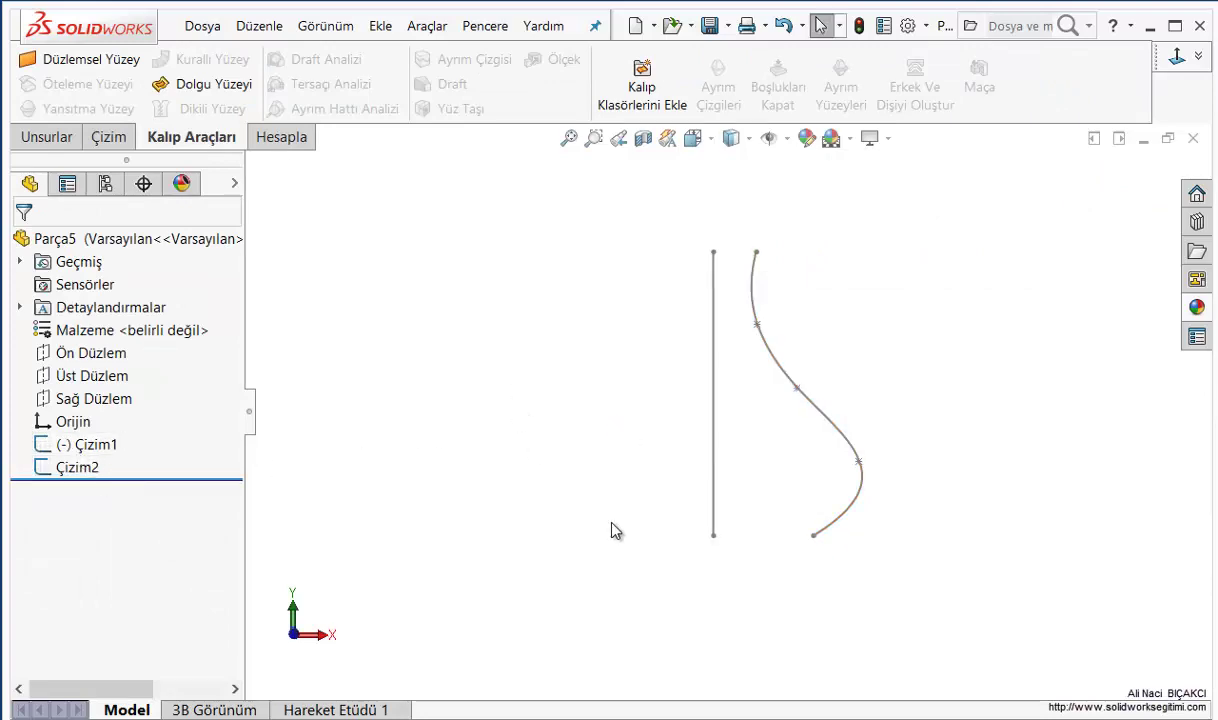
{"action": "middle_click_drag", "start_coordinate": [520, 478], "coordinate": [534, 503]}
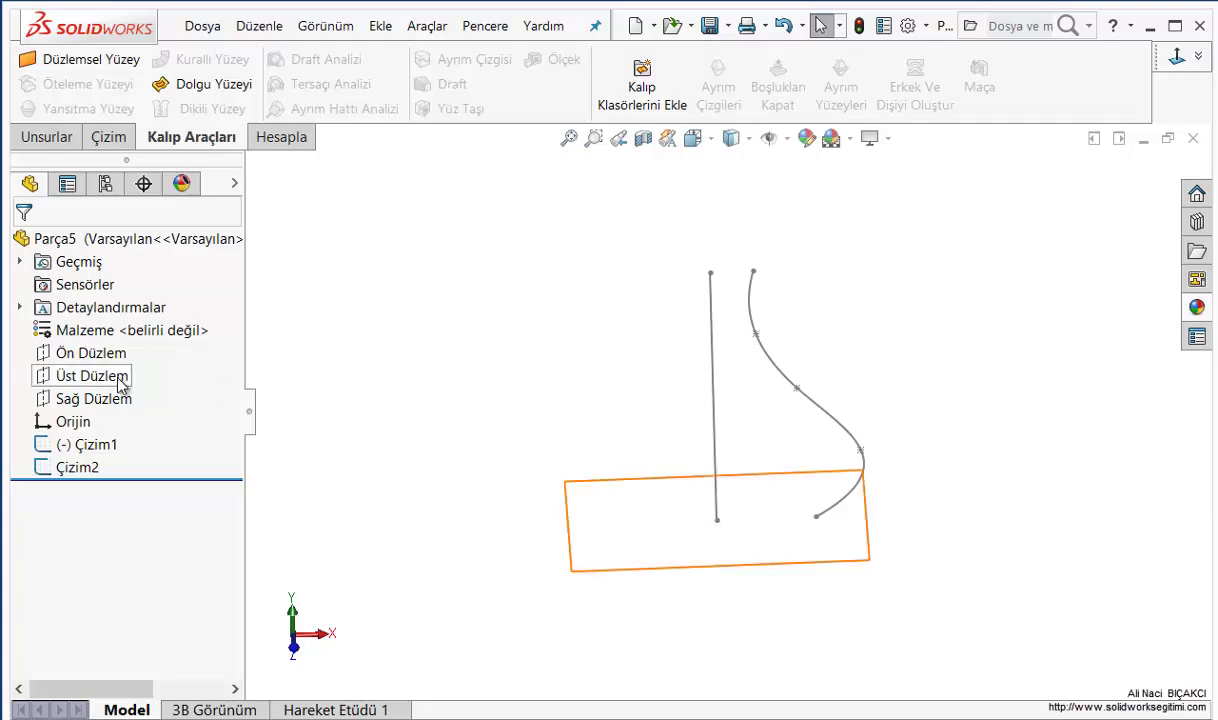
{"action": "left_click", "coordinate": [122, 375]}
Draw an origin-centred ellipse (R 59.34, r 43.42) touching the spline's base, then exit the sketch
{"action": "left_click", "coordinate": [185, 345]}
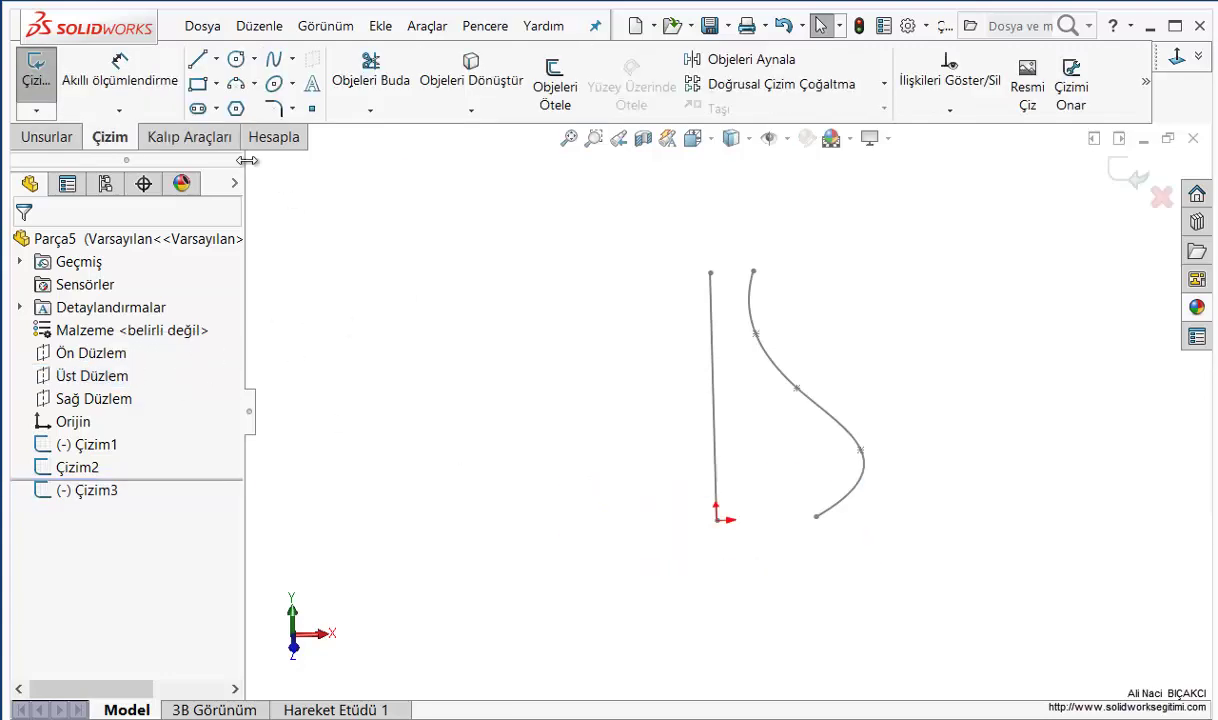
{"action": "left_click", "coordinate": [273, 85]}
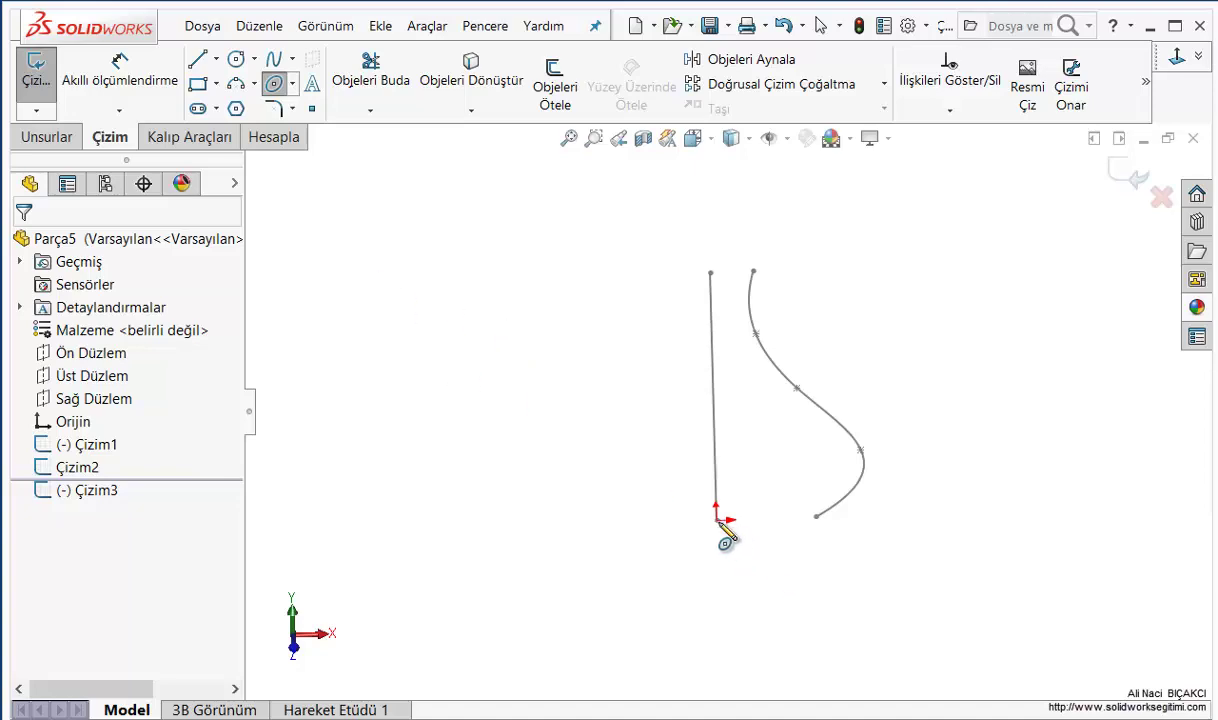
{"action": "left_click", "coordinate": [292, 86]}
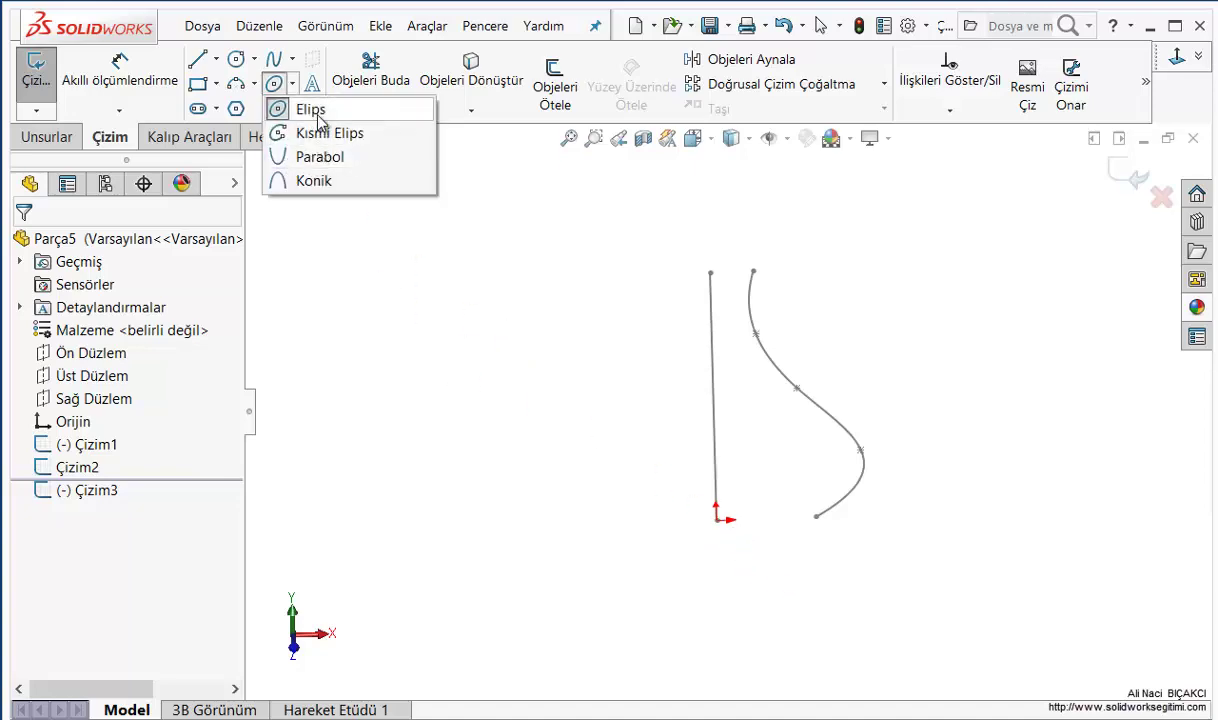
{"action": "left_click", "coordinate": [718, 523]}
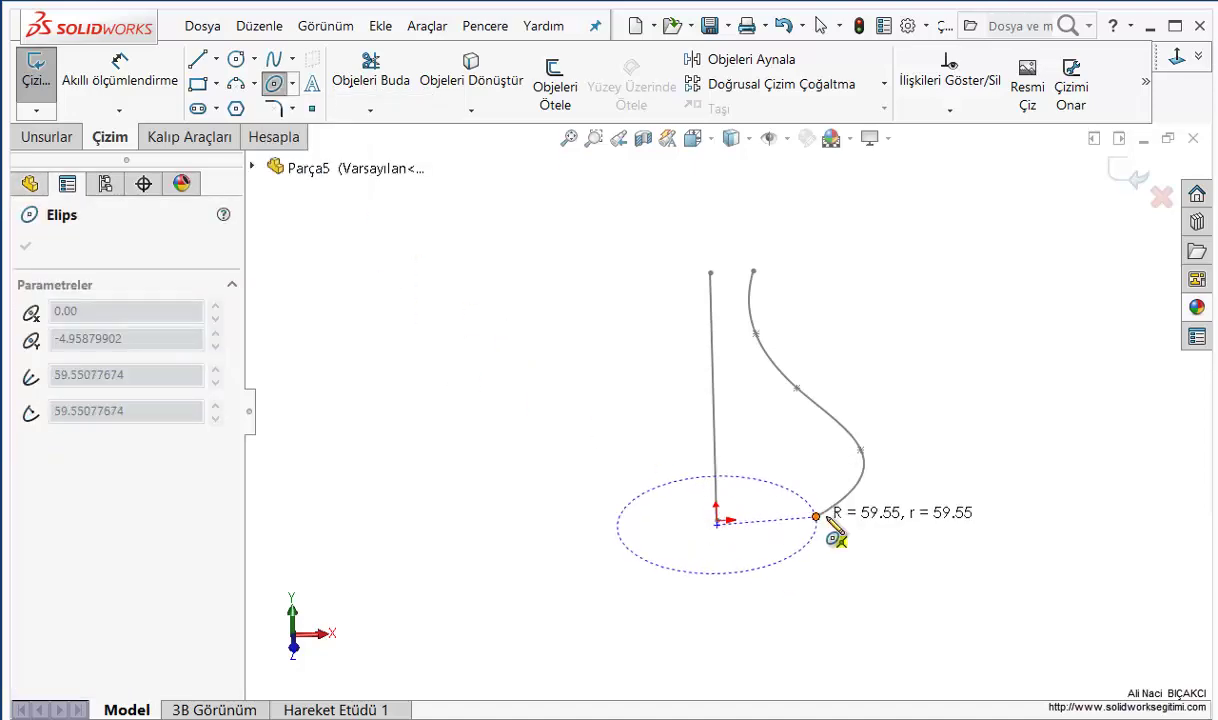
{"action": "key", "text": "Escape"}
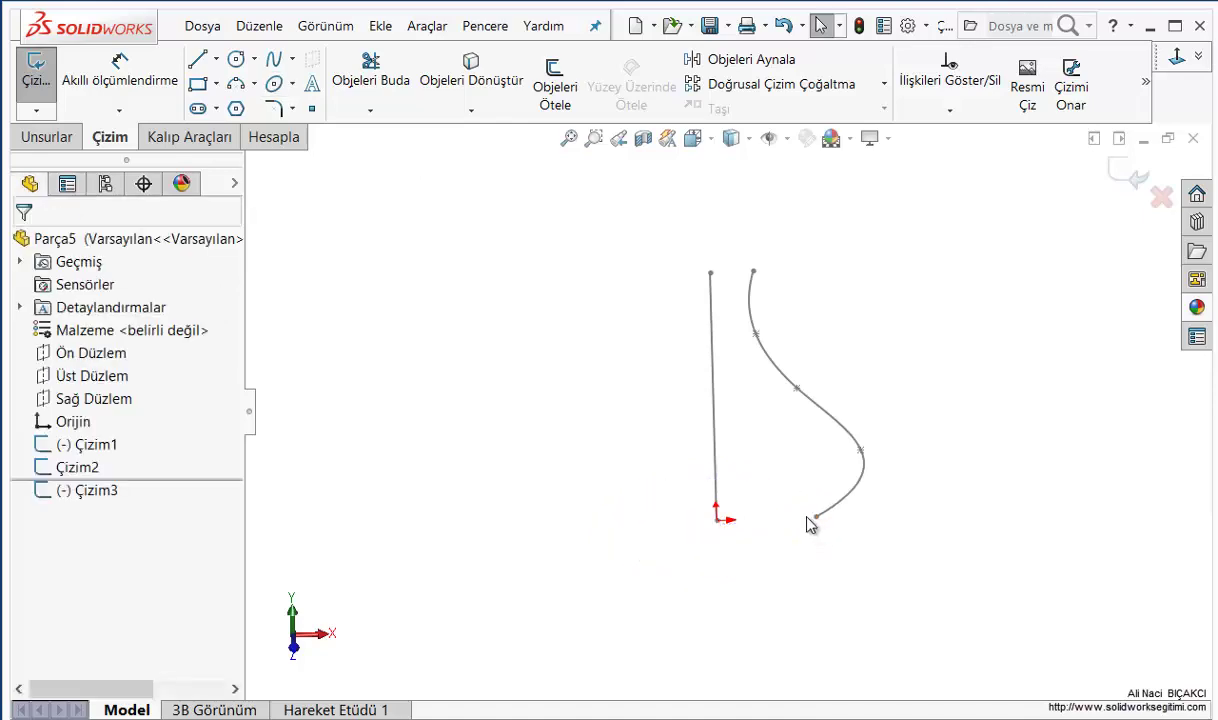
{"action": "left_click", "coordinate": [272, 86]}
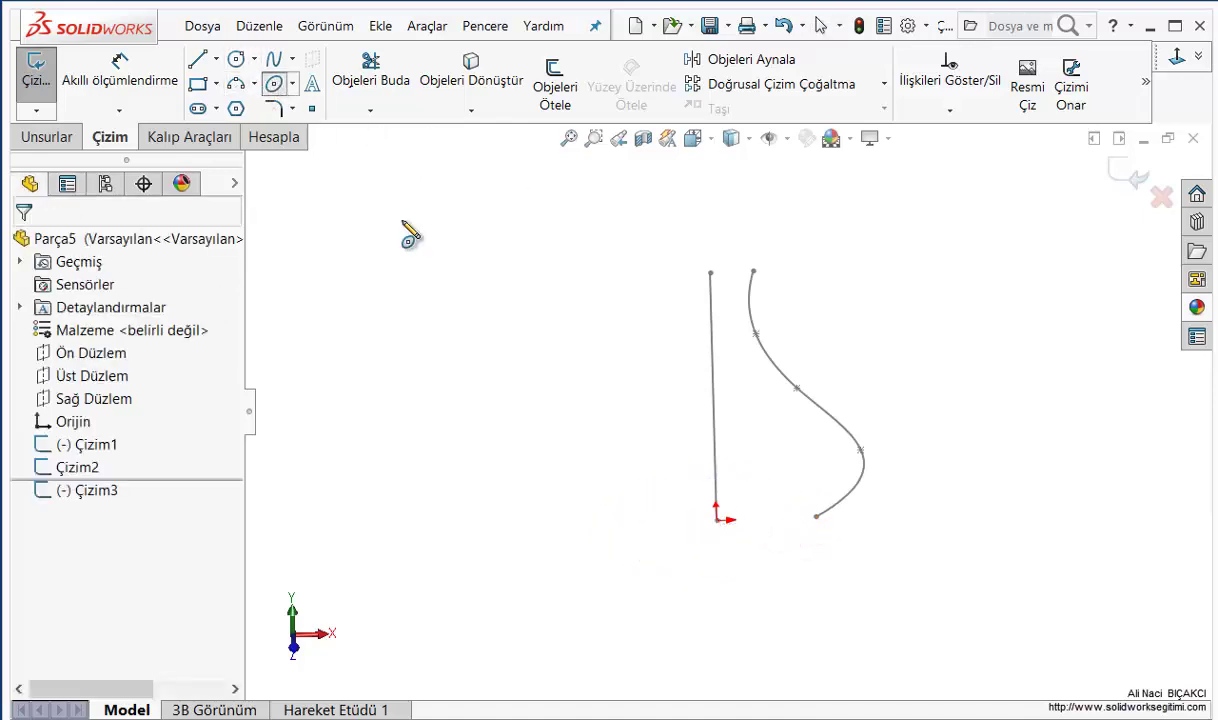
{"action": "left_click", "coordinate": [716, 519]}
{"action": "left_click", "coordinate": [816, 518]}
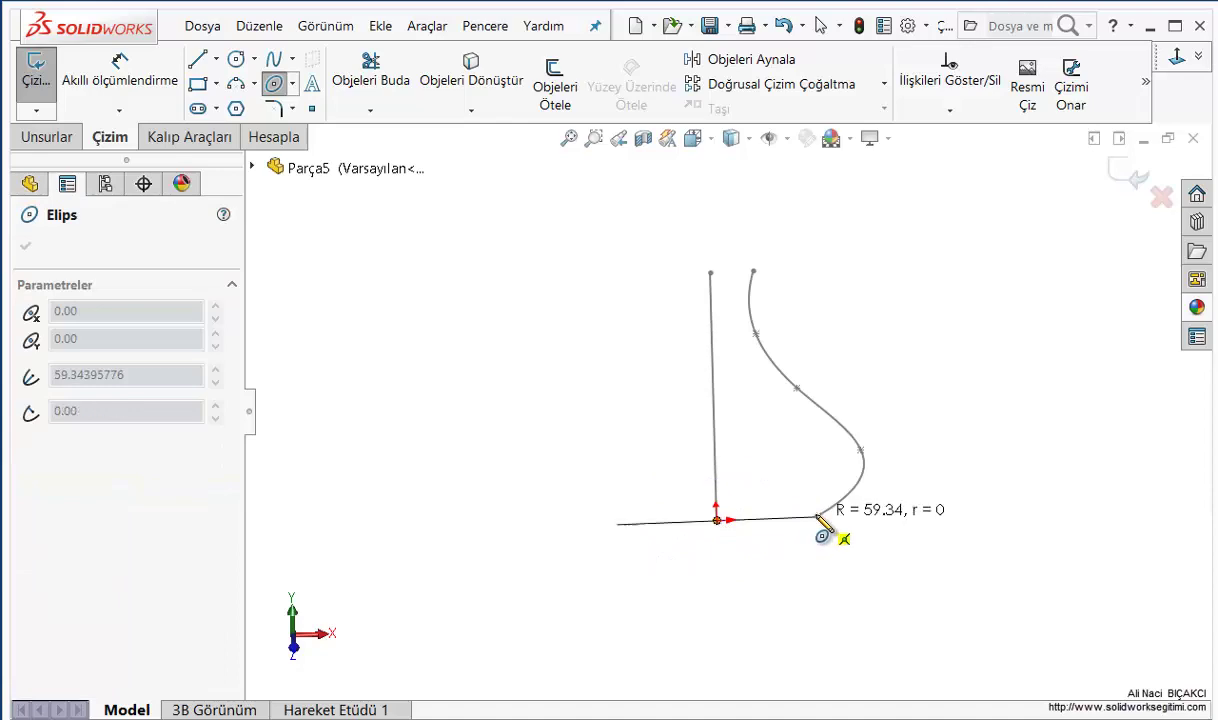
{"action": "left_click", "coordinate": [779, 487]}
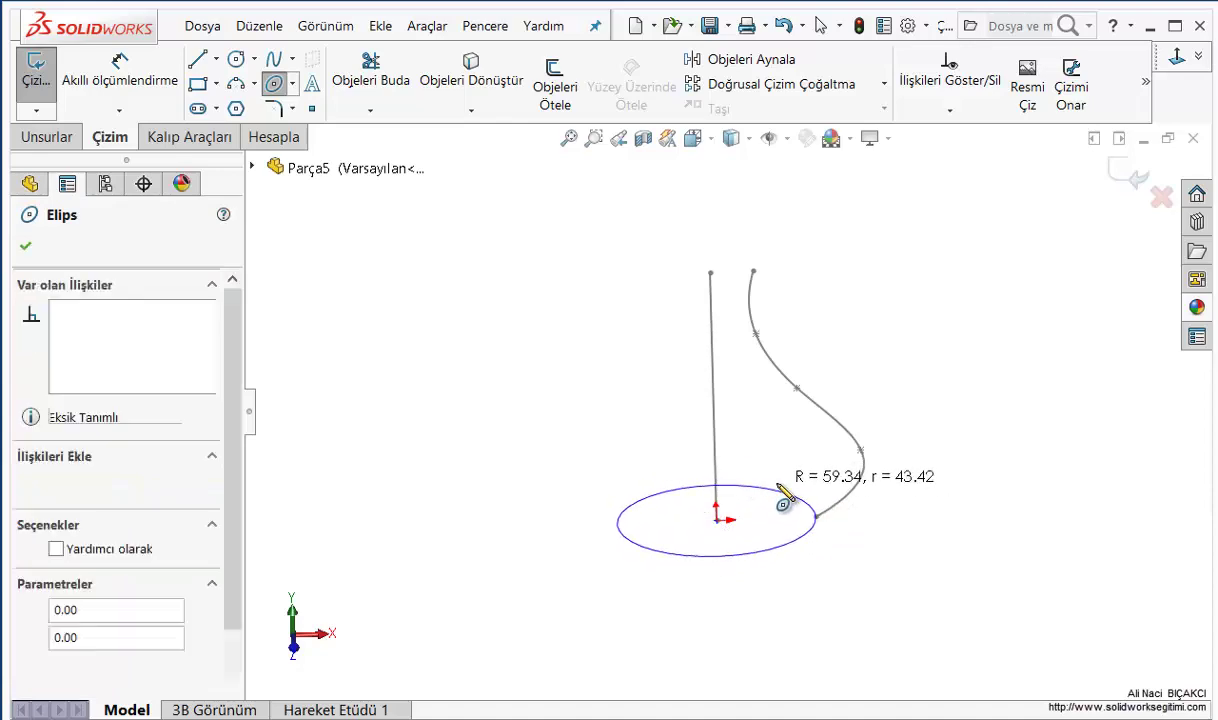
{"action": "left_click", "coordinate": [1125, 172]}
{"action": "left_click", "coordinate": [924, 250]}
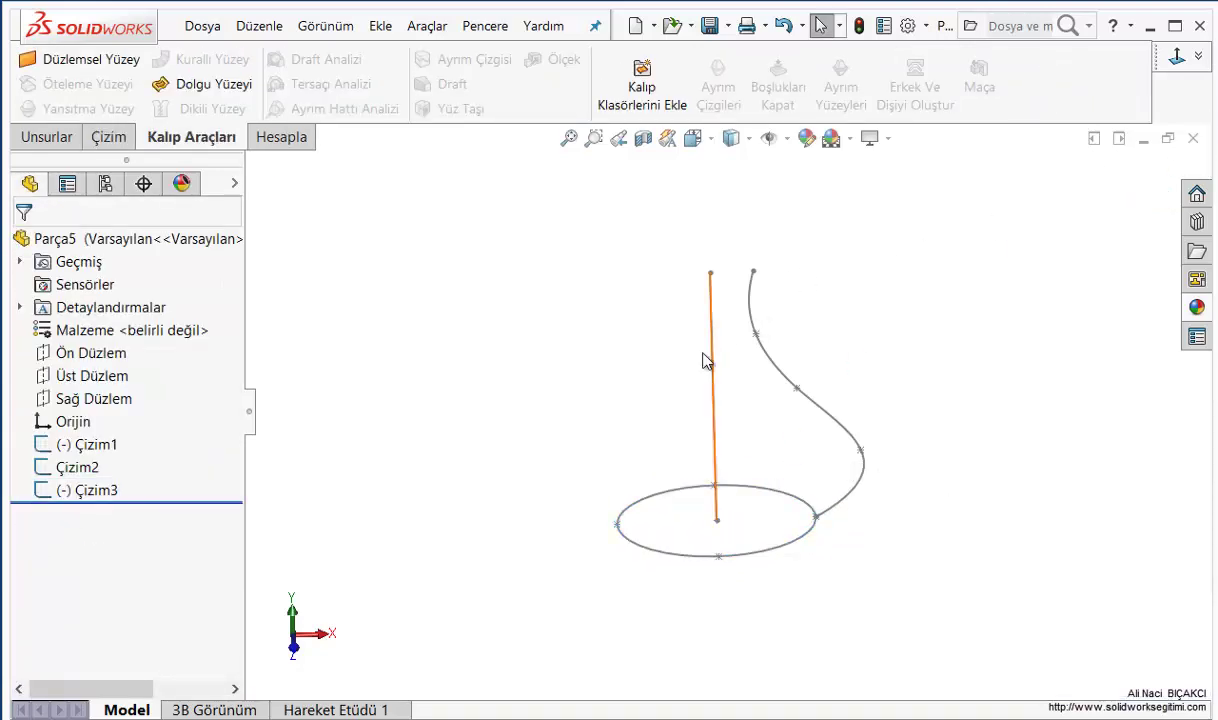
{"action": "middle_click_drag", "start_coordinate": [704, 356], "coordinate": [565, 381]}
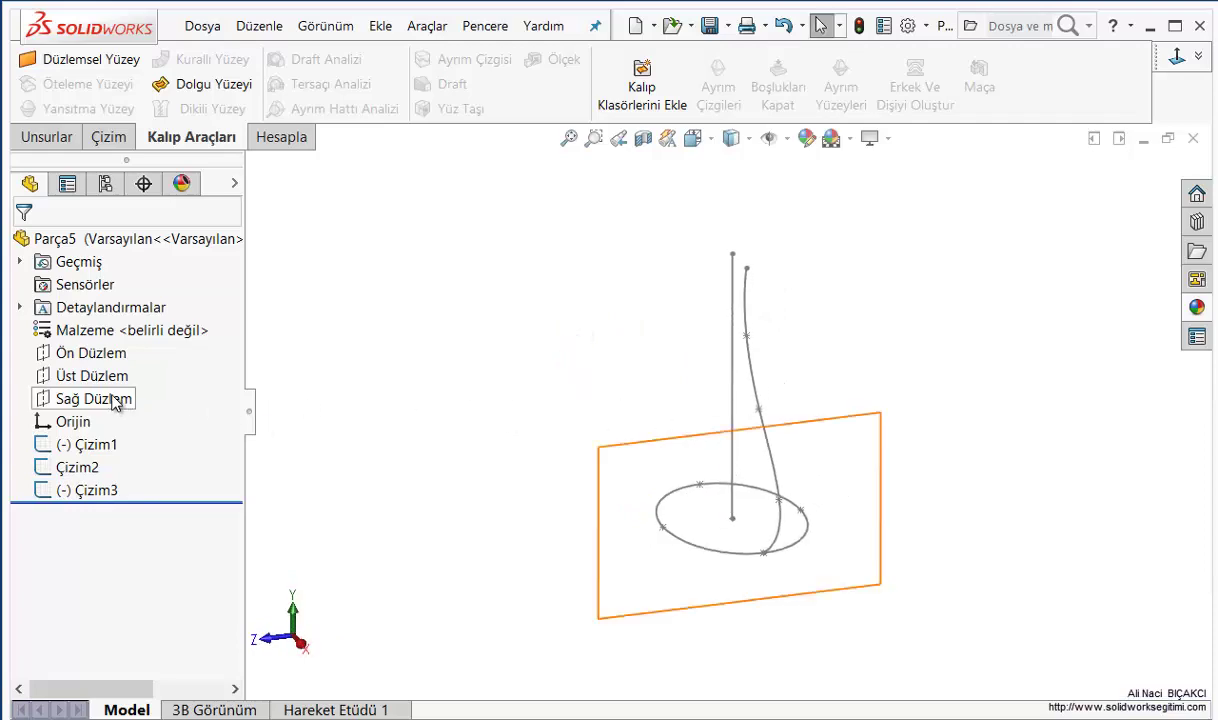
In a Normal To right-plane sketch, draw an S-curve spline from the ellipse's left edge toward the top
{"action": "left_click", "coordinate": [115, 399]}
{"action": "left_click", "coordinate": [130, 362]}
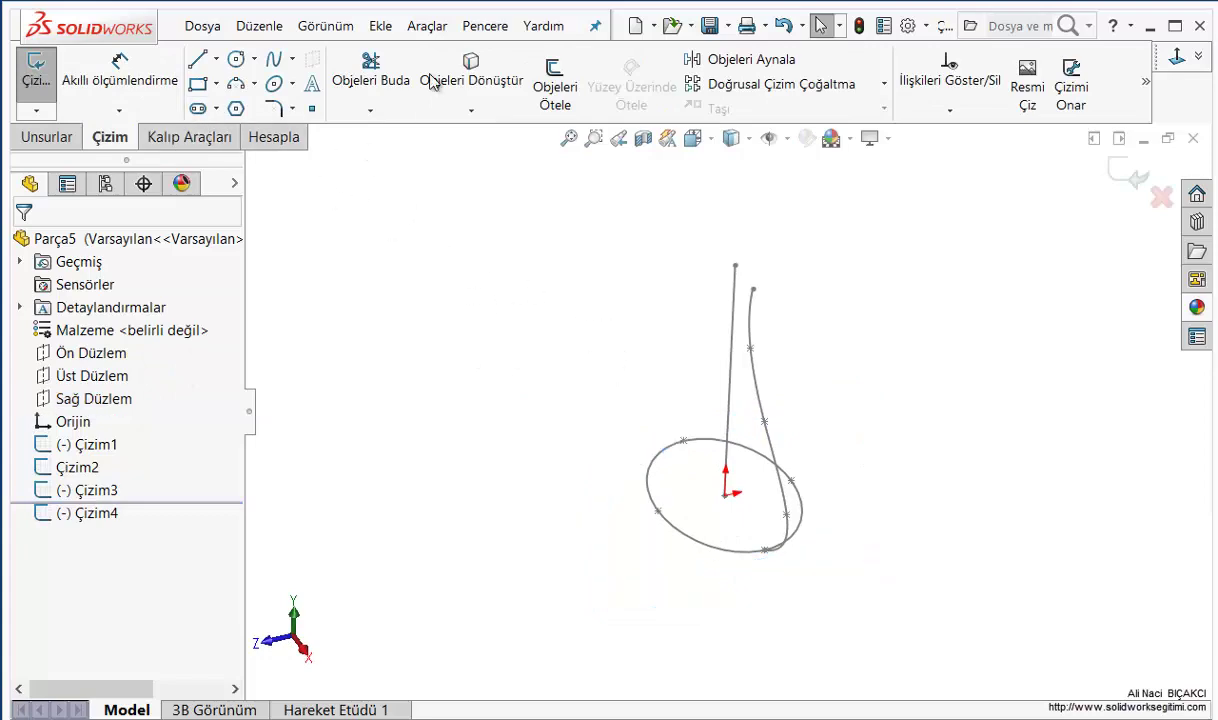
{"action": "left_click", "coordinate": [289, 62]}
{"action": "key", "text": "ctrl+8"}
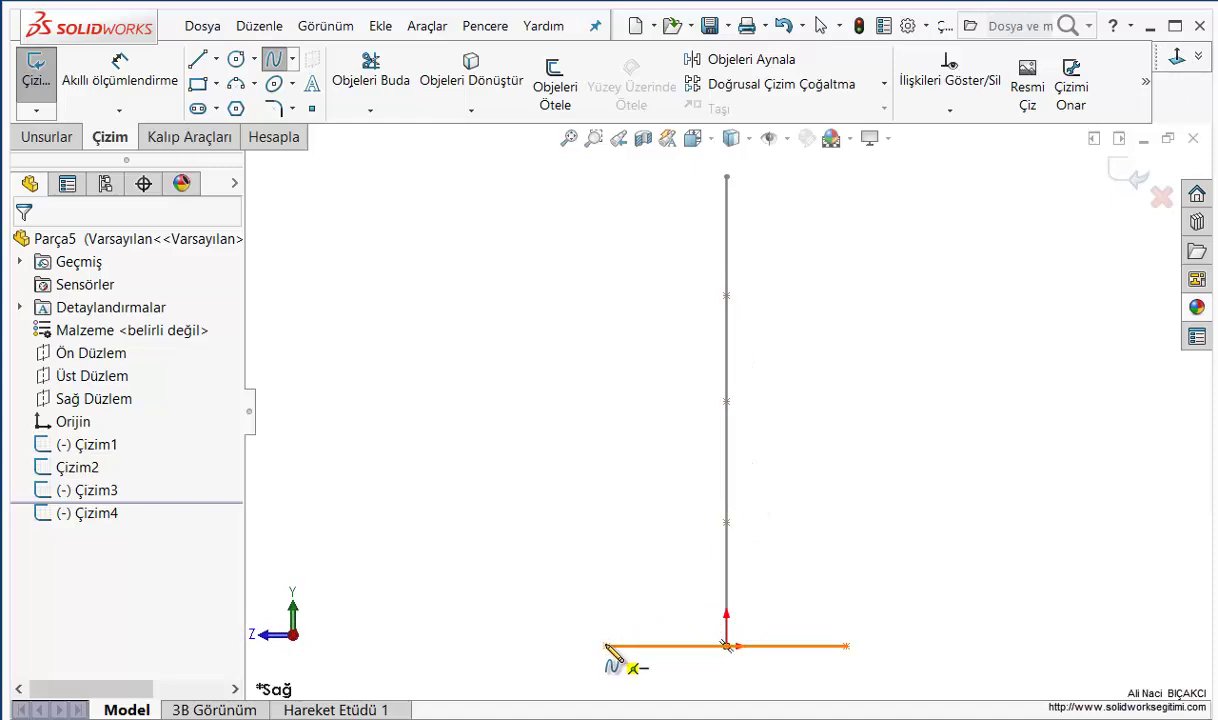
{"action": "left_click", "coordinate": [606, 646]}
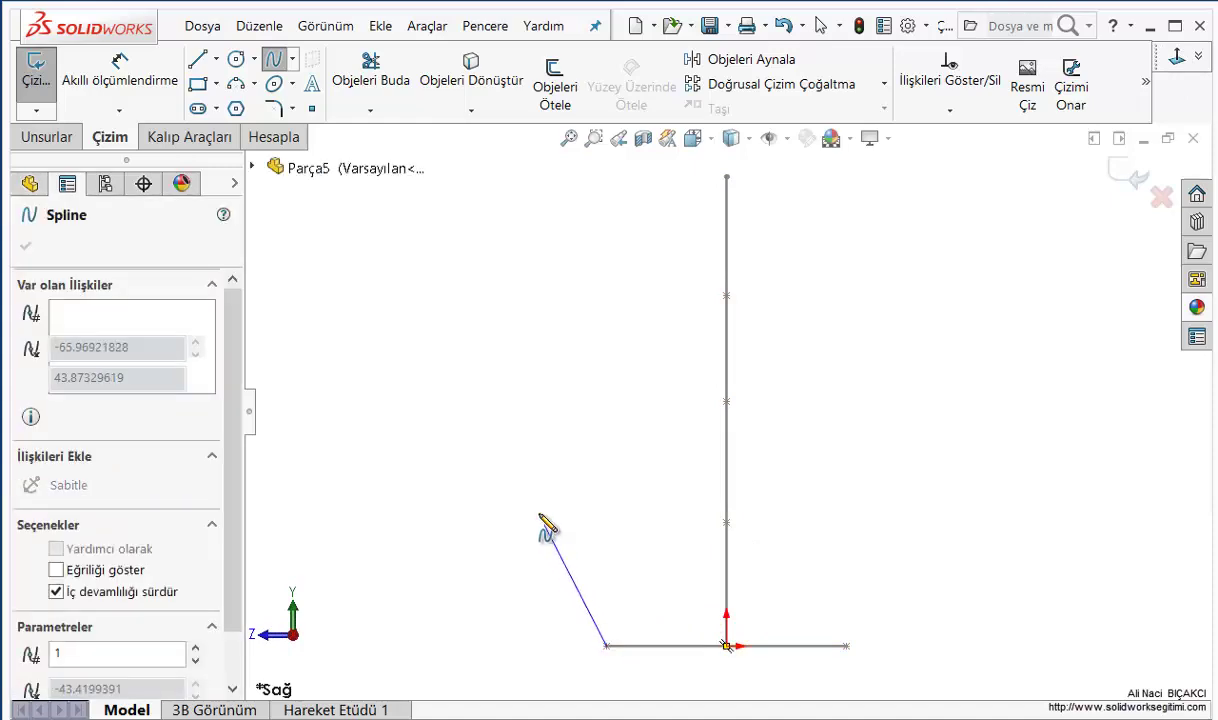
{"action": "left_click", "coordinate": [563, 450]}
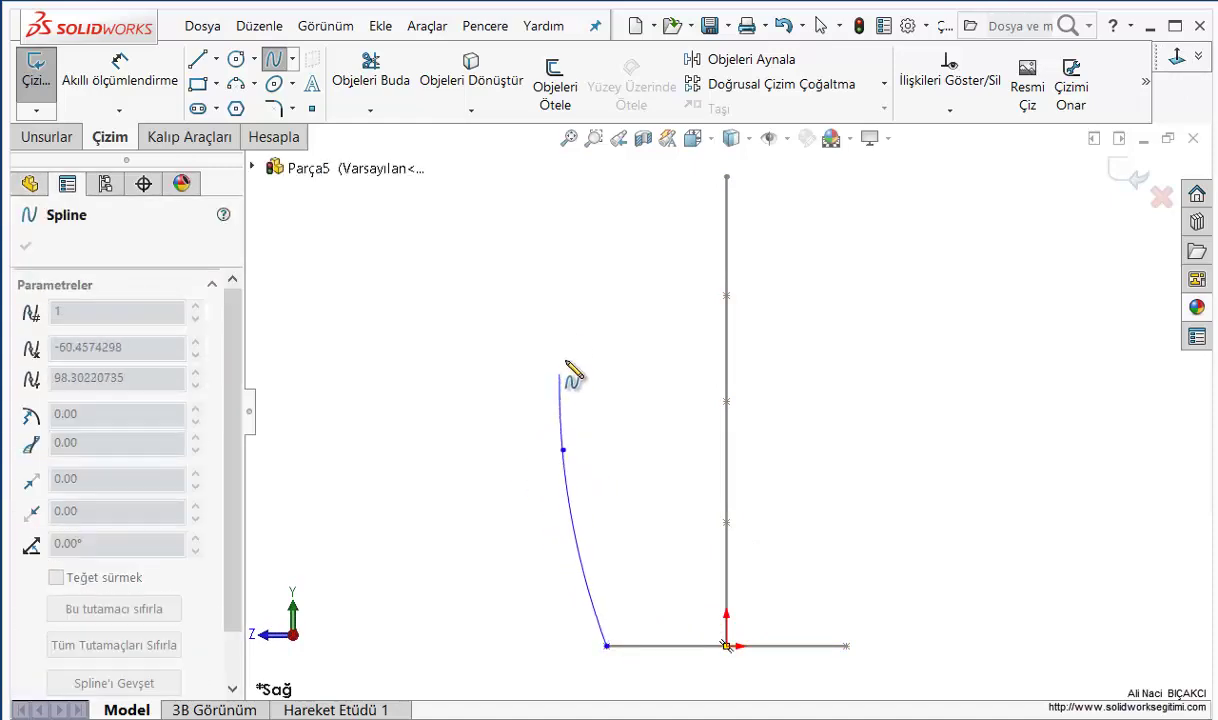
{"action": "left_click", "coordinate": [642, 283]}
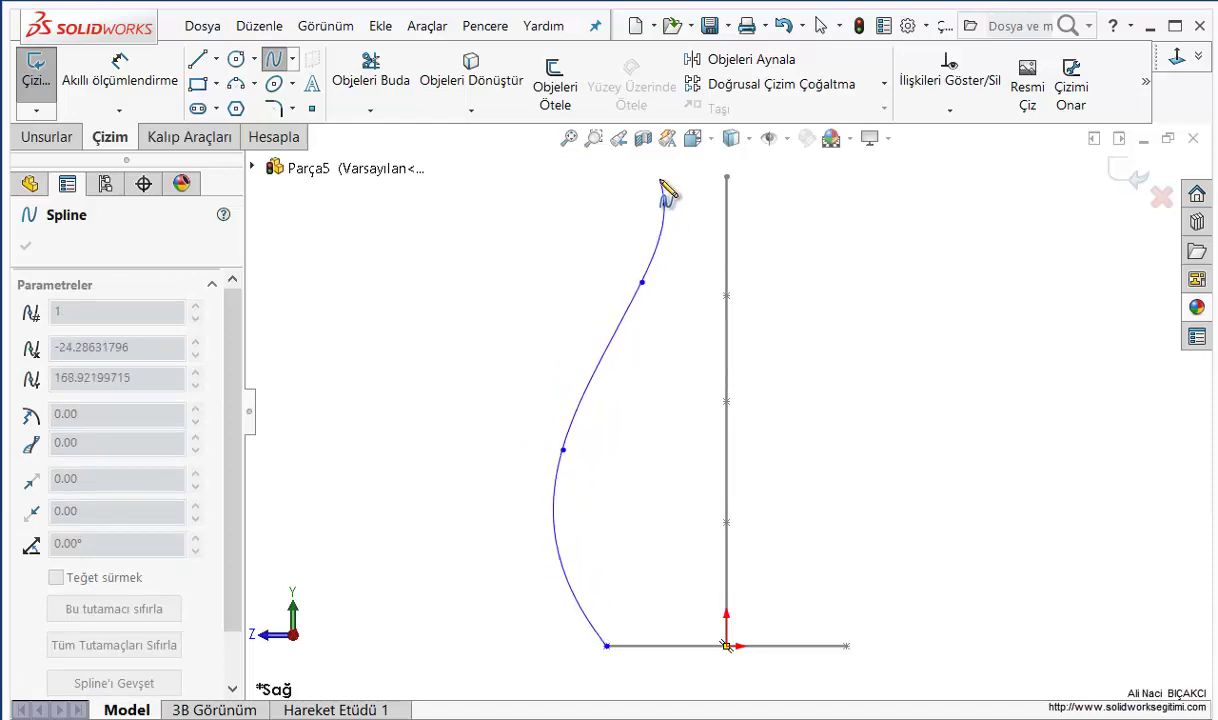
{"action": "double_click", "coordinate": [660, 181]}
{"action": "key", "text": "Escape"}
{"action": "left_click", "coordinate": [727, 188]}
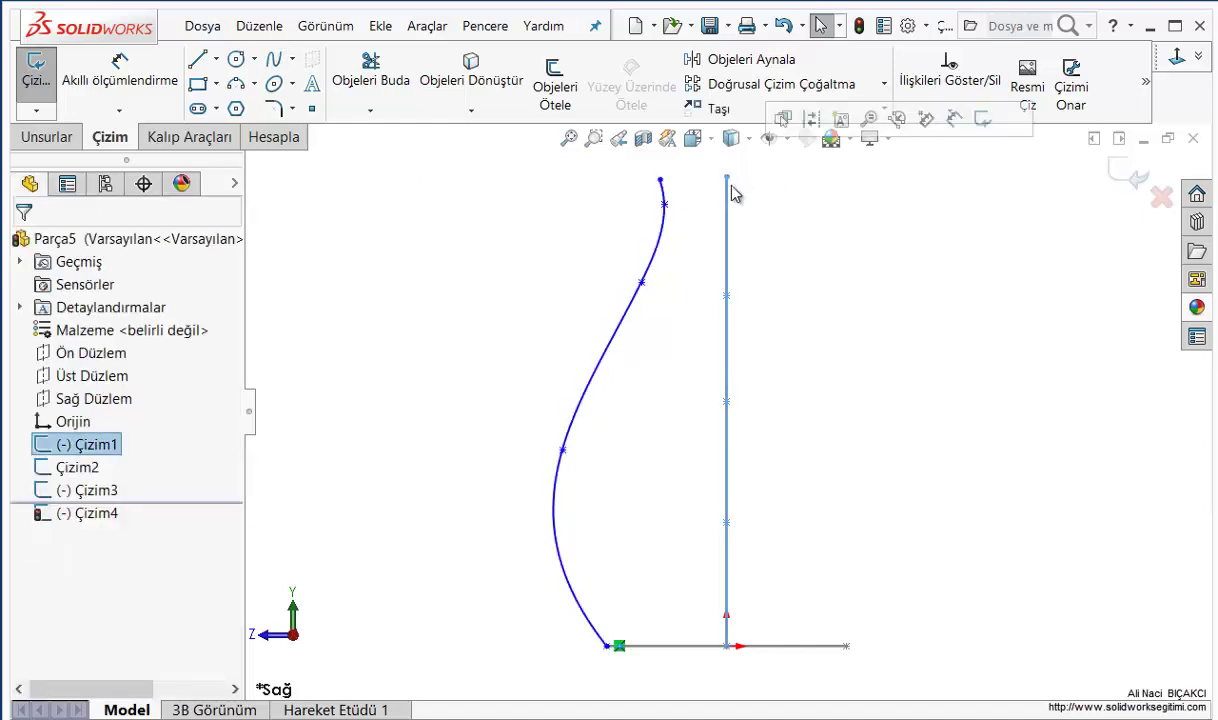
Select the new curve's top endpoint and the axis line, orbiting to compare the two curve tops
{"action": "left_click", "coordinate": [661, 185], "text": "ctrl"}
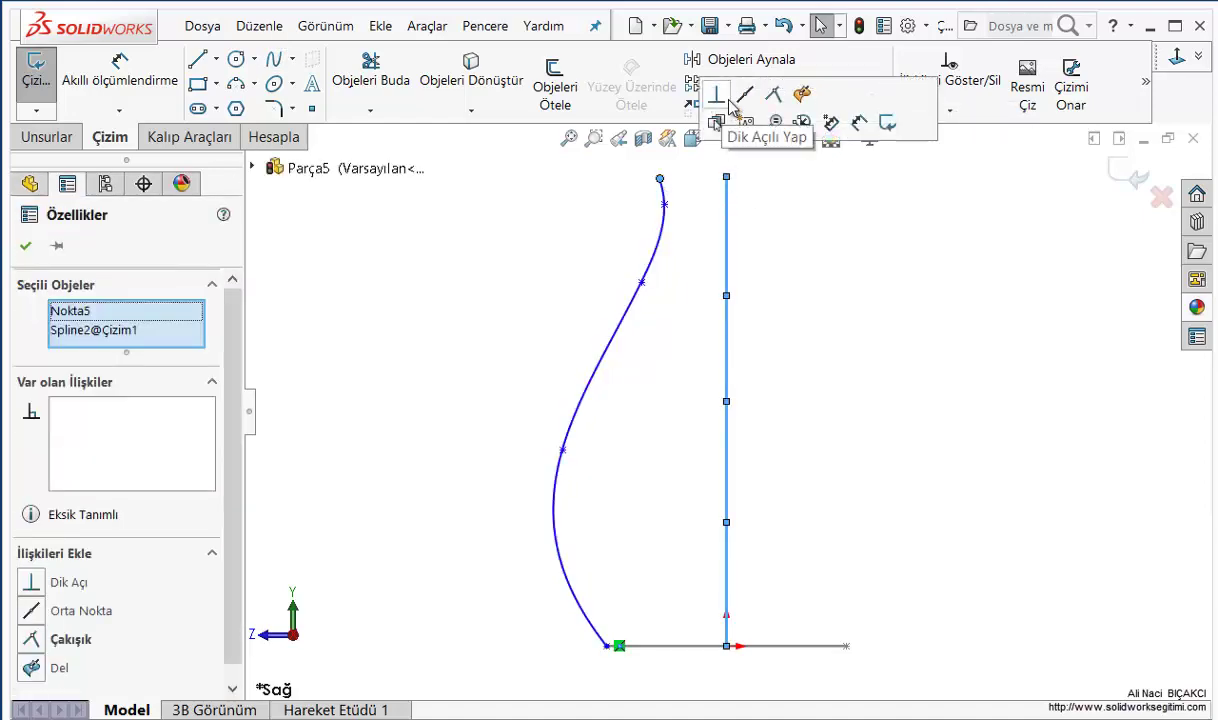
{"action": "left_click", "coordinate": [485, 258]}
{"action": "left_click", "coordinate": [660, 182]}
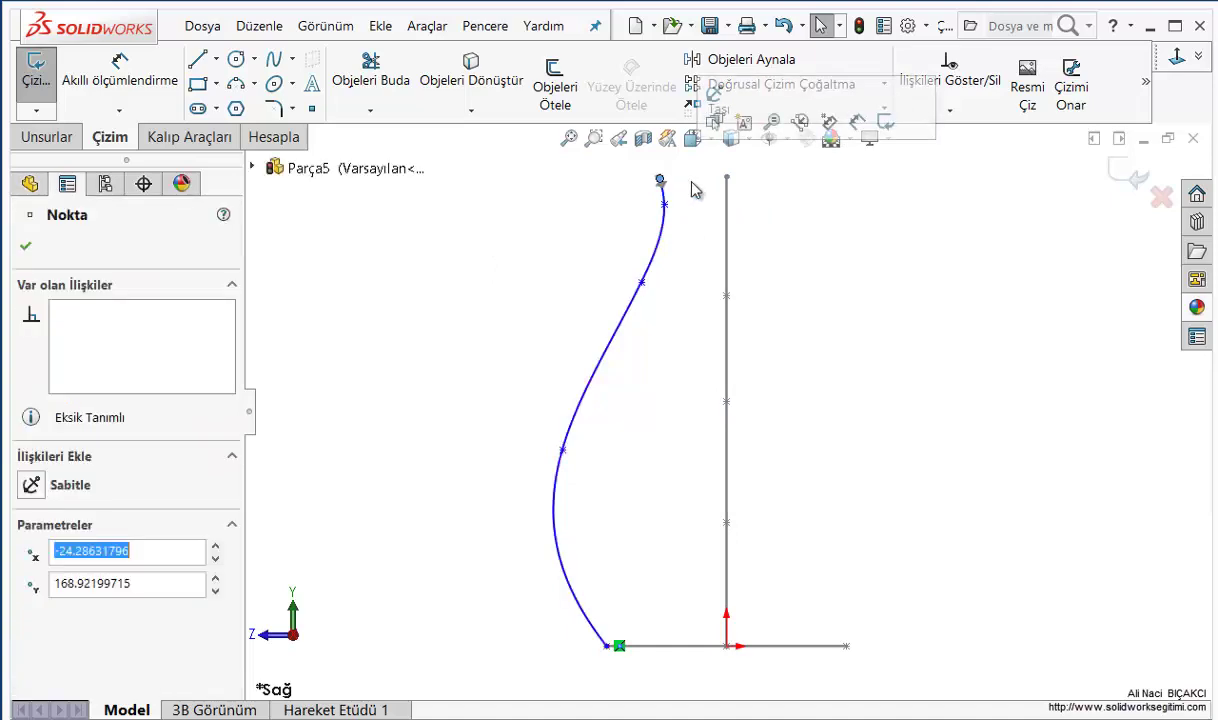
{"action": "left_click", "coordinate": [727, 190], "text": "ctrl"}
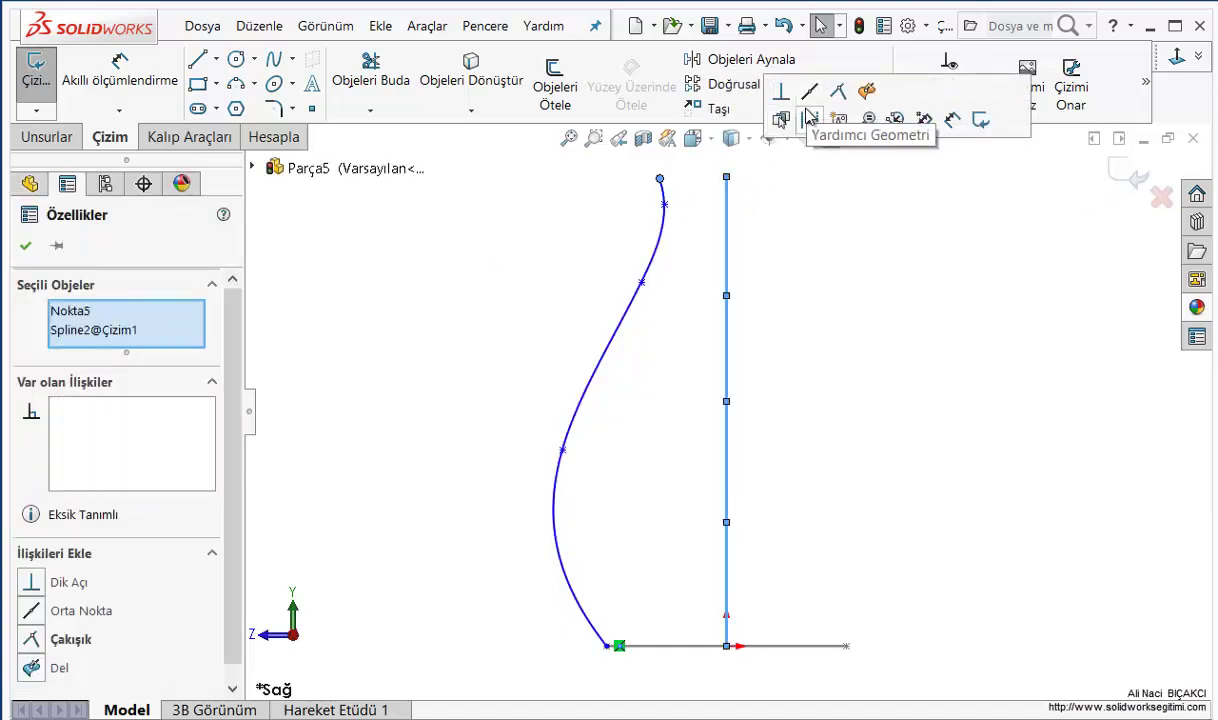
{"action": "left_click", "coordinate": [768, 314]}
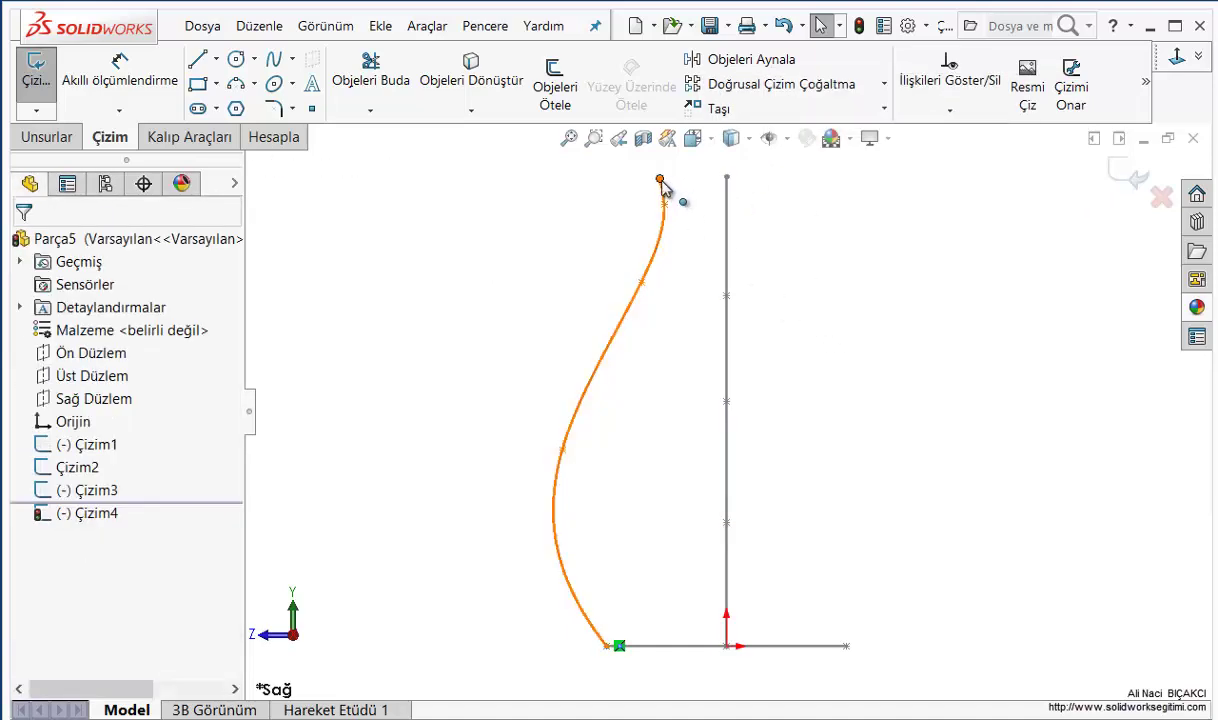
{"action": "left_click", "coordinate": [660, 182]}
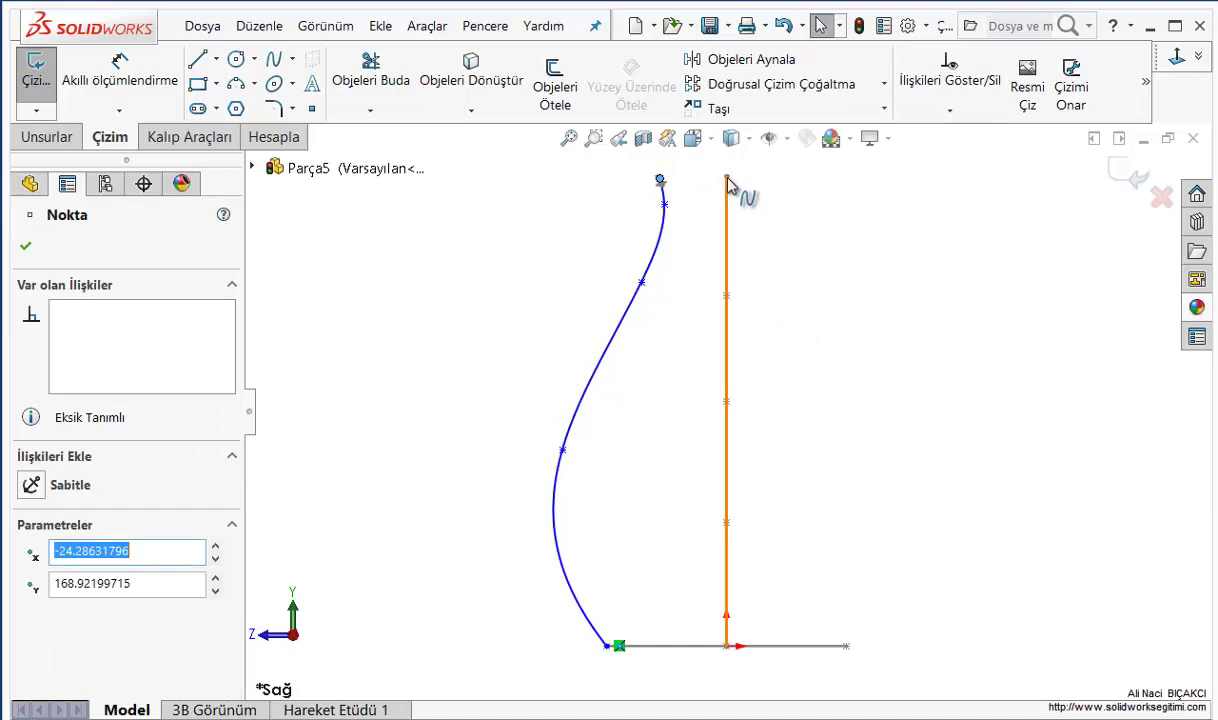
{"action": "scroll", "coordinate": [740, 183], "scroll_direction": "down", "scroll_amount": 2}
{"action": "middle_click_drag", "start_coordinate": [788, 280], "coordinate": [730, 225]}
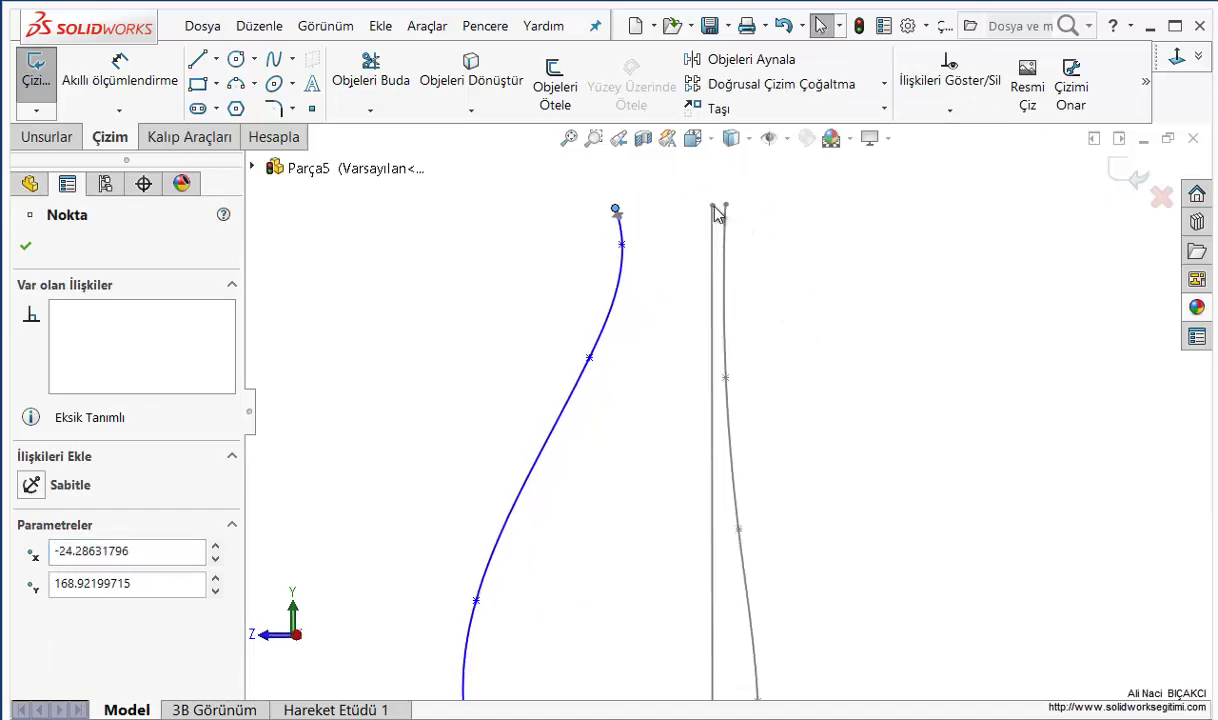
{"action": "middle_click_drag", "start_coordinate": [717, 214], "coordinate": [724, 326]}
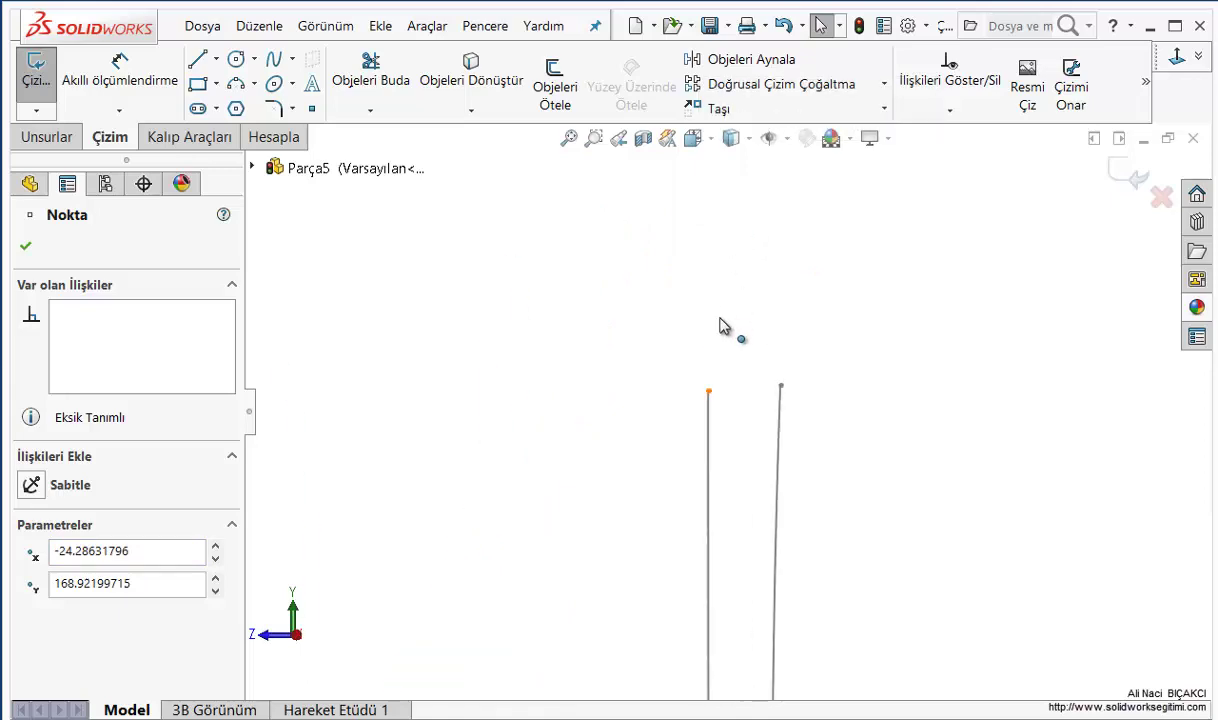
{"action": "left_click", "coordinate": [708, 393]}
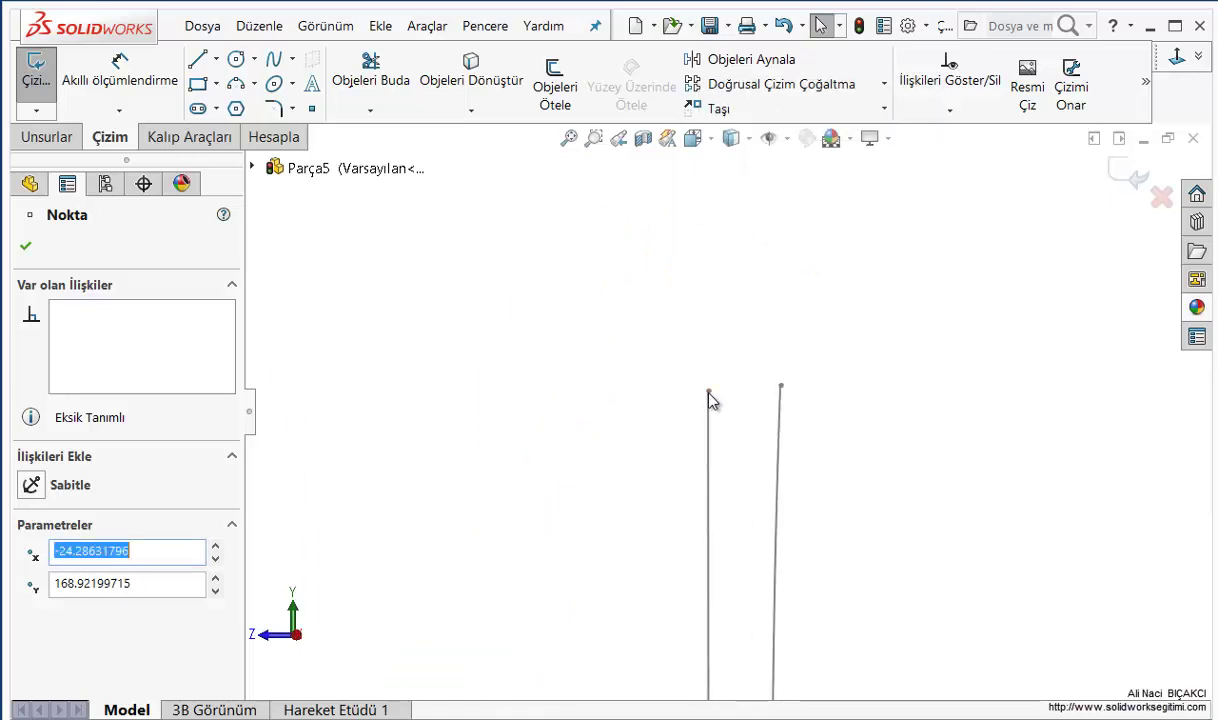
{"action": "middle_click_drag", "start_coordinate": [709, 399], "coordinate": [708, 404]}
{"action": "key", "text": "Escape"}
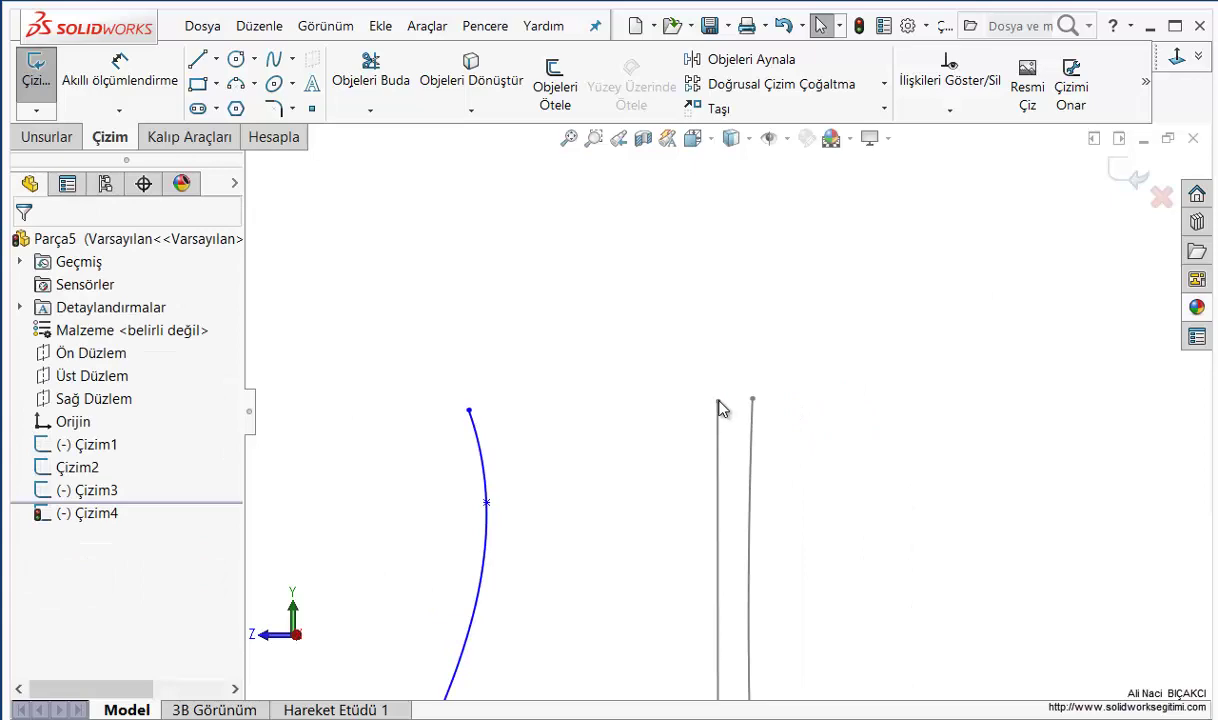
Add a Horizontal relation levelling both curve tops, then orbit to a 3D view of the wireframe
{"action": "left_click", "coordinate": [718, 403]}
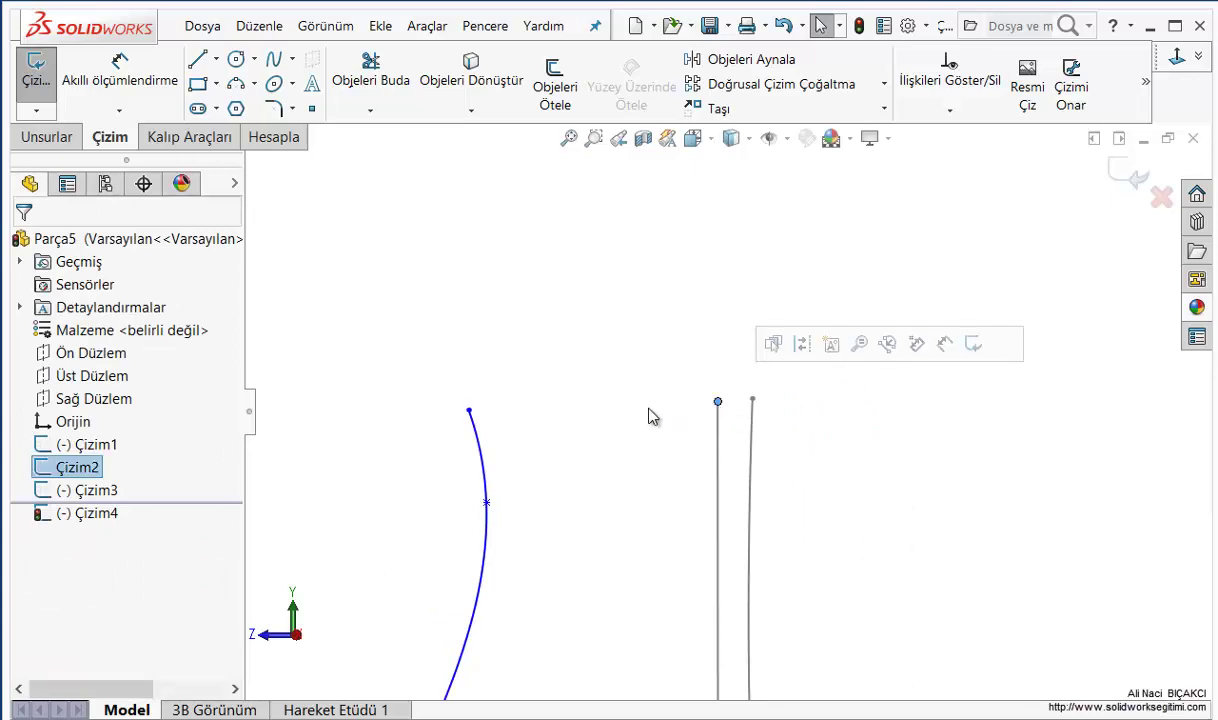
{"action": "left_click", "coordinate": [469, 411], "text": "ctrl"}
{"action": "left_click", "coordinate": [530, 340]}
{"action": "key", "text": "Escape"}
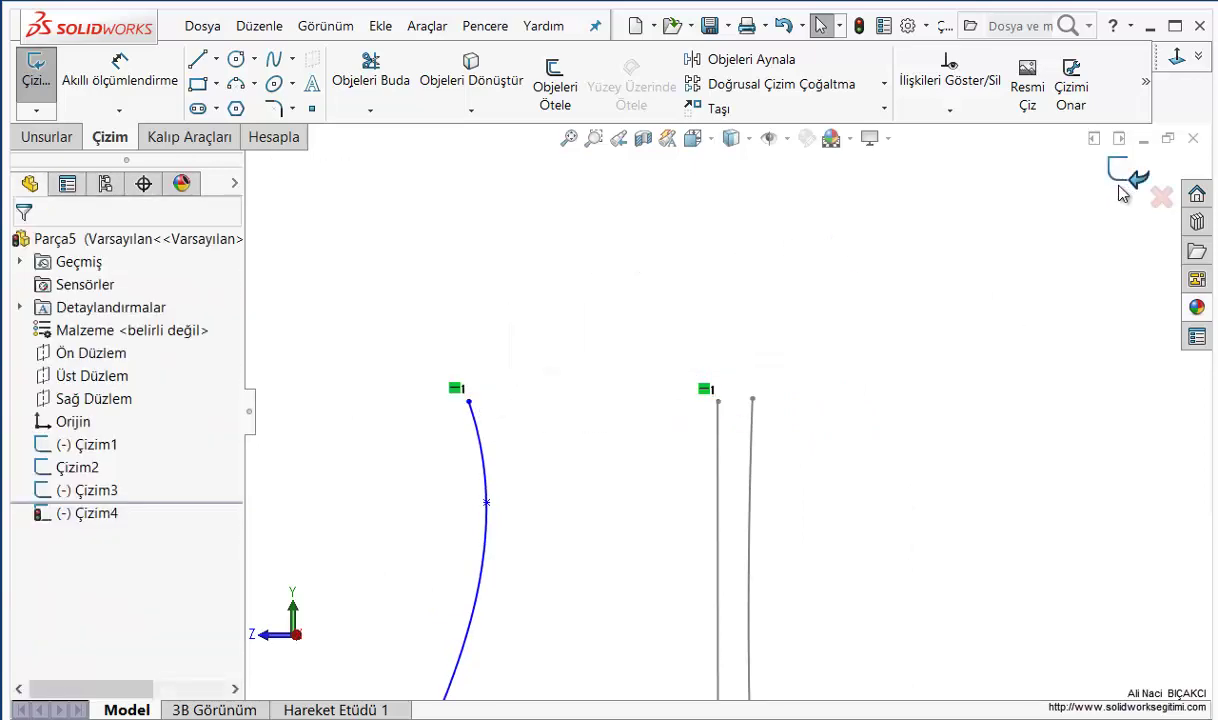
{"action": "mouse_move", "coordinate": [843, 396]}
{"action": "middle_mouse_down"}
{"action": "mouse_move", "coordinate": [819, 457]}
{"action": "mouse_move", "coordinate": [829, 509]}
{"action": "mouse_move", "coordinate": [859, 381]}
{"action": "mouse_move", "coordinate": [856, 411]}
{"action": "mouse_move", "coordinate": [829, 434]}
{"action": "middle_mouse_up"}
{"action": "middle_click_drag", "start_coordinate": [873, 397], "coordinate": [868, 429], "text": "ctrl"}
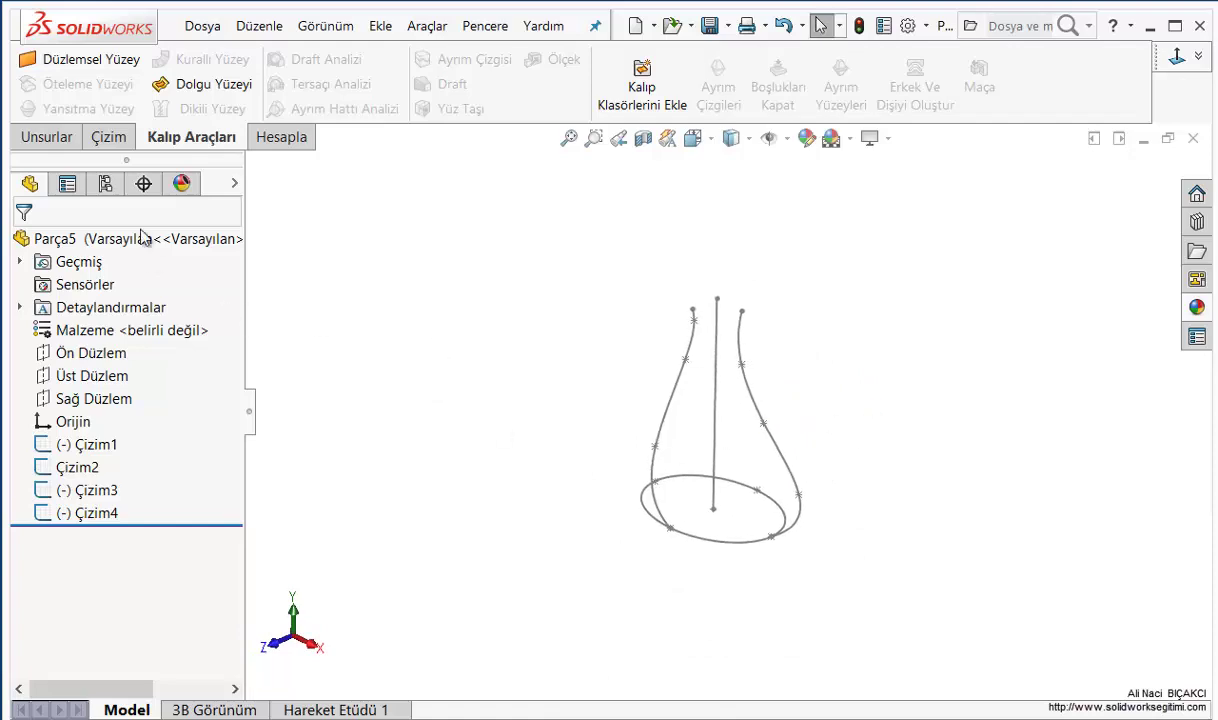
Sweep ellipse Çizim3 along line Çizim2 with guide curves Çizim1 and Çizim4, creating Süpür1
{"action": "left_click", "coordinate": [28, 138]}
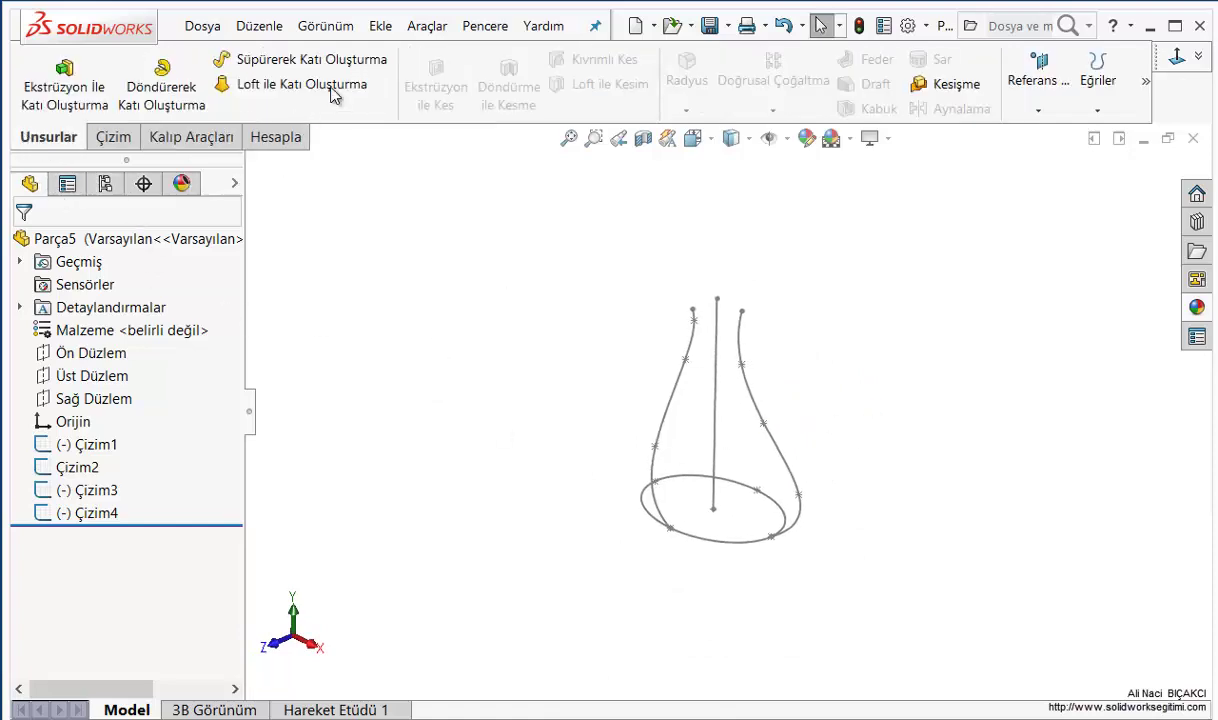
{"action": "left_click", "coordinate": [303, 62]}
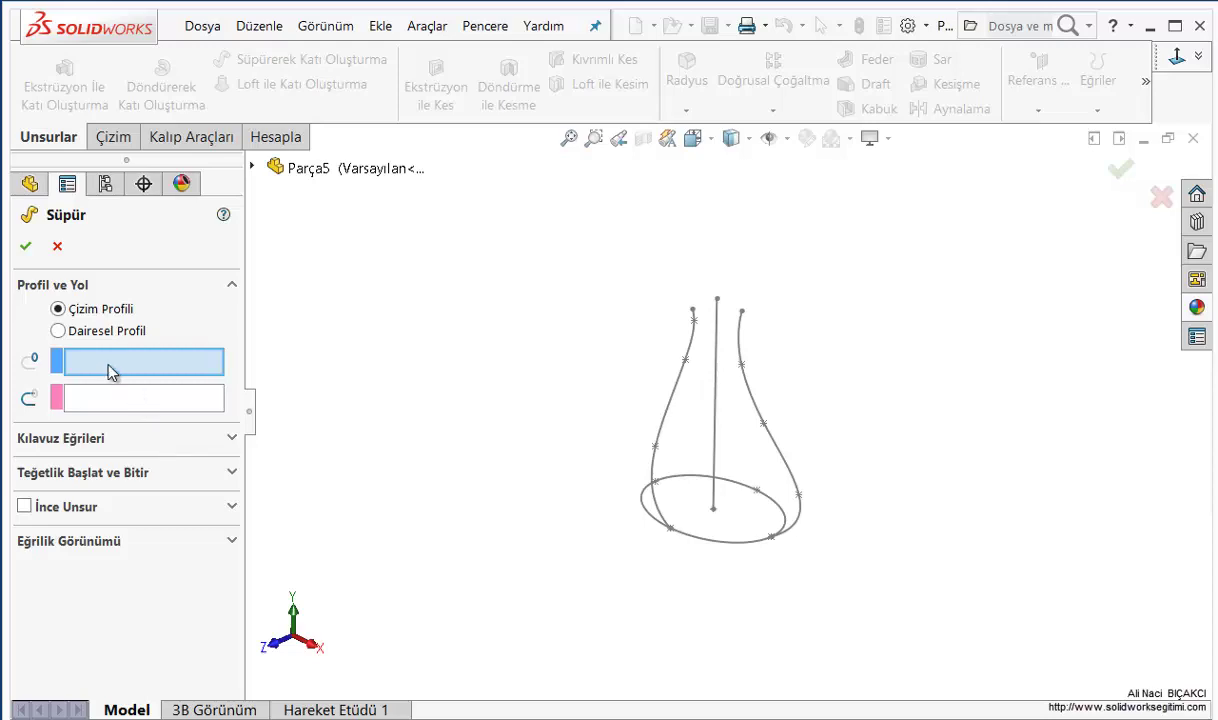
{"action": "left_click", "coordinate": [720, 541]}
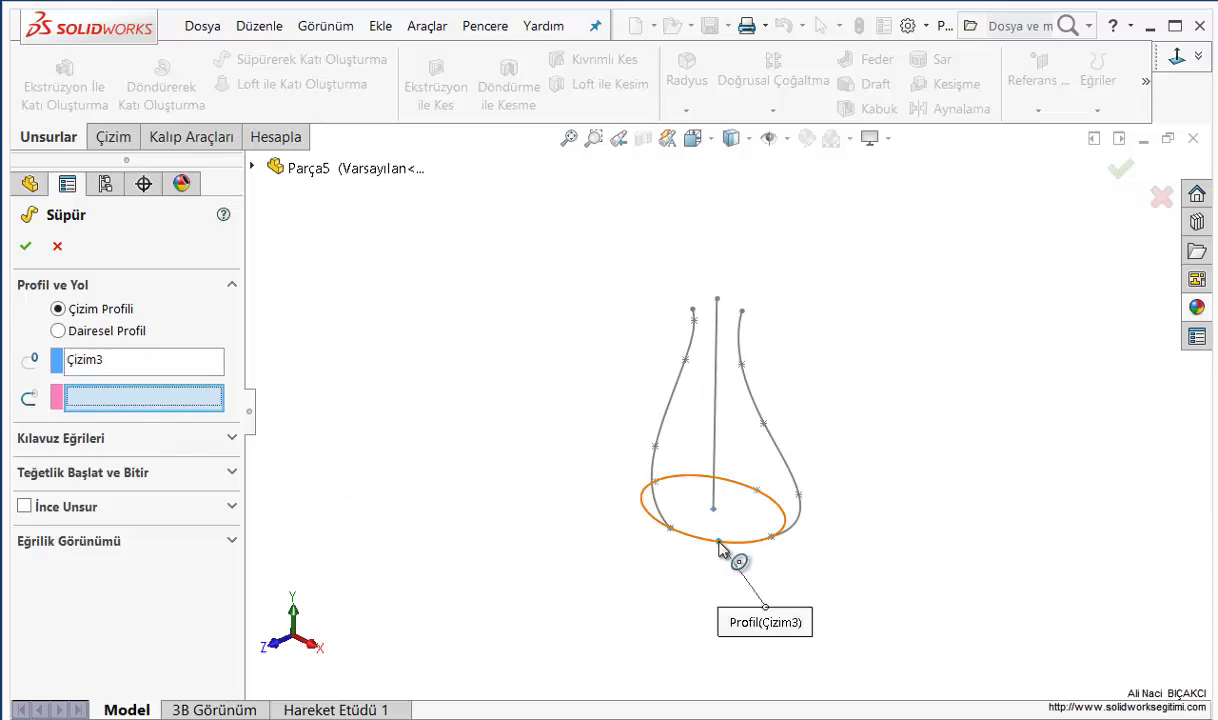
{"action": "left_click", "coordinate": [716, 433]}
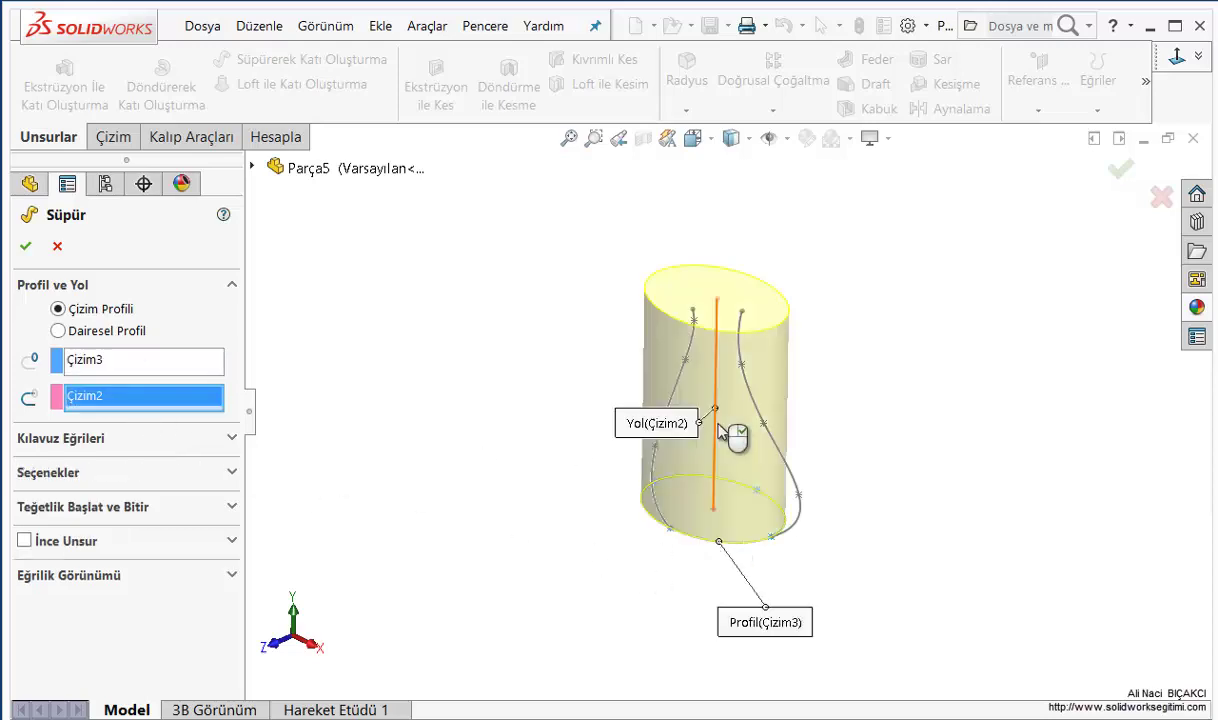
{"action": "left_click", "coordinate": [82, 445]}
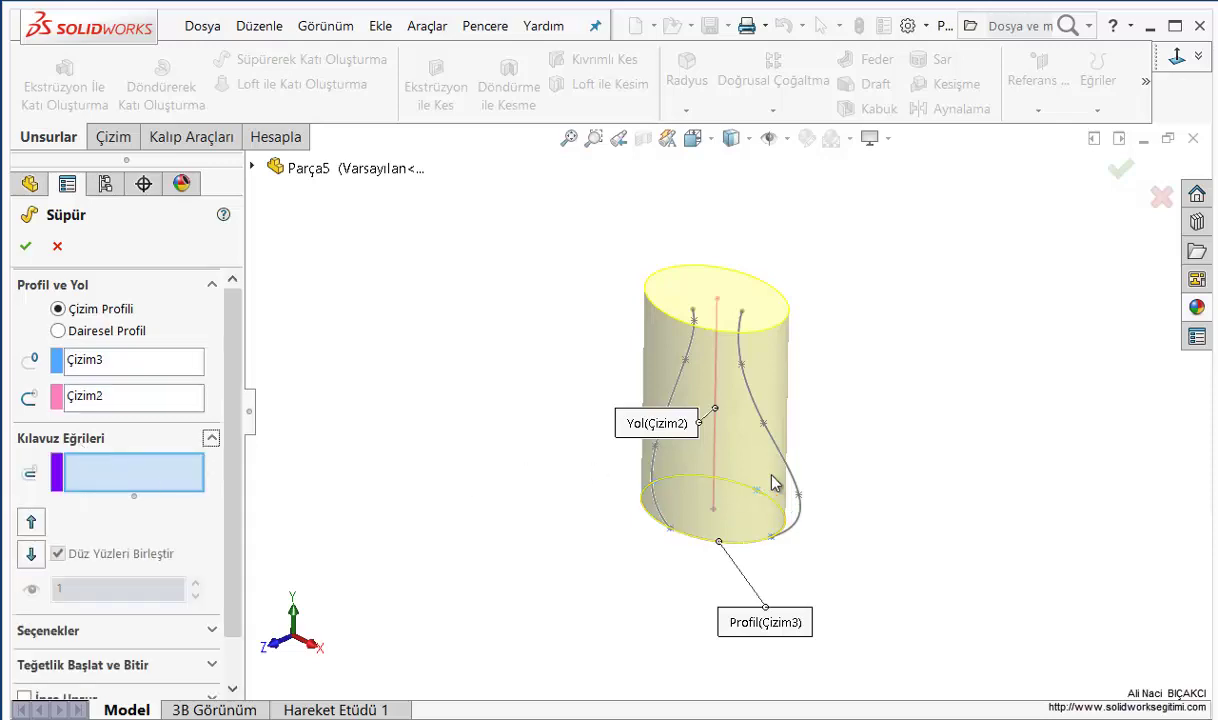
{"action": "left_click", "coordinate": [789, 469]}
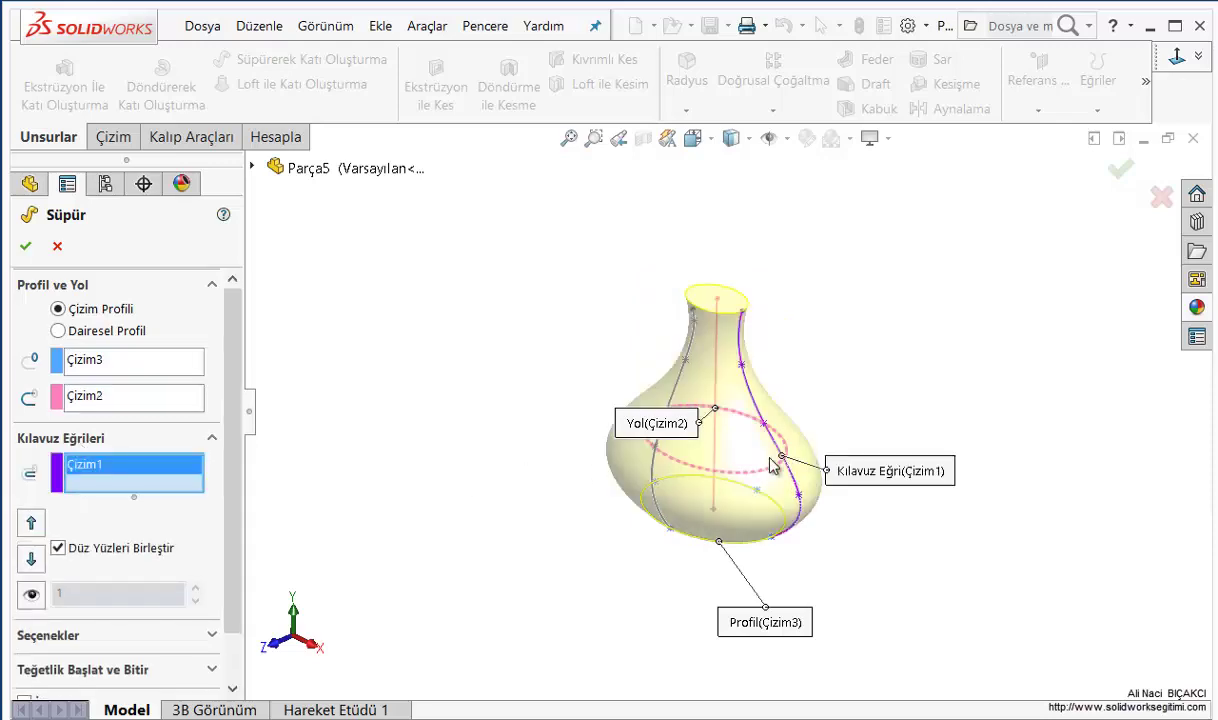
{"action": "left_click", "coordinate": [683, 384]}
{"action": "mouse_move", "coordinate": [528, 528]}
{"action": "middle_mouse_down"}
{"action": "mouse_move", "coordinate": [712, 446]}
{"action": "mouse_move", "coordinate": [899, 461]}
{"action": "mouse_move", "coordinate": [870, 367]}
{"action": "mouse_move", "coordinate": [837, 389]}
{"action": "middle_mouse_up"}
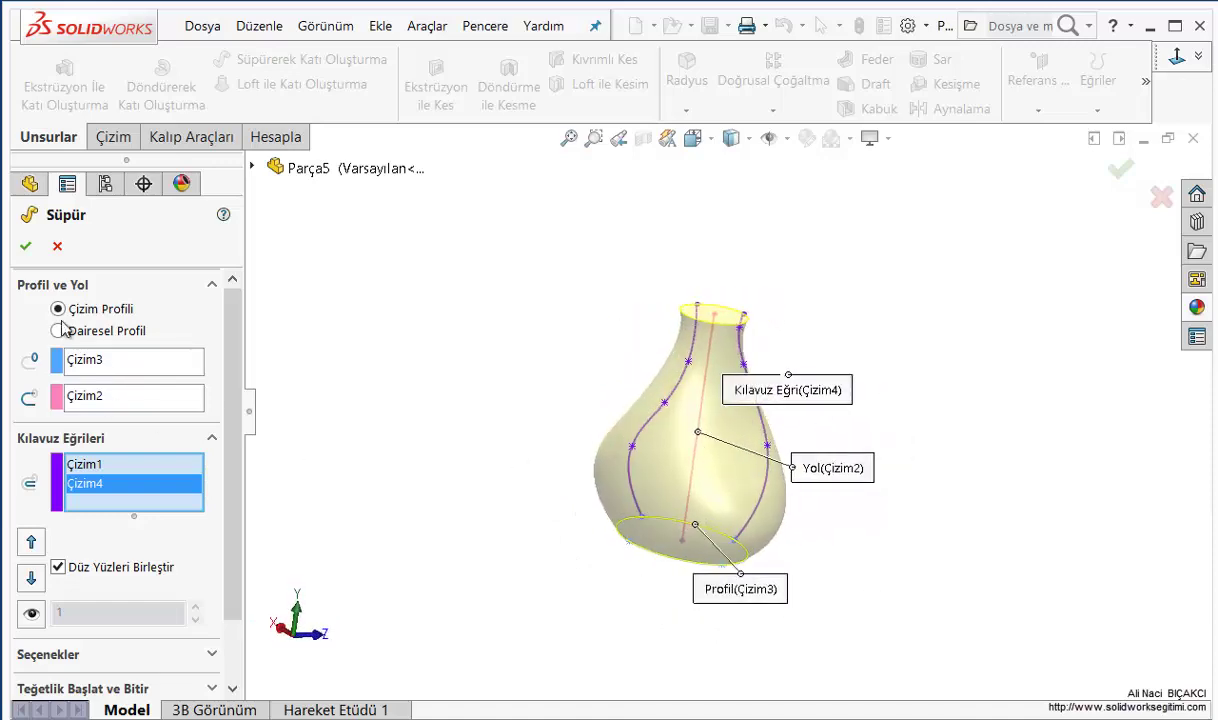
{"action": "left_click", "coordinate": [27, 248]}
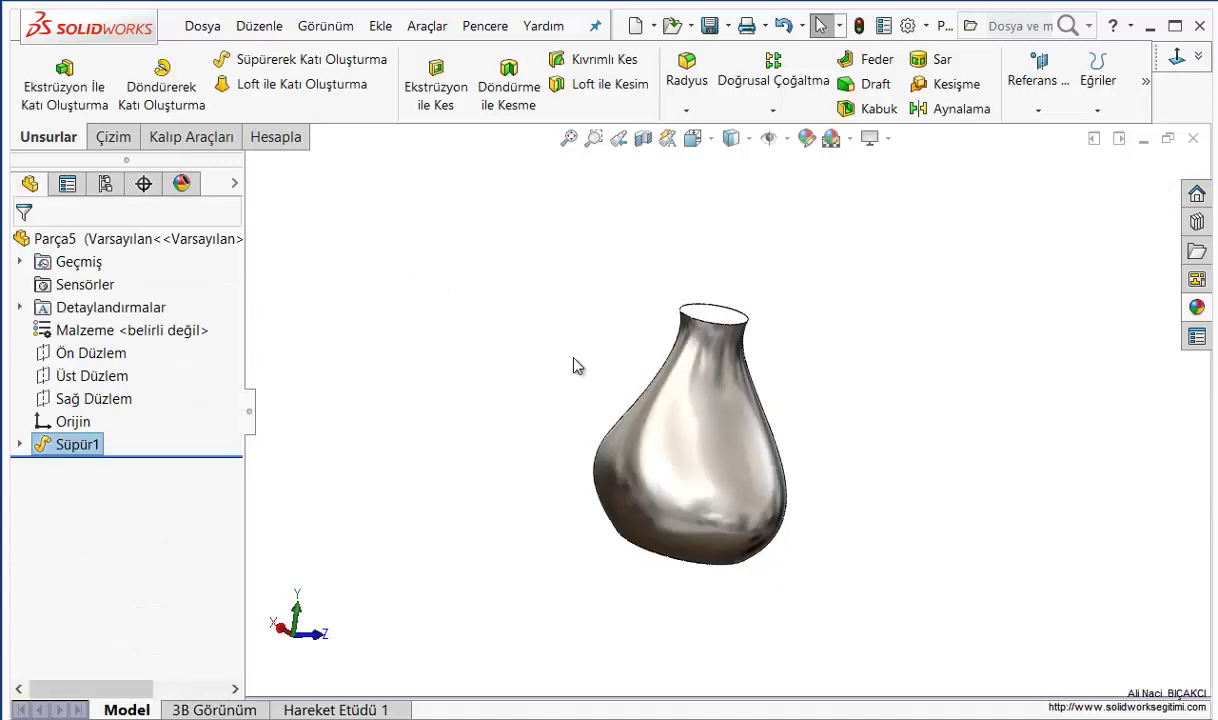
{"action": "mouse_move", "coordinate": [571, 362]}
{"action": "middle_mouse_down"}
{"action": "mouse_move", "coordinate": [788, 427]}
{"action": "mouse_move", "coordinate": [684, 342]}
{"action": "middle_mouse_up"}
{"action": "mouse_move", "coordinate": [802, 478]}
{"action": "middle_mouse_down"}
{"action": "mouse_move", "coordinate": [789, 396]}
{"action": "mouse_move", "coordinate": [859, 394]}
{"action": "mouse_move", "coordinate": [802, 416]}
{"action": "mouse_move", "coordinate": [771, 360]}
{"action": "mouse_move", "coordinate": [802, 413]}
{"action": "mouse_move", "coordinate": [745, 386]}
{"action": "middle_mouse_up"}
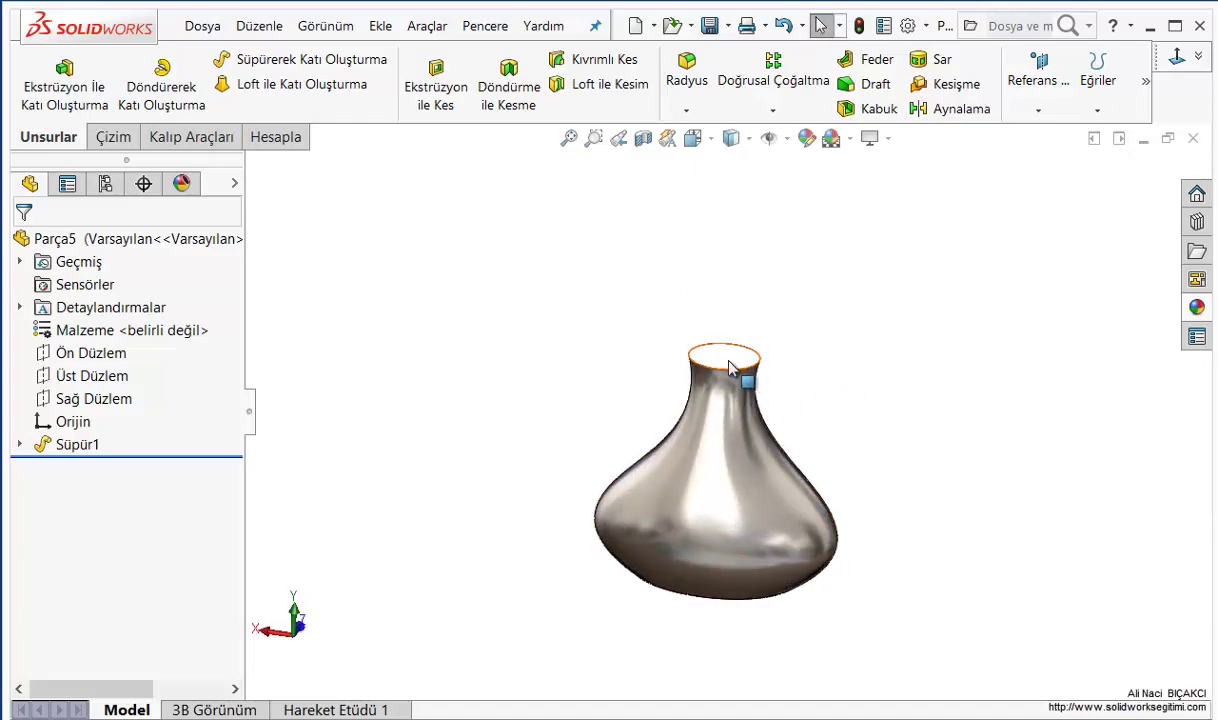
{"action": "scroll", "coordinate": [590, 522], "scroll_direction": "down", "scroll_amount": 2}
{"action": "scroll", "coordinate": [488, 308], "scroll_direction": "down", "scroll_amount": 2}
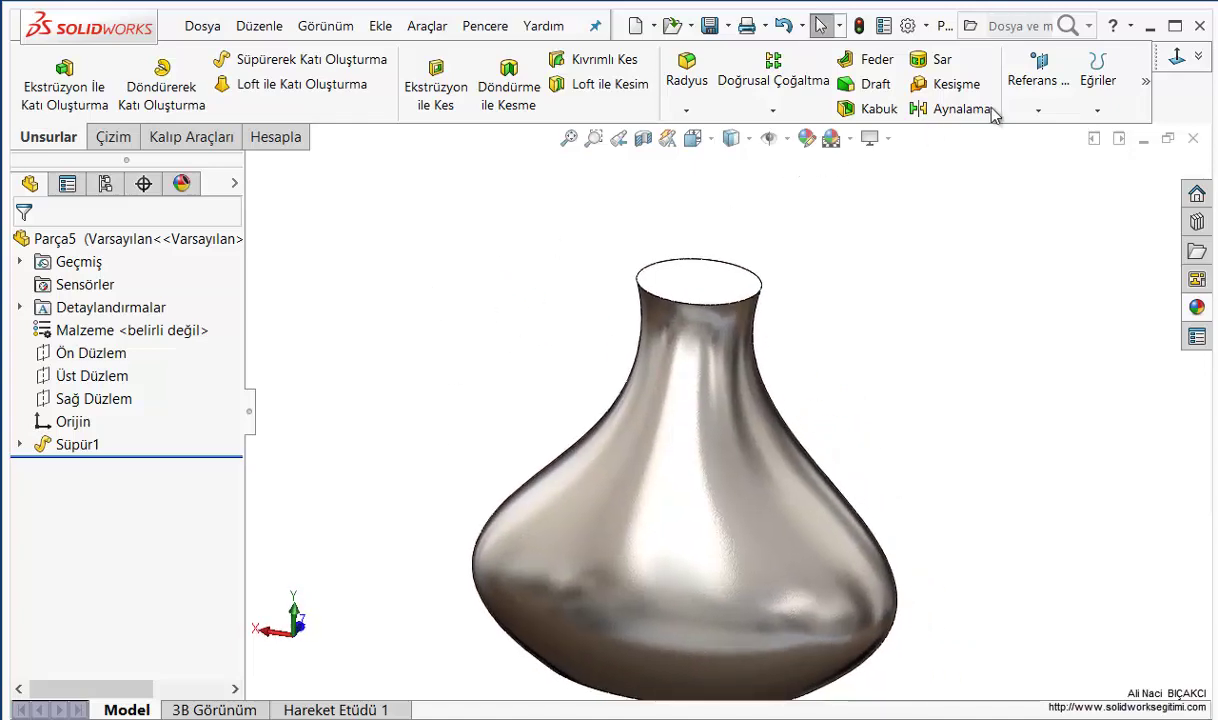
Create reference plane Düzlem1 offset 20.00 mm from the vase's top rim face
{"action": "left_click", "coordinate": [1052, 82]}
{"action": "left_click", "coordinate": [1058, 134]}
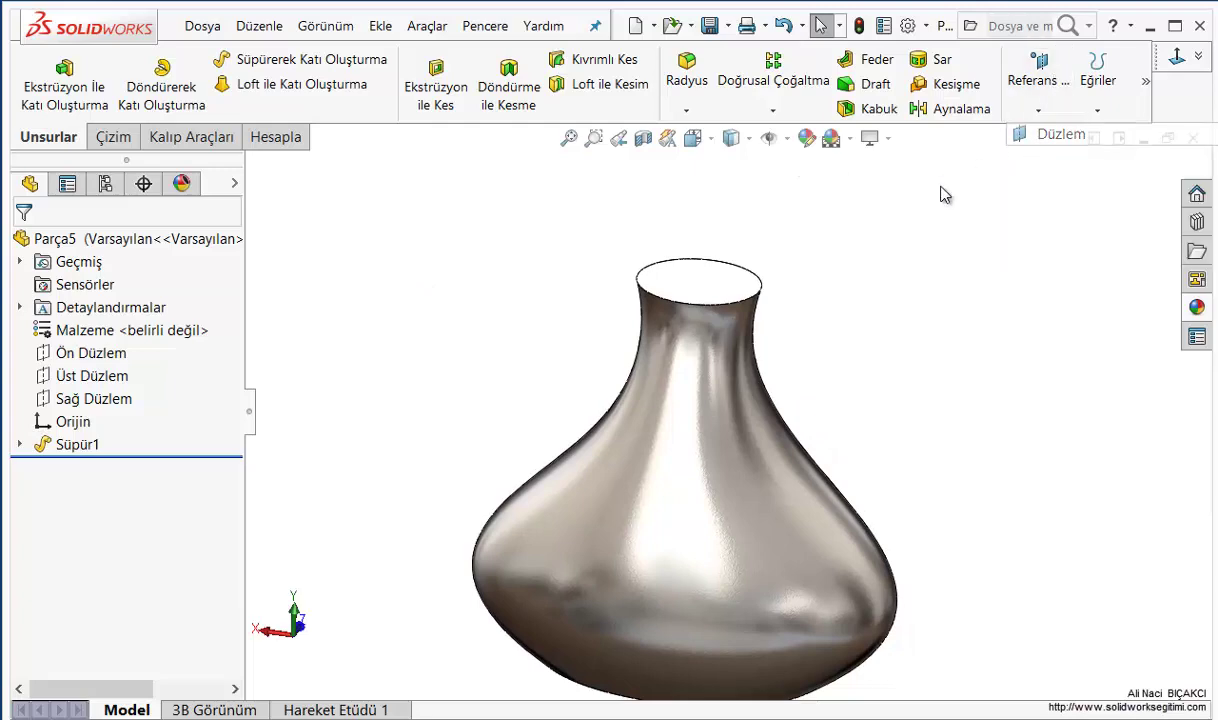
{"action": "left_click", "coordinate": [697, 293]}
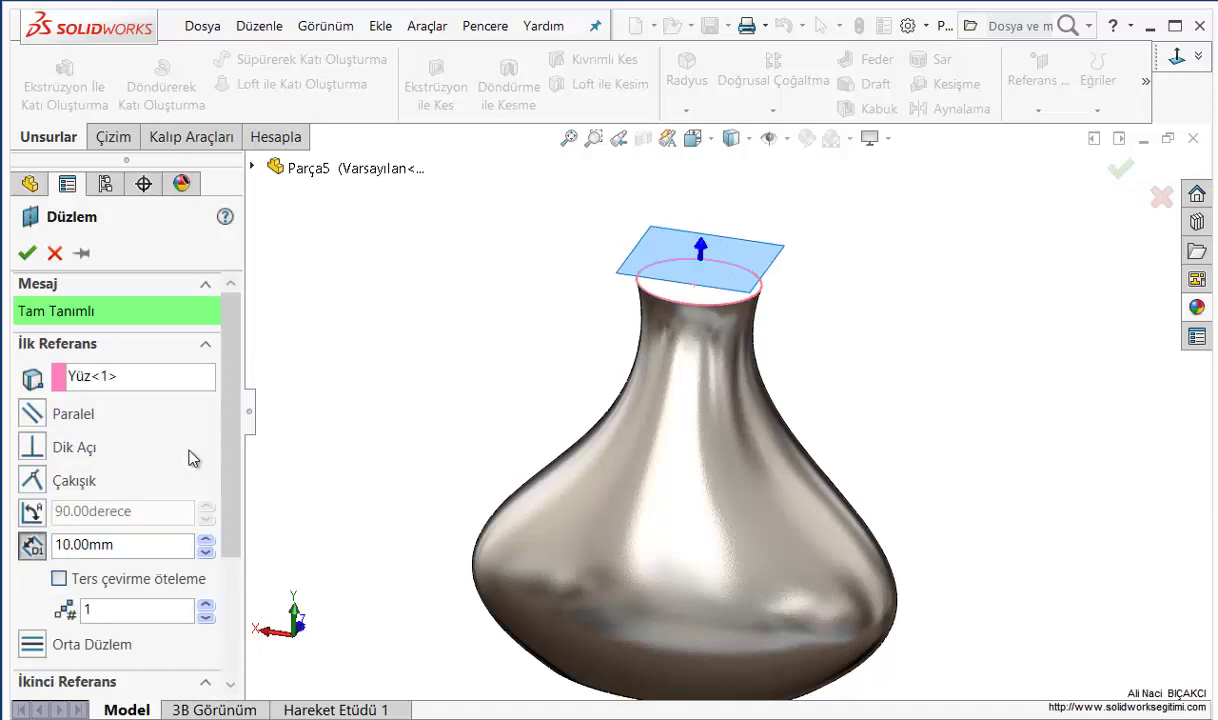
{"action": "left_click", "coordinate": [207, 545]}
{"action": "middle_click_drag", "start_coordinate": [483, 413], "coordinate": [503, 375]}
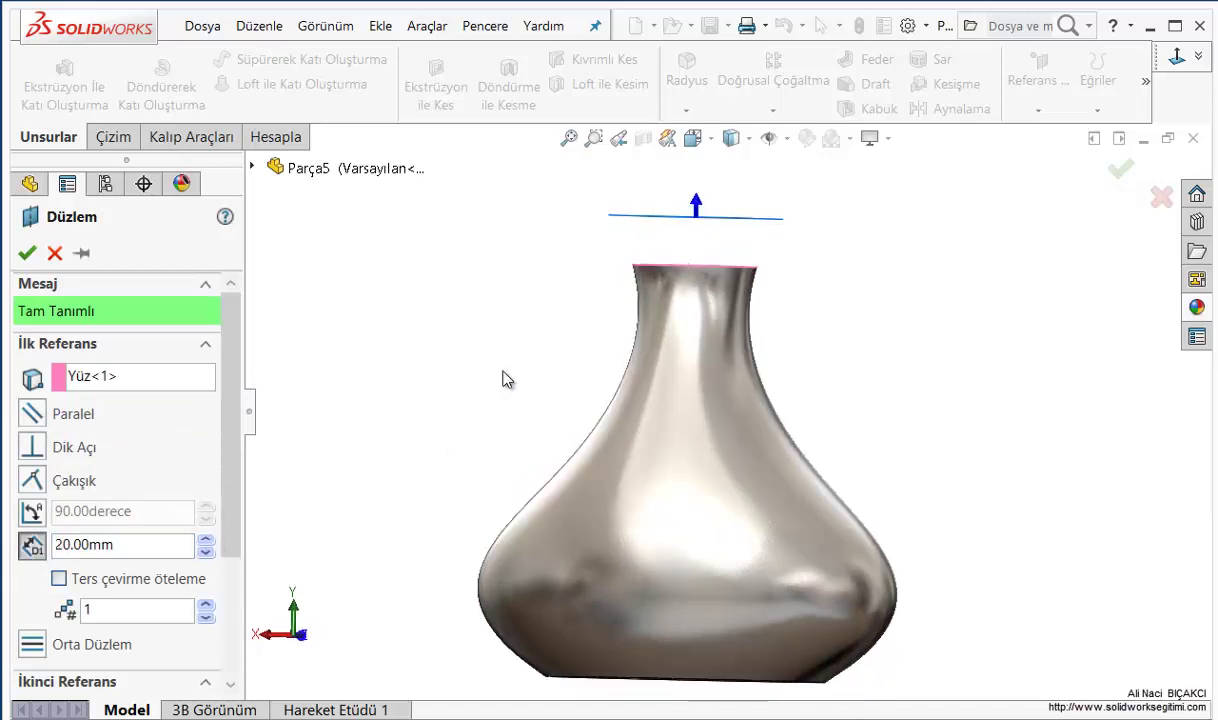
{"action": "key", "text": "Return"}
On Düzlem1, sketch a circle of about 19.31 radius centred on the vase axis as Çizim5
{"action": "middle_click_drag", "start_coordinate": [544, 285], "coordinate": [546, 345]}
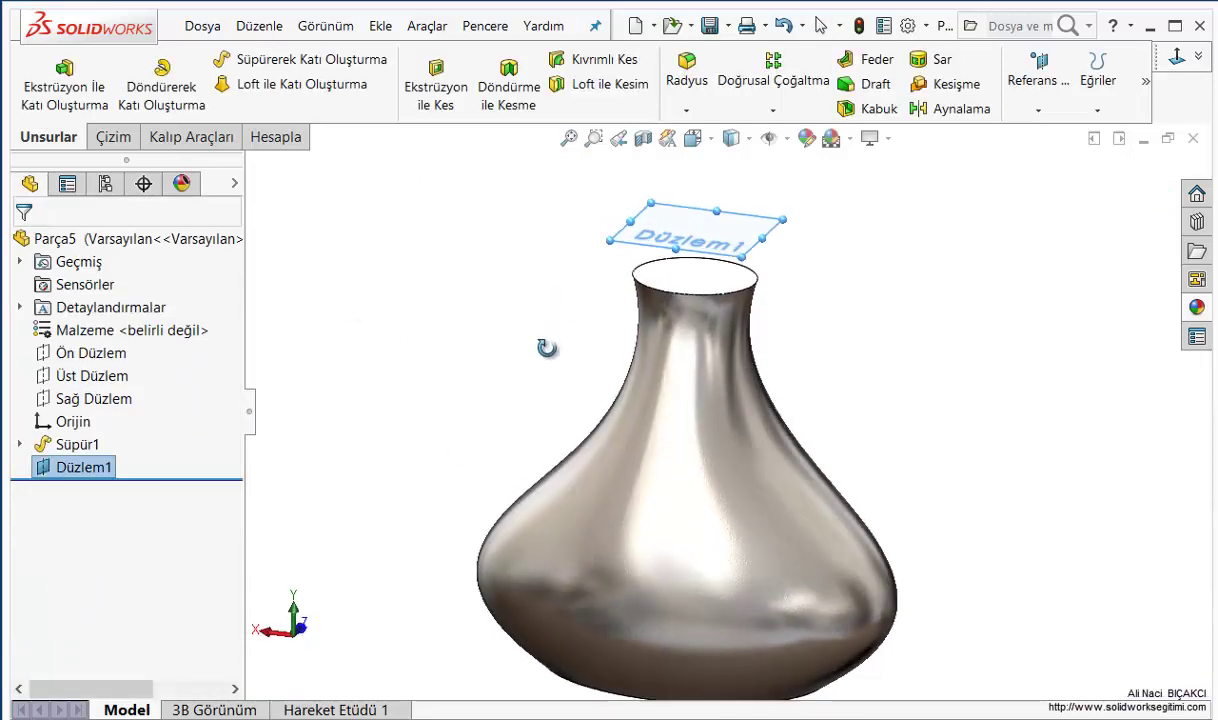
{"action": "left_click", "coordinate": [110, 137]}
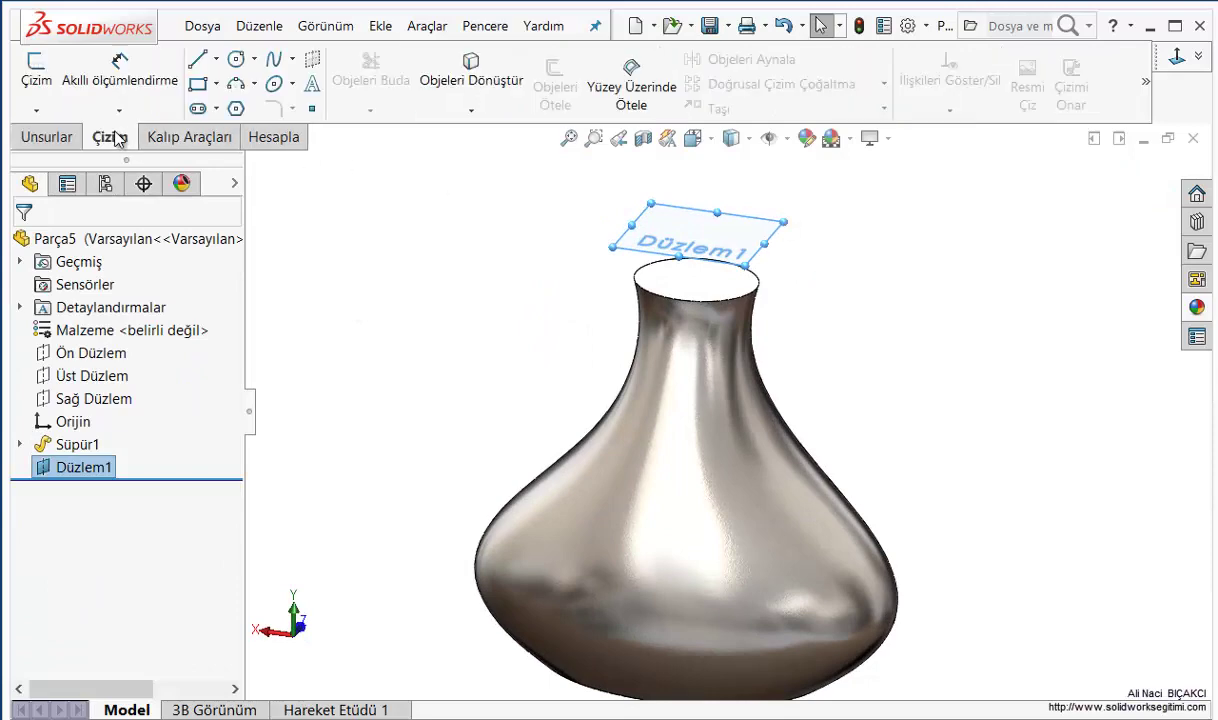
{"action": "left_click", "coordinate": [36, 72]}
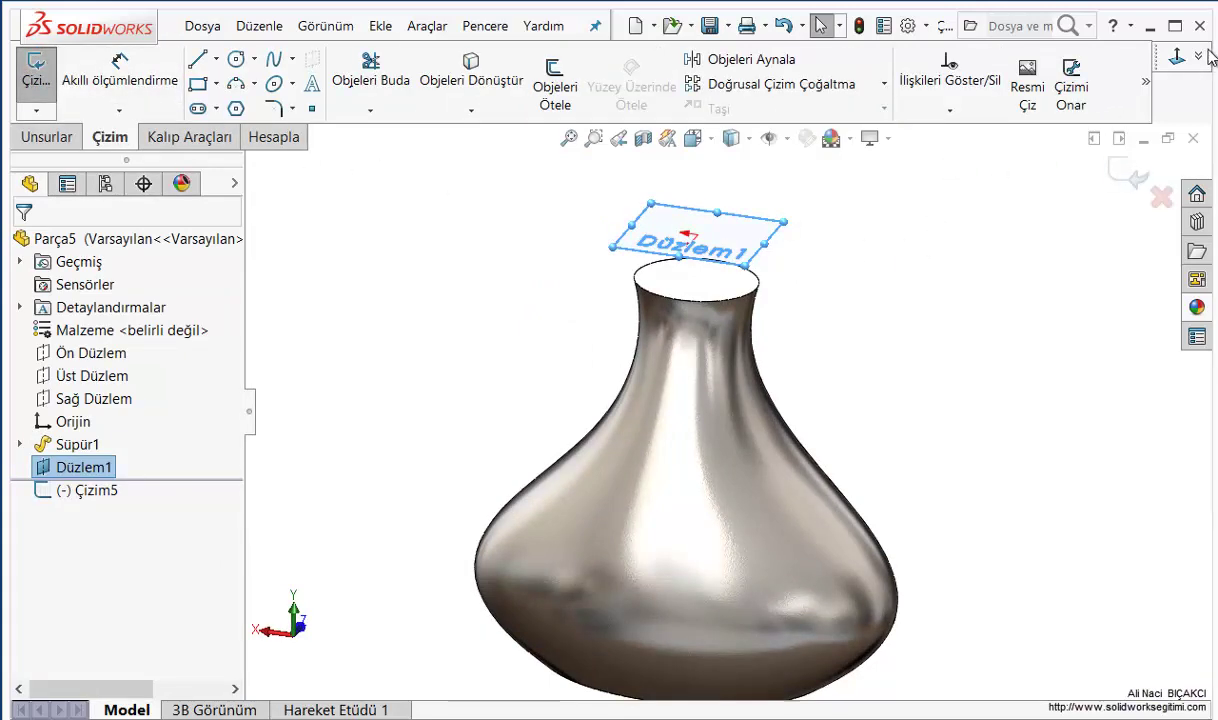
{"action": "left_click", "coordinate": [1176, 58]}
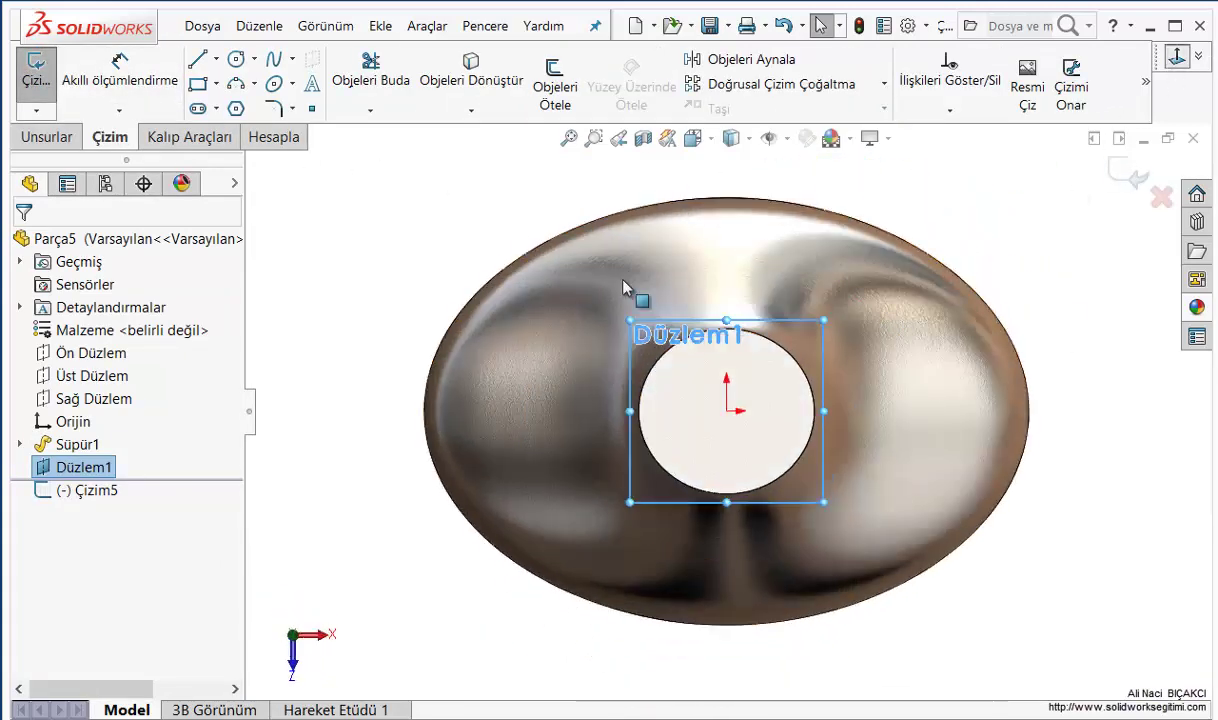
{"action": "left_click", "coordinate": [236, 59]}
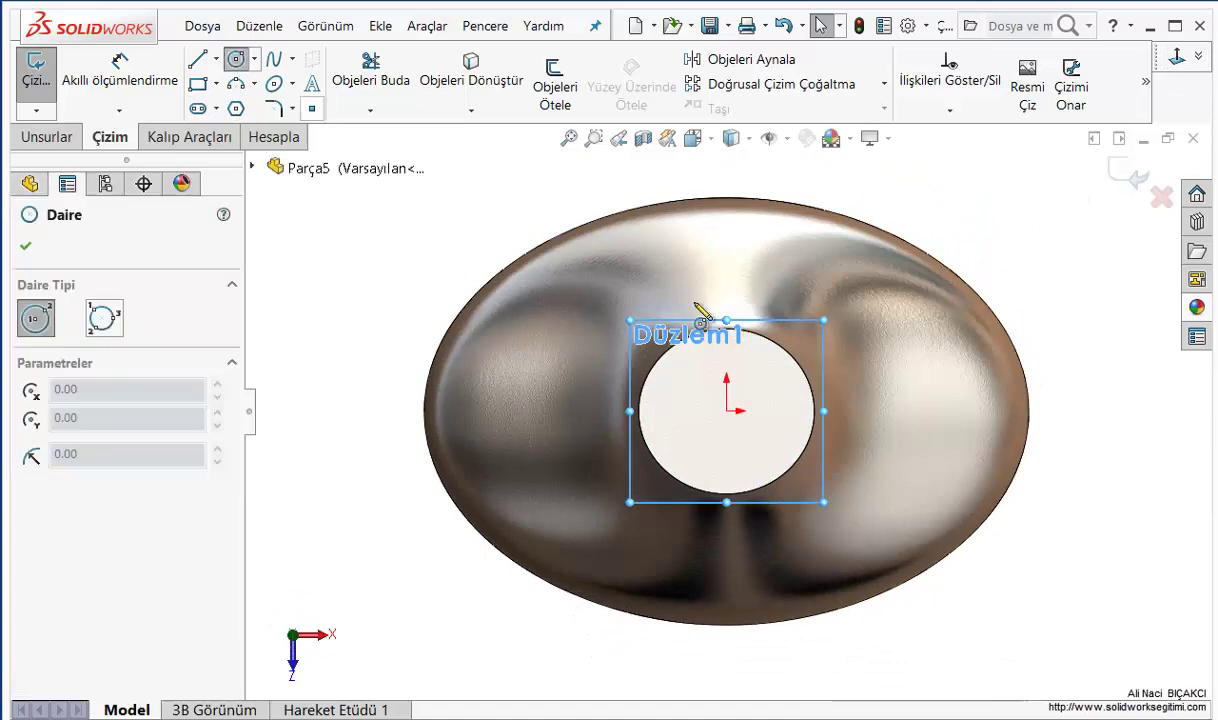
{"action": "left_click", "coordinate": [726, 410]}
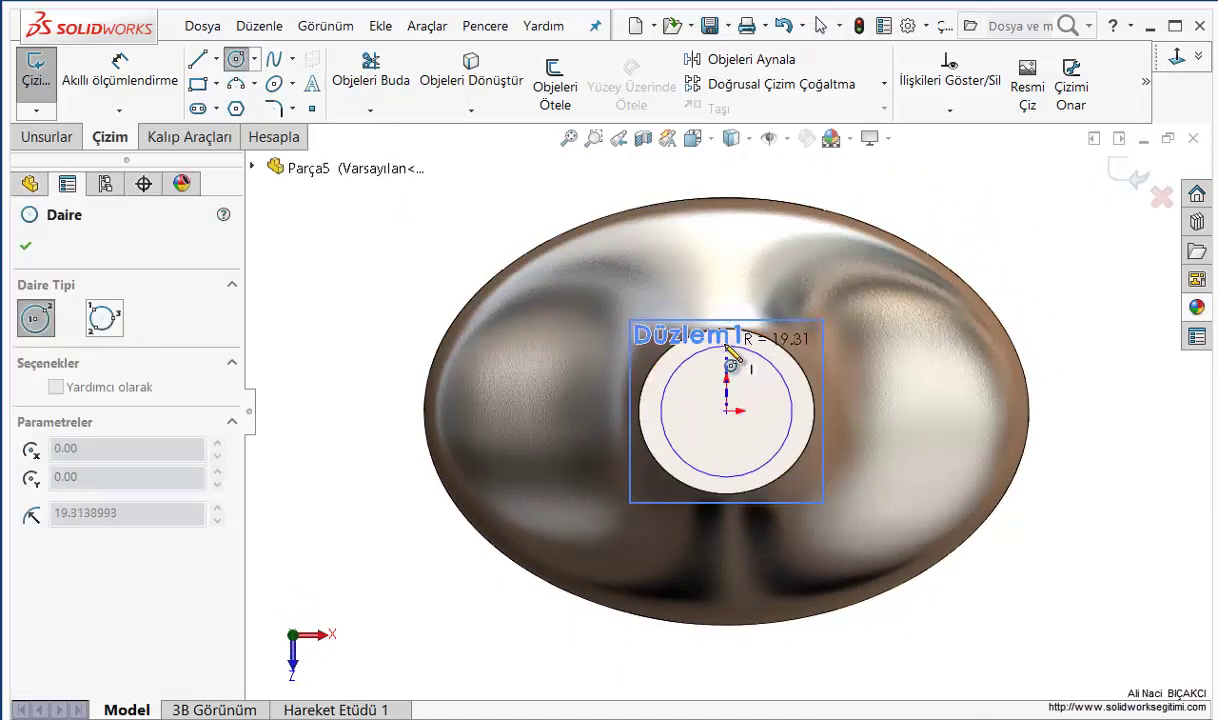
{"action": "left_click", "coordinate": [731, 349]}
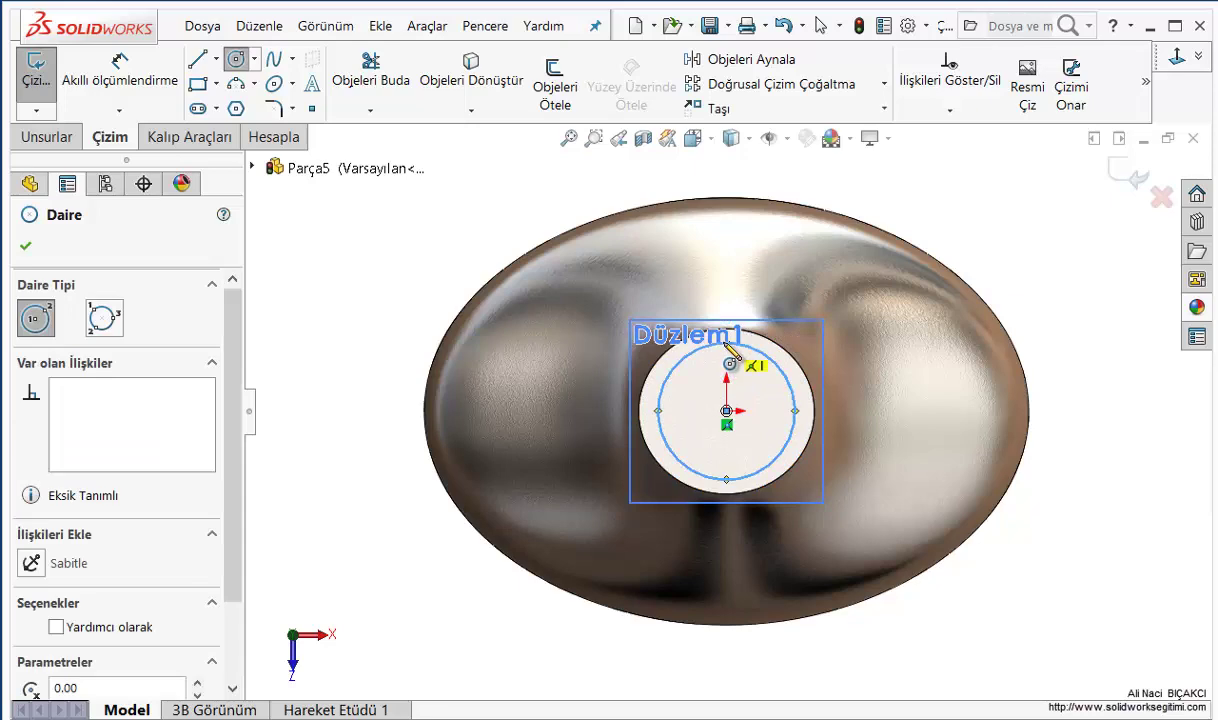
{"action": "key", "text": "Escape"}
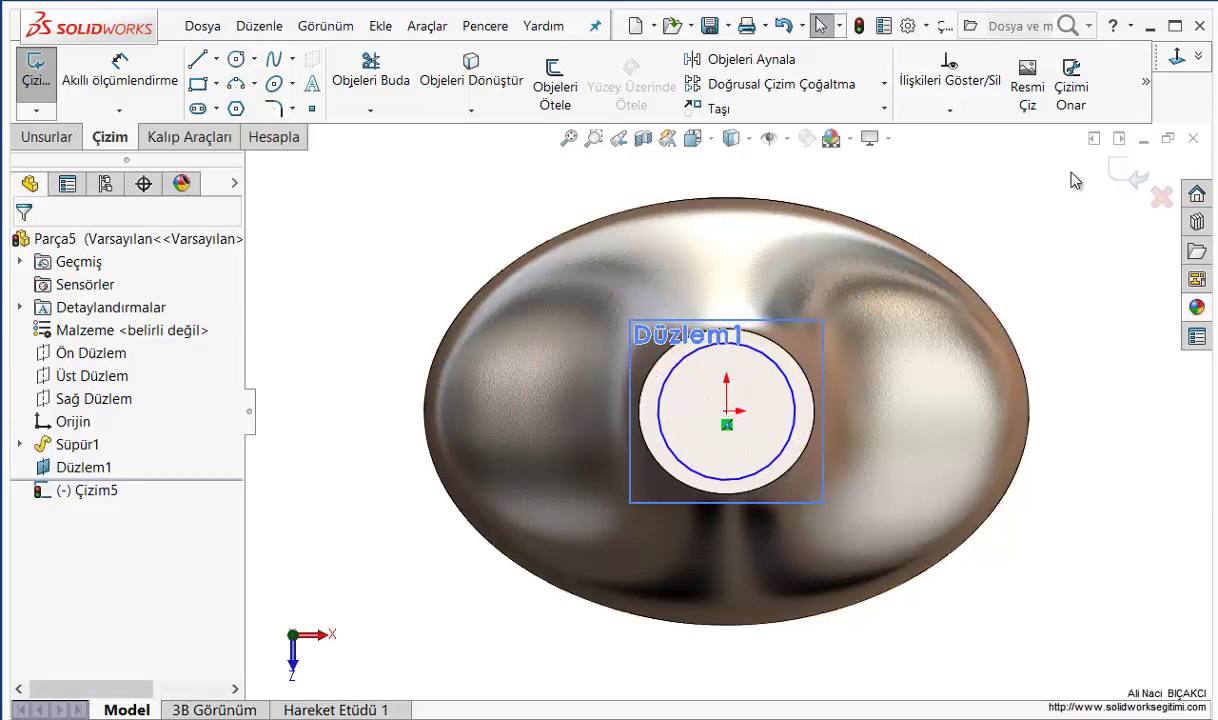
{"action": "key", "text": "ctrl+b"}
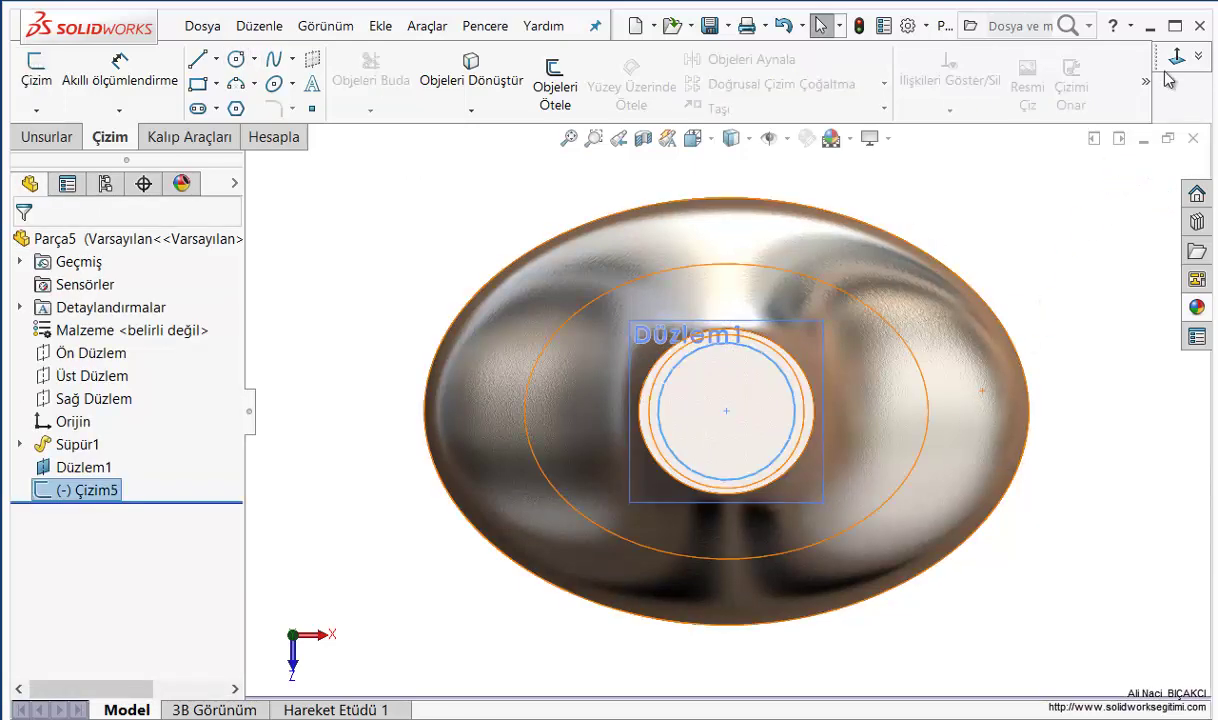
Switch to the isometric view and hide the Düzlem1 plane
{"action": "left_click", "coordinate": [1050, 116]}
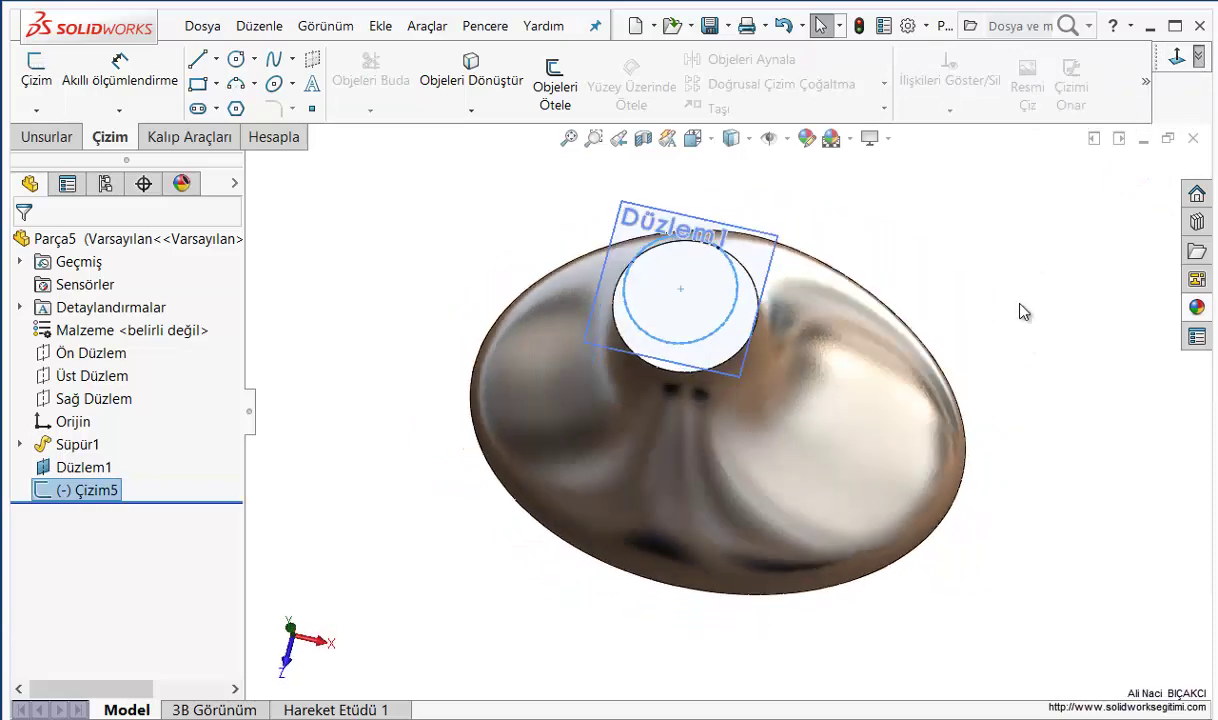
{"action": "scroll", "coordinate": [804, 364], "scroll_direction": "down", "scroll_amount": 3}
{"action": "right_click", "coordinate": [712, 222]}
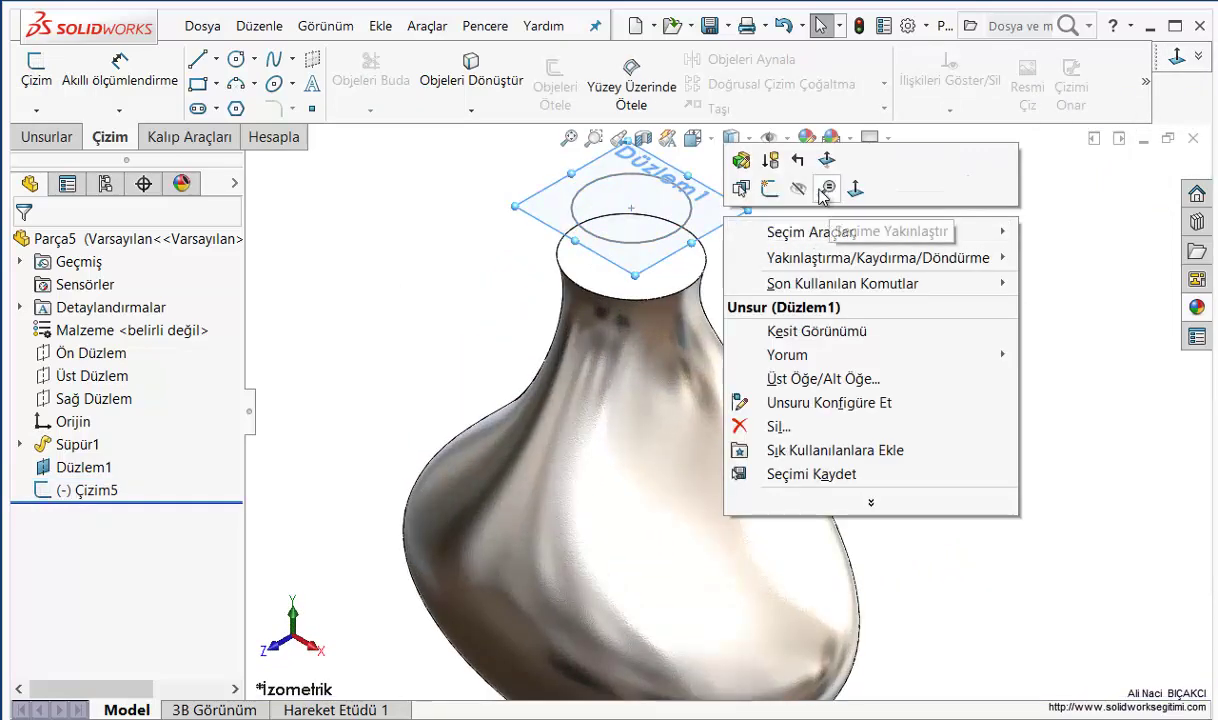
{"action": "key", "text": "Escape"}
{"action": "middle_click_drag", "start_coordinate": [846, 337], "coordinate": [905, 397], "text": "ctrl"}
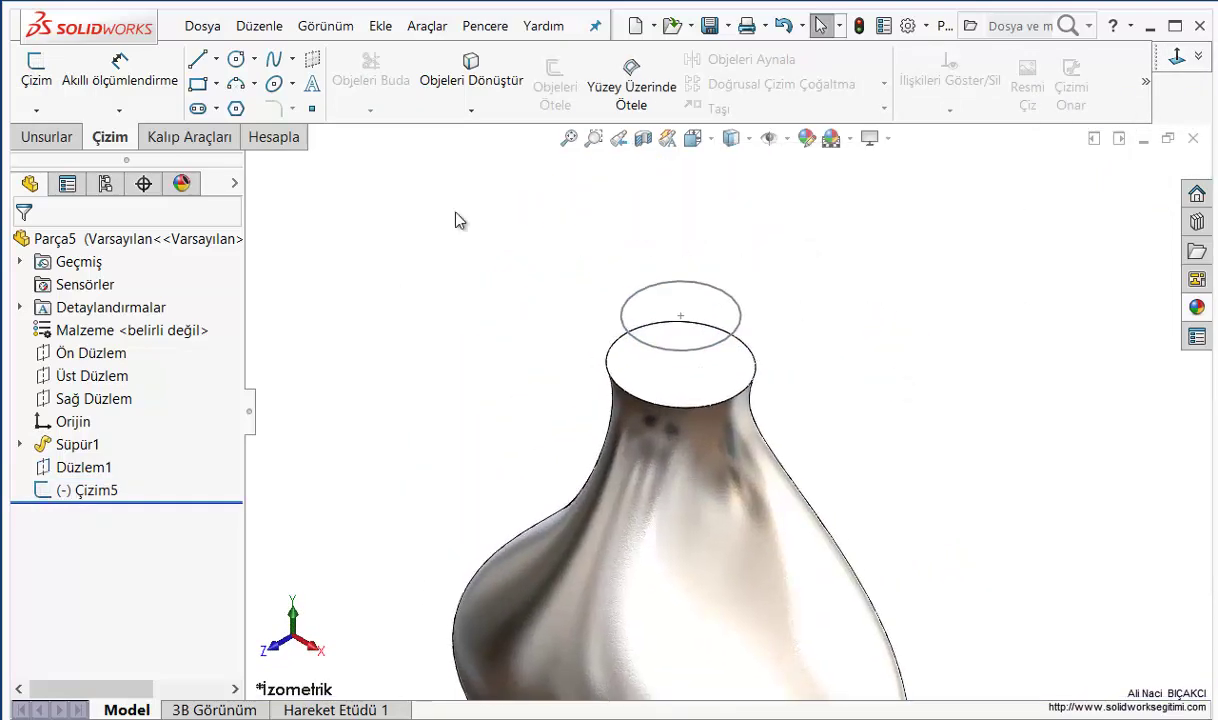
Loft from the vase's top face to circle Çizim5, aligning connectors in top view, creating Loft1
{"action": "left_click", "coordinate": [46, 137]}
{"action": "left_click", "coordinate": [260, 90]}
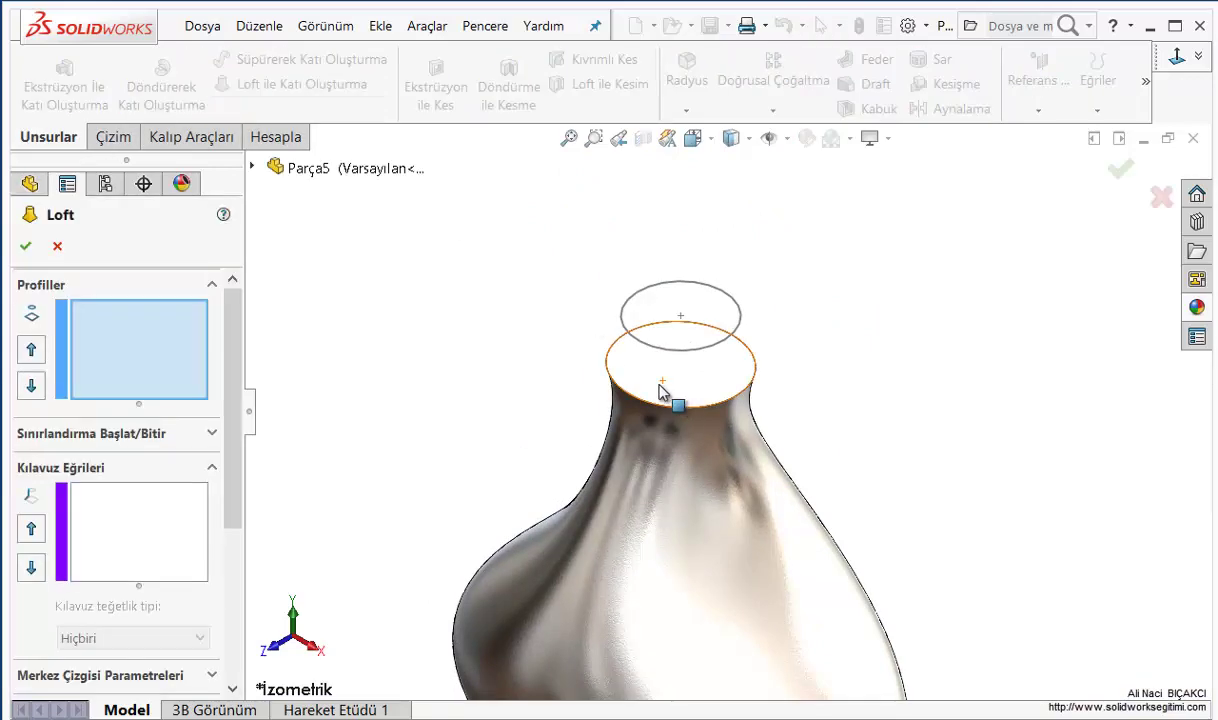
{"action": "left_click", "coordinate": [630, 380]}
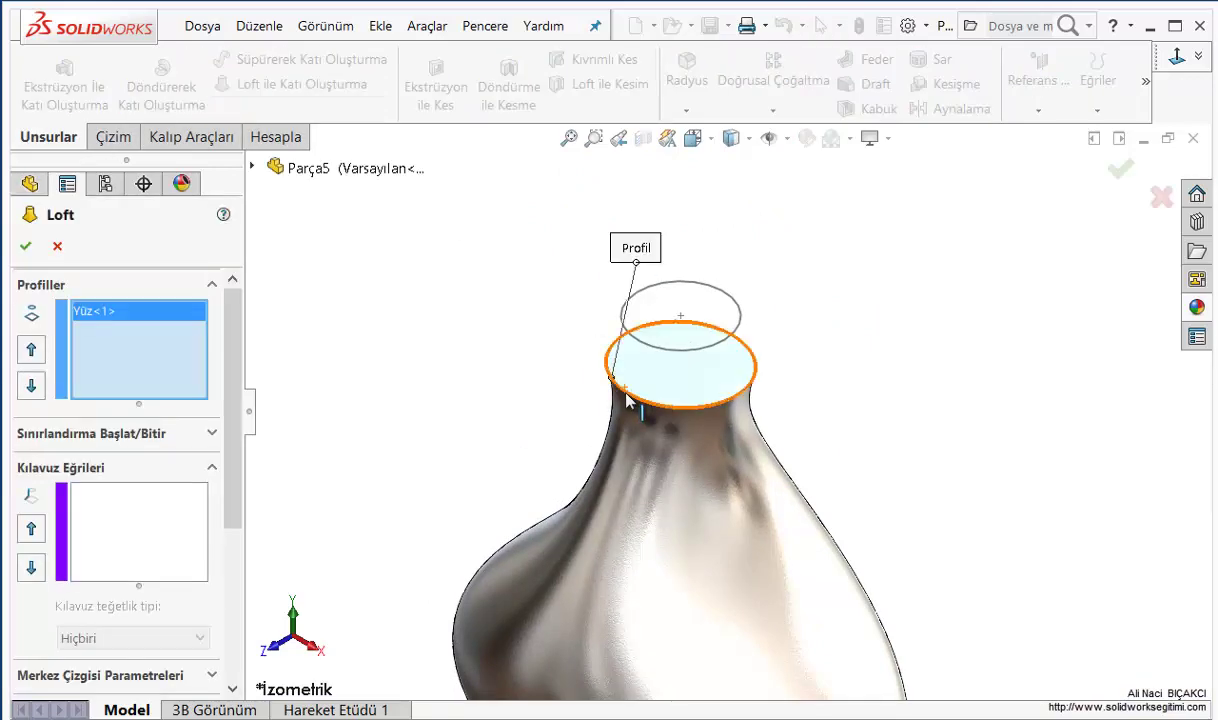
{"action": "left_click", "coordinate": [635, 337]}
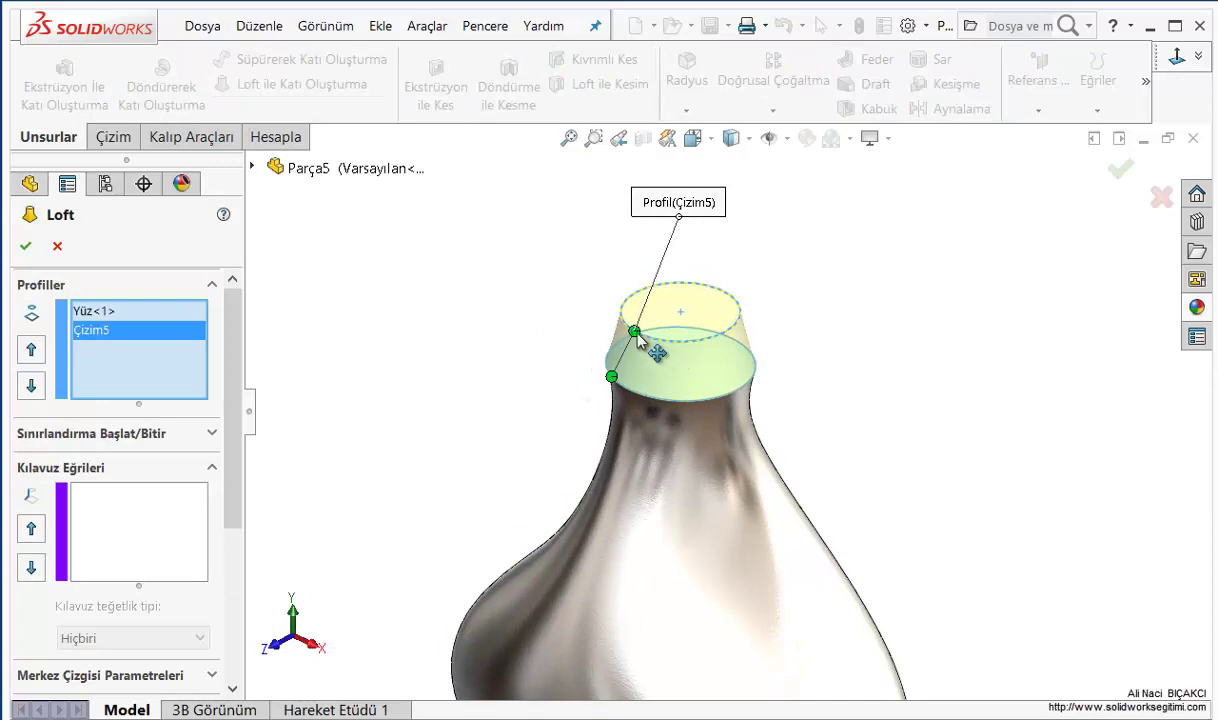
{"action": "left_click_drag", "start_coordinate": [636, 334], "coordinate": [648, 337]}
{"action": "left_click", "coordinate": [1199, 60]}
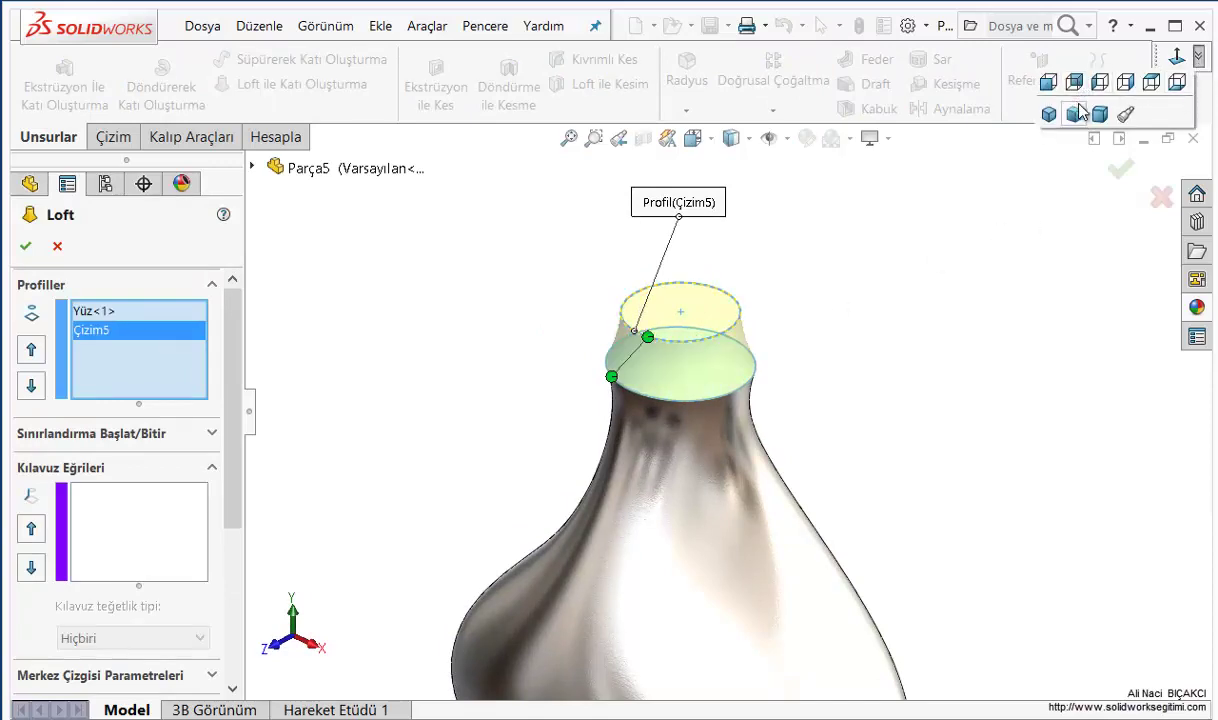
{"action": "left_click", "coordinate": [1151, 84]}
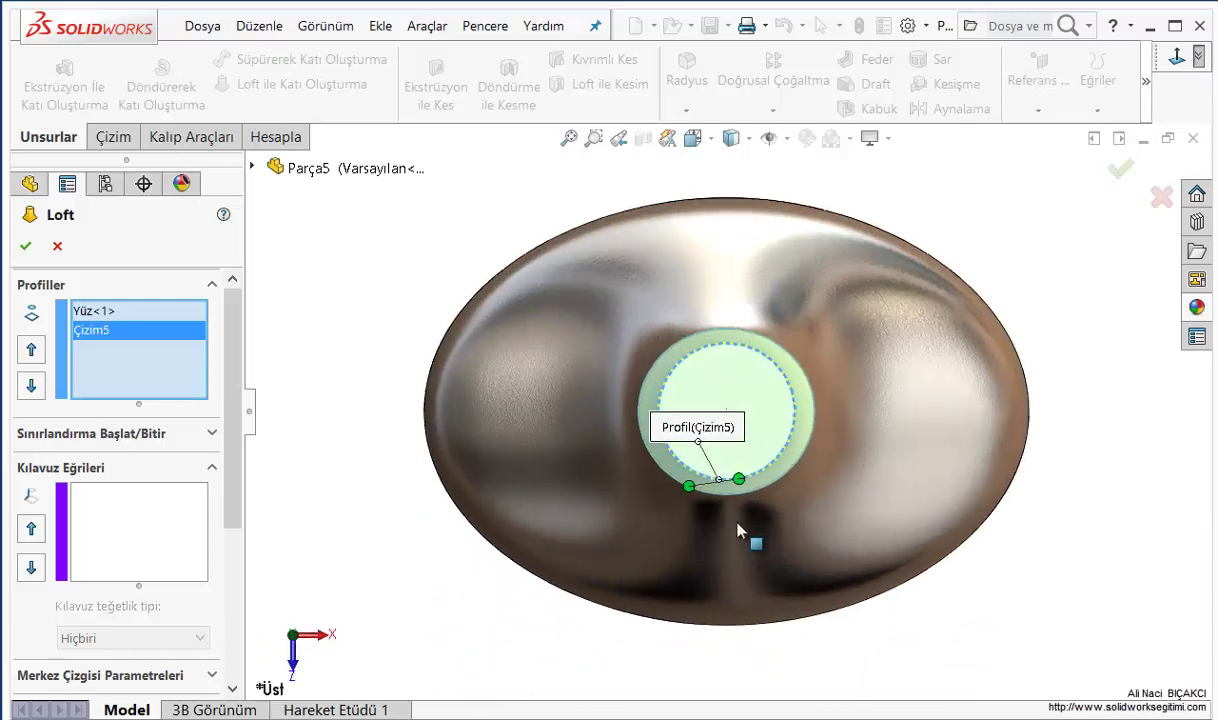
{"action": "left_click_drag", "start_coordinate": [708, 494], "coordinate": [741, 500]}
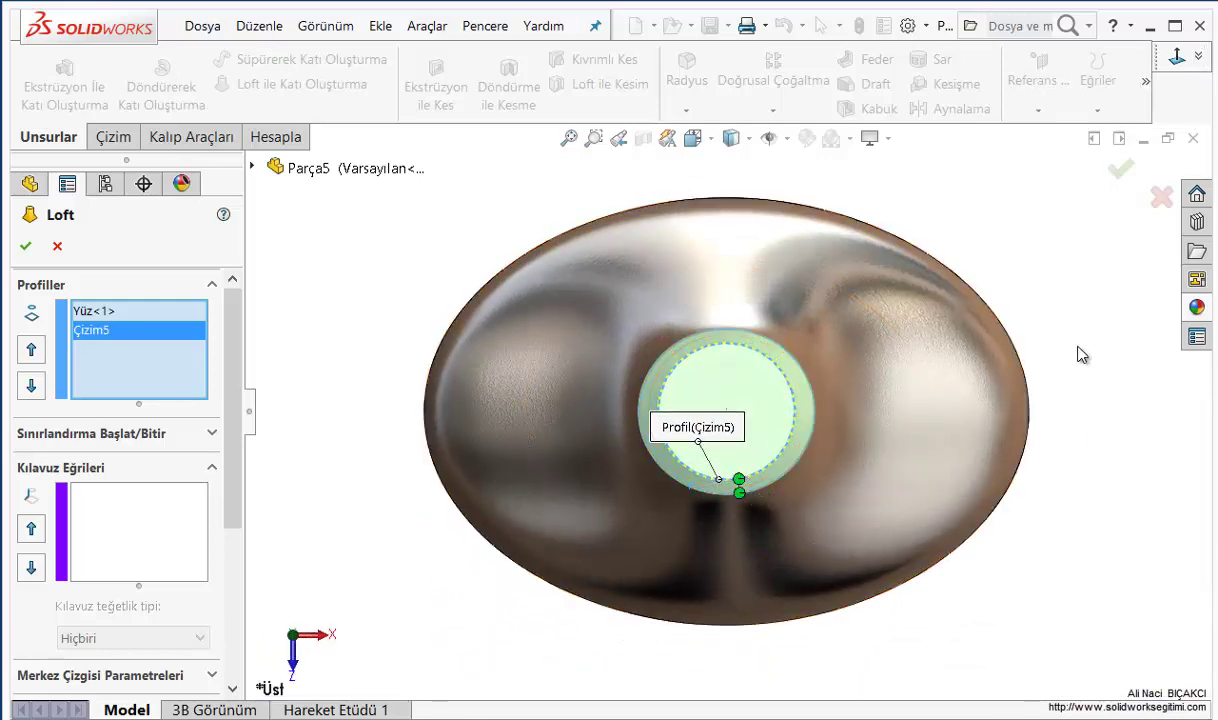
{"action": "left_click", "coordinate": [1123, 176]}
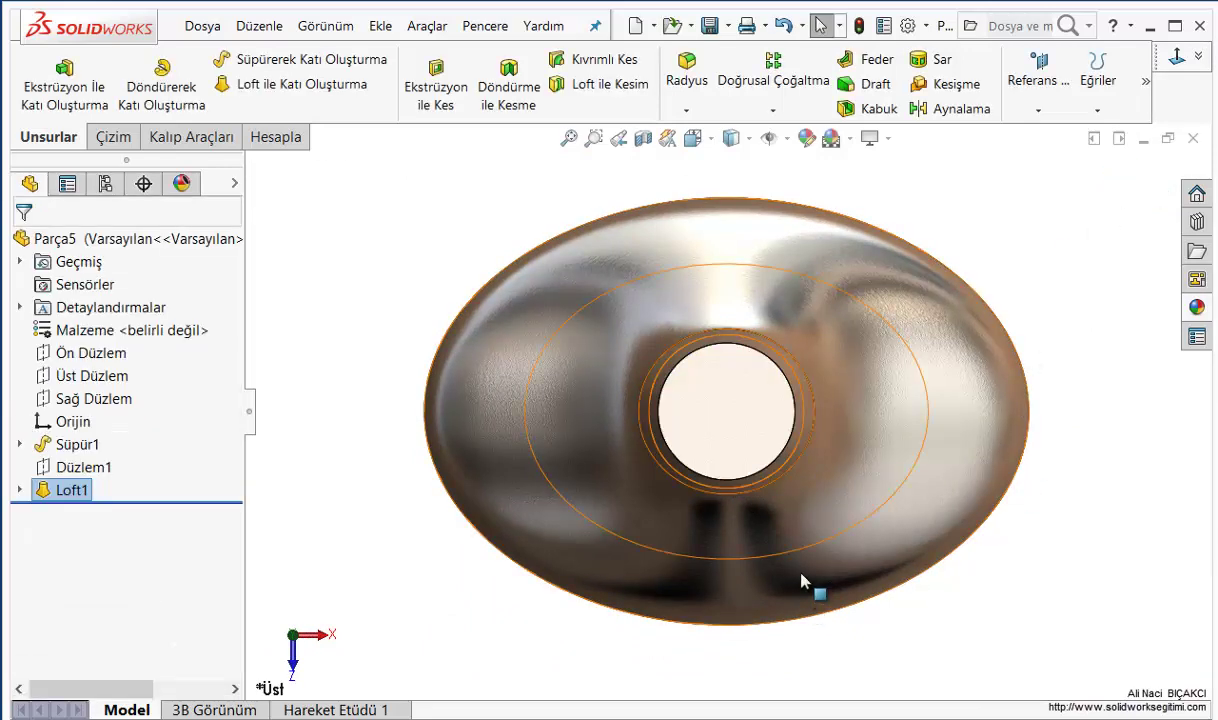
Add a 20 mm face fillet, Radyus1, between the bottle body face and the neck collar face
{"action": "middle_click_drag", "start_coordinate": [801, 582], "coordinate": [788, 484]}
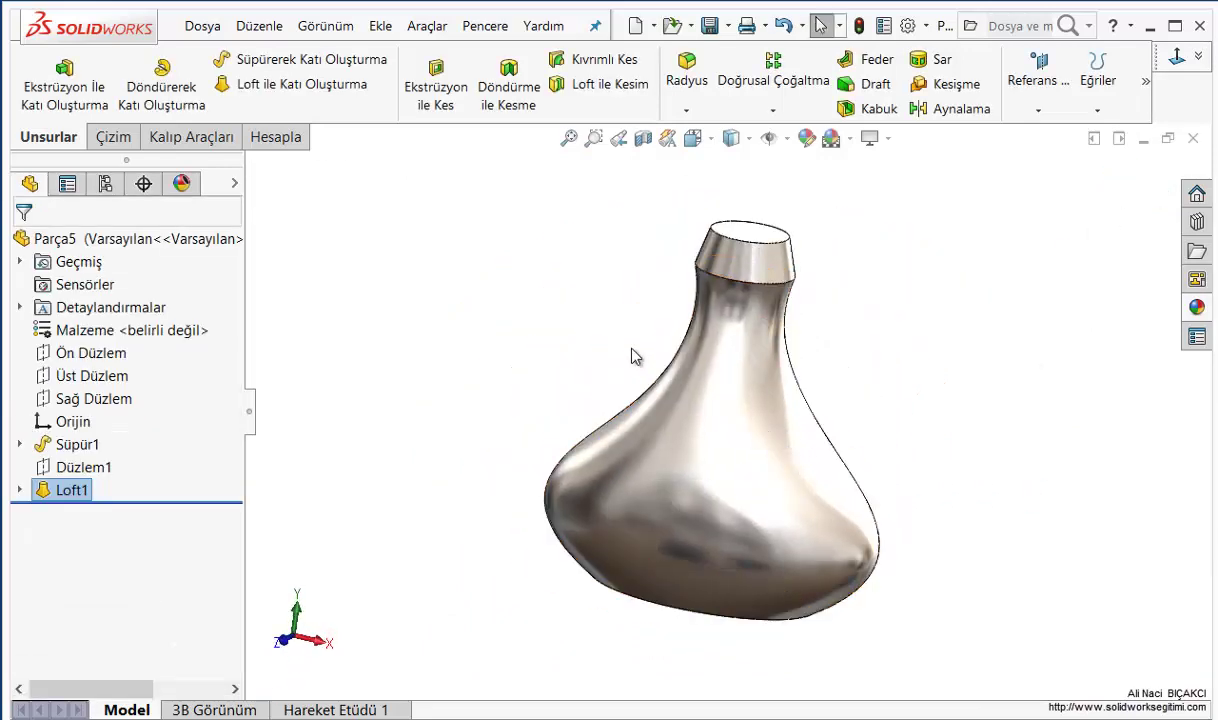
{"action": "middle_click_drag", "start_coordinate": [633, 357], "coordinate": [653, 307]}
{"action": "scroll", "coordinate": [715, 245], "scroll_direction": "down", "scroll_amount": 2}
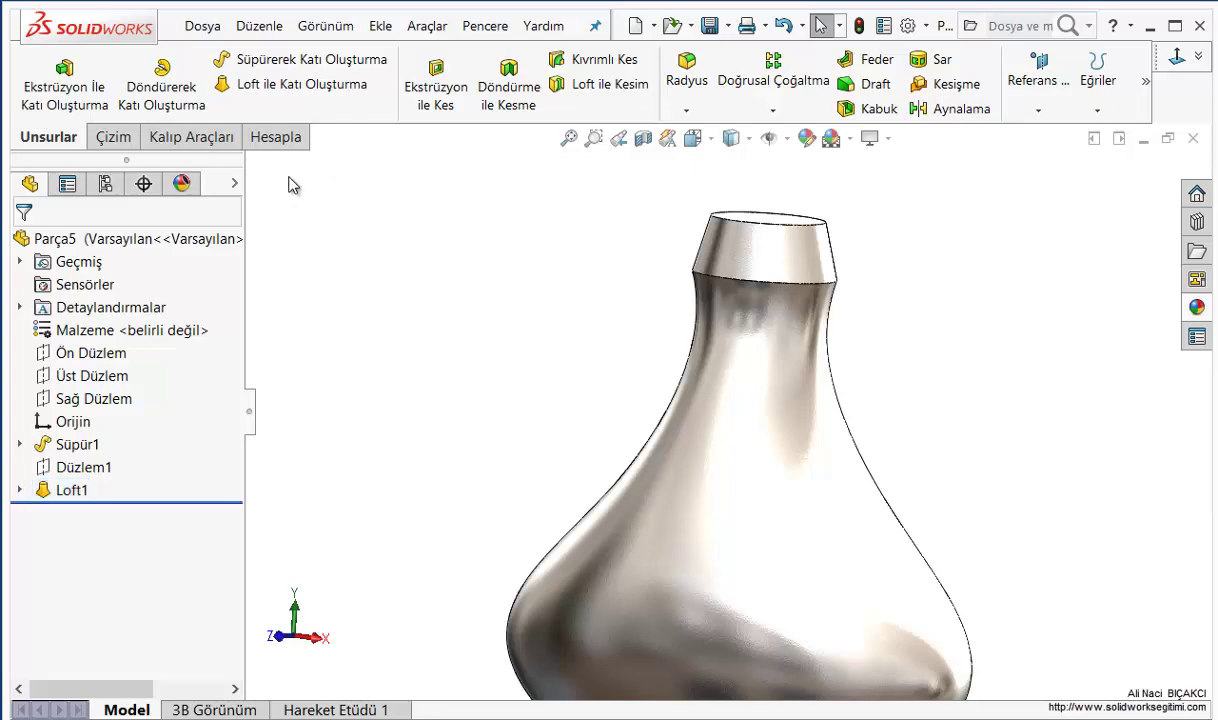
{"action": "left_click", "coordinate": [690, 62]}
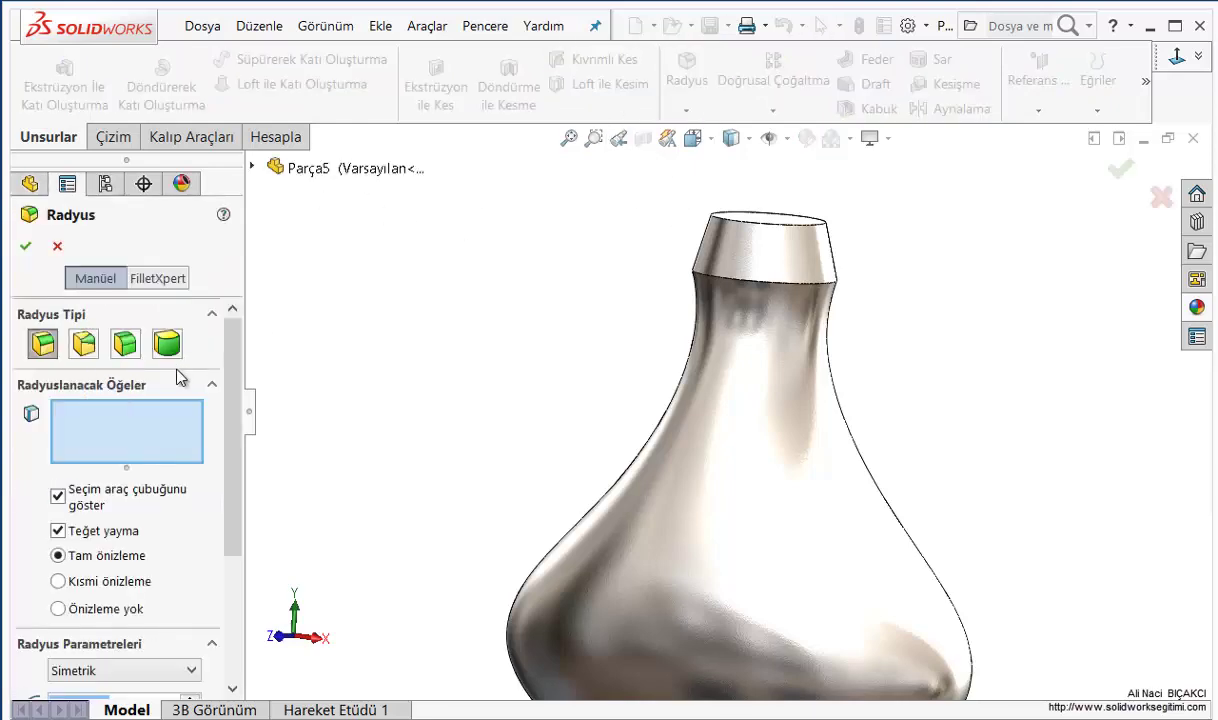
{"action": "left_click", "coordinate": [126, 350]}
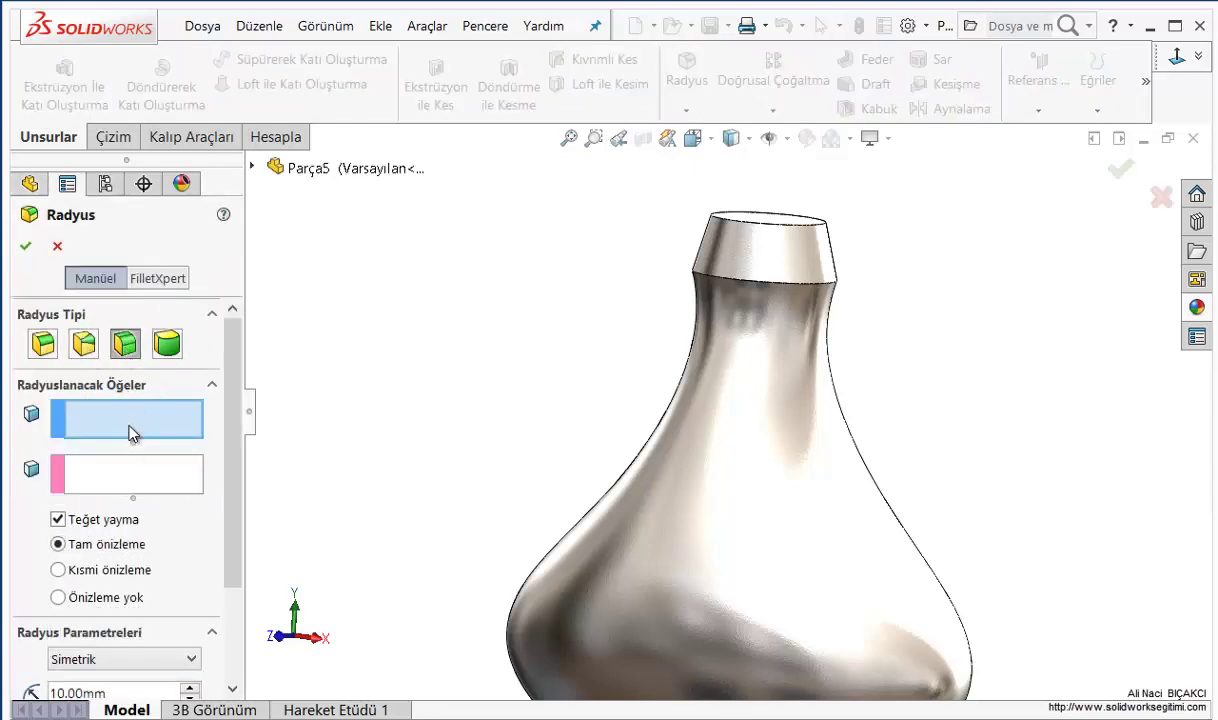
{"action": "left_click", "coordinate": [738, 321]}
{"action": "left_click", "coordinate": [168, 468]}
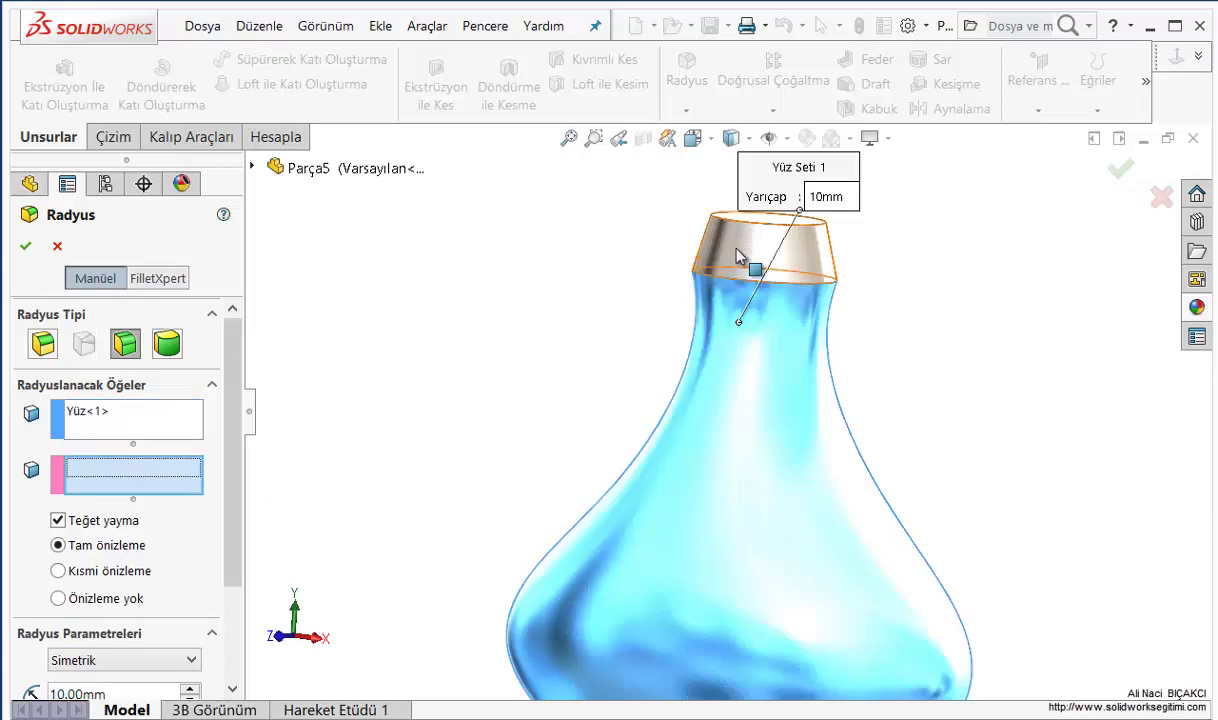
{"action": "left_click", "coordinate": [708, 265]}
{"action": "scroll", "coordinate": [214, 452], "scroll_direction": "down", "scroll_amount": 3}
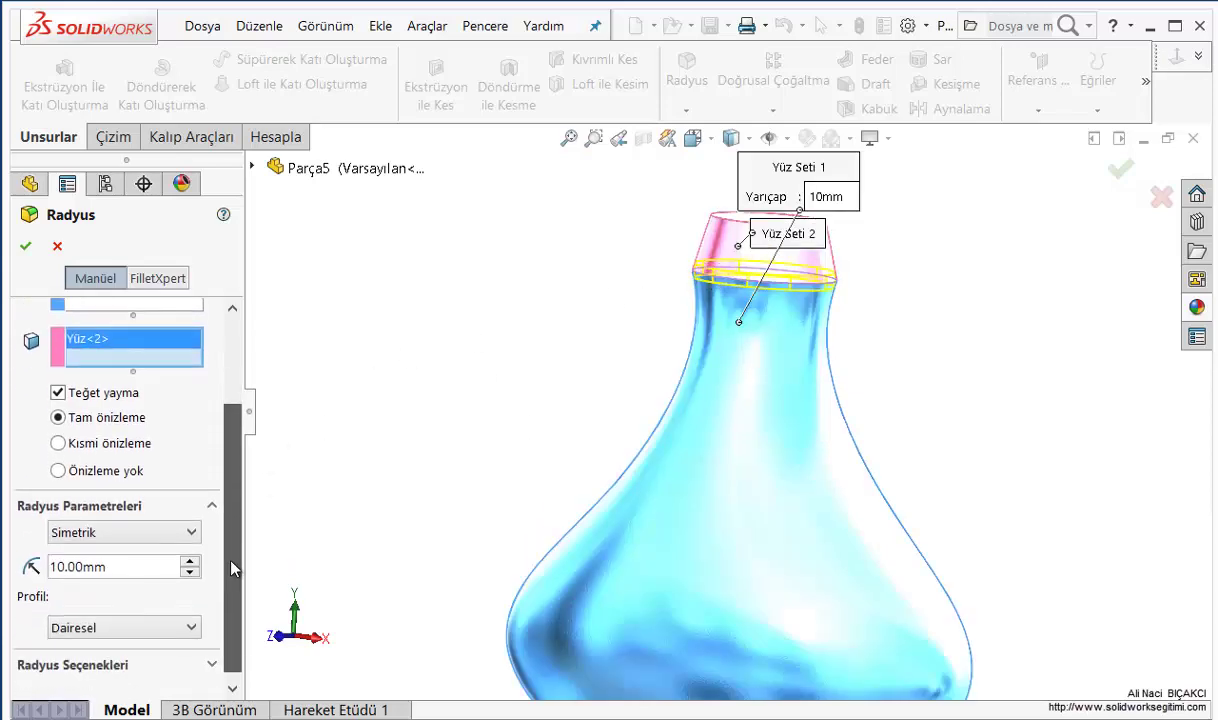
{"action": "left_click", "coordinate": [190, 563]}
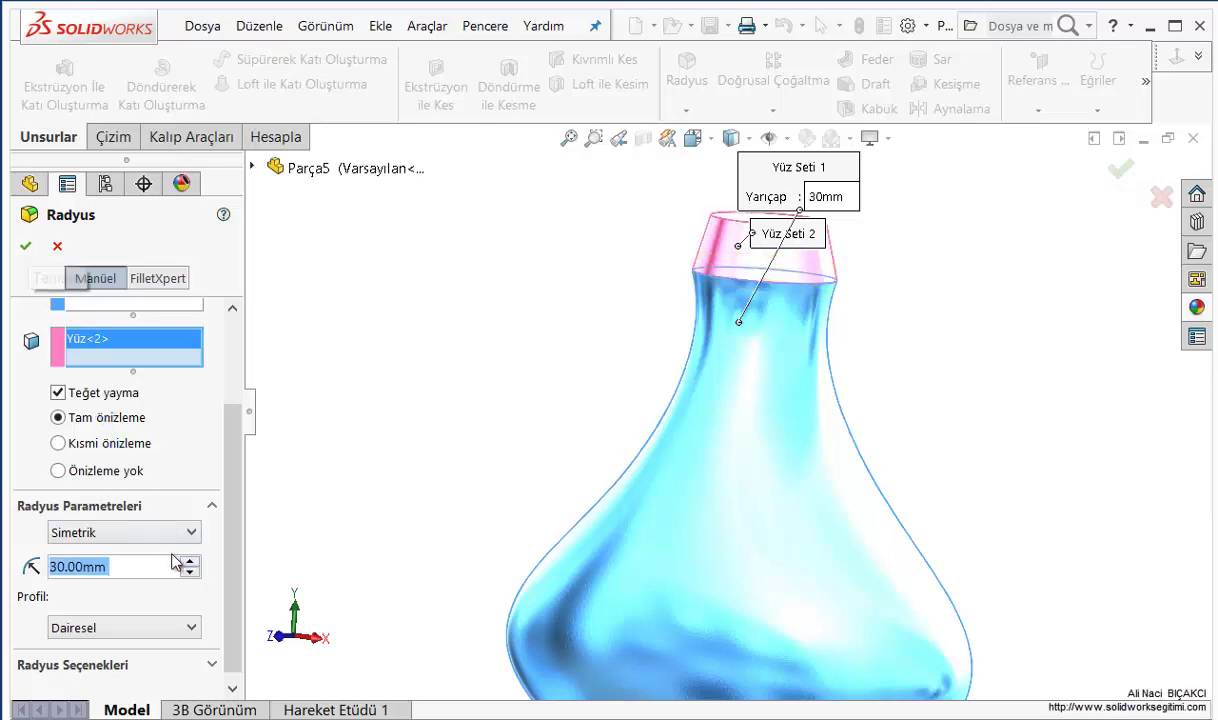
{"action": "left_click", "coordinate": [189, 572]}
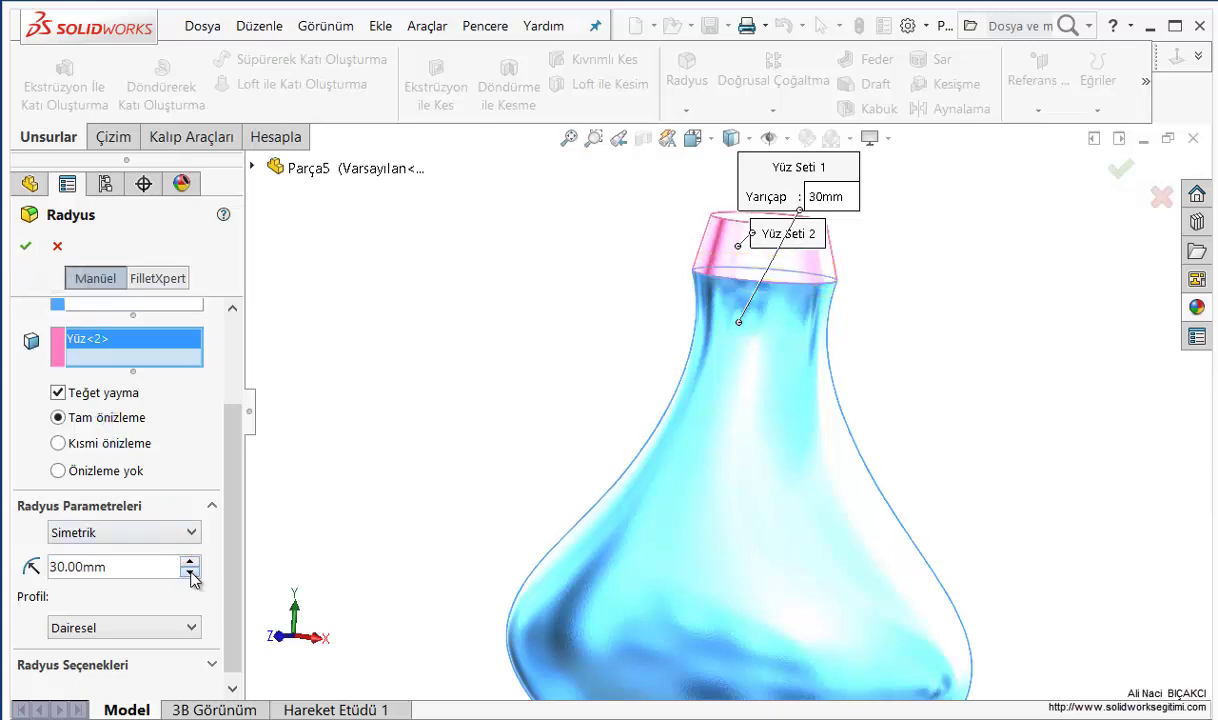
{"action": "left_click", "coordinate": [25, 245]}
{"action": "scroll", "coordinate": [658, 334], "scroll_direction": "up", "scroll_amount": 3}
{"action": "middle_click_drag", "start_coordinate": [794, 272], "coordinate": [757, 295]}
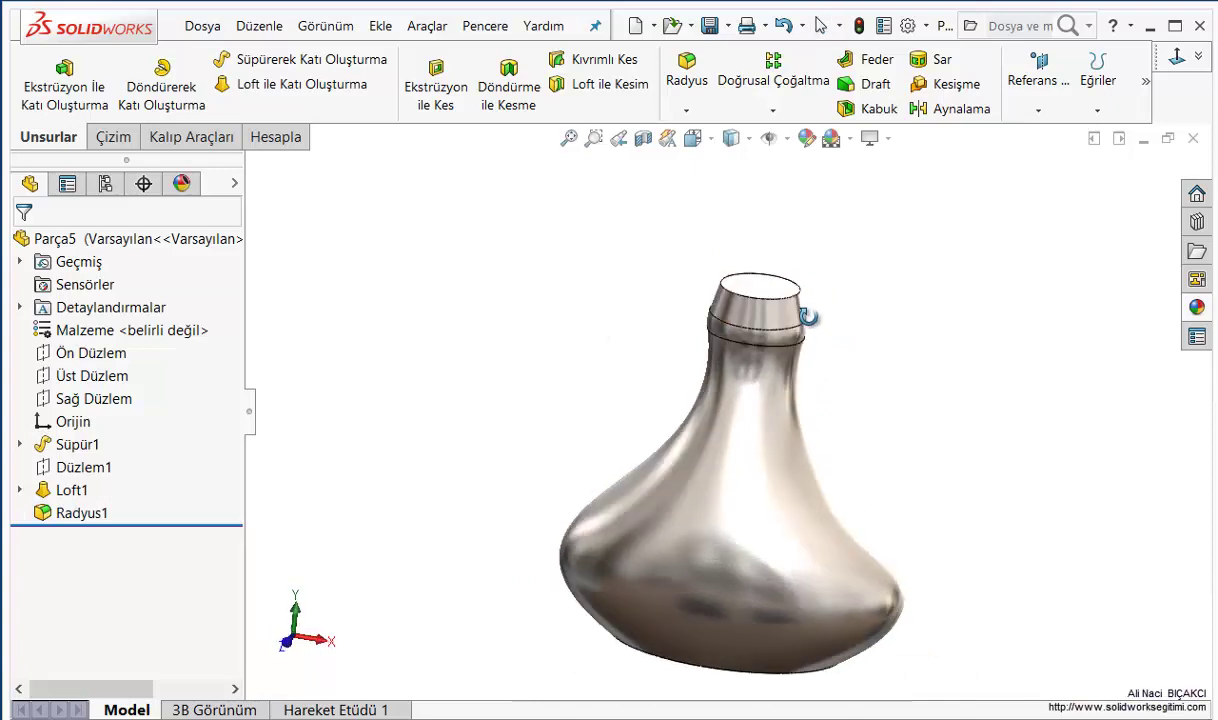
Sketch a centred circle on the bottle's top neck face
{"action": "scroll", "coordinate": [757, 295], "scroll_direction": "down", "scroll_amount": 3}
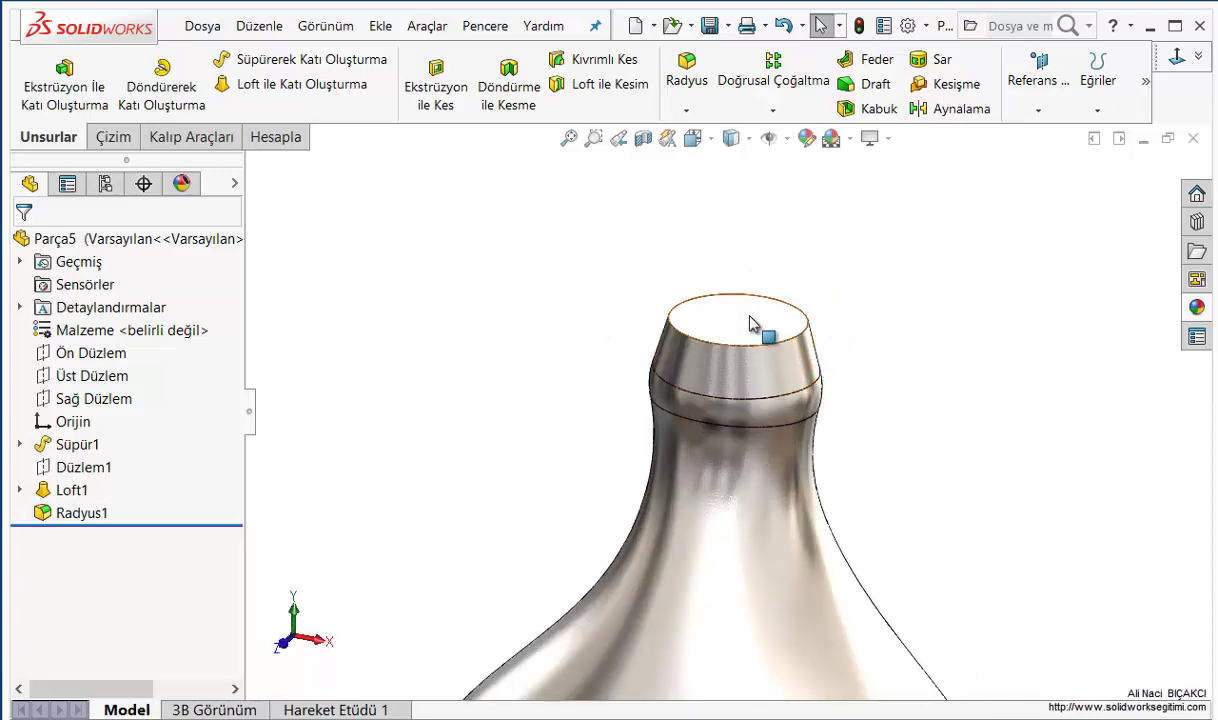
{"action": "left_click", "coordinate": [750, 322]}
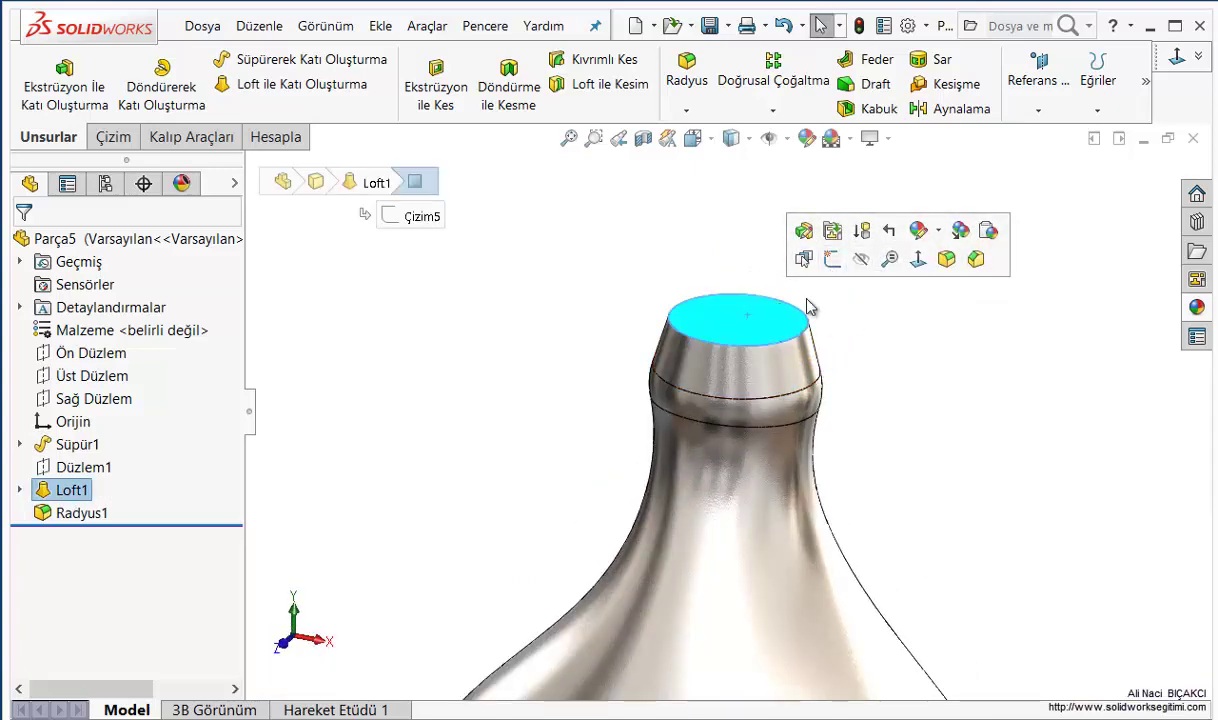
{"action": "left_click", "coordinate": [832, 262]}
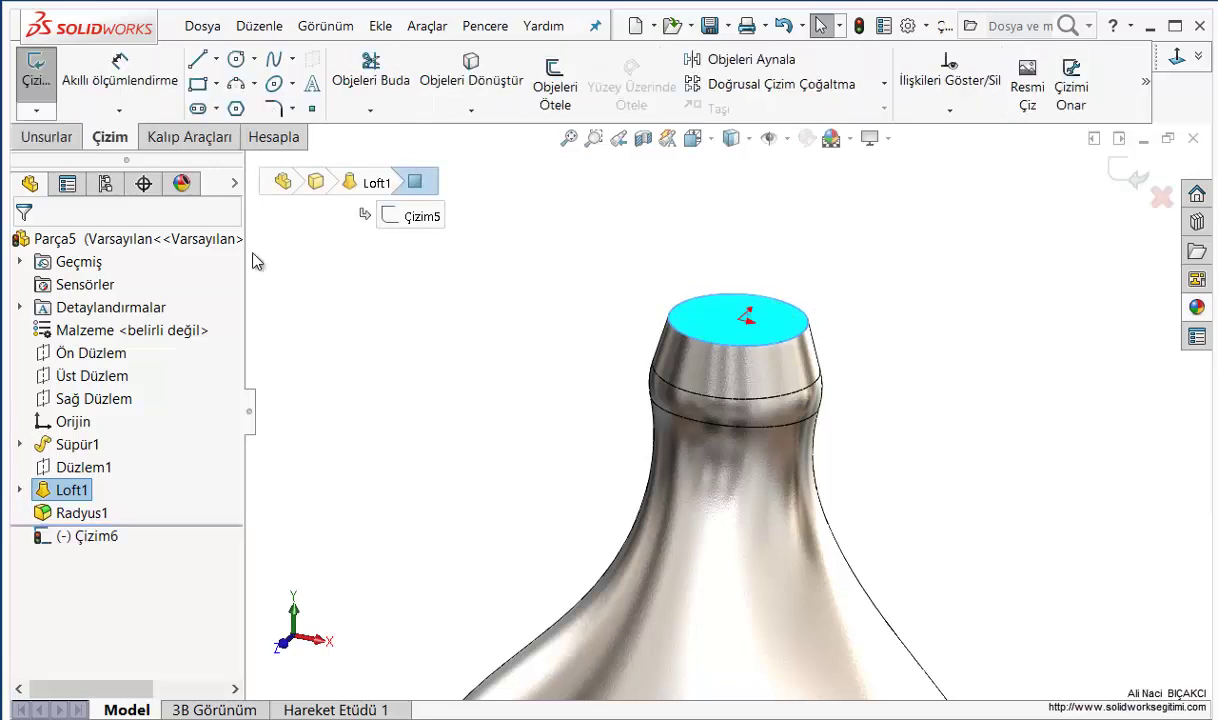
{"action": "left_click", "coordinate": [237, 59]}
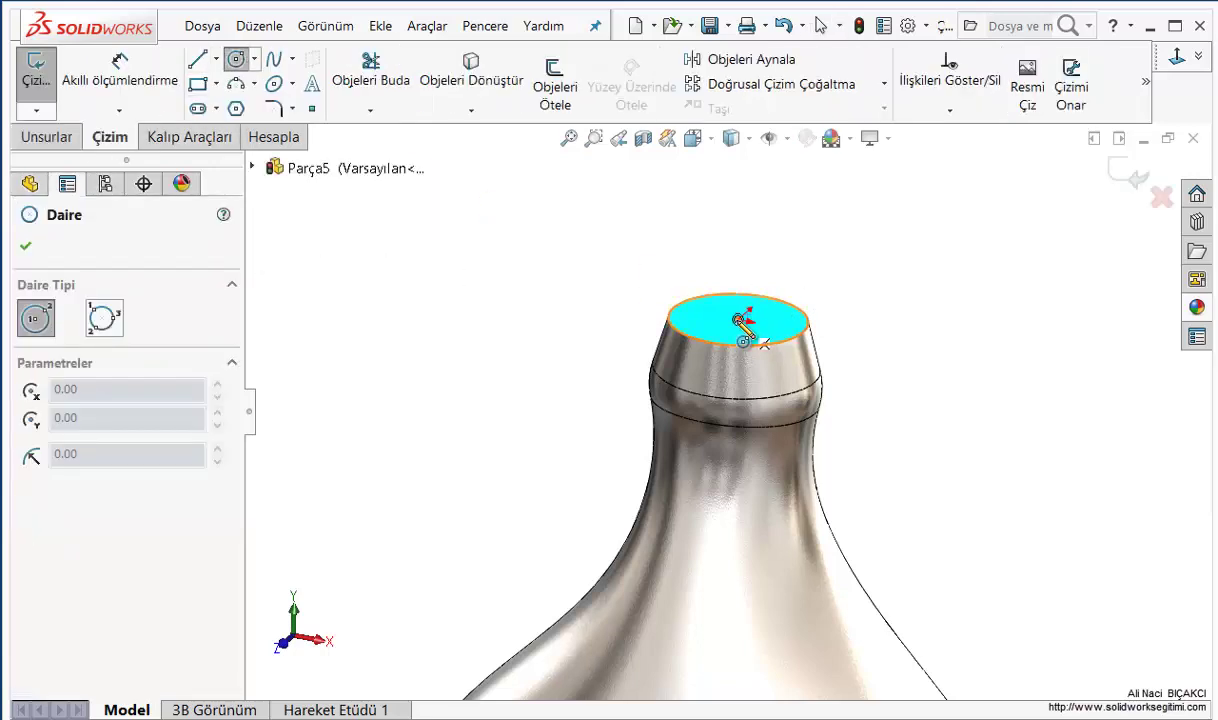
{"action": "left_click", "coordinate": [740, 320]}
{"action": "left_click", "coordinate": [722, 314]}
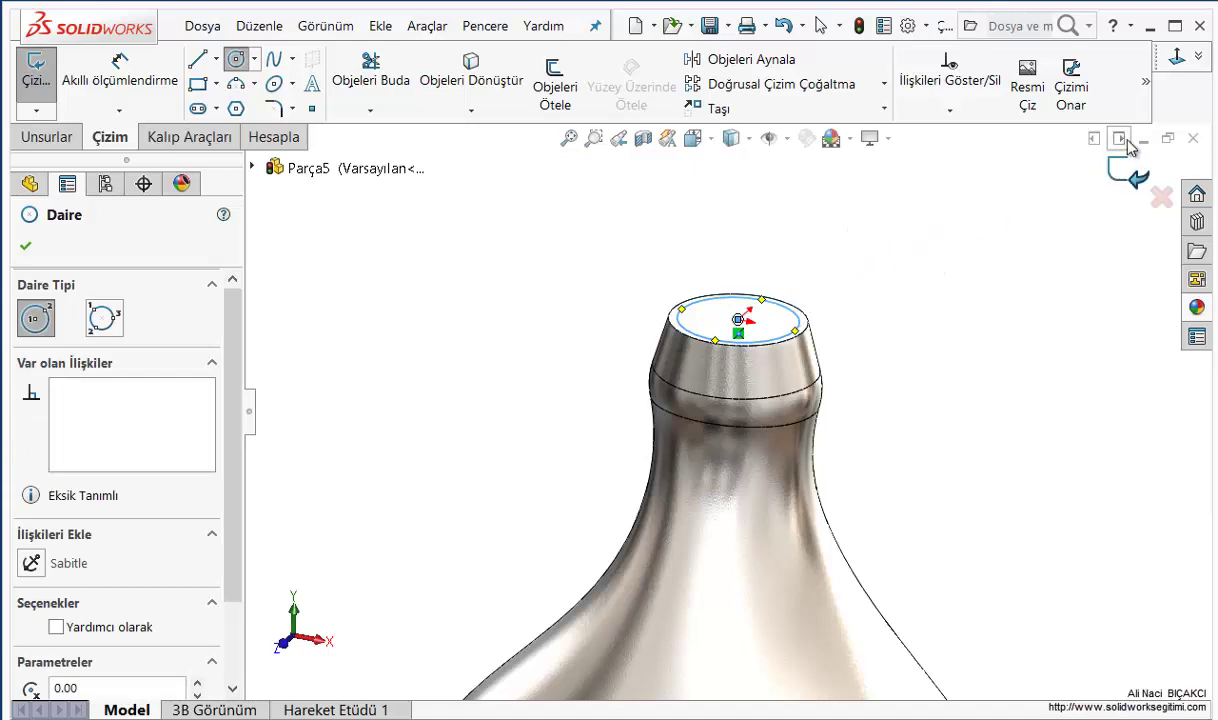
{"action": "left_click", "coordinate": [1133, 176]}
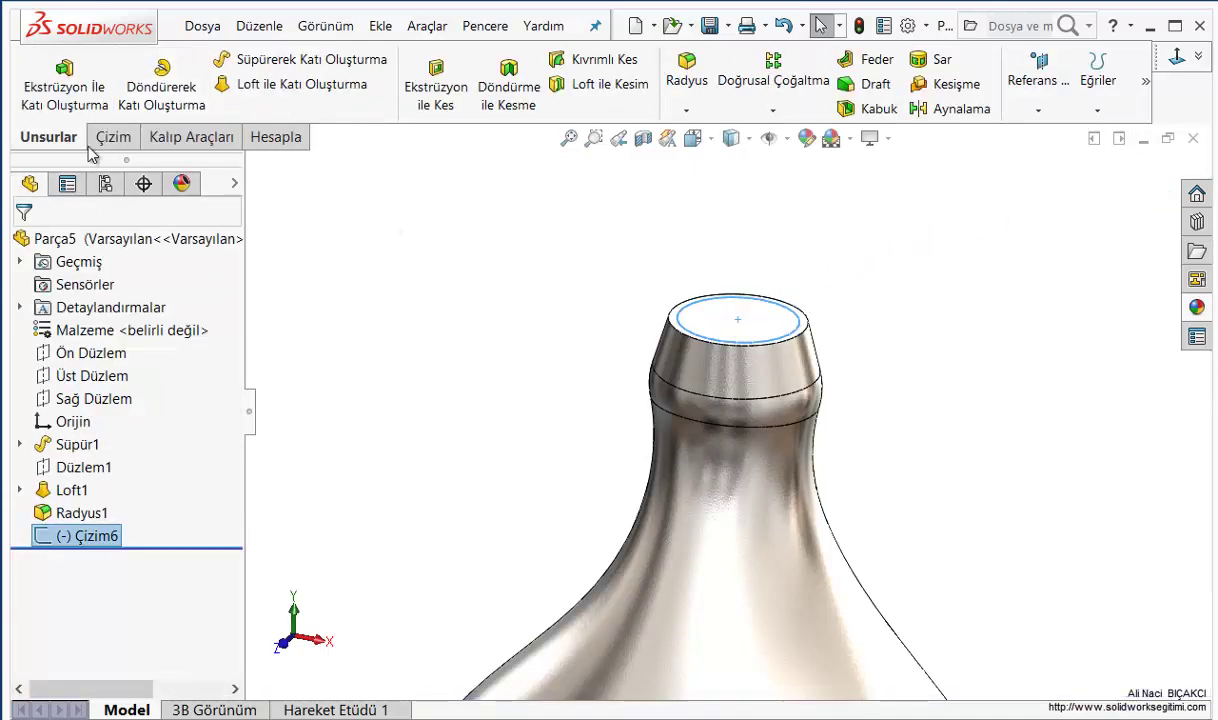
Extrude the circle upward 39 mm into a cylindrical neck
{"action": "left_click", "coordinate": [64, 80]}
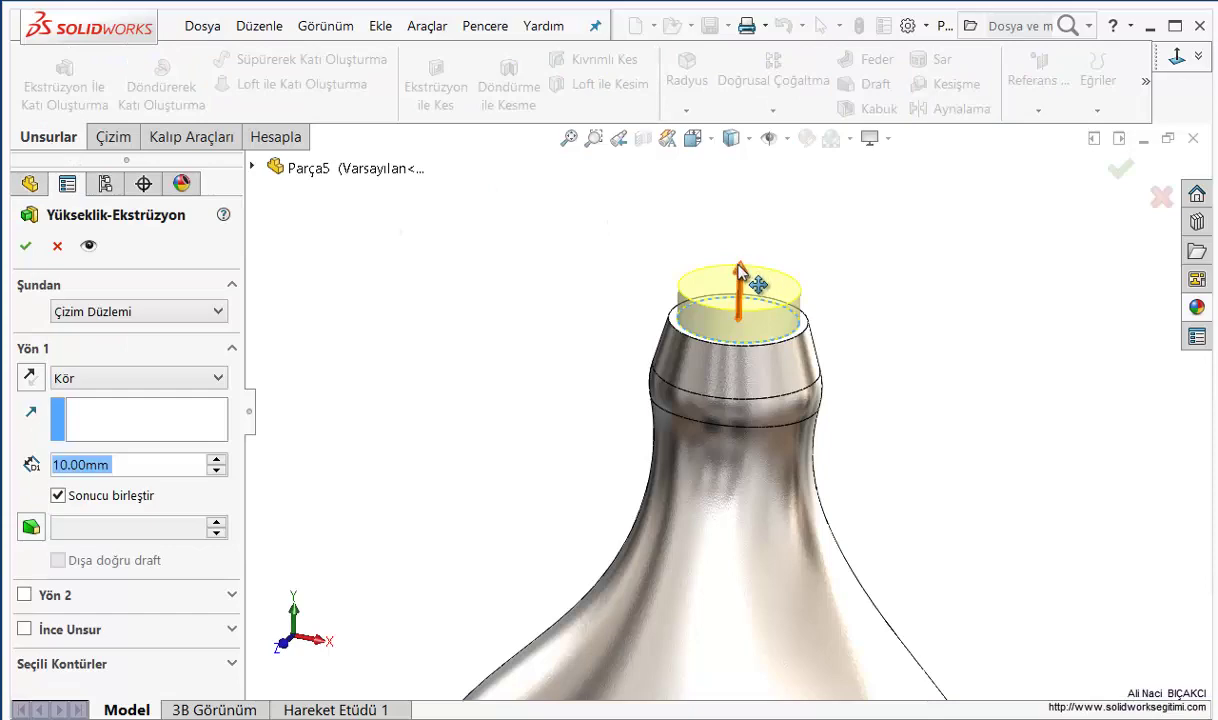
{"action": "left_click_drag", "start_coordinate": [740, 272], "coordinate": [742, 212]}
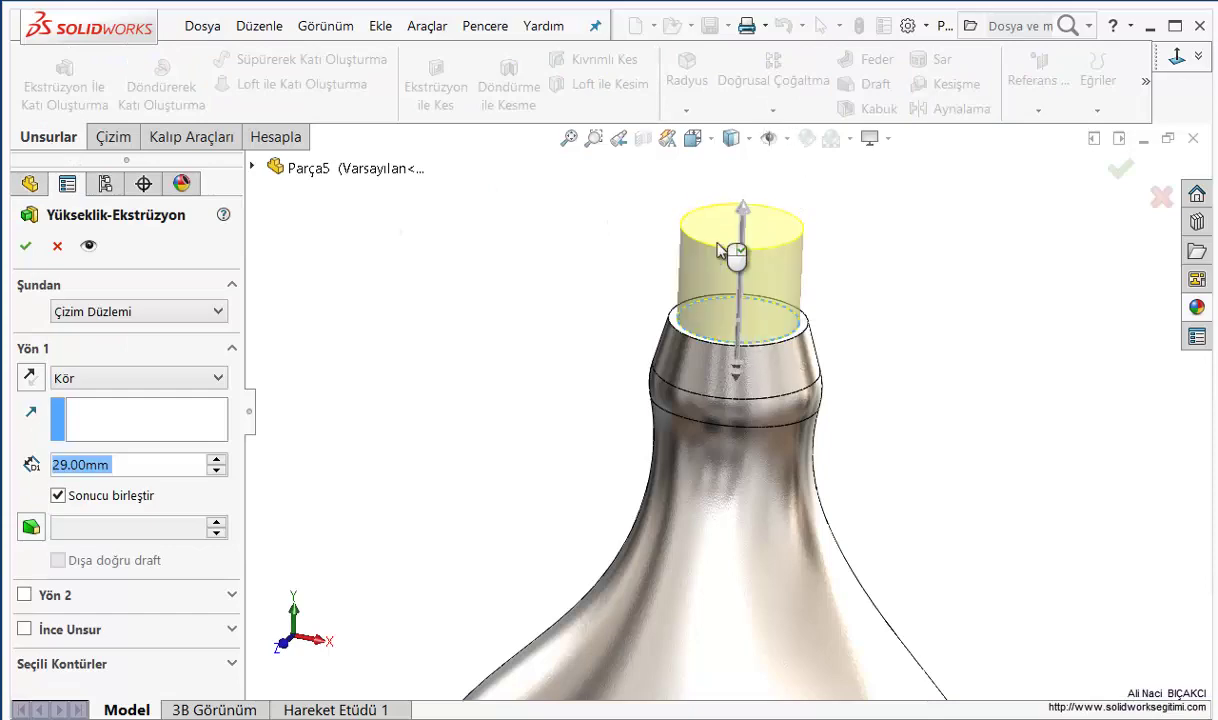
{"action": "left_click", "coordinate": [214, 462]}
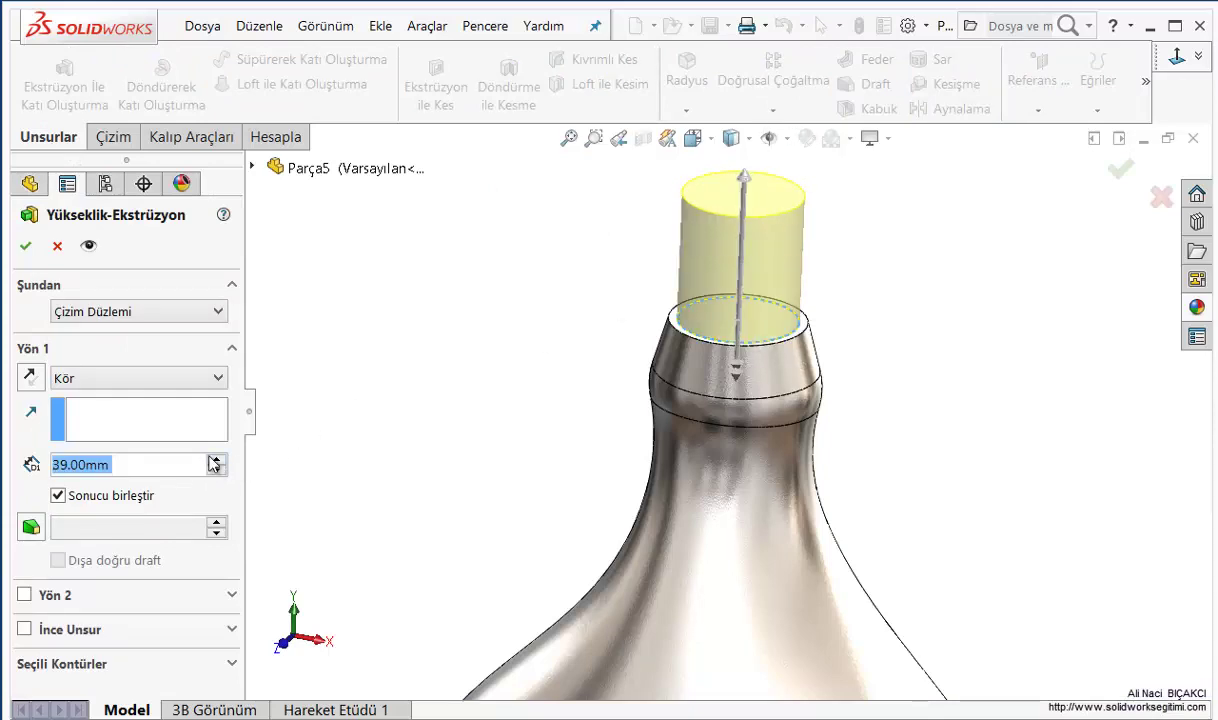
{"action": "type", "text": "3"}
{"action": "key", "text": "Return"}
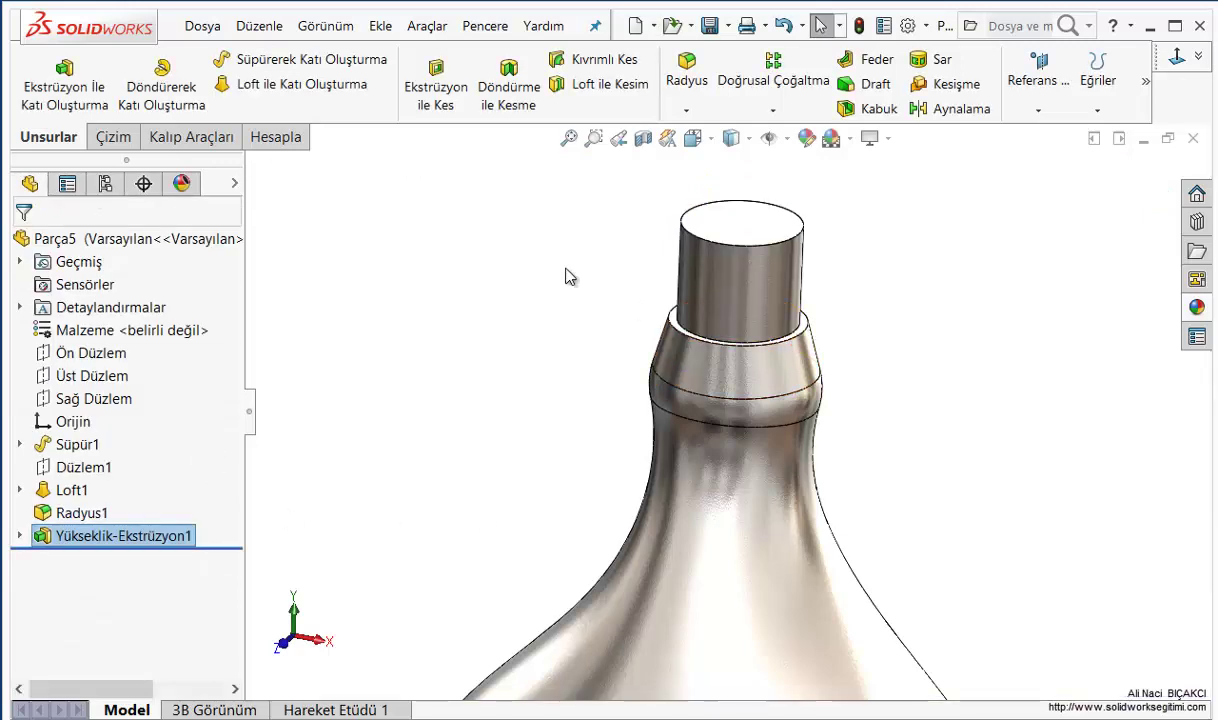
{"action": "scroll", "coordinate": [770, 355], "scroll_direction": "down", "scroll_amount": 3}
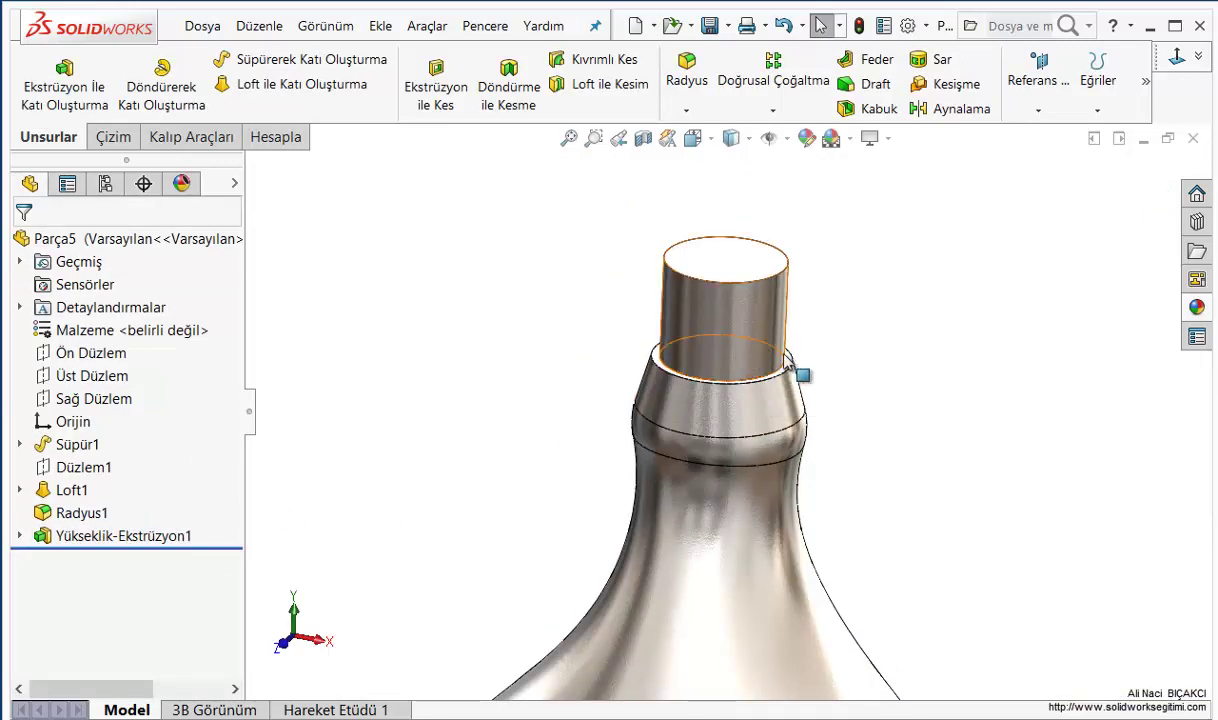
{"action": "scroll", "coordinate": [789, 389], "scroll_direction": "down", "scroll_amount": 2}
{"action": "scroll", "coordinate": [714, 383], "scroll_direction": "down", "scroll_amount": 2}
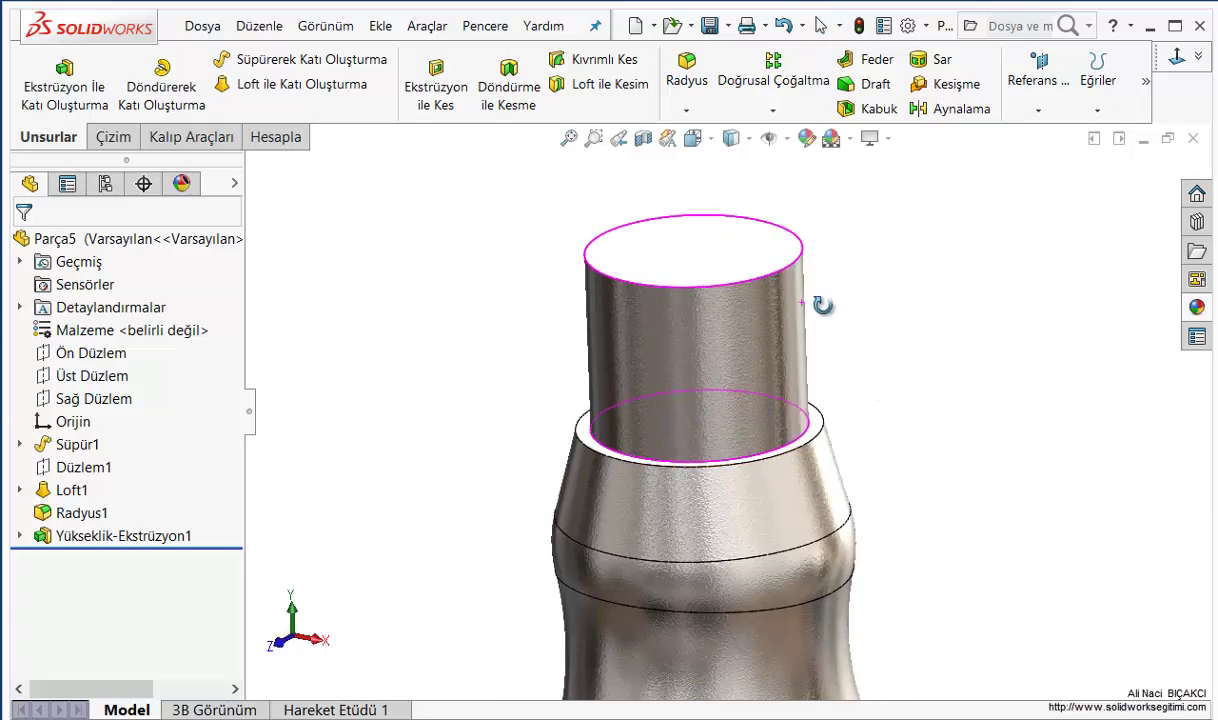
{"action": "middle_click_drag", "start_coordinate": [938, 307], "coordinate": [955, 330]}
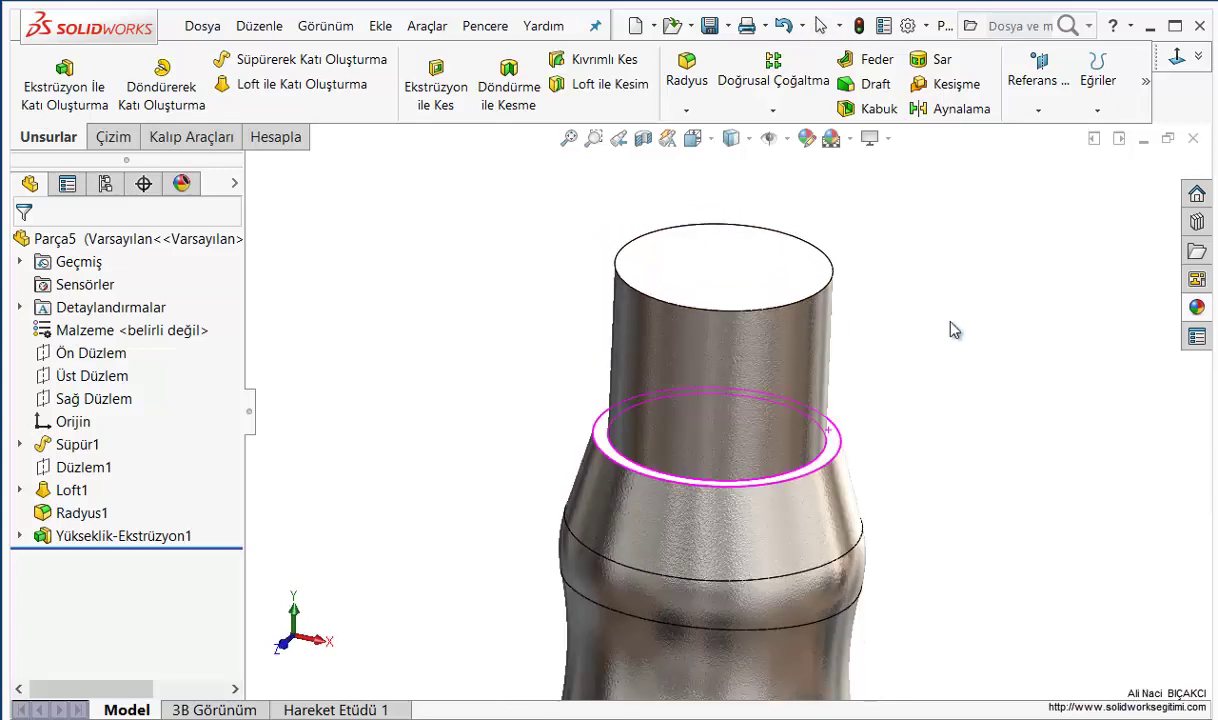
Create plane Düzlem2 offset 5 mm below the neck cylinder's top face, with the offset flipped
{"action": "left_click", "coordinate": [710, 275]}
{"action": "left_click", "coordinate": [1038, 80]}
{"action": "left_click", "coordinate": [1055, 137]}
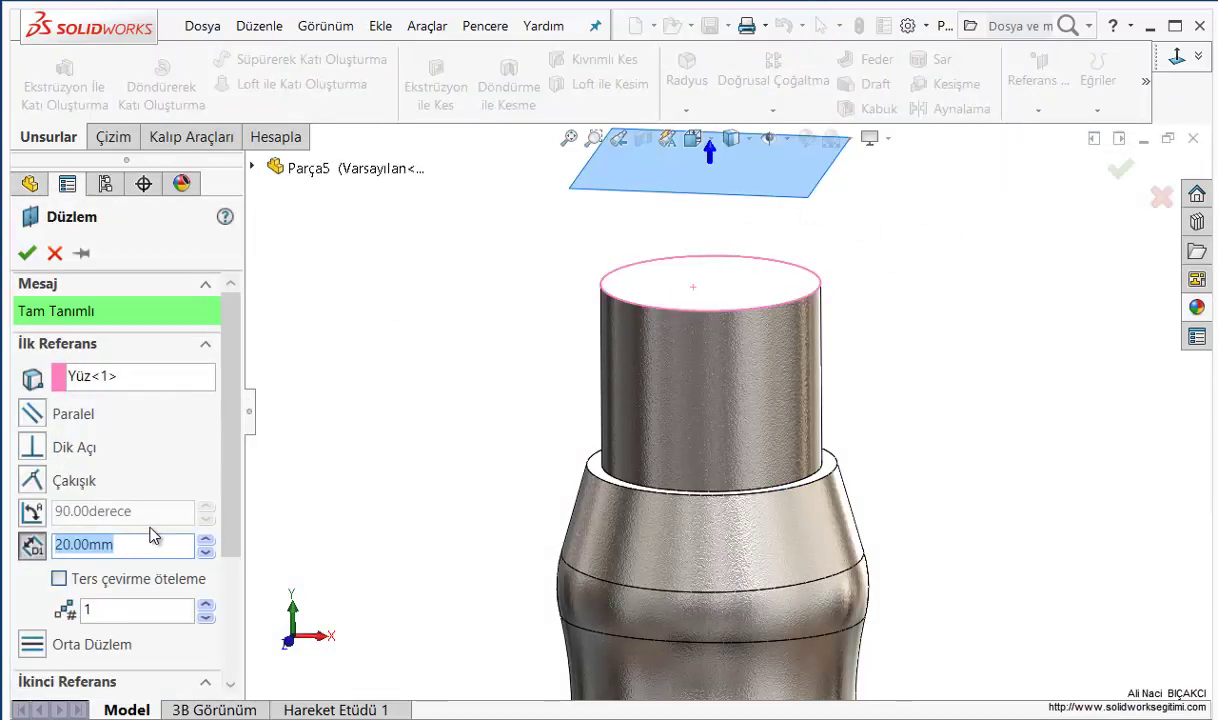
{"action": "type", "text": "5"}
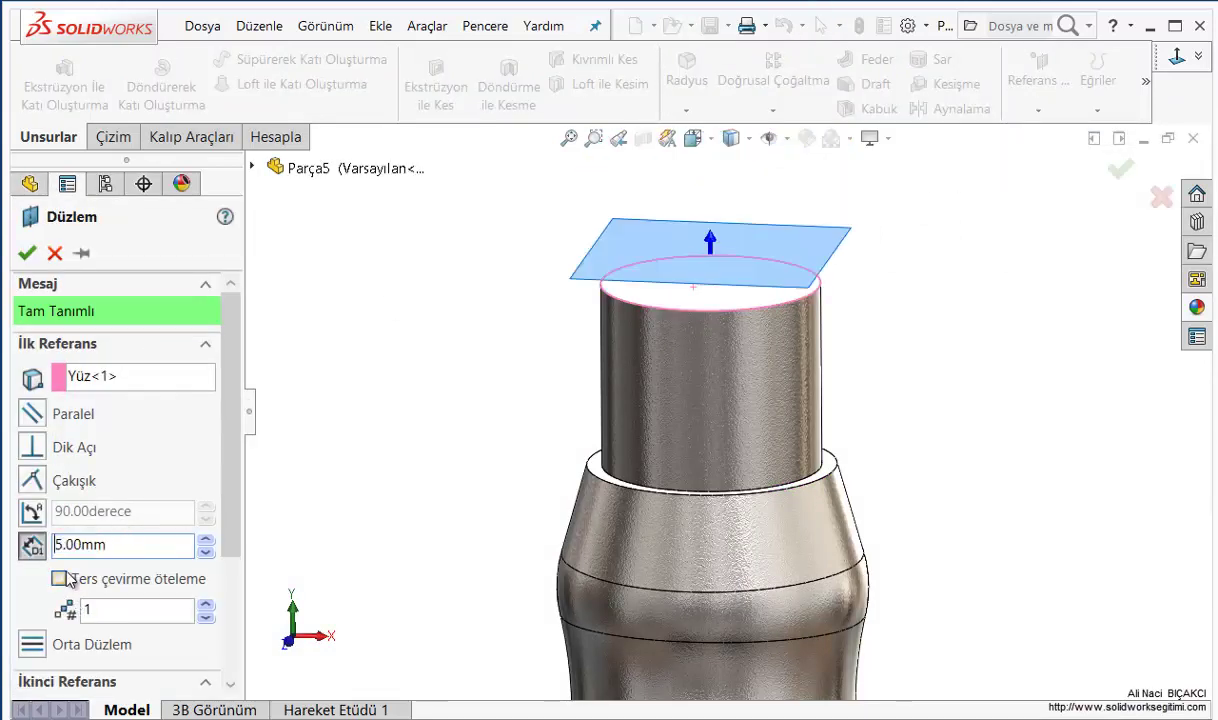
{"action": "left_click", "coordinate": [60, 579]}
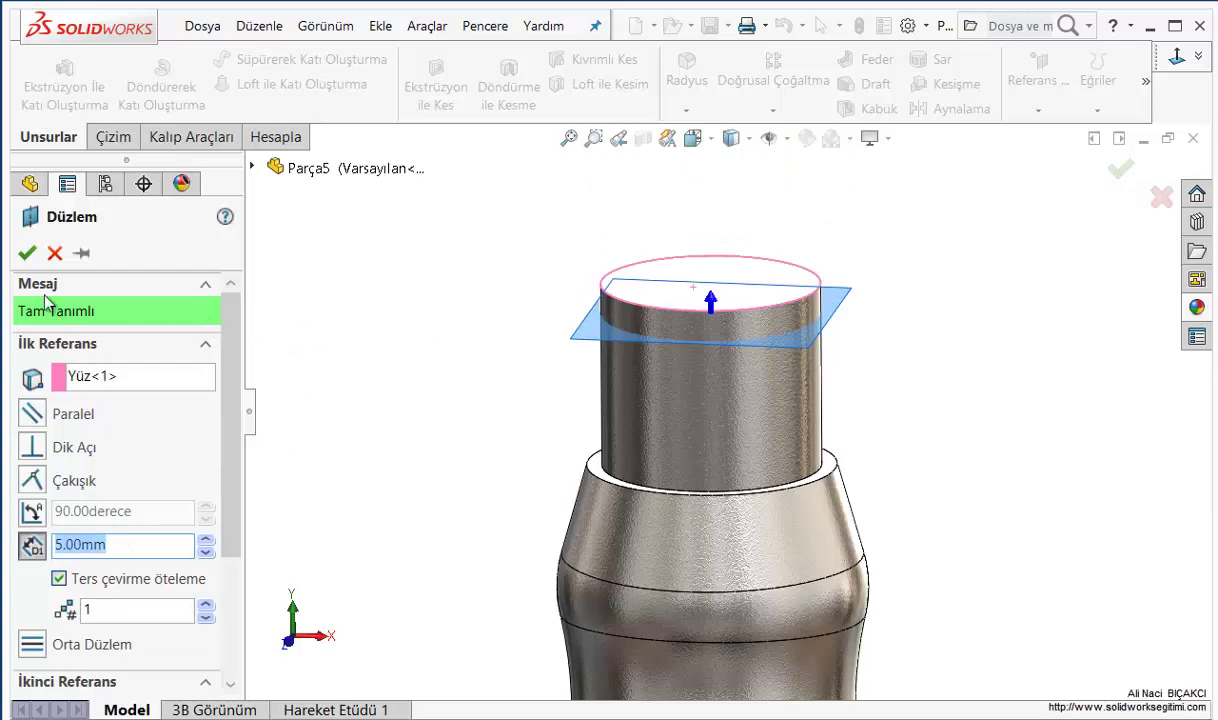
{"action": "left_click", "coordinate": [33, 256]}
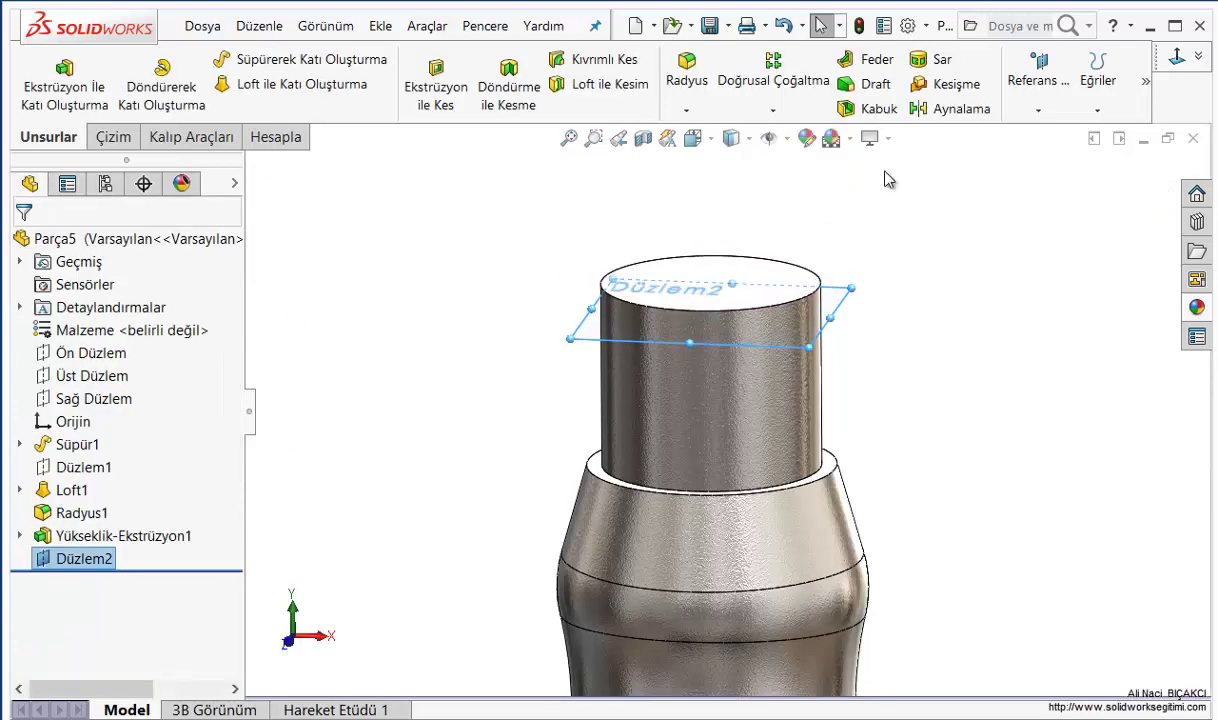
{"action": "left_click", "coordinate": [925, 204]}
Sketch on Düzlem2 and convert the neck's top face outline into a circle
{"action": "left_click", "coordinate": [826, 343]}
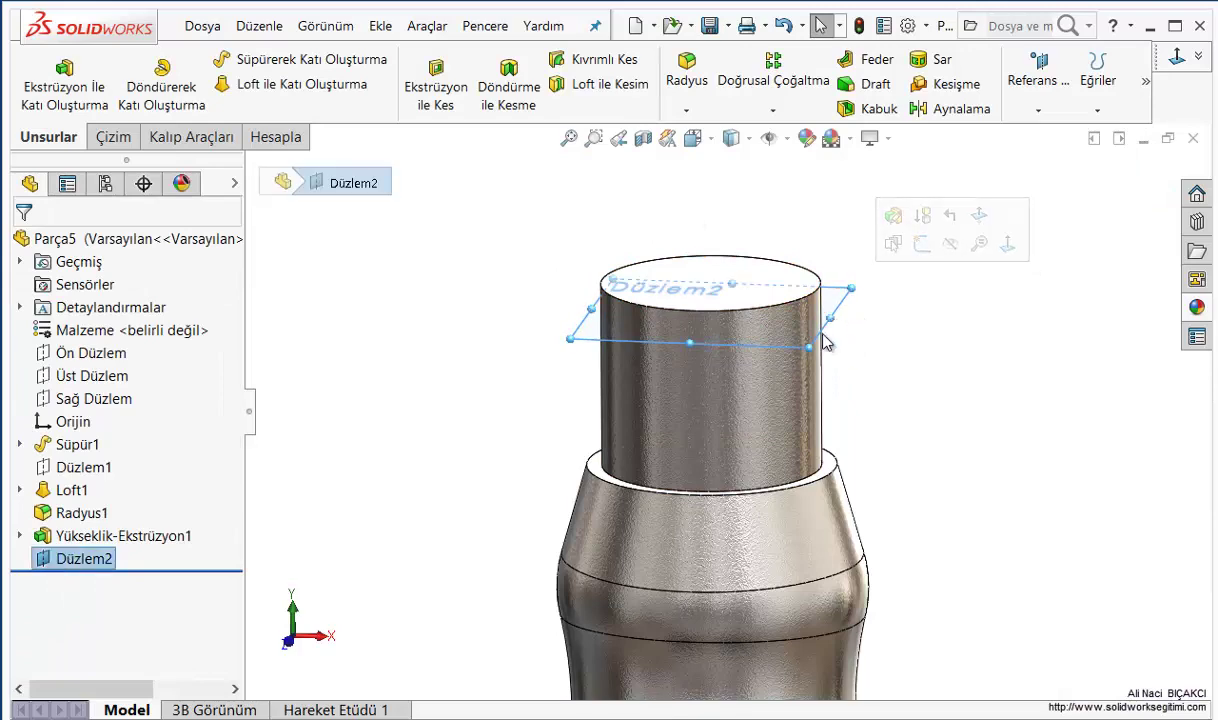
{"action": "left_click", "coordinate": [918, 245]}
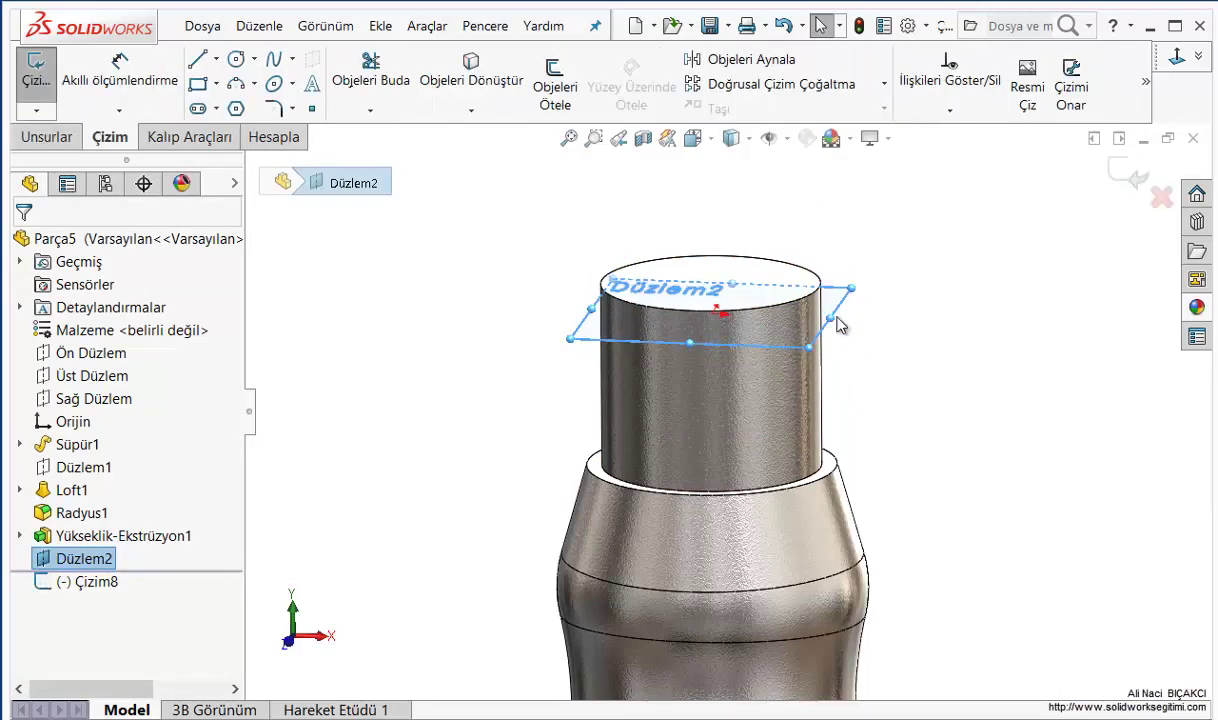
{"action": "left_click", "coordinate": [623, 208]}
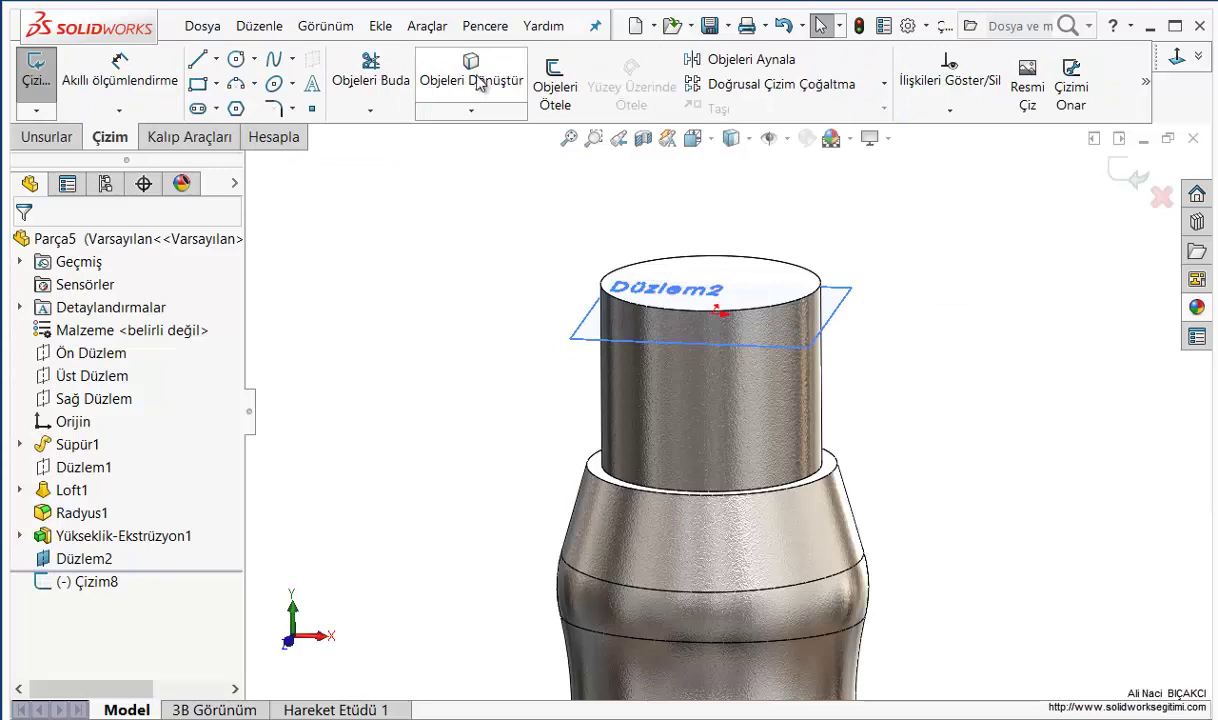
{"action": "left_click", "coordinate": [712, 283]}
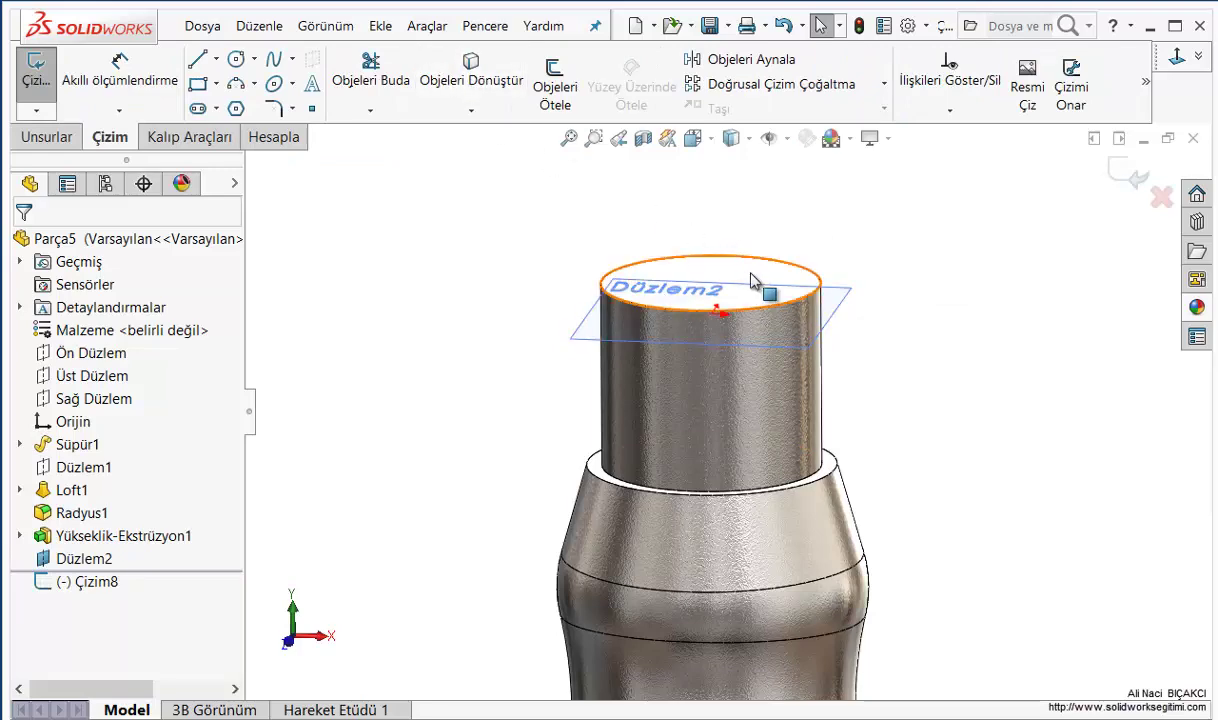
{"action": "left_click", "coordinate": [752, 280]}
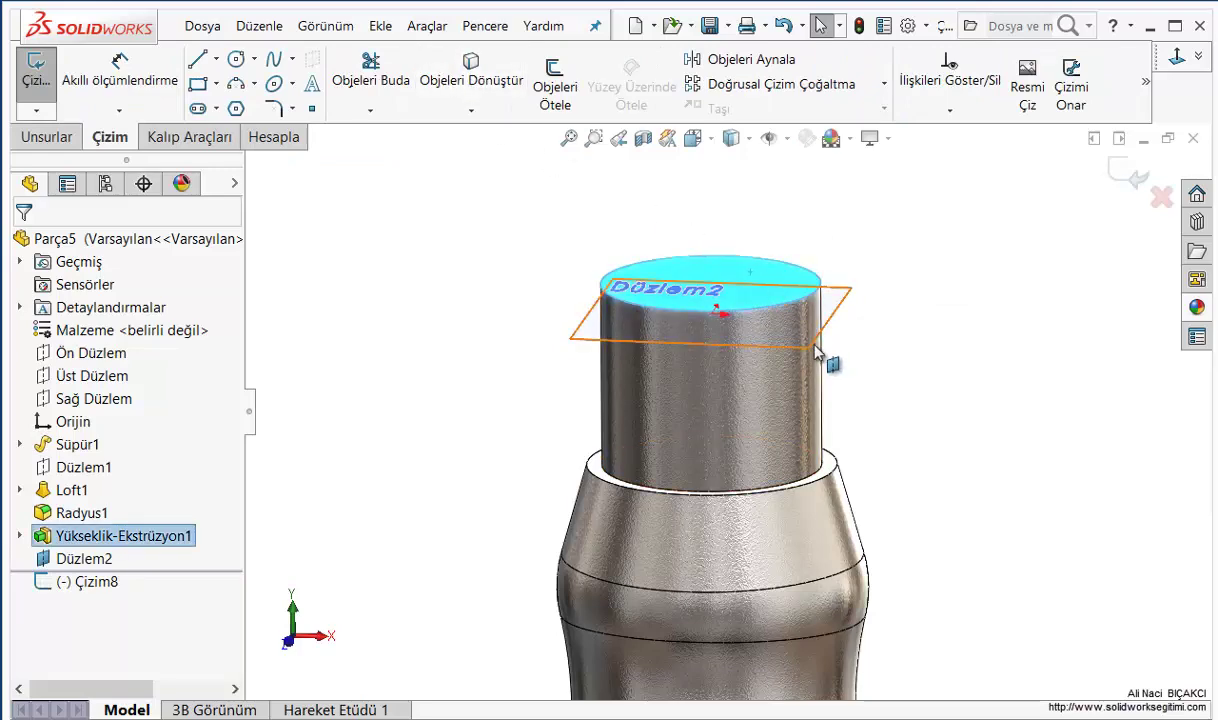
{"action": "left_click", "coordinate": [471, 70]}
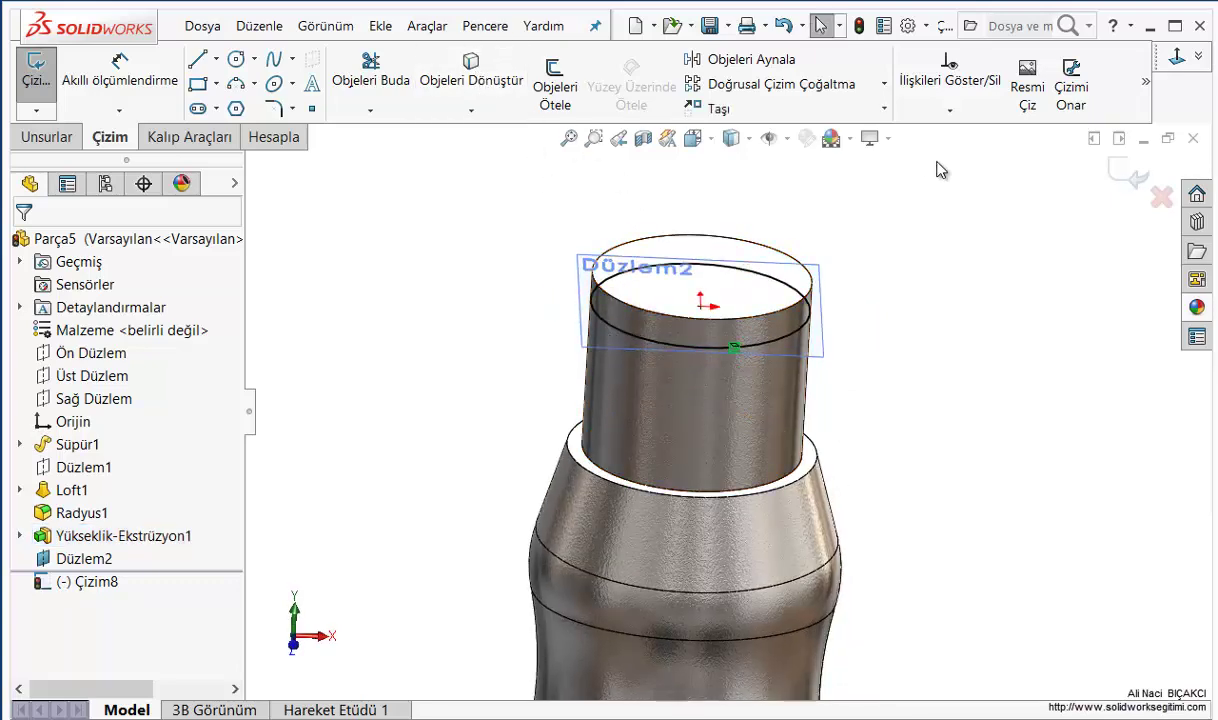
{"action": "key", "text": "ctrl+b"}
Hide the Düzlem2 plane
{"action": "right_click", "coordinate": [826, 278]}
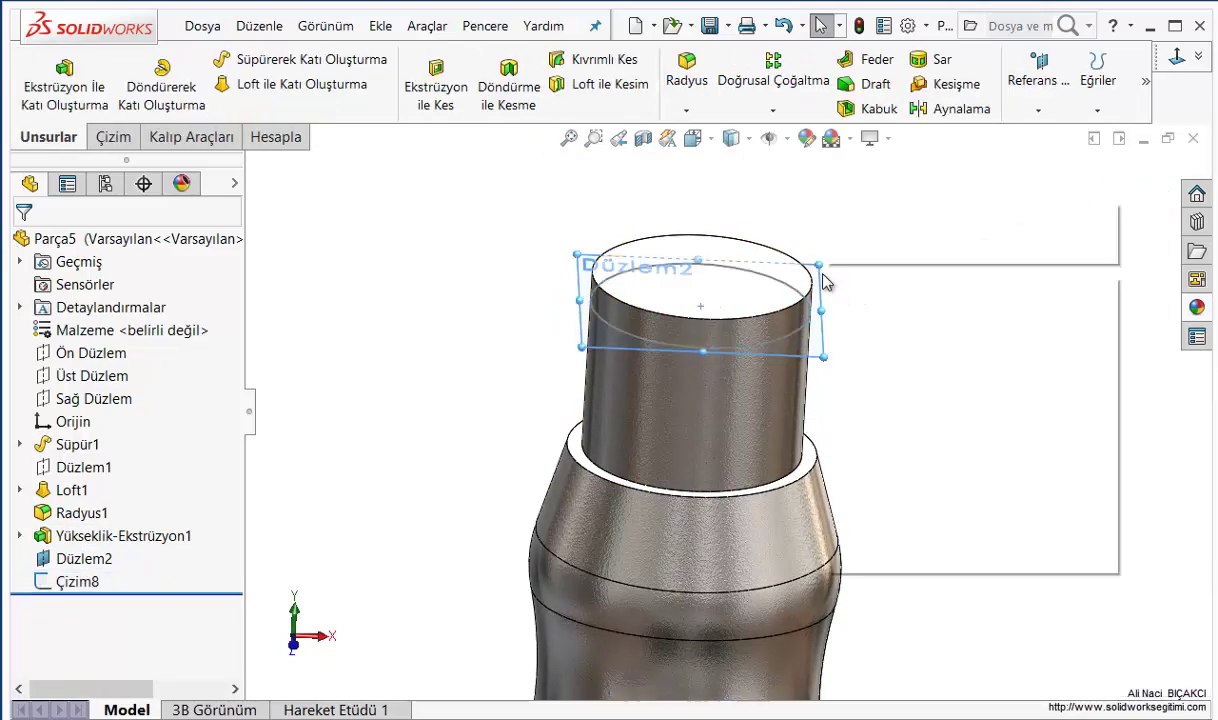
{"action": "left_click", "coordinate": [906, 250]}
{"action": "middle_click_drag", "start_coordinate": [868, 344], "coordinate": [823, 305]}
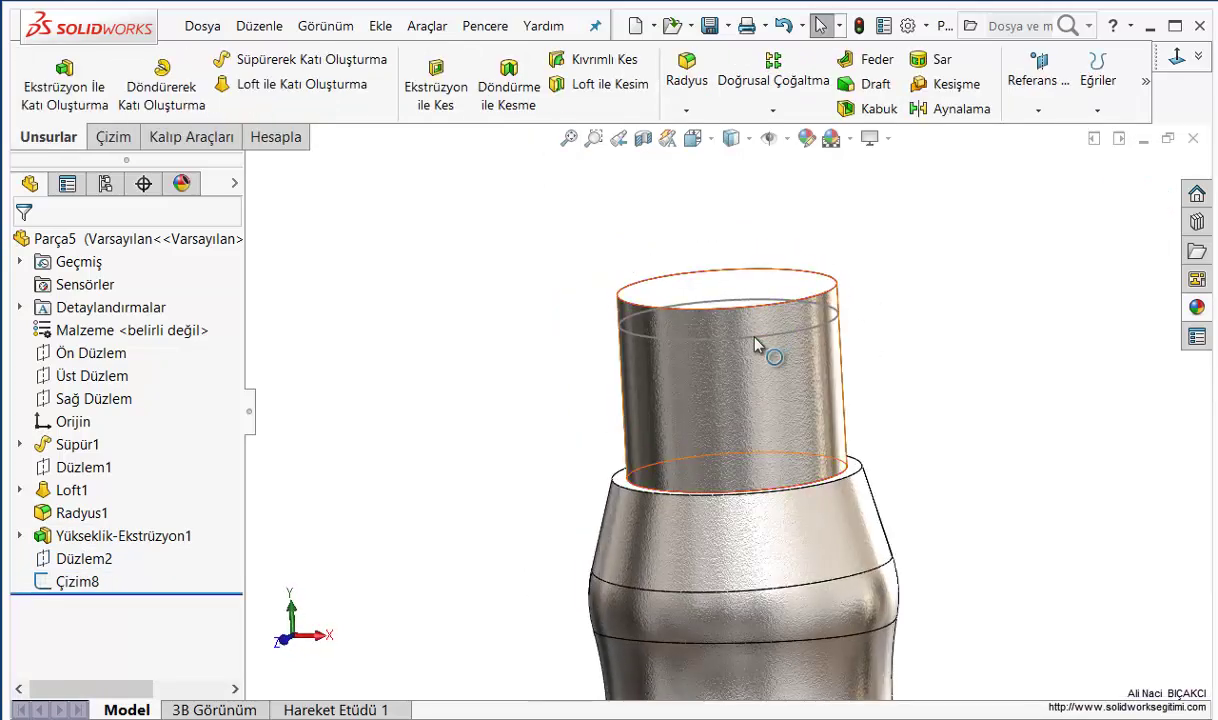
Create a reversed helix from the Çizim8 circle with 5 mm pitch and 4 revolutions
{"action": "left_click", "coordinate": [1038, 112]}
{"action": "left_click", "coordinate": [1098, 108]}
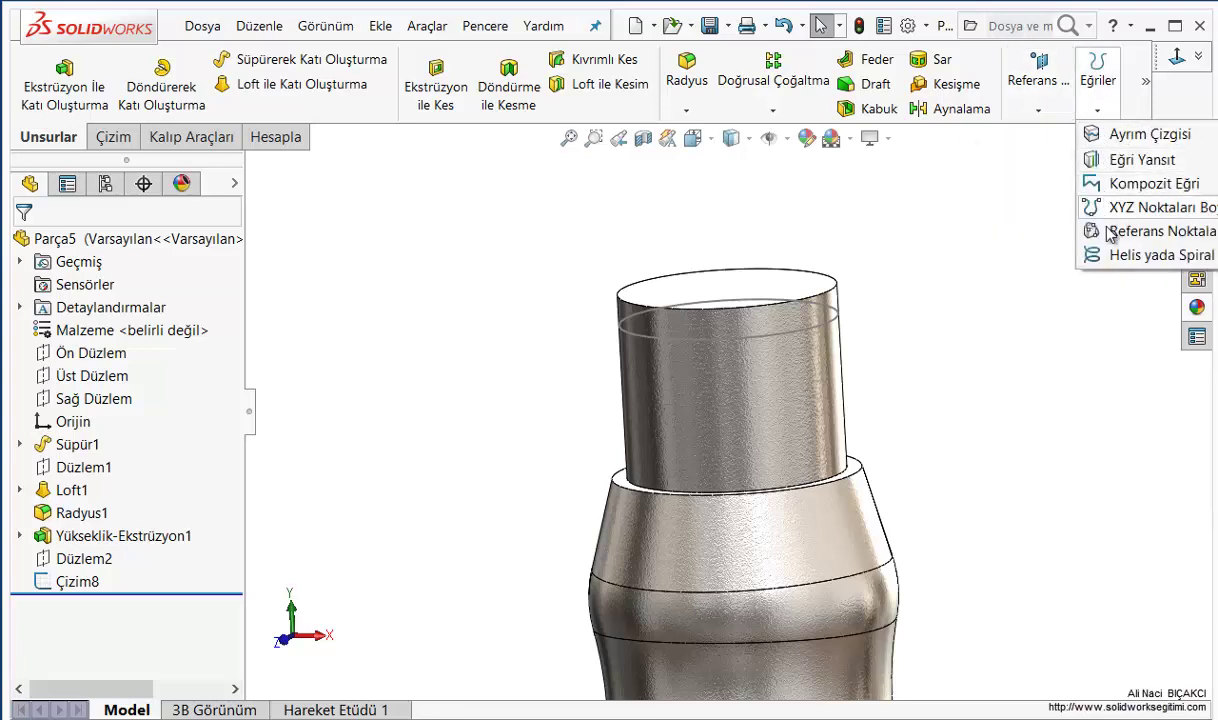
{"action": "left_click", "coordinate": [1110, 254]}
{"action": "left_click", "coordinate": [818, 334]}
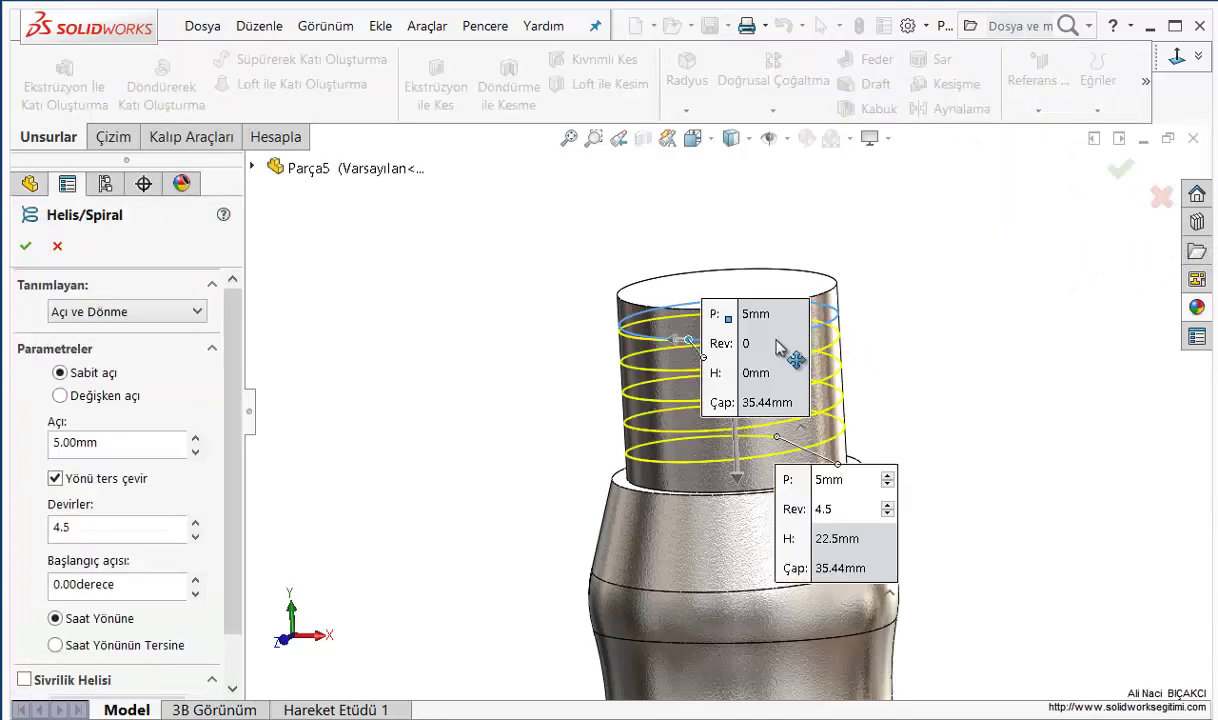
{"action": "mouse_move", "coordinate": [476, 490]}
{"action": "middle_mouse_down"}
{"action": "mouse_move", "coordinate": [476, 394]}
{"action": "mouse_move", "coordinate": [503, 462]}
{"action": "mouse_move", "coordinate": [684, 500]}
{"action": "middle_mouse_up"}
{"action": "type", "text": "4"}
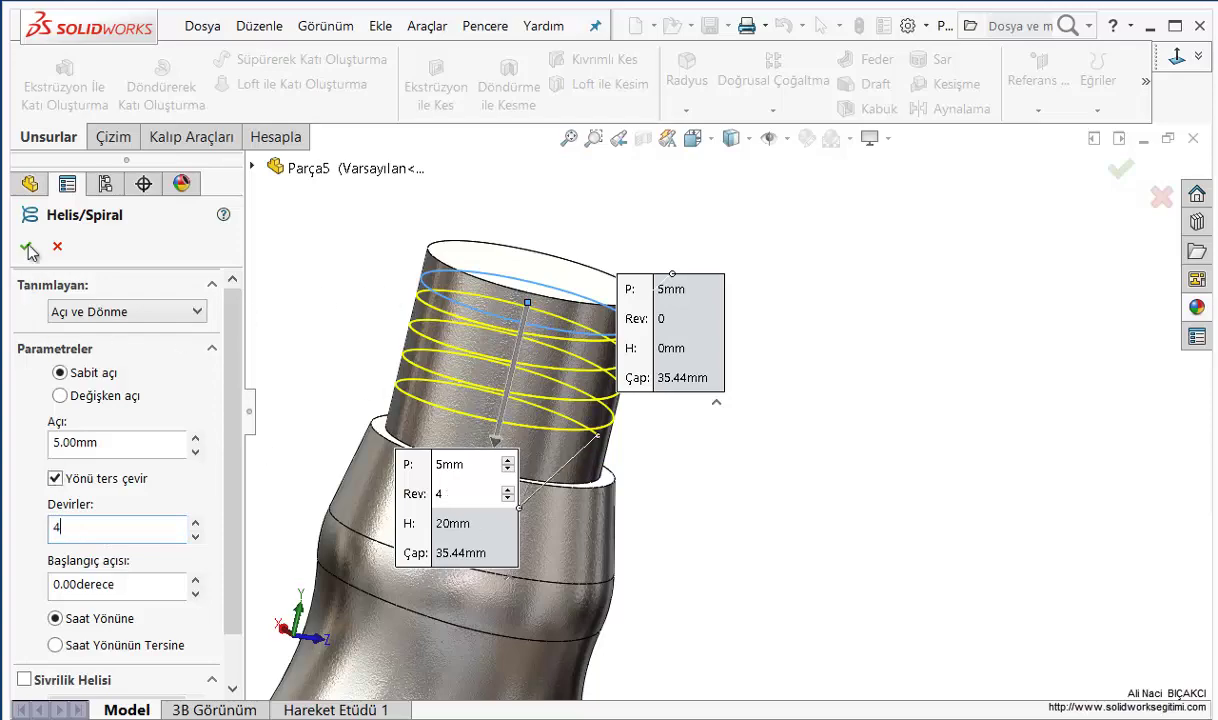
{"action": "key", "text": "Return"}
{"action": "mouse_move", "coordinate": [932, 337]}
{"action": "middle_mouse_down"}
{"action": "mouse_move", "coordinate": [761, 402]}
{"action": "mouse_move", "coordinate": [739, 430]}
{"action": "mouse_move", "coordinate": [938, 441]}
{"action": "mouse_move", "coordinate": [924, 386]}
{"action": "mouse_move", "coordinate": [927, 408]}
{"action": "middle_mouse_up"}
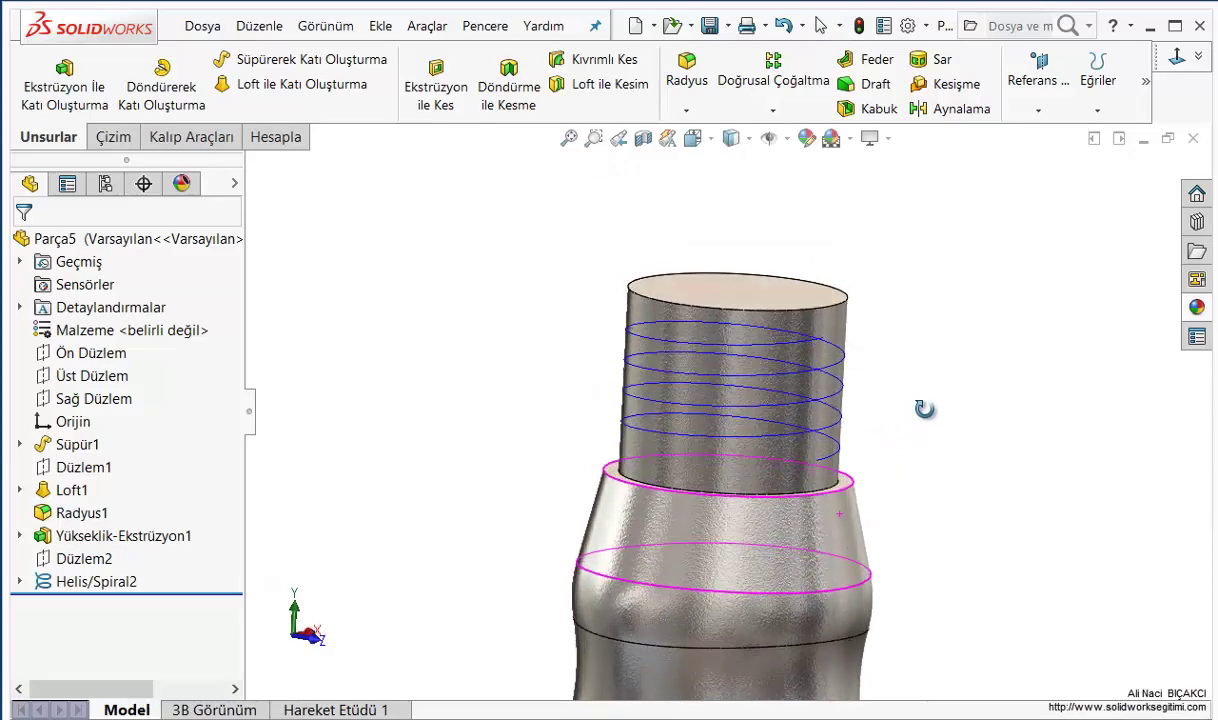
Create plane Düzlem3 perpendicular to the helix and coincident with its end point
{"action": "middle_click_drag", "start_coordinate": [851, 361], "coordinate": [875, 285]}
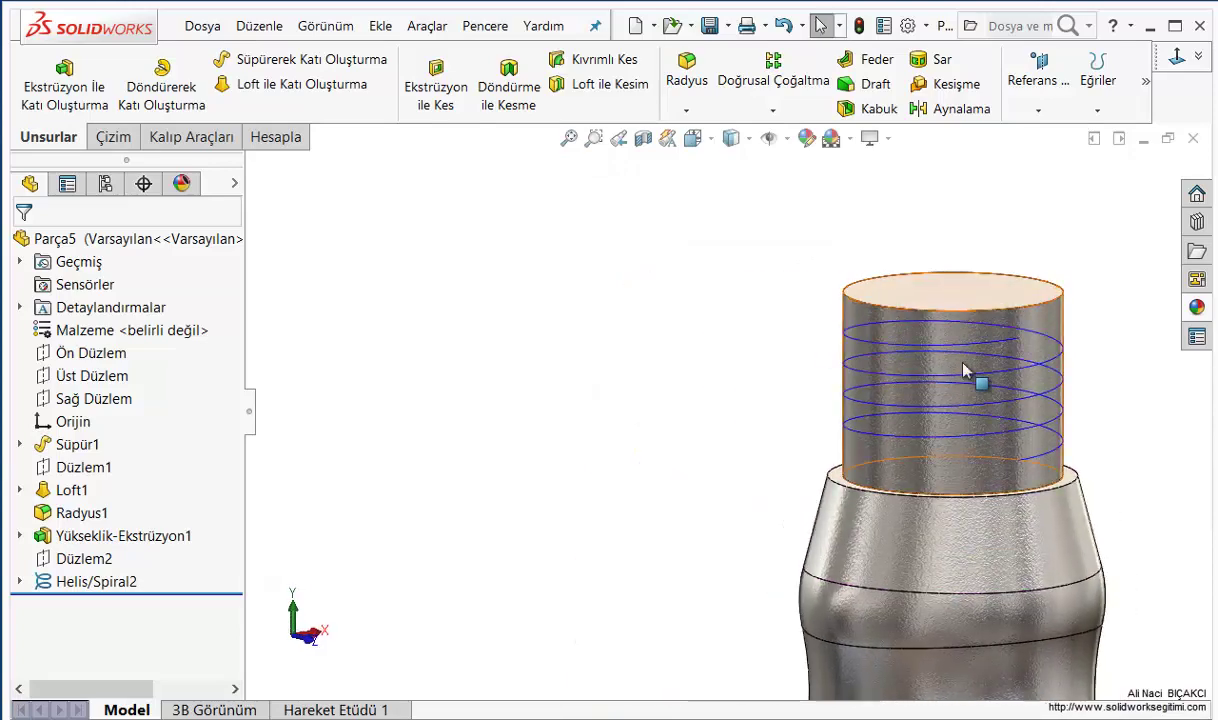
{"action": "middle_click_drag", "start_coordinate": [971, 375], "coordinate": [765, 385]}
{"action": "left_click", "coordinate": [1036, 112]}
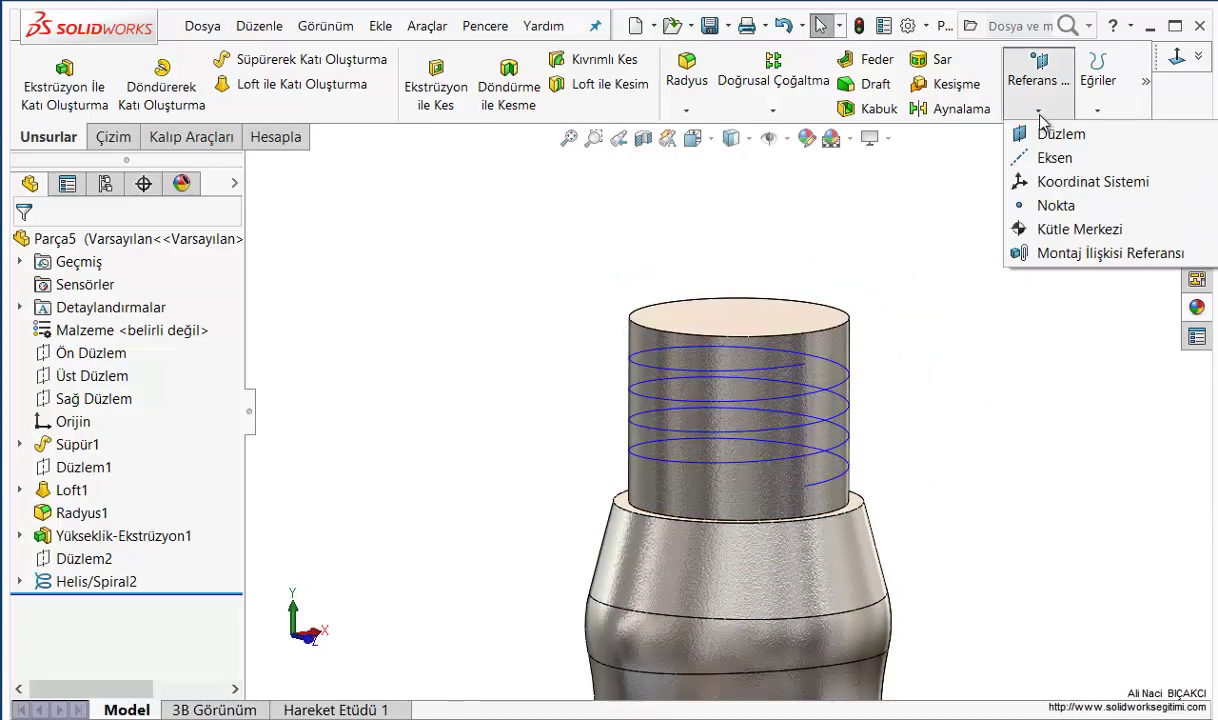
{"action": "left_click", "coordinate": [1050, 131]}
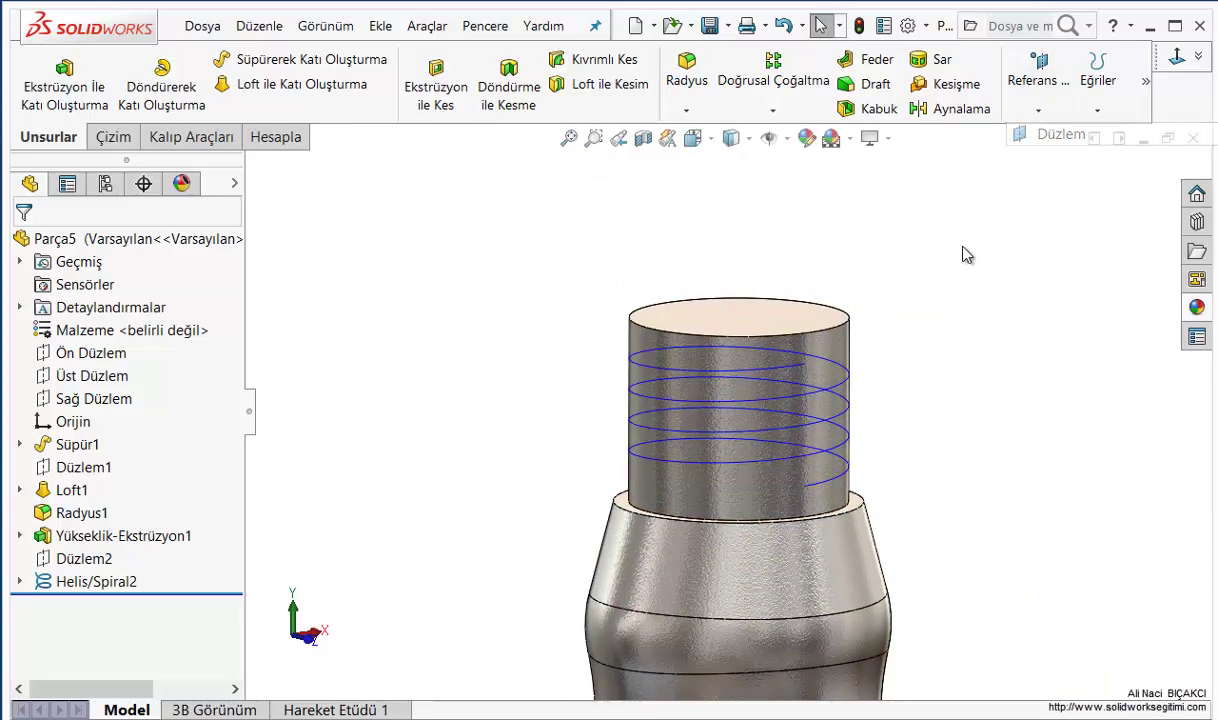
{"action": "left_click", "coordinate": [795, 375]}
{"action": "scroll", "coordinate": [805, 385], "scroll_direction": "down", "scroll_amount": 3}
{"action": "scroll", "coordinate": [778, 398], "scroll_direction": "down", "scroll_amount": 2}
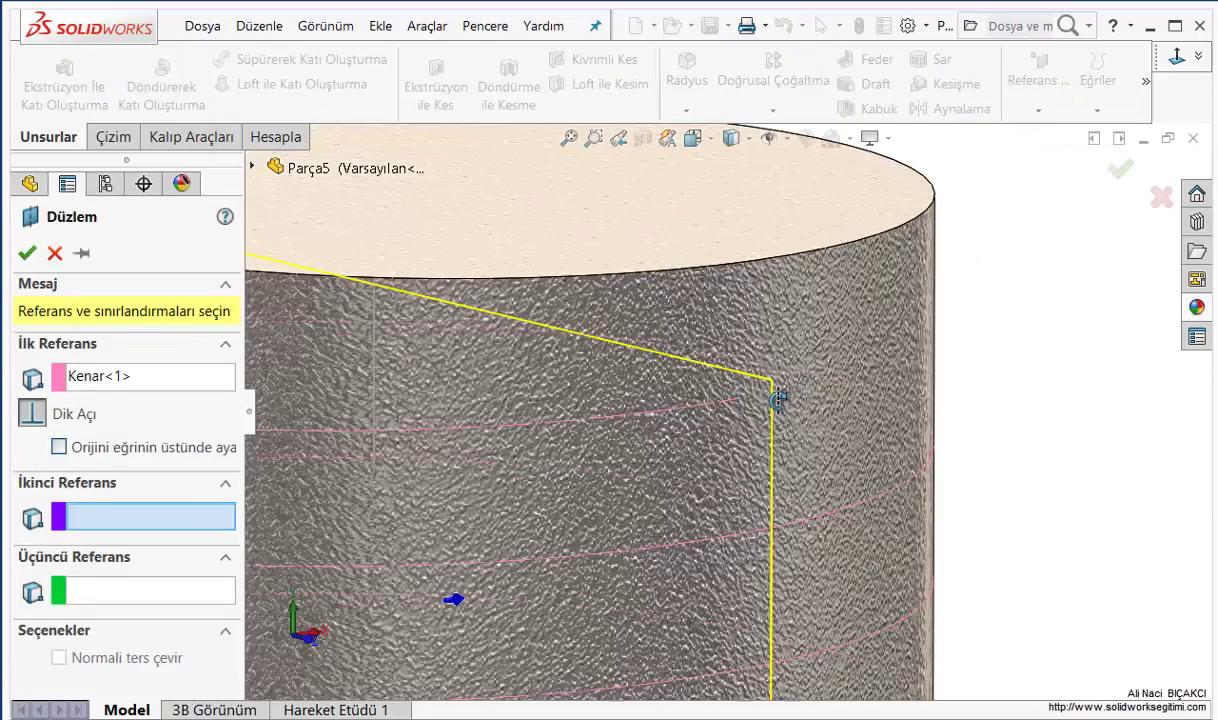
{"action": "mouse_move", "coordinate": [729, 402]}
{"action": "middle_mouse_down"}
{"action": "mouse_move", "coordinate": [720, 448]}
{"action": "mouse_move", "coordinate": [712, 440]}
{"action": "middle_mouse_up"}
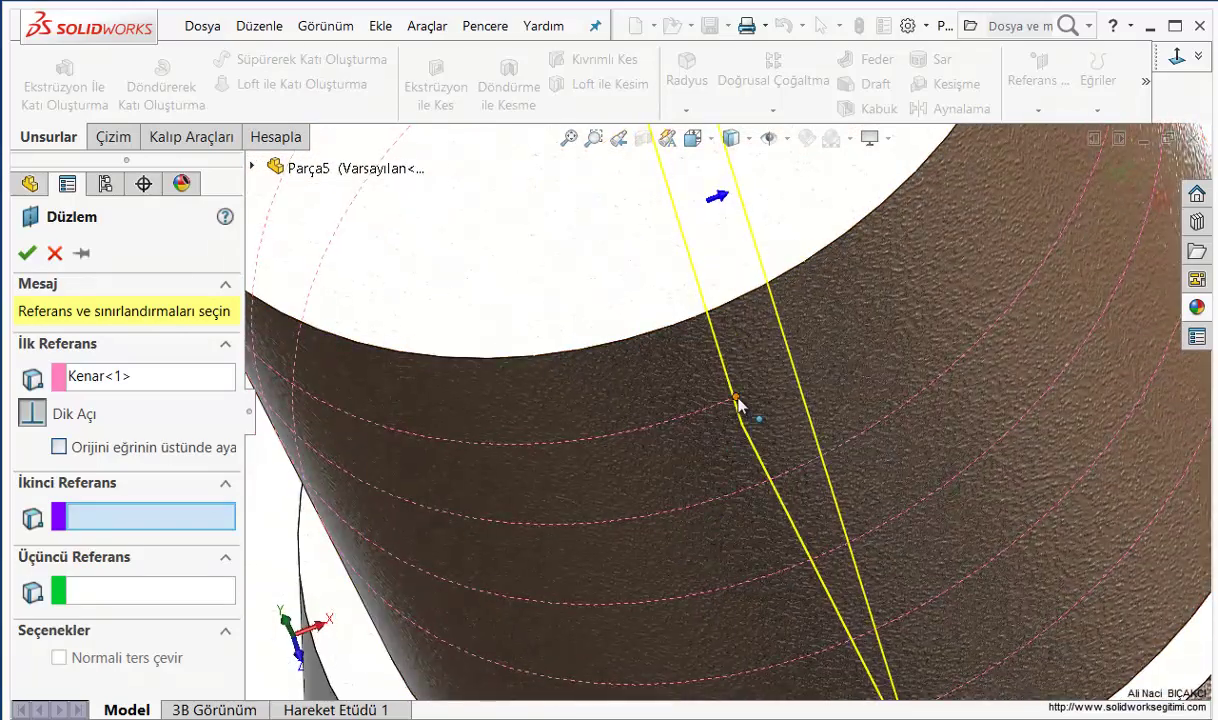
{"action": "left_click", "coordinate": [735, 399]}
{"action": "scroll", "coordinate": [755, 432], "scroll_direction": "up", "scroll_amount": 8}
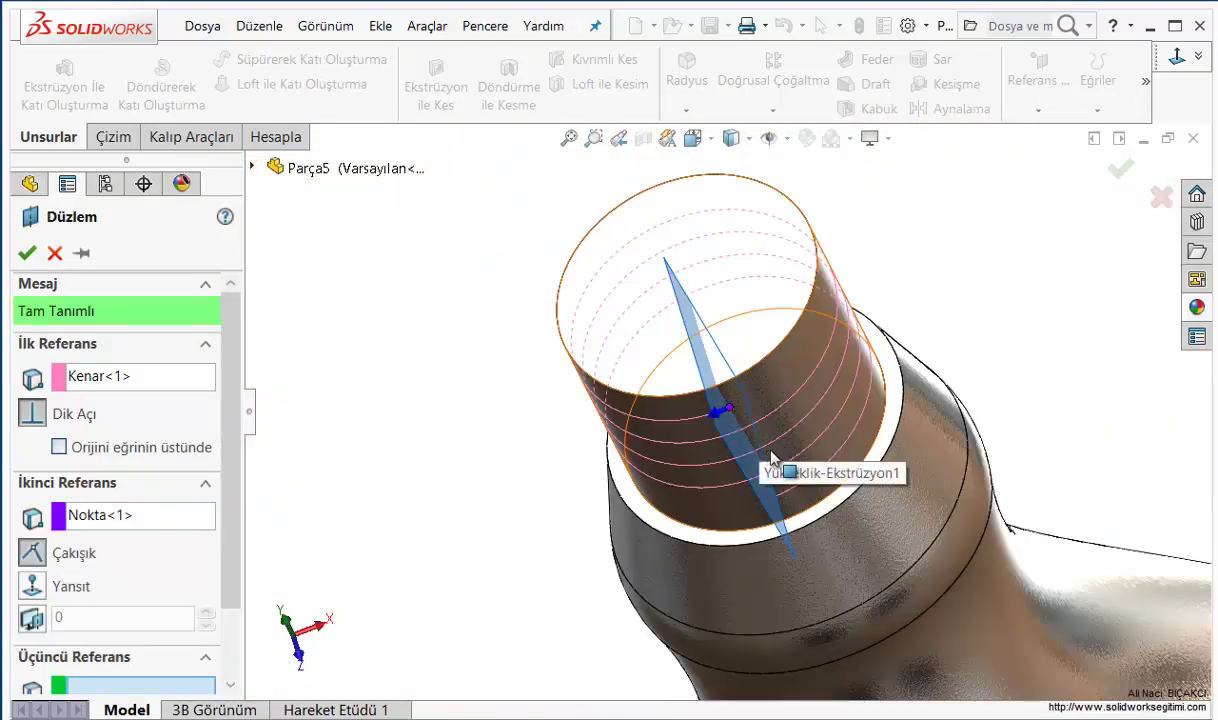
{"action": "middle_click_drag", "start_coordinate": [767, 468], "coordinate": [745, 428]}
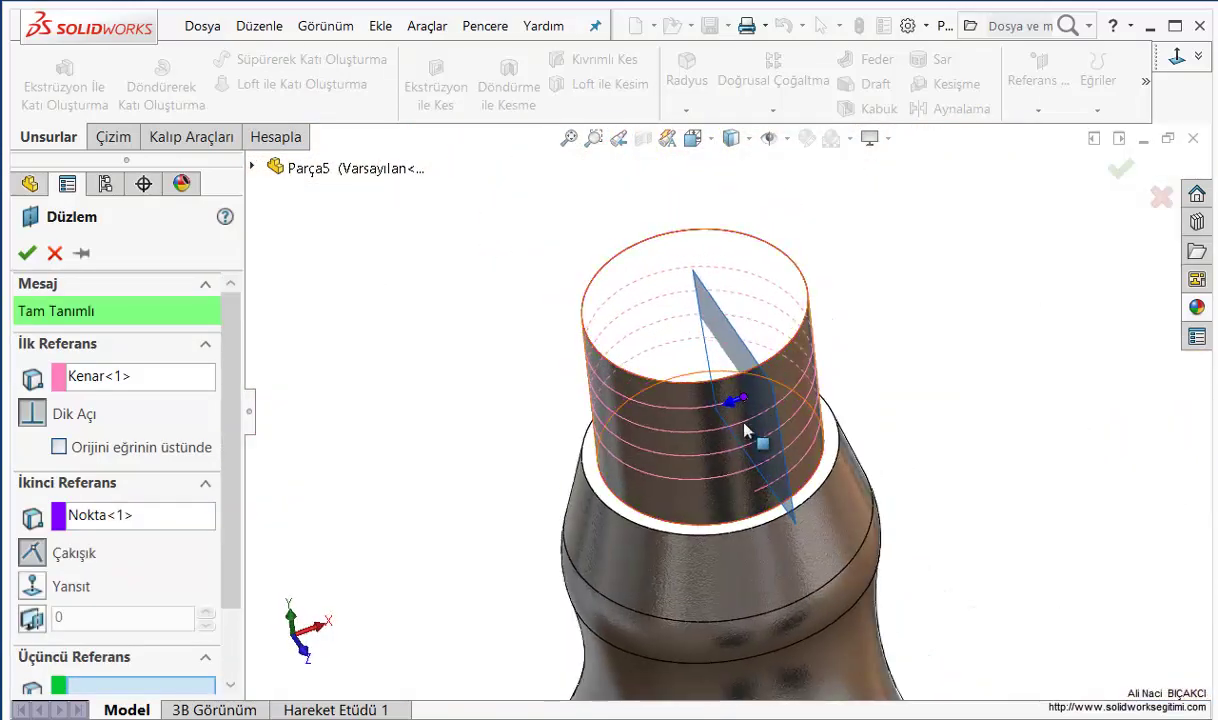
{"action": "left_click", "coordinate": [26, 254]}
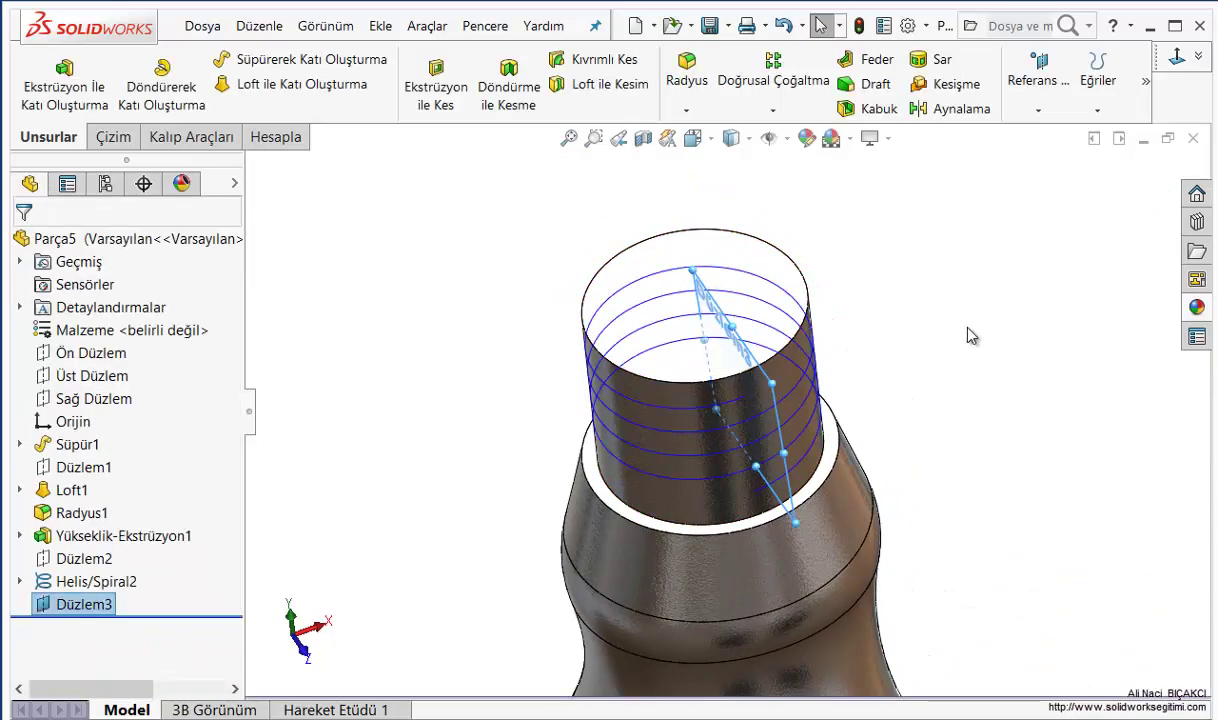
Sketch a small circle, radius about 0.55, on Düzlem3 centred at the helix end
{"action": "middle_click_drag", "start_coordinate": [949, 370], "coordinate": [800, 320]}
{"action": "left_click", "coordinate": [112, 138]}
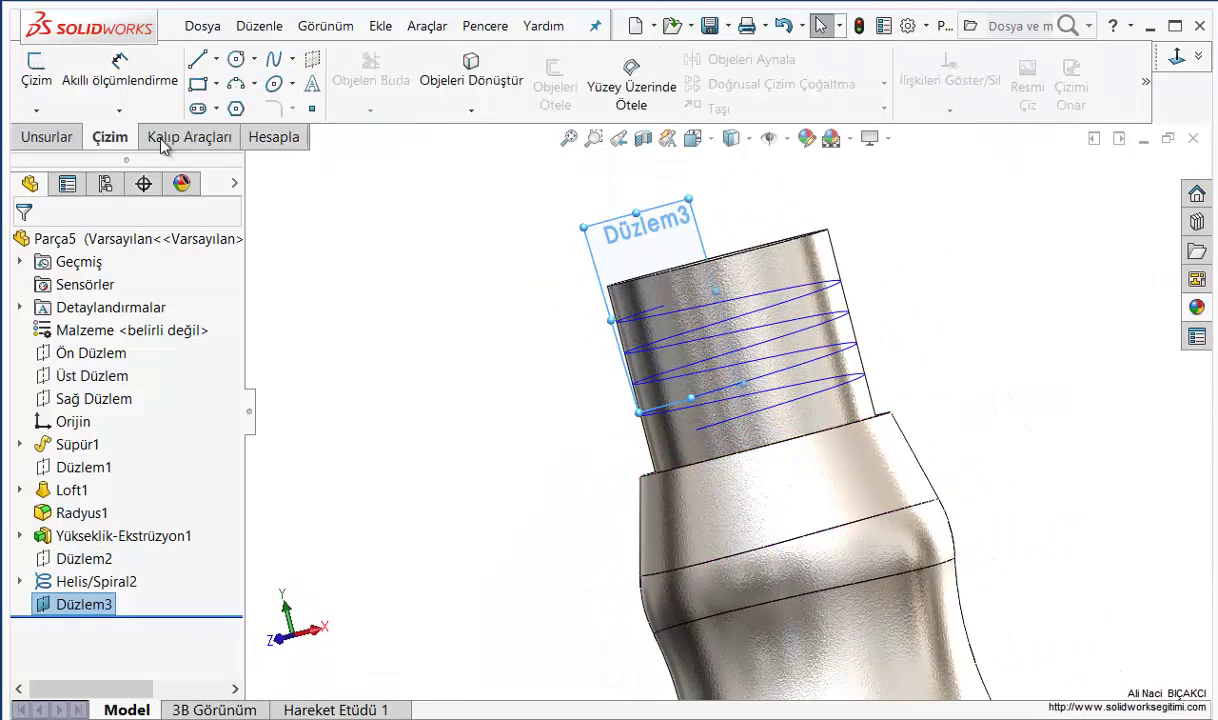
{"action": "left_click", "coordinate": [237, 60]}
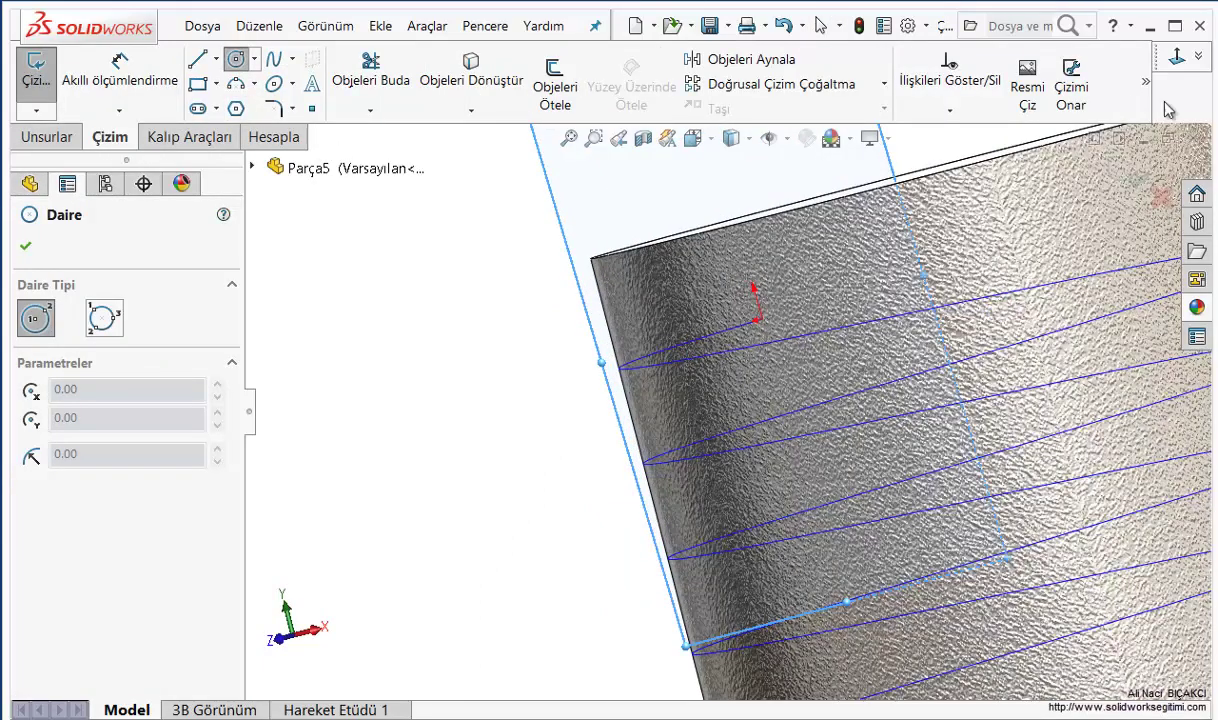
{"action": "left_click", "coordinate": [1176, 58]}
{"action": "scroll", "coordinate": [720, 402], "scroll_direction": "down", "scroll_amount": 3}
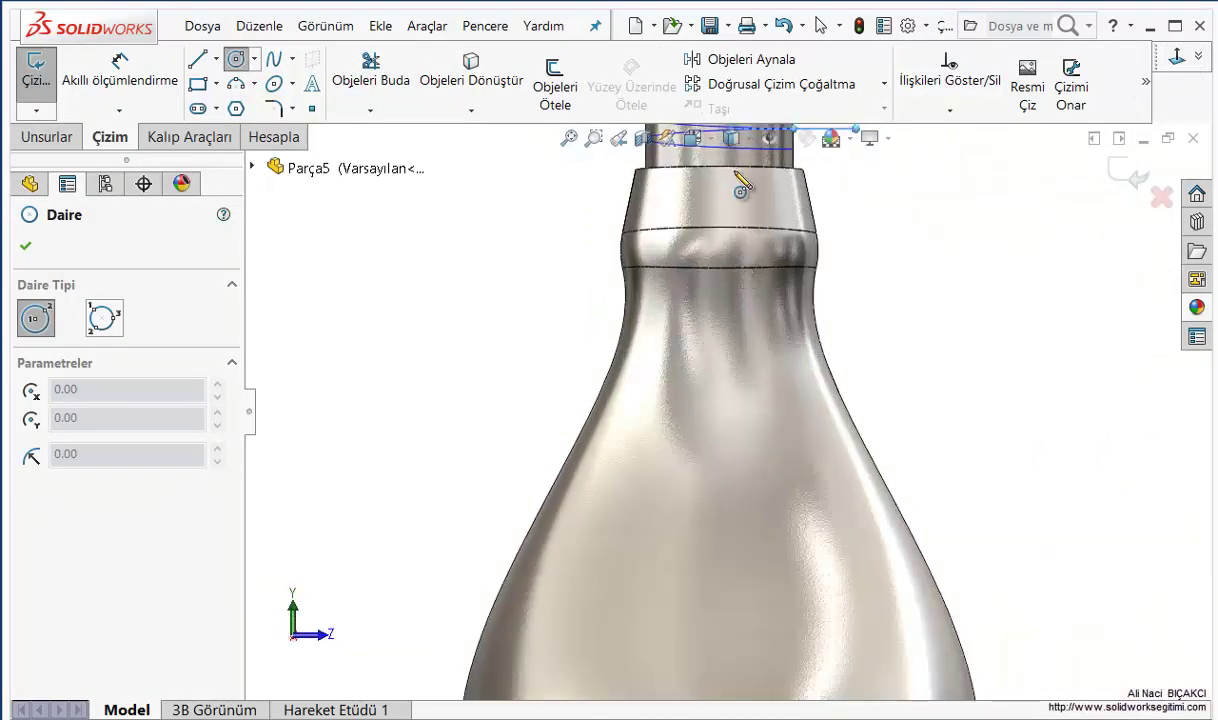
{"action": "scroll", "coordinate": [780, 220], "scroll_direction": "down", "scroll_amount": 2}
{"action": "scroll", "coordinate": [826, 255], "scroll_direction": "down", "scroll_amount": 3}
{"action": "scroll", "coordinate": [988, 485], "scroll_direction": "down", "scroll_amount": 3}
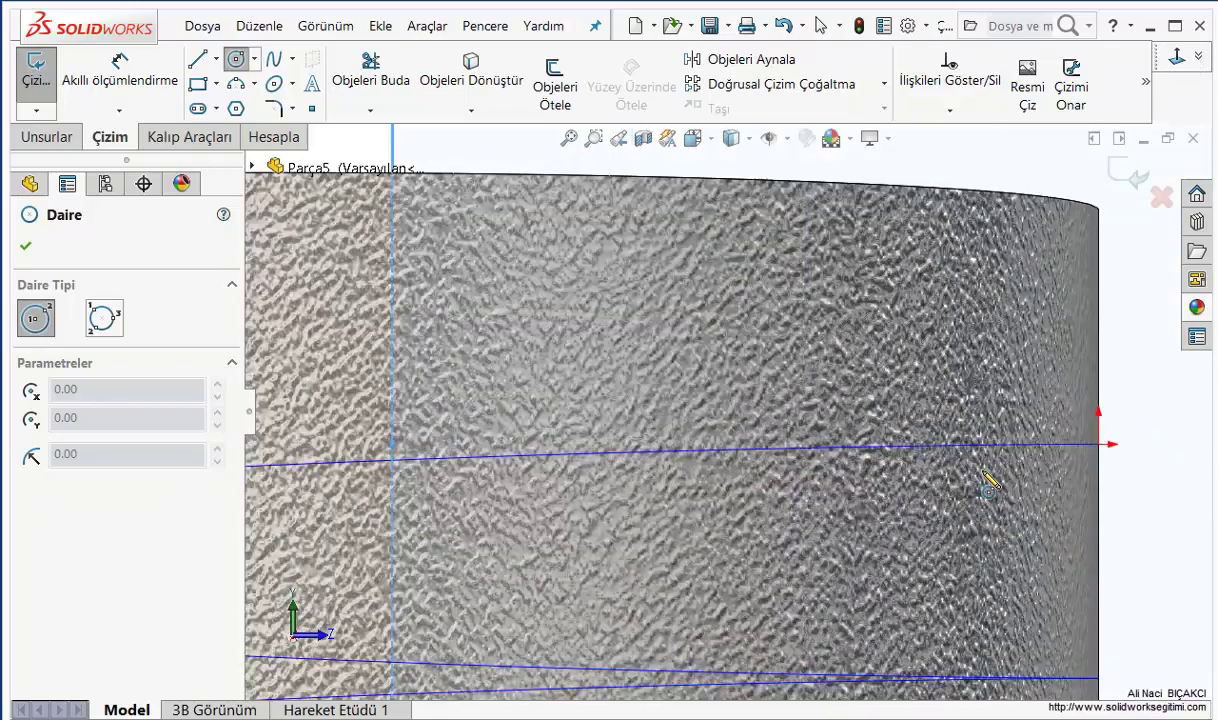
{"action": "left_click", "coordinate": [1099, 444]}
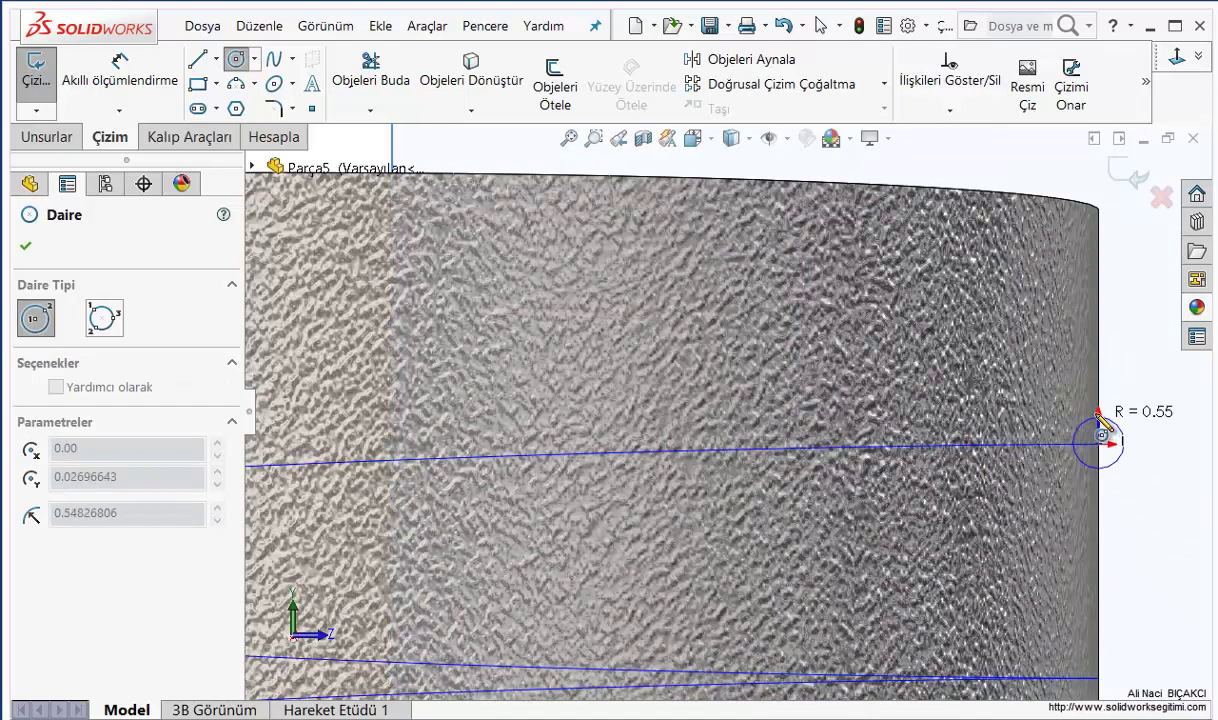
{"action": "left_click", "coordinate": [1111, 394]}
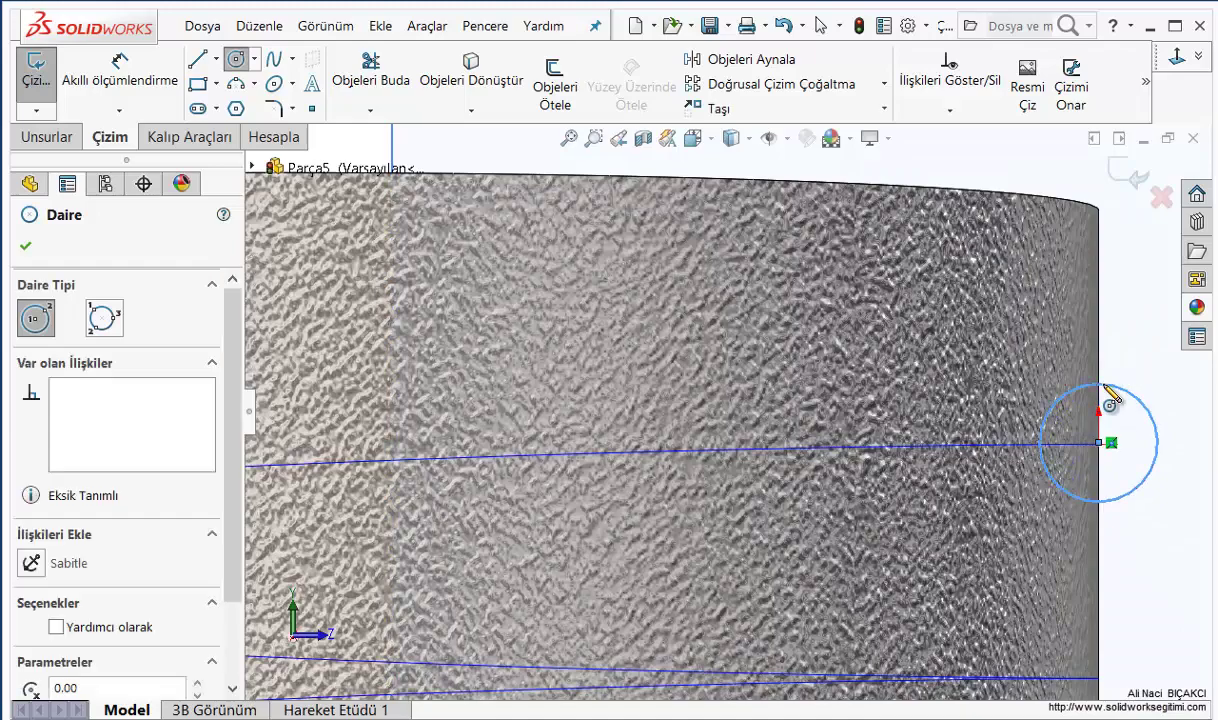
{"action": "key", "text": "Escape"}
{"action": "left_click", "coordinate": [1136, 178]}
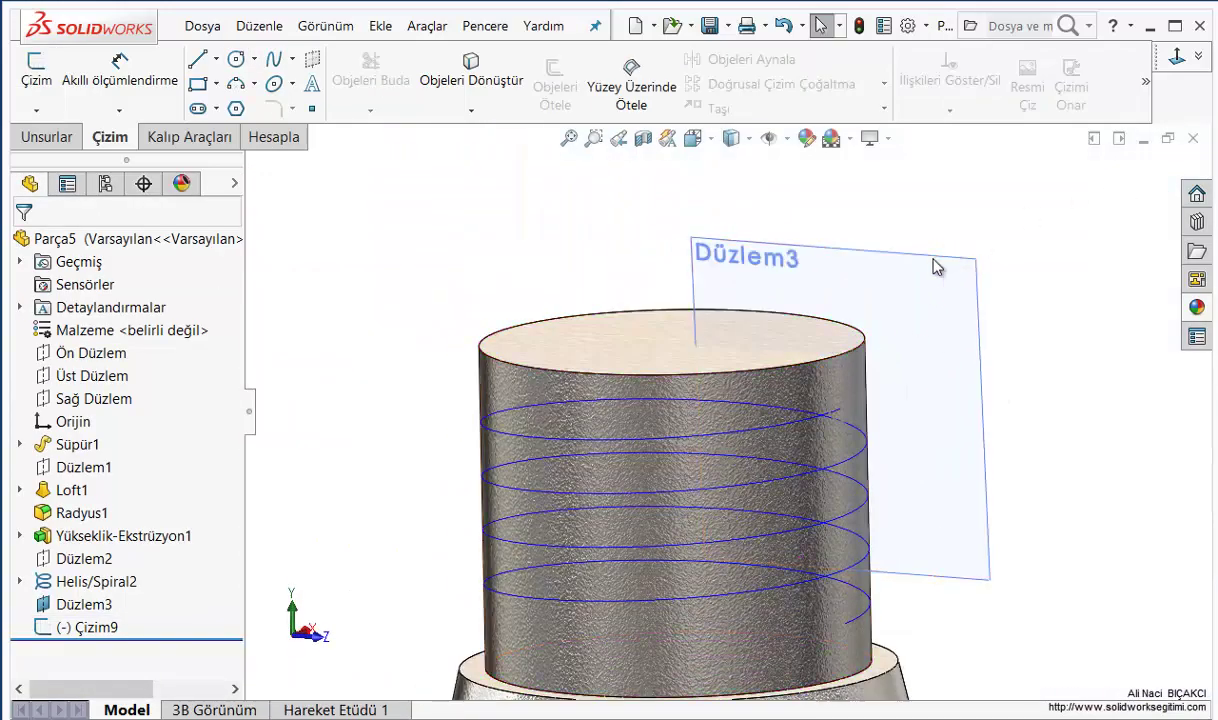
Hide the Düzlem3 plane
{"action": "right_click", "coordinate": [936, 266]}
{"action": "left_click", "coordinate": [958, 230]}
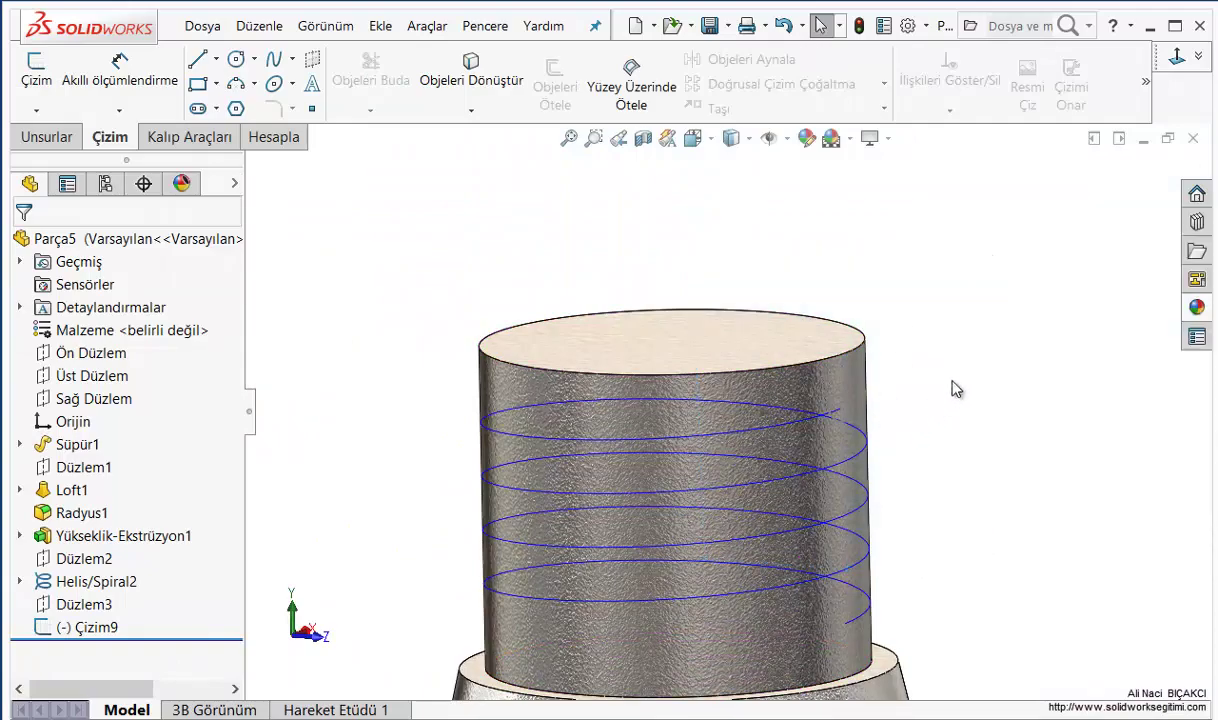
{"action": "mouse_move", "coordinate": [955, 389]}
{"action": "middle_mouse_down"}
{"action": "mouse_move", "coordinate": [857, 348]}
{"action": "mouse_move", "coordinate": [838, 408]}
{"action": "middle_mouse_up"}
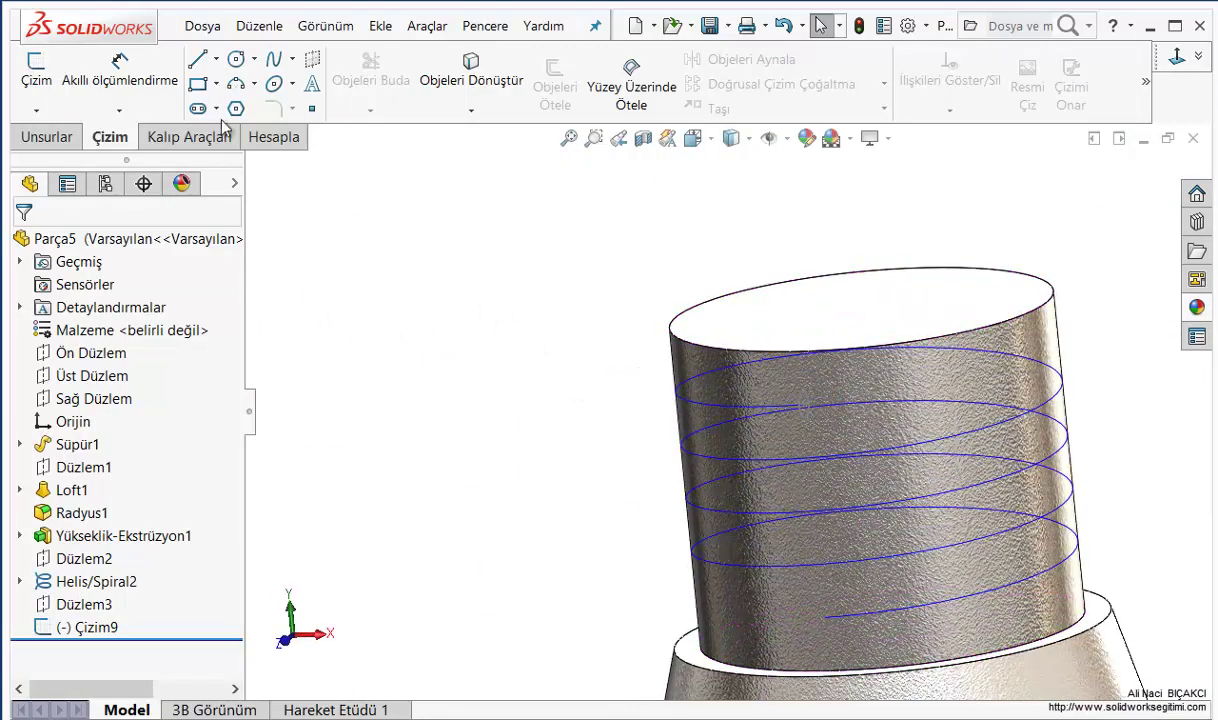
{"action": "left_click", "coordinate": [47, 137]}
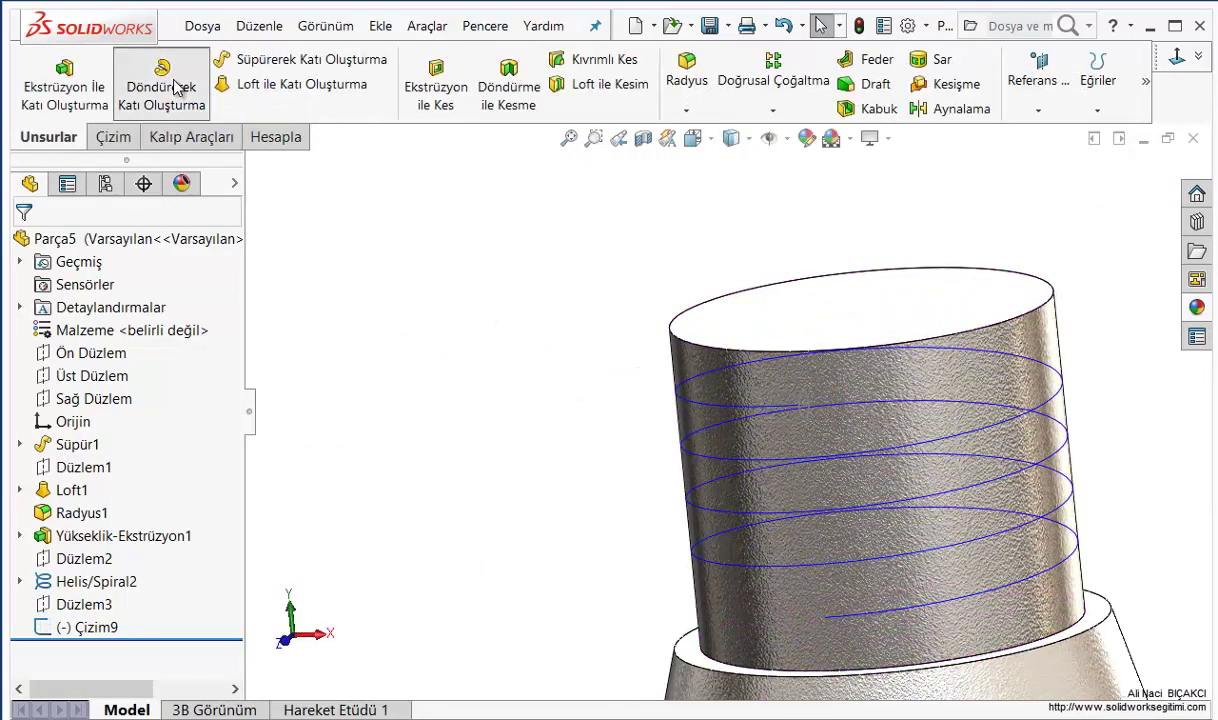
Sweep the Çizim9 circle along Helis/Spiral2 to form the neck thread
{"action": "left_click", "coordinate": [322, 60]}
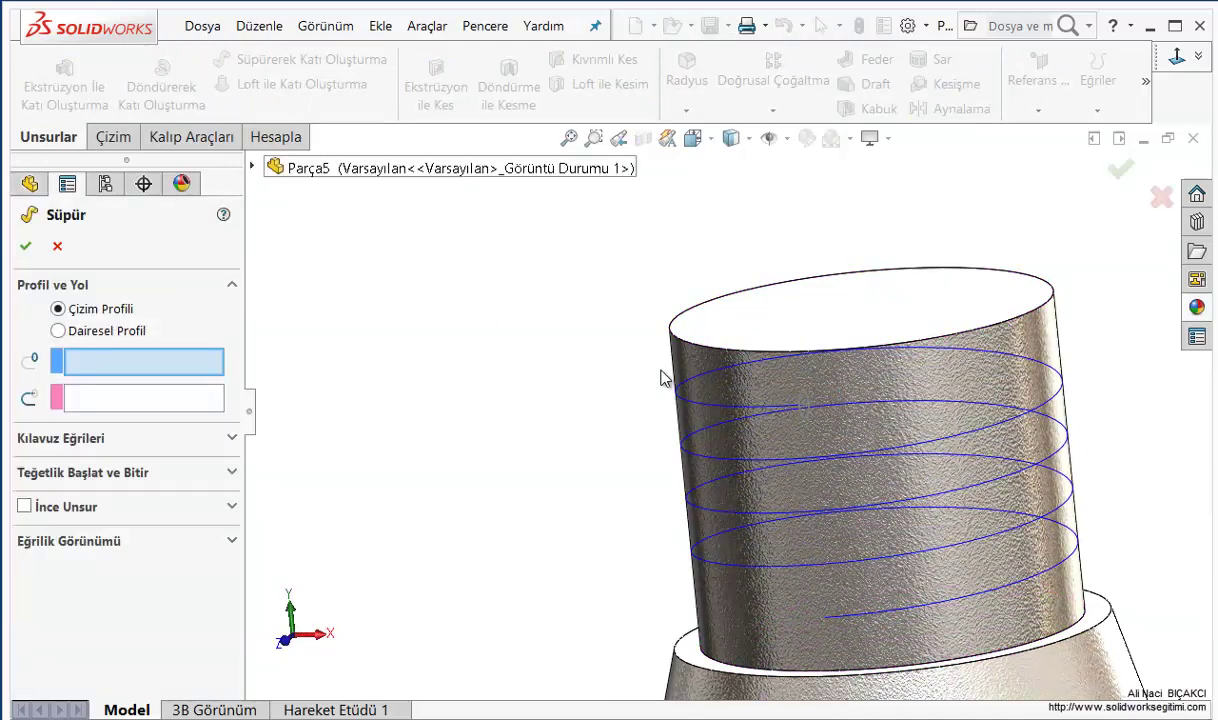
{"action": "left_click", "coordinate": [797, 420]}
{"action": "left_click", "coordinate": [751, 416]}
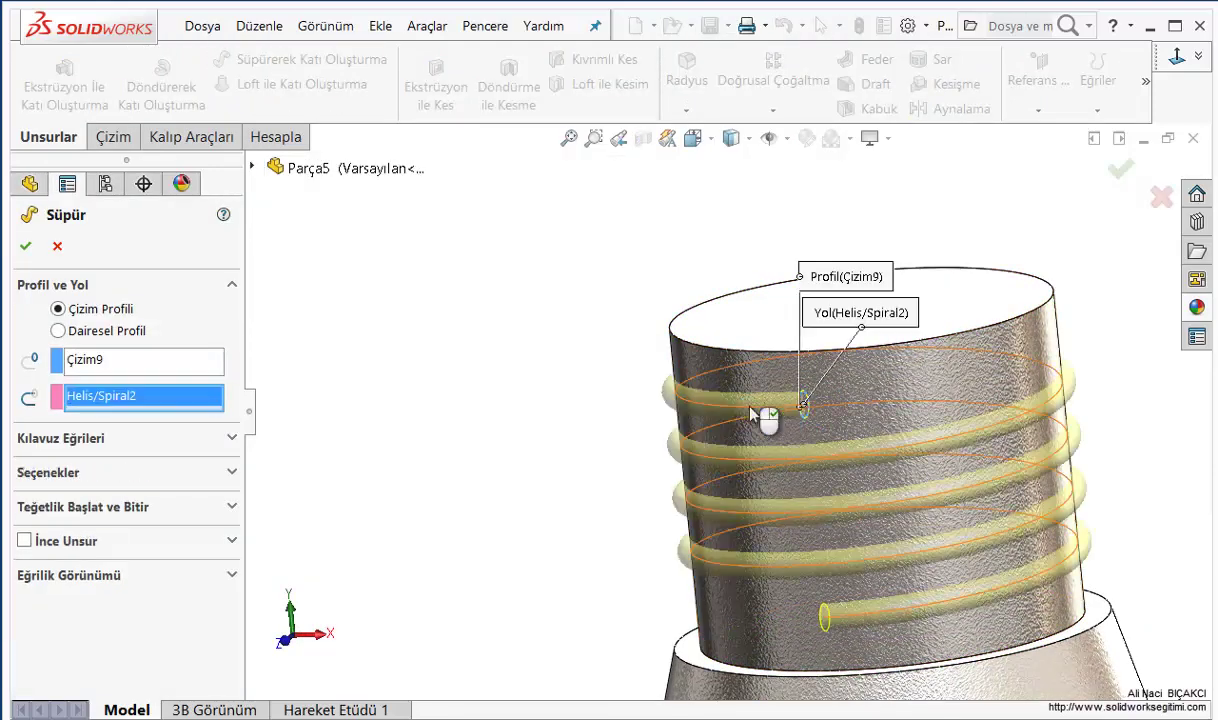
{"action": "middle_click_drag", "start_coordinate": [564, 474], "coordinate": [584, 475]}
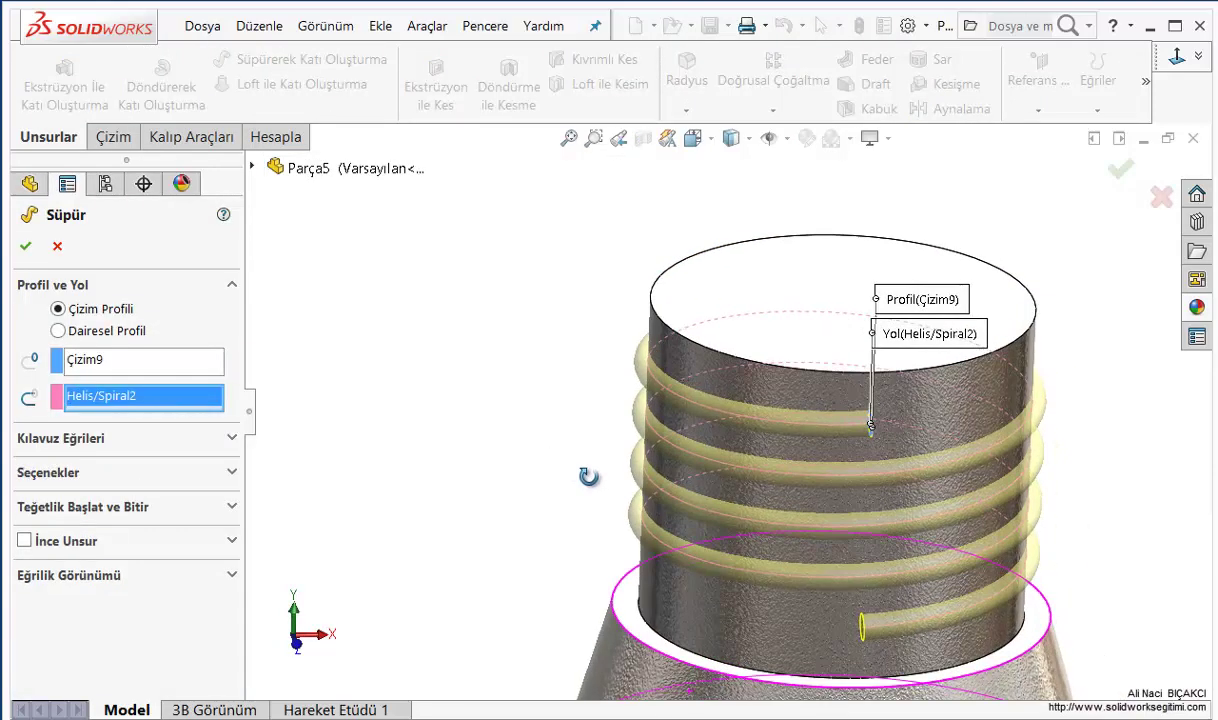
{"action": "left_click", "coordinate": [31, 244]}
{"action": "scroll", "coordinate": [568, 427], "scroll_direction": "up", "scroll_amount": 3}
{"action": "mouse_move", "coordinate": [568, 427]}
{"action": "middle_mouse_down"}
{"action": "mouse_move", "coordinate": [571, 356]}
{"action": "mouse_move", "coordinate": [560, 392]}
{"action": "middle_mouse_up"}
{"action": "mouse_move", "coordinate": [497, 317]}
{"action": "middle_mouse_down"}
{"action": "mouse_move", "coordinate": [525, 337]}
{"action": "mouse_move", "coordinate": [505, 355]}
{"action": "middle_mouse_up"}
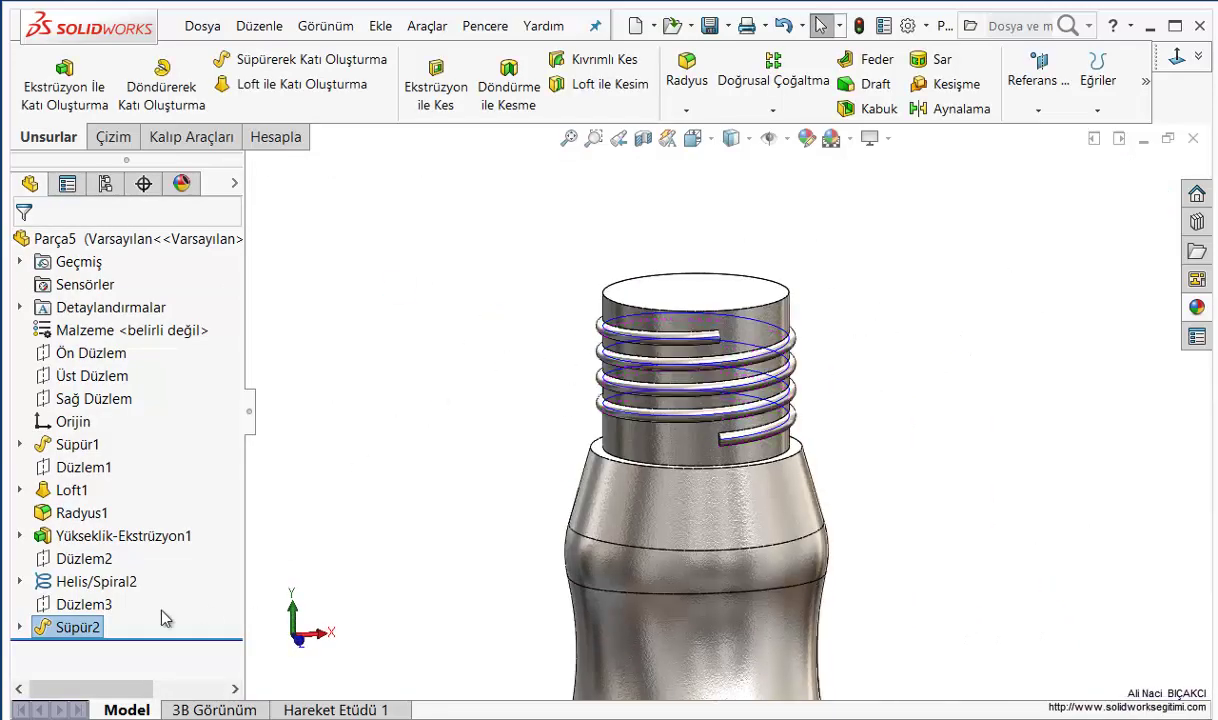
Hide the Helis/Spiral2 helix and zoom in to select the thread's flat end face
{"action": "right_click", "coordinate": [95, 581]}
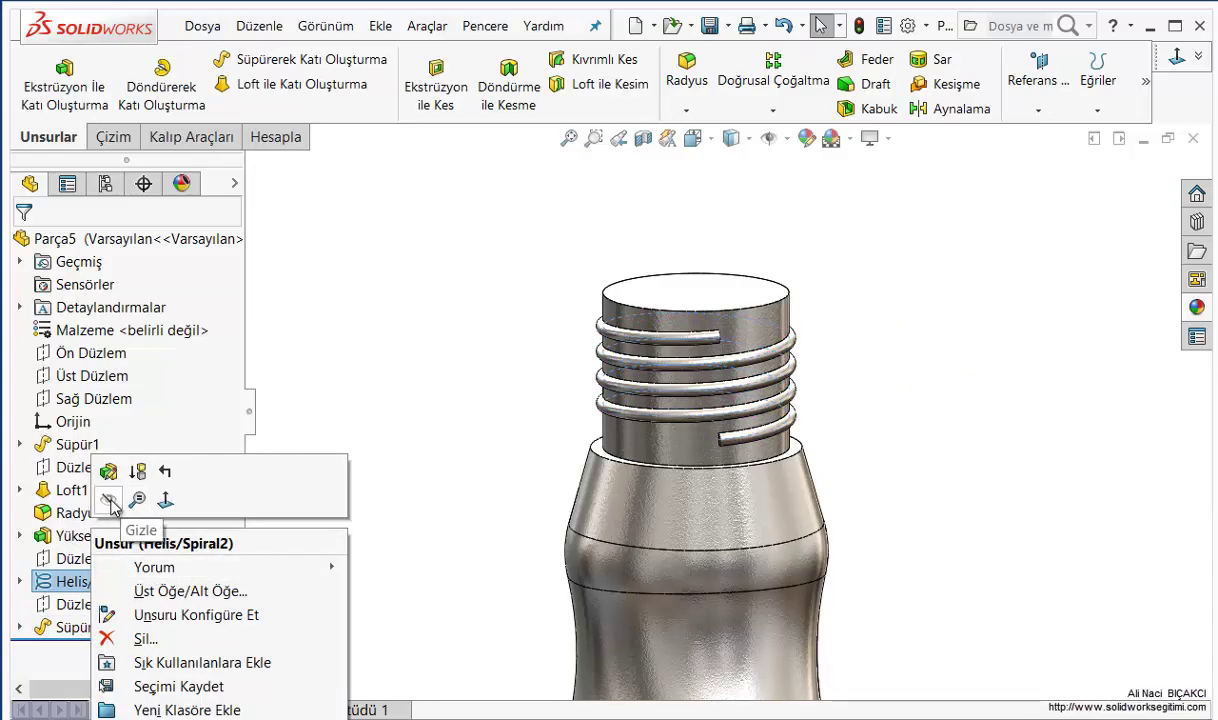
{"action": "left_click", "coordinate": [109, 495]}
{"action": "scroll", "coordinate": [715, 380], "scroll_direction": "down", "scroll_amount": 3}
{"action": "scroll", "coordinate": [734, 372], "scroll_direction": "down", "scroll_amount": 2}
{"action": "scroll", "coordinate": [783, 362], "scroll_direction": "down", "scroll_amount": 2}
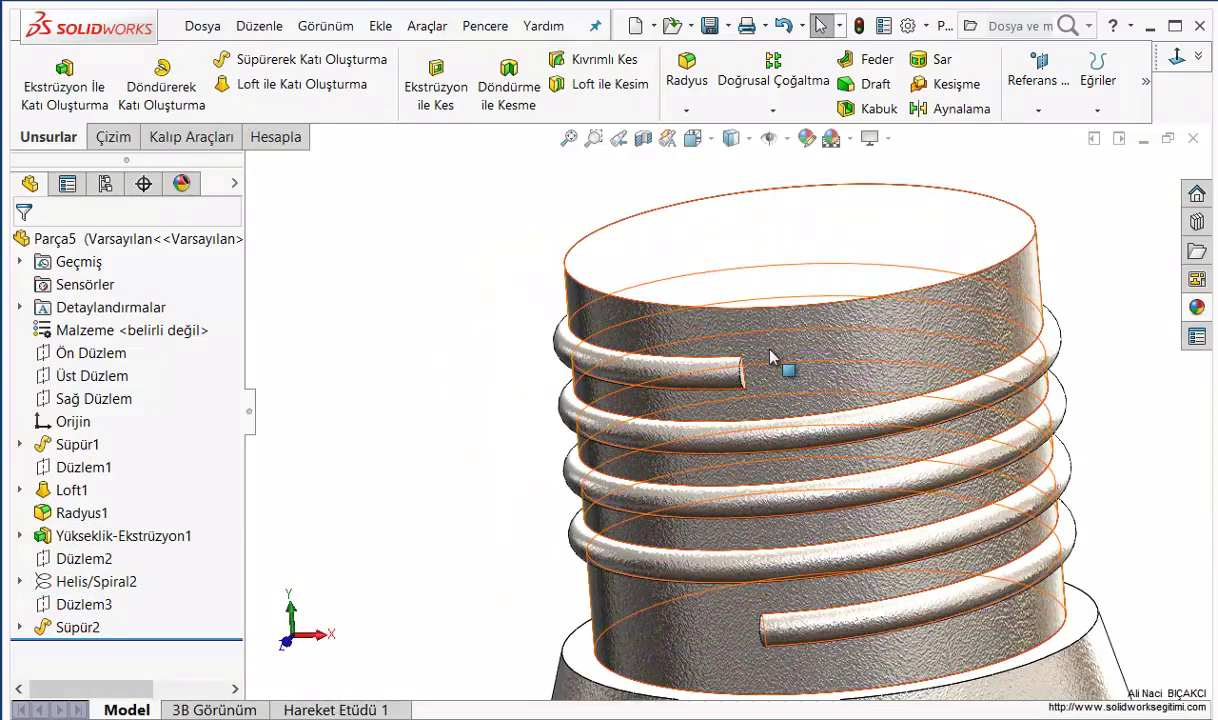
{"action": "scroll", "coordinate": [708, 437], "scroll_direction": "down", "scroll_amount": 3}
{"action": "scroll", "coordinate": [708, 437], "scroll_direction": "down", "scroll_amount": 2}
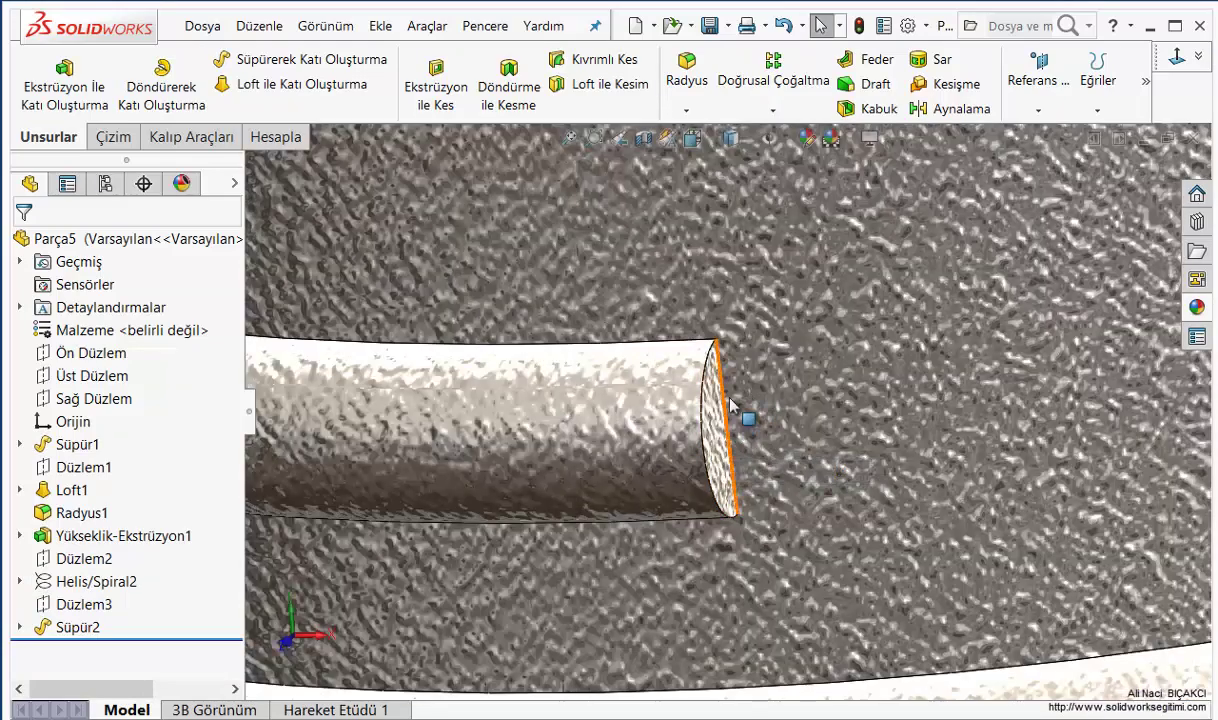
{"action": "middle_click_drag", "start_coordinate": [708, 432], "coordinate": [687, 421]}
{"action": "scroll", "coordinate": [727, 405], "scroll_direction": "up", "scroll_amount": 2}
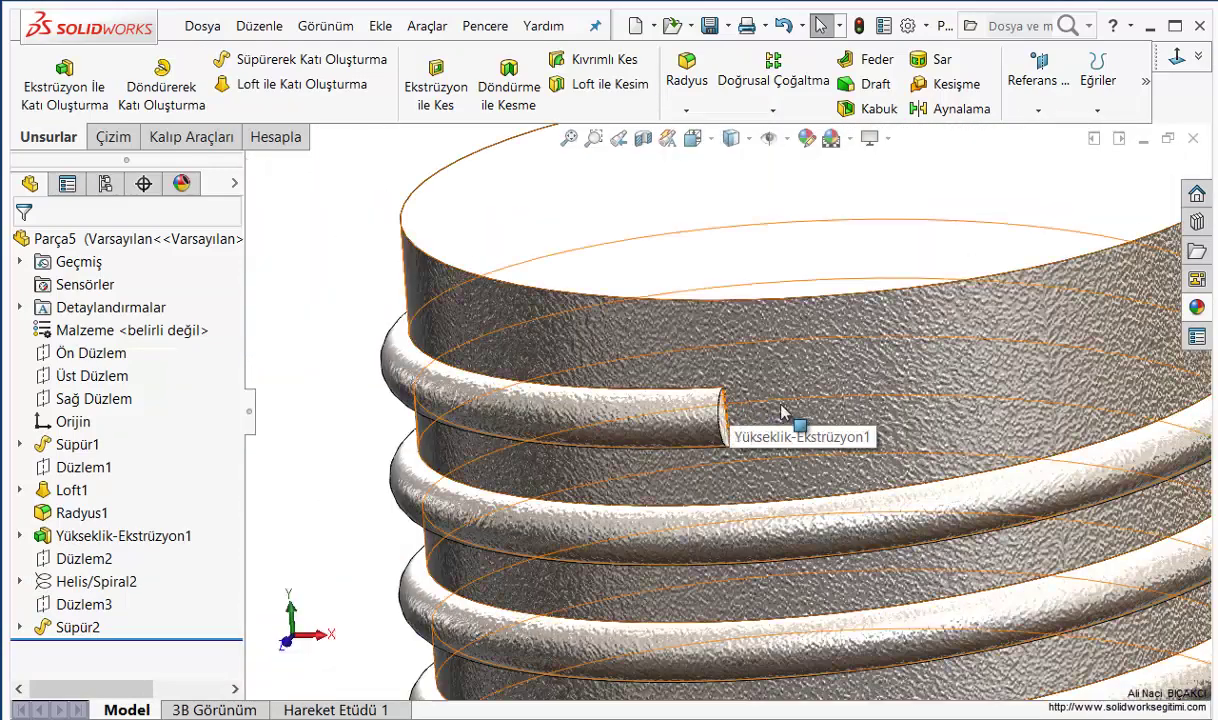
{"action": "scroll", "coordinate": [720, 415], "scroll_direction": "up", "scroll_amount": 2}
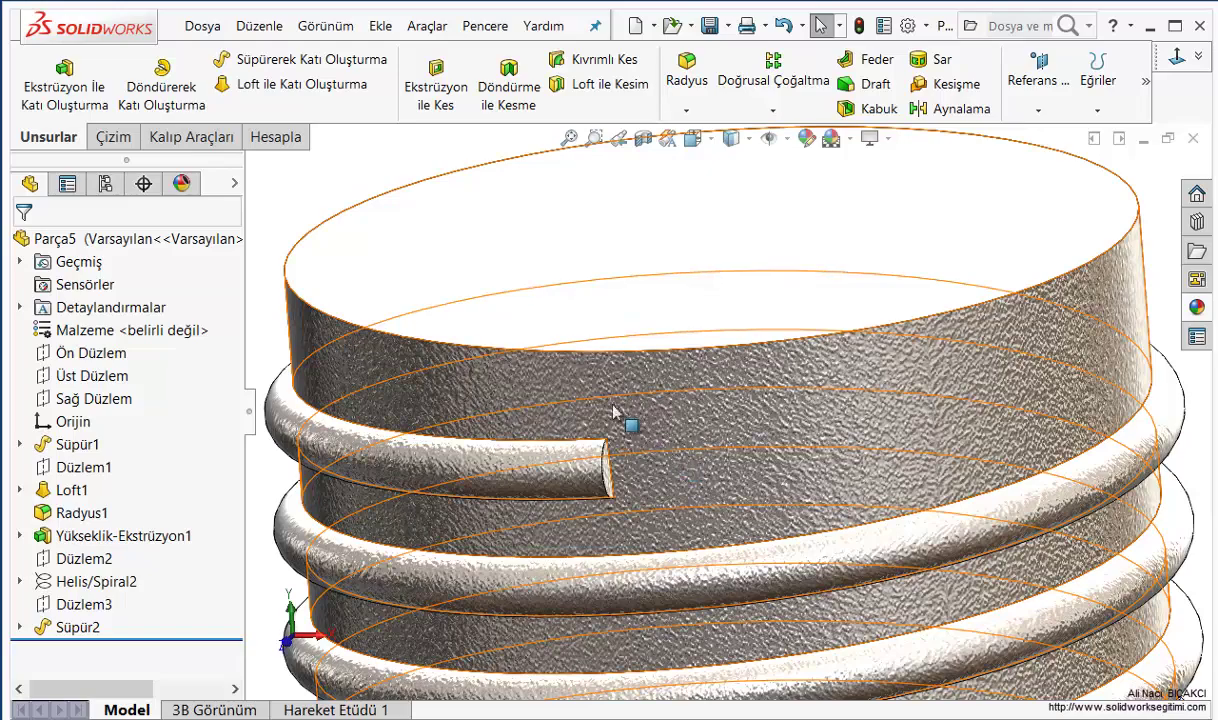
{"action": "scroll", "coordinate": [578, 490], "scroll_direction": "down", "scroll_amount": 2}
{"action": "scroll", "coordinate": [610, 495], "scroll_direction": "down", "scroll_amount": 2}
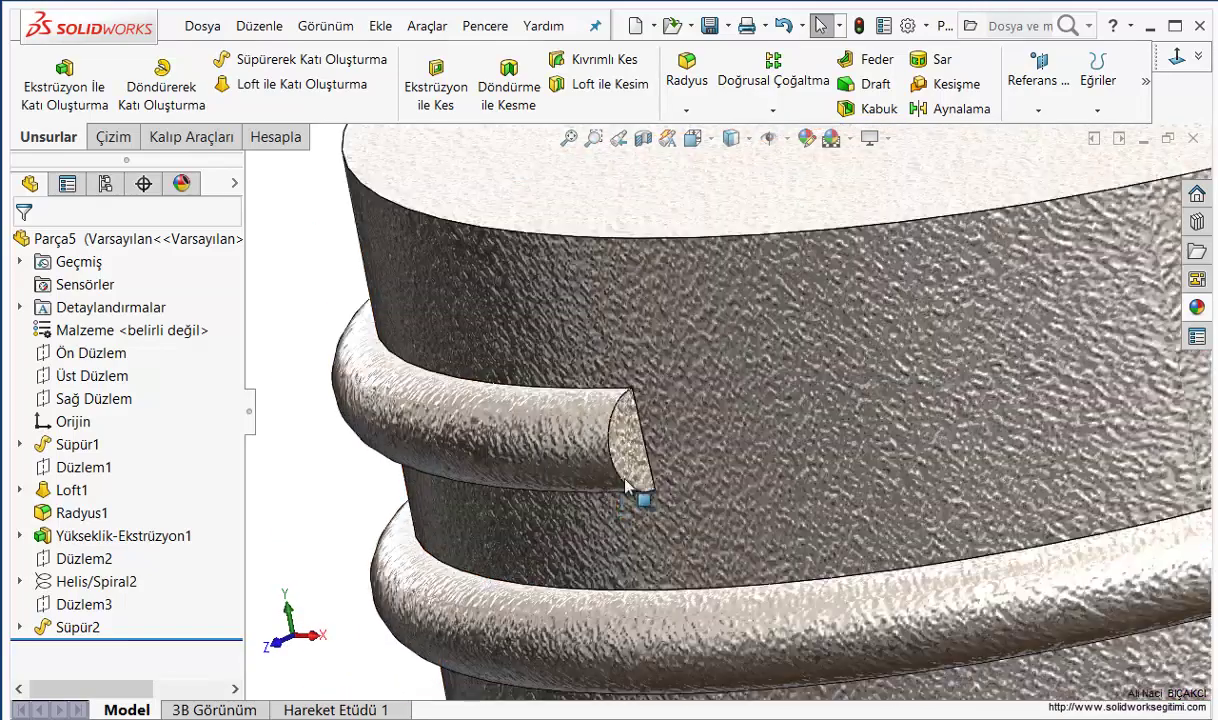
{"action": "scroll", "coordinate": [626, 487], "scroll_direction": "down", "scroll_amount": 1}
{"action": "left_click", "coordinate": [655, 455]}
Convert the thread end face into a sketch and revolve it 360° about its straight line
{"action": "left_click", "coordinate": [730, 385]}
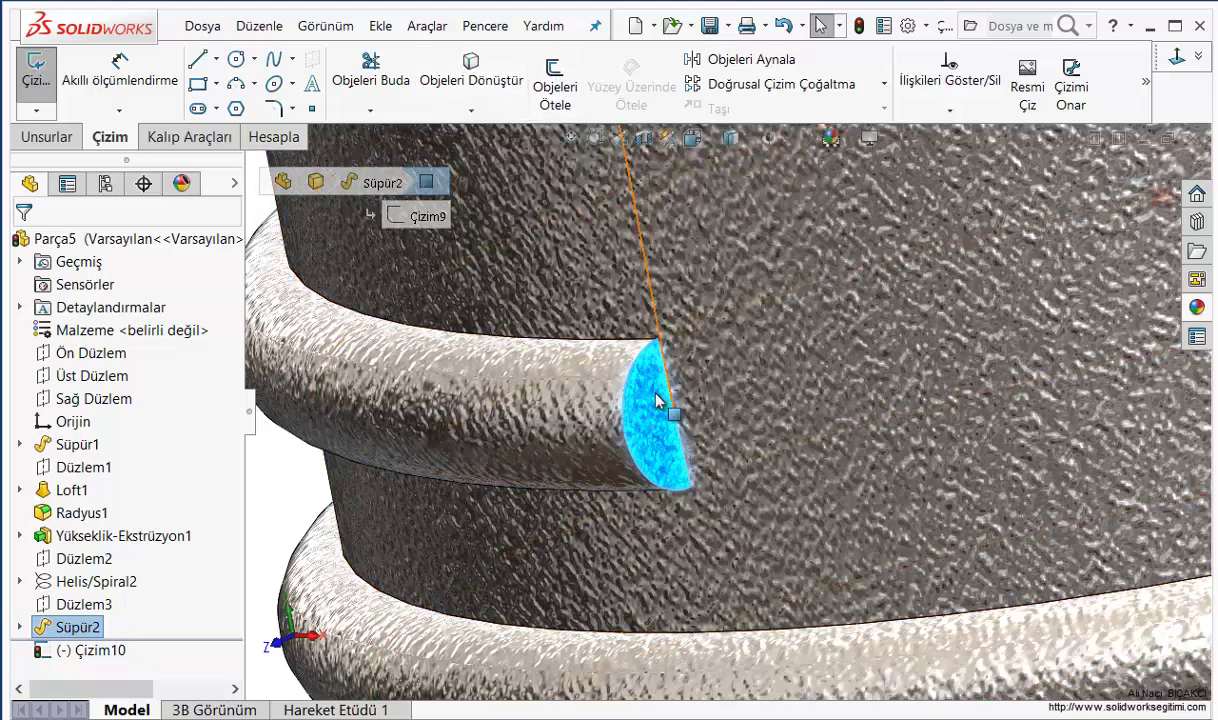
{"action": "left_click", "coordinate": [470, 72]}
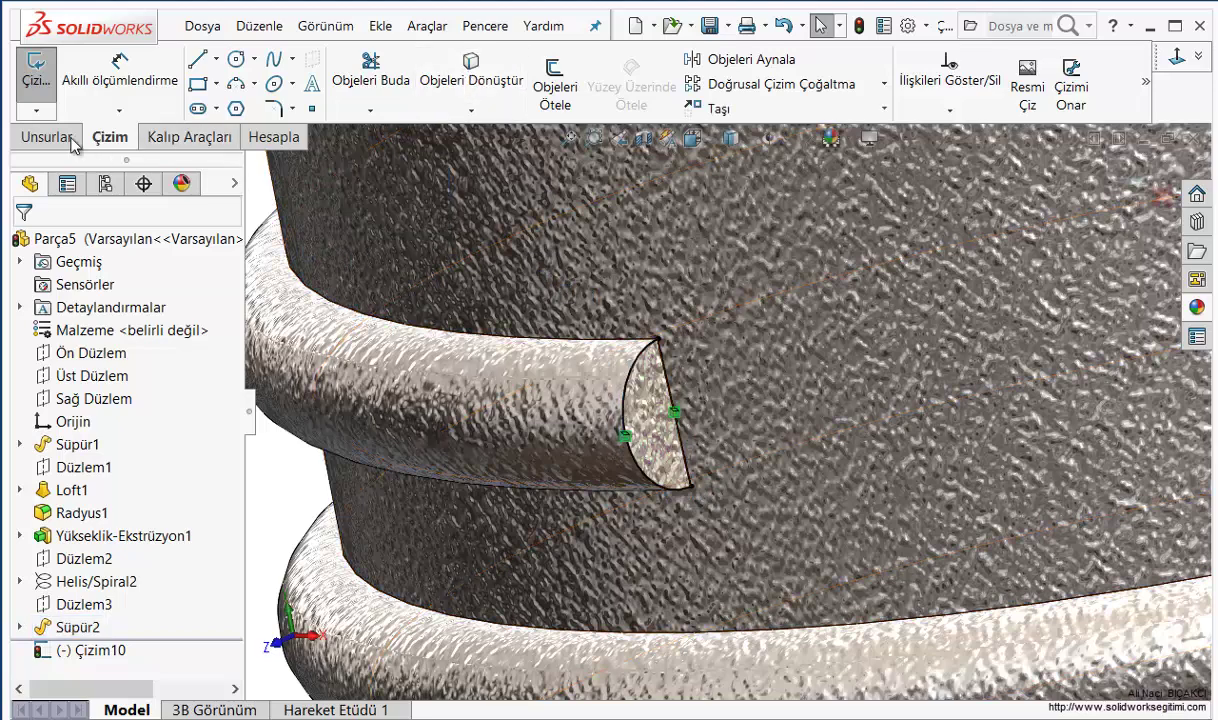
{"action": "left_click", "coordinate": [40, 139]}
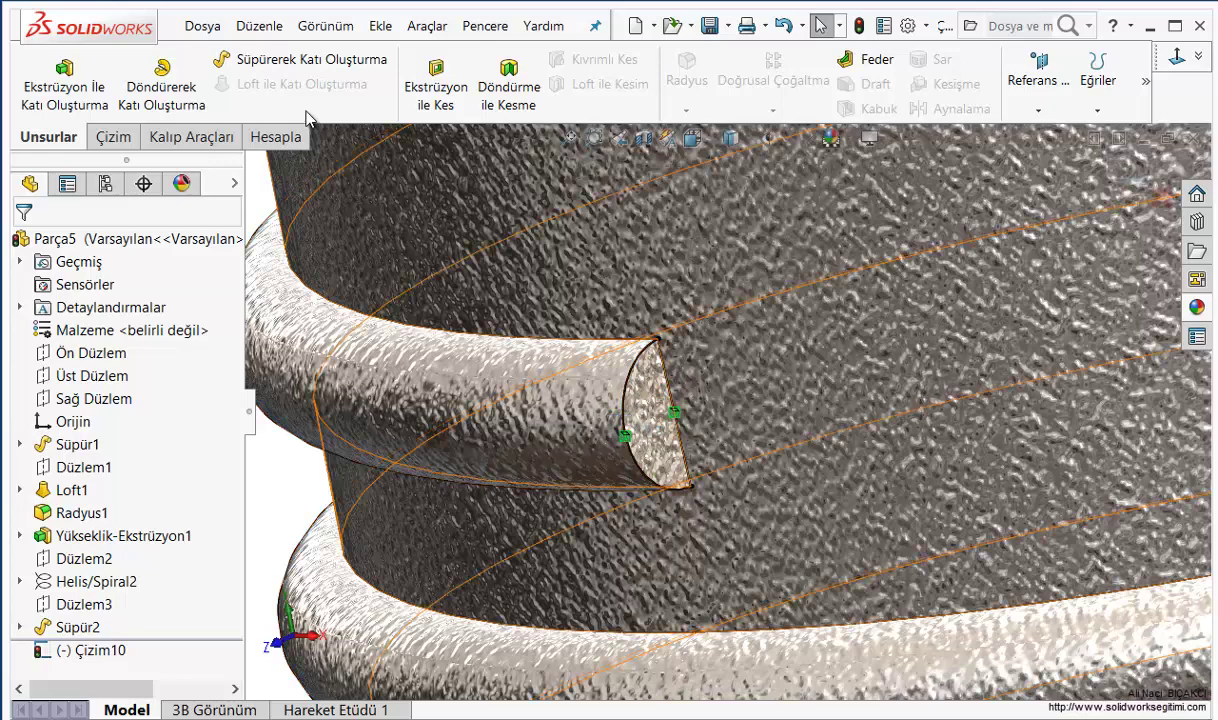
{"action": "left_click", "coordinate": [161, 88]}
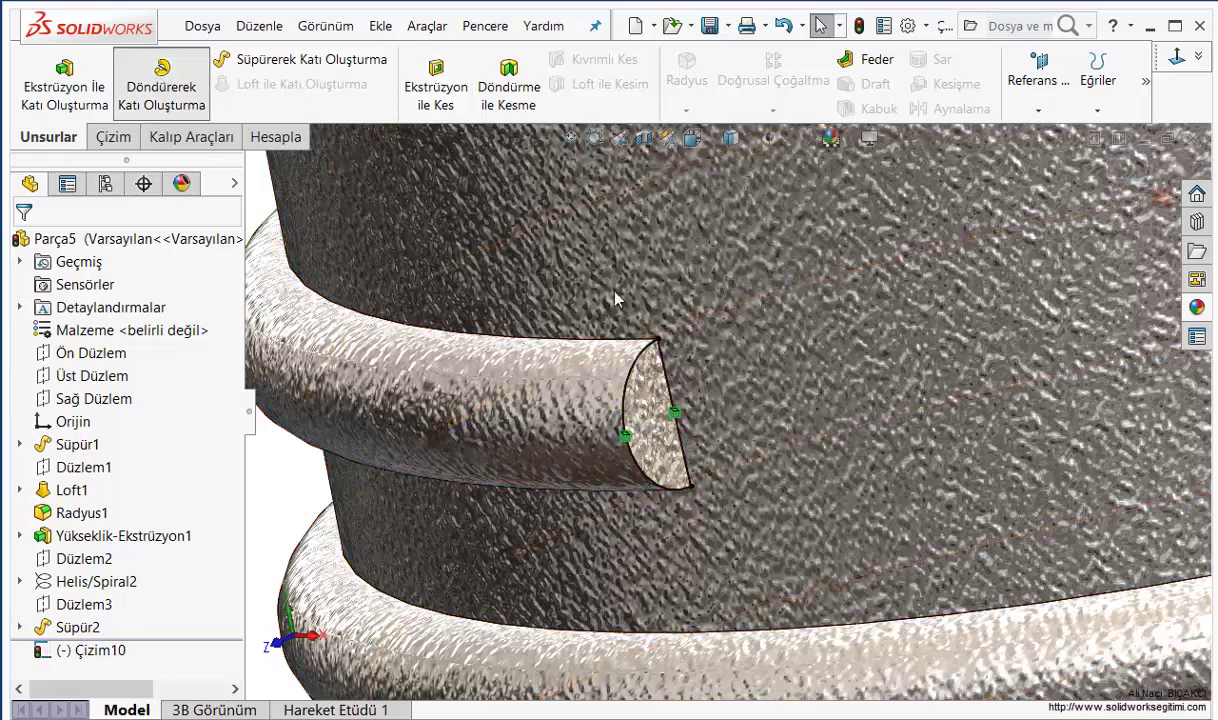
{"action": "left_click", "coordinate": [668, 390]}
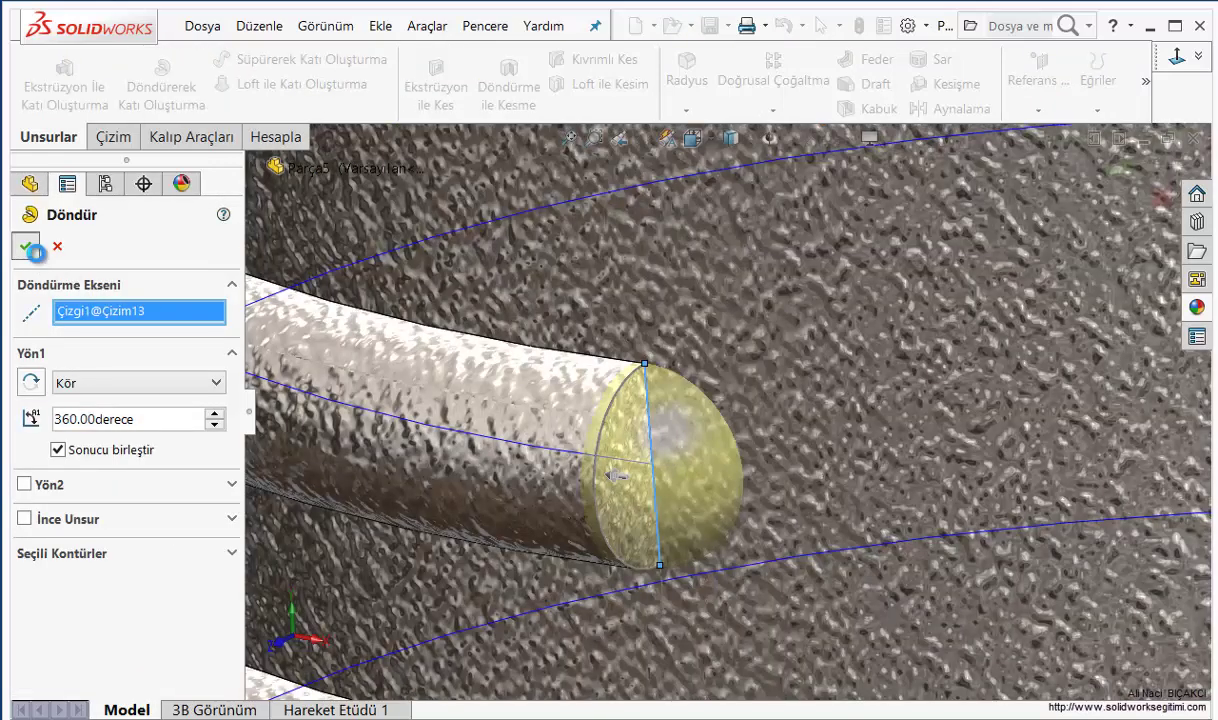
{"action": "left_click", "coordinate": [35, 252]}
{"action": "scroll", "coordinate": [780, 500], "scroll_direction": "up", "scroll_amount": 5}
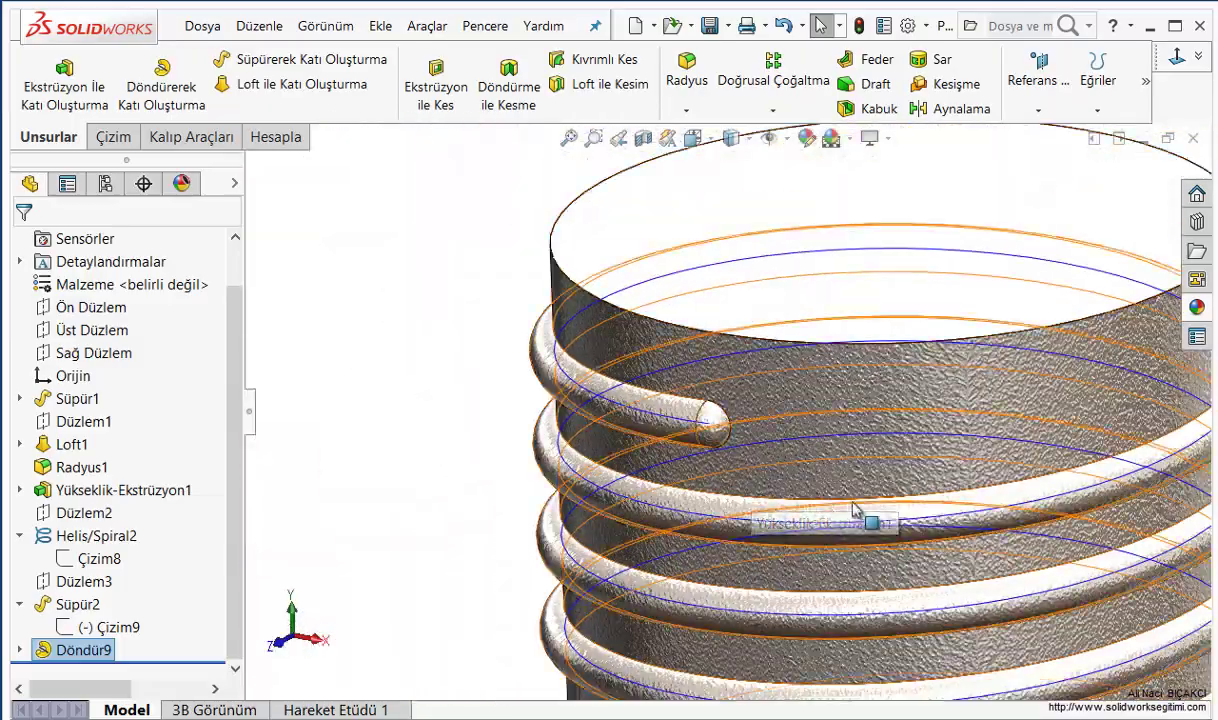
{"action": "key", "text": "ctrl+1"}
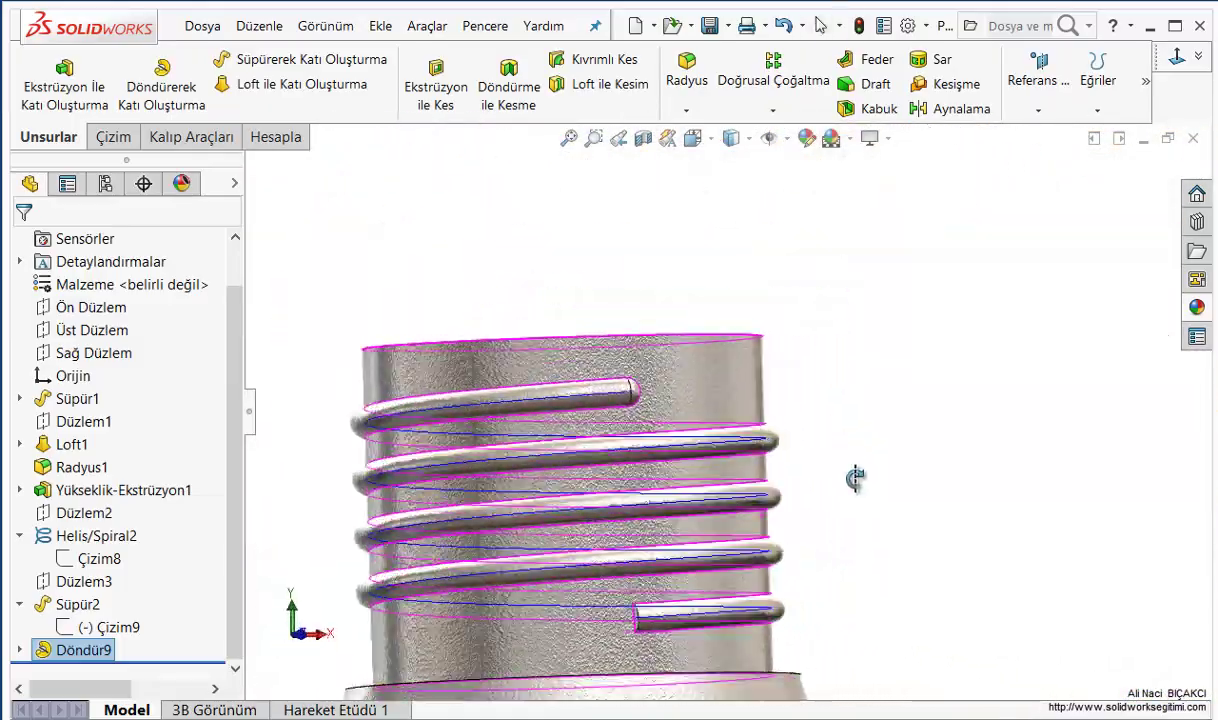
{"action": "middle_click_drag", "start_coordinate": [855, 477], "coordinate": [720, 530]}
{"action": "scroll", "coordinate": [720, 530], "scroll_direction": "down", "scroll_amount": 3}
{"action": "scroll", "coordinate": [711, 512], "scroll_direction": "down", "scroll_amount": 3}
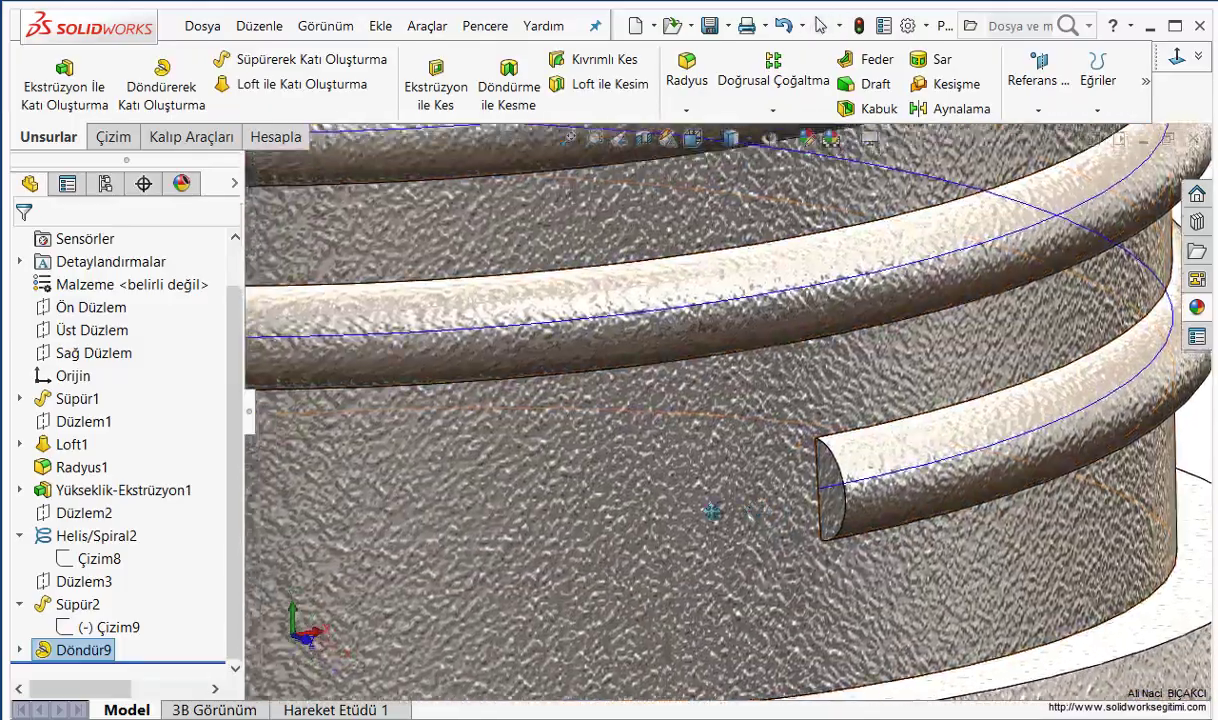
{"action": "scroll", "coordinate": [711, 512], "scroll_direction": "down", "scroll_amount": 3}
Sketch a half-circle profile of arc plus closing line on the other thread end face
{"action": "scroll", "coordinate": [711, 512], "scroll_direction": "down", "scroll_amount": 2}
{"action": "left_click", "coordinate": [878, 410]}
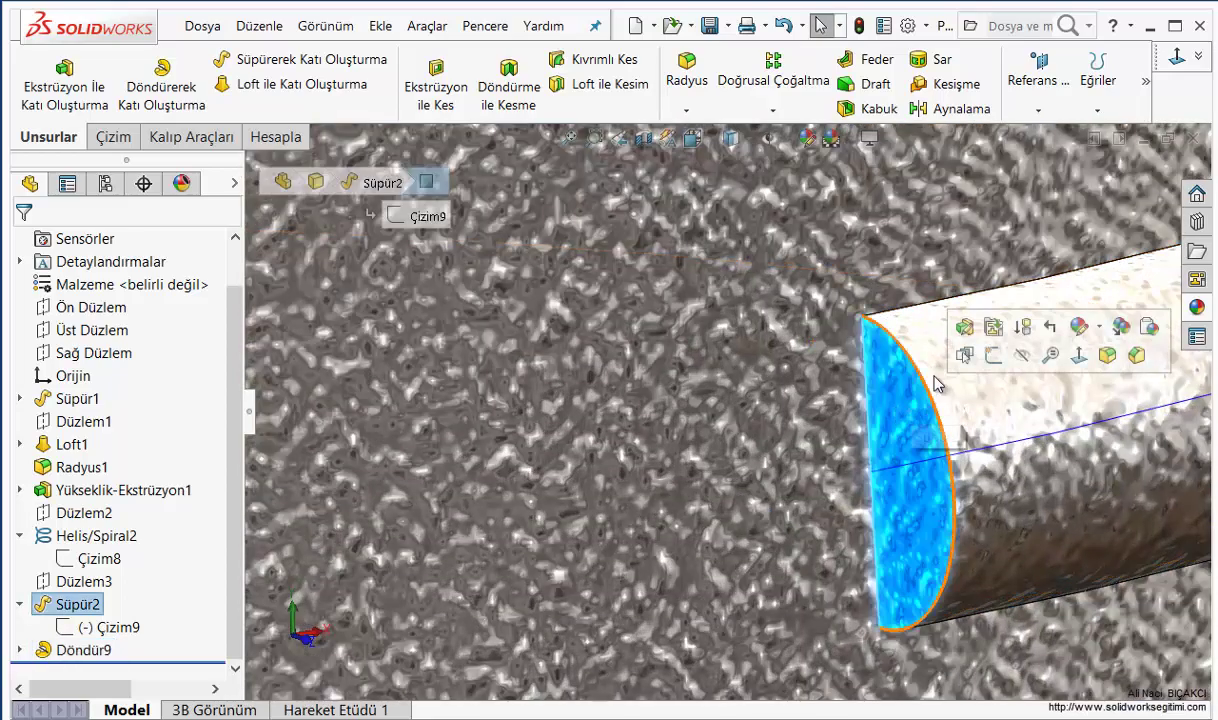
{"action": "left_click", "coordinate": [993, 355]}
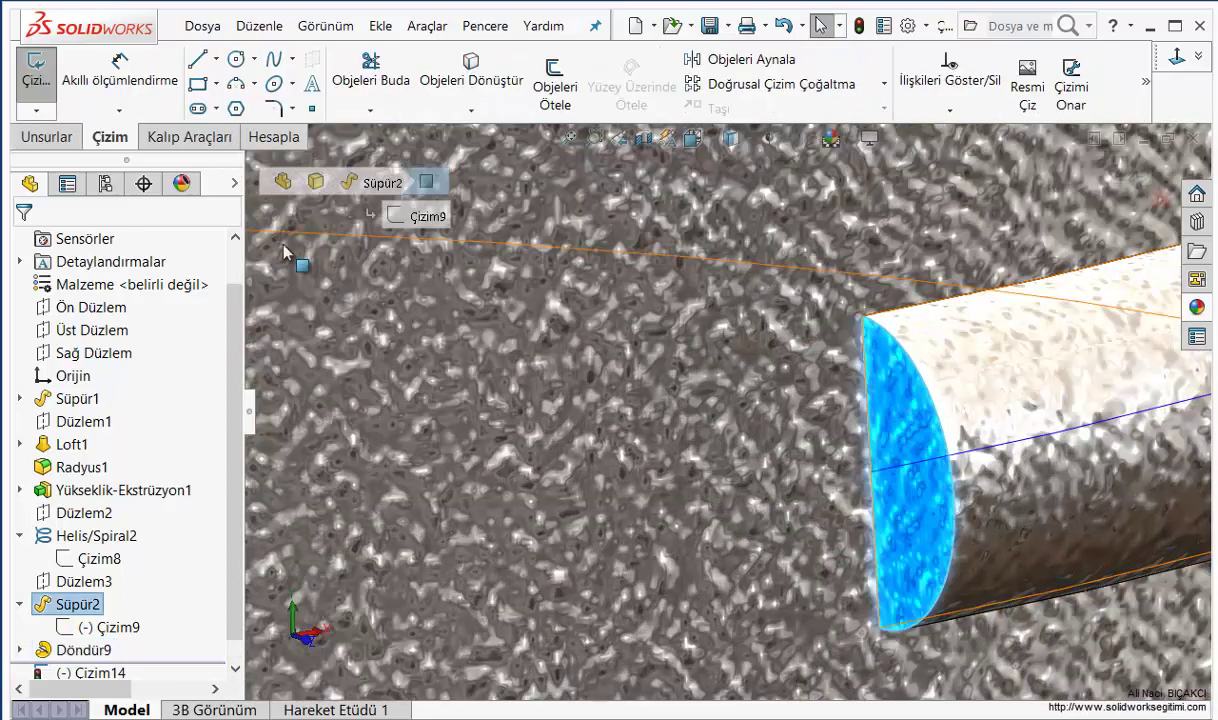
{"action": "left_click", "coordinate": [239, 87]}
{"action": "left_click", "coordinate": [868, 345]}
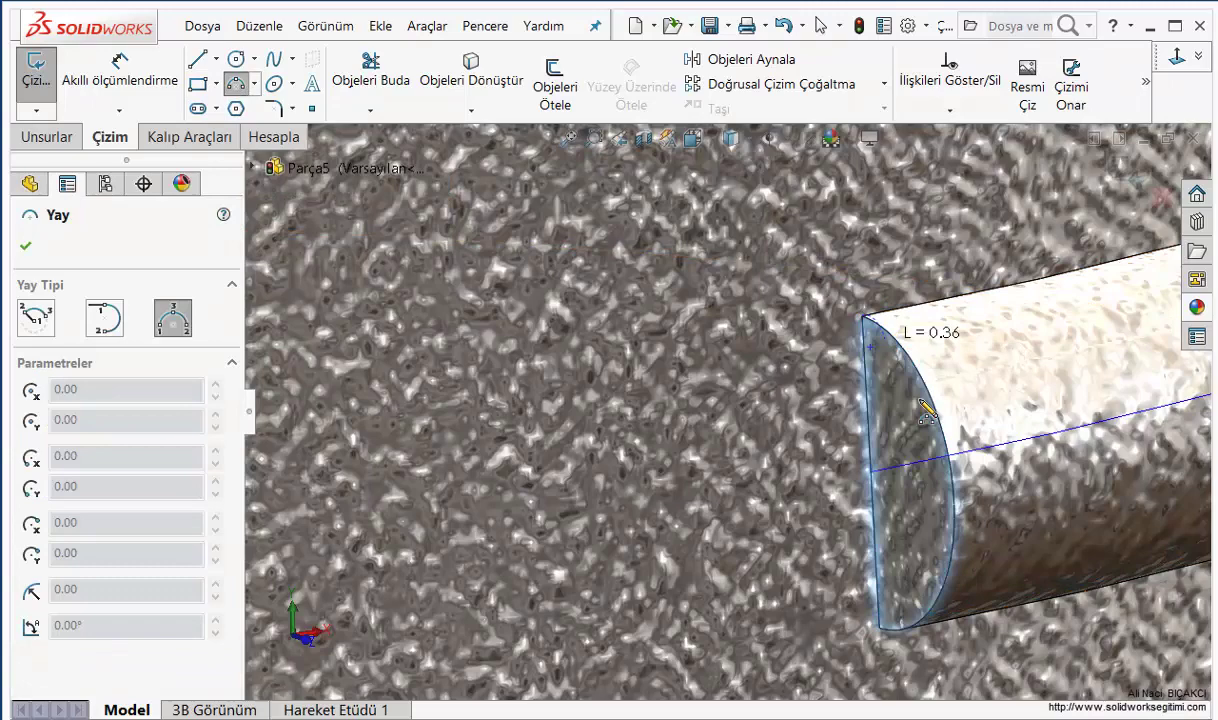
{"action": "left_click", "coordinate": [879, 628]}
{"action": "left_click", "coordinate": [958, 560]}
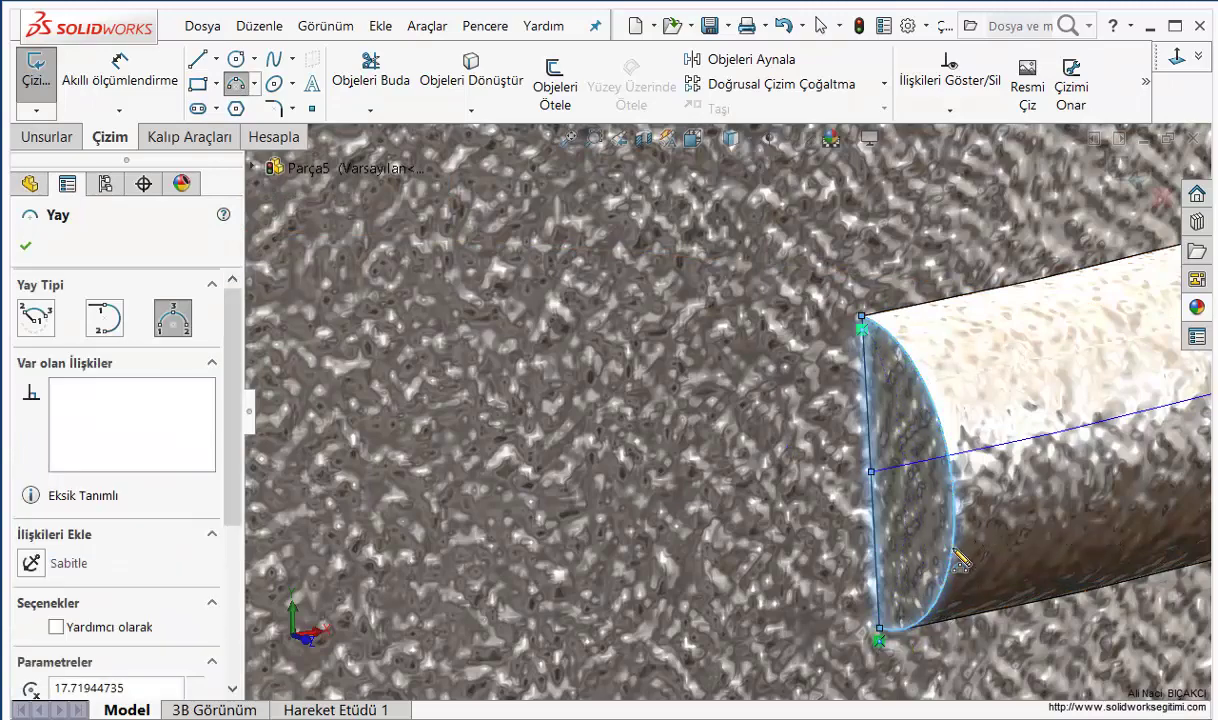
{"action": "left_click", "coordinate": [197, 58]}
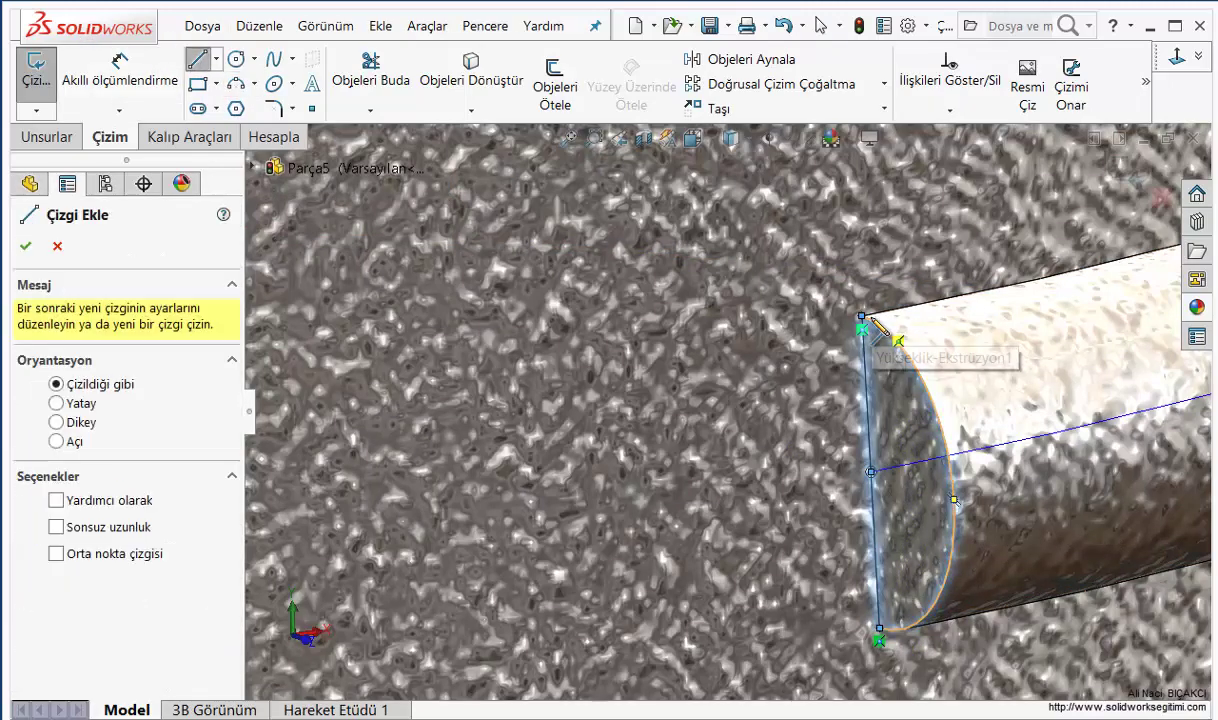
{"action": "left_click", "coordinate": [862, 318]}
{"action": "left_click", "coordinate": [879, 630]}
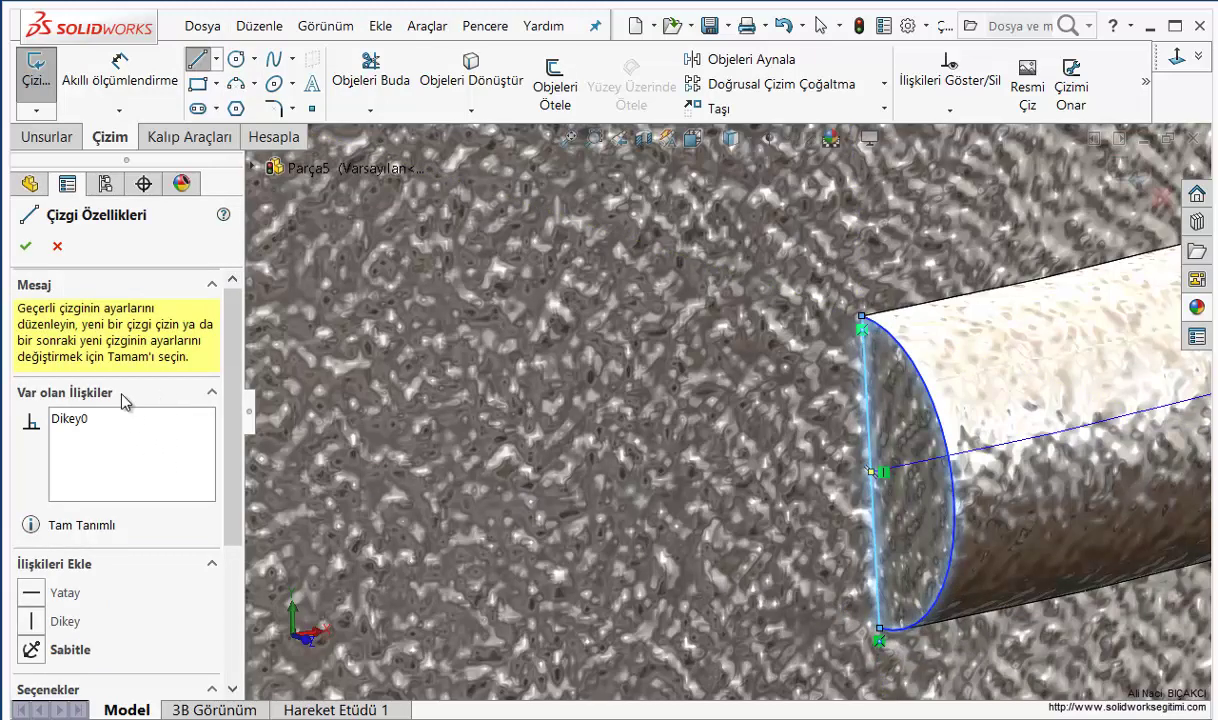
{"action": "left_click", "coordinate": [33, 246]}
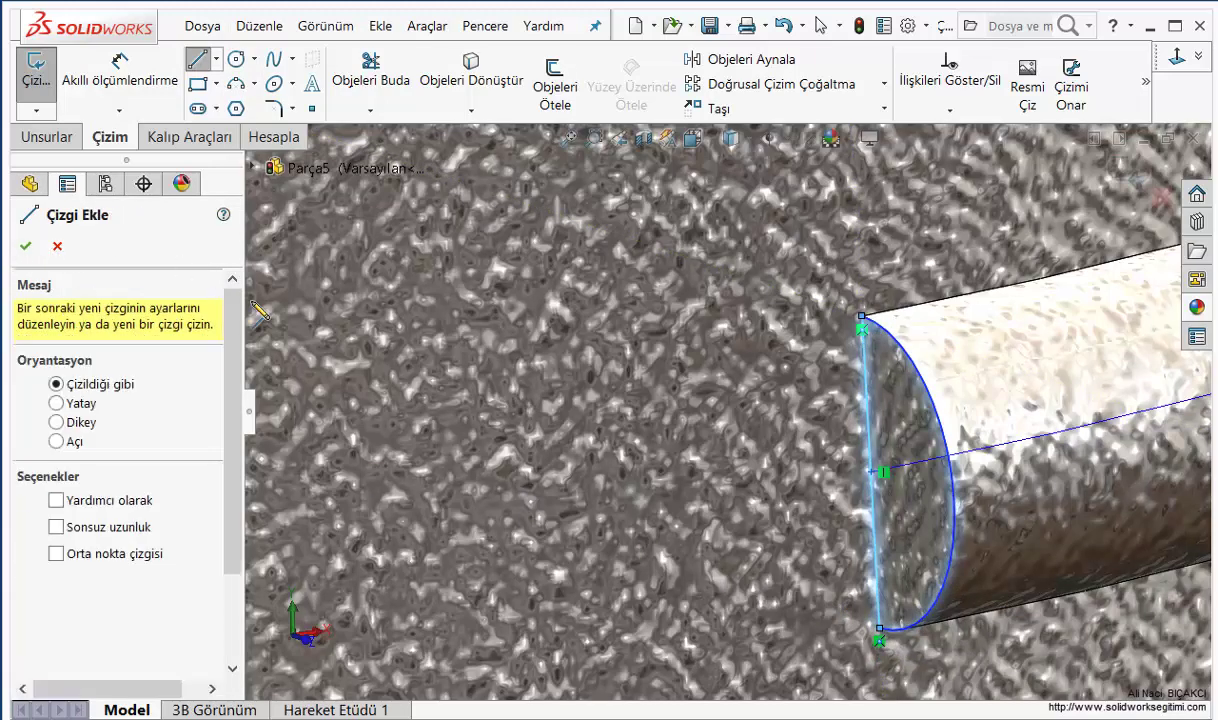
{"action": "left_click", "coordinate": [28, 247]}
Add a centerline between the profile's top and bottom corners as the axis
{"action": "left_click", "coordinate": [216, 59]}
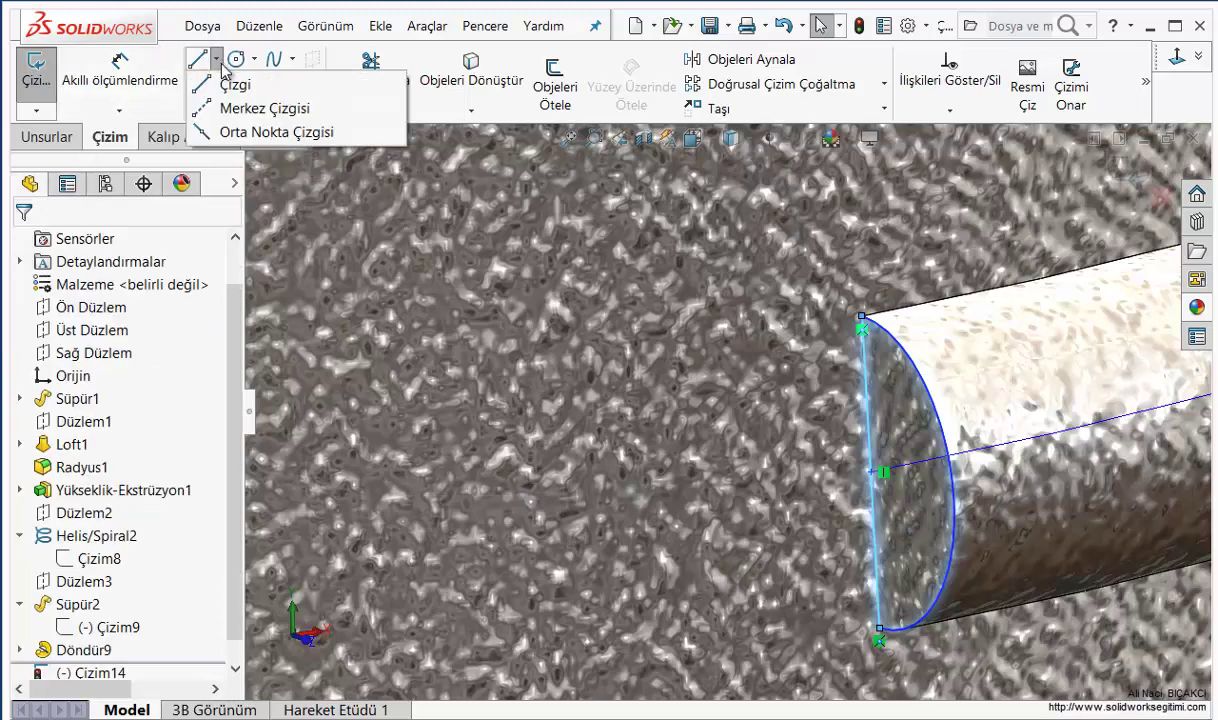
{"action": "left_click", "coordinate": [262, 108]}
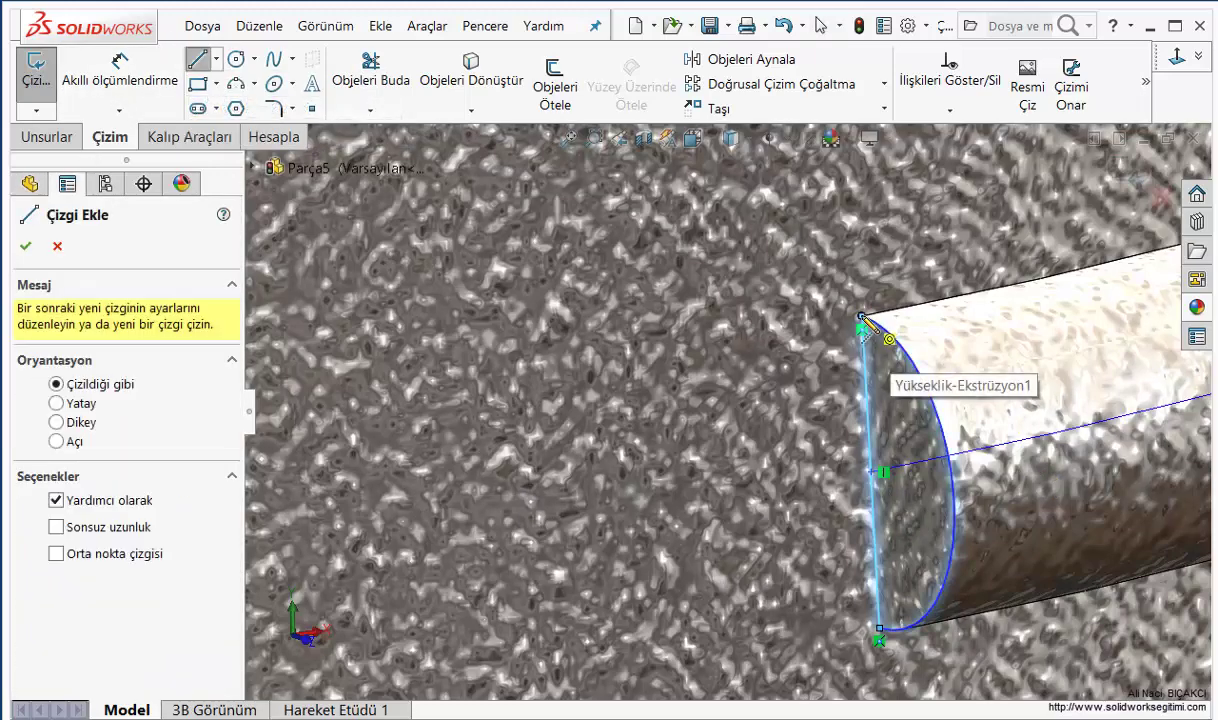
{"action": "left_click_drag", "start_coordinate": [862, 319], "coordinate": [879, 630]}
{"action": "left_click", "coordinate": [884, 677]}
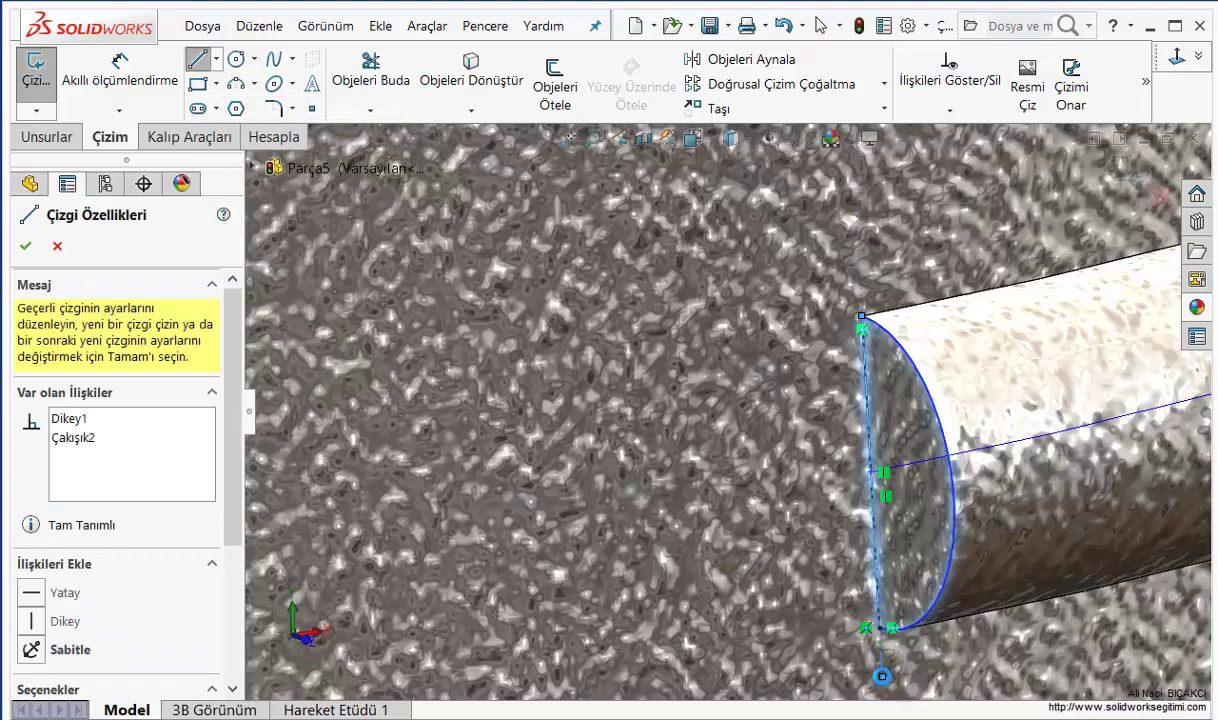
{"action": "key", "text": "Escape"}
Revolve the half-circle 360° about Çizgi2 into a dome on the thread end
{"action": "left_click", "coordinate": [60, 142]}
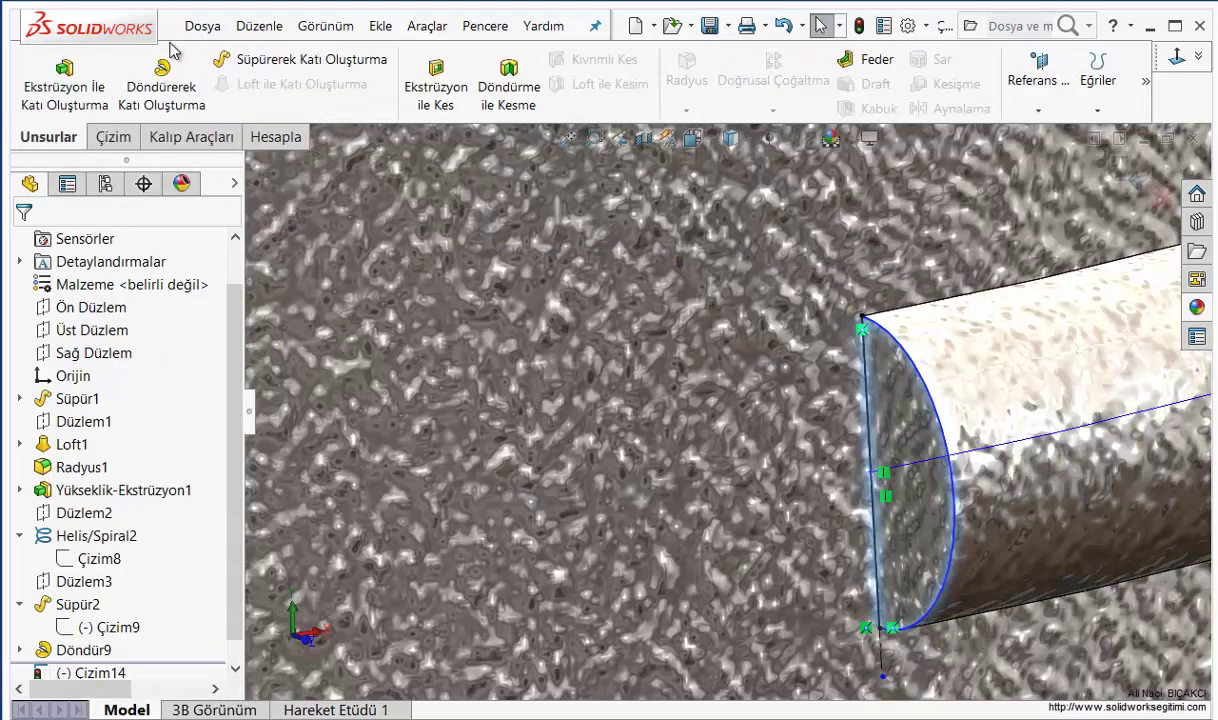
{"action": "left_click", "coordinate": [168, 80]}
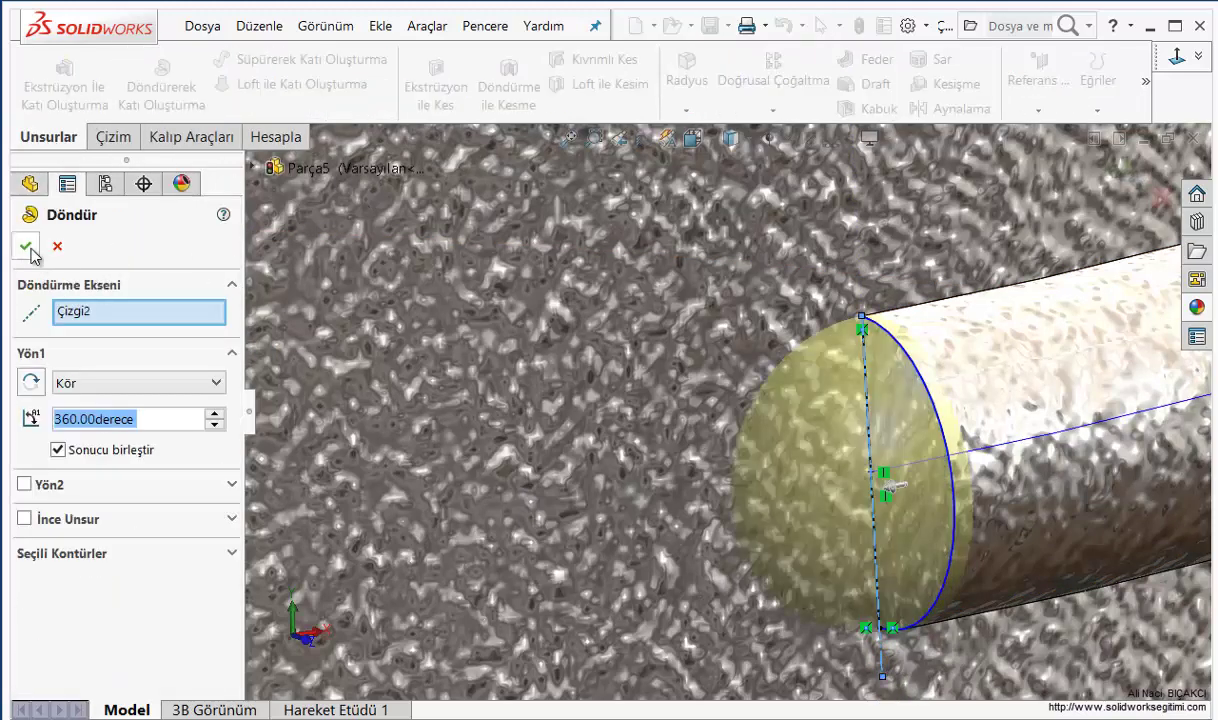
{"action": "left_click", "coordinate": [25, 246]}
{"action": "scroll", "coordinate": [760, 540], "scroll_direction": "up", "scroll_amount": 5}
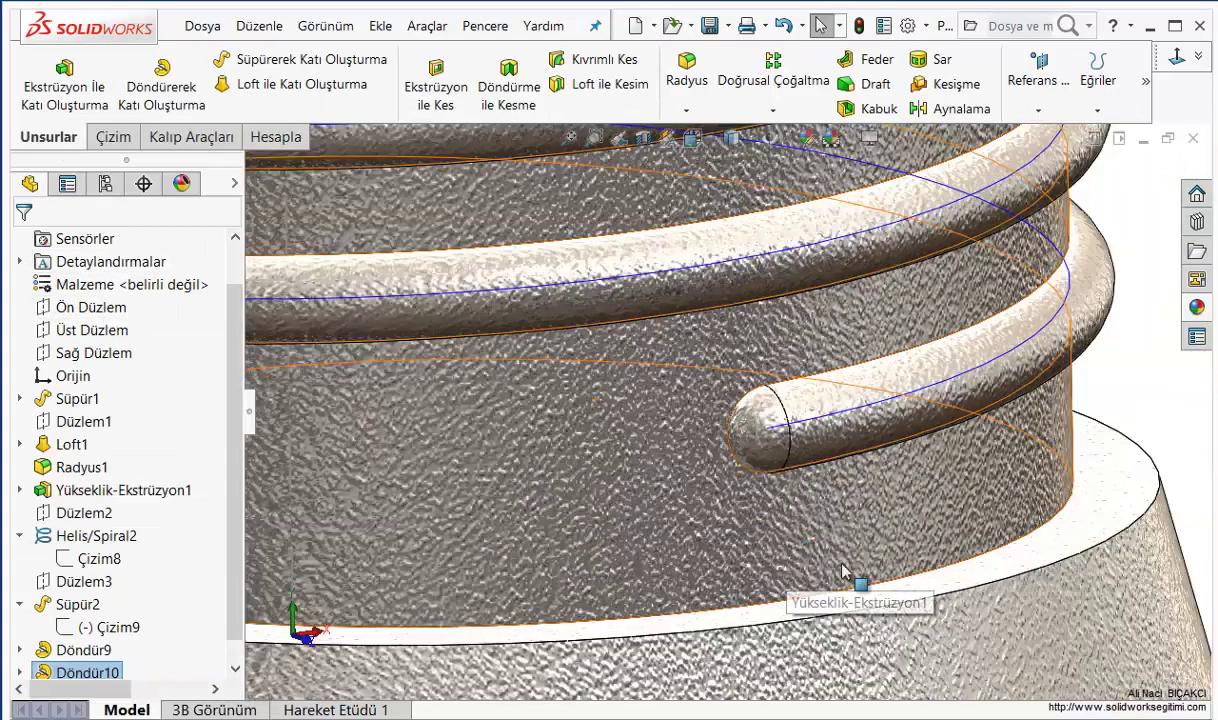
{"action": "scroll", "coordinate": [843, 572], "scroll_direction": "up", "scroll_amount": 10}
{"action": "mouse_move", "coordinate": [688, 495]}
{"action": "middle_mouse_down"}
{"action": "mouse_move", "coordinate": [607, 450]}
{"action": "mouse_move", "coordinate": [625, 490]}
{"action": "mouse_move", "coordinate": [661, 484]}
{"action": "middle_mouse_up"}
{"action": "scroll", "coordinate": [737, 410], "scroll_direction": "down", "scroll_amount": 4}
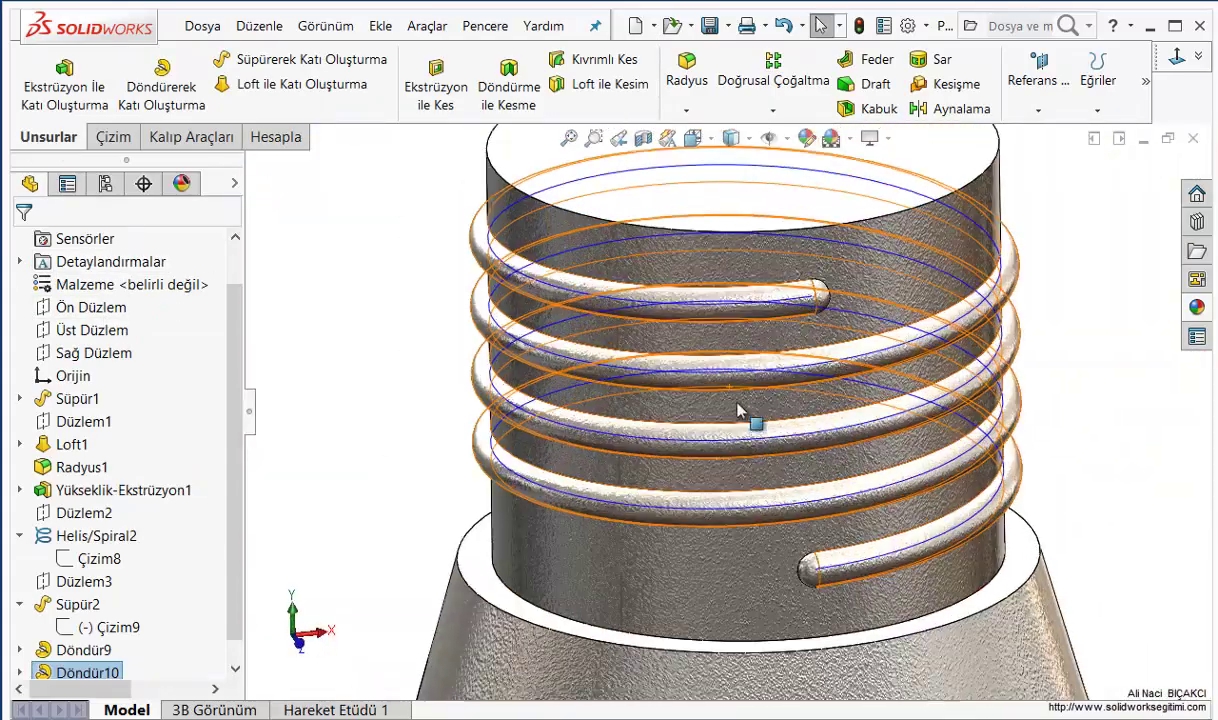
{"action": "scroll", "coordinate": [737, 410], "scroll_direction": "up", "scroll_amount": 3}
{"action": "scroll", "coordinate": [729, 468], "scroll_direction": "down", "scroll_amount": 3}
{"action": "scroll", "coordinate": [729, 440], "scroll_direction": "up", "scroll_amount": 3}
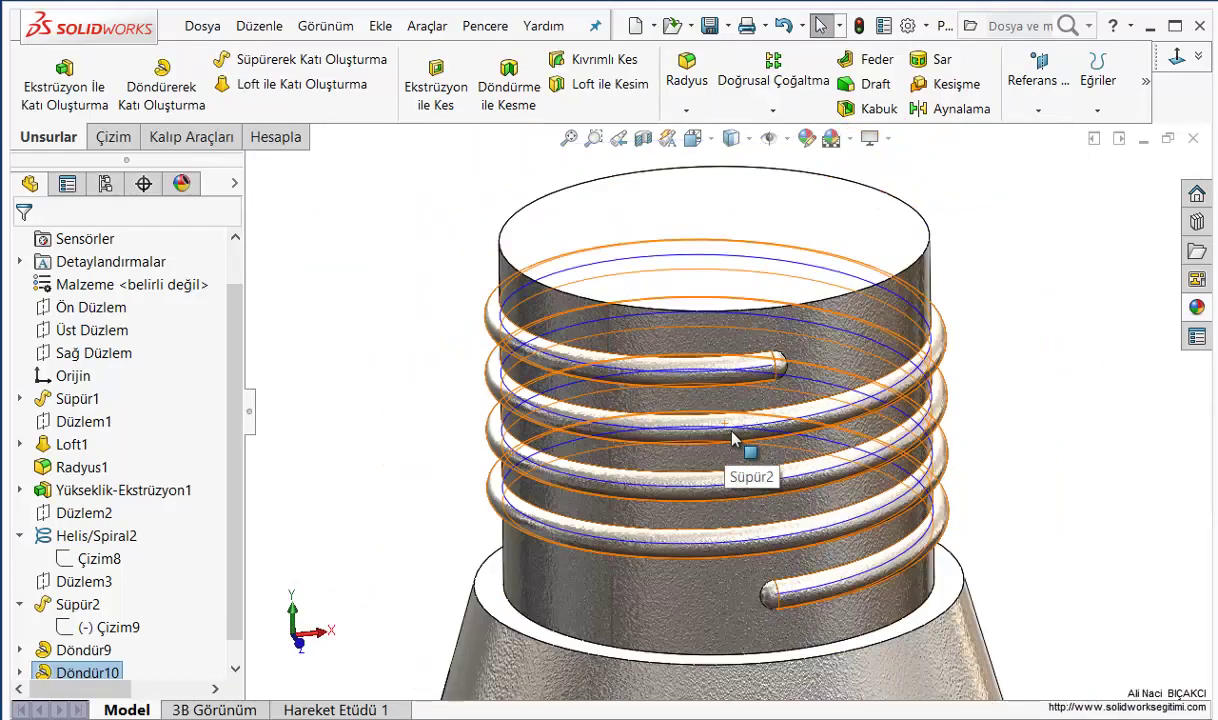
{"action": "scroll", "coordinate": [731, 440], "scroll_direction": "up", "scroll_amount": 5}
{"action": "scroll", "coordinate": [957, 484], "scroll_direction": "down", "scroll_amount": 1}
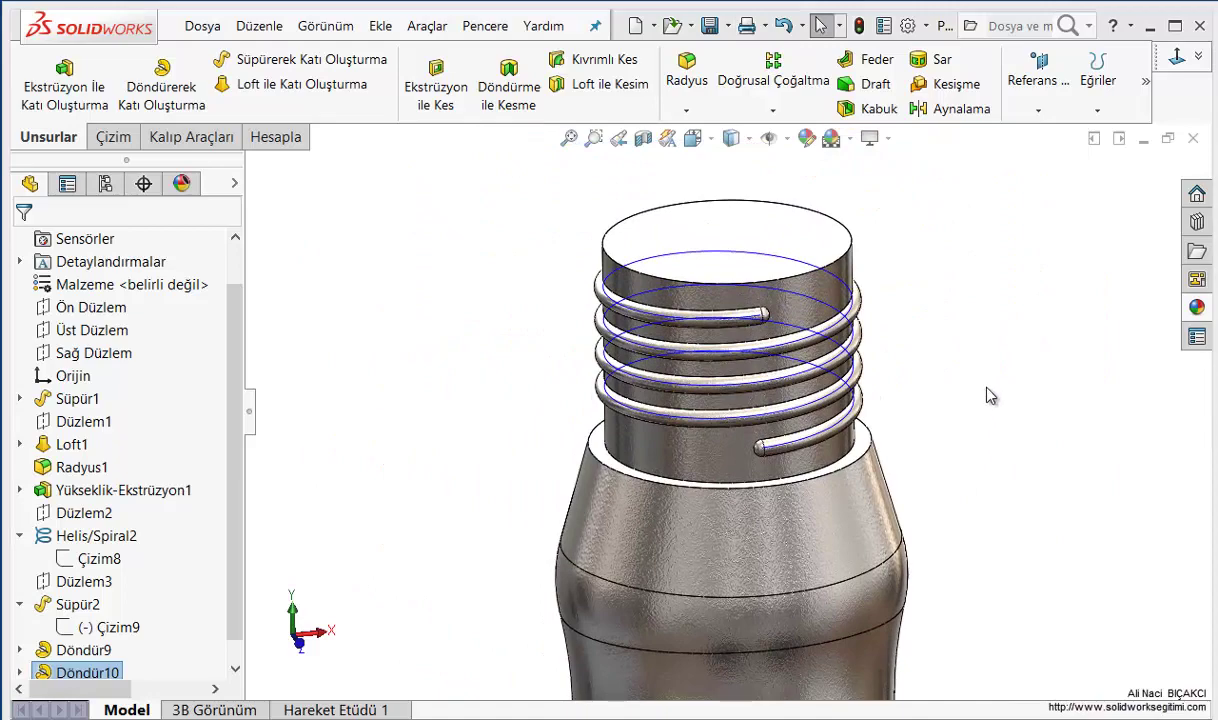
{"action": "scroll", "coordinate": [960, 430], "scroll_direction": "up", "scroll_amount": 1}
{"action": "scroll", "coordinate": [760, 600], "scroll_direction": "up", "scroll_amount": 3}
{"action": "scroll", "coordinate": [668, 584], "scroll_direction": "down", "scroll_amount": 3}
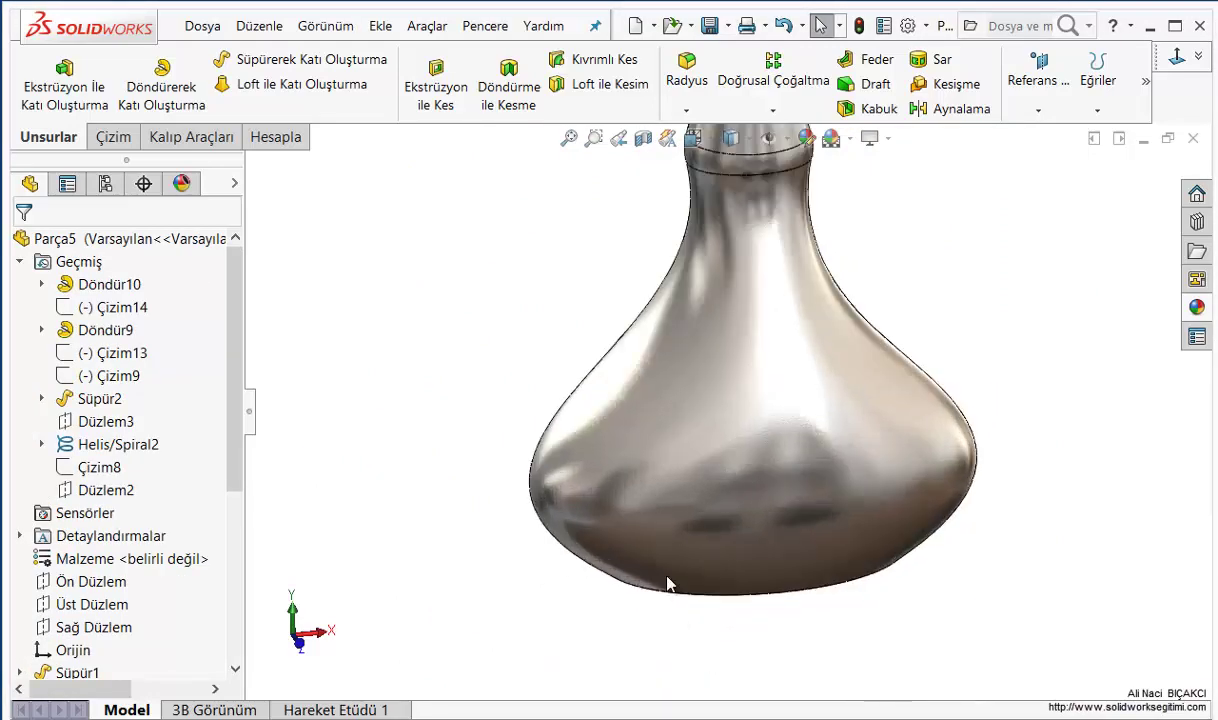
{"action": "scroll", "coordinate": [668, 584], "scroll_direction": "up", "scroll_amount": 2}
{"action": "scroll", "coordinate": [693, 538], "scroll_direction": "up", "scroll_amount": 1}
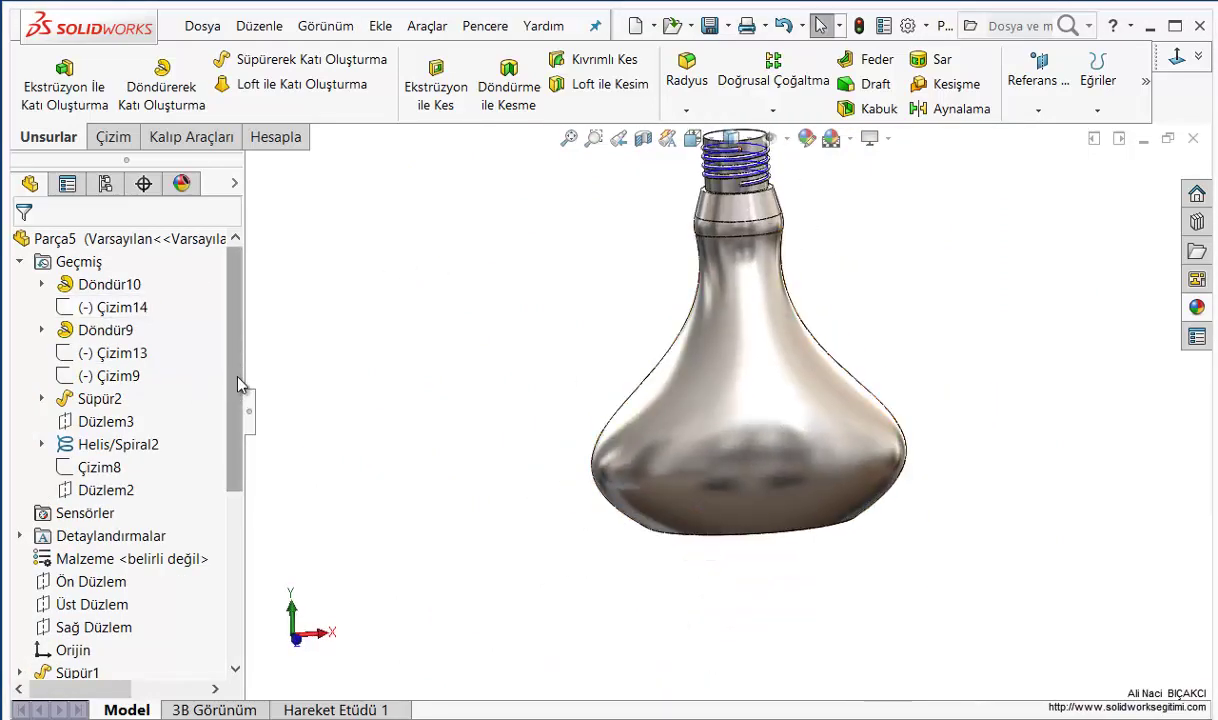
{"action": "left_click", "coordinate": [20, 258]}
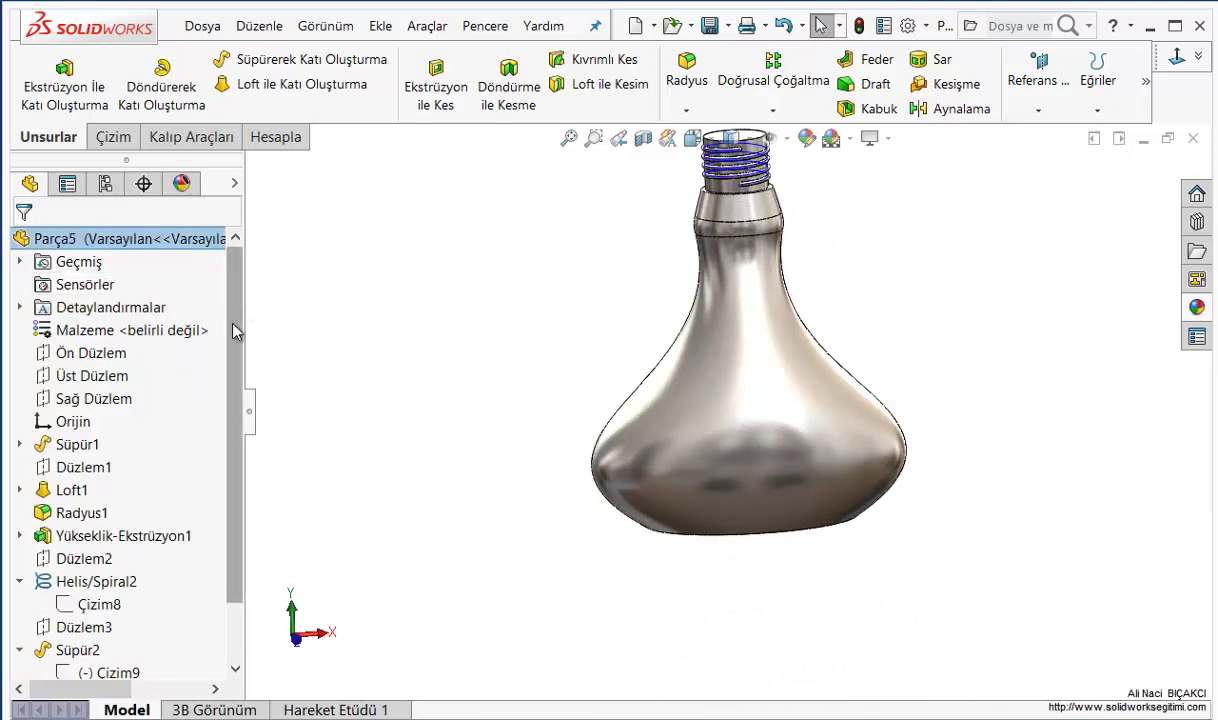
{"action": "middle_click_drag", "start_coordinate": [500, 449], "coordinate": [595, 533]}
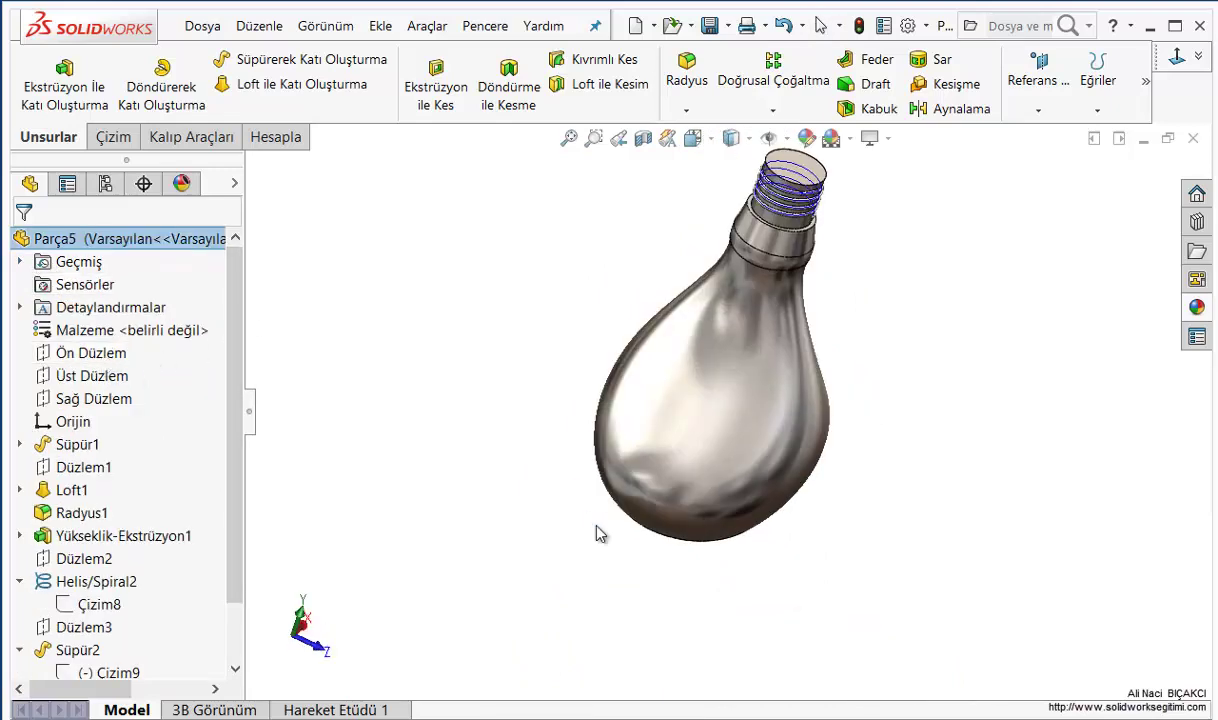
Start a new sketch on the Front Plane (Ön Düzlem), viewed normal to it
{"action": "left_click", "coordinate": [98, 353]}
{"action": "left_click", "coordinate": [125, 314]}
{"action": "key", "text": "space"}
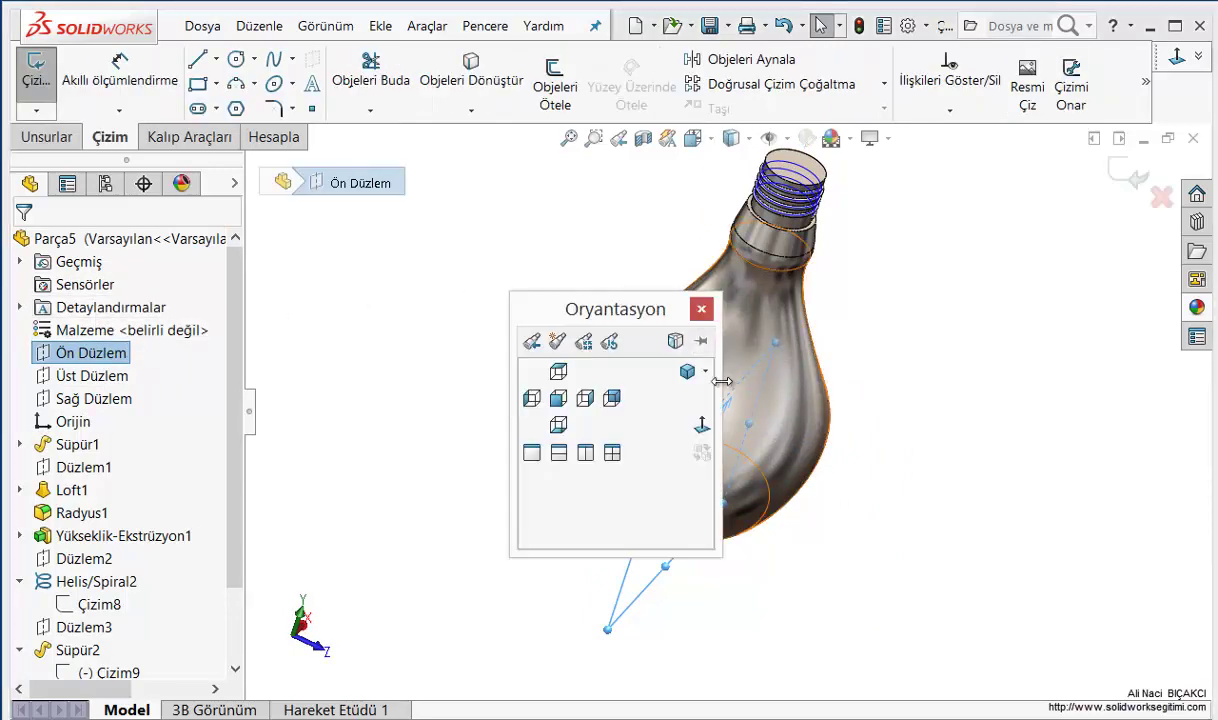
{"action": "left_click", "coordinate": [701, 426]}
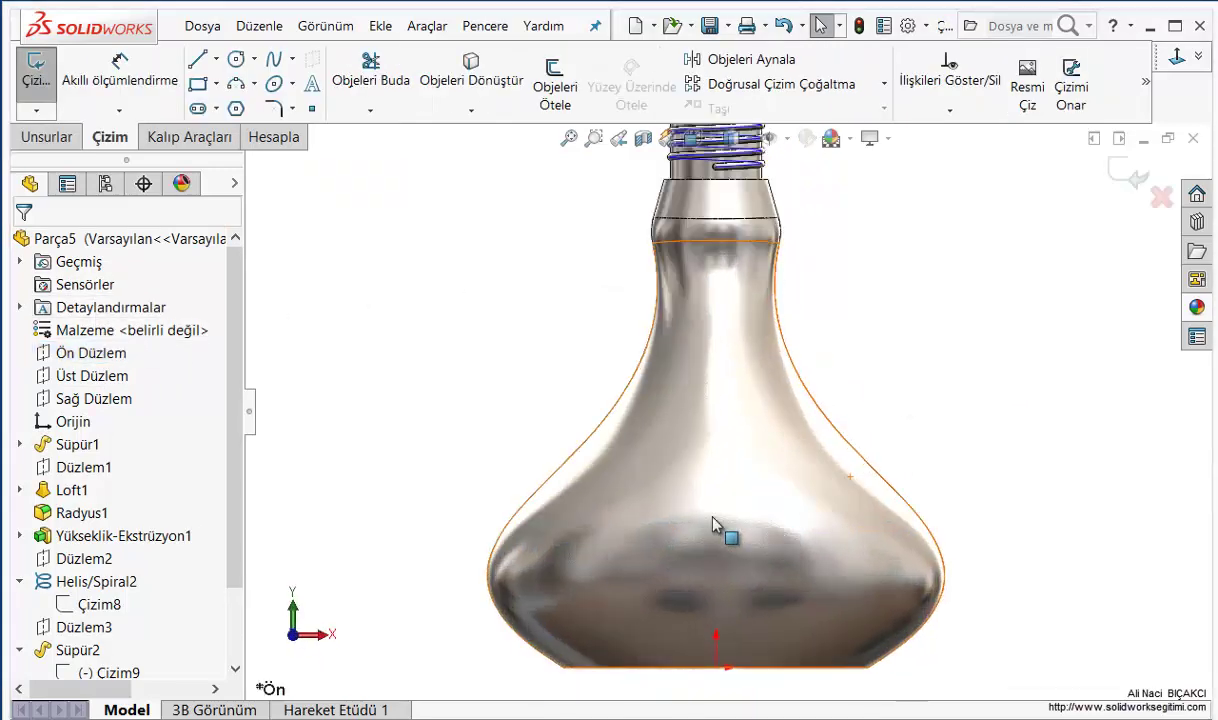
Draw a closed three-line triangle from the centerline top down over the bottle body
{"action": "left_click", "coordinate": [197, 59]}
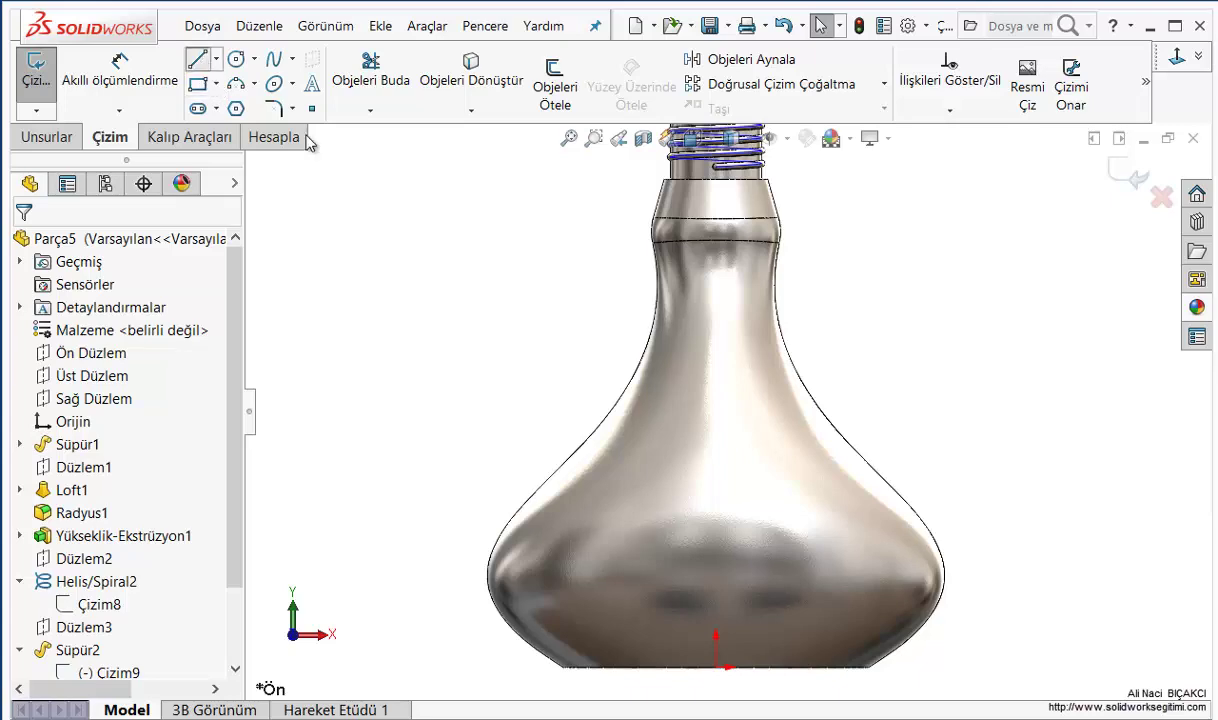
{"action": "left_click", "coordinate": [715, 370]}
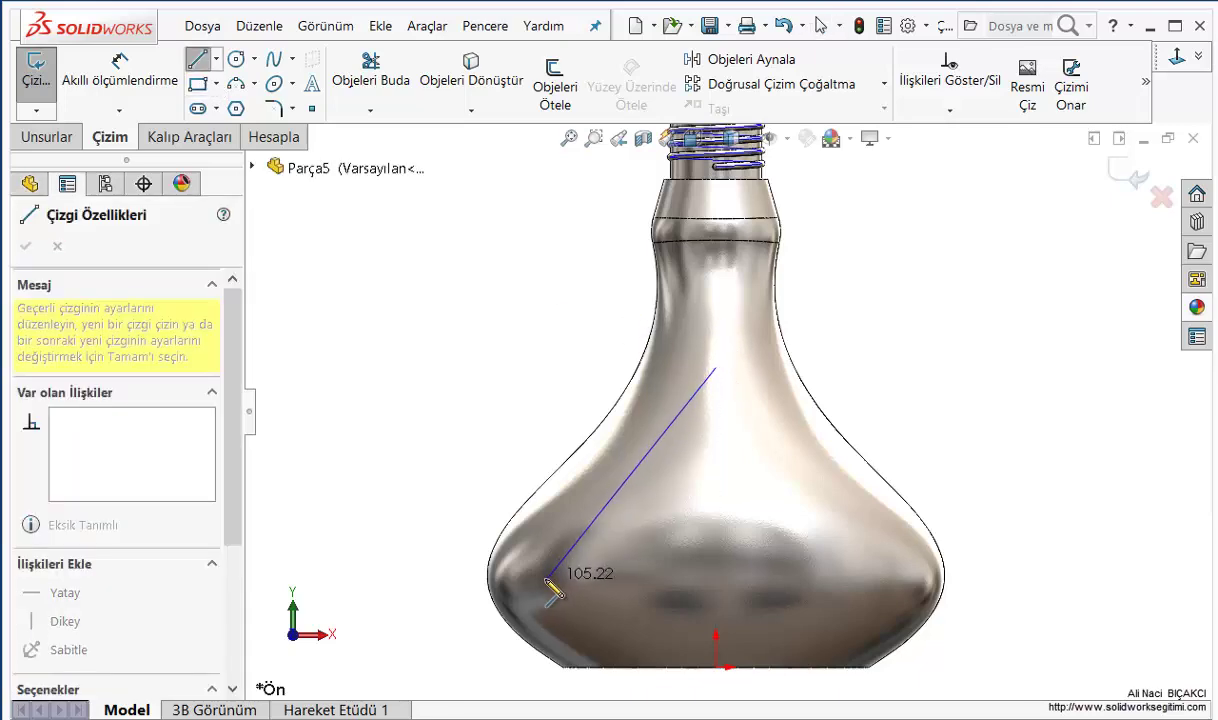
{"action": "left_click", "coordinate": [543, 594]}
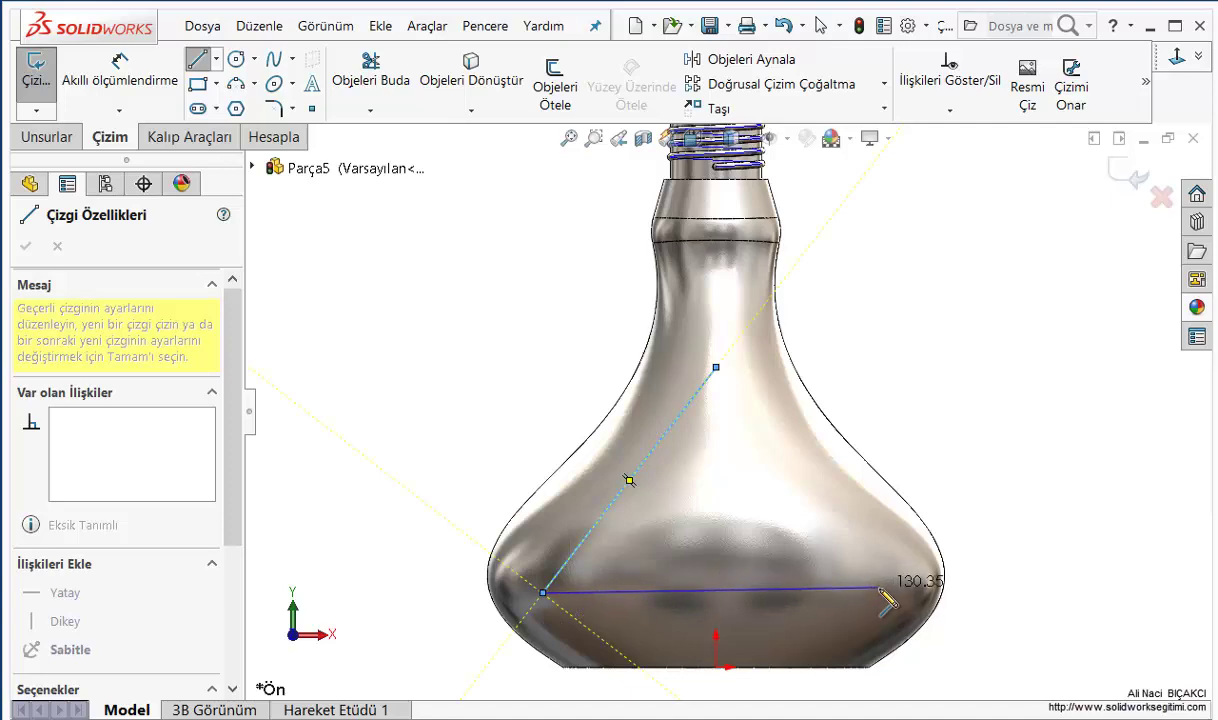
{"action": "left_click", "coordinate": [879, 593]}
{"action": "left_click", "coordinate": [715, 368]}
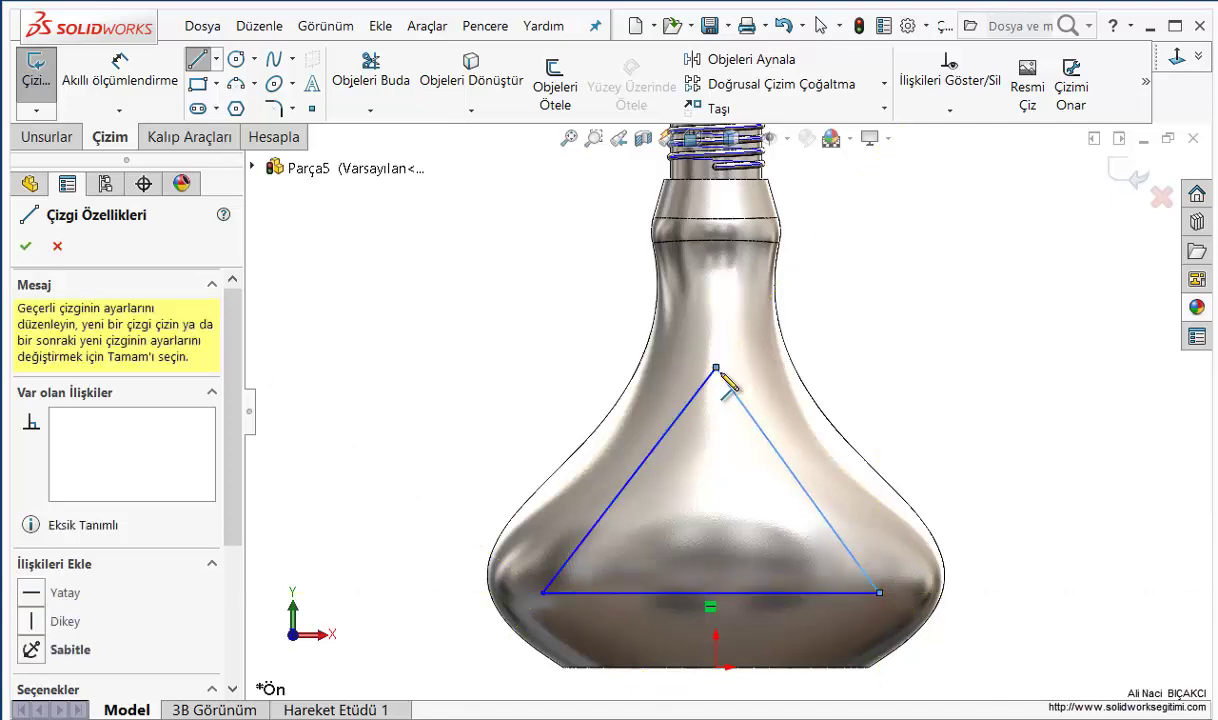
{"action": "key", "text": "Escape"}
{"action": "left_click", "coordinate": [1128, 172]}
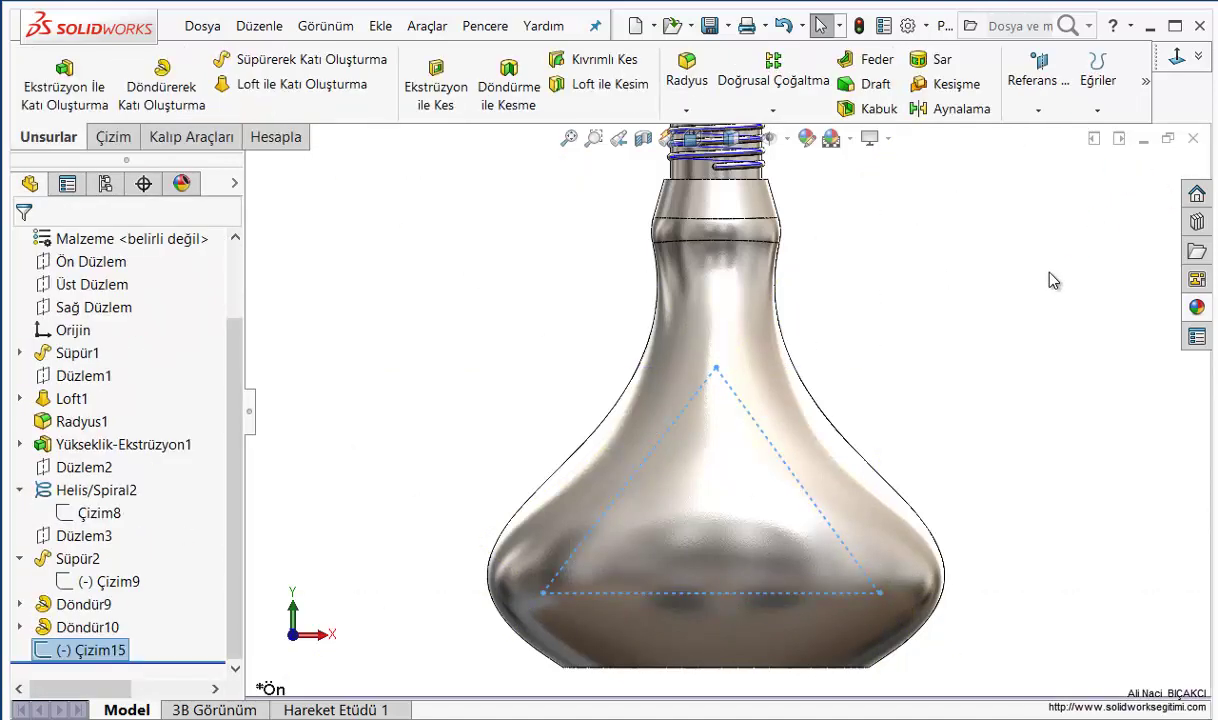
Round all three corners of the triangle sketch with 10 mm sketch fillets
{"action": "key", "text": "f"}
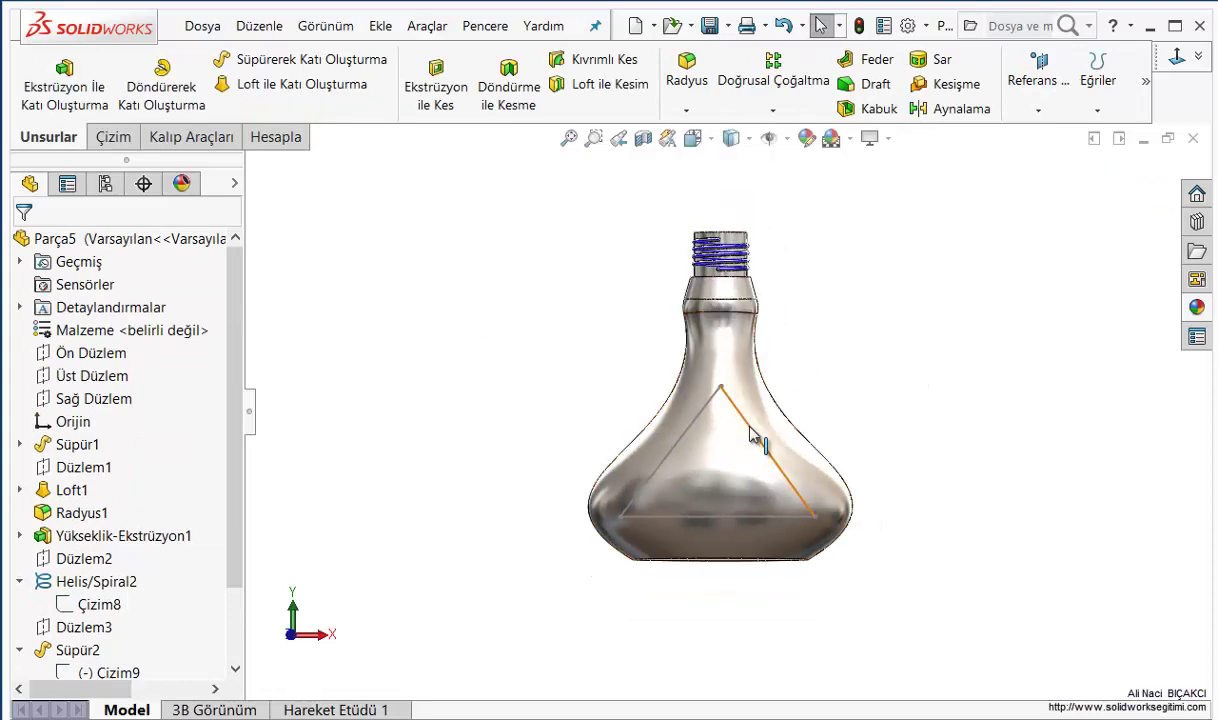
{"action": "left_click", "coordinate": [753, 435]}
{"action": "left_click", "coordinate": [804, 343]}
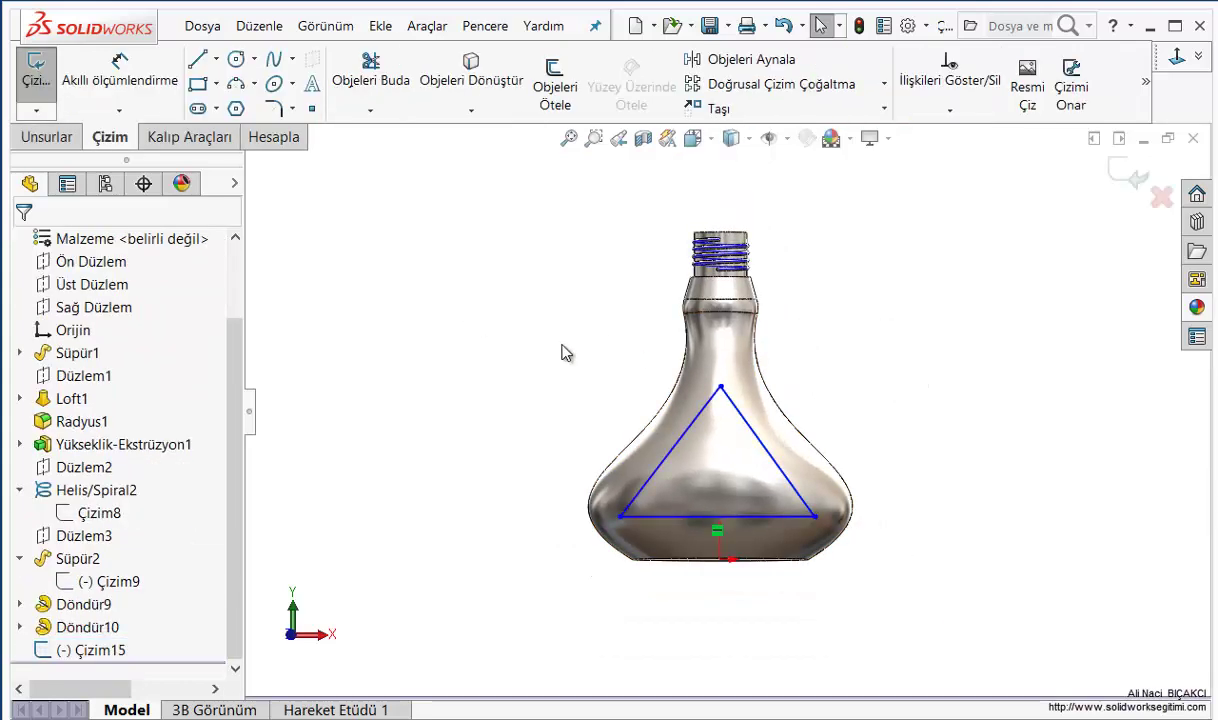
{"action": "left_click", "coordinate": [273, 108]}
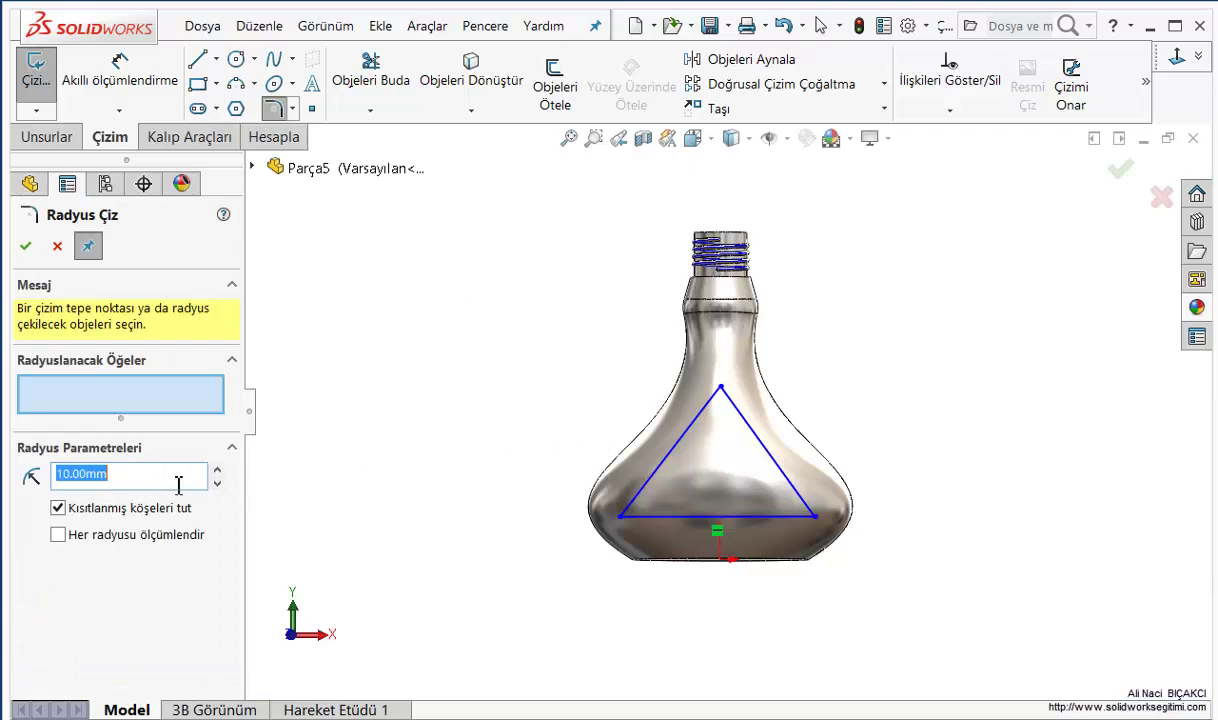
{"action": "left_click", "coordinate": [720, 388]}
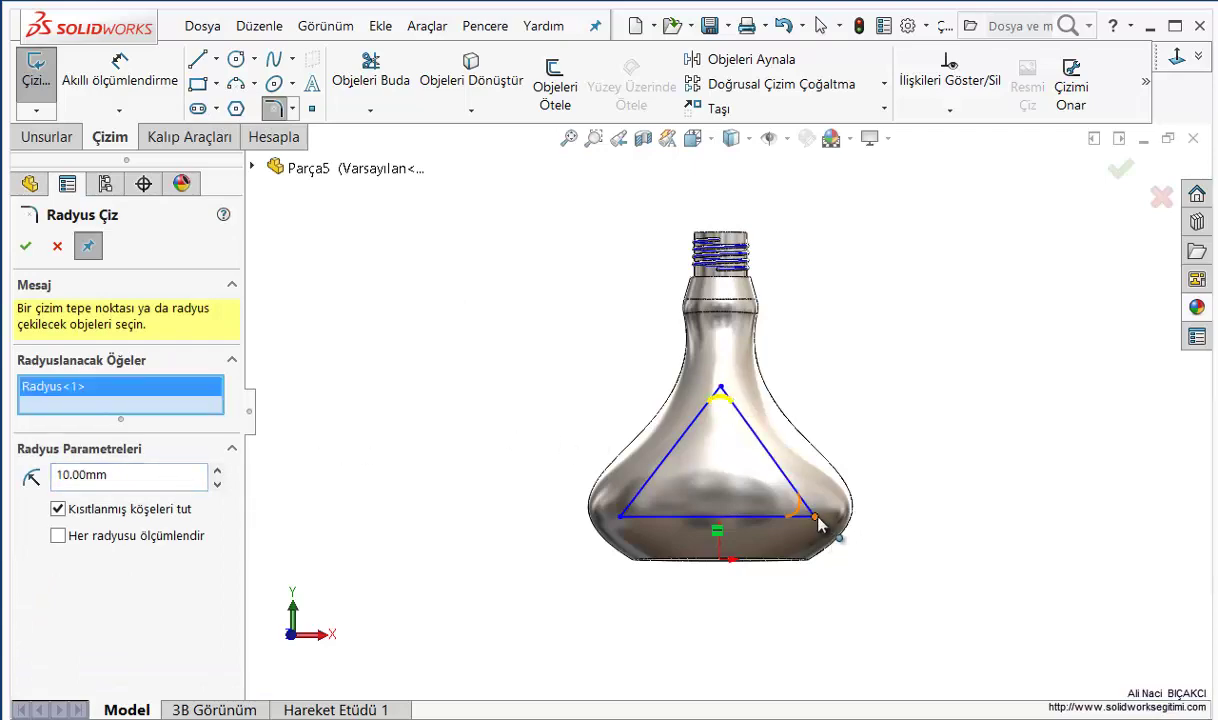
{"action": "left_click", "coordinate": [816, 518]}
{"action": "left_click", "coordinate": [621, 519]}
{"action": "key", "text": "Return"}
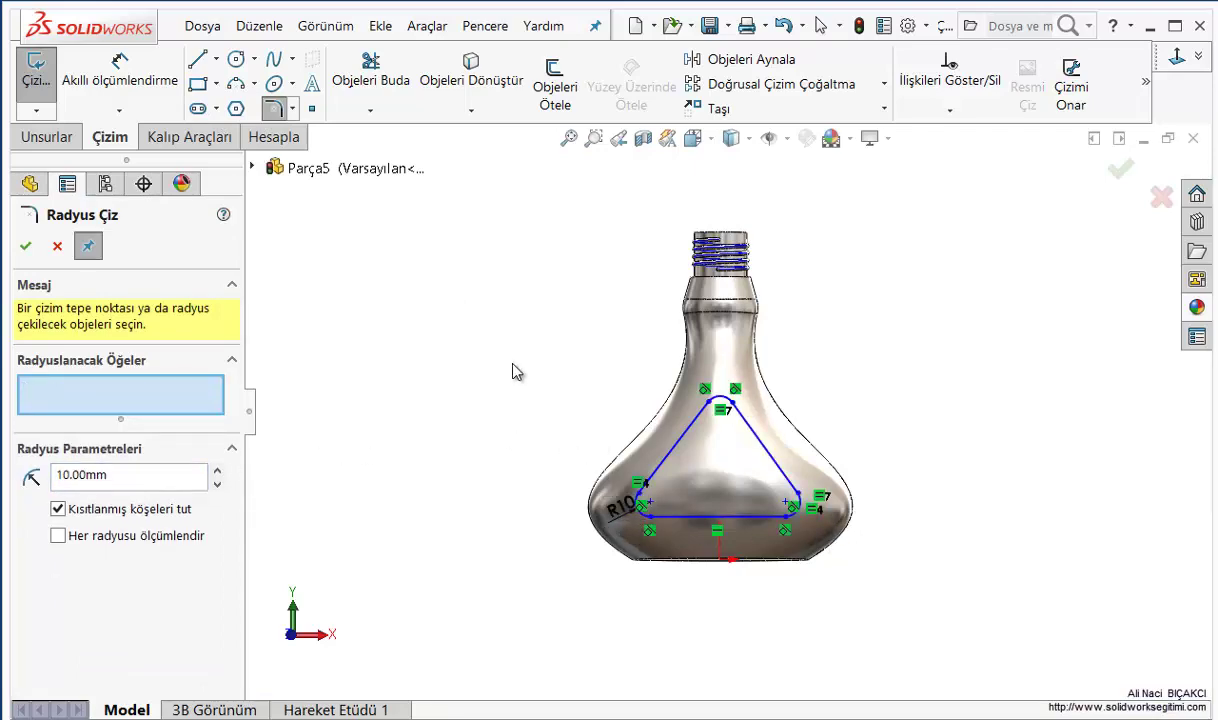
{"action": "left_click", "coordinate": [25, 248]}
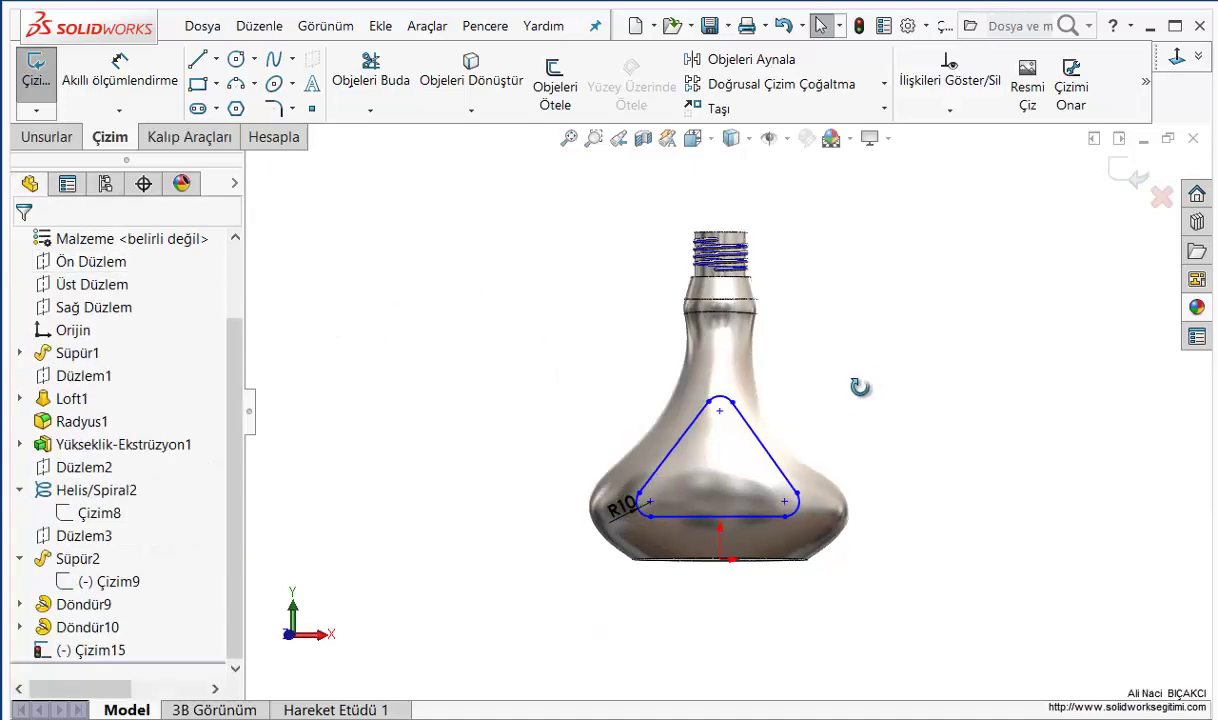
Finish the triangle sketch Çizim15 and orbit the bottle to view it at an angle
{"action": "middle_click_drag", "start_coordinate": [857, 388], "coordinate": [945, 295]}
{"action": "left_click", "coordinate": [1128, 176]}
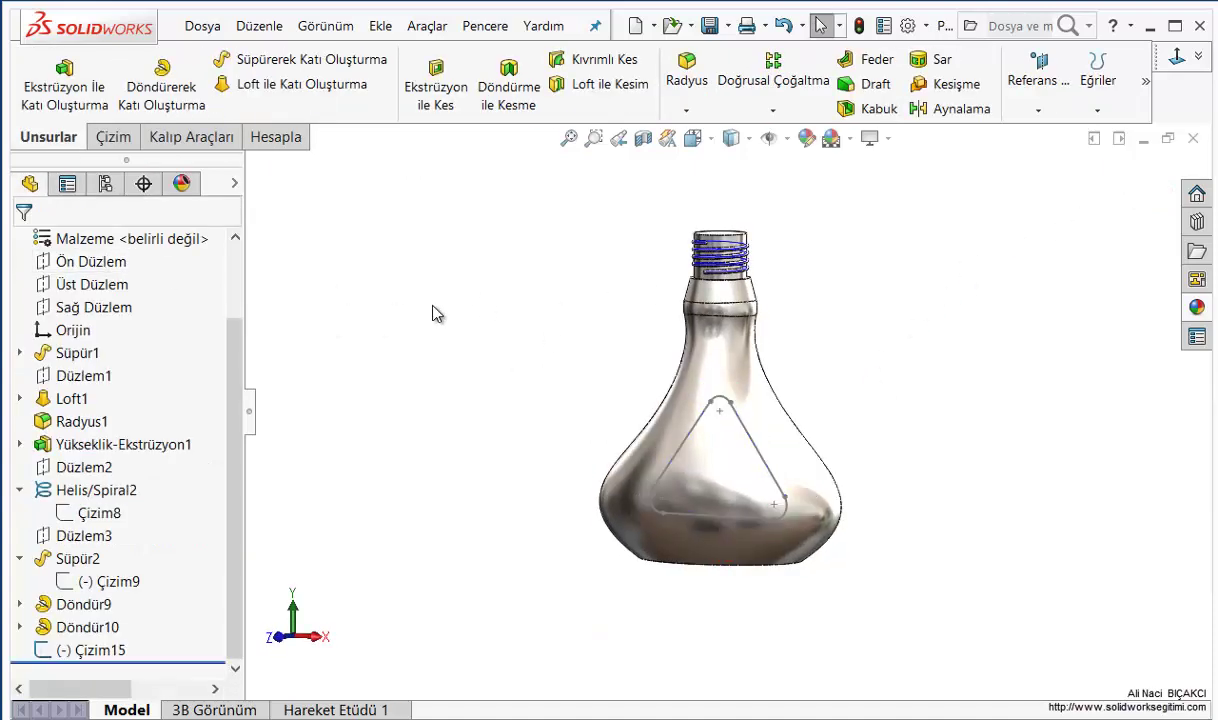
{"action": "middle_click_drag", "start_coordinate": [449, 323], "coordinate": [510, 298]}
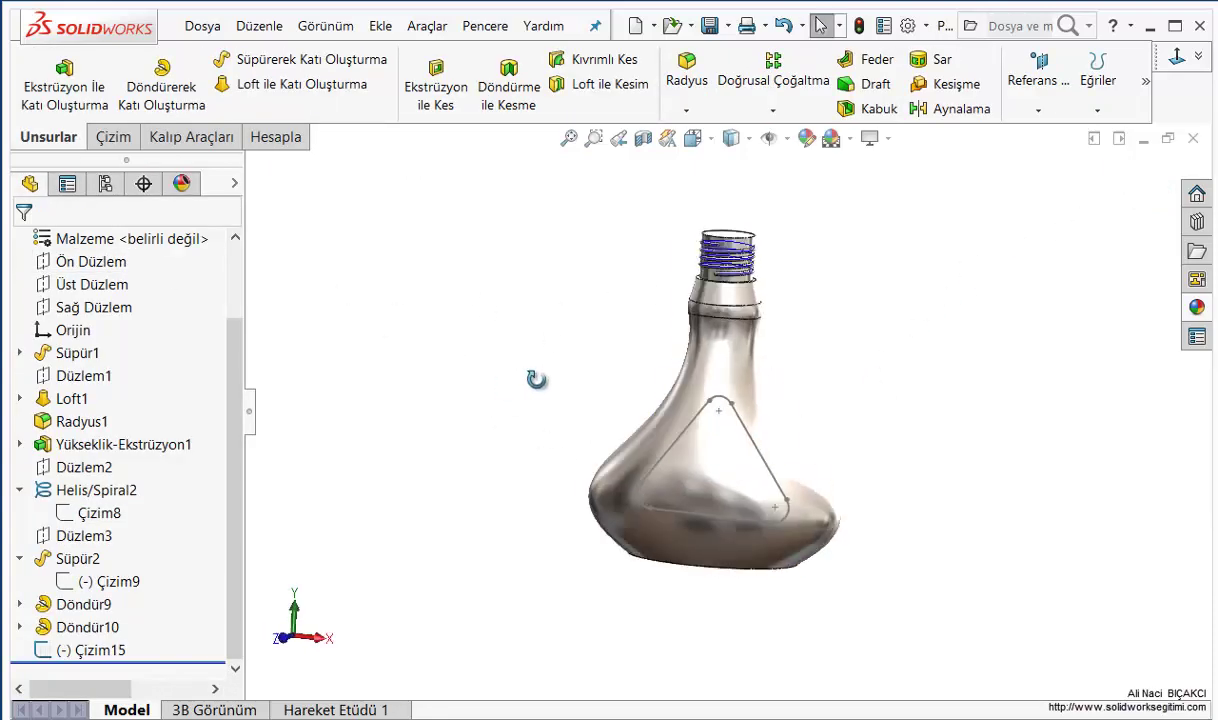
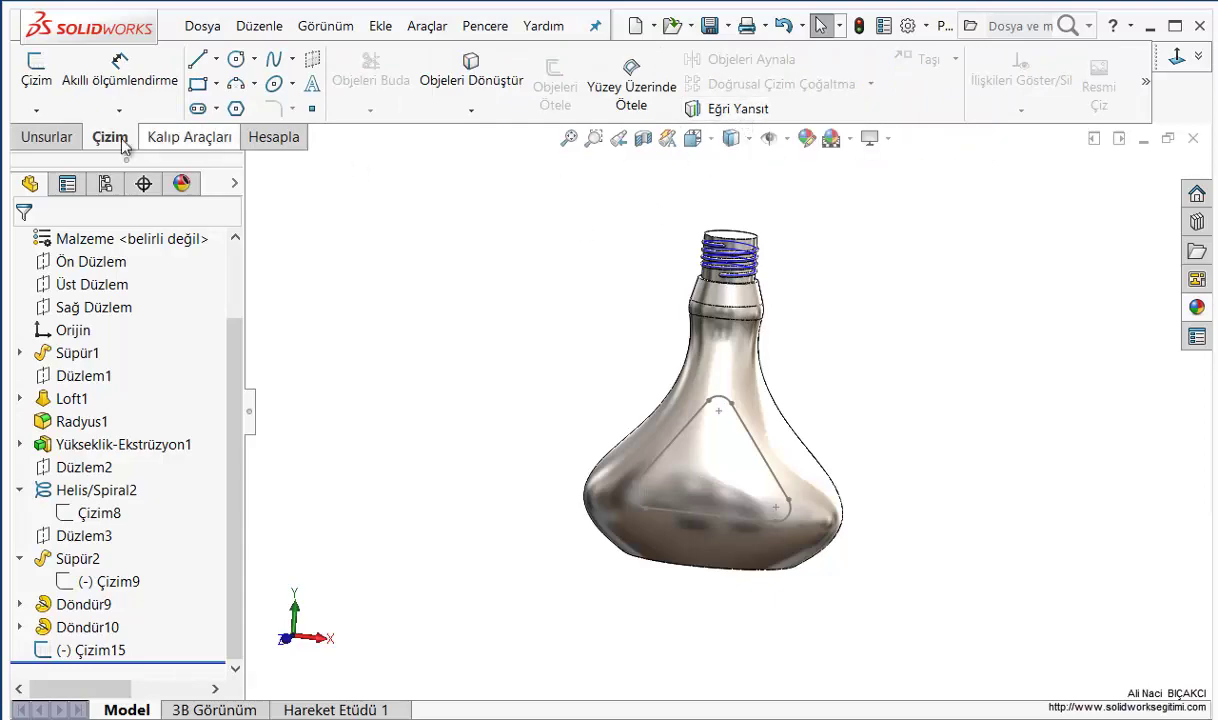
Add the Curves command set to the toolbar through Customize
{"action": "right_click", "coordinate": [495, 78]}
{"action": "left_click", "coordinate": [521, 135]}
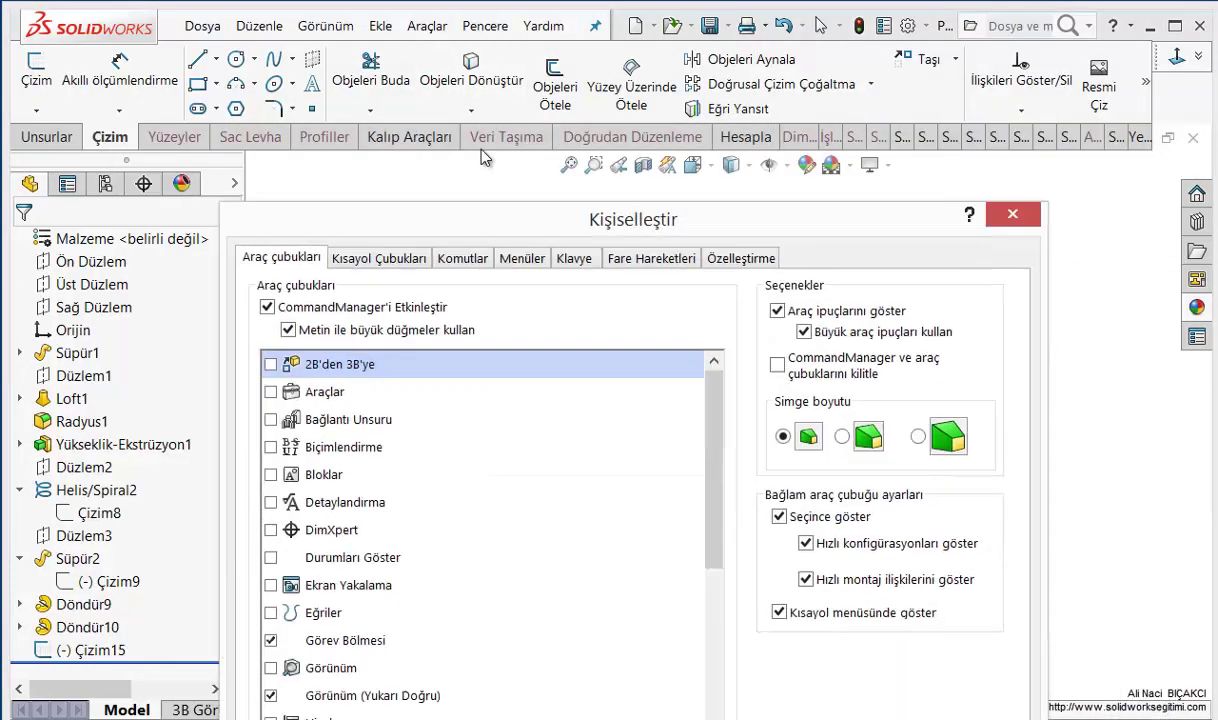
{"action": "left_click_drag", "start_coordinate": [638, 412], "coordinate": [458, 65]}
{"action": "left_click", "coordinate": [425, 92]}
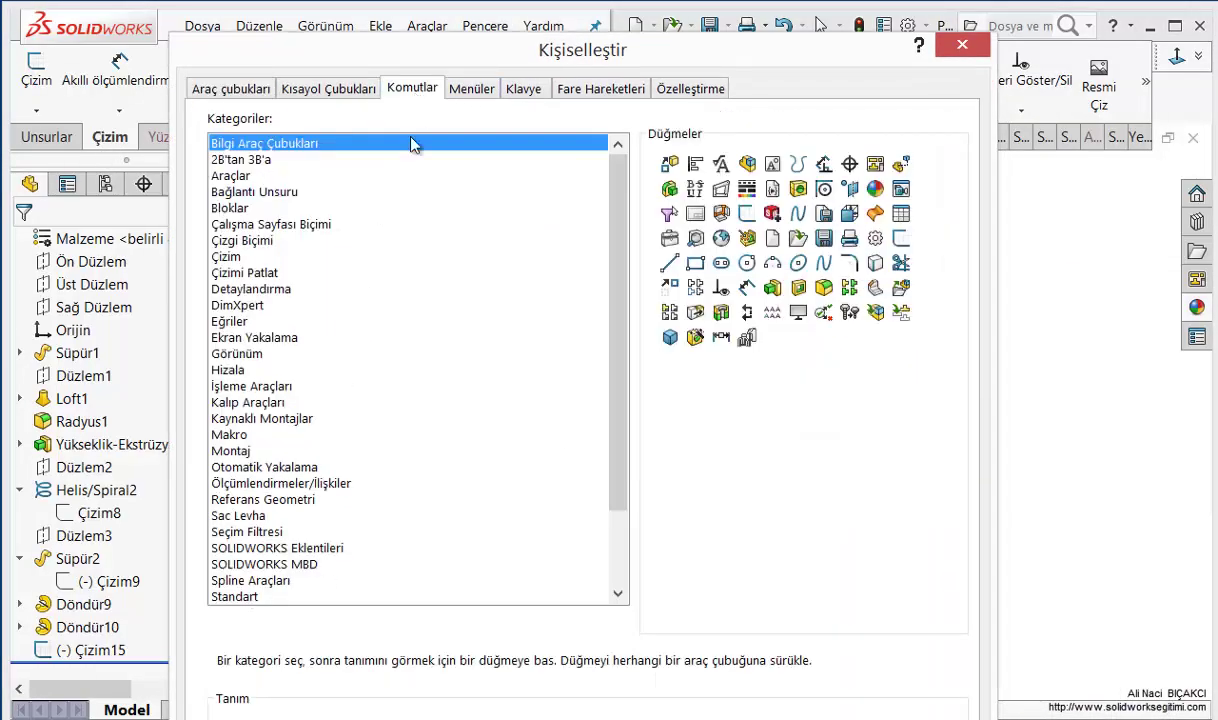
{"action": "left_click", "coordinate": [229, 322]}
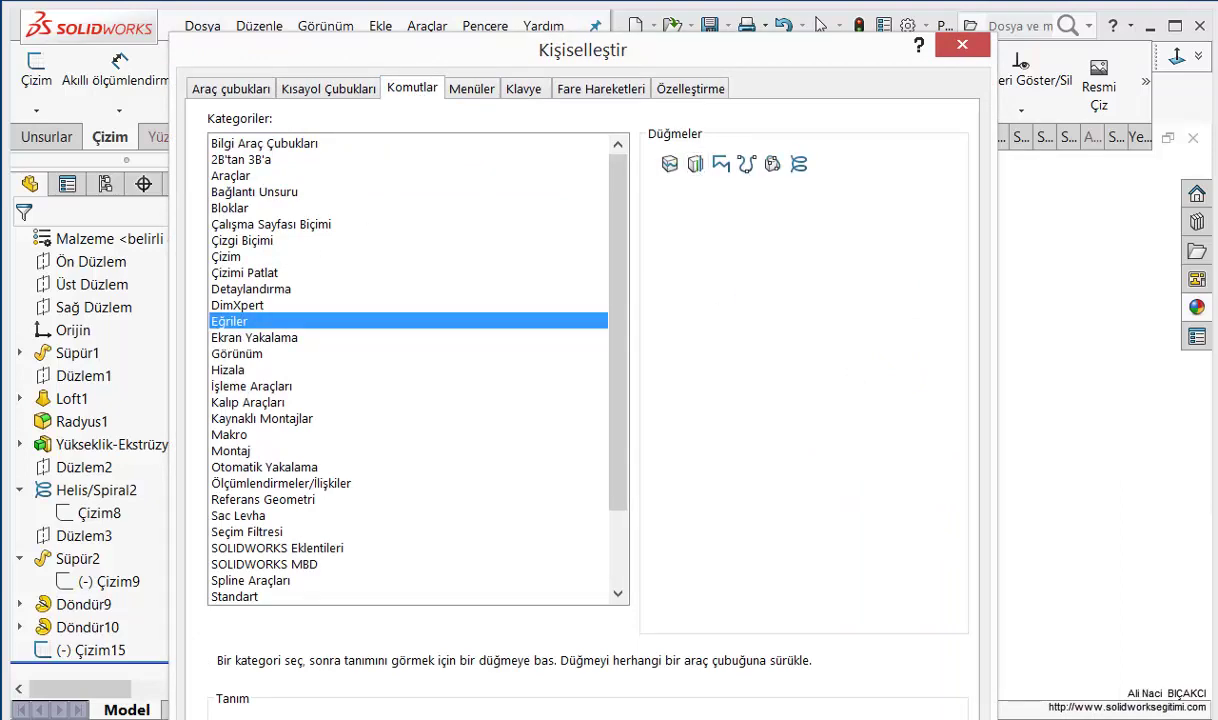
{"action": "key", "text": "Escape"}
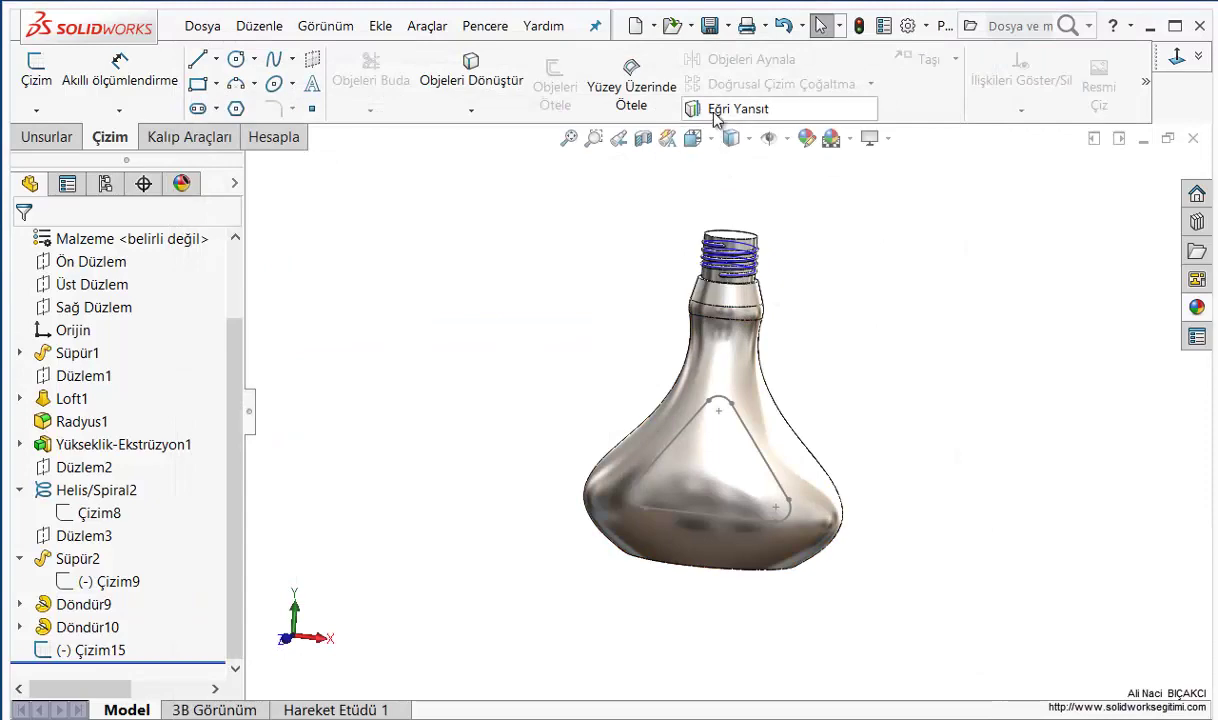
Project sketch Çizim15 onto the bottle's body face as curve Eğri1
{"action": "left_click", "coordinate": [718, 110]}
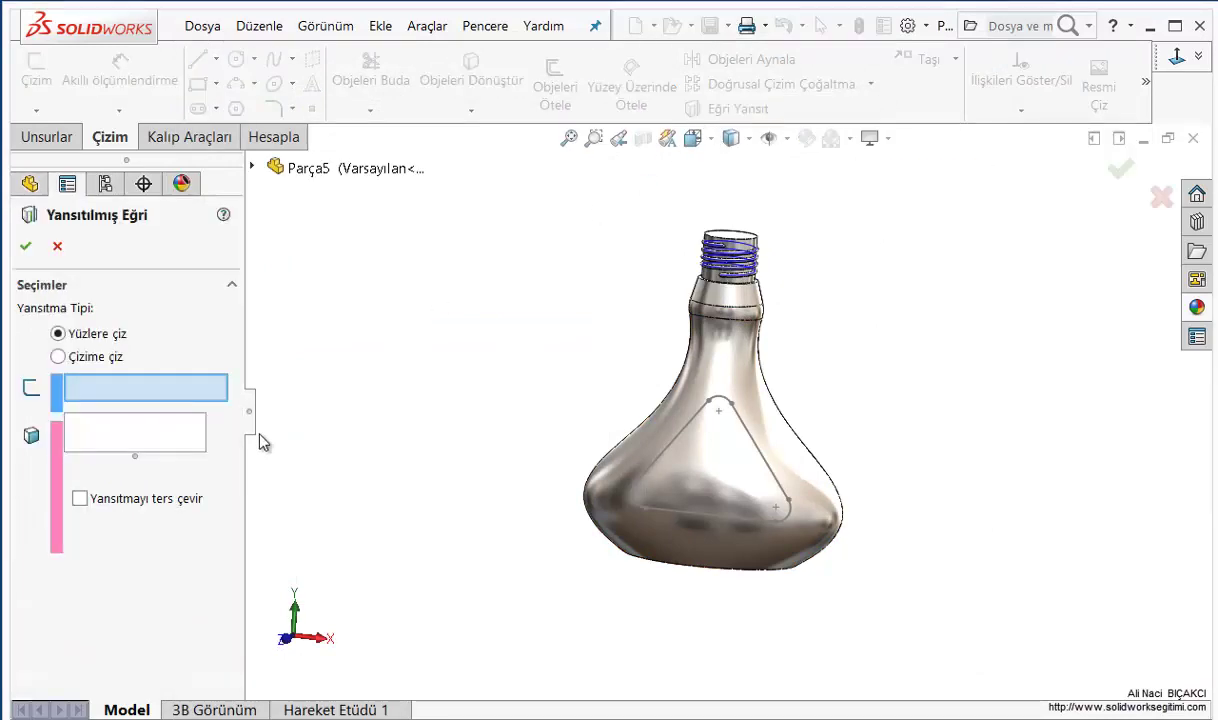
{"action": "left_click", "coordinate": [251, 169]}
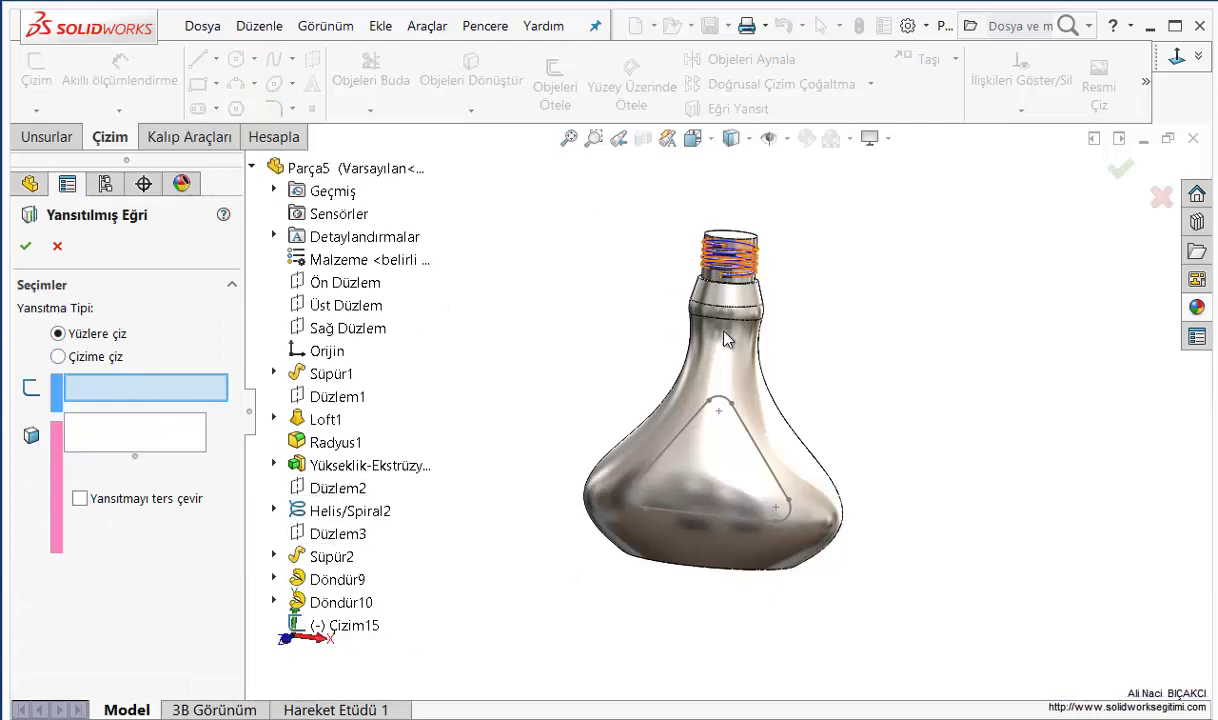
{"action": "scroll", "coordinate": [726, 340], "scroll_direction": "down", "scroll_amount": 3}
{"action": "left_click", "coordinate": [760, 530]}
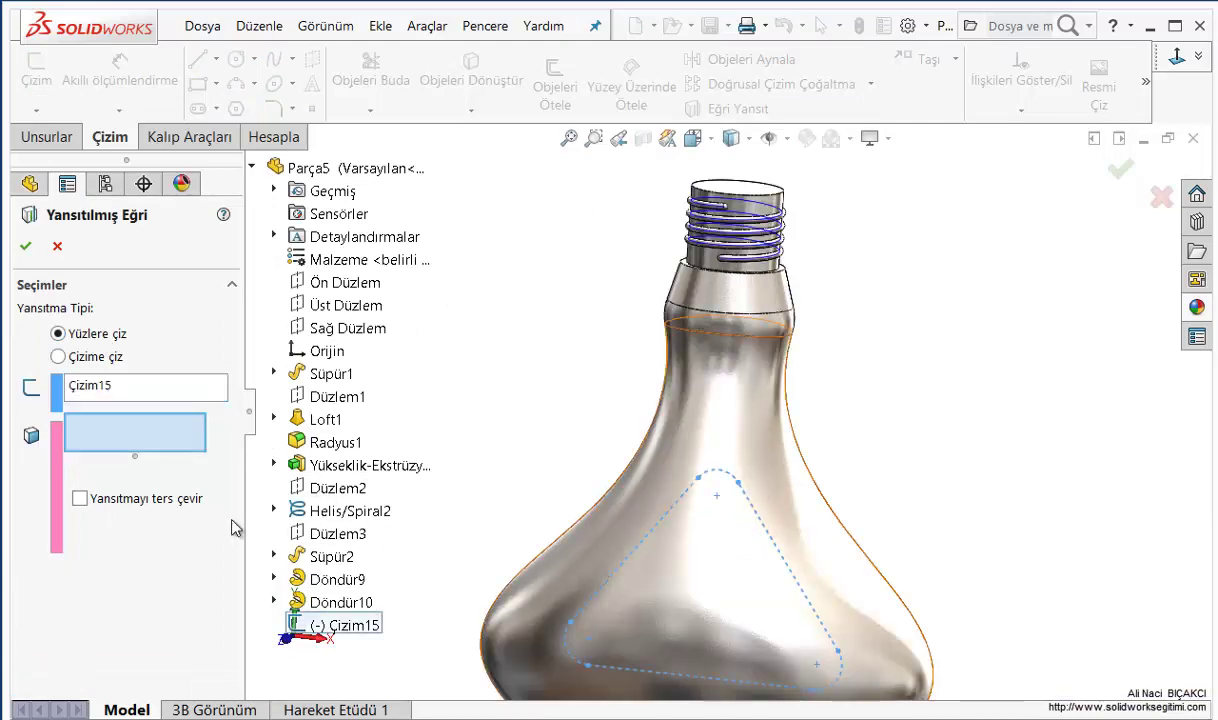
{"action": "left_click", "coordinate": [550, 585]}
{"action": "middle_click_drag", "start_coordinate": [728, 562], "coordinate": [788, 530]}
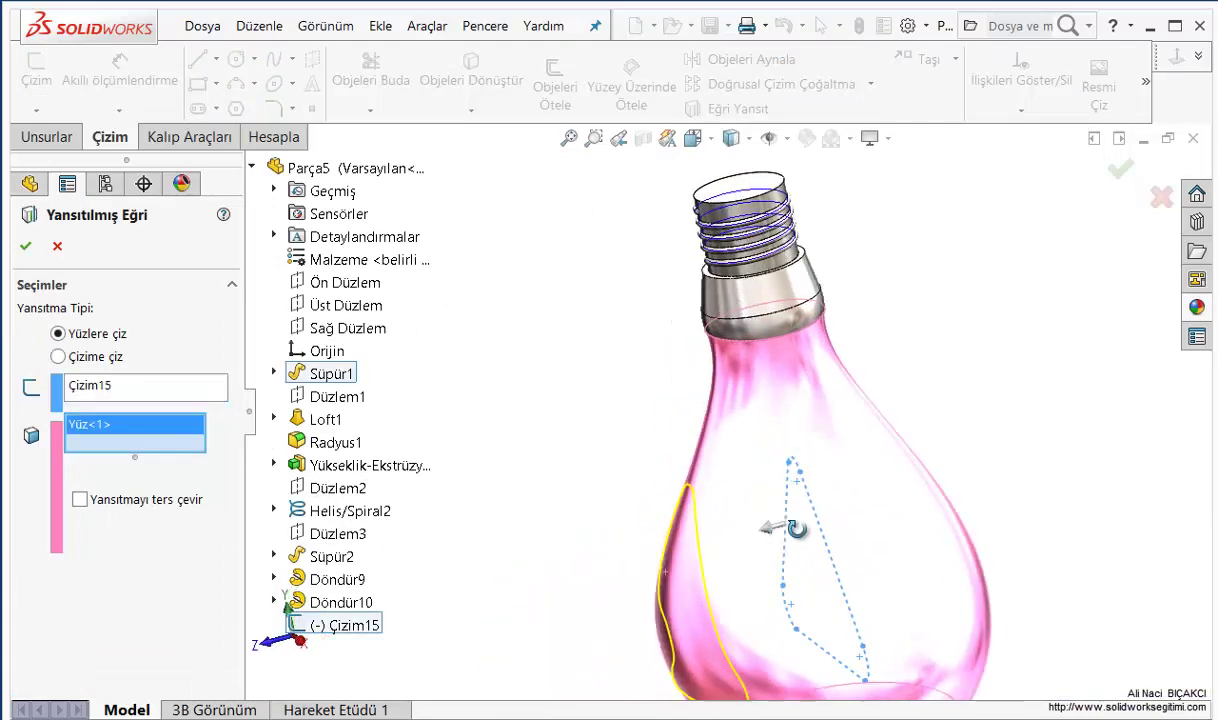
{"action": "left_click", "coordinate": [1121, 170]}
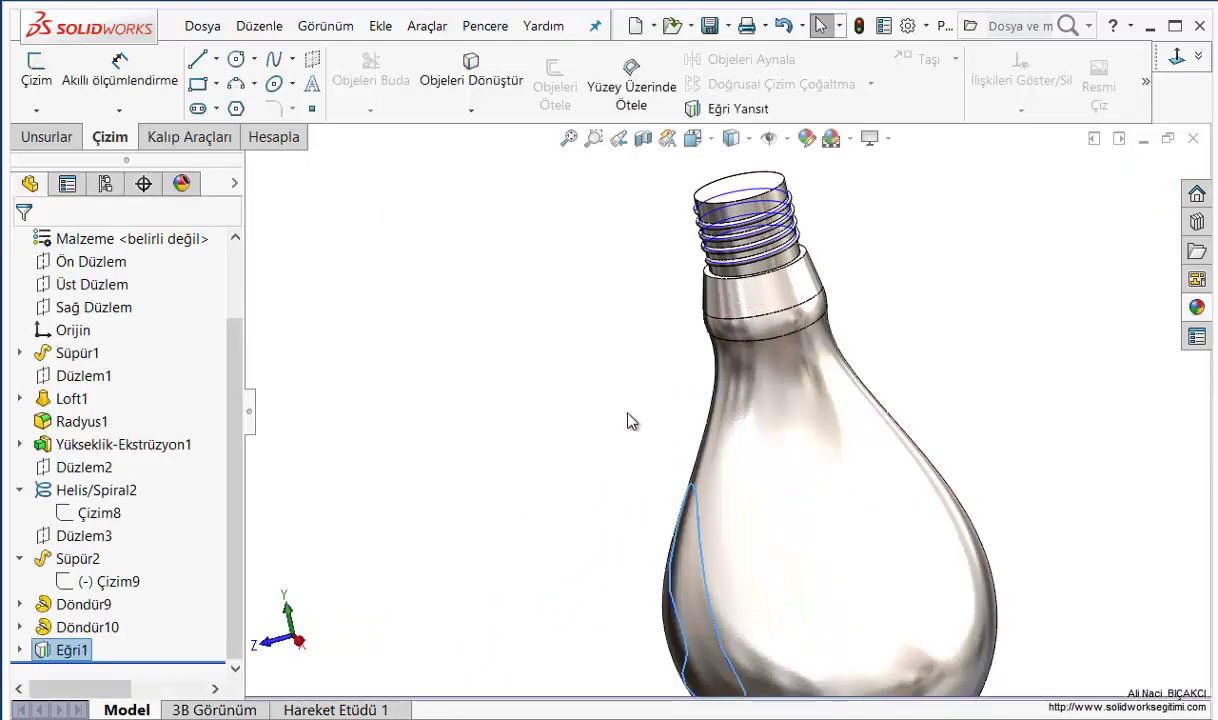
{"action": "mouse_move", "coordinate": [718, 522]}
{"action": "middle_mouse_down"}
{"action": "mouse_move", "coordinate": [782, 502]}
{"action": "mouse_move", "coordinate": [816, 508]}
{"action": "mouse_move", "coordinate": [774, 456]}
{"action": "middle_mouse_up"}
{"action": "scroll", "coordinate": [756, 476], "scroll_direction": "down", "scroll_amount": 4}
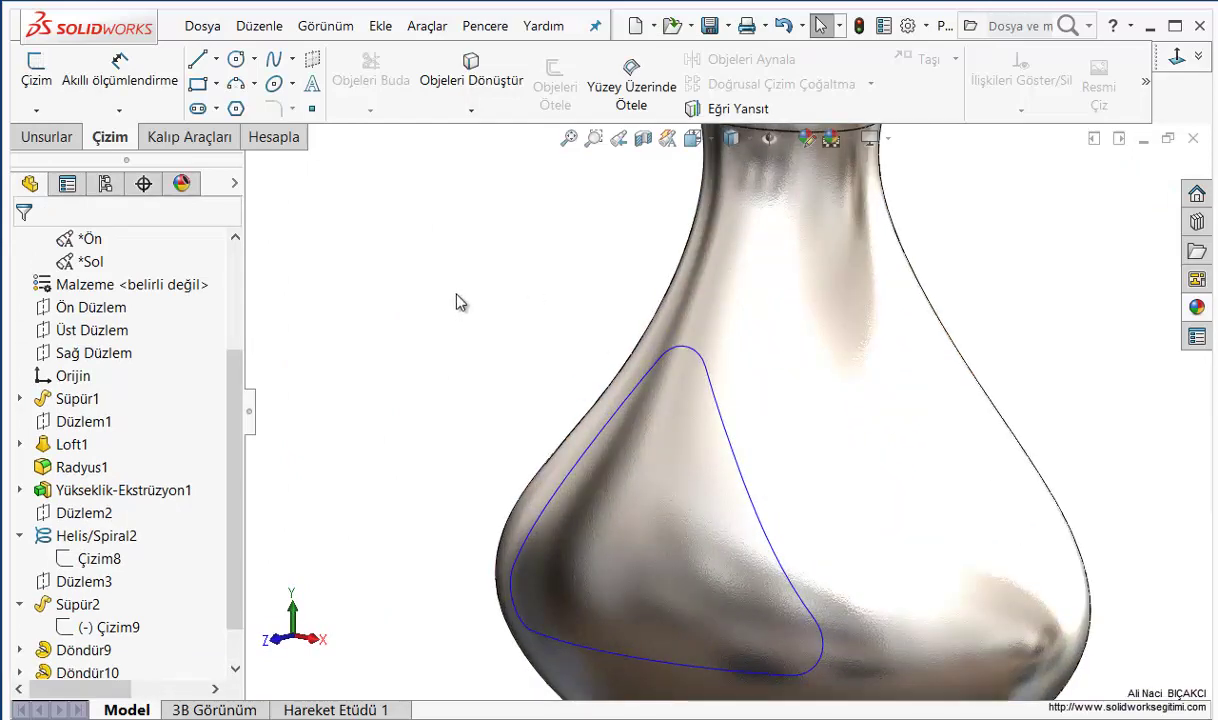
{"action": "scroll", "coordinate": [722, 400], "scroll_direction": "up", "scroll_amount": 2}
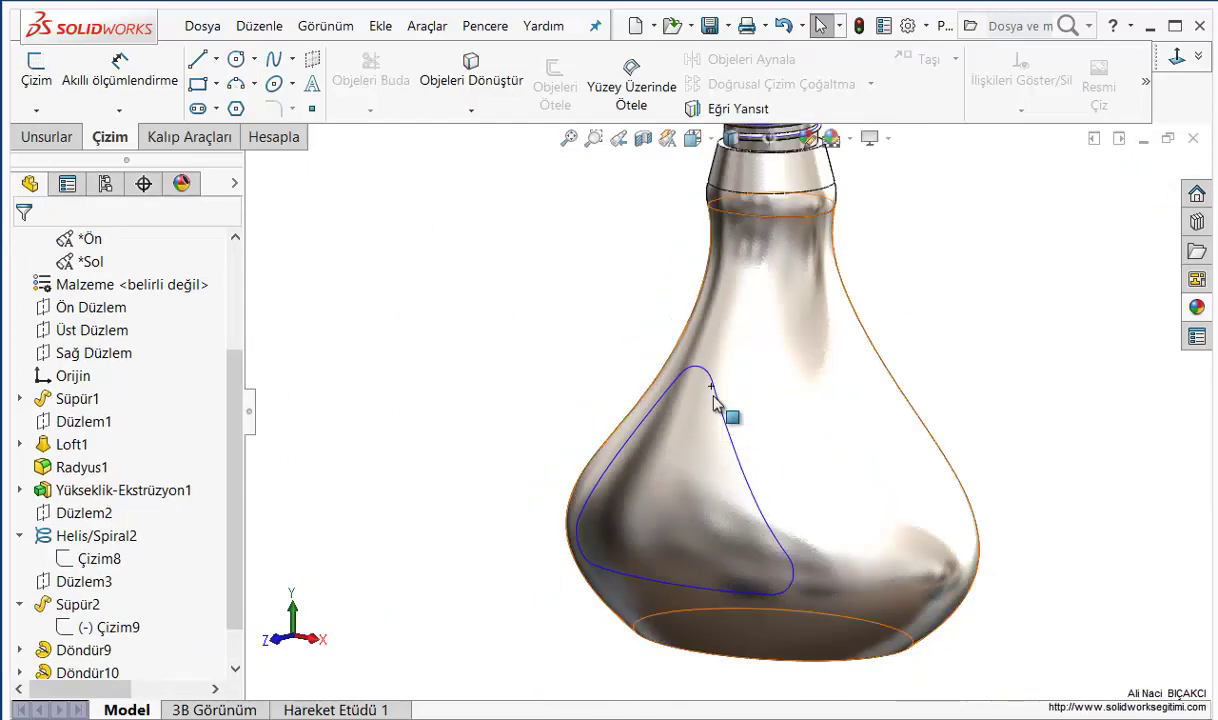
{"action": "middle_click_drag", "start_coordinate": [525, 321], "coordinate": [541, 321]}
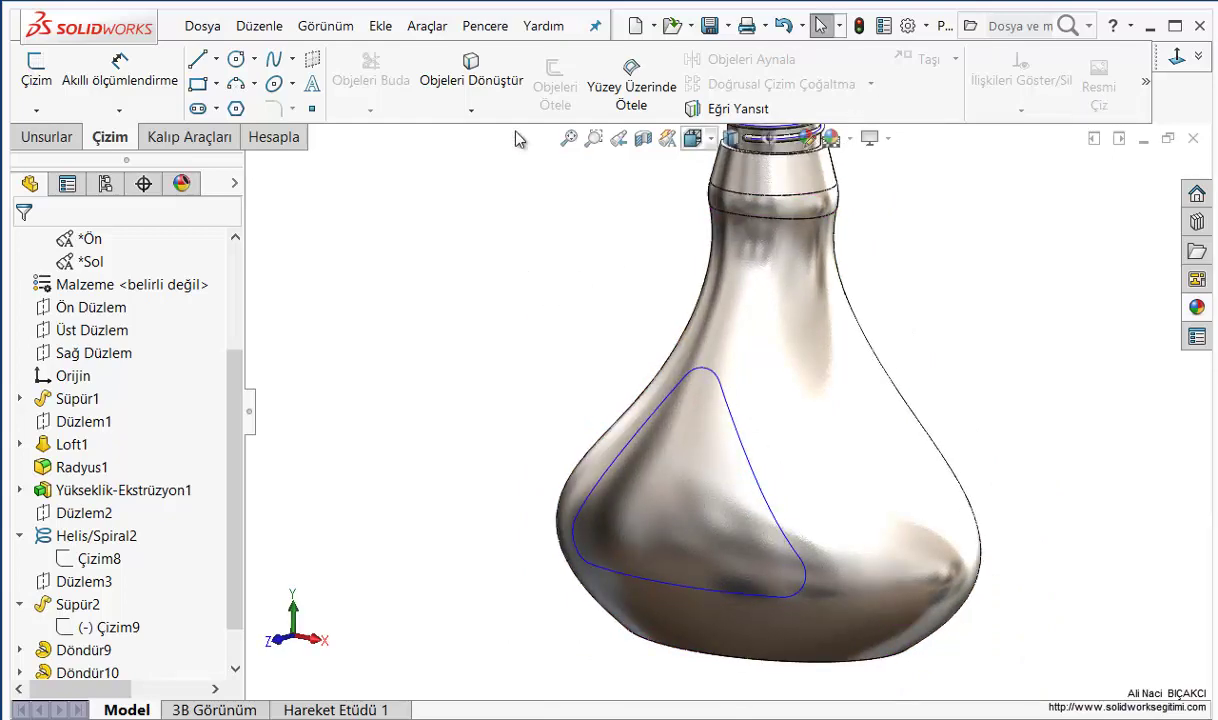
{"action": "left_click", "coordinate": [40, 138]}
Create plane Düzlem4 at the projected curve's top end, perpendicular to the curve
{"action": "left_click", "coordinate": [1040, 88]}
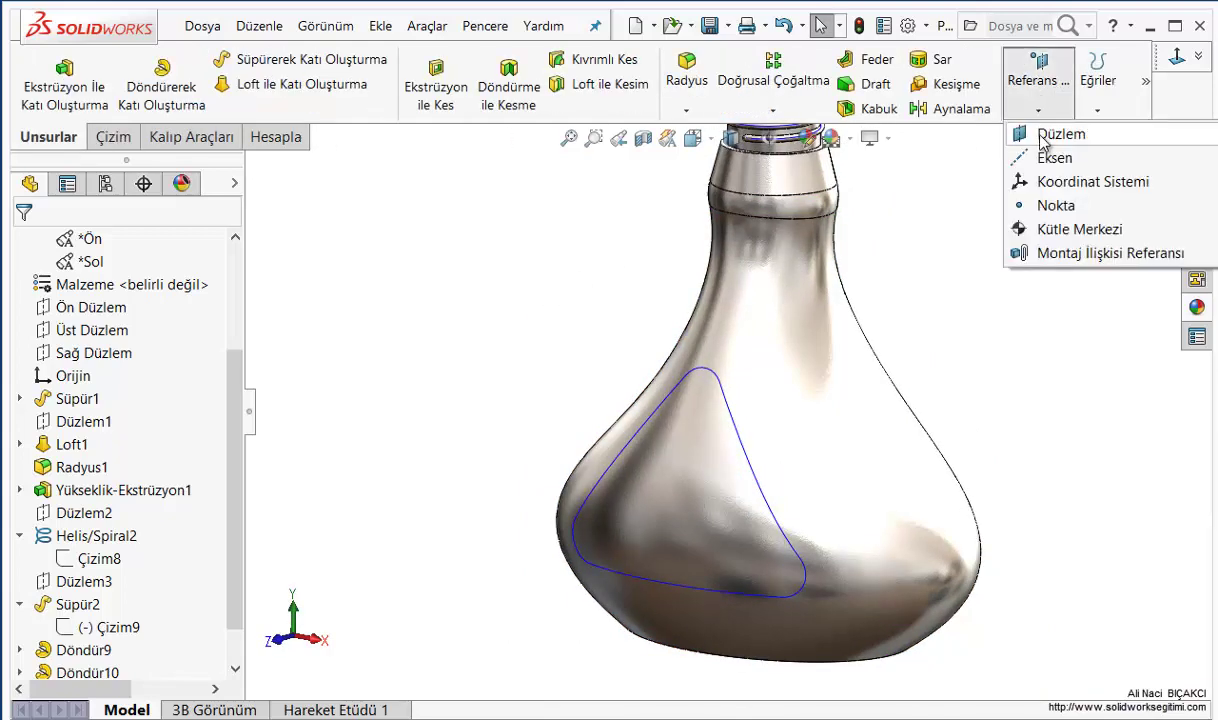
{"action": "left_click", "coordinate": [1052, 128]}
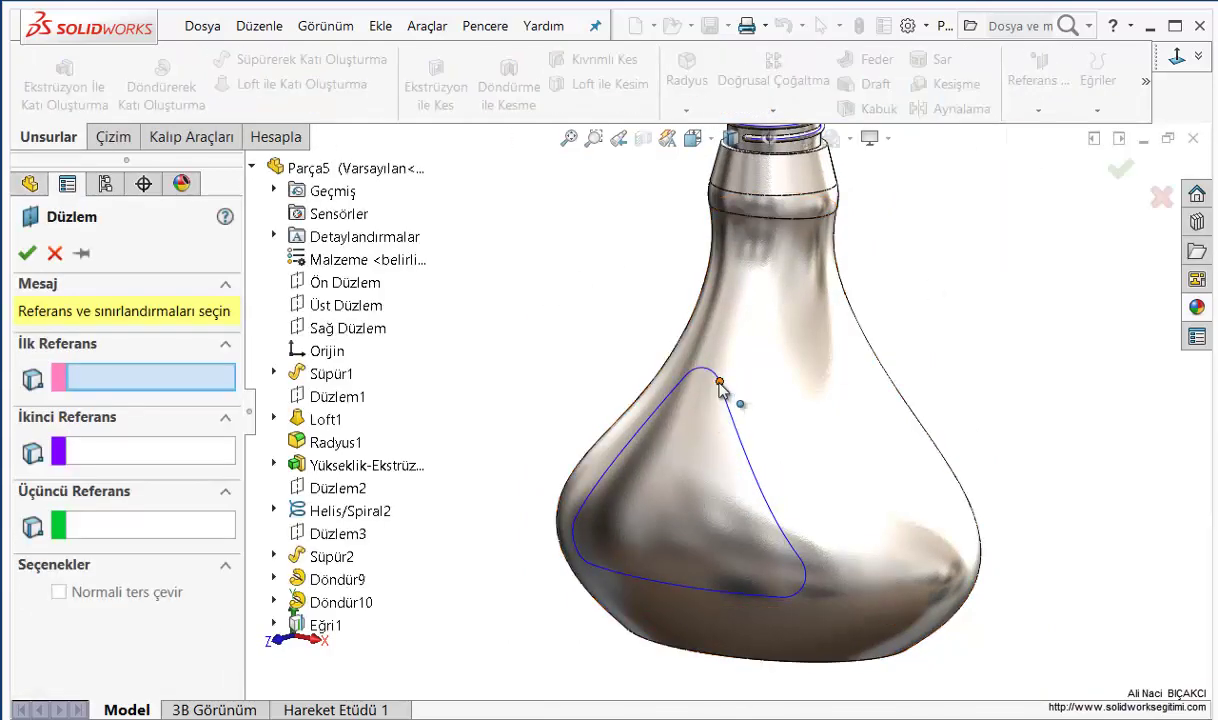
{"action": "left_click", "coordinate": [719, 386]}
{"action": "left_click", "coordinate": [724, 408]}
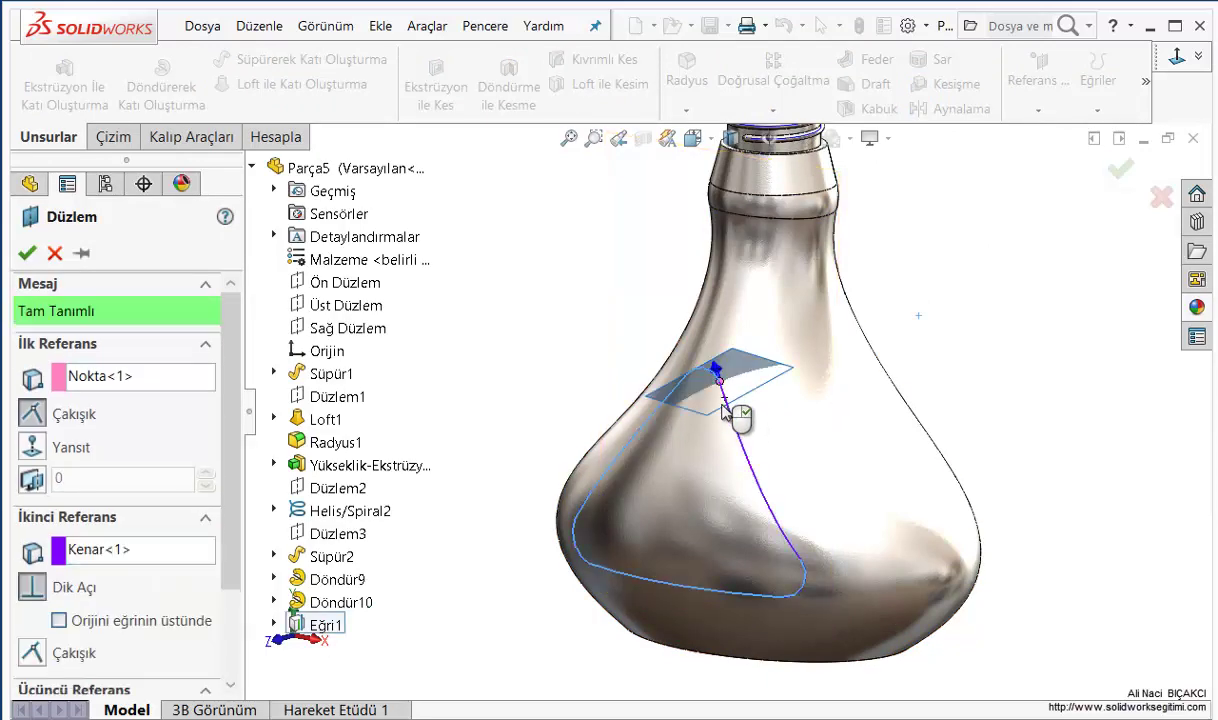
{"action": "scroll", "coordinate": [735, 415], "scroll_direction": "down", "scroll_amount": 2}
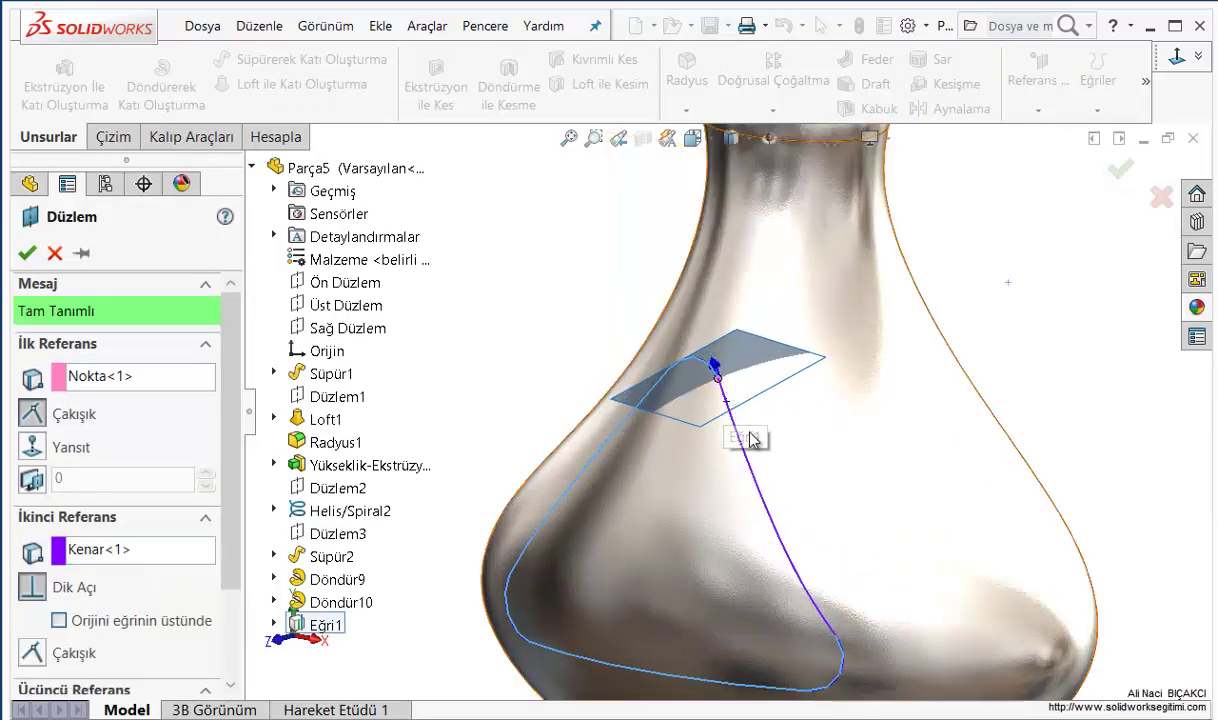
{"action": "left_click", "coordinate": [27, 258]}
{"action": "mouse_move", "coordinate": [573, 339]}
{"action": "middle_mouse_down"}
{"action": "mouse_move", "coordinate": [645, 389]}
{"action": "mouse_move", "coordinate": [692, 497]}
{"action": "mouse_move", "coordinate": [531, 325]}
{"action": "middle_mouse_up"}
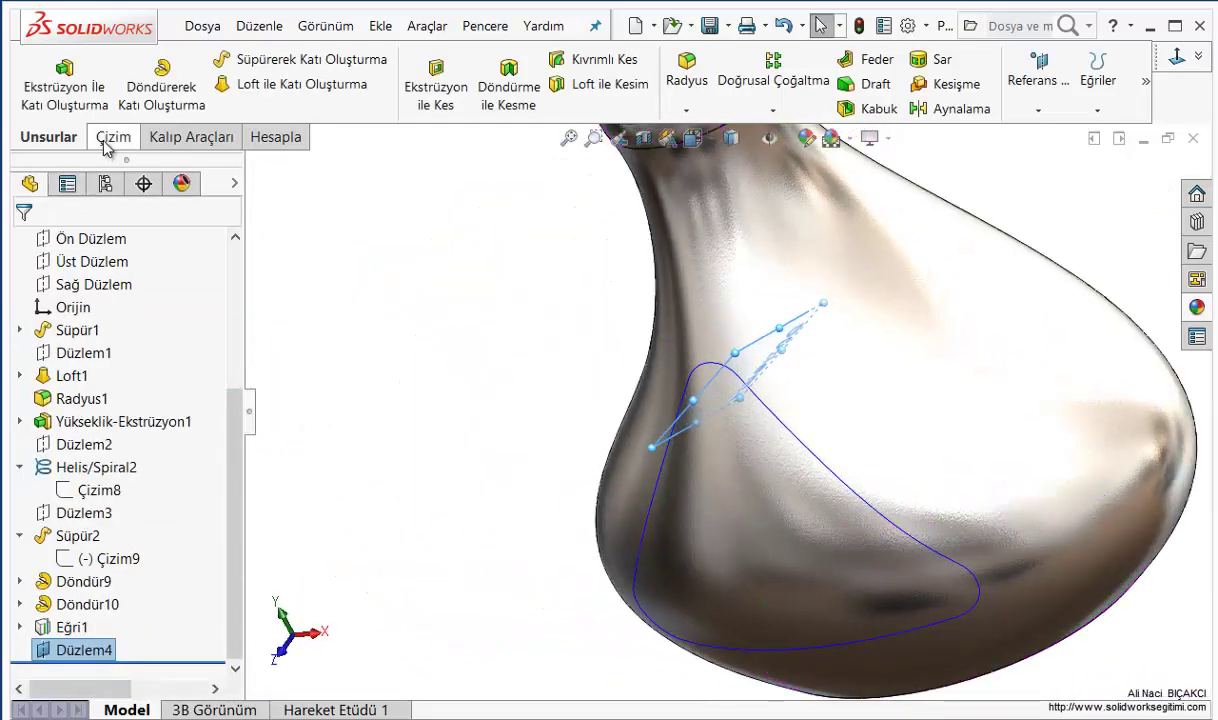
Start a sketch on Düzlem4 viewed head-on, drawing then deleting a trial circle
{"action": "left_click", "coordinate": [110, 137]}
{"action": "left_click", "coordinate": [35, 68]}
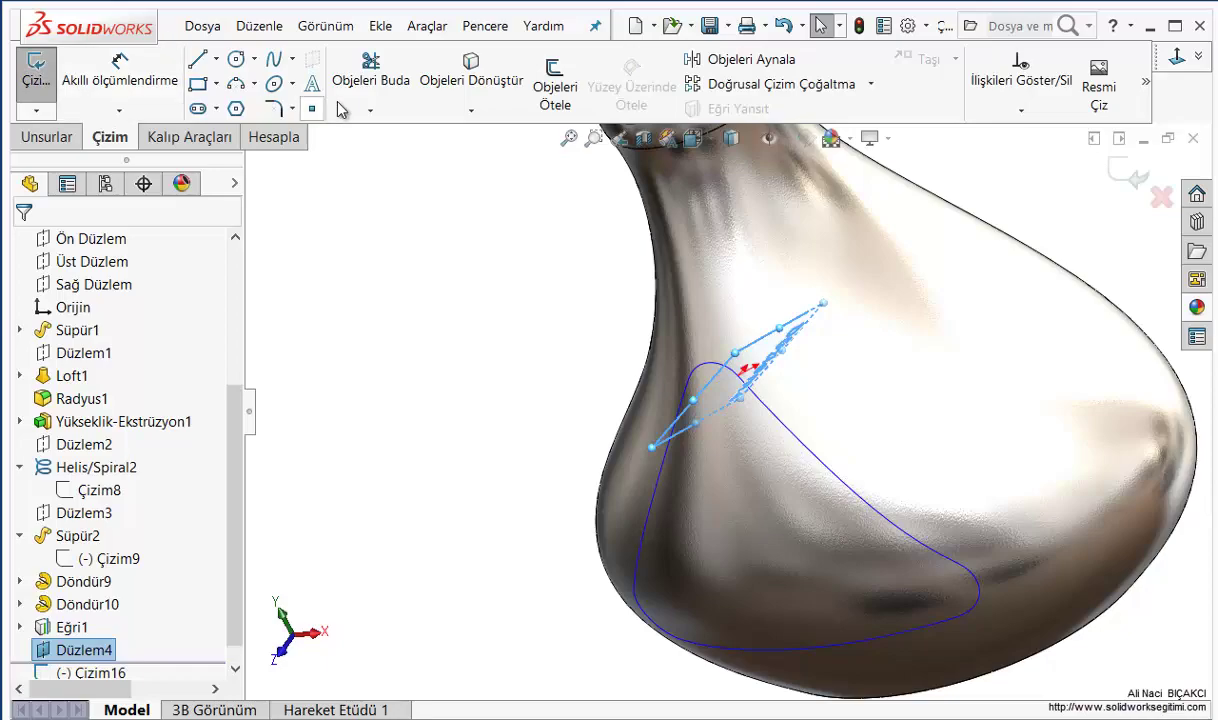
{"action": "left_click", "coordinate": [236, 61]}
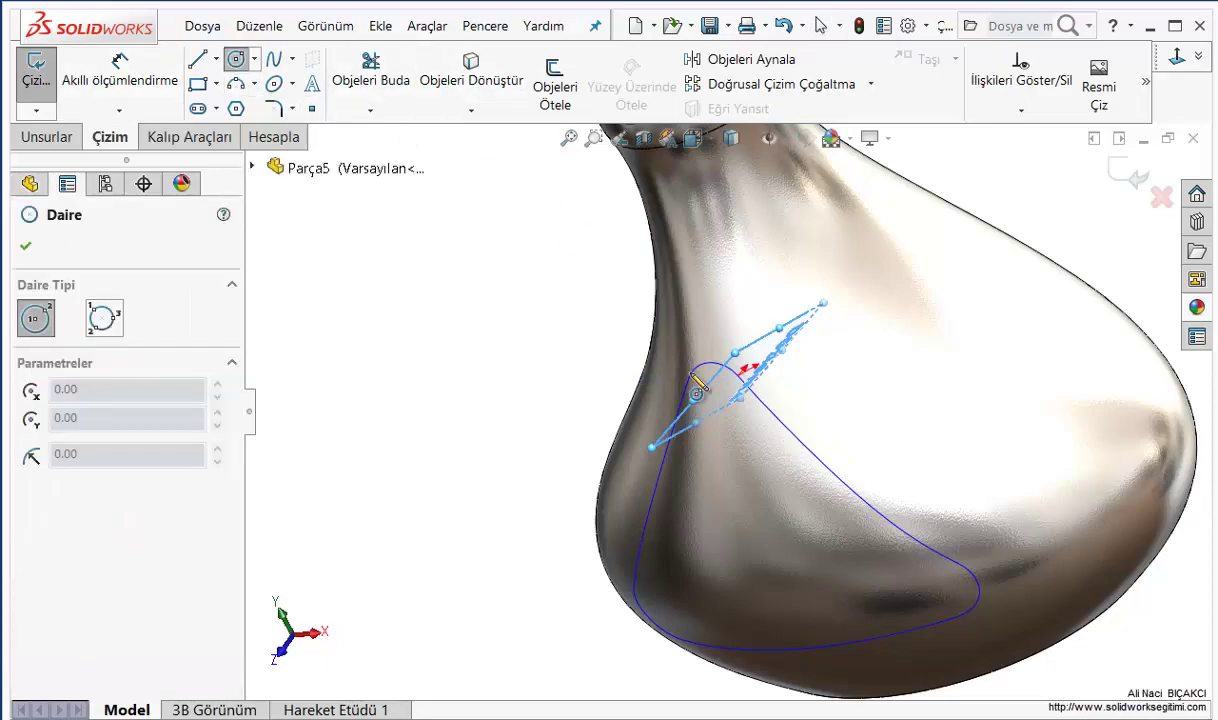
{"action": "left_click", "coordinate": [1178, 60]}
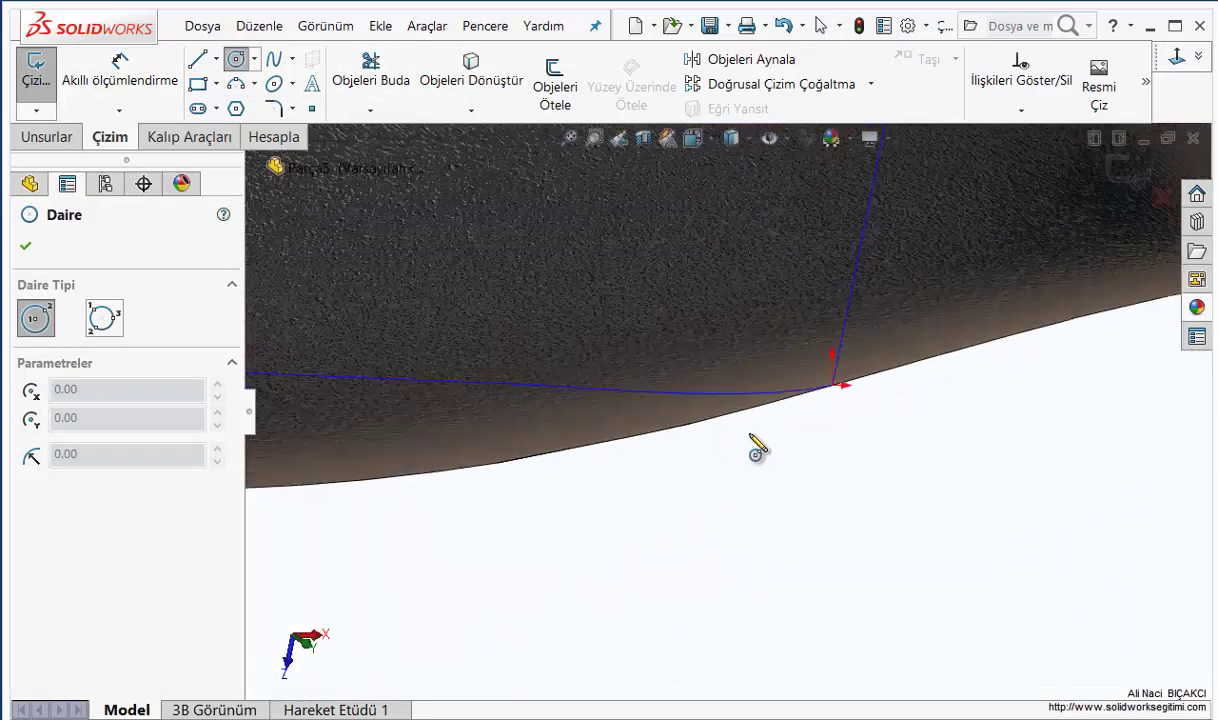
{"action": "left_click", "coordinate": [833, 387]}
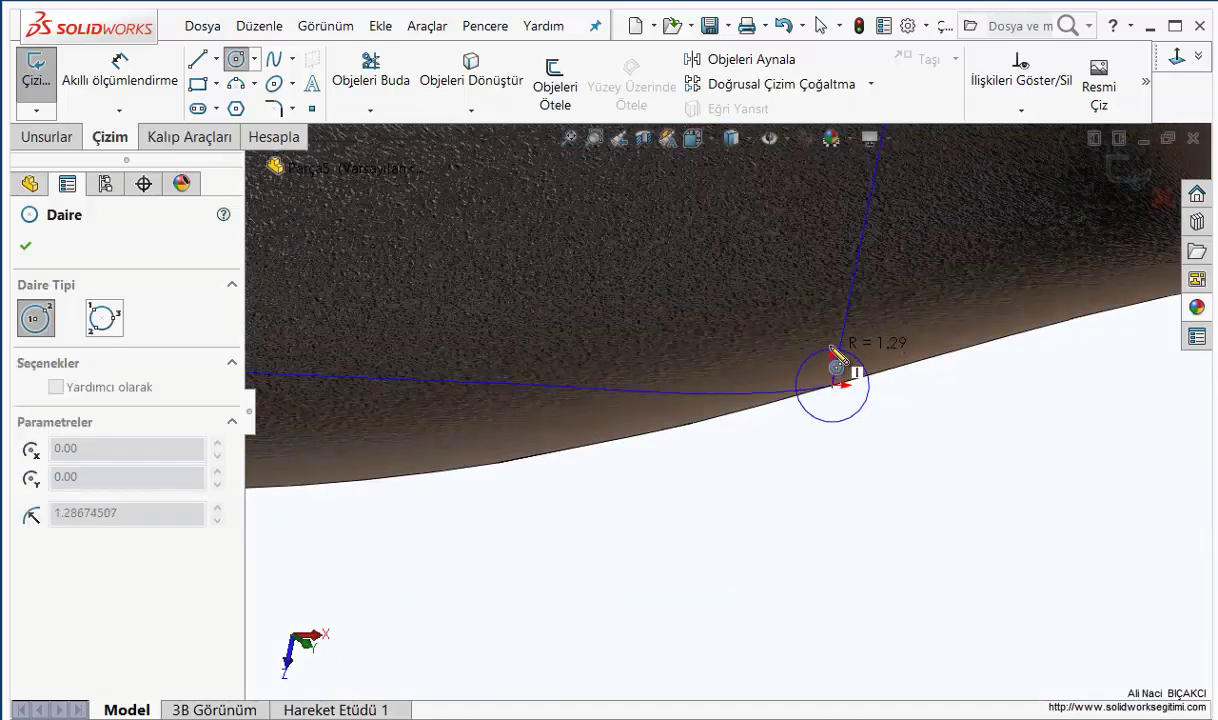
{"action": "left_click", "coordinate": [834, 343]}
{"action": "key", "text": "Escape"}
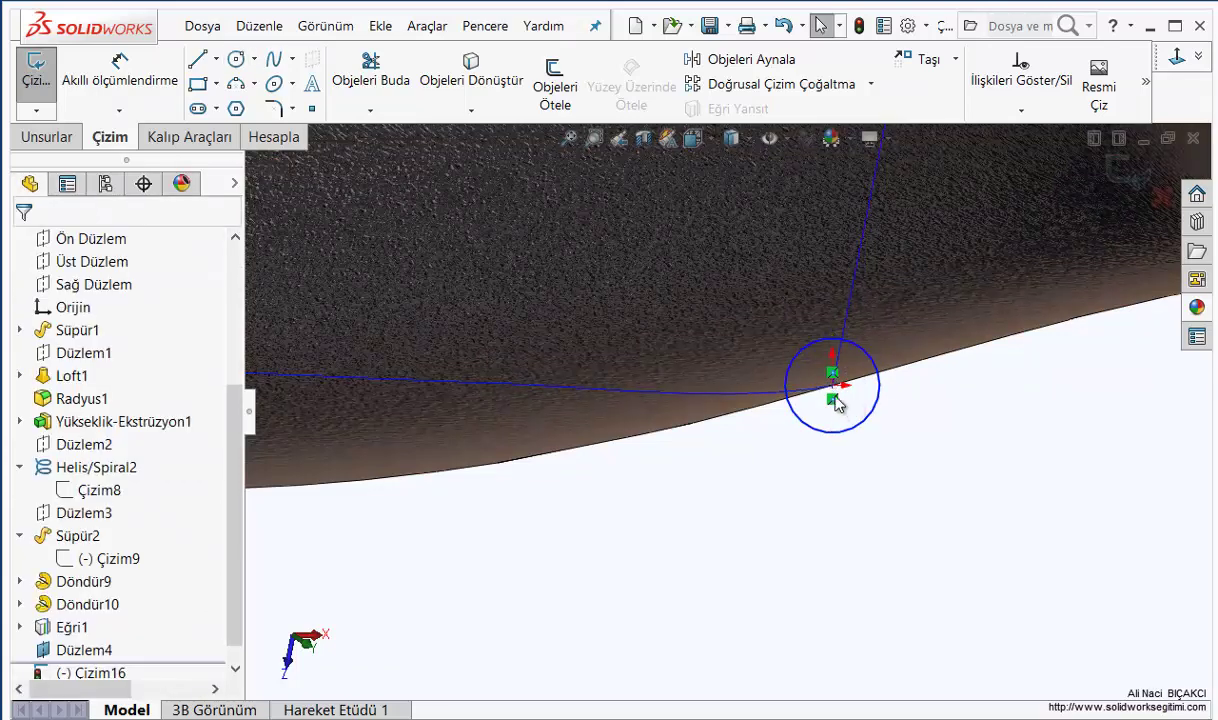
{"action": "left_click", "coordinate": [874, 411]}
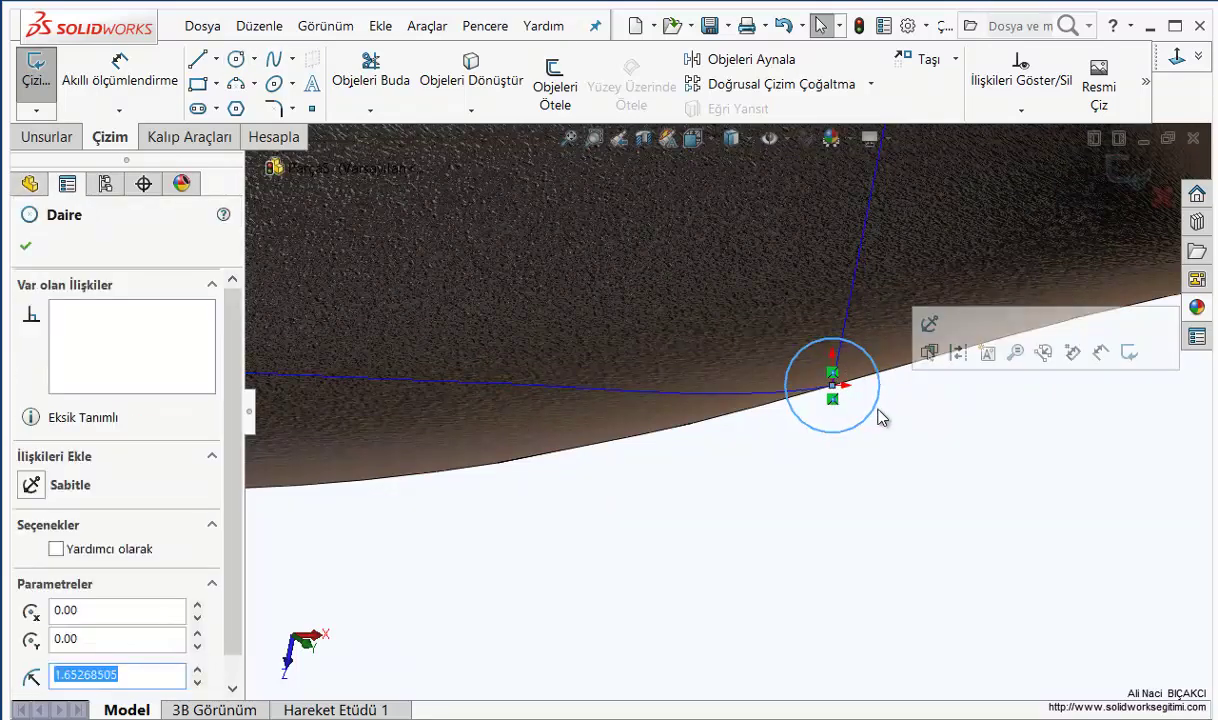
{"action": "key", "text": "Delete"}
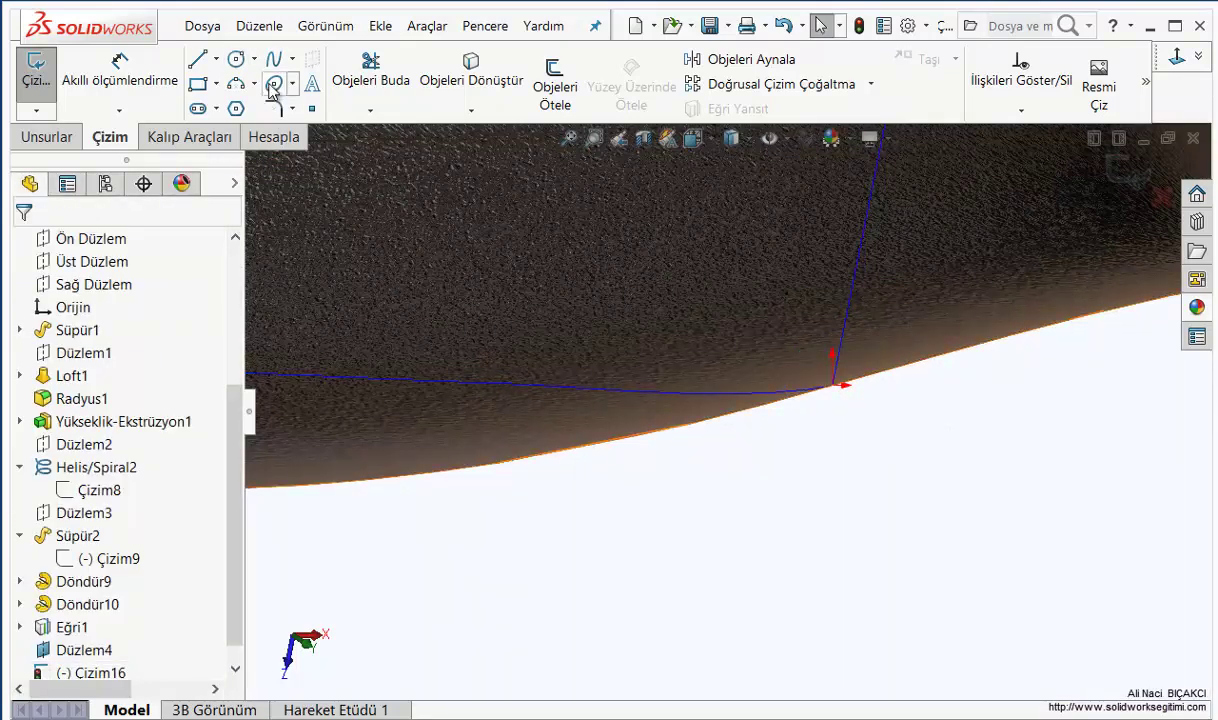
Draw a small ellipse centred on the projected curve's end point
{"action": "left_click", "coordinate": [274, 83]}
{"action": "left_click", "coordinate": [834, 386]}
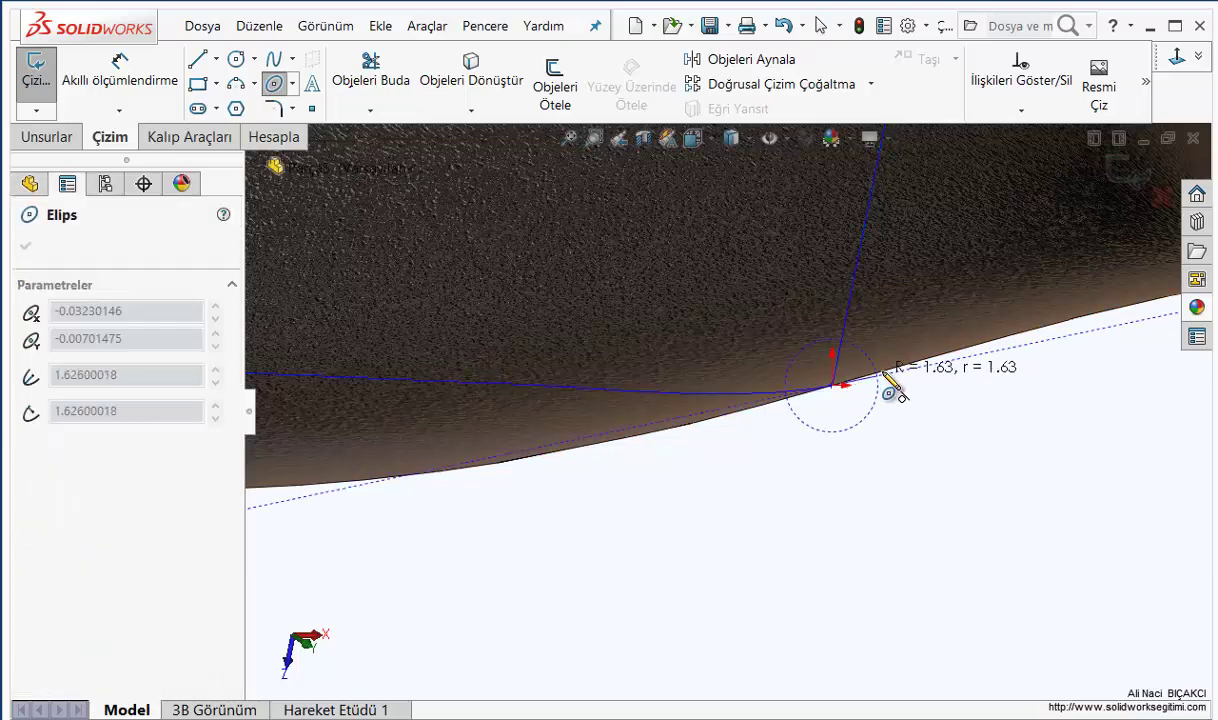
{"action": "left_click", "coordinate": [918, 383]}
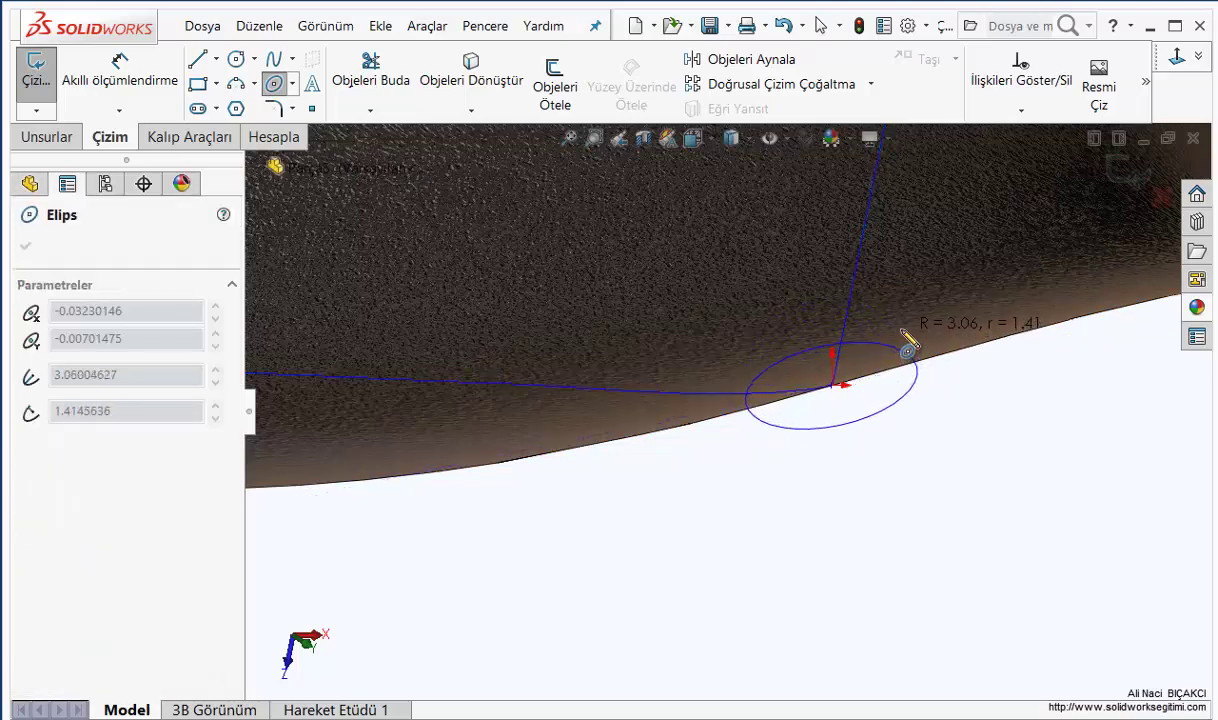
{"action": "left_click", "coordinate": [908, 345]}
{"action": "key", "text": "Escape"}
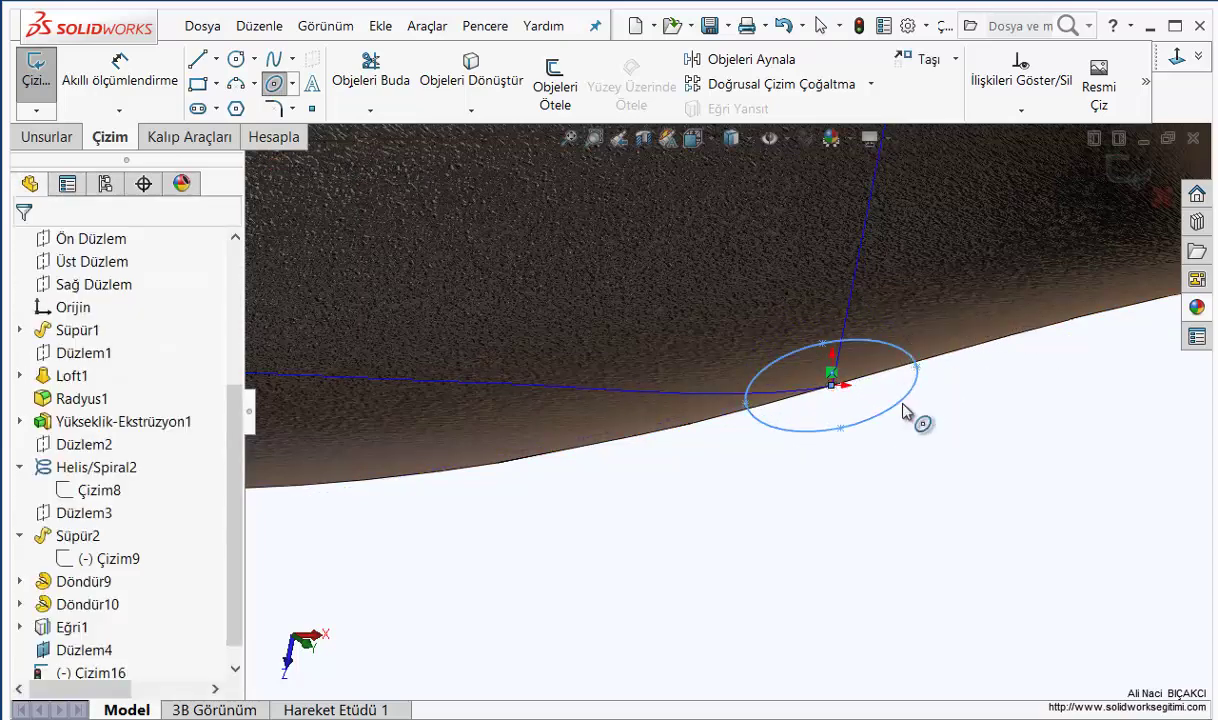
{"action": "scroll", "coordinate": [900, 470], "scroll_direction": "up", "scroll_amount": 2}
{"action": "scroll", "coordinate": [880, 508], "scroll_direction": "up", "scroll_amount": 2}
{"action": "scroll", "coordinate": [808, 462], "scroll_direction": "down", "scroll_amount": 2}
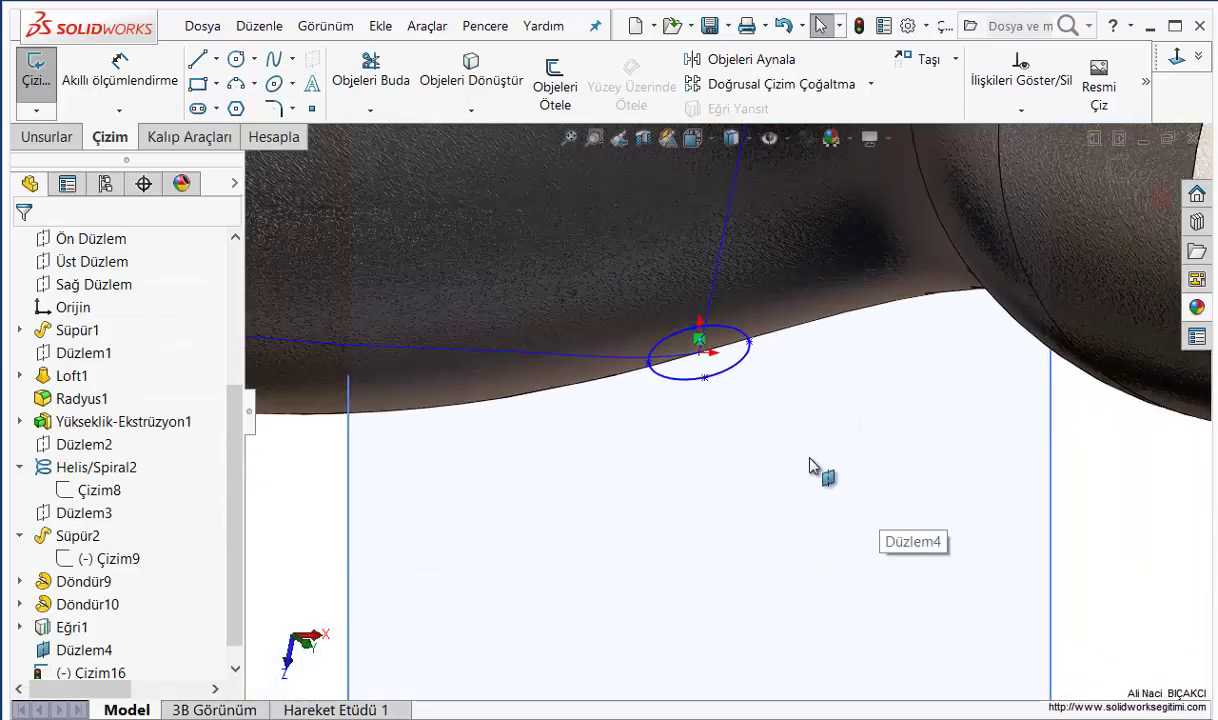
{"action": "scroll", "coordinate": [810, 468], "scroll_direction": "up", "scroll_amount": 3}
{"action": "middle_click_drag", "start_coordinate": [787, 502], "coordinate": [537, 234]}
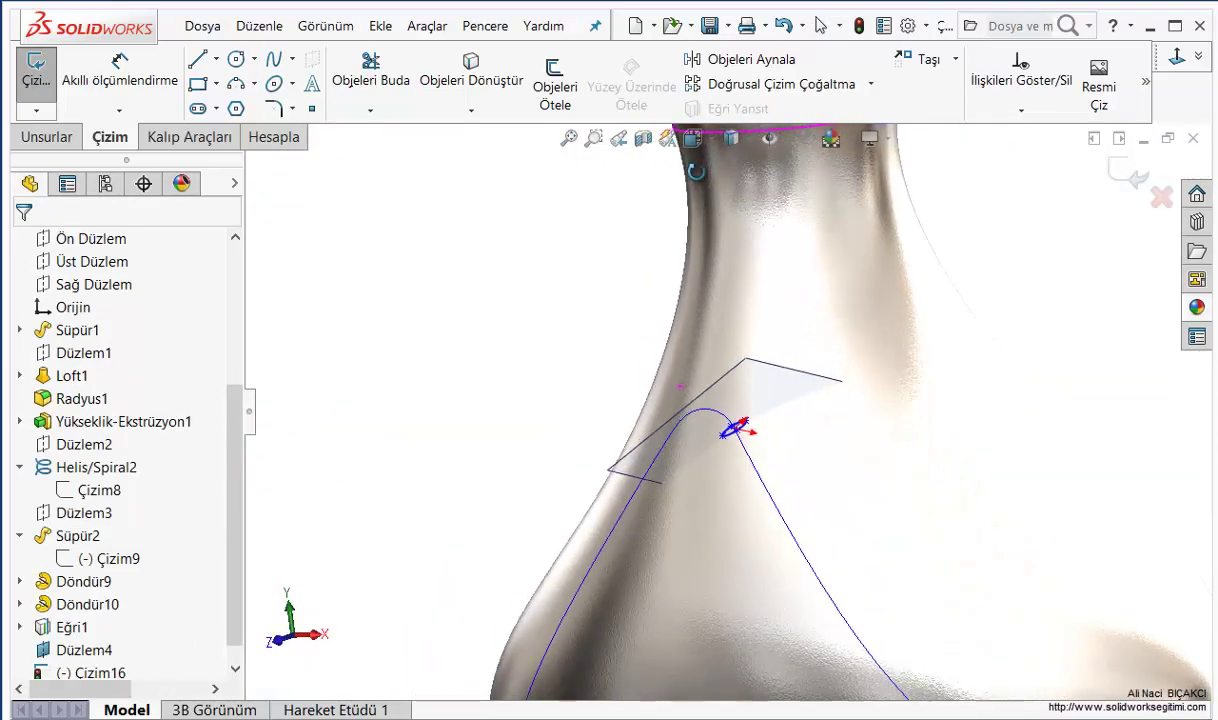
{"action": "left_click", "coordinate": [47, 137]}
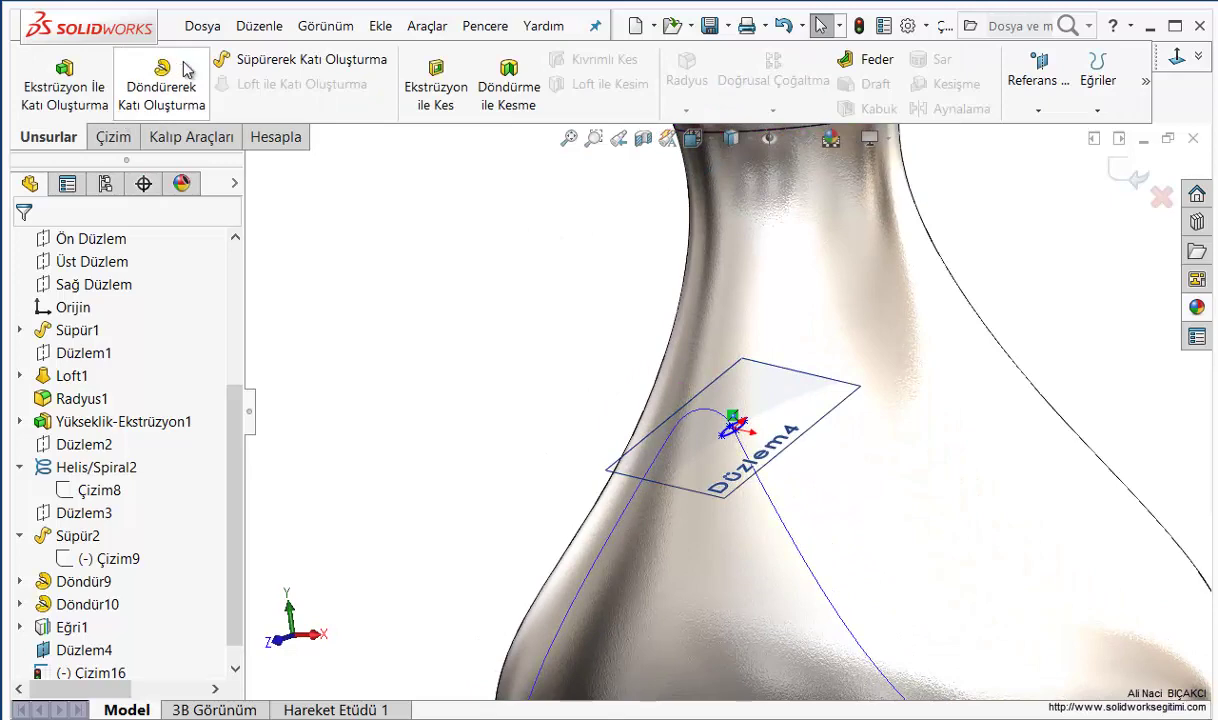
Sweep profile Çizim16 along curve Eğri1 to form the rounded triangular rim Süpür3
{"action": "left_click", "coordinate": [262, 59]}
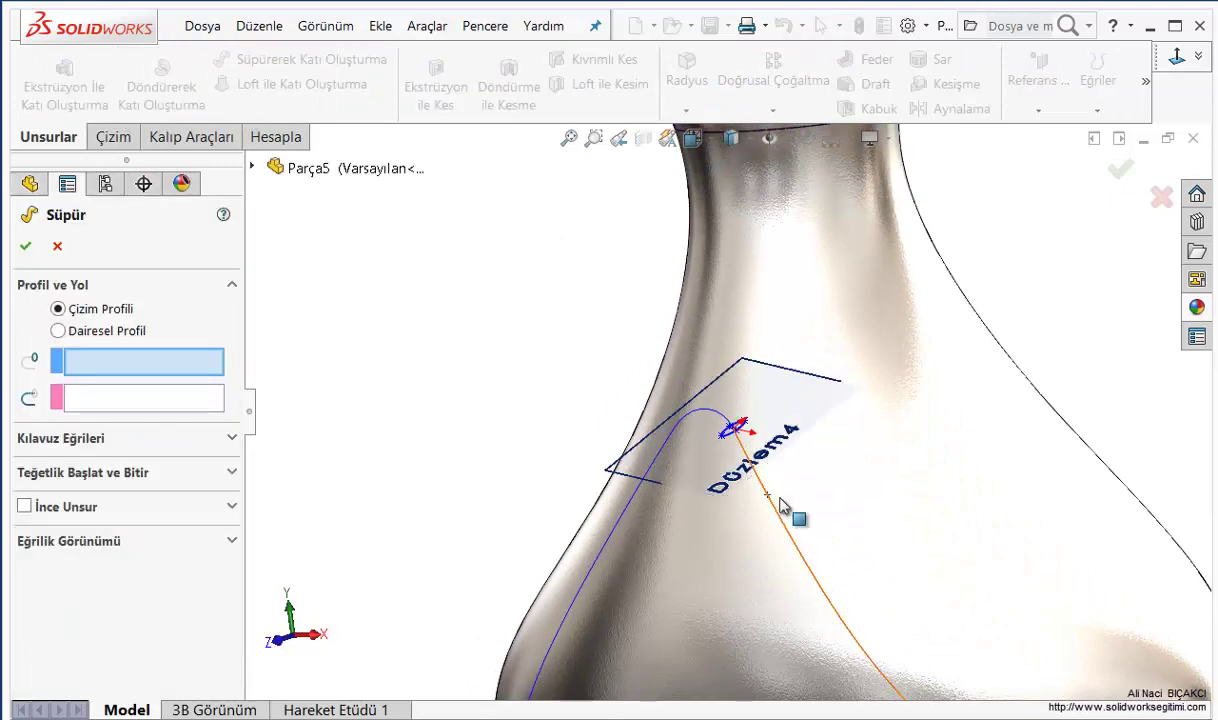
{"action": "left_click", "coordinate": [731, 433]}
{"action": "left_click", "coordinate": [628, 512]}
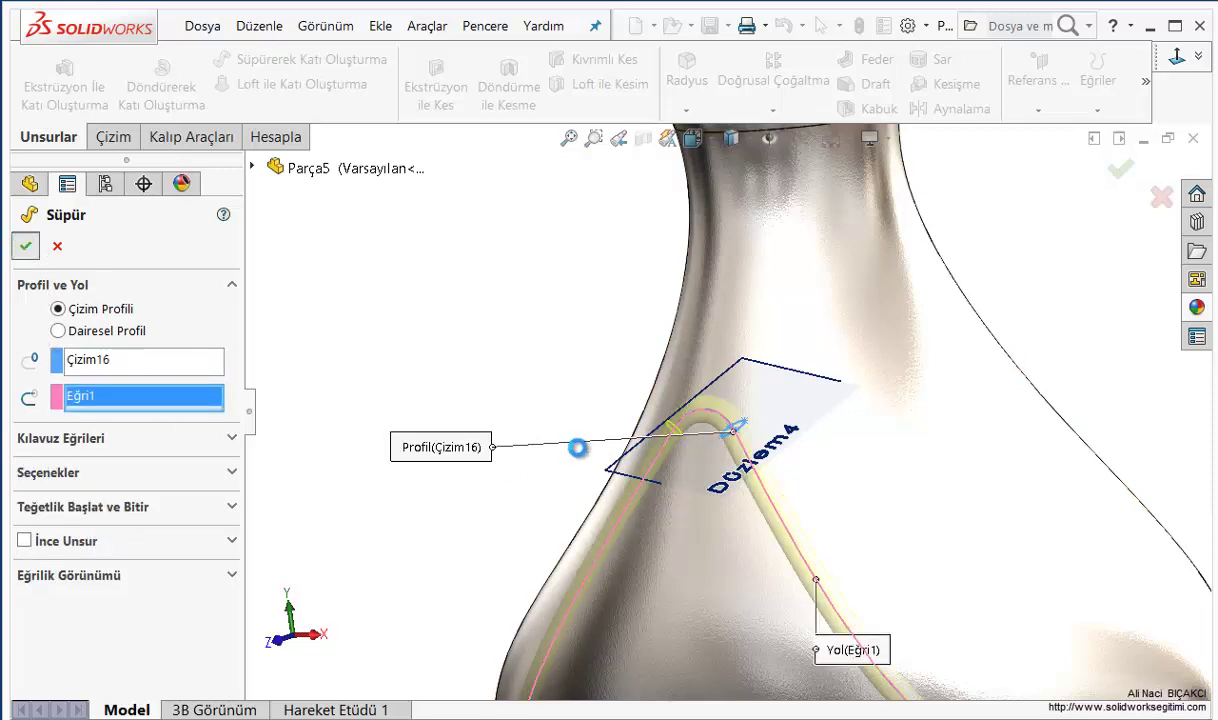
{"action": "scroll", "coordinate": [705, 497], "scroll_direction": "down", "scroll_amount": 3}
{"action": "middle_click_drag", "start_coordinate": [747, 497], "coordinate": [705, 497]}
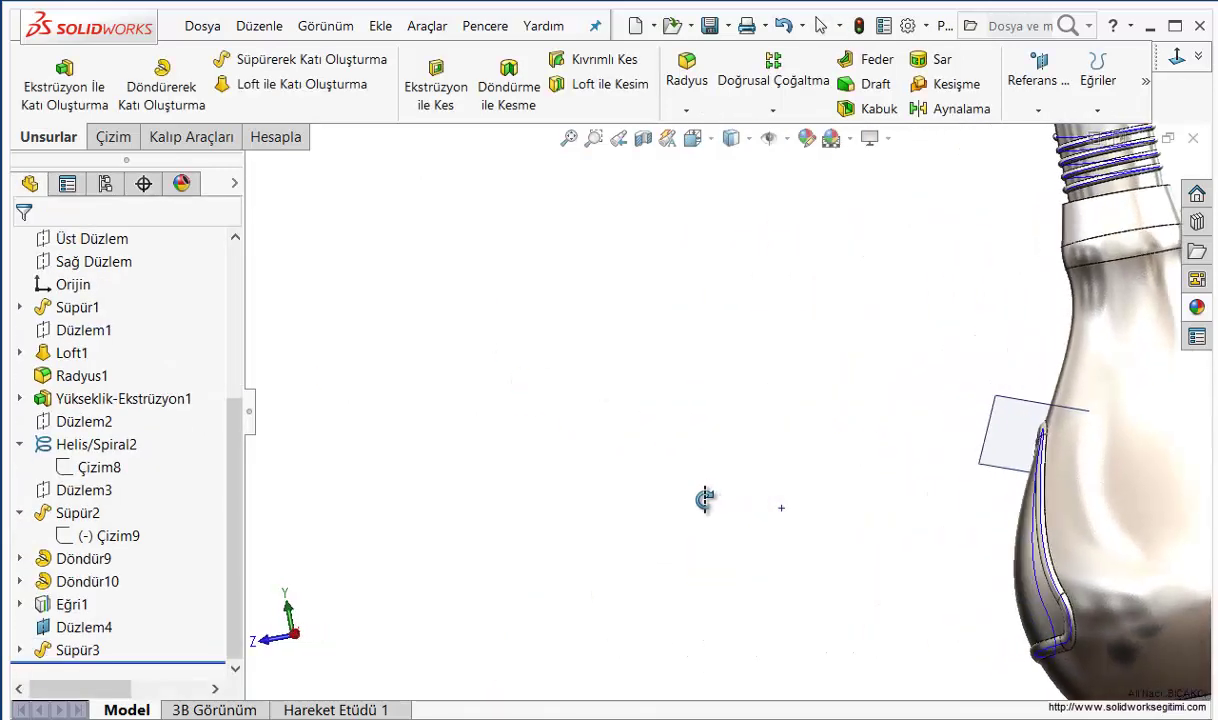
{"action": "scroll", "coordinate": [973, 538], "scroll_direction": "down", "scroll_amount": 5}
{"action": "middle_click_drag", "start_coordinate": [973, 538], "coordinate": [704, 405]}
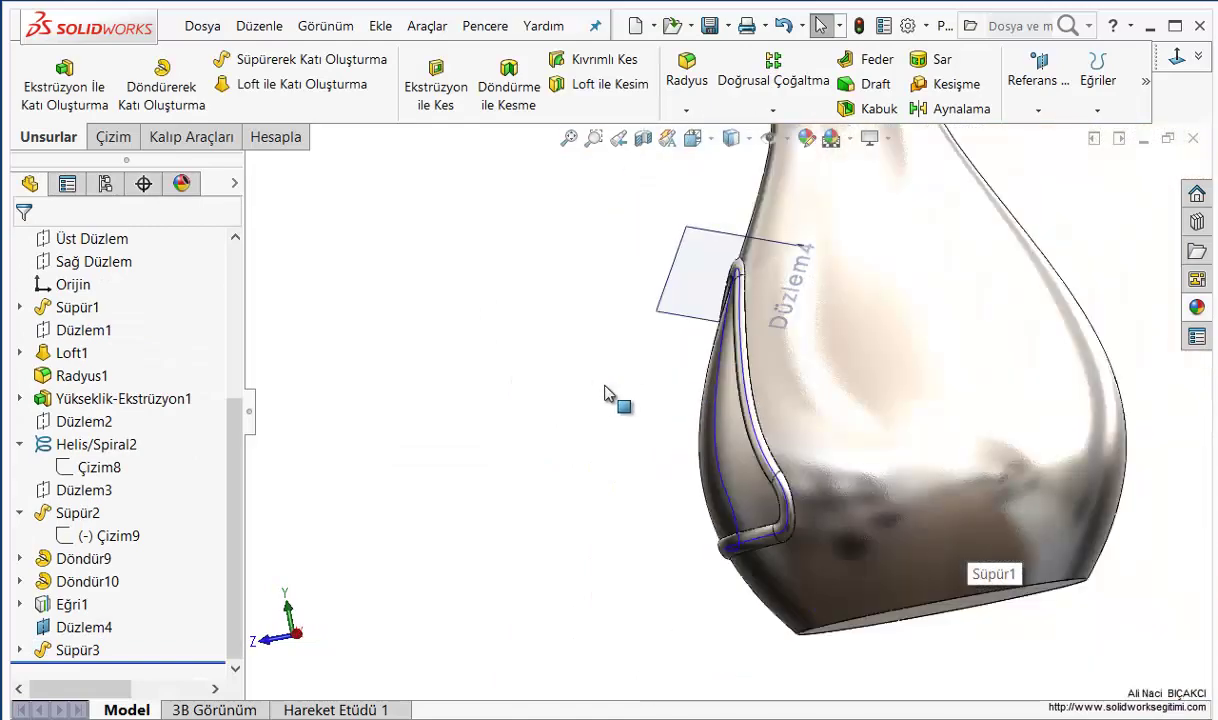
{"action": "mouse_move", "coordinate": [579, 375]}
{"action": "middle_mouse_down"}
{"action": "mouse_move", "coordinate": [652, 462]}
{"action": "mouse_move", "coordinate": [397, 380]}
{"action": "mouse_move", "coordinate": [572, 425]}
{"action": "mouse_move", "coordinate": [544, 402]}
{"action": "middle_mouse_up"}
{"action": "scroll", "coordinate": [652, 462], "scroll_direction": "down", "scroll_amount": 3}
Hide plane Düzlem4, collapse the feature tree and fit the bottle in view
{"action": "right_click", "coordinate": [820, 358]}
{"action": "left_click", "coordinate": [899, 363]}
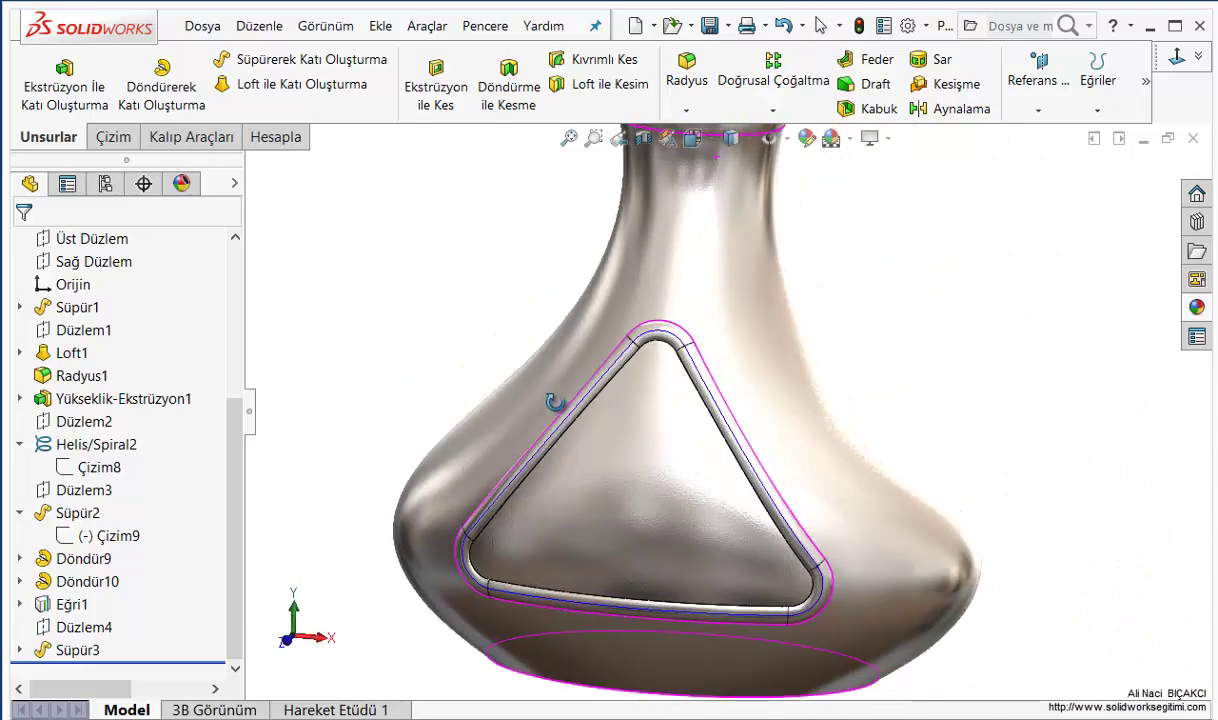
{"action": "right_click", "coordinate": [210, 293]}
{"action": "left_click", "coordinate": [282, 306]}
{"action": "scroll", "coordinate": [238, 395], "scroll_direction": "up", "scroll_amount": 1}
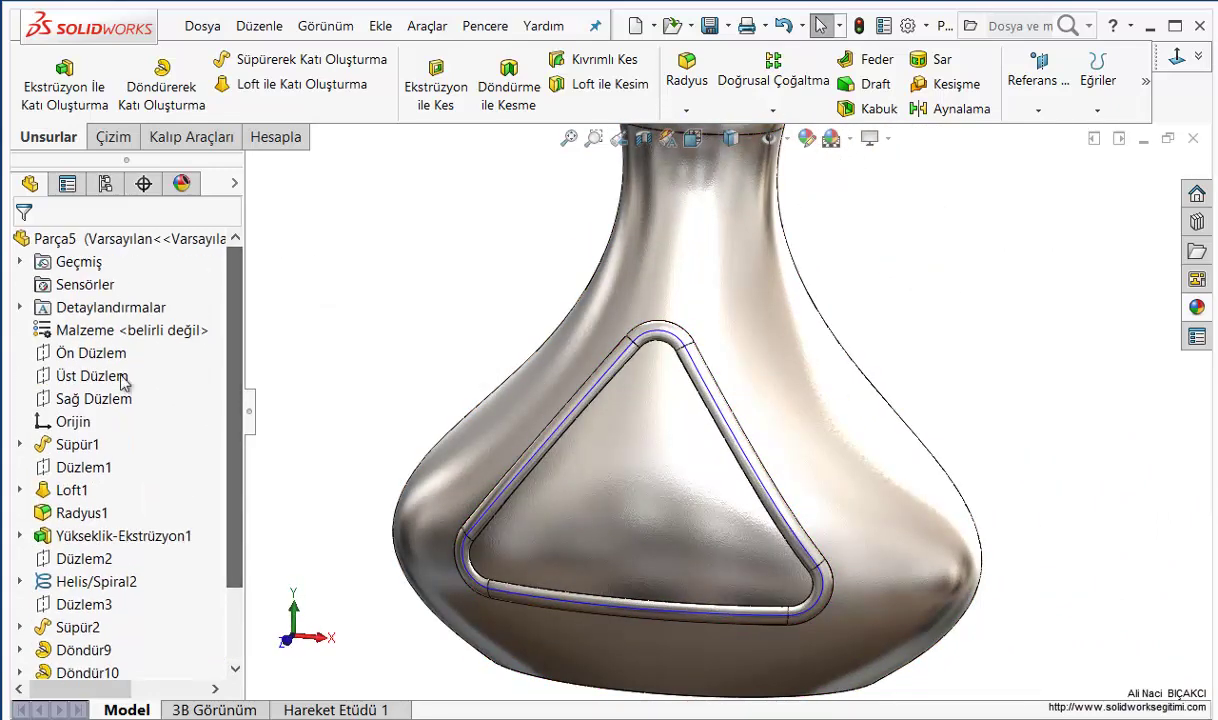
{"action": "key", "text": "f"}
Start a new sketch on the front plane Ön Düzlem
{"action": "middle_click_drag", "start_coordinate": [632, 435], "coordinate": [421, 380]}
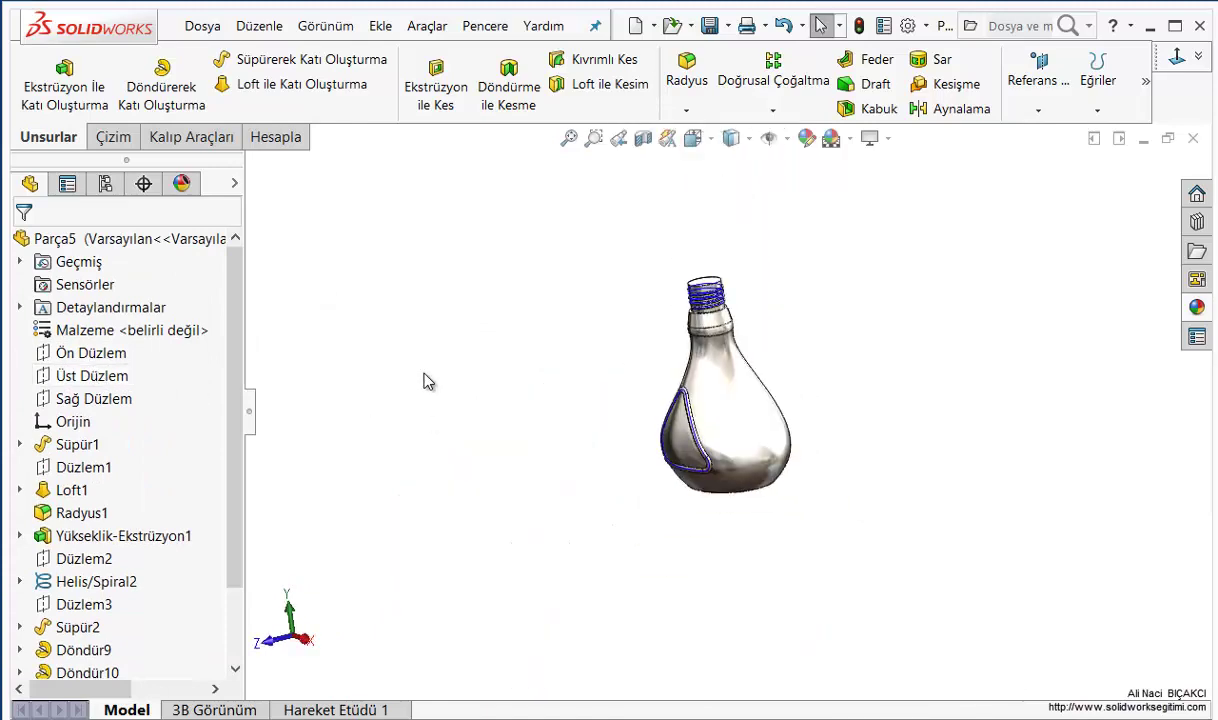
{"action": "left_click", "coordinate": [88, 352]}
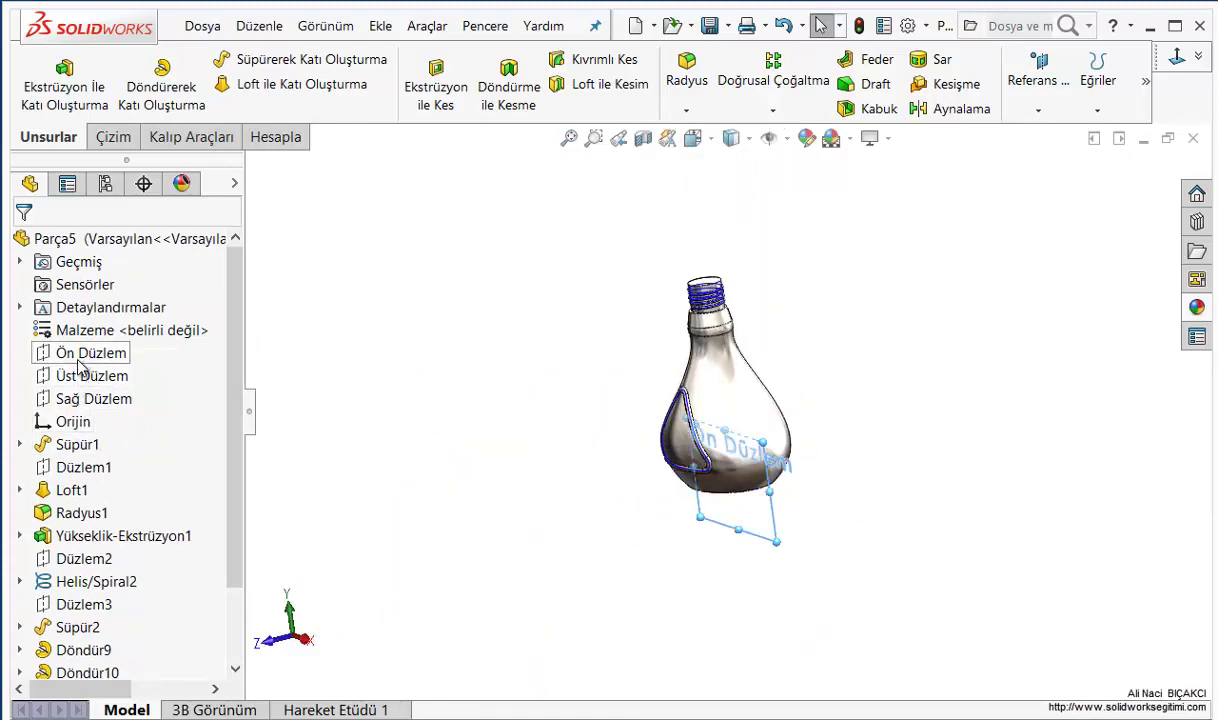
{"action": "left_click", "coordinate": [152, 329]}
{"action": "left_click", "coordinate": [421, 277]}
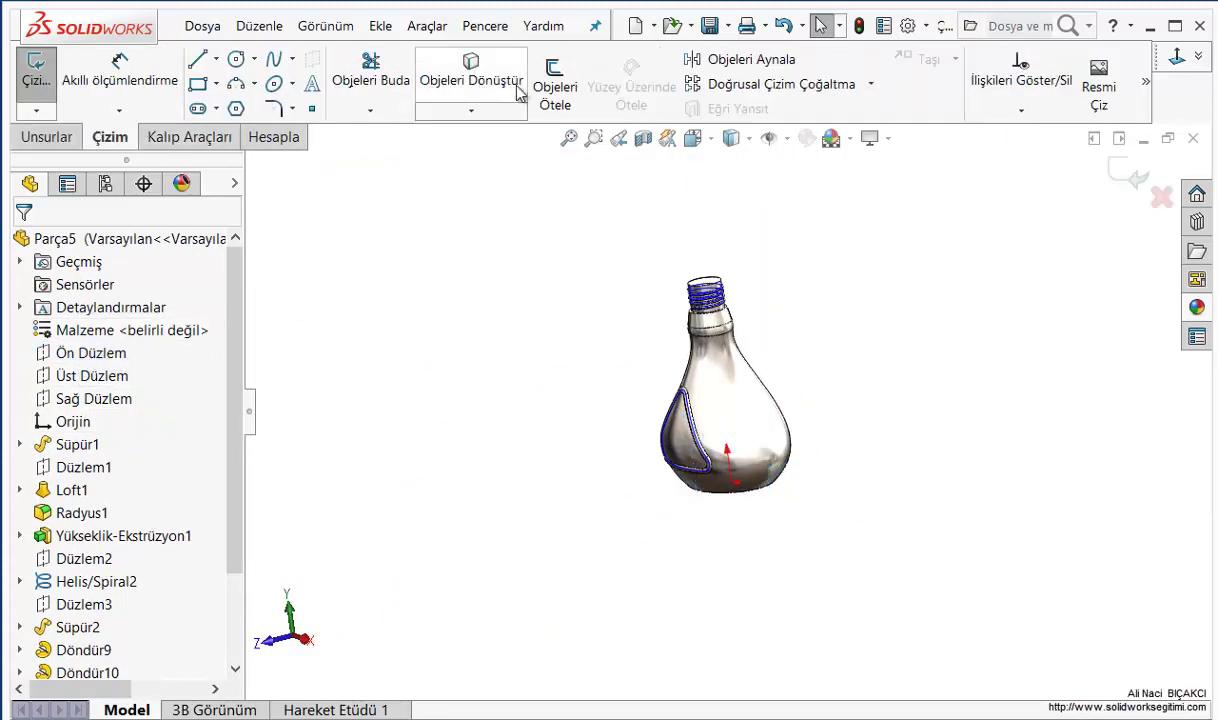
Add sketch text 'SOLIDWORKS' inside the triangular rim and turn off the document font
{"action": "left_click", "coordinate": [1146, 82]}
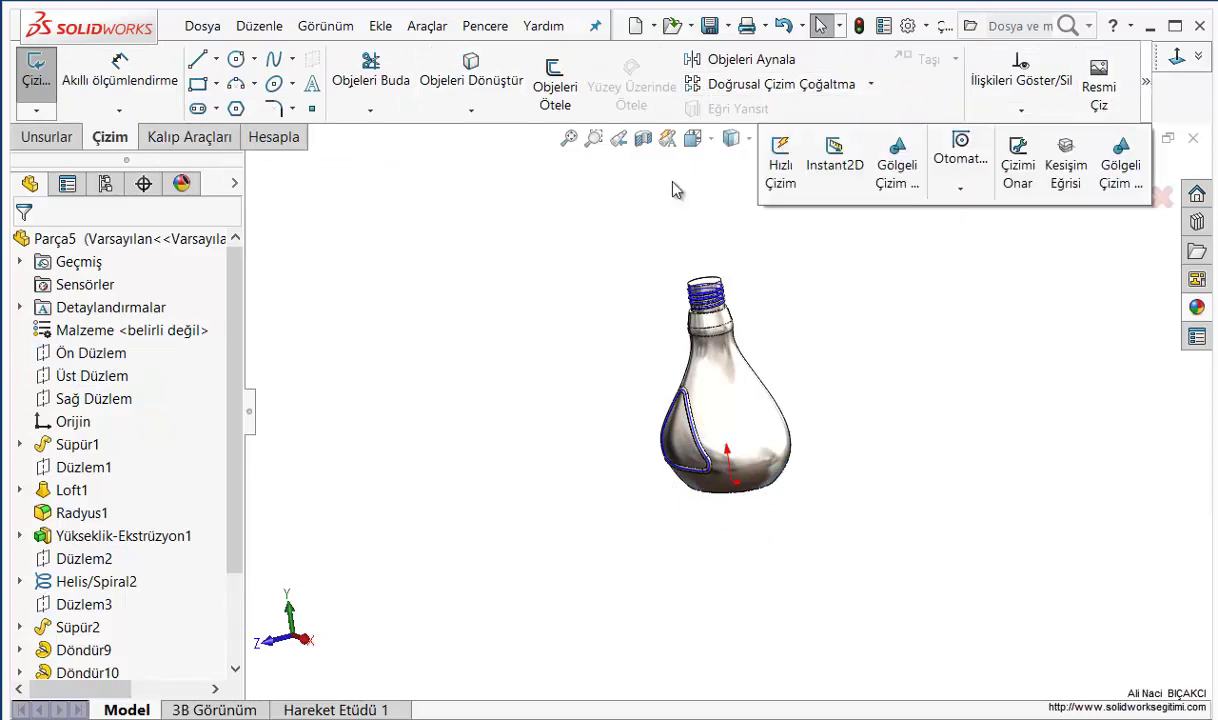
{"action": "left_click", "coordinate": [313, 87]}
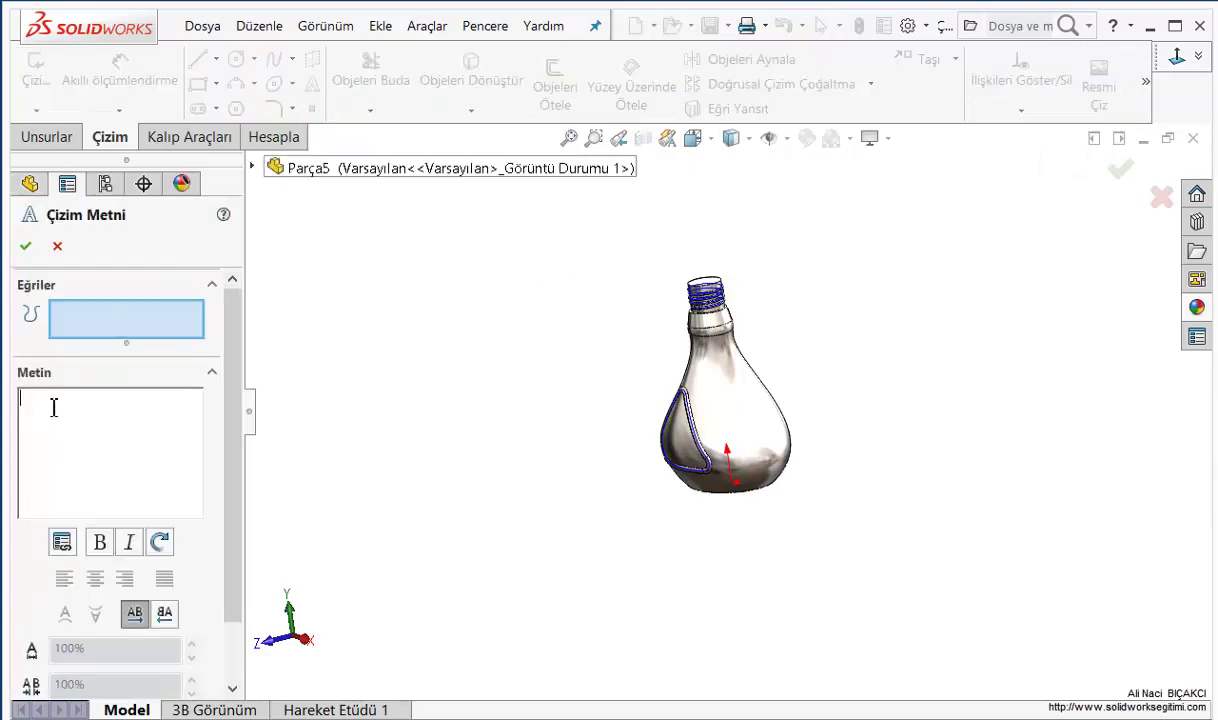
{"action": "type", "text": "so"}
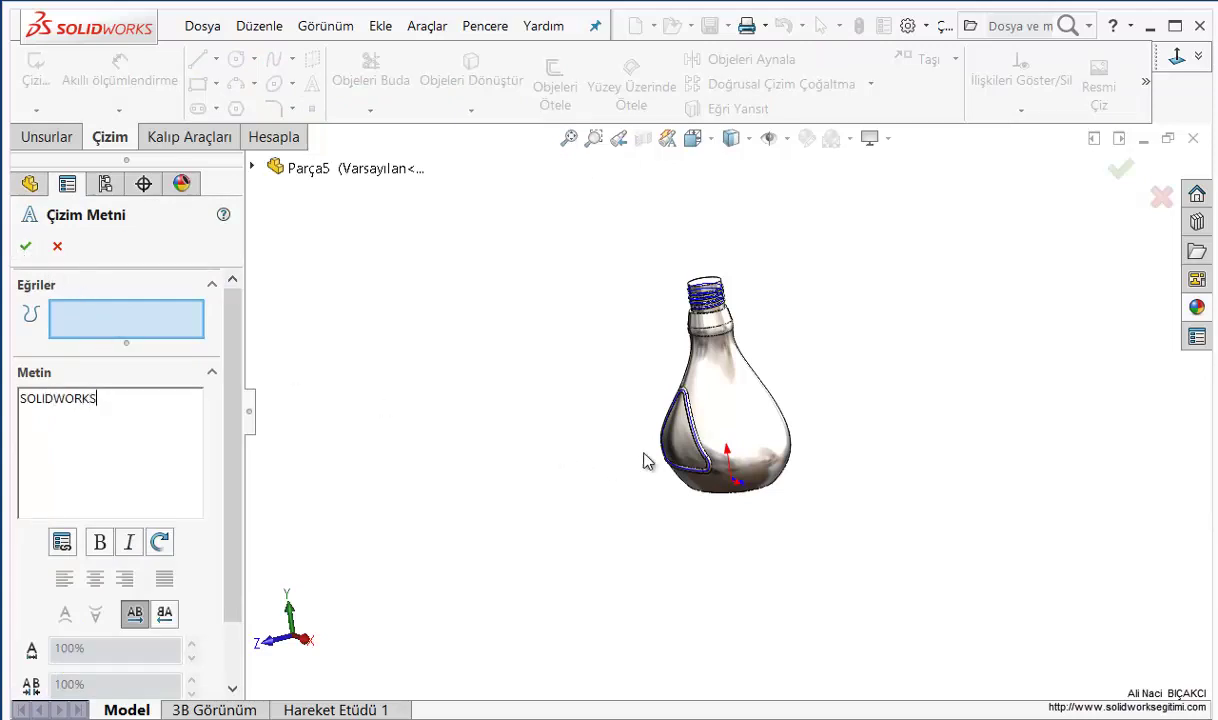
{"action": "key", "text": "ctrl+8"}
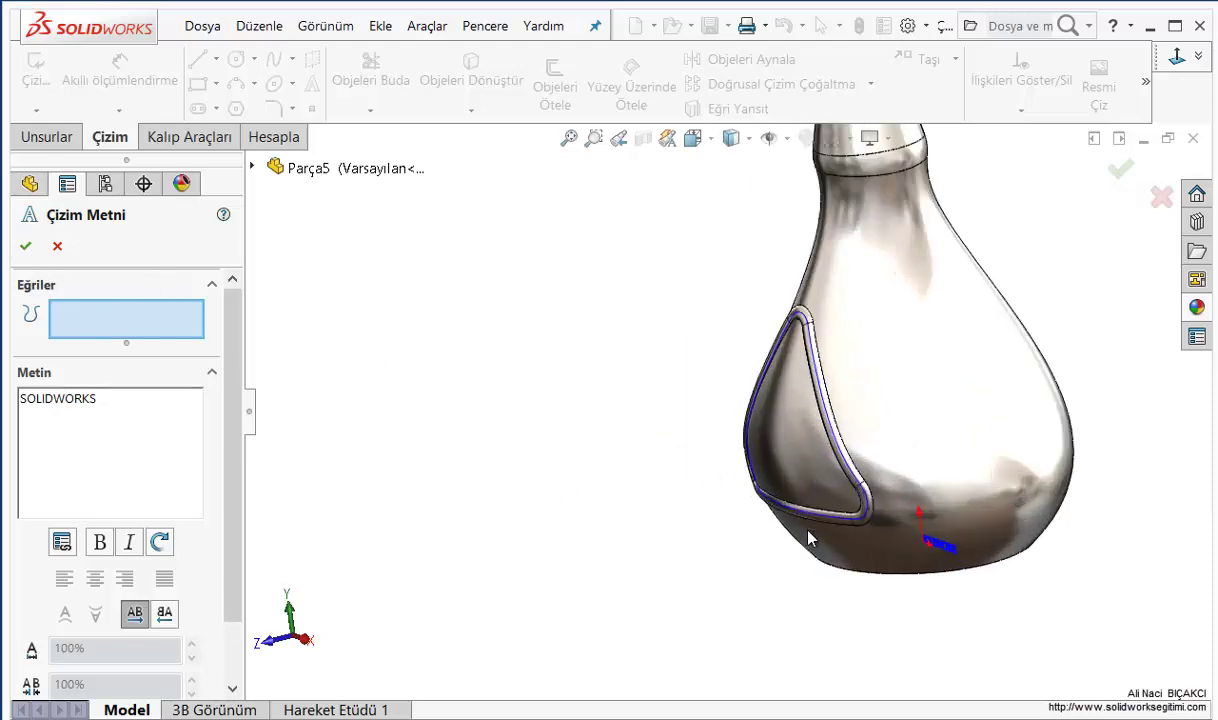
{"action": "left_click", "coordinate": [636, 437]}
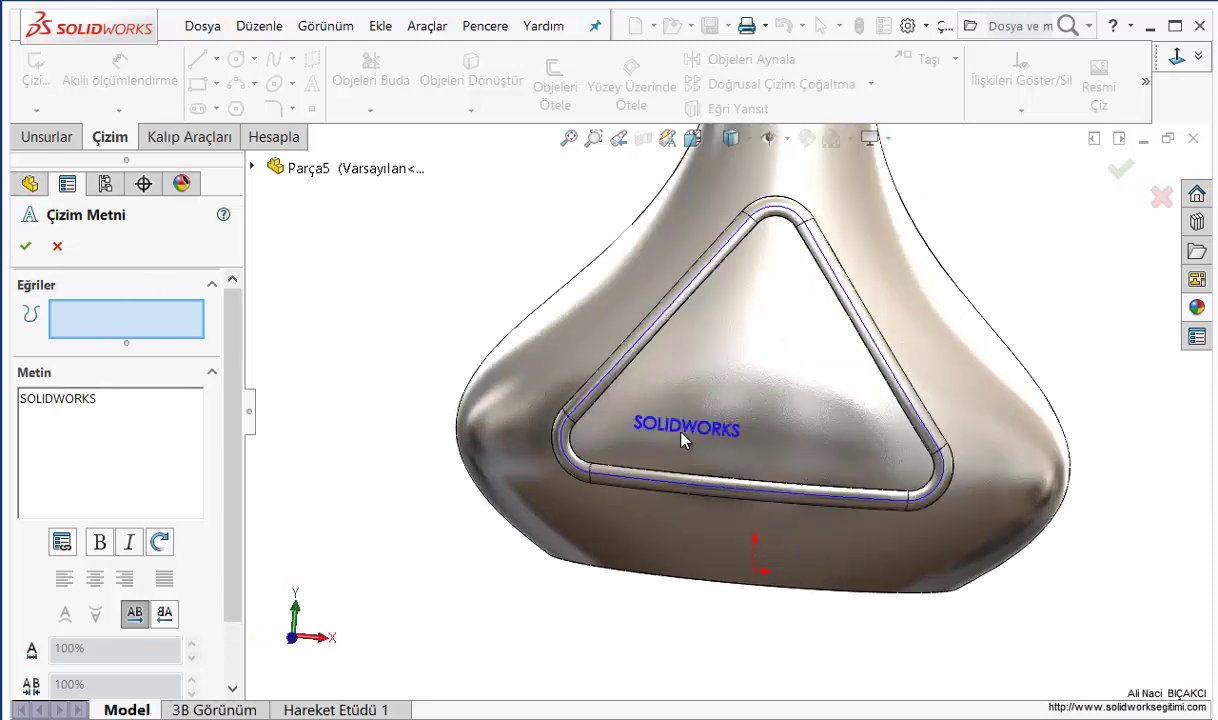
{"action": "left_click", "coordinate": [697, 438]}
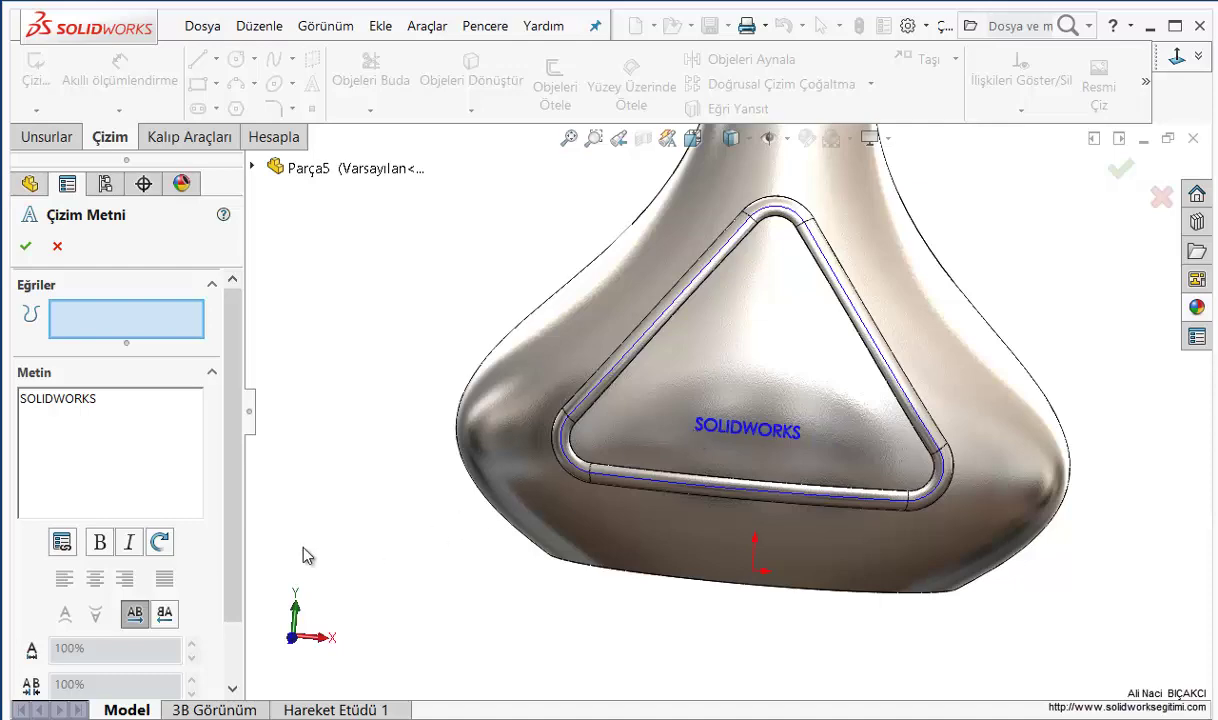
{"action": "scroll", "coordinate": [232, 560], "scroll_direction": "down", "scroll_amount": 3}
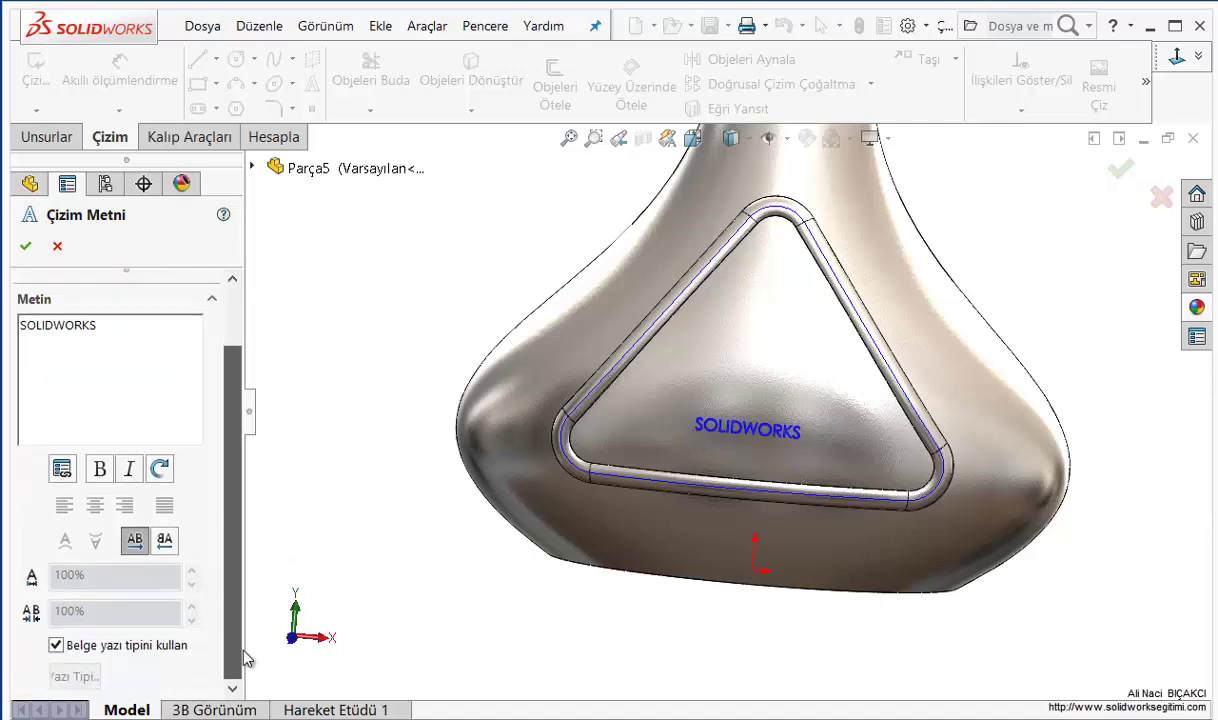
{"action": "left_click", "coordinate": [57, 645]}
Change the label's font height and slide it left within the triangle
{"action": "left_click", "coordinate": [75, 677]}
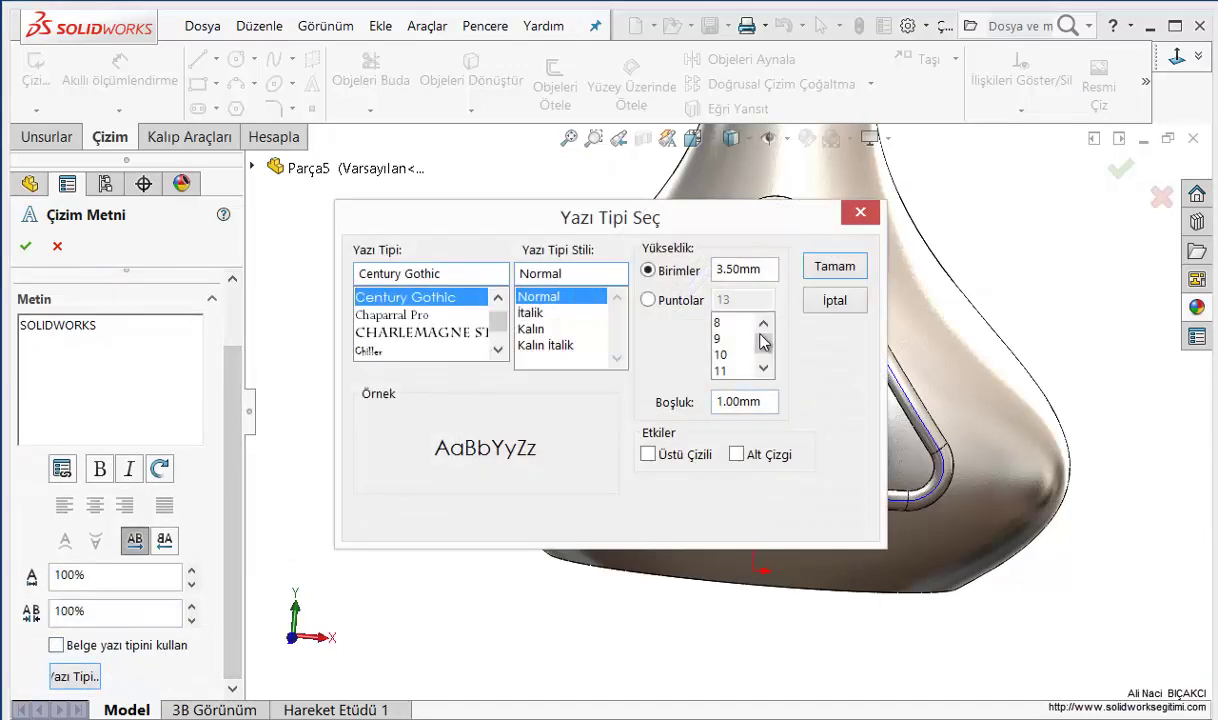
{"action": "double_click", "coordinate": [732, 268]}
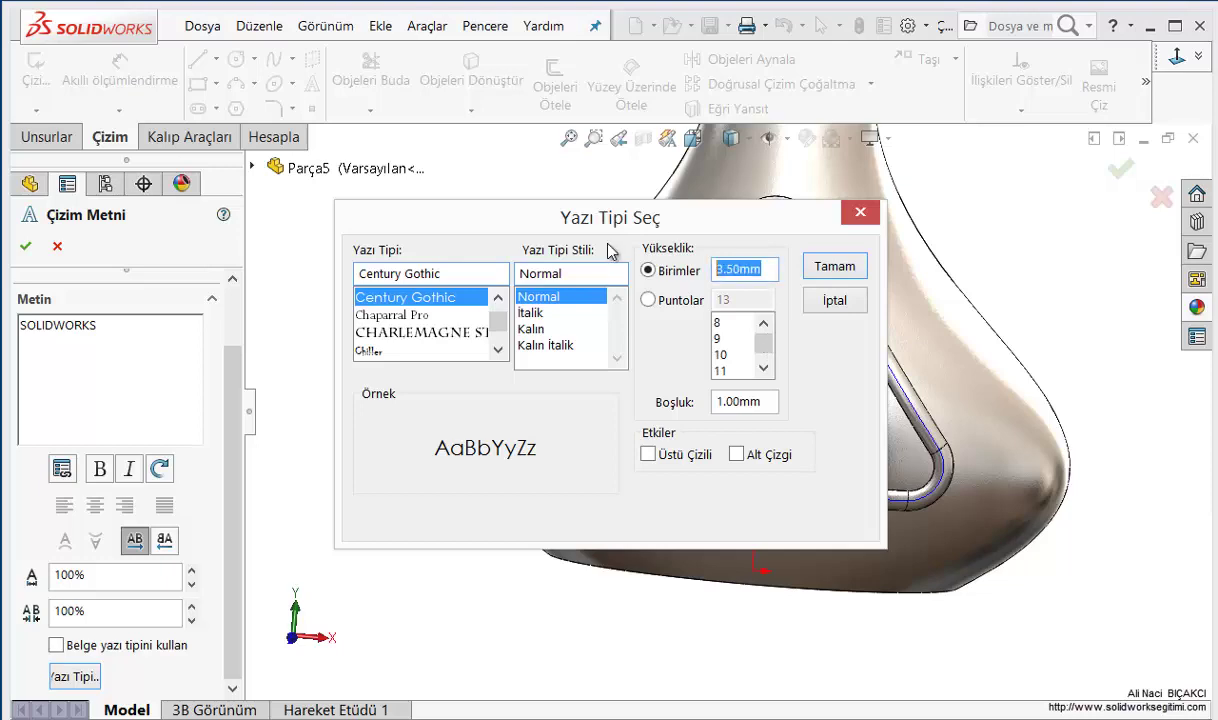
{"action": "type", "text": "5"}
{"action": "key", "text": "Return"}
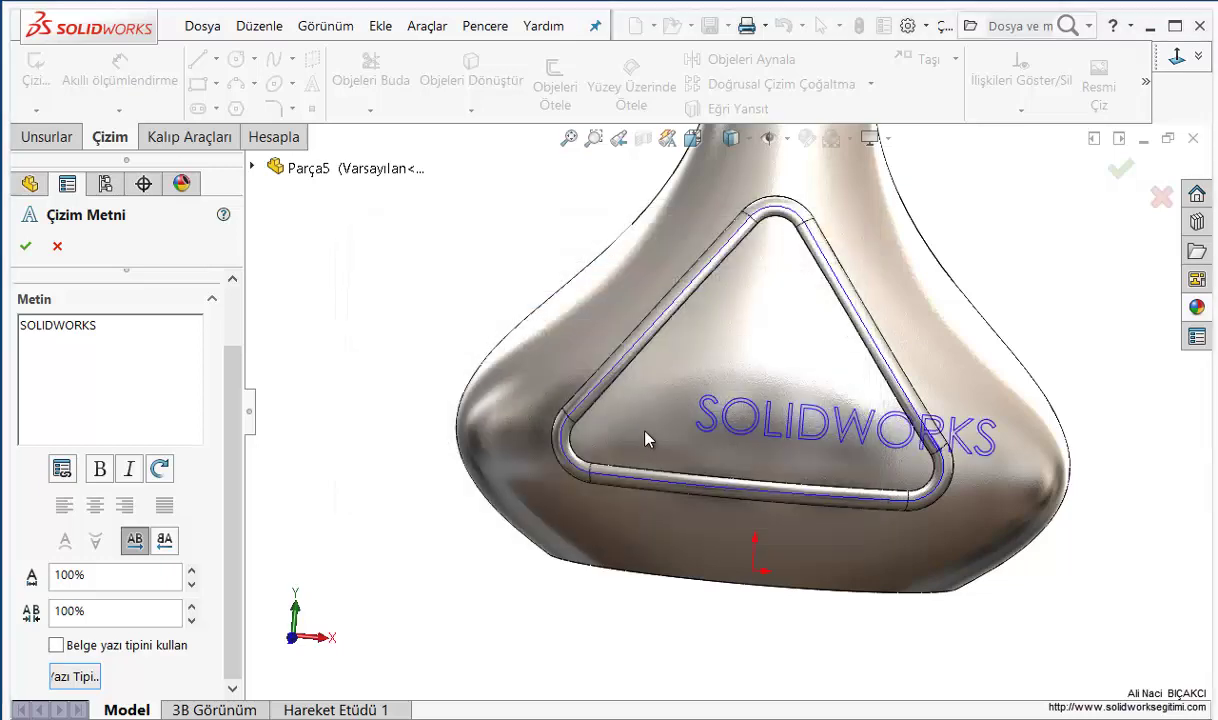
{"action": "mouse_move", "coordinate": [645, 436]}
{"action": "left_mouse_down"}
{"action": "mouse_move", "coordinate": [611, 440]}
{"action": "mouse_move", "coordinate": [605, 455]}
{"action": "left_mouse_up"}
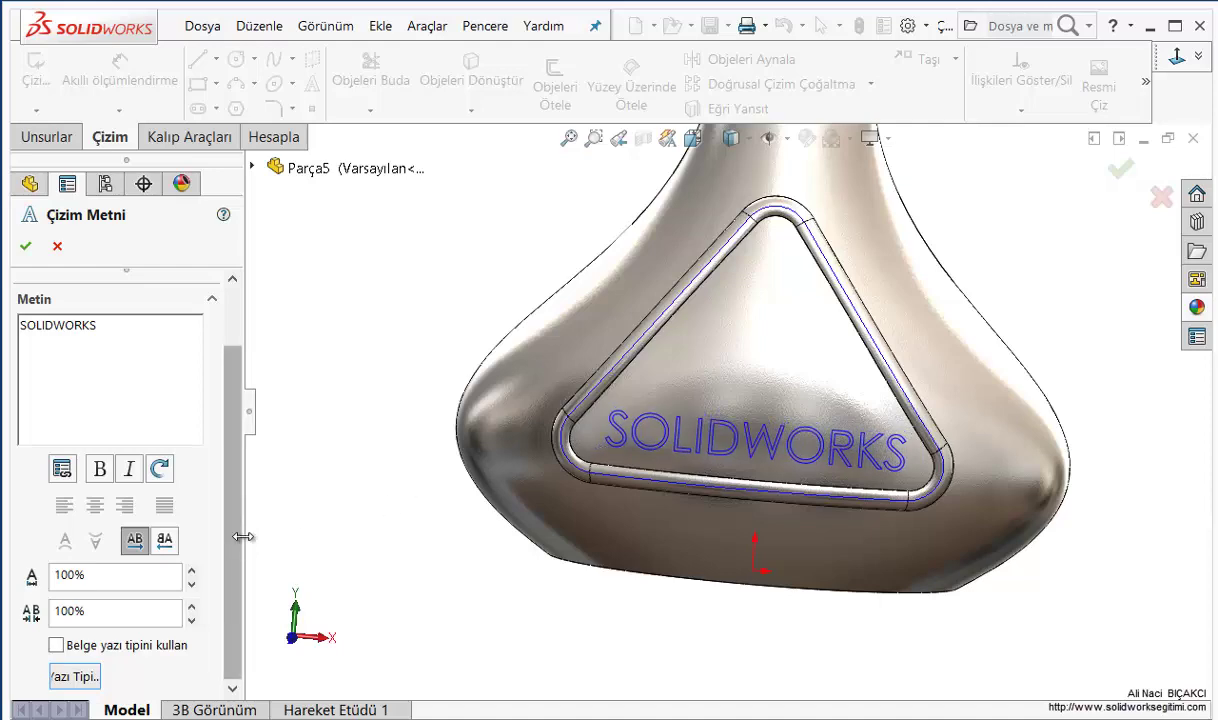
Make the label bold 8 mm Century Gothic, centre it, and finish the sketch
{"action": "left_click", "coordinate": [75, 677]}
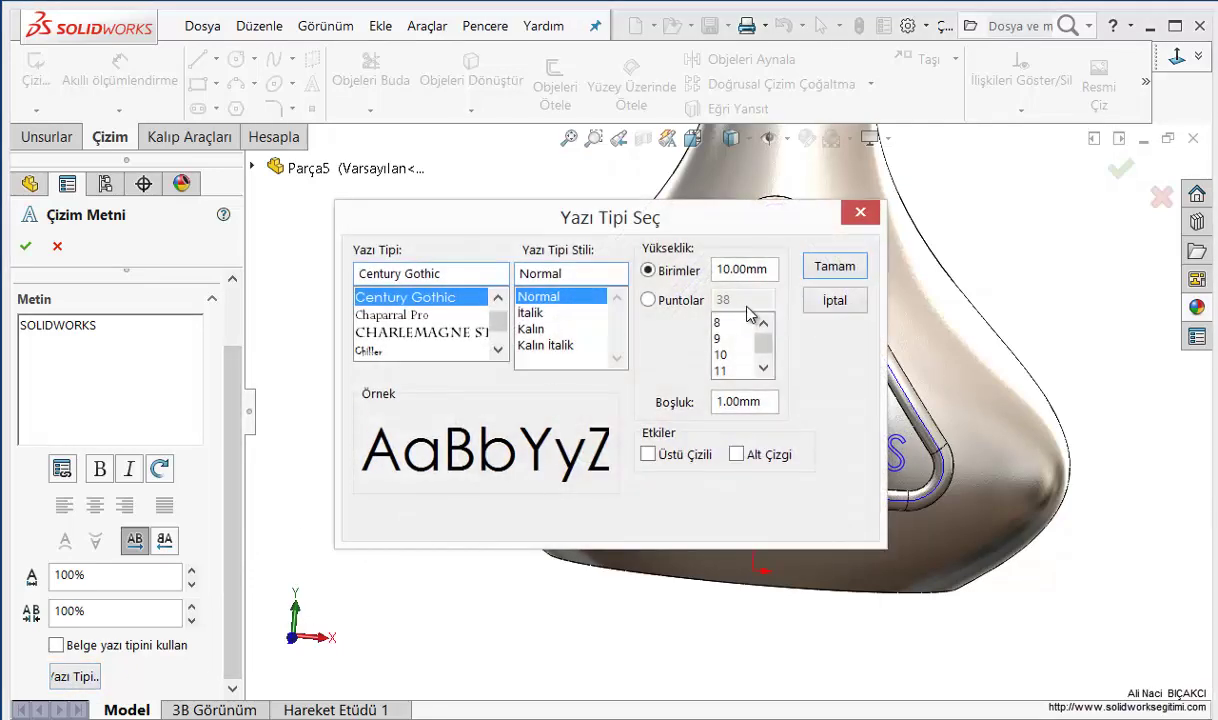
{"action": "left_click_drag", "start_coordinate": [775, 270], "coordinate": [625, 262]}
{"action": "type", "text": "8"}
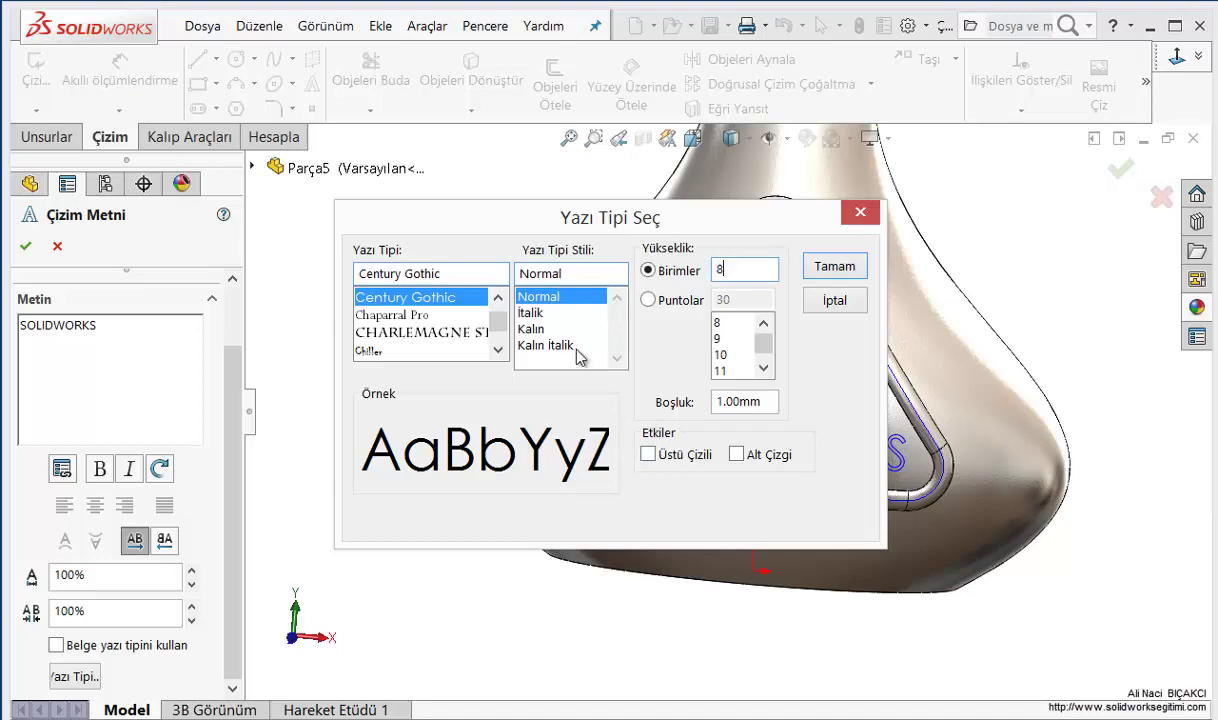
{"action": "left_click", "coordinate": [542, 330]}
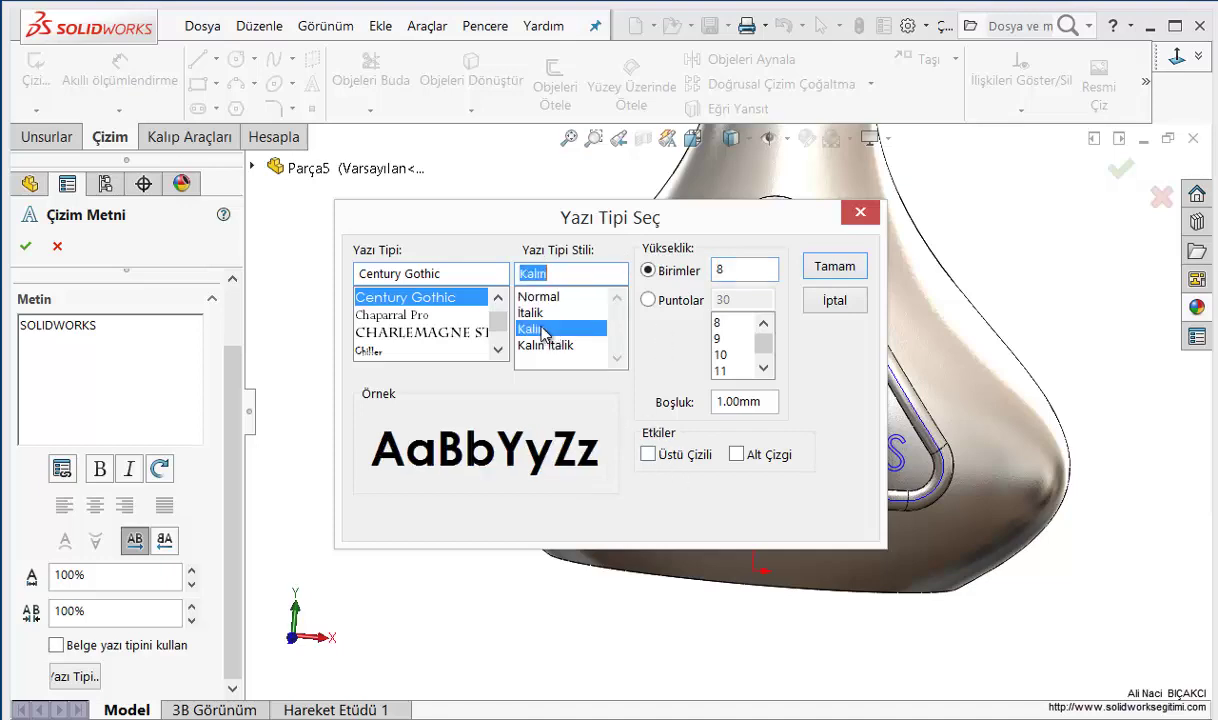
{"action": "left_click", "coordinate": [846, 270]}
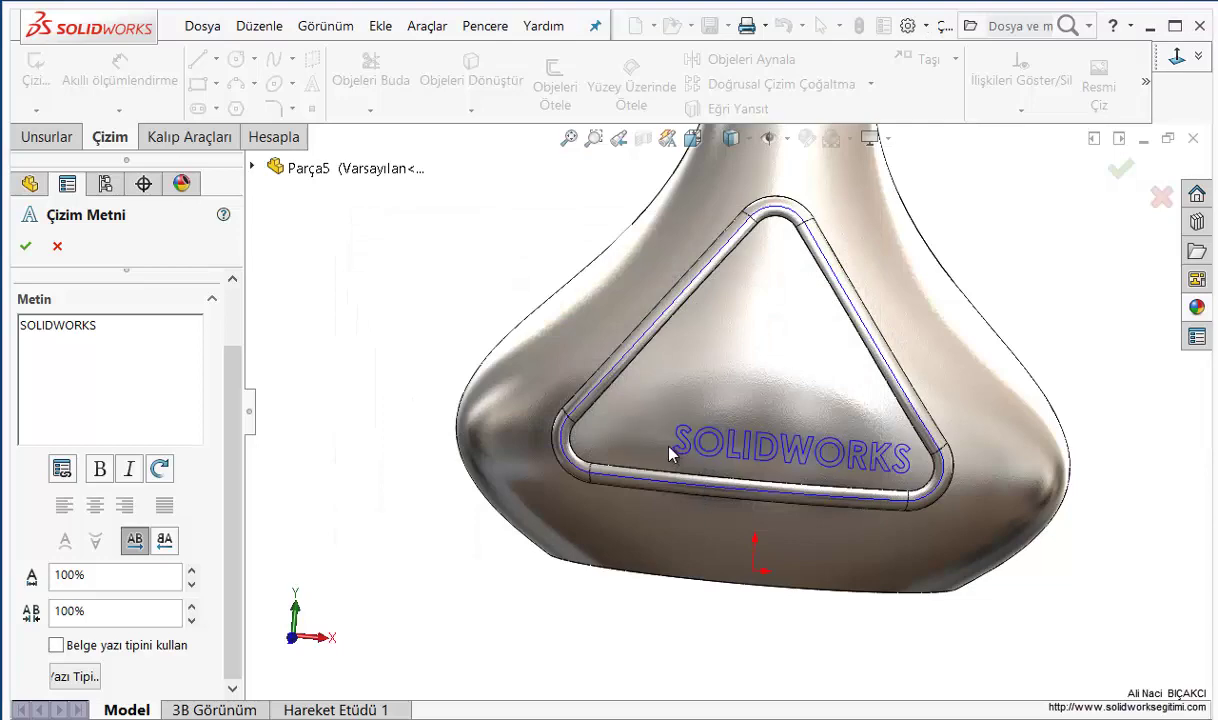
{"action": "left_click_drag", "start_coordinate": [640, 448], "coordinate": [640, 432]}
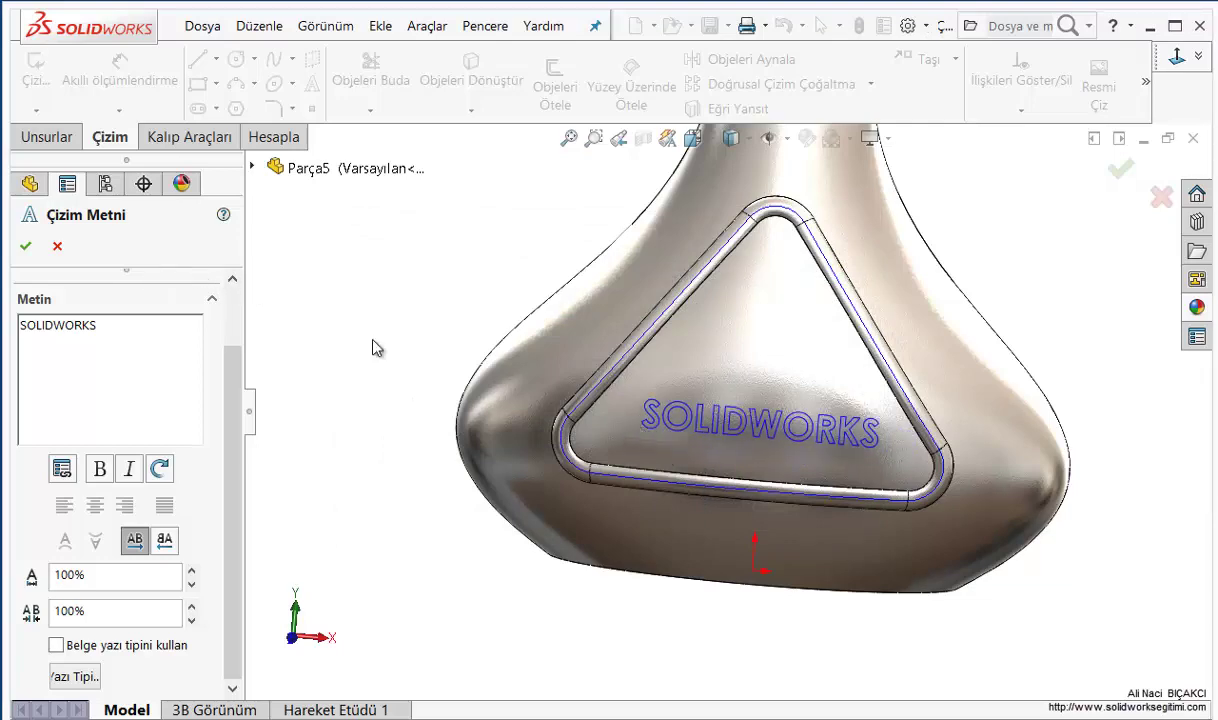
{"action": "left_click", "coordinate": [1199, 57]}
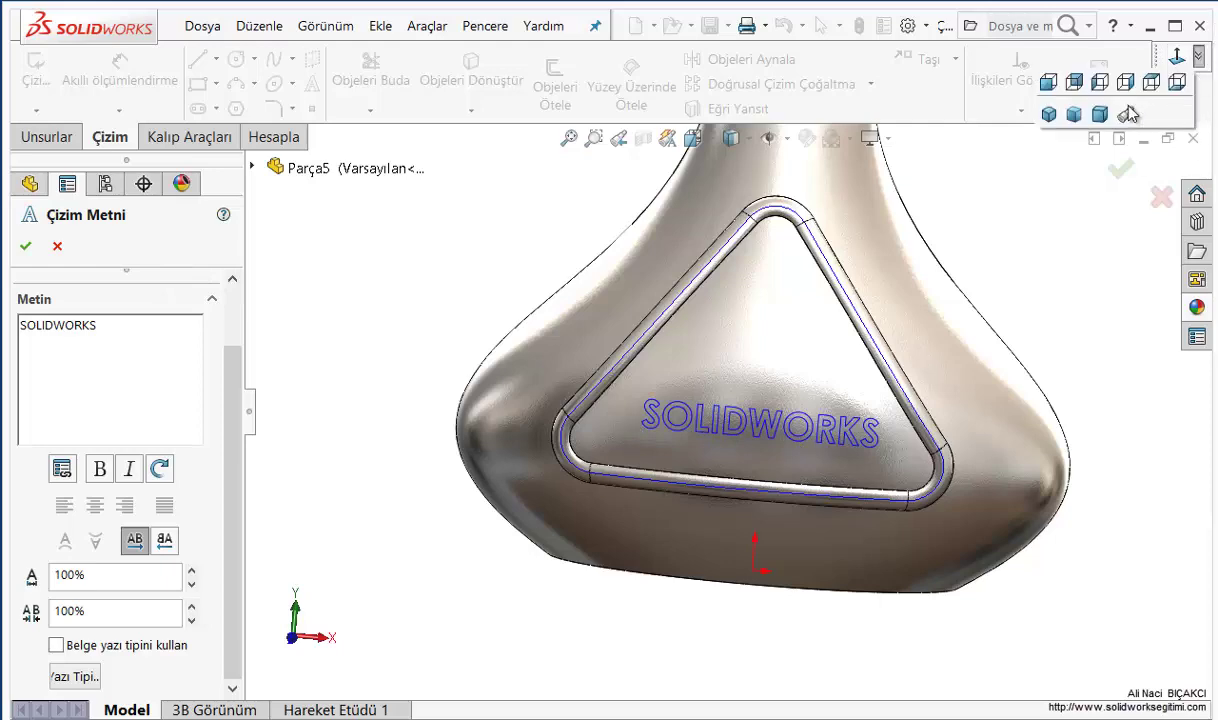
{"action": "left_click", "coordinate": [1052, 86]}
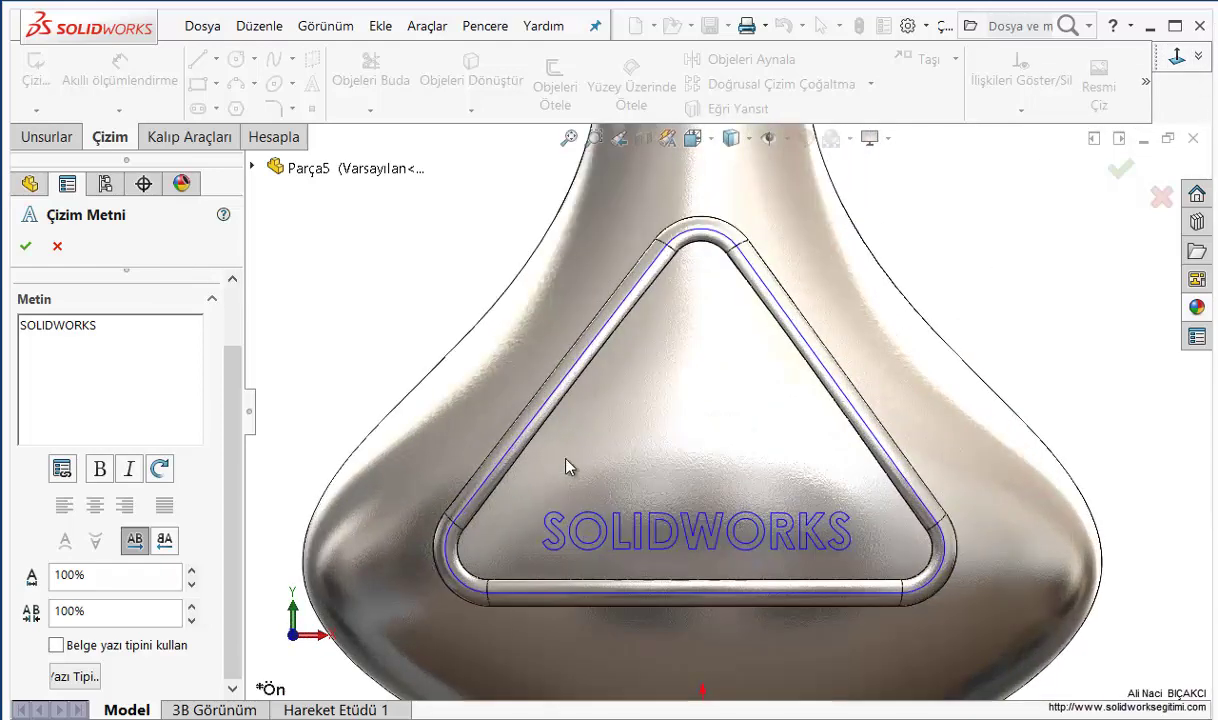
{"action": "left_click", "coordinate": [27, 251]}
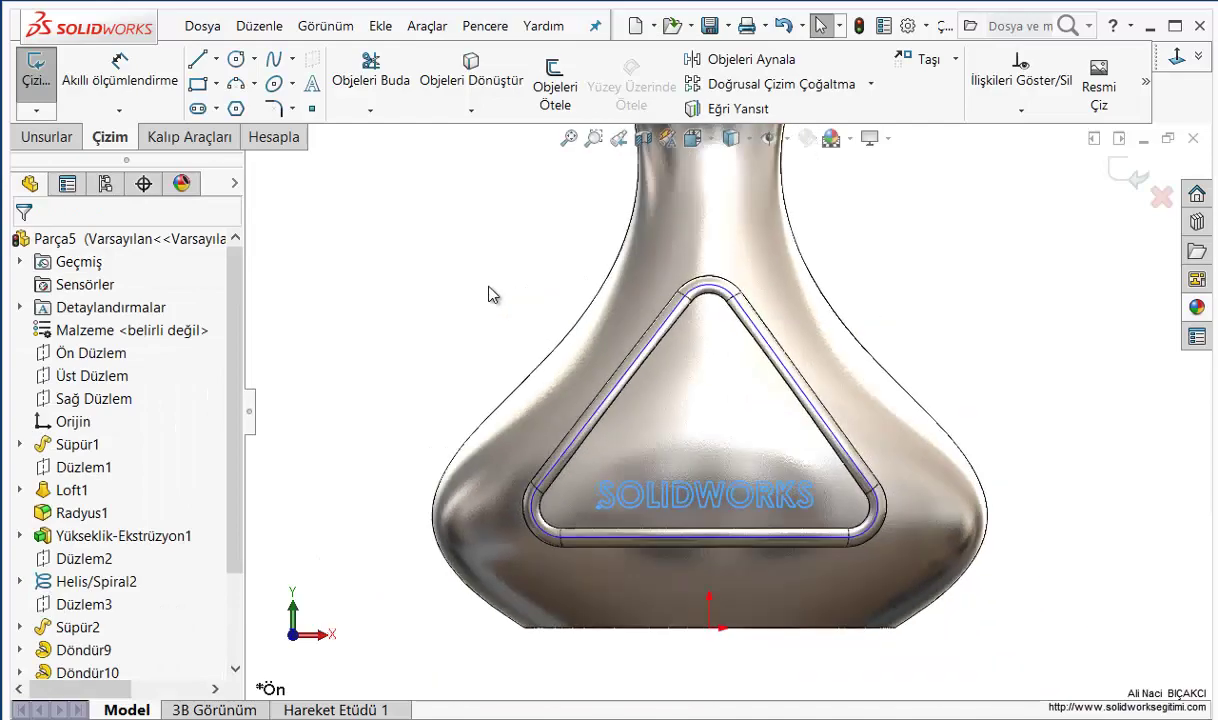
Set the lettering extrusion to end at an offset from the recessed label face
{"action": "mouse_move", "coordinate": [500, 292]}
{"action": "middle_mouse_down"}
{"action": "mouse_move", "coordinate": [506, 283]}
{"action": "mouse_move", "coordinate": [648, 460]}
{"action": "middle_mouse_up"}
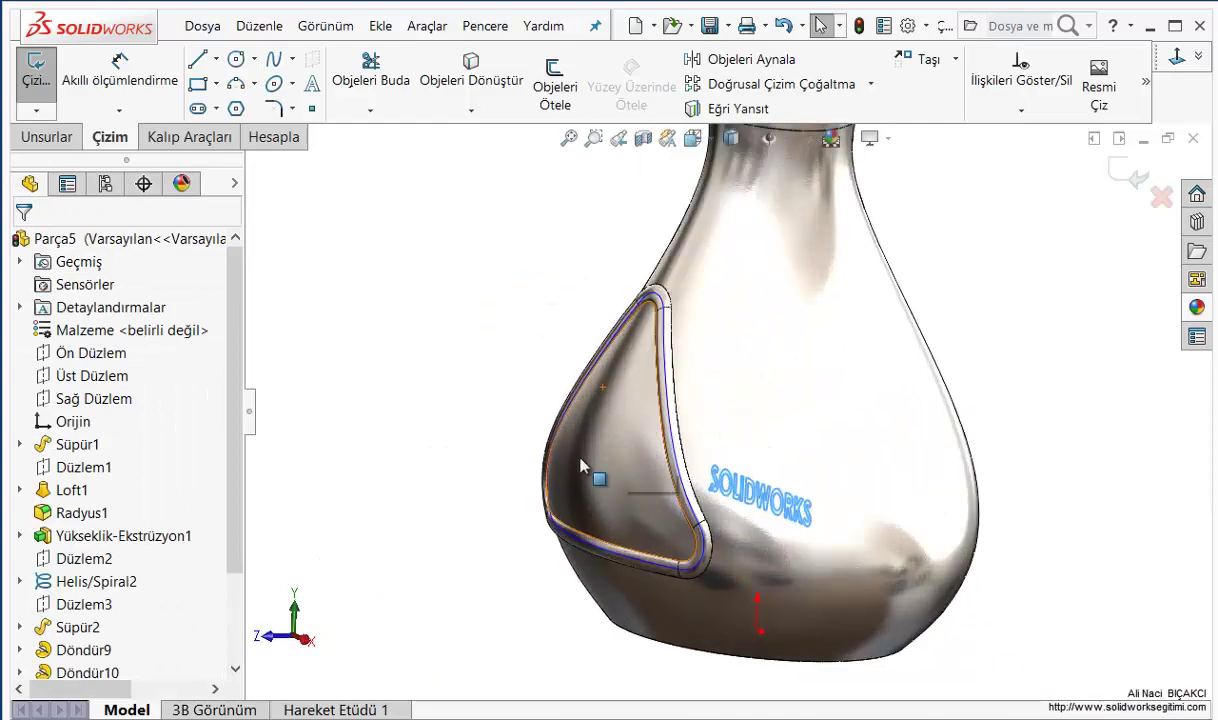
{"action": "mouse_move", "coordinate": [514, 435]}
{"action": "middle_mouse_down"}
{"action": "mouse_move", "coordinate": [598, 408]}
{"action": "mouse_move", "coordinate": [672, 413]}
{"action": "middle_mouse_up"}
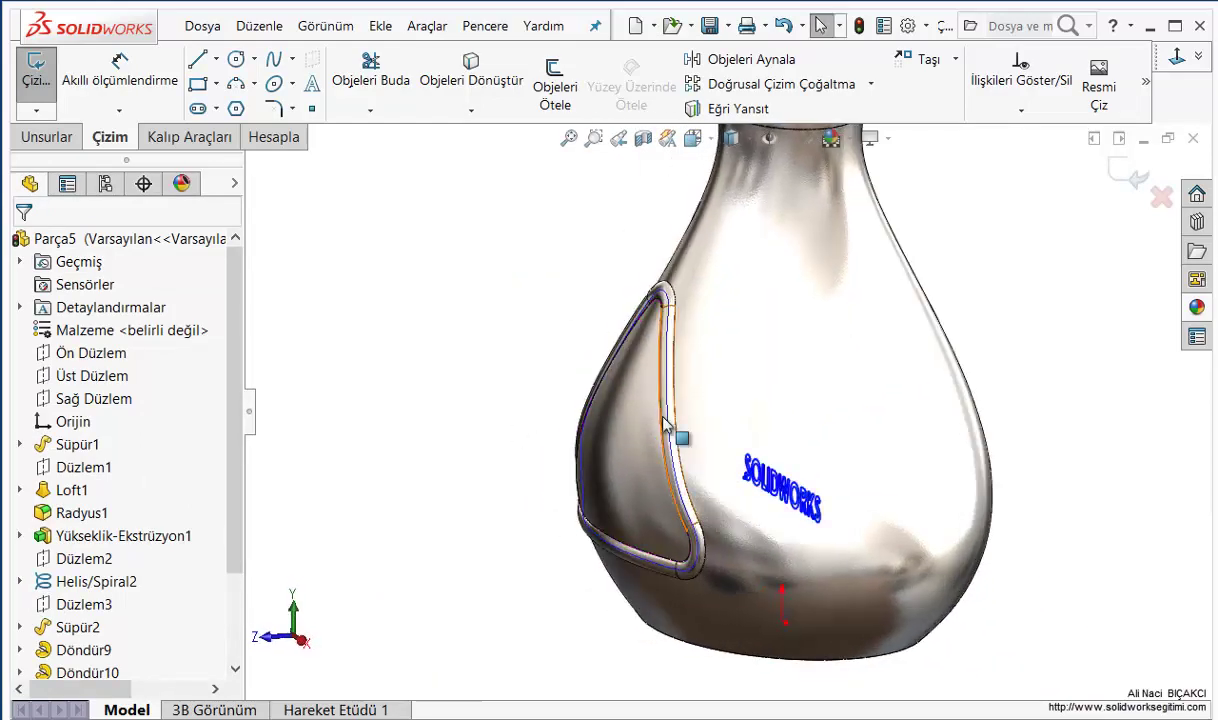
{"action": "scroll", "coordinate": [617, 459], "scroll_direction": "down", "scroll_amount": 3}
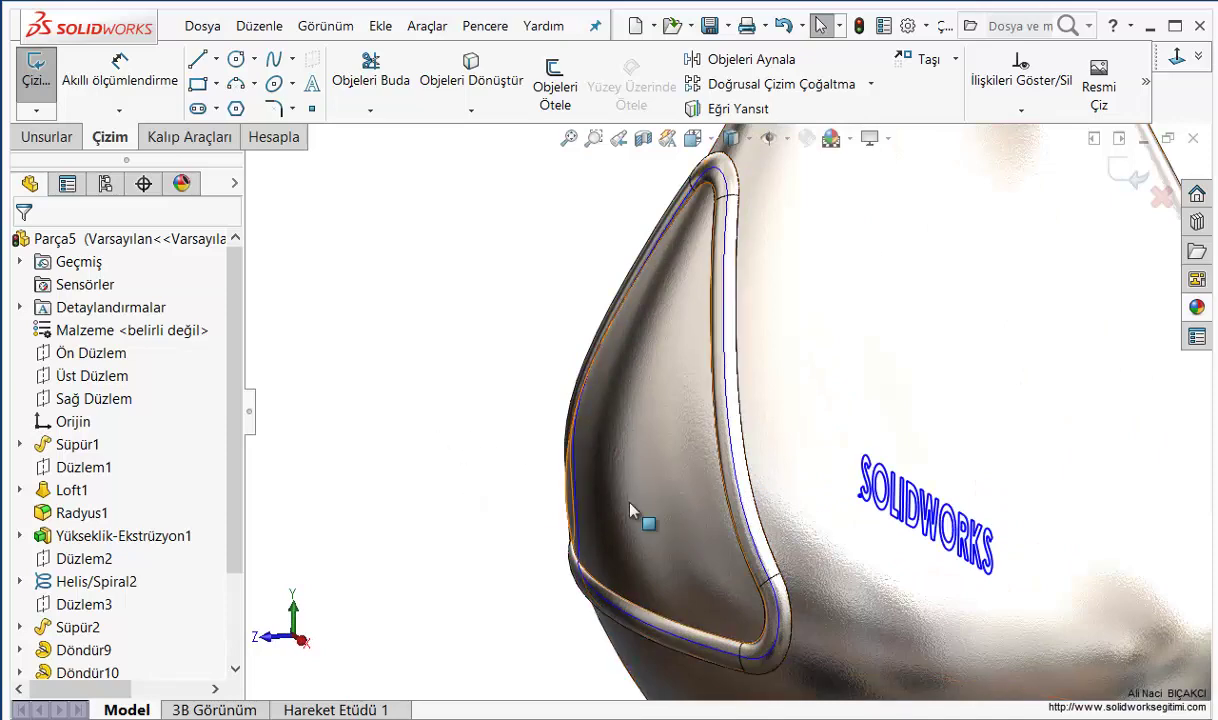
{"action": "left_click", "coordinate": [47, 137]}
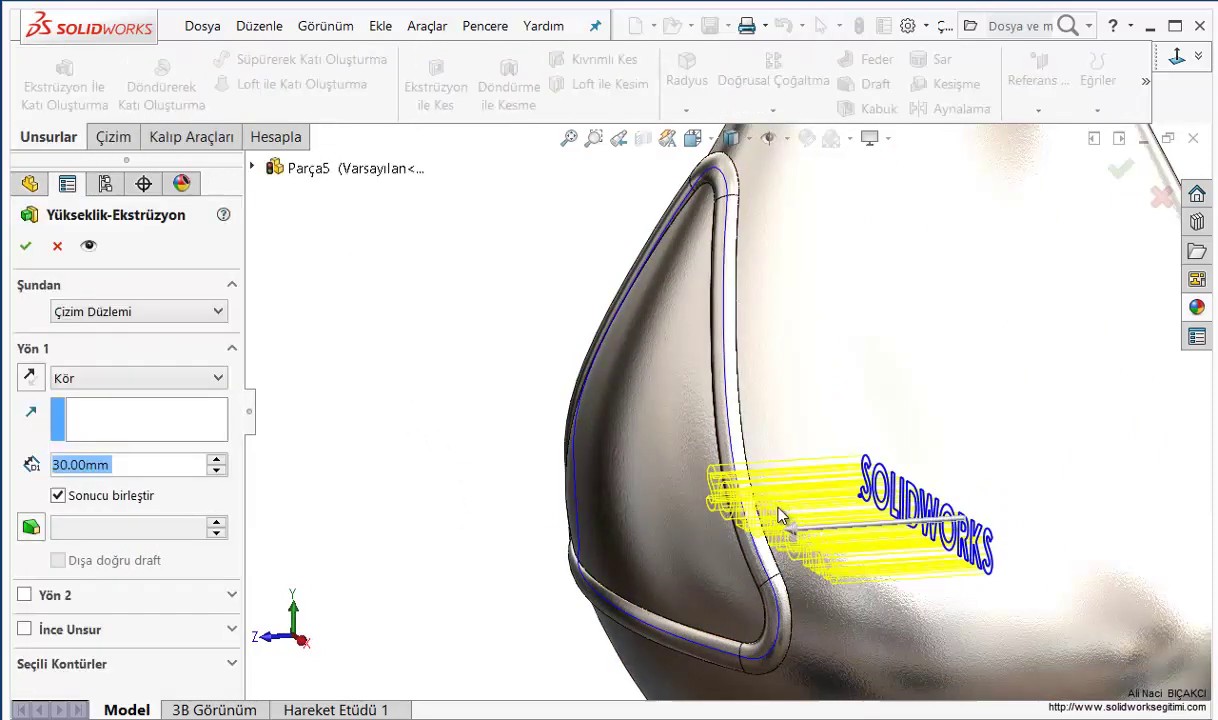
{"action": "left_click", "coordinate": [111, 385]}
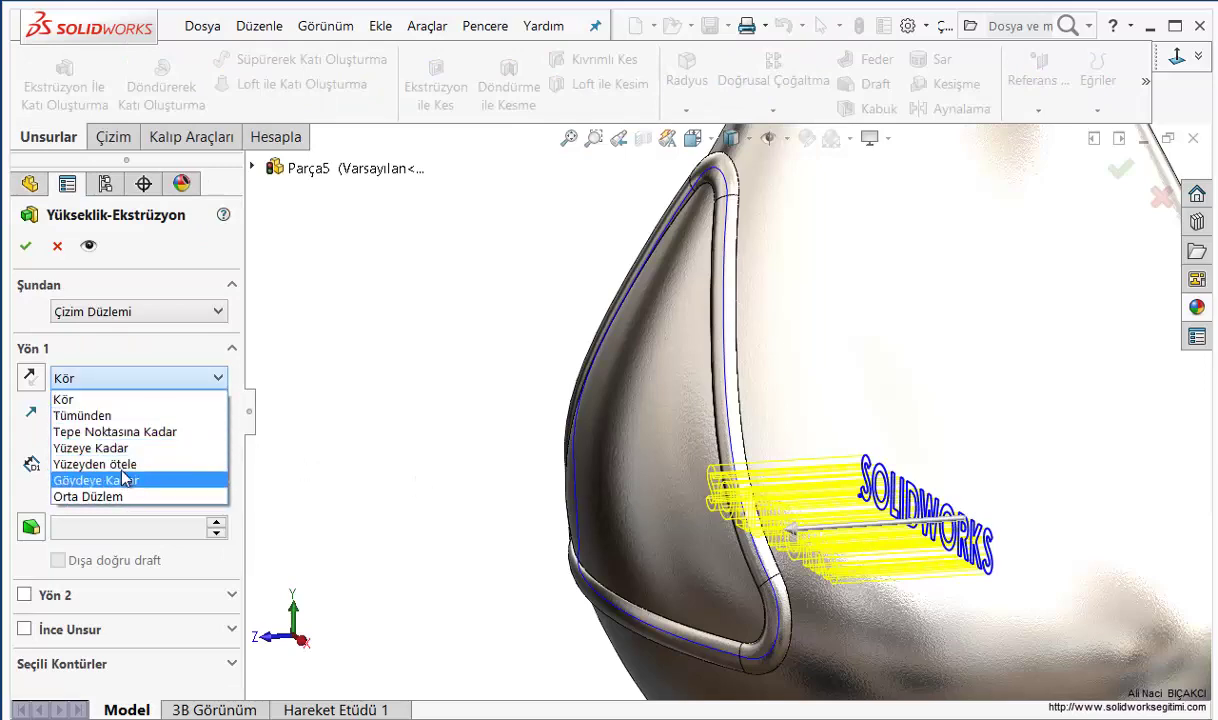
{"action": "left_click", "coordinate": [114, 467]}
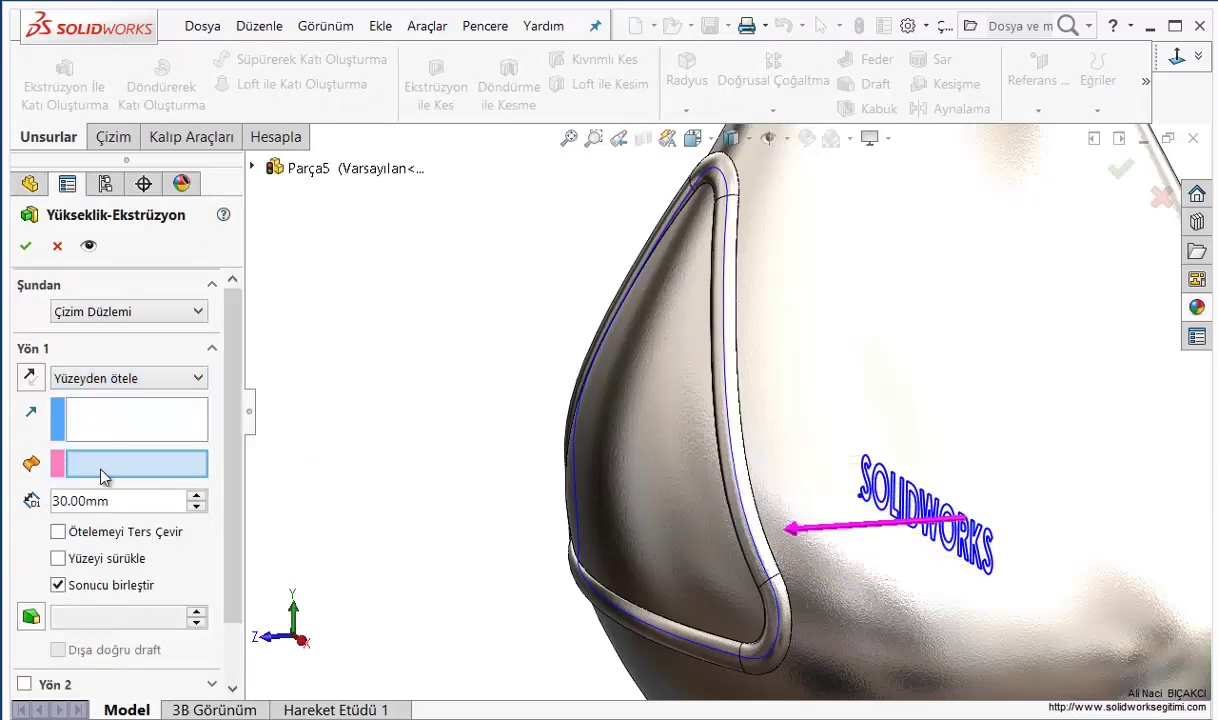
{"action": "left_click", "coordinate": [648, 464]}
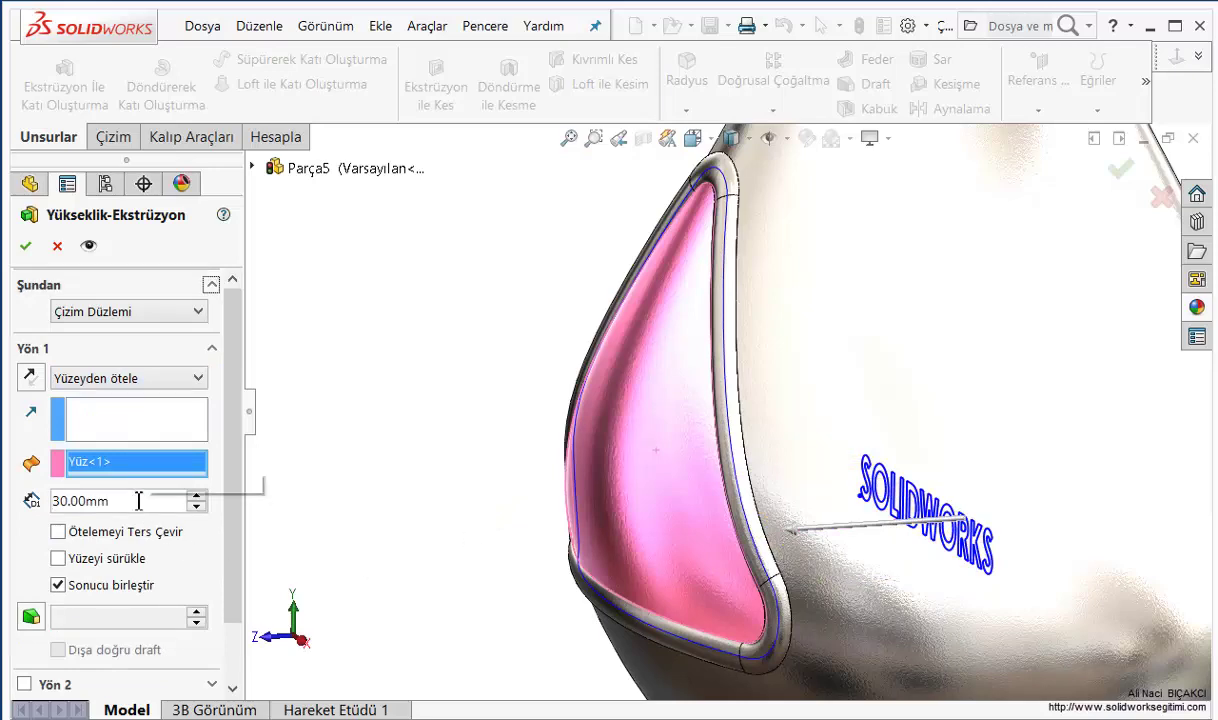
Make the offset 2 mm, reversed, and accept the raised lettering extrusion
{"action": "left_click_drag", "start_coordinate": [139, 500], "coordinate": [2, 430]}
{"action": "type", "text": "2"}
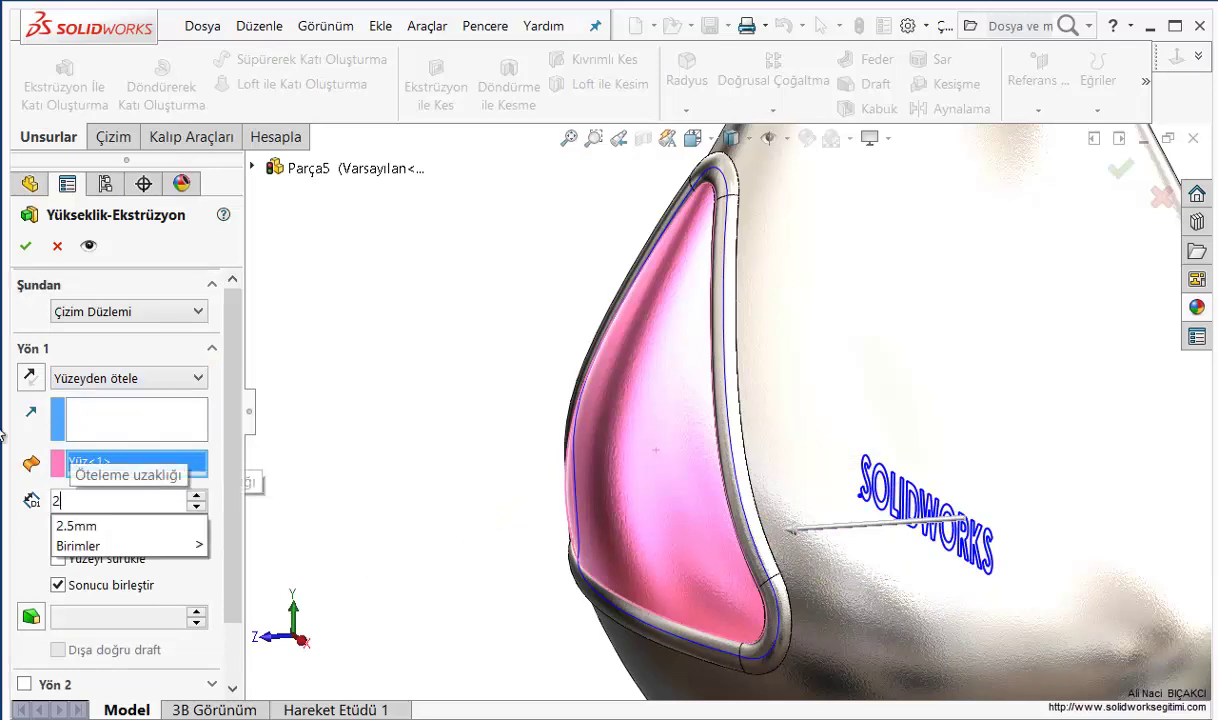
{"action": "key", "text": "Return"}
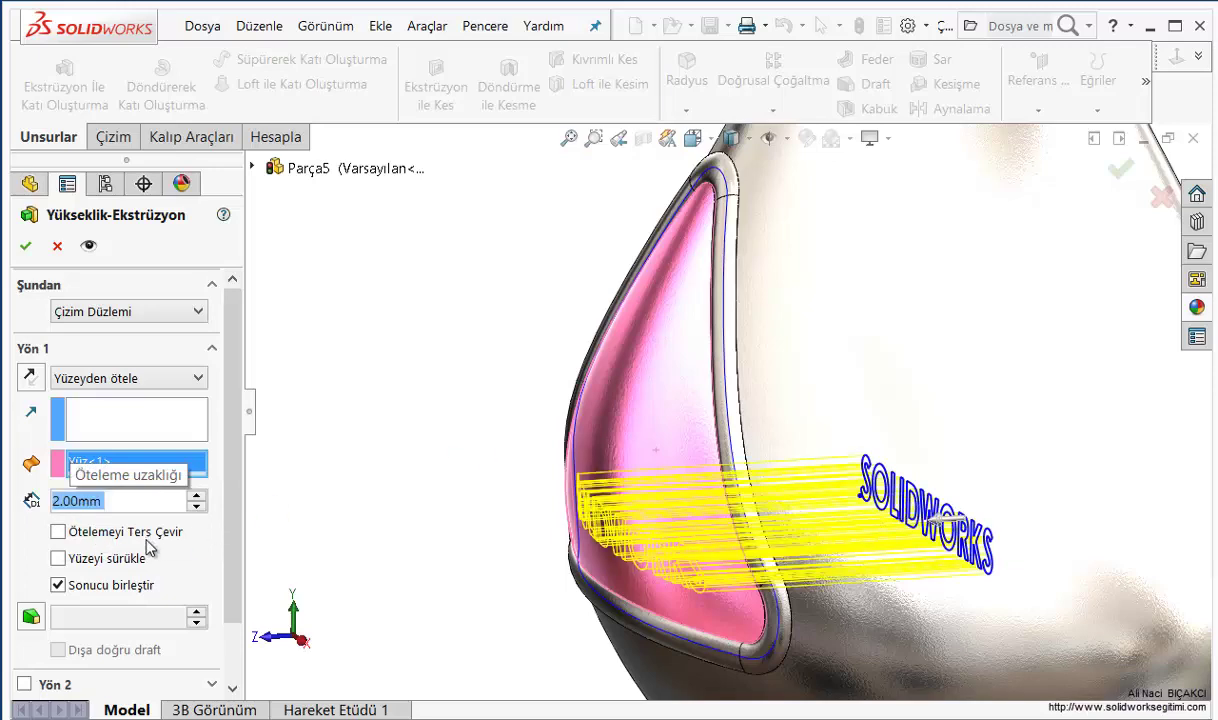
{"action": "middle_click_drag", "start_coordinate": [505, 548], "coordinate": [211, 558]}
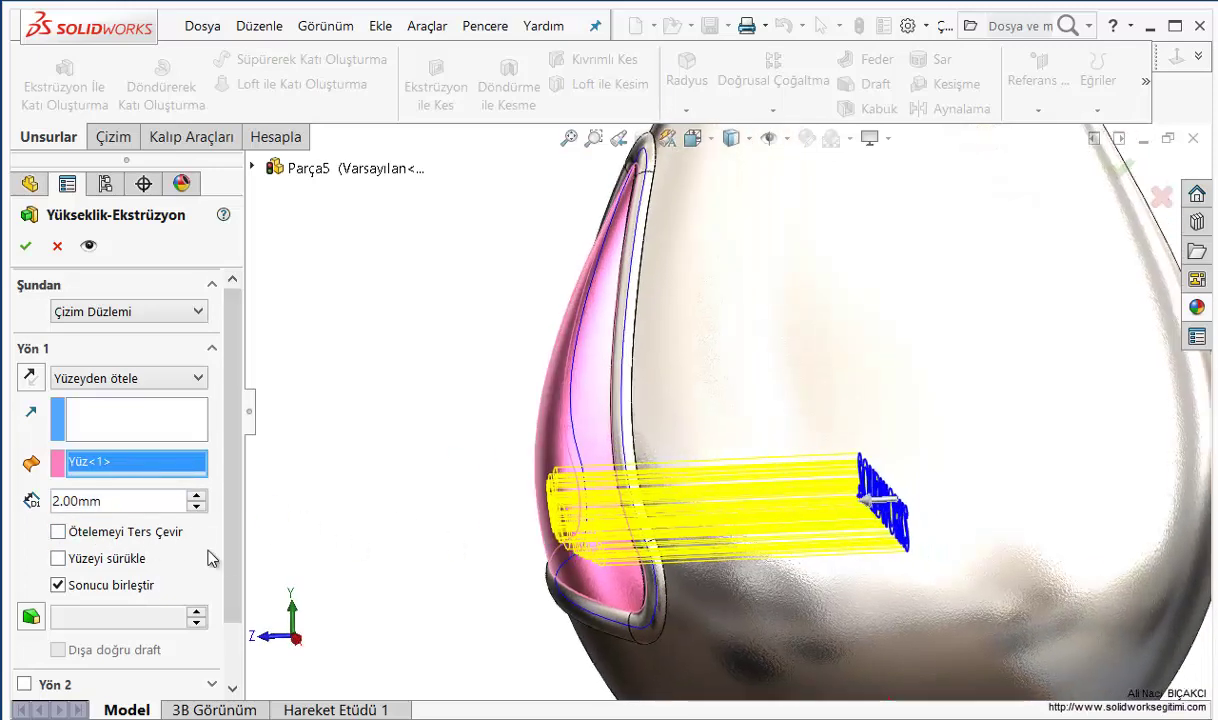
{"action": "left_click", "coordinate": [163, 531]}
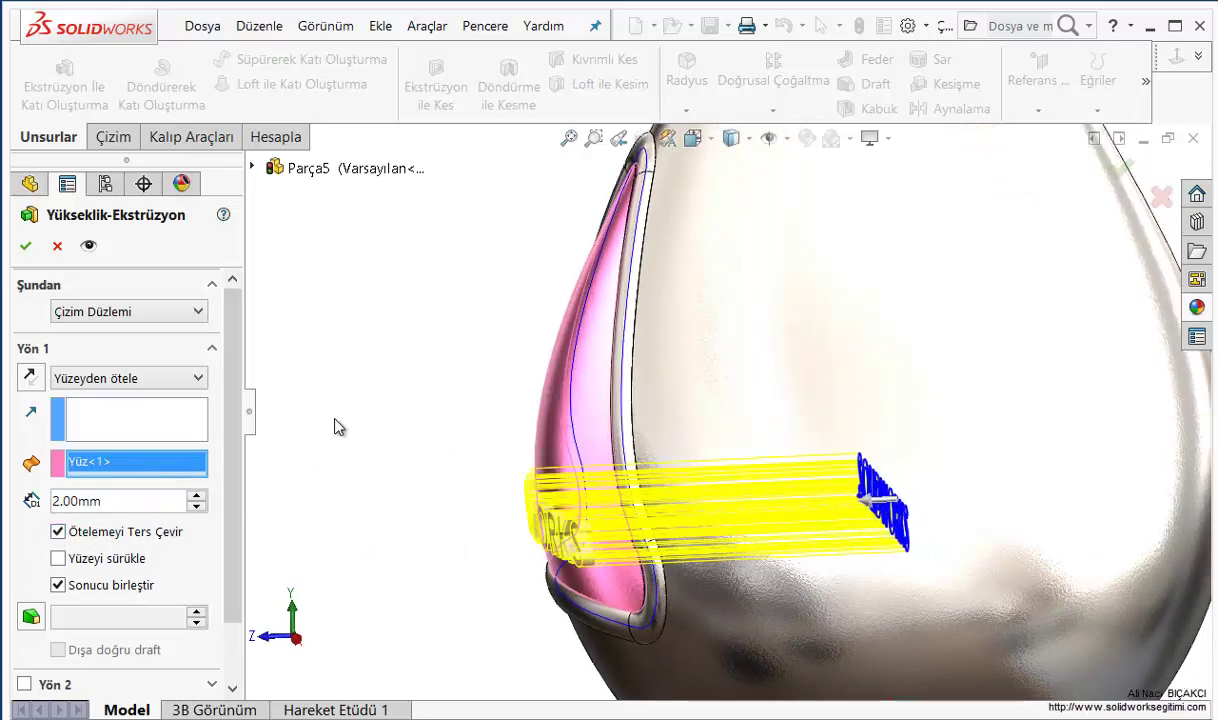
{"action": "left_click", "coordinate": [25, 245]}
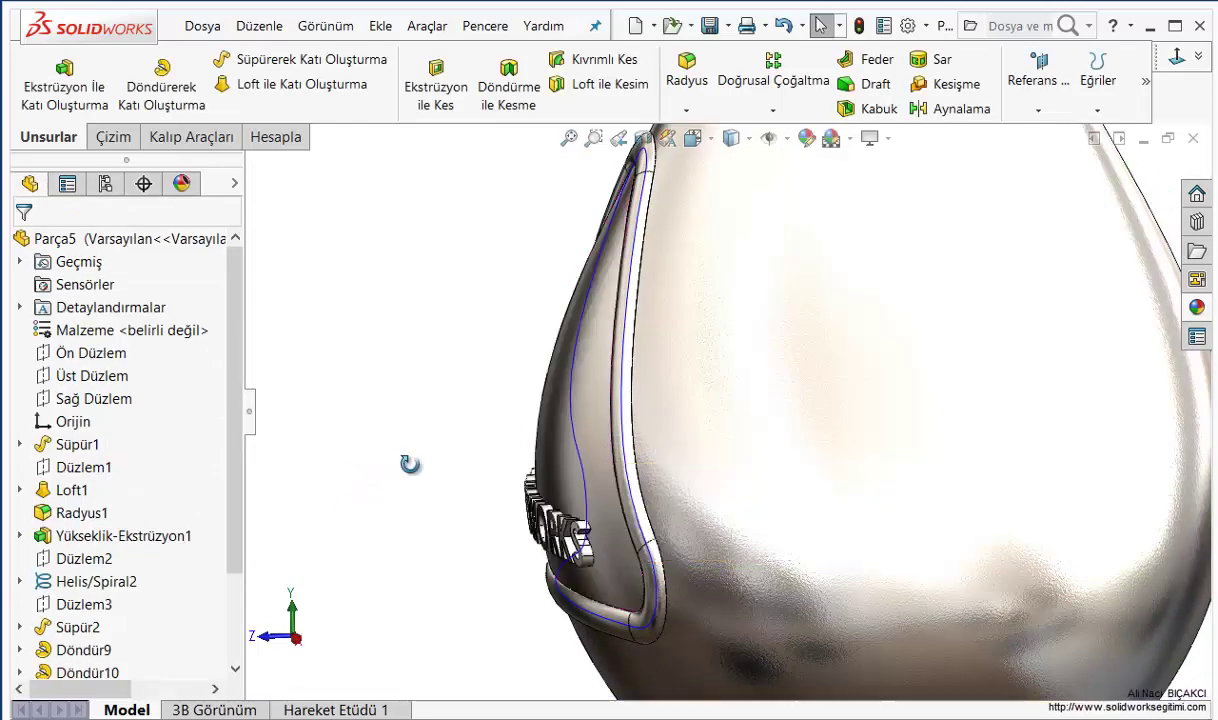
Switch to isometric view and hide the Helis/Spiral2 curve on the neck
{"action": "mouse_move", "coordinate": [405, 462]}
{"action": "middle_mouse_down"}
{"action": "mouse_move", "coordinate": [540, 500]}
{"action": "mouse_move", "coordinate": [655, 343]}
{"action": "middle_mouse_up"}
{"action": "scroll", "coordinate": [655, 355], "scroll_direction": "down", "scroll_amount": 2}
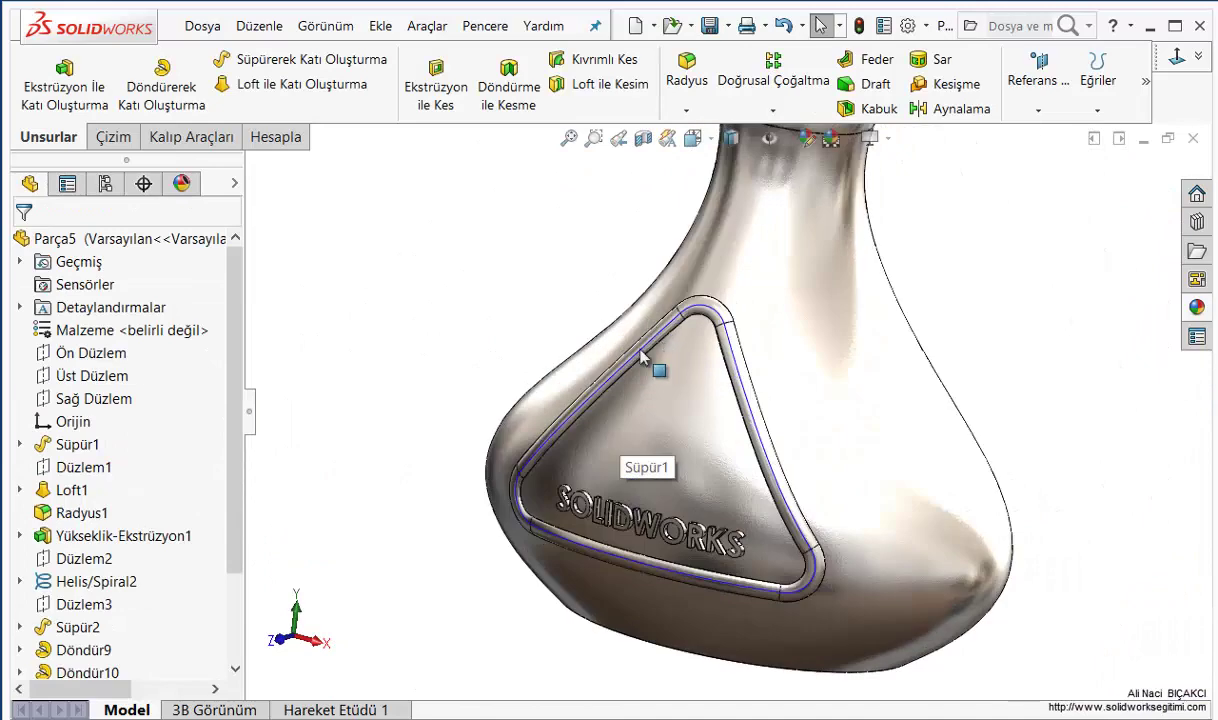
{"action": "left_click", "coordinate": [1200, 58]}
{"action": "left_click", "coordinate": [1051, 116]}
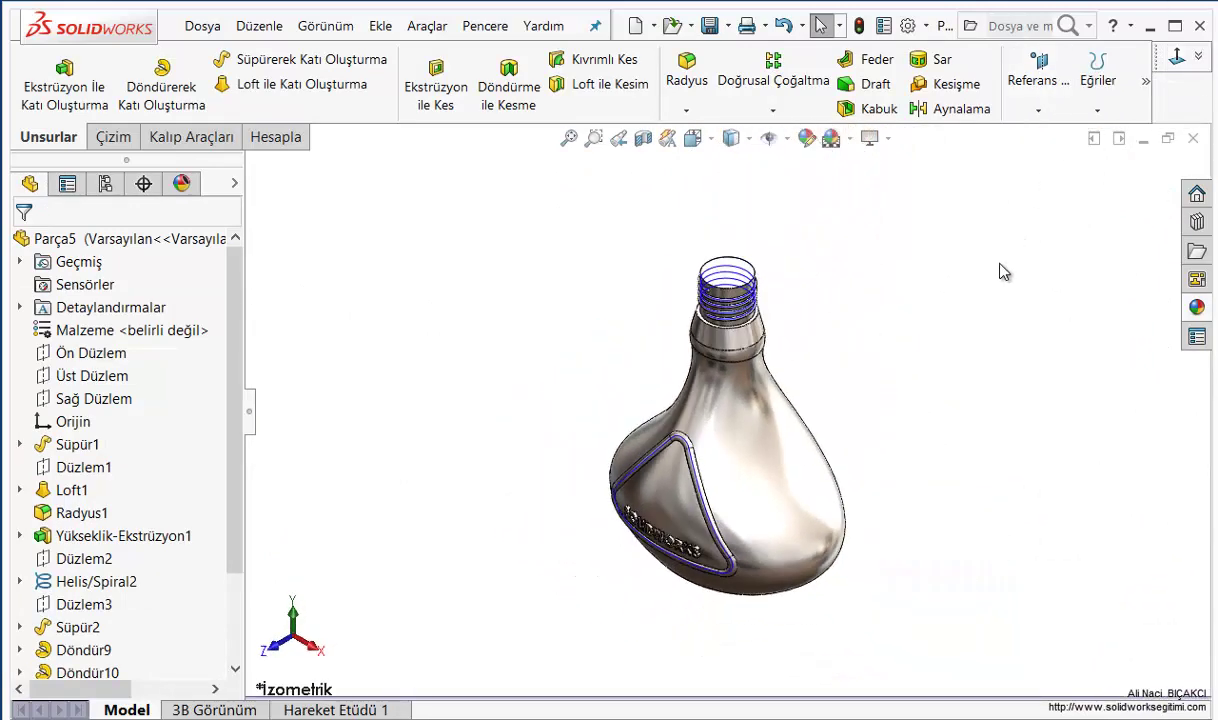
{"action": "right_click", "coordinate": [90, 581]}
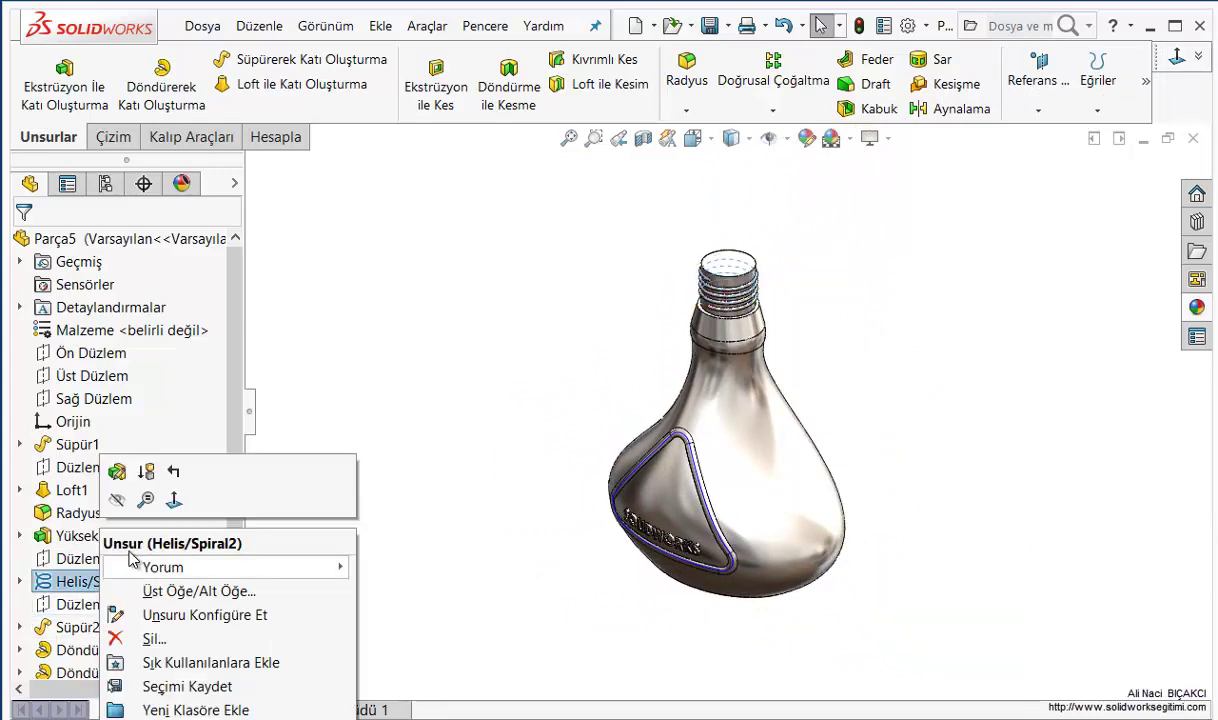
{"action": "left_click", "coordinate": [117, 488]}
Inspect the bottle's base, return to isometric, and bring up Save As for Parça5
{"action": "middle_click_drag", "start_coordinate": [490, 330], "coordinate": [556, 445]}
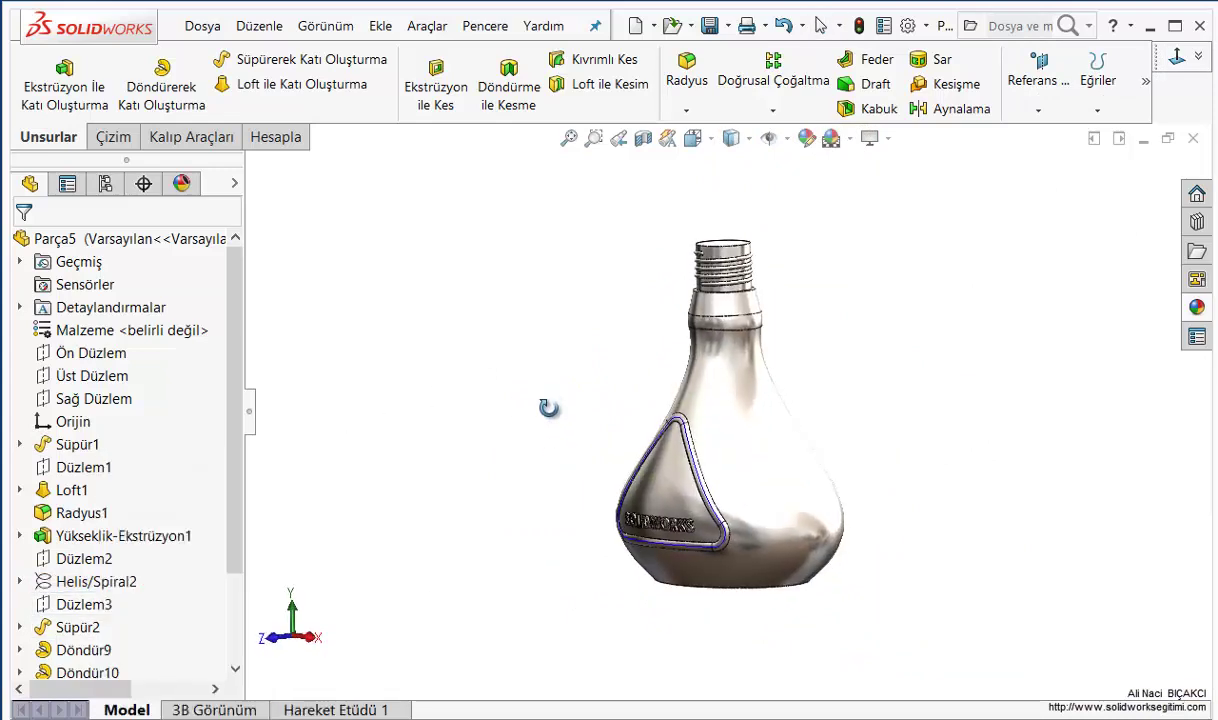
{"action": "mouse_move", "coordinate": [613, 539]}
{"action": "middle_mouse_down"}
{"action": "mouse_move", "coordinate": [720, 402]}
{"action": "mouse_move", "coordinate": [915, 459]}
{"action": "mouse_move", "coordinate": [809, 474]}
{"action": "mouse_move", "coordinate": [858, 366]}
{"action": "middle_mouse_up"}
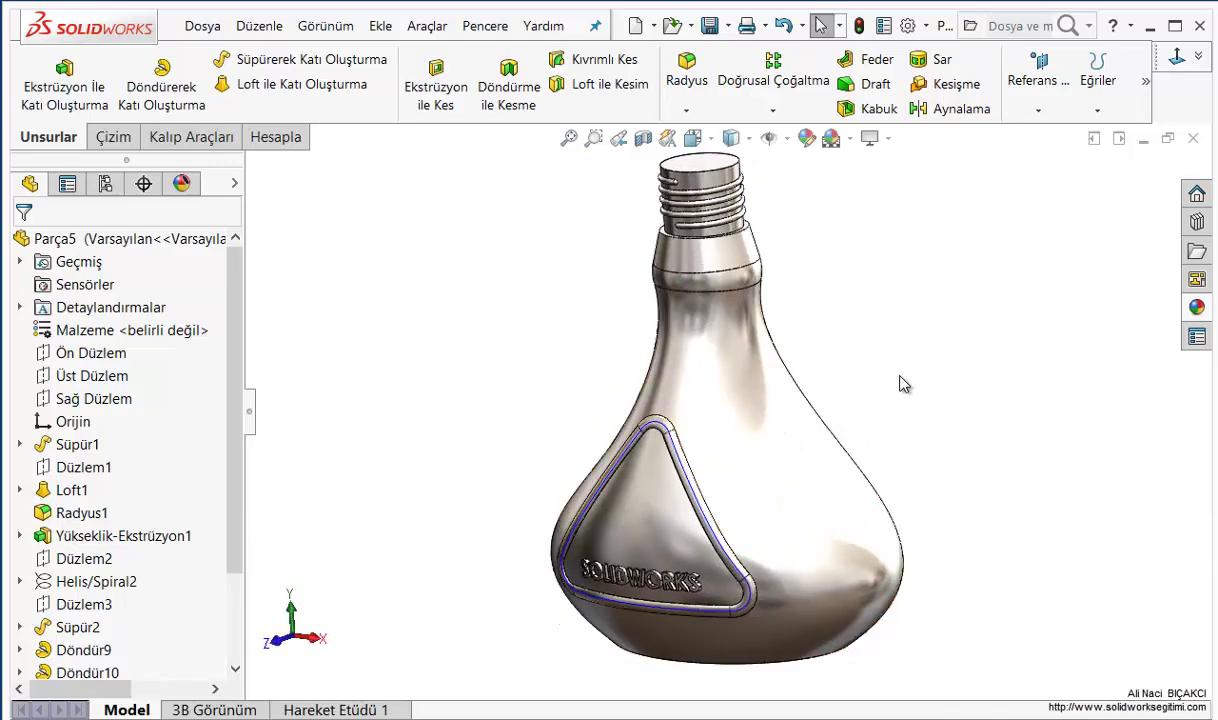
{"action": "left_click", "coordinate": [1200, 62]}
{"action": "left_click", "coordinate": [1055, 112]}
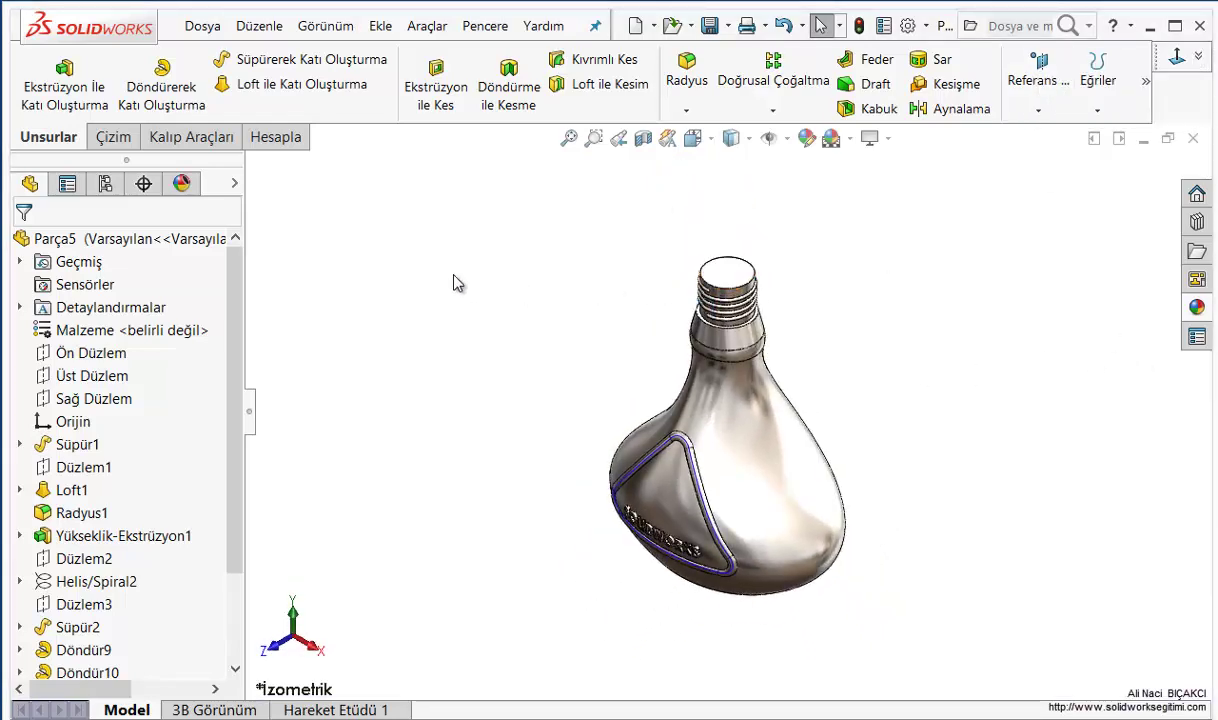
{"action": "left_click", "coordinate": [709, 25]}
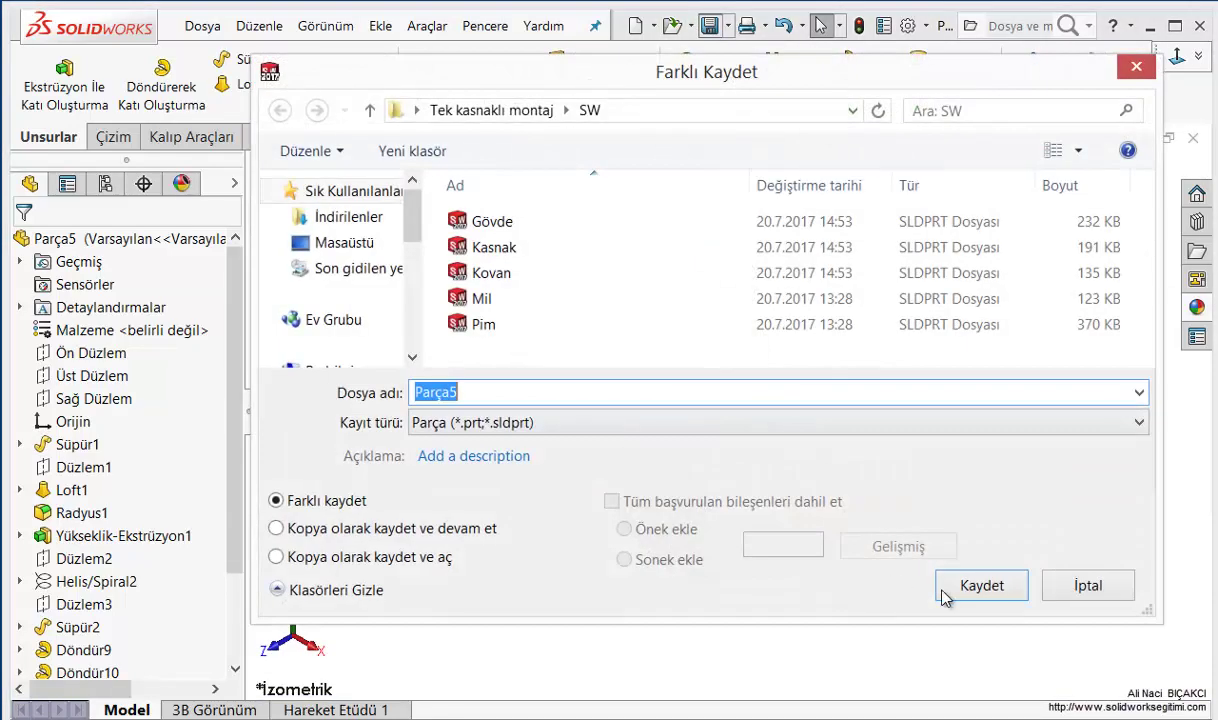
Save part Parça5 and make assembly Montaj4 with the bottle fixed at the origin
{"action": "left_click", "coordinate": [981, 588]}
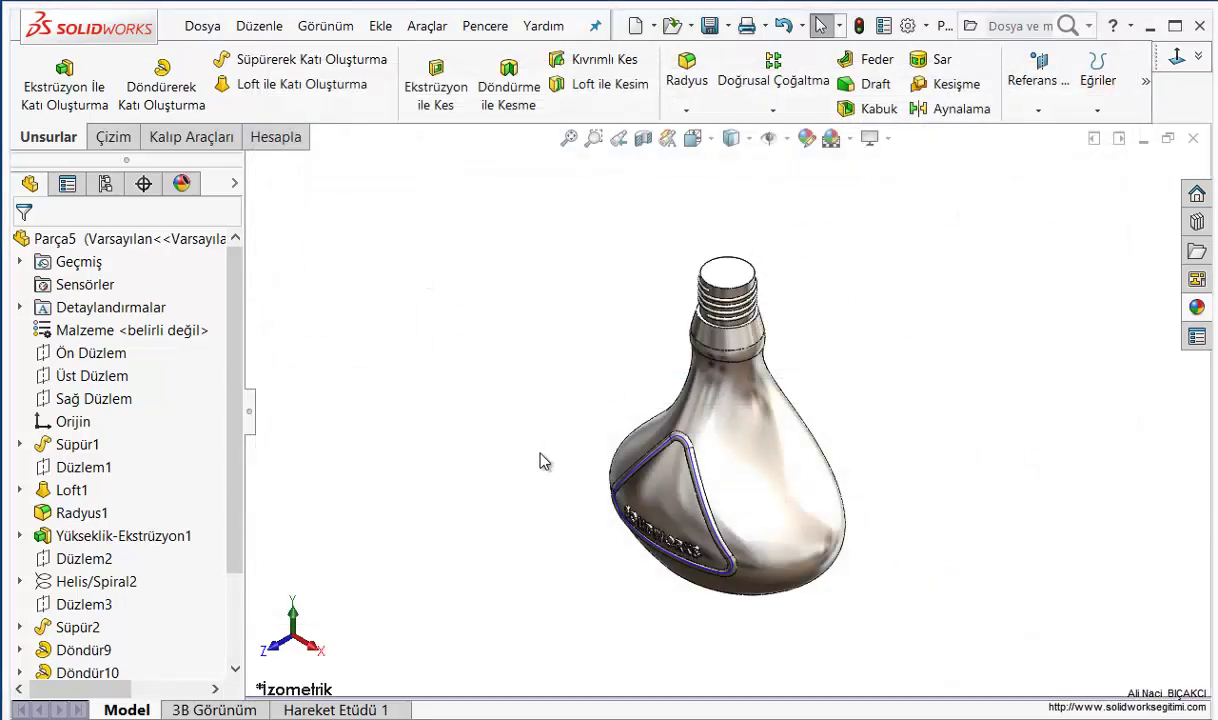
{"action": "middle_click_drag", "start_coordinate": [541, 461], "coordinate": [490, 279]}
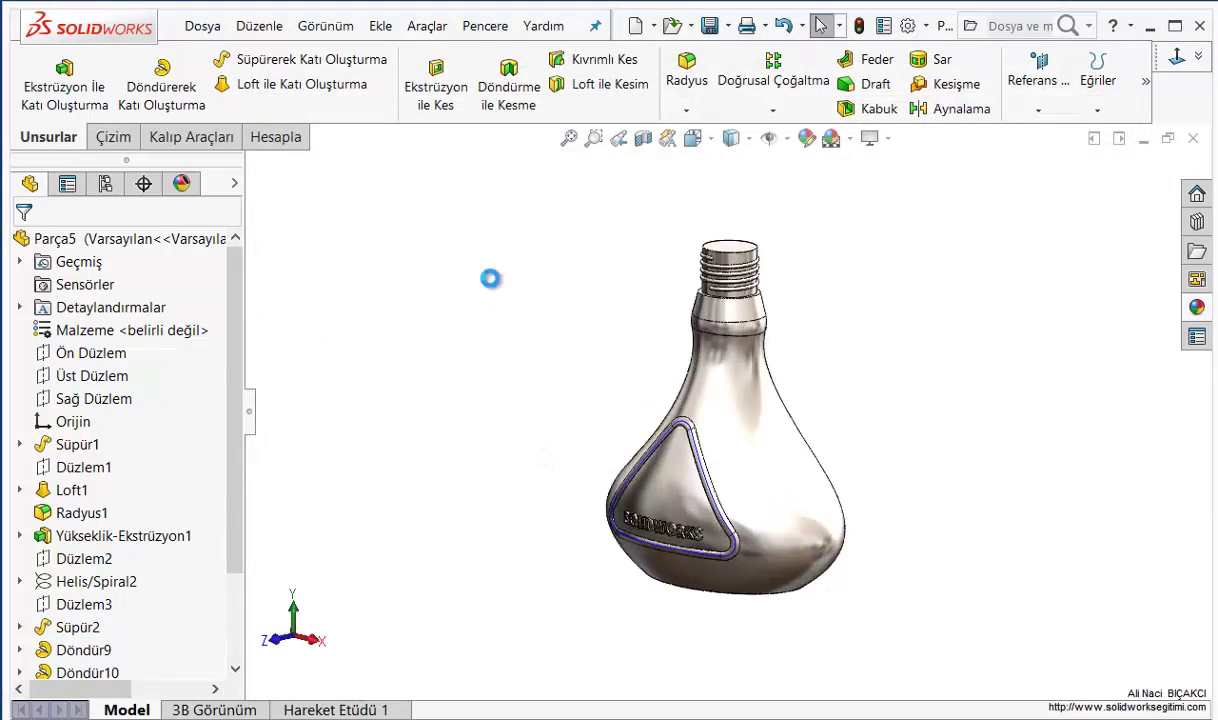
{"action": "left_click", "coordinate": [203, 27]}
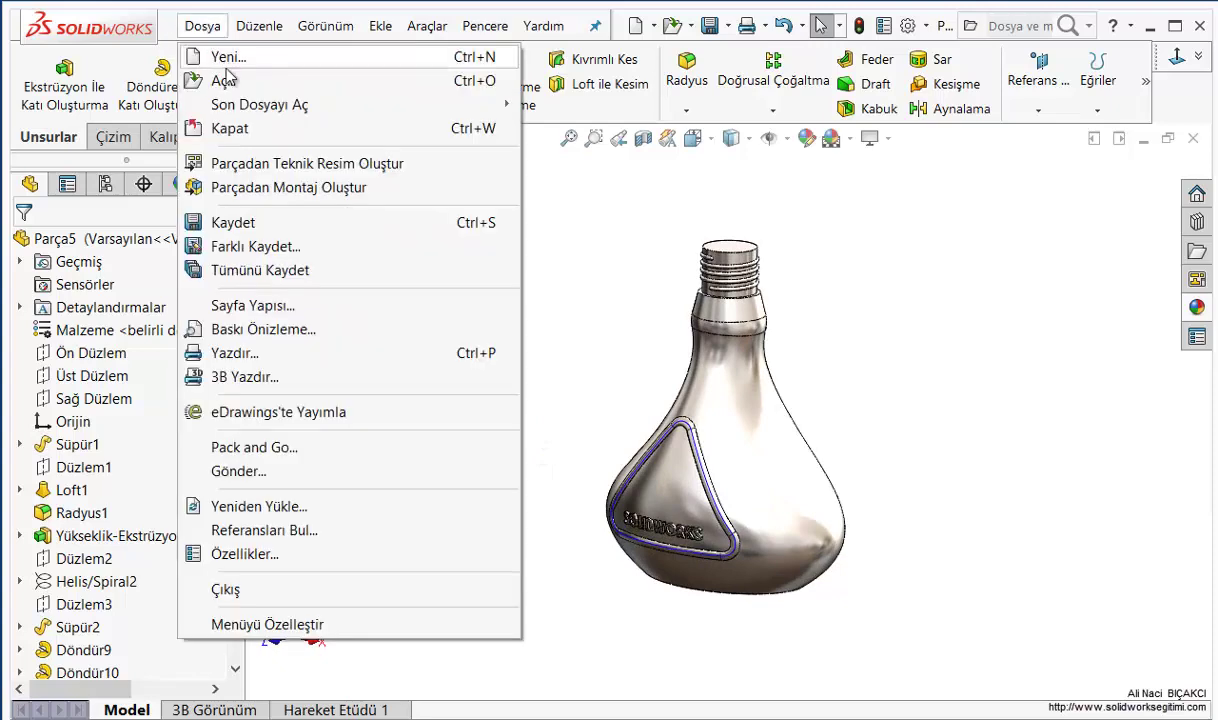
{"action": "left_click", "coordinate": [291, 190]}
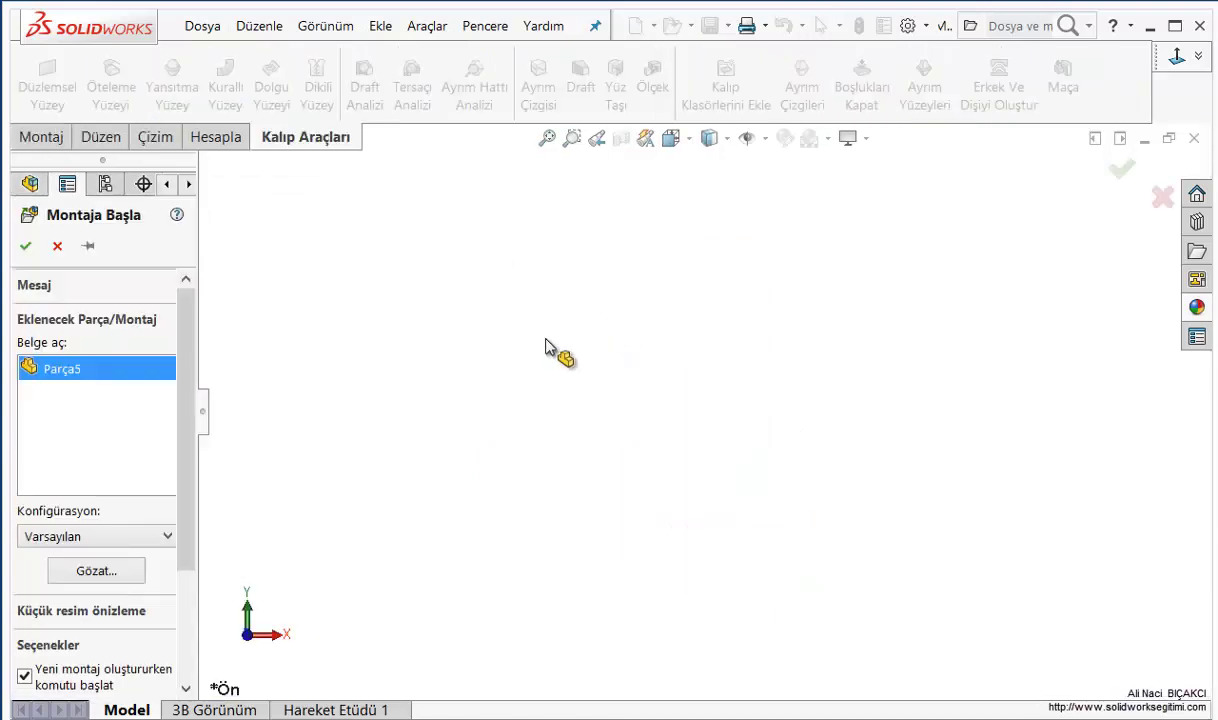
{"action": "left_click", "coordinate": [765, 140]}
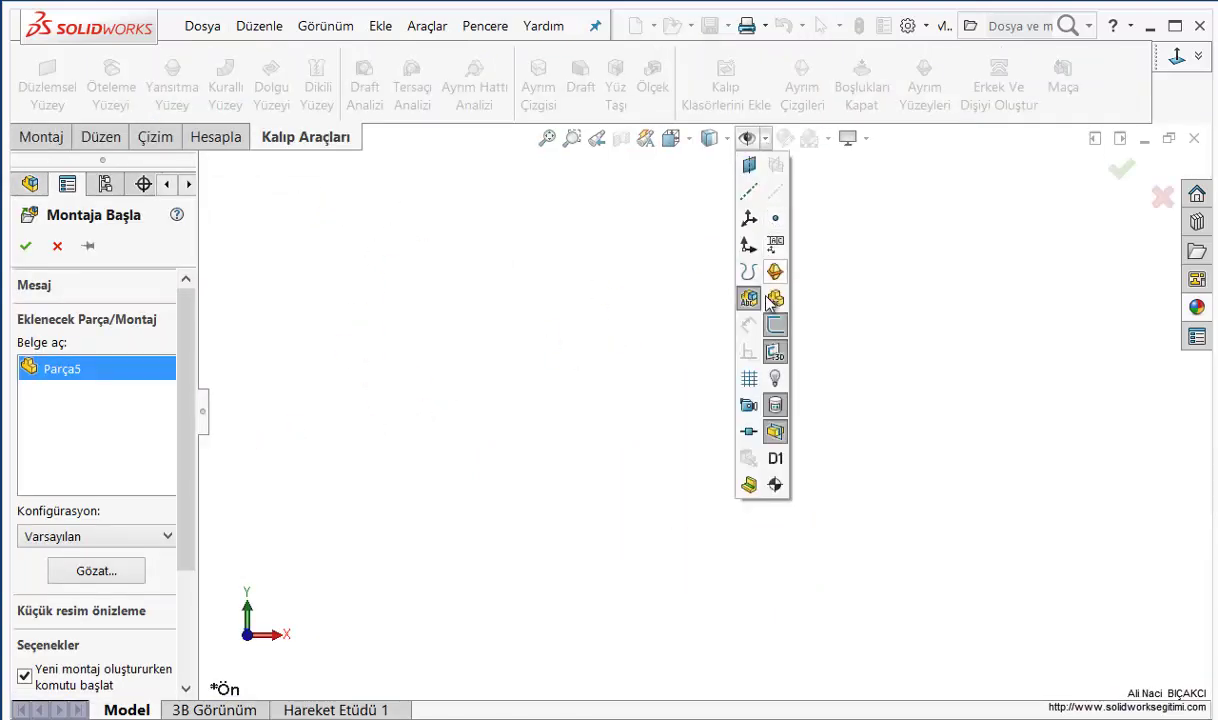
{"action": "left_click", "coordinate": [748, 245]}
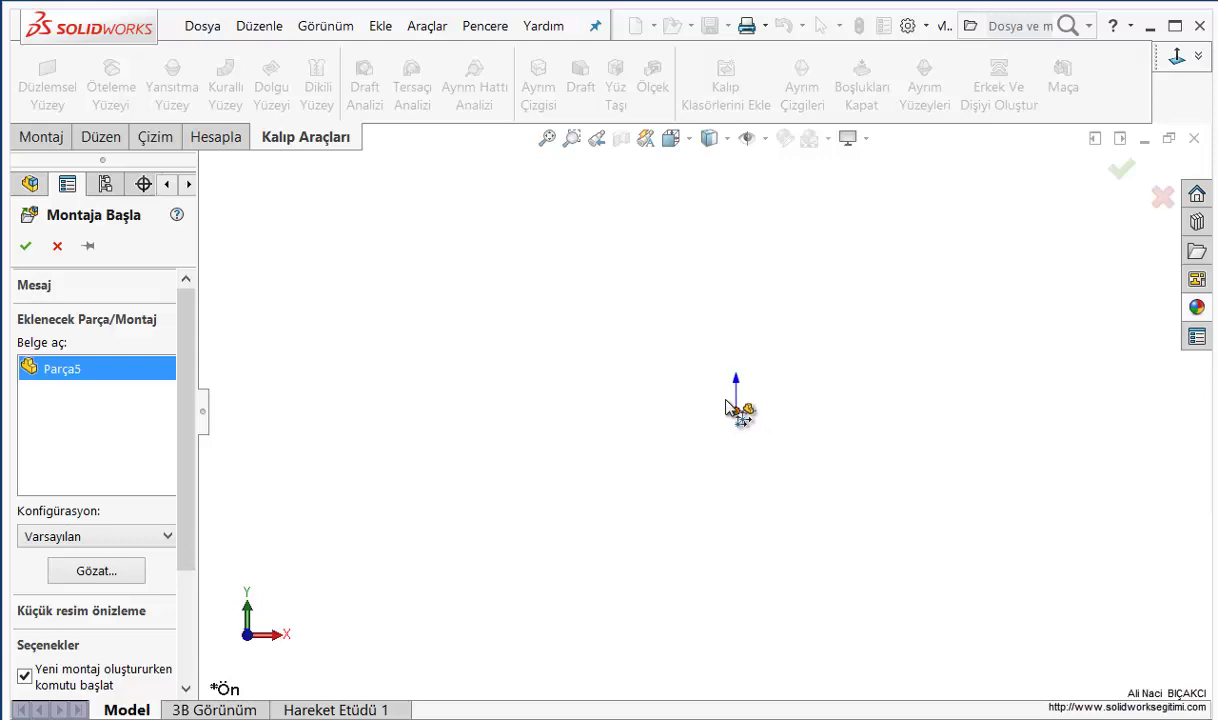
{"action": "left_click", "coordinate": [741, 413]}
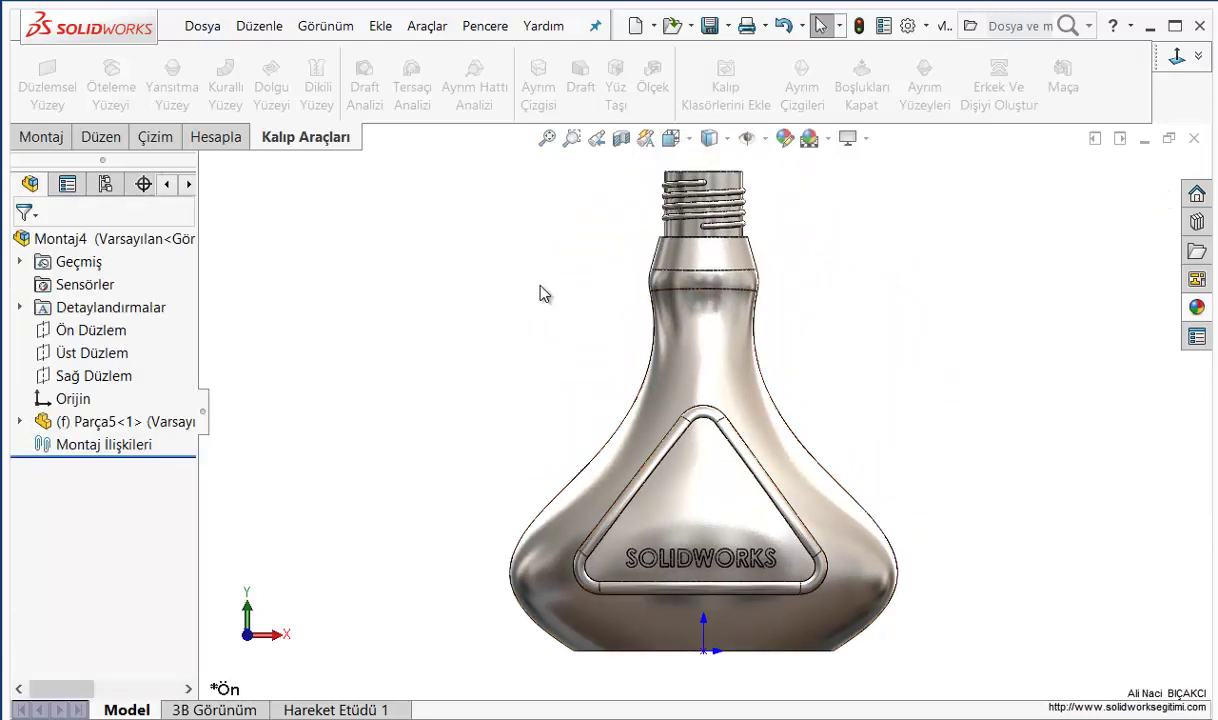
Orbit the assembly to view the bottle's logo side, then bring up the Insert menu
{"action": "mouse_move", "coordinate": [563, 369]}
{"action": "middle_mouse_down"}
{"action": "mouse_move", "coordinate": [492, 435]}
{"action": "mouse_move", "coordinate": [478, 416]}
{"action": "mouse_move", "coordinate": [492, 429]}
{"action": "middle_mouse_up"}
{"action": "scroll", "coordinate": [575, 462], "scroll_direction": "down", "scroll_amount": 2}
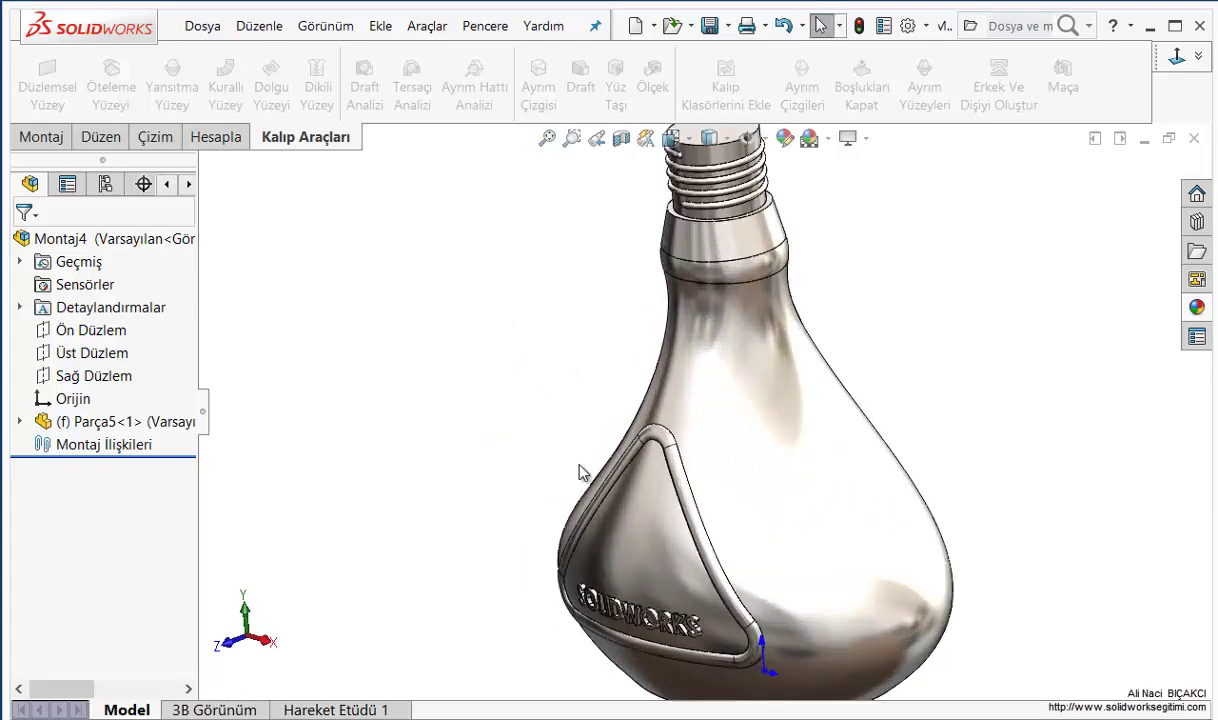
{"action": "scroll", "coordinate": [590, 464], "scroll_direction": "up", "scroll_amount": 3}
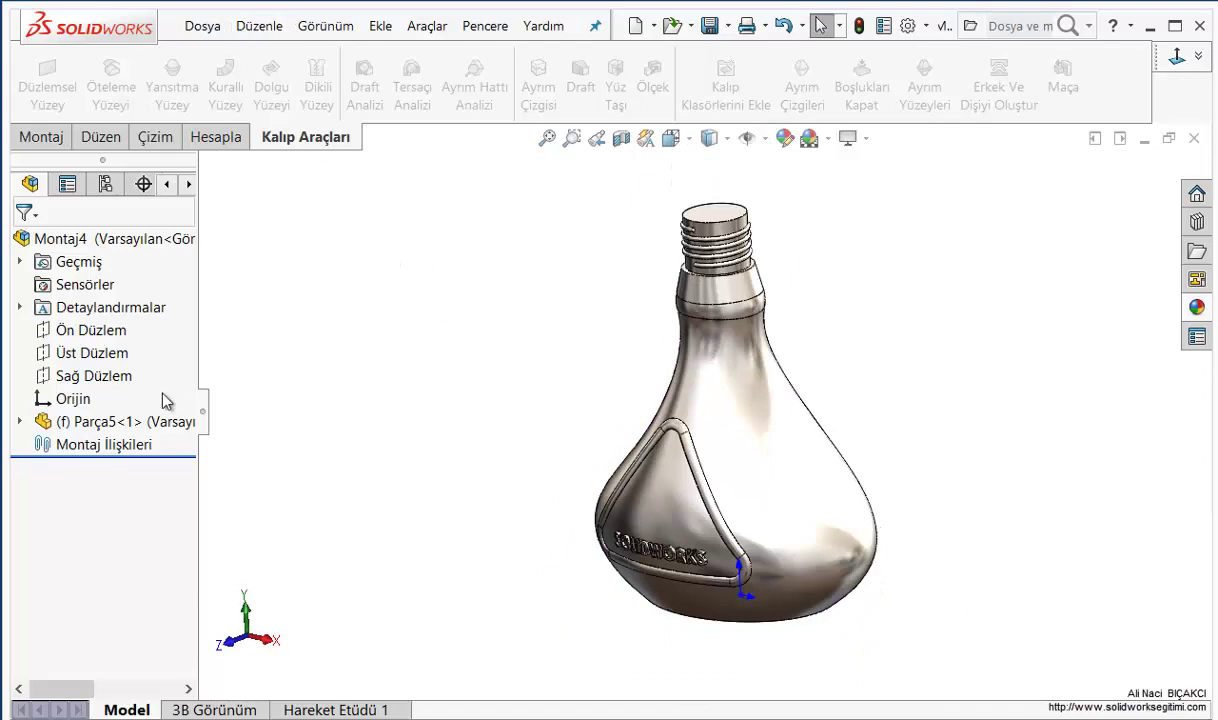
{"action": "middle_click_drag", "start_coordinate": [520, 386], "coordinate": [514, 340]}
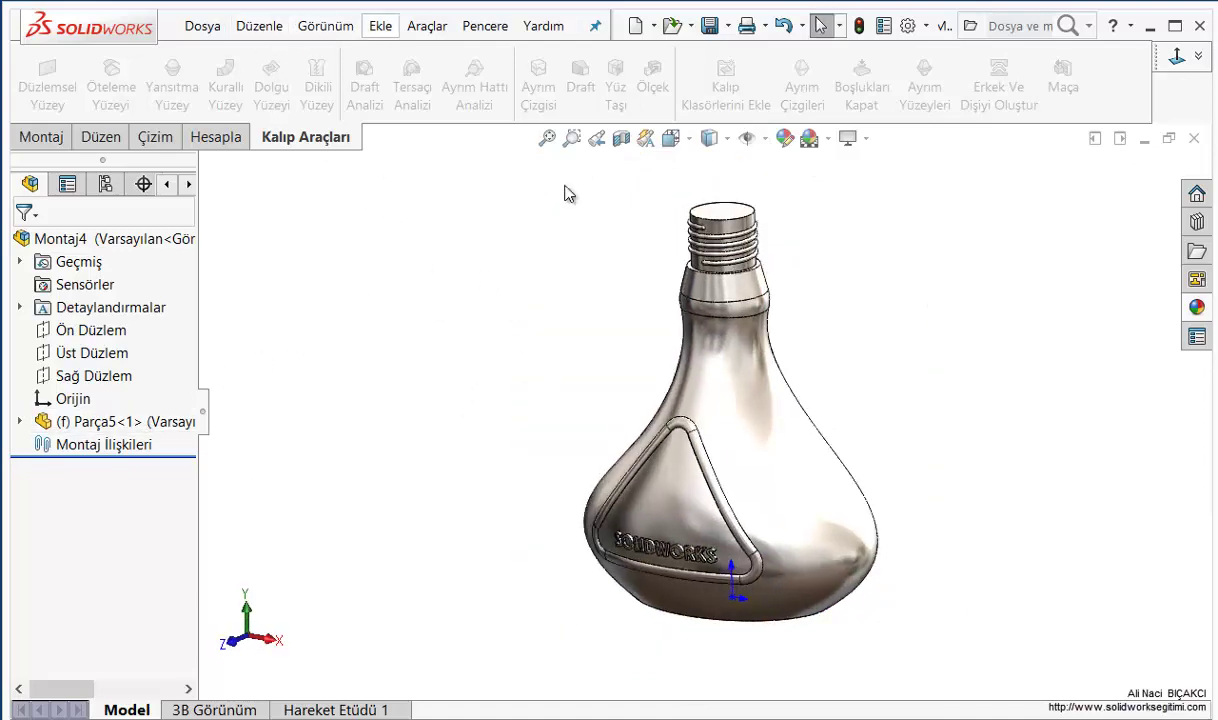
{"action": "middle_click_drag", "start_coordinate": [640, 410], "coordinate": [797, 331]}
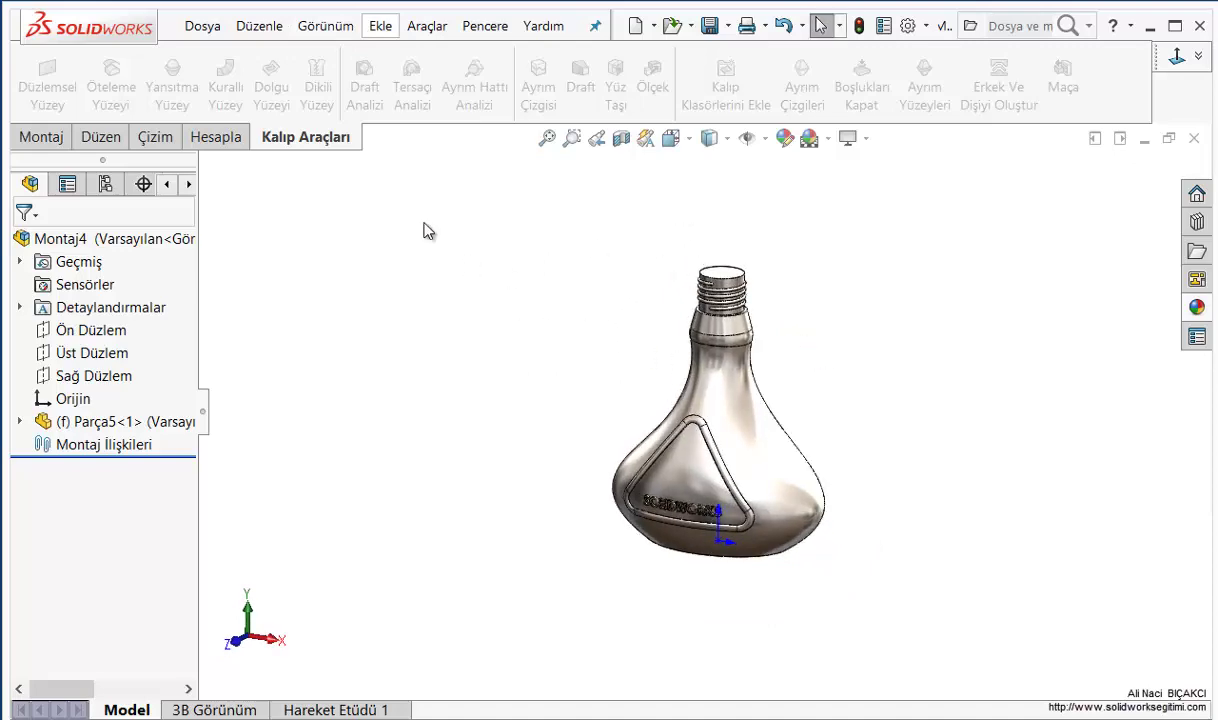
{"action": "left_click", "coordinate": [648, 412]}
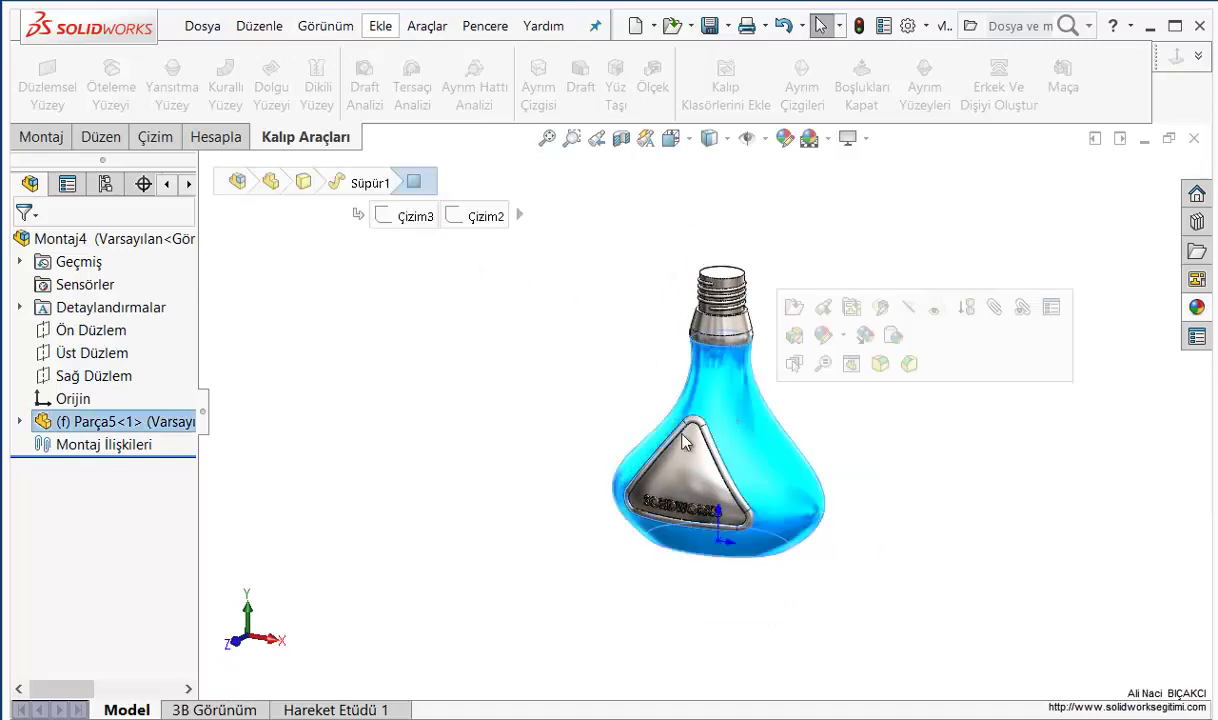
{"action": "left_click", "coordinate": [469, 344]}
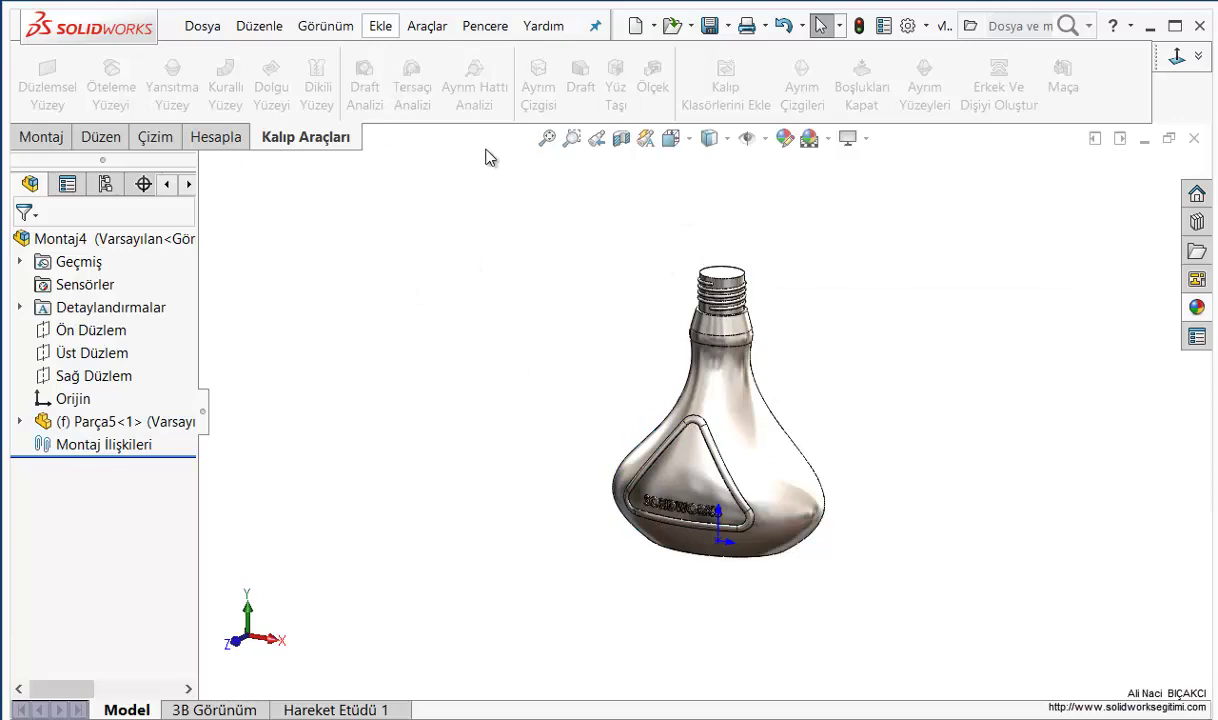
{"action": "left_click", "coordinate": [379, 28]}
{"action": "mouse_move", "coordinate": [418, 57]}
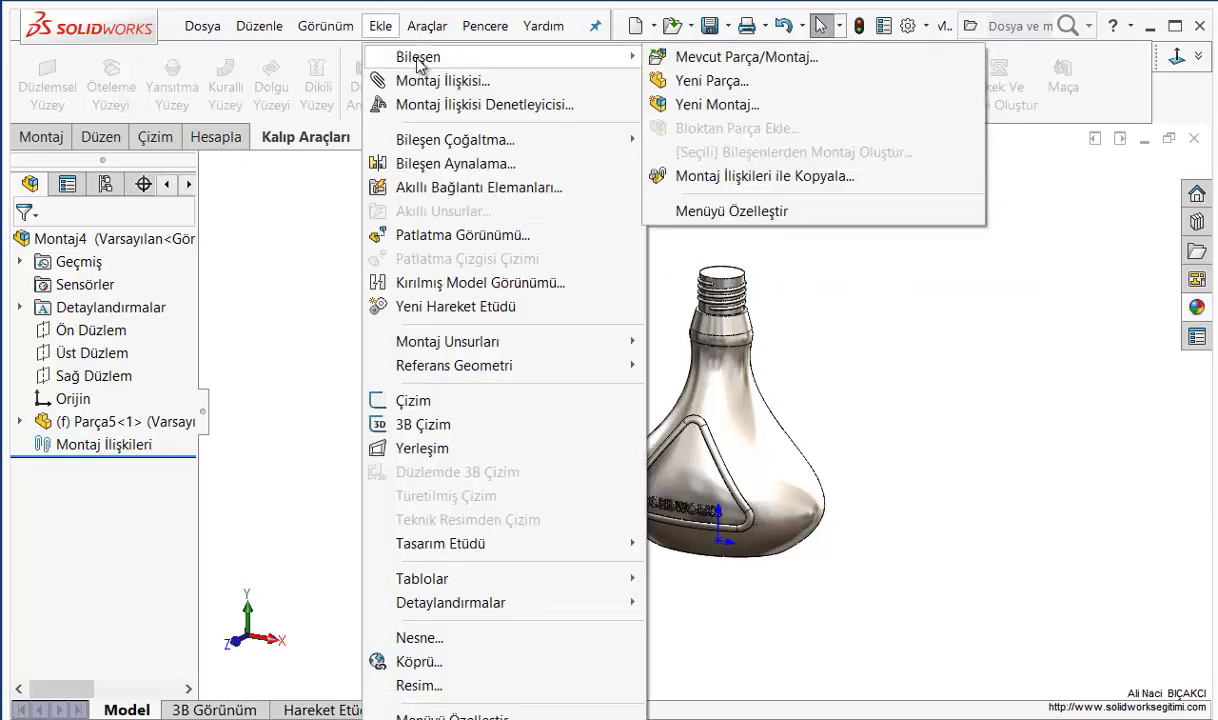
Insert new part Parça7 into the assembly, placing it on Ön Düzlem
{"action": "left_click", "coordinate": [680, 80]}
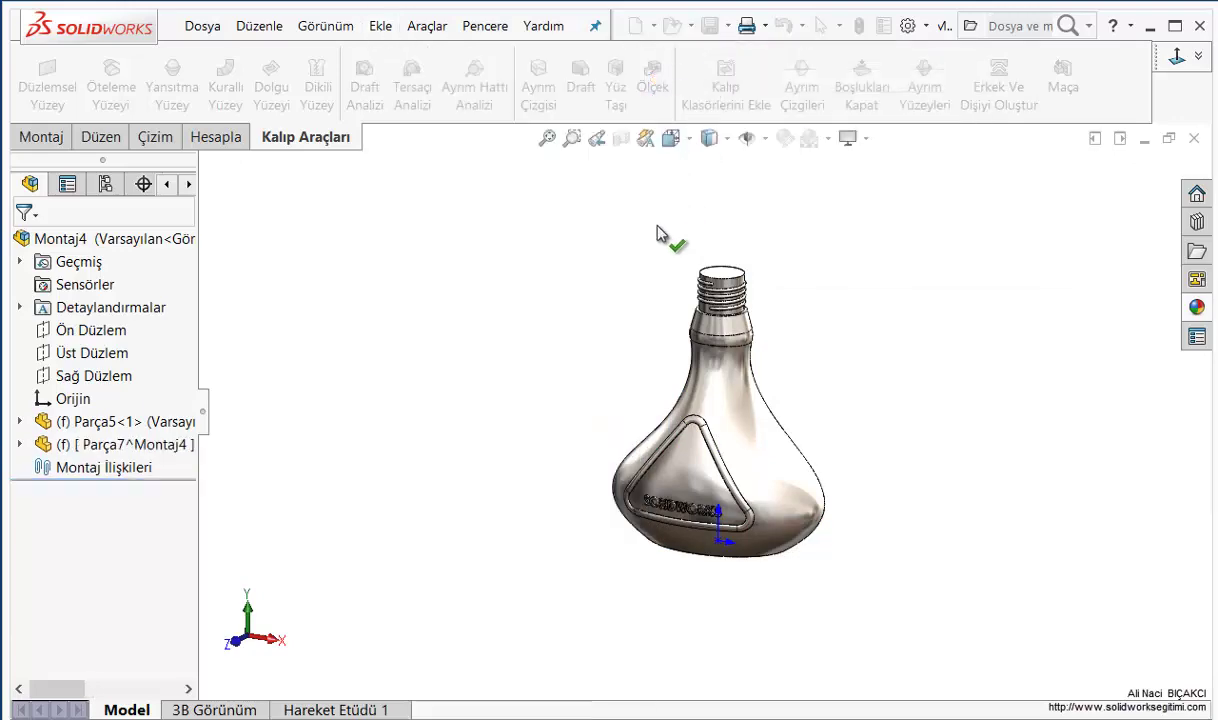
{"action": "left_click", "coordinate": [108, 336]}
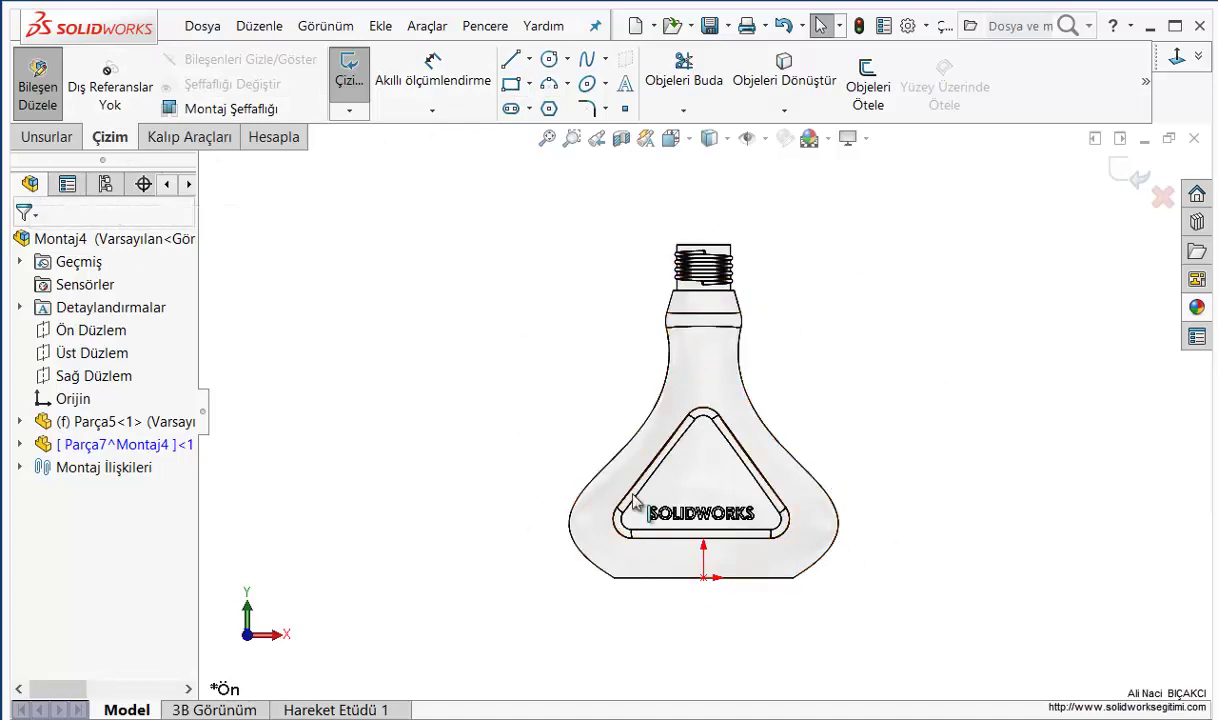
Draw a centre rectangle from the bottle's axis that encloses the whole bottle, then exit the sketch
{"action": "left_click", "coordinate": [510, 88]}
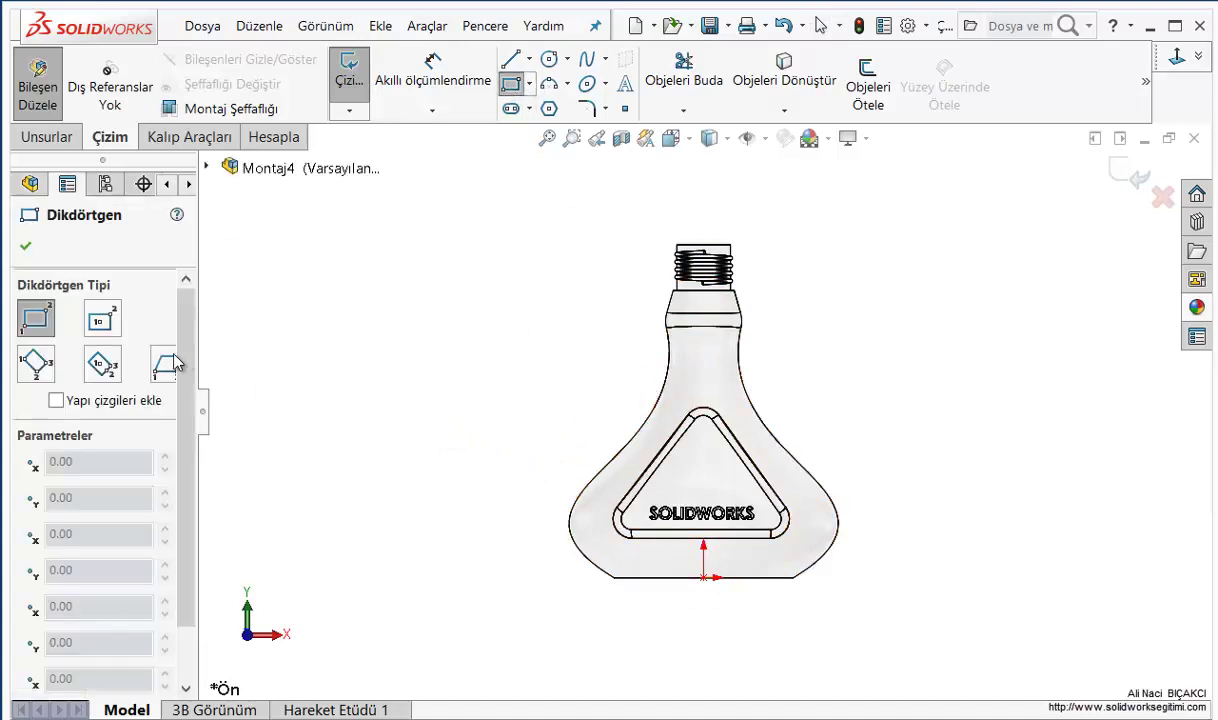
{"action": "left_click", "coordinate": [102, 319]}
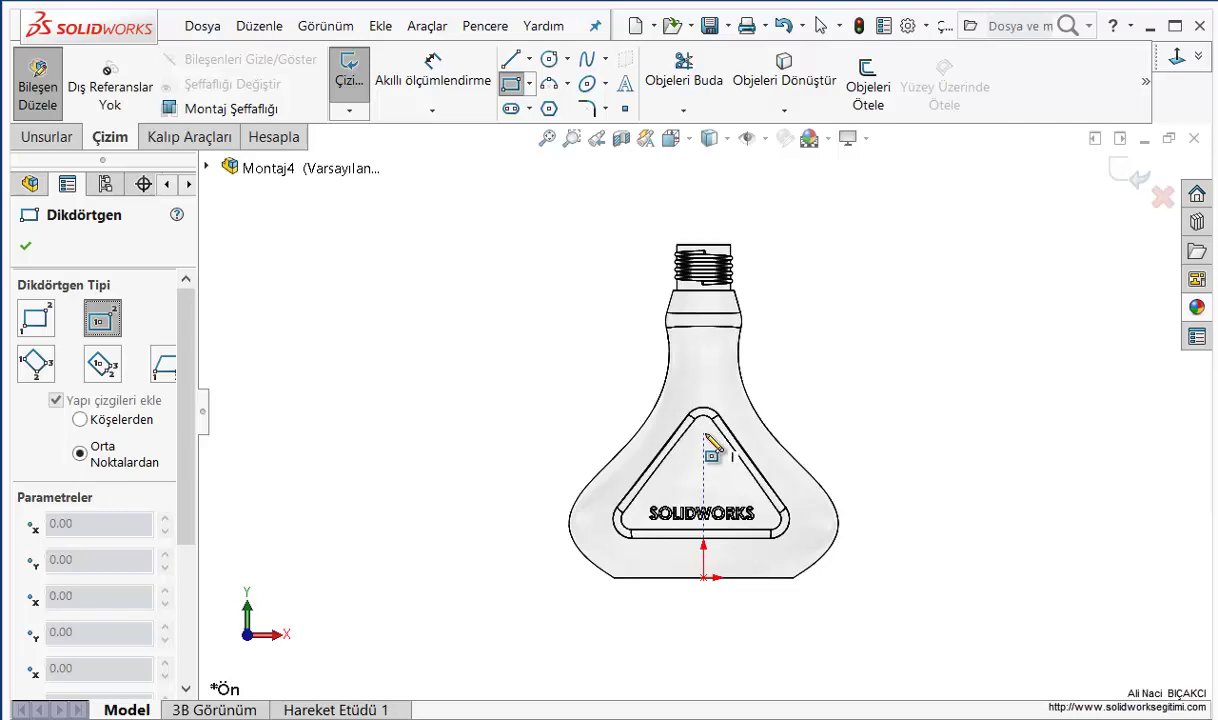
{"action": "left_click", "coordinate": [704, 428]}
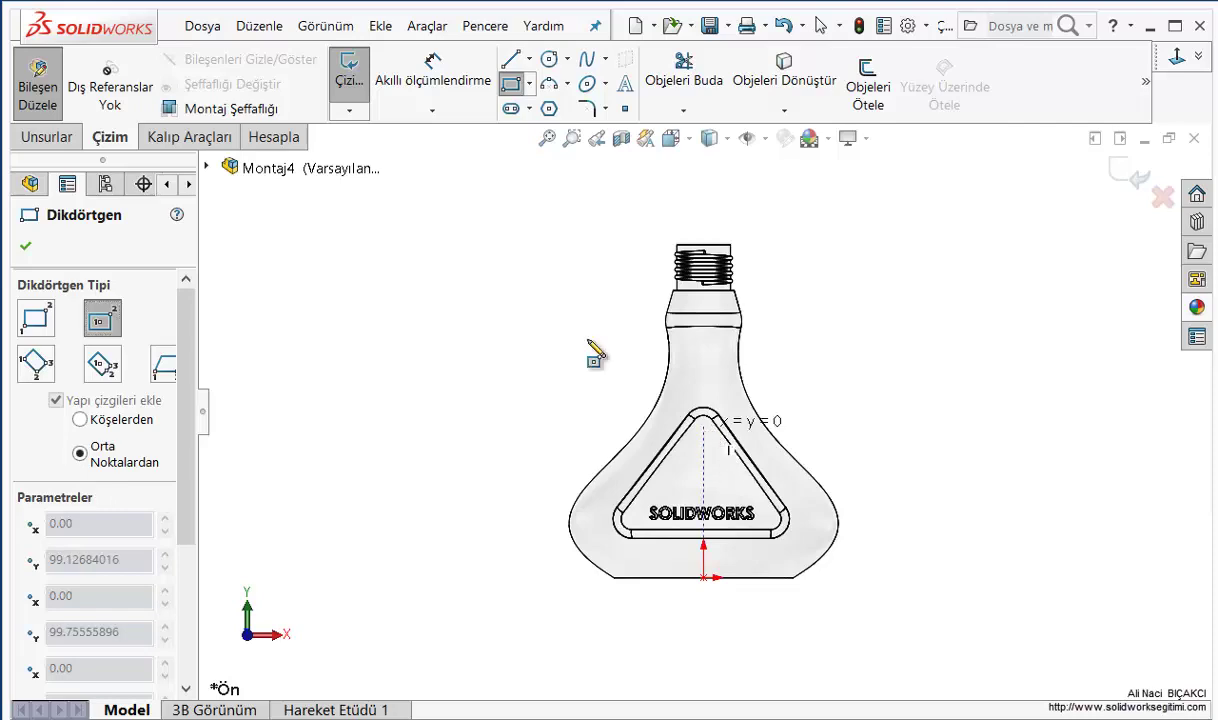
{"action": "left_click", "coordinate": [531, 186]}
{"action": "key", "text": "Escape"}
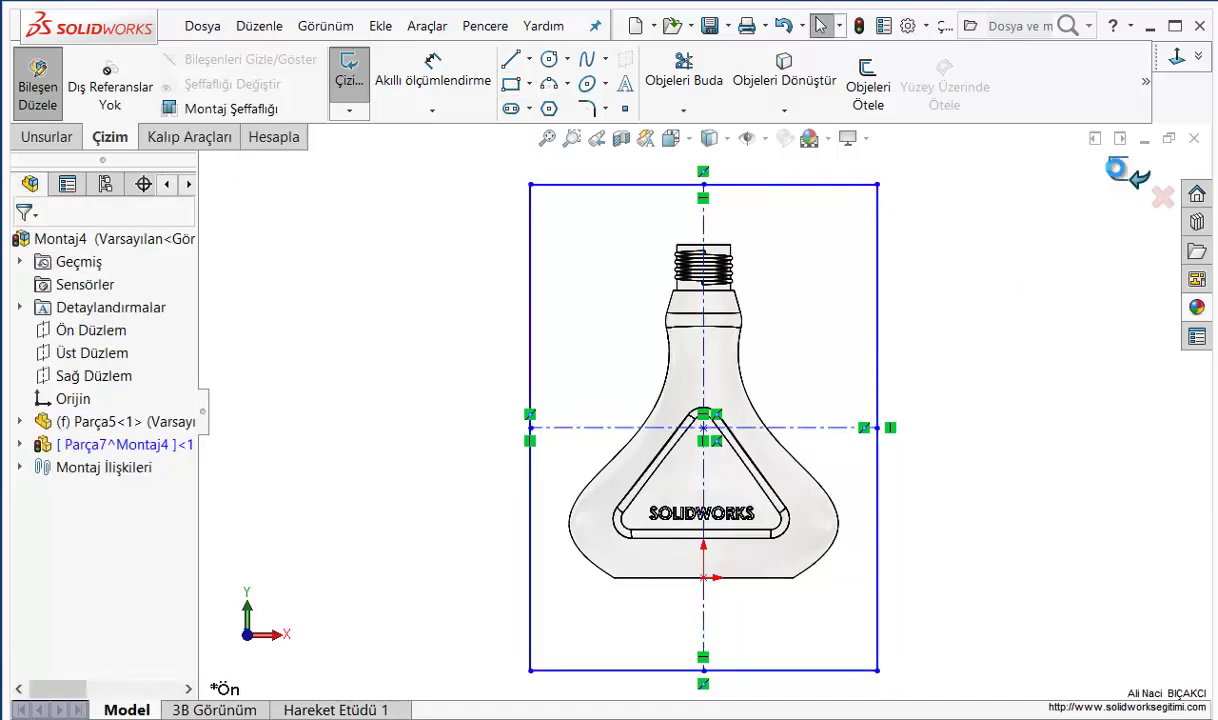
{"action": "left_click", "coordinate": [1125, 172]}
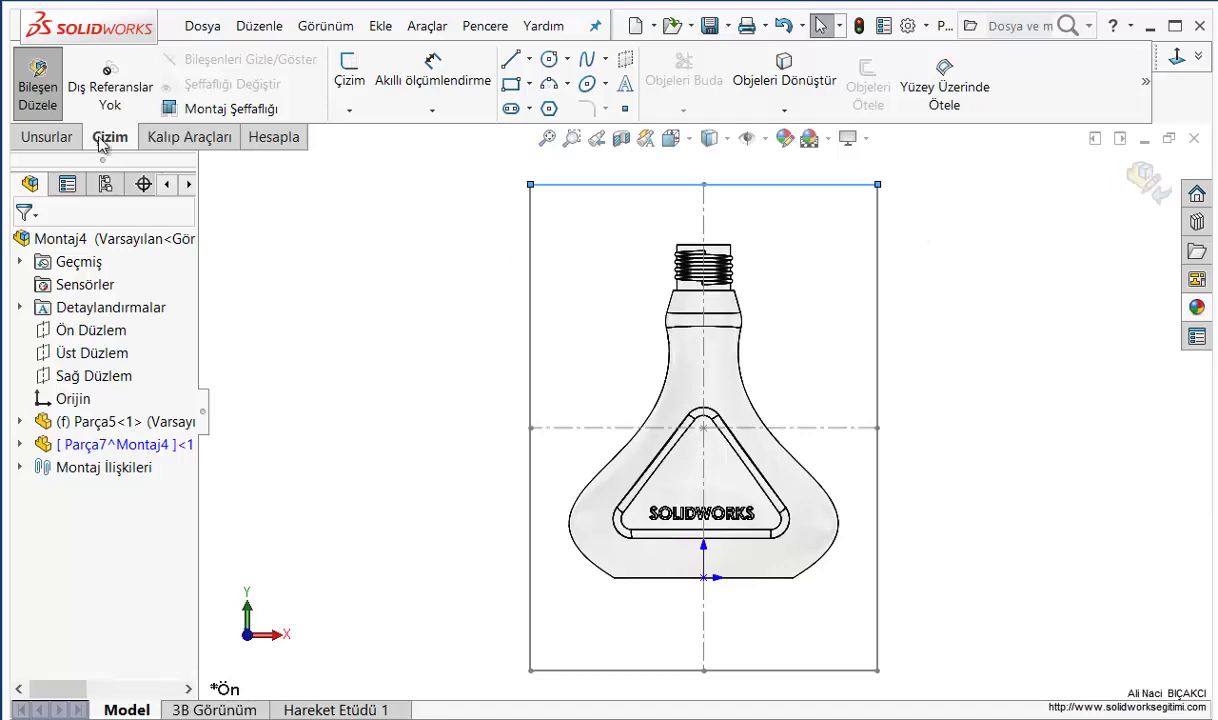
Extrude the rectangle Mid Plane into a 236 mm deep block around the bottle
{"action": "left_click", "coordinate": [47, 138]}
{"action": "left_click", "coordinate": [385, 90]}
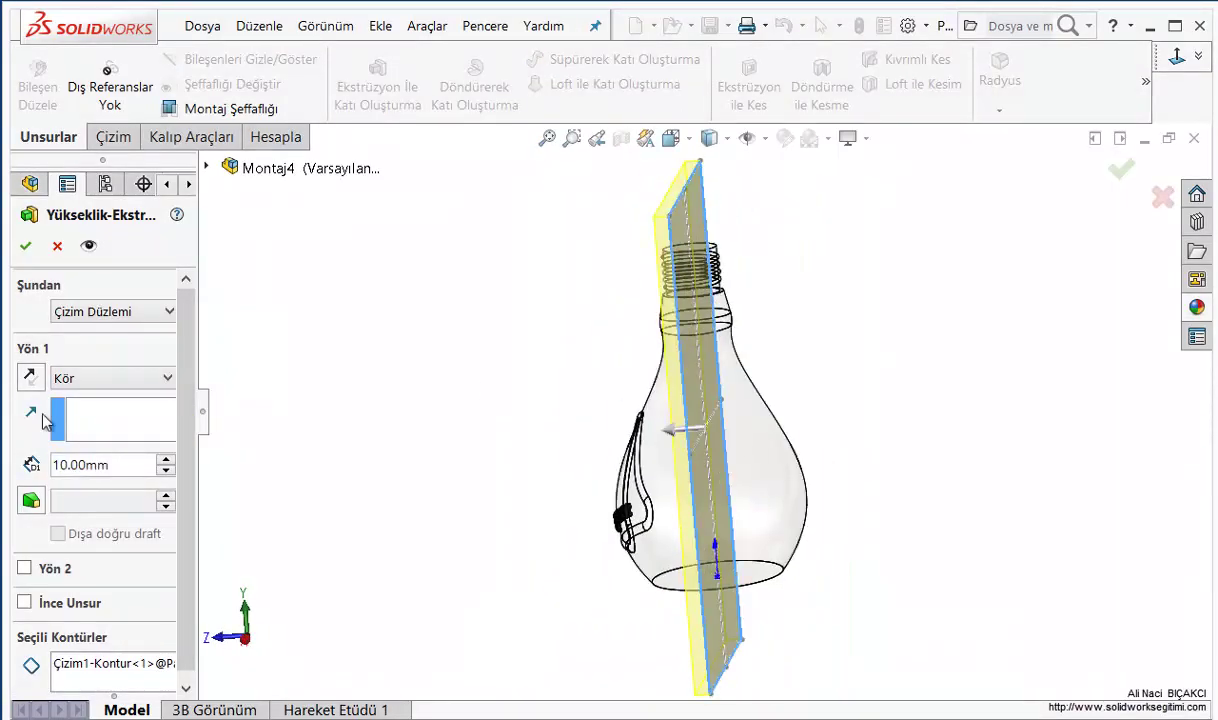
{"action": "left_click", "coordinate": [113, 390]}
{"action": "left_click", "coordinate": [100, 478]}
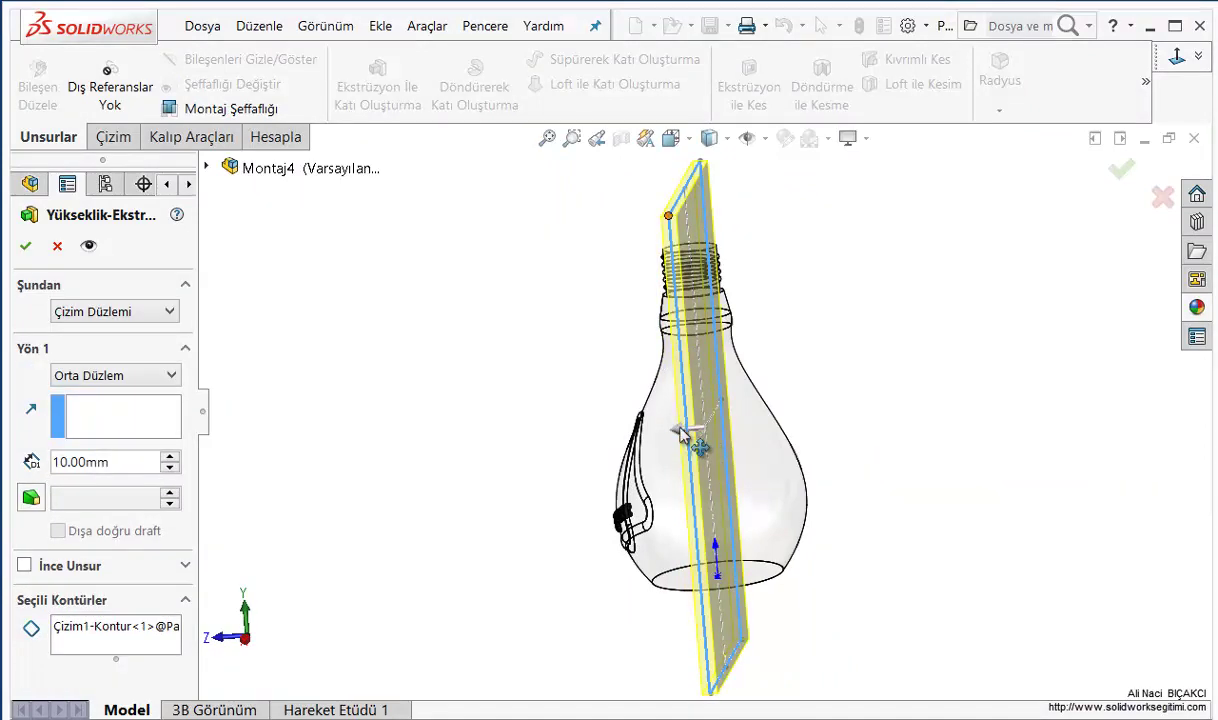
{"action": "left_click_drag", "start_coordinate": [678, 432], "coordinate": [542, 436]}
{"action": "left_click", "coordinate": [1196, 60]}
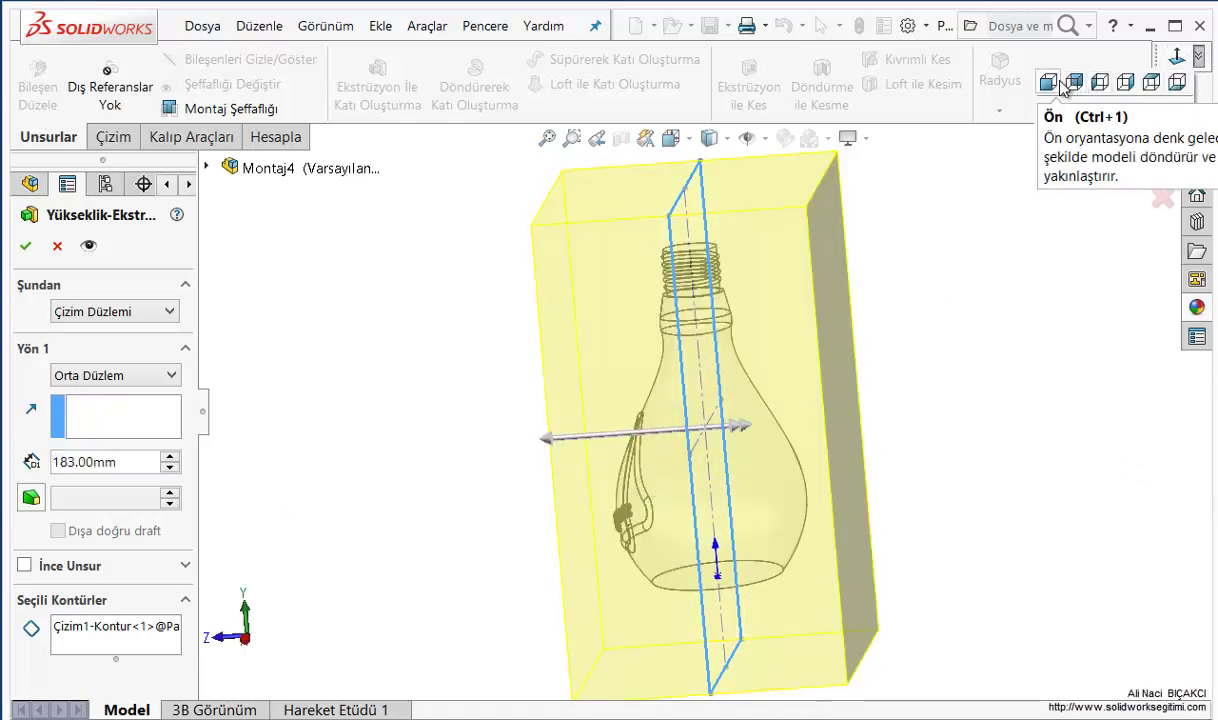
{"action": "left_click", "coordinate": [1097, 88]}
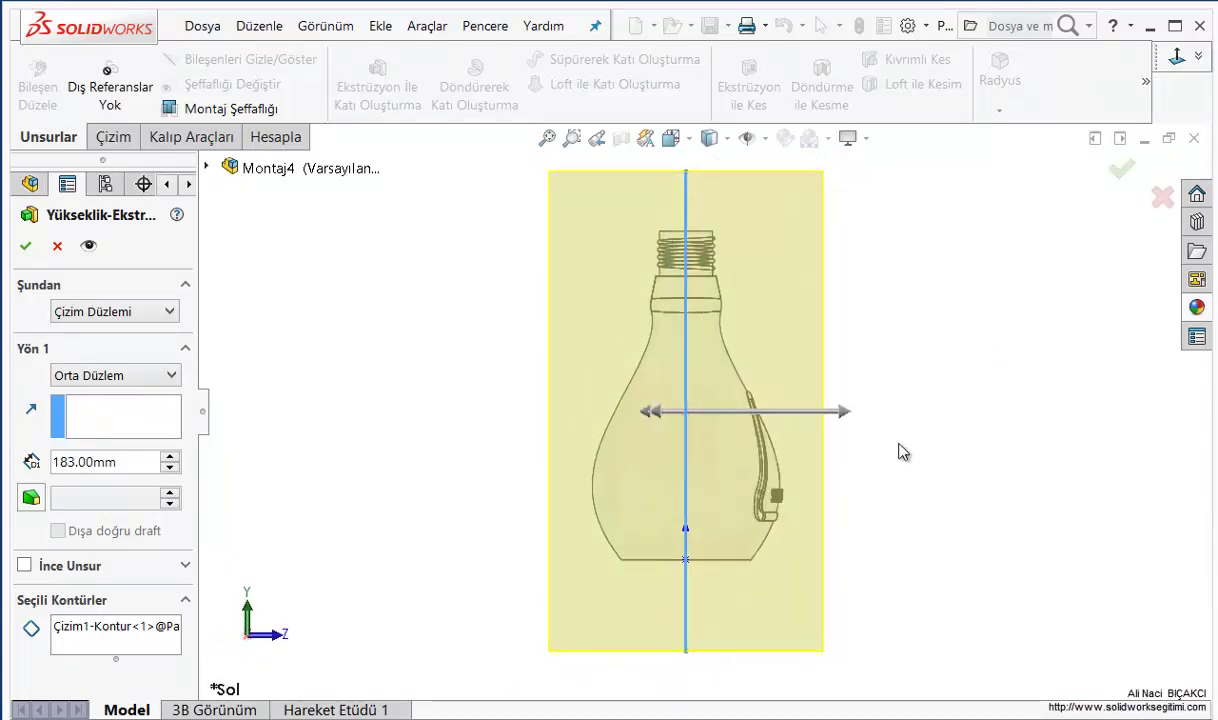
{"action": "left_click_drag", "start_coordinate": [852, 426], "coordinate": [868, 418]}
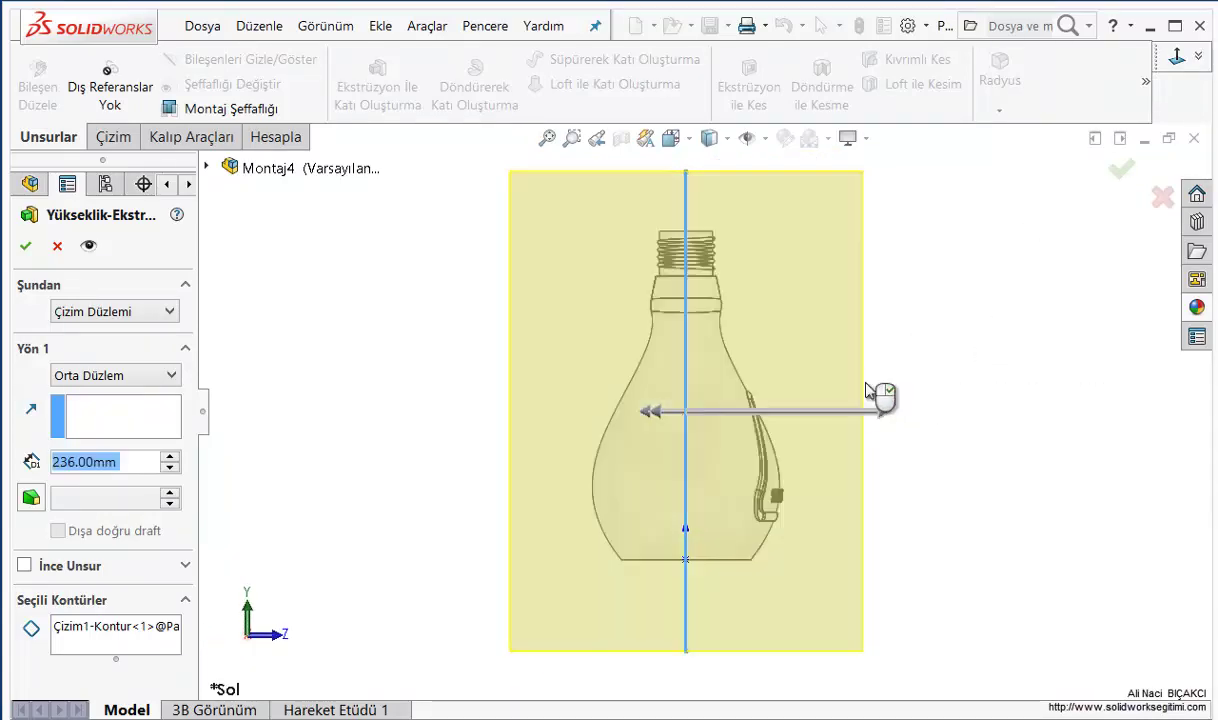
{"action": "left_click", "coordinate": [1122, 174]}
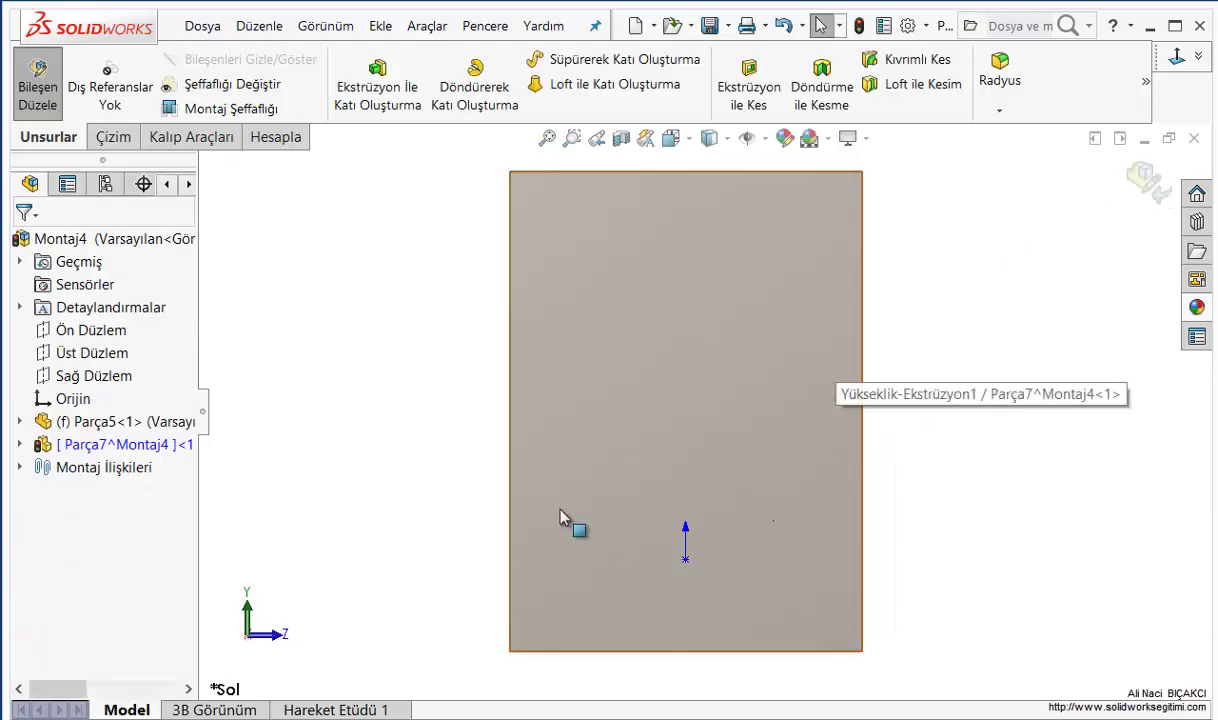
Switch the display style to Hidden Lines Visible to reveal the bottle inside the block
{"action": "mouse_move", "coordinate": [1047, 398]}
{"action": "middle_mouse_down"}
{"action": "mouse_move", "coordinate": [1057, 421]}
{"action": "mouse_move", "coordinate": [1039, 372]}
{"action": "mouse_move", "coordinate": [992, 394]}
{"action": "mouse_move", "coordinate": [1003, 435]}
{"action": "middle_mouse_up"}
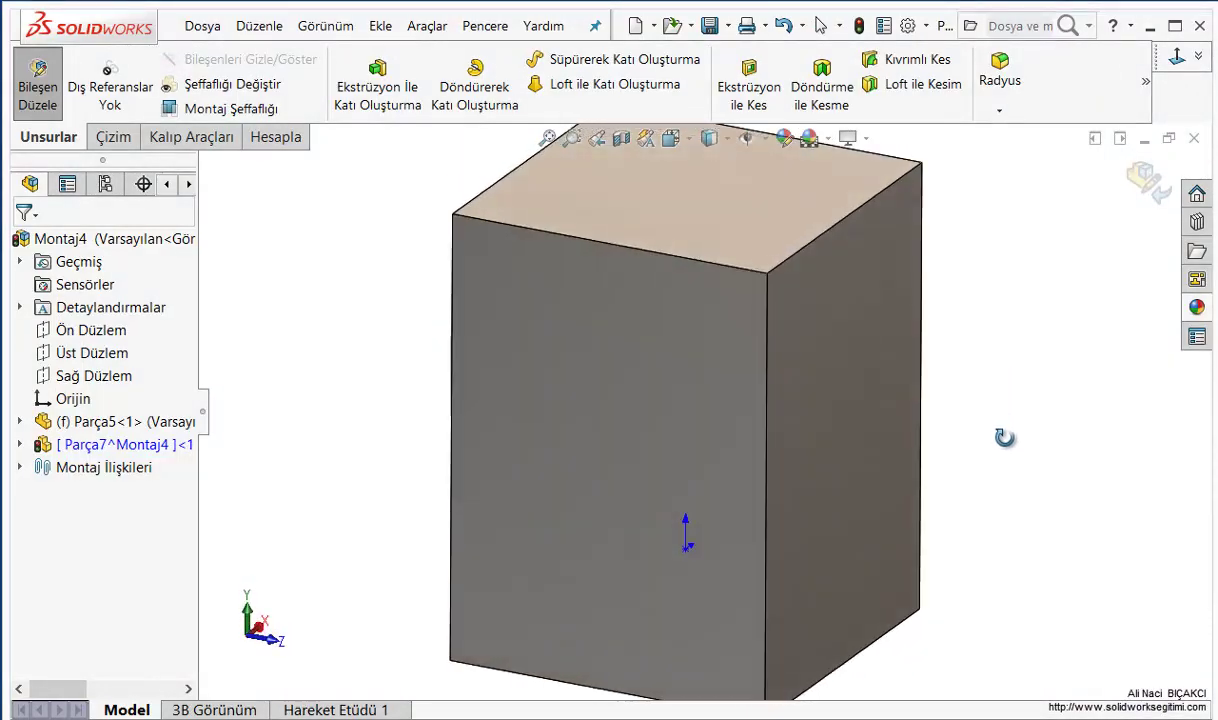
{"action": "left_click", "coordinate": [710, 138]}
{"action": "left_click", "coordinate": [712, 246]}
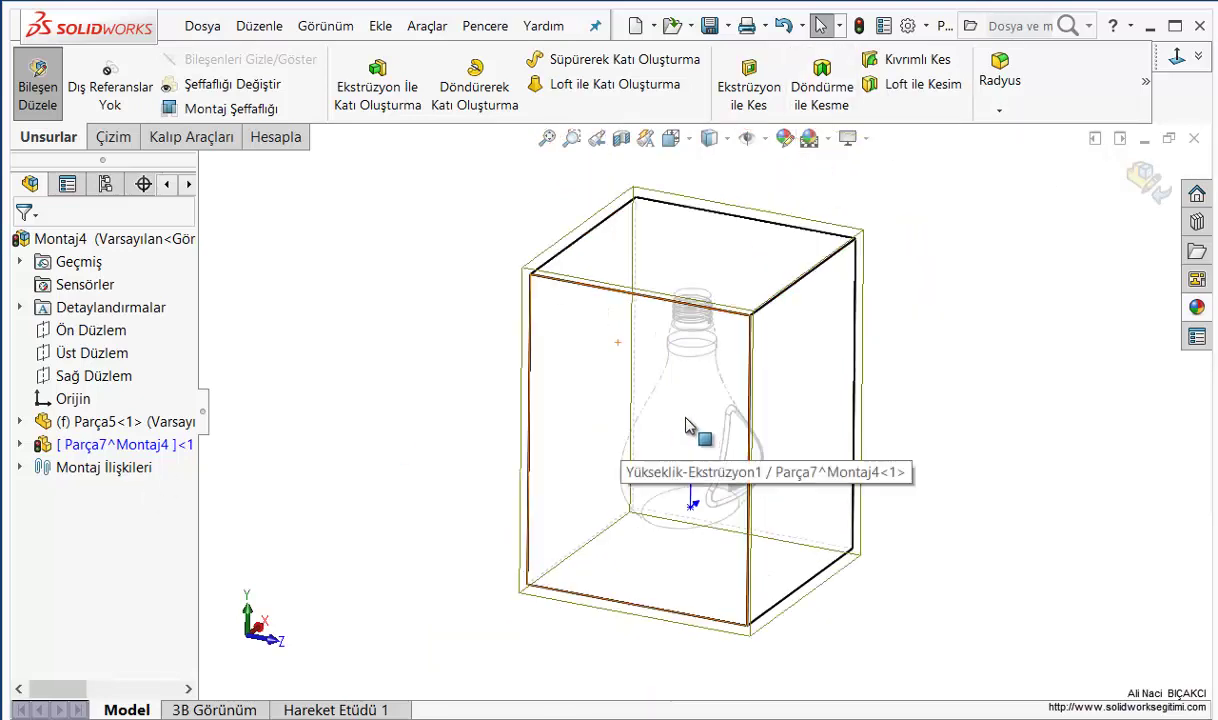
{"action": "mouse_move", "coordinate": [693, 427]}
{"action": "middle_mouse_down"}
{"action": "mouse_move", "coordinate": [701, 348]}
{"action": "mouse_move", "coordinate": [797, 299]}
{"action": "middle_mouse_up"}
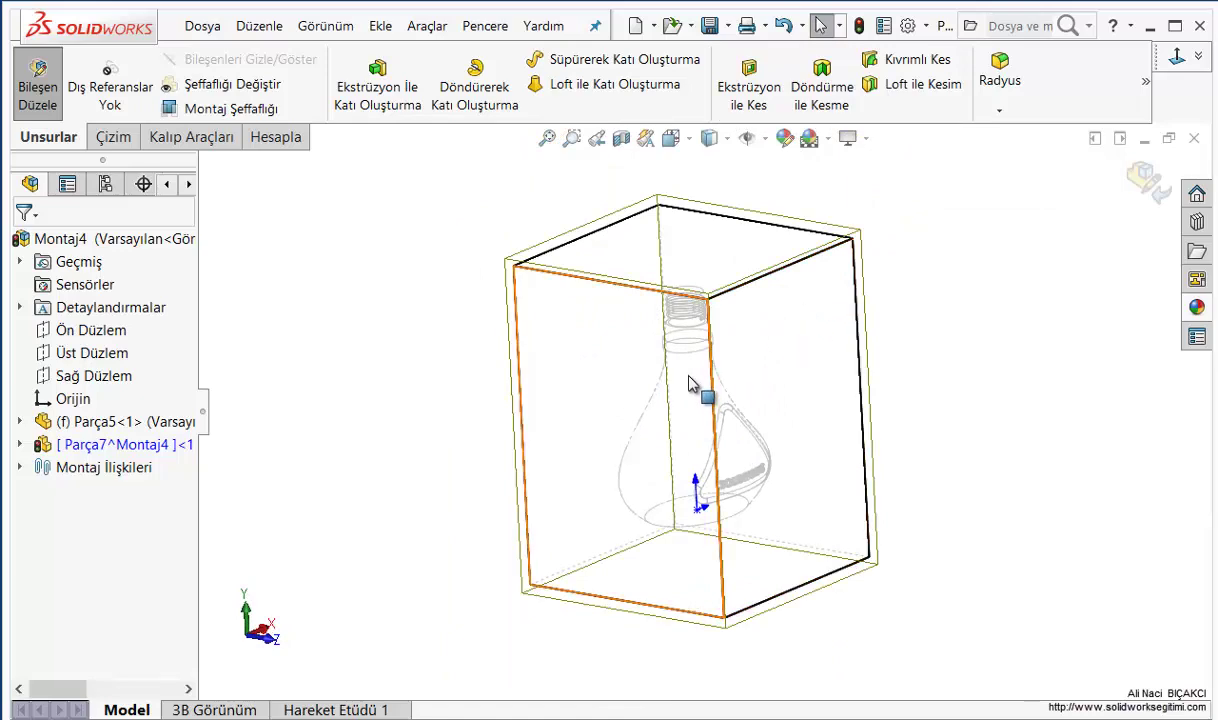
{"action": "left_click", "coordinate": [365, 240]}
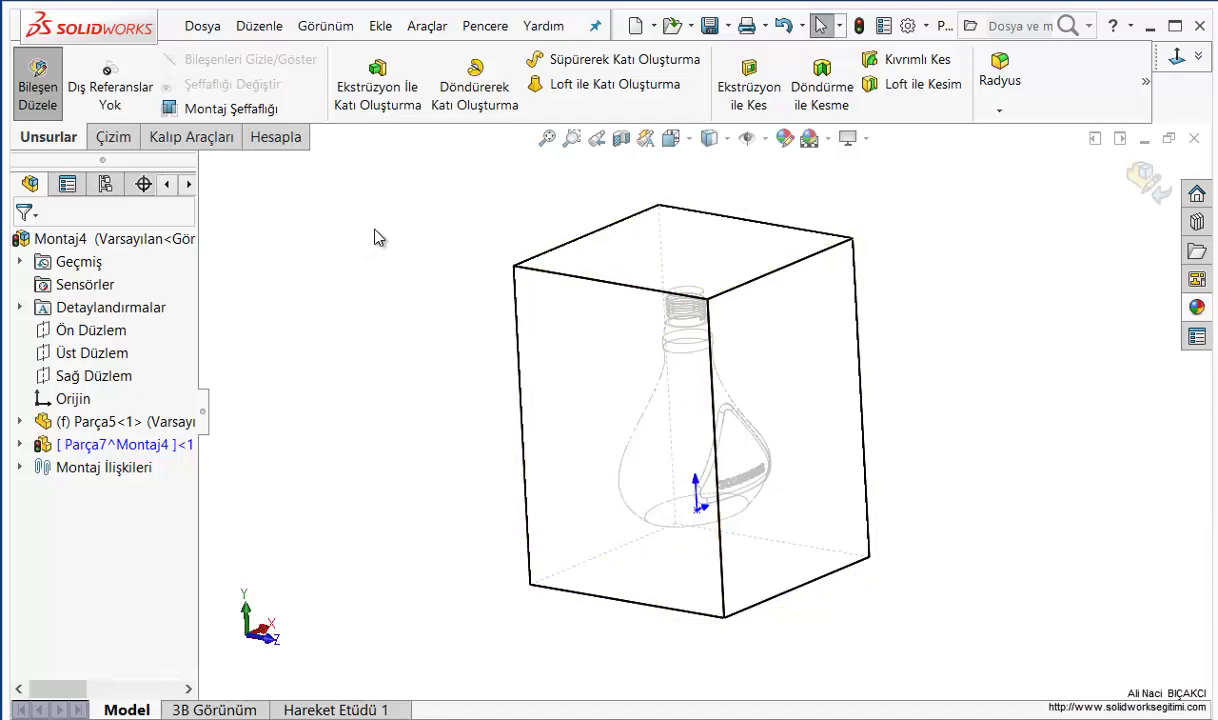
Create a Cavity in the block from bottle part Parça5 with 1.02% uniform scaling
{"action": "left_click", "coordinate": [384, 26]}
{"action": "mouse_move", "coordinate": [421, 104]}
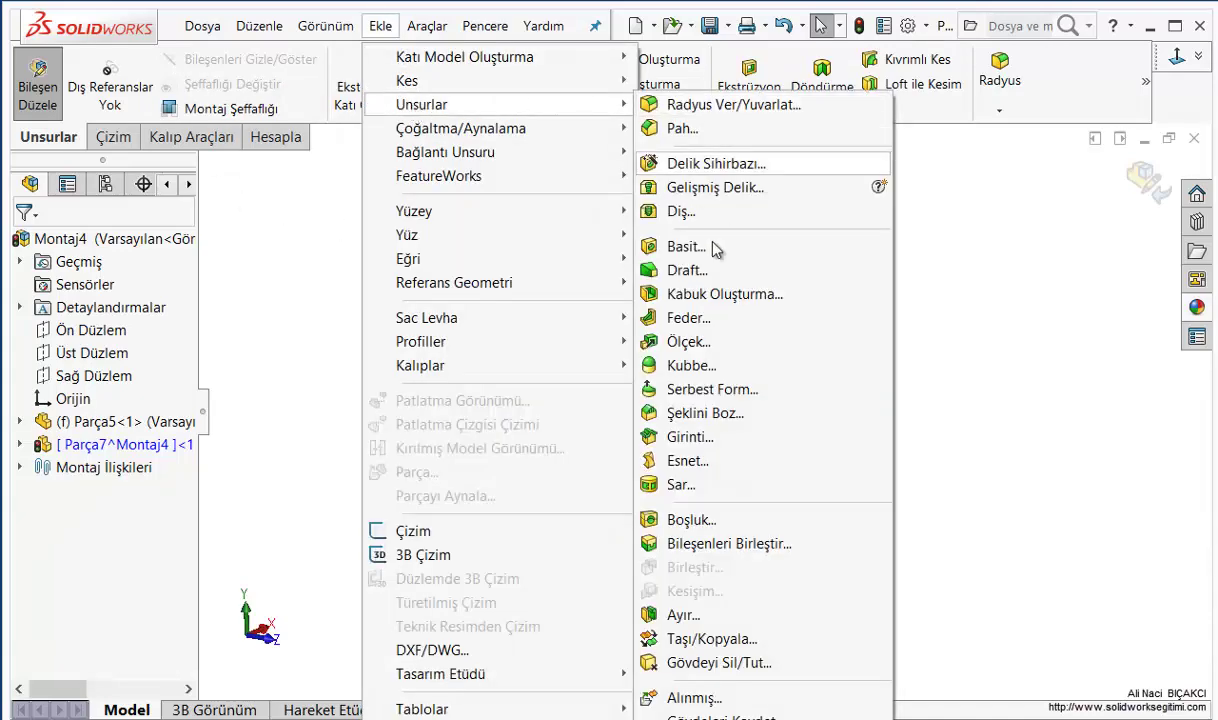
{"action": "left_click", "coordinate": [692, 520]}
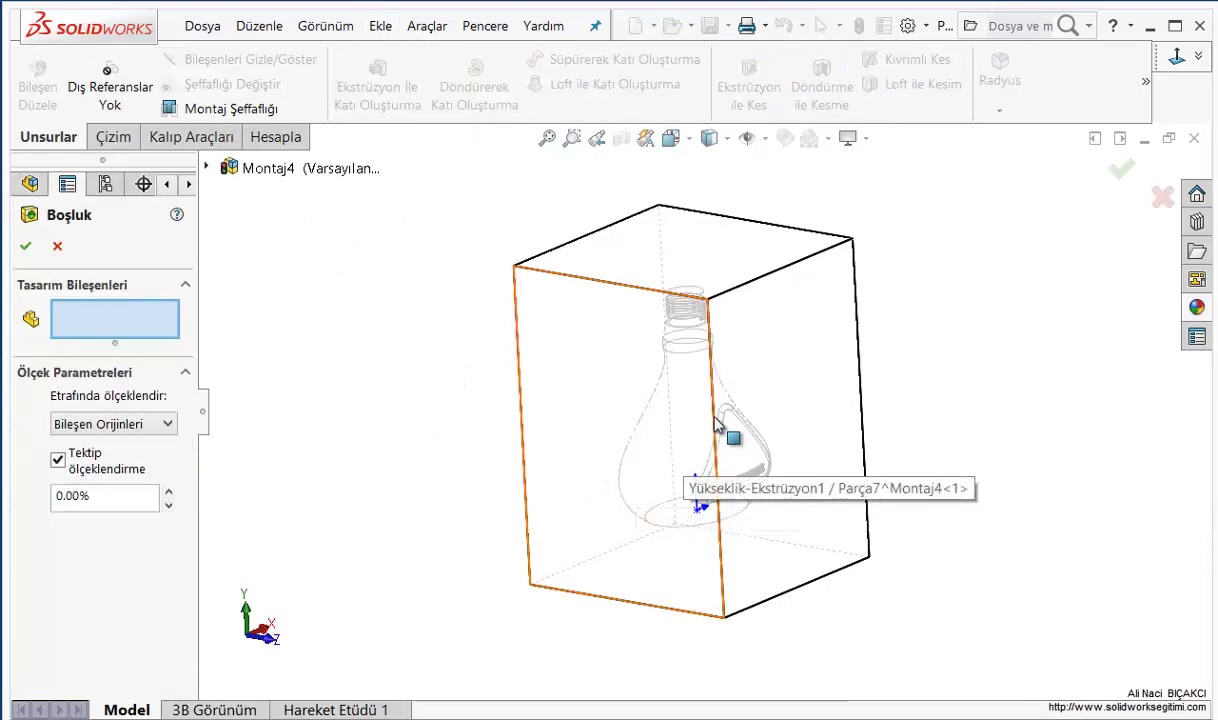
{"action": "middle_click_drag", "start_coordinate": [734, 451], "coordinate": [720, 348]}
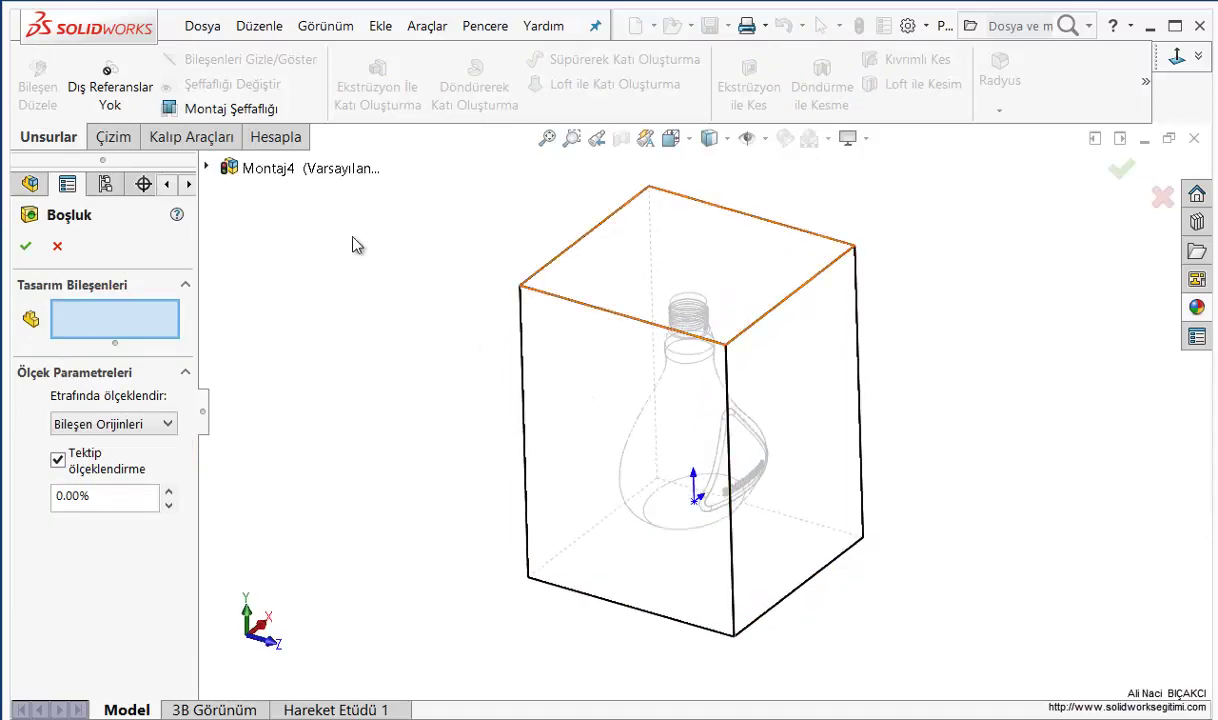
{"action": "left_click", "coordinate": [207, 168]}
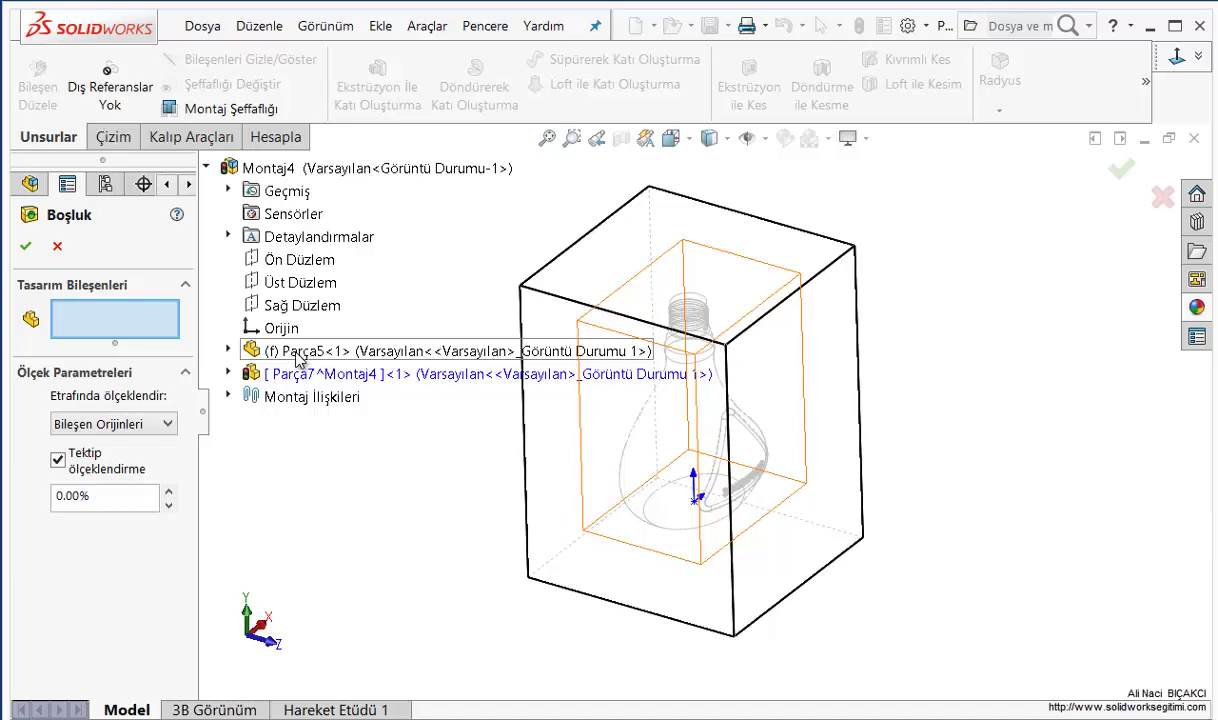
{"action": "left_click", "coordinate": [298, 359]}
{"action": "type", "text": "1,02"}
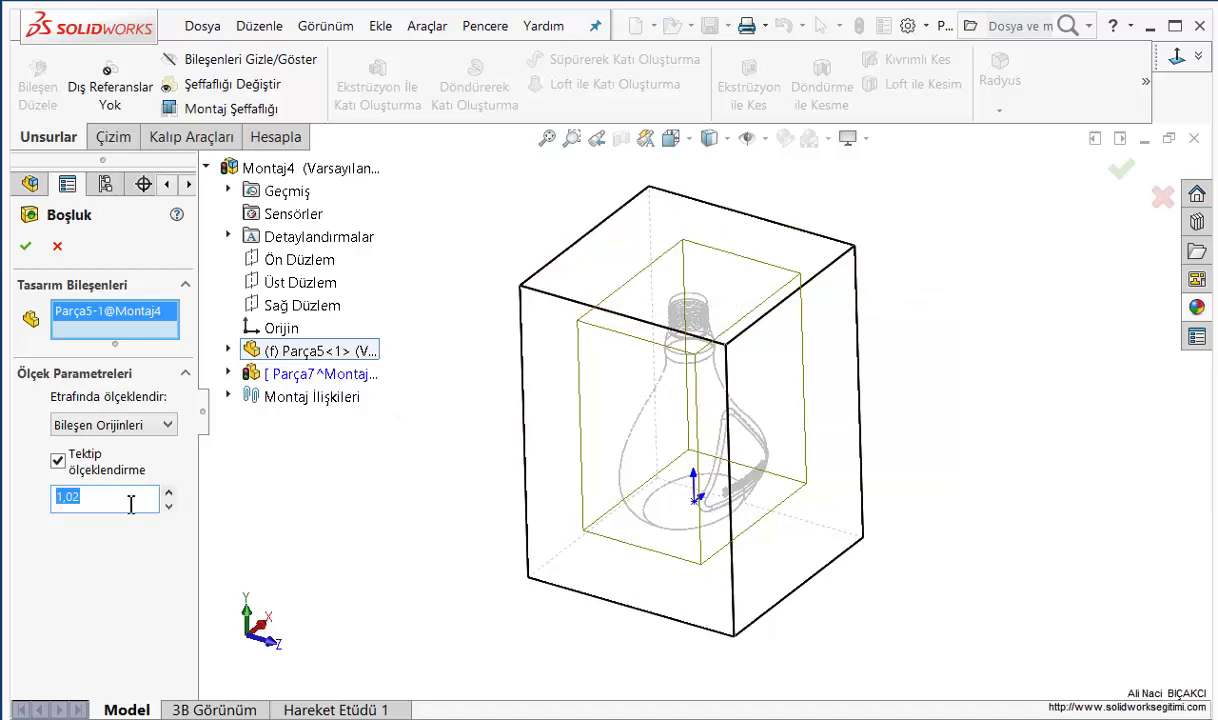
{"action": "left_click", "coordinate": [26, 248]}
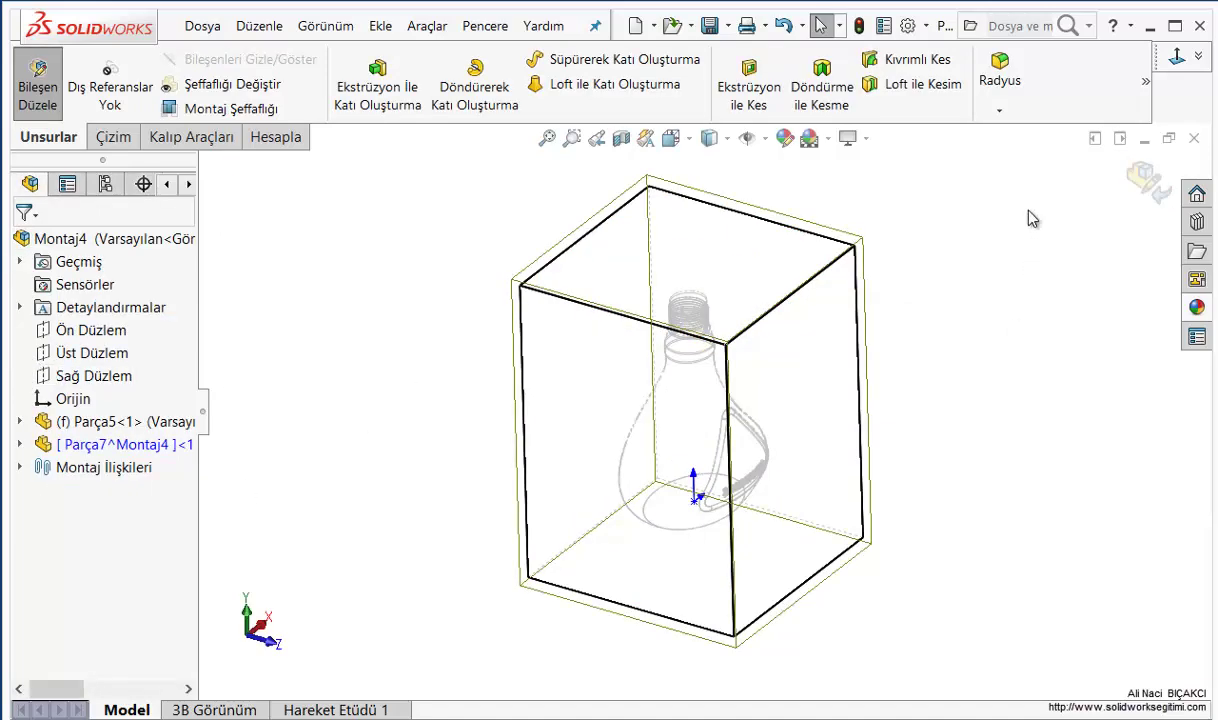
Exit editing the block component and zoom around the model to check the result
{"action": "left_click", "coordinate": [1140, 188]}
{"action": "middle_click_drag", "start_coordinate": [690, 470], "coordinate": [647, 462]}
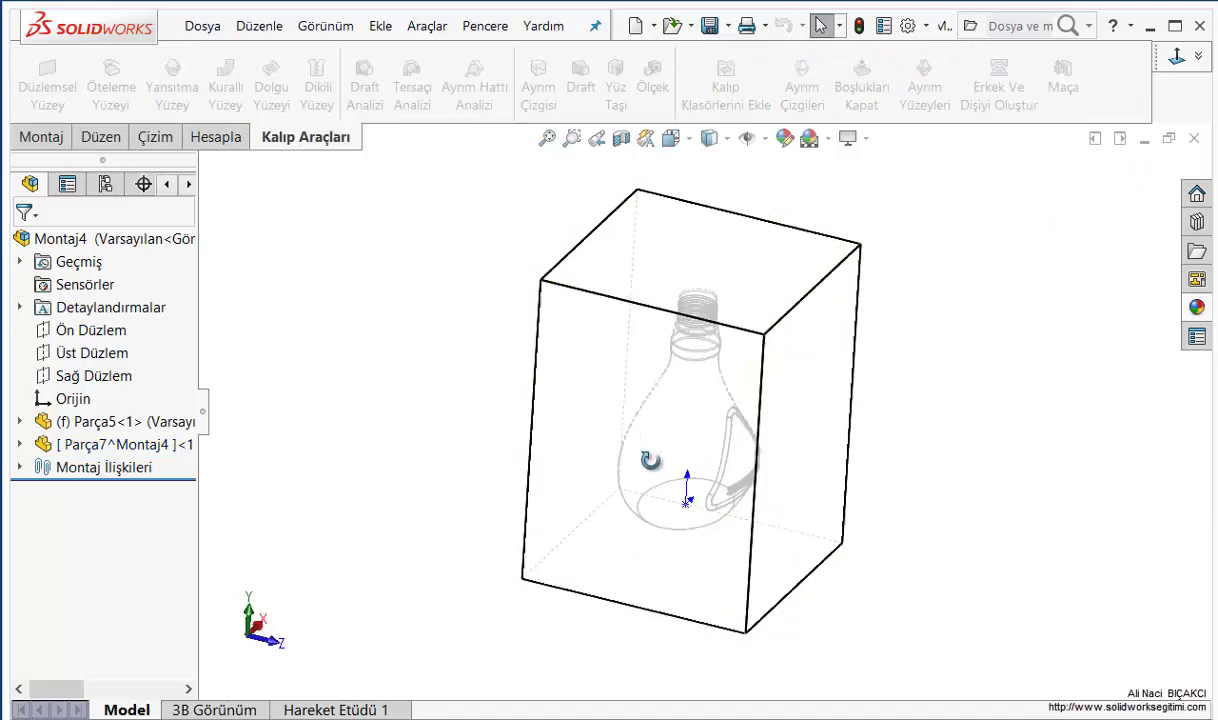
{"action": "scroll", "coordinate": [655, 405], "scroll_direction": "down", "scroll_amount": 3}
{"action": "scroll", "coordinate": [655, 405], "scroll_direction": "down", "scroll_amount": 5}
{"action": "scroll", "coordinate": [791, 386], "scroll_direction": "up", "scroll_amount": 3}
{"action": "scroll", "coordinate": [854, 294], "scroll_direction": "down", "scroll_amount": 3}
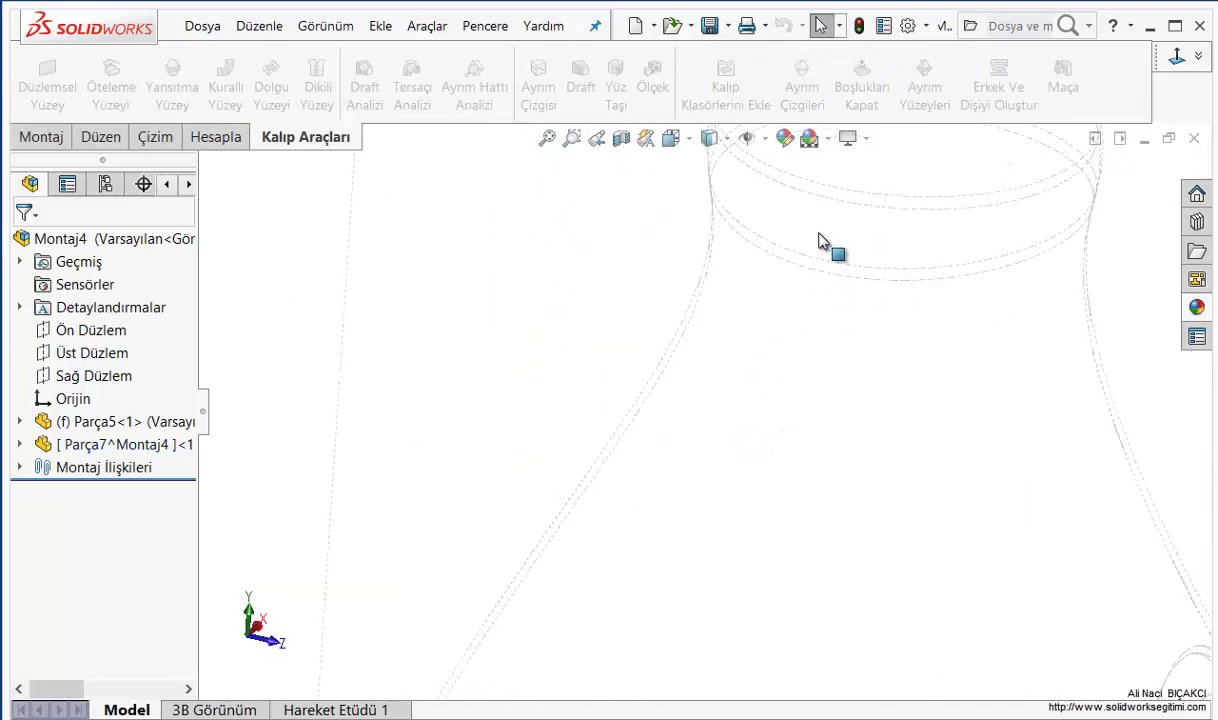
{"action": "scroll", "coordinate": [821, 239], "scroll_direction": "down", "scroll_amount": 2}
{"action": "scroll", "coordinate": [664, 217], "scroll_direction": "down", "scroll_amount": 2}
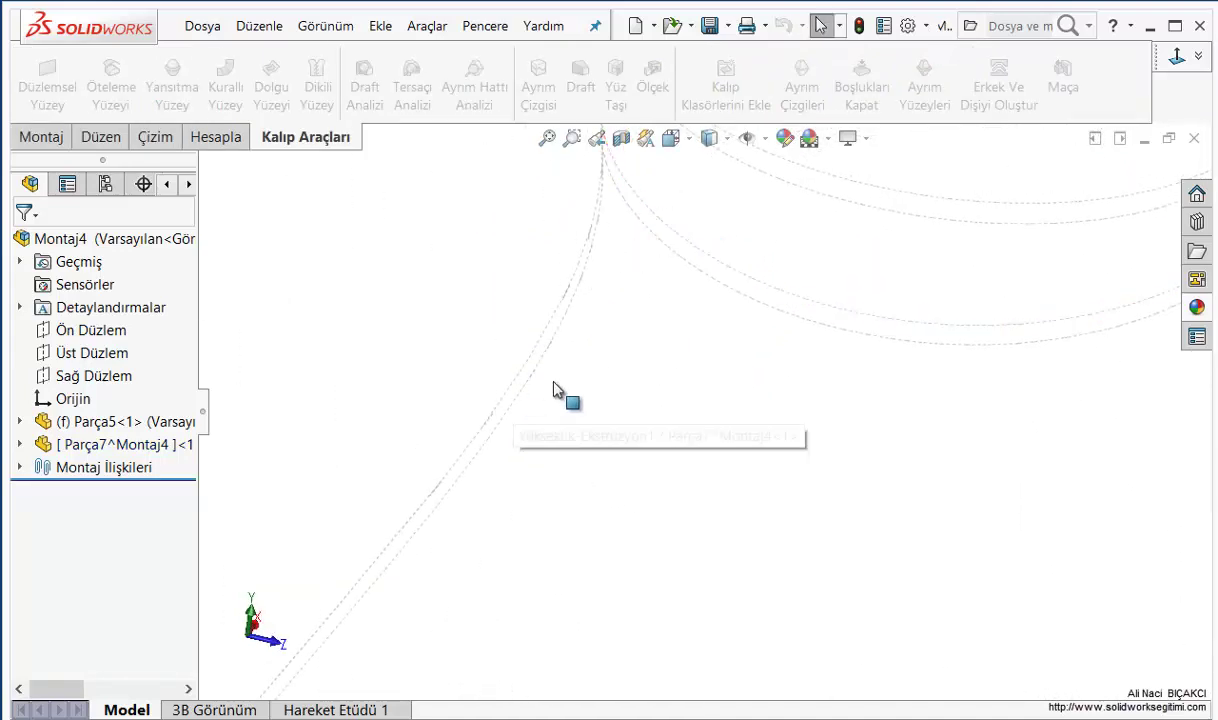
Switch the display to shaded and orbit the block to a new angle
{"action": "scroll", "coordinate": [748, 353], "scroll_direction": "up", "scroll_amount": 4}
{"action": "scroll", "coordinate": [865, 334], "scroll_direction": "up", "scroll_amount": 2}
{"action": "left_click", "coordinate": [857, 324]}
{"action": "left_click", "coordinate": [727, 138]}
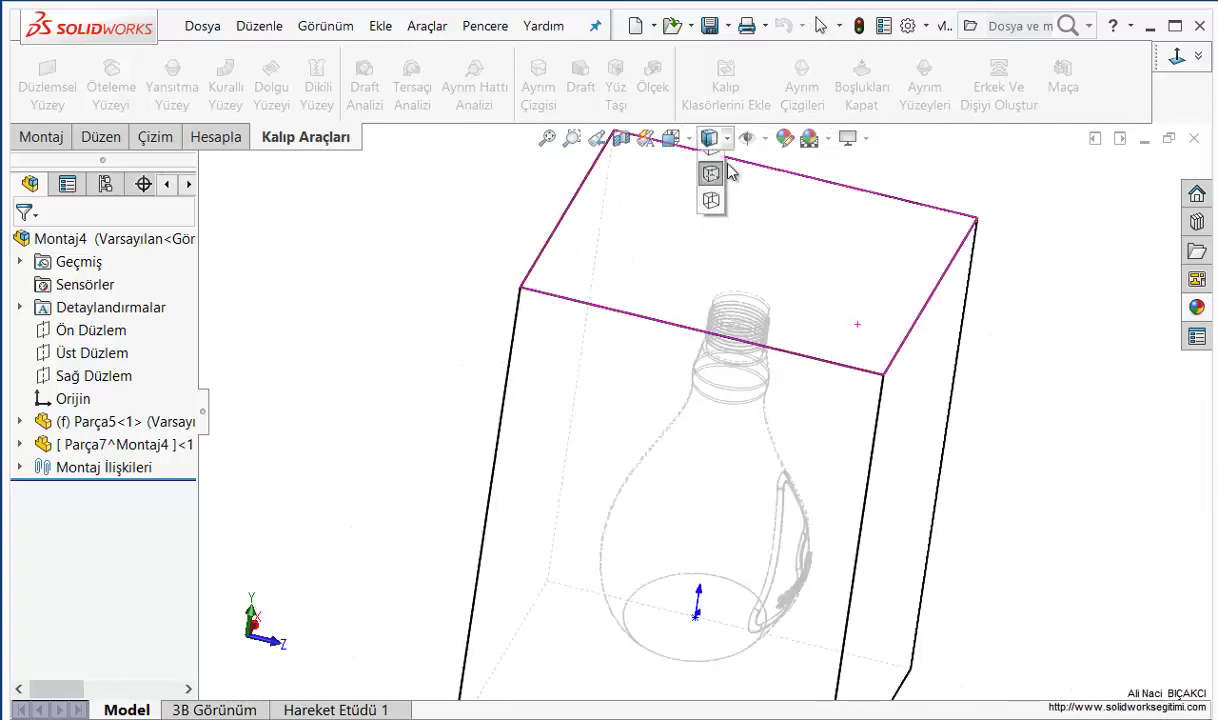
{"action": "left_click", "coordinate": [709, 160]}
{"action": "middle_click_drag", "start_coordinate": [957, 331], "coordinate": [1052, 264]}
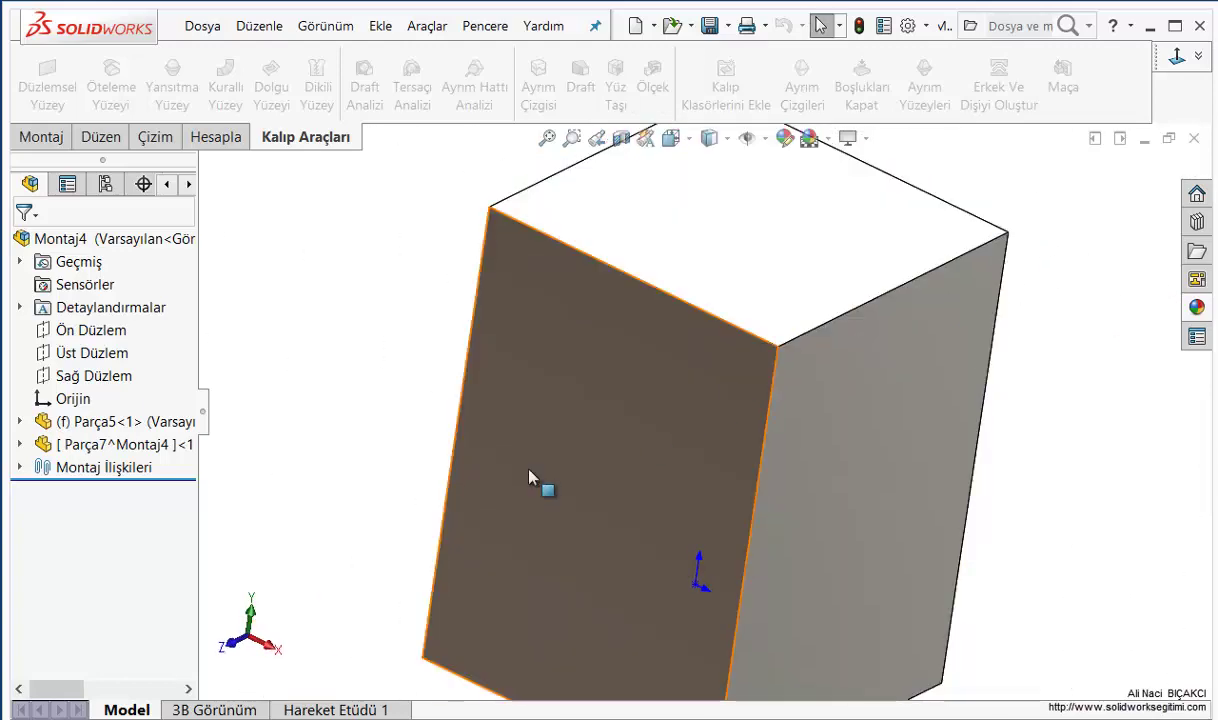
{"action": "scroll", "coordinate": [690, 420], "scroll_direction": "up", "scroll_amount": 3}
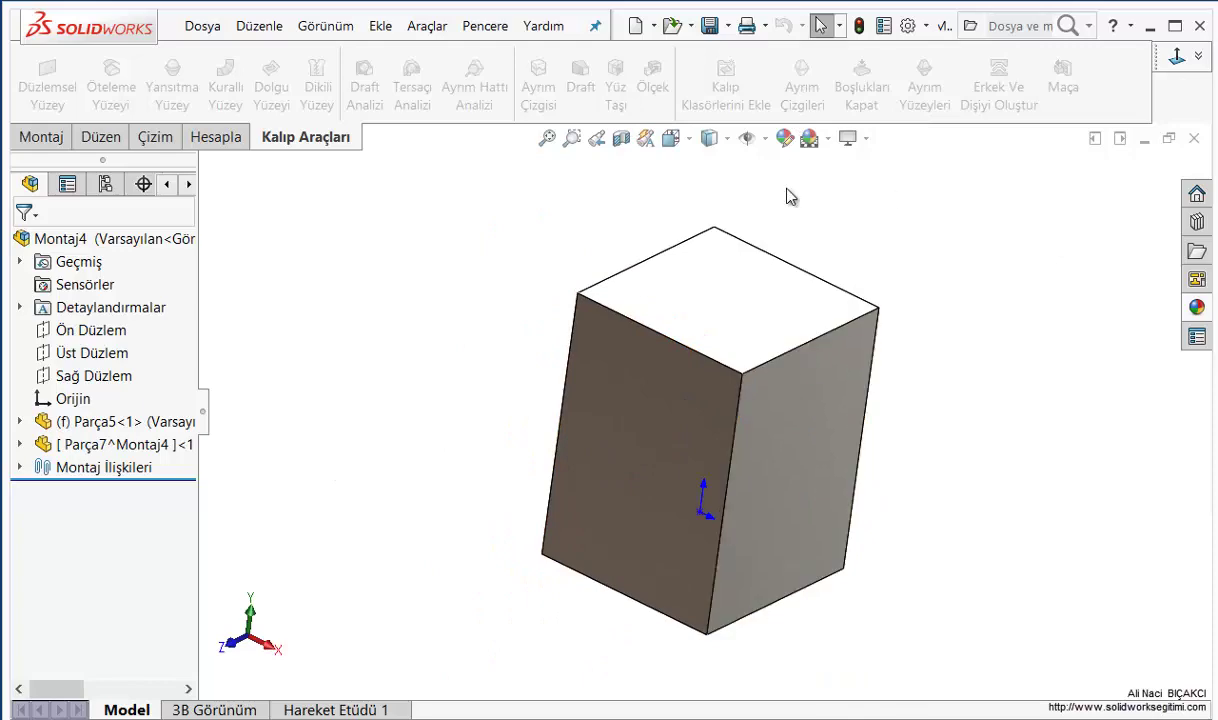
Show the isometric view in Wireframe display and select the mold box Parça7
{"action": "left_click", "coordinate": [1198, 56]}
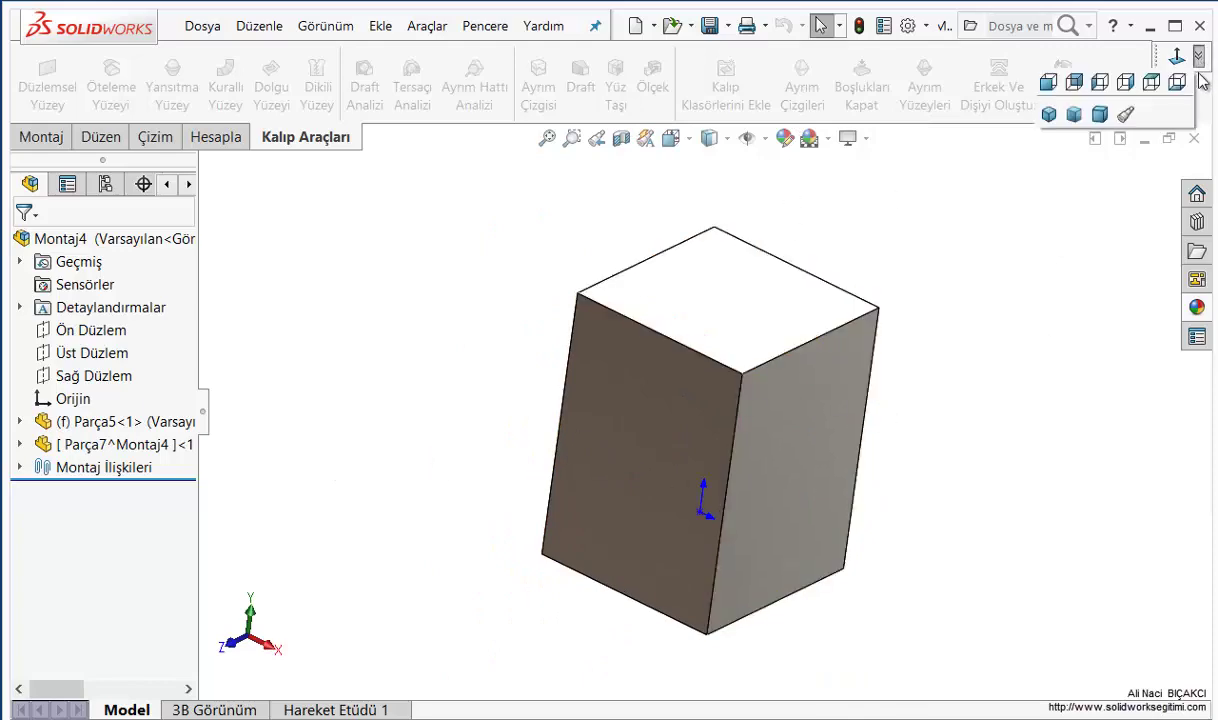
{"action": "left_click", "coordinate": [1071, 116]}
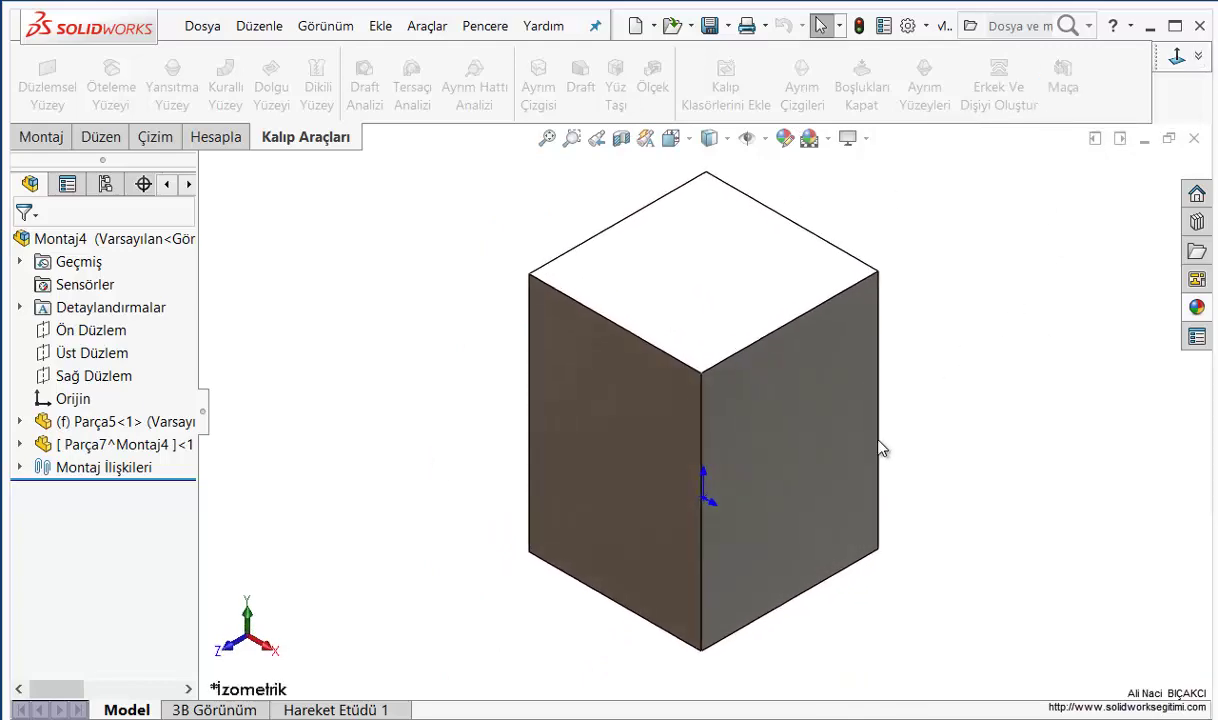
{"action": "left_click", "coordinate": [711, 139]}
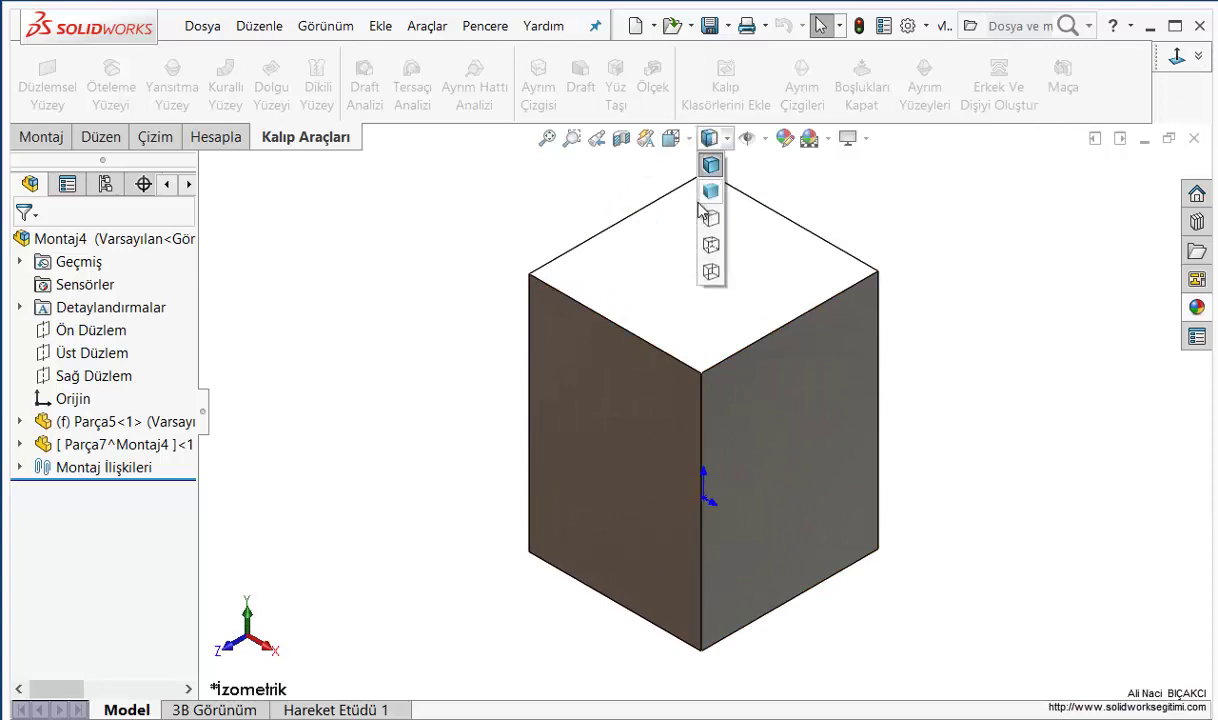
{"action": "left_click", "coordinate": [711, 271]}
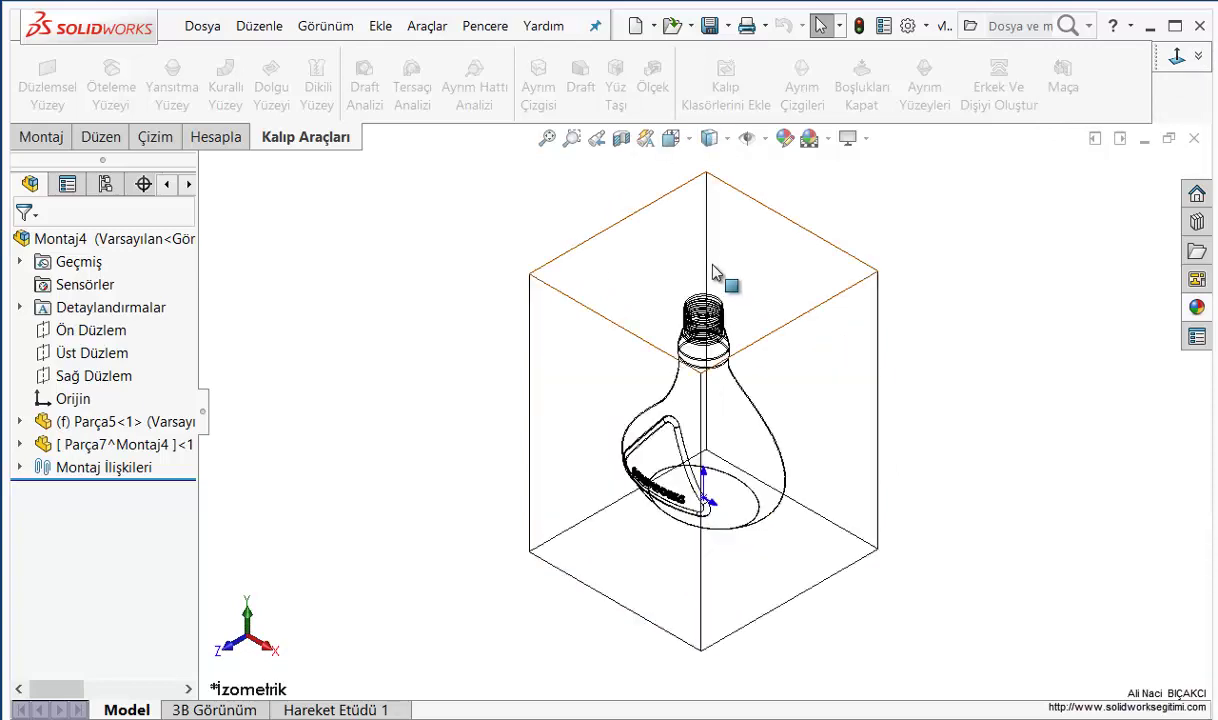
{"action": "mouse_move", "coordinate": [965, 394]}
{"action": "middle_mouse_down"}
{"action": "mouse_move", "coordinate": [1006, 356]}
{"action": "mouse_move", "coordinate": [900, 425]}
{"action": "middle_mouse_up"}
{"action": "left_click", "coordinate": [650, 252]}
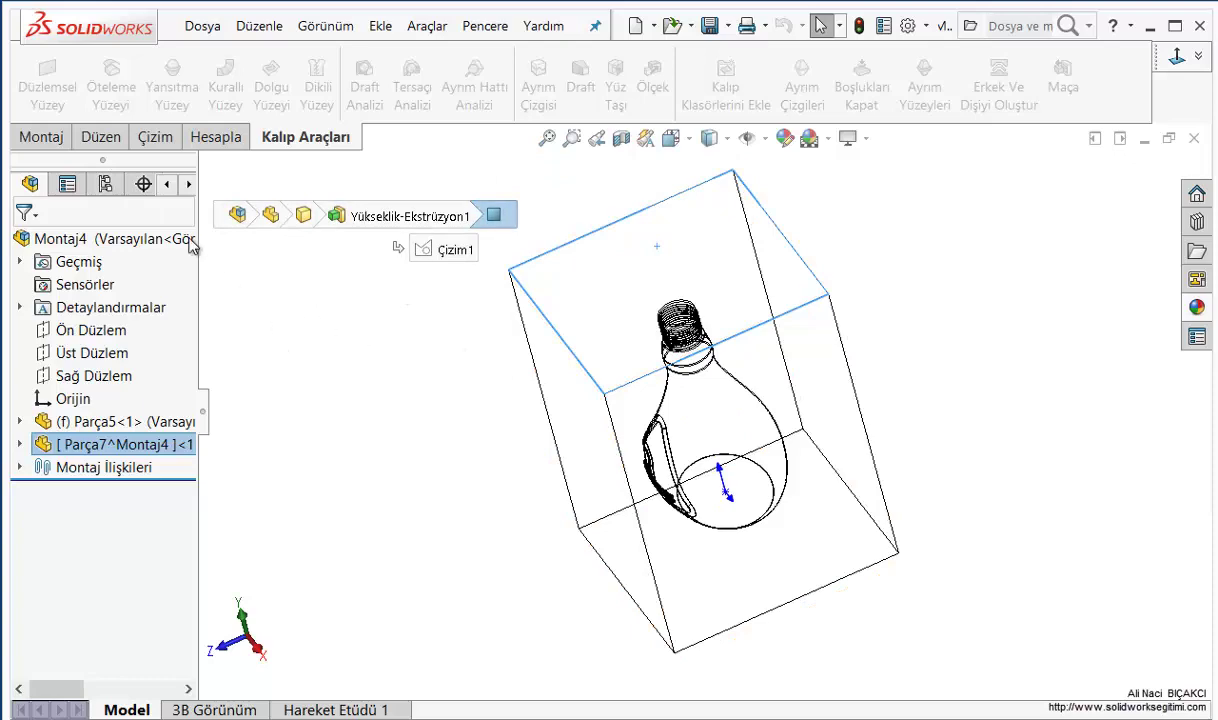
Sketch a horizontal line across the box through the bottle's centre, viewed face-on
{"action": "left_click", "coordinate": [155, 140]}
{"action": "left_click", "coordinate": [33, 72]}
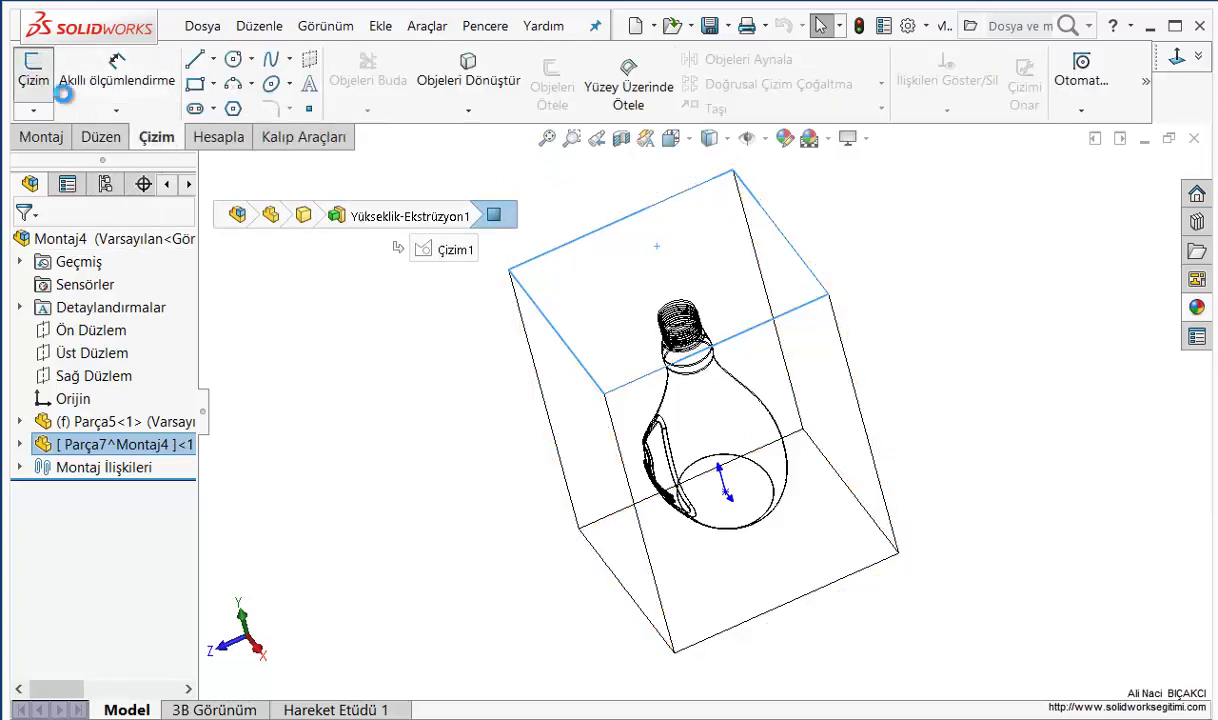
{"action": "left_click", "coordinate": [195, 60]}
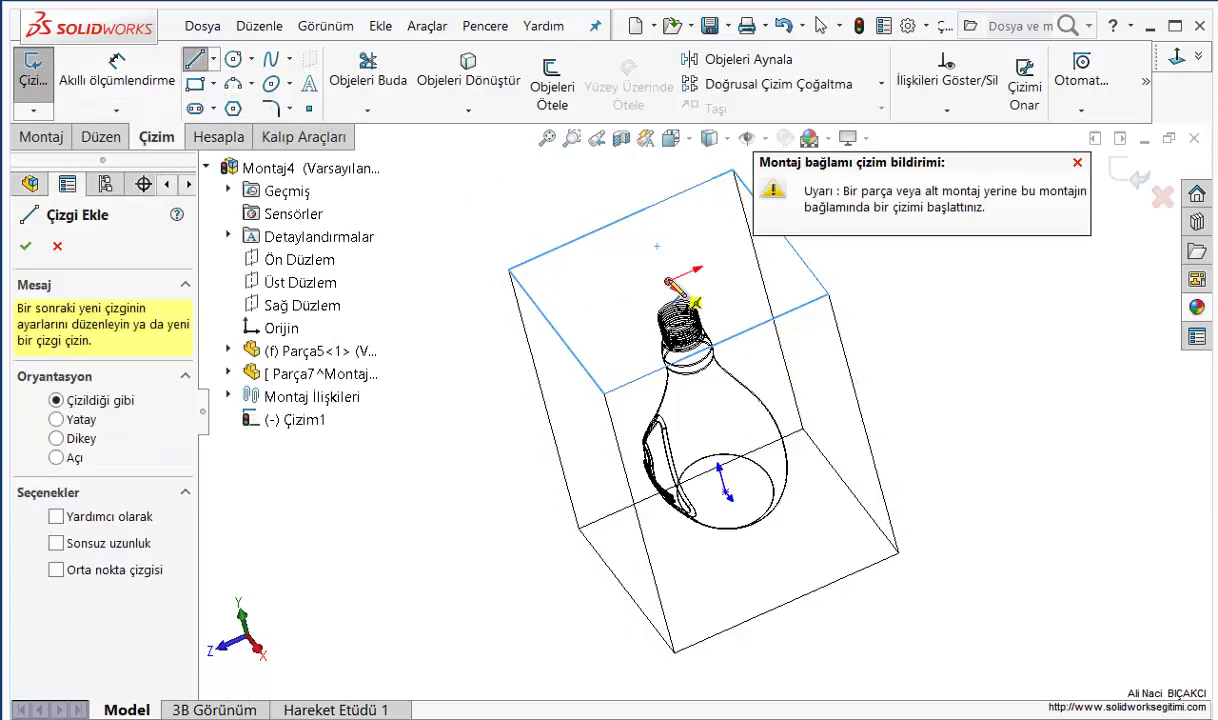
{"action": "left_click", "coordinate": [1188, 66]}
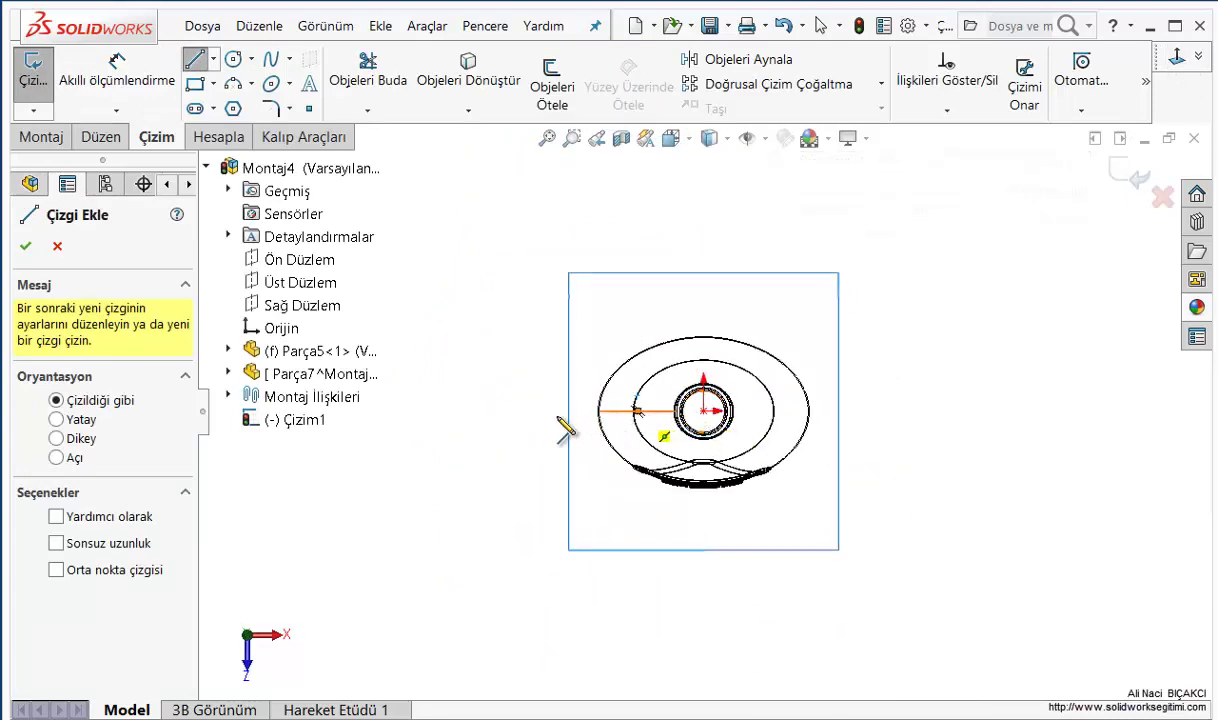
{"action": "left_click", "coordinate": [519, 411]}
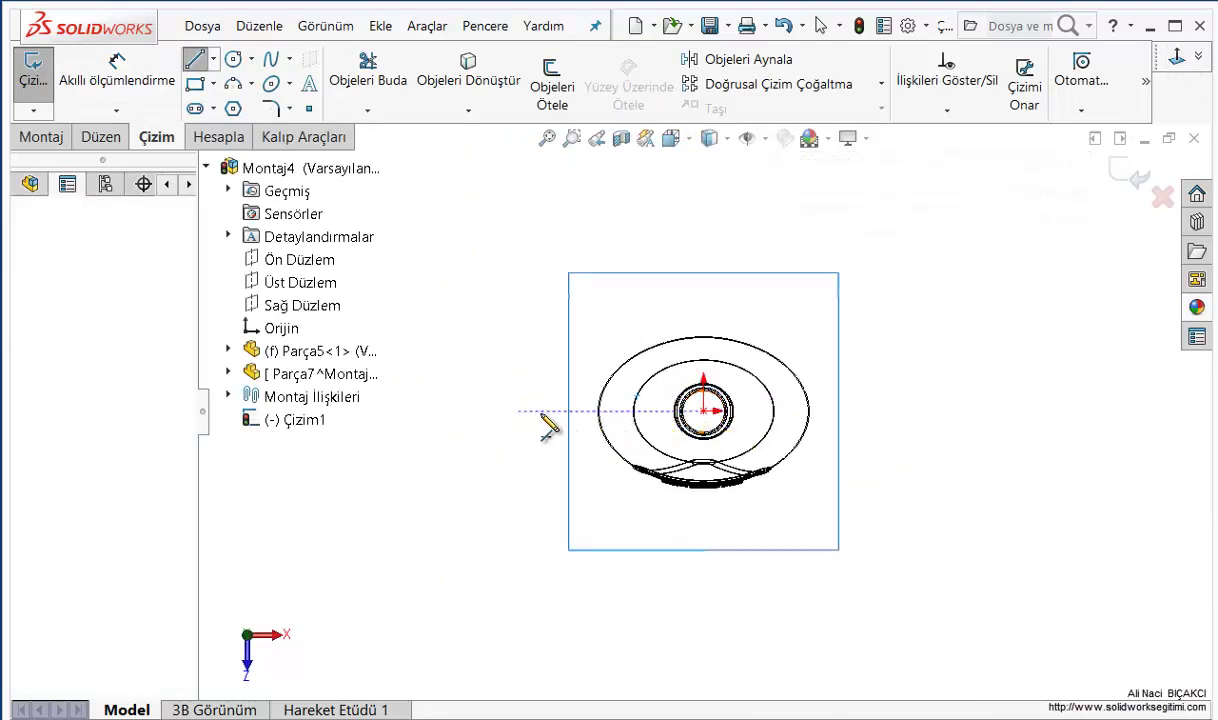
{"action": "left_click", "coordinate": [882, 411]}
{"action": "key", "text": "Escape"}
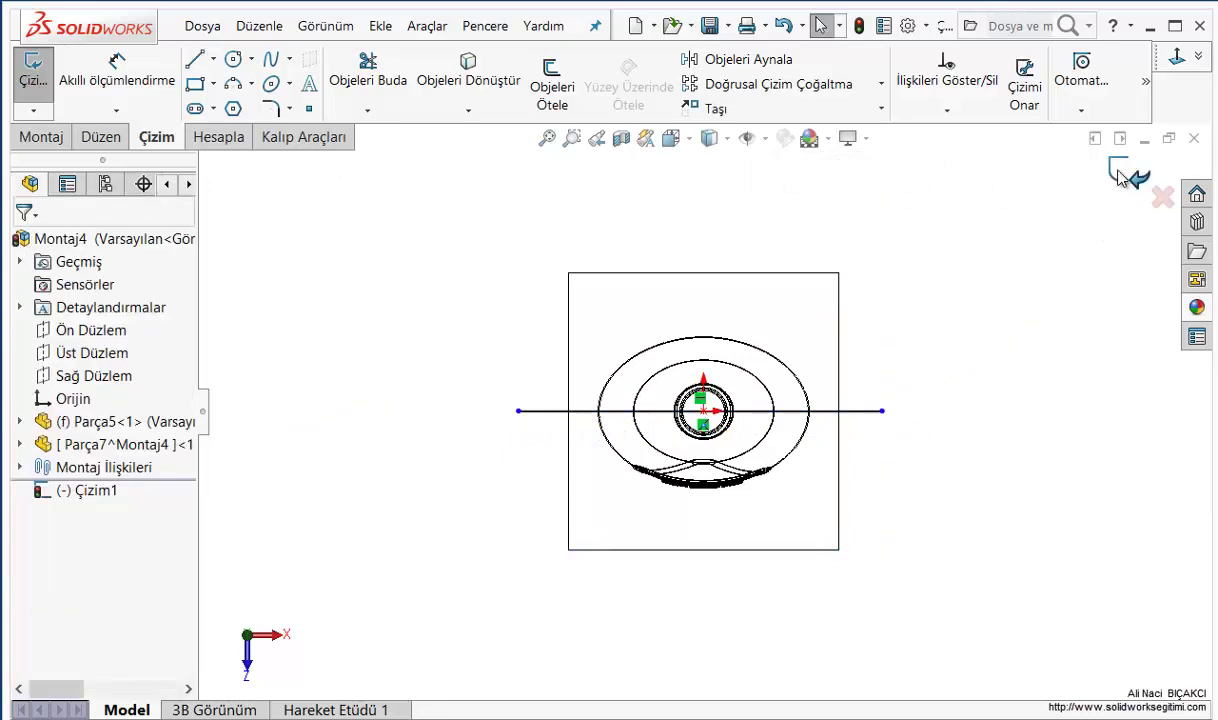
{"action": "left_click", "coordinate": [1120, 175]}
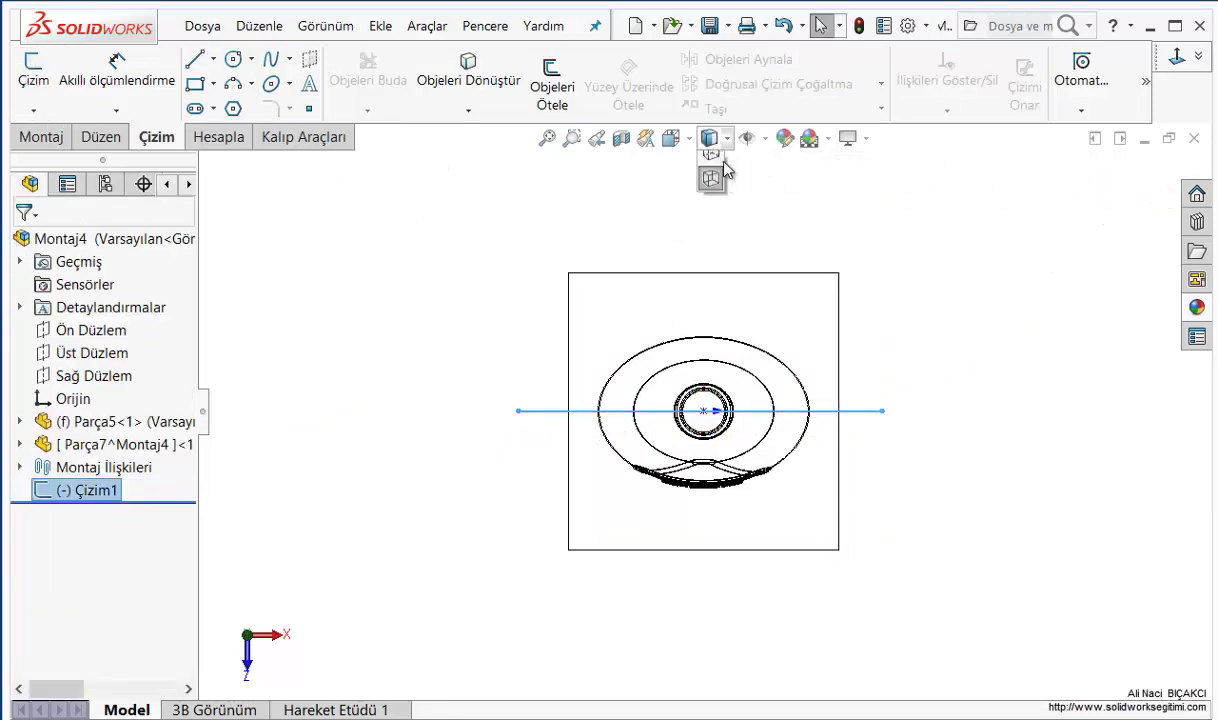
{"action": "left_click", "coordinate": [711, 178]}
Show the Features toolbar and start an extruded cut from the line, 429 mm deep
{"action": "right_click", "coordinate": [430, 95]}
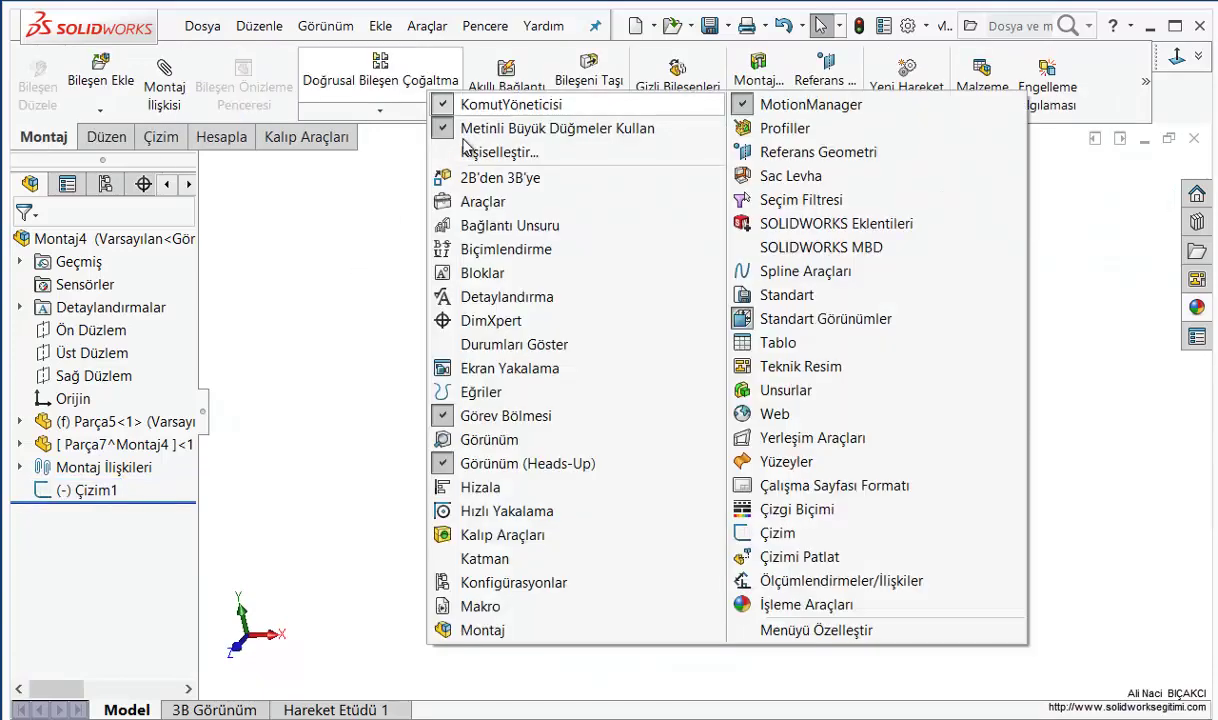
{"action": "left_click", "coordinate": [786, 390]}
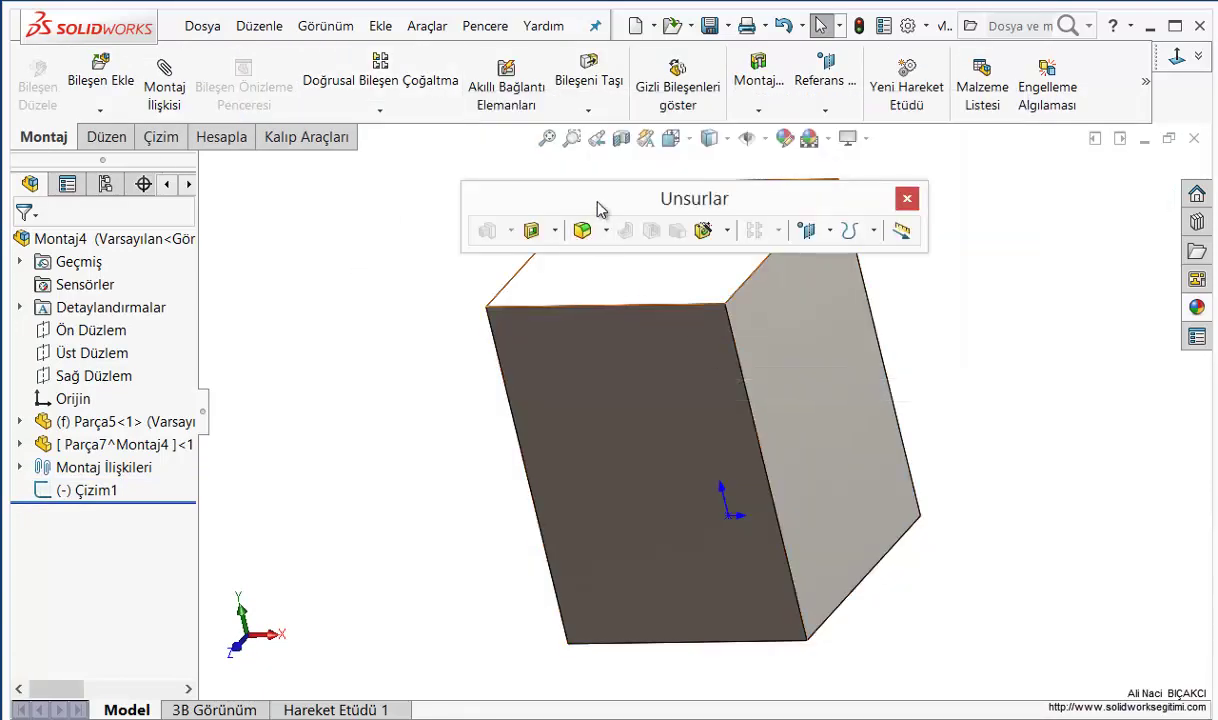
{"action": "left_click_drag", "start_coordinate": [600, 209], "coordinate": [456, 178]}
{"action": "left_click", "coordinate": [385, 199]}
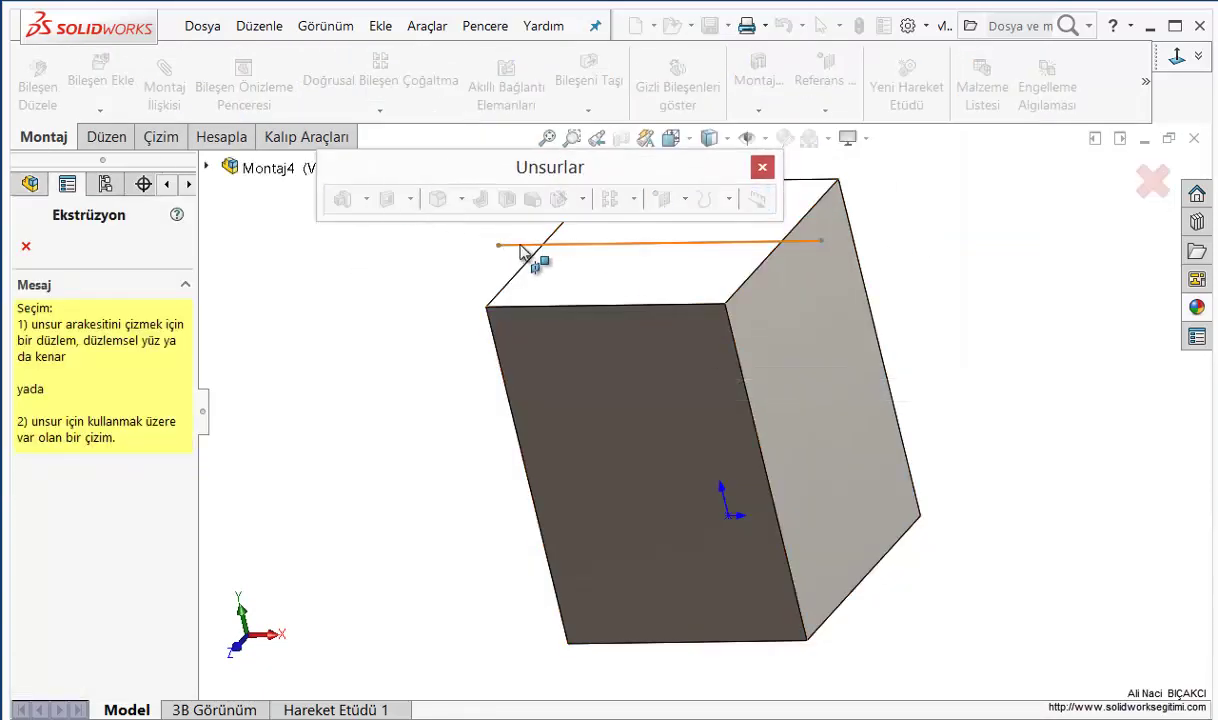
{"action": "left_click", "coordinate": [520, 250]}
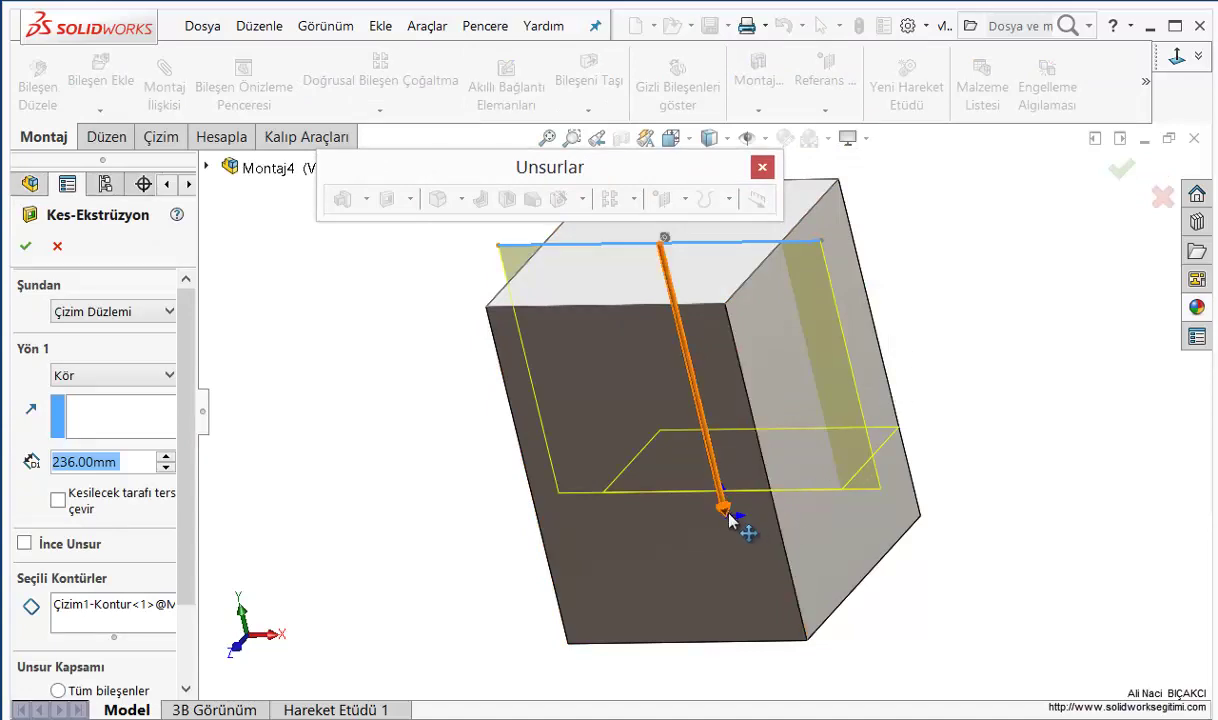
{"action": "left_click_drag", "start_coordinate": [742, 516], "coordinate": [775, 700]}
{"action": "key", "text": "f"}
{"action": "middle_click_drag", "start_coordinate": [890, 368], "coordinate": [777, 308]}
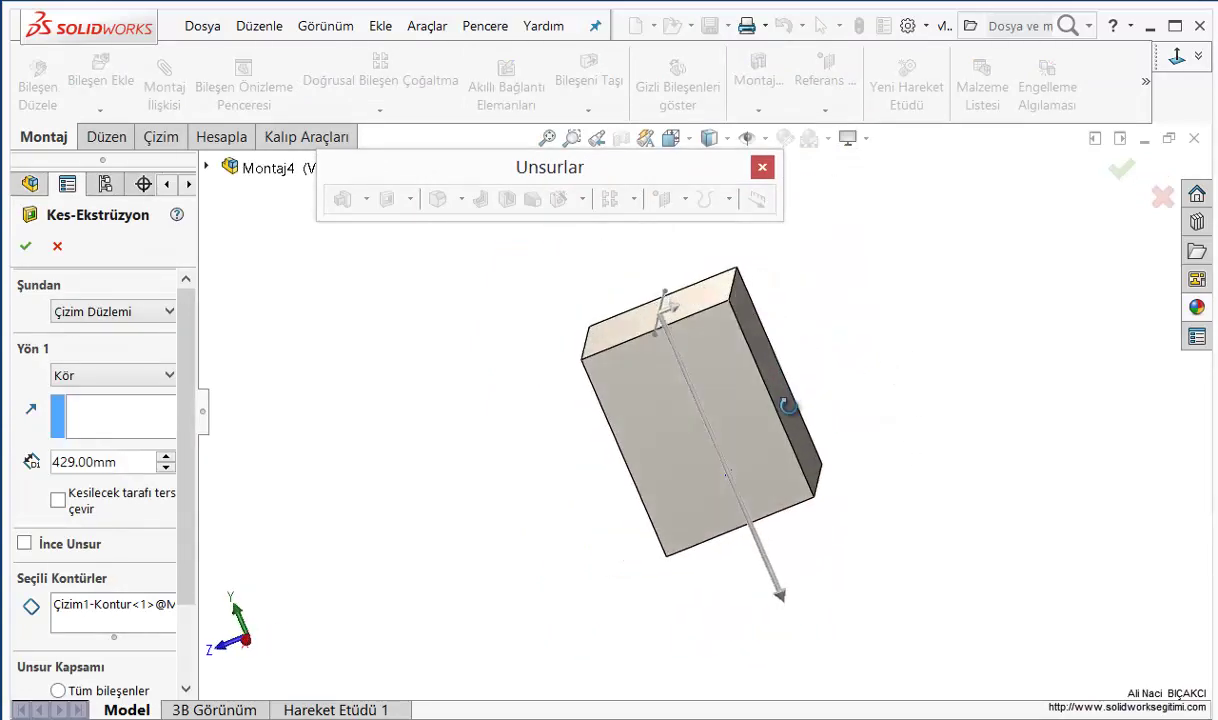
Make the cut Through All in both directions, scoped to all components
{"action": "left_click", "coordinate": [26, 250]}
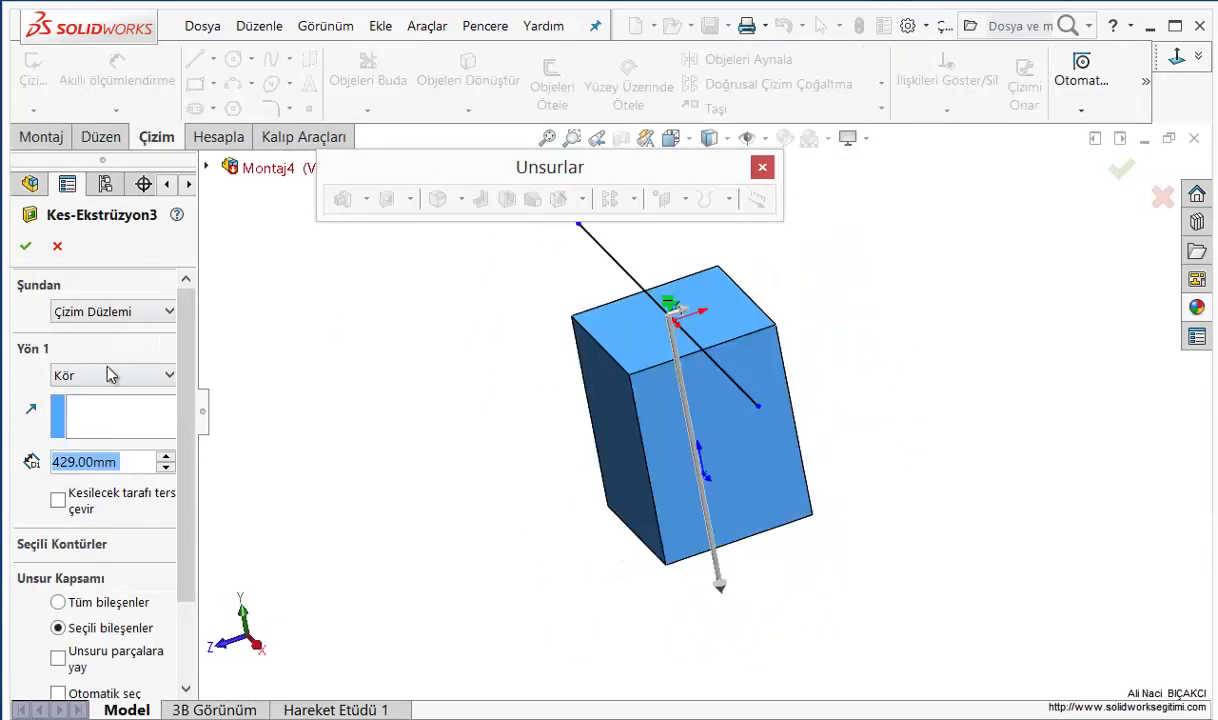
{"action": "left_click", "coordinate": [109, 375]}
{"action": "left_click", "coordinate": [101, 409]}
{"action": "scroll", "coordinate": [185, 480], "scroll_direction": "down", "scroll_amount": 2}
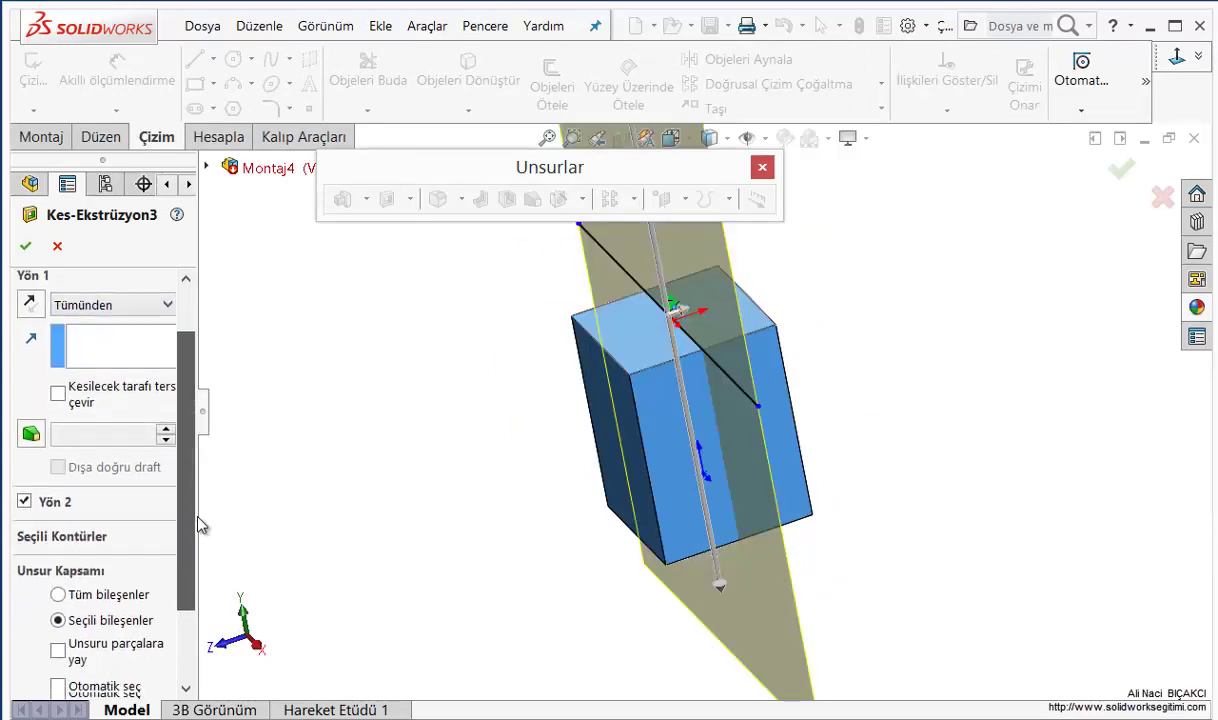
{"action": "scroll", "coordinate": [187, 491], "scroll_direction": "down", "scroll_amount": 2}
{"action": "left_click", "coordinate": [100, 497]}
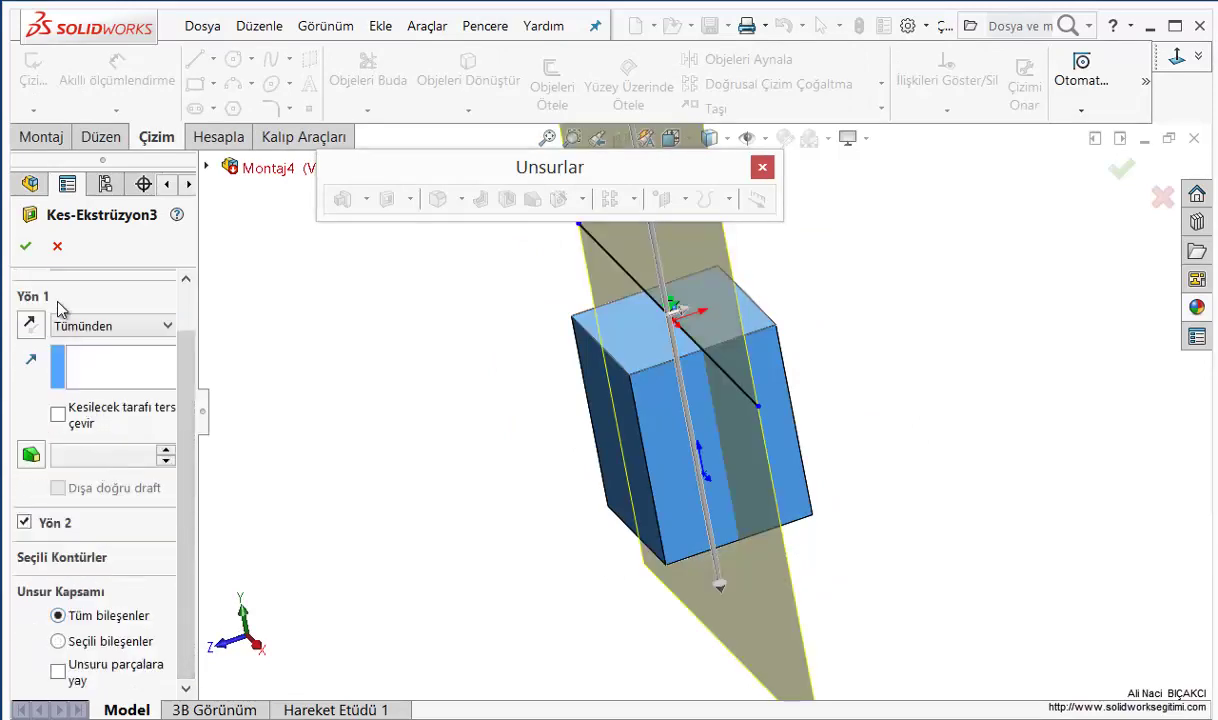
{"action": "left_click", "coordinate": [26, 247]}
{"action": "mouse_move", "coordinate": [780, 345]}
{"action": "middle_mouse_down"}
{"action": "mouse_move", "coordinate": [600, 404]}
{"action": "mouse_move", "coordinate": [641, 435]}
{"action": "mouse_move", "coordinate": [740, 427]}
{"action": "middle_mouse_up"}
Briefly suppress the cut feature, then undo to restore it
{"action": "scroll", "coordinate": [760, 352], "scroll_direction": "down", "scroll_amount": 2}
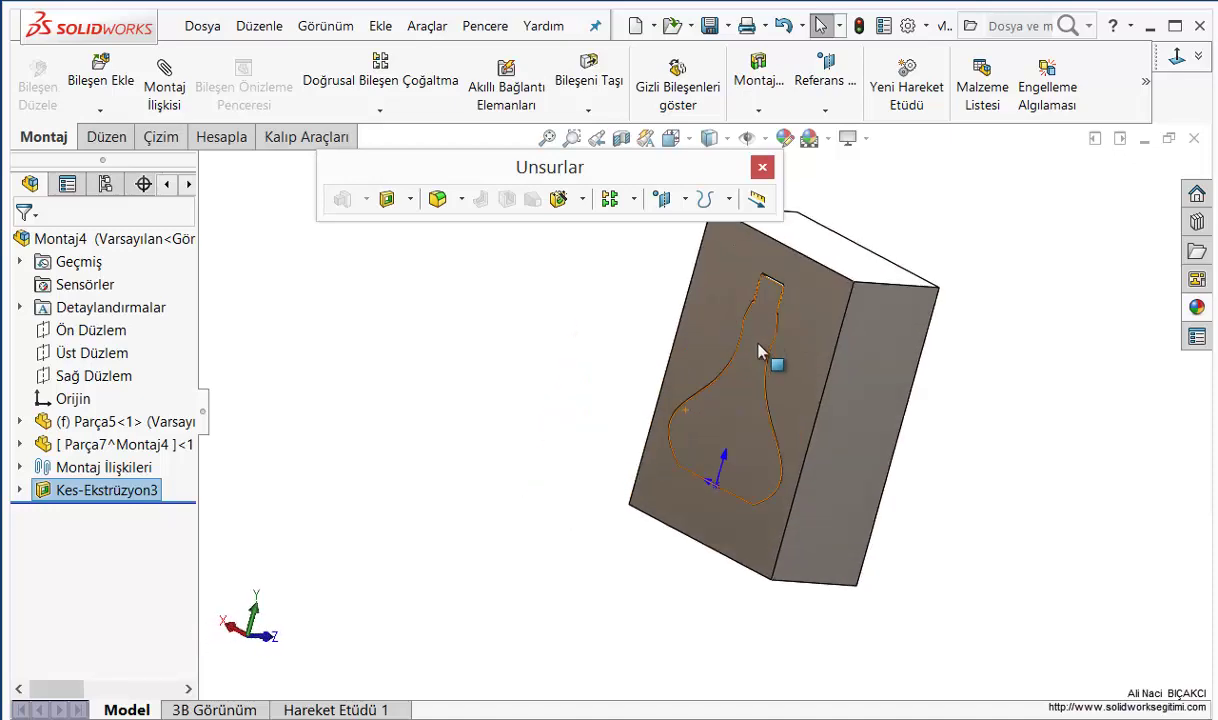
{"action": "scroll", "coordinate": [829, 467], "scroll_direction": "down", "scroll_amount": 2}
{"action": "scroll", "coordinate": [786, 430], "scroll_direction": "down", "scroll_amount": 2}
{"action": "right_click", "coordinate": [772, 400]}
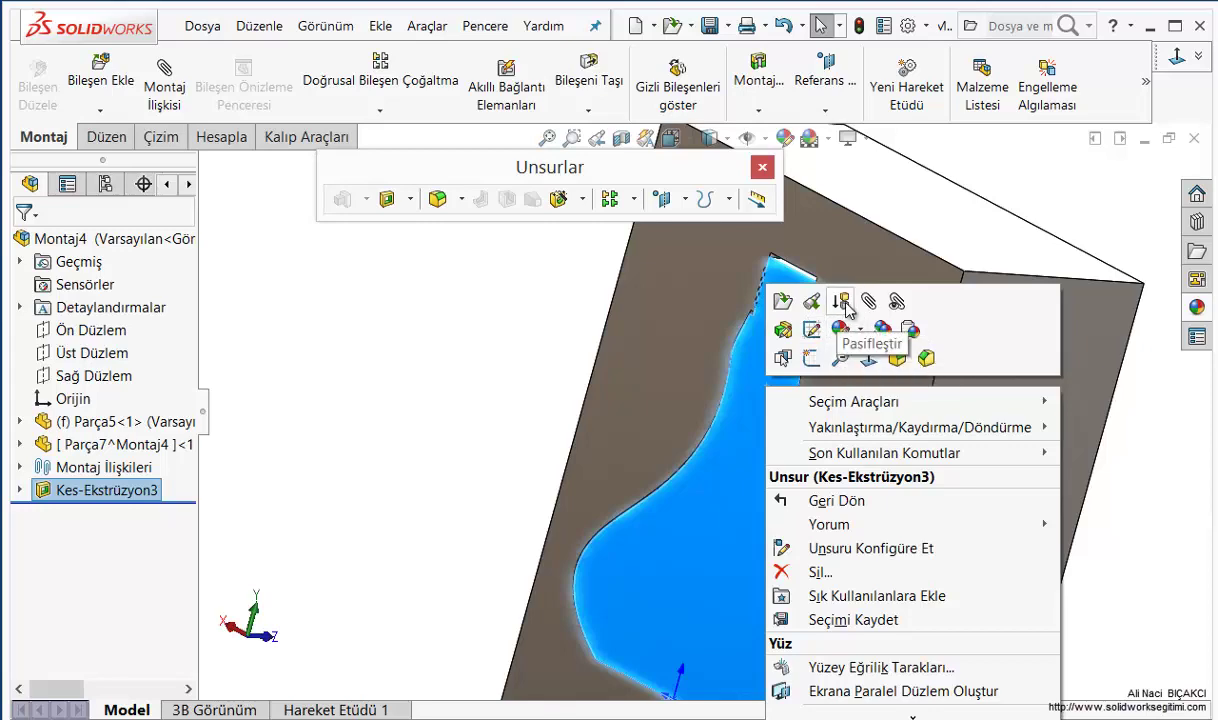
{"action": "left_click", "coordinate": [843, 302]}
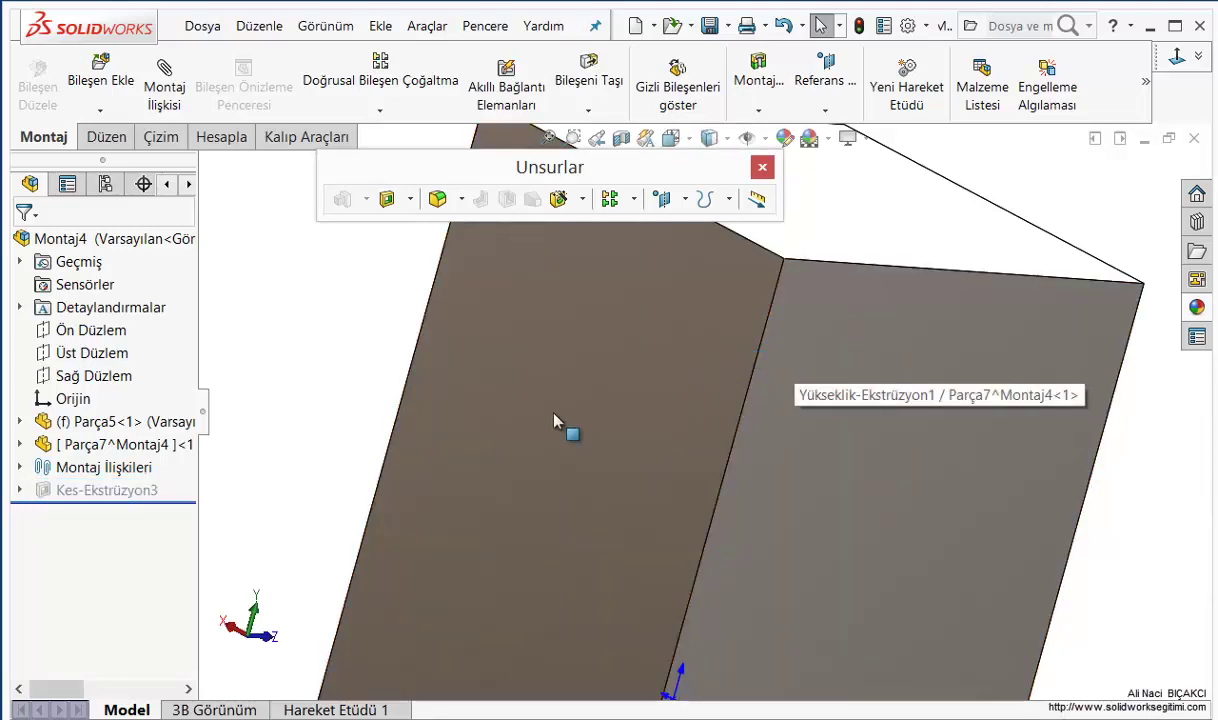
{"action": "key", "text": "ctrl+z"}
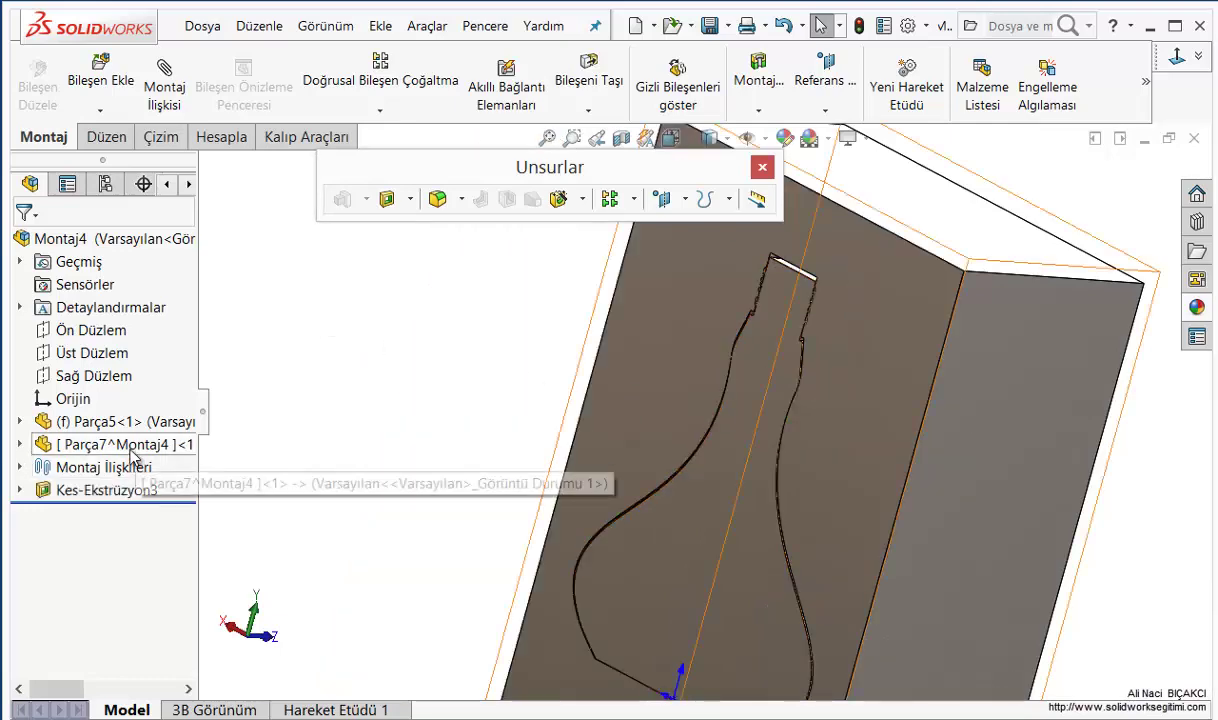
Hide the bottle Parça5 and inspect the exposed bottle-shaped cavity
{"action": "left_click", "coordinate": [131, 450]}
{"action": "left_click", "coordinate": [100, 425]}
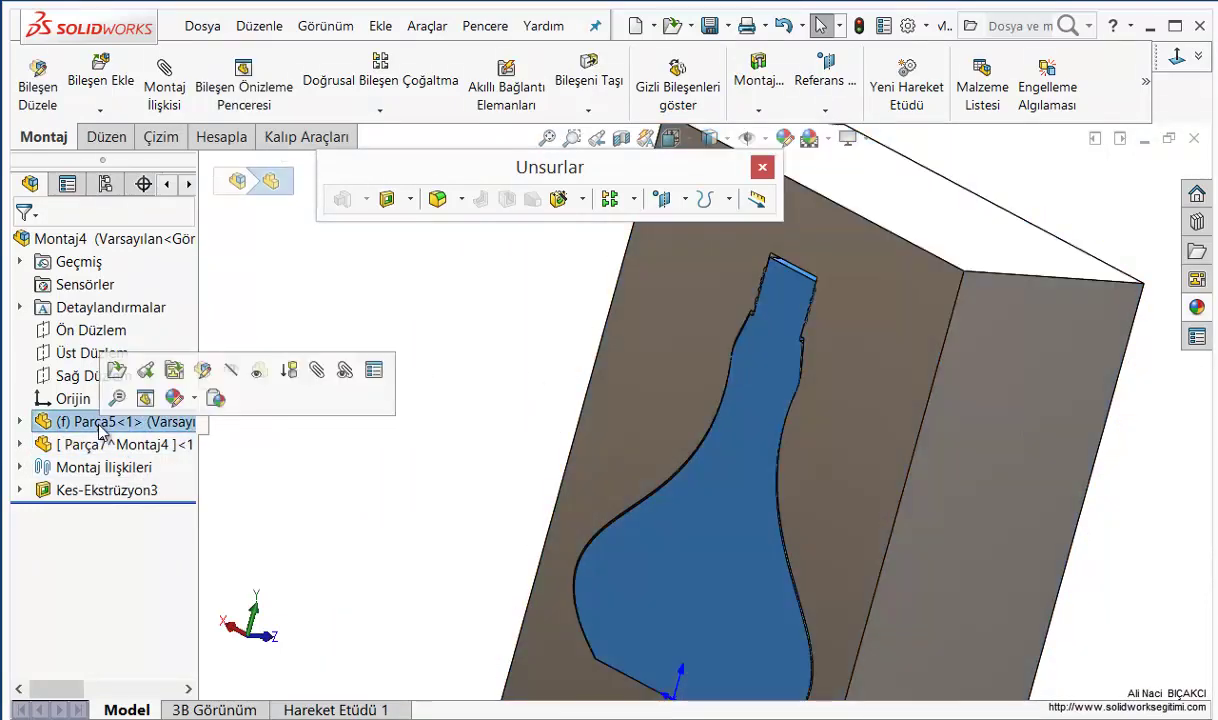
{"action": "right_click", "coordinate": [100, 428]}
{"action": "left_click", "coordinate": [213, 280]}
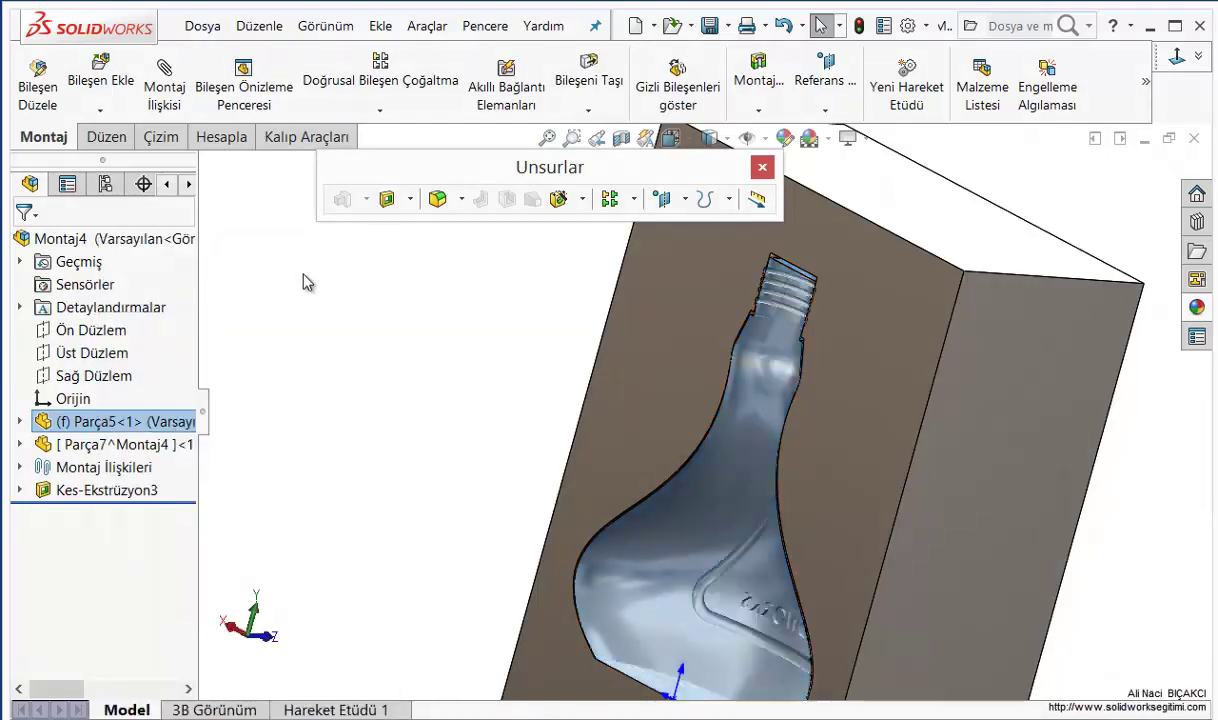
{"action": "middle_click_drag", "start_coordinate": [557, 440], "coordinate": [718, 512]}
{"action": "key", "text": "Tab"}
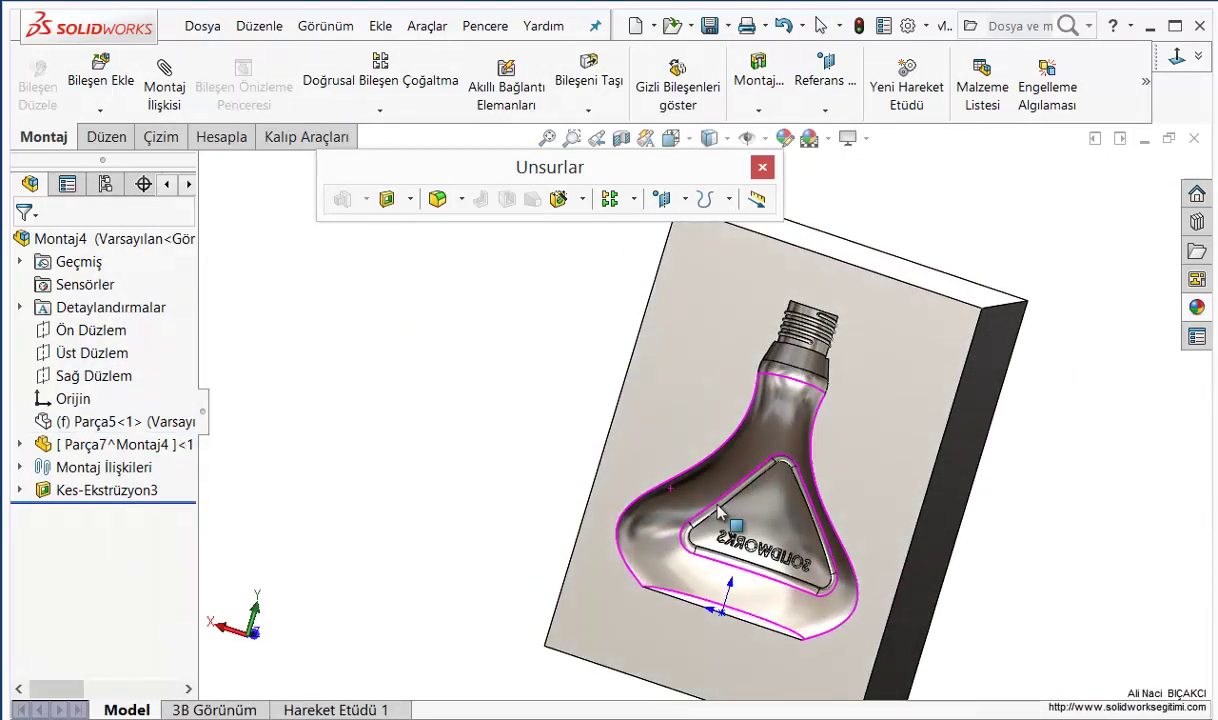
{"action": "scroll", "coordinate": [718, 512], "scroll_direction": "up", "scroll_amount": 5}
{"action": "scroll", "coordinate": [835, 478], "scroll_direction": "up", "scroll_amount": 4}
{"action": "scroll", "coordinate": [829, 478], "scroll_direction": "up", "scroll_amount": 2}
{"action": "mouse_move", "coordinate": [829, 478]}
{"action": "middle_mouse_down"}
{"action": "mouse_move", "coordinate": [805, 459]}
{"action": "mouse_move", "coordinate": [865, 468]}
{"action": "middle_mouse_up"}
{"action": "scroll", "coordinate": [860, 420], "scroll_direction": "down", "scroll_amount": 5}
{"action": "middle_click_drag", "start_coordinate": [857, 389], "coordinate": [862, 487]}
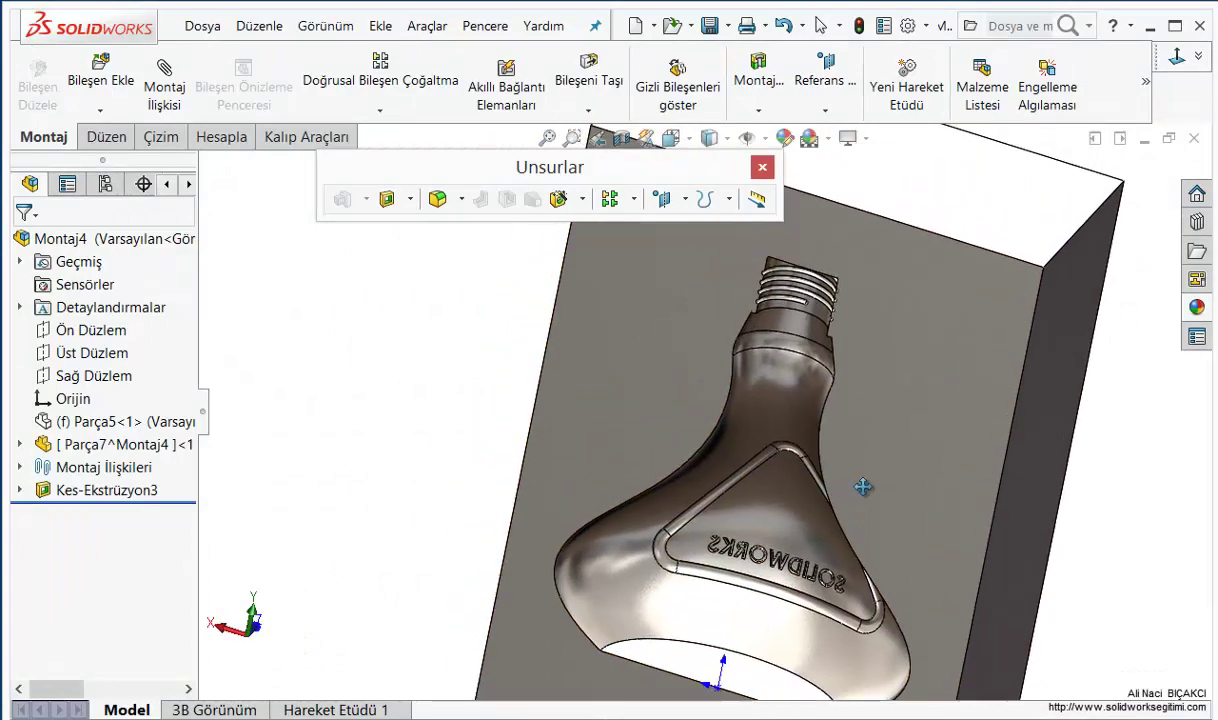
Edit Kes-Ekstrüzyon3 to flip the cut side, then turn the block toward the cavity
{"action": "right_click", "coordinate": [120, 490]}
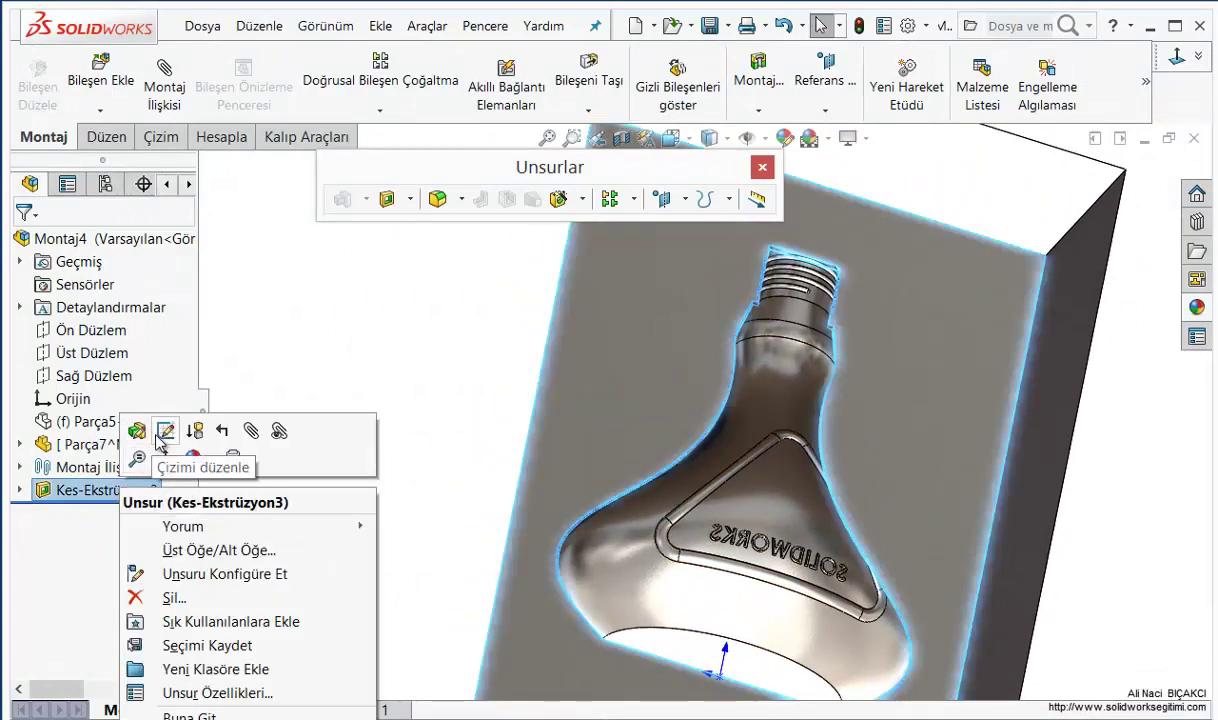
{"action": "left_click", "coordinate": [137, 431]}
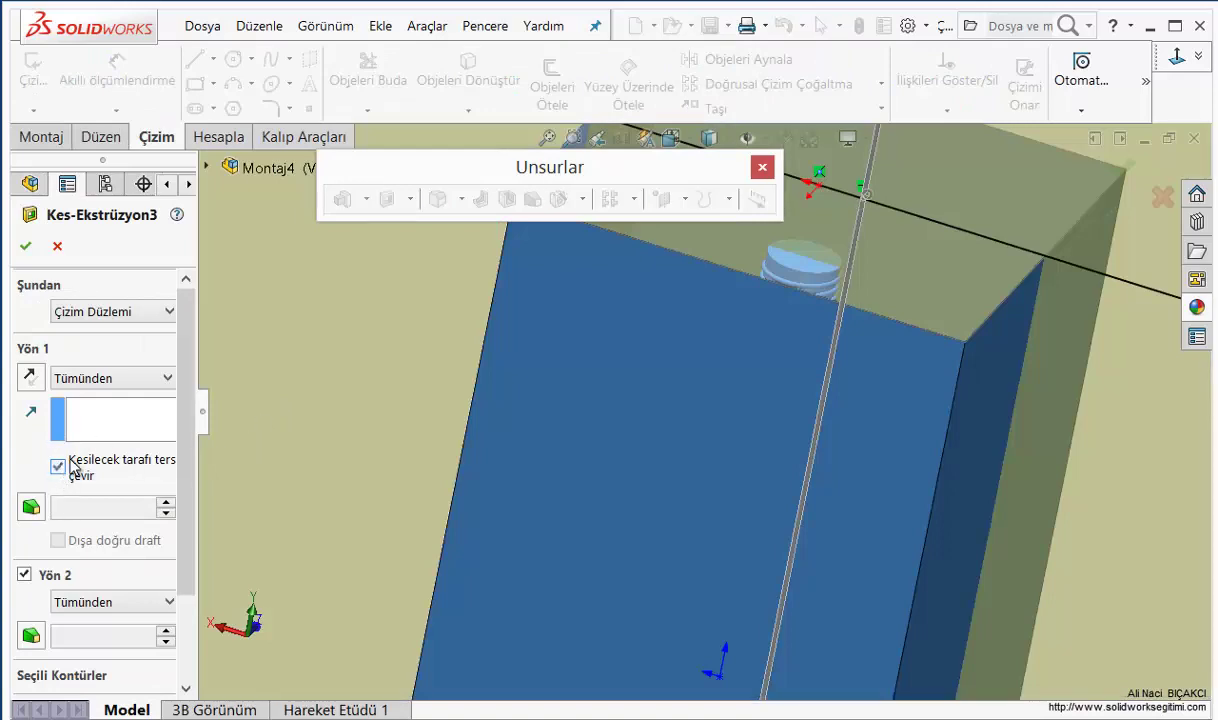
{"action": "left_click", "coordinate": [27, 250]}
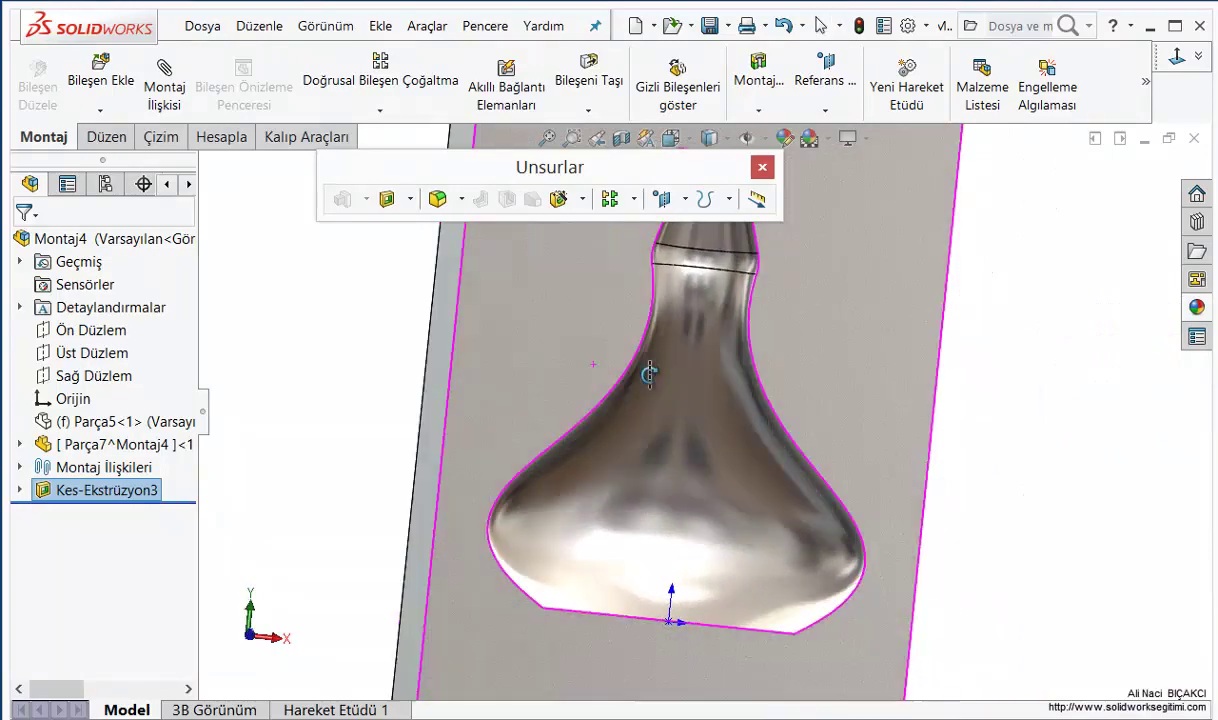
{"action": "scroll", "coordinate": [686, 440], "scroll_direction": "up", "scroll_amount": 3}
{"action": "scroll", "coordinate": [677, 400], "scroll_direction": "up", "scroll_amount": 2}
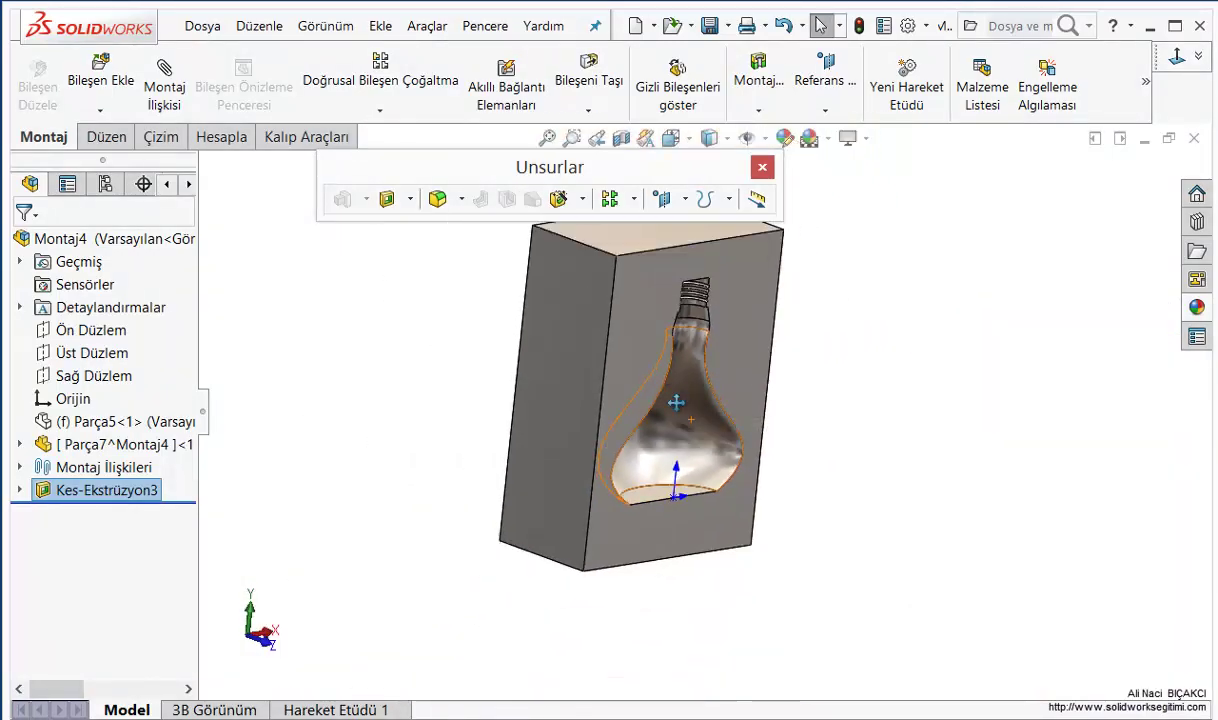
{"action": "left_click", "coordinate": [763, 171]}
{"action": "mouse_move", "coordinate": [760, 300]}
{"action": "middle_mouse_down"}
{"action": "mouse_move", "coordinate": [754, 527]}
{"action": "mouse_move", "coordinate": [808, 506]}
{"action": "middle_mouse_up"}
{"action": "scroll", "coordinate": [754, 527], "scroll_direction": "down", "scroll_amount": 3}
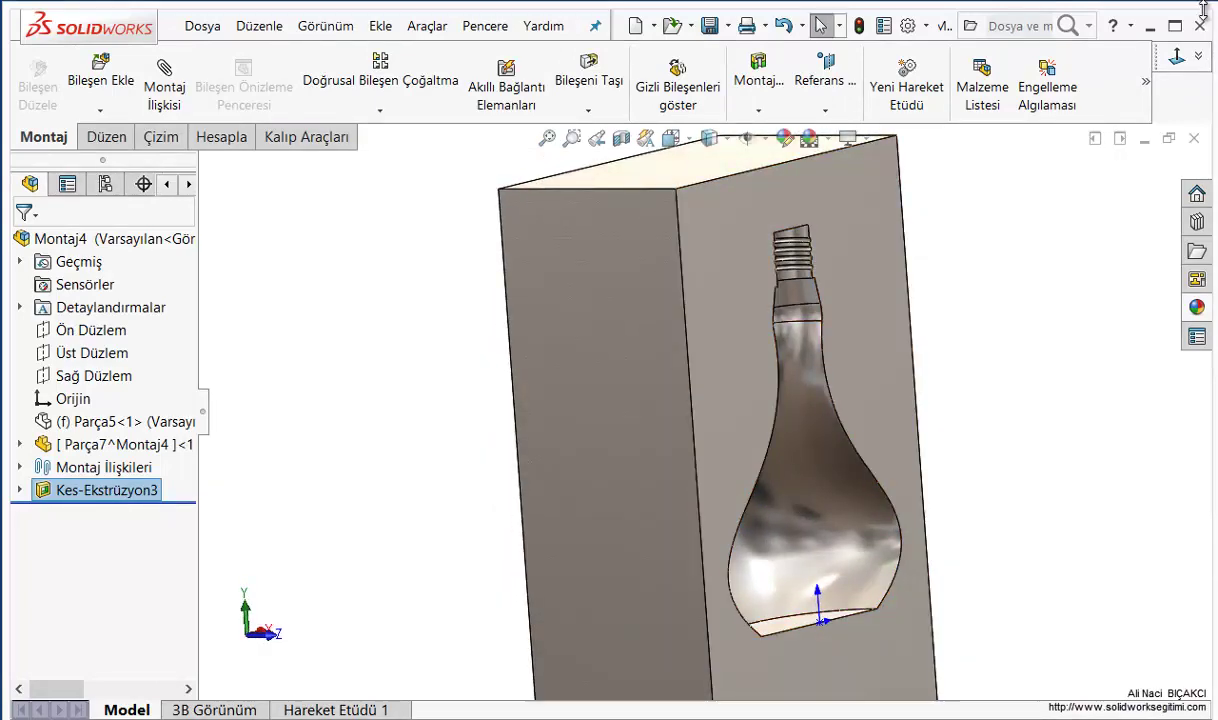
{"action": "left_click", "coordinate": [1200, 58]}
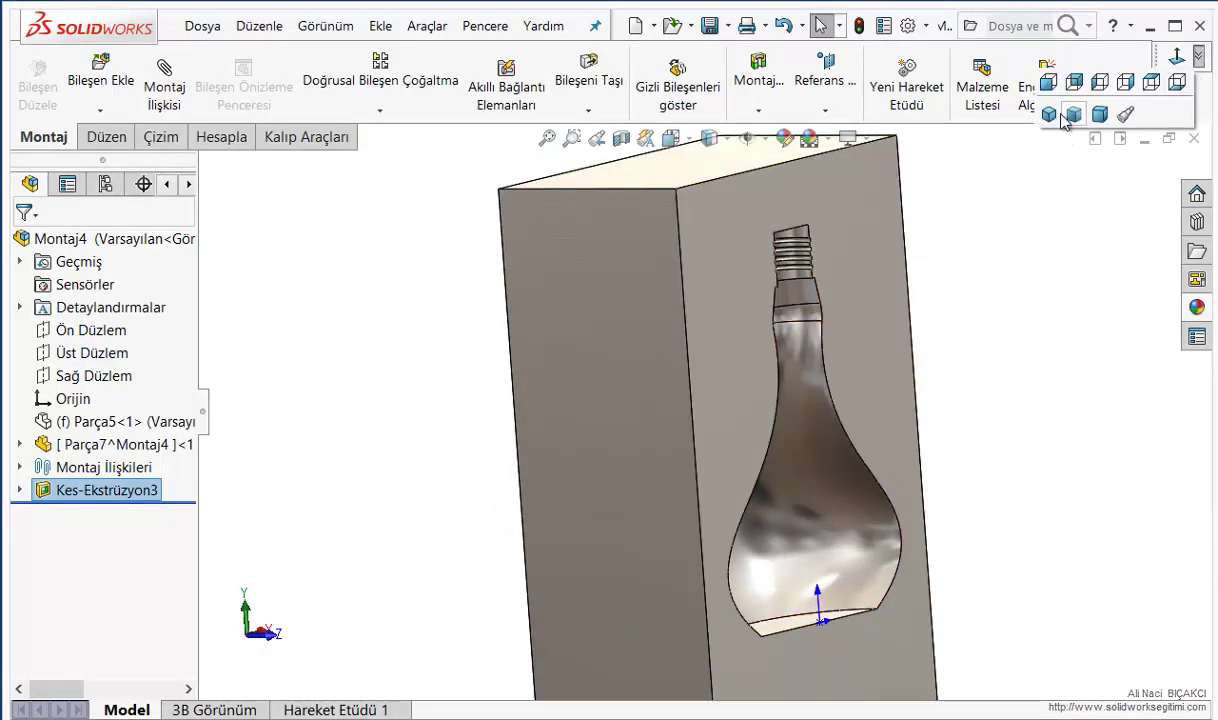